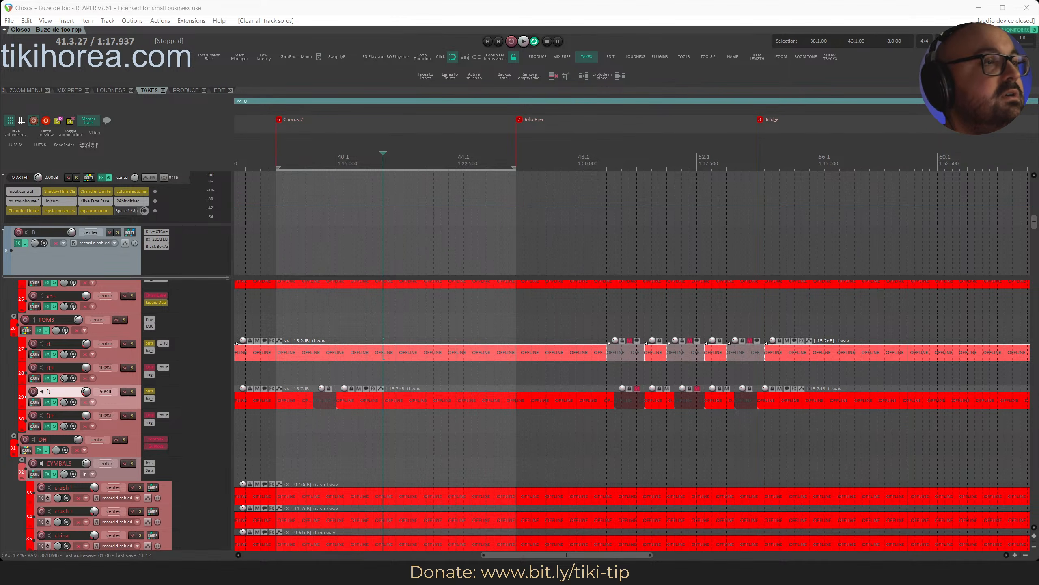
Play the mix around the opening bars of the Chorus 2 section.
click(307, 152)
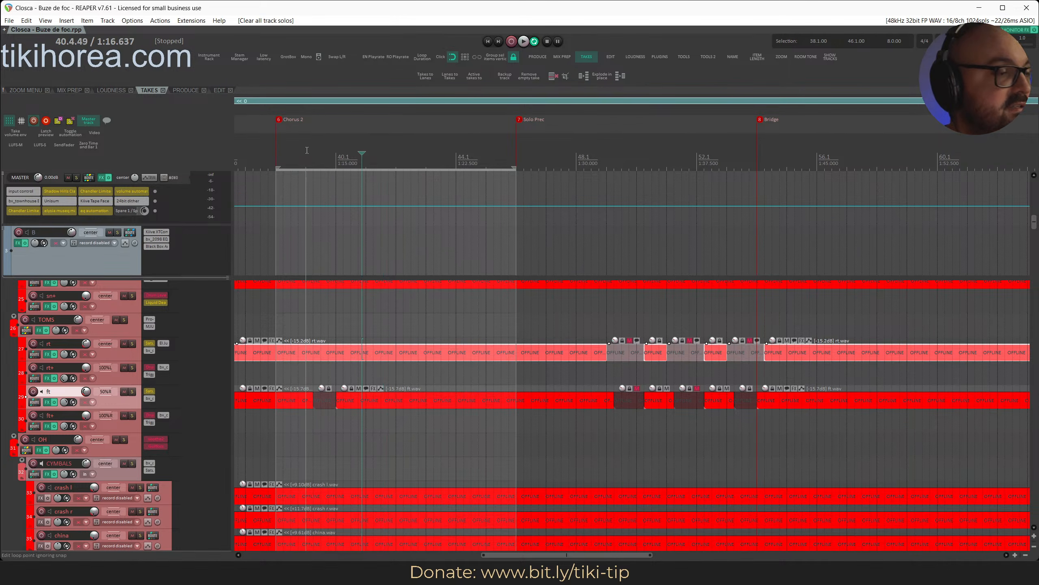
key(space)
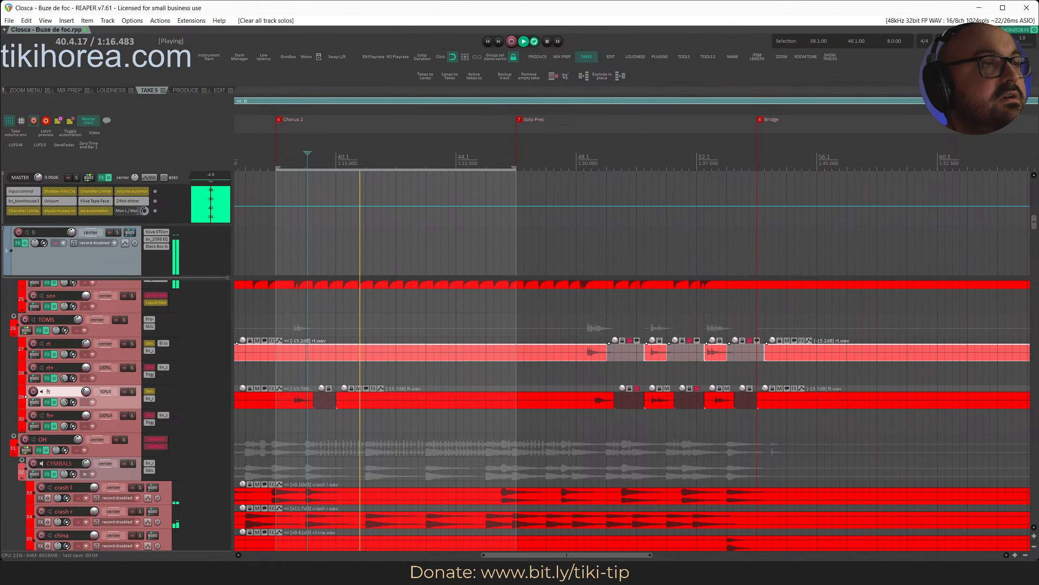
key(space)
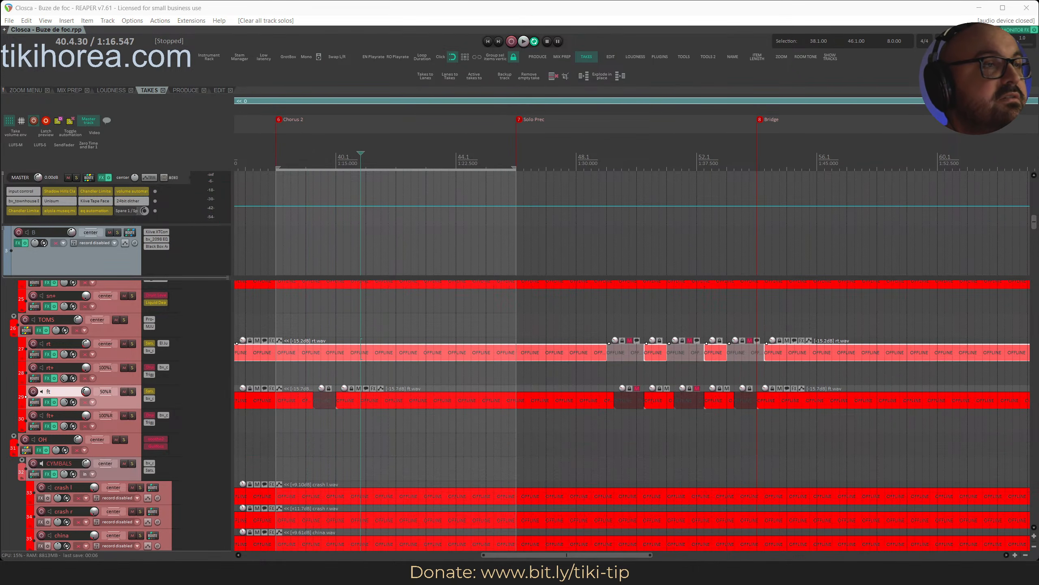
click(390, 8)
key(space)
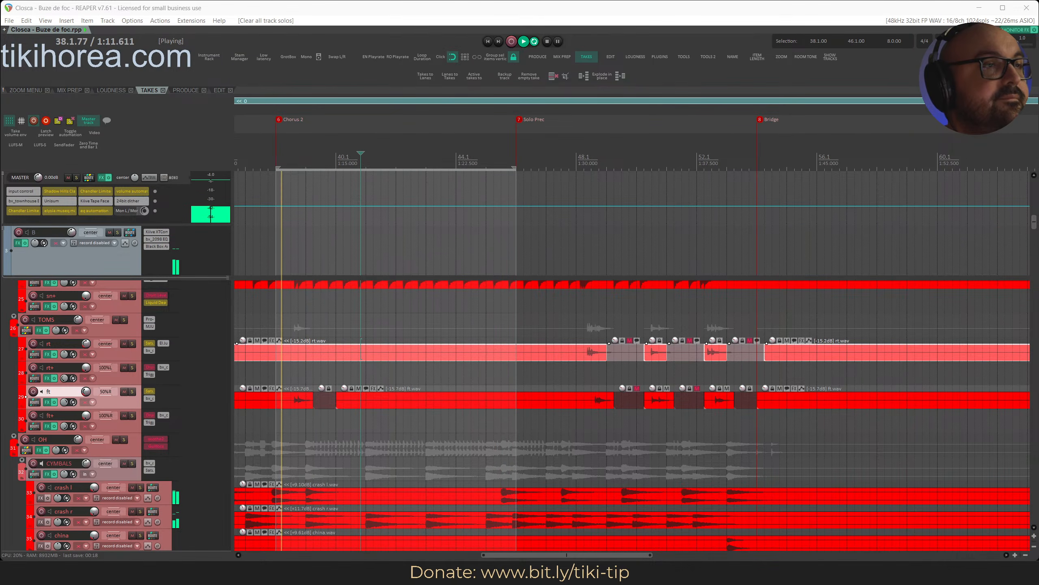
Listen to the tom fill before bar 39 with the ft track soloed, and clear all track solos.
click(297, 157)
scroll(302, 164, up, 5)
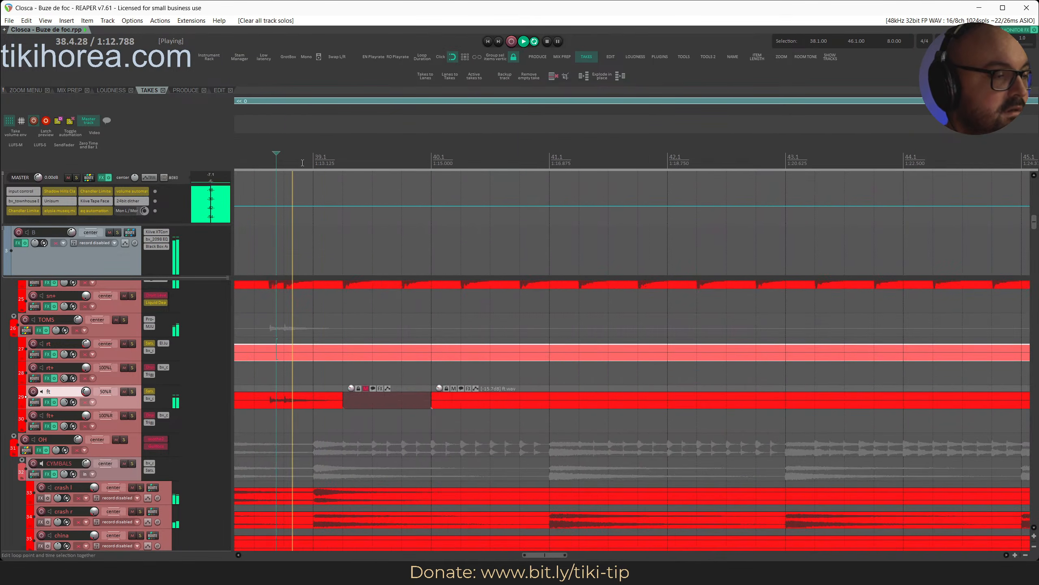
scroll(389, 239, down, 4)
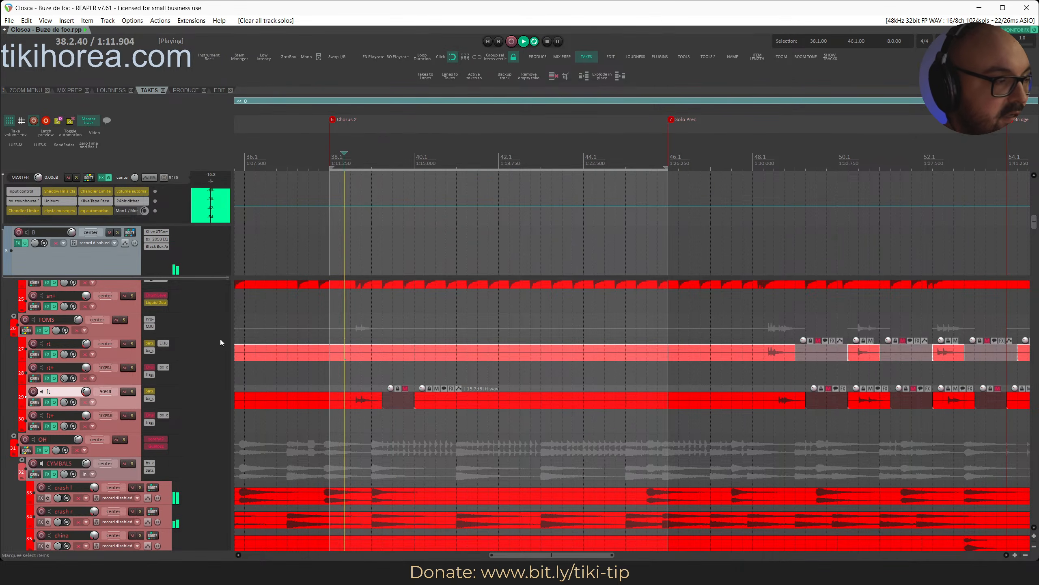
key(s)
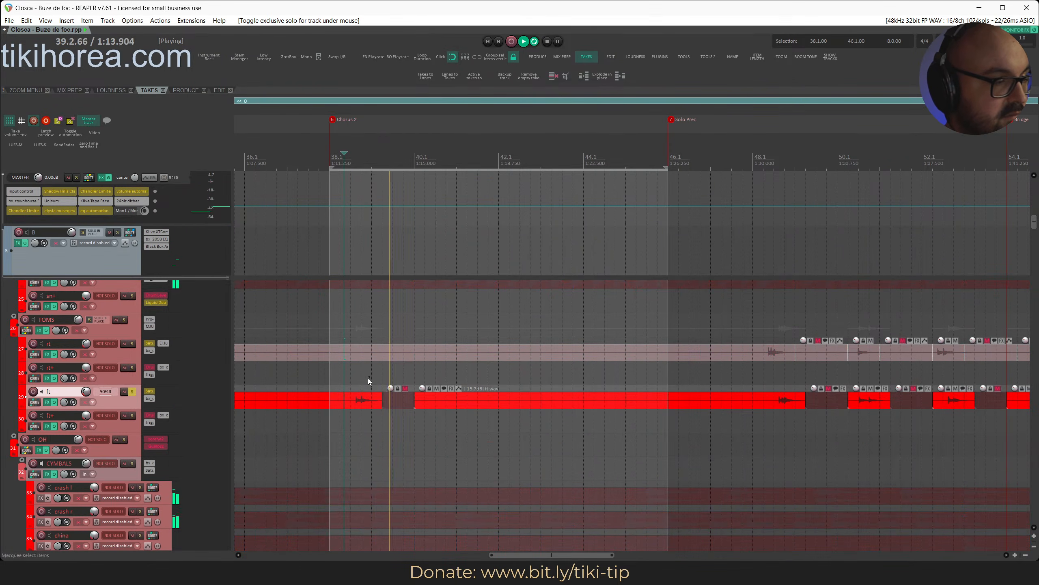
key(alt+s)
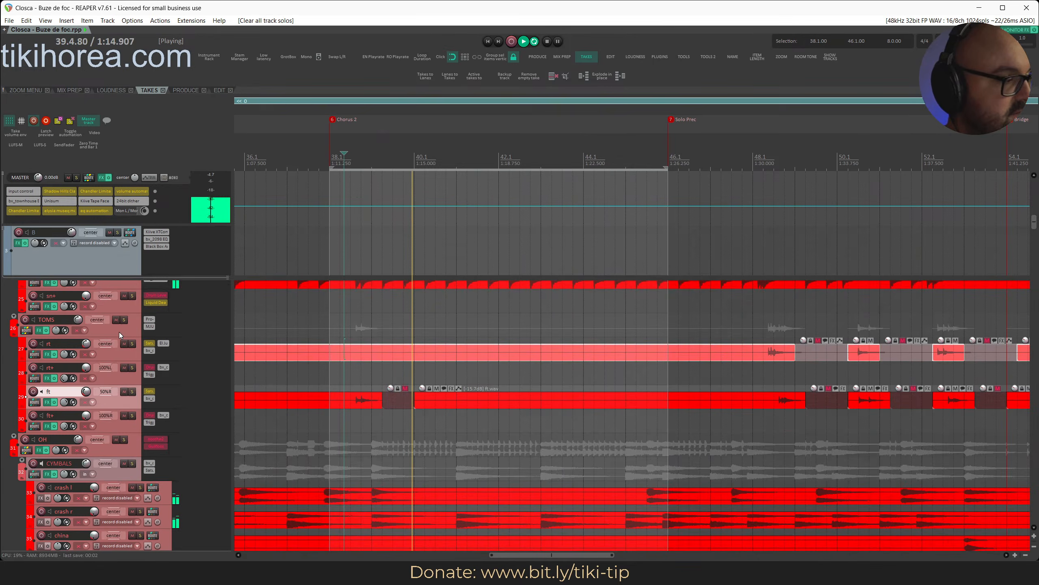
Solo and unsolo the ft track, and replay the tom fill before bar 39 with the full mix.
click(349, 163)
key(space)
click(133, 391)
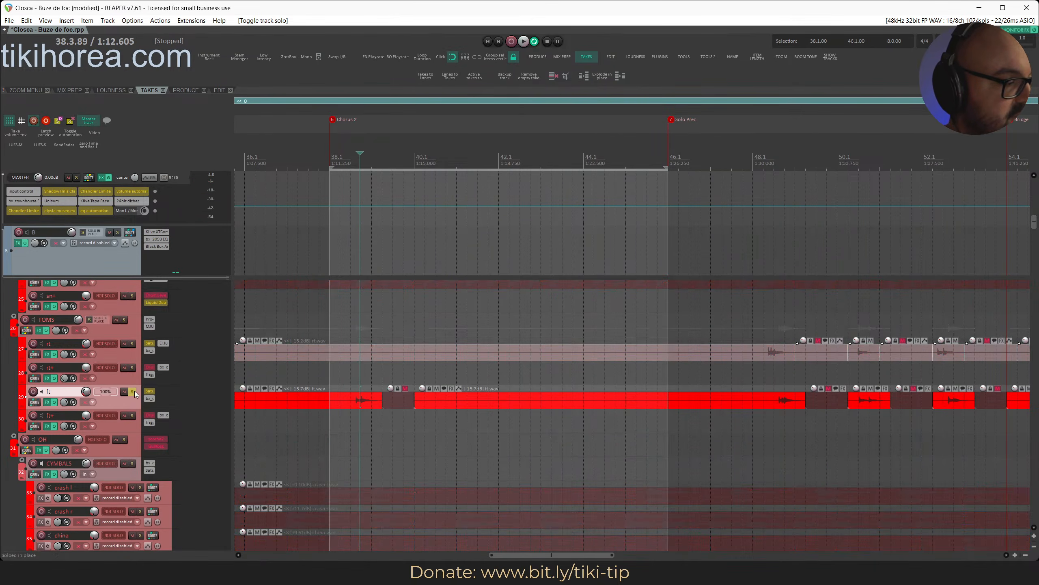
click(133, 391)
key(space)
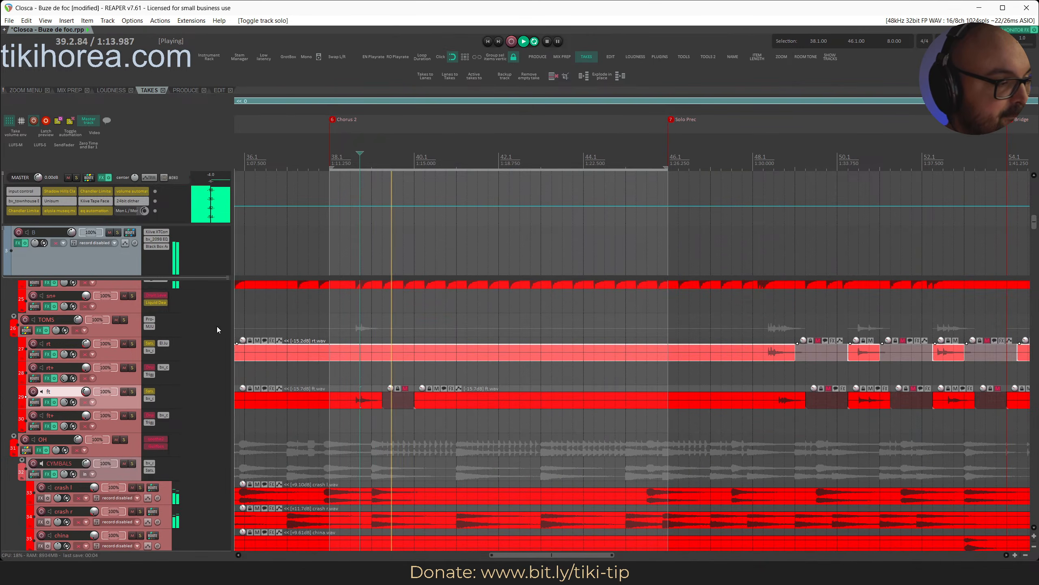
Audition the hangar impact track in solo around its hit at bar 39 and release the solo.
scroll(253, 407, down, 5)
key(space)
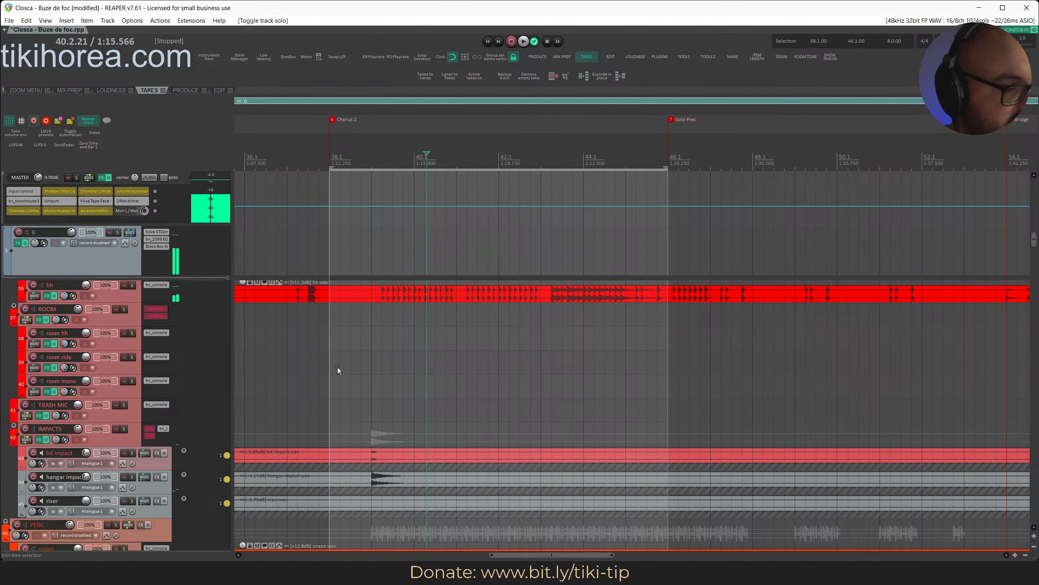
key(s)
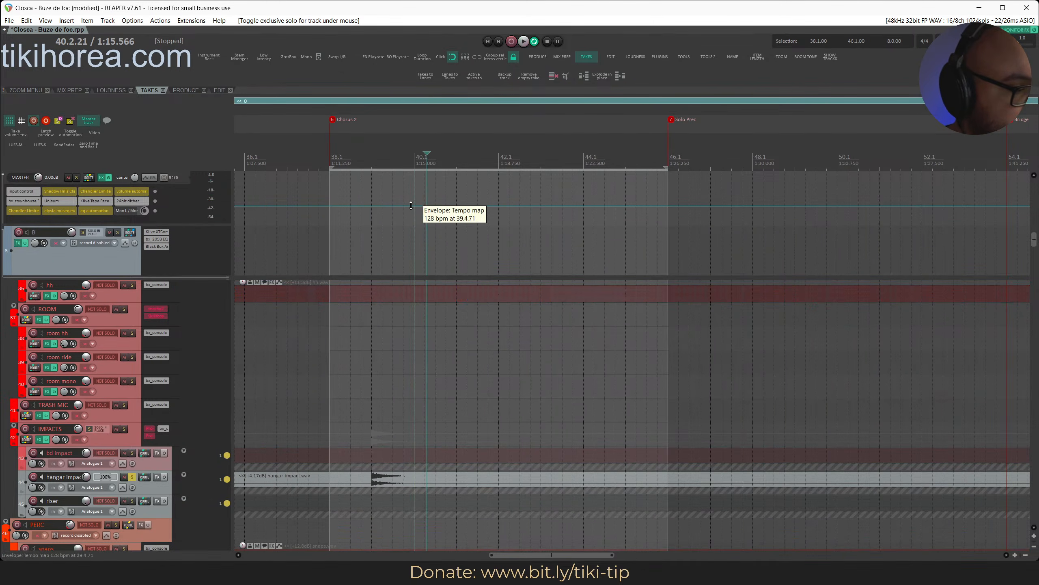
click(359, 154)
key(space)
key(s)
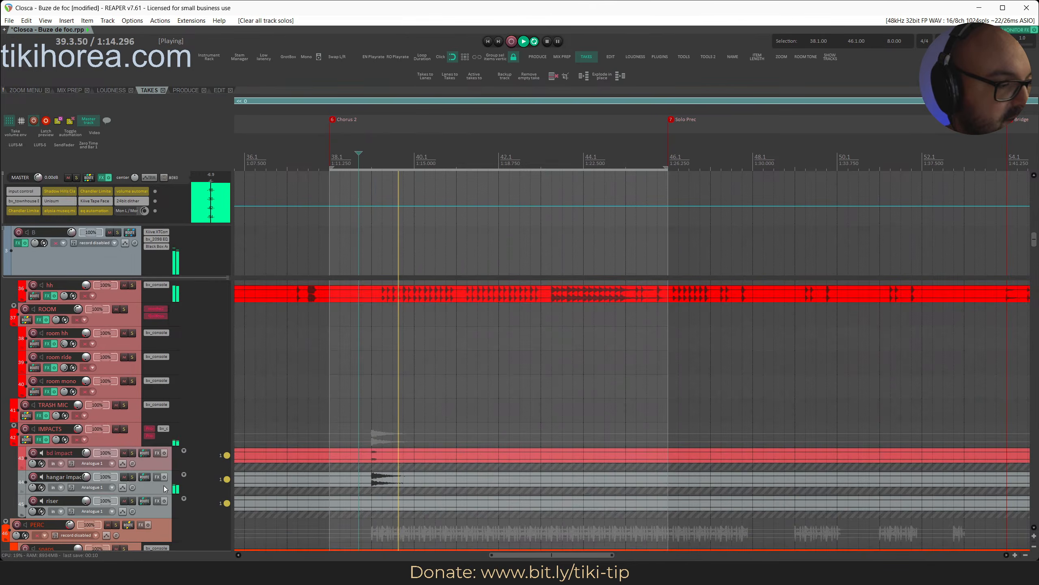
Audition the bd impact track in solo at bar 39, and replay the hit with all solos cleared.
click(365, 152)
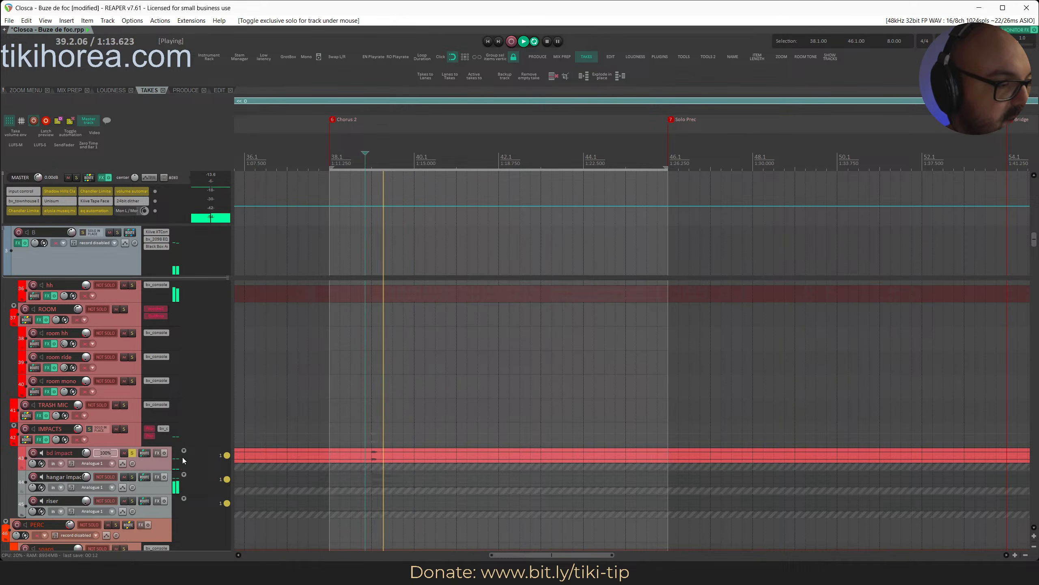
key(alt+s)
click(360, 142)
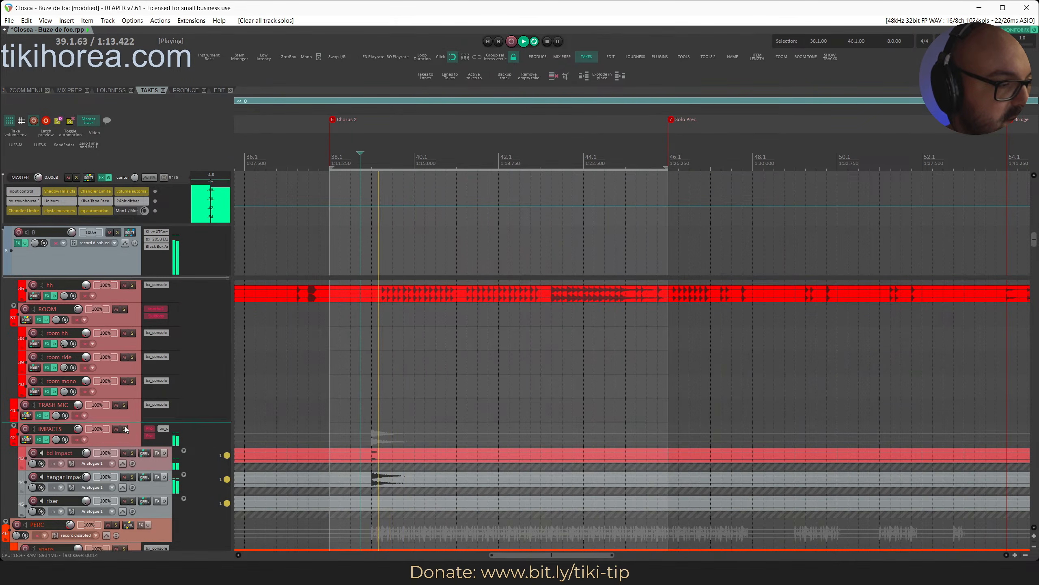
Select the bass body track in the BASS group, stop playback and save the project.
scroll(119, 440, down, 3)
scroll(117, 437, down, 9)
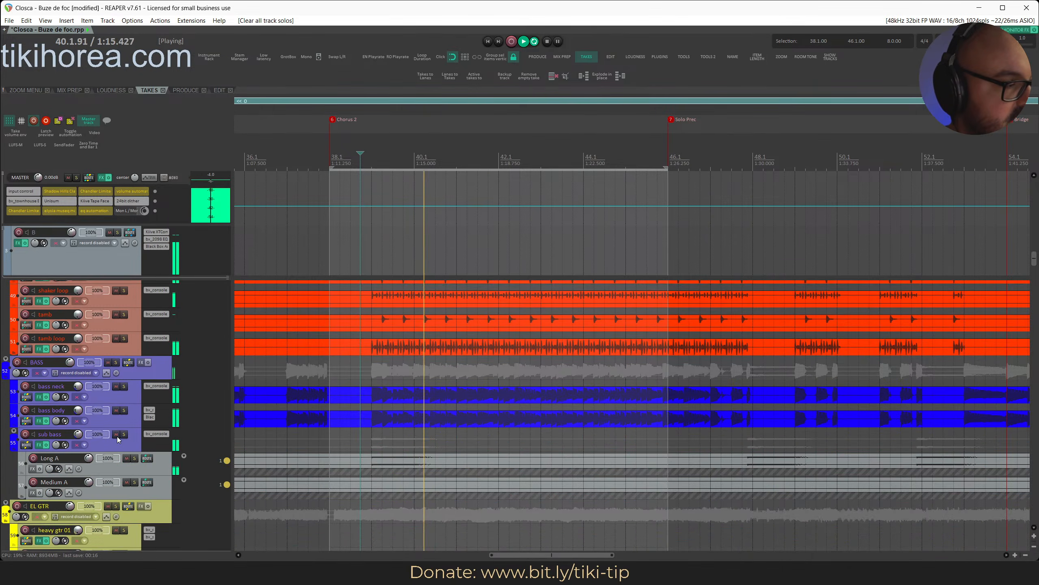
scroll(117, 437, up, 6)
scroll(116, 436, down, 6)
scroll(117, 436, down, 1)
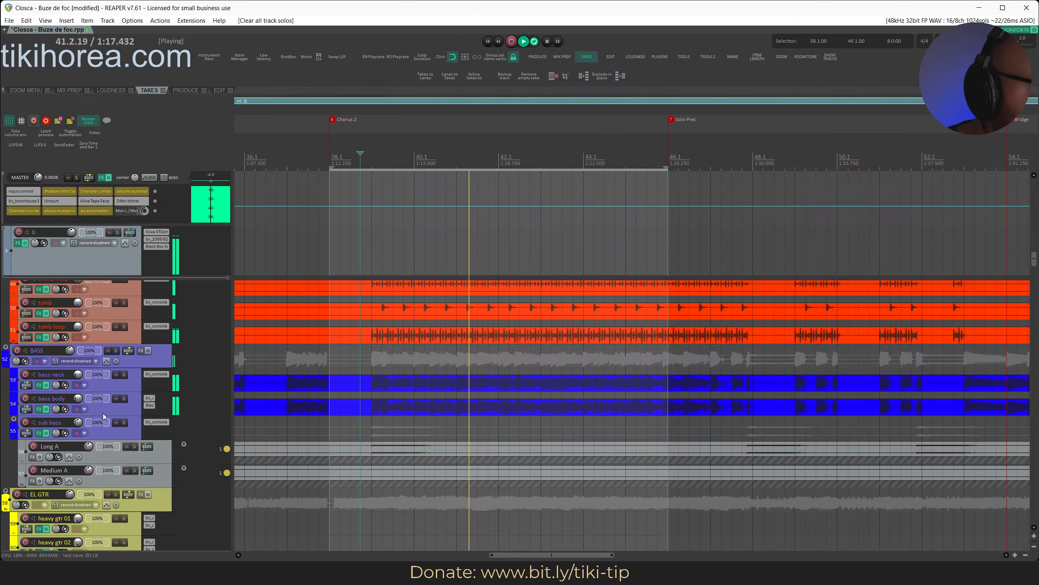
click(105, 411)
key(space)
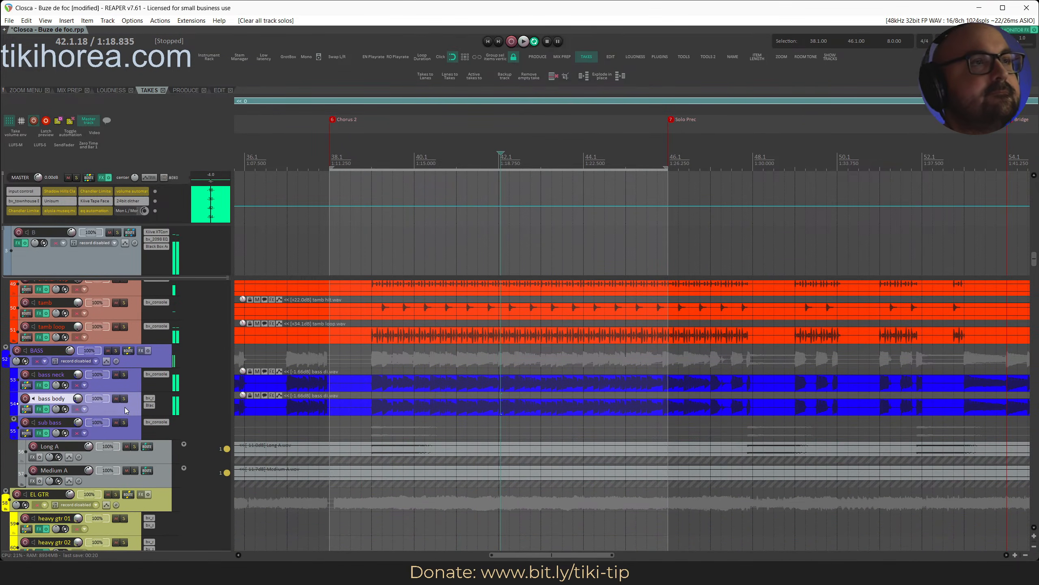
key(ctrl+s)
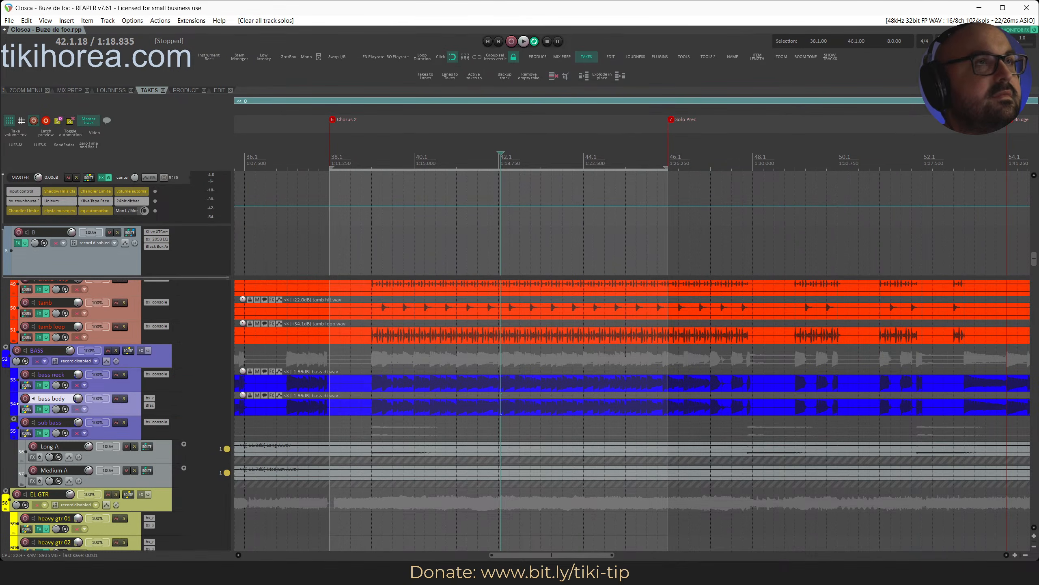
Return to the REAPER project window and save the project again.
key(alt+Tab)
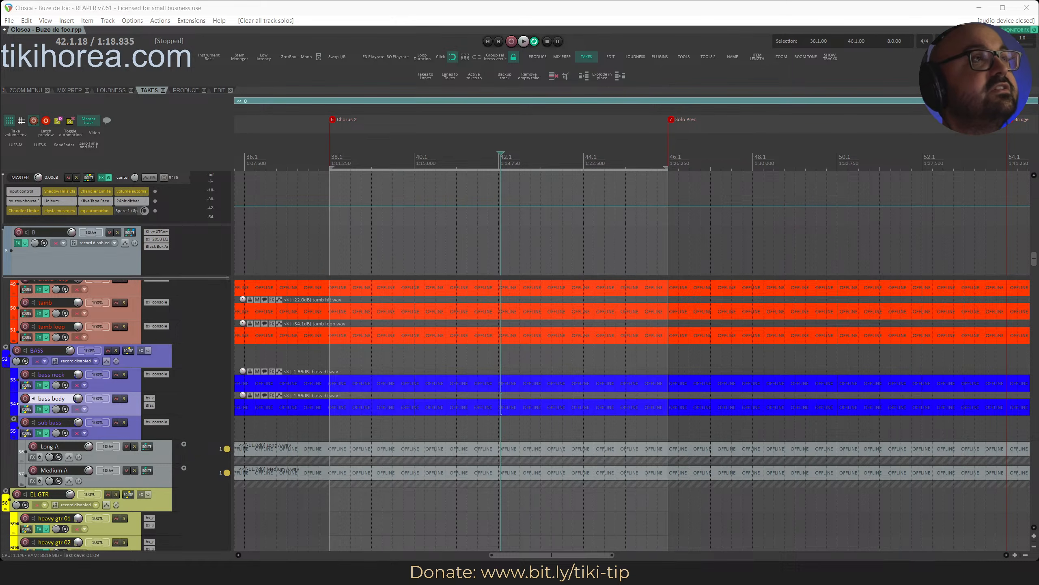
click(538, 10)
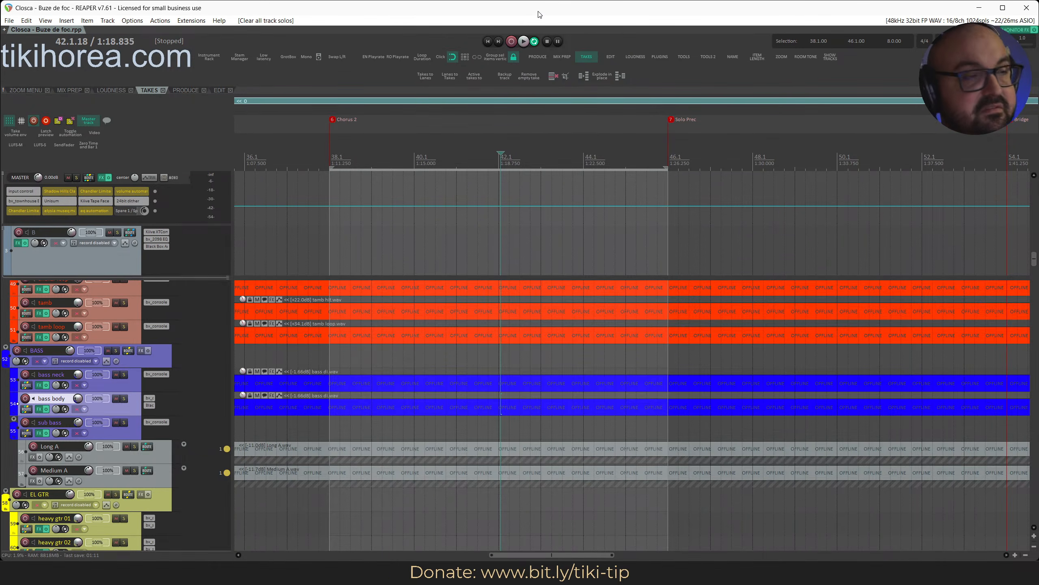
key(ctrl+s)
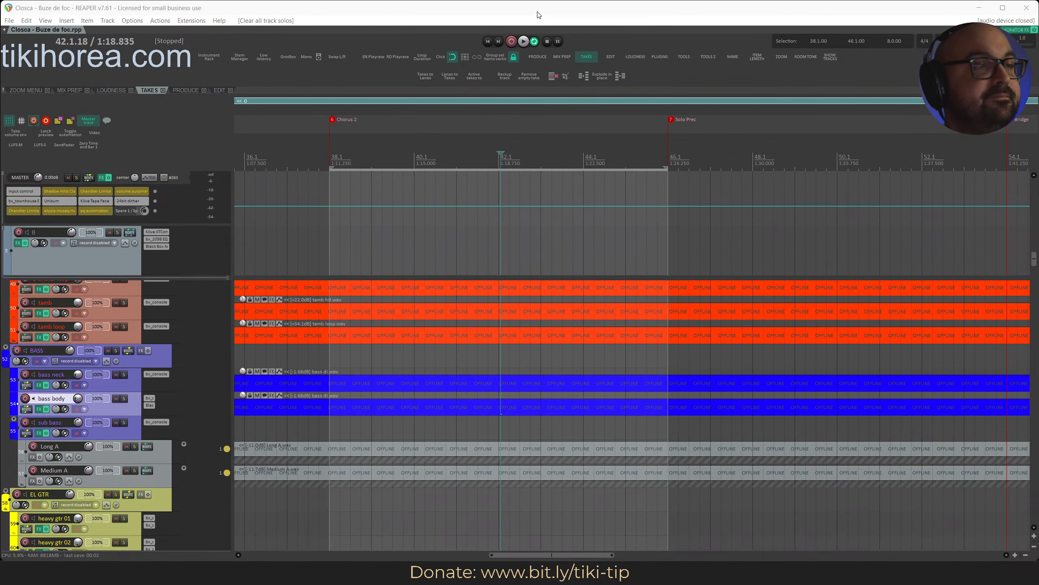
click(538, 15)
Place the edit cursor at the start of Chorus 2 and look through the track list down to the VCA tracks.
click(330, 163)
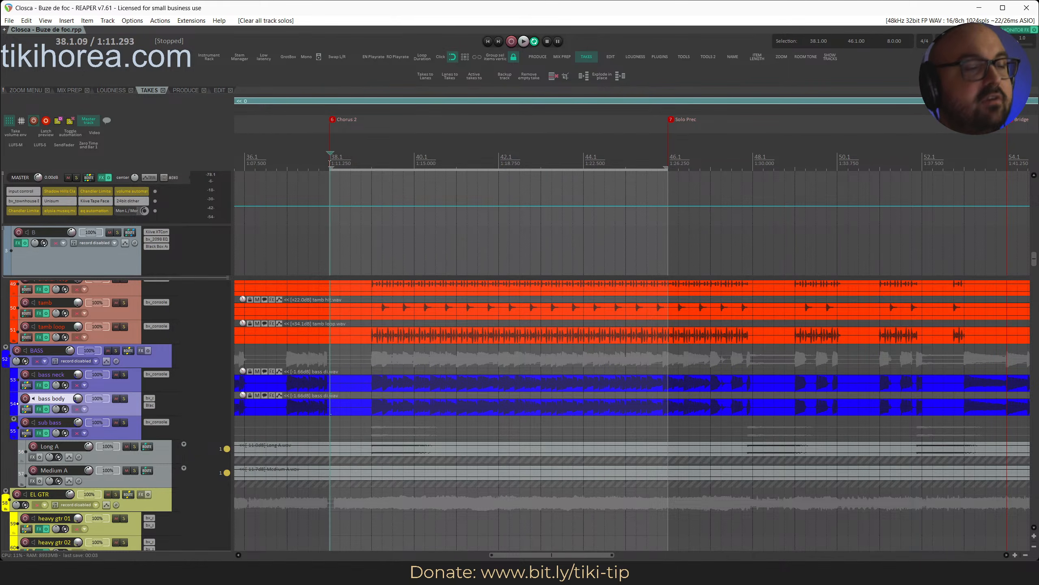
scroll(81, 432, up, 10)
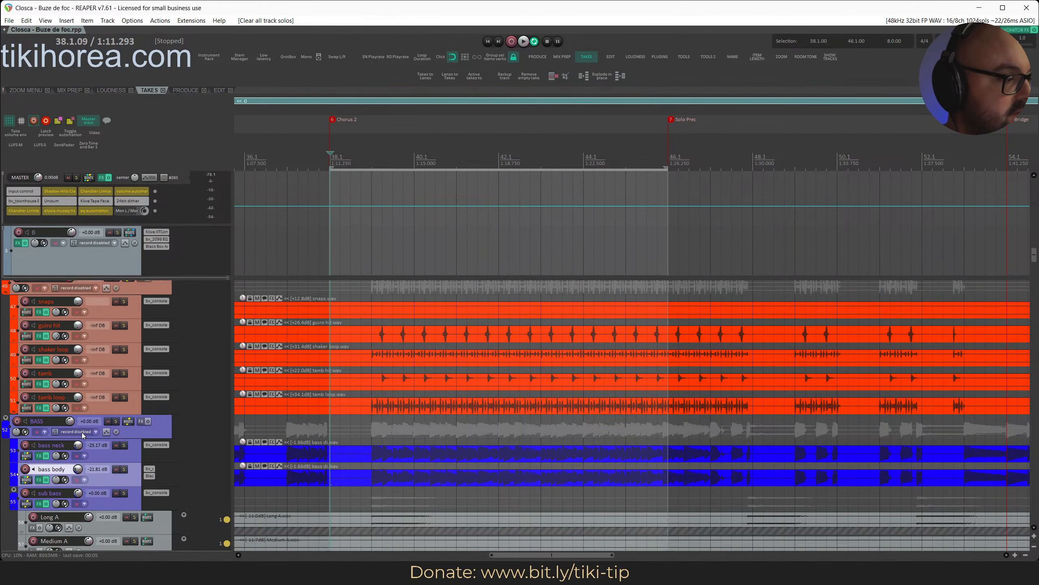
scroll(81, 433, down, 20)
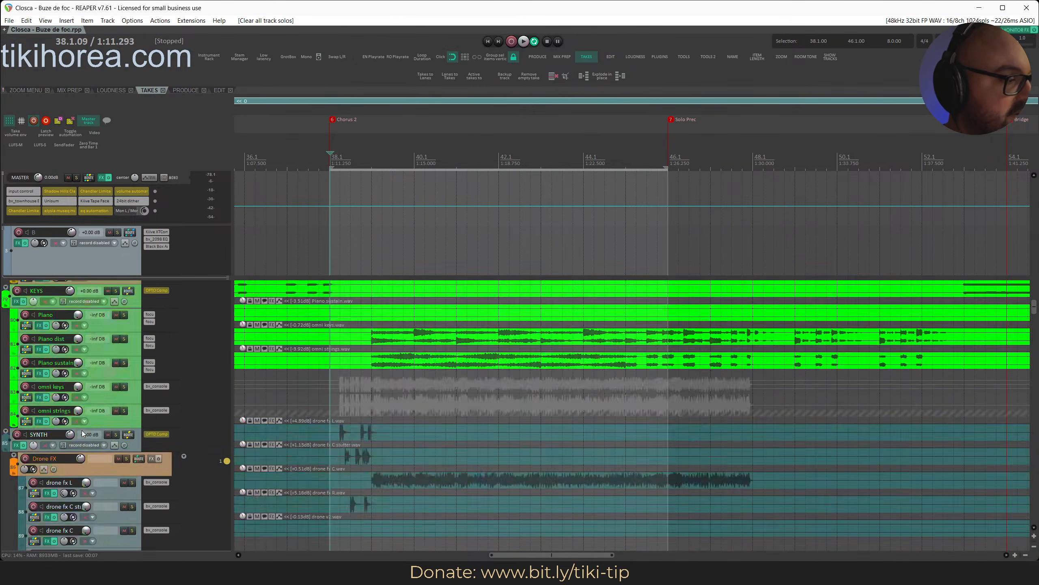
scroll(116, 395, up, 5)
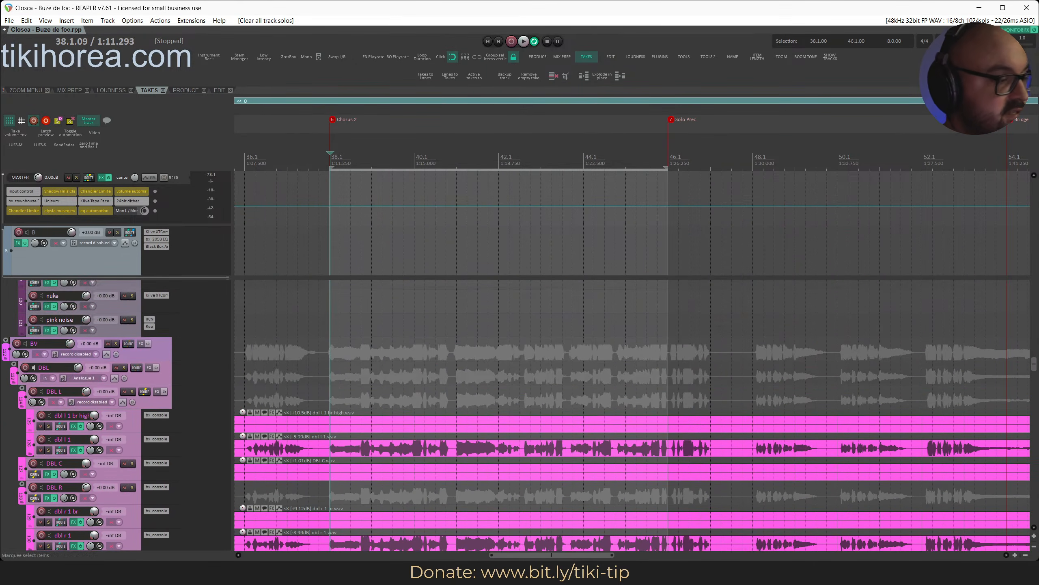
scroll(115, 395, down, 20)
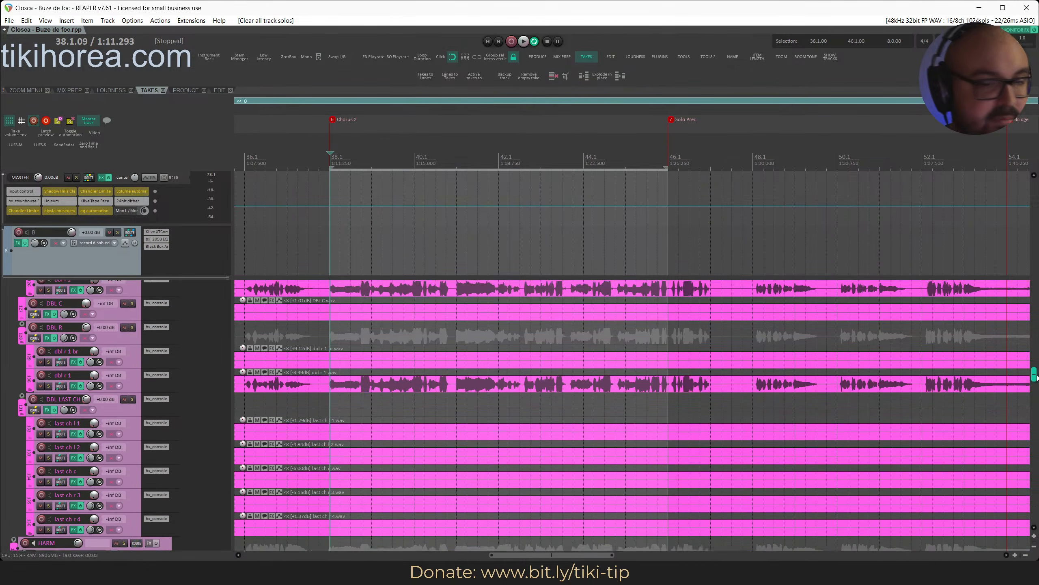
scroll(116, 395, down, 12)
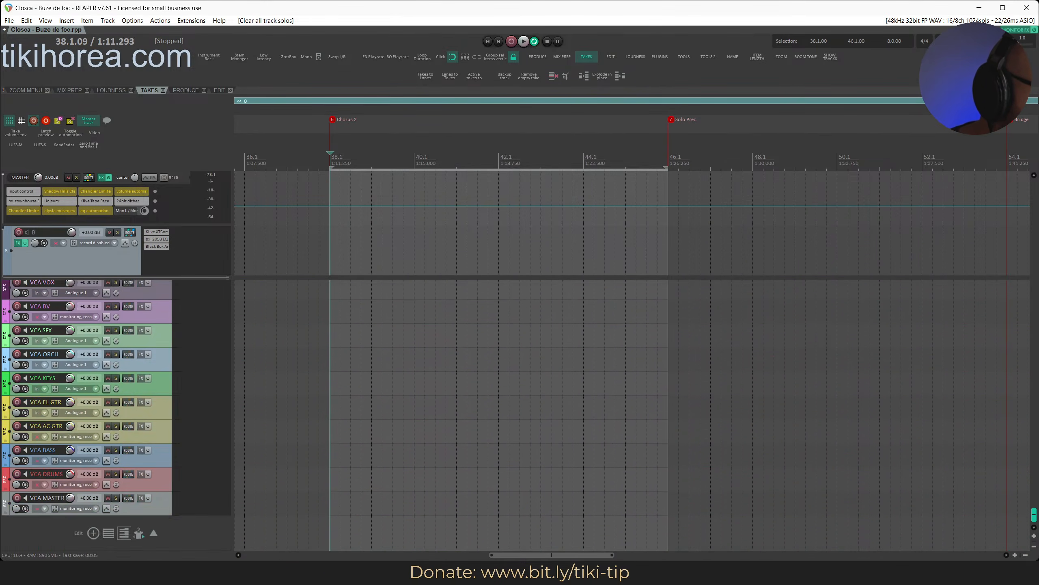
Select the mix buses V through E at the start of the track list, finishing with only bus B selected.
drag(1034, 477, 1038, 166)
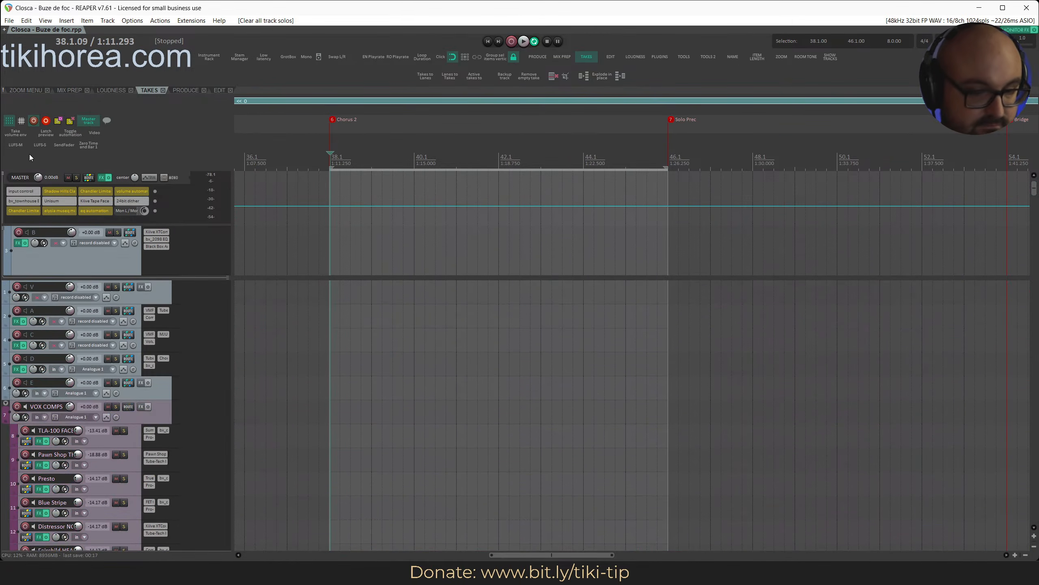
click(164, 382)
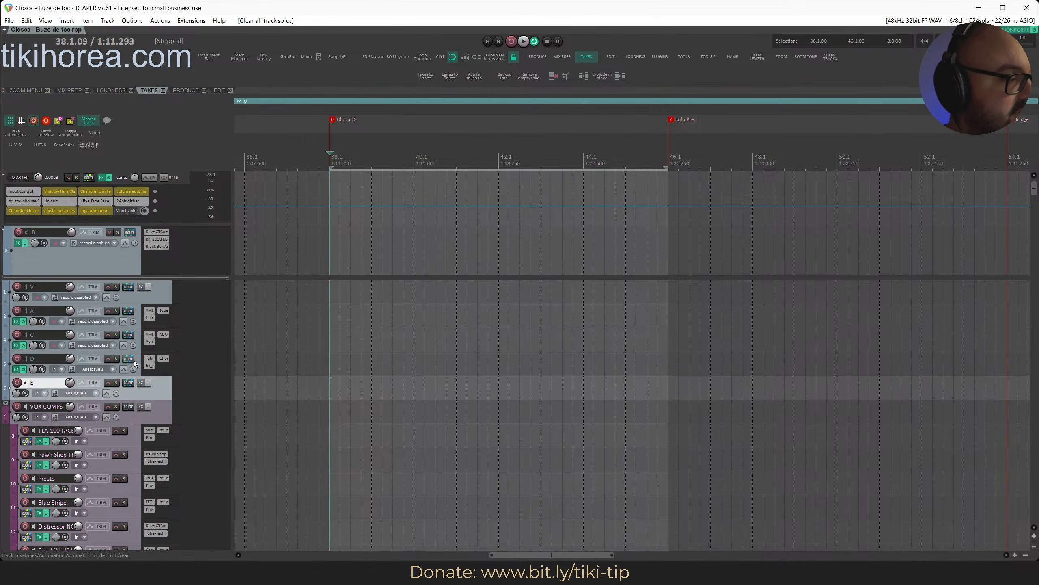
click(167, 269)
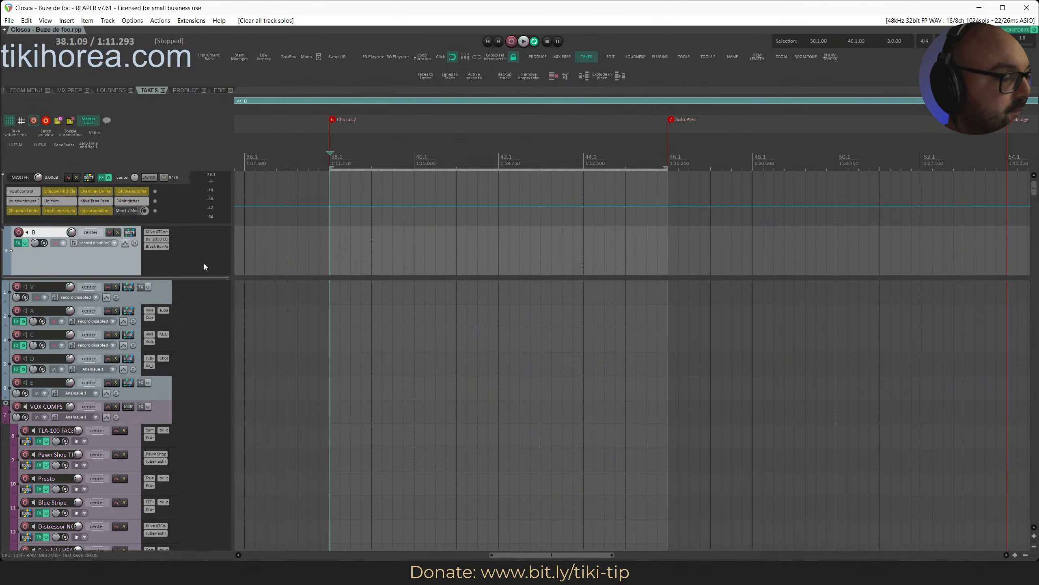
click(161, 293)
shift+click(168, 385)
click(123, 263)
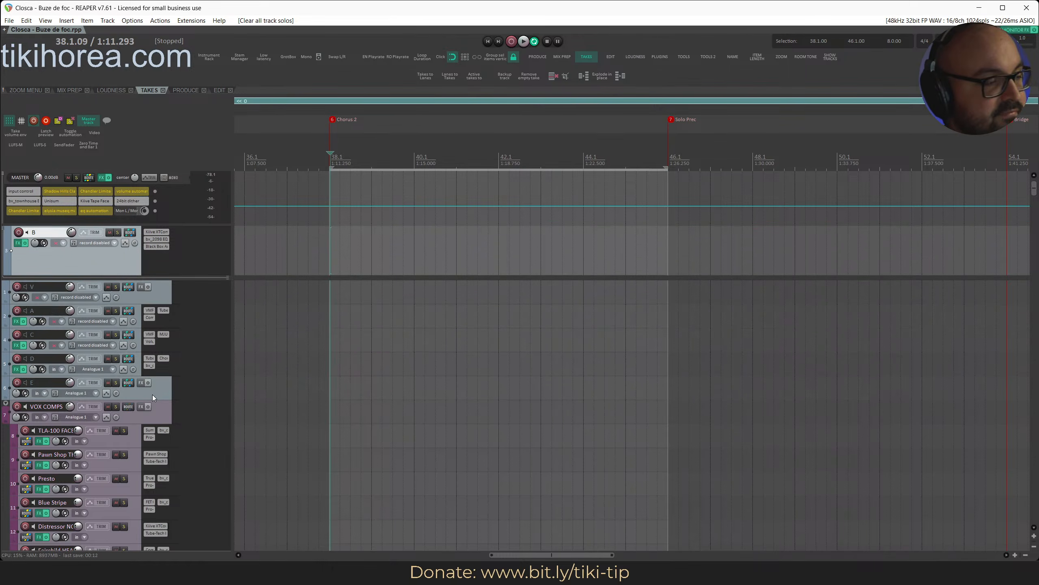
Look through the DRUMS, IMPACTS, PERC and BASS track groups.
scroll(154, 392, down, 8)
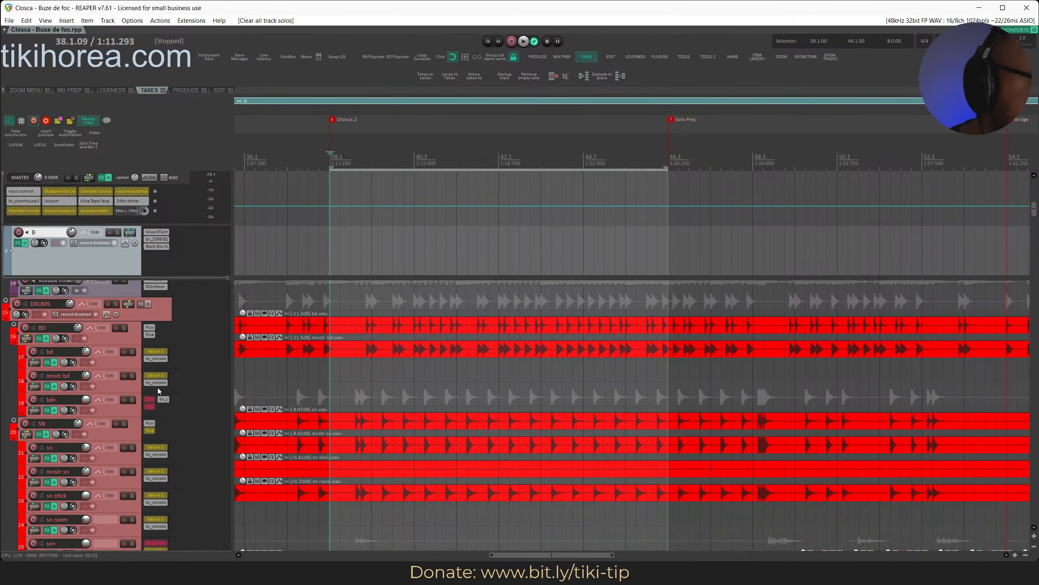
scroll(157, 388, down, 15)
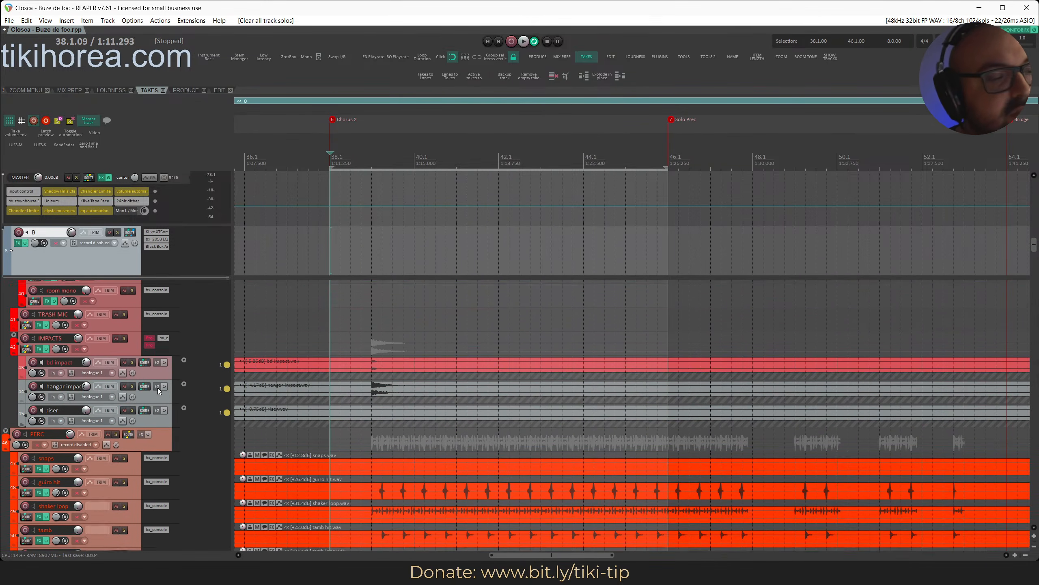
scroll(158, 388, down, 6)
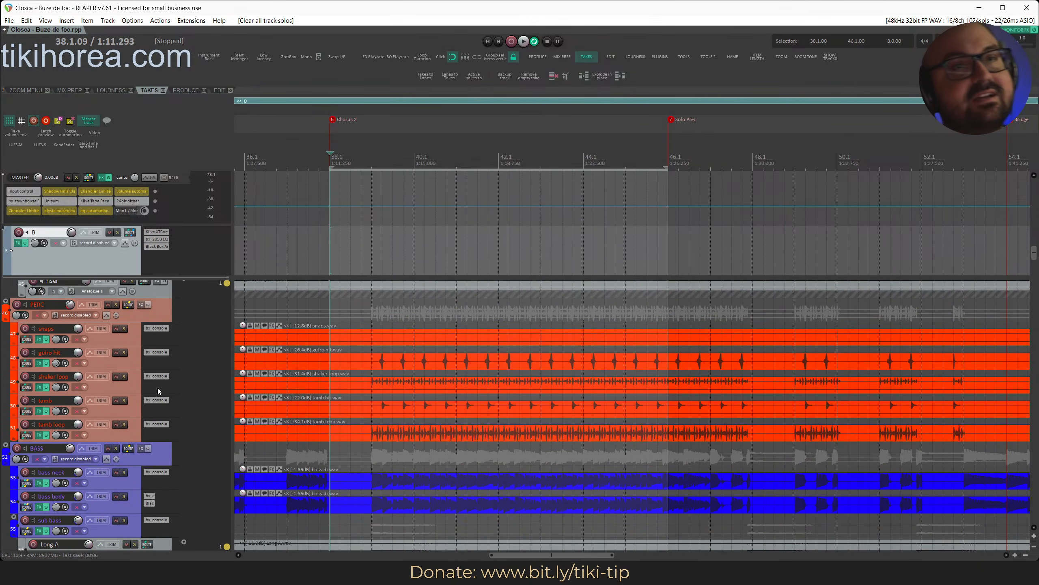
Mute and unmute the Long A track below sub bass, and save the project with the sub bass track selected.
scroll(157, 388, down, 5)
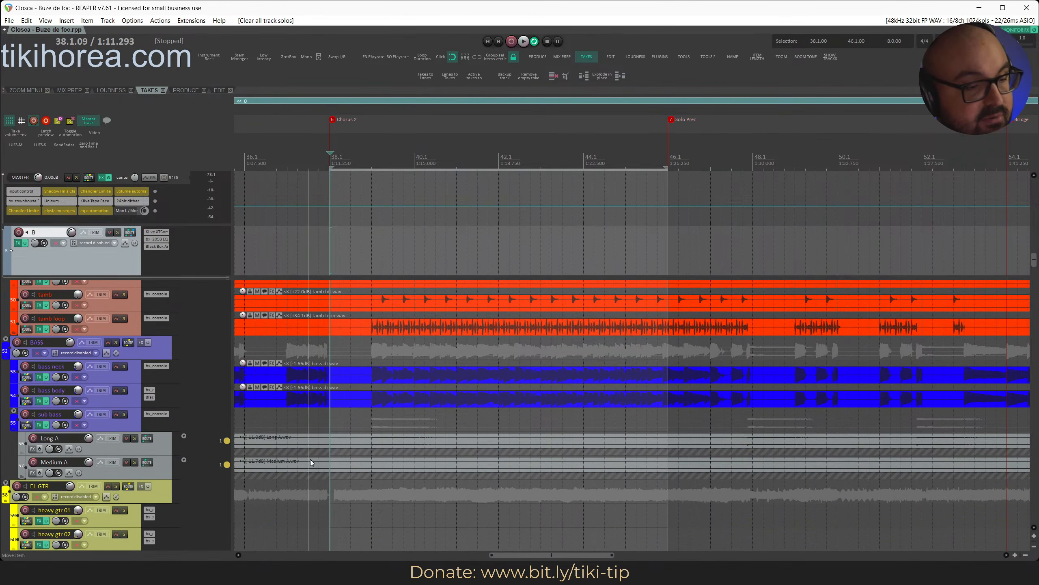
click(128, 439)
click(127, 439)
click(130, 429)
key(ctrl+s)
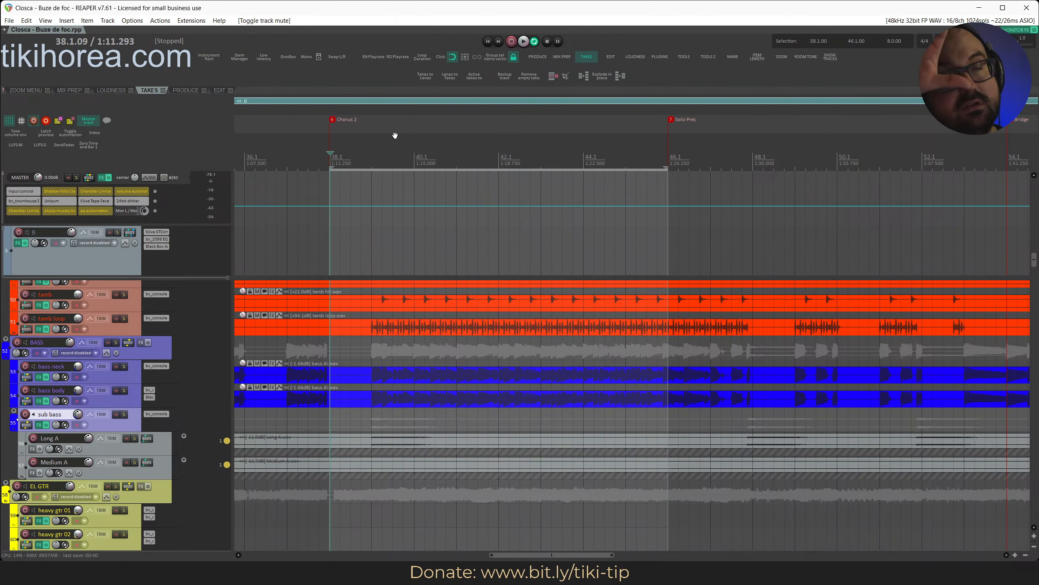
Play Chorus 2 from bar 40 and try a different volume on the bass body track, undoing the volume change.
key(space)
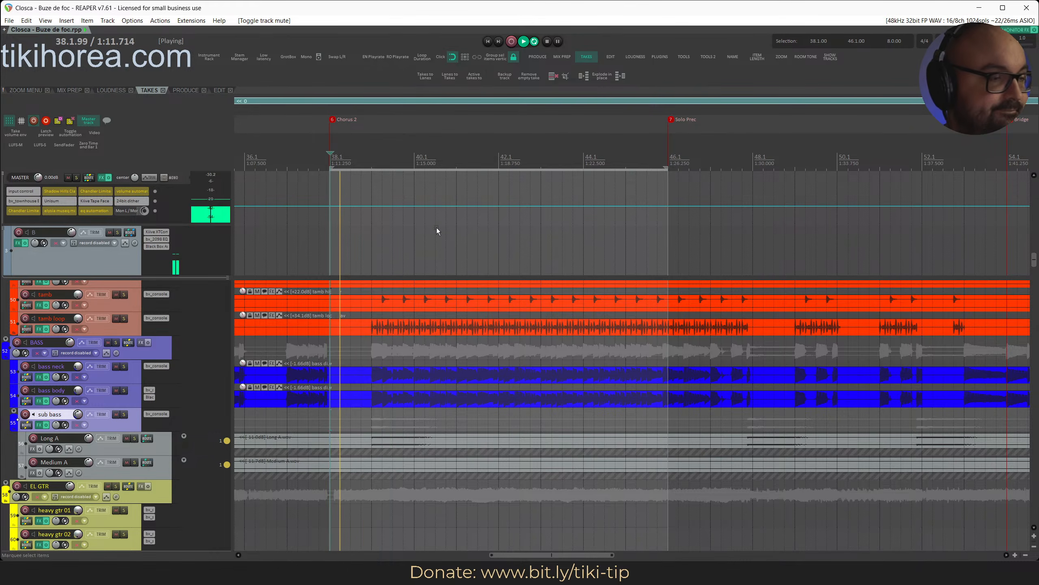
click(413, 158)
click(110, 404)
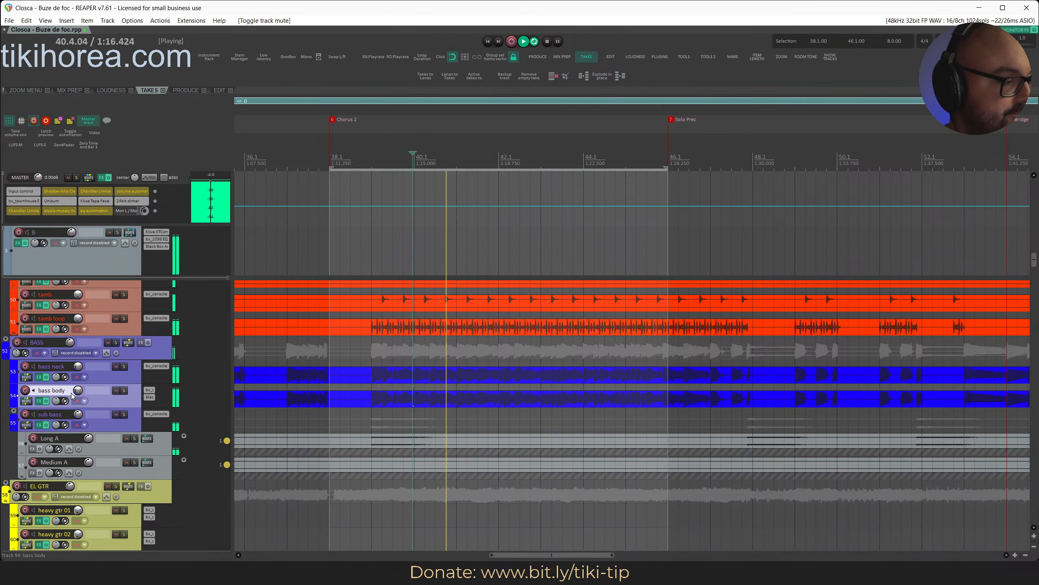
drag(78, 394, 77, 360)
key(space)
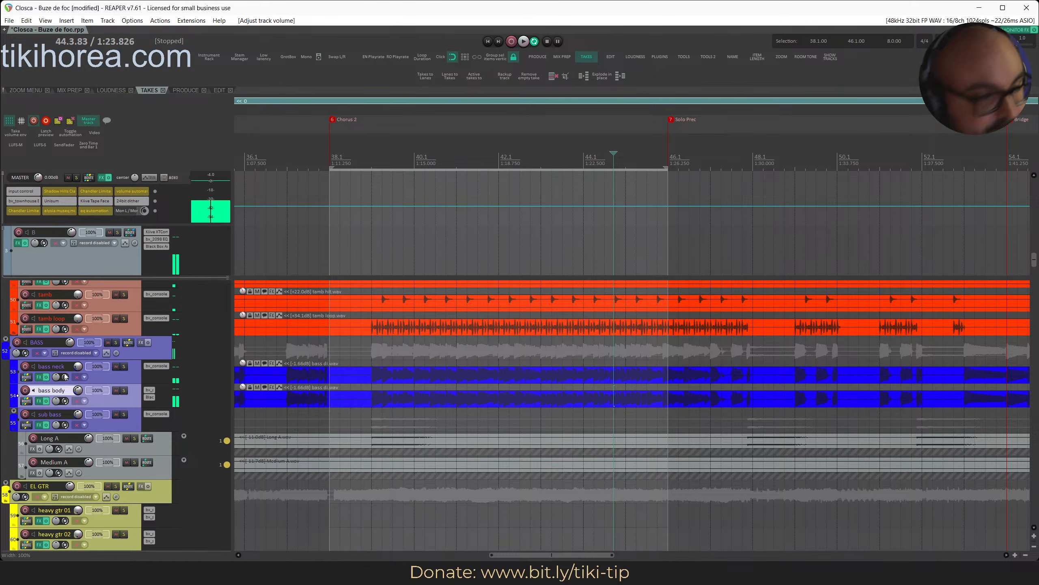
key(ctrl+z)
Resume playback briefly and restart it from the beginning of Chorus 2, shortly before bar 39.
key(space)
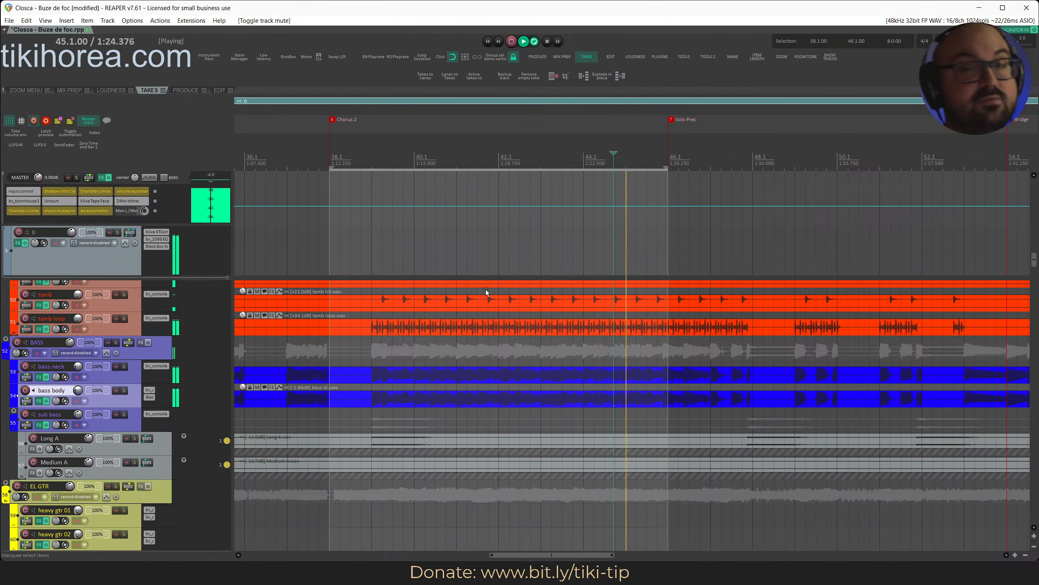
key(space)
click(354, 165)
key(space)
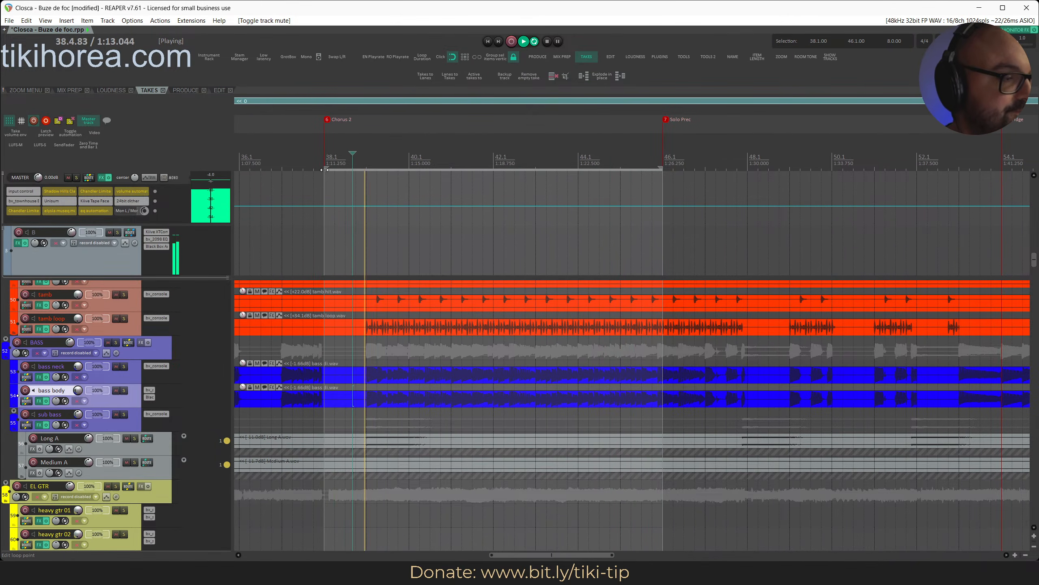
Move the start of the Chorus 2 time selection to 38.3.00 while auditioning the section, and save the project.
drag(326, 167, 663, 167)
scroll(502, 264, up, 3)
scroll(502, 262, up, 5)
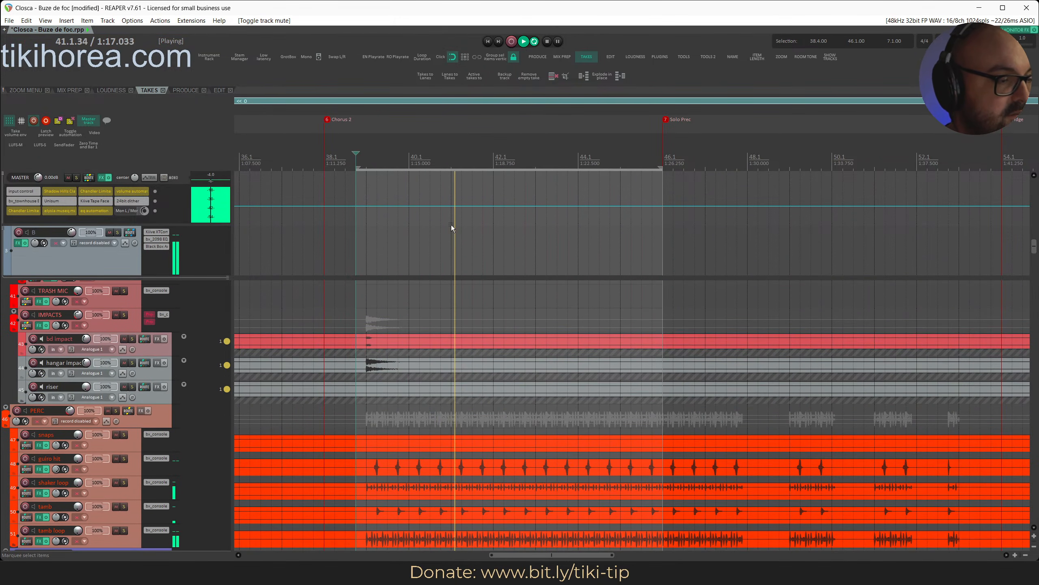
click(364, 176)
scroll(401, 231, up, 8)
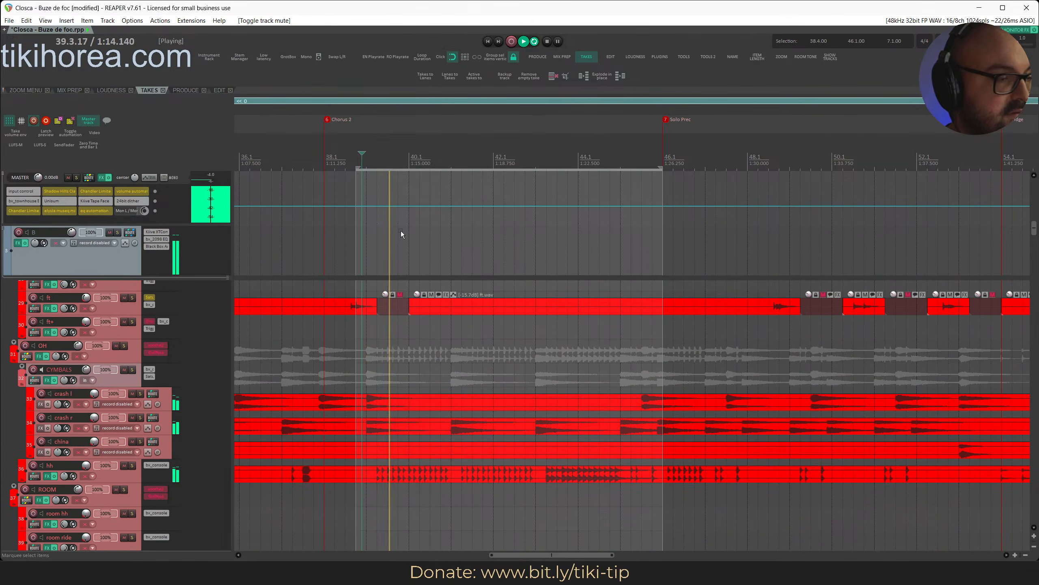
click(323, 173)
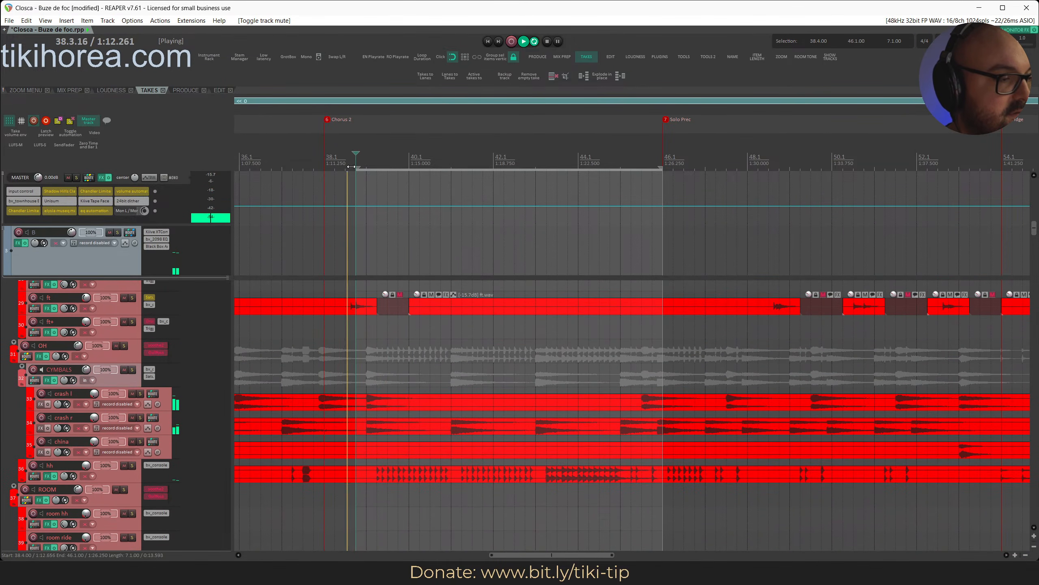
drag(357, 168, 346, 168)
key(ctrl+s)
Stop playback, exclusively solo the ft track in the TOMS group and place the edit cursor just before its hit in Chorus 2.
scroll(144, 388, up, 3)
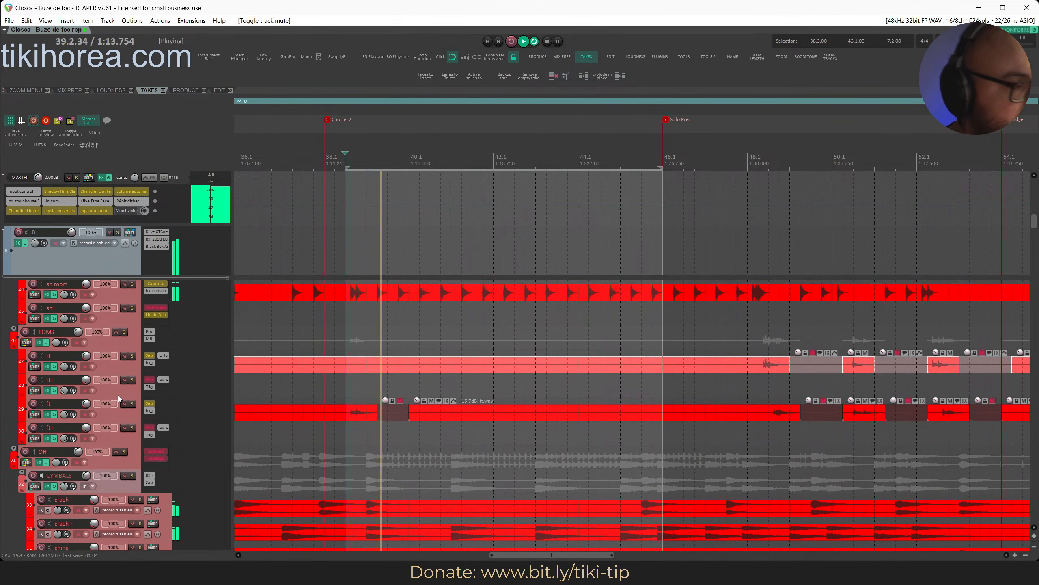
key(space)
click(123, 416)
key(s)
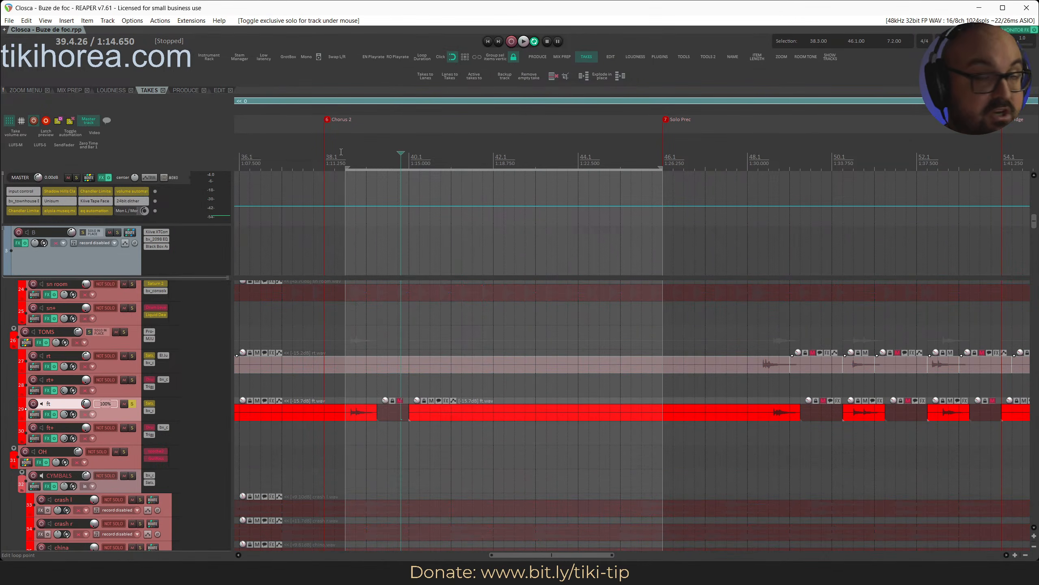
click(341, 153)
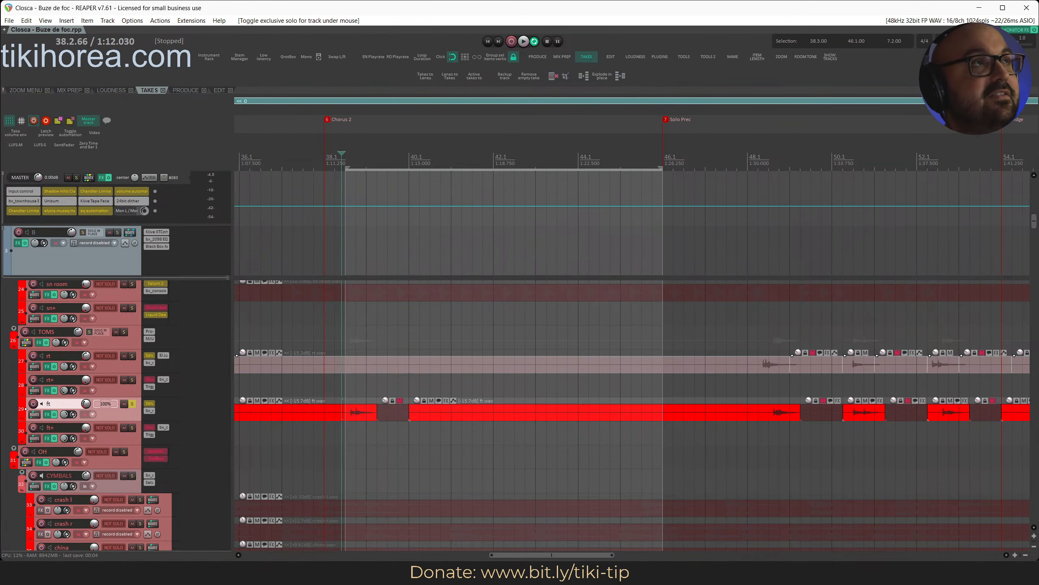
Return to the REAPER window and play the soloed ft track twice over its tom hit in Chorus 2.
key(alt+Tab)
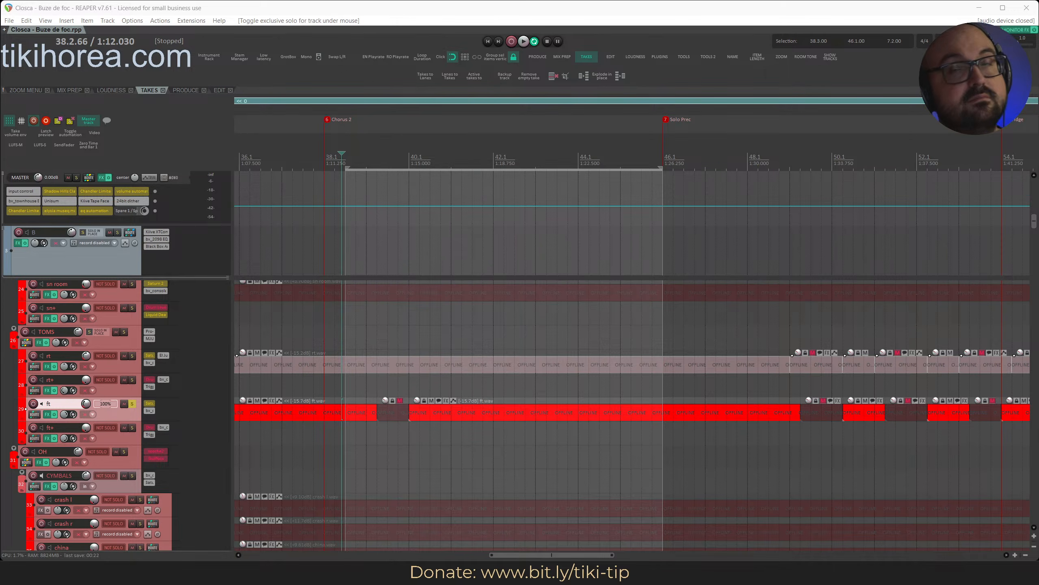
key(space)
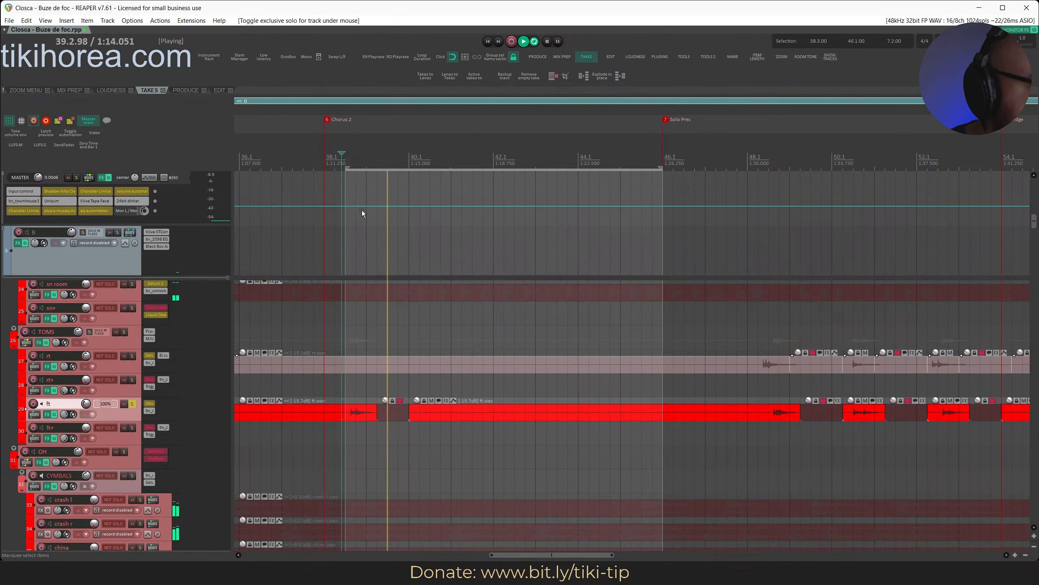
click(351, 164)
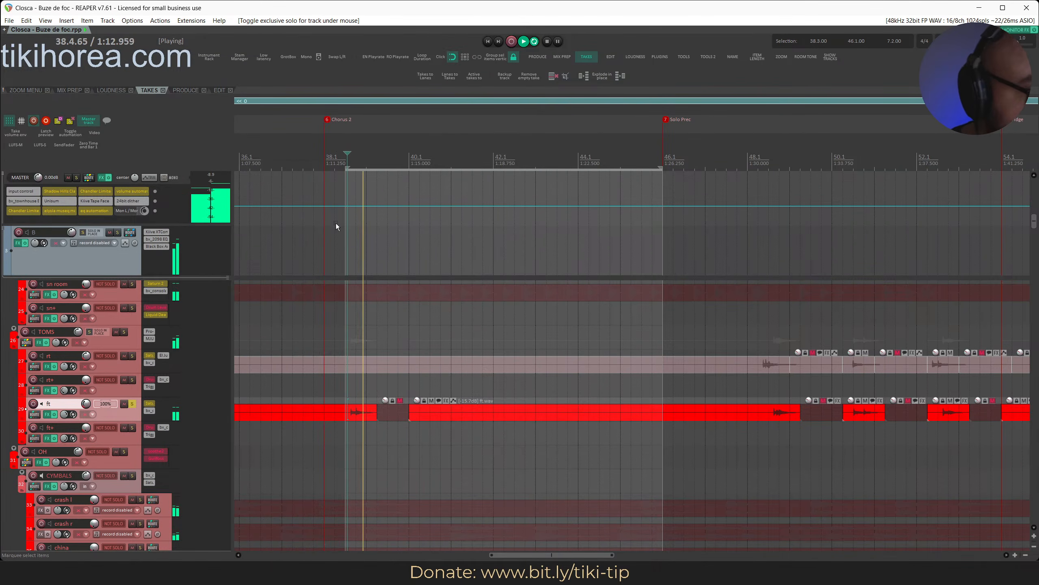
Clear the solo on the ft track and replay the tom hit within the full mix.
click(133, 403)
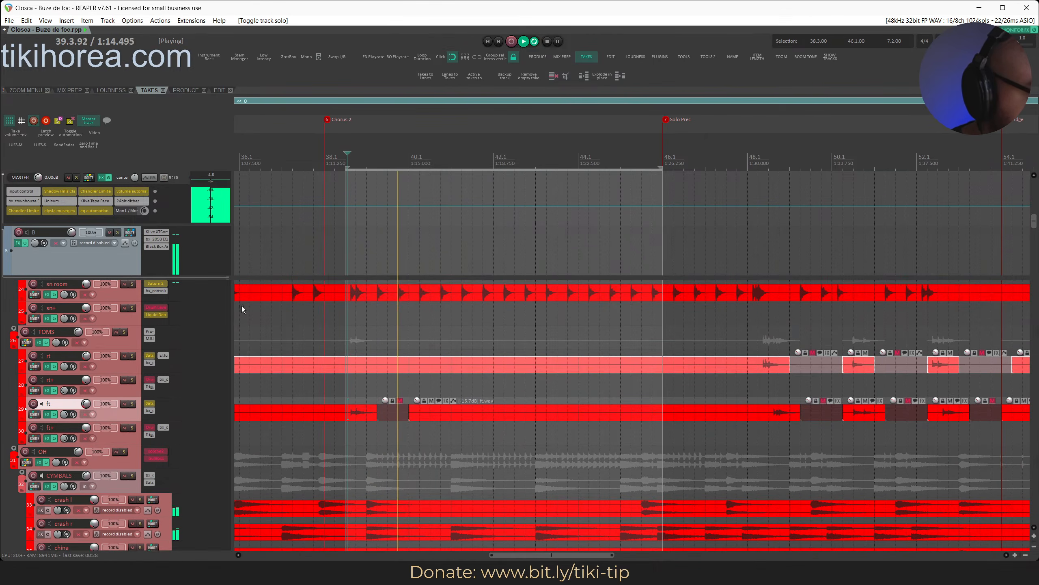
click(342, 163)
key(space)
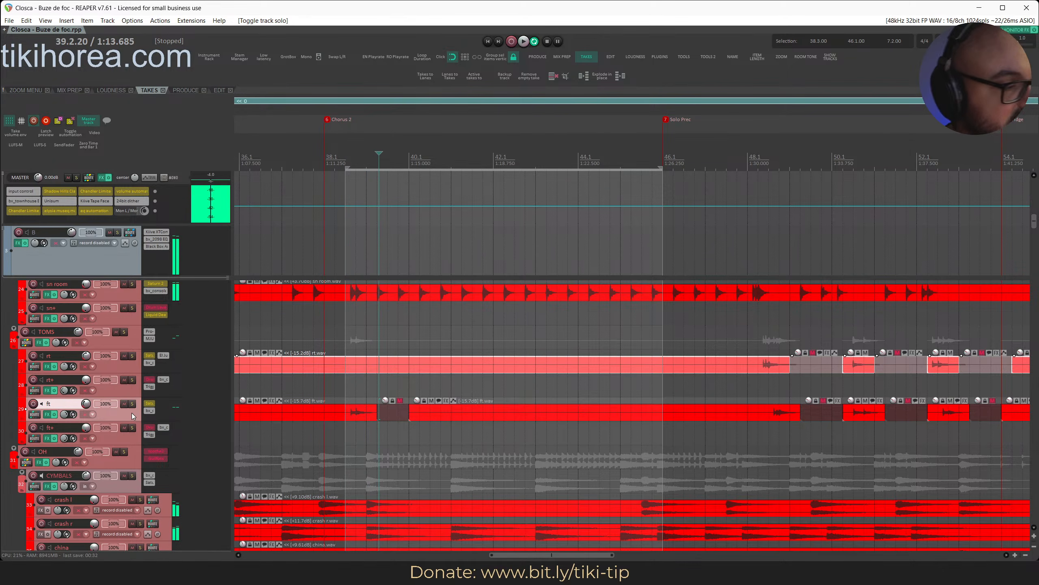
Add the VST3 Pro-Q 4 (FabFilter) equaliser to the ft track's effects and close the effects chain window.
click(48, 414)
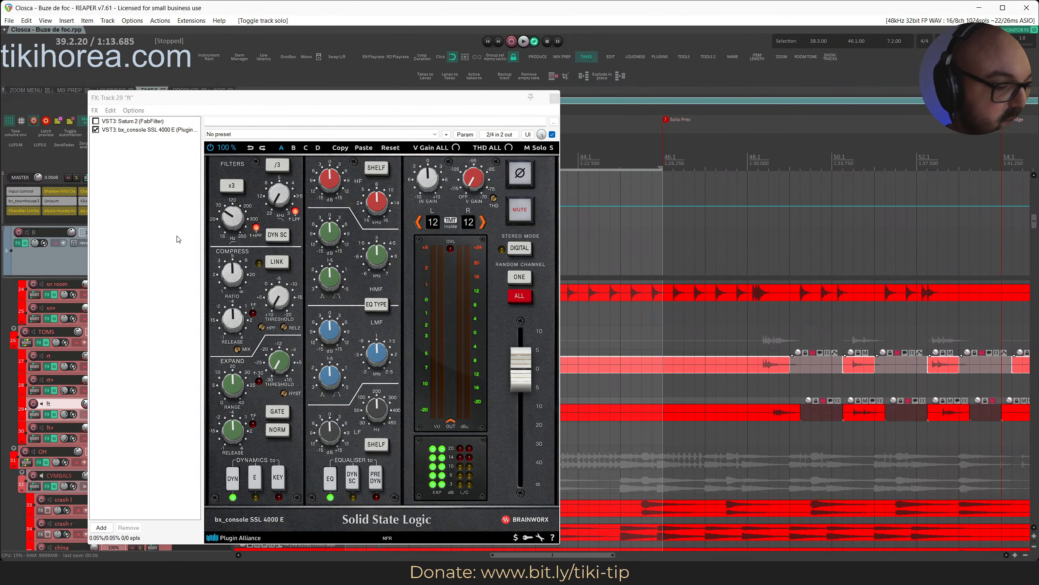
double_click(178, 240)
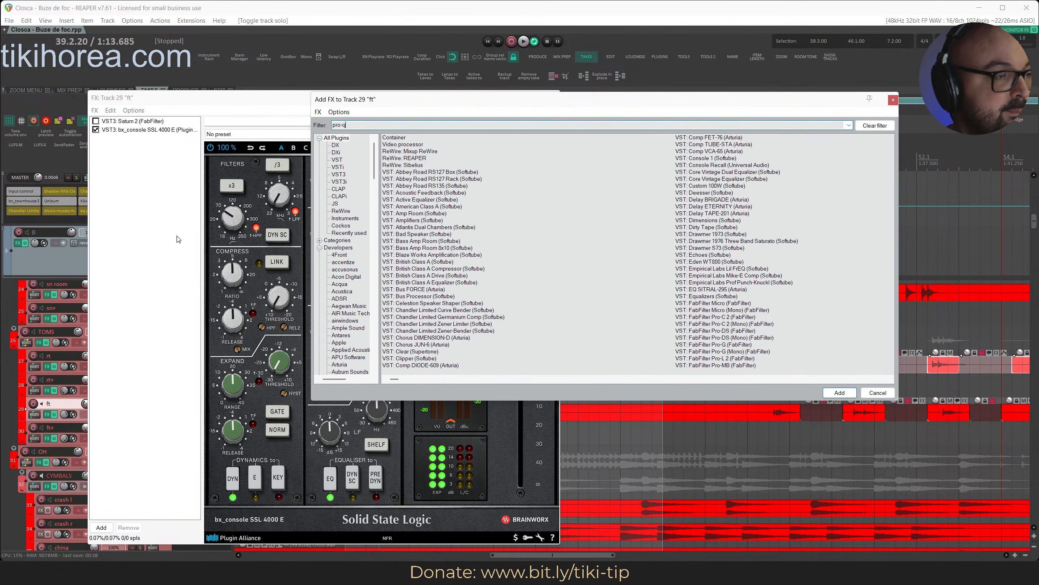
text(pro-q)
key(Down)
key(Down)
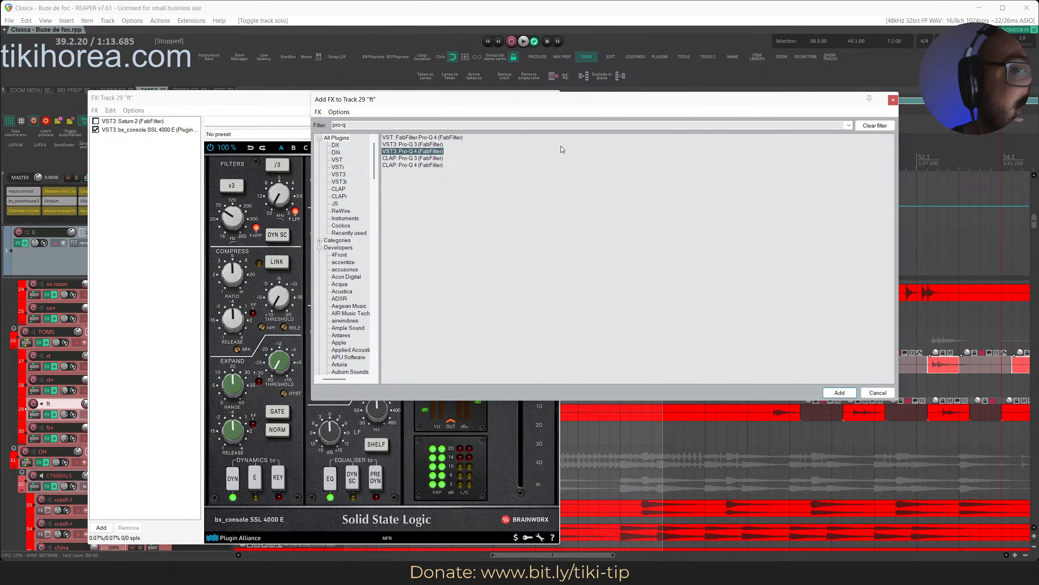
key(Return)
click(554, 97)
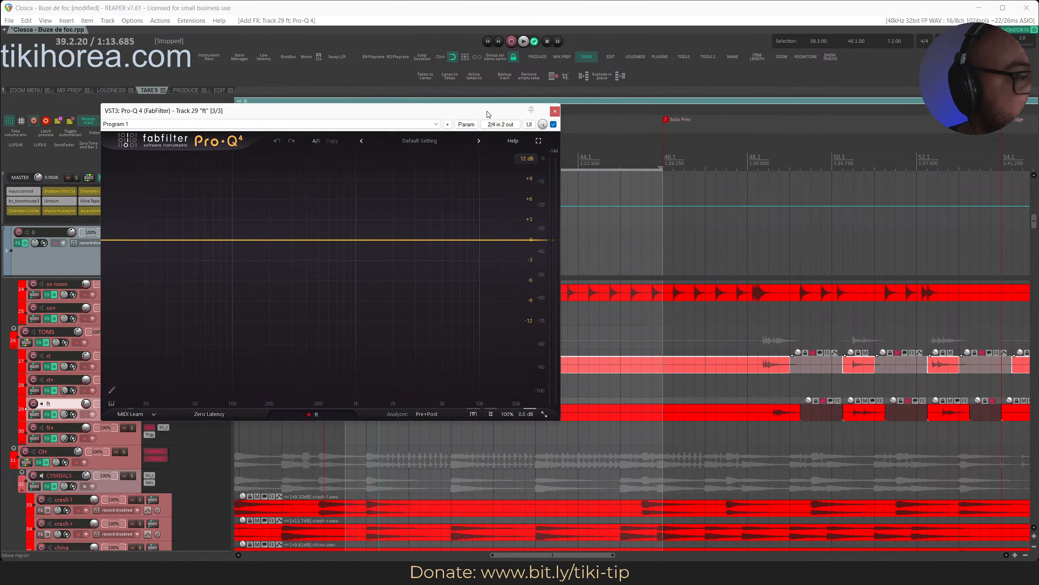
Look through the Pro-Q 4 programs and presets, including Drums and V3 Preset Folder, and keep Default Setting.
drag(487, 114, 764, 96)
click(697, 125)
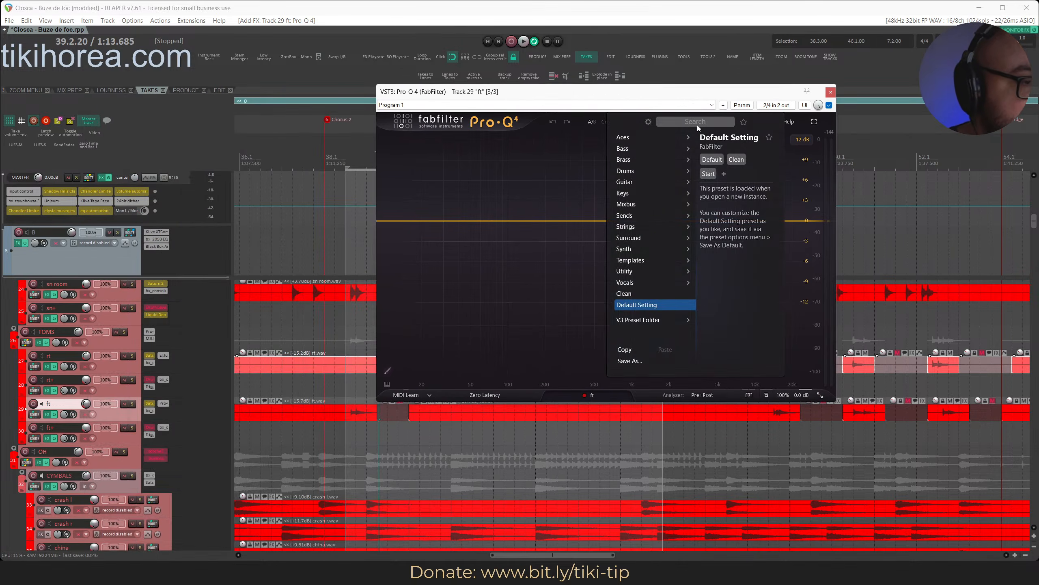
click(443, 106)
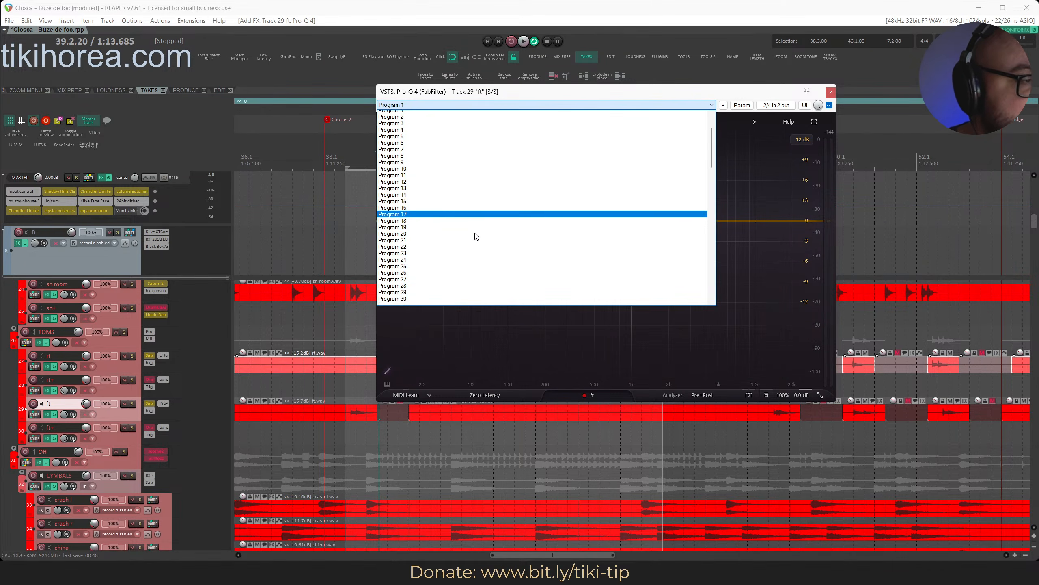
scroll(475, 236, down, 20)
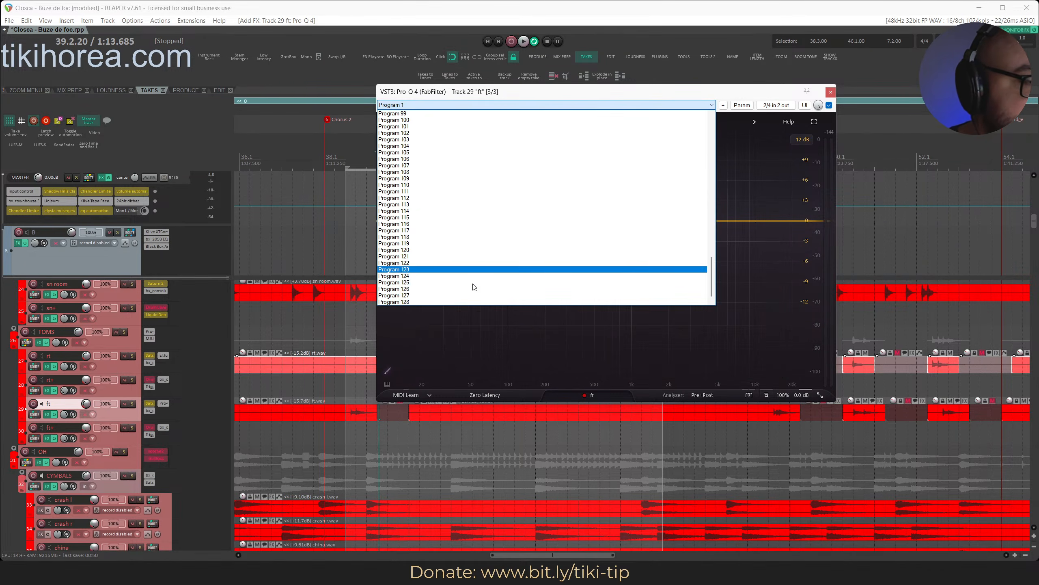
click(691, 341)
click(720, 119)
mouse_move(636, 167)
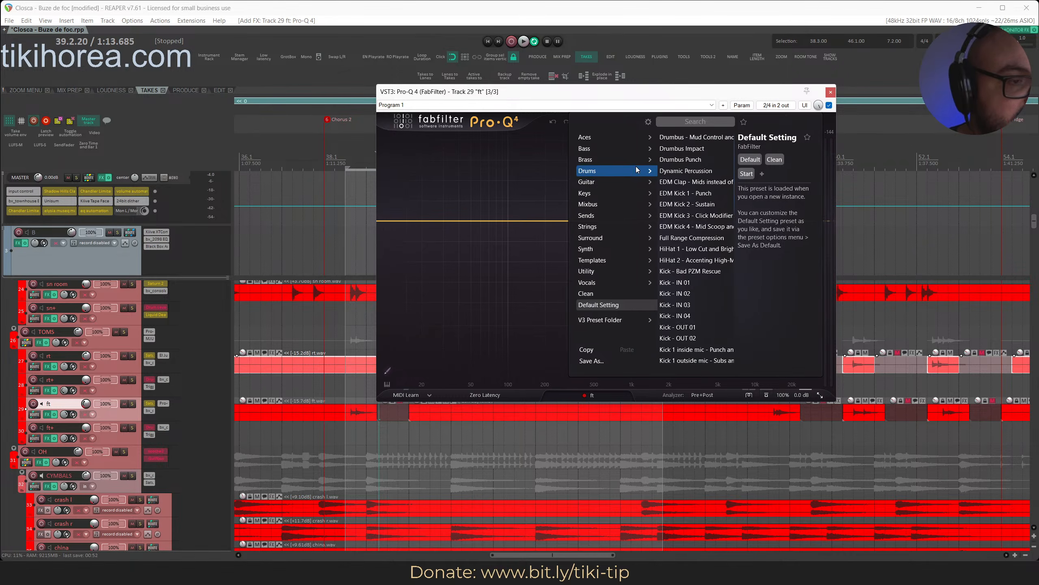
mouse_move(614, 321)
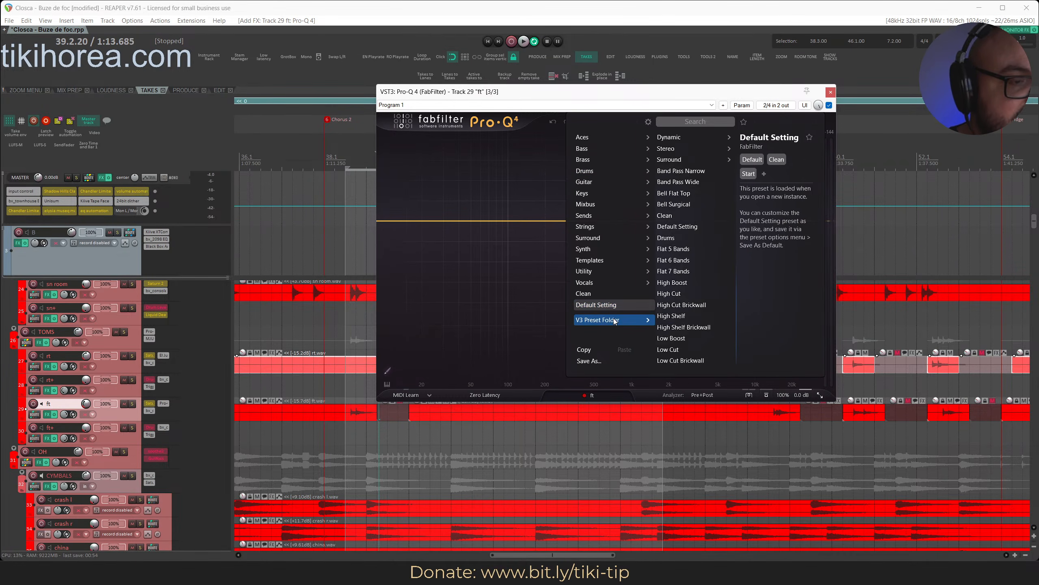
scroll(702, 298, down, 3)
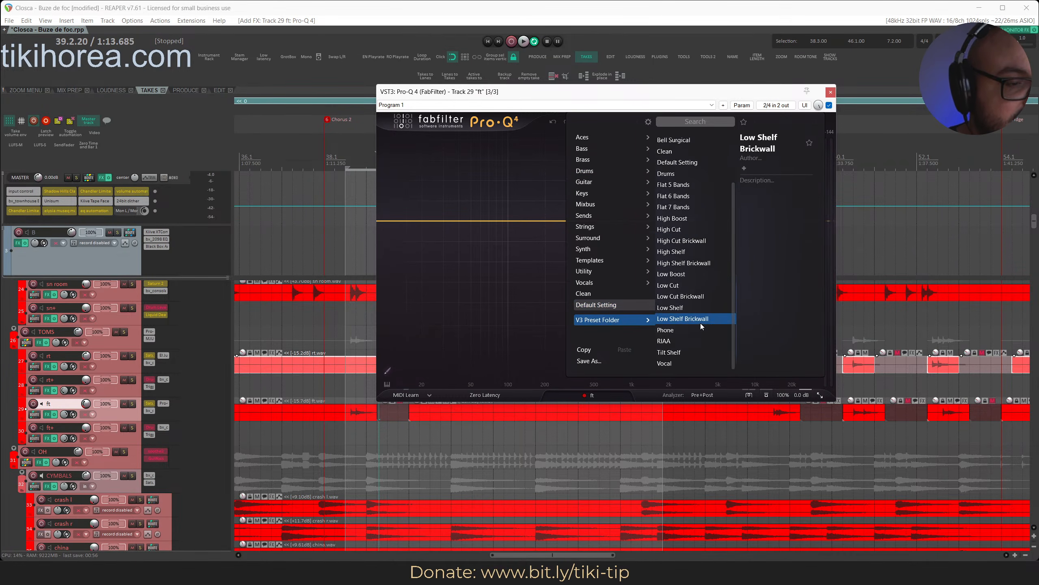
scroll(700, 325, up, 3)
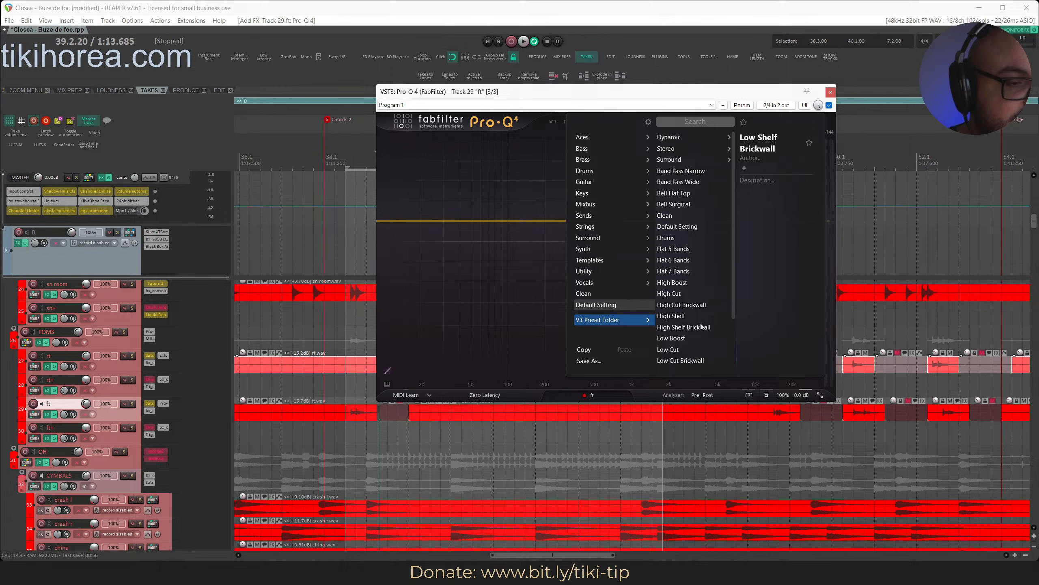
mouse_move(594, 281)
click(596, 305)
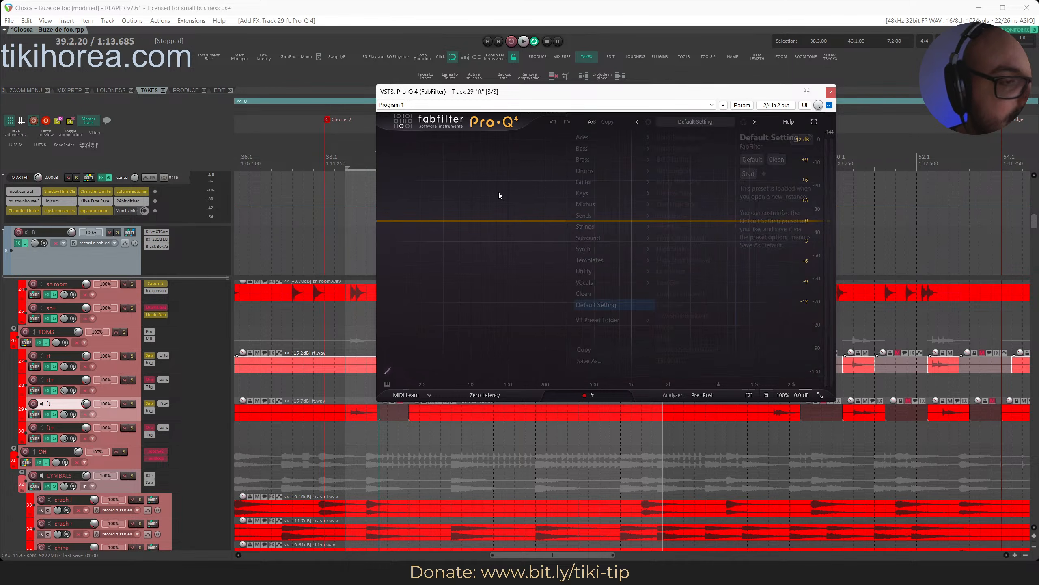
Play the ft tom hit and add a Pro-Q 4 bell band at about 83 Hz with about -3.5 dB gain, replaying the hit.
click(127, 411)
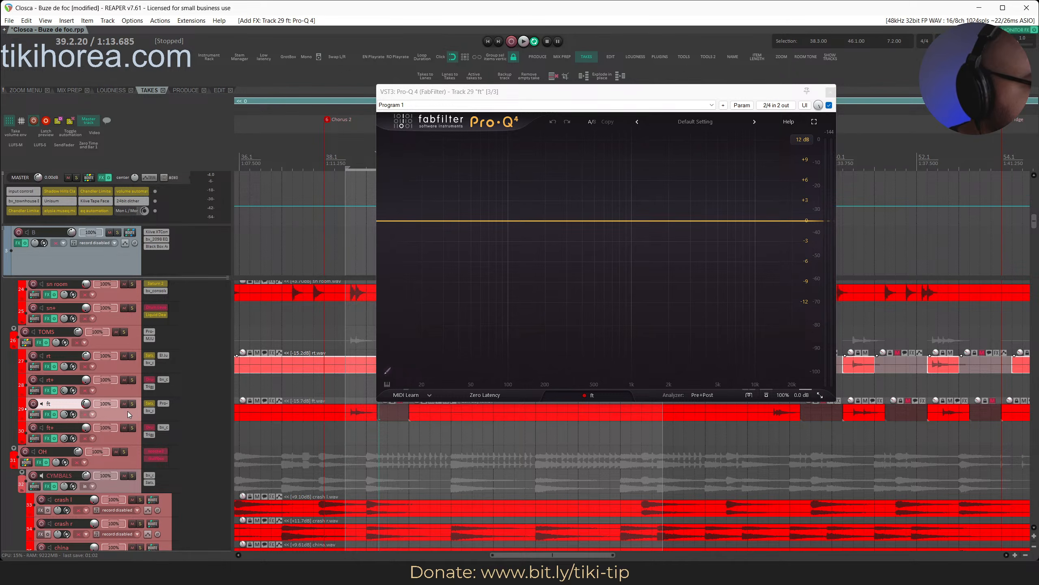
drag(455, 99, 549, 109)
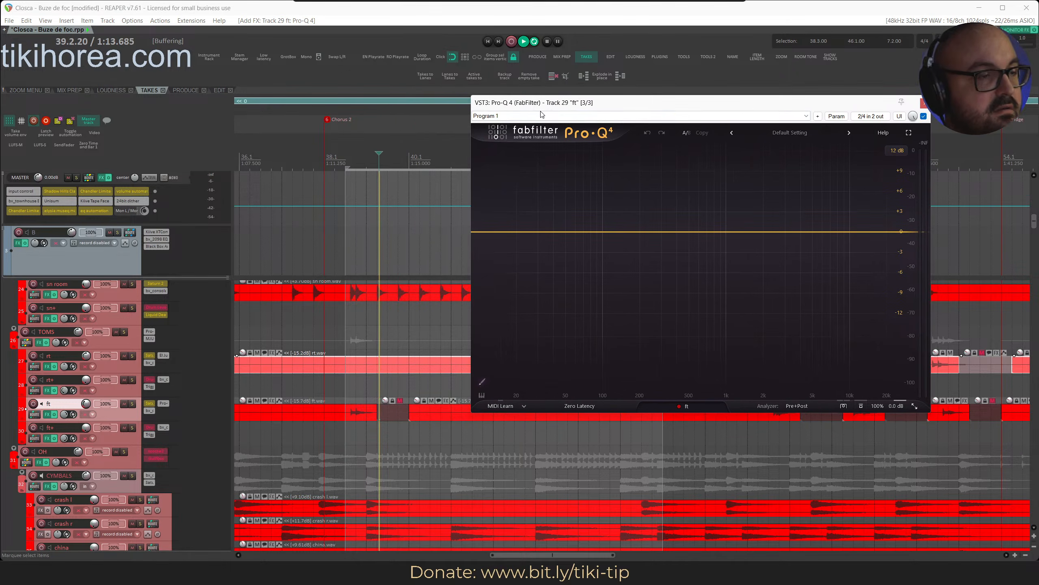
key(space)
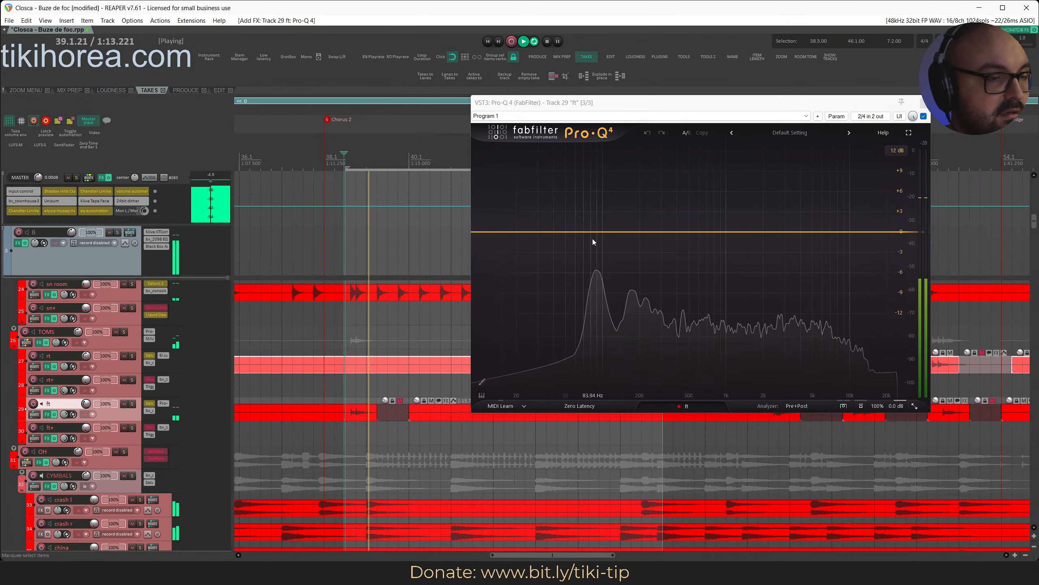
key(space)
drag(597, 232, 593, 256)
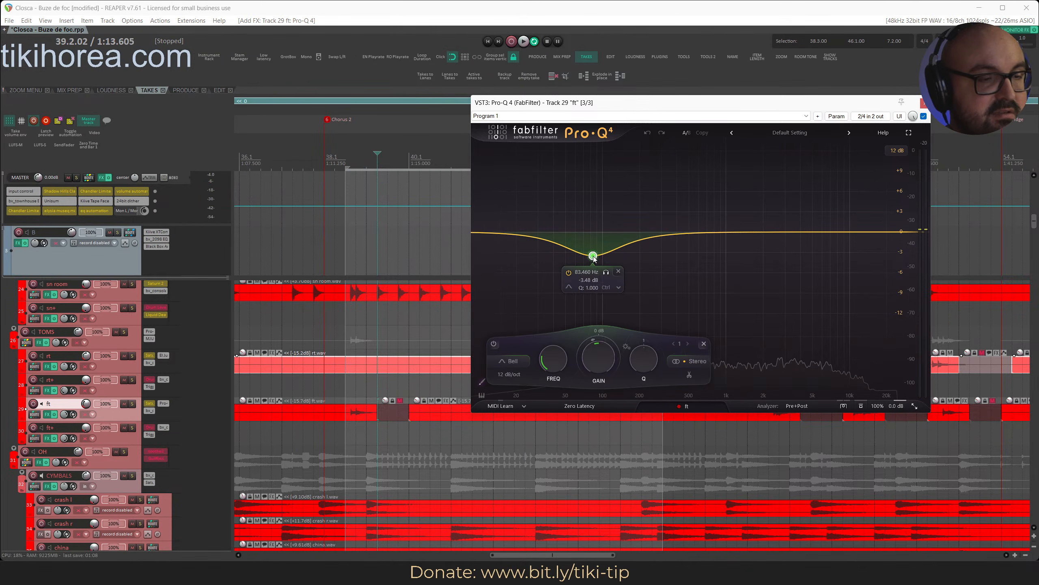
key(space)
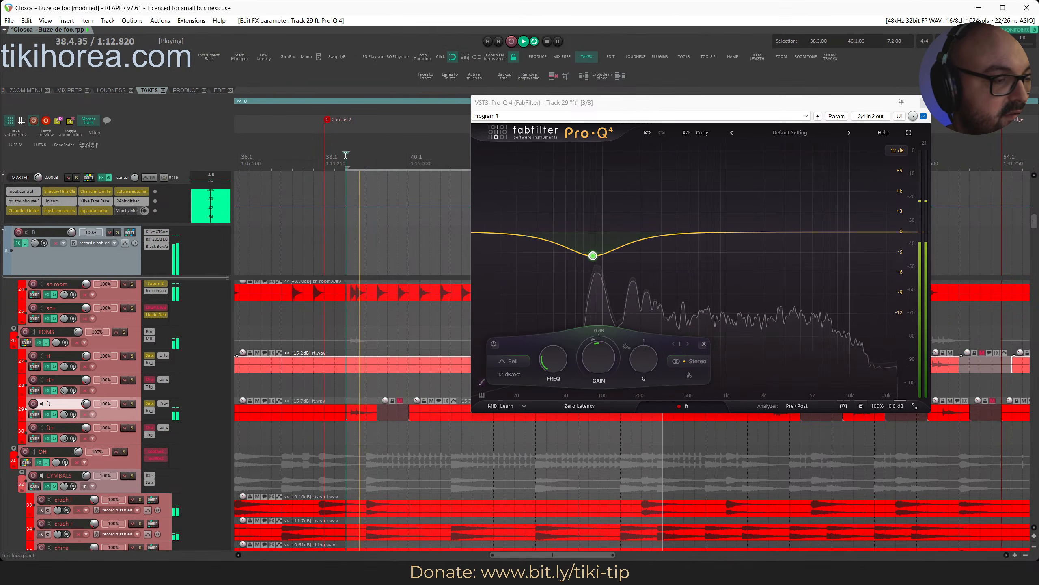
Lower the Pro-Q 4 bell band to about -4.26 dB at about 86 Hz and replay the ft tom hit.
click(346, 156)
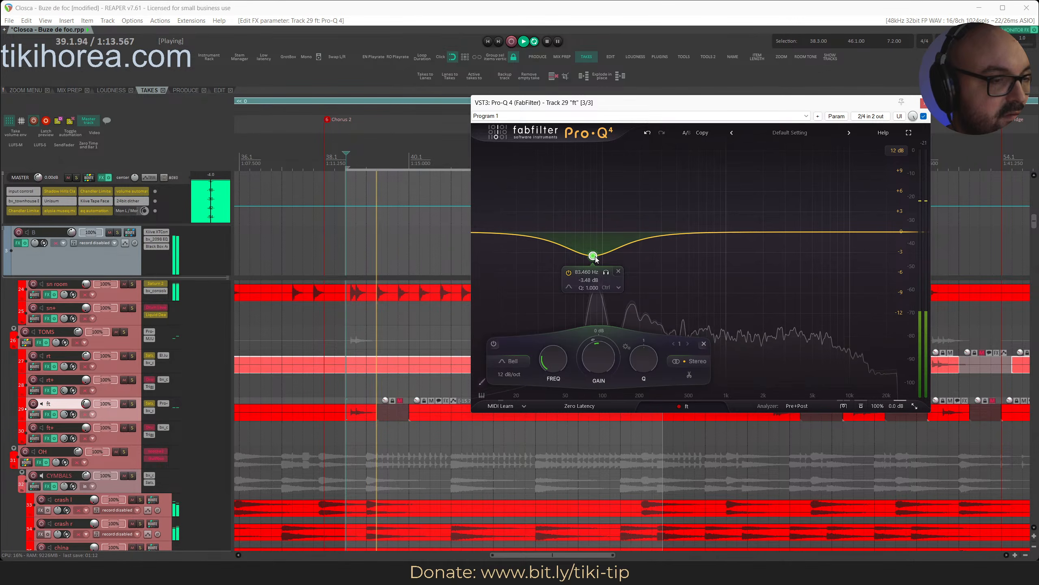
drag(595, 257, 598, 266)
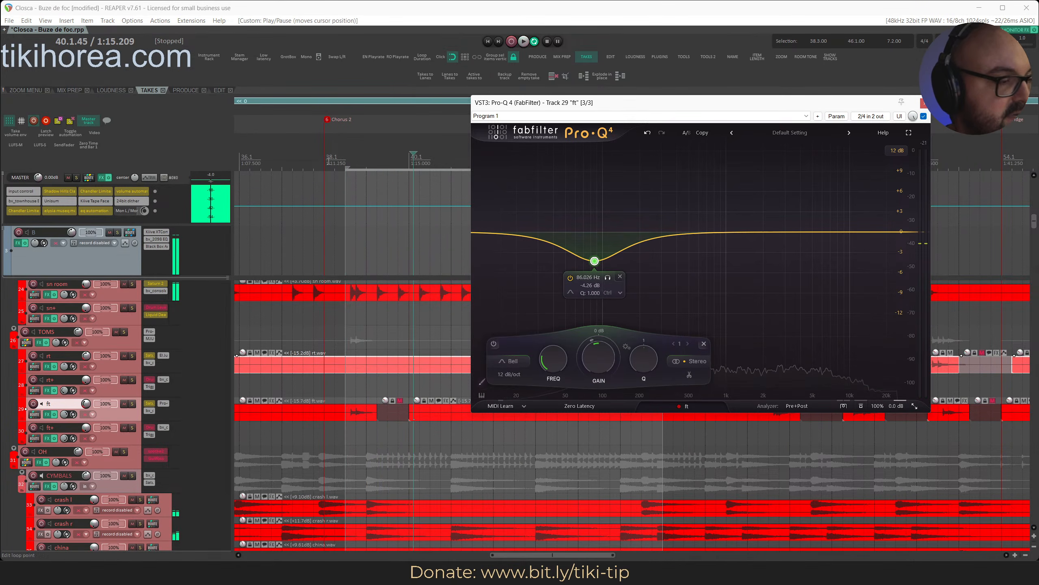
key(space)
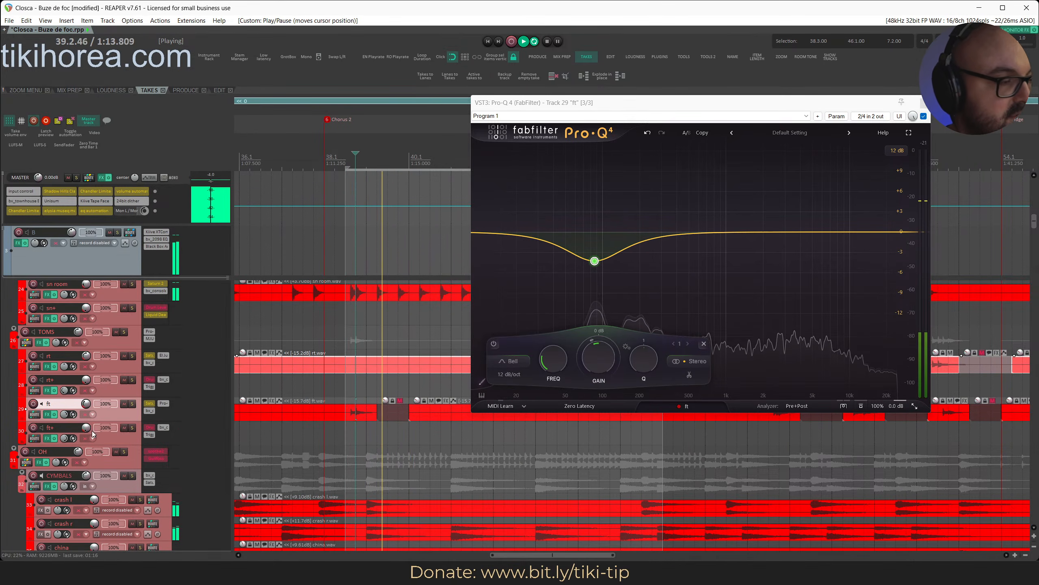
key(space)
click(340, 160)
key(space)
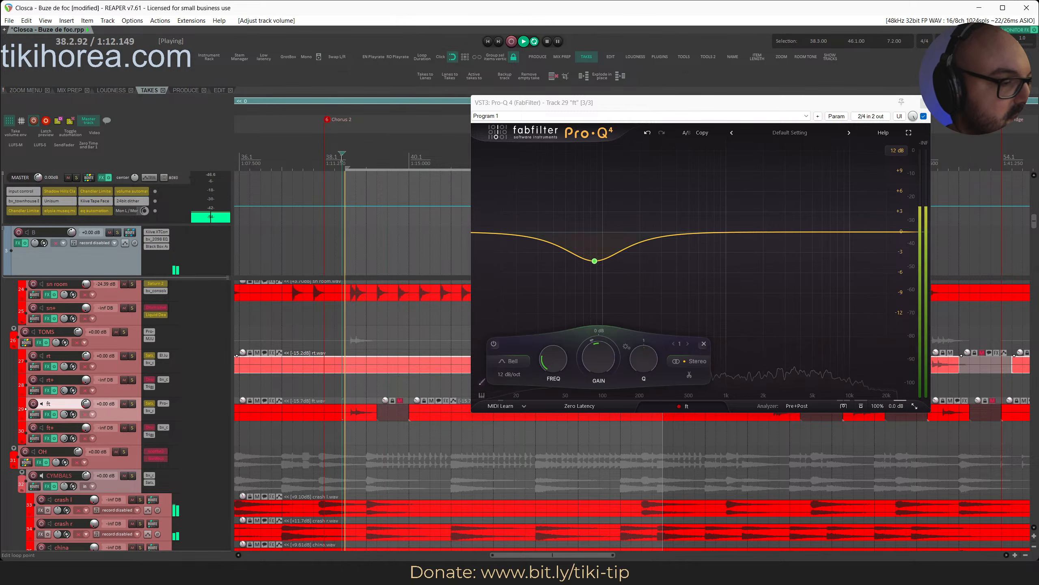
Undo the ft track's volume reset and raise its volume to -5.86 dB, saving the project.
key(ctrl+z)
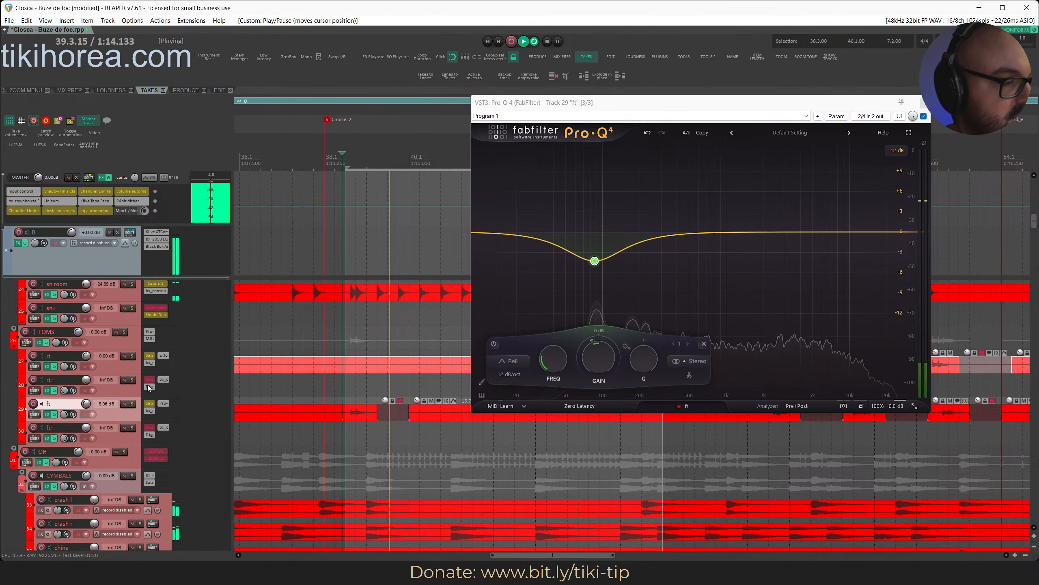
click(345, 162)
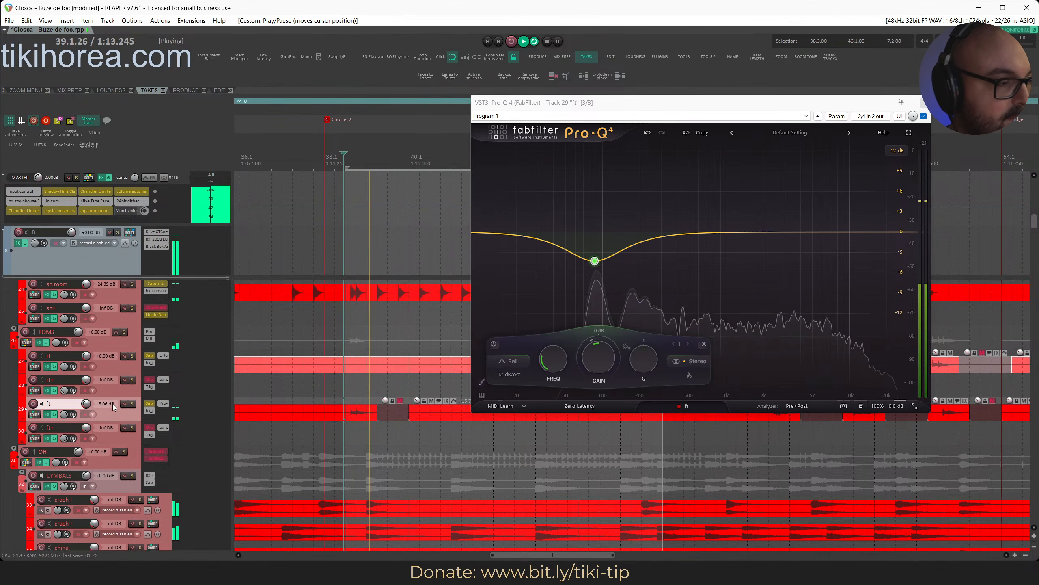
key(space)
drag(86, 403, 86, 397)
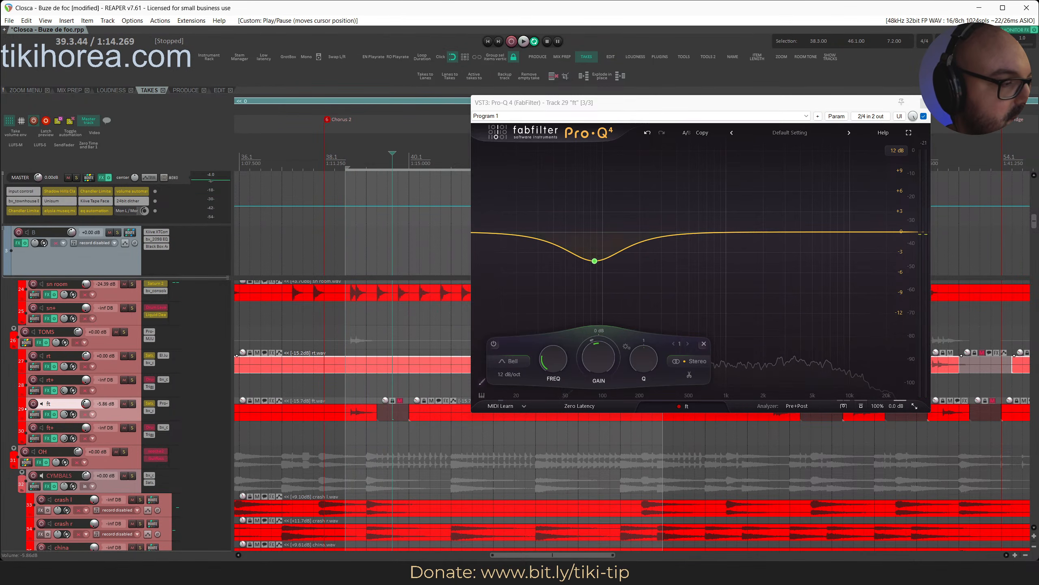
key(ctrl+s)
Replay the ft tom hit near the start of Chorus 2 within the full mix and stop playback.
click(351, 162)
key(space)
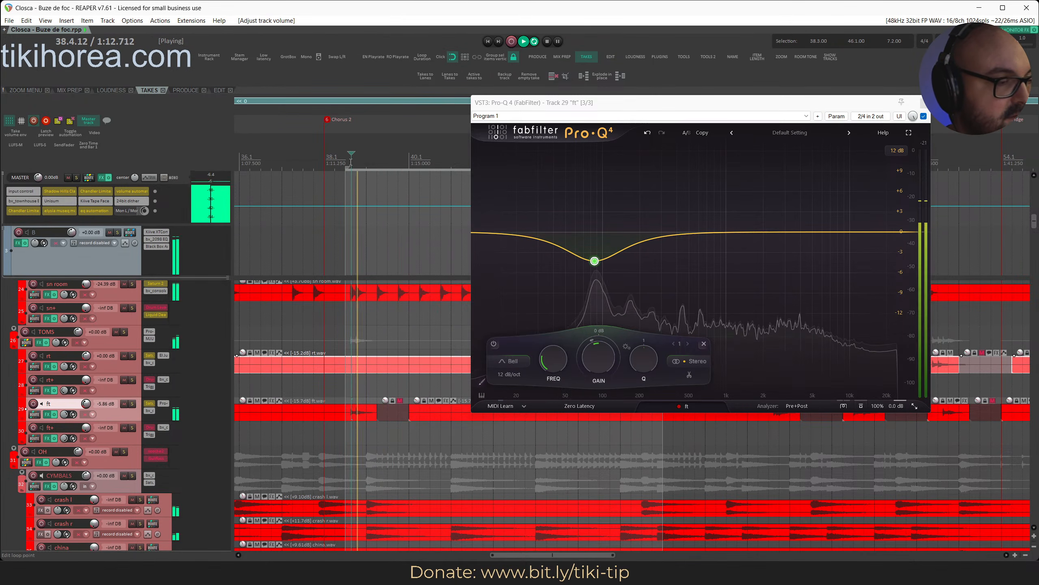
click(343, 163)
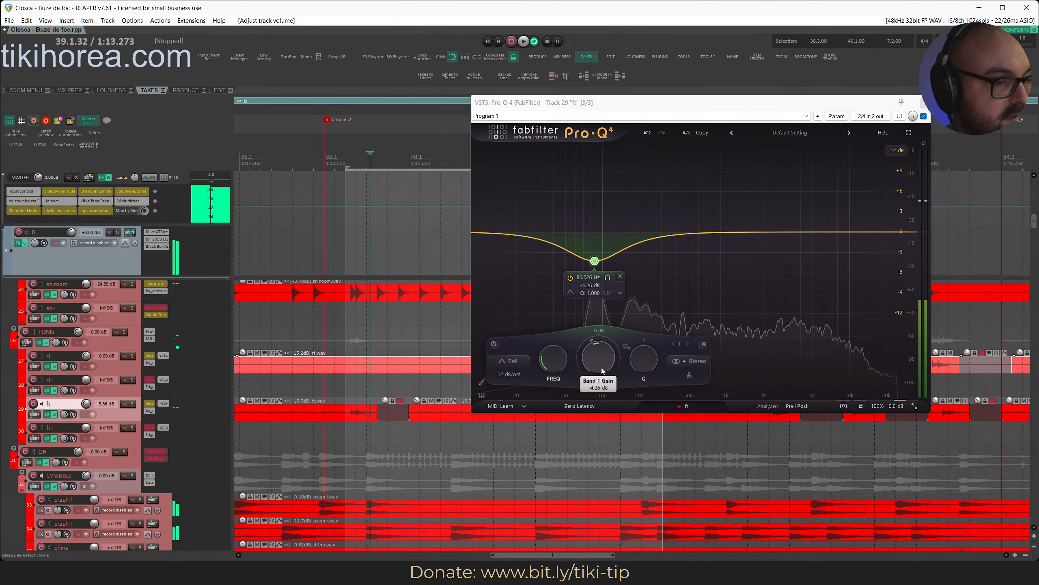
key(space)
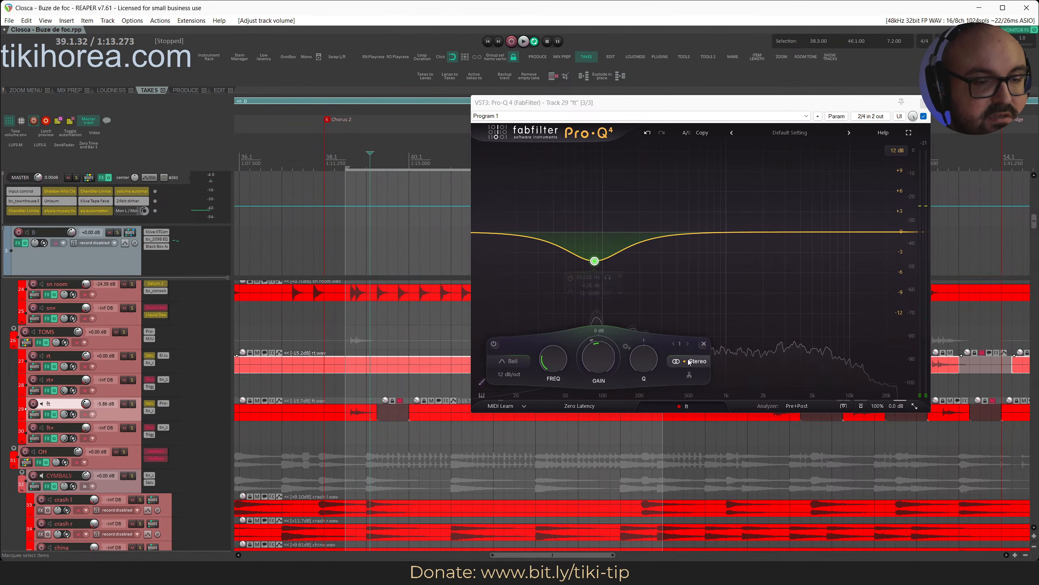
right_click(600, 362)
click(600, 342)
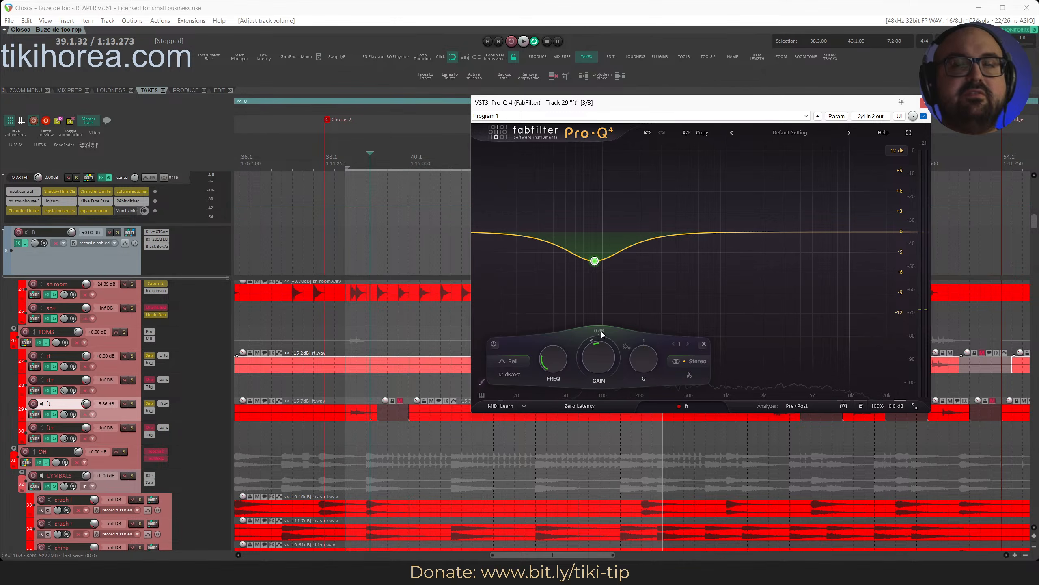
key(alt+Tab)
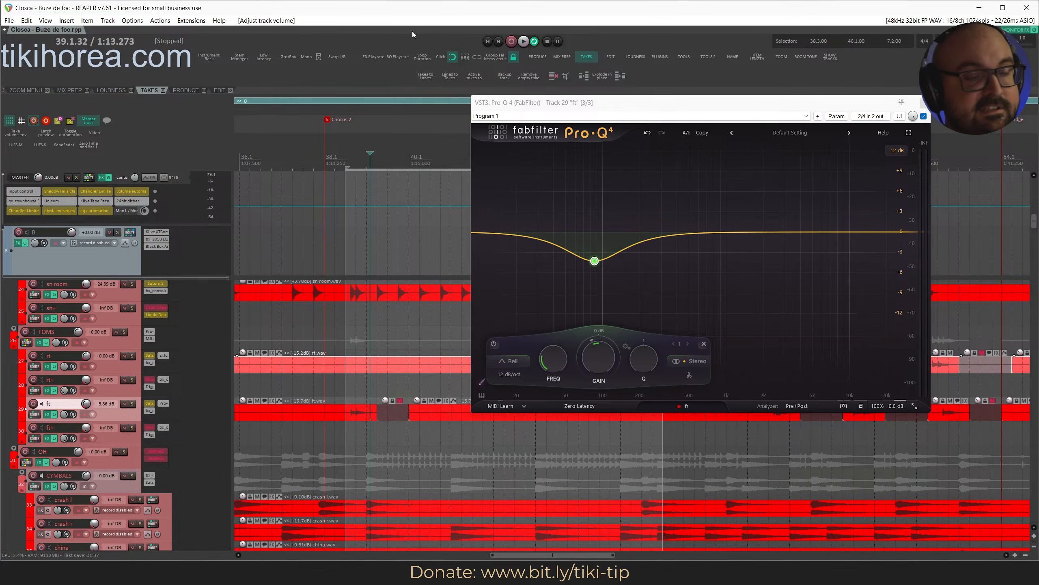
Bypass Pro-Q 4 on the ft track and play the tom hit several times without the equaliser.
click(345, 162)
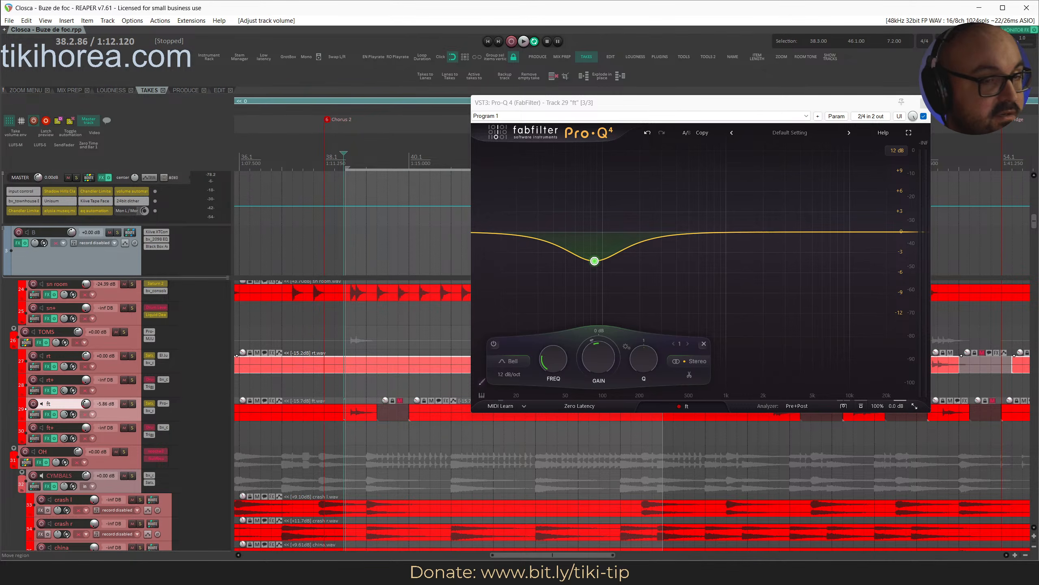
click(925, 116)
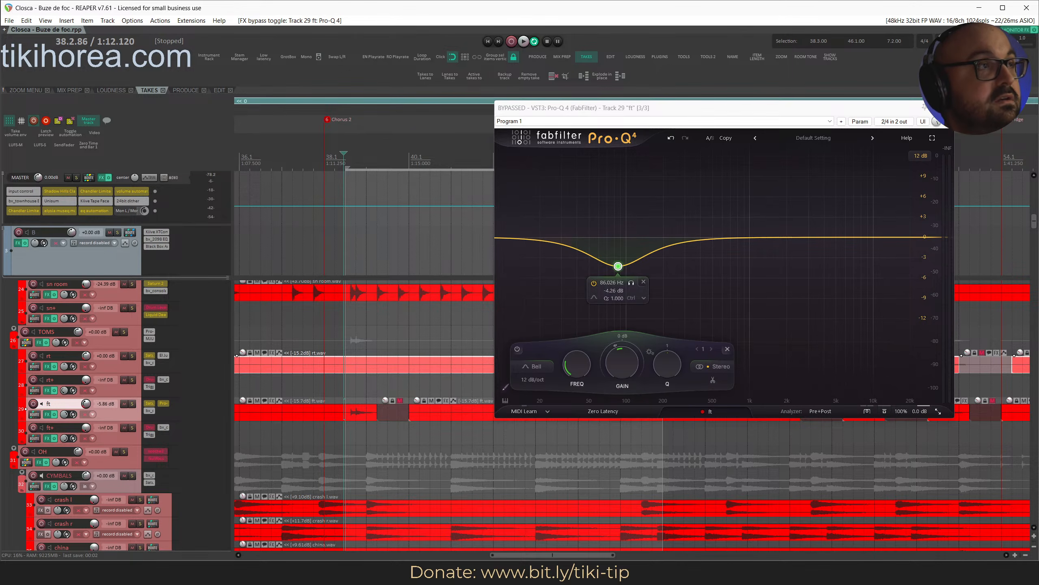
key(alt+Tab)
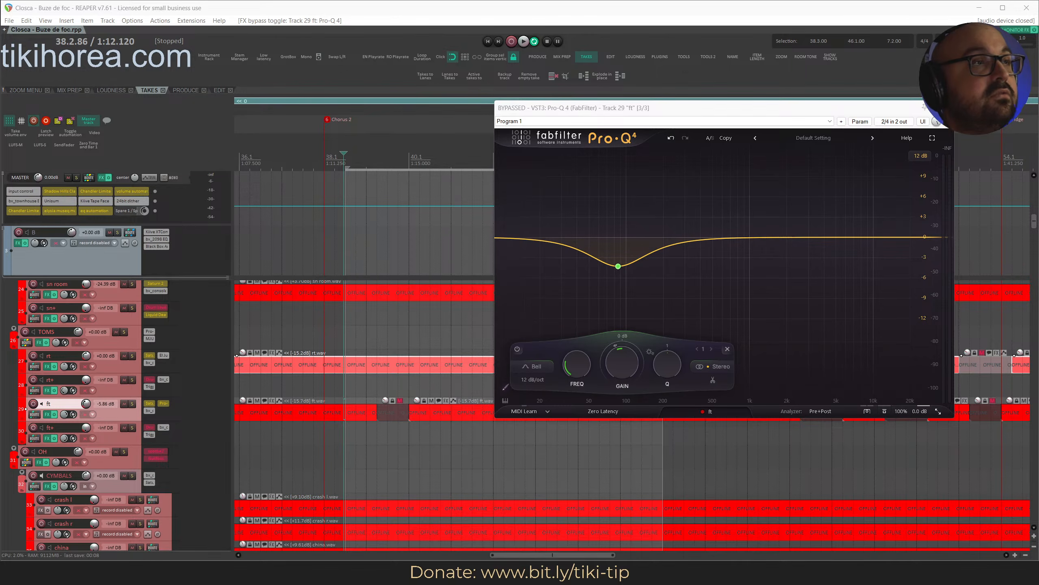
click(559, 13)
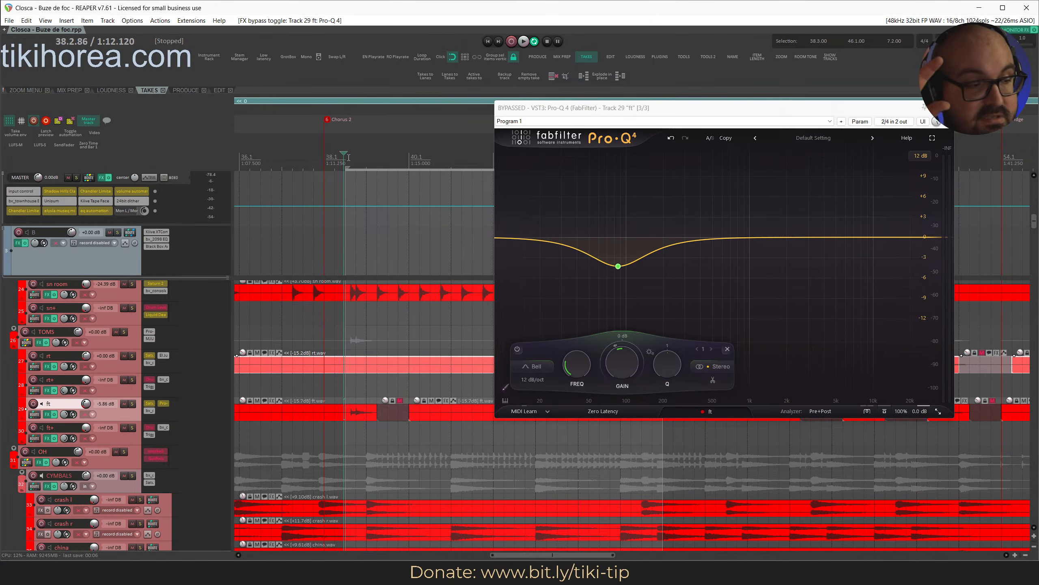
key(space)
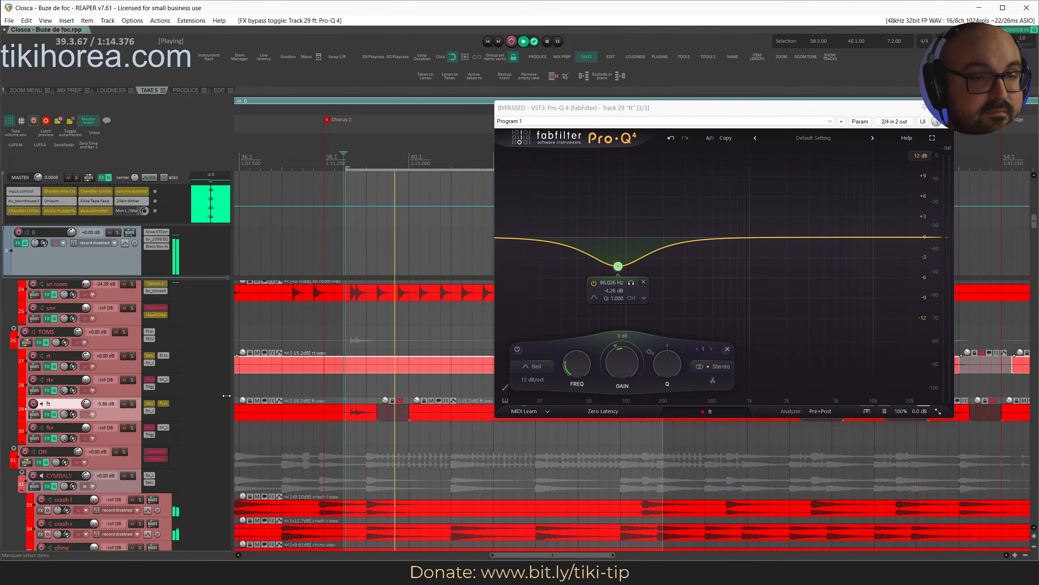
click(349, 152)
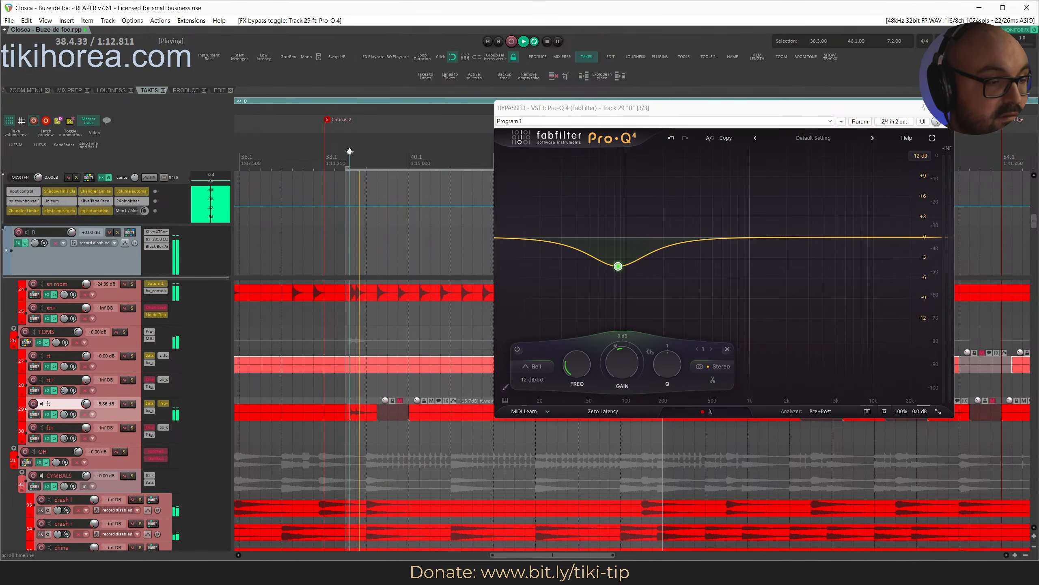
click(337, 154)
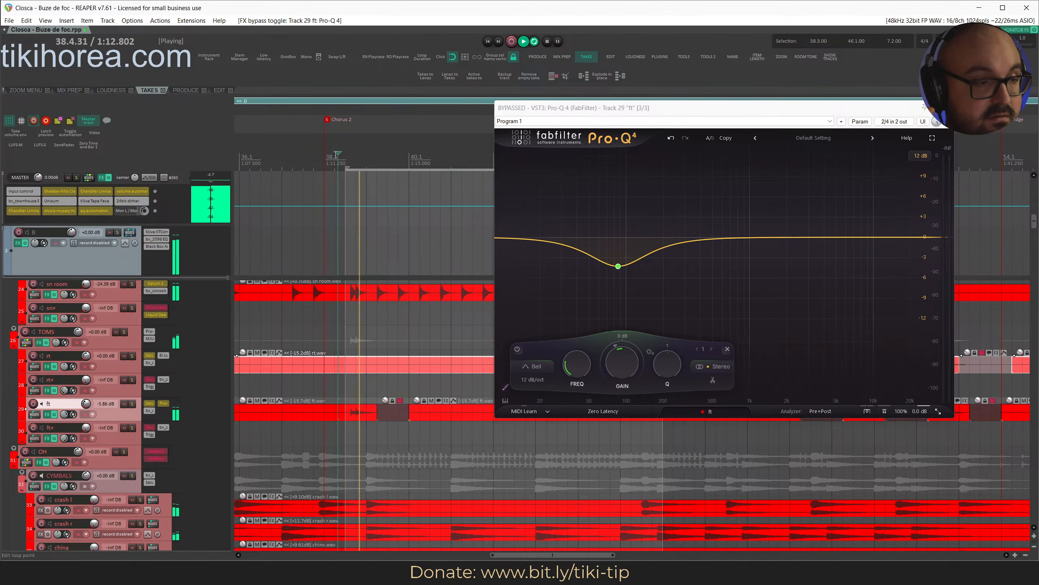
key(space)
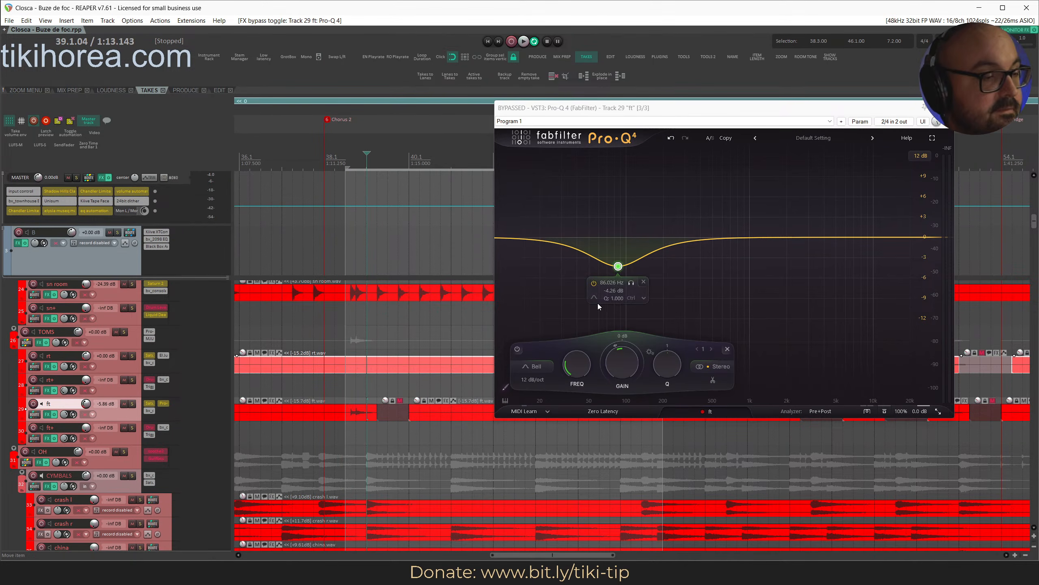
Re-enable Pro-Q 4 on the ft track, save the project and replay the tom hit with the cut active.
click(947, 121)
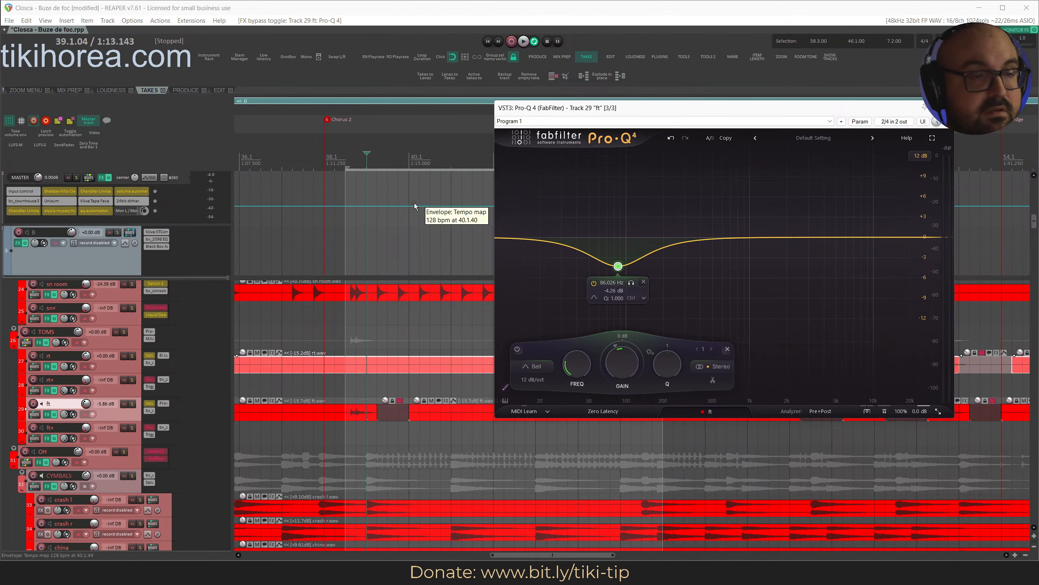
click(350, 160)
key(ctrl+s)
key(space)
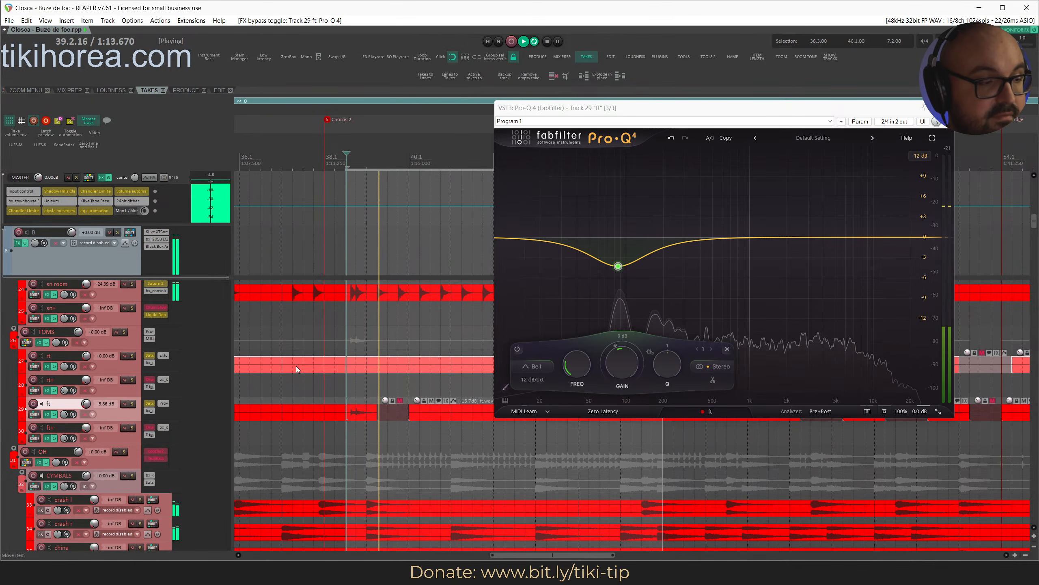
click(343, 157)
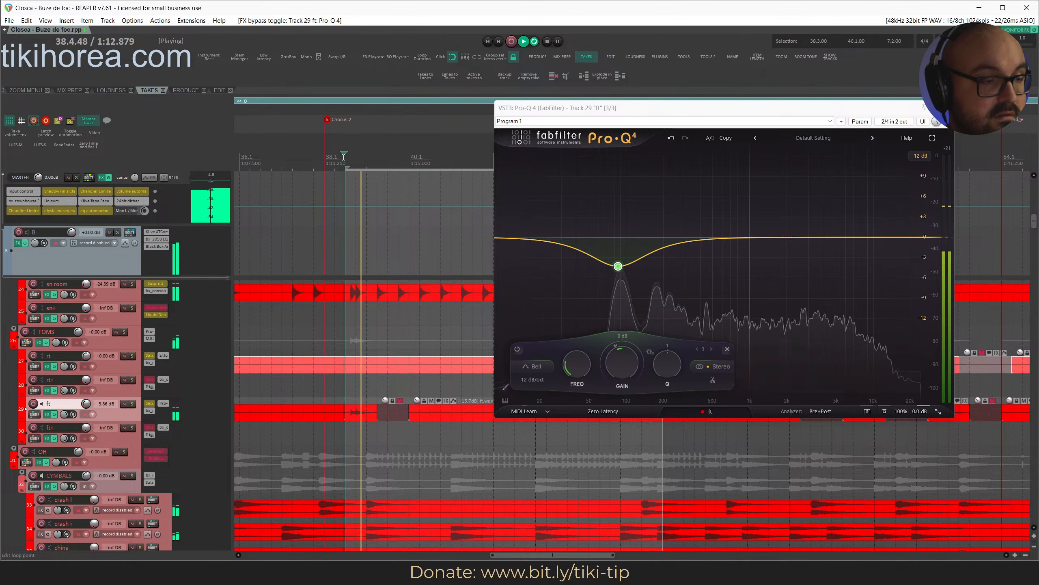
key(space)
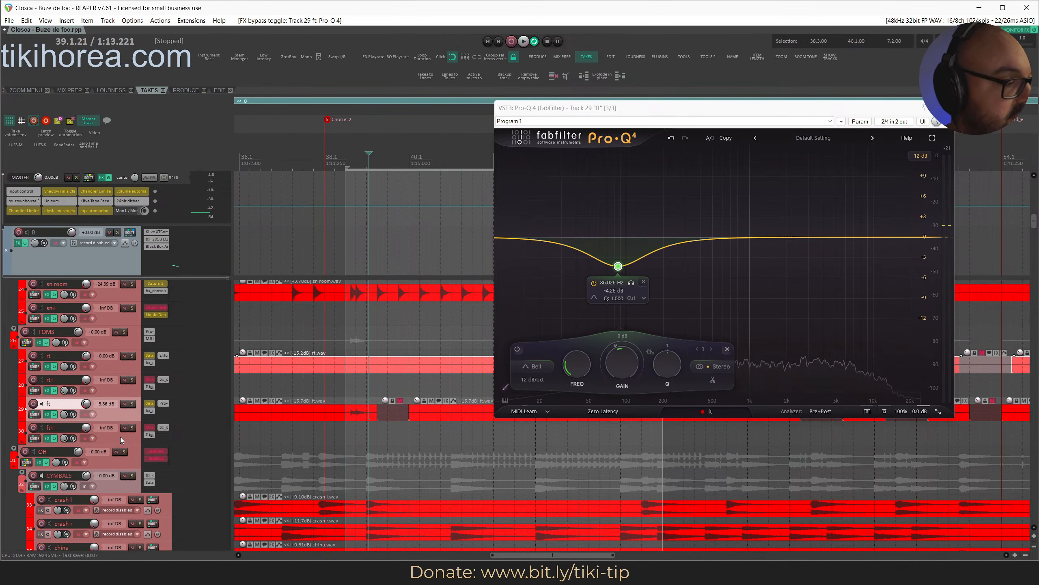
Make the 86 Hz bell band dynamic with a dynamic range of -3 dB.
right_click(624, 340)
click(672, 360)
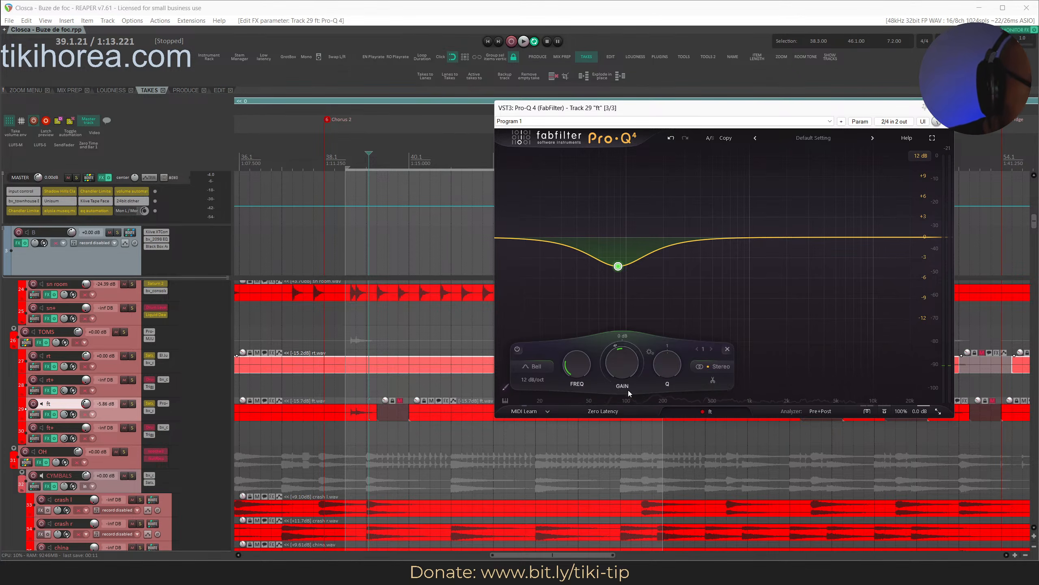
drag(615, 347, 625, 416)
double_click(609, 347)
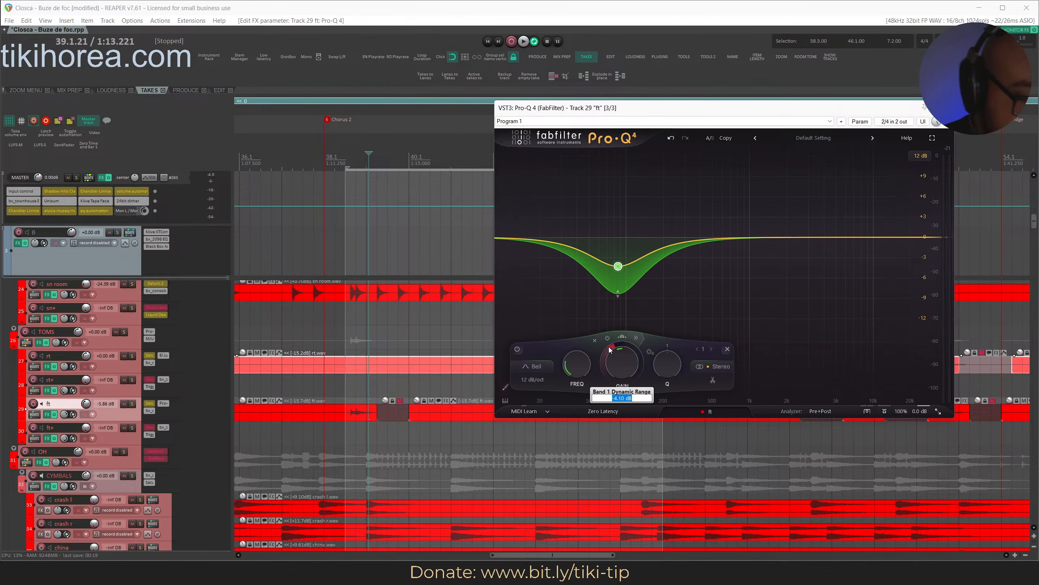
text(-3)
key(Return)
Set the bell band's static gain to 0 dB and expand its dynamic threshold, attack and release settings.
click(623, 336)
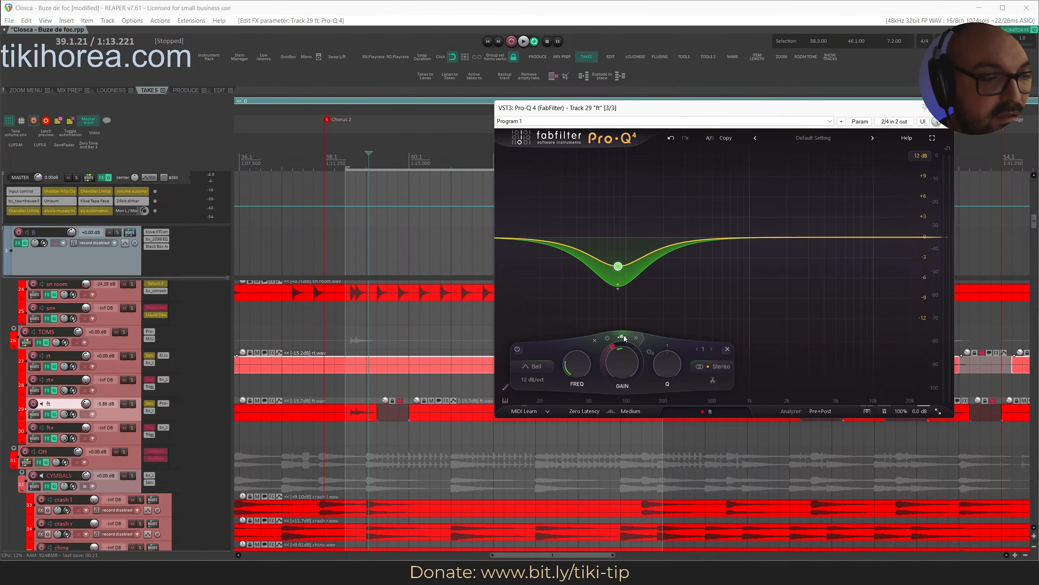
click(623, 336)
double_click(623, 355)
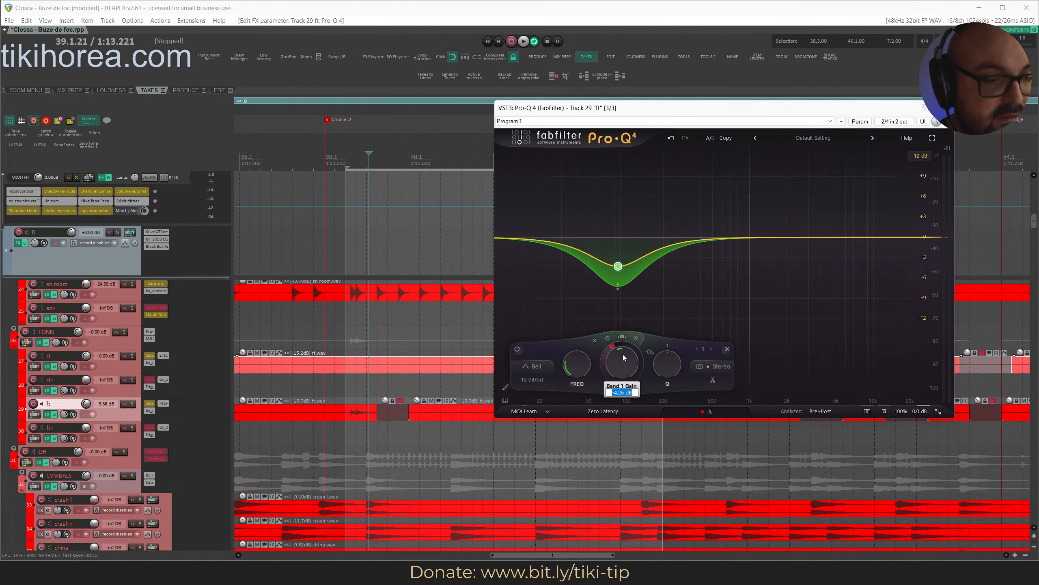
text(0)
key(Return)
click(636, 337)
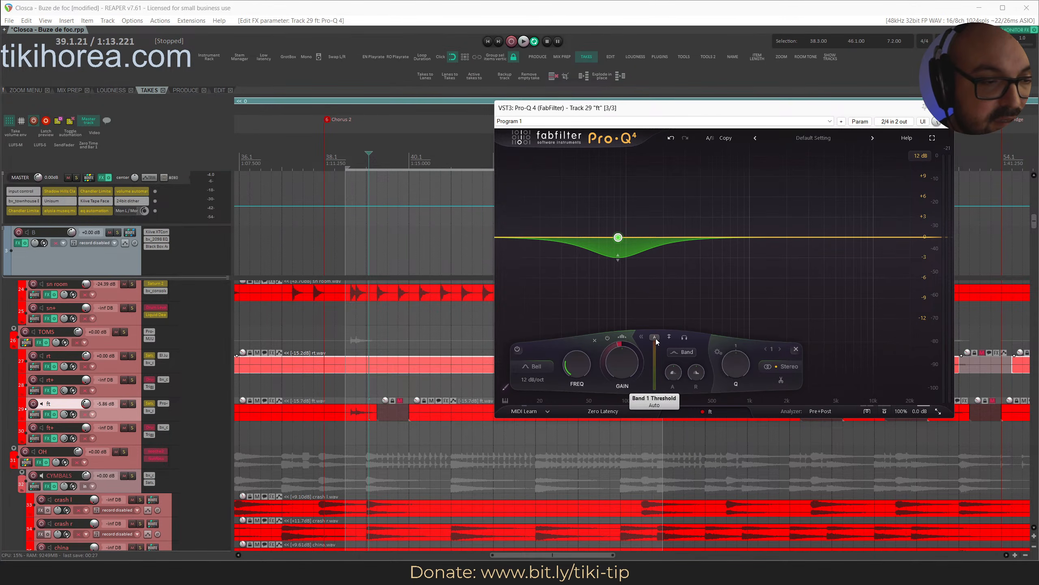
Replay the tom hit and lengthen the dynamic band's release, saving the project.
key(space)
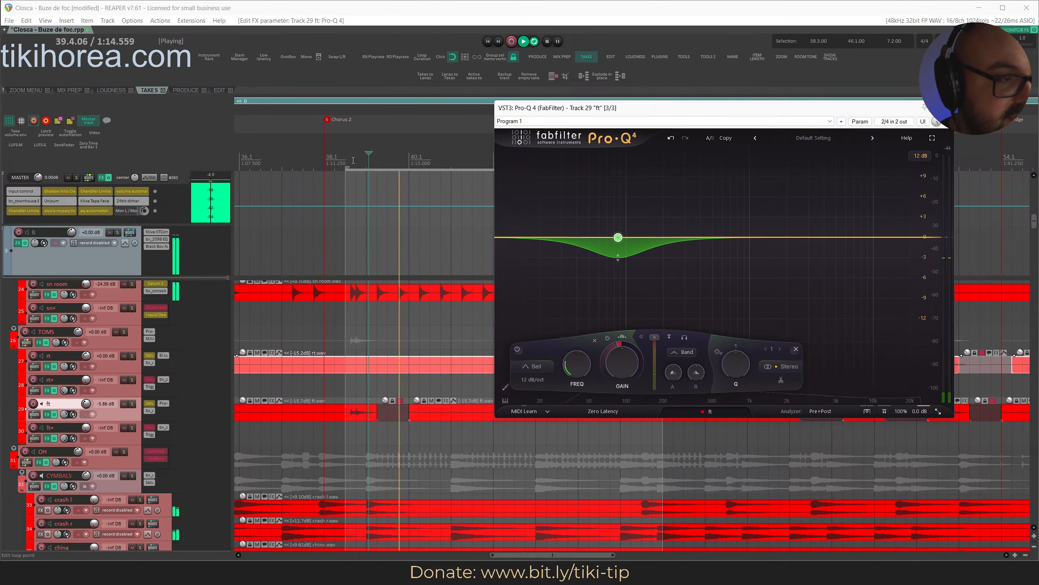
click(340, 160)
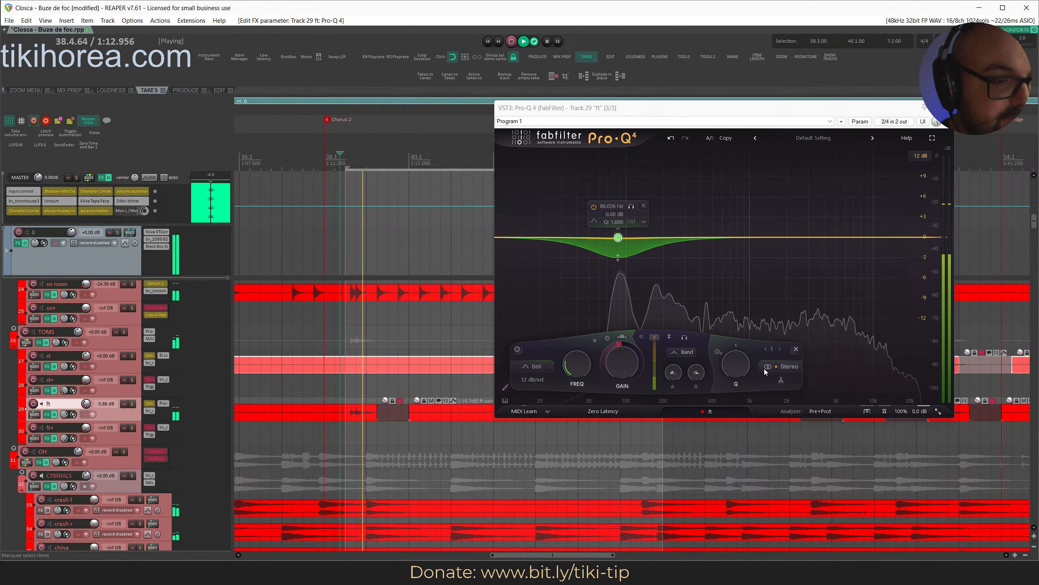
key(space)
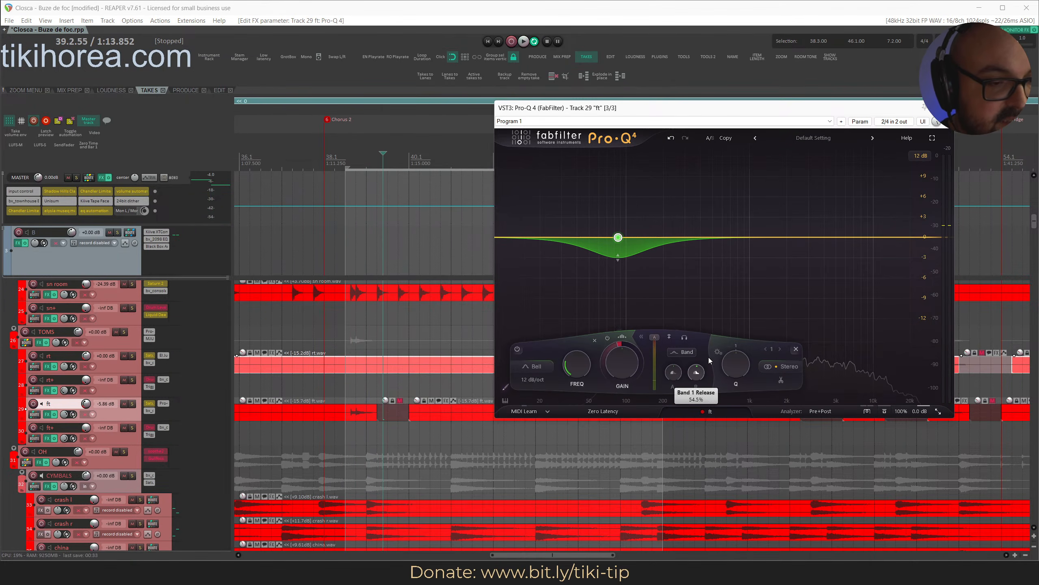
drag(708, 358, 714, 320)
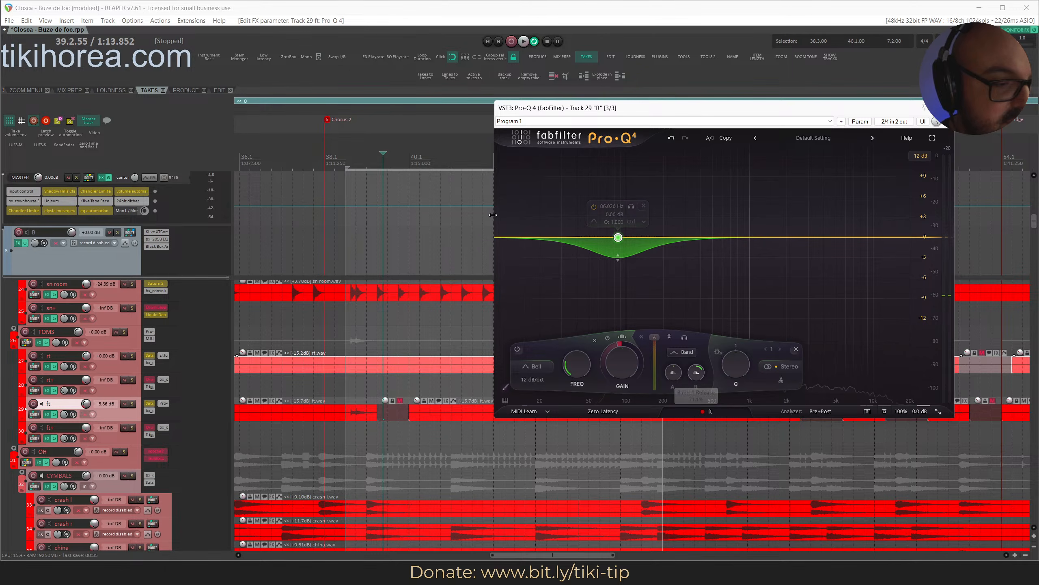
click(347, 154)
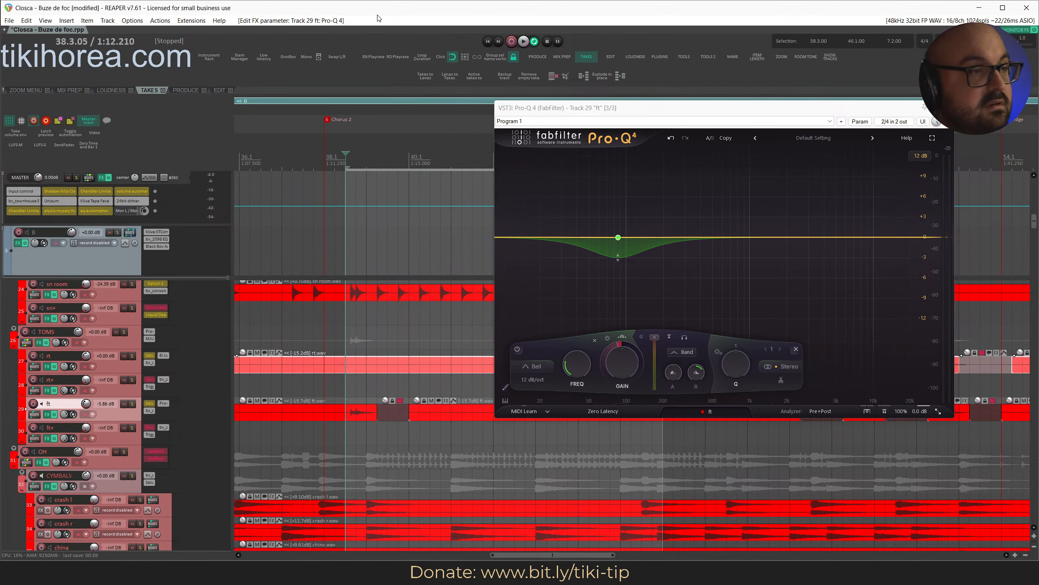
key(ctrl+s)
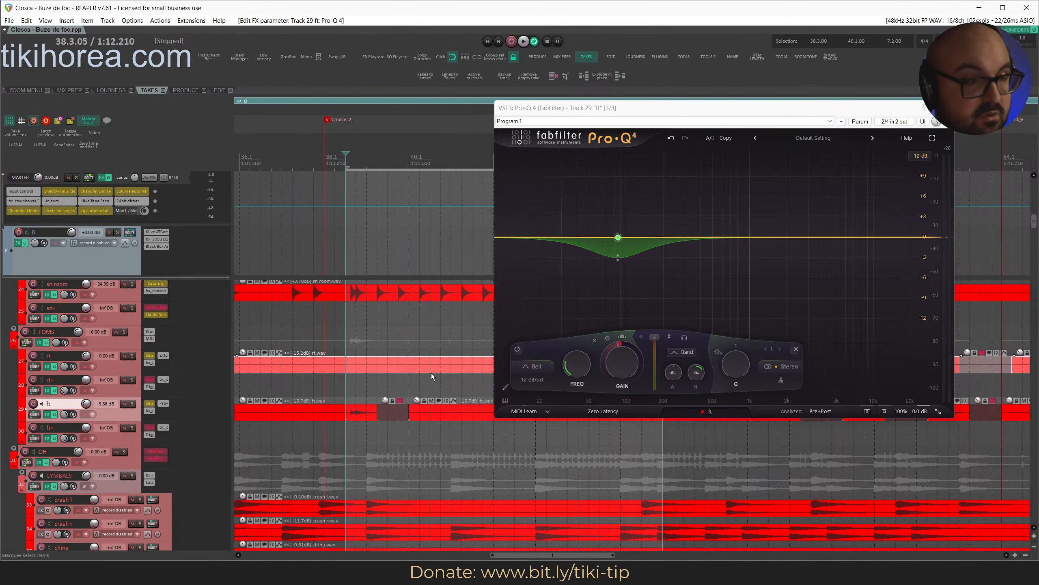
Replay the Chorus 2 tom hit and close the Pro-Q 4 window.
key(space)
key(space)
click(946, 107)
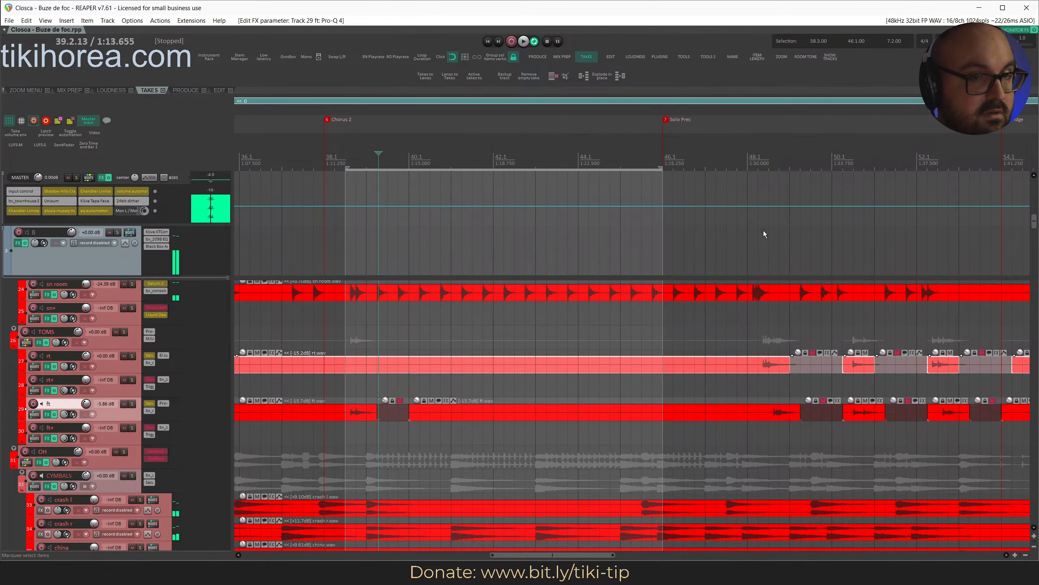
Clear all selections, including the time selection, and save the project.
double_click(136, 418)
key(Escape)
scroll(429, 410, down, 8)
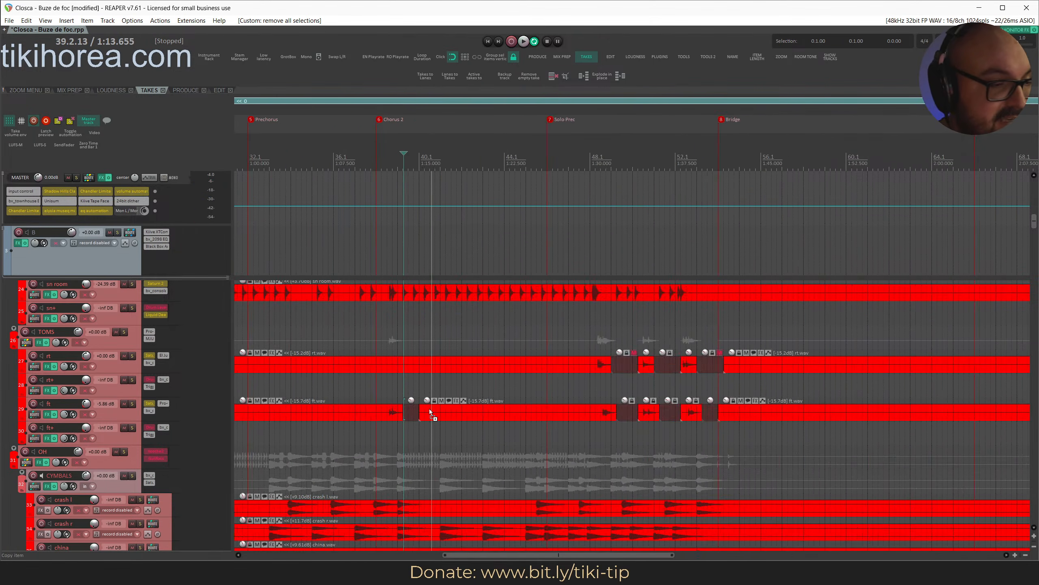
scroll(433, 425, up, 8)
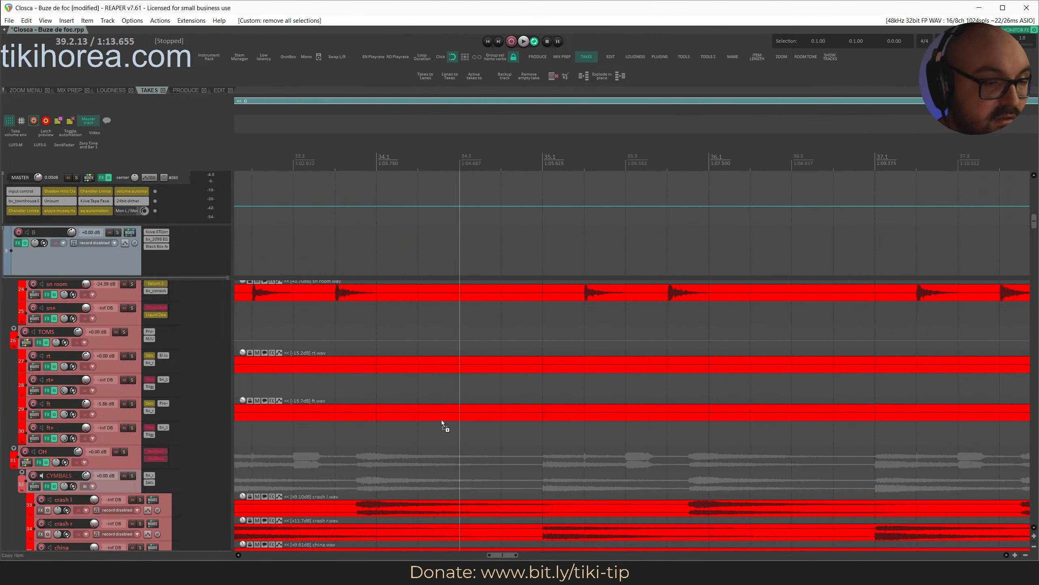
key(ctrl+s)
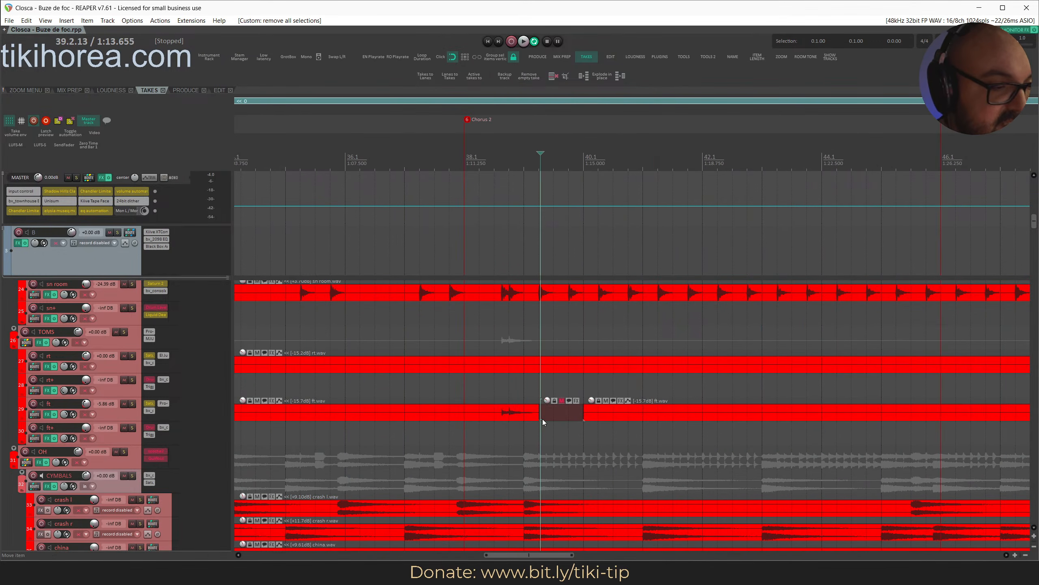
Shorten the ends of the ft item at the Chorus 2 hit and the ft and rt items ending near bar 49, saving the project.
drag(540, 418, 525, 420)
scroll(642, 432, right, 5)
scroll(644, 431, right, 1)
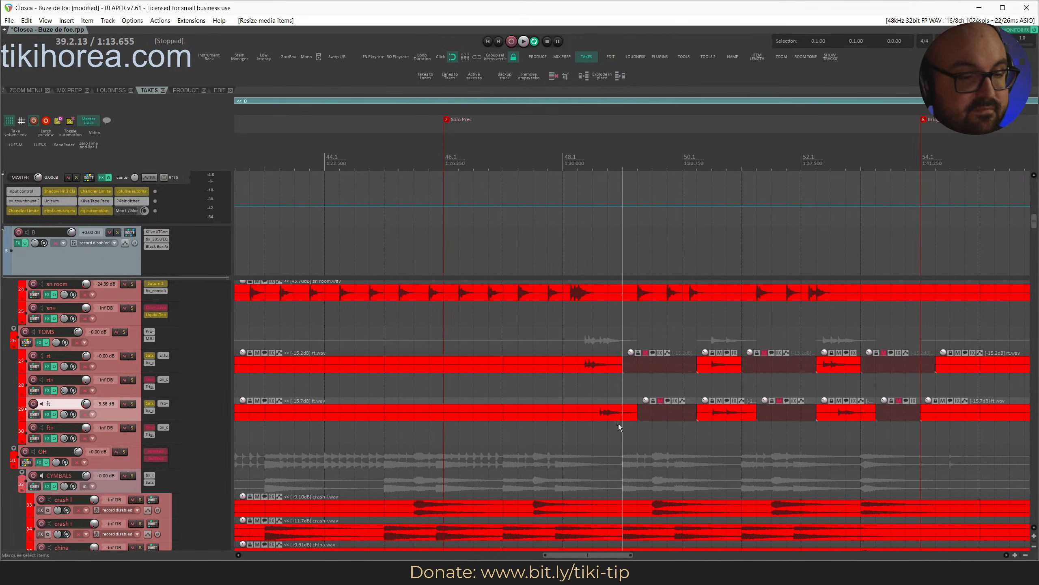
drag(635, 417, 618, 418)
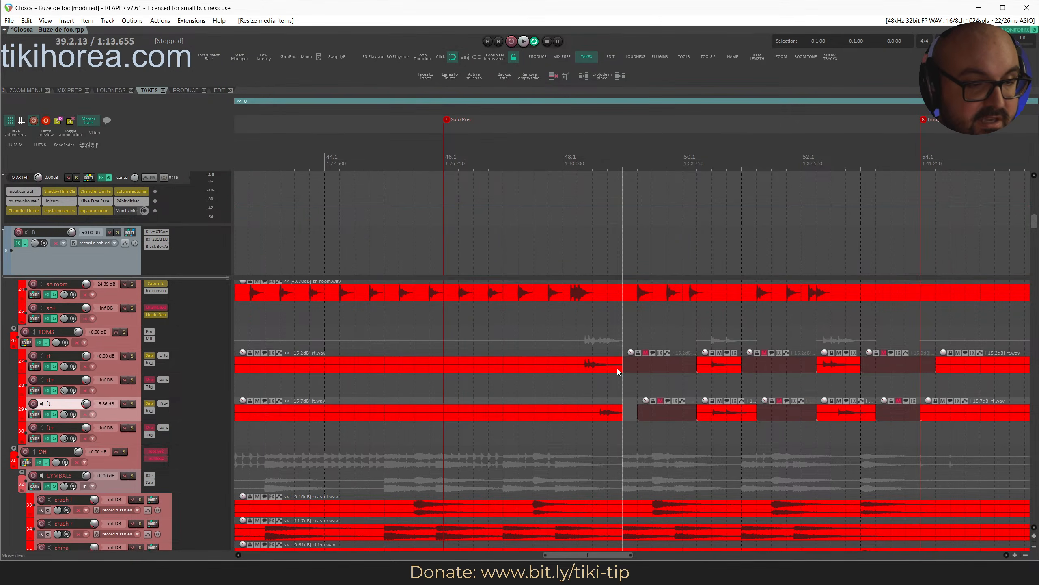
drag(618, 369, 608, 369)
scroll(372, 421, left, 5)
scroll(373, 421, left, 10)
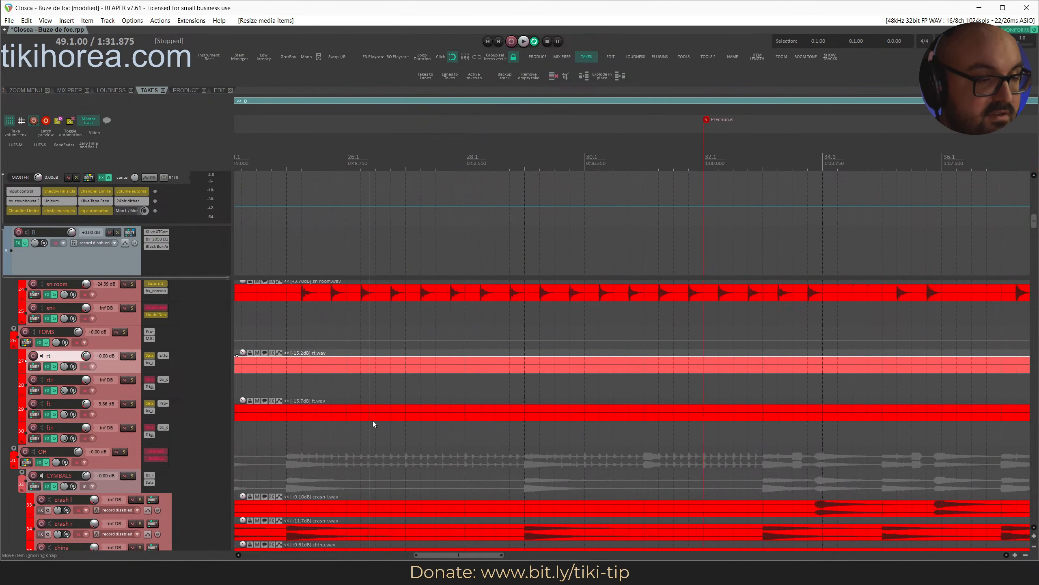
scroll(373, 421, right, 15)
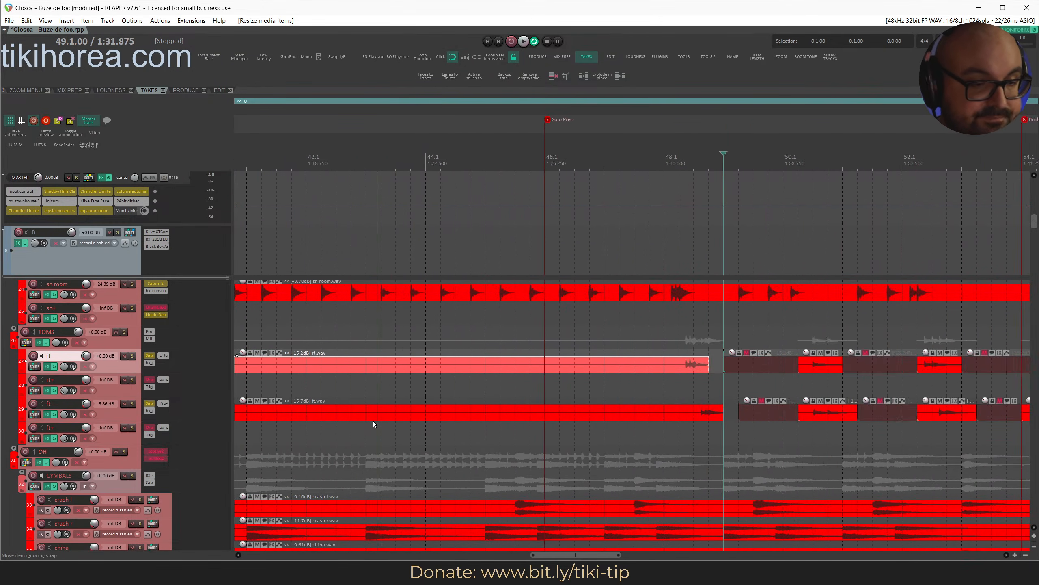
key(ctrl+s)
Trim the ends of the last two rt and ft hit items before the Bridge marker closer to their hits.
drag(542, 369, 530, 369)
drag(557, 415, 544, 415)
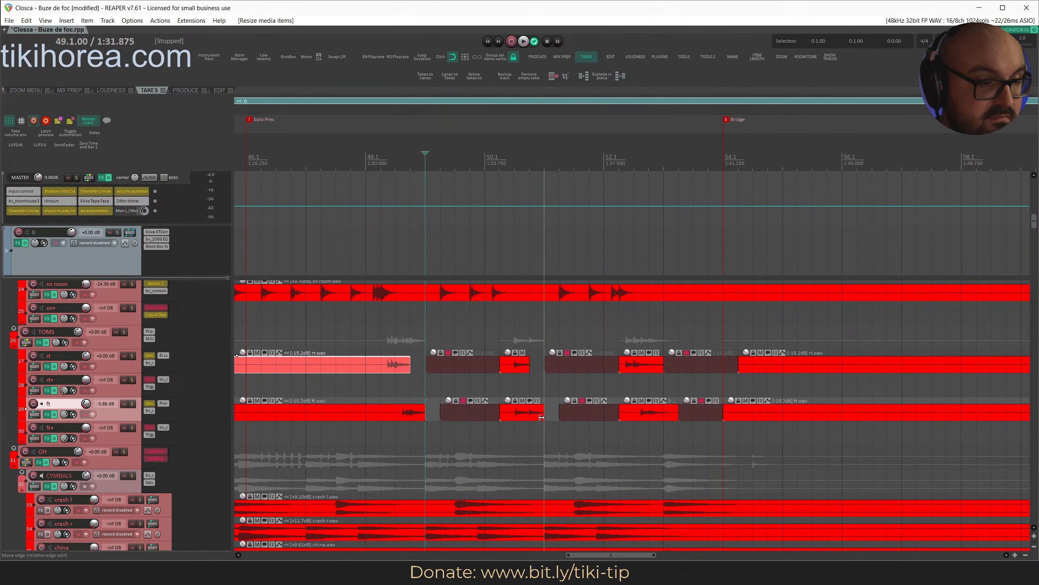
drag(663, 369, 648, 369)
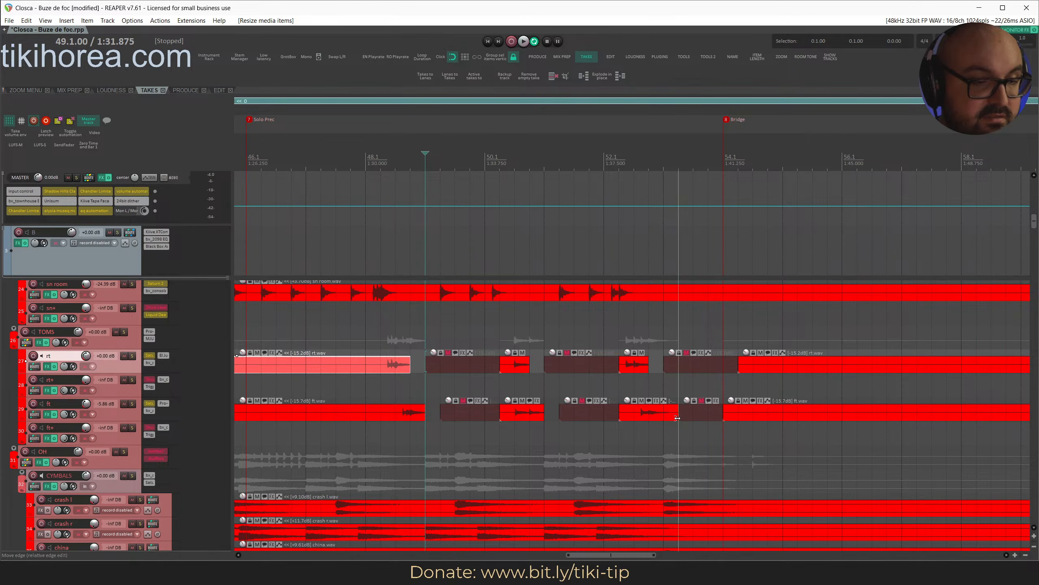
drag(677, 418, 663, 418)
Delete the long empty rt and ft items that run from the Bridge to the song's end.
scroll(665, 452, down, 8)
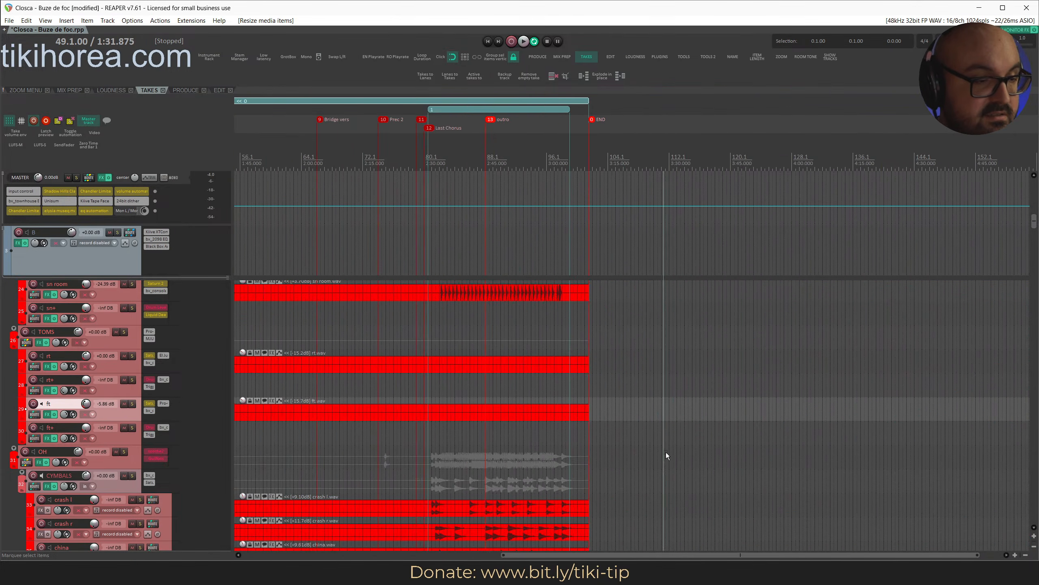
scroll(666, 452, down, 4)
scroll(624, 437, up, 8)
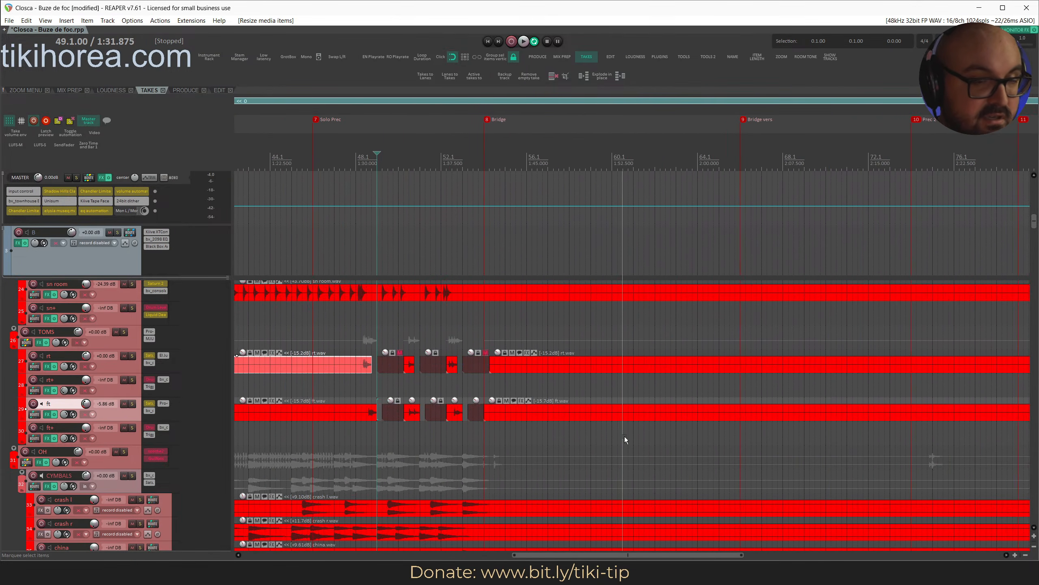
scroll(625, 437, down, 5)
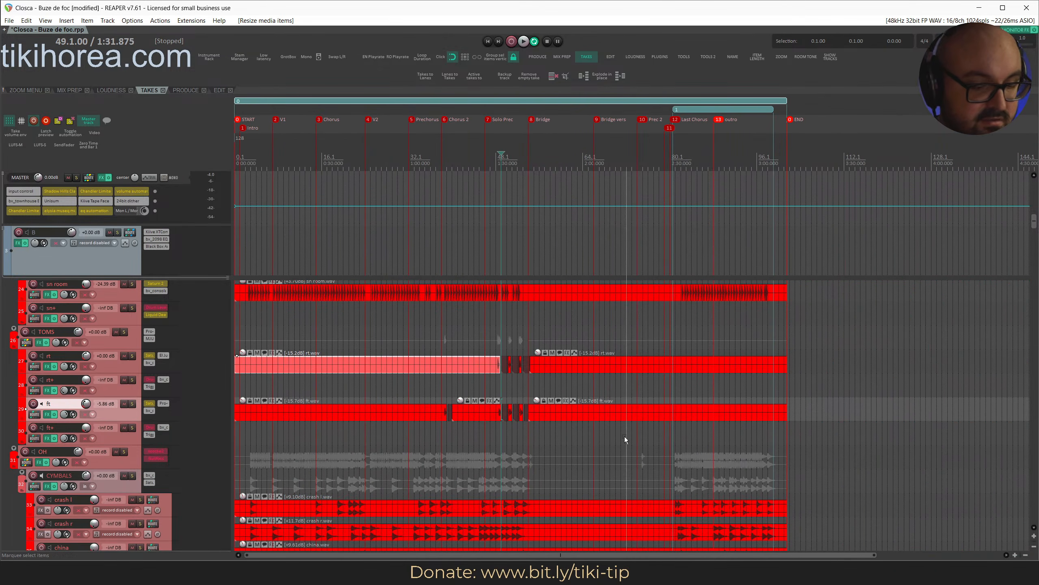
drag(585, 340, 561, 422)
key(Delete)
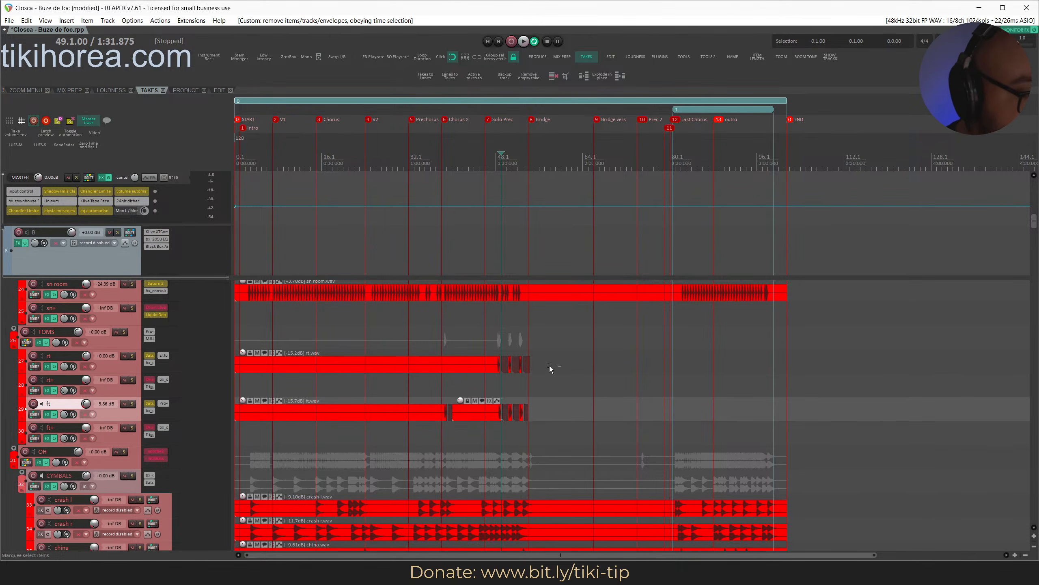
key(Delete)
Delete the leftover muted rt and ft items around the tom hits between Solo Prec and Bridge.
drag(523, 373, 528, 414)
key(Delete)
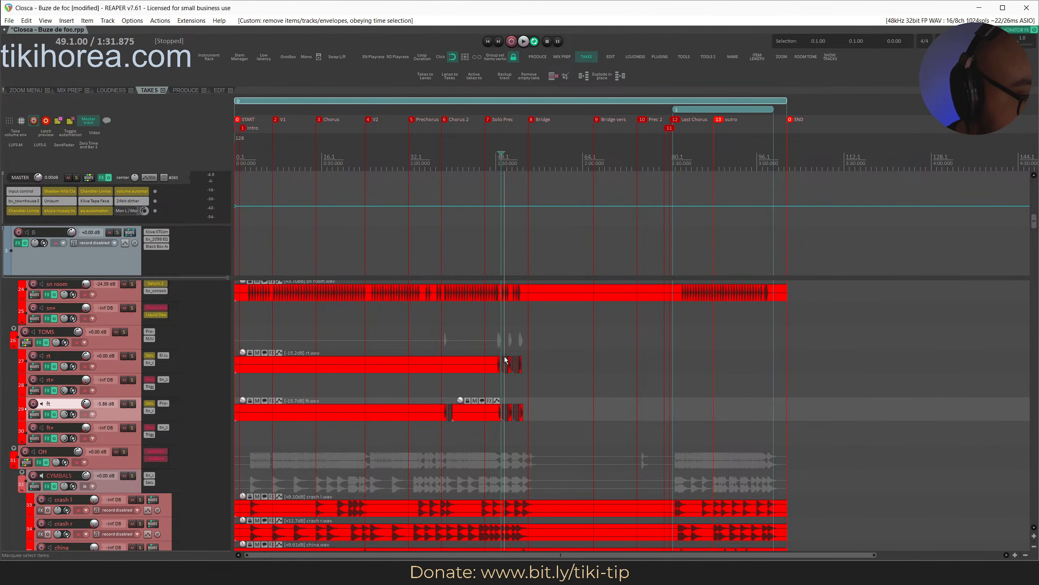
drag(517, 343, 507, 371)
key(Delete)
key(Delete)
key(Delete)
key(Delete)
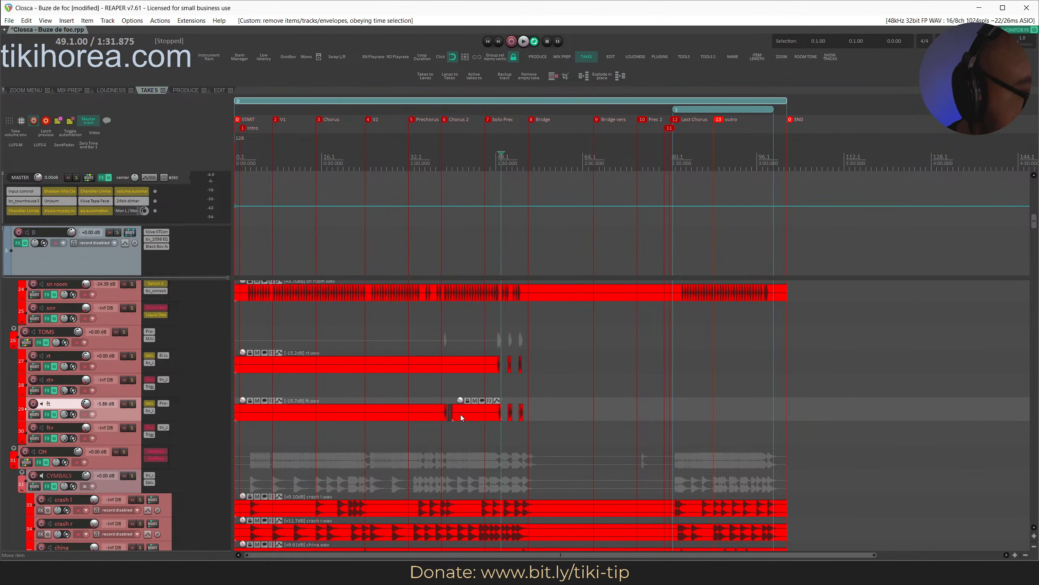
Remove the silent portions of the ft and rt items leading up to their first hits after Solo Prec.
drag(451, 419, 497, 418)
click(494, 371)
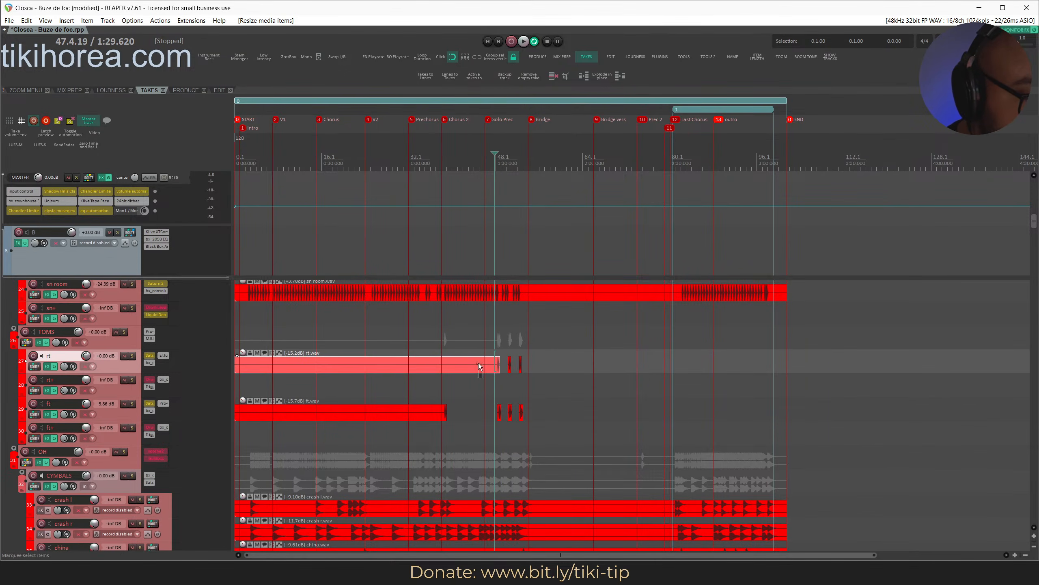
key(Delete)
click(442, 415)
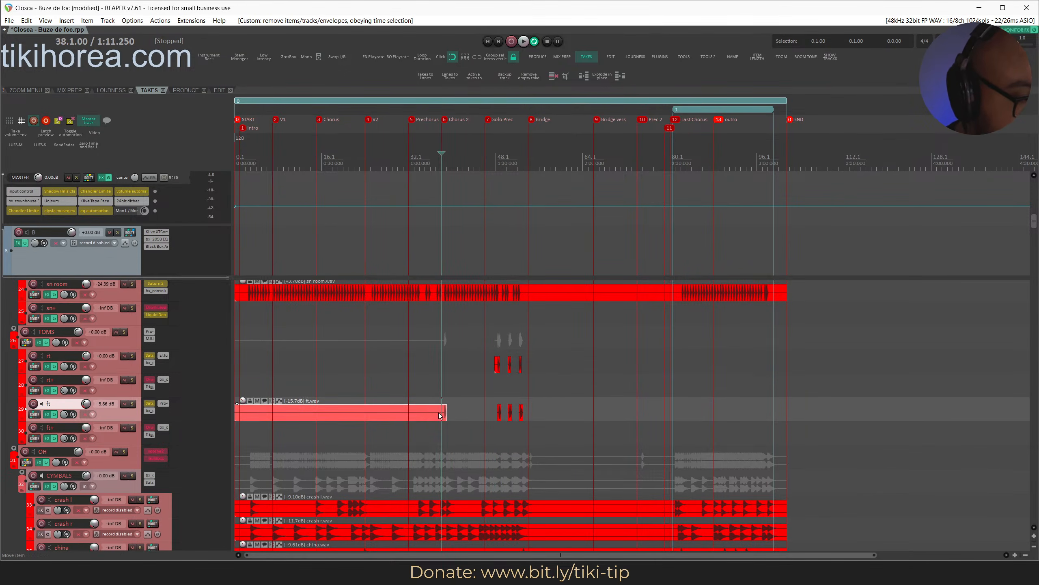
click(422, 427)
key(s)
key(ctrl+z)
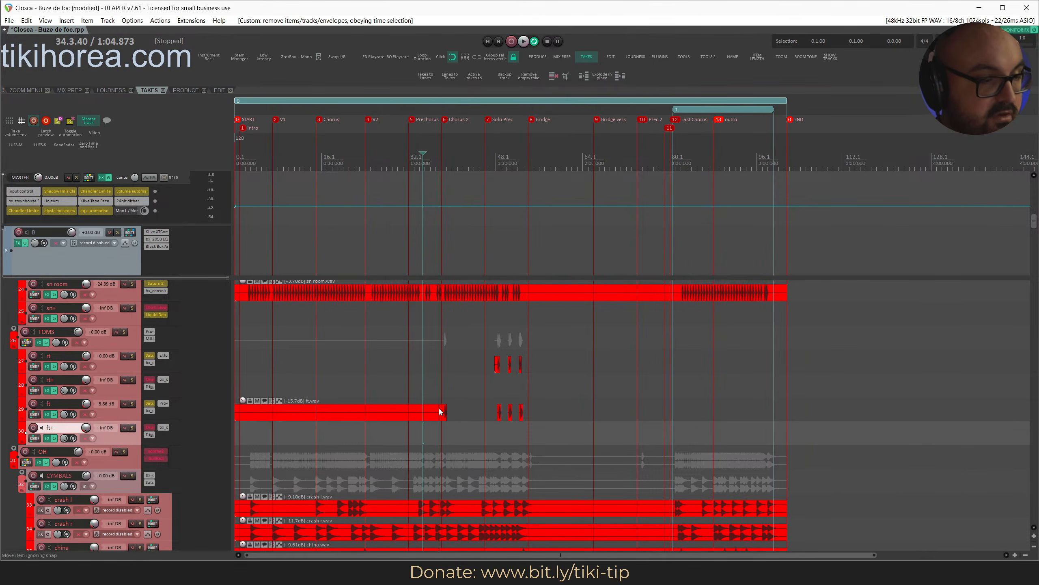
key(ctrl+z)
Split the ft item just before the Chorus 2 marker, delete the silent part ahead of it and save the project.
key(Delete)
click(439, 413)
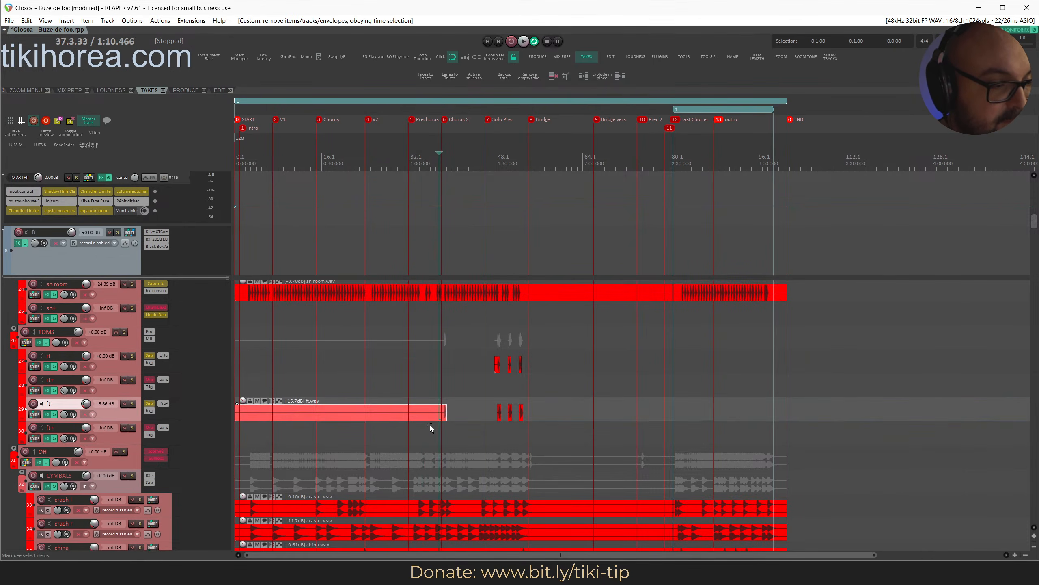
key(s)
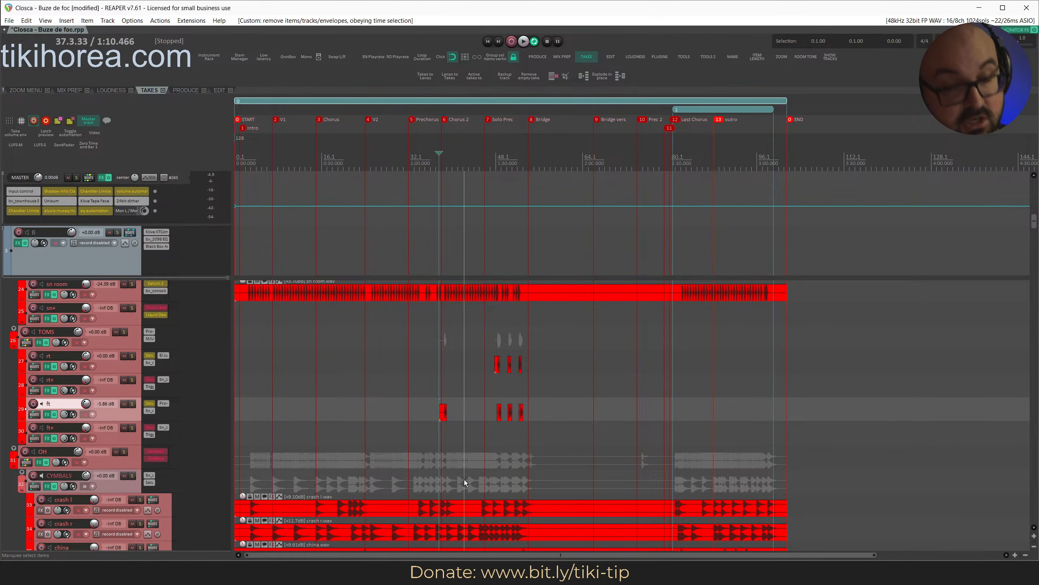
key(ctrl+s)
Trim the starts of the Chorus 2 ft item and the first rt and ft items after Solo Prec to their hits, saving the project.
scroll(465, 480, up, 8)
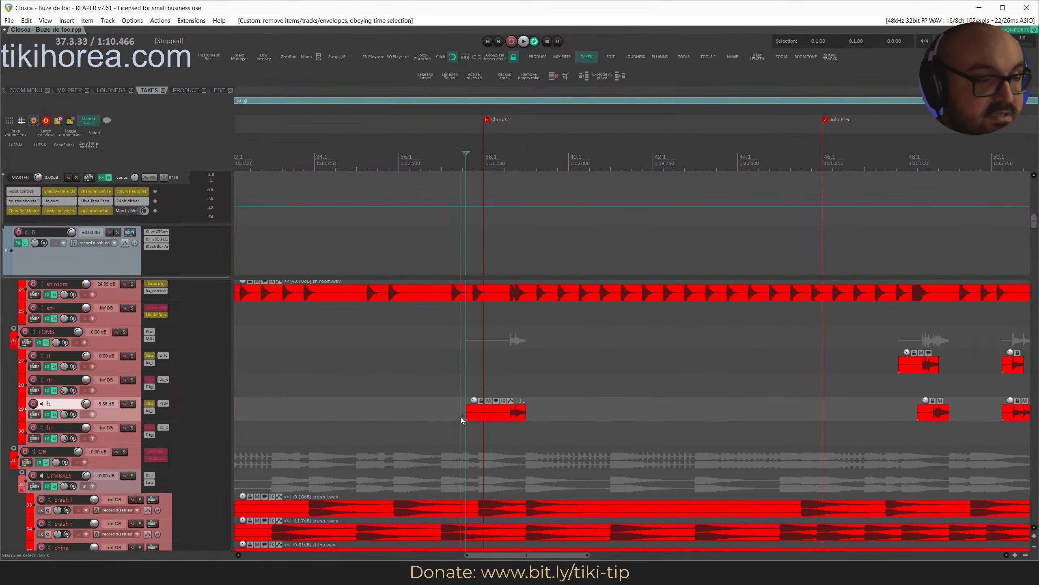
drag(462, 421, 512, 434)
scroll(540, 428, right, 5)
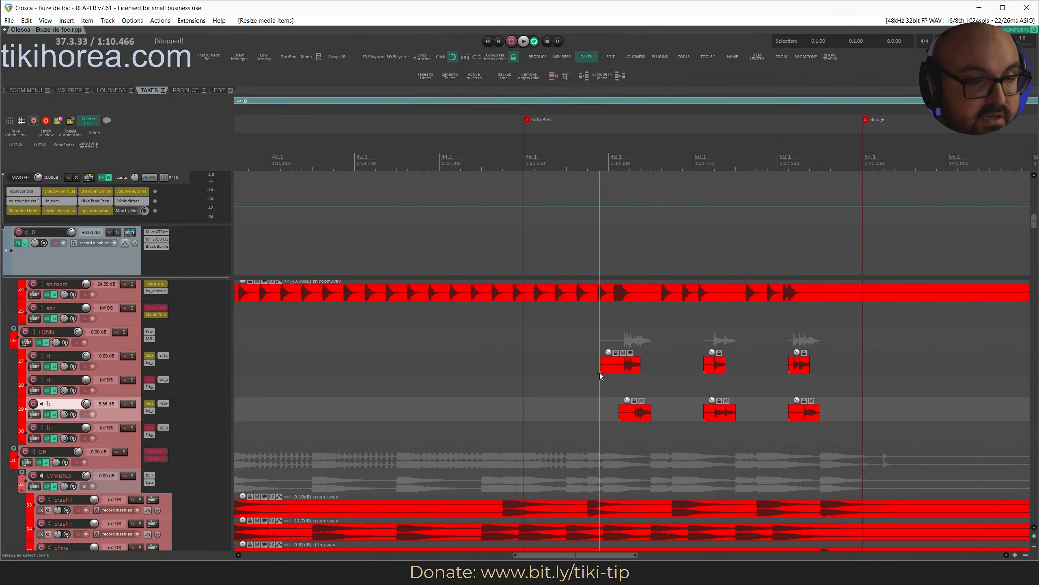
drag(600, 373, 620, 377)
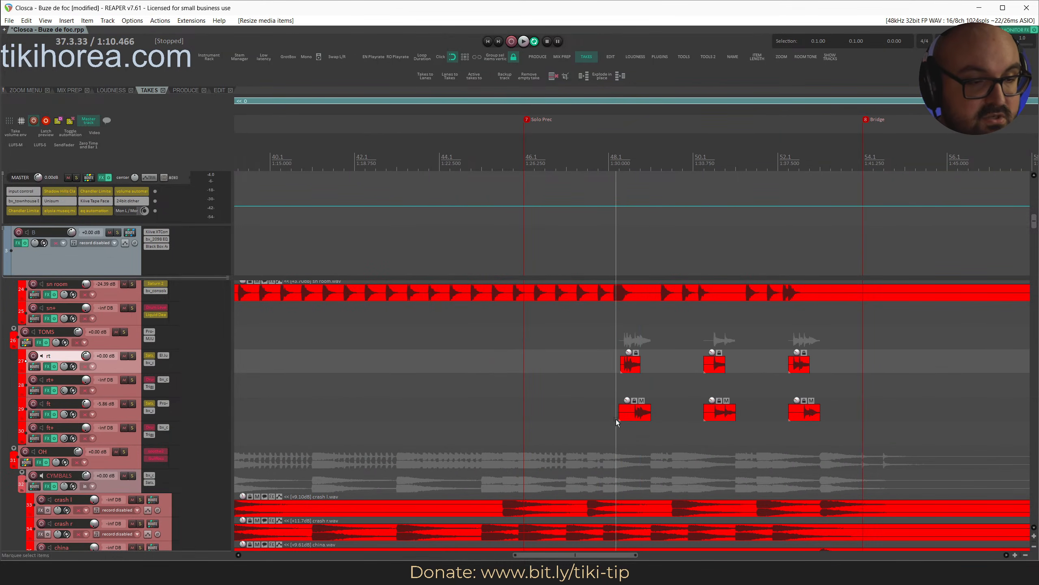
drag(619, 422, 632, 422)
key(ctrl+s)
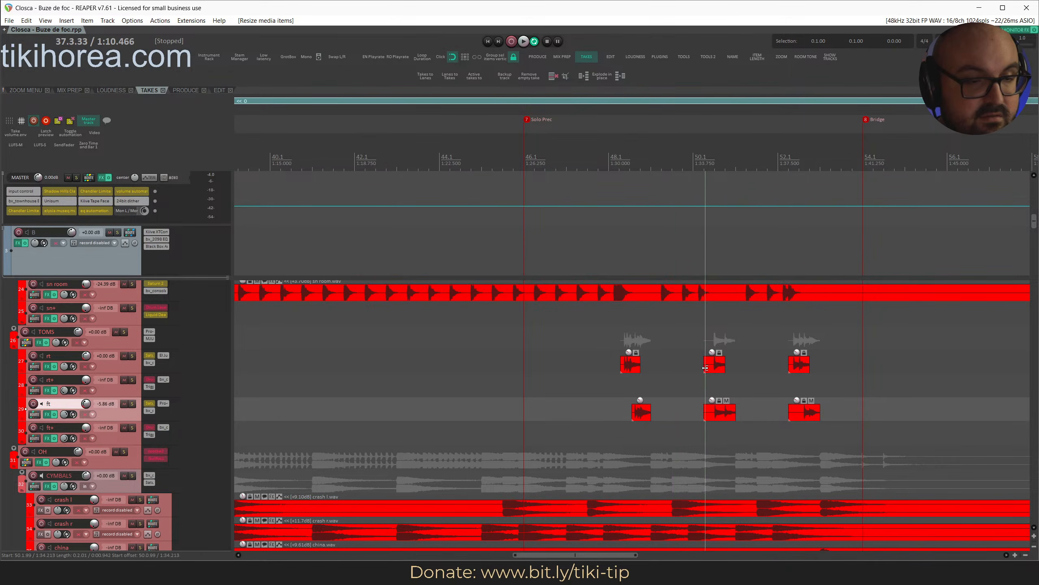
Trim the starts of the second and third rt and ft hit items before the Bridge and save the project.
drag(706, 367, 712, 368)
drag(705, 416, 713, 416)
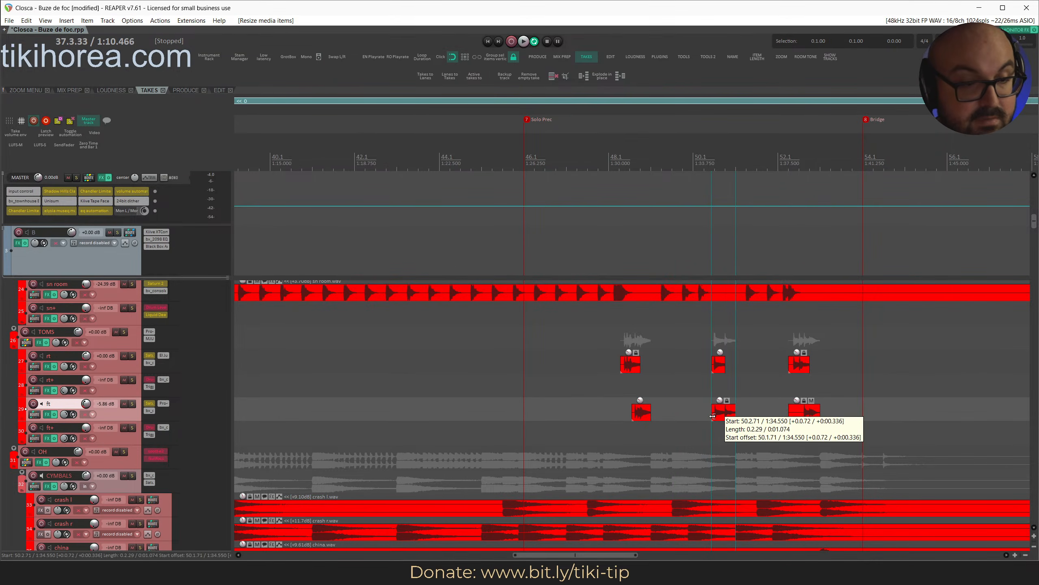
drag(791, 416, 801, 417)
drag(790, 368, 792, 369)
key(ctrl+s)
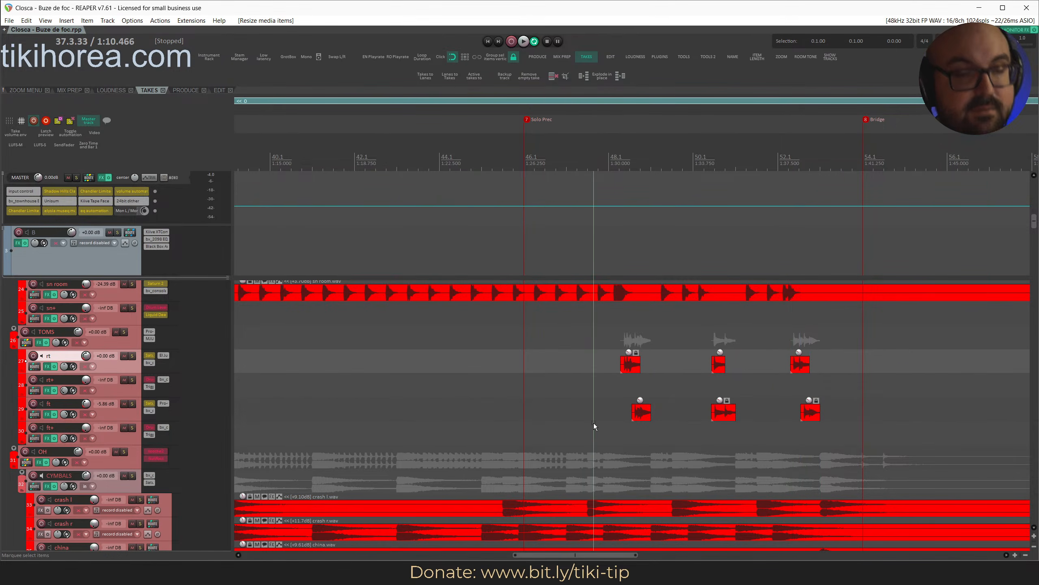
Set the time selection to the Chorus 2 section and play its opening to check the cleaned-up toms.
scroll(594, 426, down, 5)
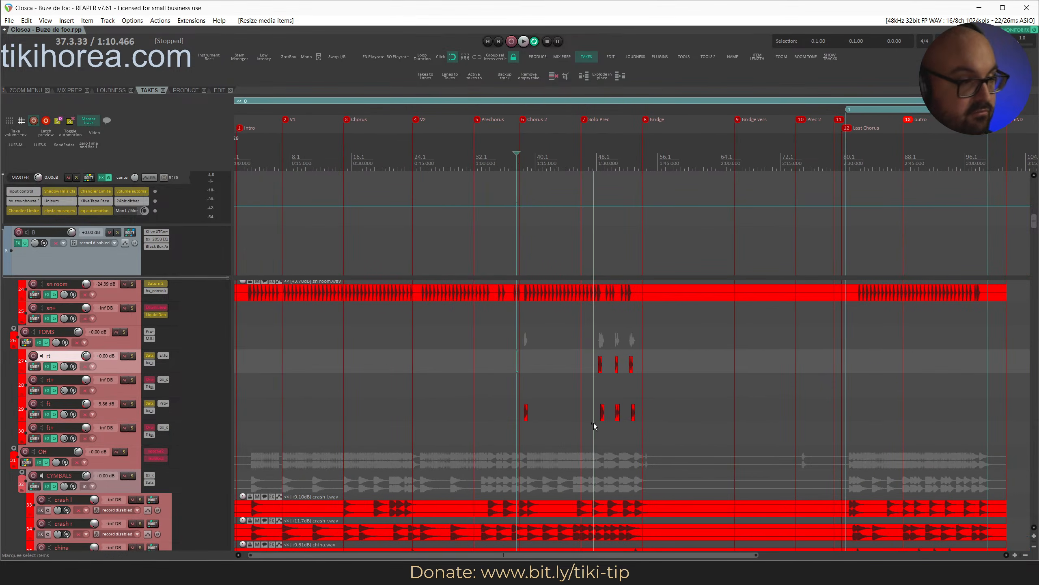
key(Home)
scroll(594, 423, down, 3)
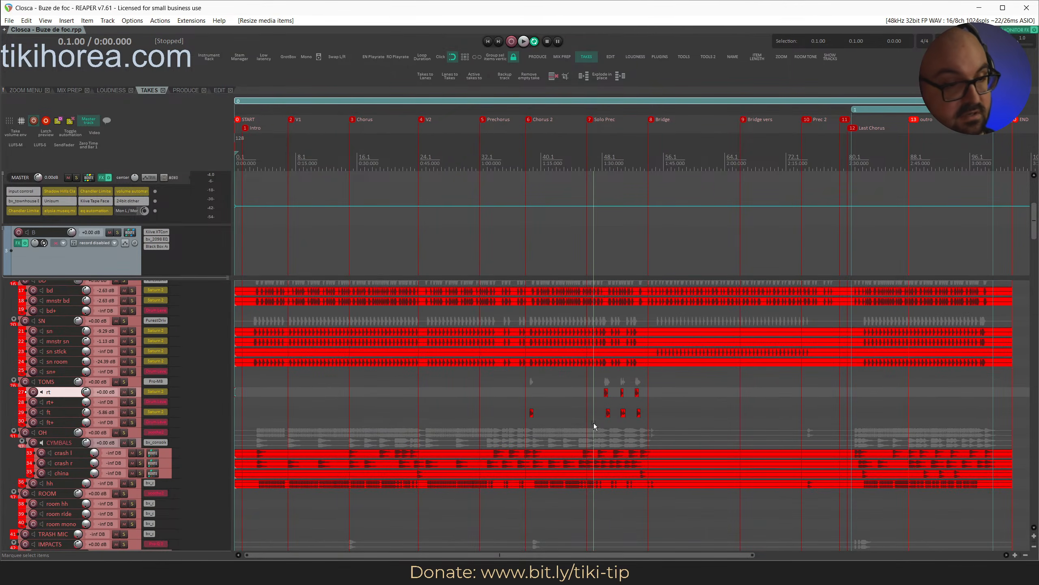
scroll(594, 422, up, 3)
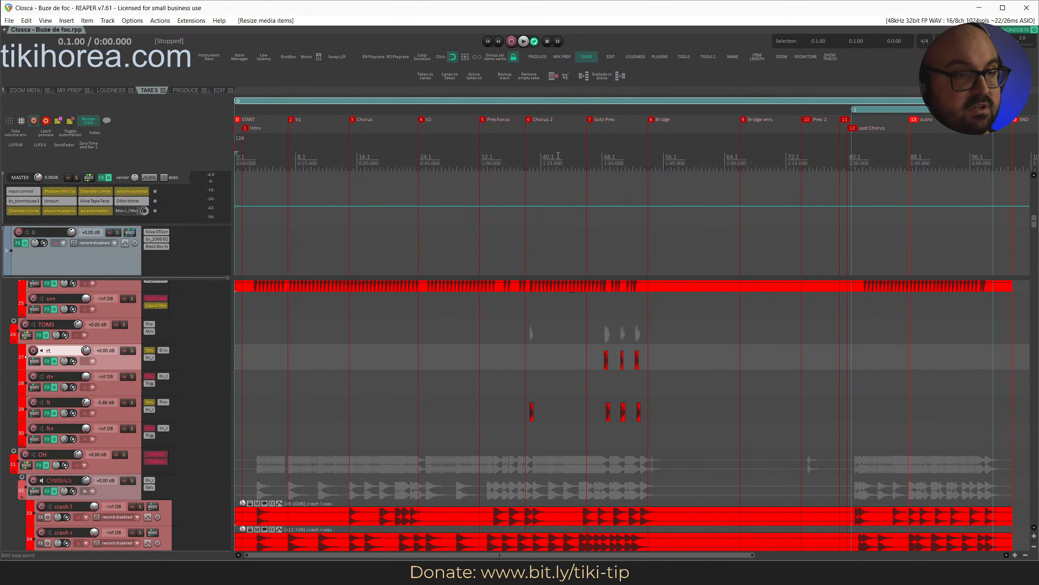
click(542, 159)
click(579, 162)
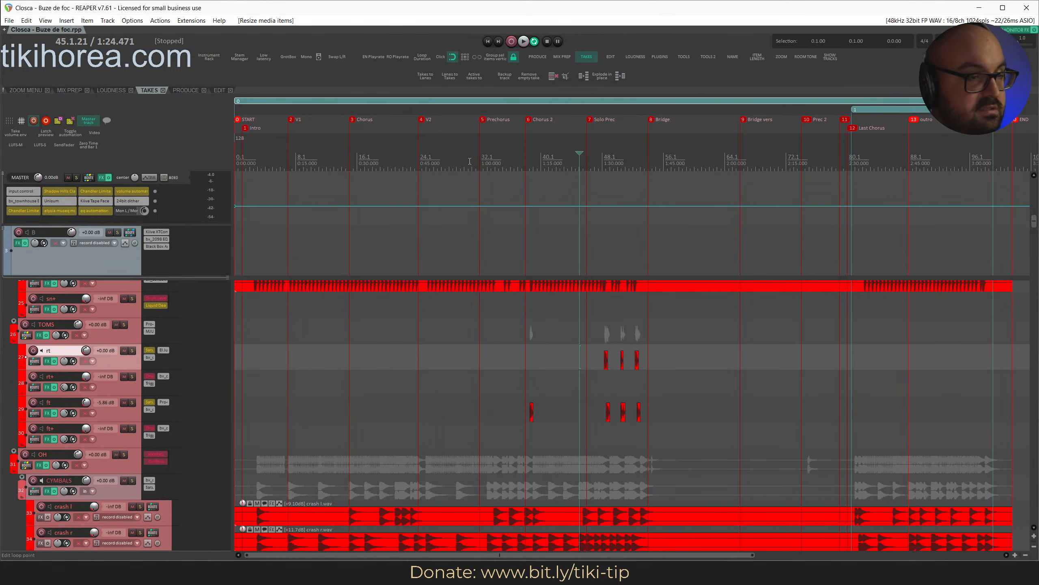
double_click(531, 158)
key(space)
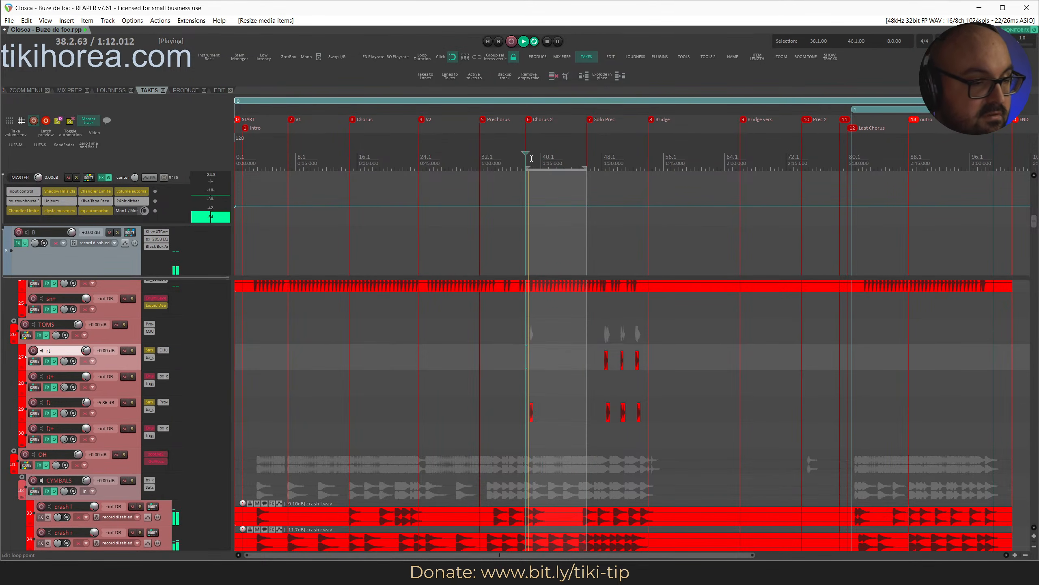
key(space)
Select the ft track and play from just before the Chorus 2 tom hit.
click(122, 418)
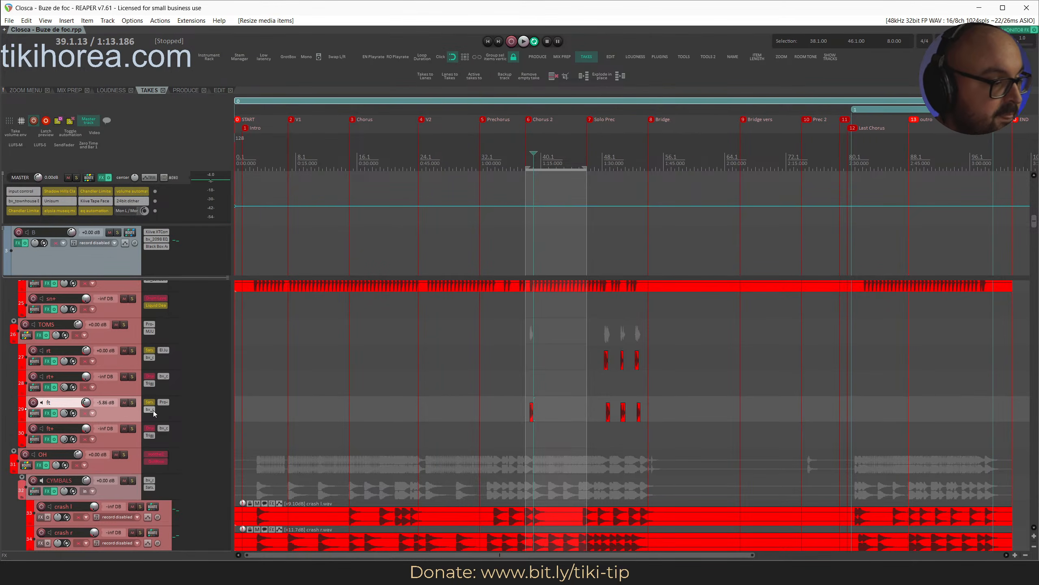
scroll(456, 421, up, 4)
scroll(456, 421, up, 3)
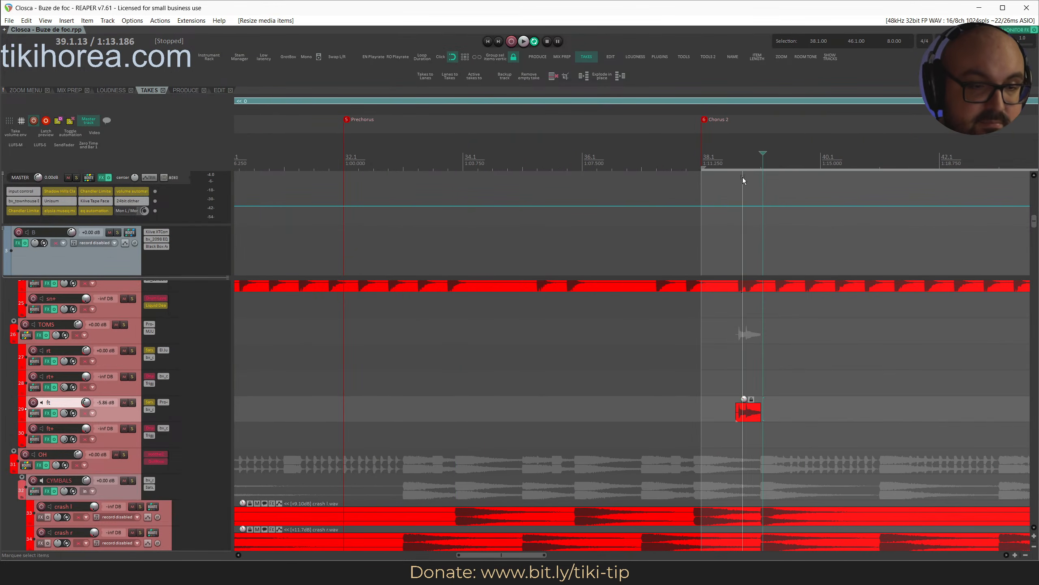
click(730, 150)
key(space)
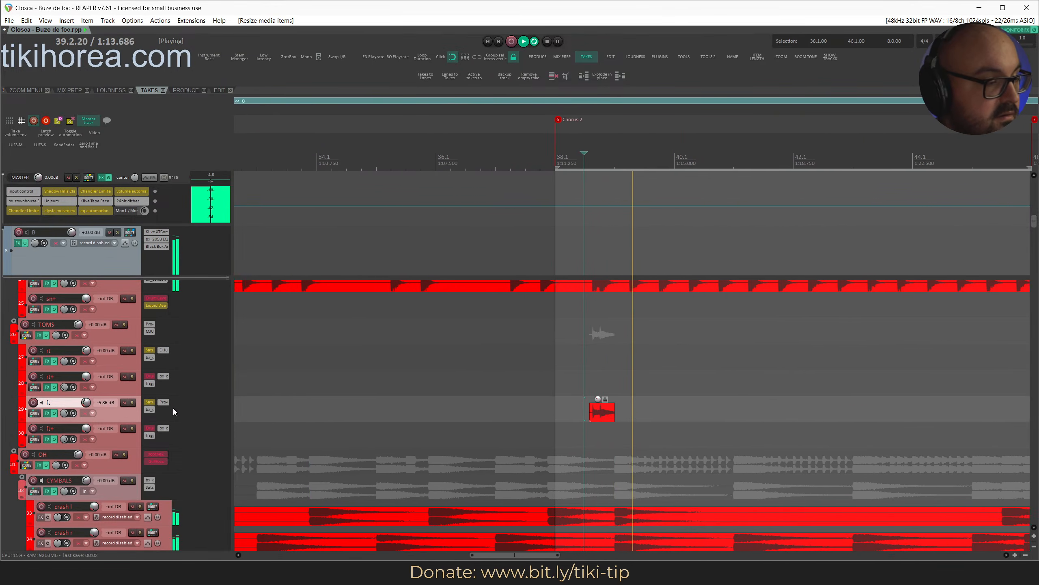
Stop playback and open the ft track's Pro-Q 4, placing its window clear of the Chorus 2 tom hit.
key(space)
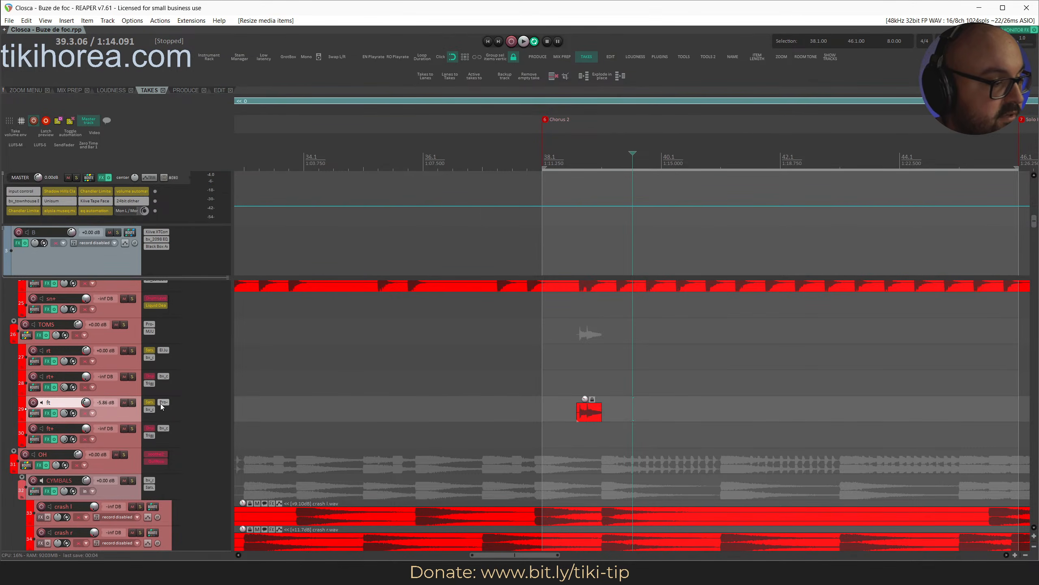
click(163, 402)
drag(597, 110, 140, 70)
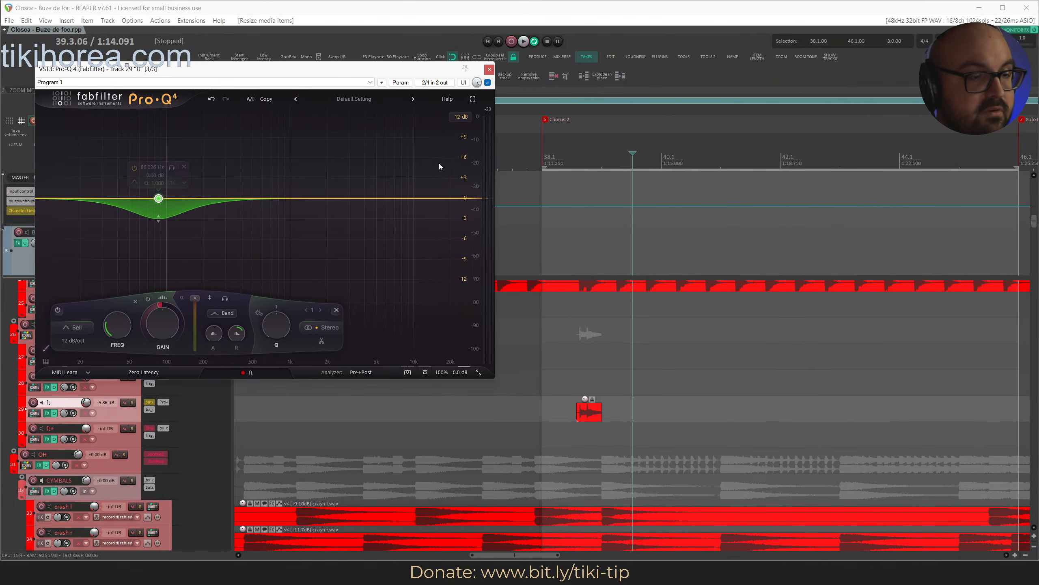
click(540, 154)
drag(388, 78, 526, 117)
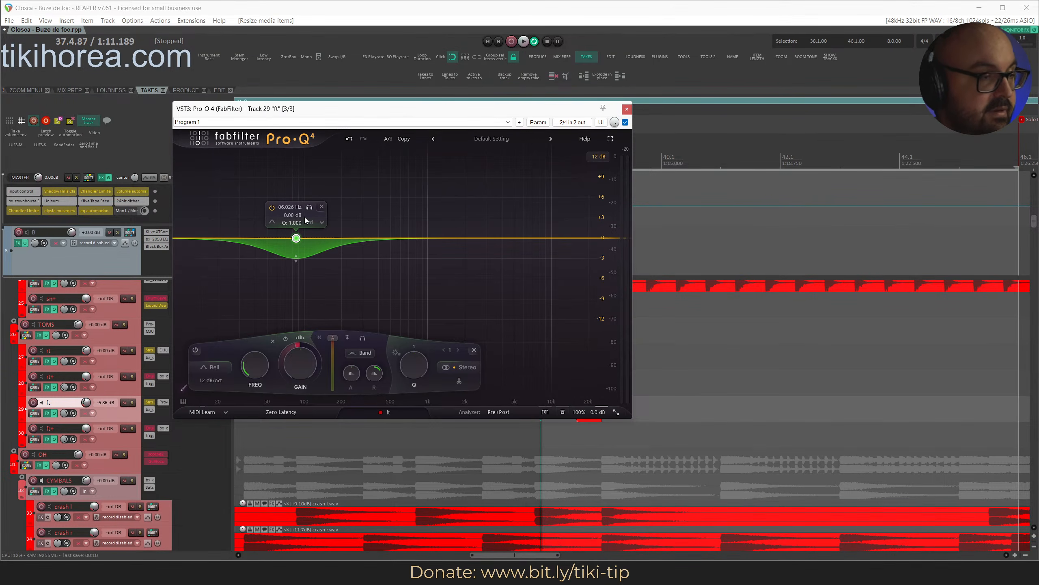
drag(559, 117, 454, 136)
click(601, 13)
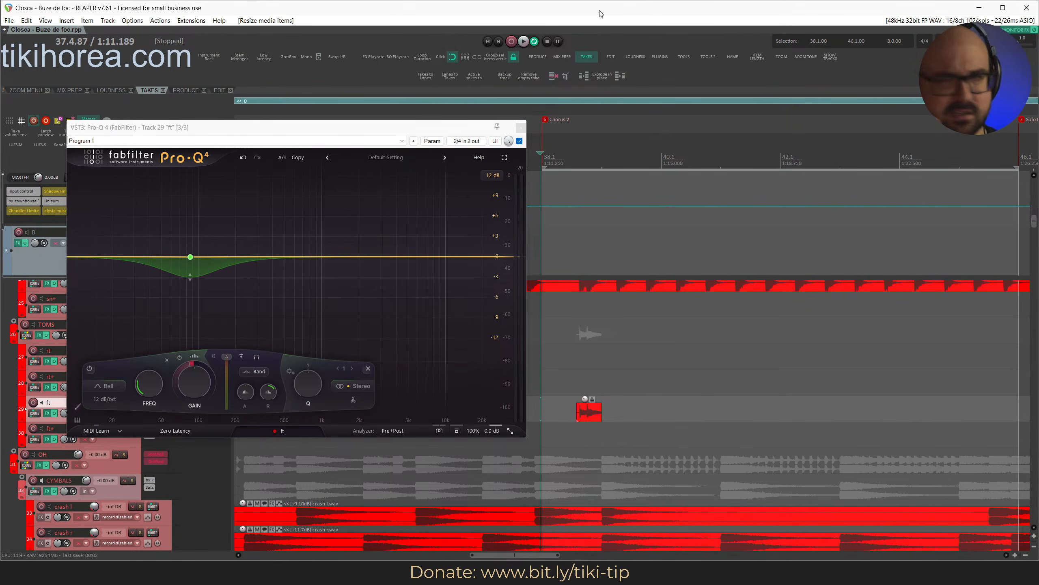
drag(419, 128, 416, 127)
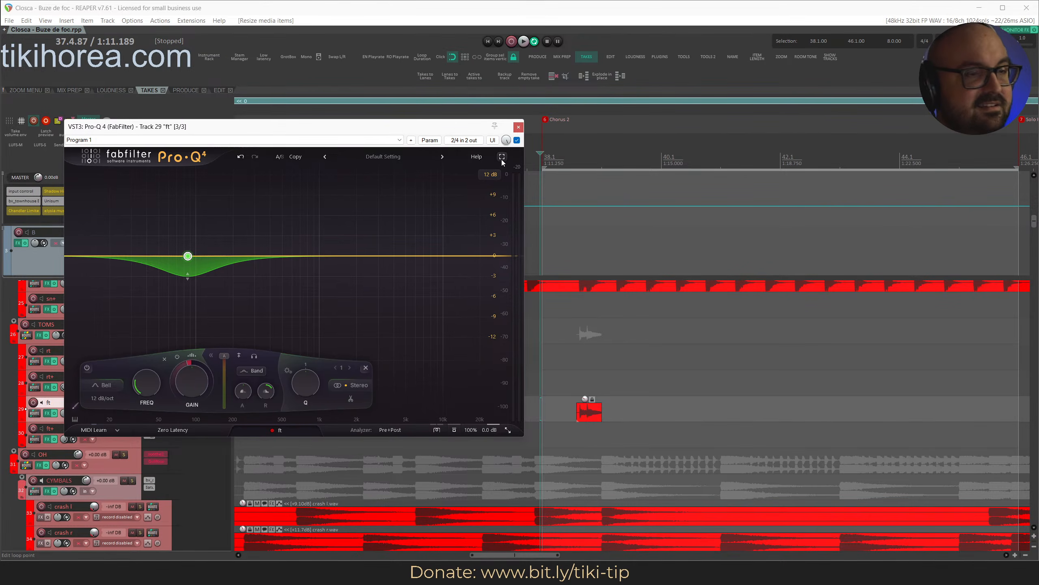
Play the opening of Chorus 2 through the floor tom hit while watching the ft track's Pro-Q 4 dynamic band.
click(538, 160)
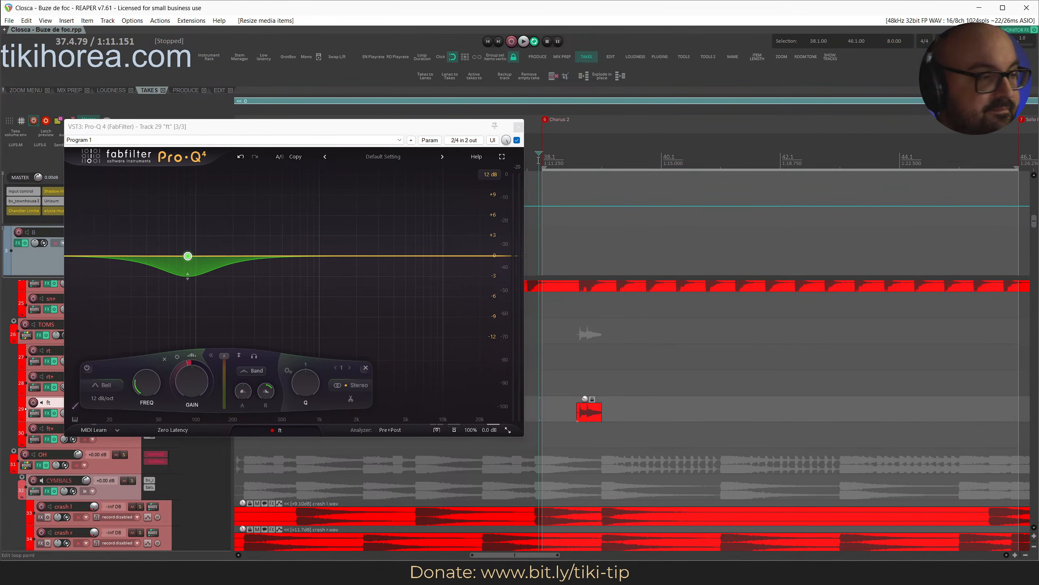
key(space)
key(space)
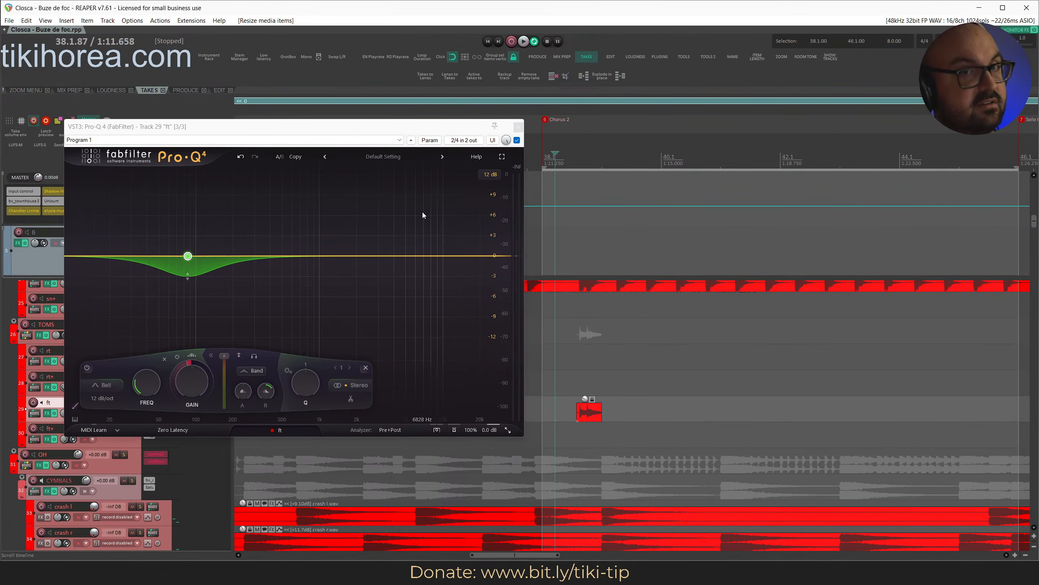
key(space)
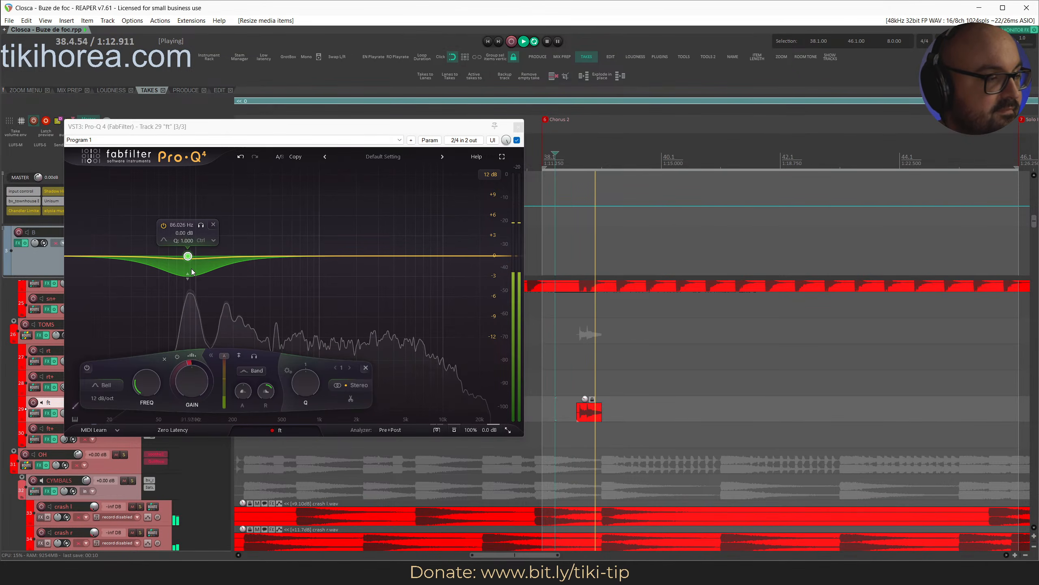
key(space)
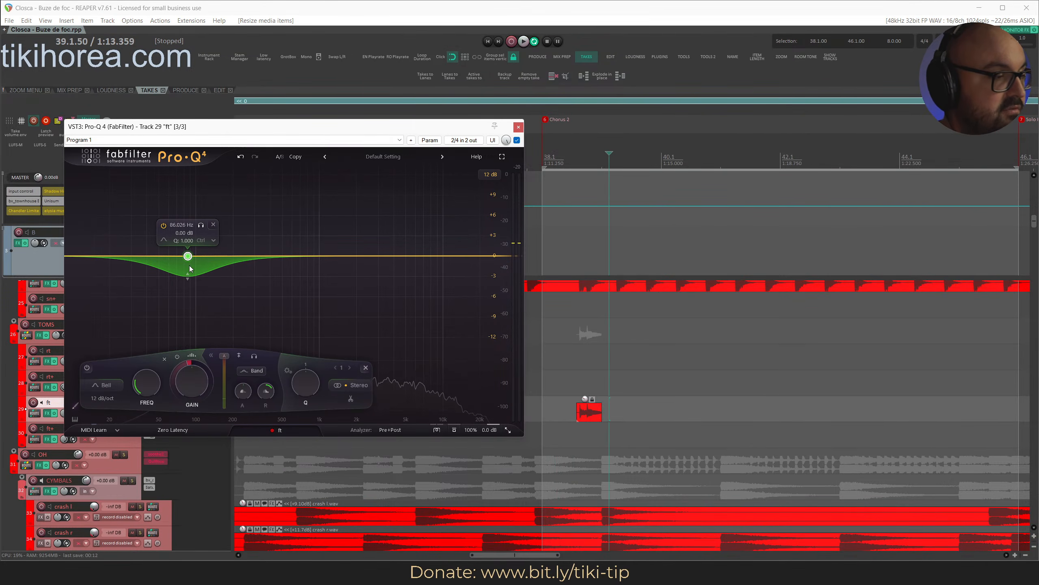
Set the ft track's low dynamic EQ band to a -5 dB dynamic range and lower its attack to about 20%.
double_click(195, 352)
key(ctrl+z)
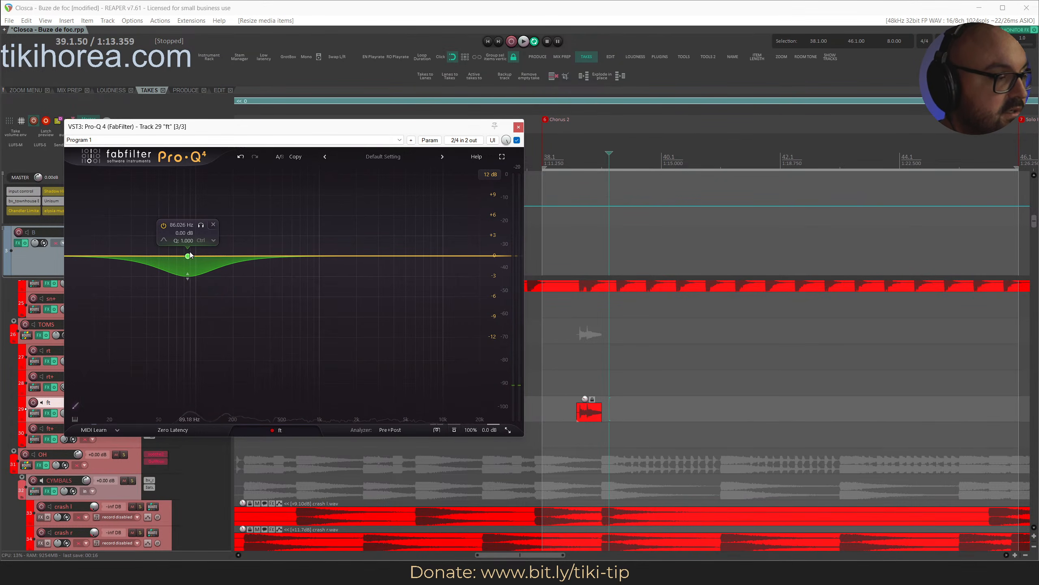
click(185, 264)
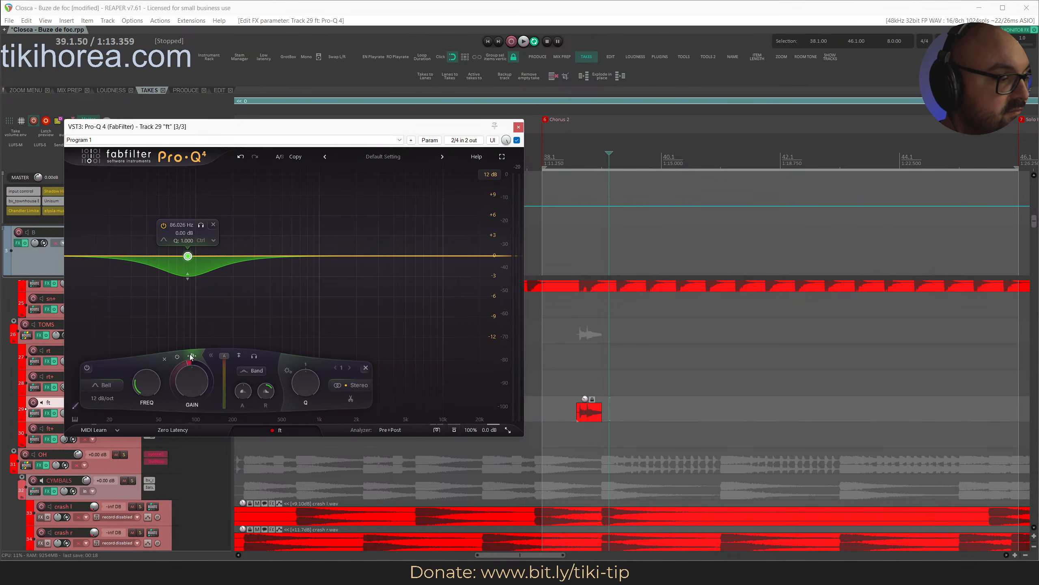
double_click(190, 354)
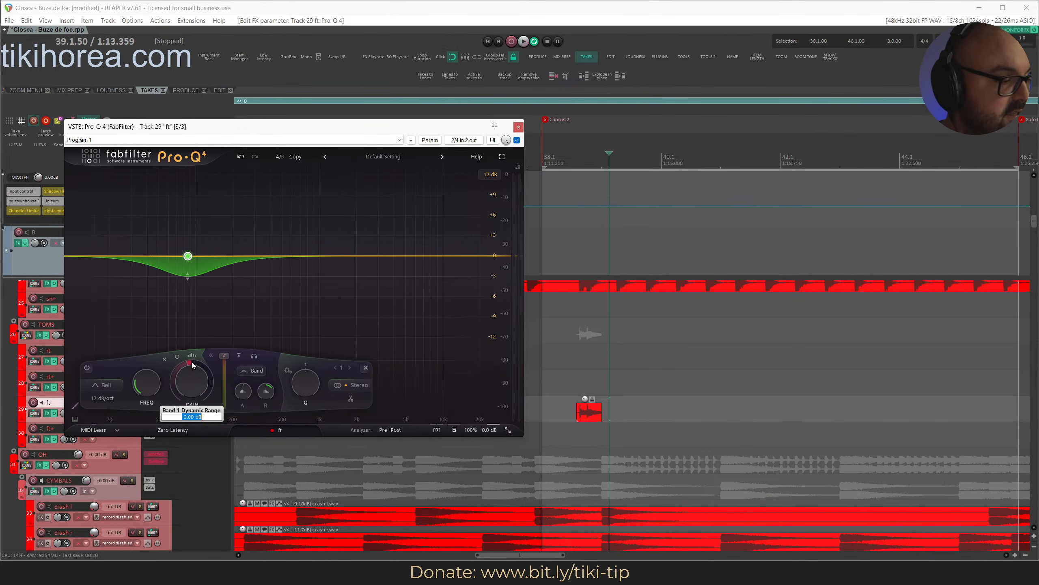
text(-5)
key(Return)
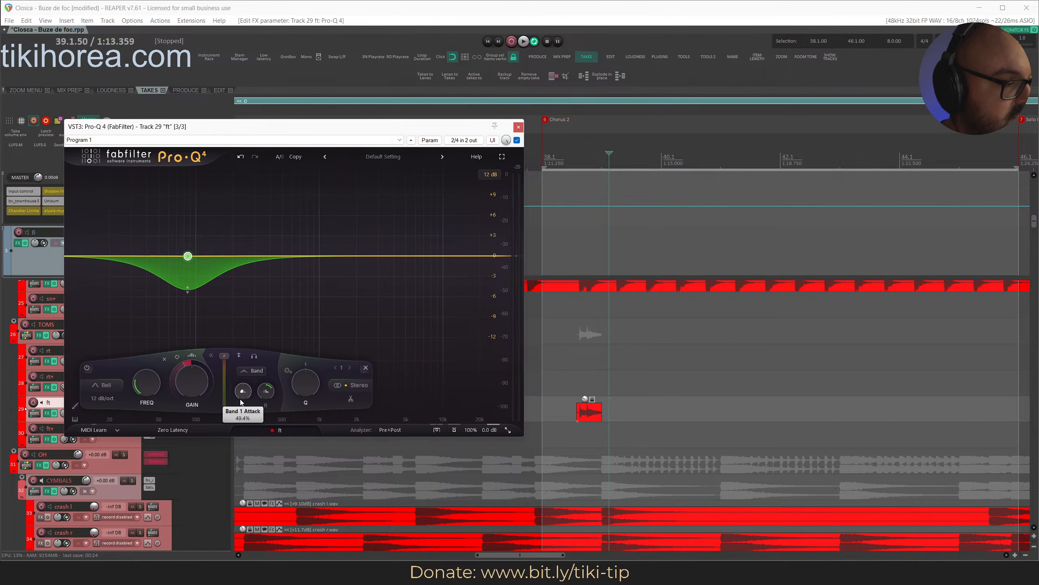
drag(241, 397, 237, 417)
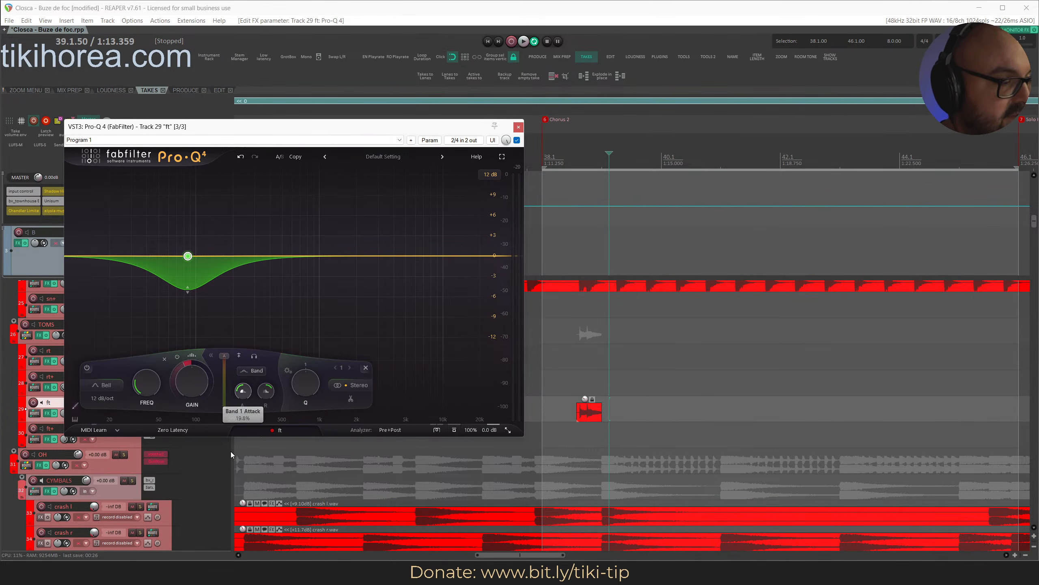
Play the Chorus 2 floor tom hit to check the EQ change, closing Pro-Q 4 and clearing all track solos.
key(space)
click(566, 160)
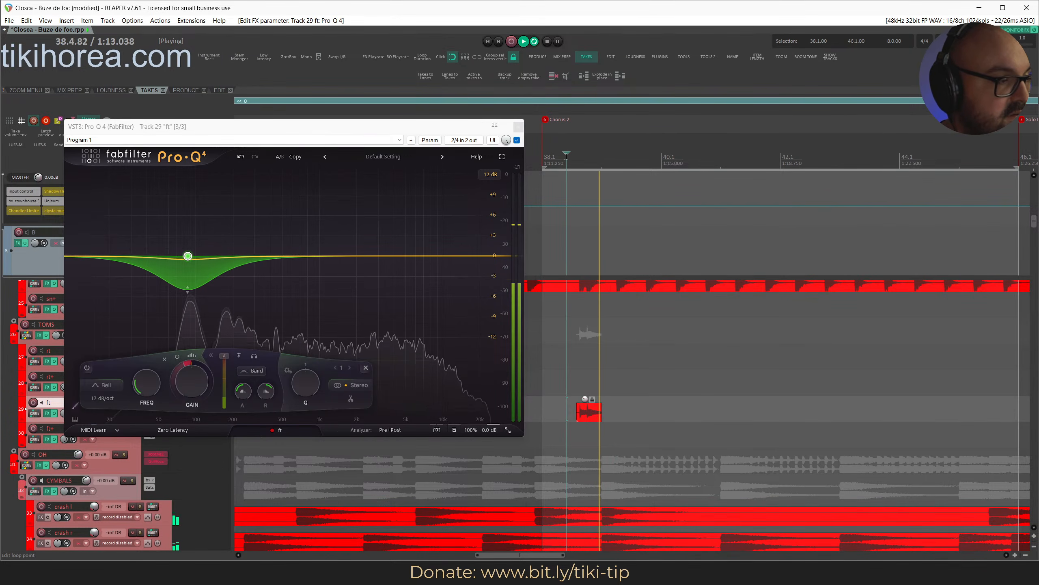
click(519, 127)
key(space)
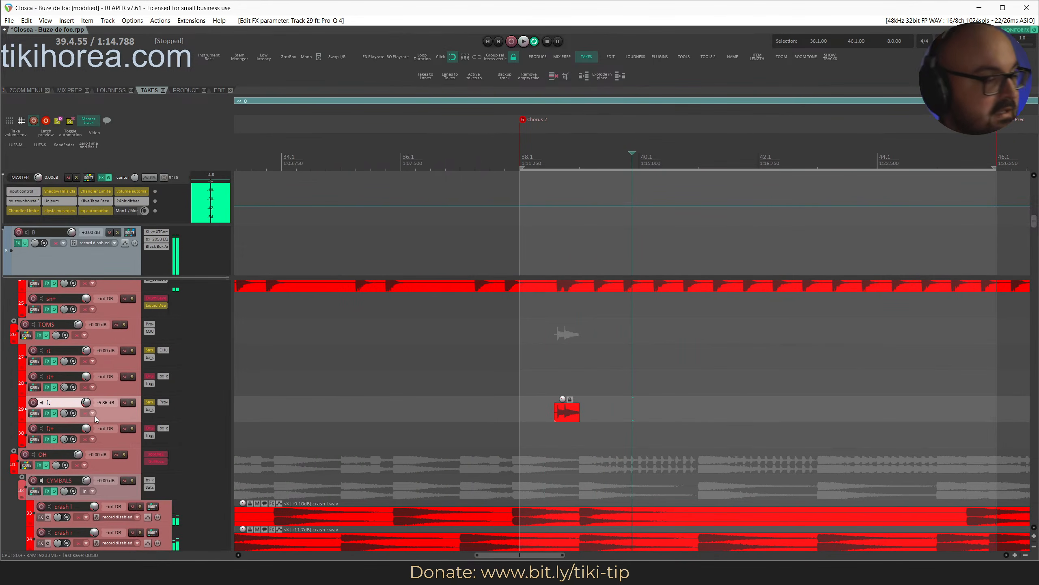
key(s)
key(alt+s)
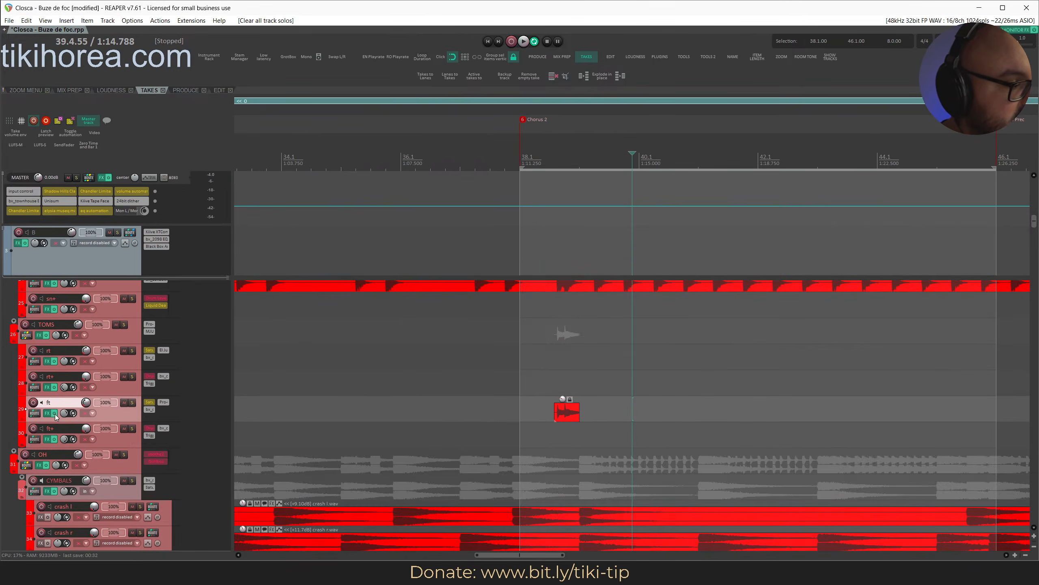
Add the Neutron 5 Transient Shaper to the ft track's effects chain and decline sharing usage data.
click(48, 413)
double_click(159, 225)
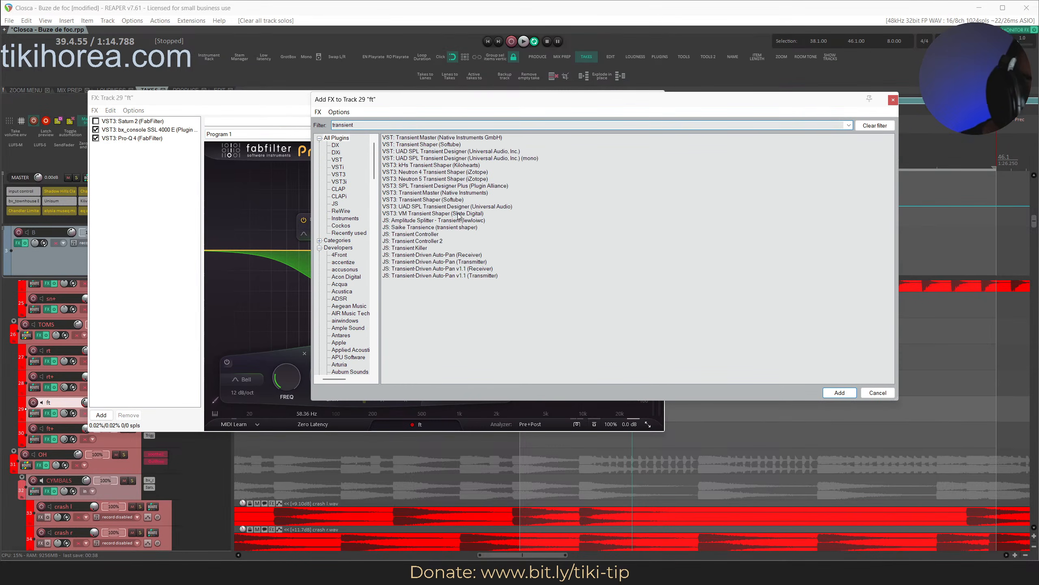
double_click(481, 180)
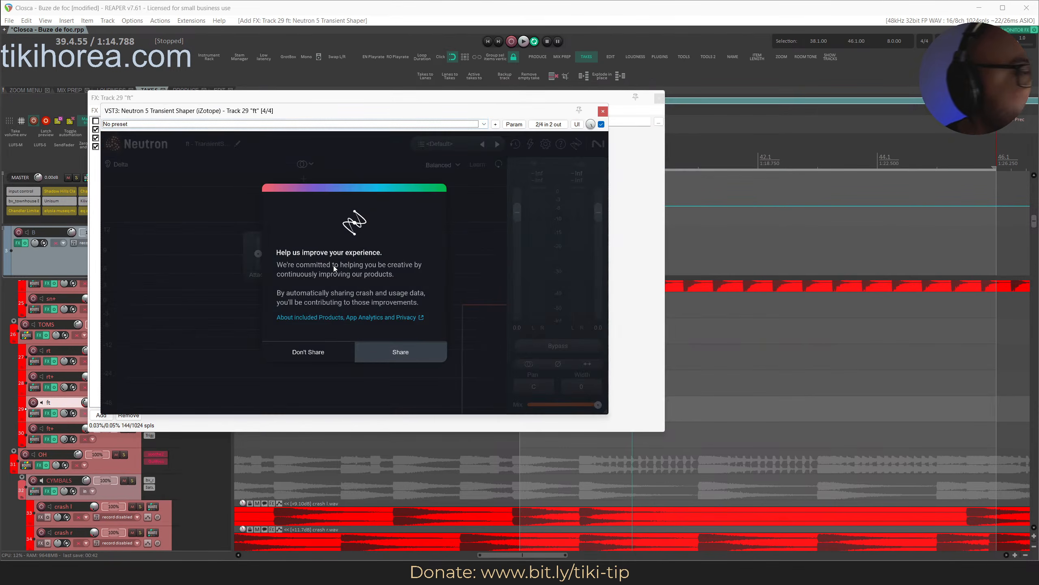
click(338, 348)
drag(302, 113, 531, 148)
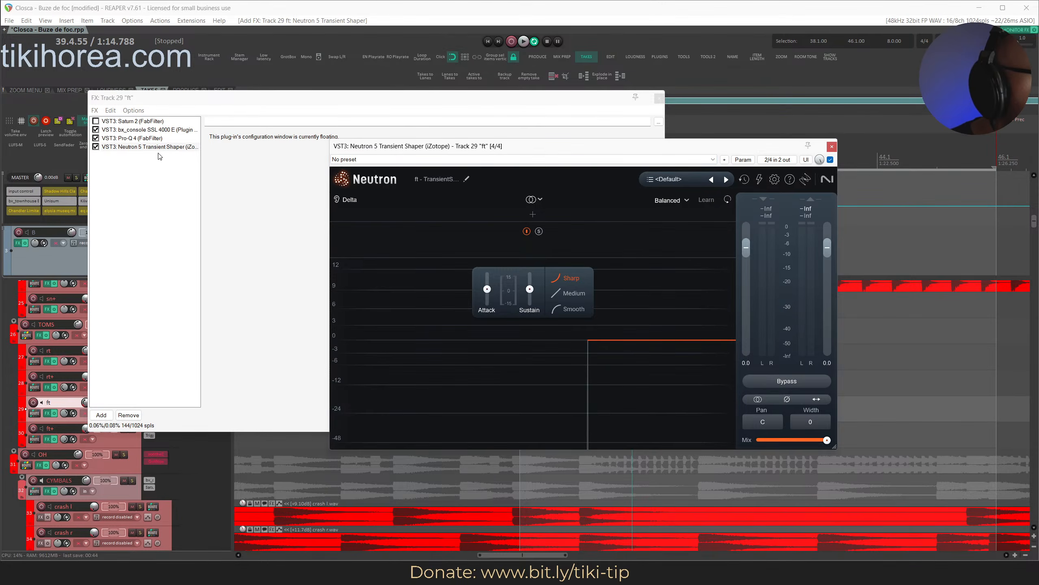
Move the Transient Shaper ahead of Pro-Q 4 in the ft chain and bypass Pro-Q 4.
drag(157, 147, 154, 138)
click(95, 146)
click(699, 305)
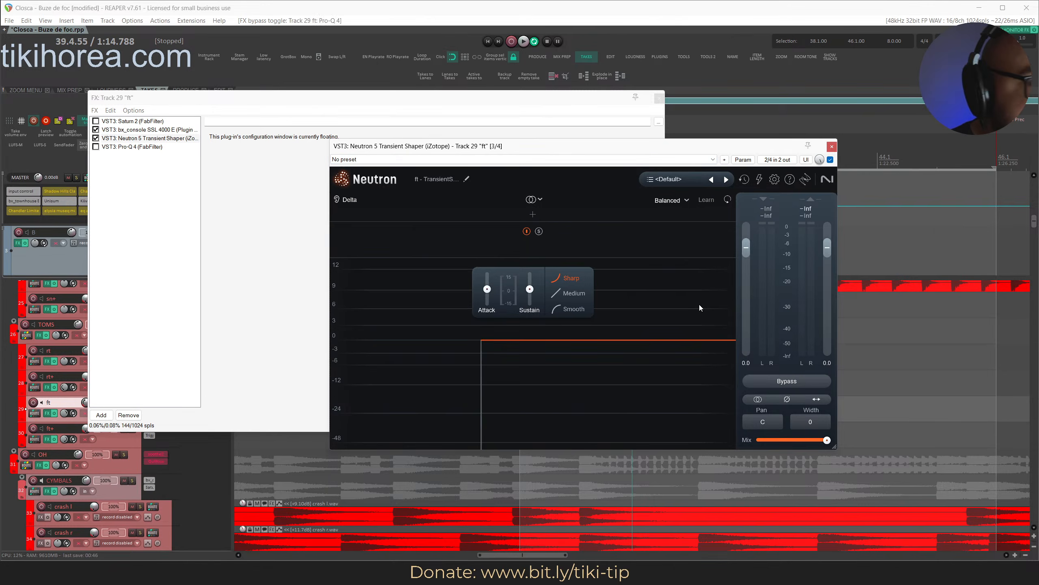
Raise the Transient Shaper's attack slightly and lower its sustain slightly on the ft track, closing the effect windows.
click(492, 313)
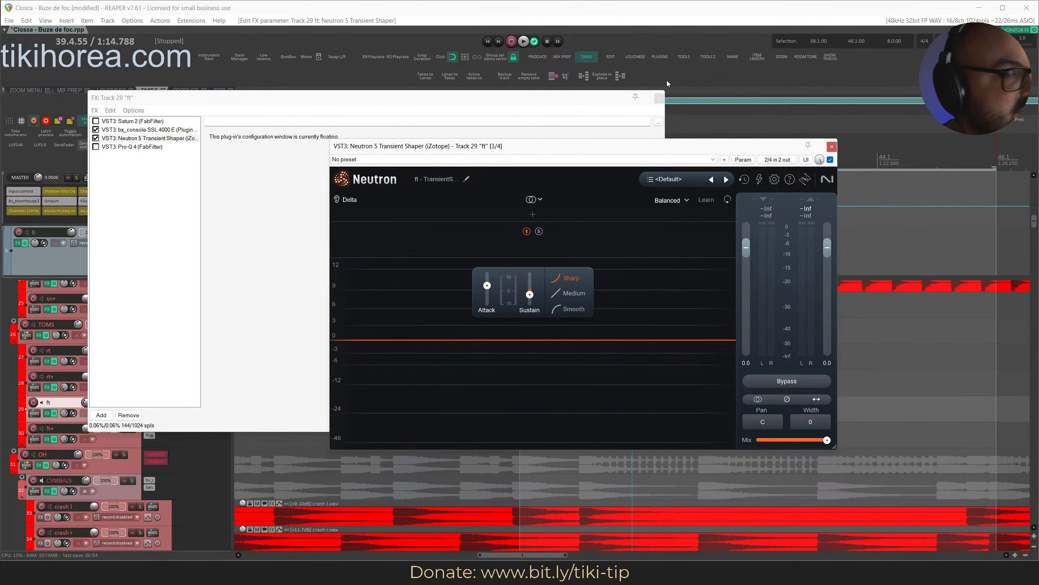
drag(157, 104, 541, 142)
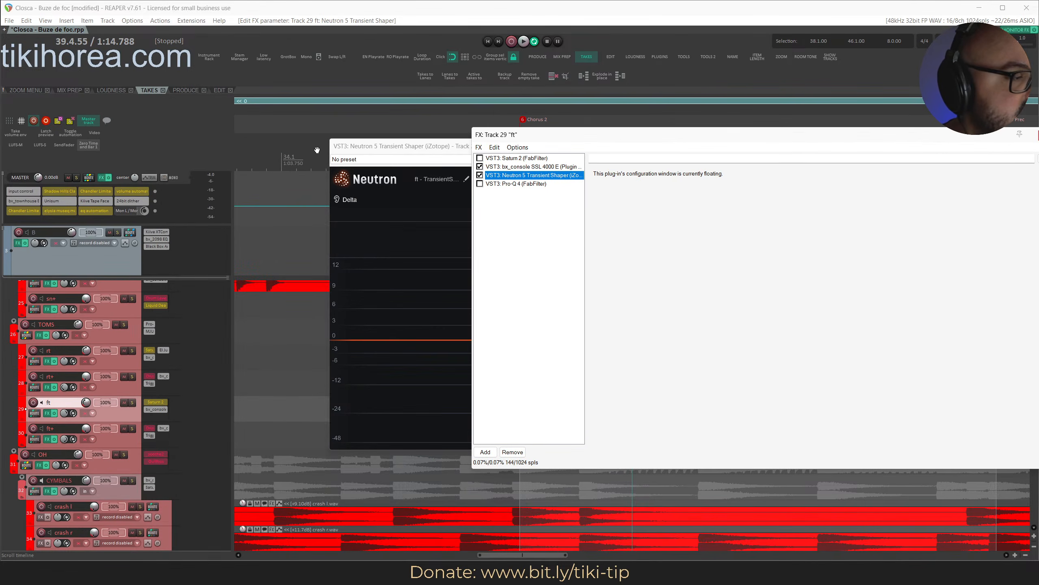
drag(365, 151, 383, 177)
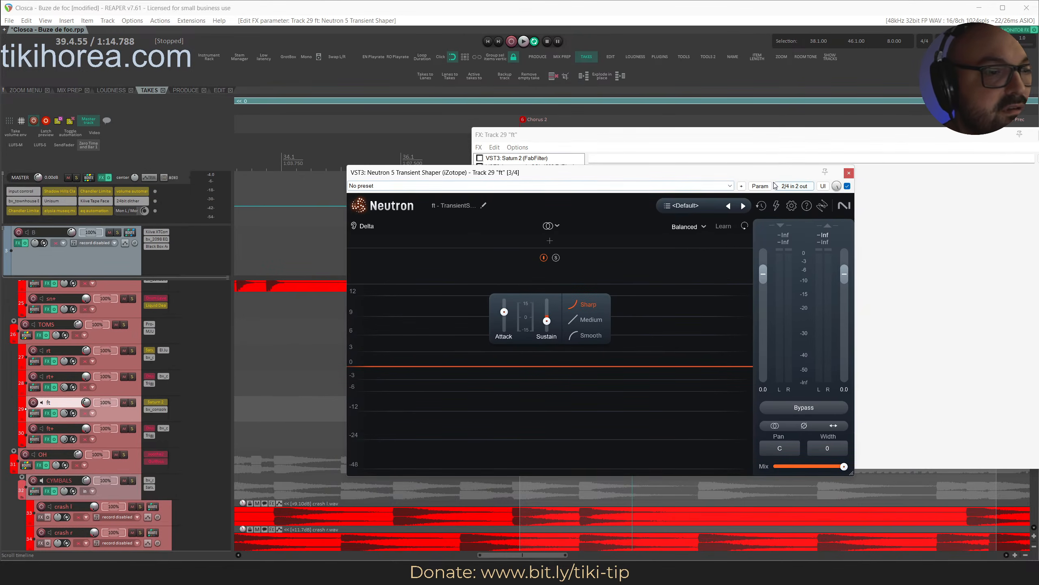
click(849, 174)
key(Escape)
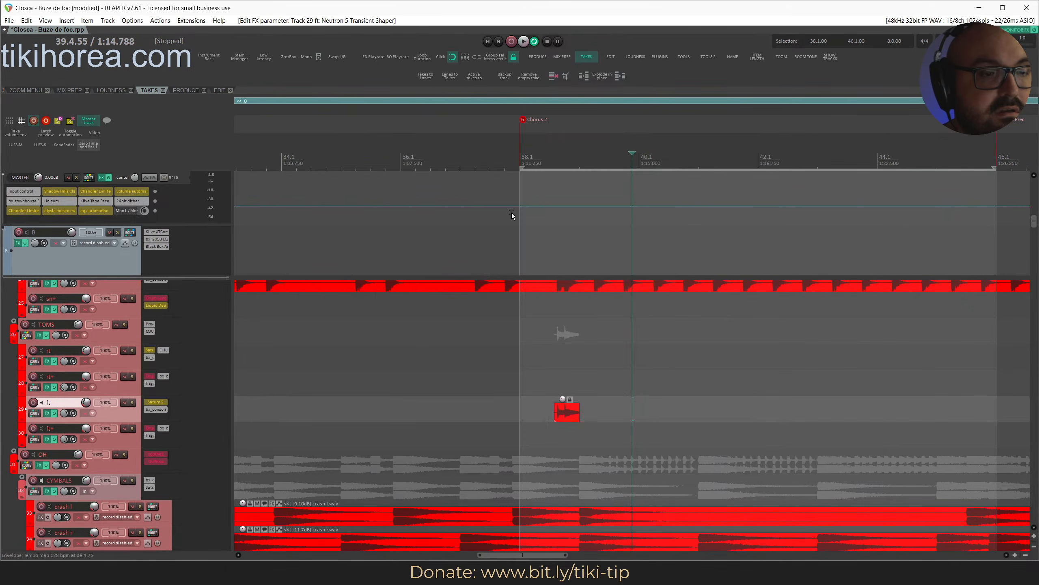
Play the opening of Chorus 2 twice to check the transient-shaped floor tom, saving the project.
click(528, 150)
key(space)
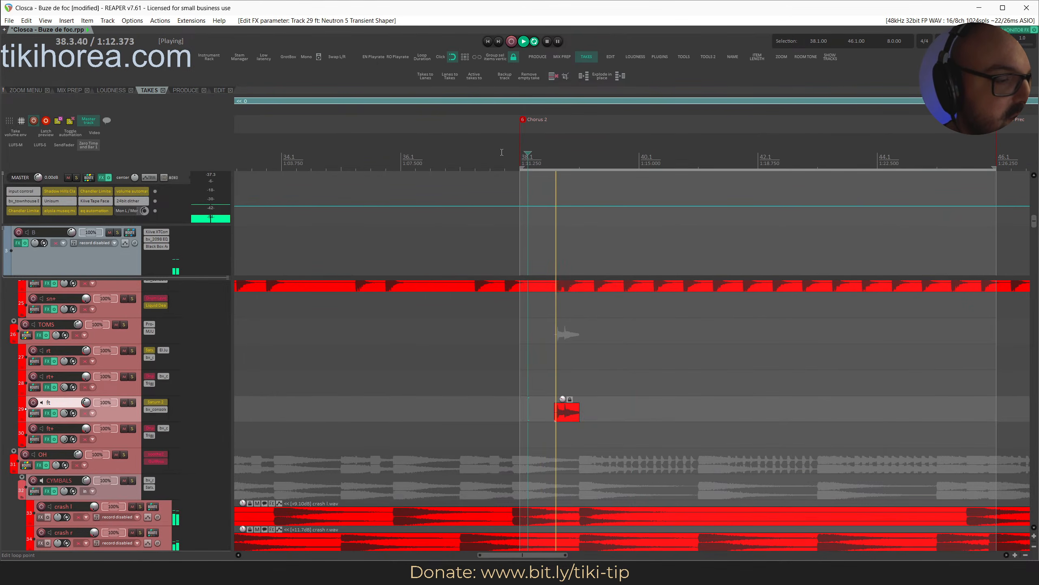
key(space)
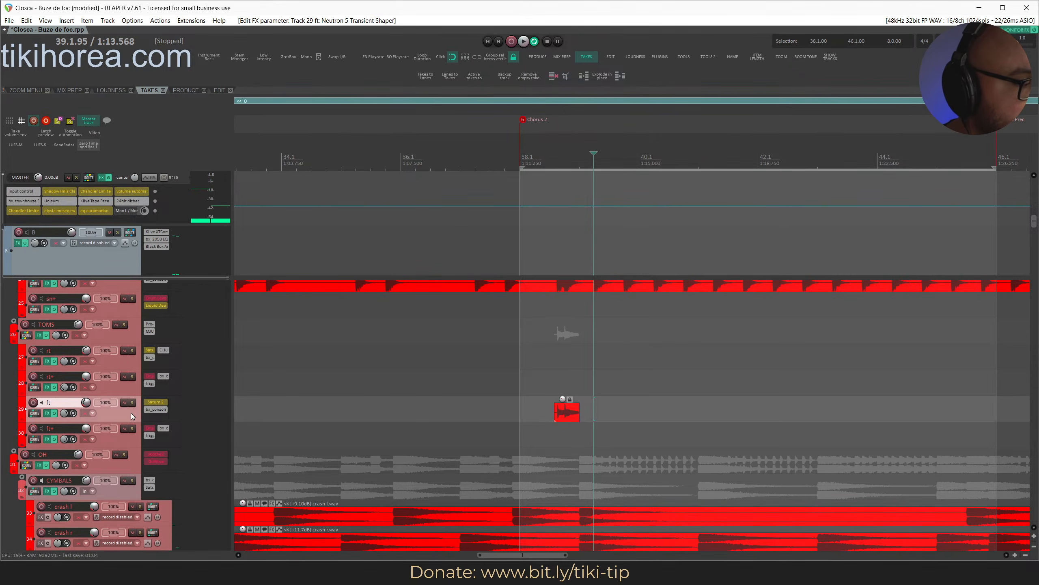
scroll(121, 408, up, 2)
key(ctrl+s)
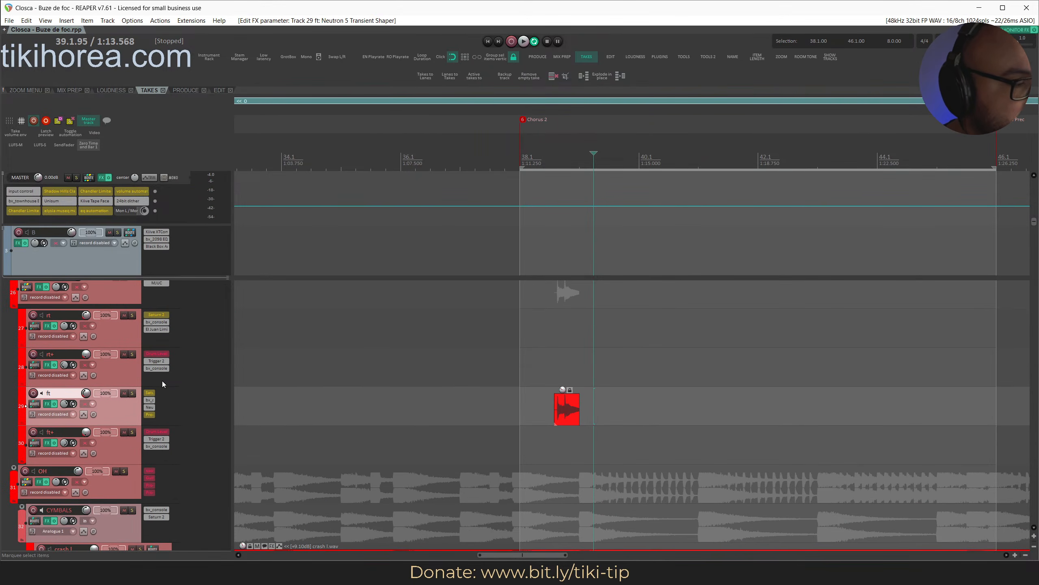
click(536, 177)
key(space)
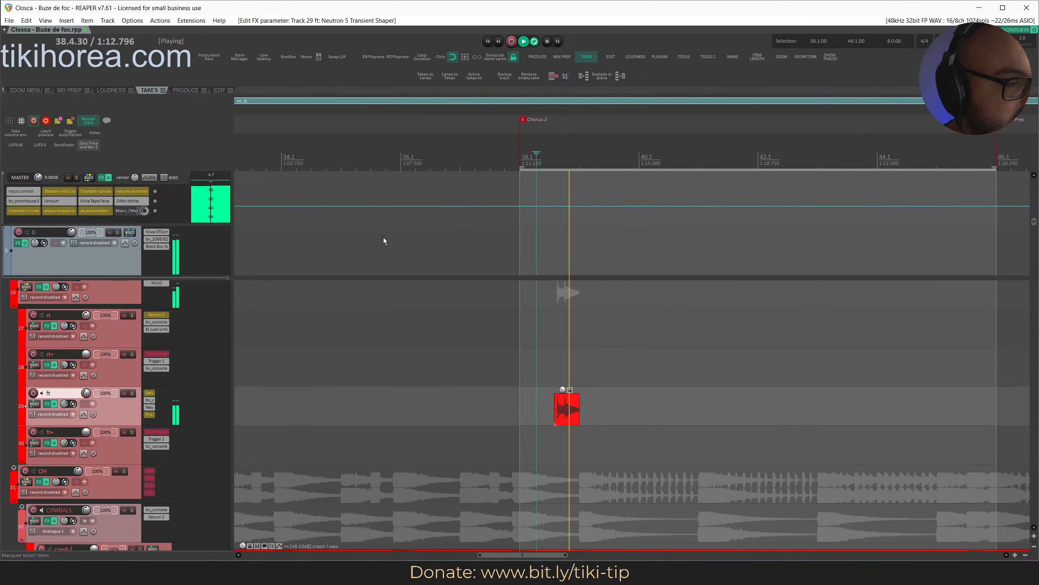
key(space)
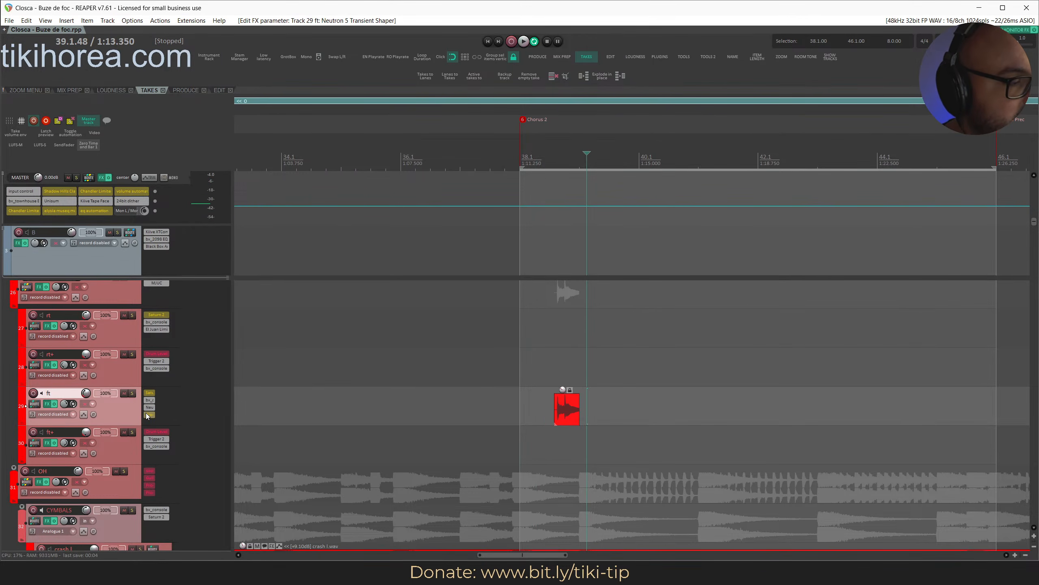
Re-enable Pro-Q 4 on the ft track and play the Chorus 2 floor tom hit.
click(149, 414)
key(space)
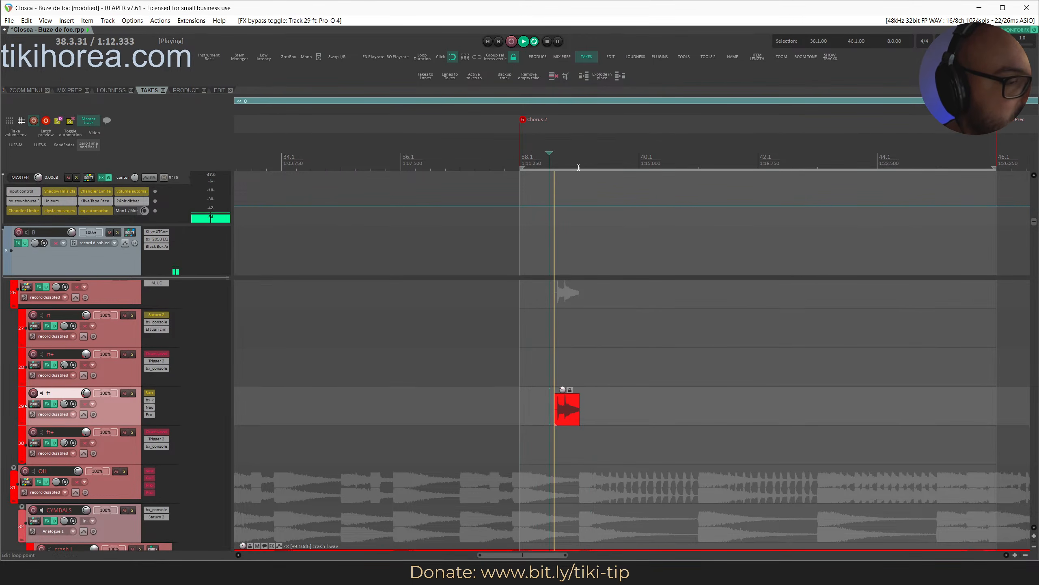
scroll(542, 205, down, 2)
scroll(542, 204, down, 2)
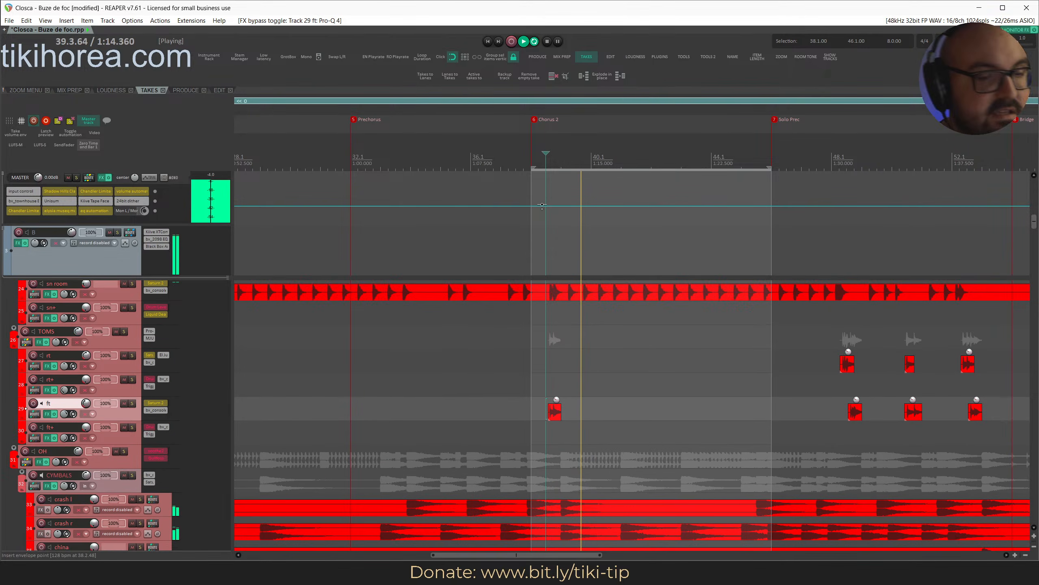
Play the first rt and ft hits after Solo Prec and save the project.
click(830, 409)
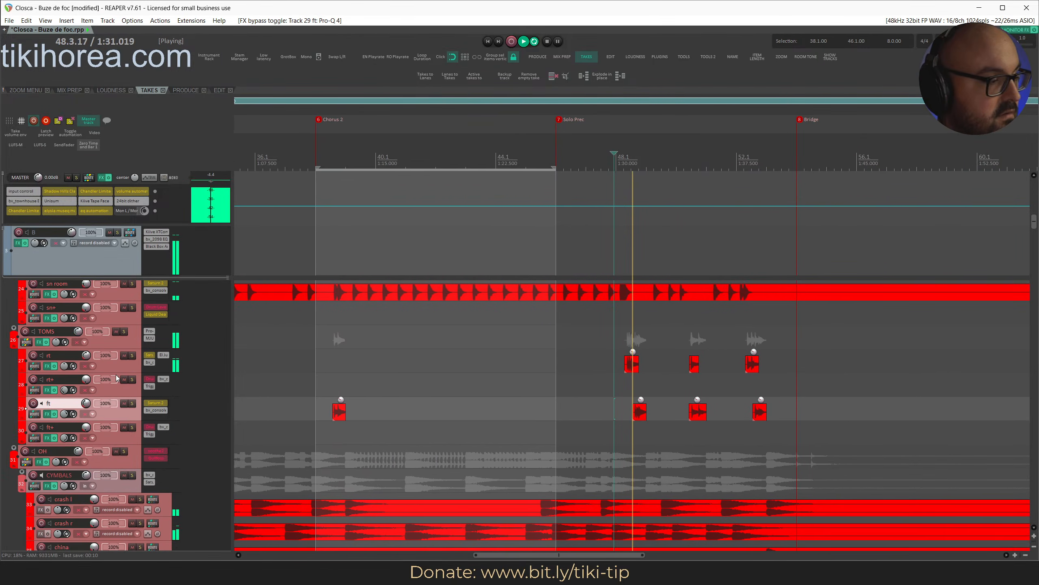
key(space)
key(ctrl+s)
scroll(131, 412, up, 2)
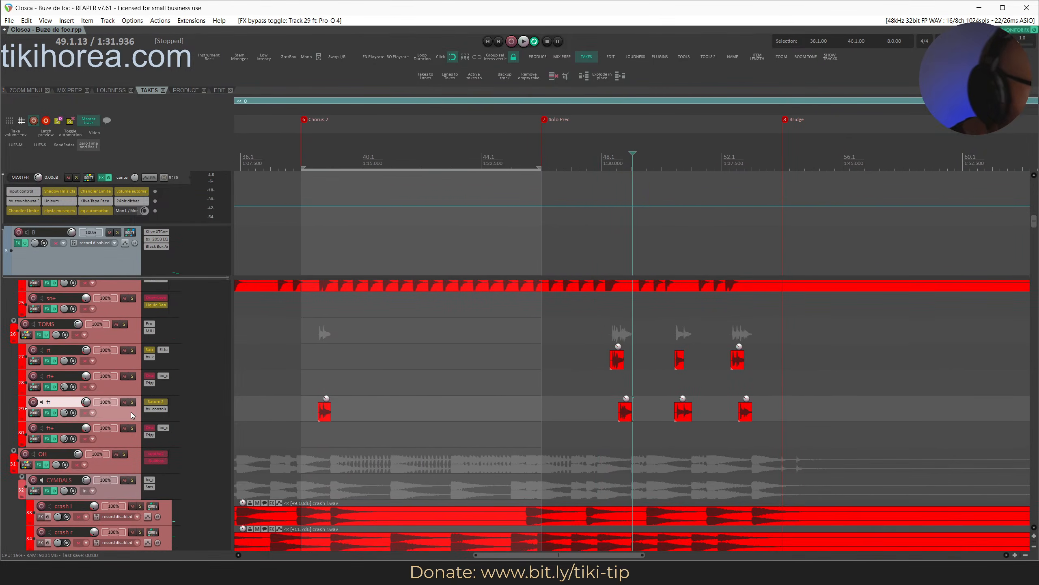
scroll(131, 412, up, 2)
scroll(131, 412, down, 3)
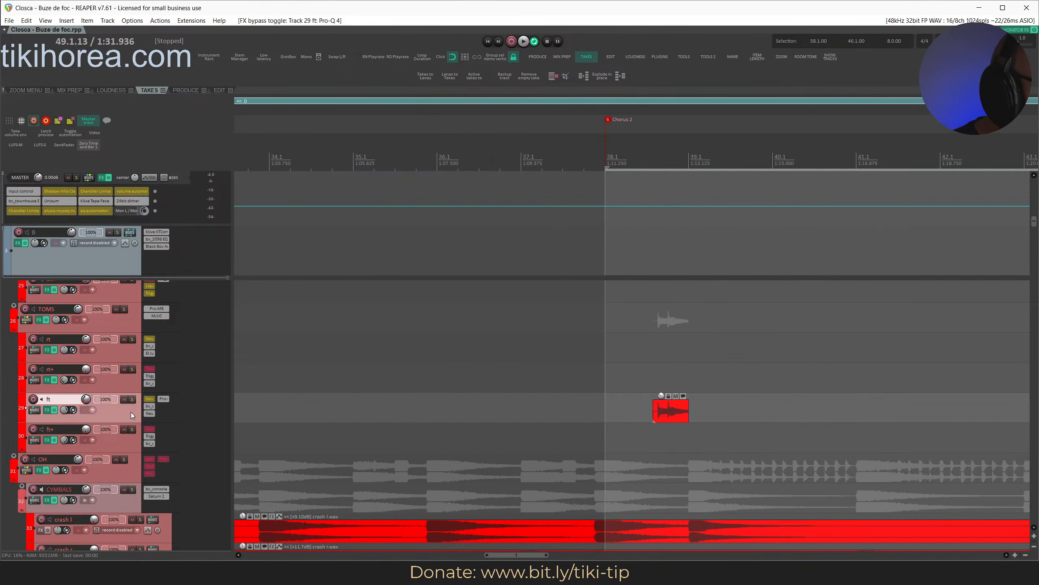
Copy the Transient Shaper and Pro-Q 4 from the ft track onto the rt track, ahead of El Juan Limiter.
scroll(131, 412, down, 4)
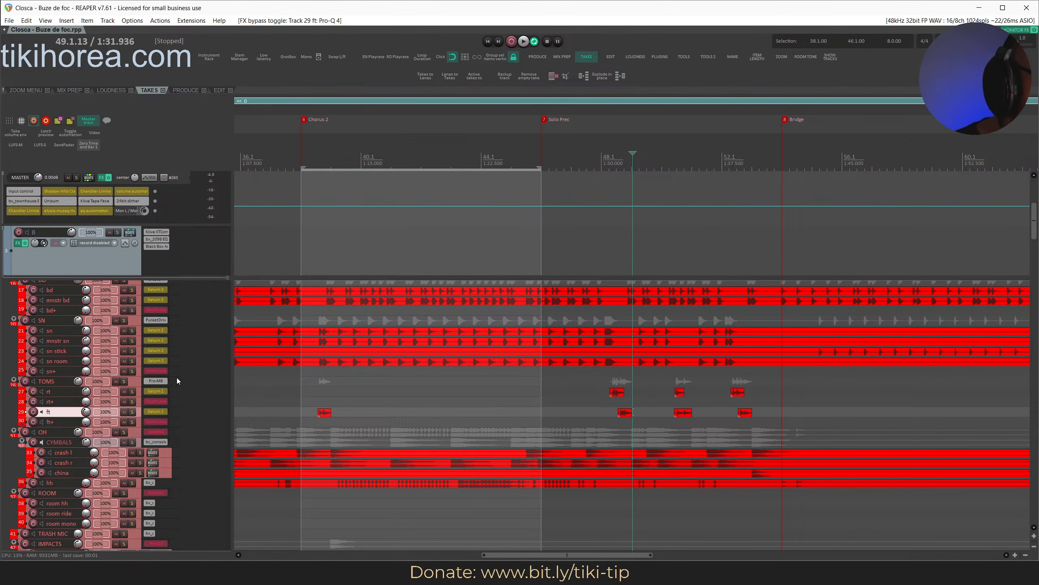
scroll(143, 402, up, 4)
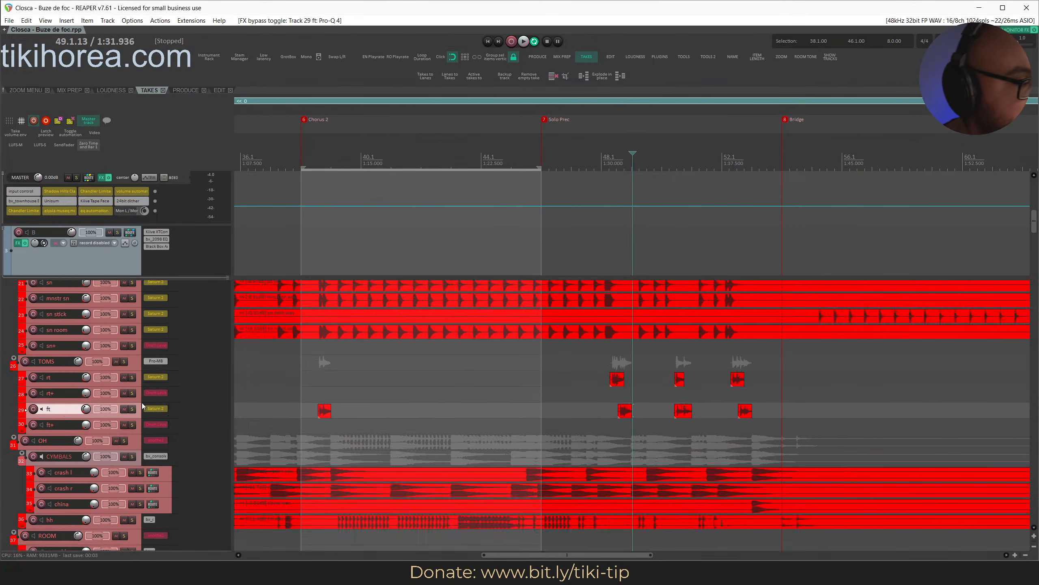
scroll(142, 403, up, 3)
scroll(148, 399, down, 3)
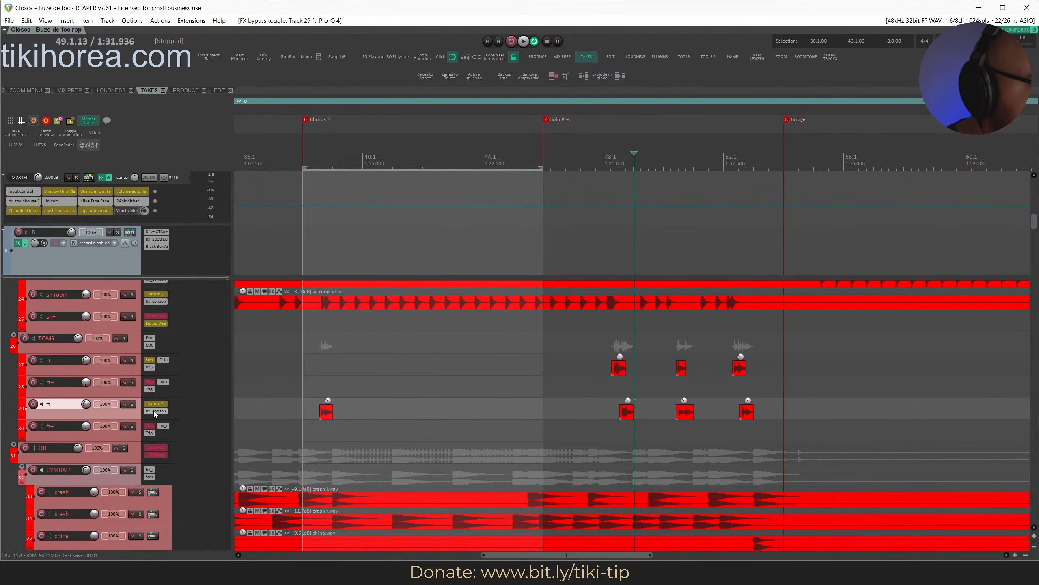
scroll(121, 412, up, 3)
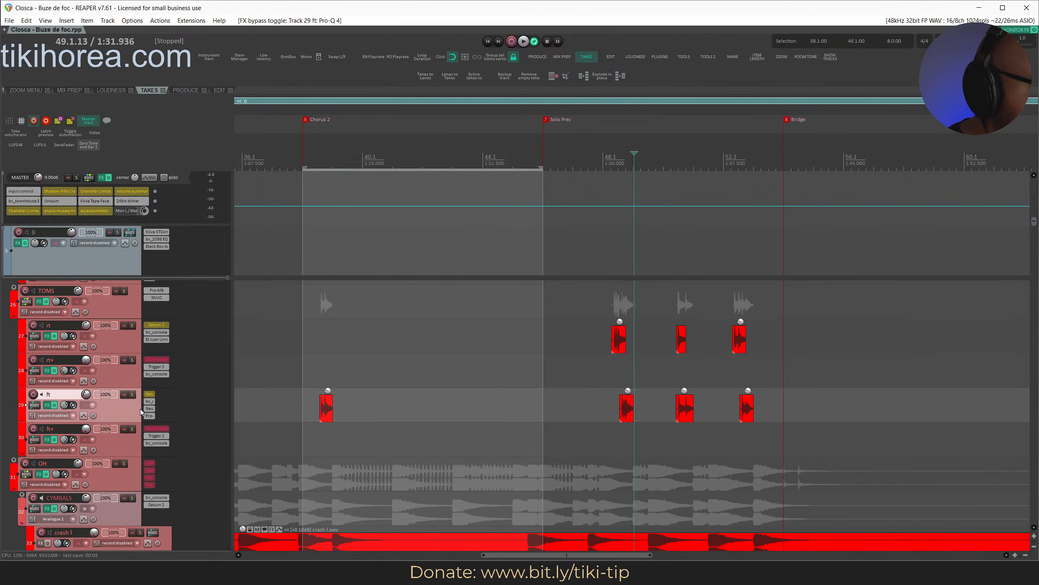
drag(149, 408, 159, 342)
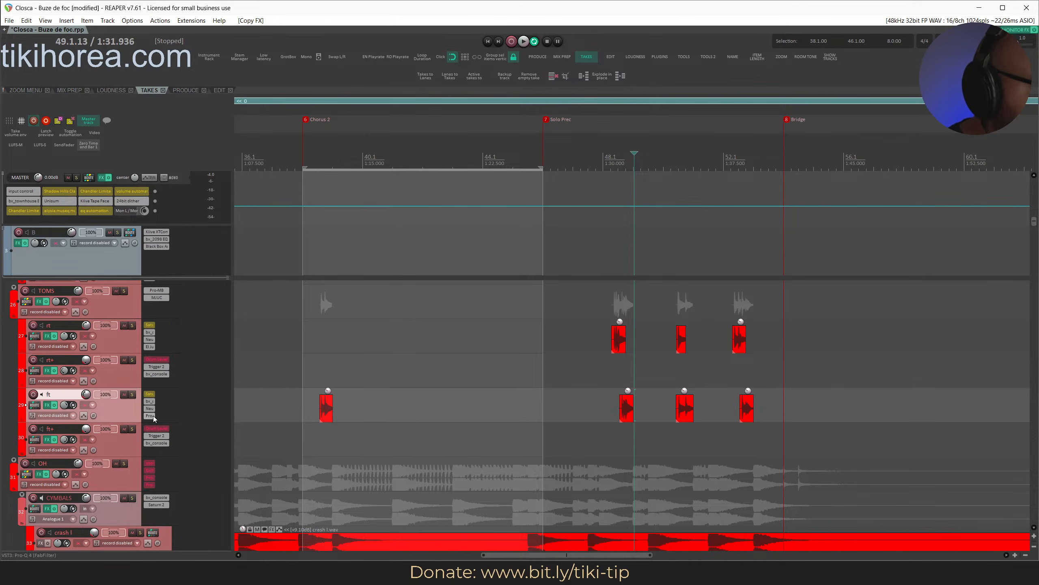
drag(153, 417, 160, 381)
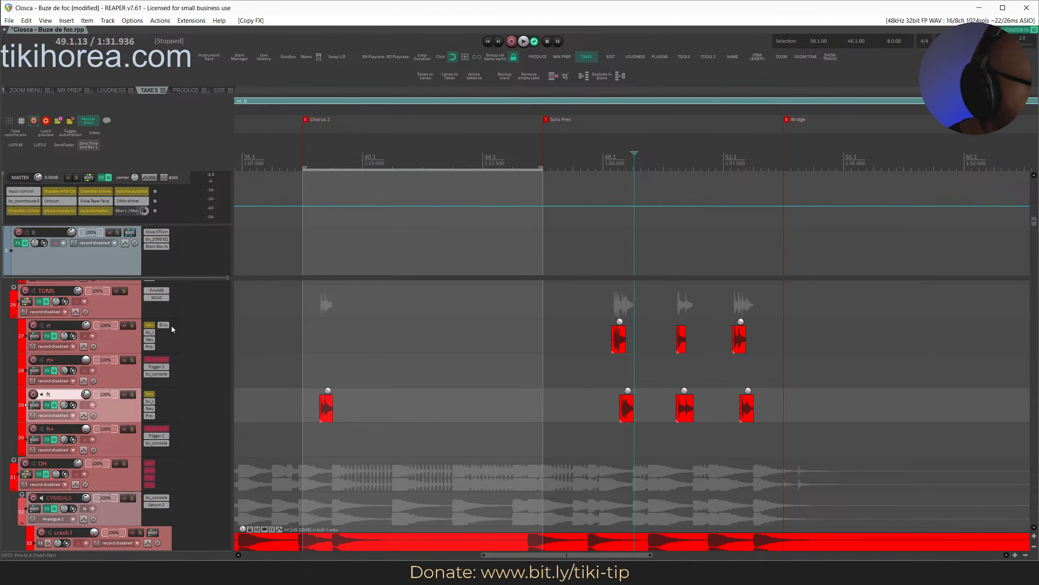
Play the tom hits after Solo Prec and the opening of Chorus 2, and save the project.
click(608, 184)
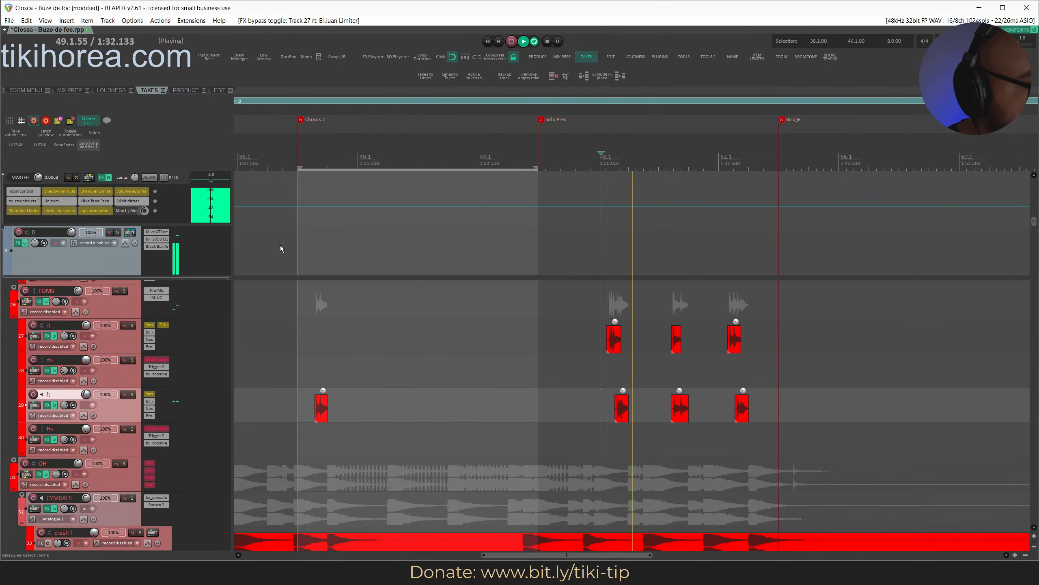
click(296, 240)
scroll(310, 238, down, 4)
scroll(307, 242, down, 1)
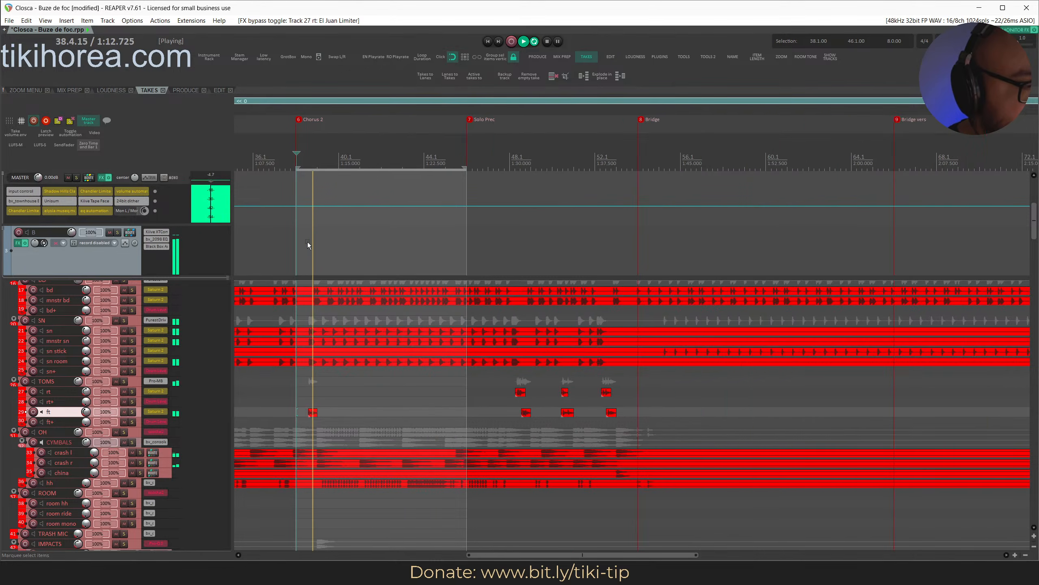
scroll(307, 242, down, 2)
key(space)
key(ctrl+s)
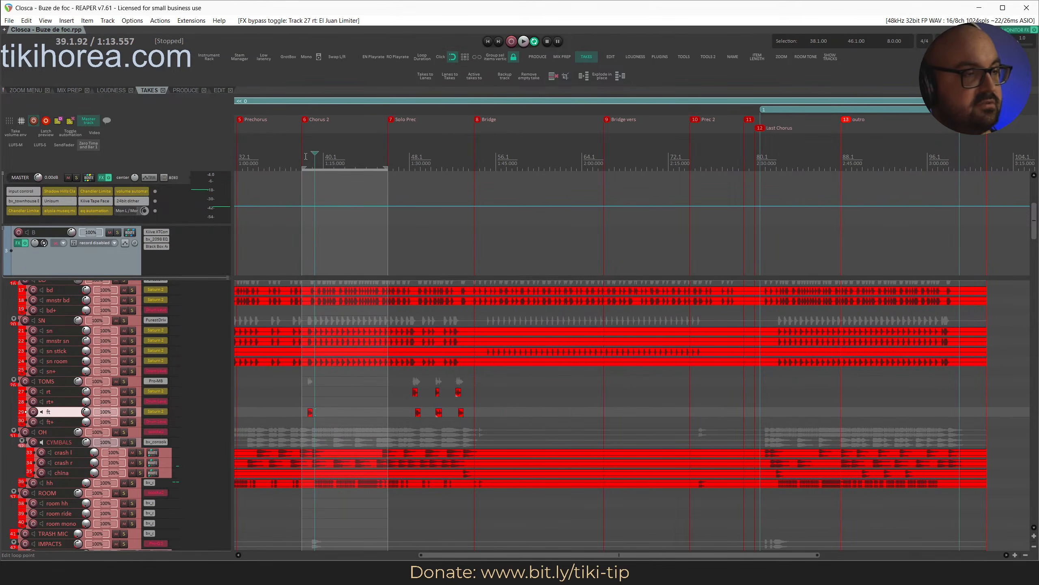
Play Chorus 2 in a loop to check the toms within the full mix.
key(space)
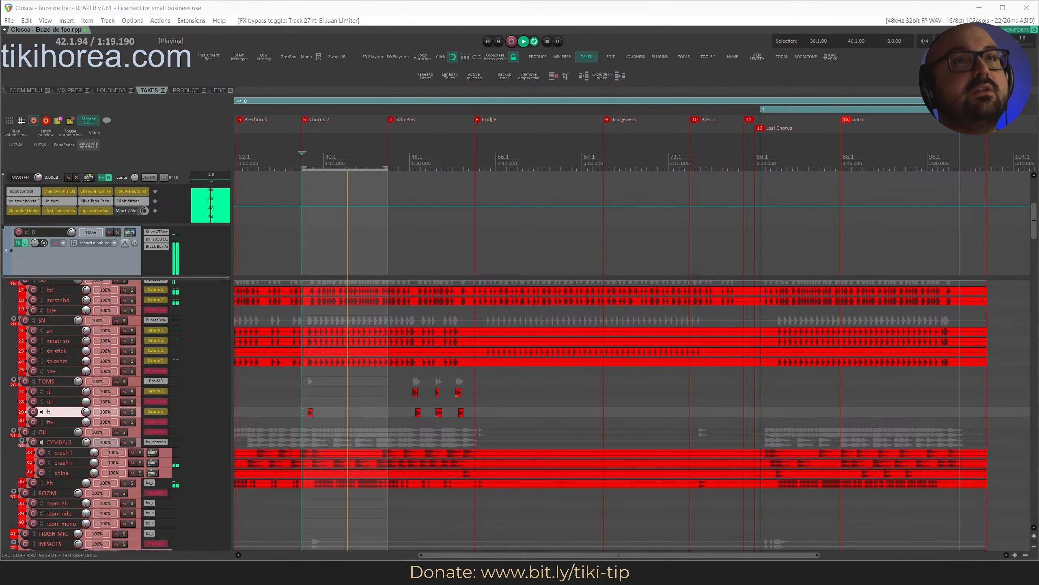
click(337, 180)
scroll(293, 460, down, 2)
scroll(293, 460, up, 1)
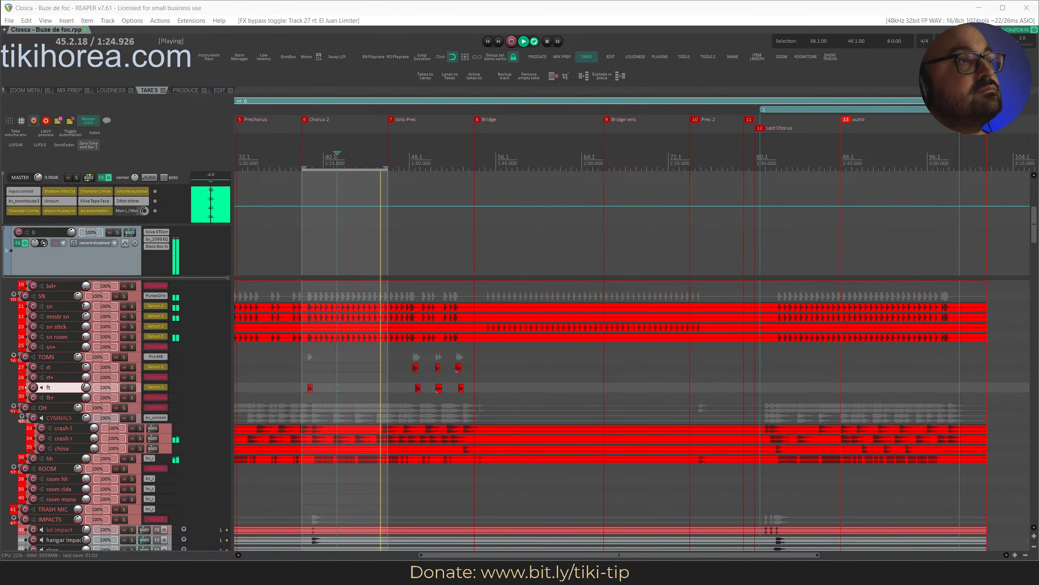
scroll(157, 255, up, 1)
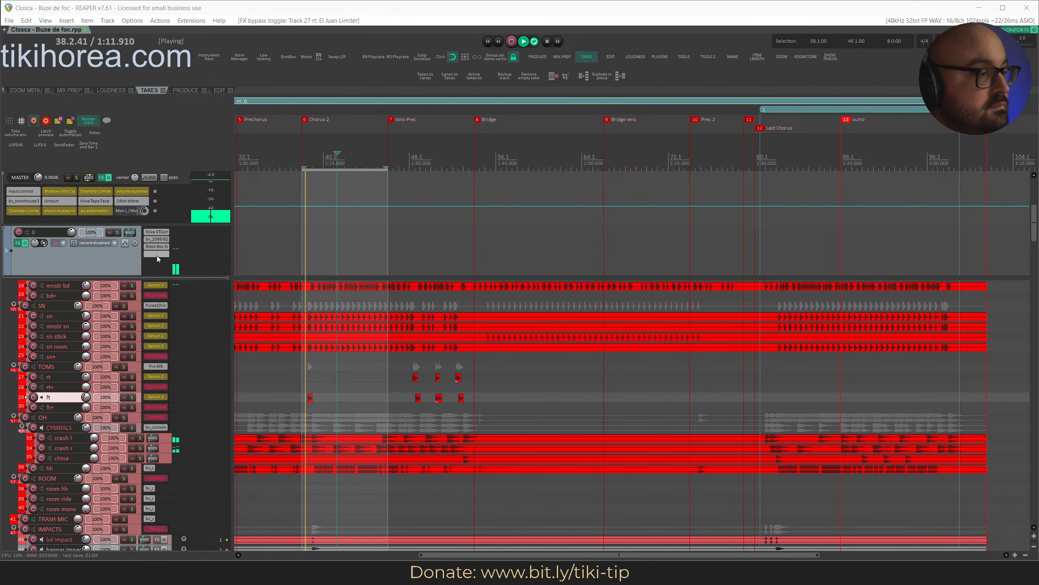
Open Kiive XTComp on the B track, listen to its delta signal and compare with the E track muted and unmuted.
click(163, 232)
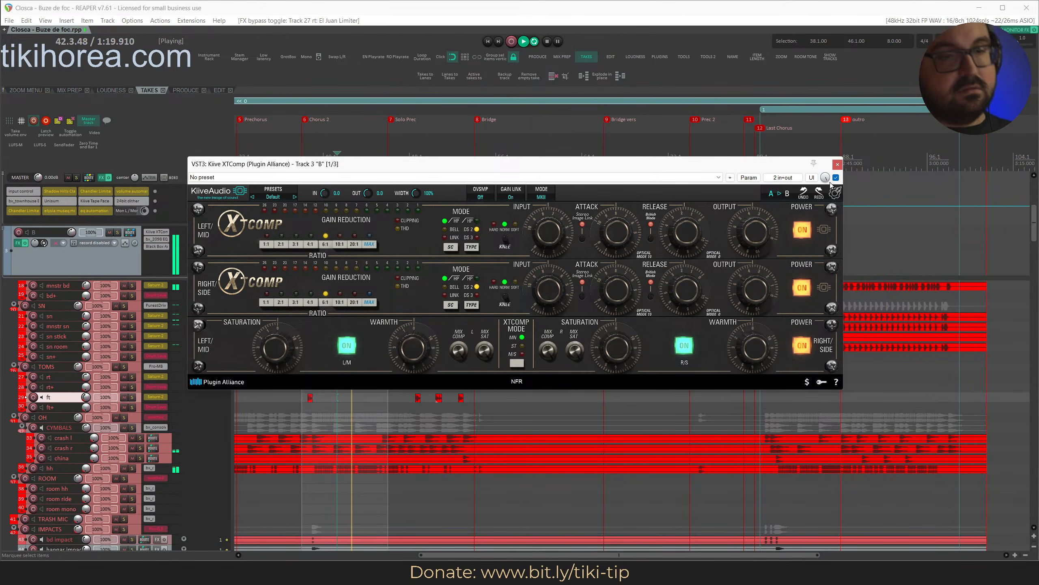
right_click(826, 180)
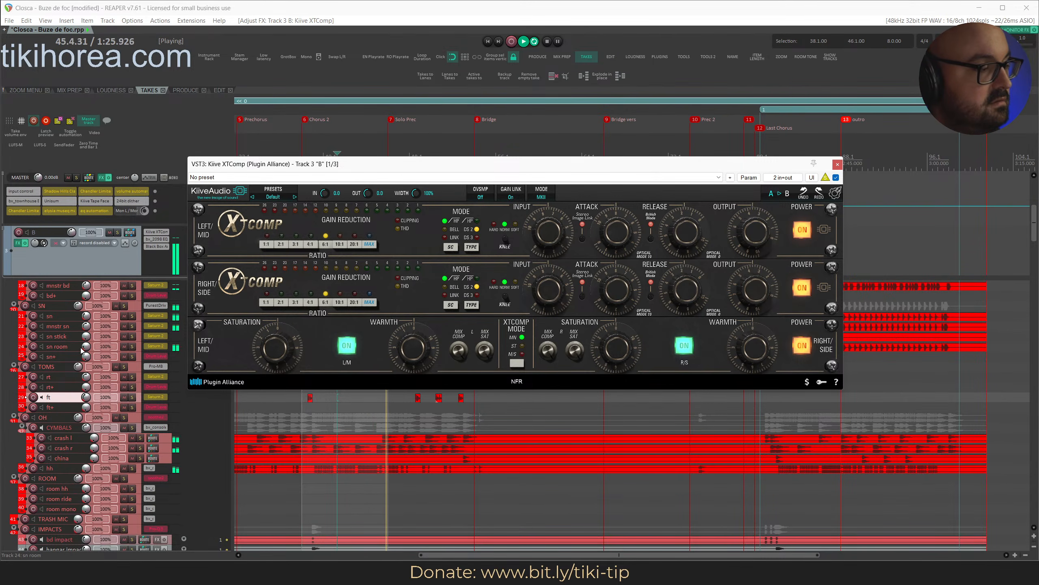
scroll(82, 350, up, 2)
scroll(82, 350, up, 7)
click(112, 326)
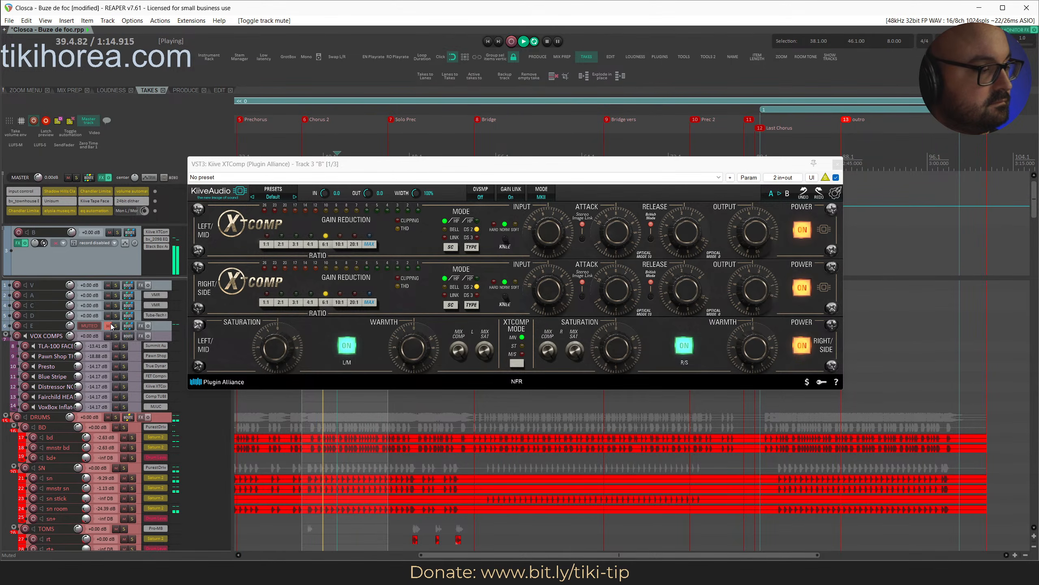
click(108, 326)
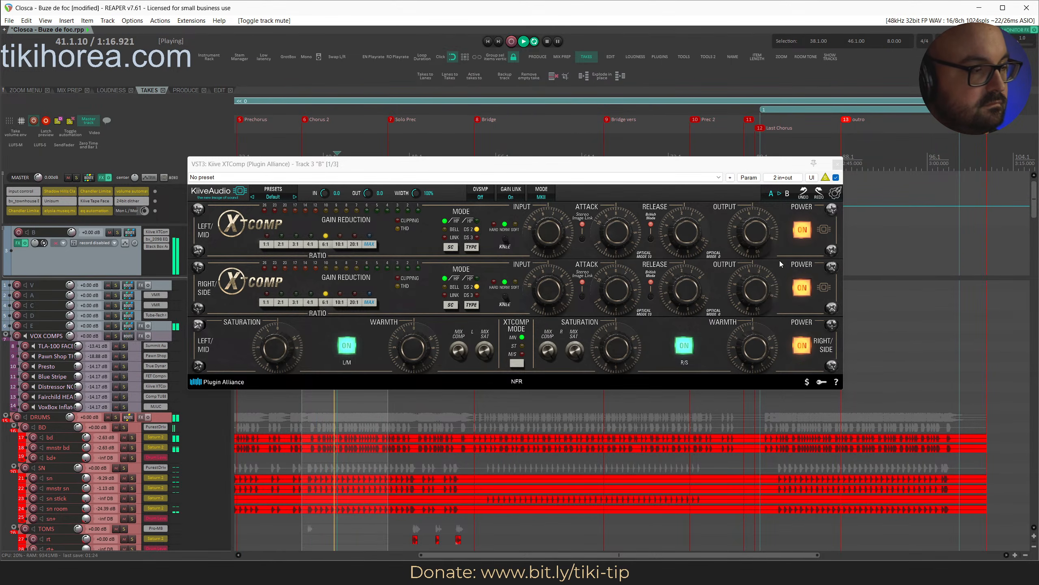
Turn off delta monitoring in Kiive XTComp, close its window, stop playback and save the project.
click(827, 176)
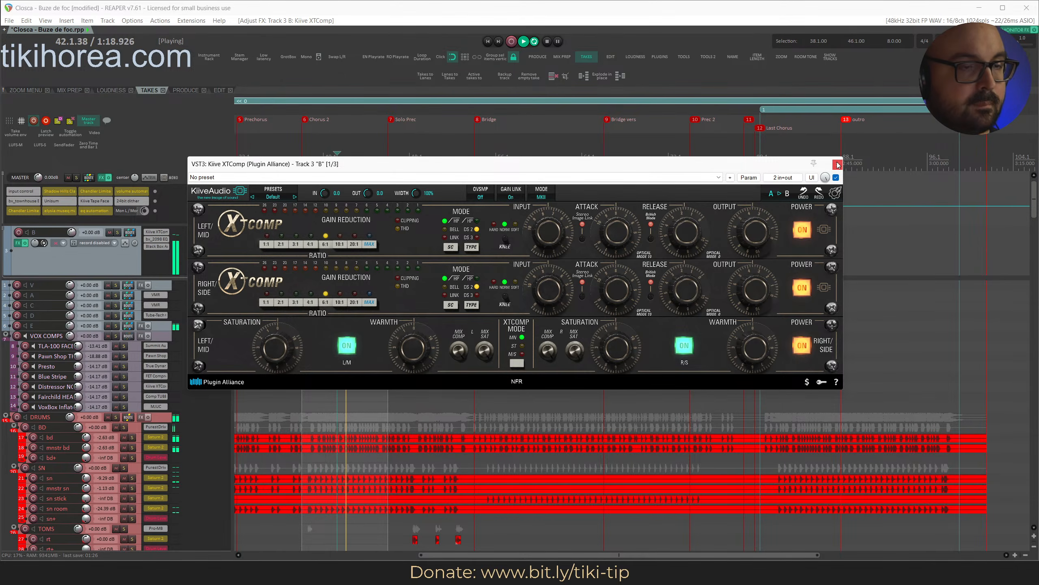
click(838, 165)
scroll(306, 348, down, 5)
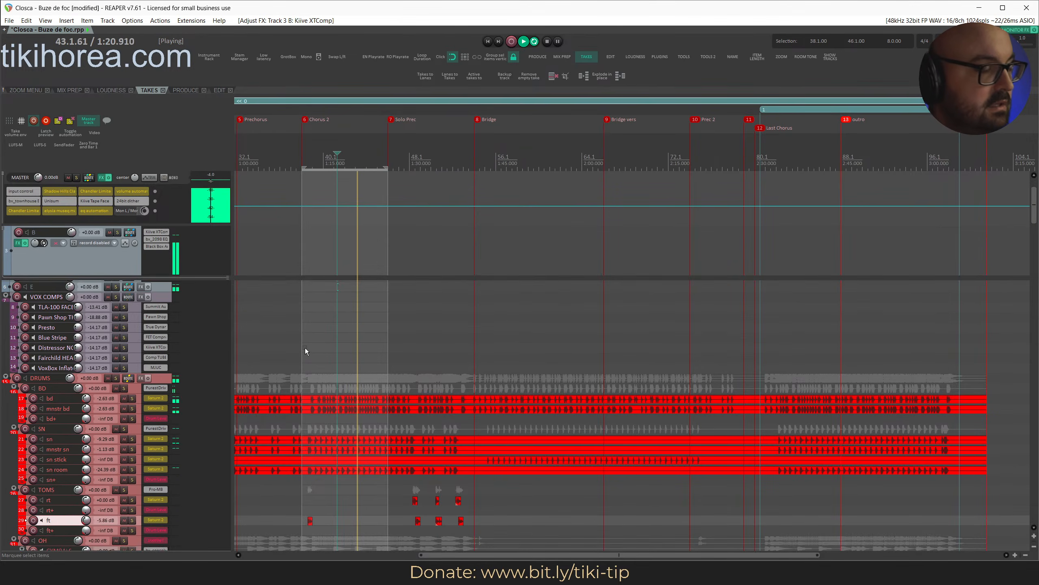
key(space)
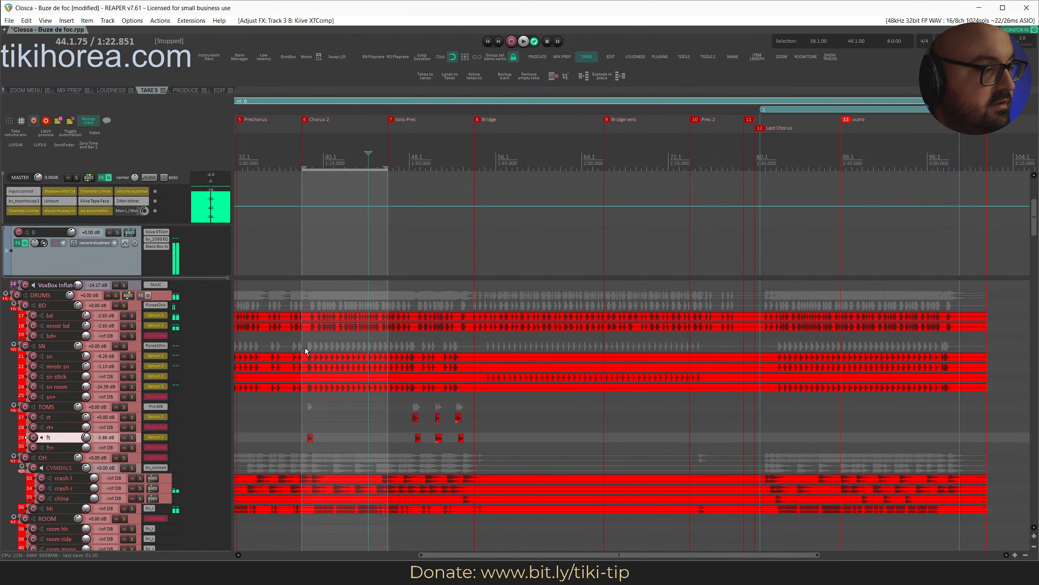
key(ctrl+s)
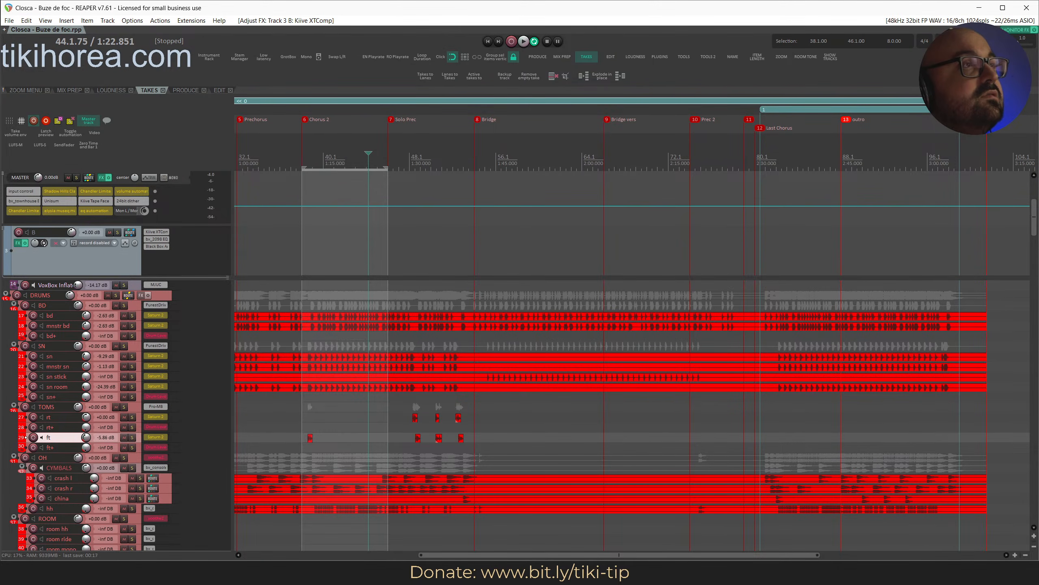
Solo the B track exclusively and play the opening of Chorus 2.
key(s)
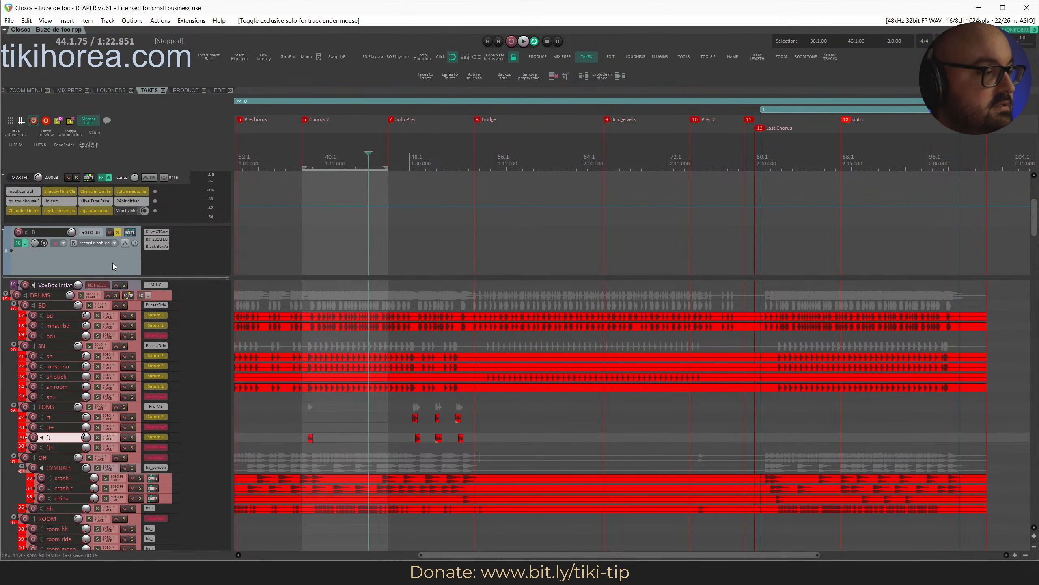
key(space)
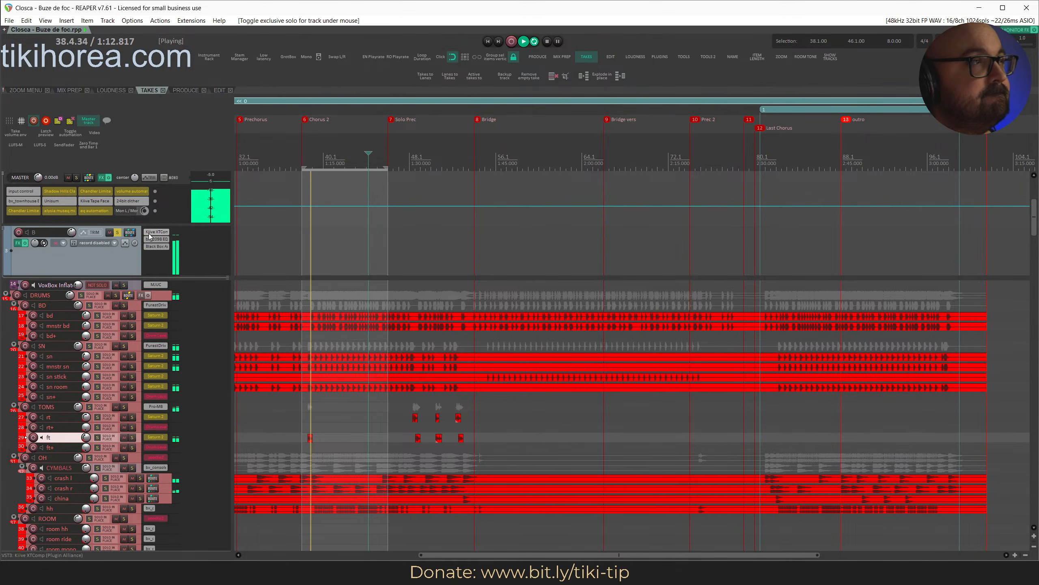
scroll(76, 289, up, 2)
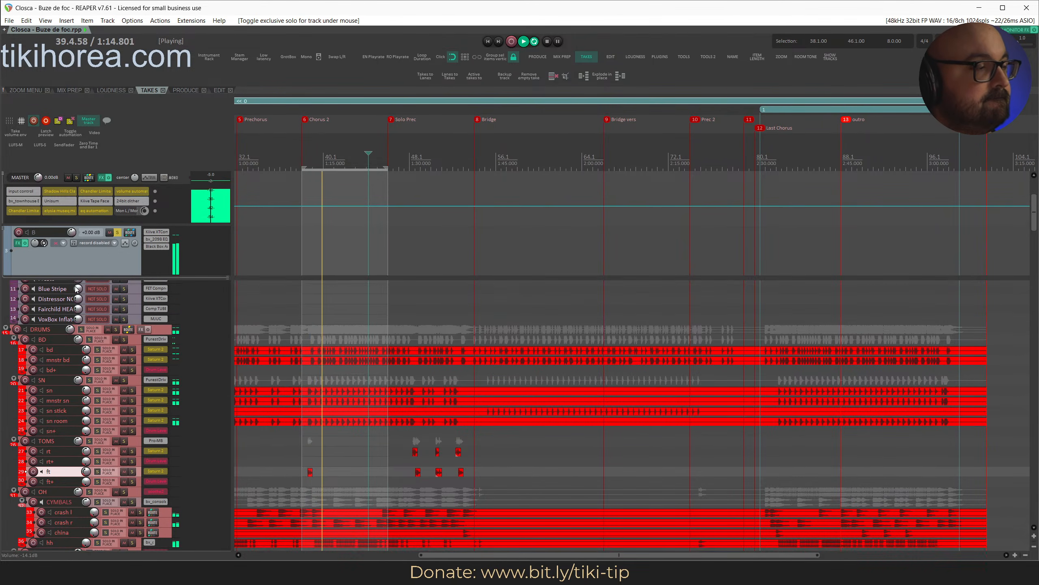
key(space)
Switch the exclusive solo to the E track and play a short part of Chorus 2.
scroll(79, 283, up, 2)
click(116, 326)
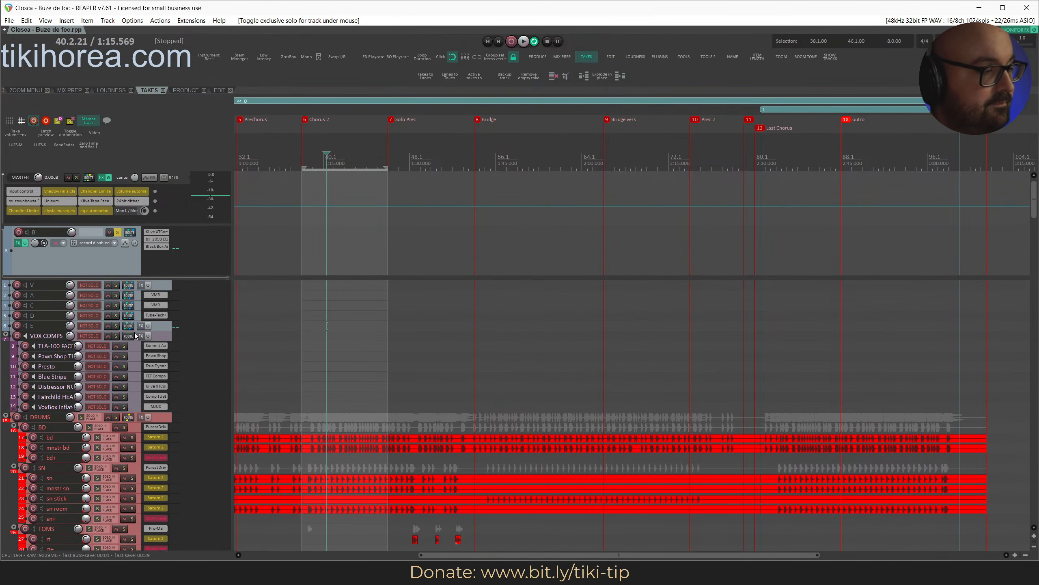
key(space)
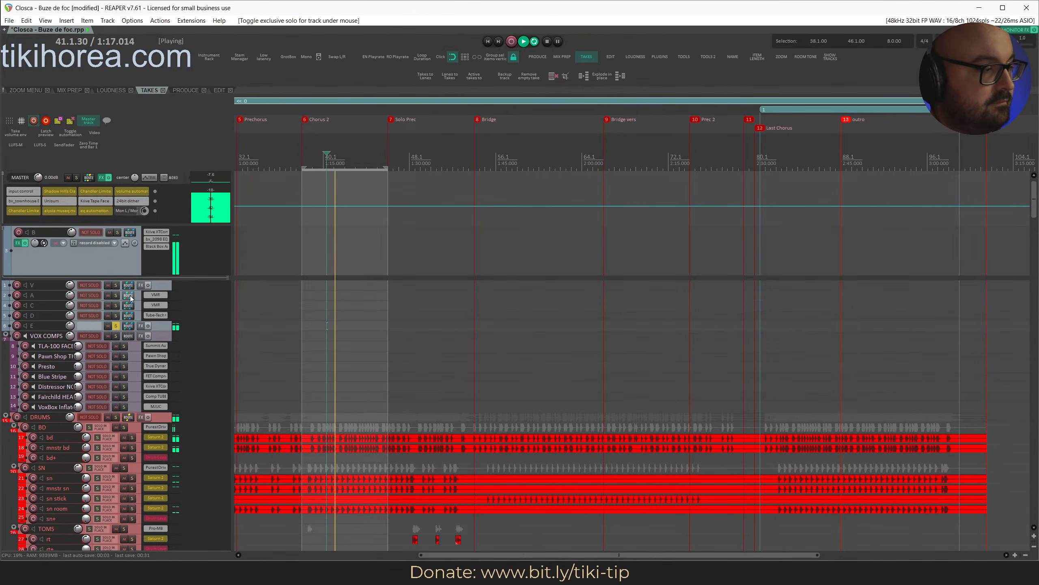
key(space)
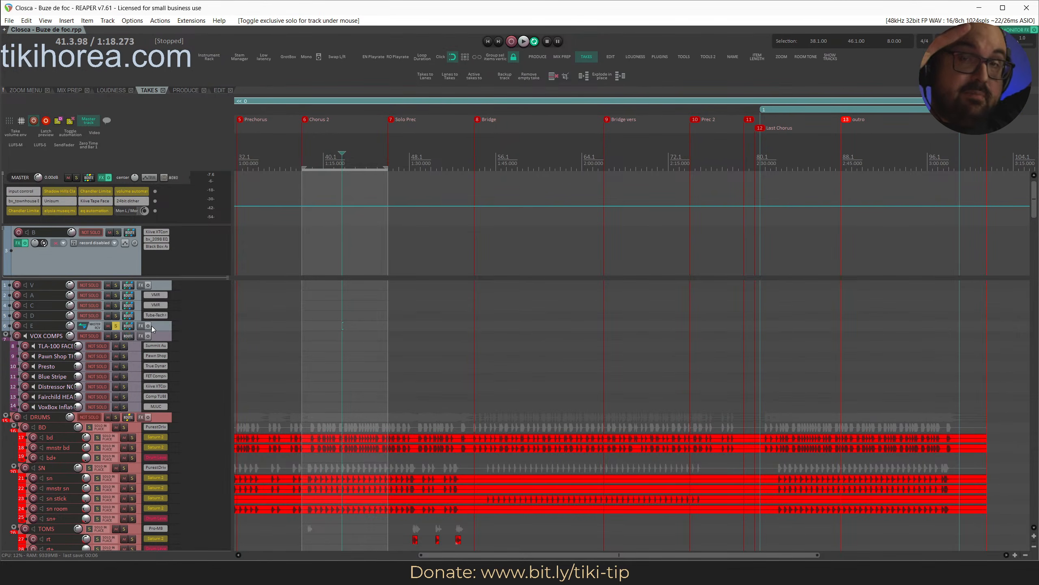
key(alt+Tab)
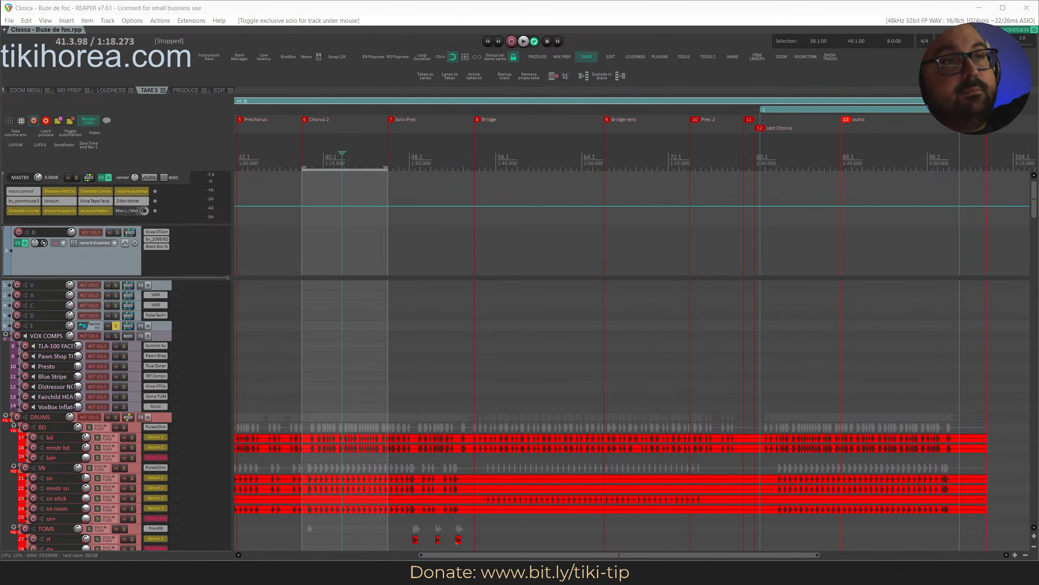
click(55, 267)
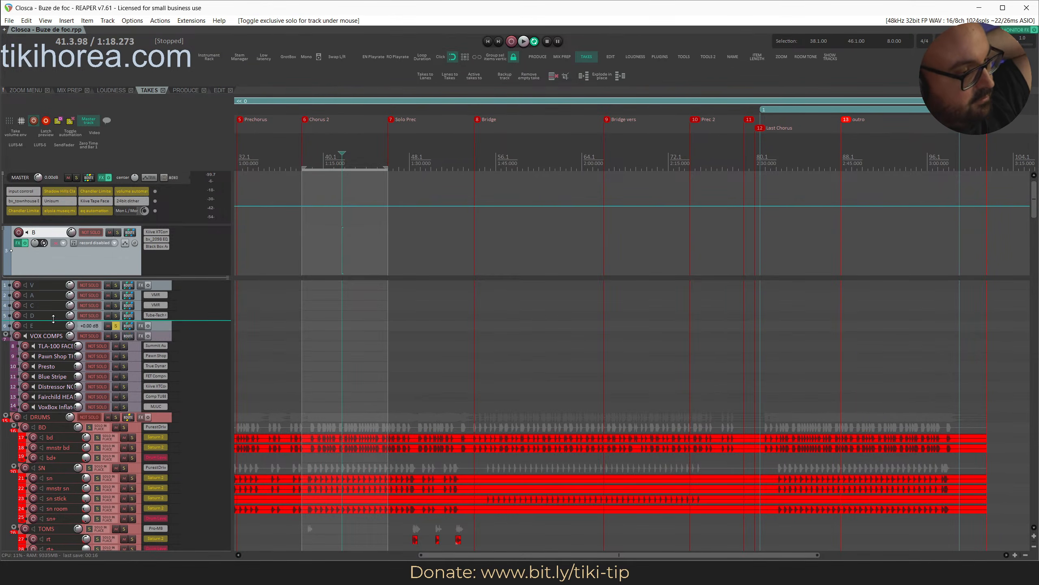
click(45, 287)
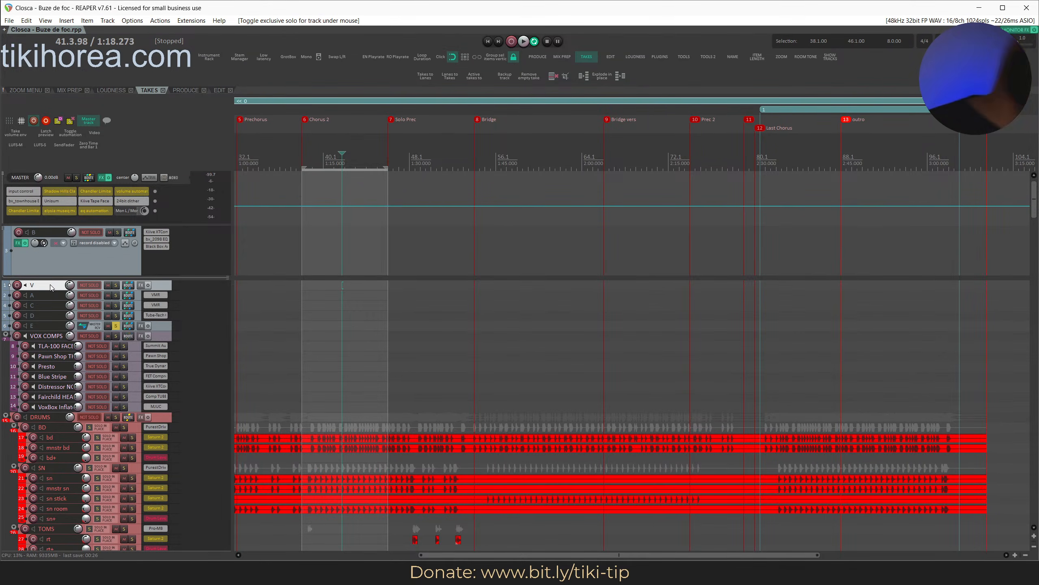
shift+click(91, 210)
click(128, 267)
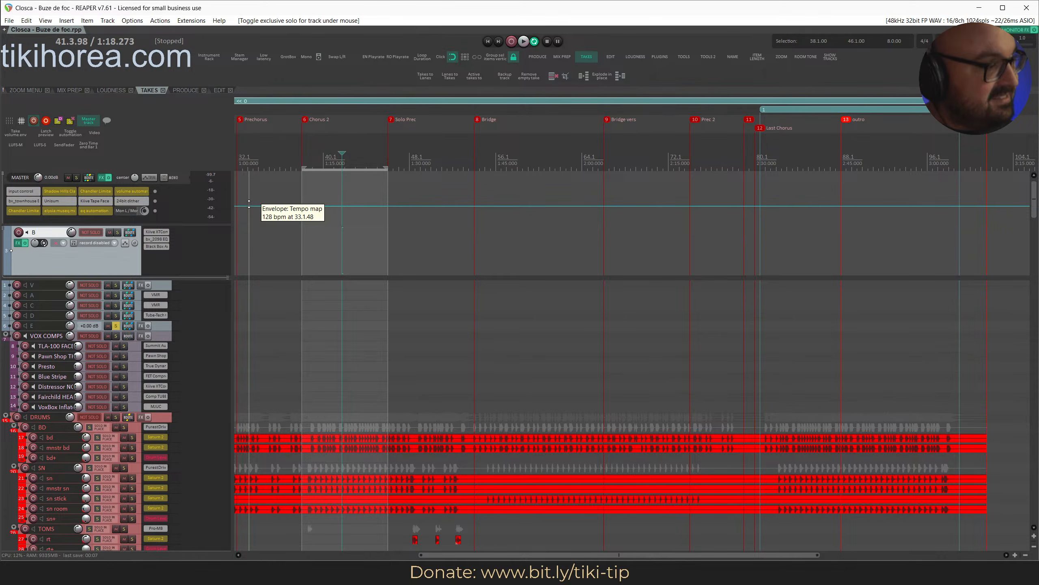
Return to the start of Chorus 2 and play it with the E track soloed.
double_click(362, 155)
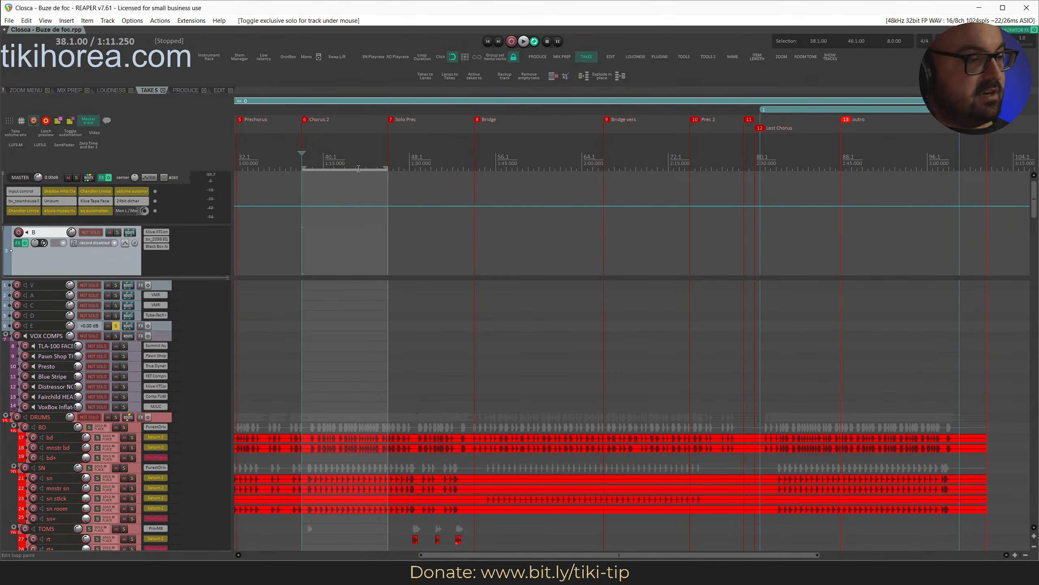
key(space)
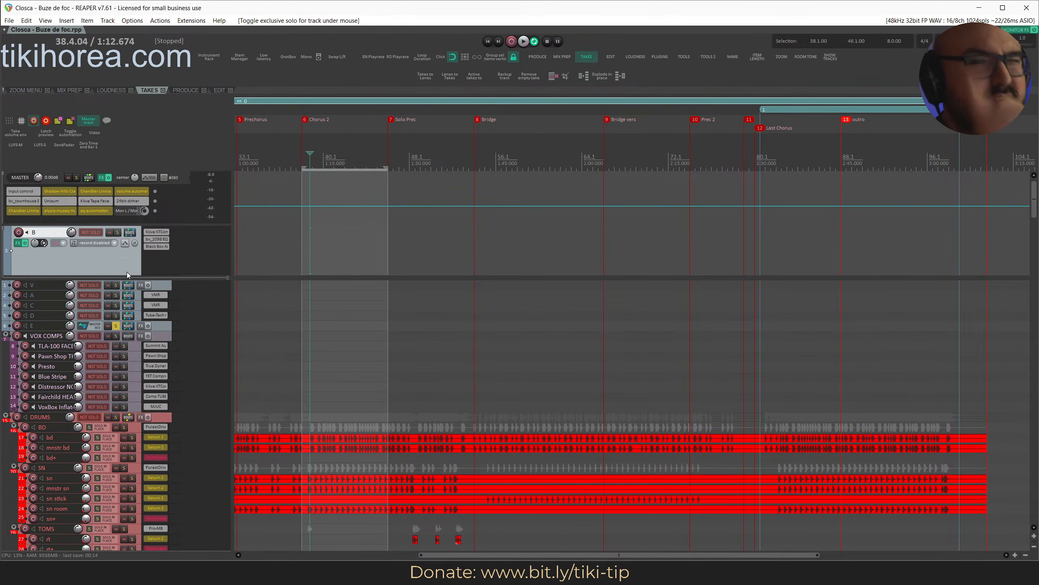
key(space)
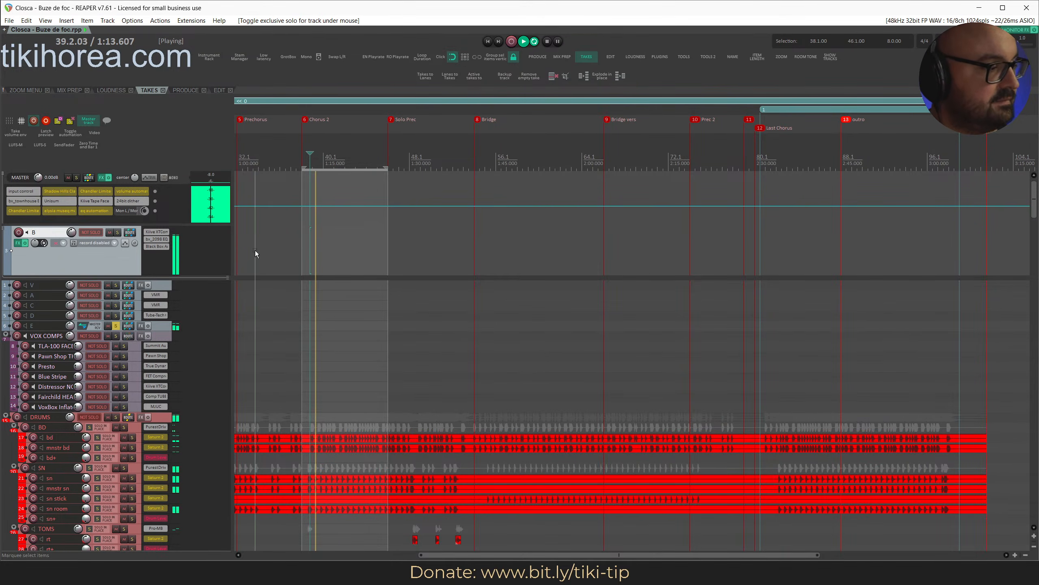
Solo the B track exclusively for comparison during playback and clear all track solos.
key(s)
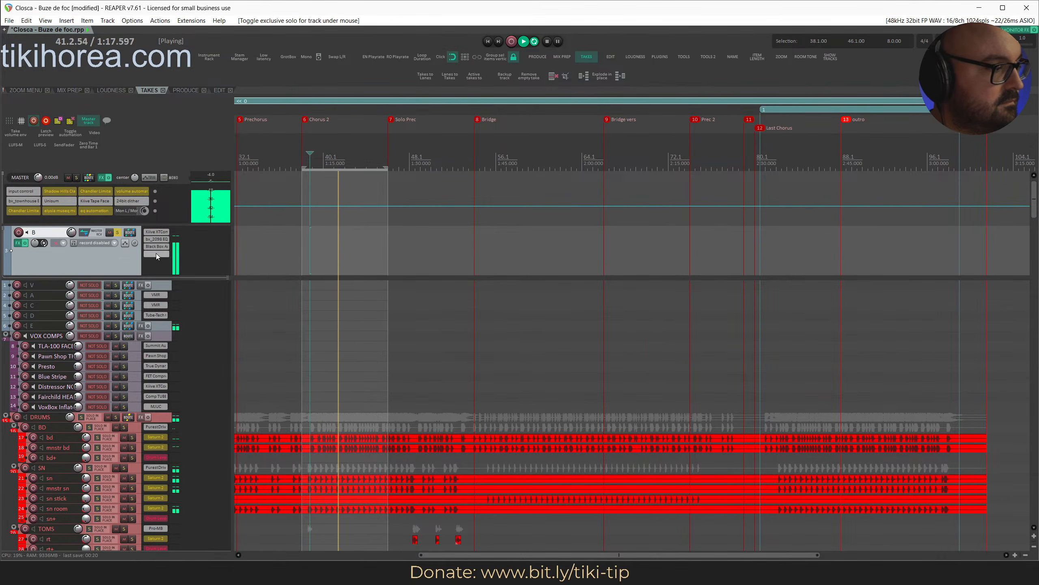
scroll(116, 432, down, 1)
key(alt+s)
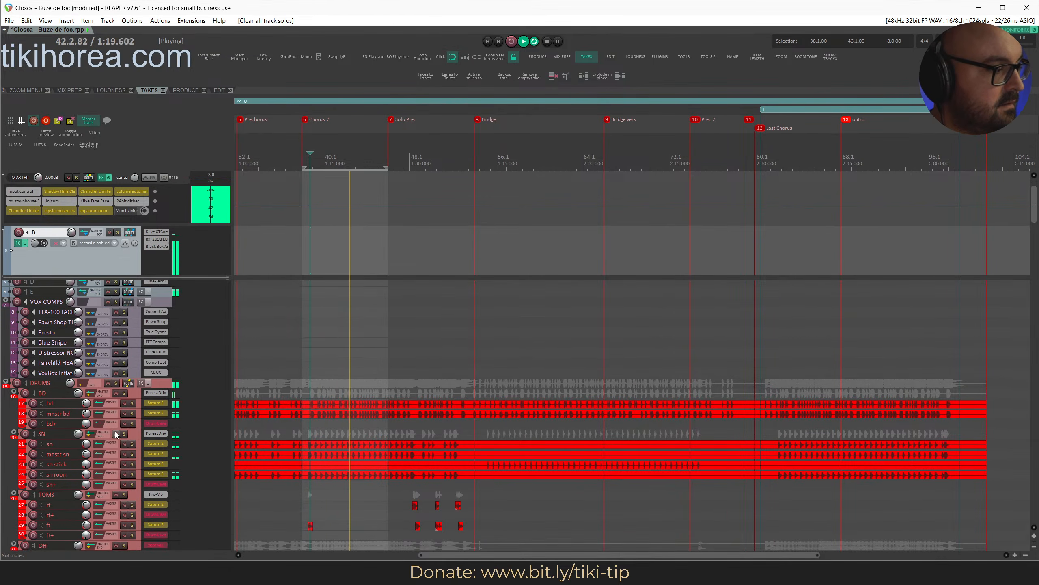
Solo the bass neck and bass body tracks exclusively in turn to compare them during playback.
scroll(116, 434, down, 1)
scroll(115, 431, down, 7)
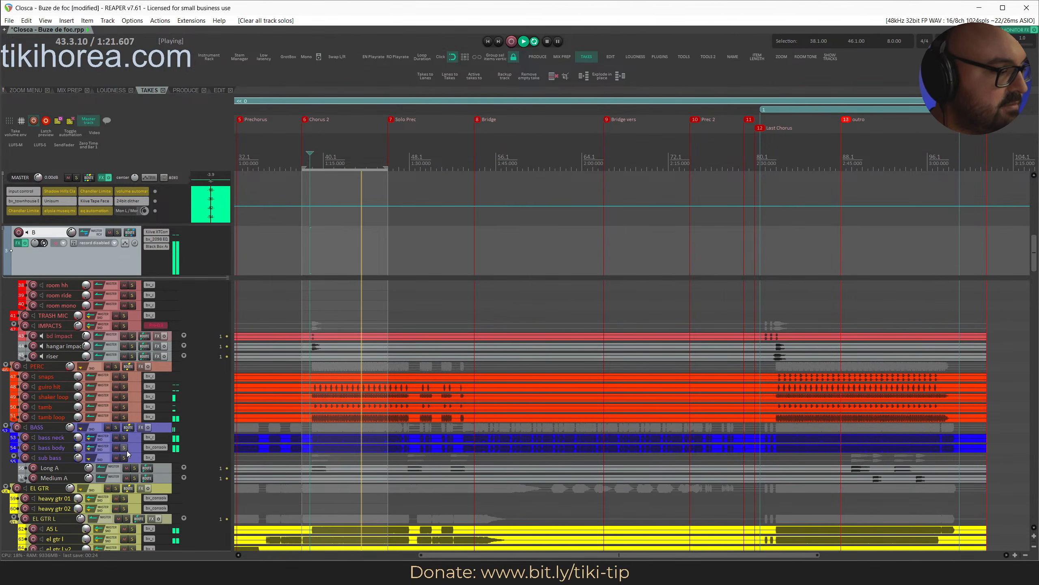
click(136, 447)
key(s)
key(s)
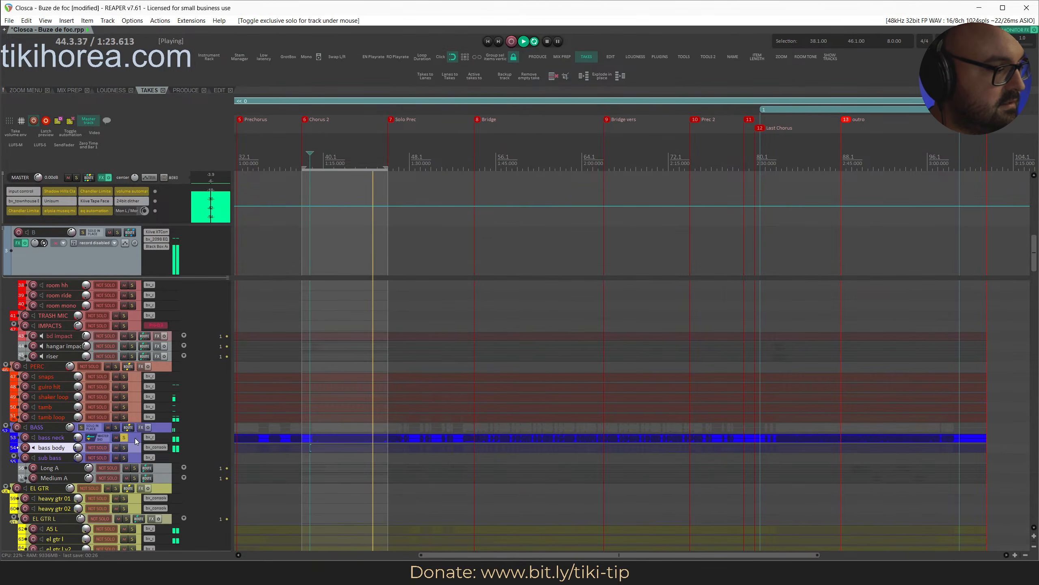
key(s)
Set the bass body track's volume to -20 dB, clear all track solos and save the project.
scroll(70, 486, up, 2)
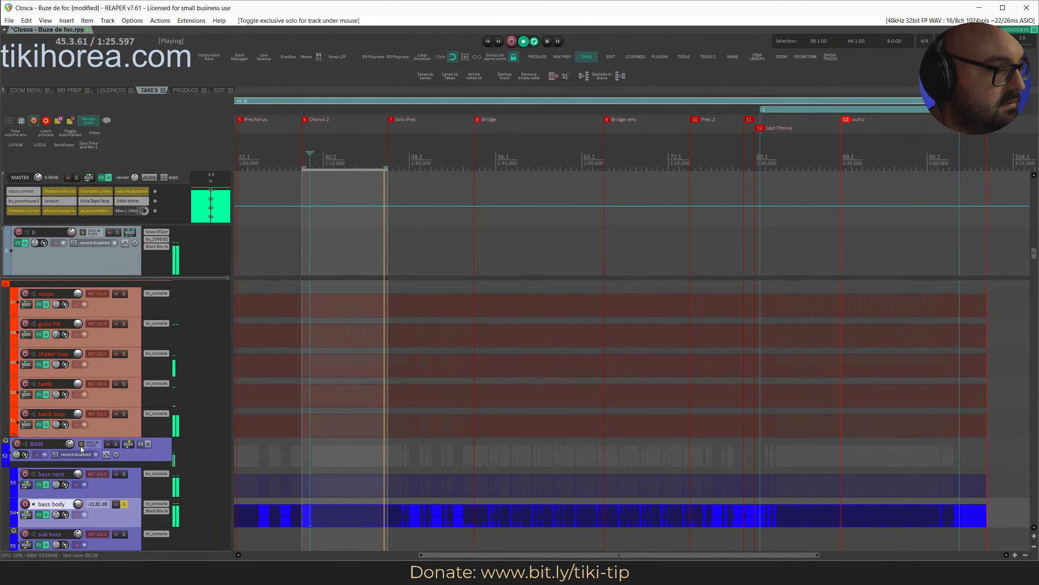
scroll(70, 485, down, 1)
text(i)
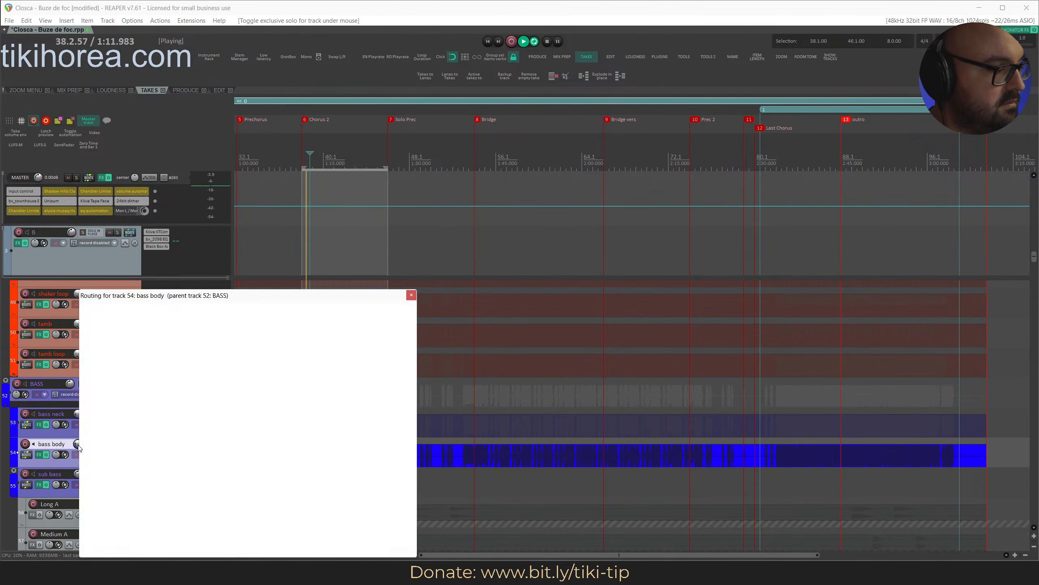
text(-20)
key(Return)
key(s)
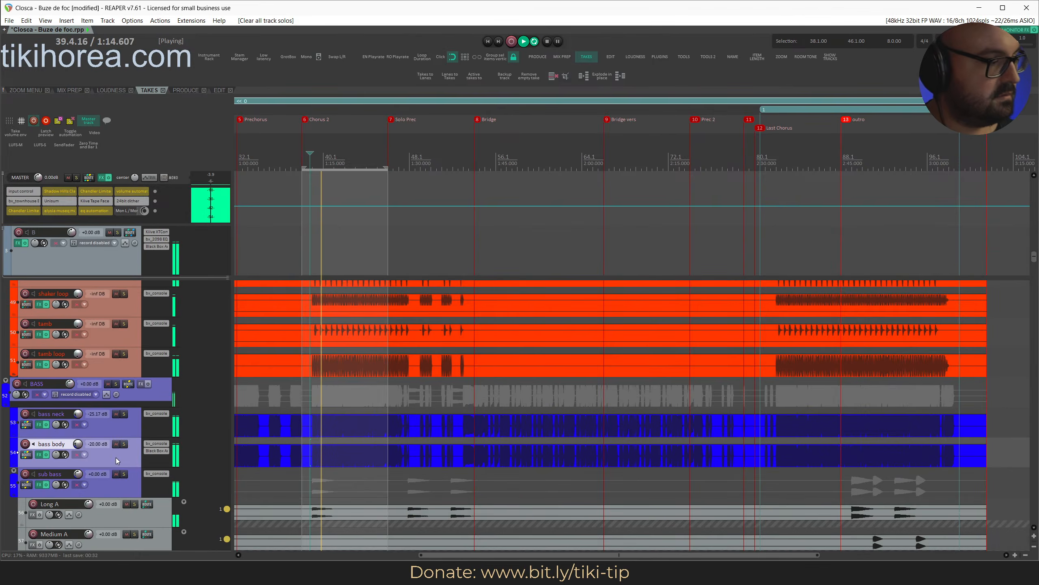
key(ctrl+s)
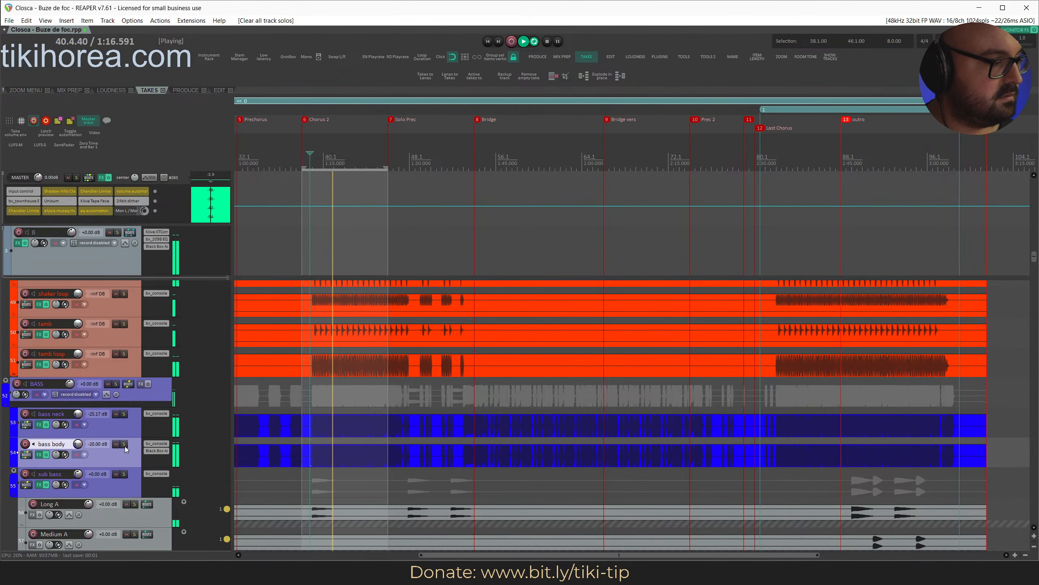
Lower the bass body track's volume to -20.5 dB and further to -21 dB, and save the project.
right_click(78, 444)
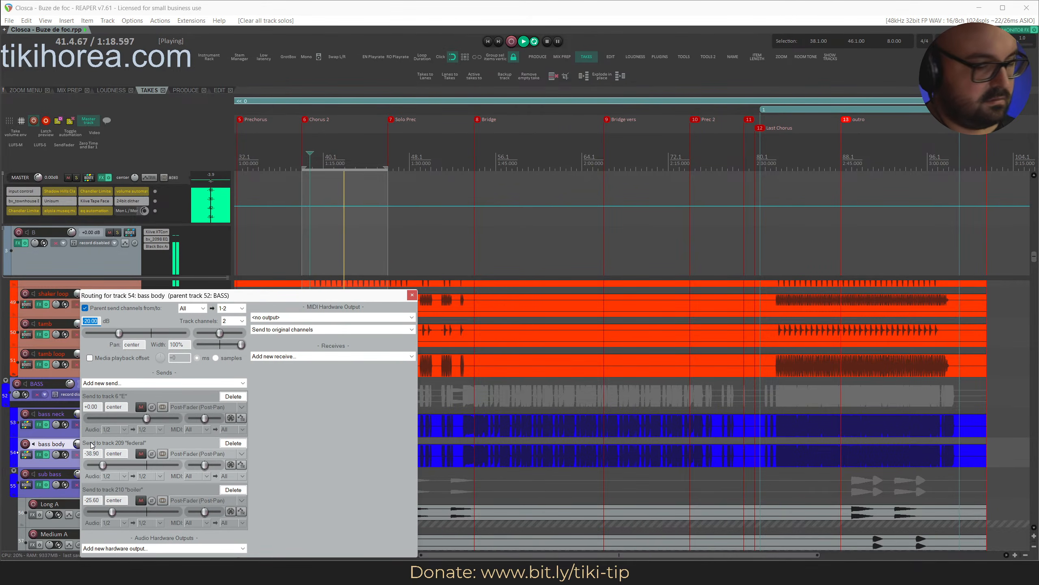
text(-)
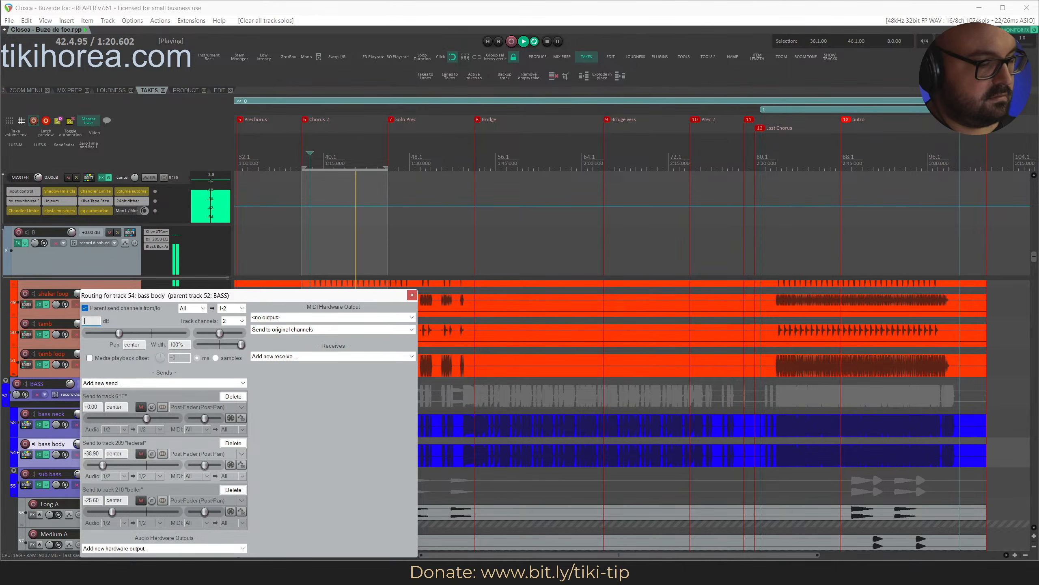
key(Return)
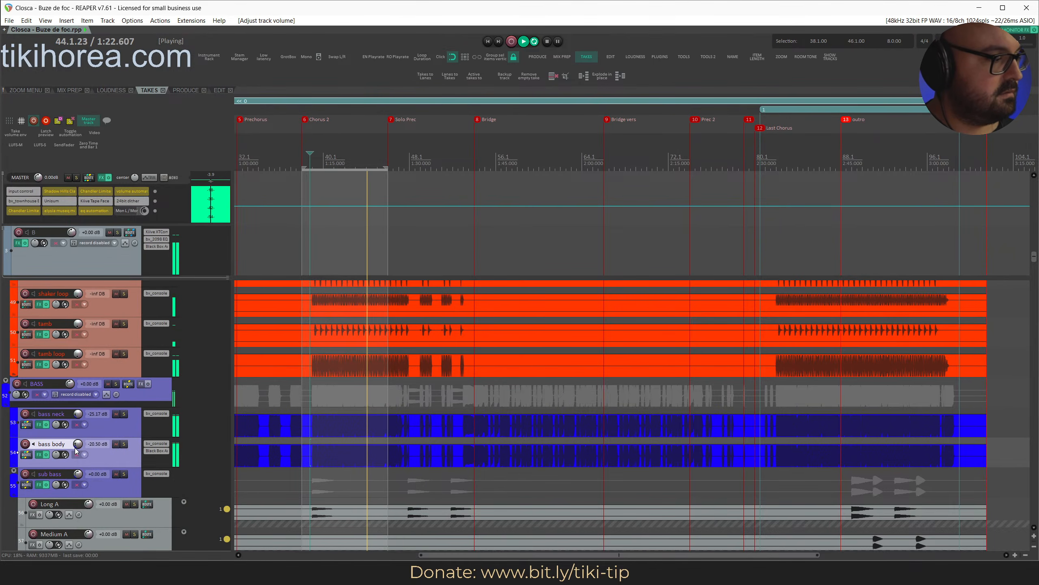
right_click(79, 444)
text(-21)
key(Return)
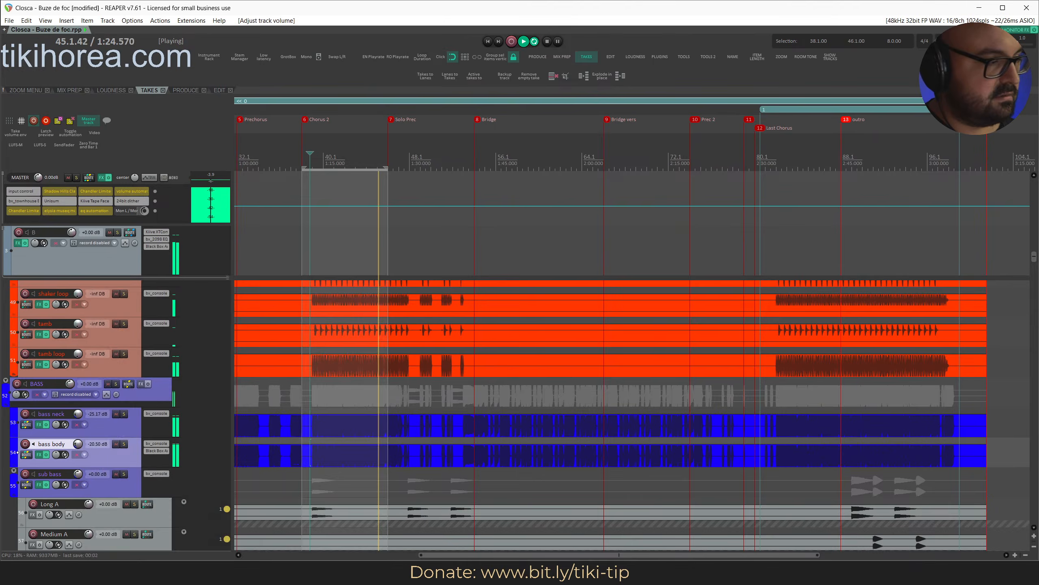
key(ctrl+s)
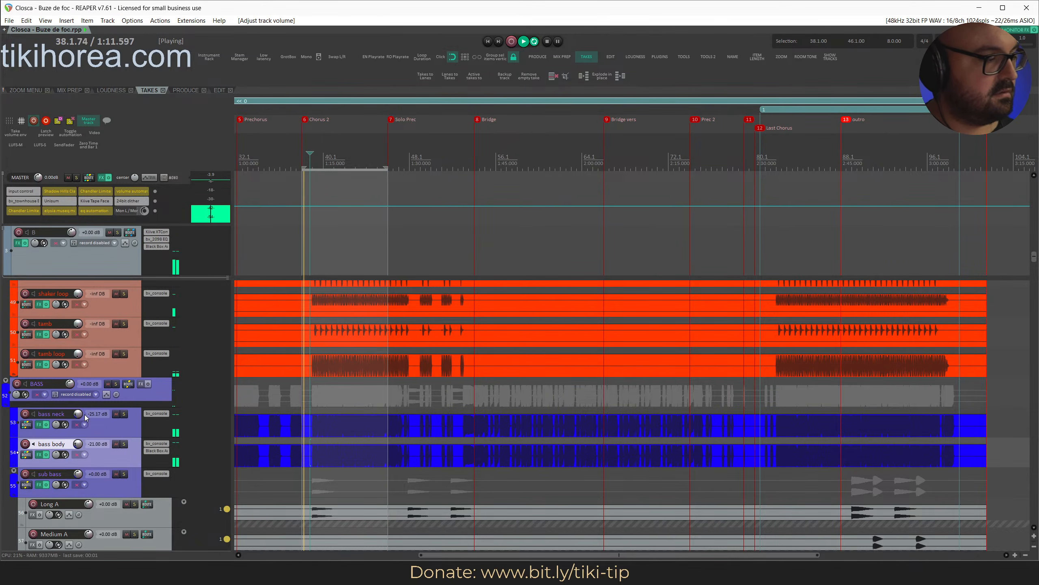
Play Chorus 2 comparing the sn and mnstr sn tracks soloed together and individually, and clear all solos.
key(space)
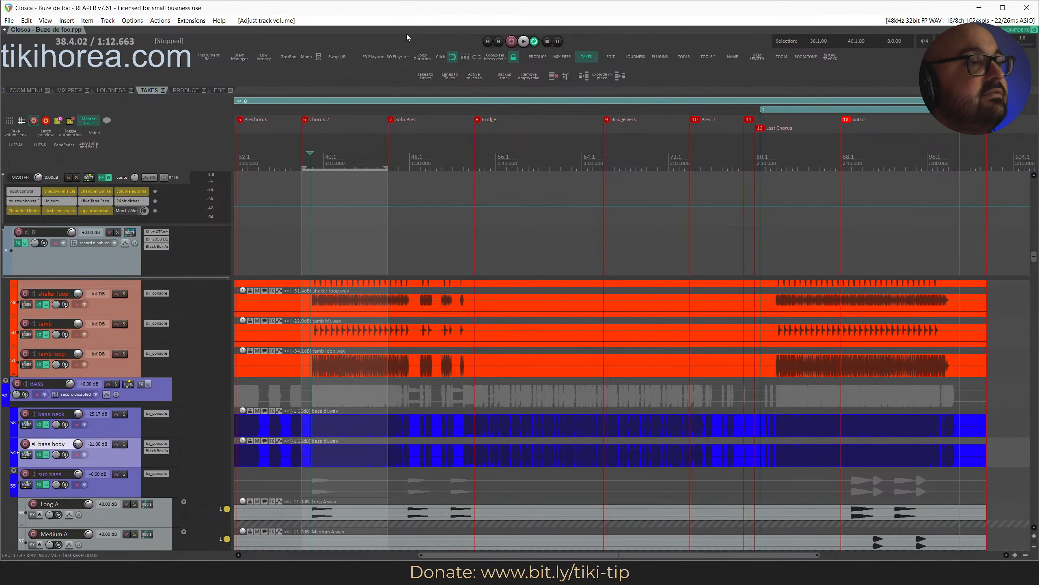
key(space)
scroll(65, 382, up, 15)
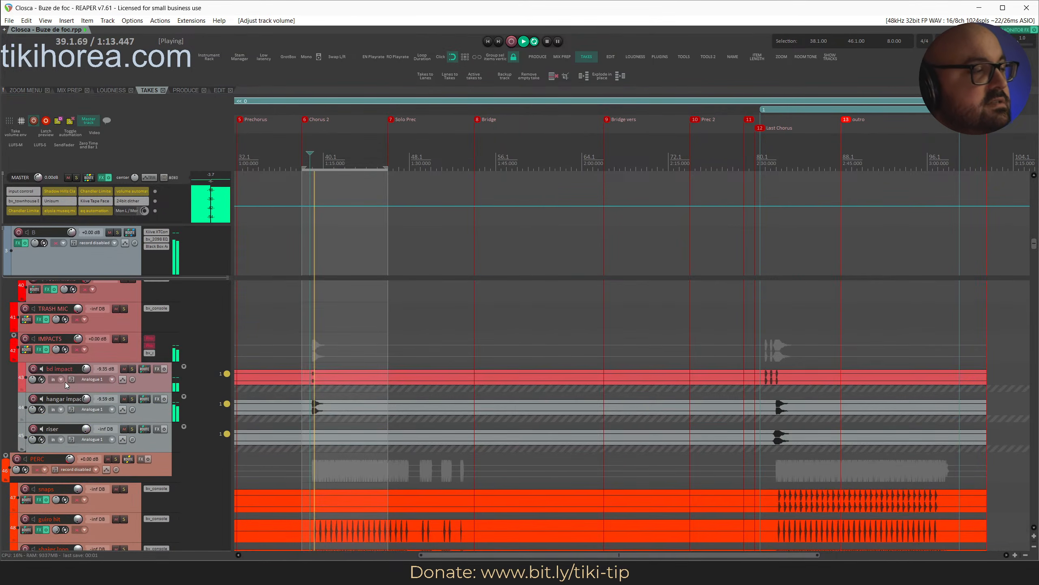
scroll(65, 384, up, 2)
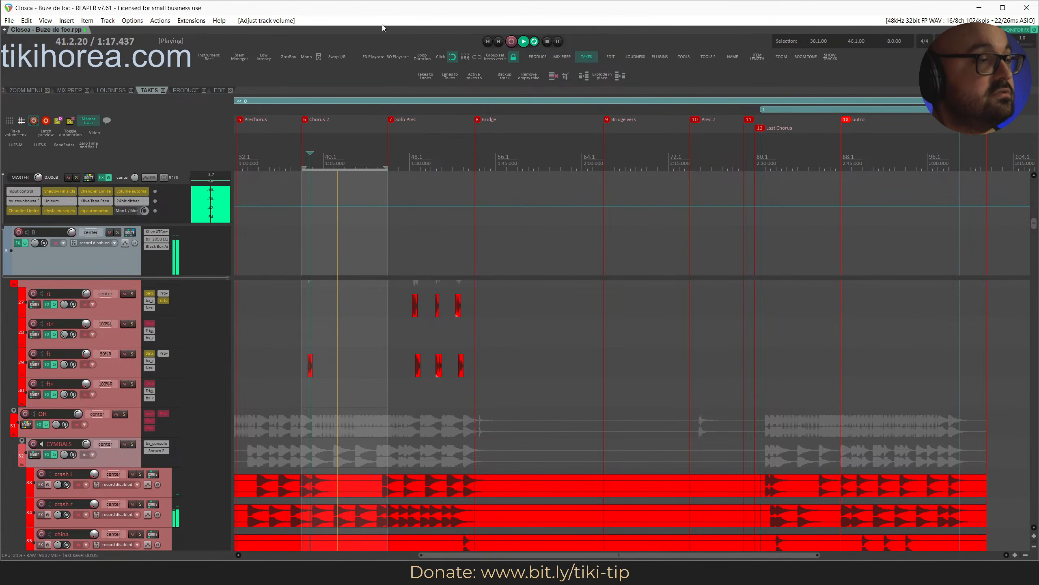
scroll(122, 418, up, 8)
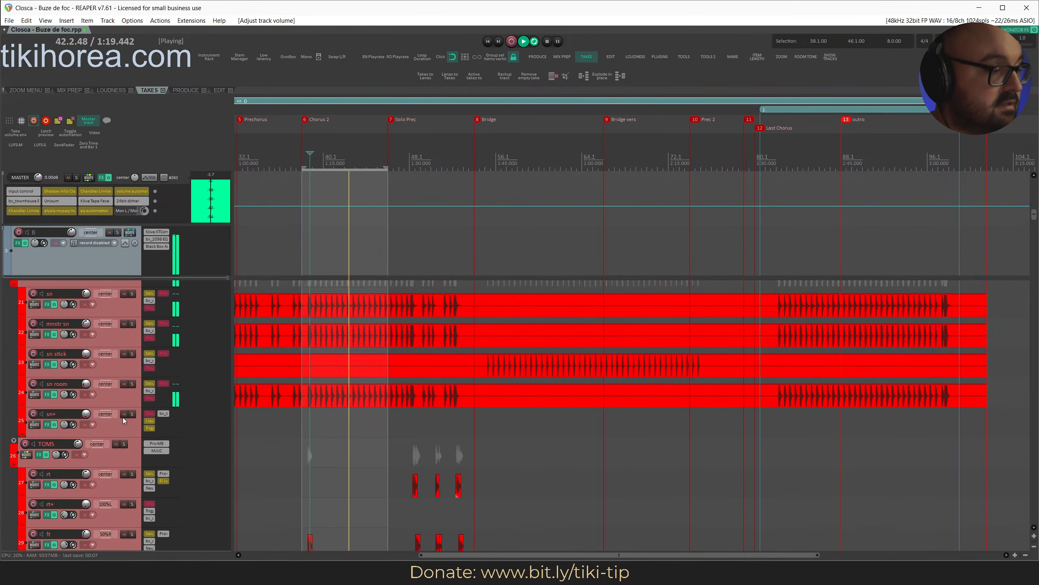
click(121, 406)
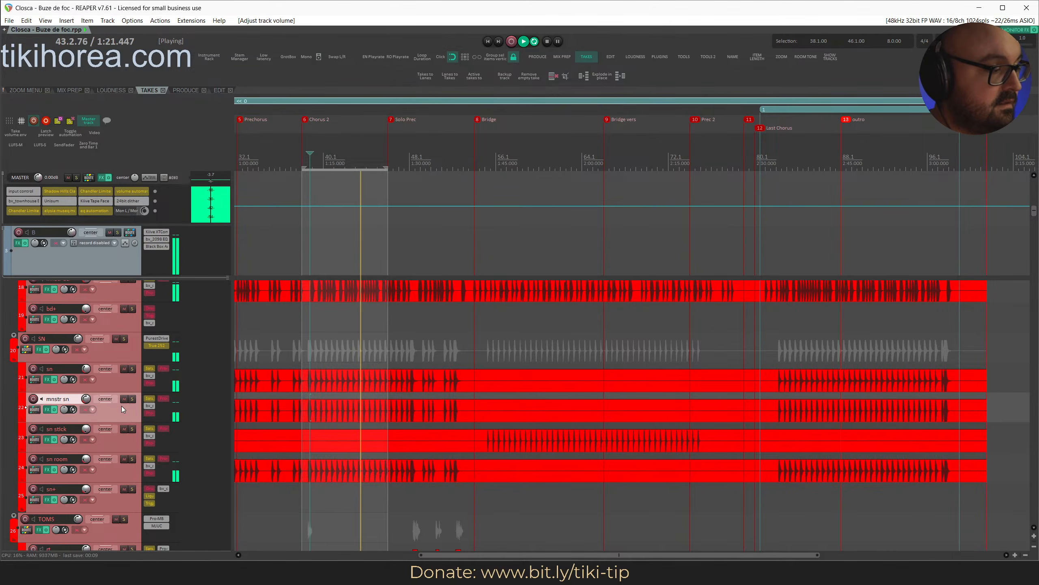
key(s)
click(135, 369)
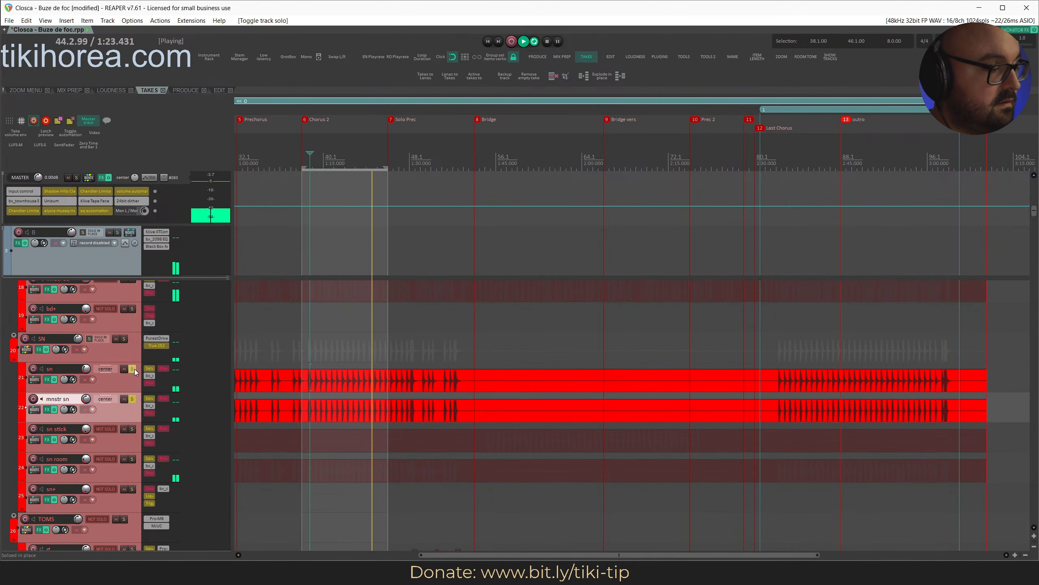
key(s)
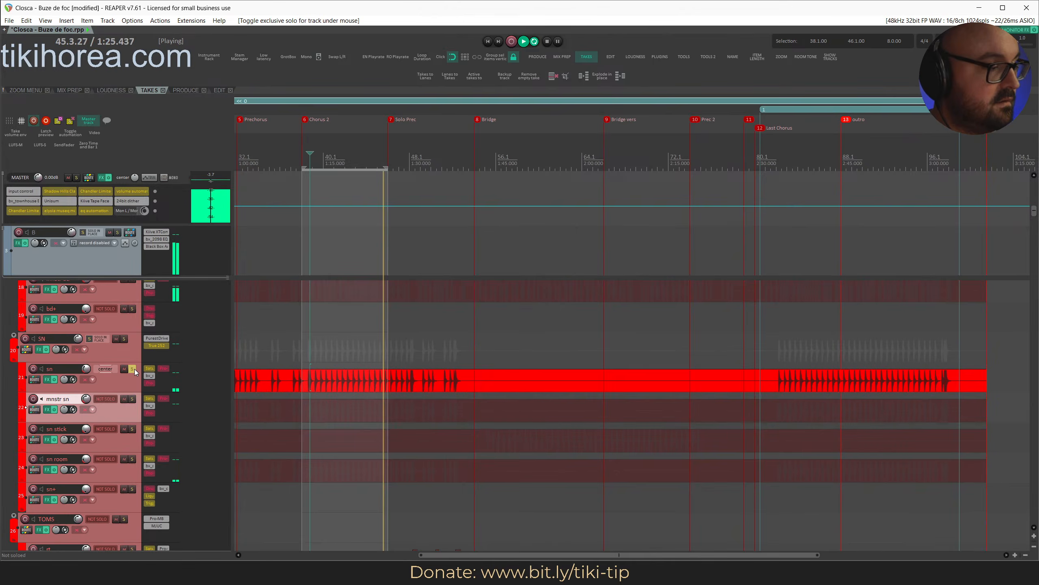
key(s)
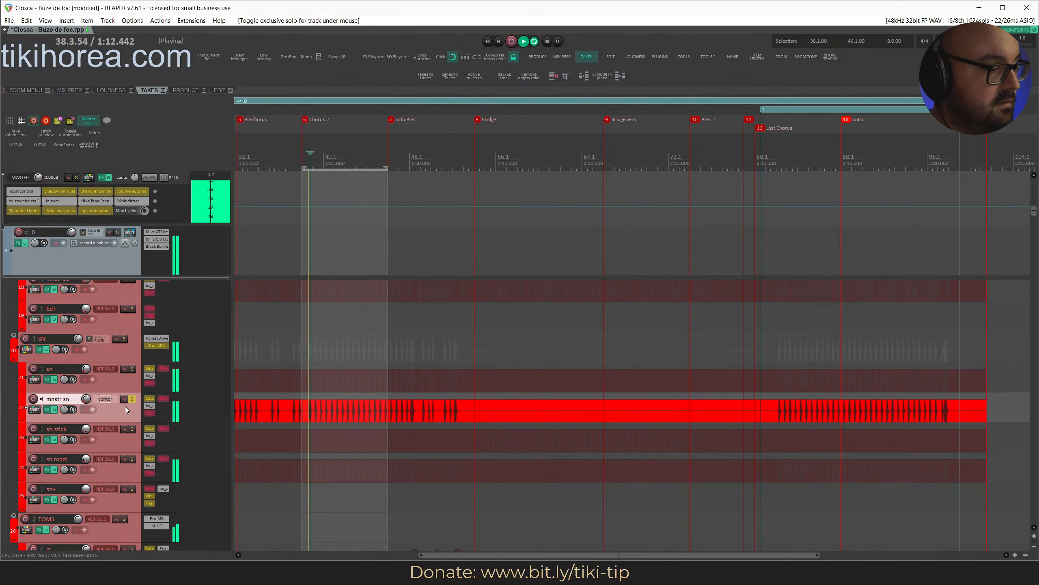
key(shift+s)
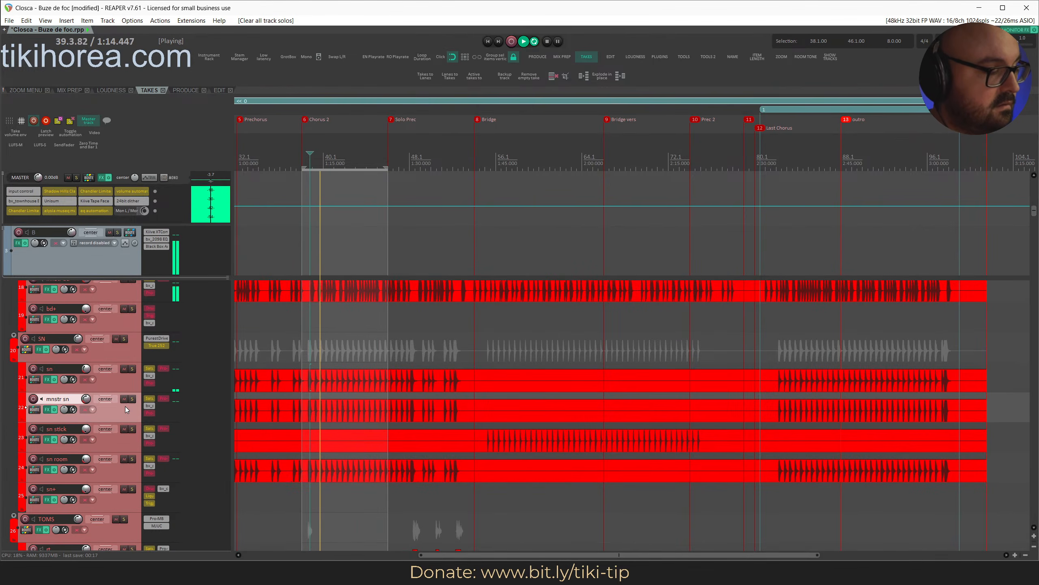
Check the routing and sends of the SN folder track during playback.
click(103, 358)
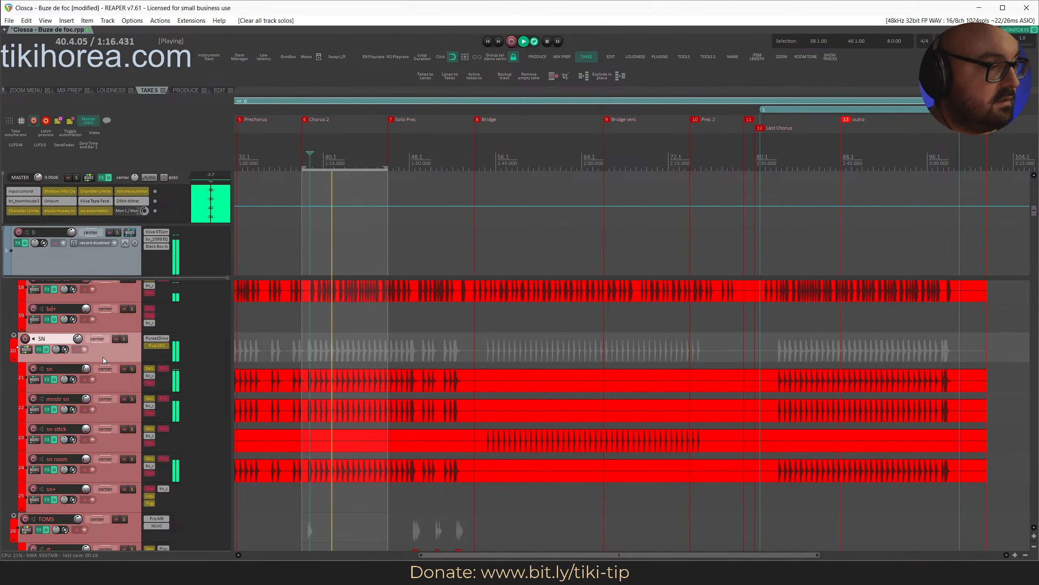
click(37, 376)
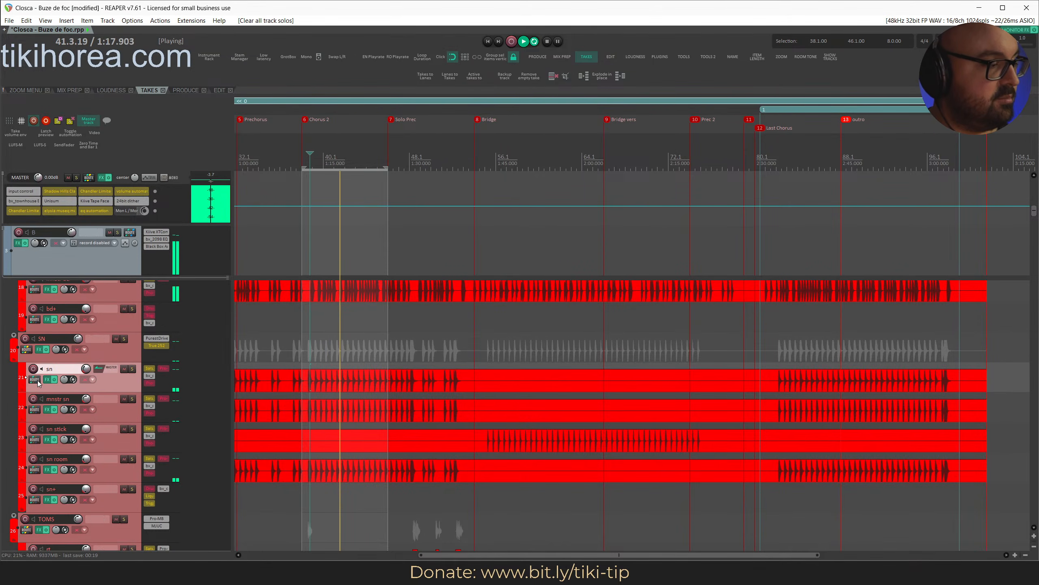
click(35, 379)
key(Escape)
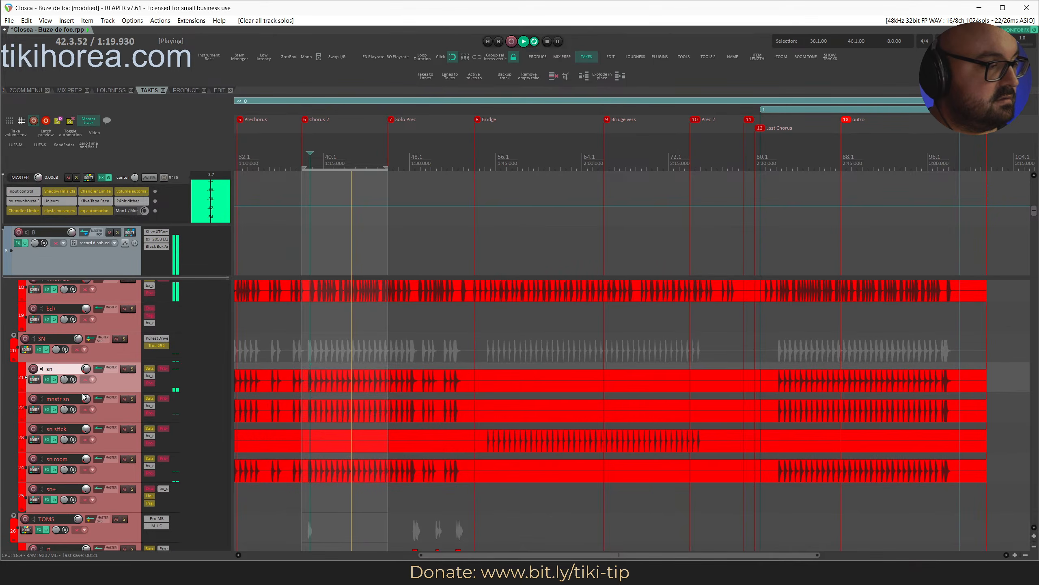
click(26, 350)
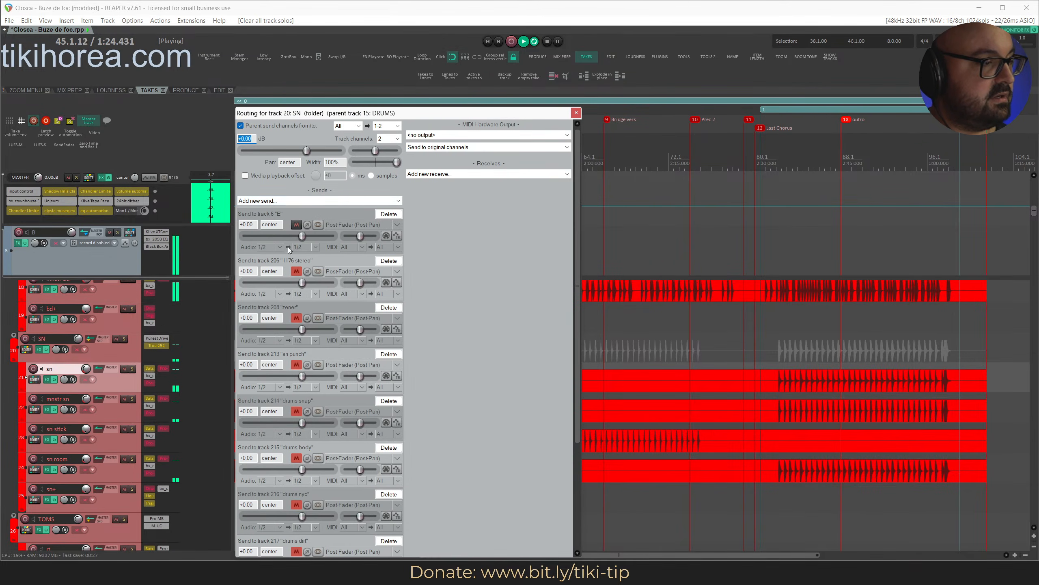
key(Escape)
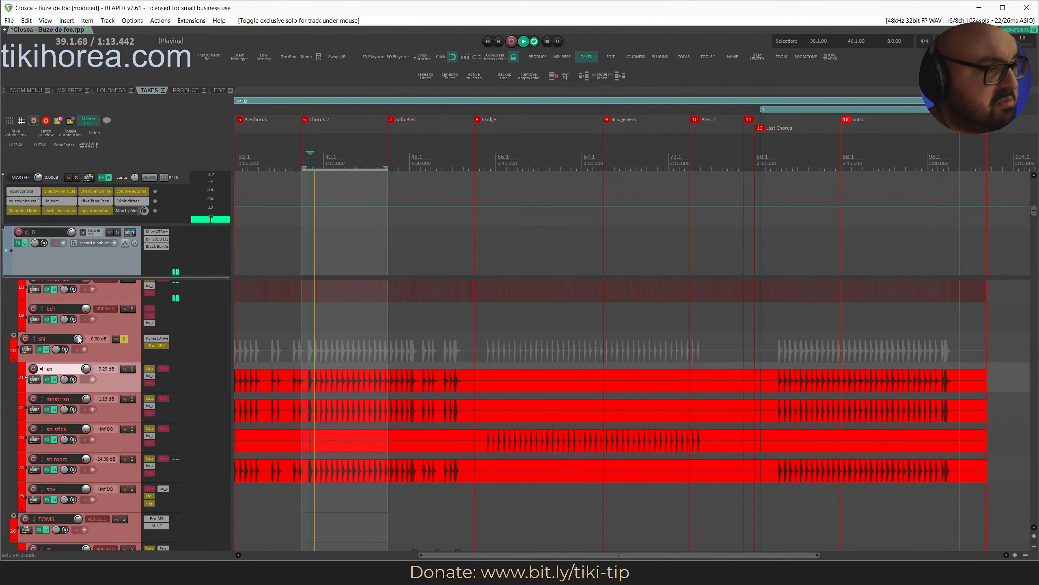
Clear all track solos and set the SN folder track's volume to +2 dB.
key(shift+s)
right_click(77, 338)
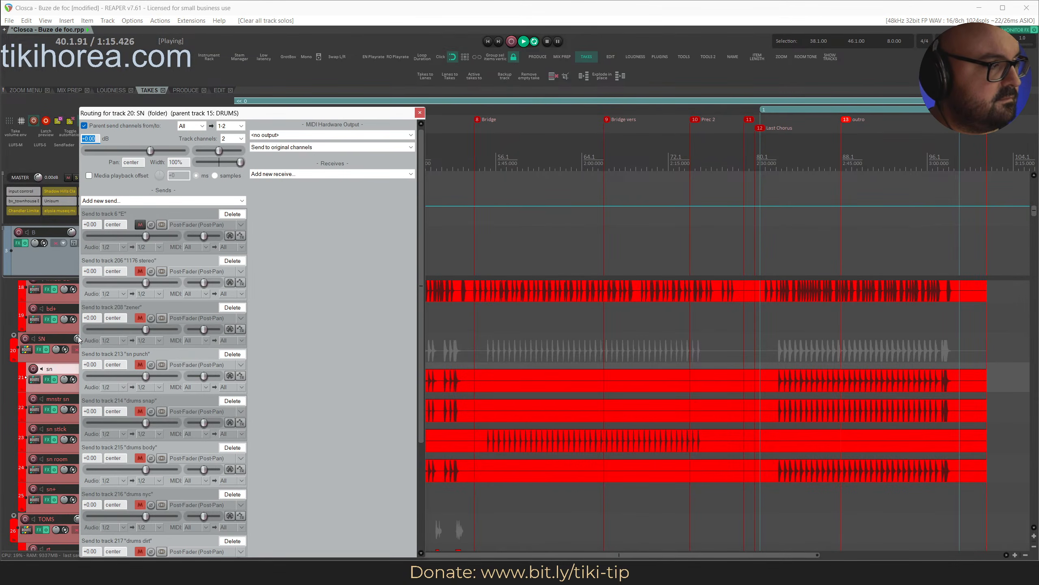
text(2)
key(Return)
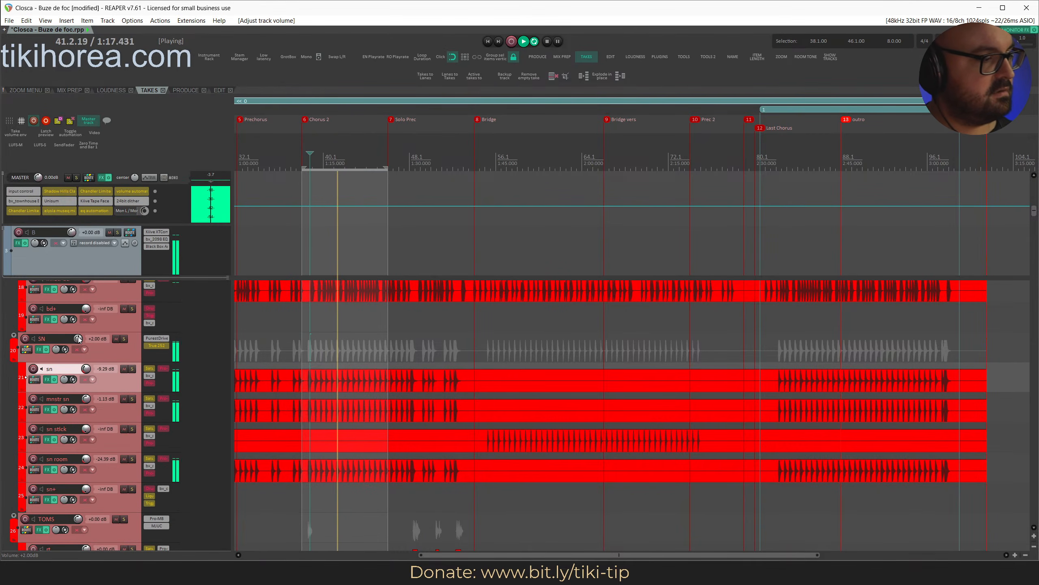
Set the SN folder track's volume to +1 dB, save the project and stop playback.
right_click(77, 338)
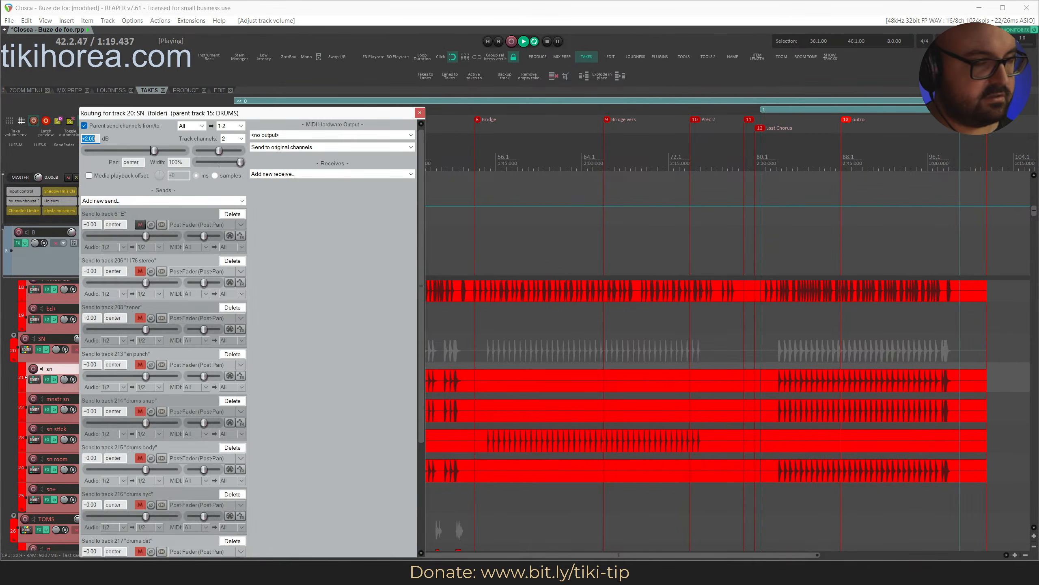
text(1)
key(Return)
key(ctrl+s)
key(space)
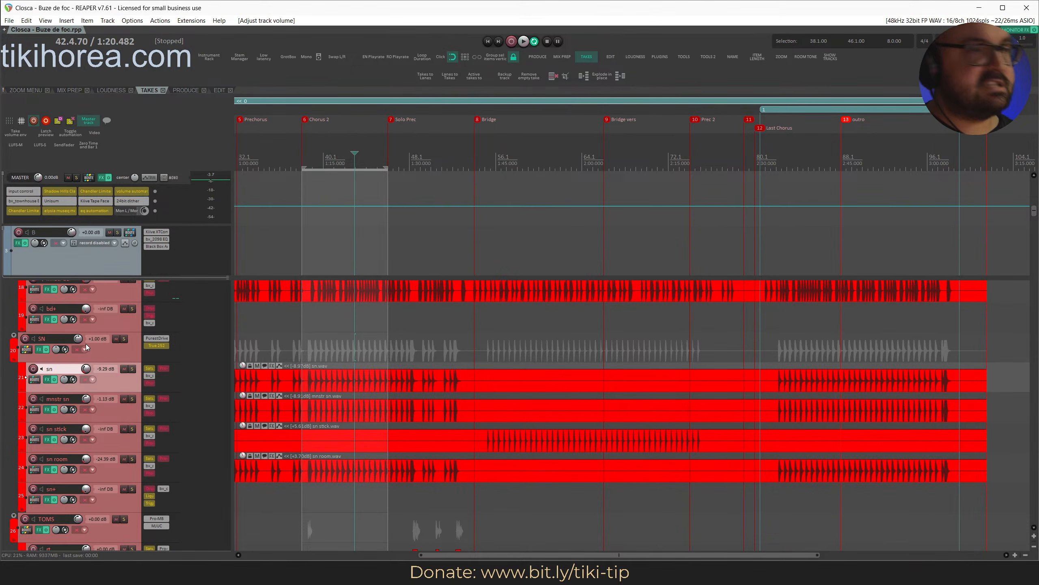
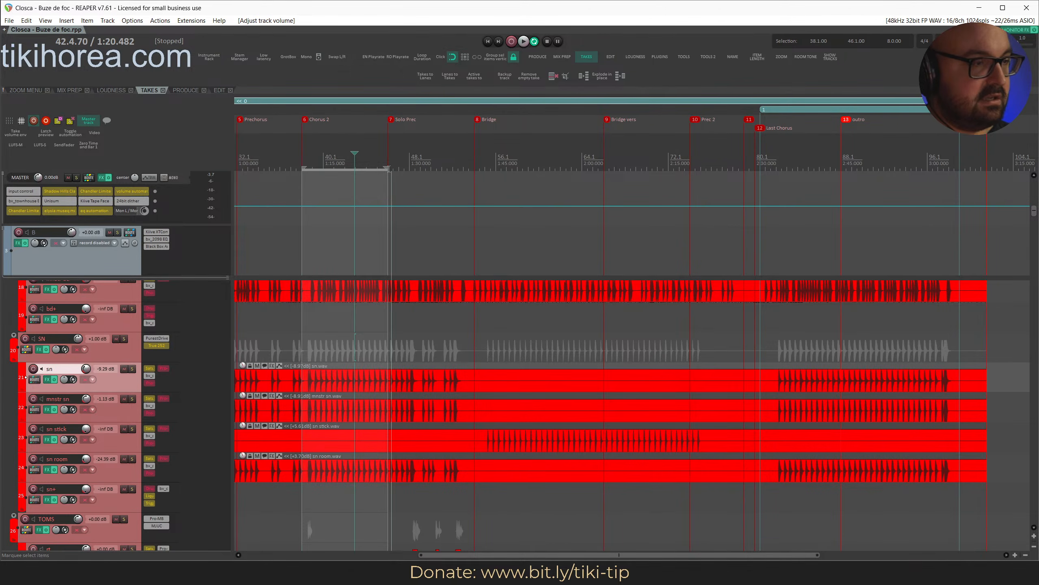
Play Chorus 2 with the sn room track soloed, raise its volume to +3.13 dB and clear the solo.
double_click(374, 162)
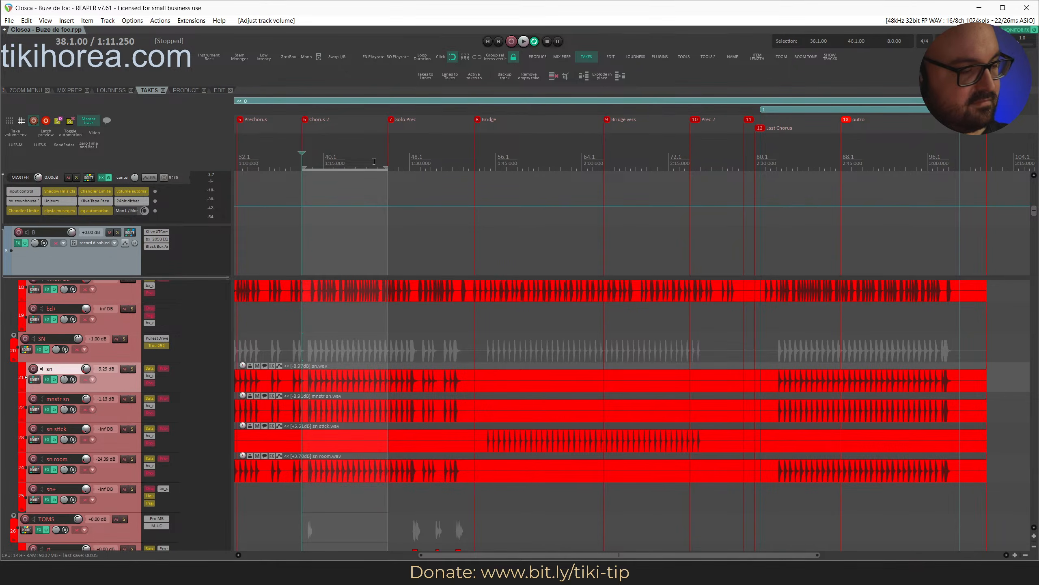
click(138, 260)
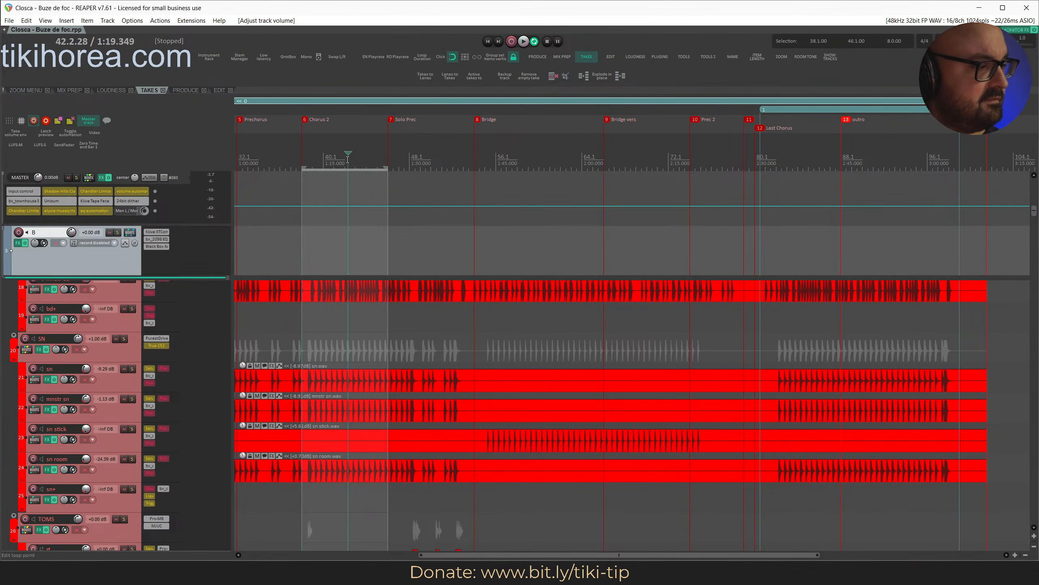
key(space)
scroll(328, 346, down, 3)
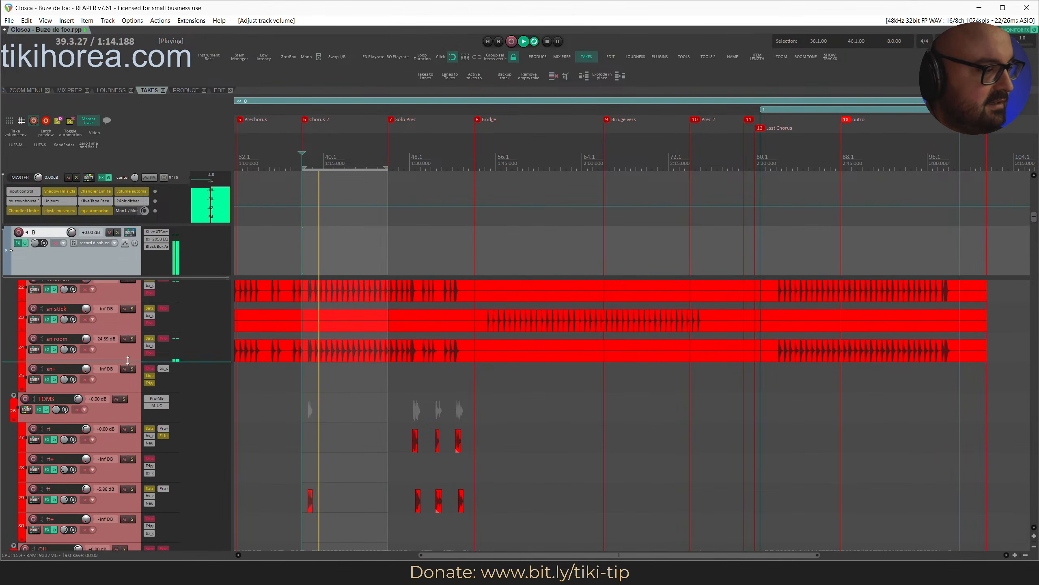
key(s)
drag(86, 339, 86, 311)
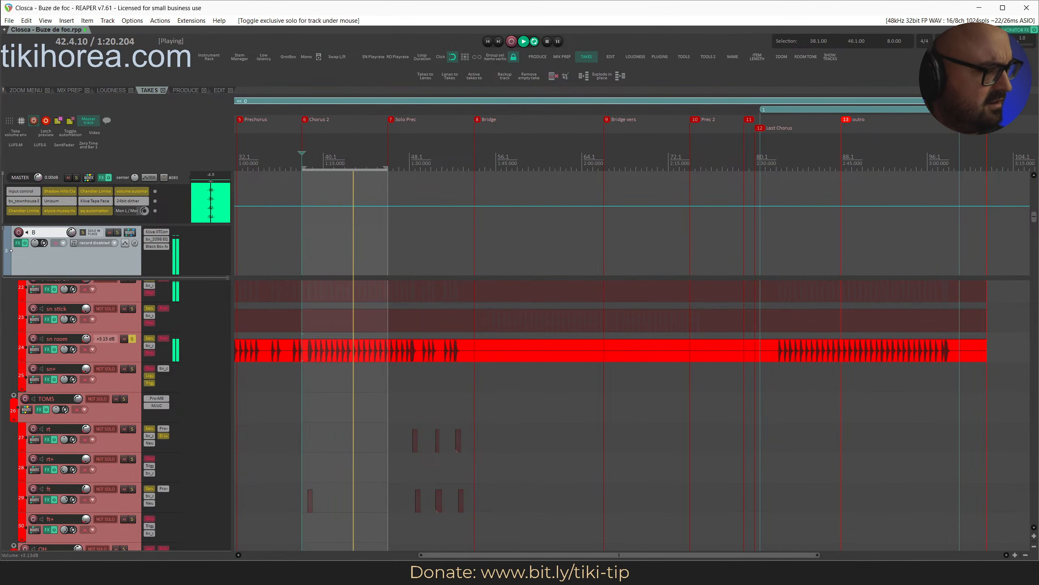
key(s)
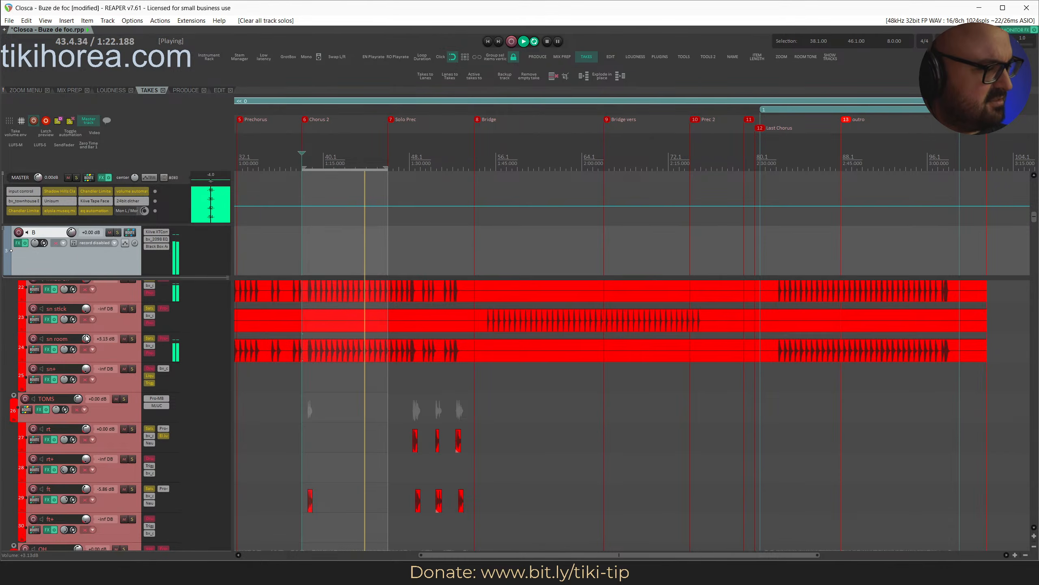
Lower the sn room track's volume to about -24 dB, compare it muted and unmuted, and save the project.
drag(86, 338, 86, 365)
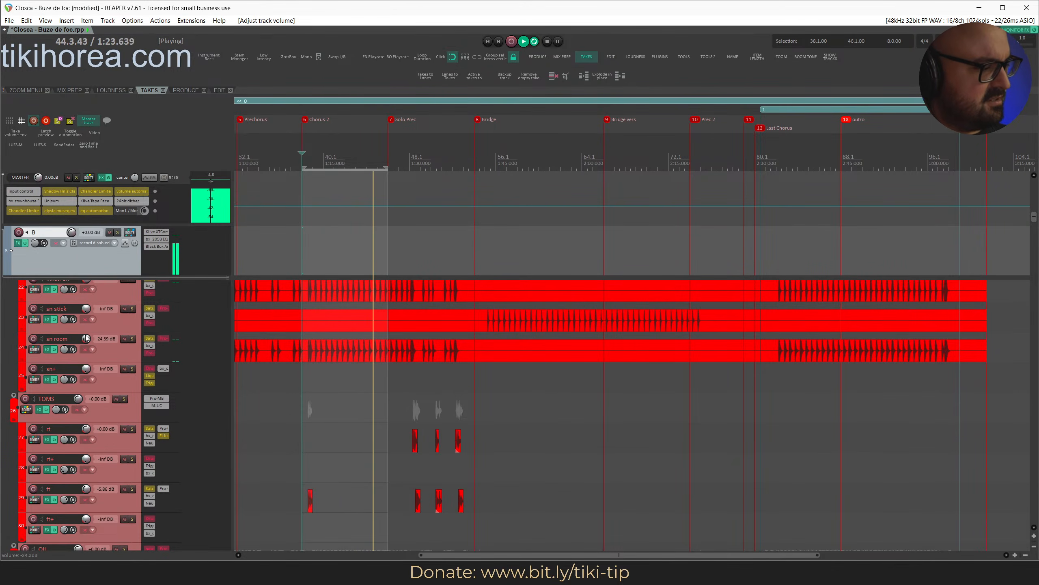
click(123, 339)
click(123, 339)
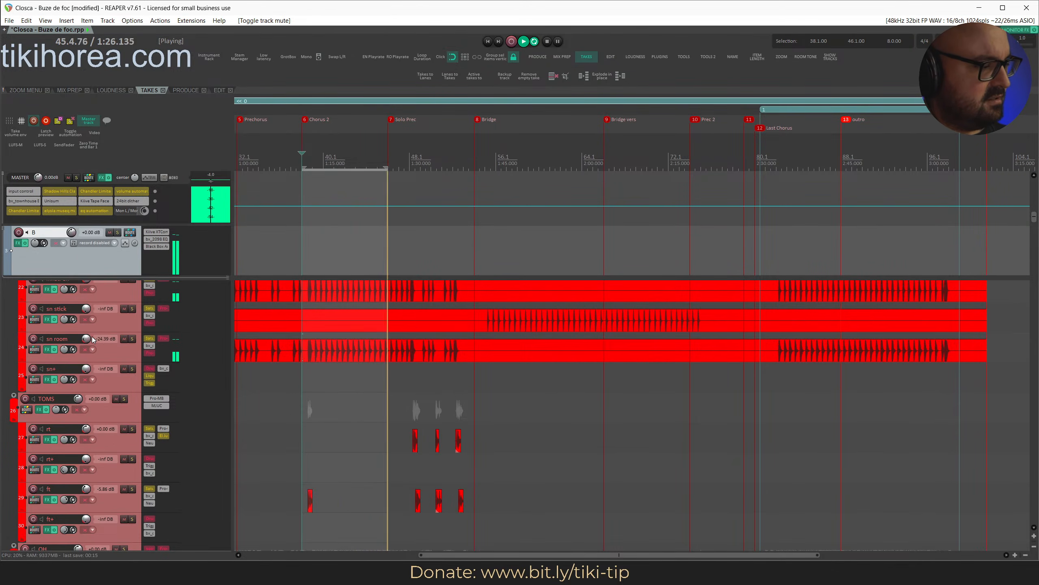
mouse_move(87, 339)
mouse_down()
mouse_move(86, 321)
mouse_move(86, 340)
mouse_up()
key(ctrl+s)
Set the hh track's volume to -17.70 dB and stop playback.
scroll(77, 450, down, 5)
scroll(77, 451, down, 2)
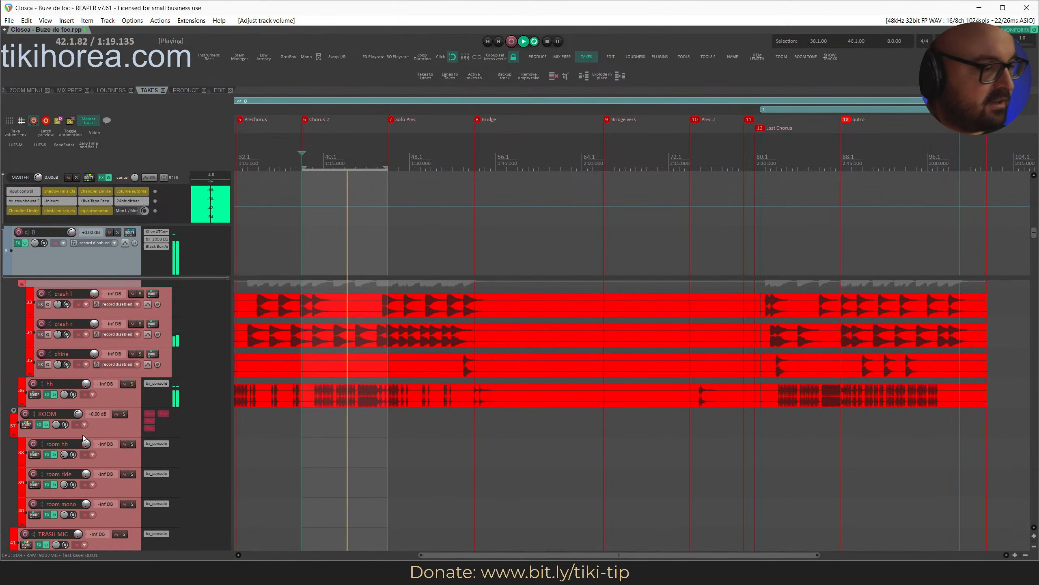
scroll(84, 438, up, 1)
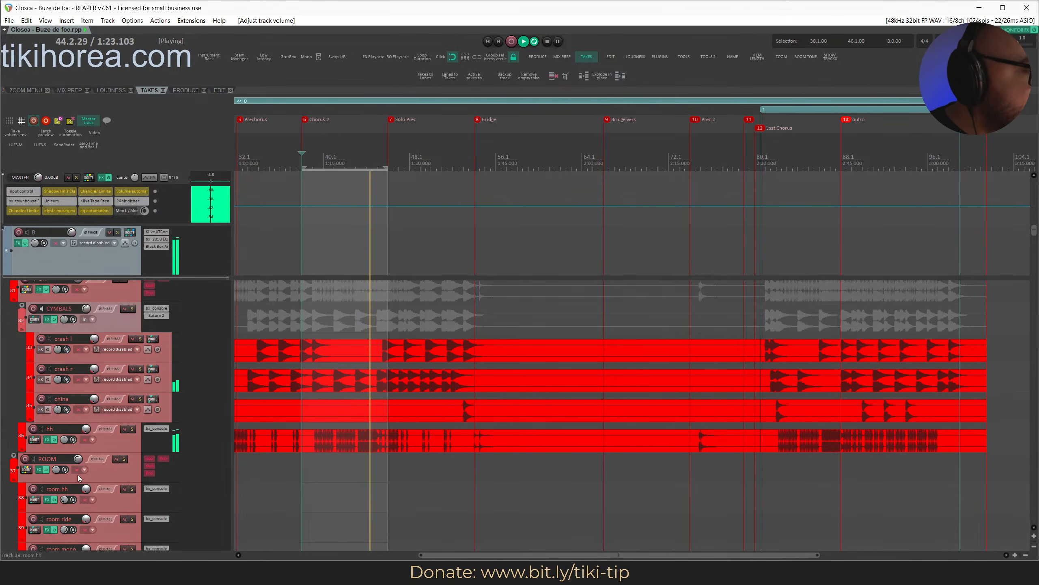
drag(86, 429, 86, 405)
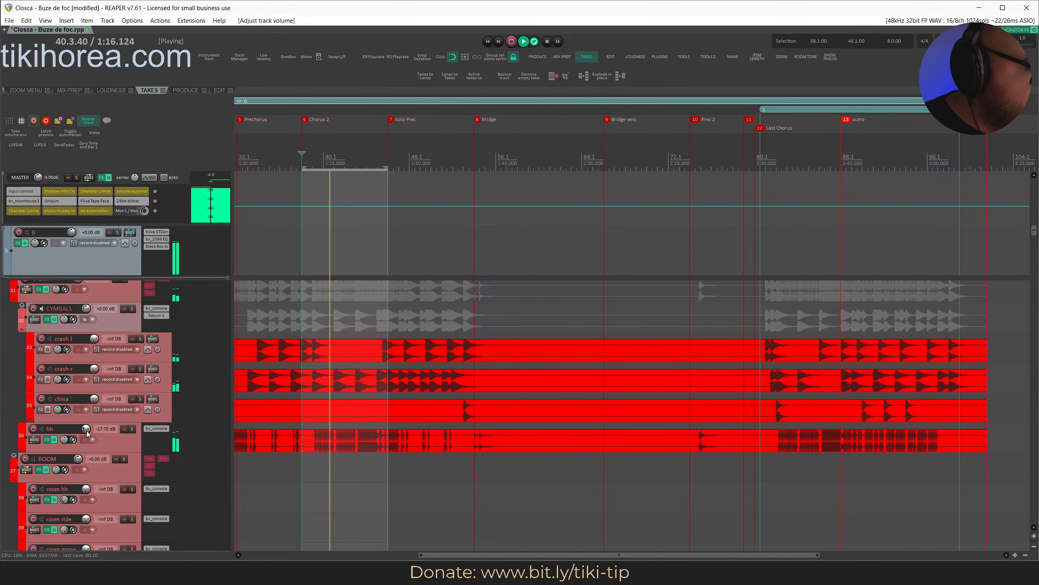
click(117, 444)
key(space)
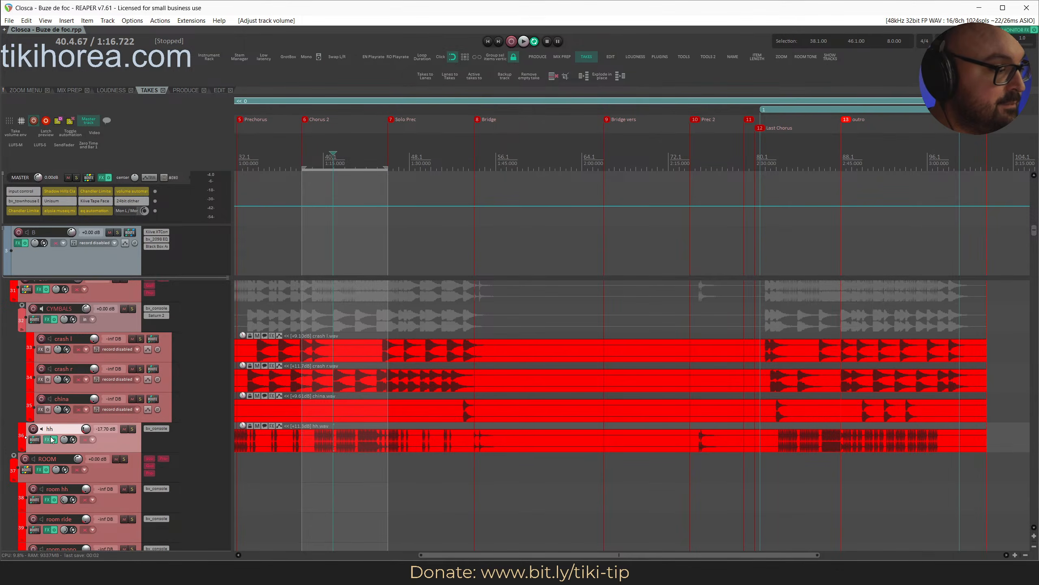
Show the bx_console SSL 4000 E on the hh track and set its low-pass filter to 9.8 kHz.
double_click(118, 446)
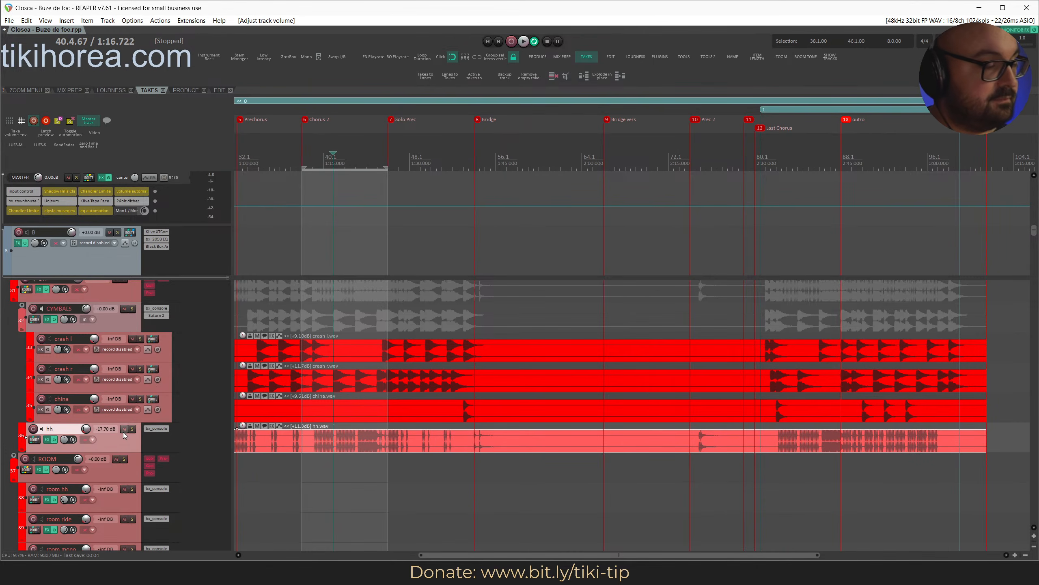
click(48, 440)
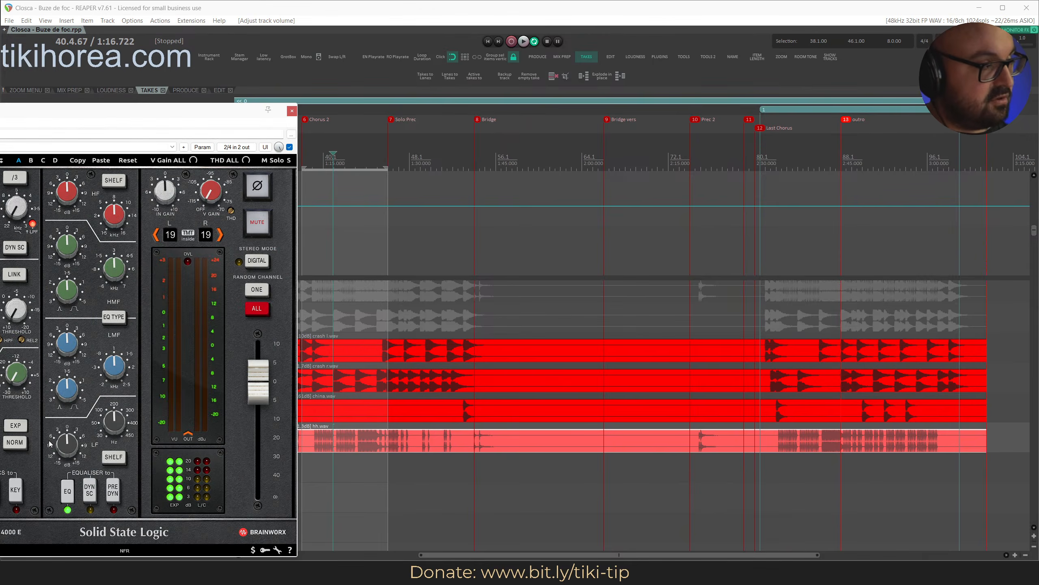
drag(85, 114, 270, 65)
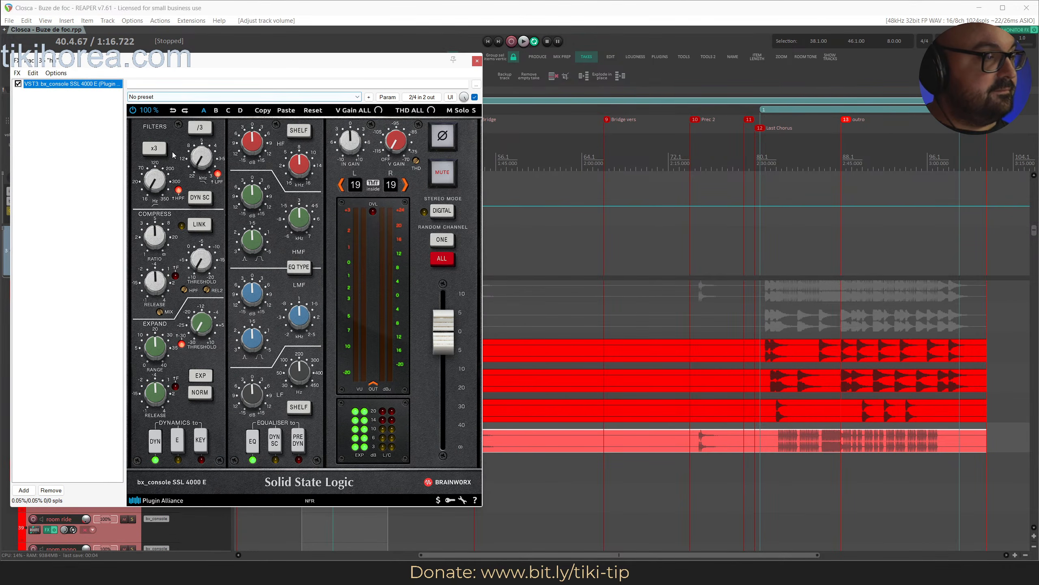
drag(167, 181, 206, 155)
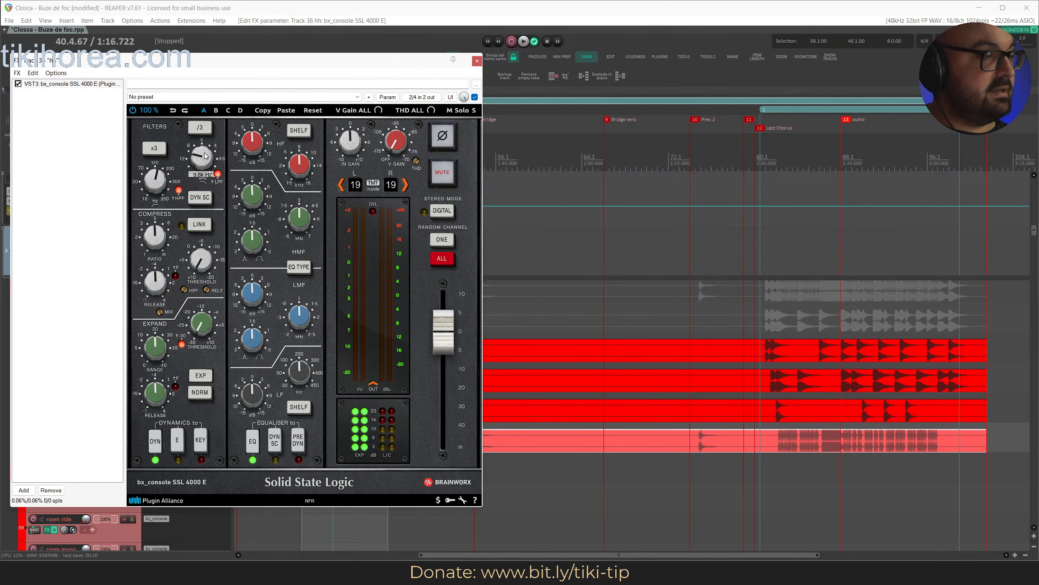
drag(208, 64, 645, 53)
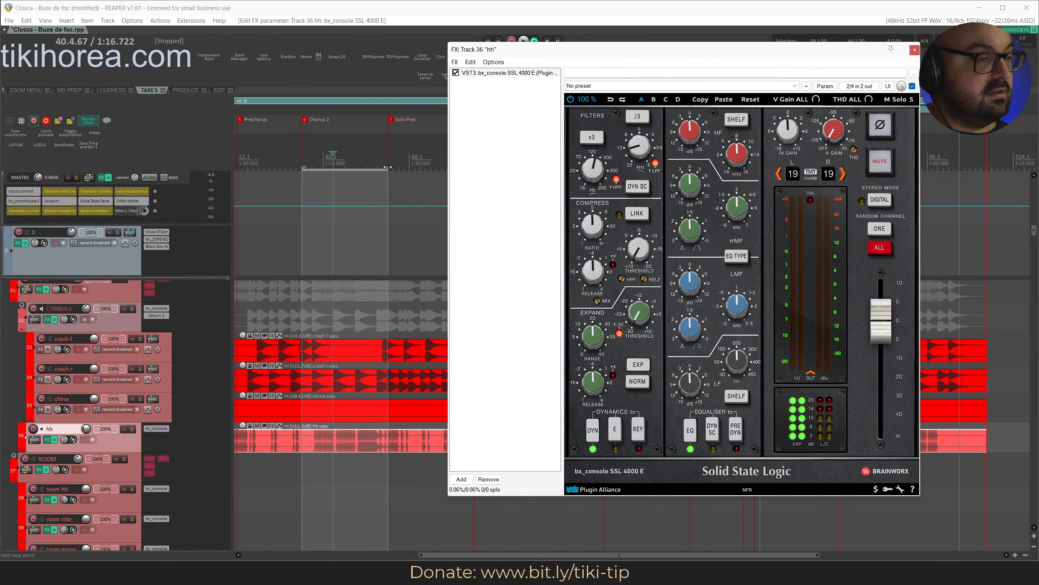
Play Chorus 2 to hear the filtered hh track, close its effects, solo it and save the project.
click(307, 161)
key(space)
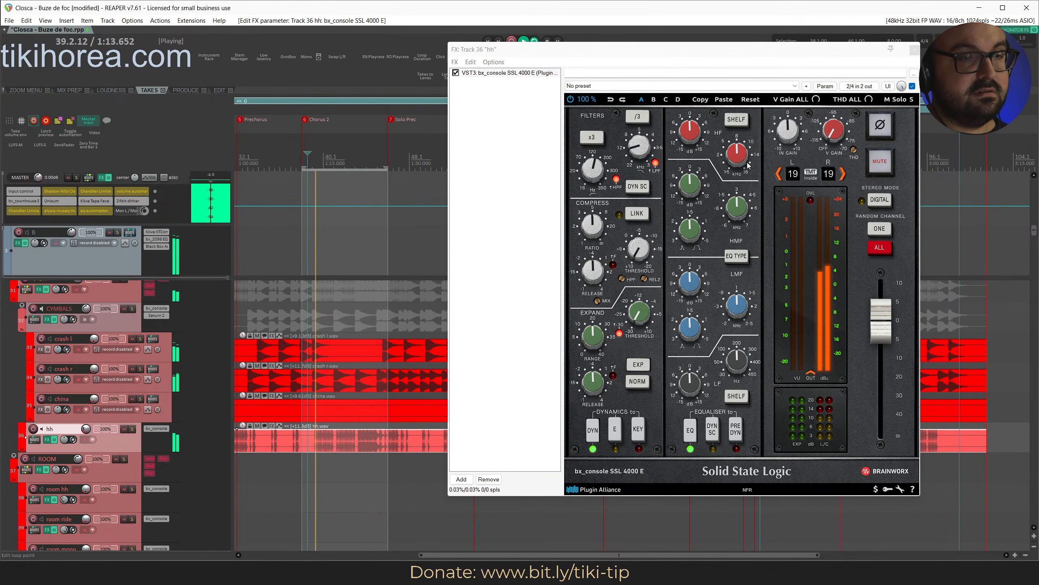
drag(648, 150, 611, 183)
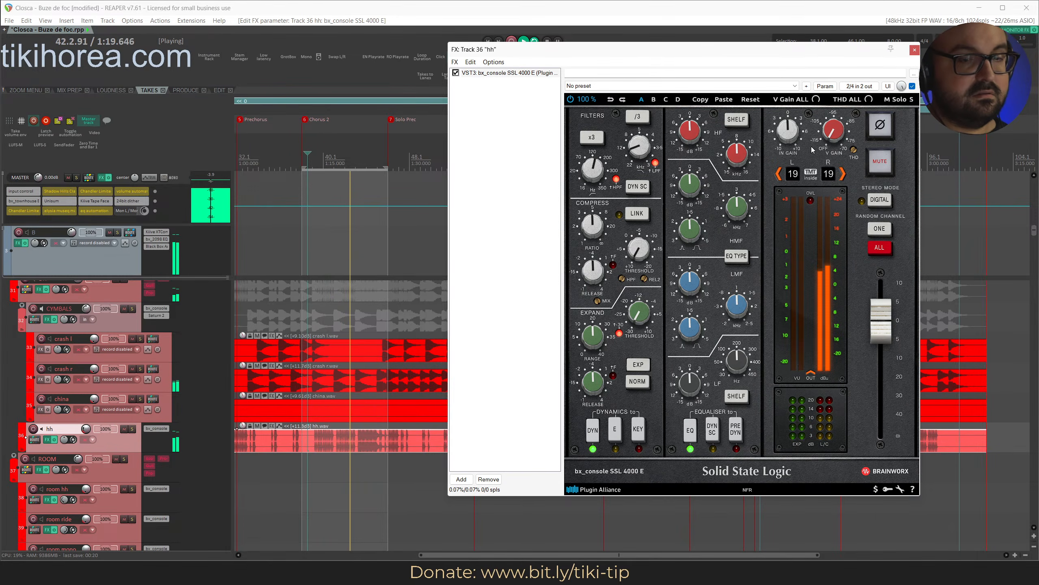
click(914, 50)
key(s)
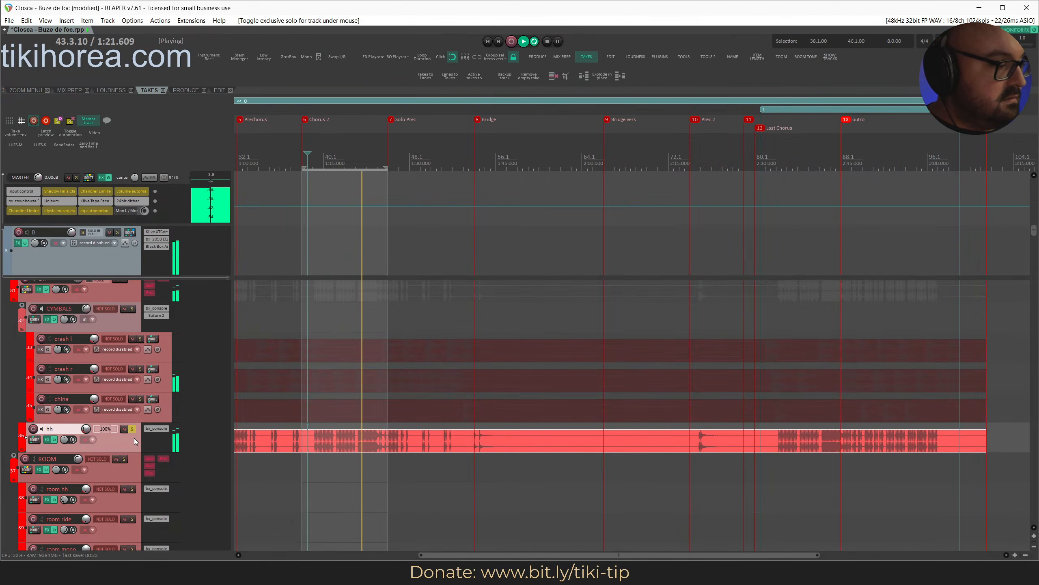
key(ctrl+s)
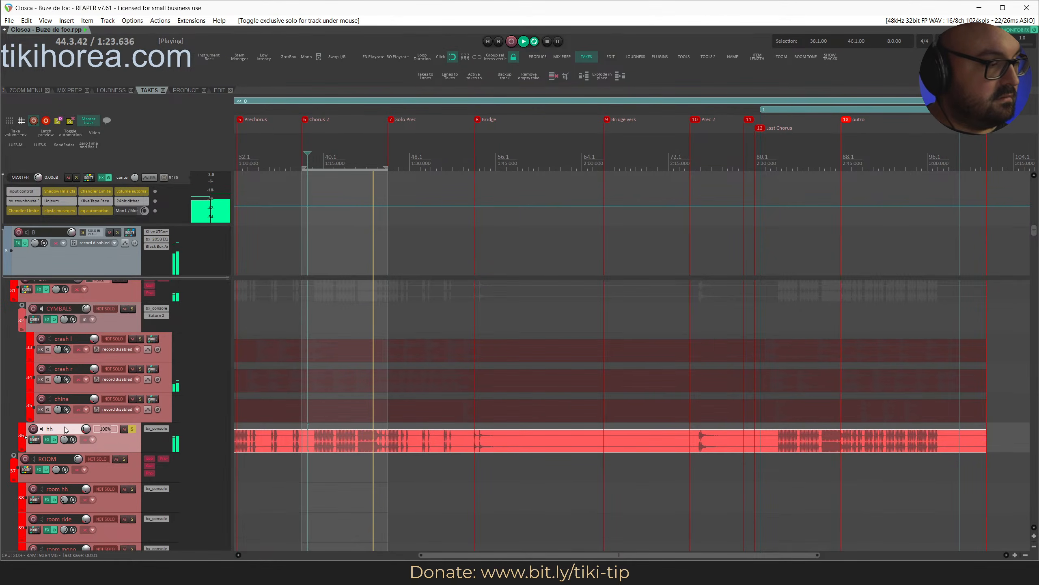
Rename the hh track as OH.
double_click(73, 429)
key(BackSpace)
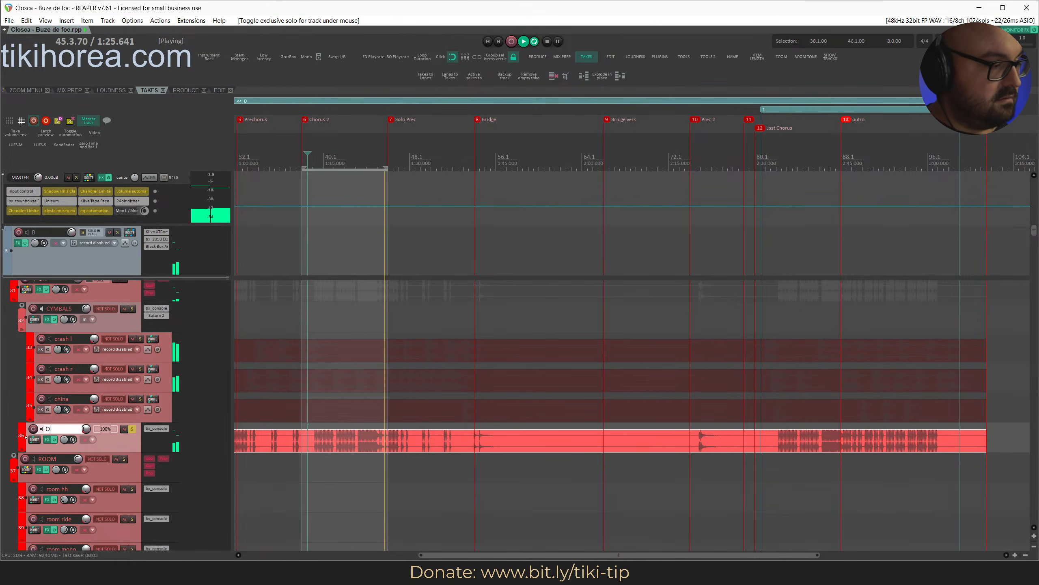
text(OH)
key(Return)
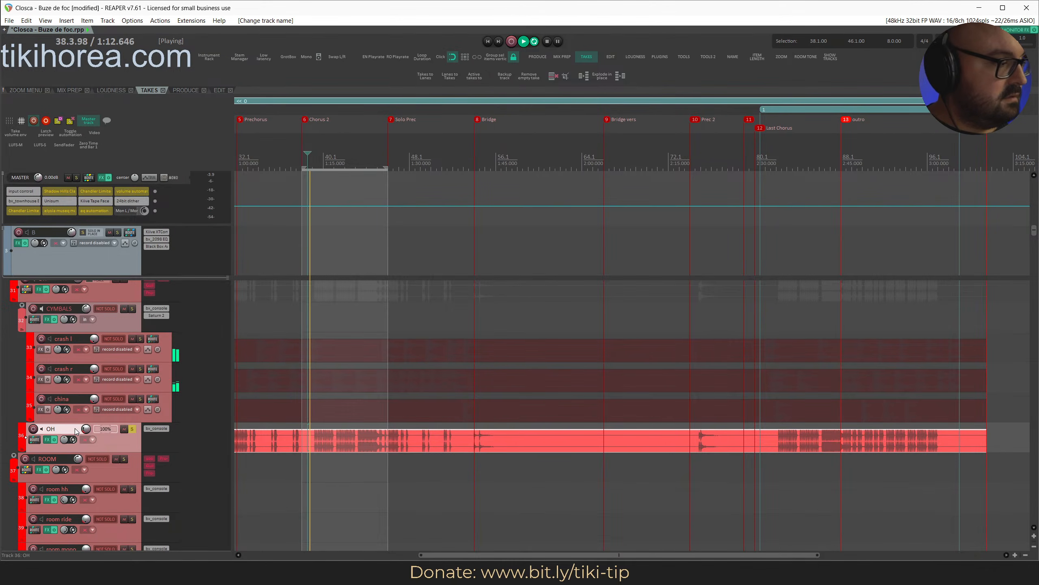
Rename the soloed hi-hat track as hh ride, clear its solo and save the project.
double_click(58, 433)
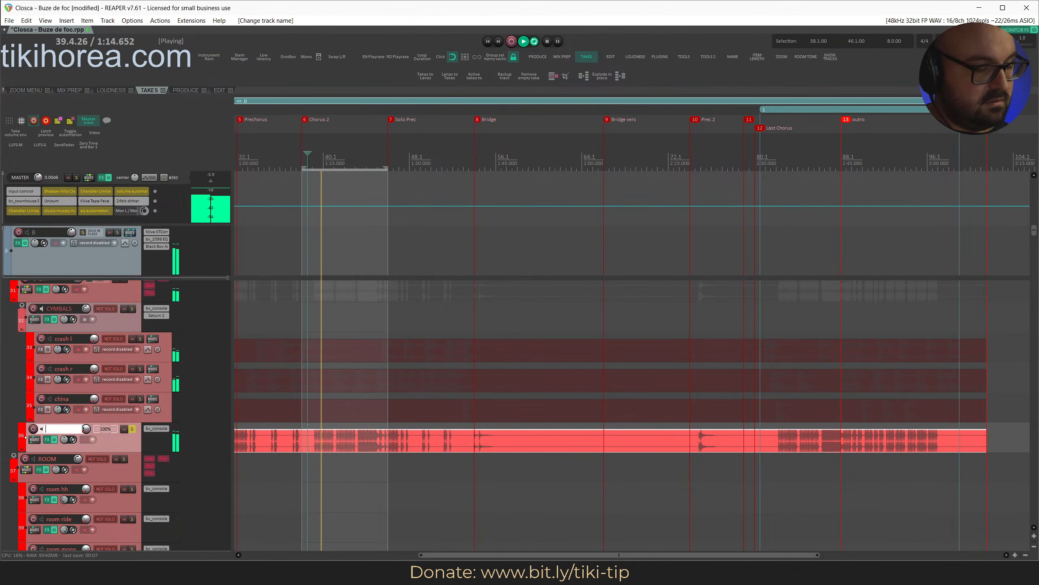
text(hh ride)
key(Return)
double_click(64, 439)
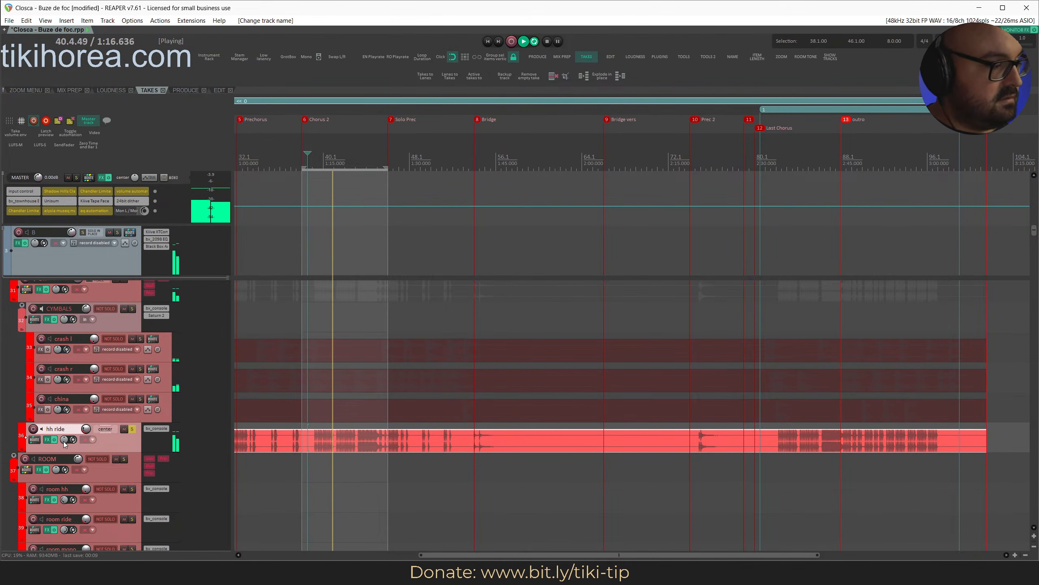
ctrl+click(132, 430)
key(ctrl+s)
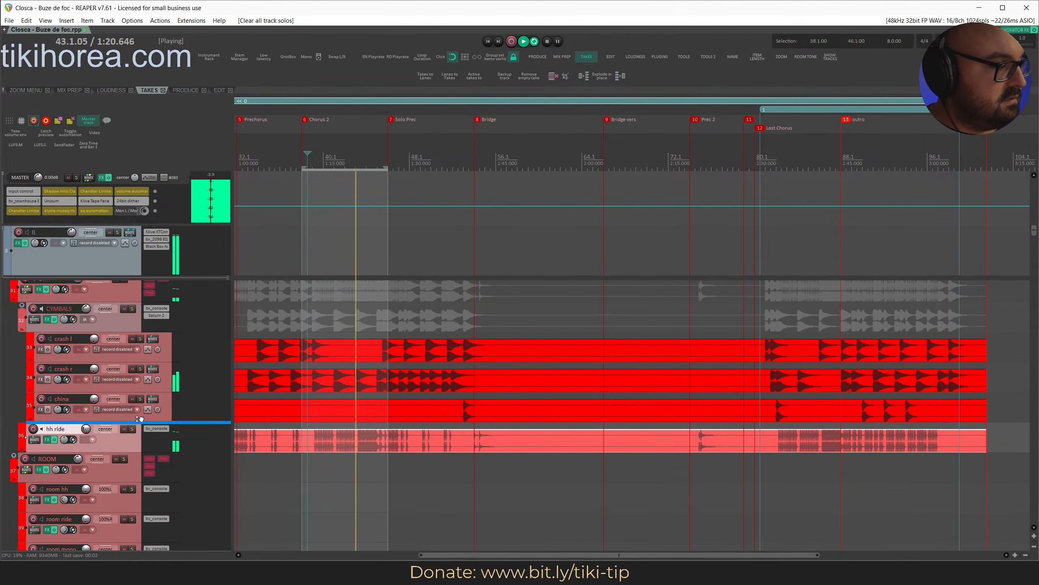
Move the hh ride track into the CYMBALS folder and play it soloed within Chorus 2.
drag(131, 426, 134, 422)
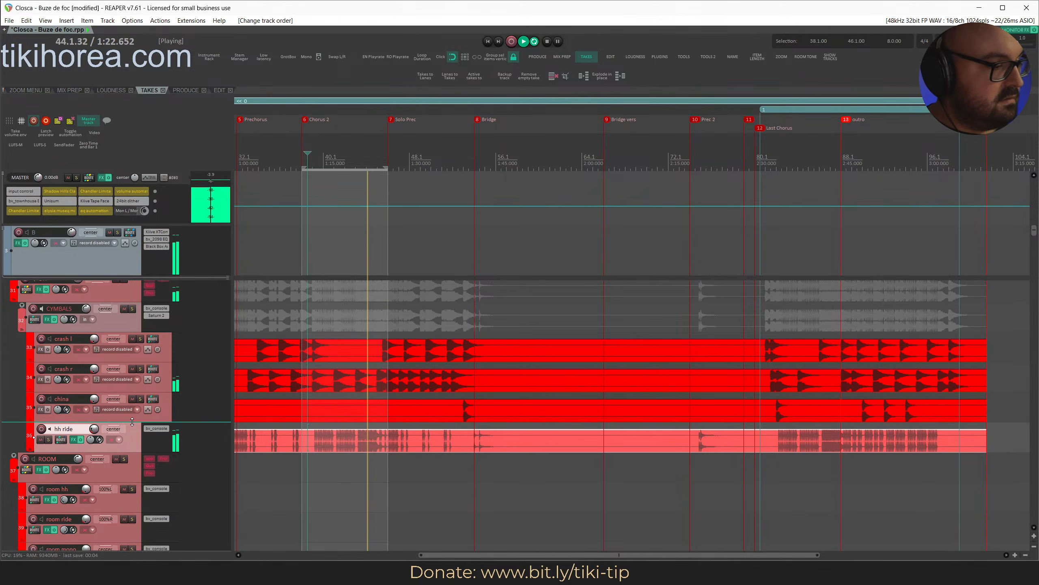
key(s)
click(352, 223)
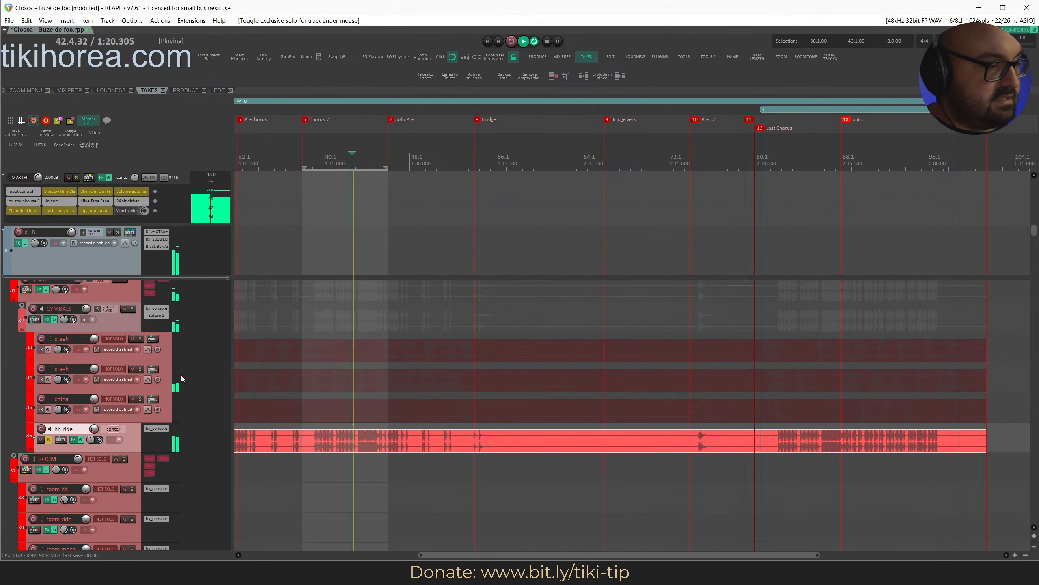
scroll(124, 437, up, 5)
scroll(123, 438, down, 4)
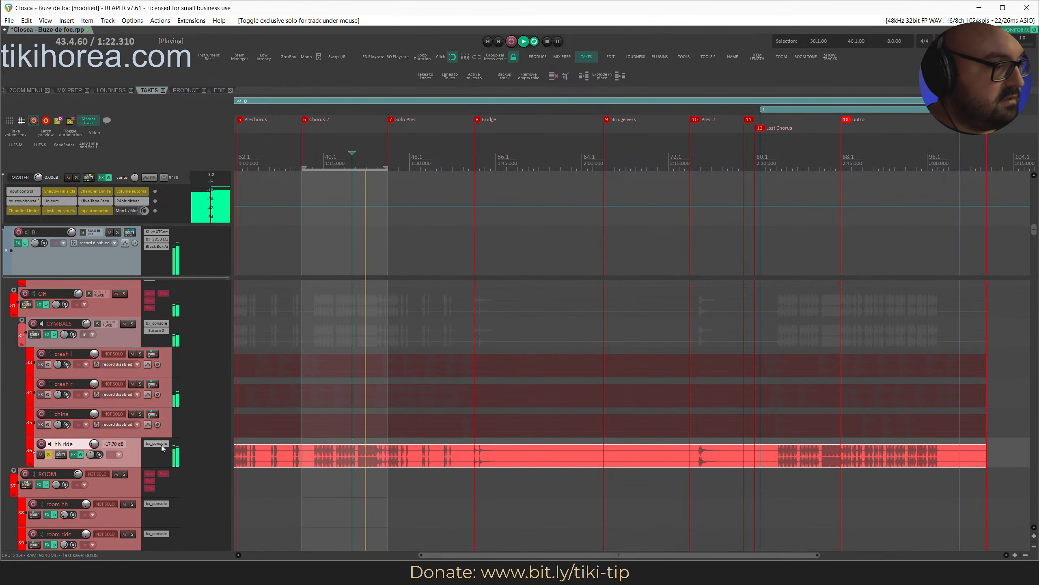
In the hh ride track's bx_console SSL 4000 E, switch the expander to gate mode and randomize all console channels.
click(161, 445)
drag(106, 235, 471, 123)
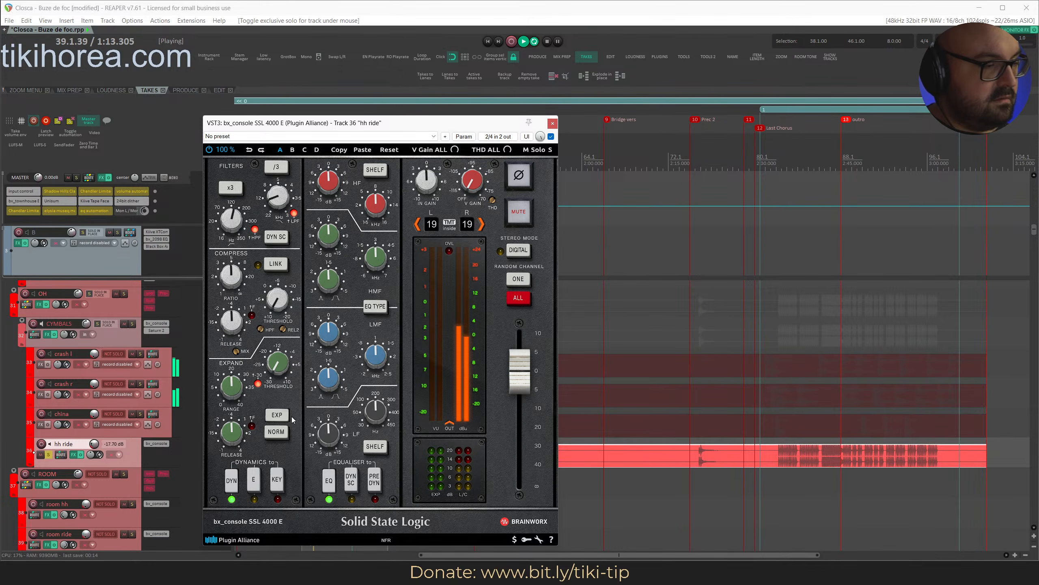
click(276, 414)
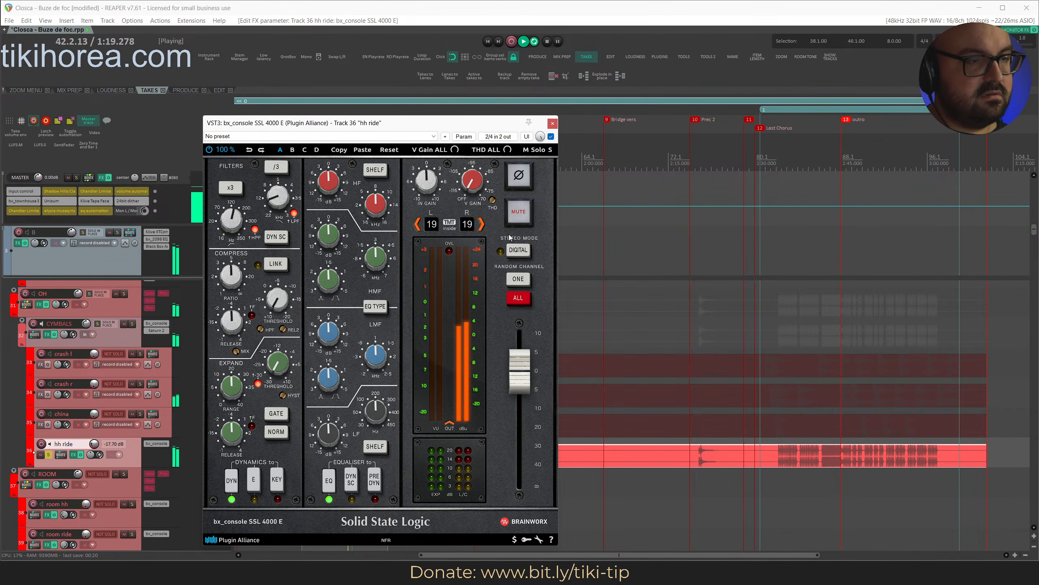
click(522, 302)
click(519, 303)
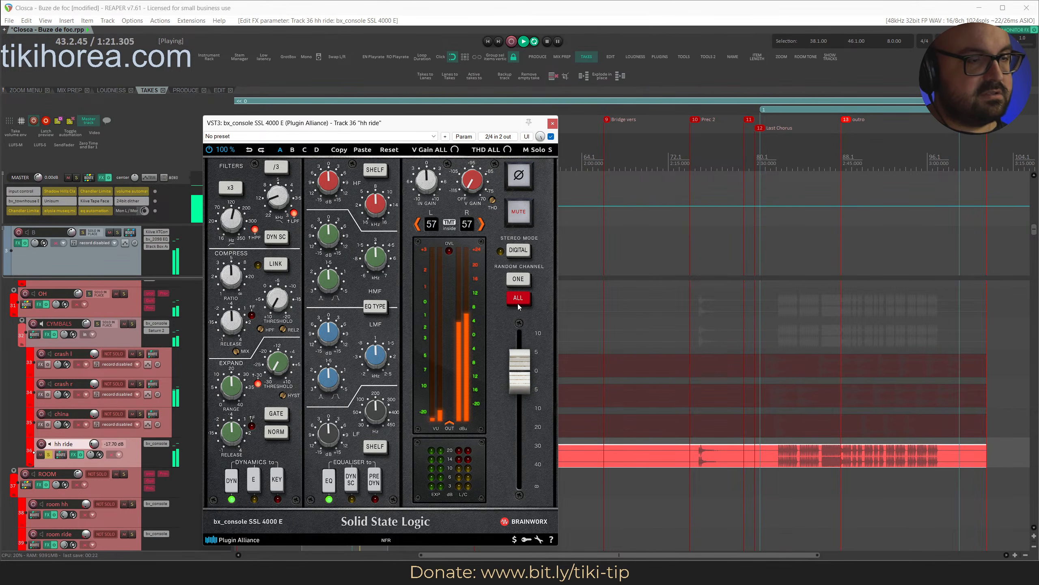
click(518, 304)
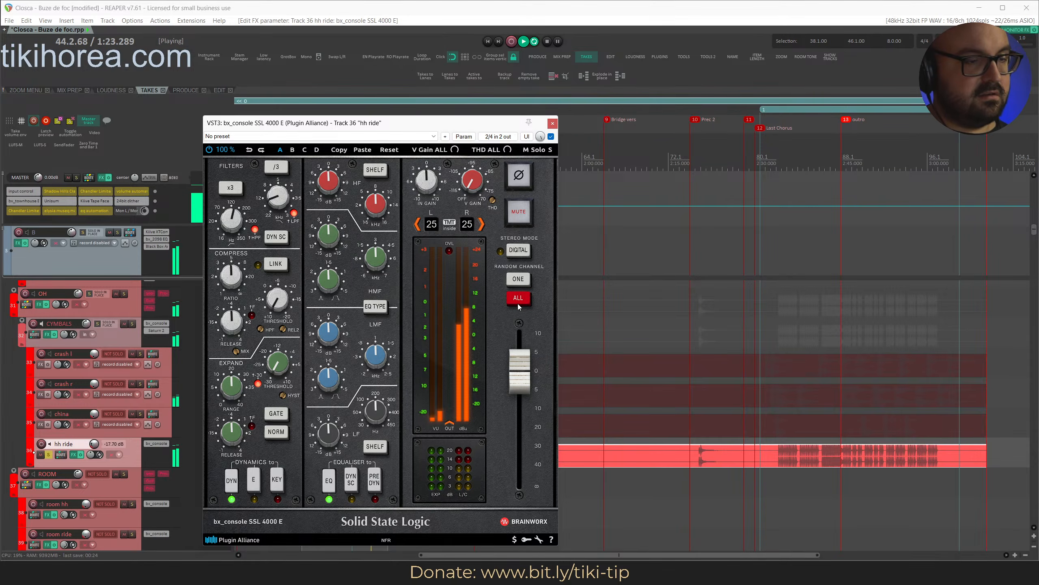
Close the console plugin, clear all track solos and save the project.
click(553, 124)
key(alt+F6)
key(ctrl+s)
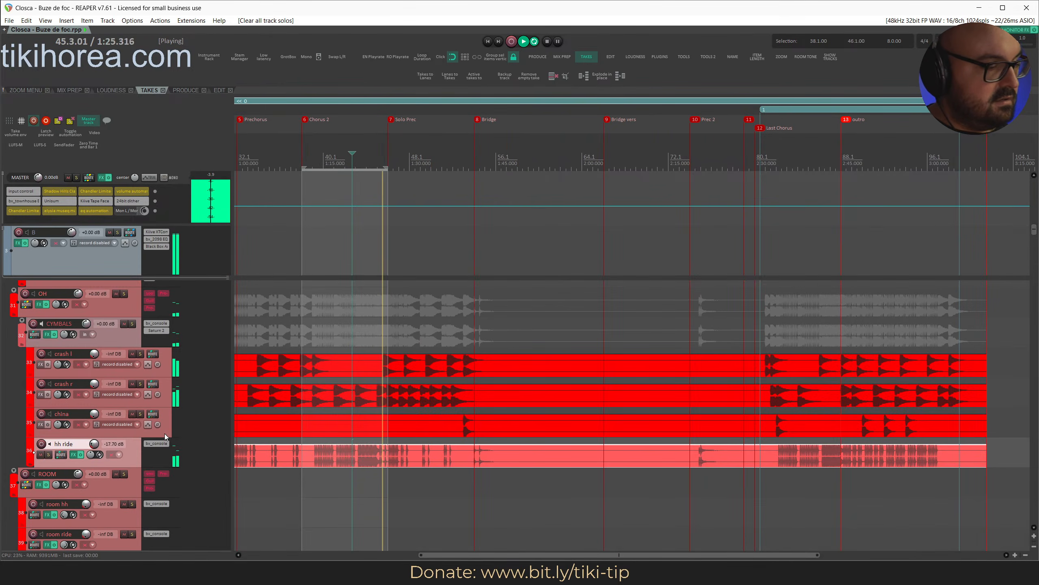
Solo the B bus and set the ft tom track's volume to -5 dB.
key(F6)
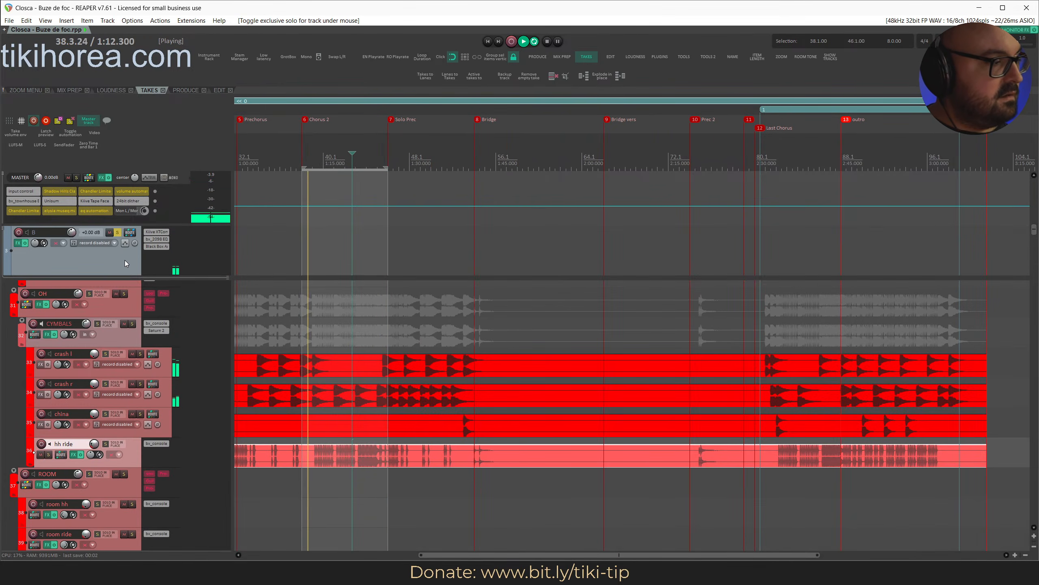
scroll(295, 402, up, 5)
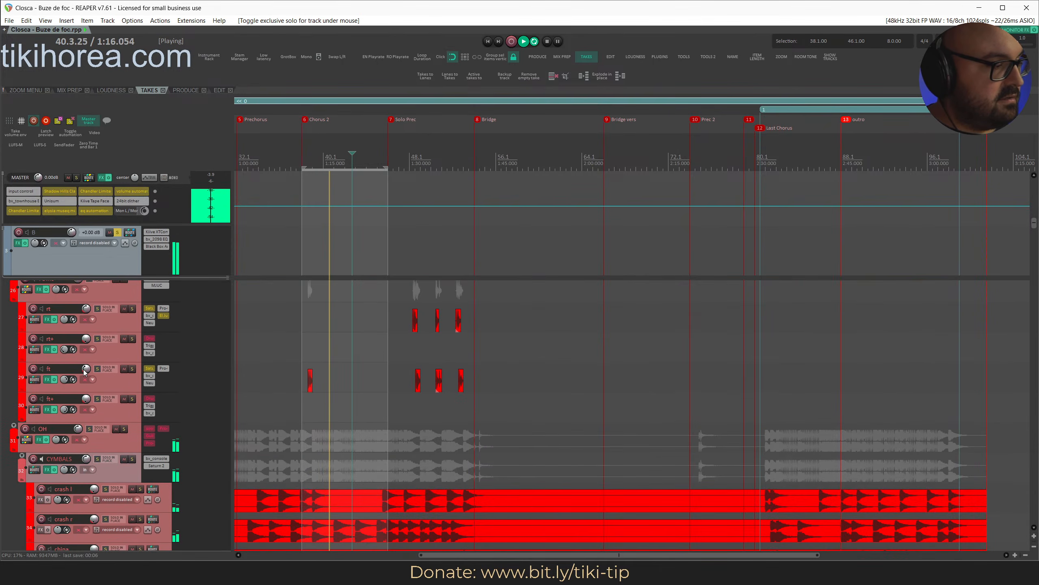
right_click(85, 369)
text(-5)
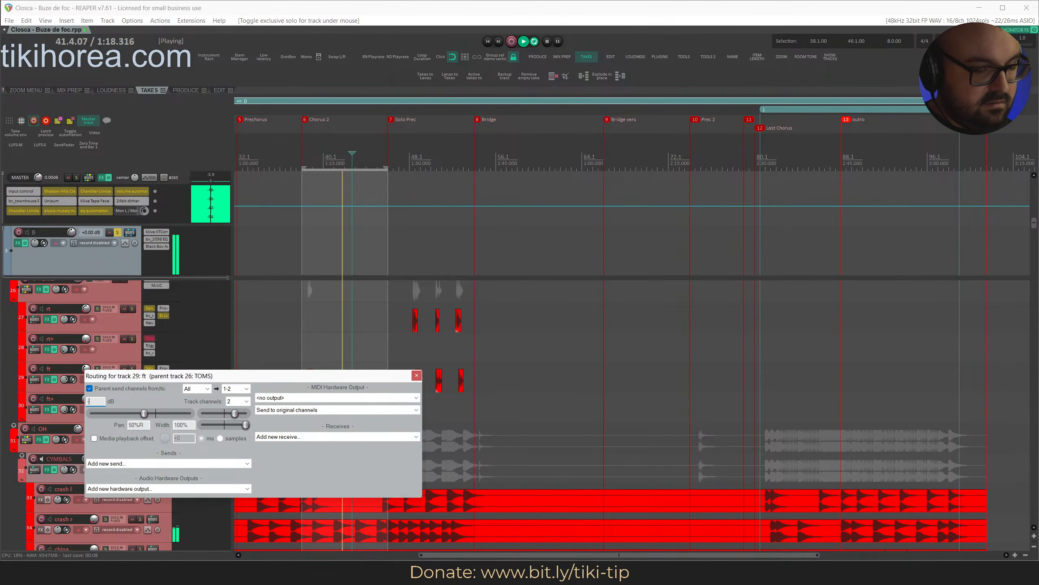
key(Return)
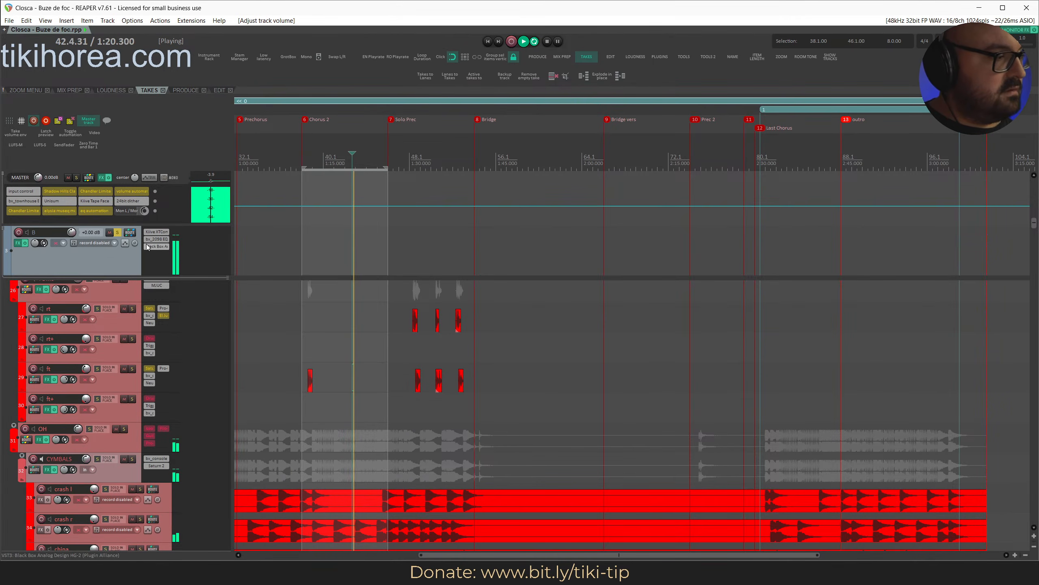
Exclusively solo the hh ride track inside the CYMBALS folder during Chorus 2 playback.
scroll(110, 392, down, 3)
scroll(96, 434, up, 1)
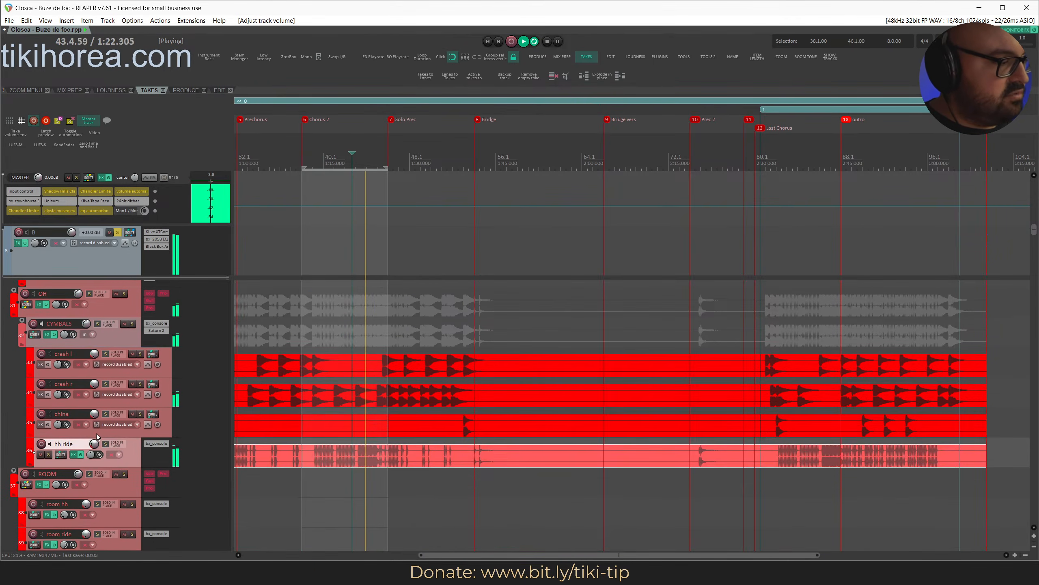
scroll(95, 428, up, 2)
scroll(98, 428, down, 3)
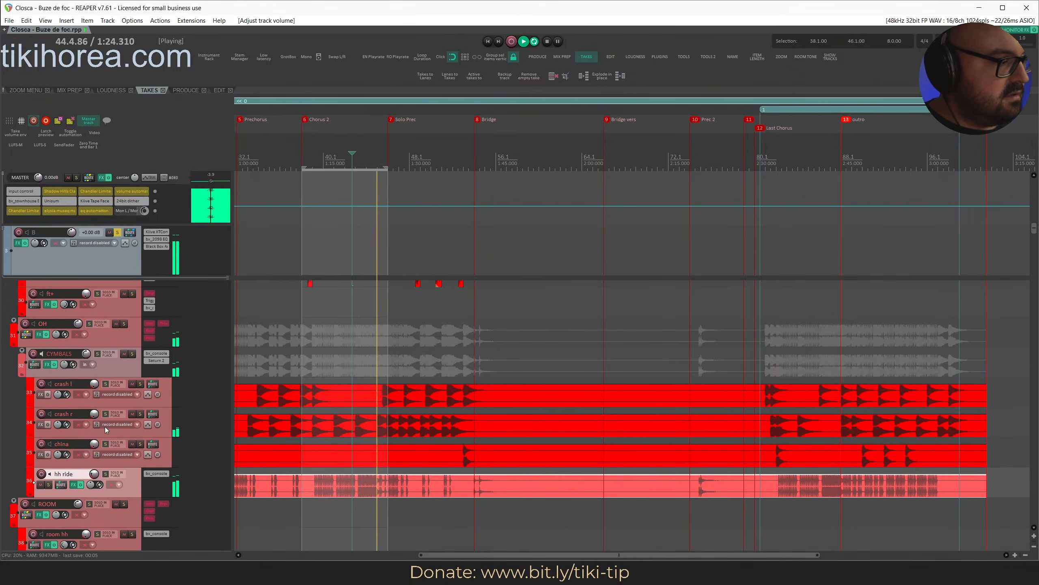
key(alt+s)
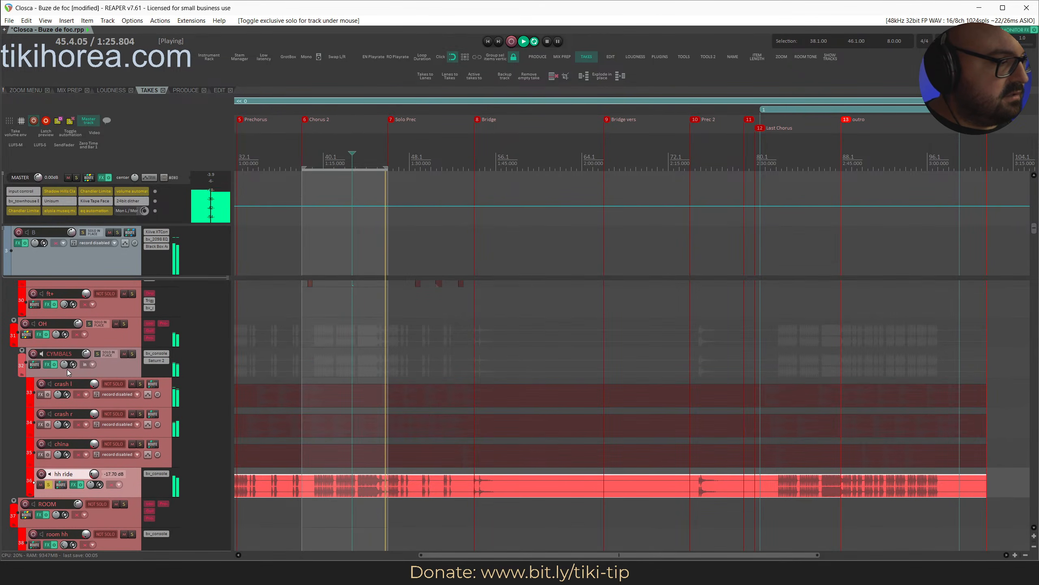
Check the hh ride track's routing and exclusively solo the CYMBALS folder.
click(61, 485)
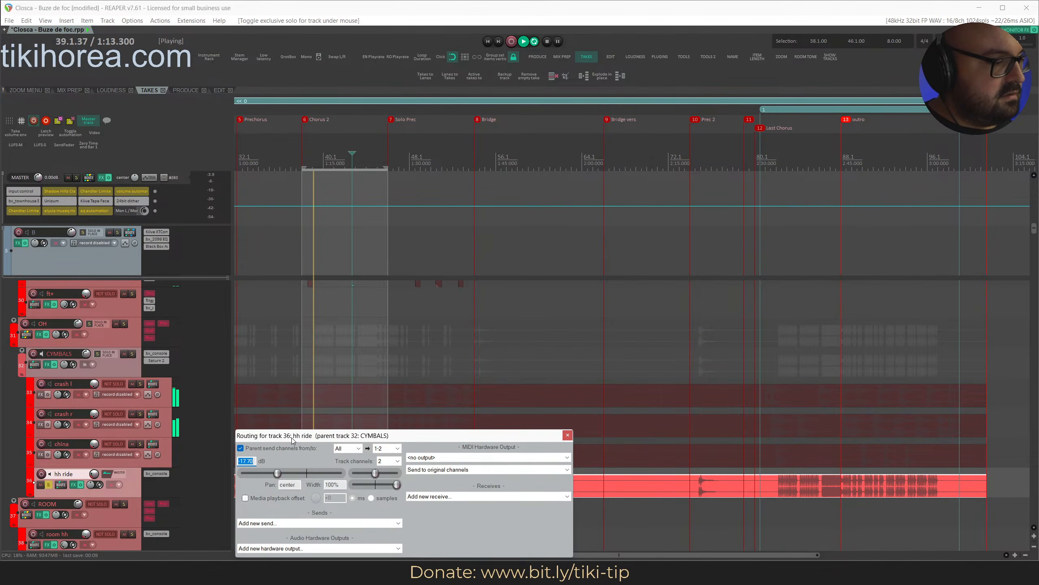
key(Escape)
key(alt+s)
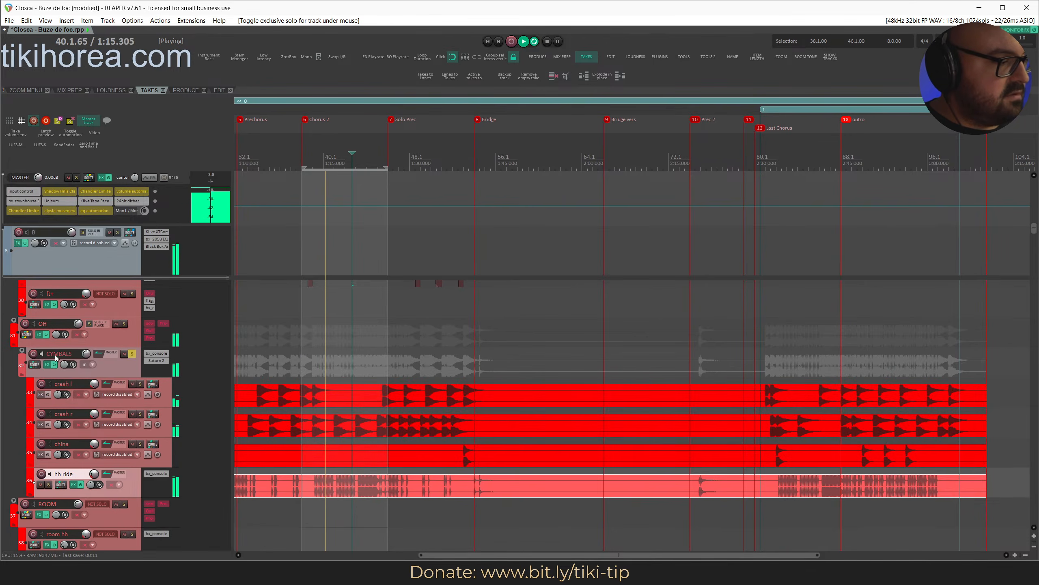
click(46, 365)
key(Escape)
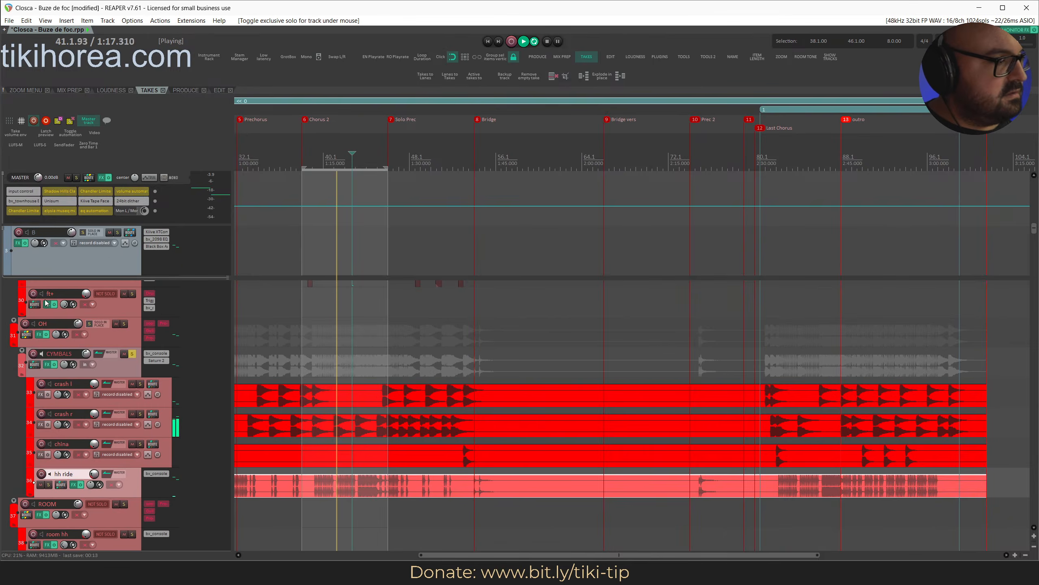
Compare the CYMBALS folder with Saturn 2 and bx_console SSL 4000 E bypassed and active, replaying from near the start of Chorus 2.
shift+click(150, 360)
click(110, 364)
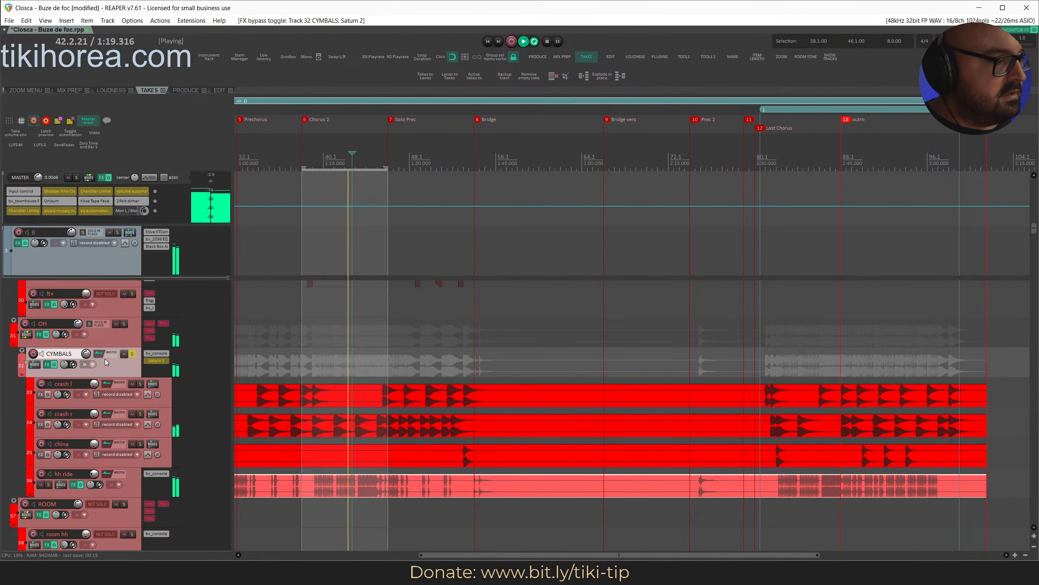
shift+click(164, 360)
shift+click(165, 354)
shift+click(165, 354)
click(311, 163)
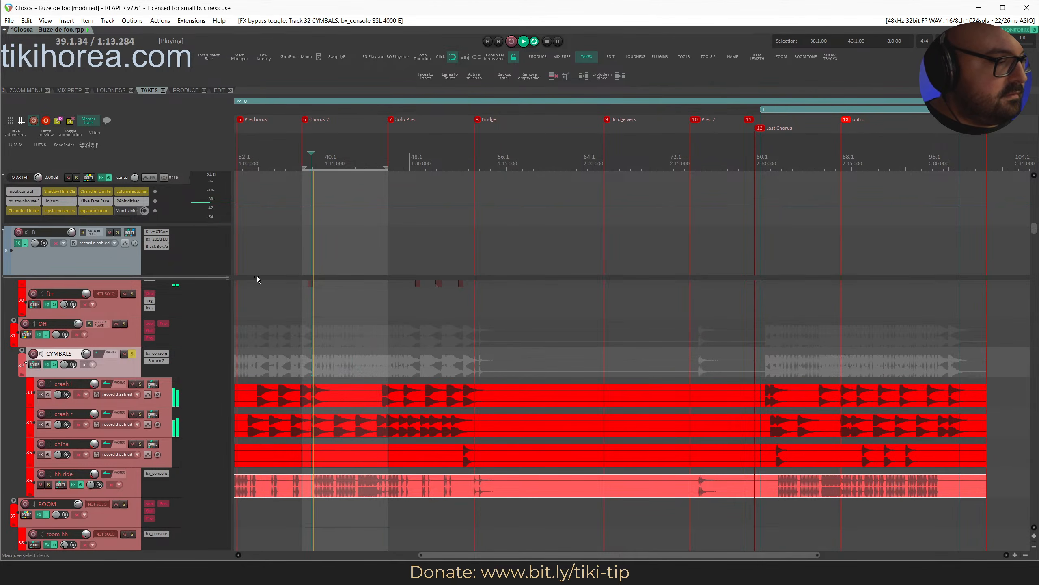
Undo a trial removal of Saturn 2 from the CYMBALS folder, bypass the plugin instead and save the project.
alt+click(147, 361)
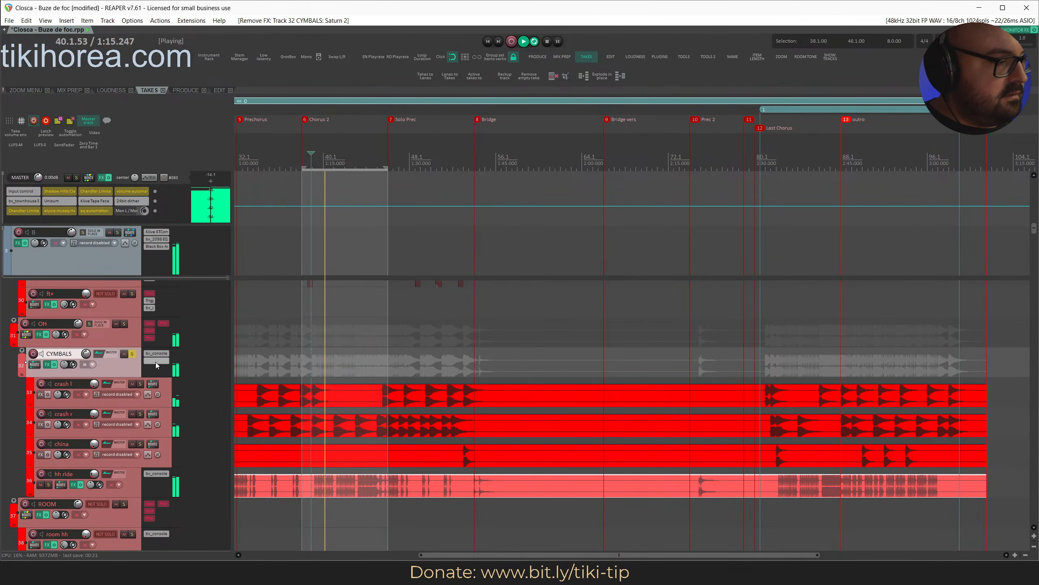
key(ctrl+z)
key(ctrl+s)
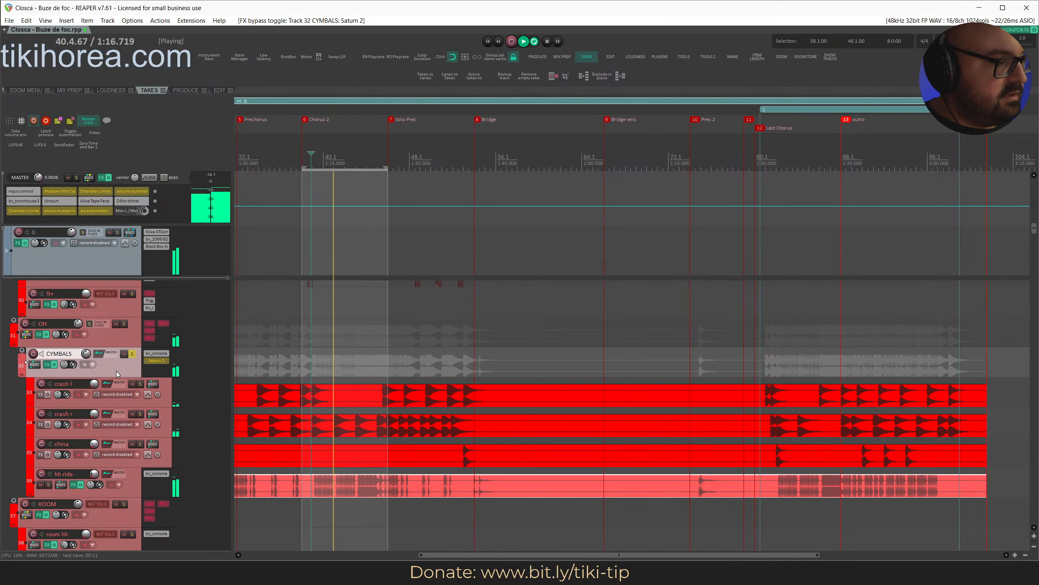
Remove bx_console SSL 4000 E from the hh ride track, adjust the CYMBALS folder's console plugin and save the project.
alt+click(157, 474)
click(152, 354)
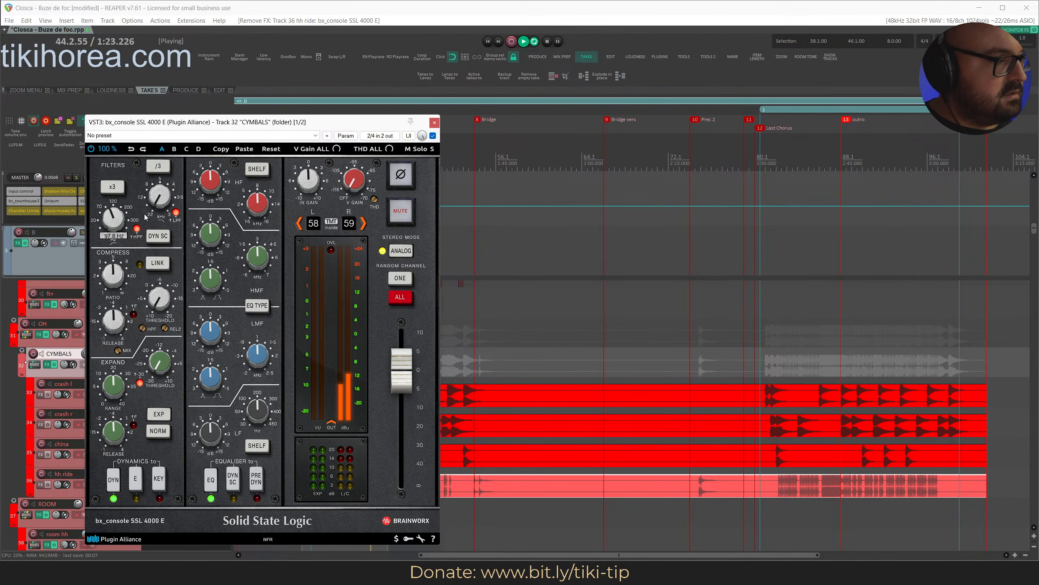
click(434, 122)
key(ctrl+s)
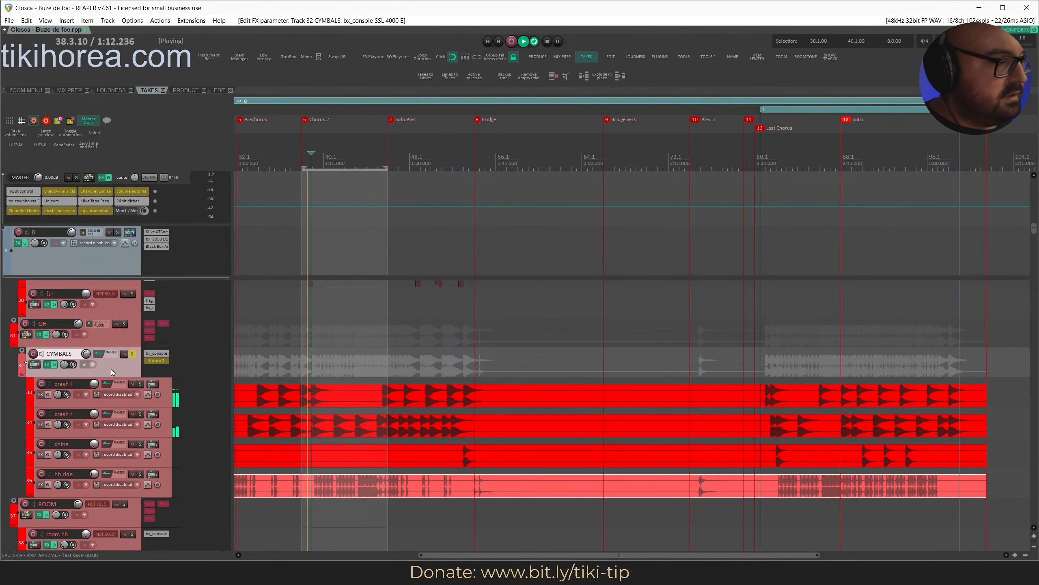
Solo the OH folder and compare soothe2 active and bypassed, leaving it bypassed.
key(s)
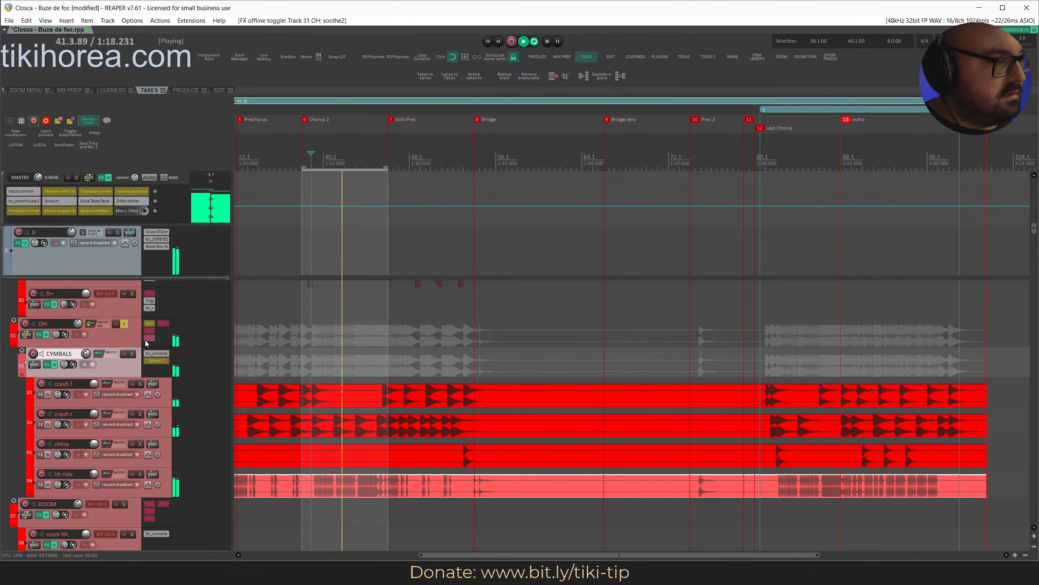
shift+click(150, 324)
key(ctrl+s)
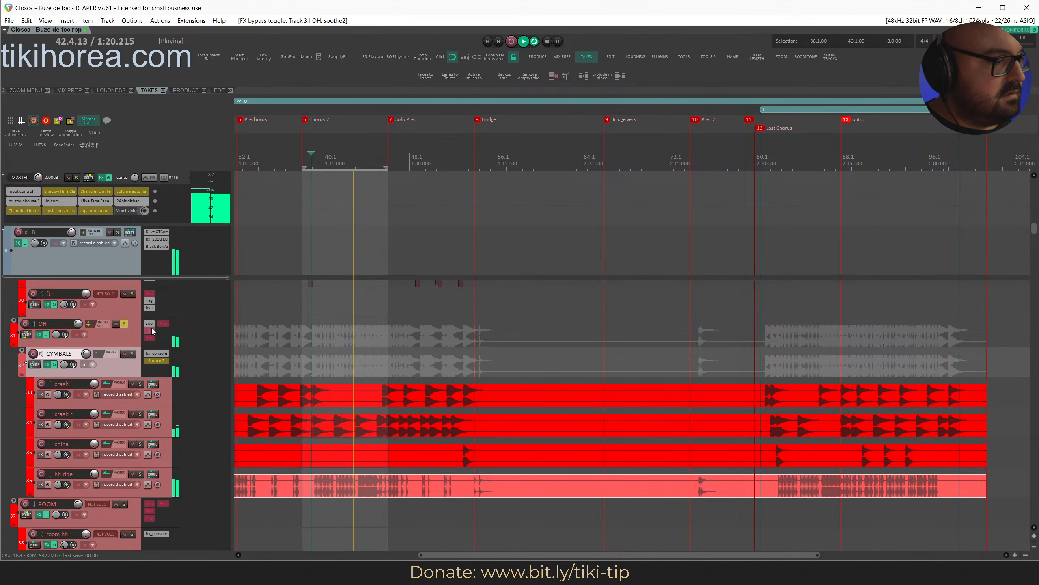
shift+click(152, 325)
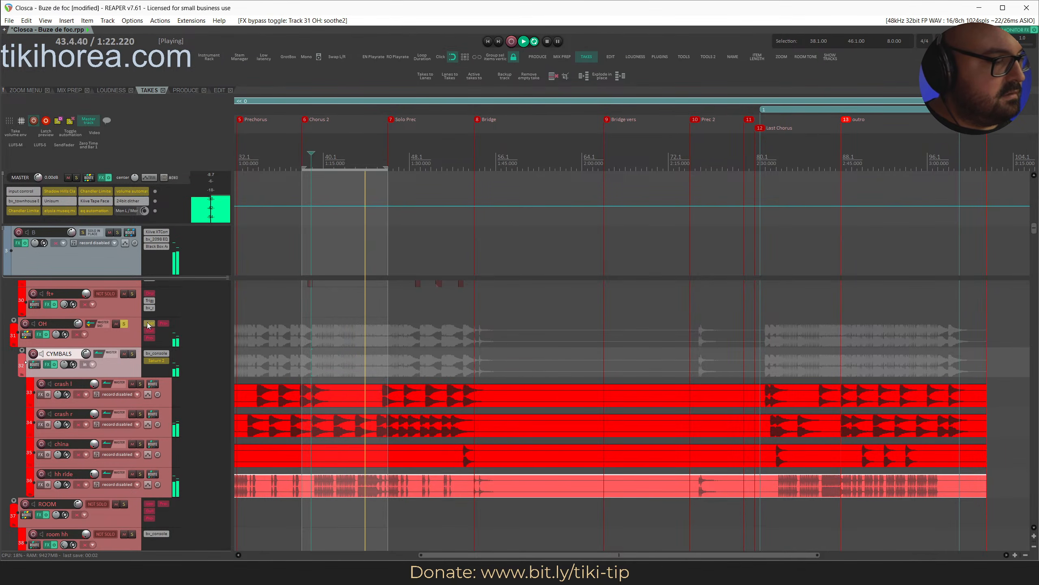
Clear all track solos and save the project.
click(26, 341)
key(ctrl+F6)
key(ctrl+s)
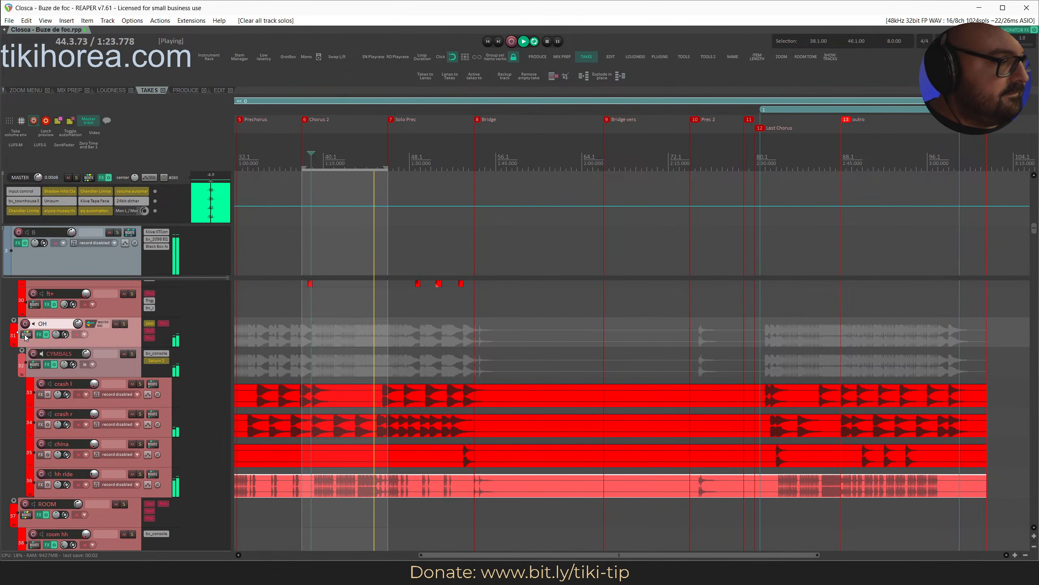
Review the OH folder's sends and examine the B and E bus tracks during full playback.
click(26, 334)
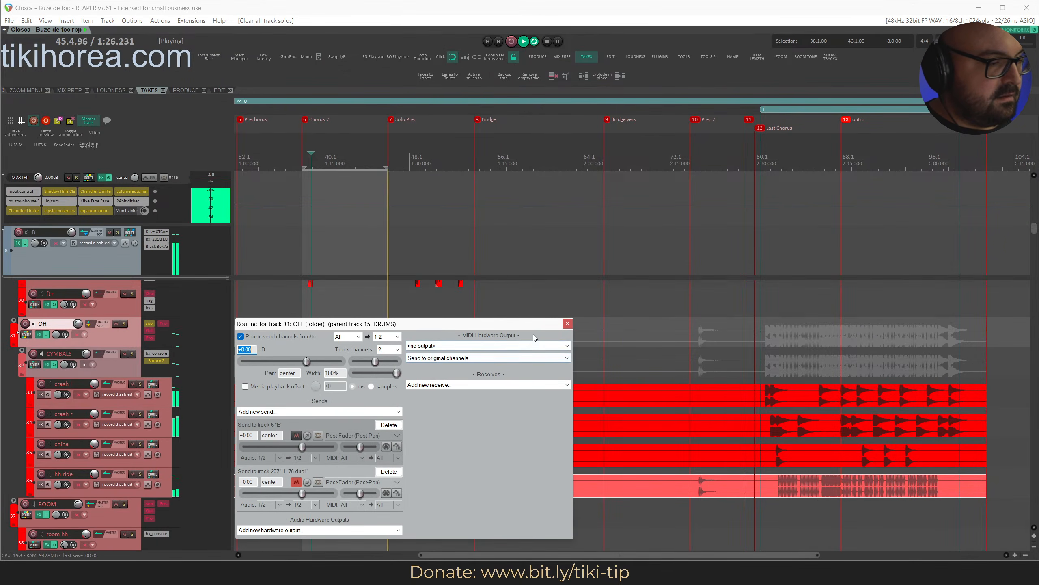
click(568, 324)
scroll(87, 358, up, 8)
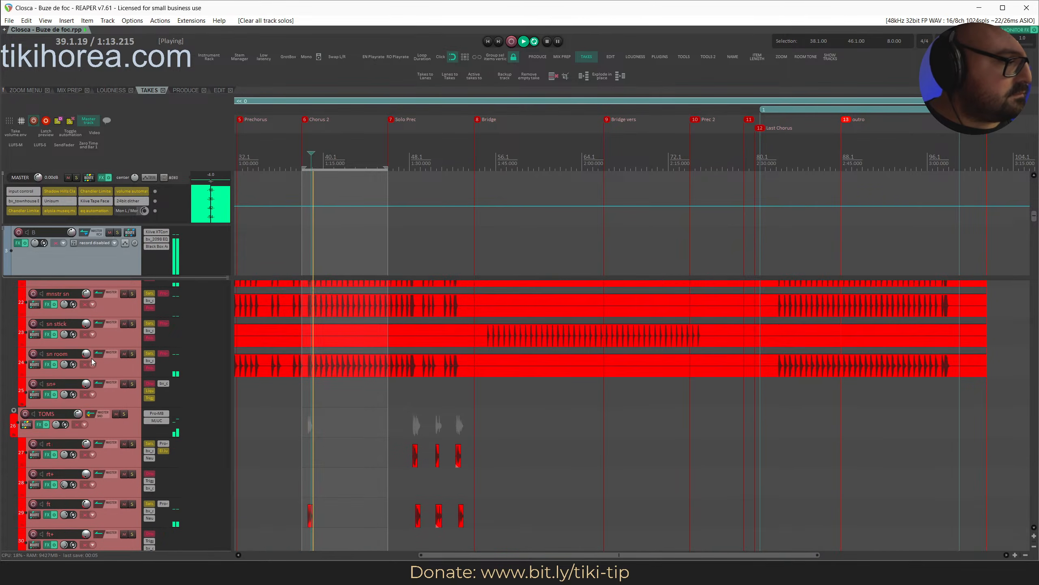
scroll(91, 360, up, 15)
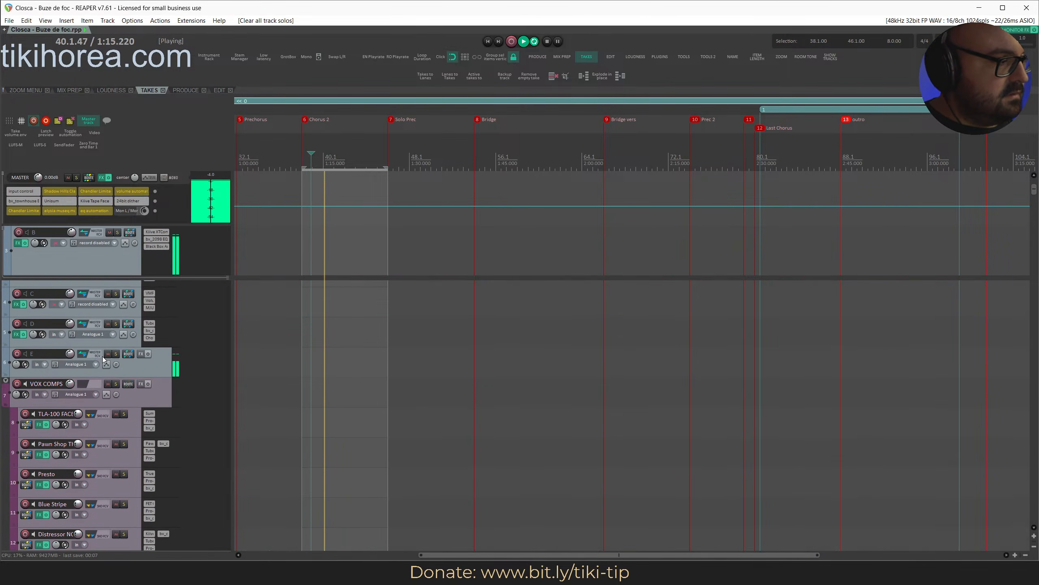
scroll(103, 359, up, 3)
click(155, 405)
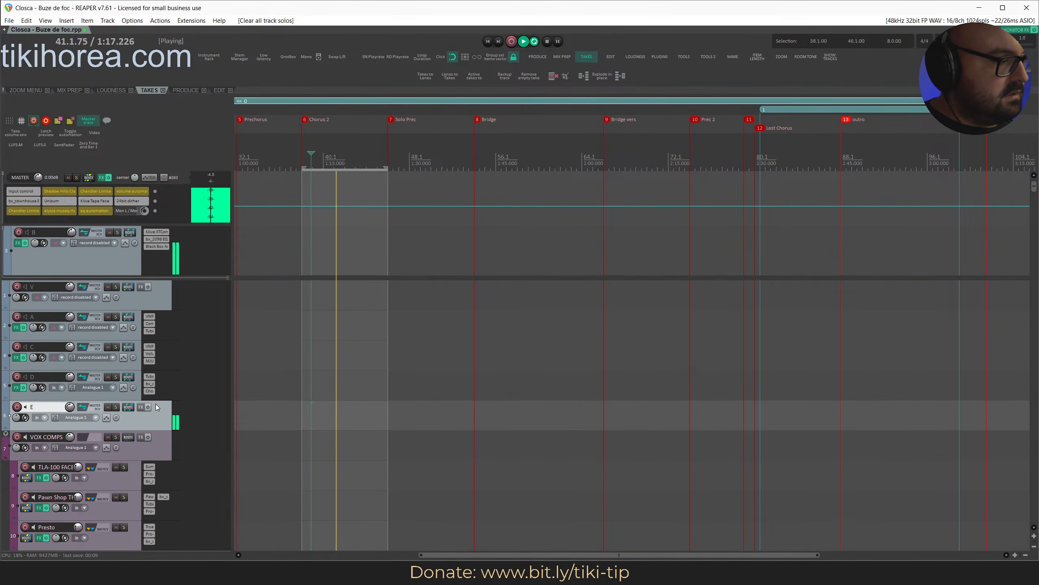
click(133, 257)
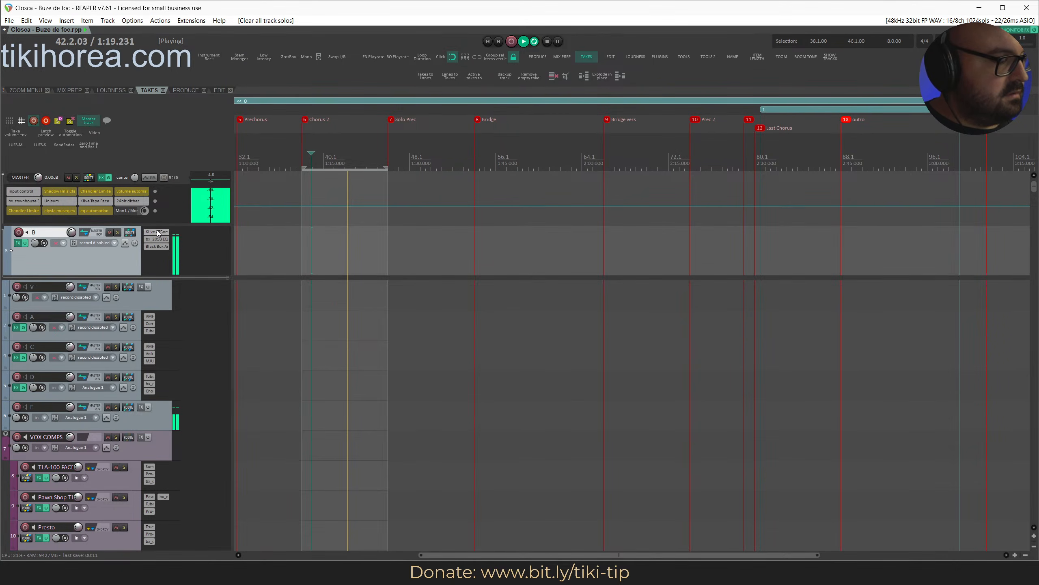
click(131, 407)
Compare the B bus with Kiive XTComp bypassed and active, and inspect the compressor's settings.
shift+click(157, 232)
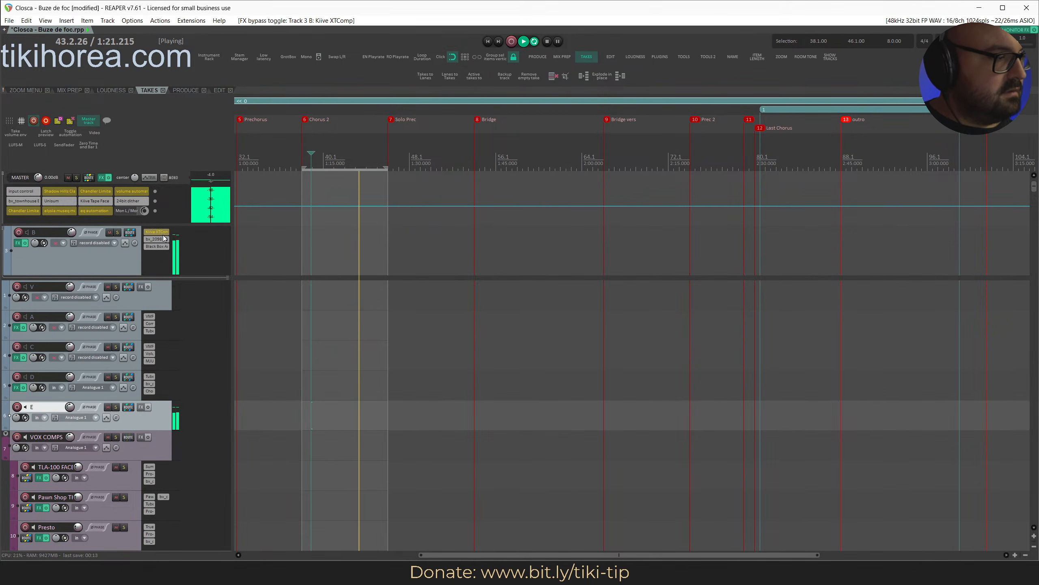
shift+click(162, 233)
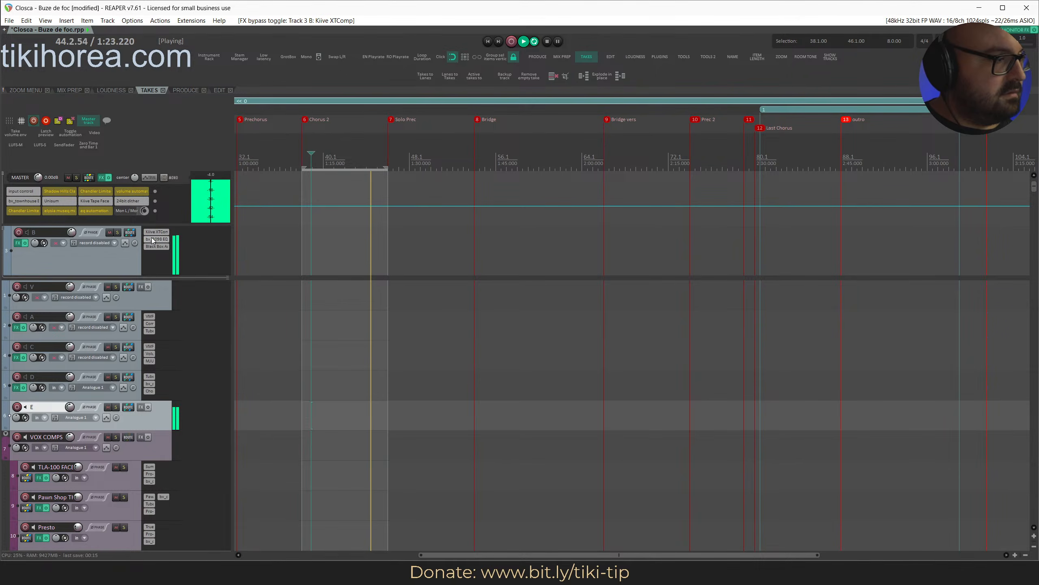
click(157, 232)
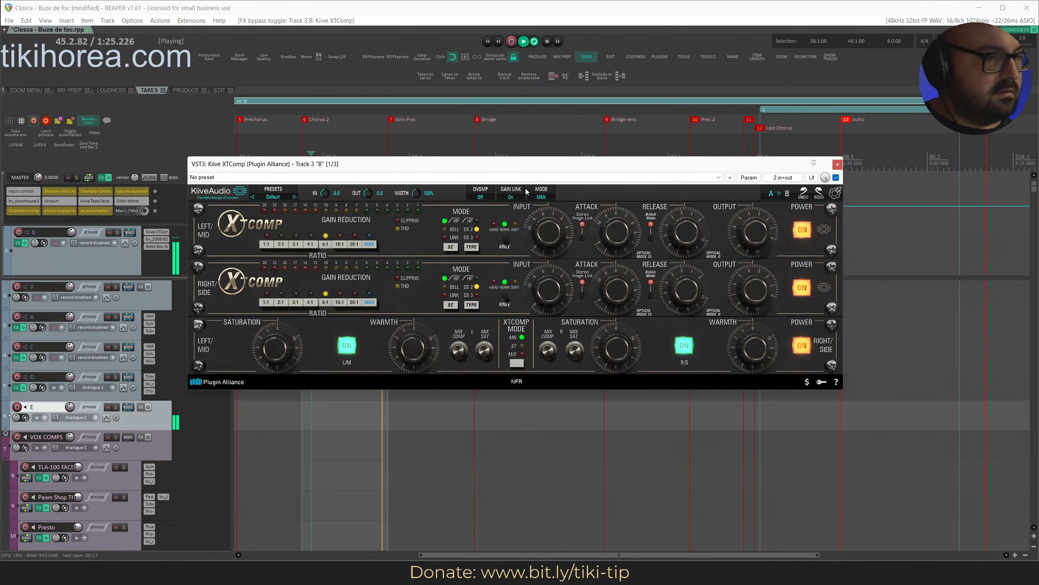
click(837, 164)
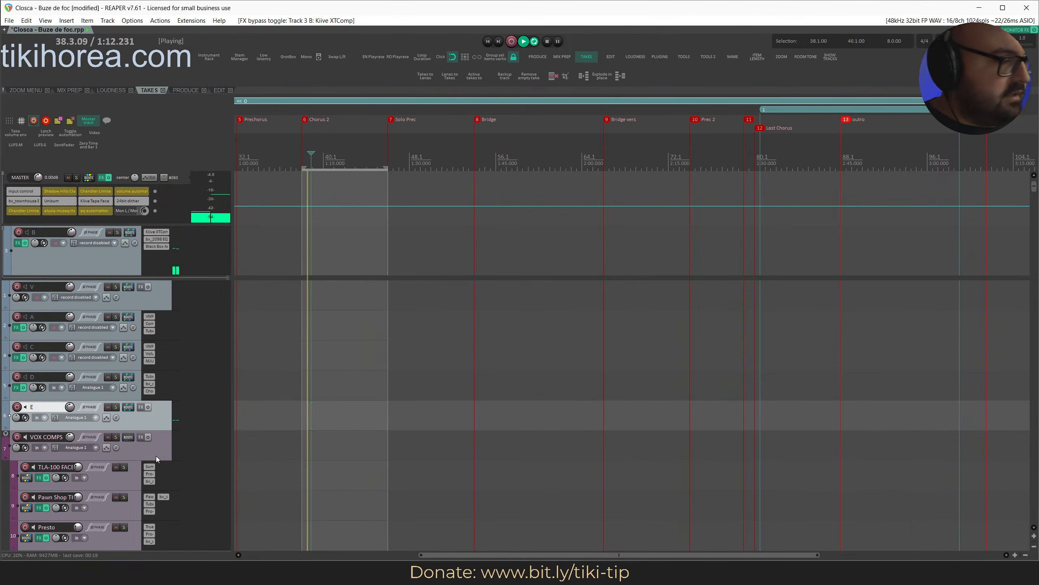
Check the bd track's routing and set the BD folder's volume to -2 dB.
scroll(153, 448, down, 8)
scroll(151, 441, down, 2)
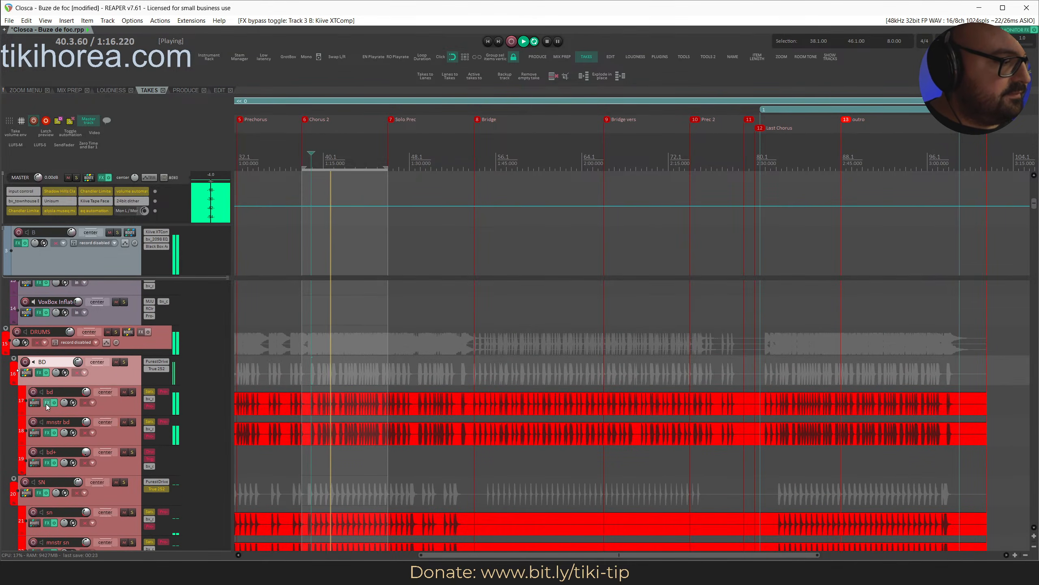
click(35, 403)
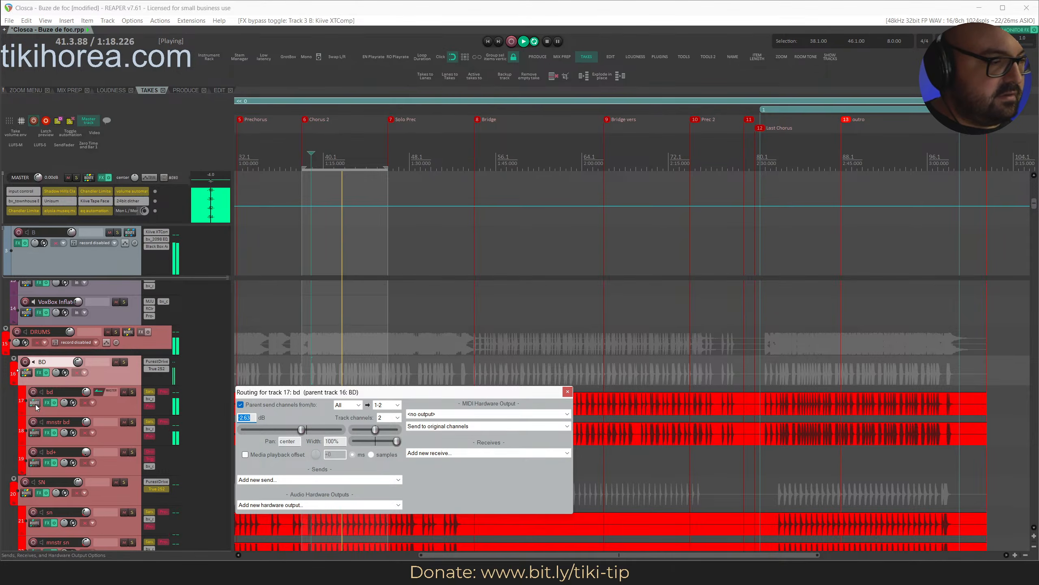
click(36, 404)
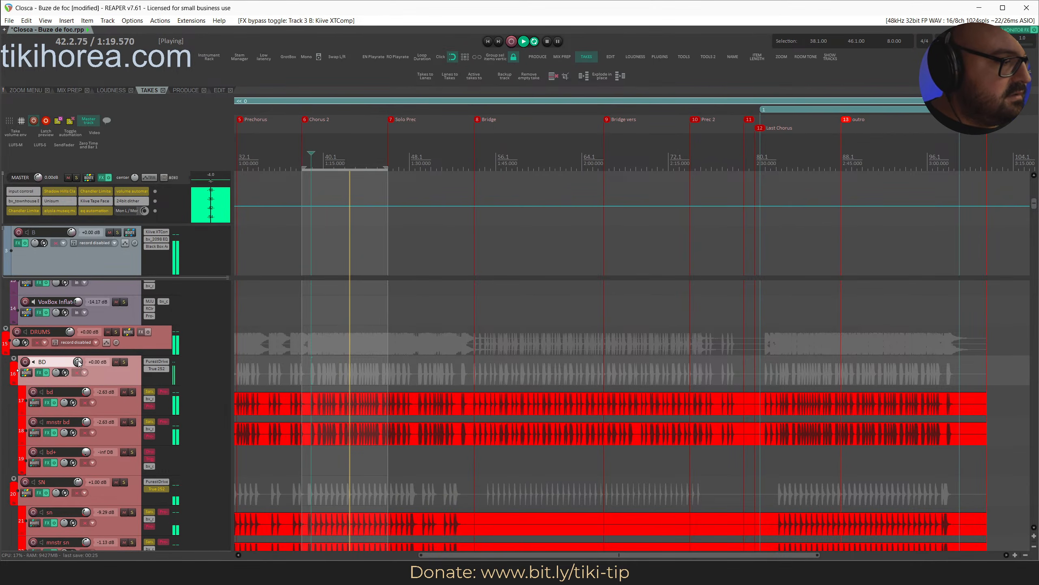
double_click(89, 363)
text(-2)
key(Return)
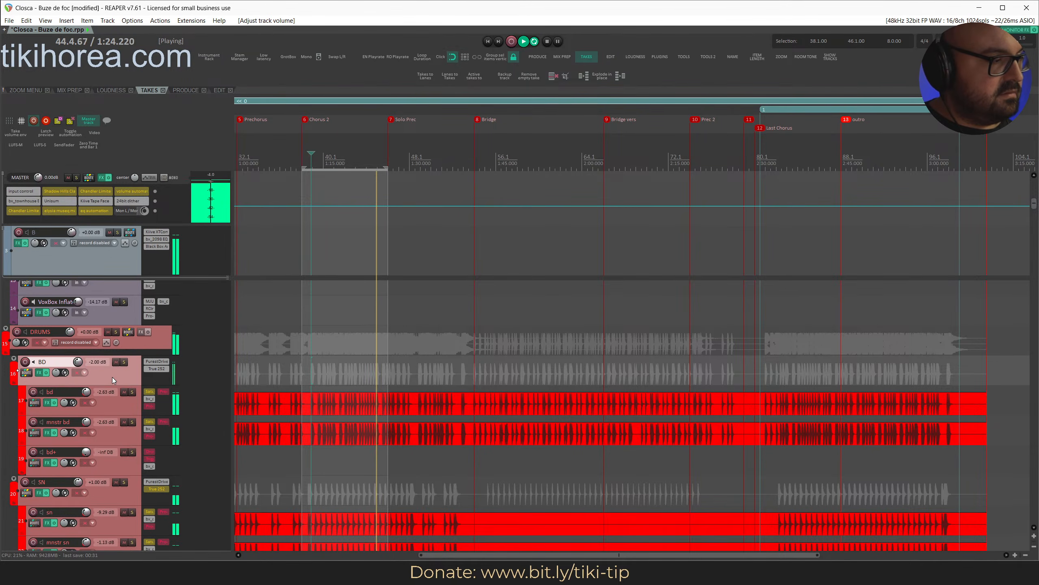
Stop playback and add a send from the hh ride track to the E bus.
scroll(112, 377, up, 8)
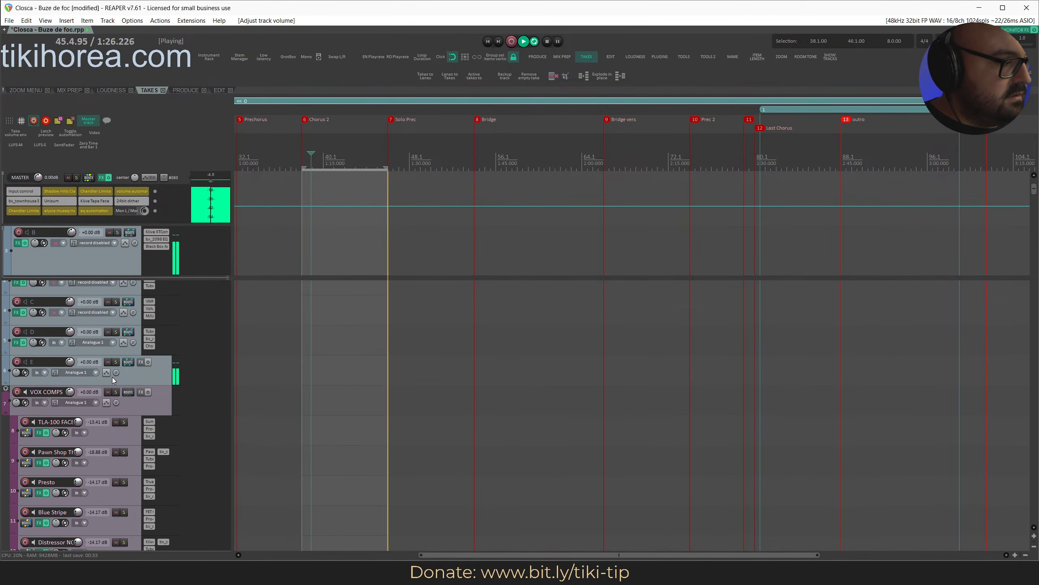
key(space)
scroll(126, 361, down, 15)
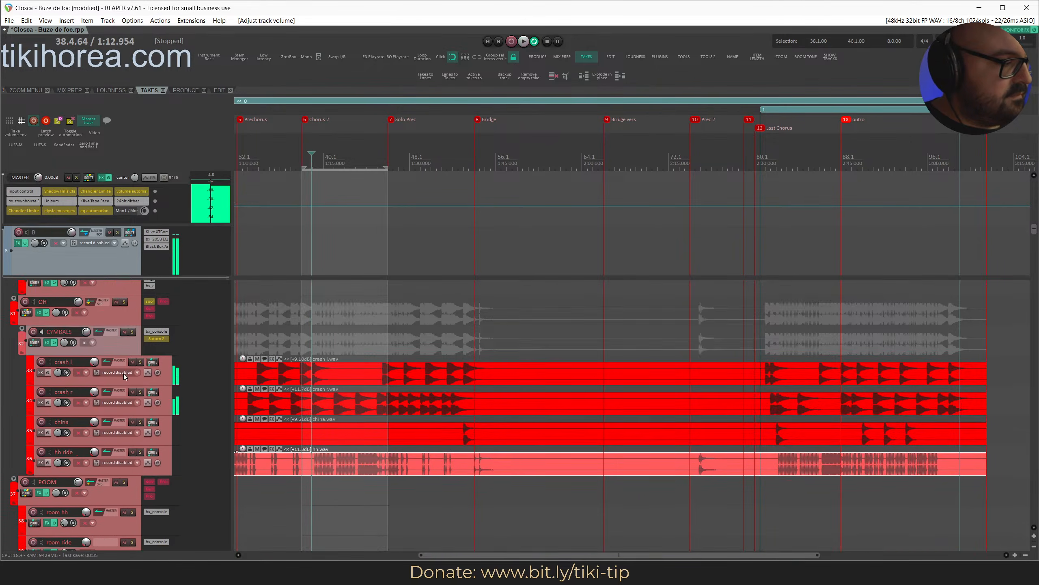
scroll(124, 376, up, 3)
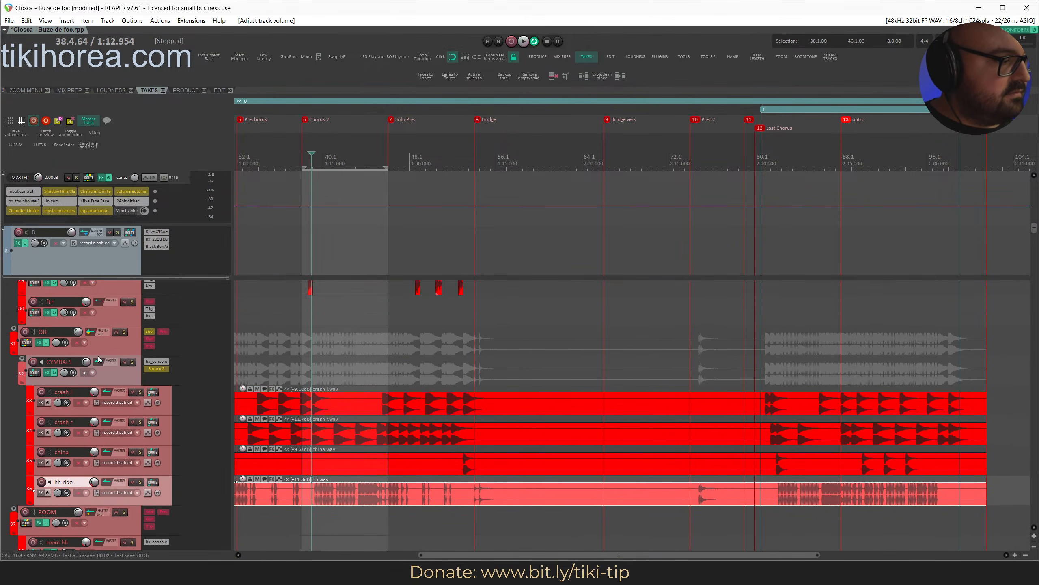
scroll(73, 361, down, 2)
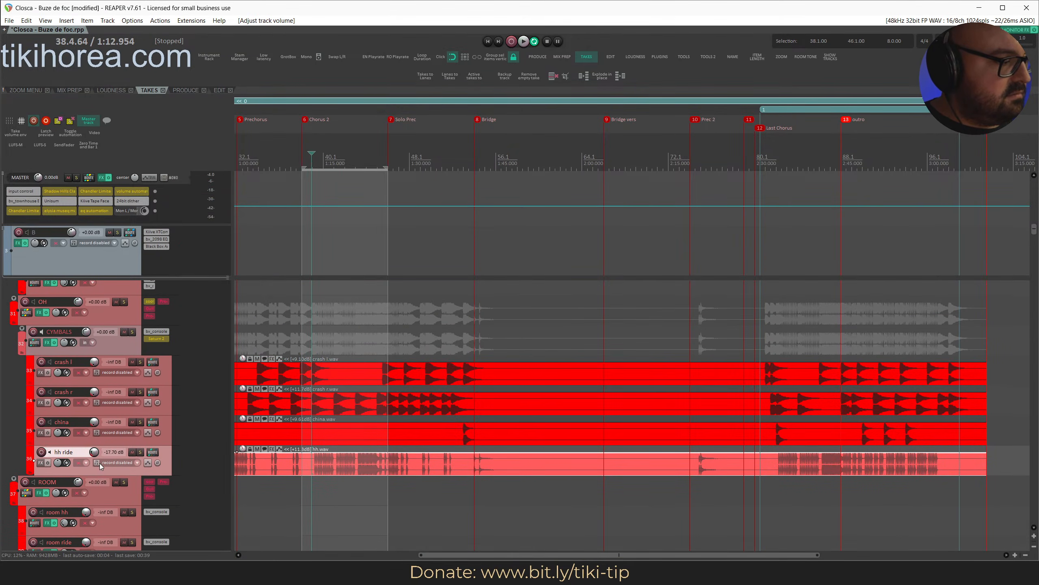
click(154, 452)
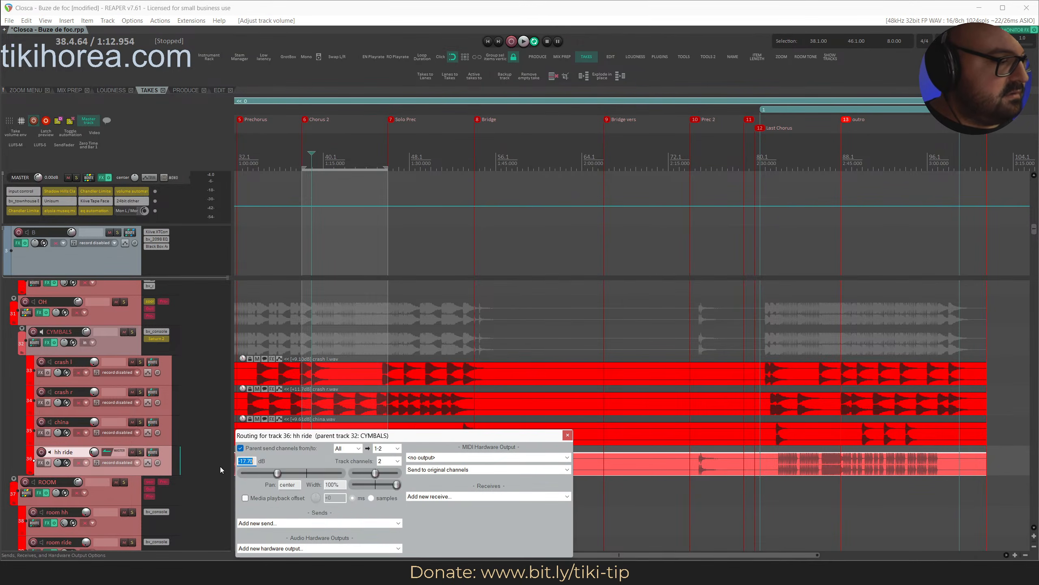
click(302, 524)
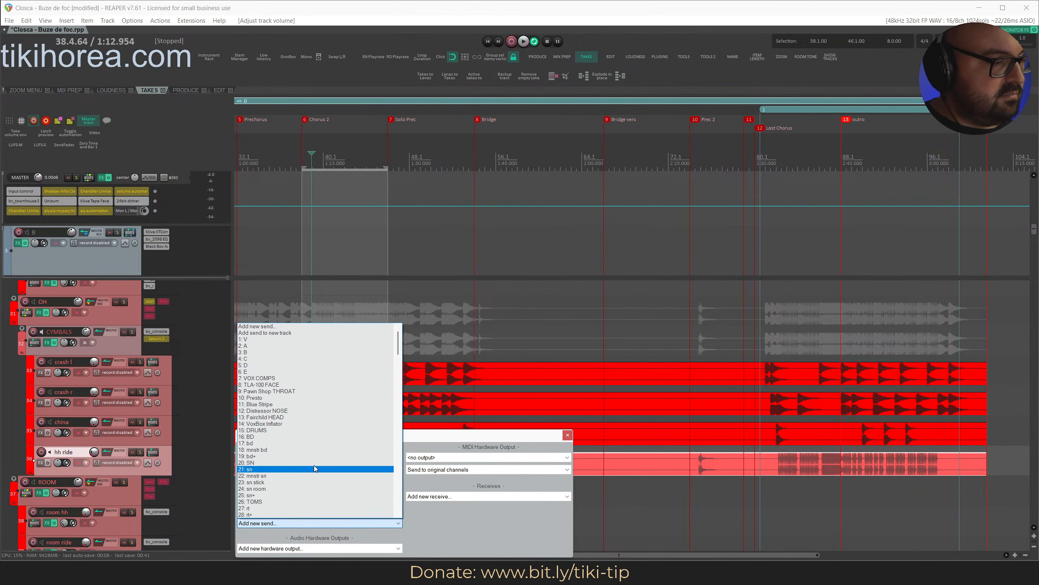
click(353, 372)
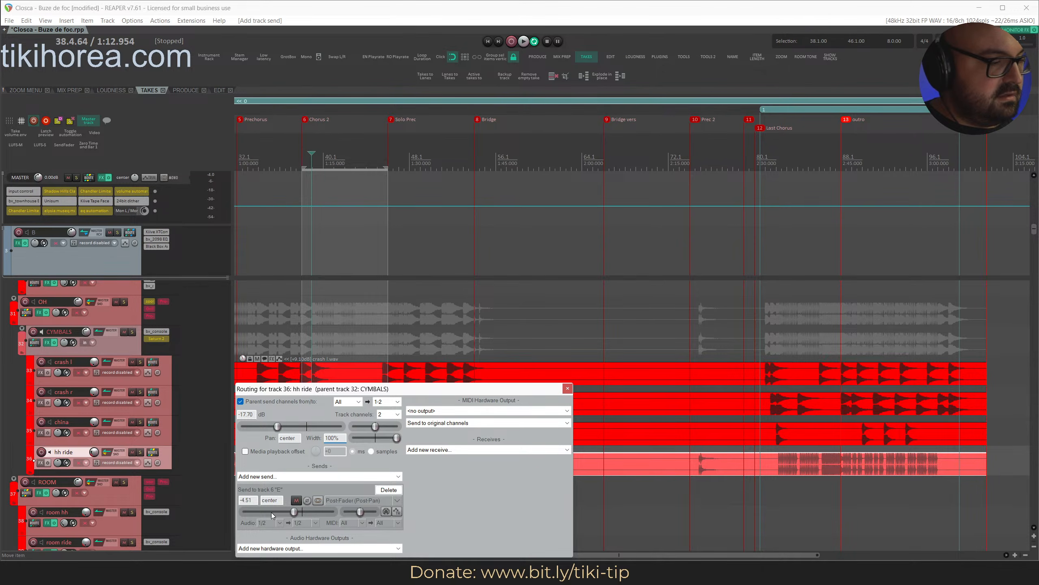
Set the hh ride track's send to E to about -3.56 dB during playback, stop and save the project.
key(space)
mouse_move(274, 514)
mouse_down()
mouse_move(343, 520)
mouse_move(294, 518)
mouse_up()
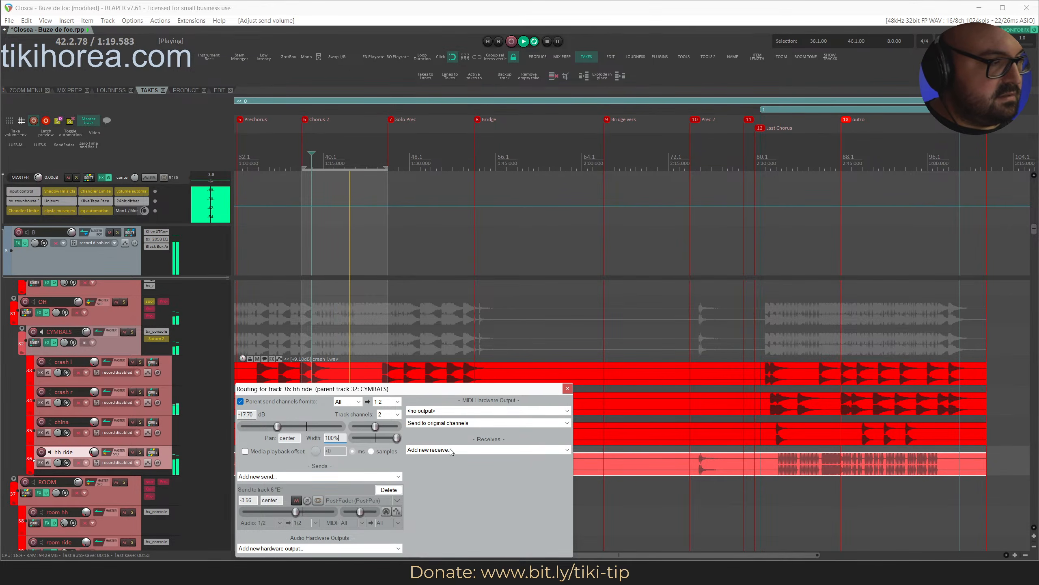
key(space)
click(566, 388)
key(ctrl+s)
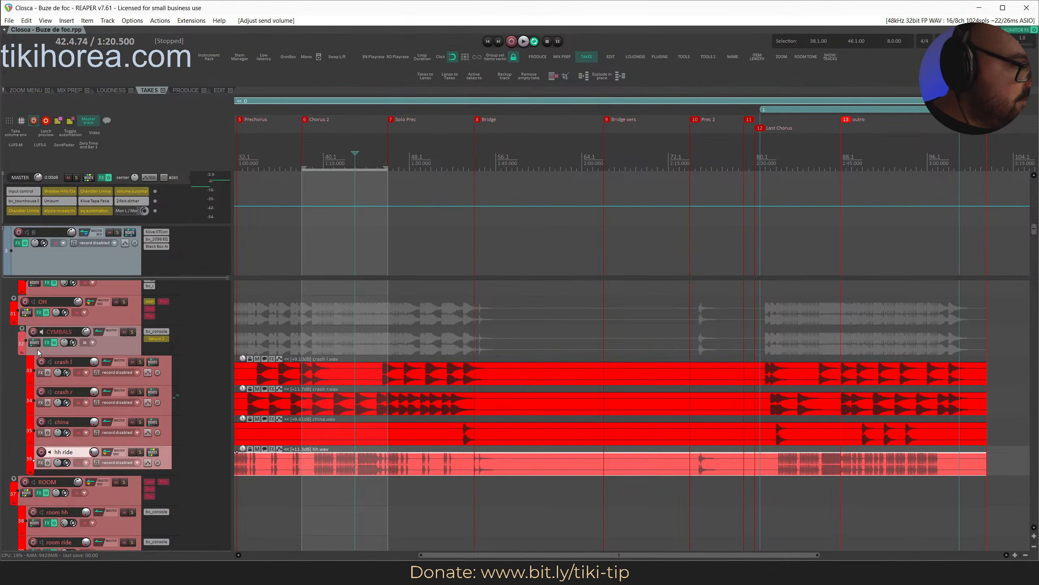
Check the CYMBALS folder's routing and examine the OH folder's existing sends to E and 1176 dual.
click(34, 346)
key(i)
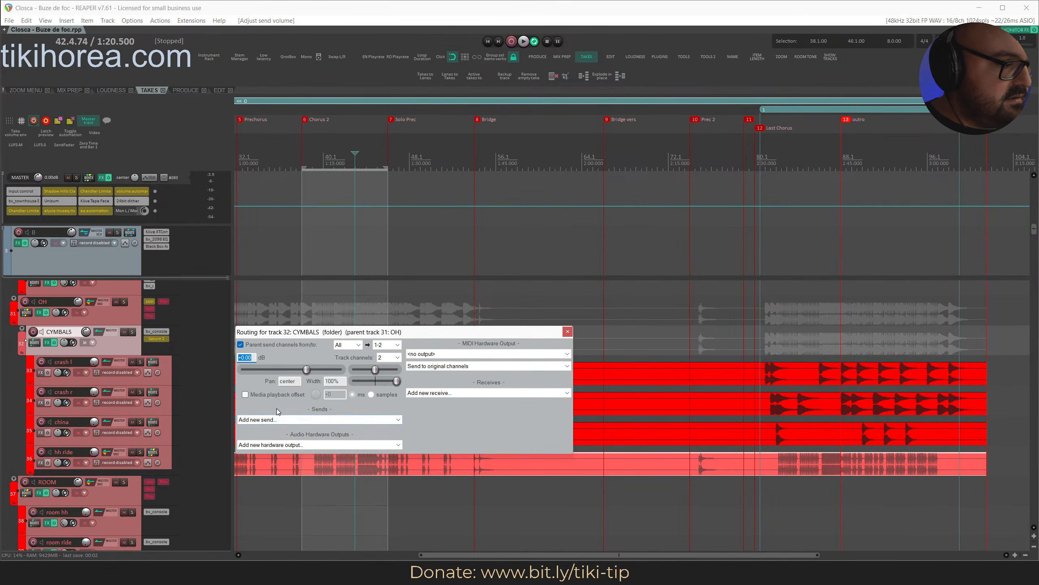
click(567, 333)
scroll(98, 325, up, 4)
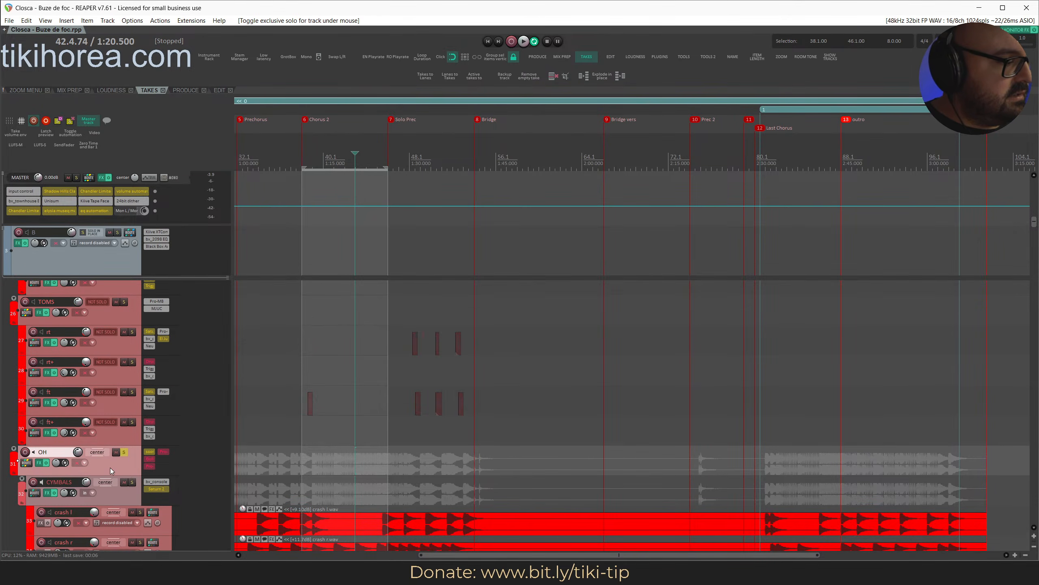
click(25, 464)
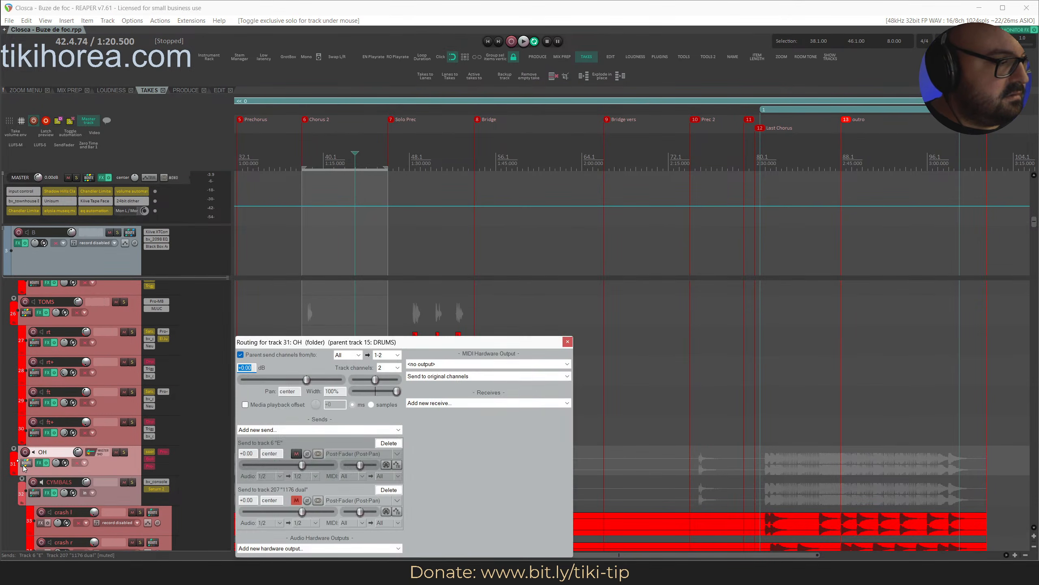
click(26, 464)
scroll(22, 466, down, 1)
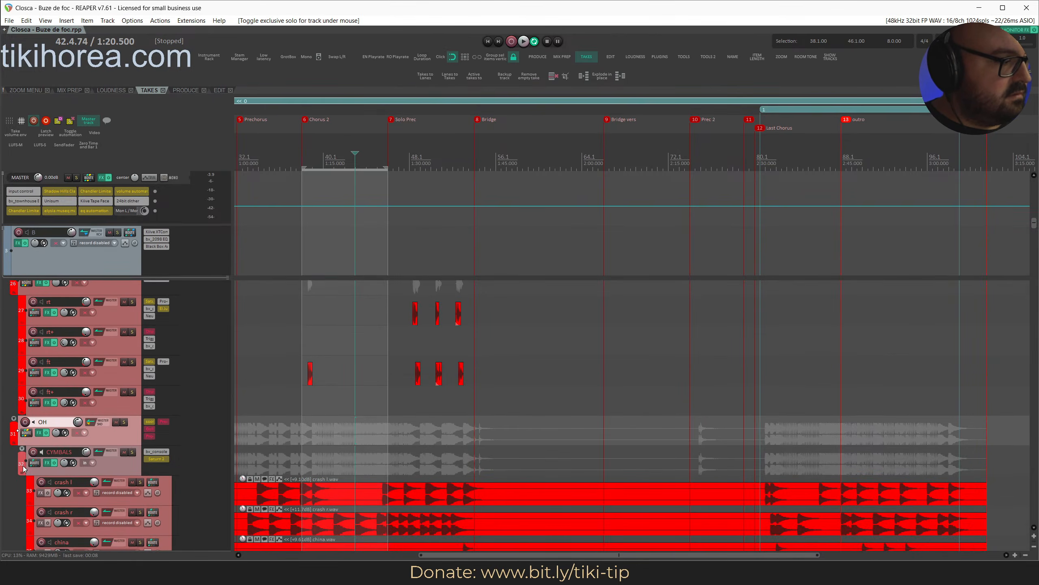
click(23, 433)
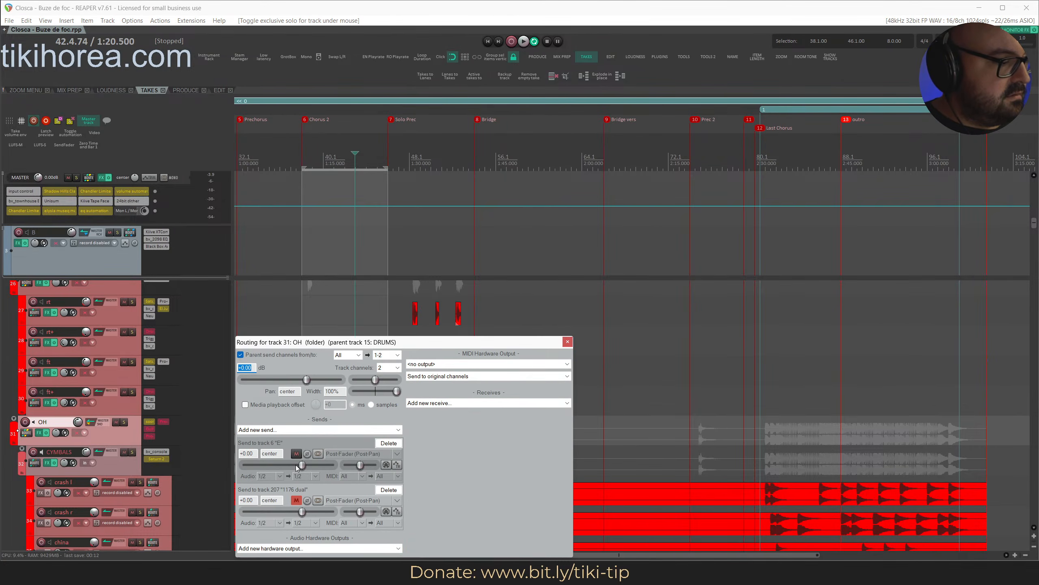
Compare playback with the OH track's send to track 6 "E" muted and unmuted, and close its routing.
key(Escape)
scroll(30, 334, down, 3)
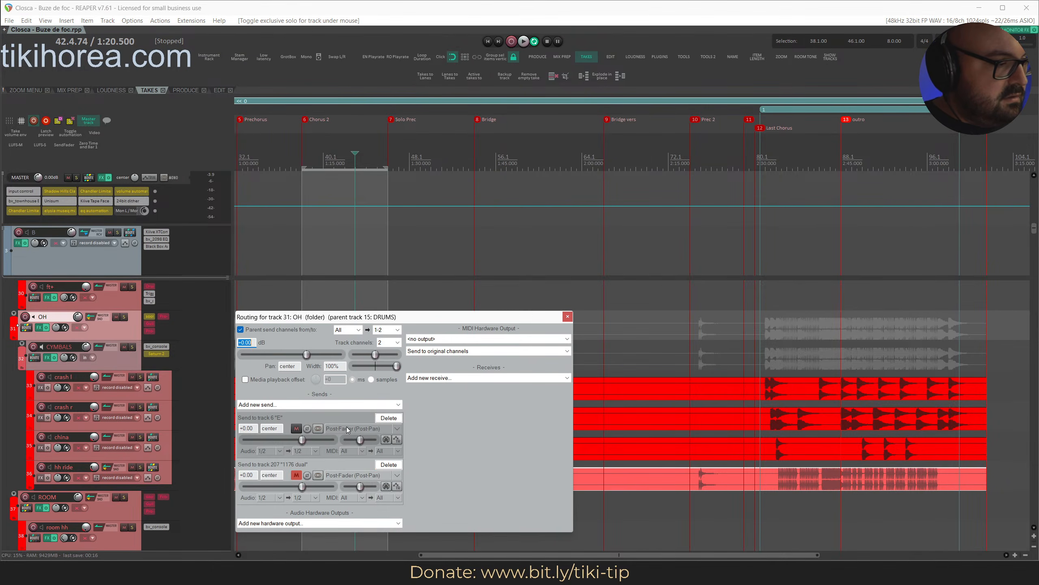
click(297, 428)
key(space)
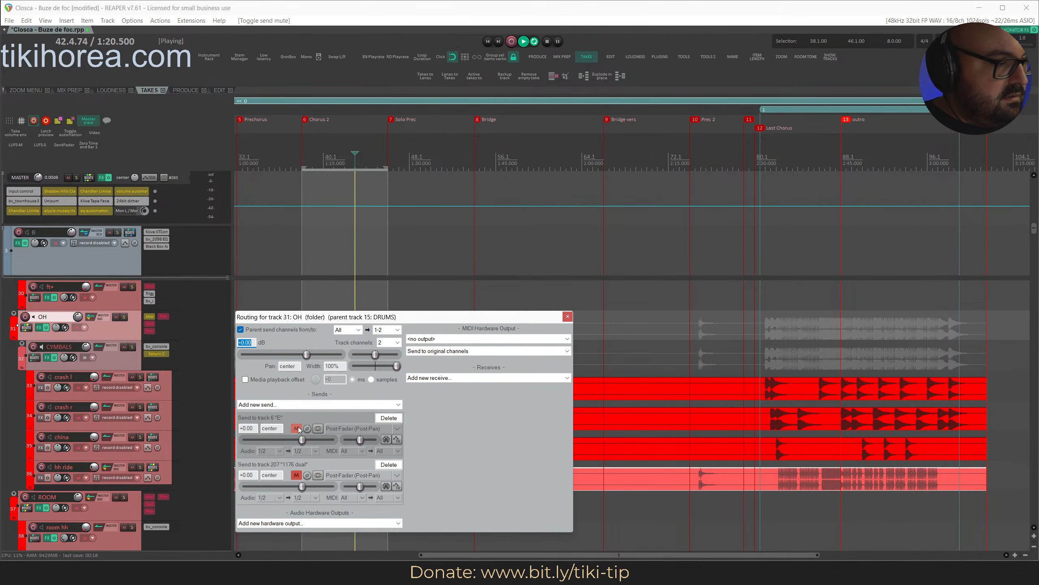
click(298, 428)
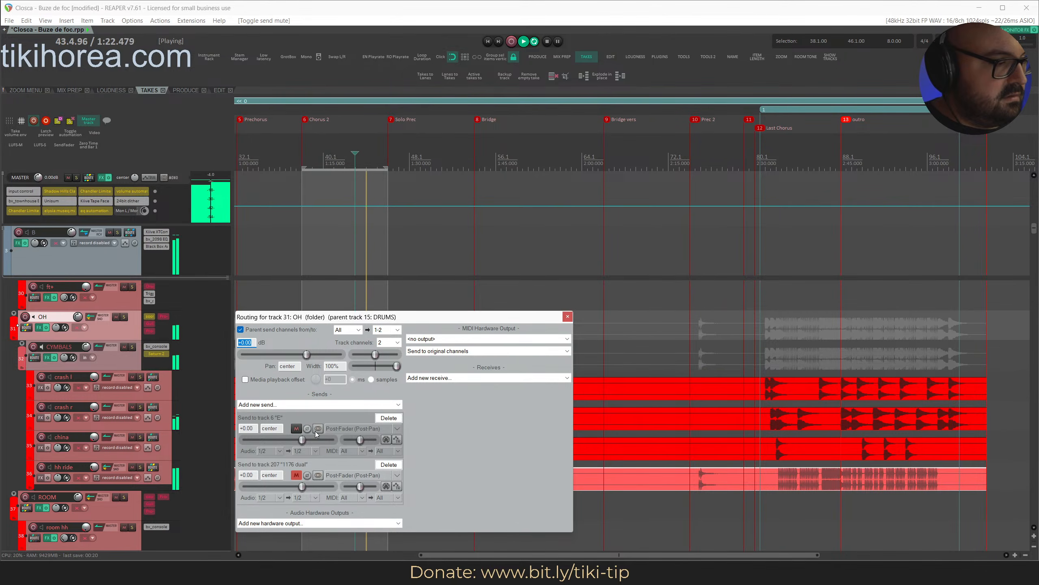
click(568, 318)
key(space)
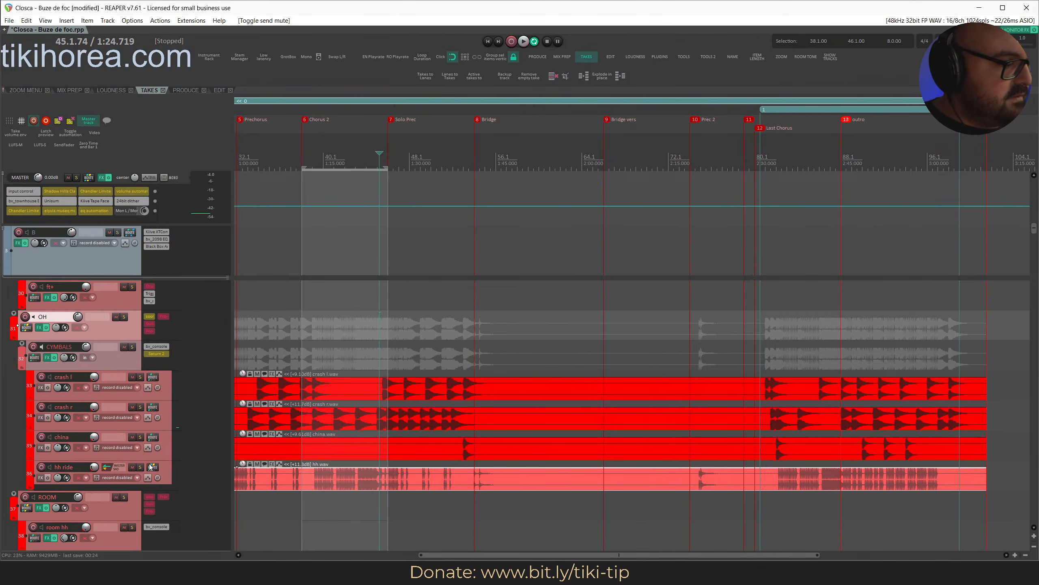
Delete the send to track 6 "E" from the hh ride track and close its routing.
click(152, 467)
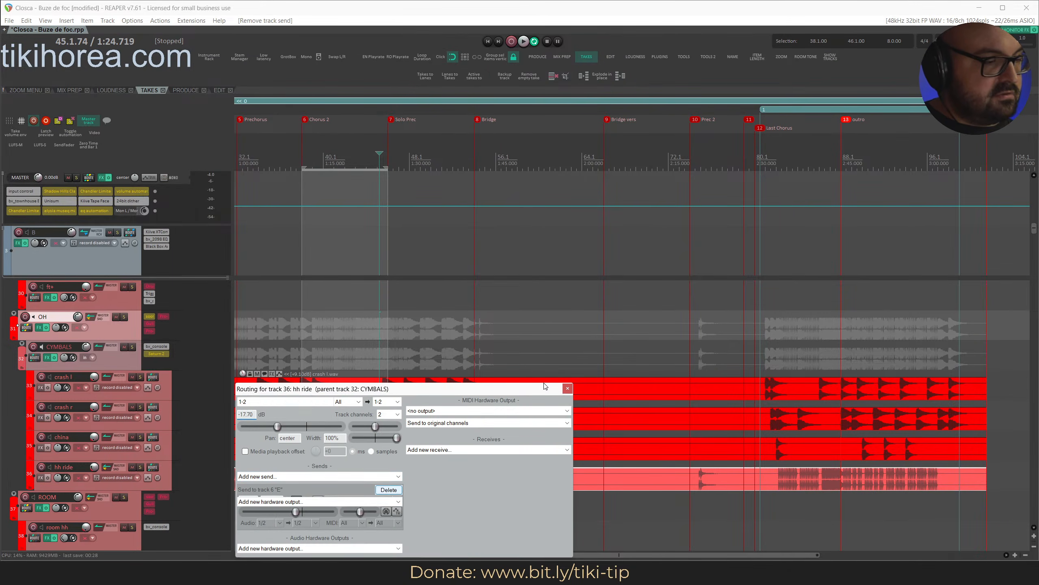
click(389, 490)
click(568, 388)
Audition the OH track soloed, set its send to track 6 "E" to +5 dB, and save the project.
key(space)
key(s)
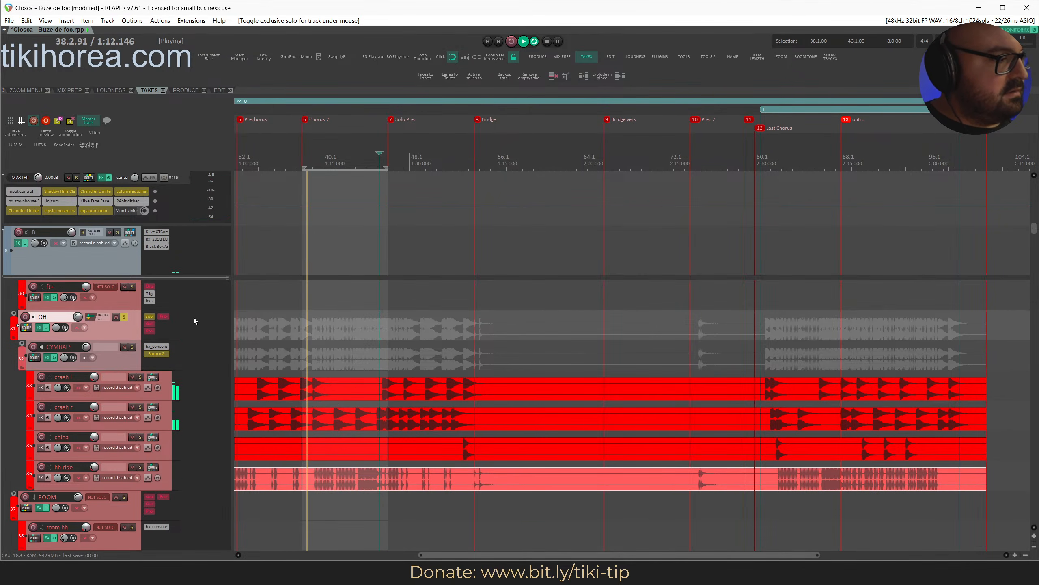
key(i)
drag(364, 321, 426, 296)
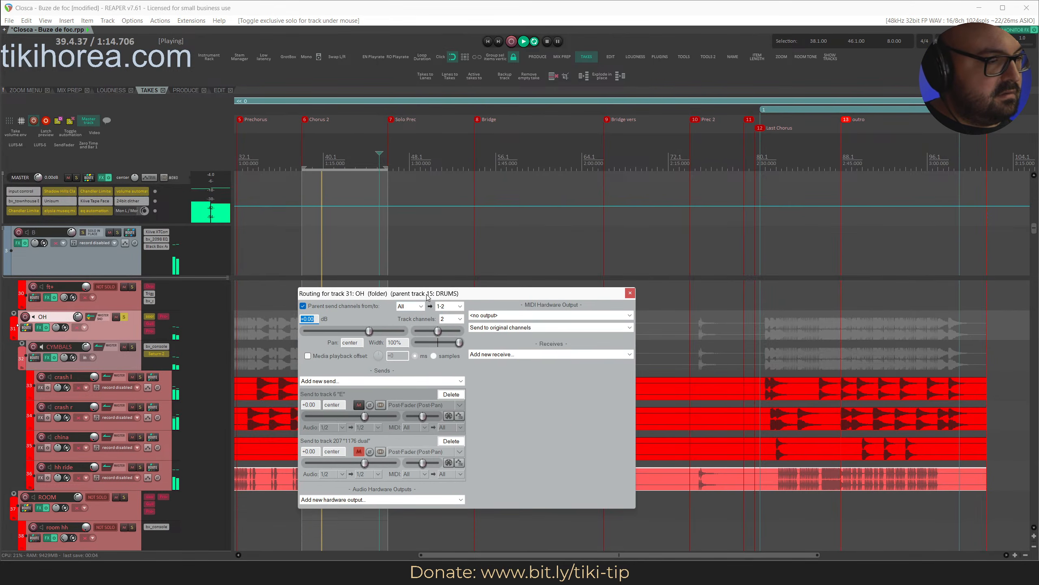
drag(319, 403, 258, 400)
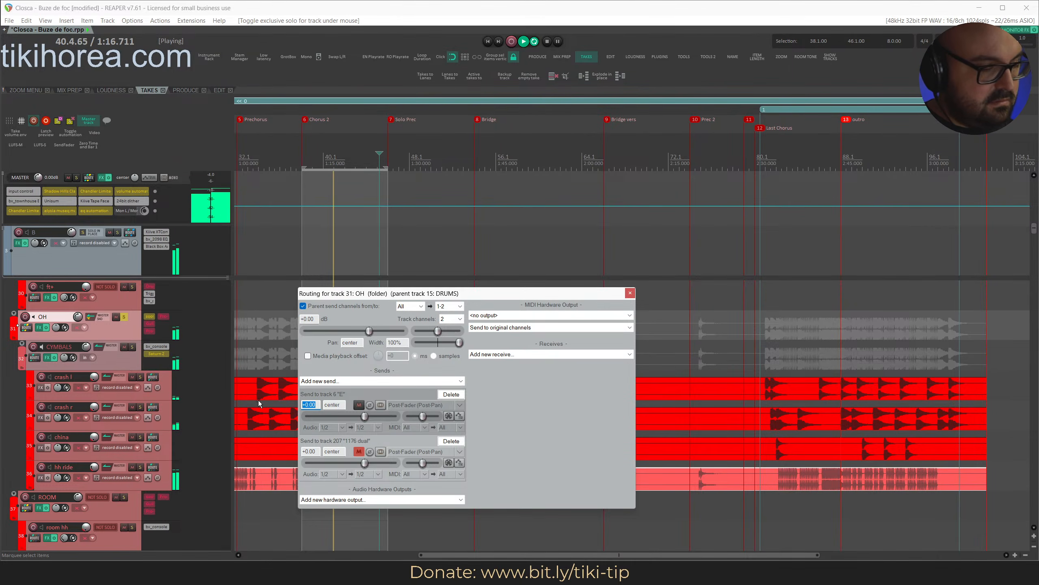
key(Return)
key(ctrl+s)
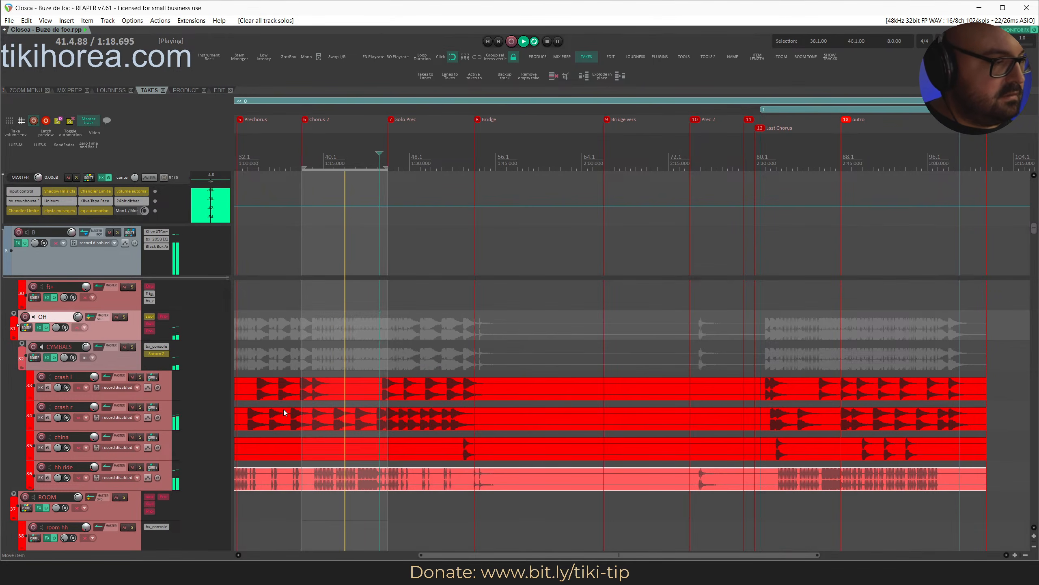
key(alt+F6)
Raise the OH track's send to track 6 "E" to about +9.4 dB while listening.
click(26, 327)
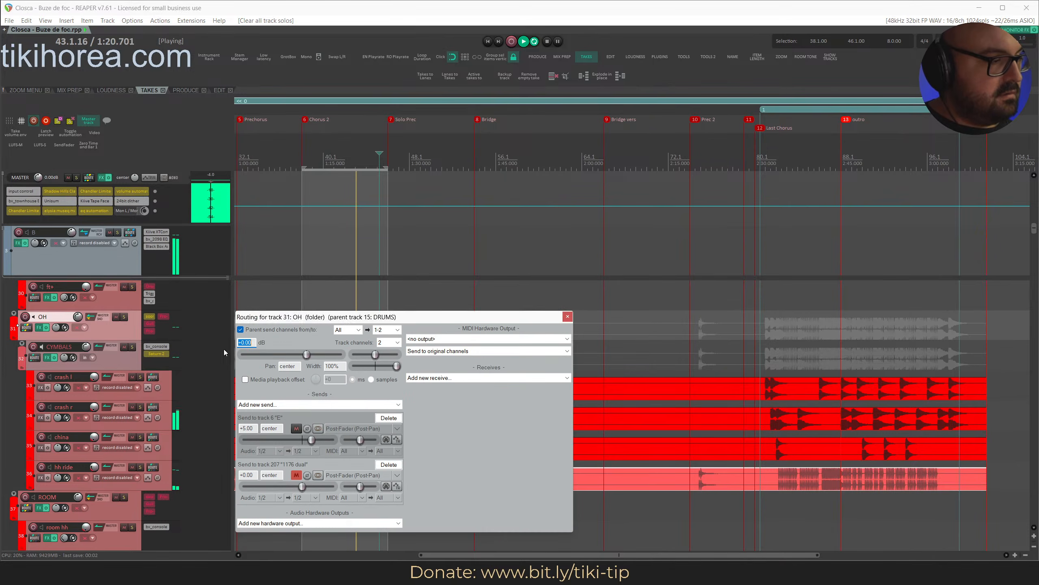
click(332, 443)
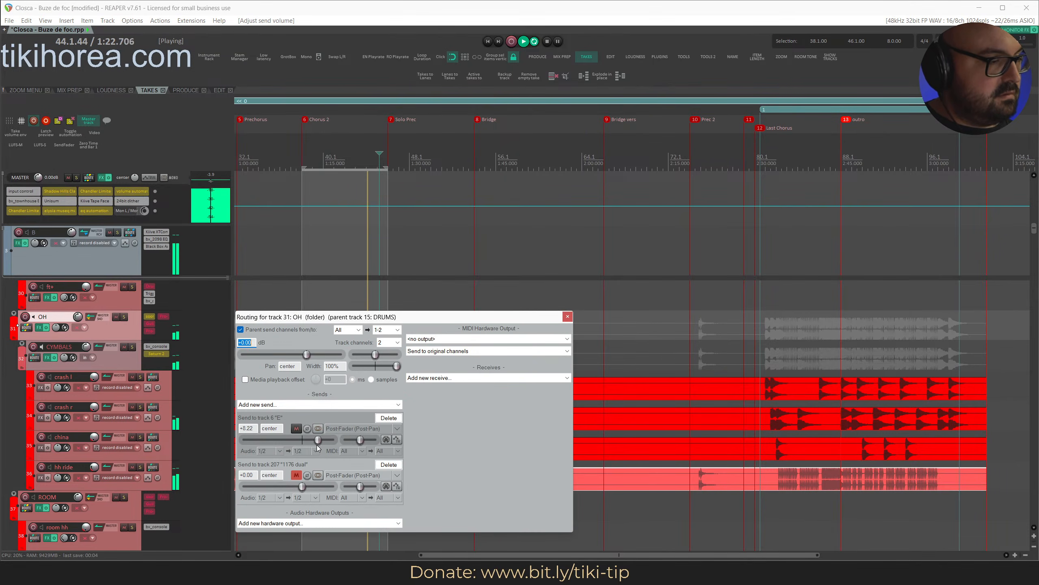
drag(317, 445, 320, 447)
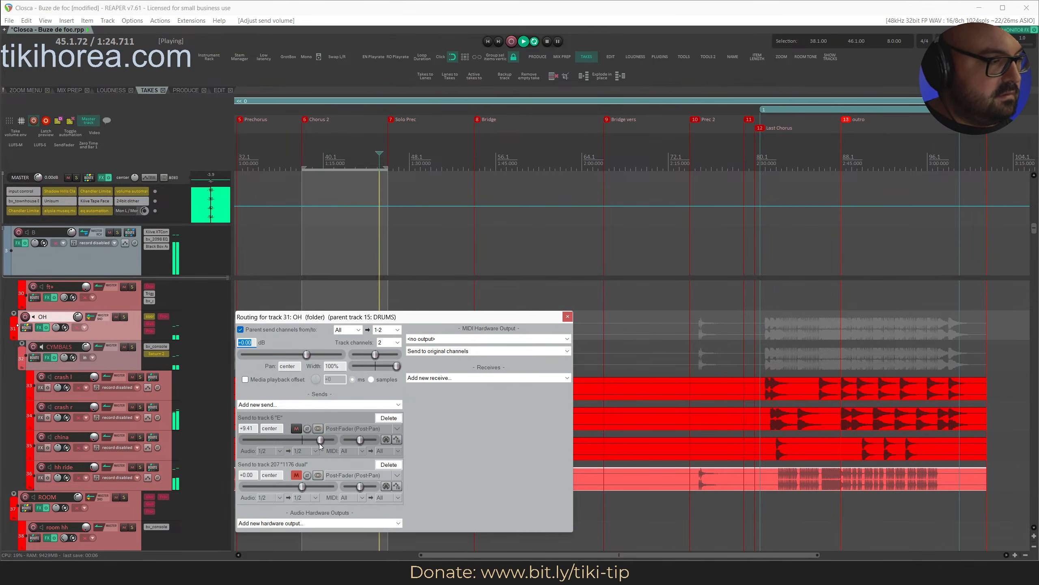
key(Escape)
In the CYMBALS track's bx_console, audition INV mode, set the expander release to 4.00 s in NORM mode, and save the project.
click(156, 347)
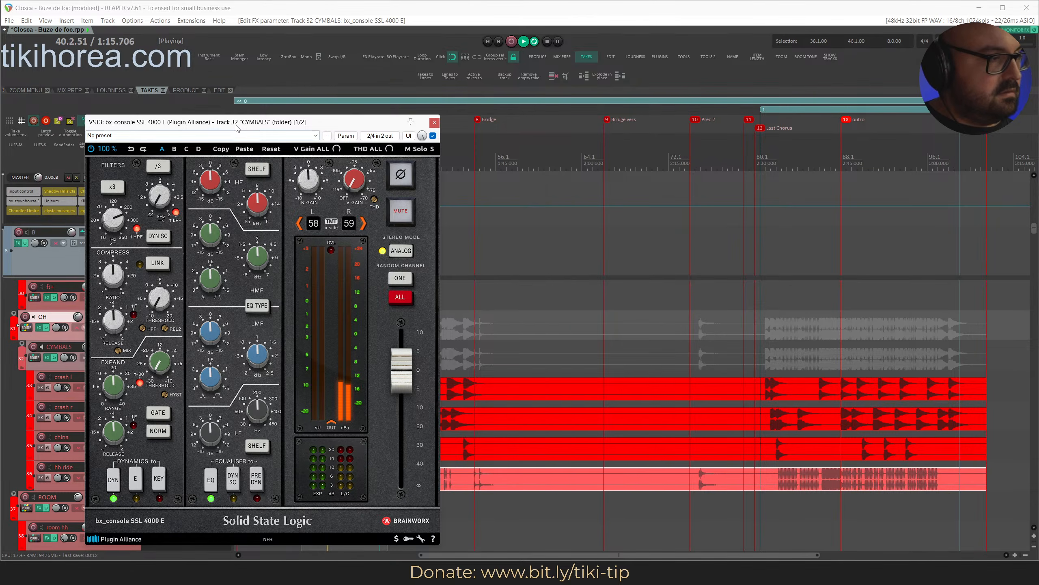
drag(237, 128, 450, 73)
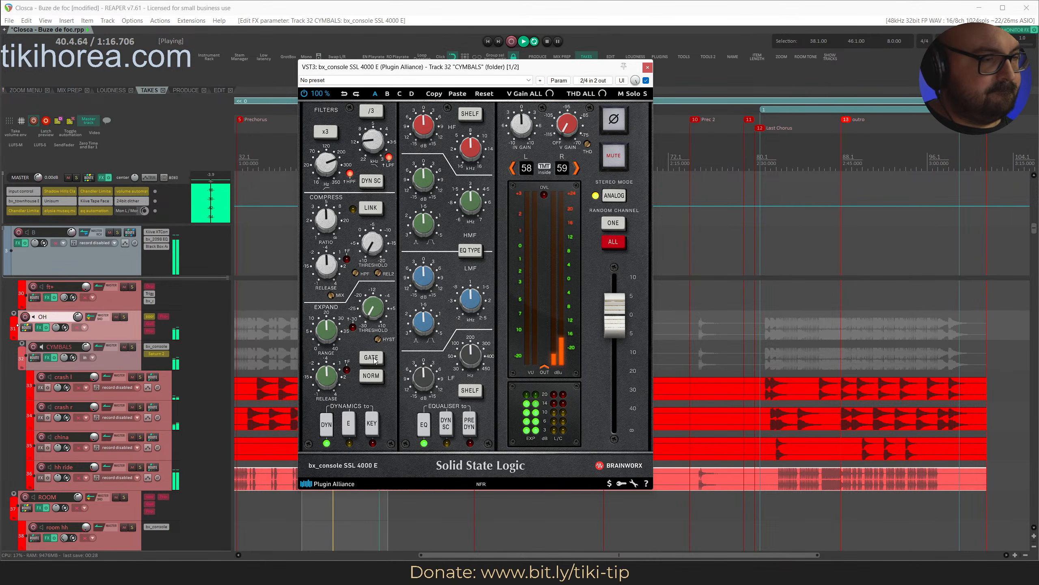
click(369, 377)
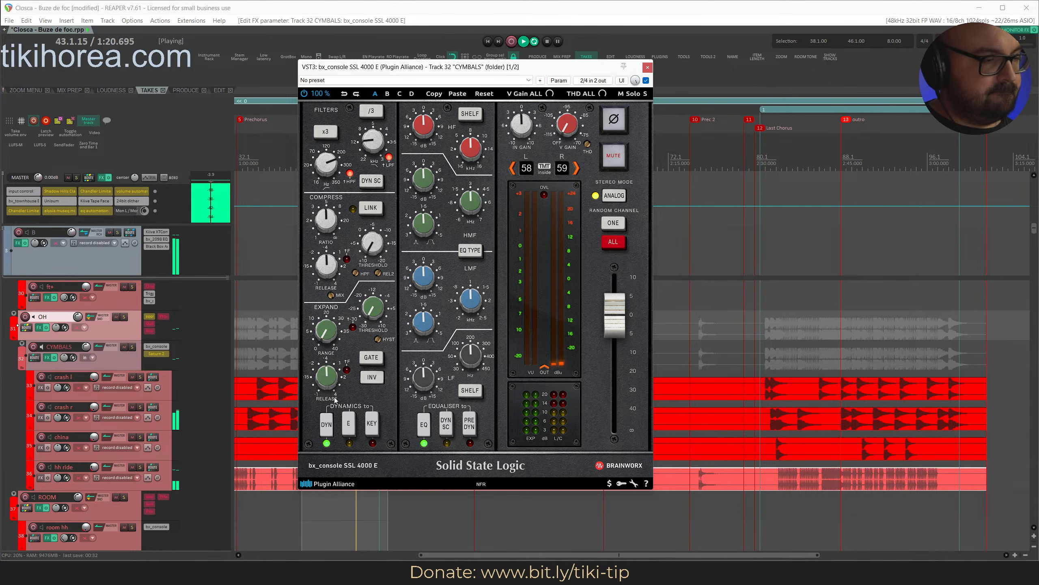
mouse_move(334, 377)
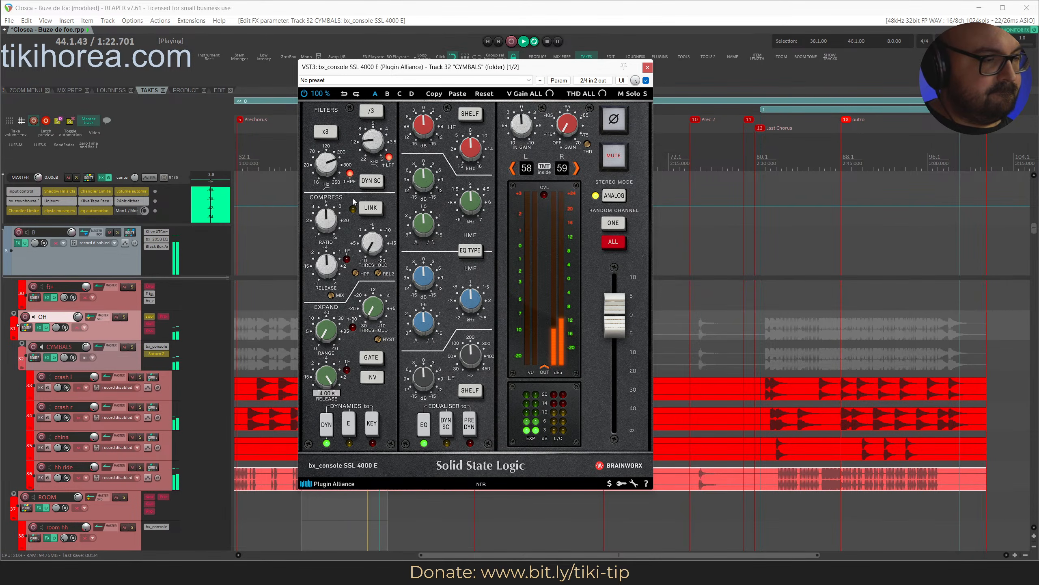
click(369, 376)
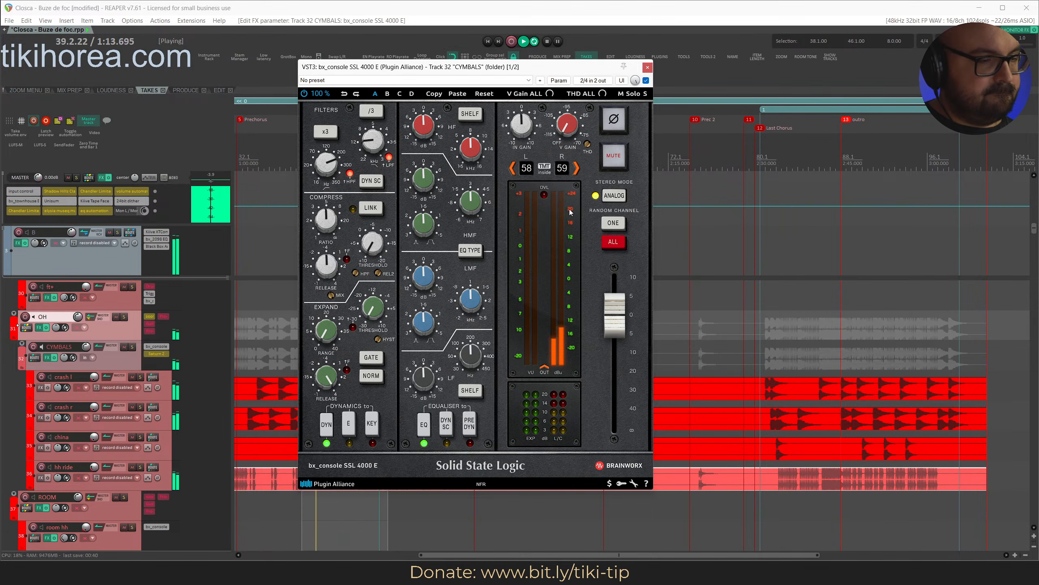
click(648, 68)
key(space)
key(ctrl+s)
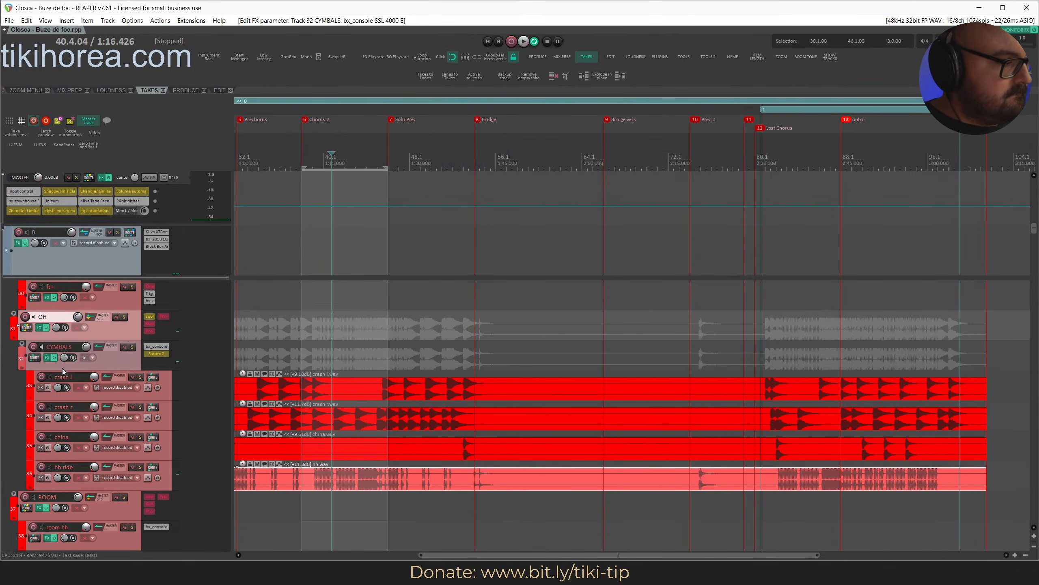
Reset the crash l, crash r and china track volumes to 0 dB and save the project.
double_click(94, 376)
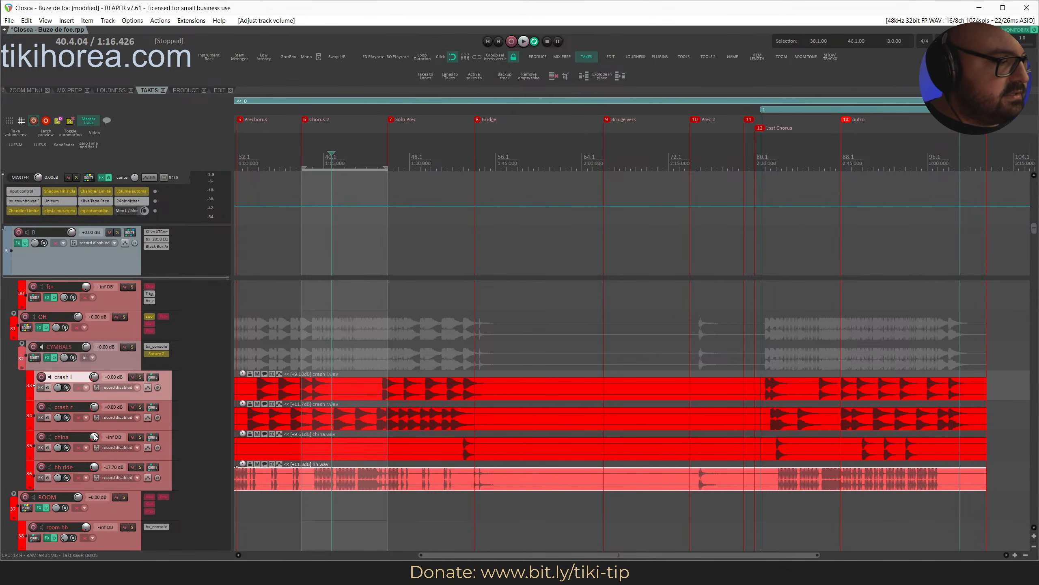
key(ctrl+s)
key(space)
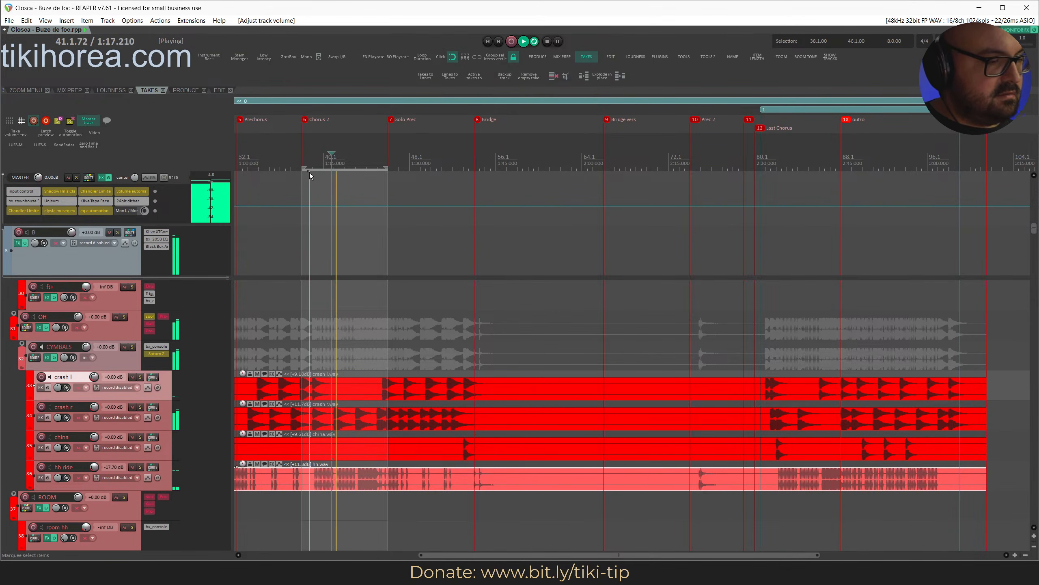
Compare the crash r track's sound with its phase toggled during playback.
click(159, 417)
click(159, 418)
click(159, 423)
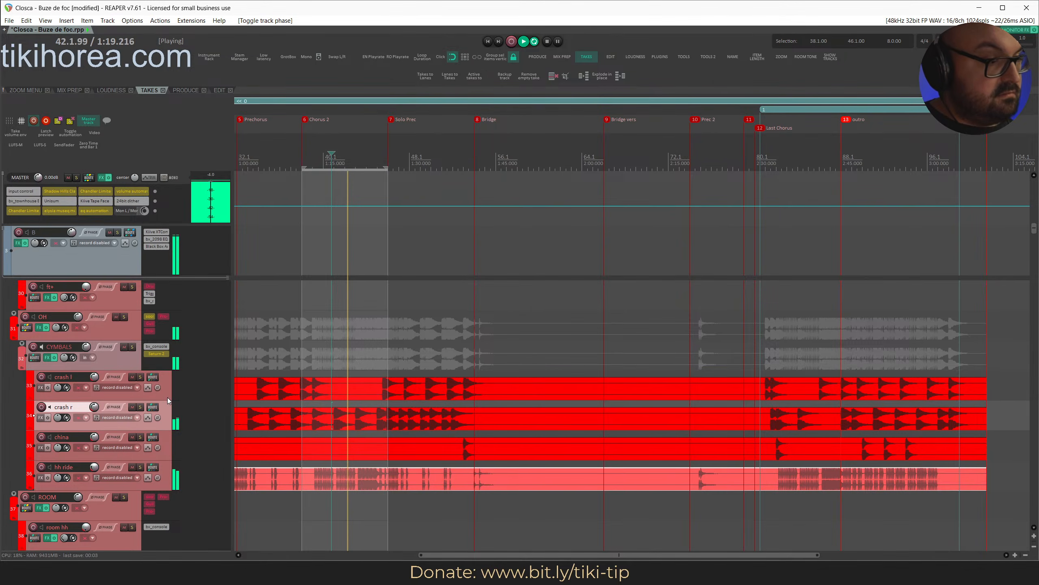
Lower the crash l, crash r and china items to about -5.9, -3.3 and -5.4 dB in 1 dB nudges.
ctrl+click(165, 392)
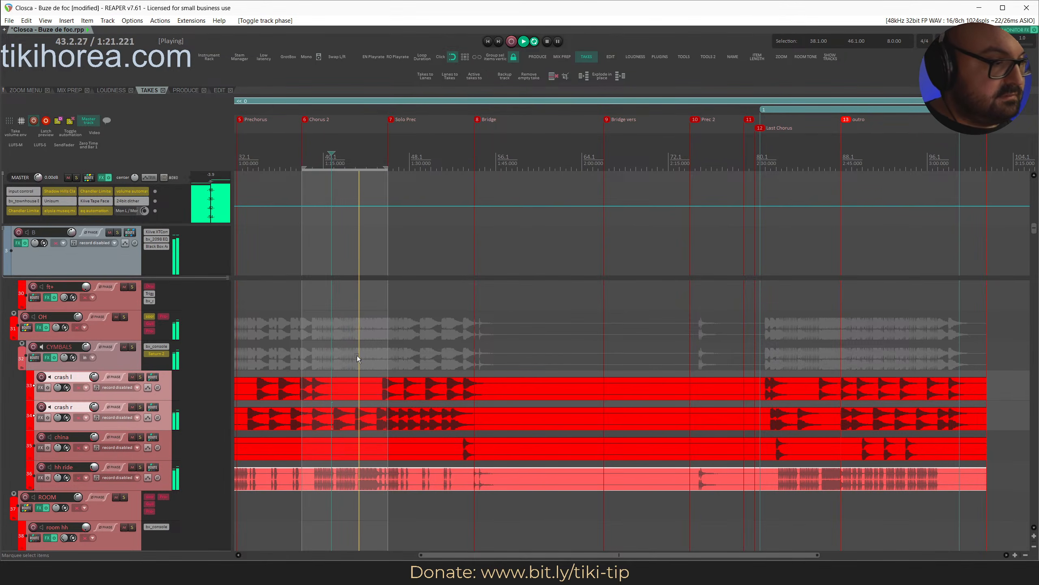
drag(385, 359, 399, 453)
scroll(398, 453, down, 8)
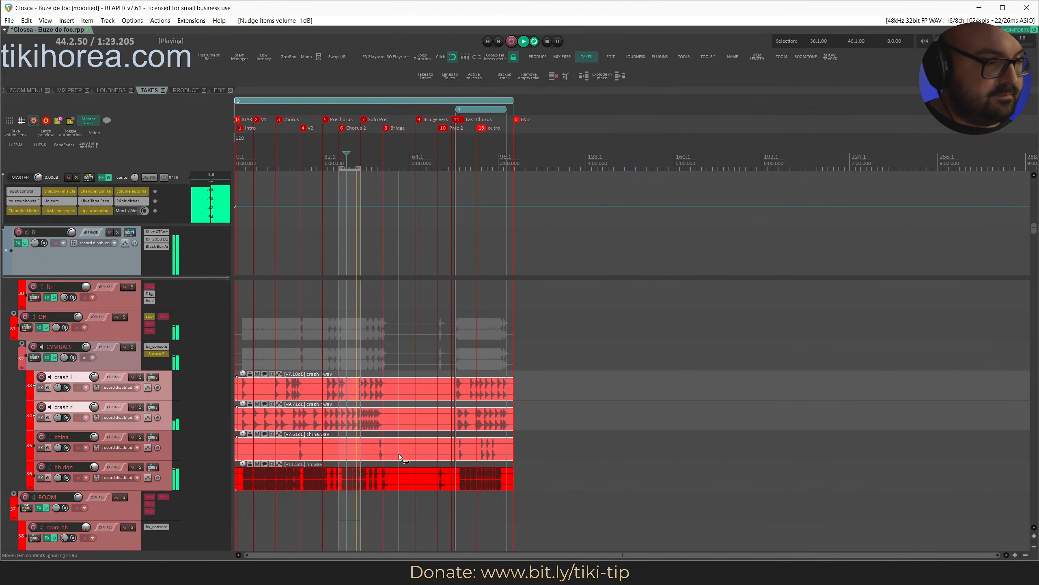
scroll(399, 454, up, 8)
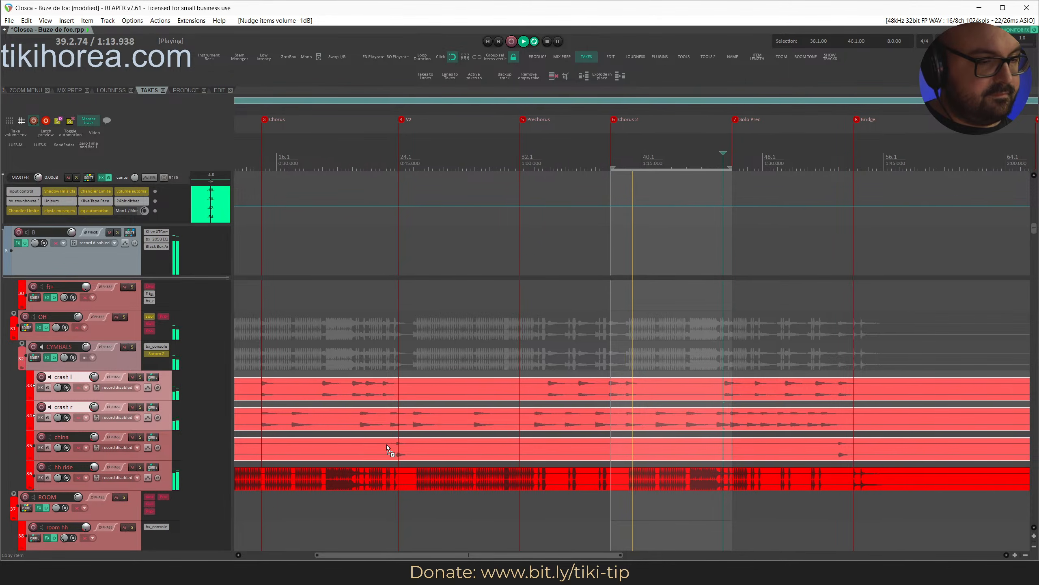
key(ctrl+shift+Up)
scroll(387, 444, right, 3)
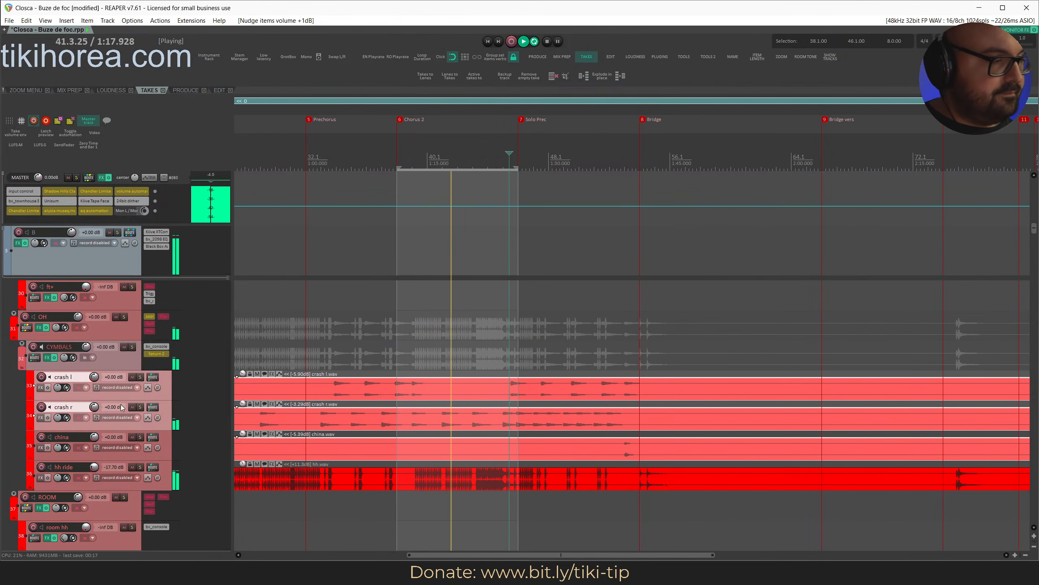
Lower the hh ride track's item volume to about -6.6 dB in 1 dB nudges.
click(165, 470)
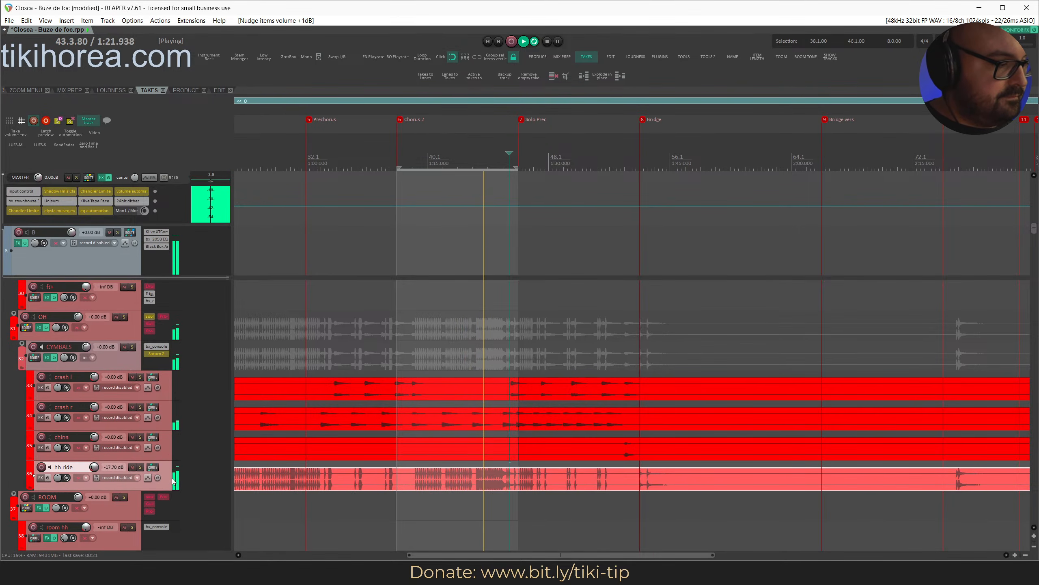
key(KP_Subtract)
key(KP_Subtract)
key(KP_Subtract)
key(KP_Subtract)
key(KP_Subtract)
key(KP_Subtract)
key(KP_Subtract)
key(KP_Subtract)
key(KP_Subtract)
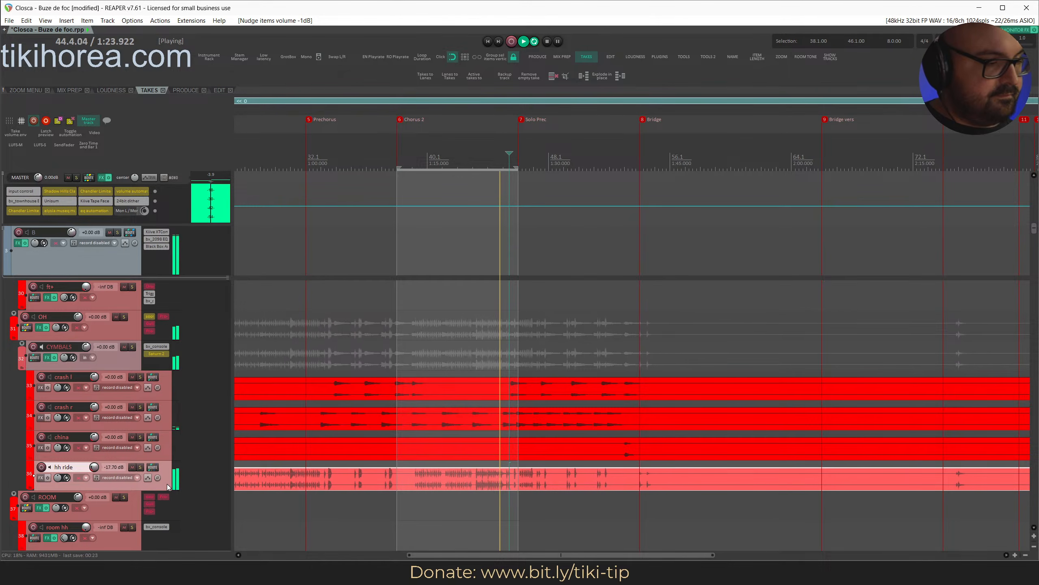
Reset the hh ride track volume to 0 dB, lower its item to about -9.6 dB, and save the project.
scroll(383, 492, up, 2)
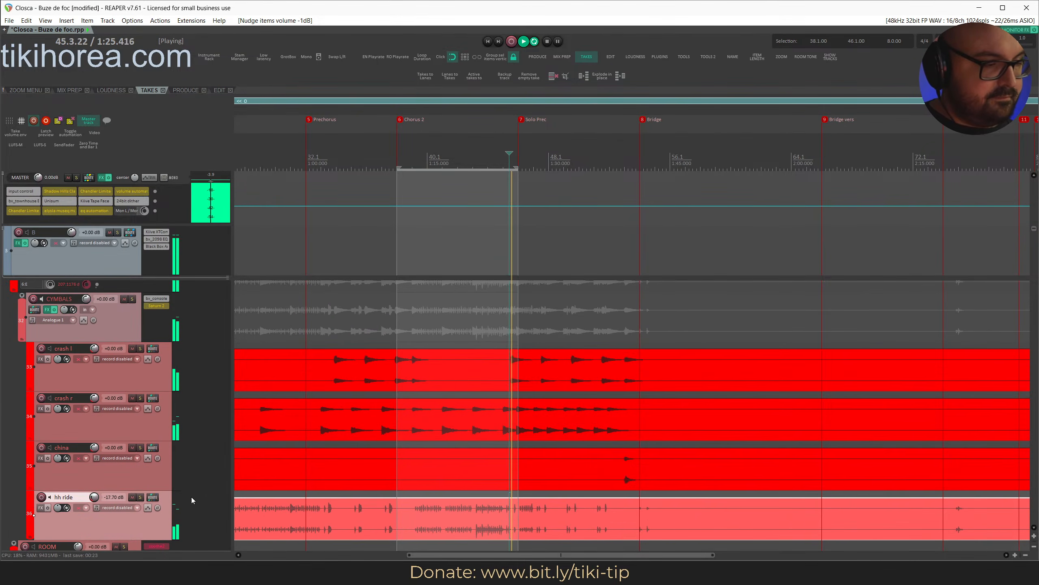
double_click(95, 497)
scroll(312, 521, up, 3)
scroll(323, 486, up, 3)
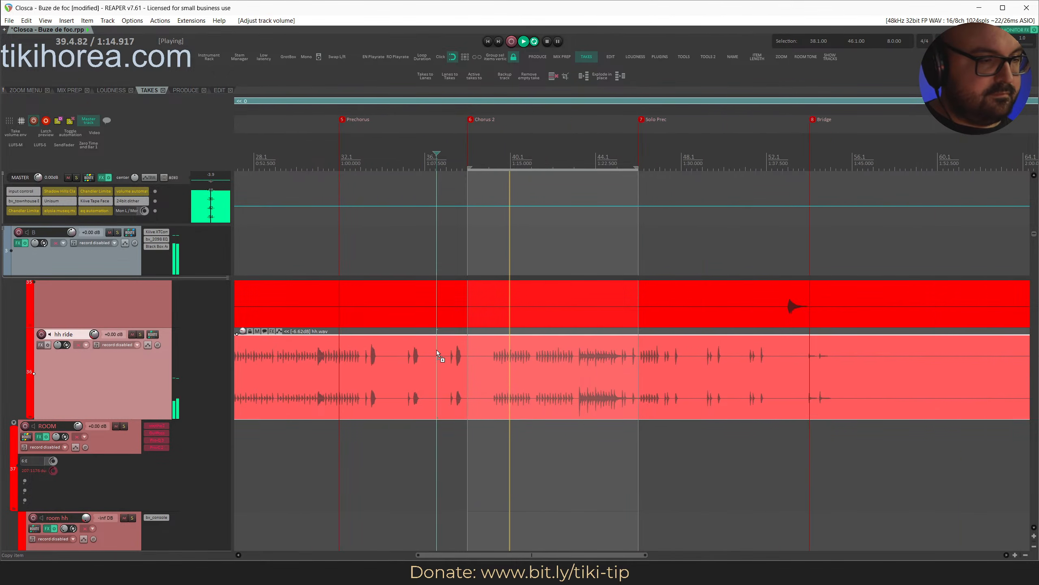
scroll(436, 349, down, 3)
scroll(305, 376, up, 2)
scroll(305, 375, down, 3)
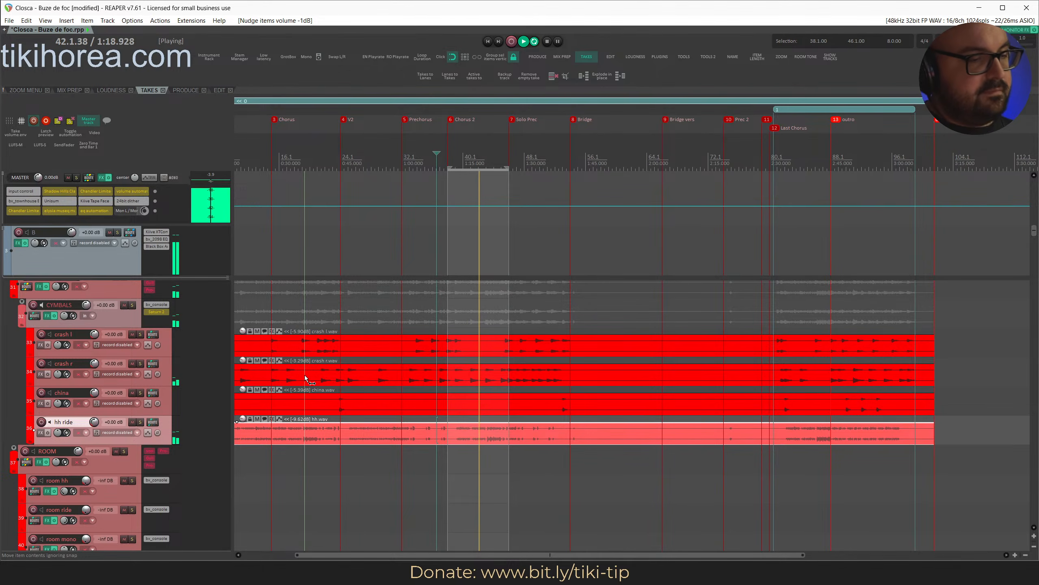
key(ctrl+s)
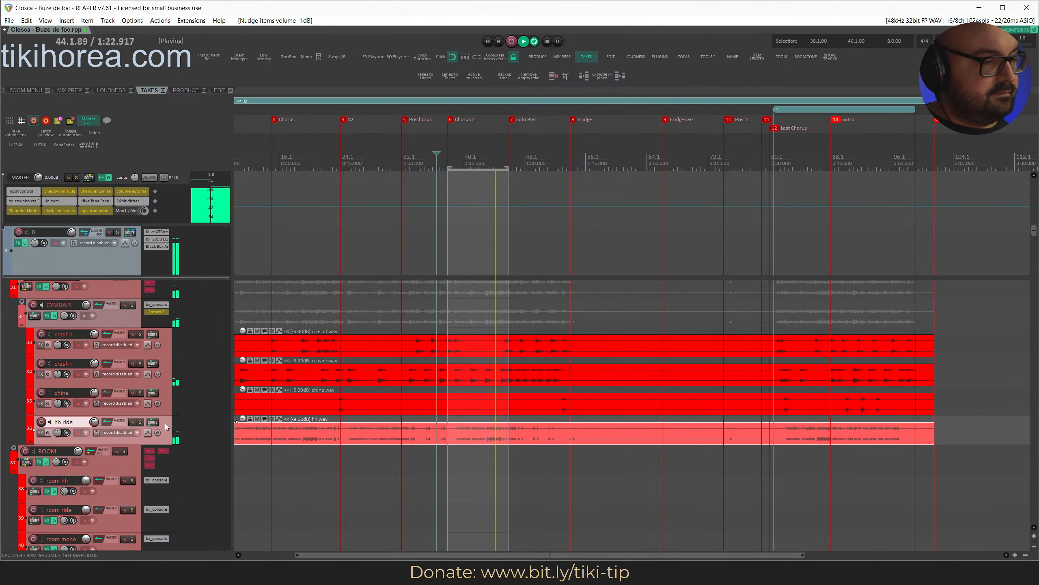
Stop playback, raise the hh ride item's volume to about -7.6 dB, clear all selections, and save the project.
key(space)
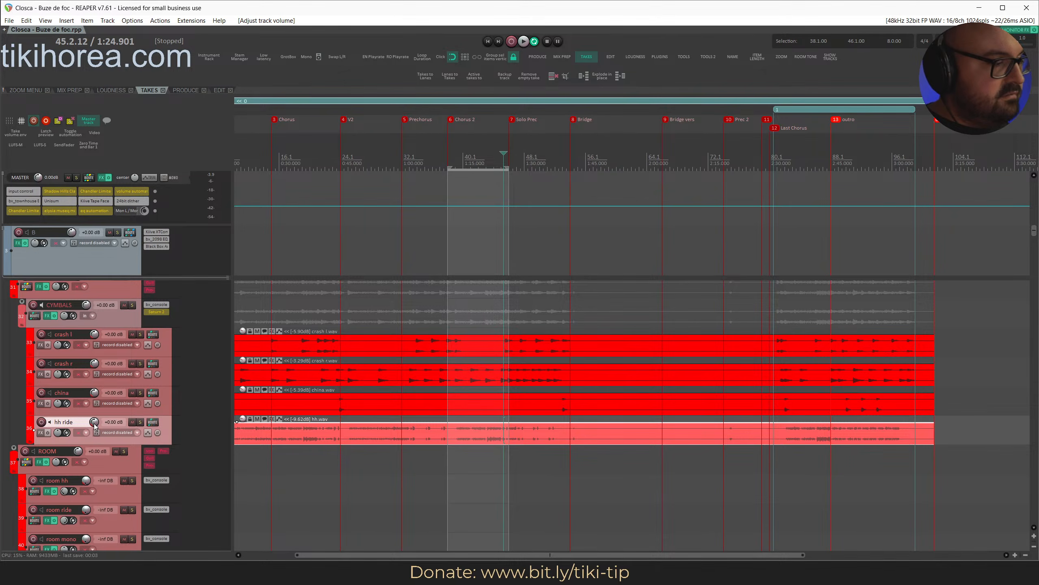
key(alt+Up)
key(Escape)
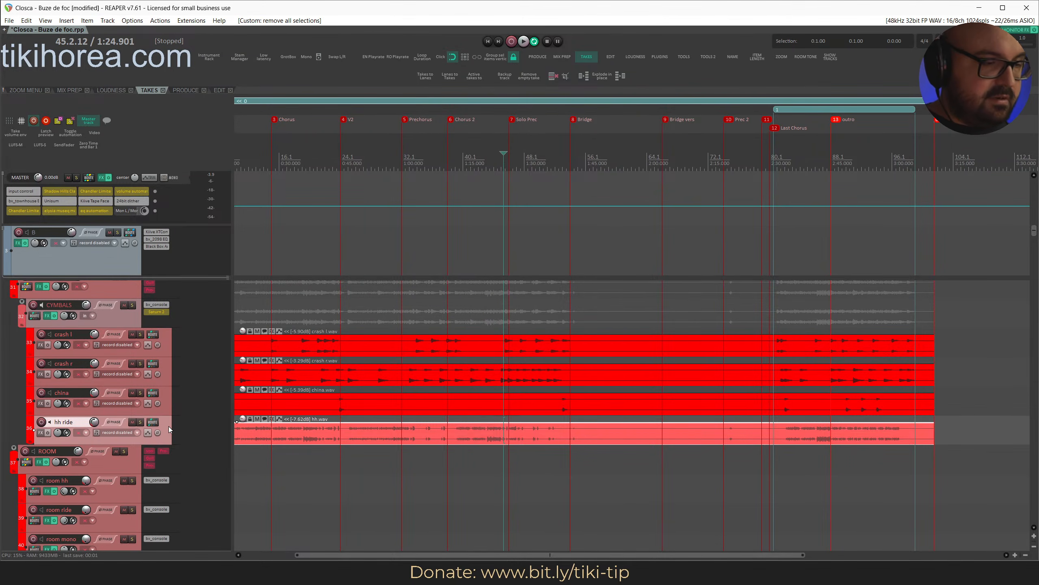
key(ctrl+s)
Set the time selection to the Chorus 2 section and play it back, bringing the room tracks into view.
double_click(463, 164)
key(space)
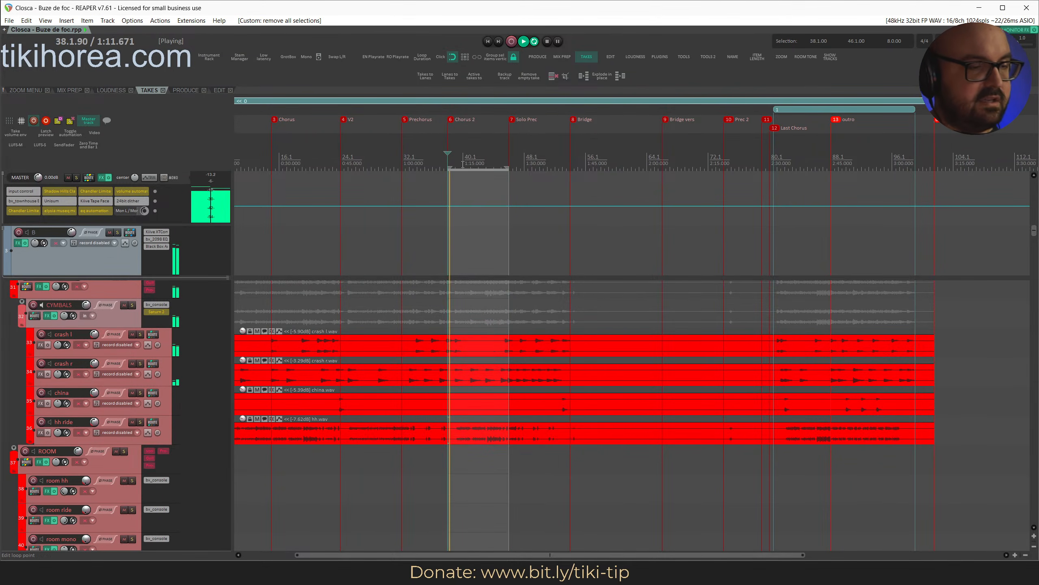
scroll(91, 409, down, 3)
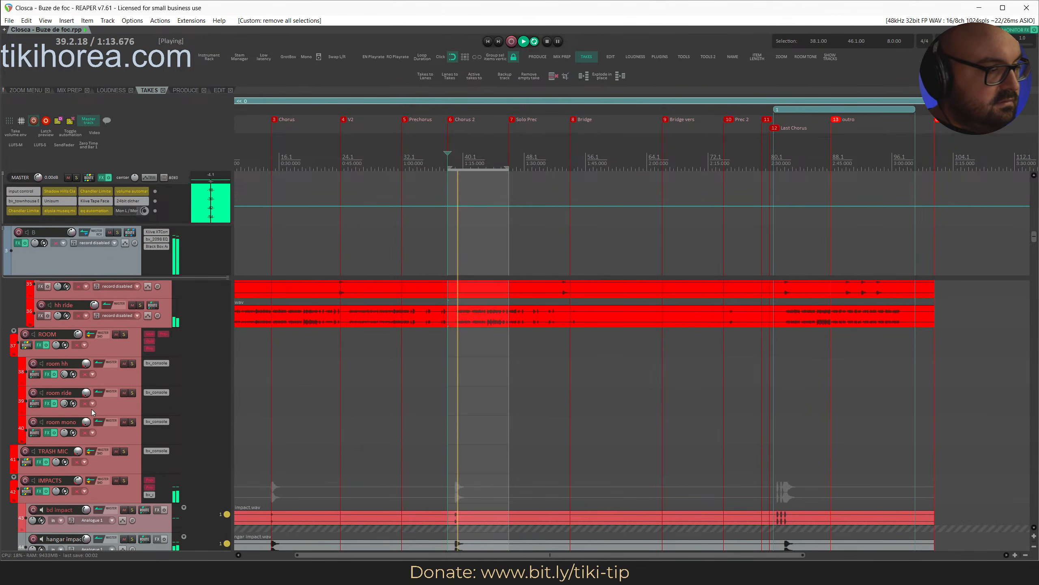
Stop playback, delete the room hh and room ride tracks from the ROOM folder, and save the project.
key(space)
key(Escape)
click(130, 434)
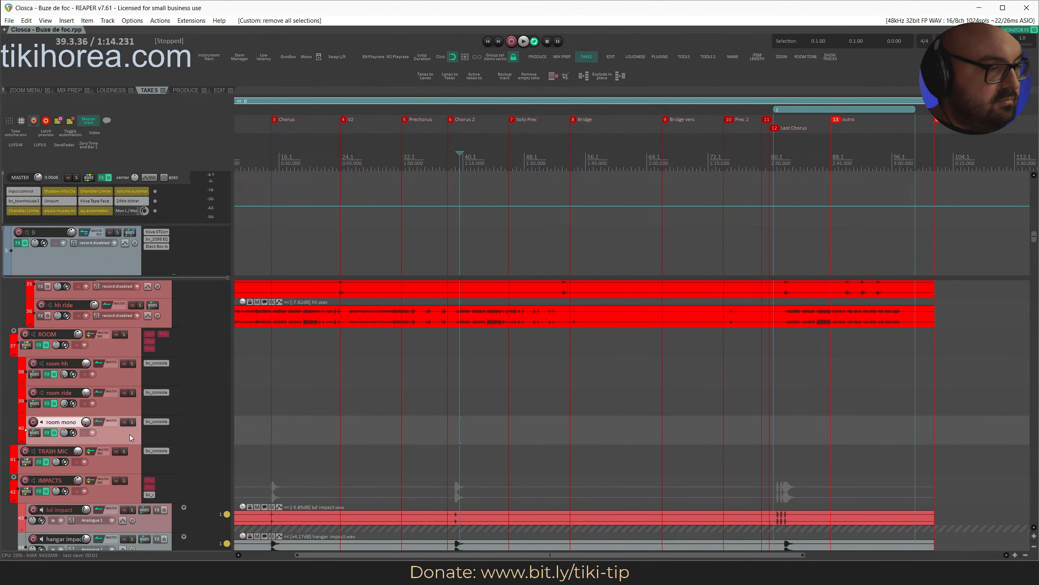
shift+click(130, 378)
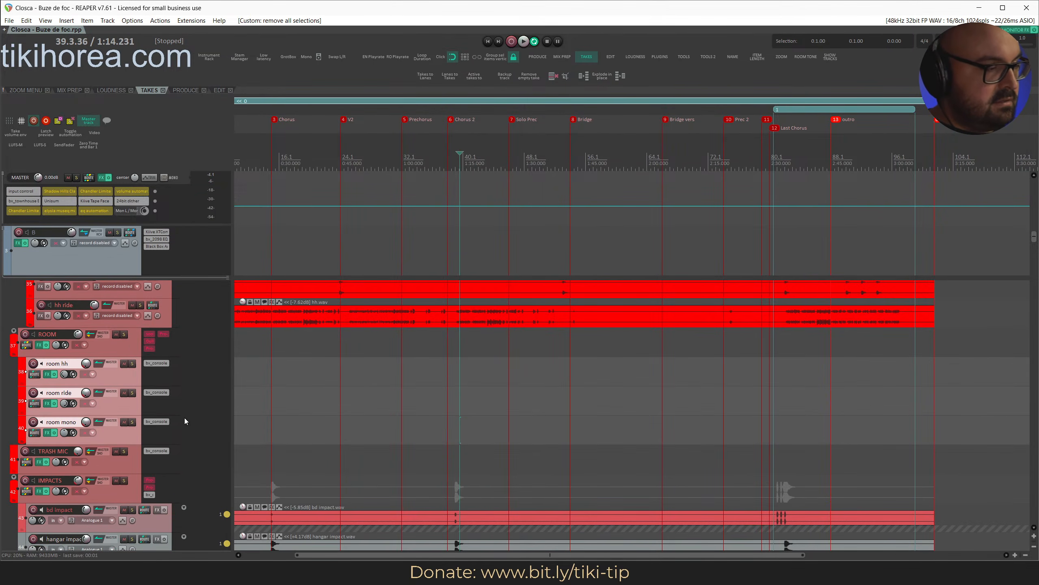
click(123, 371)
click(115, 429)
click(117, 404)
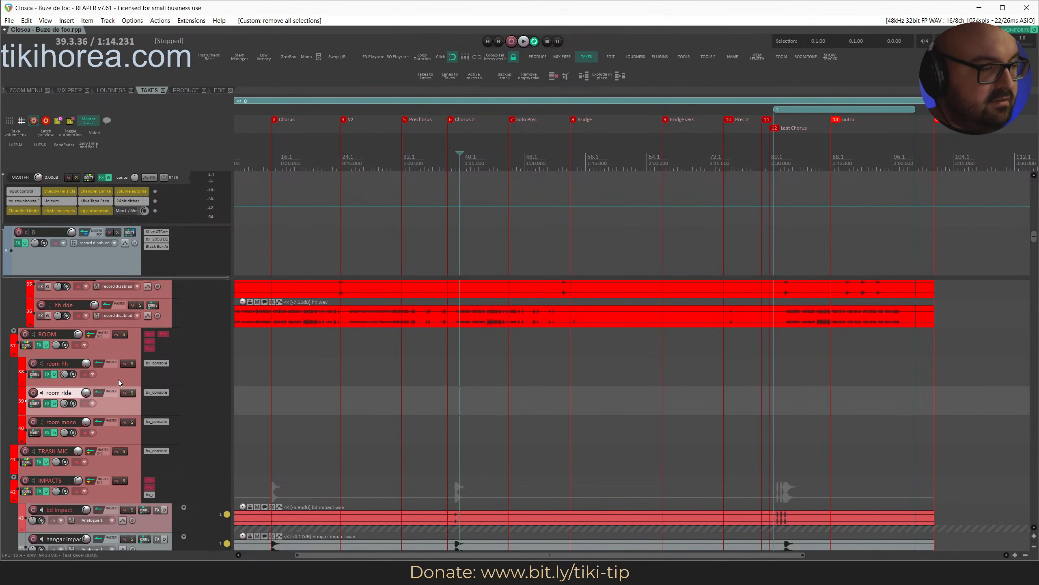
ctrl+click(119, 379)
key(Delete)
key(Return)
click(118, 379)
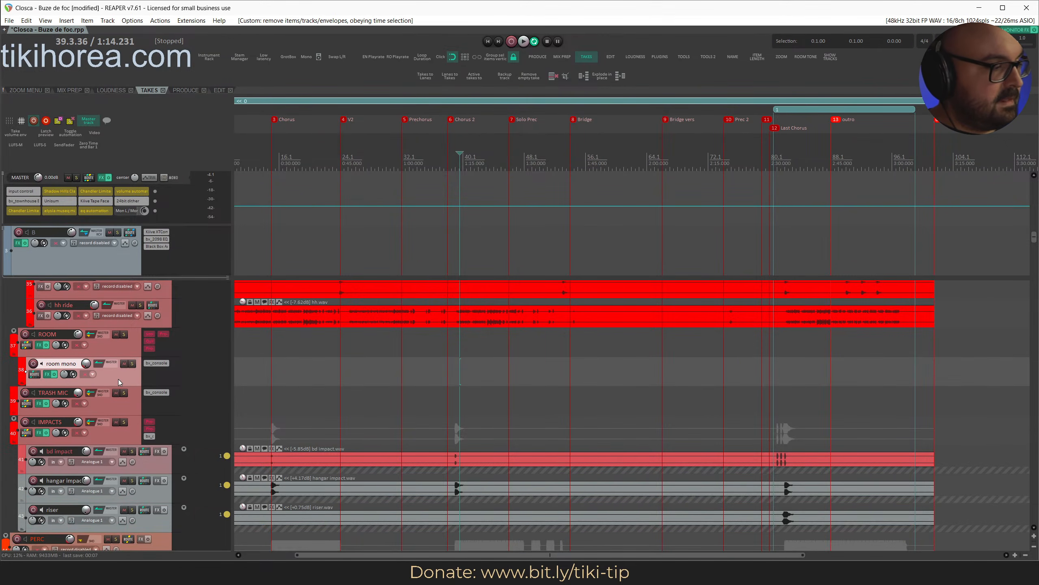
key(ctrl+s)
Set the time selection to the Chorus 2 section from 38.1 to 46.1 and play it back.
click(117, 408)
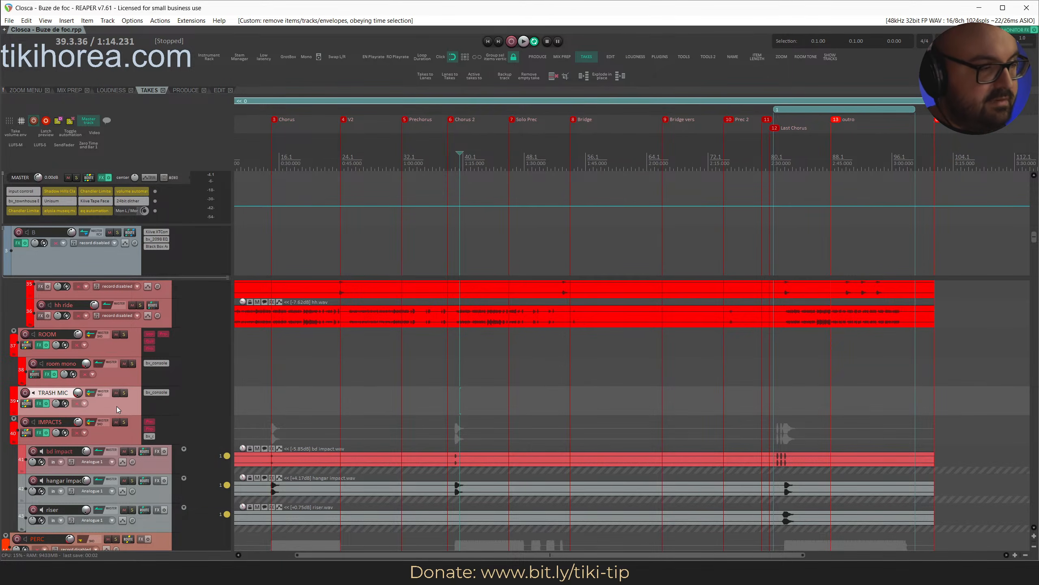
scroll(328, 335, down, 3)
scroll(329, 335, up, 2)
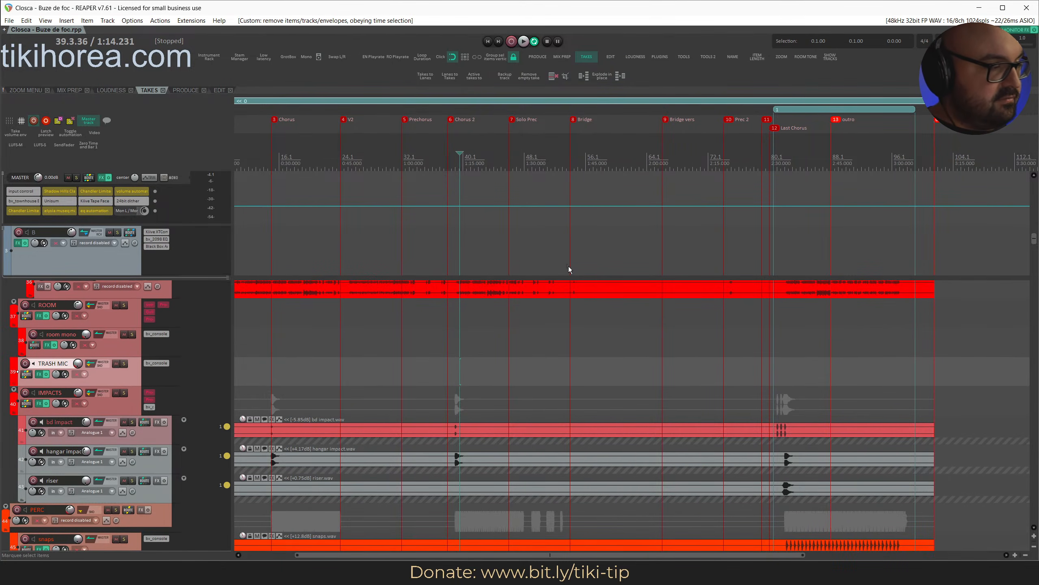
click(441, 169)
click(458, 176)
key(Escape)
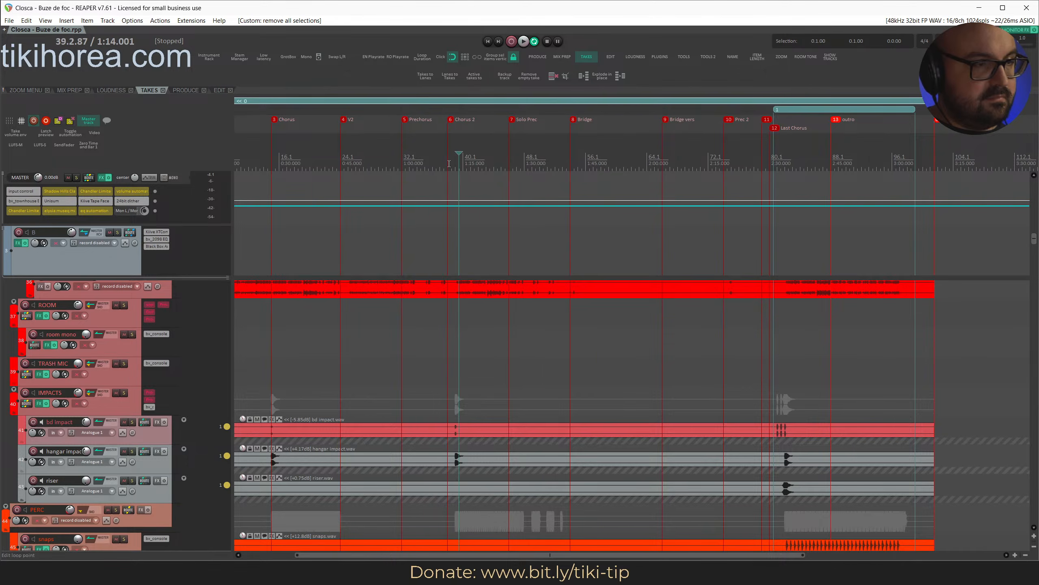
click(449, 163)
scroll(473, 237, up, 4)
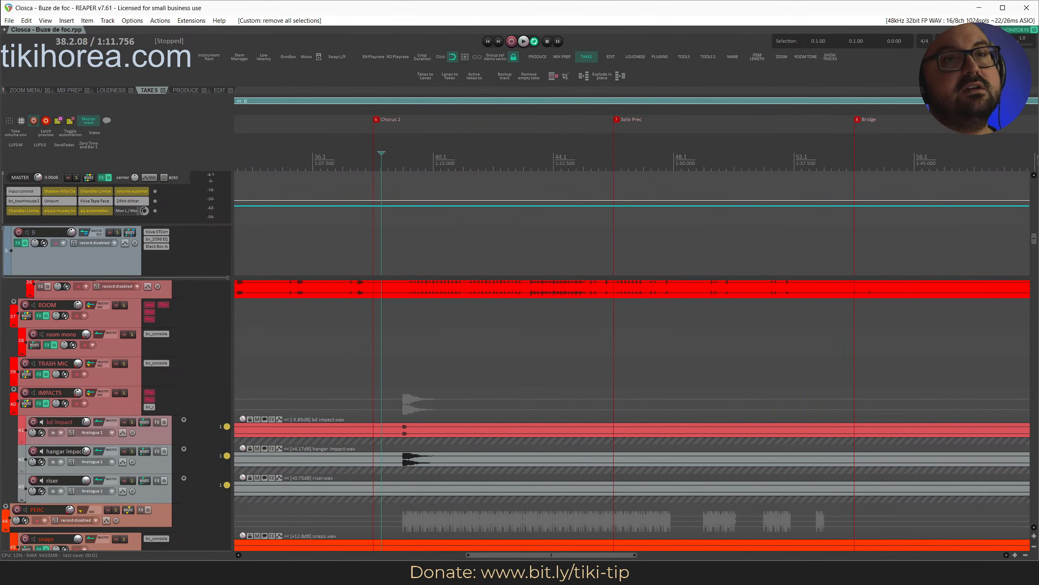
key(alt+Tab)
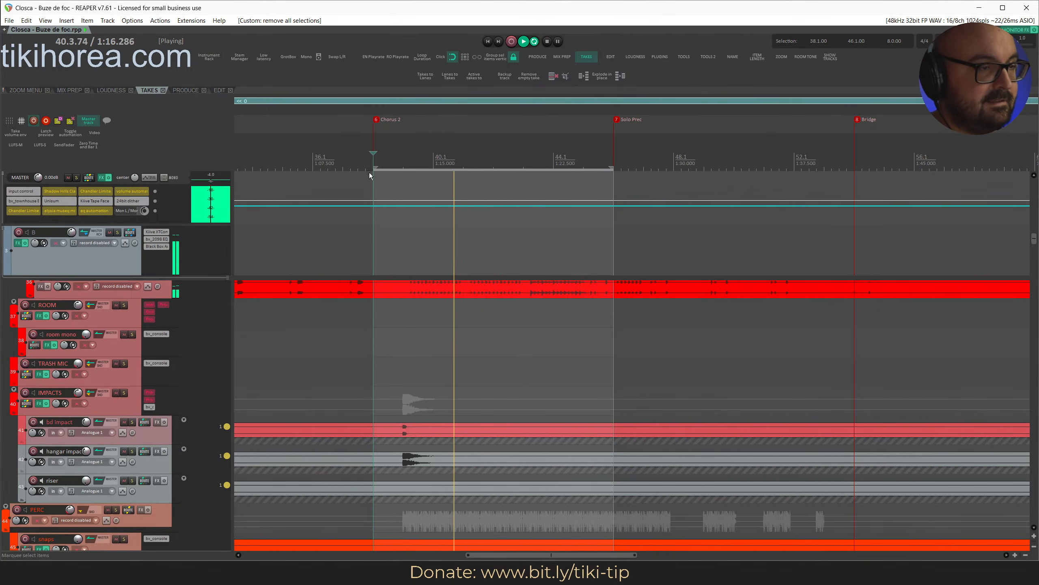
click(371, 166)
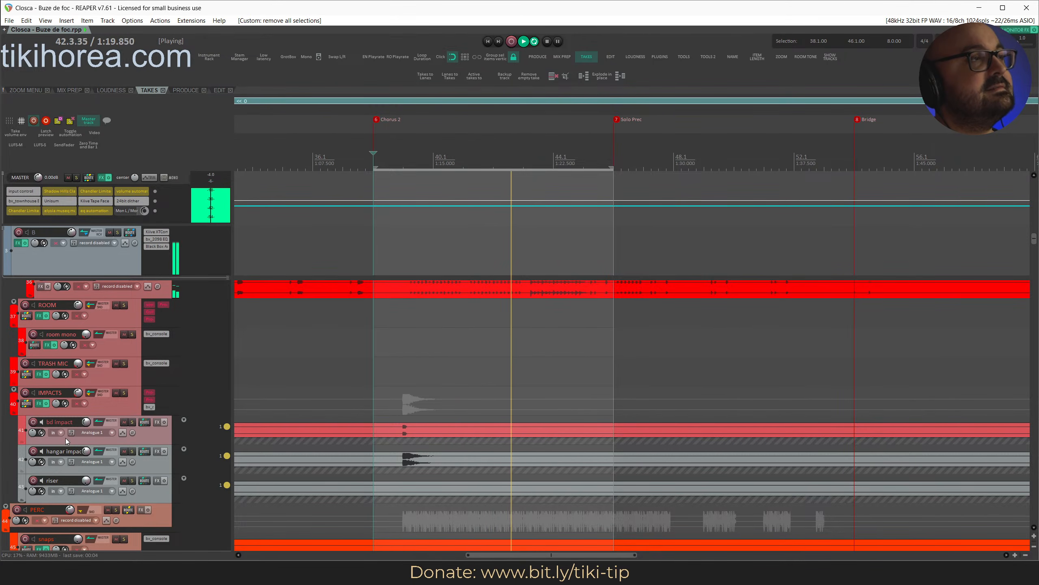
Bring up the tamb loop track in the PERC folder during playback and pan it 100% right.
scroll(70, 416, down, 5)
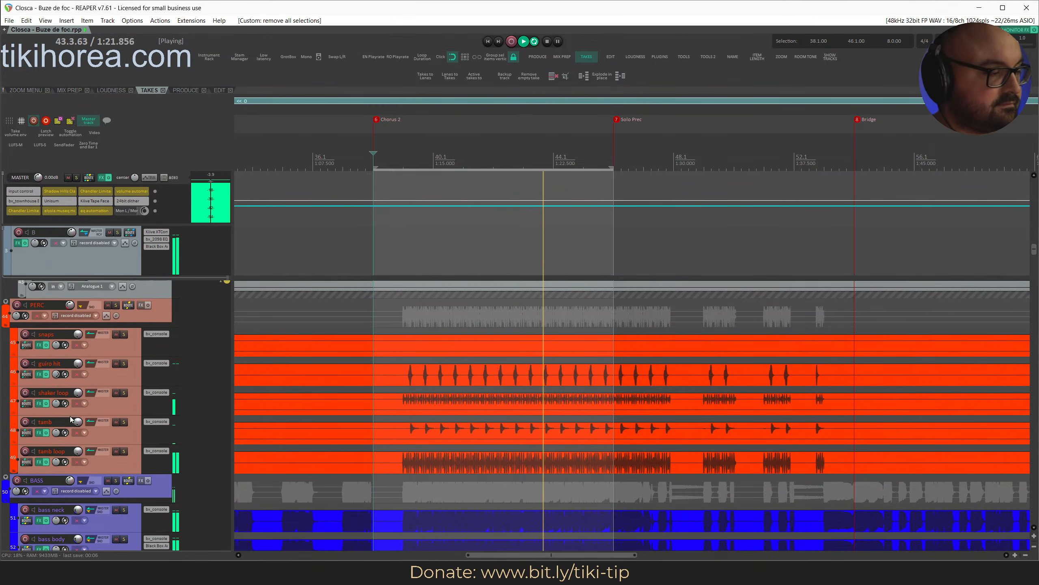
click(131, 348)
scroll(272, 472, down, 4)
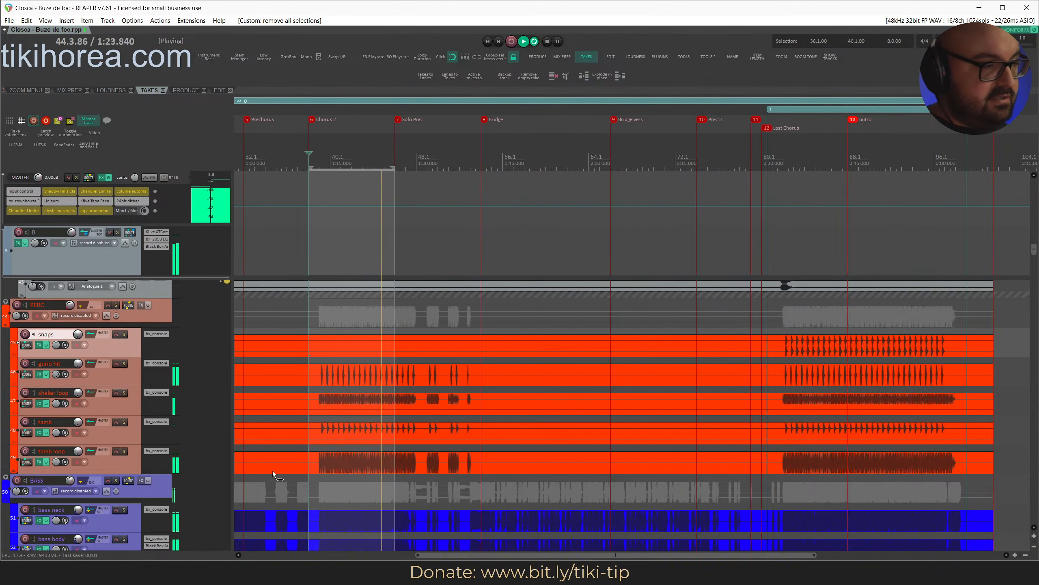
click(80, 456)
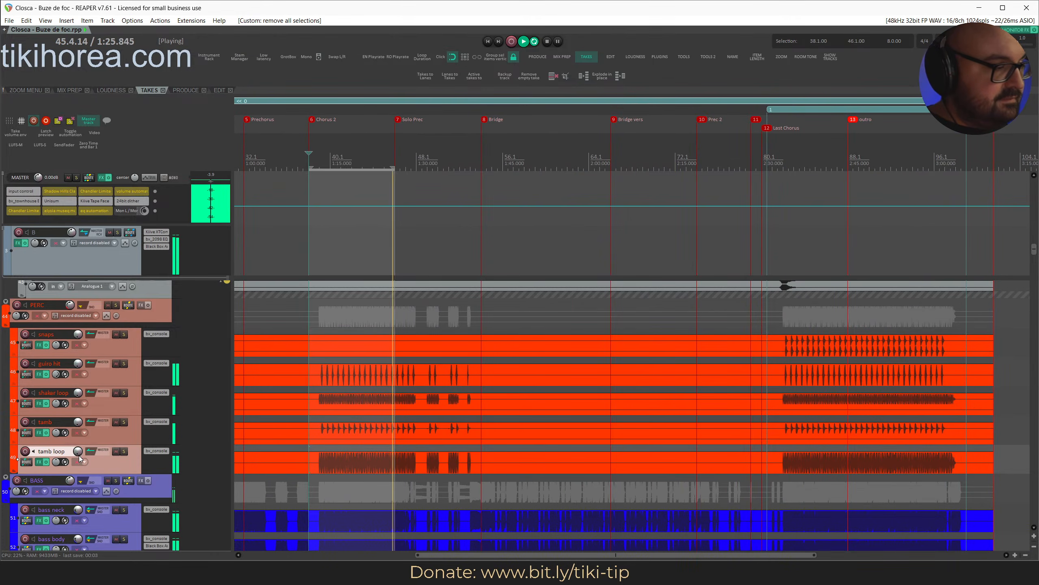
drag(77, 452, 60, 471)
key(s)
key(s)
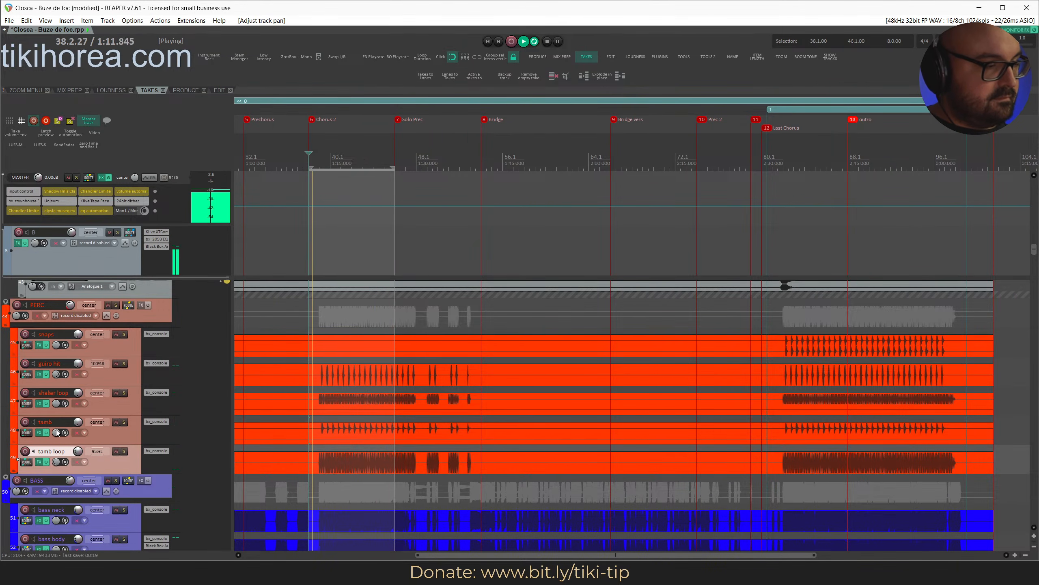
drag(58, 461, 62, 443)
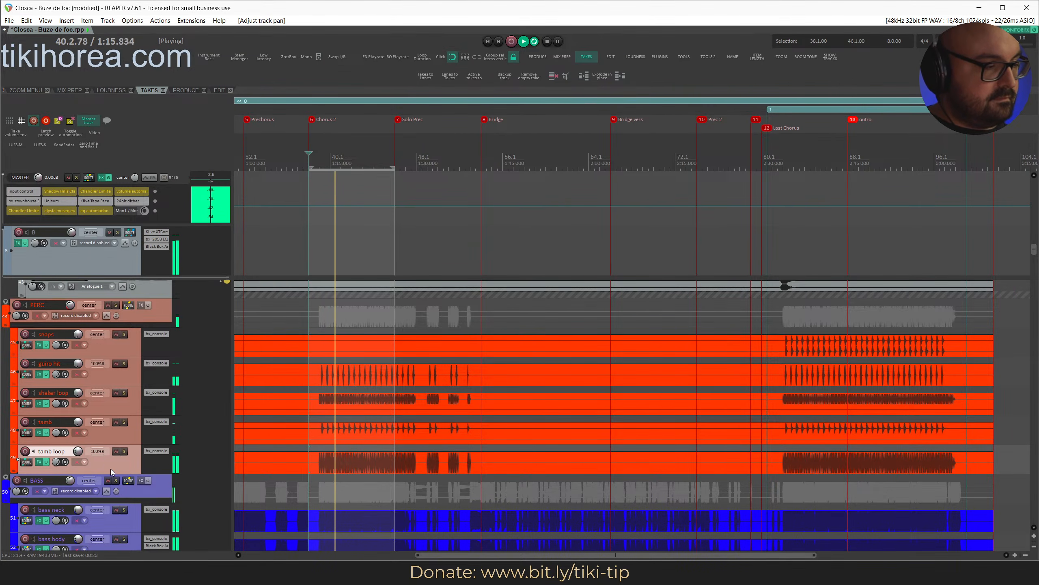
Reset the tamb loop track volume to 0 dB, lower its item to about +18.1 dB, and save the project.
drag(79, 451, 79, 453)
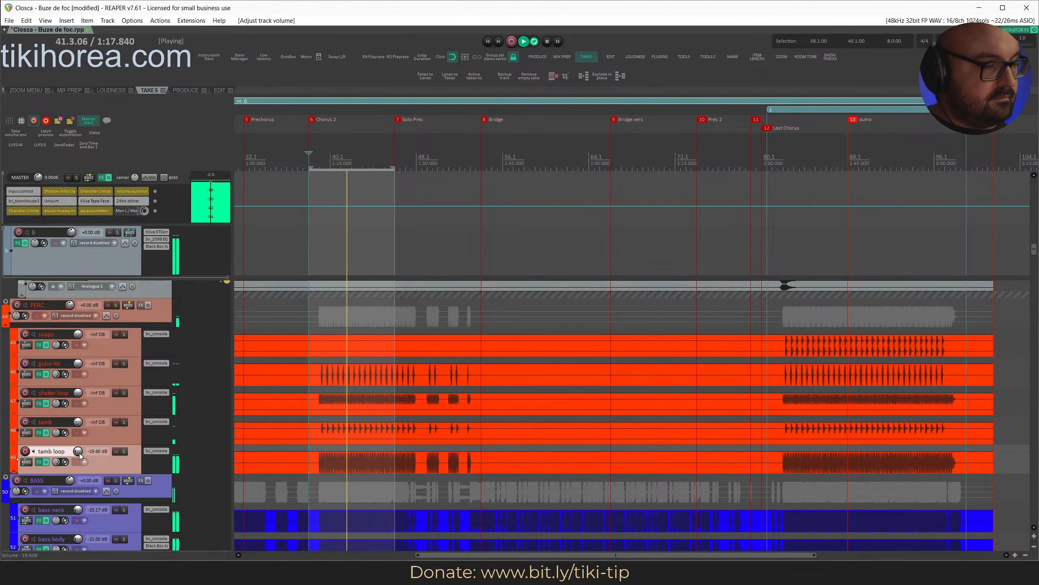
double_click(79, 453)
double_click(109, 467)
key(alt+Down)
key(alt+Down)
key(alt+Down)
key(alt+Down)
key(alt+Down)
key(alt+Down)
key(alt+Down)
key(alt+Down)
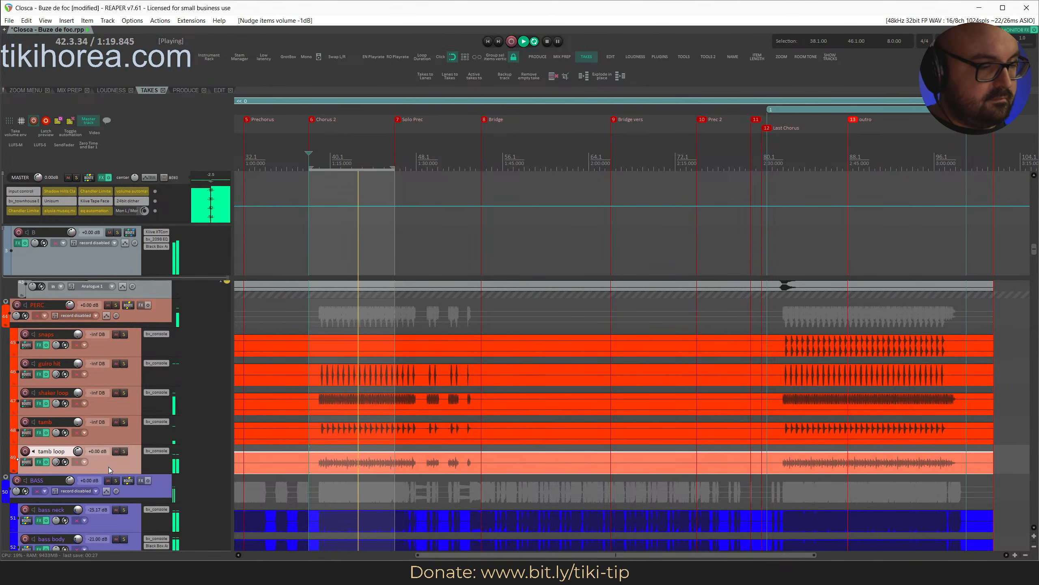
key(ctrl+s)
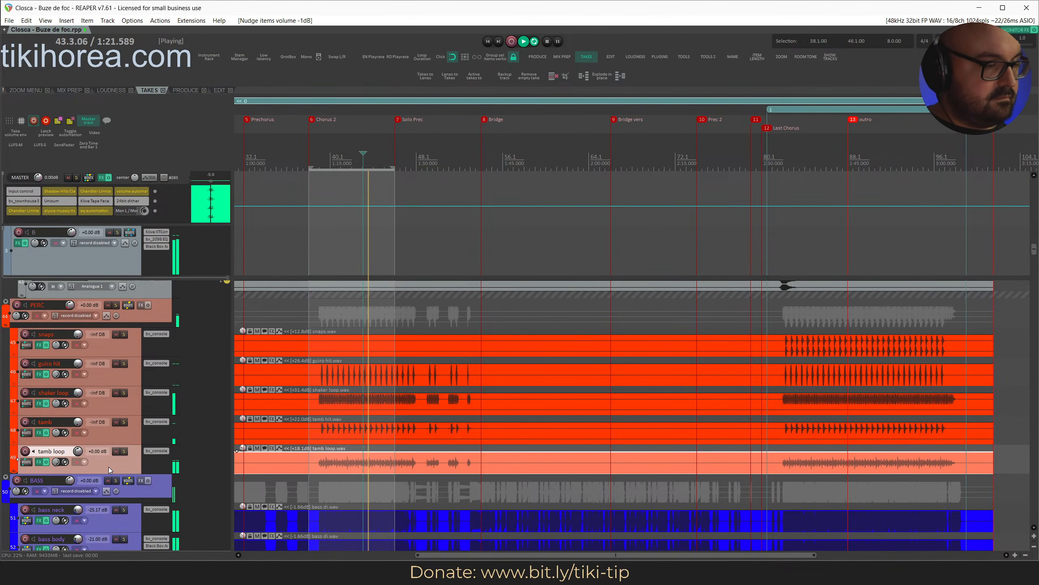
Lower the tamb loop item's volume to about +12.1 dB in 1 dB nudges.
key(alt+Down)
key(alt+Down)
key(alt+Down)
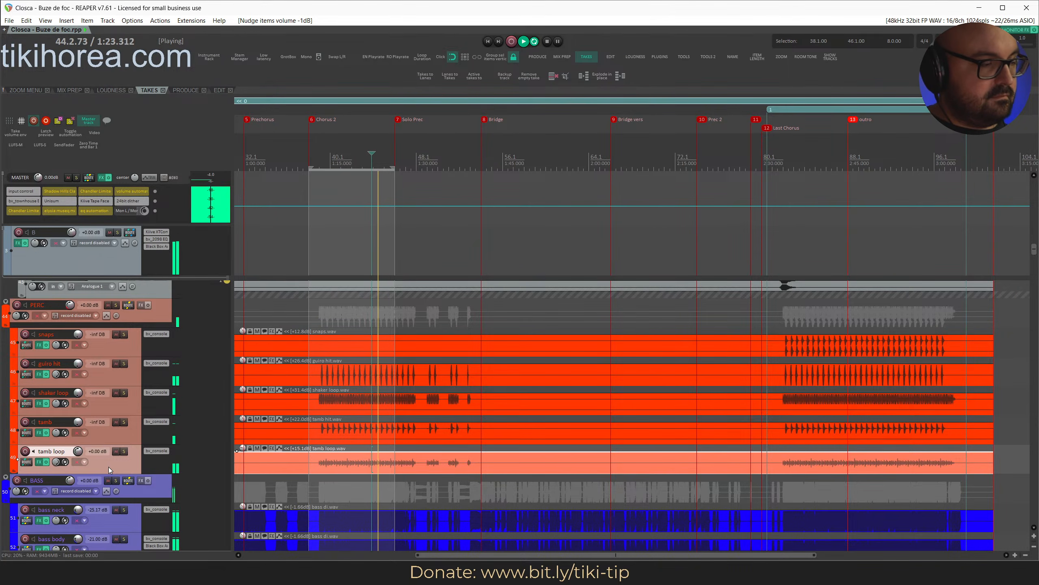
key(alt+Down)
key(alt+Down)
key(alt+Down)
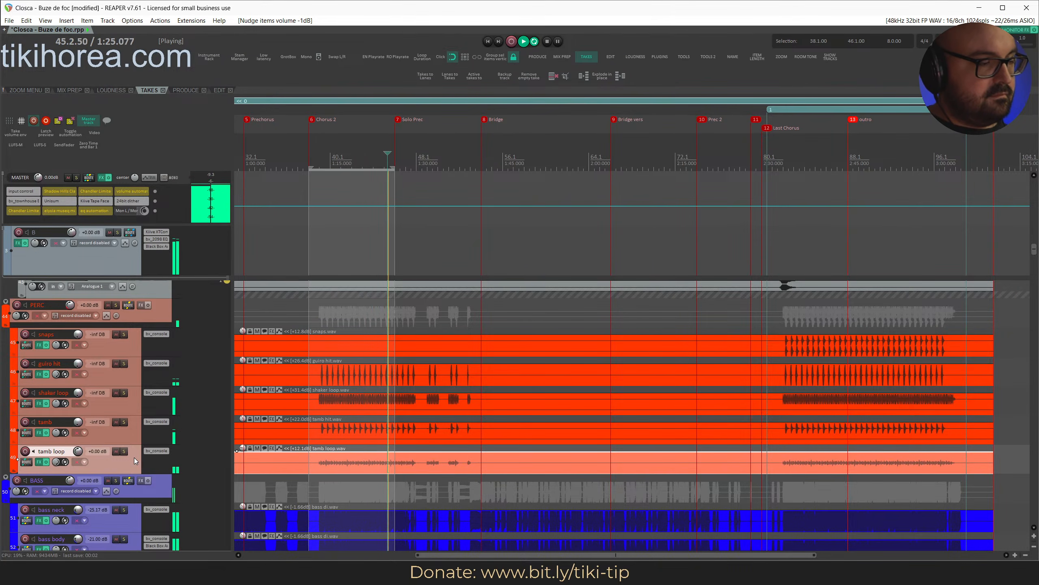
Lower the snaps, guiro hit, shaker loop and tamb items together by 19 dB in 1 dB nudges, and save the project.
drag(368, 330, 367, 431)
key(ctrl+Down)
key(ctrl+Down)
key(ctrl+Down)
key(ctrl+Down)
key(ctrl+Down)
key(ctrl+Down)
key(ctrl+Down)
key(ctrl+Down)
key(ctrl+Down)
key(ctrl+Down)
key(ctrl+Down)
key(ctrl+Down)
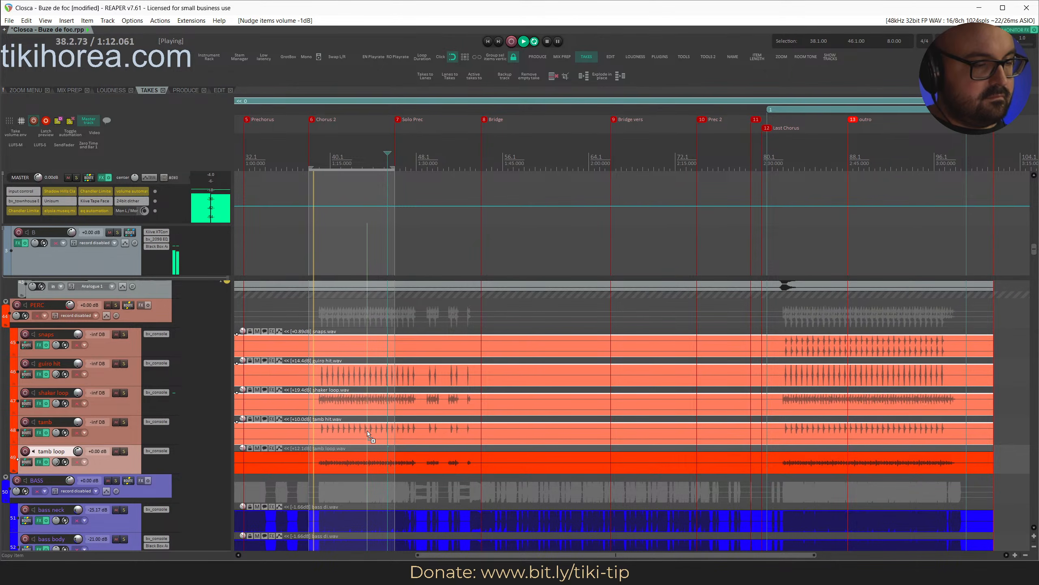
key(ctrl+Down)
key(ctrl+Down)
key(ctrl+Down)
key(ctrl+Down)
key(ctrl+Down)
key(ctrl+Down)
key(ctrl+Down)
key(ctrl+s)
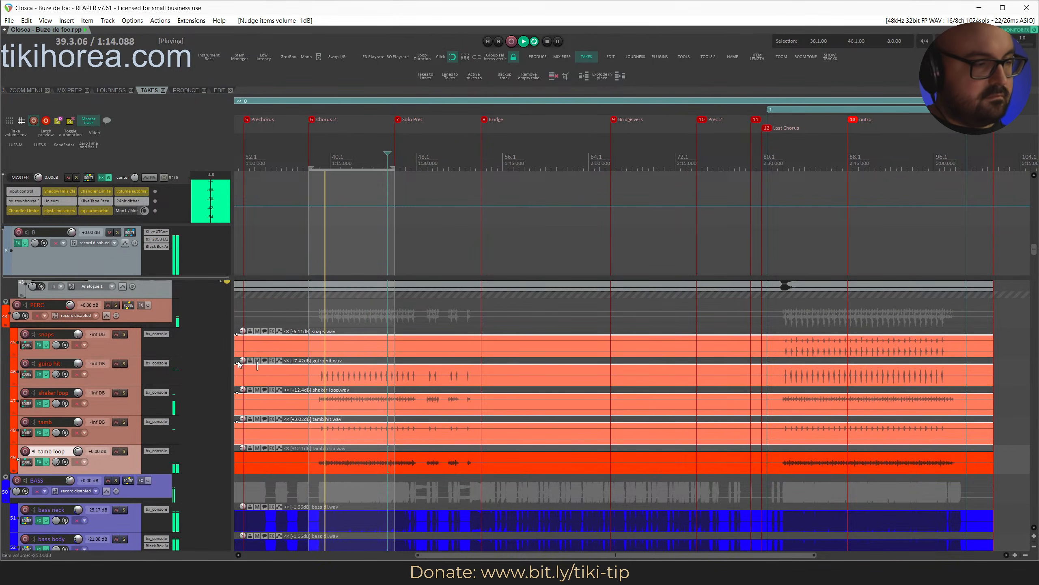
Reset the track volumes of tamb and guiro hit to 0 dB.
click(124, 436)
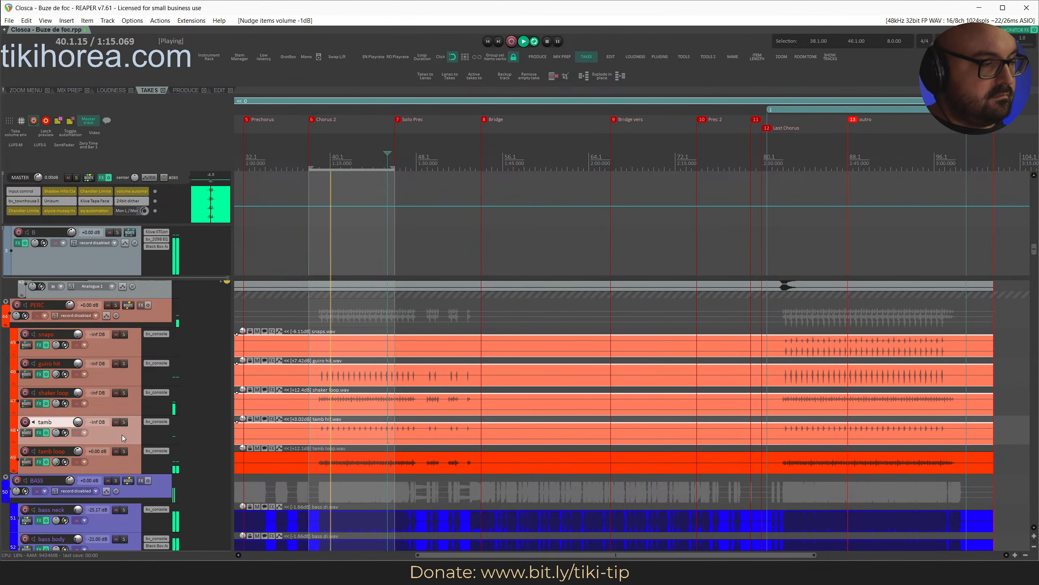
double_click(76, 424)
double_click(77, 364)
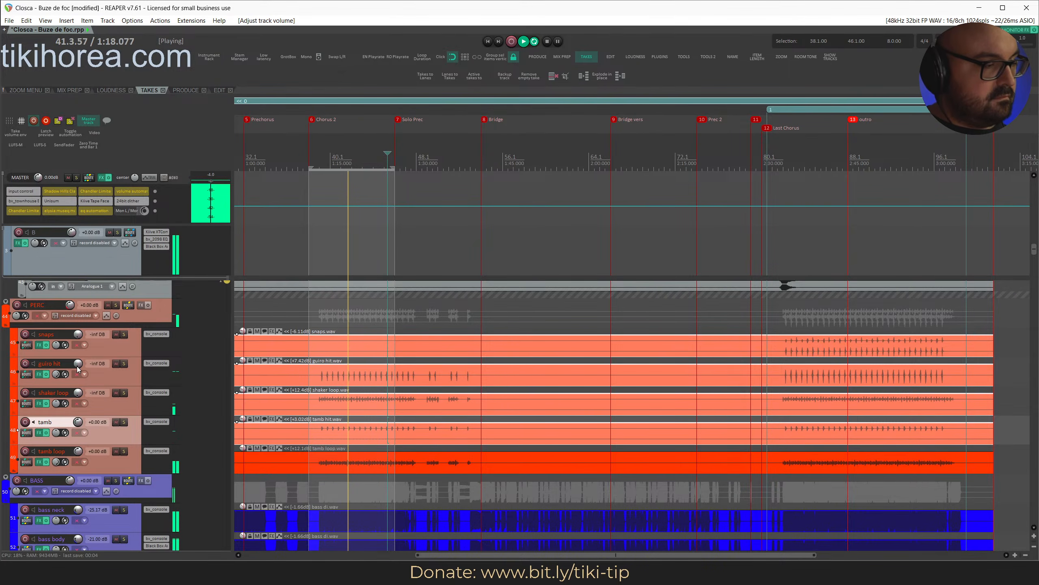
Select only the guiro hit item, lower its volume to about +3.4 dB, and save the project.
click(105, 379)
mouse_move(105, 379)
mouse_down()
mouse_move(114, 424)
mouse_move(112, 381)
mouse_up()
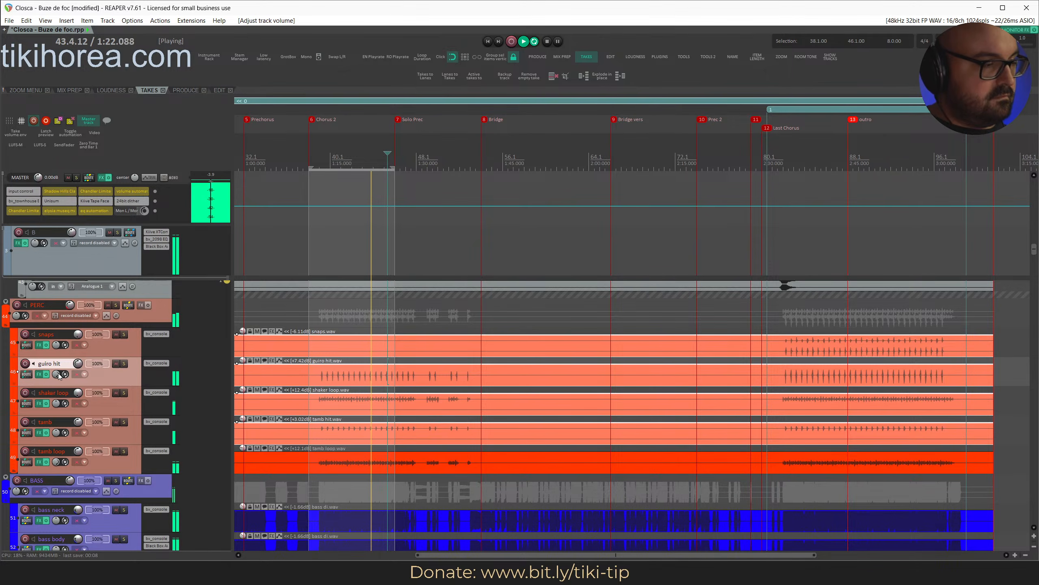
mouse_move(55, 374)
click(105, 375)
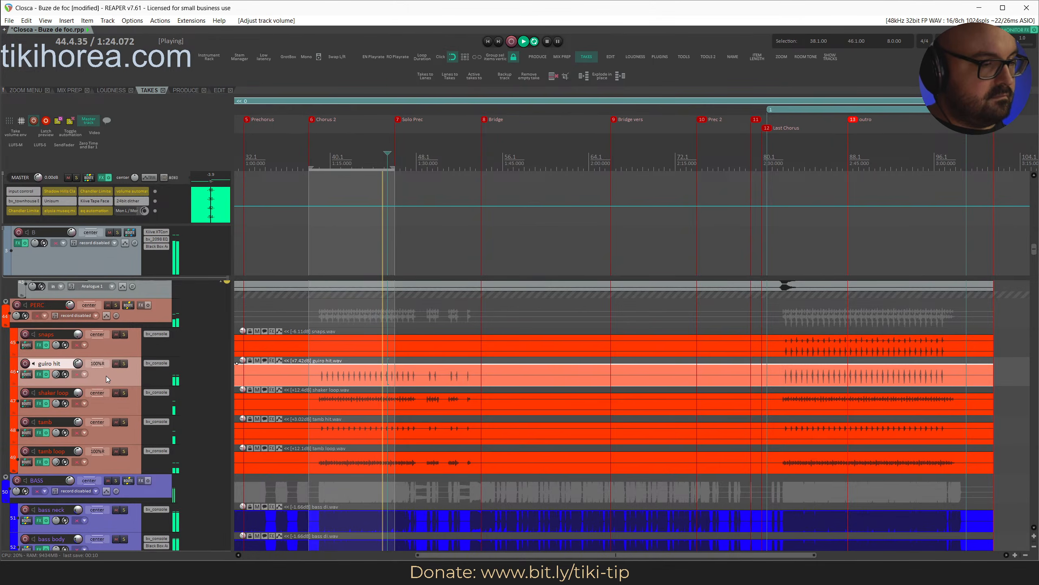
key(alt+shift+Down)
key(alt+shift+Down)
key(alt+shift+Down)
key(alt+shift+Down)
key(ctrl+s)
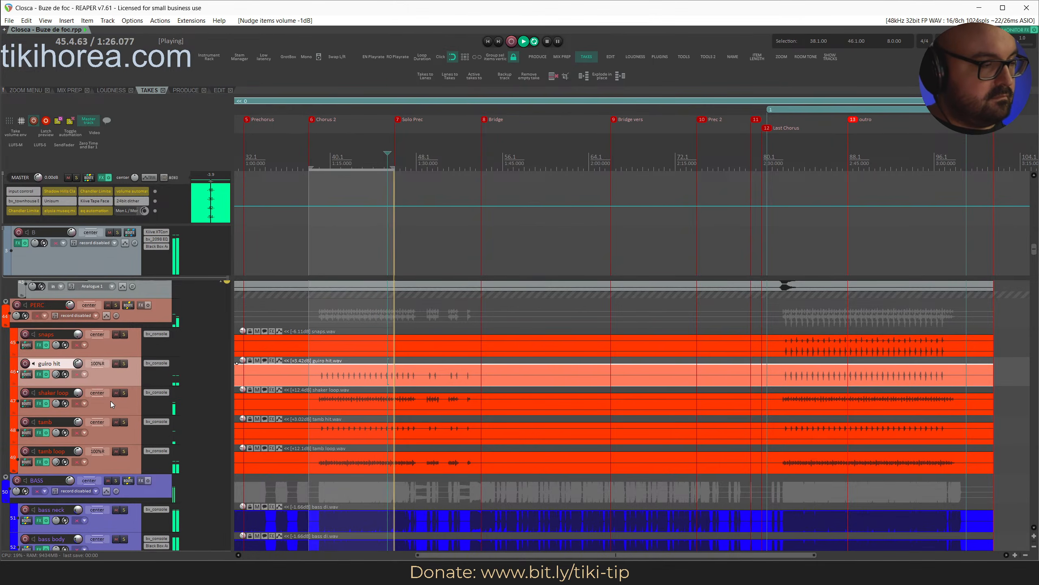
Reset the shaker loop track volume to 0 dB and lower its item to about +8.4 dB.
click(110, 402)
double_click(77, 394)
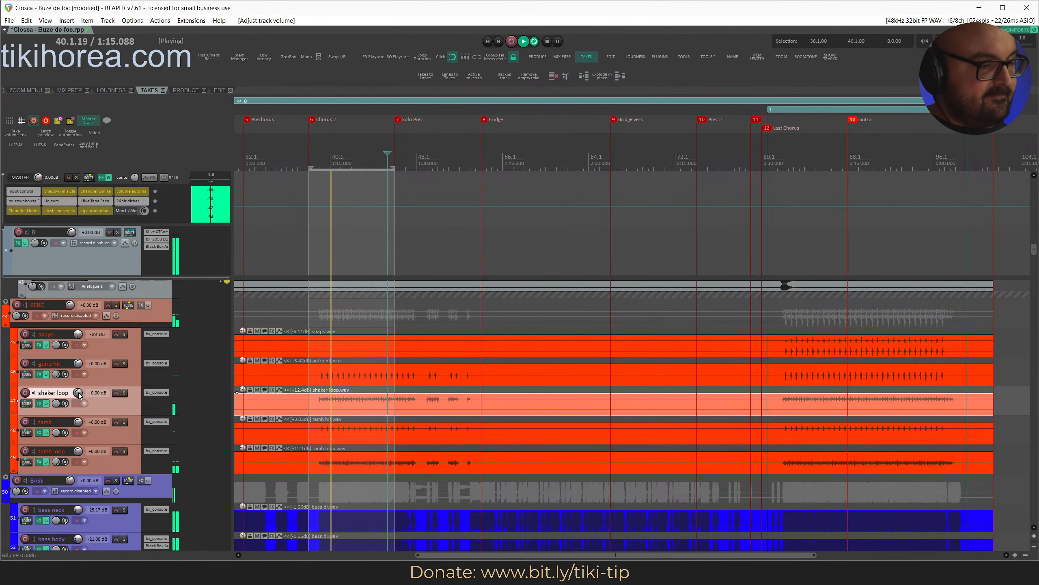
key(alt+shift+Down)
key(alt+shift+Down)
key(alt+shift+Down)
Lower the tamb loop item's volume to about +9.2 dB in 1 dB nudges, saving the project along the way.
click(129, 458)
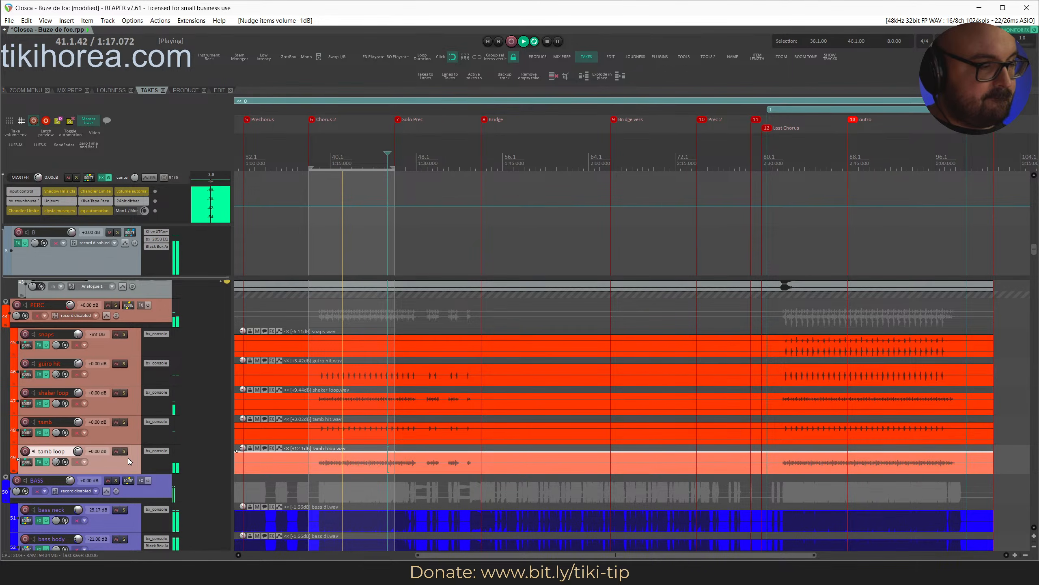
key(alt+shift+Down)
key(alt+shift+Down)
key(ctrl+s)
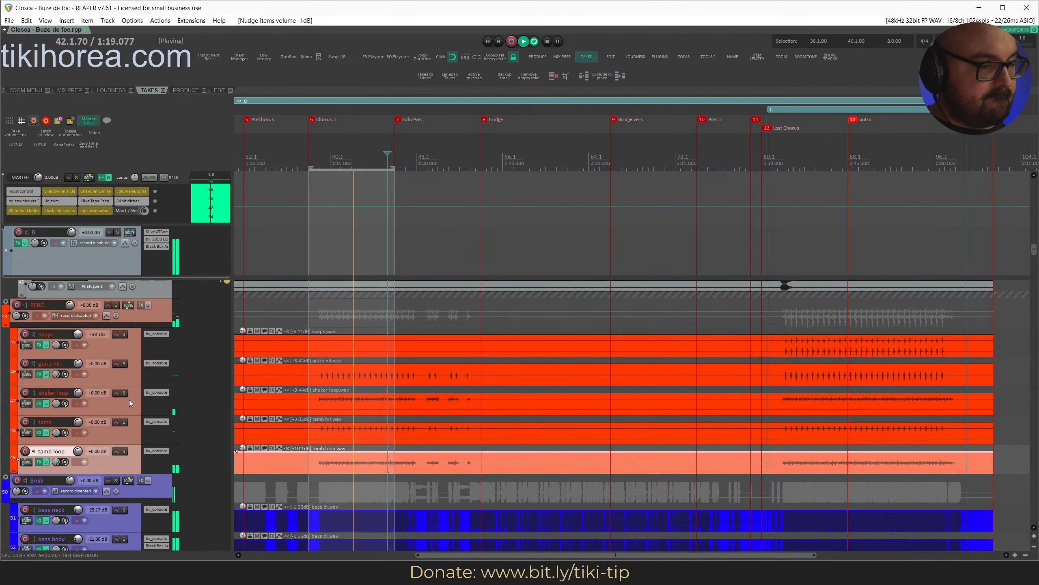
key(alt+shift+Down)
Lower the guiro hit item's volume to about +1.4 dB and save the project.
click(127, 383)
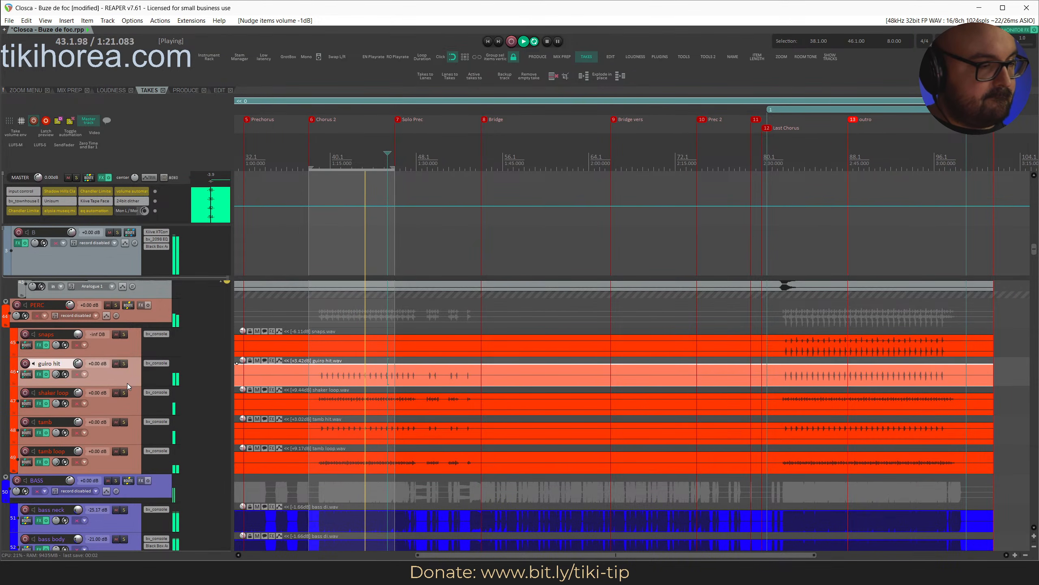
key(alt+shift+Down)
key(alt+shift+Down)
key(ctrl+s)
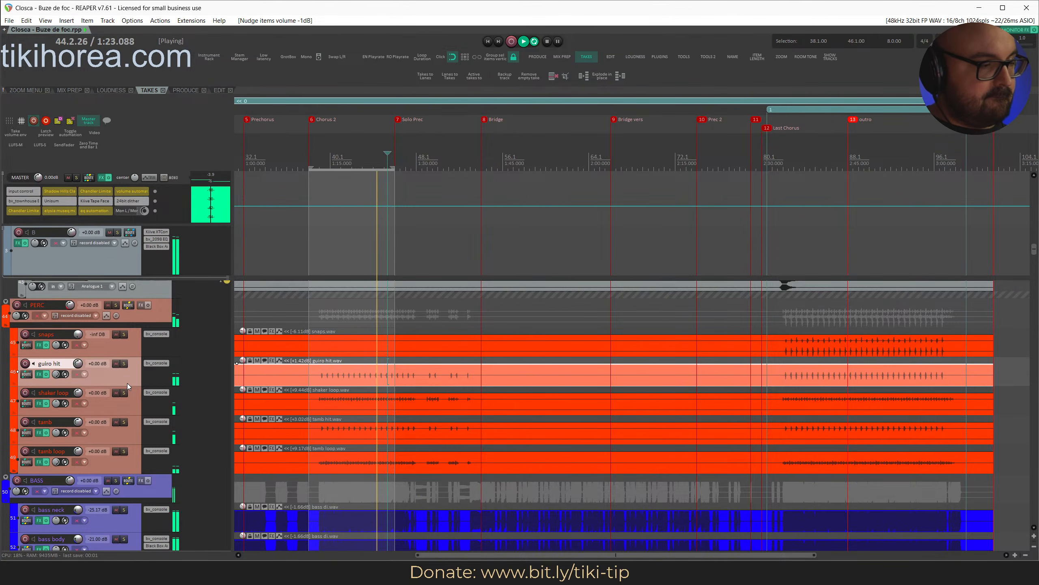
Check the sends in the PERC folder track's routing.
click(26, 345)
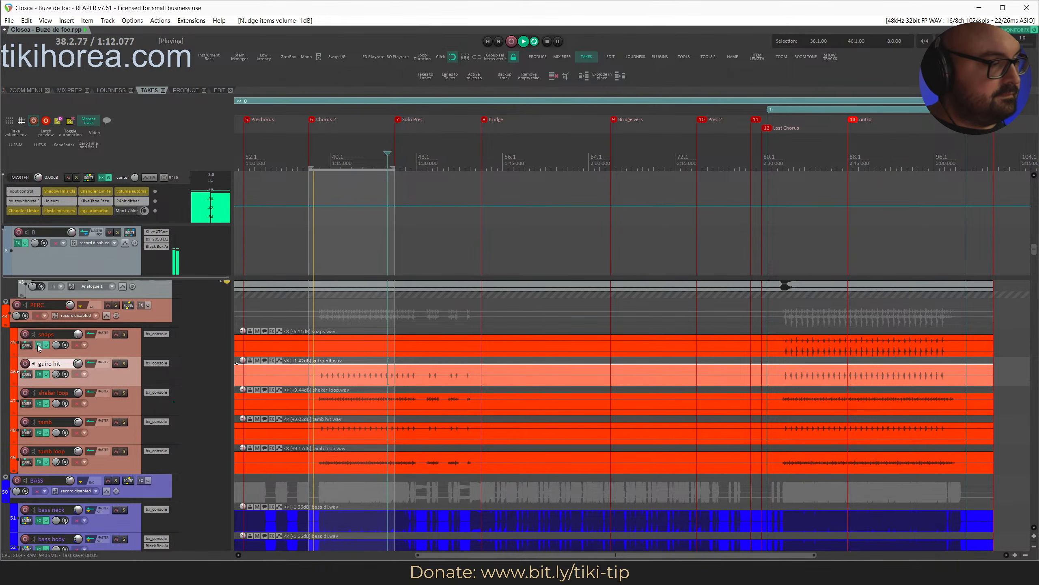
click(132, 304)
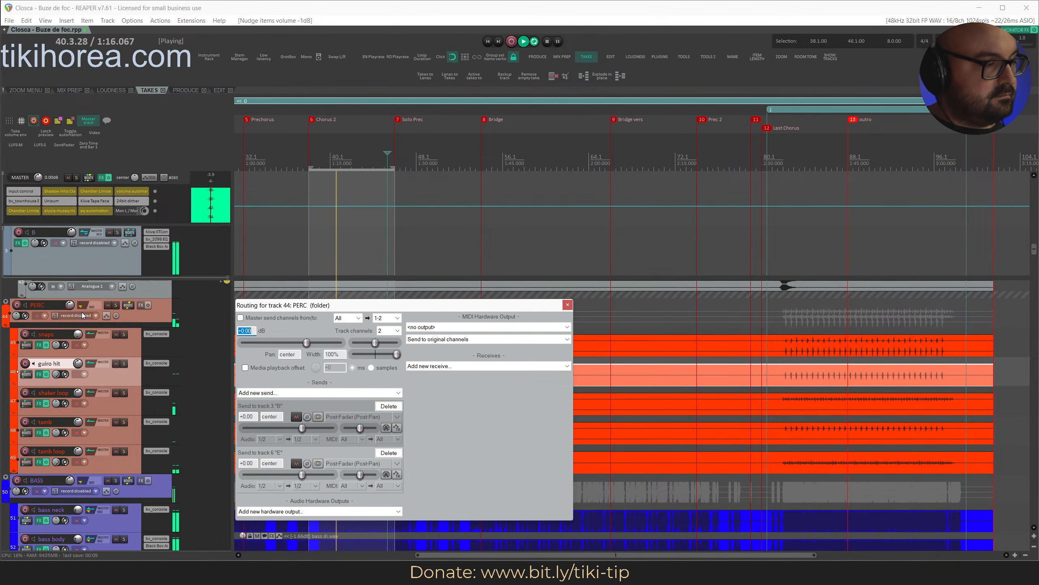
key(Escape)
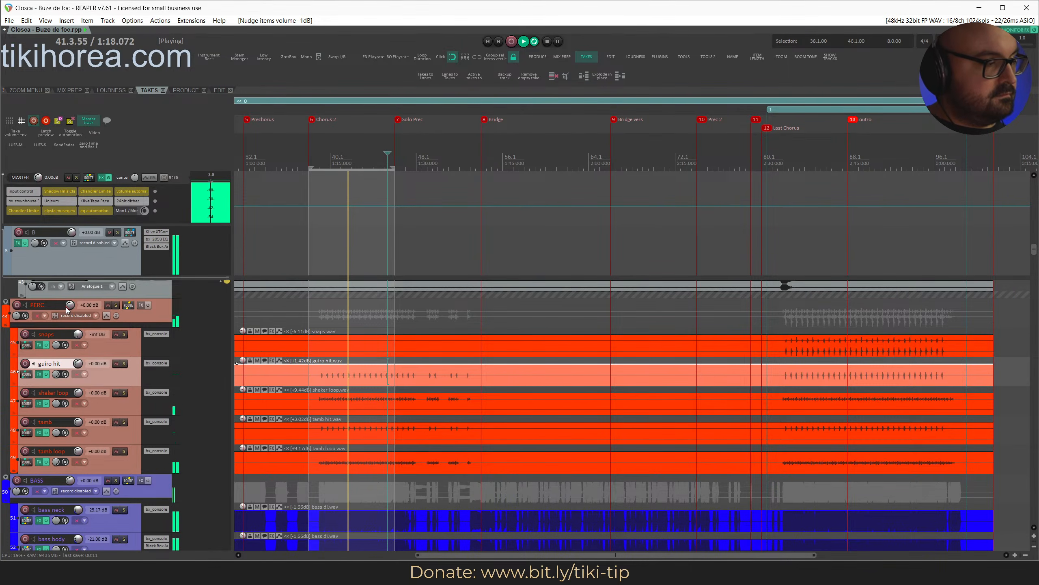
Lower the PERC folder track's volume to -3.67 dB.
drag(67, 306, 66, 309)
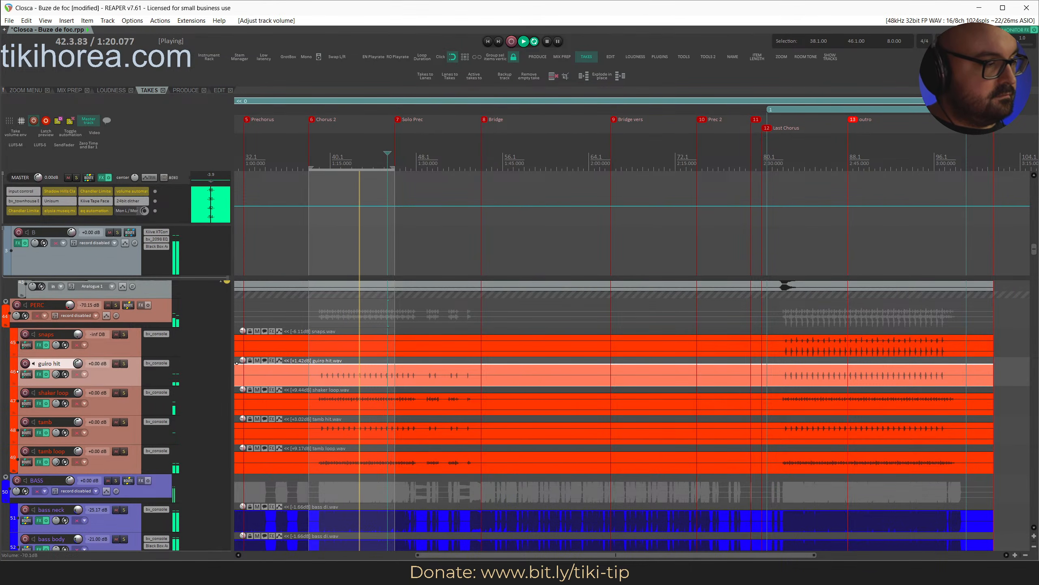
drag(69, 306, 69, 295)
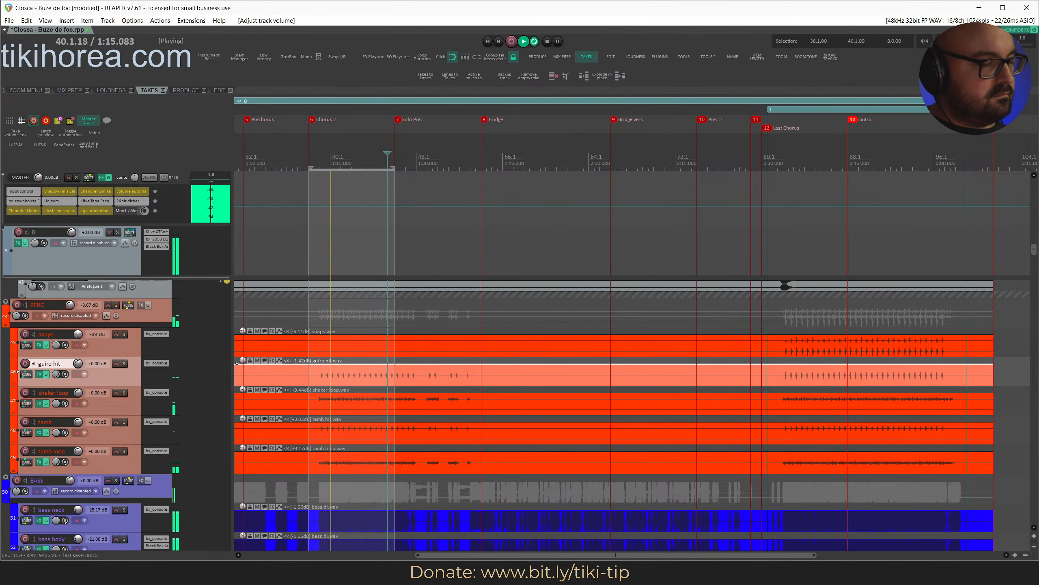
Solo the tamb and tamb loop tracks in turn and adjust the low-pass filter in the tamb loop's bx_console SSL 4000 E.
key(s)
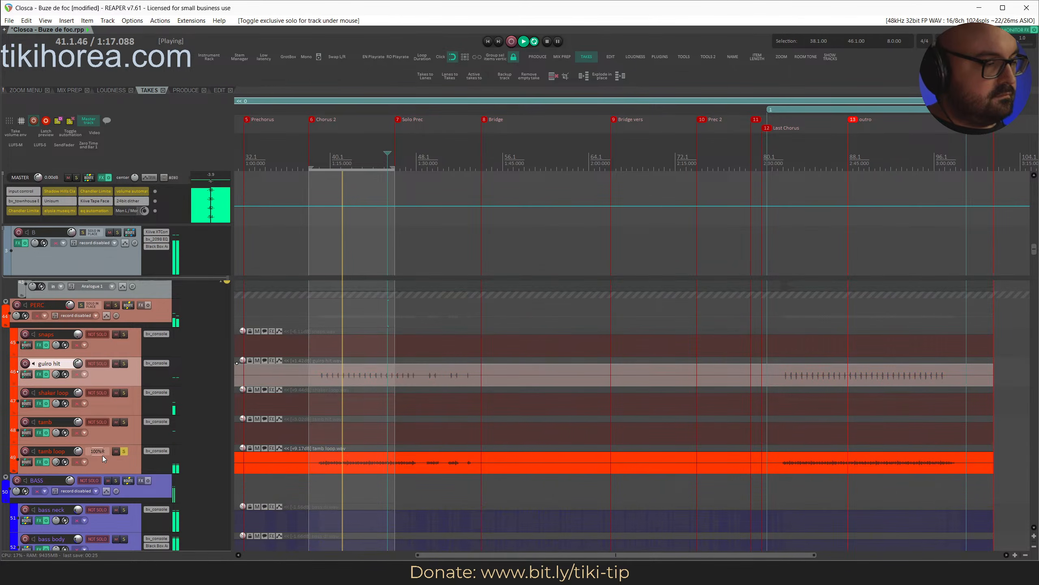
key(s)
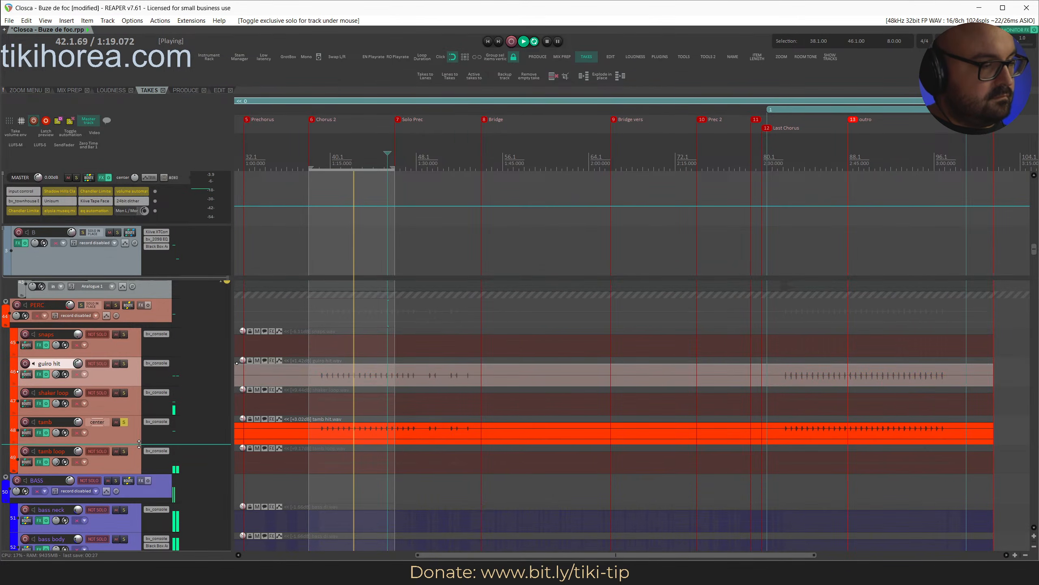
key(s)
key(s)
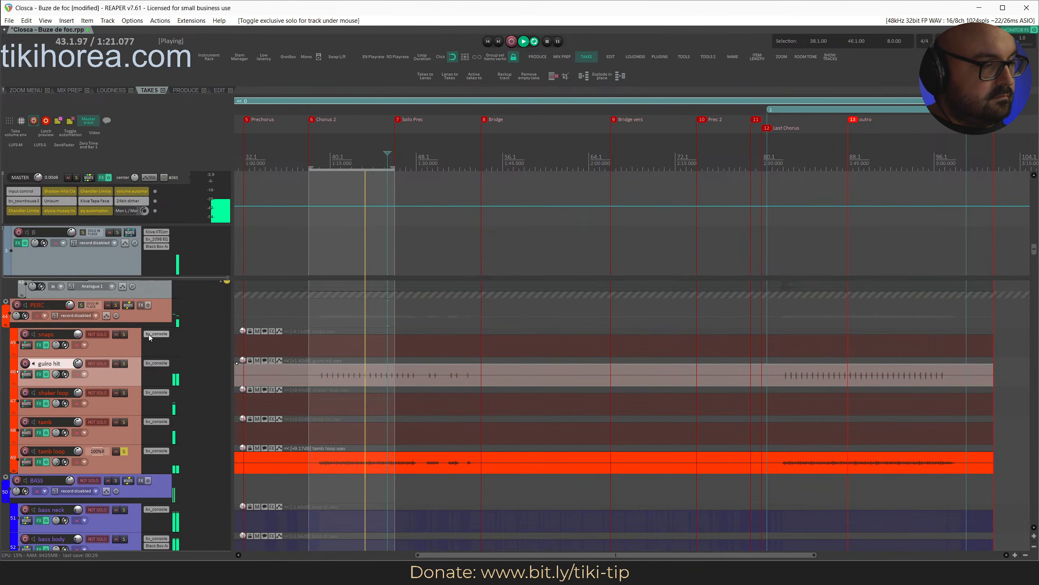
click(165, 451)
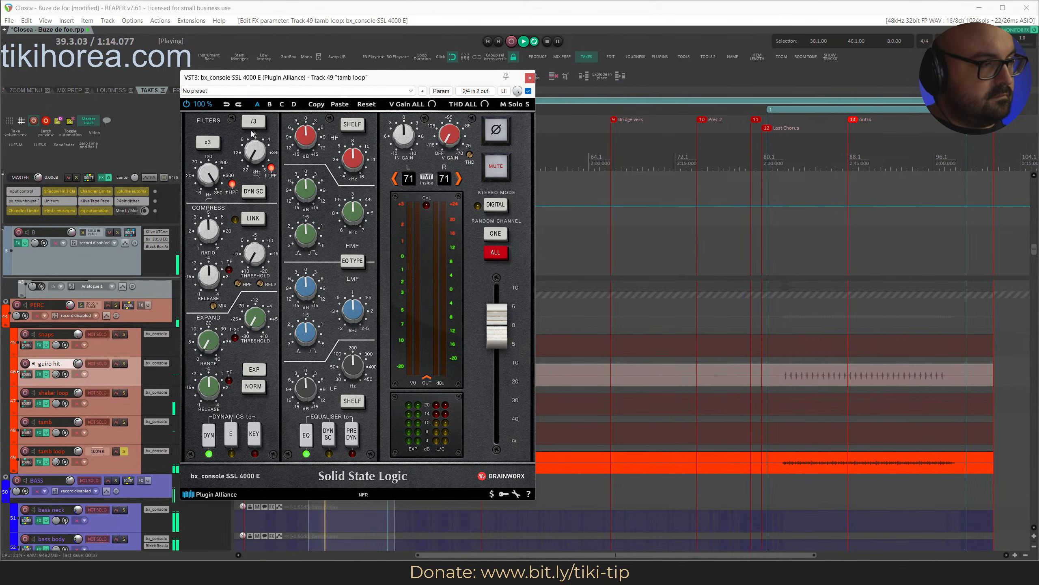
click(257, 104)
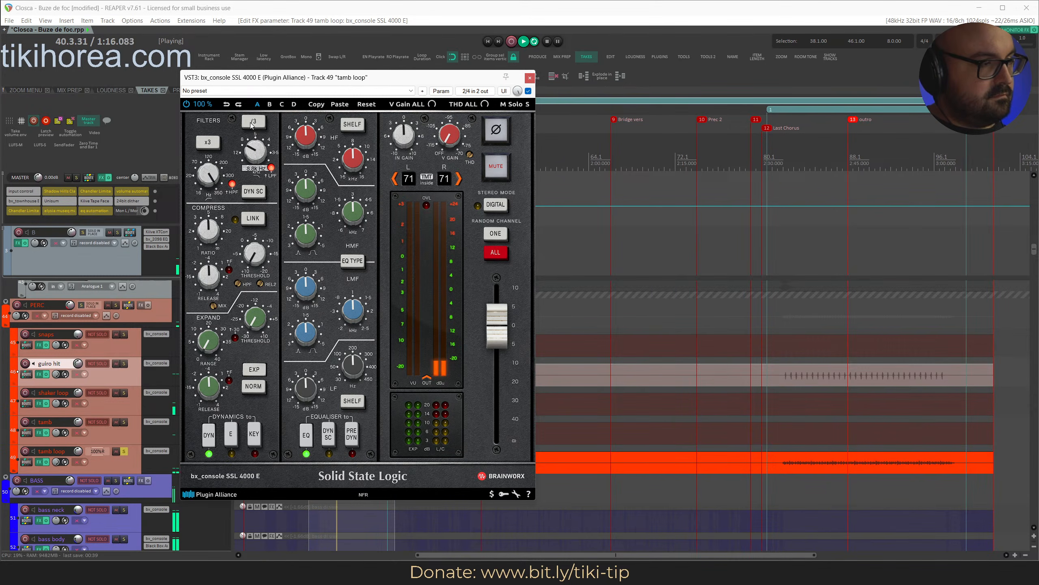
click(530, 78)
Reset the snaps track volume to 0 dB and audition the snaps in the last chorus, both soloed and in the full mix.
key(s)
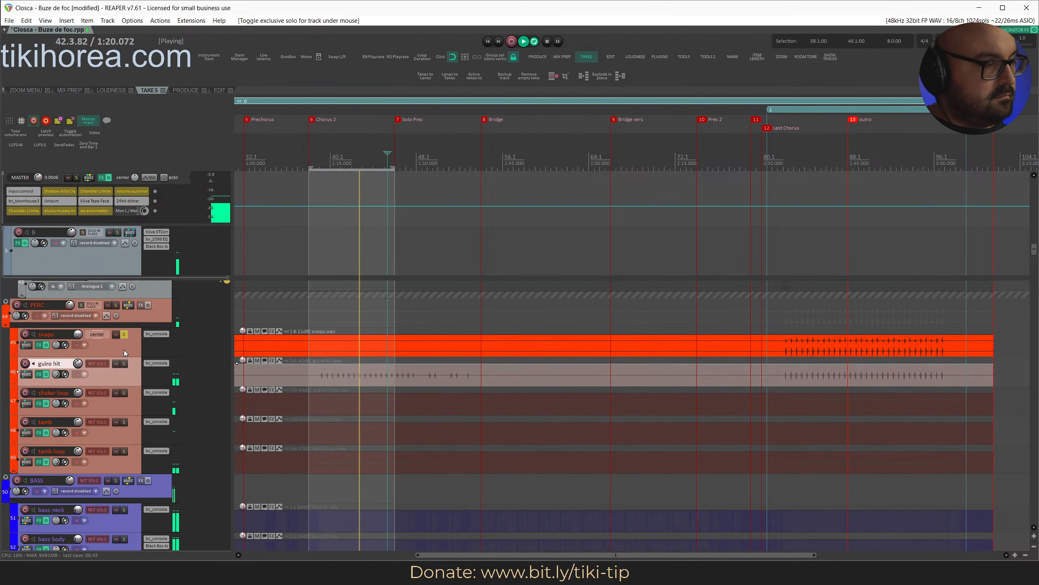
click(814, 245)
key(shift+s)
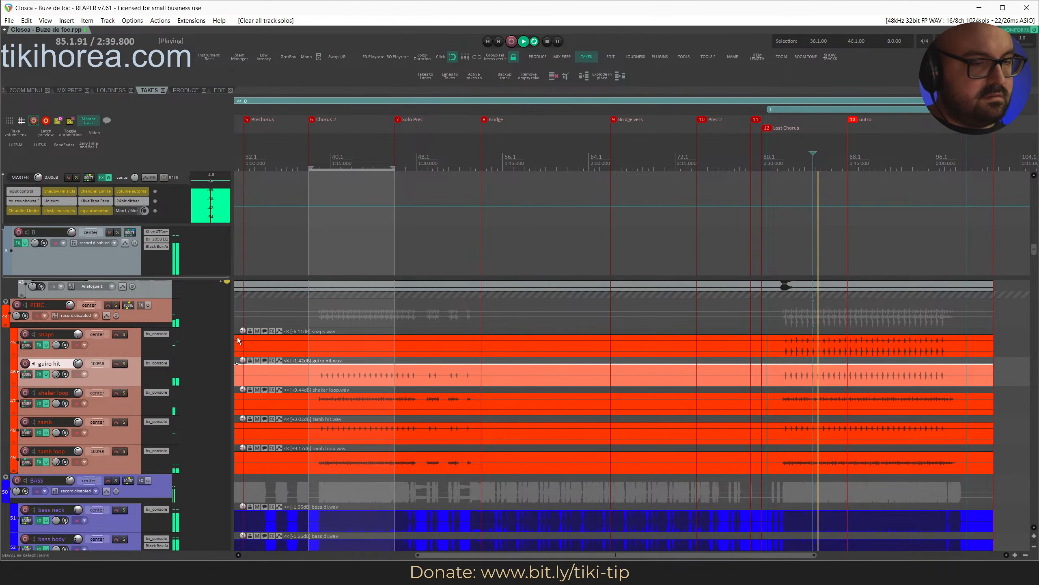
double_click(77, 335)
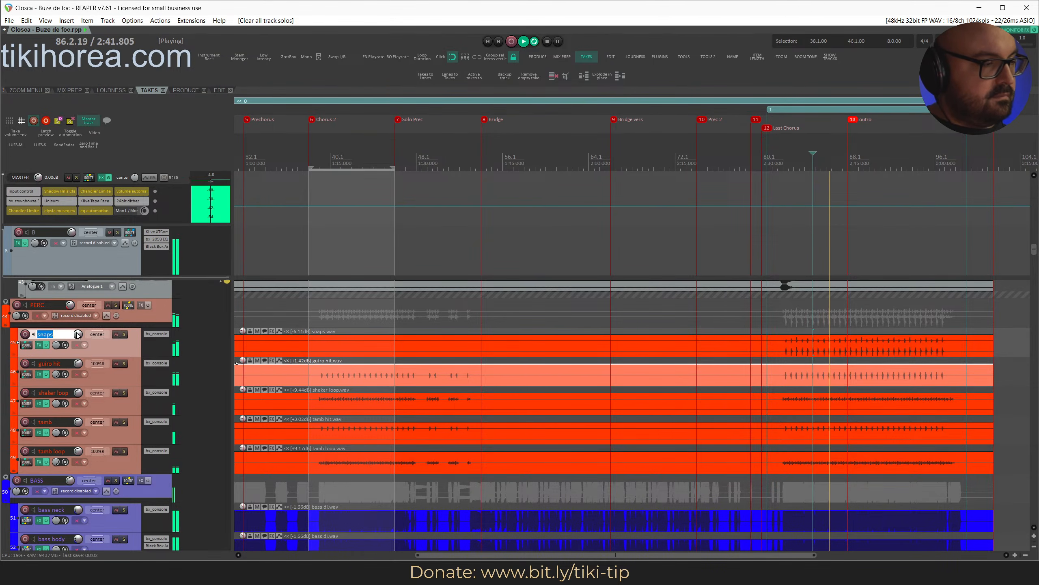
key(Escape)
key(s)
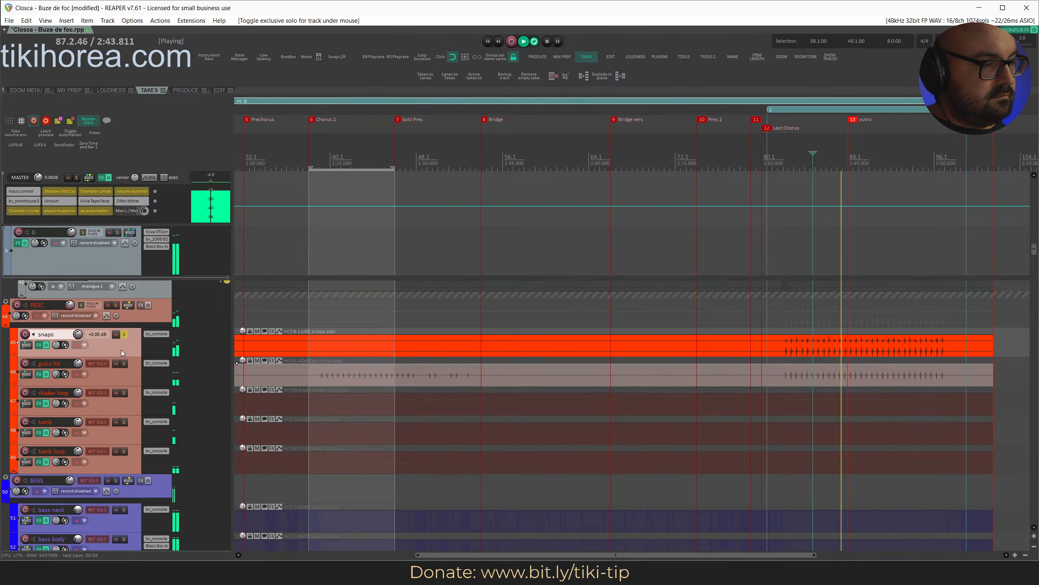
key(shift+s)
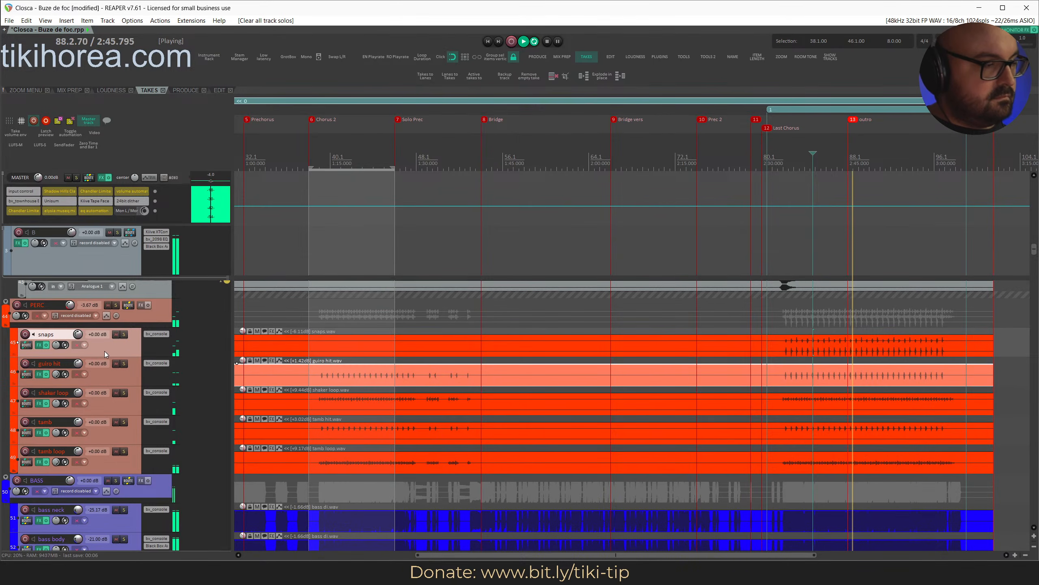
Try panning the snaps track 100% right, return it to center and audition it in solo.
drag(78, 335, 54, 345)
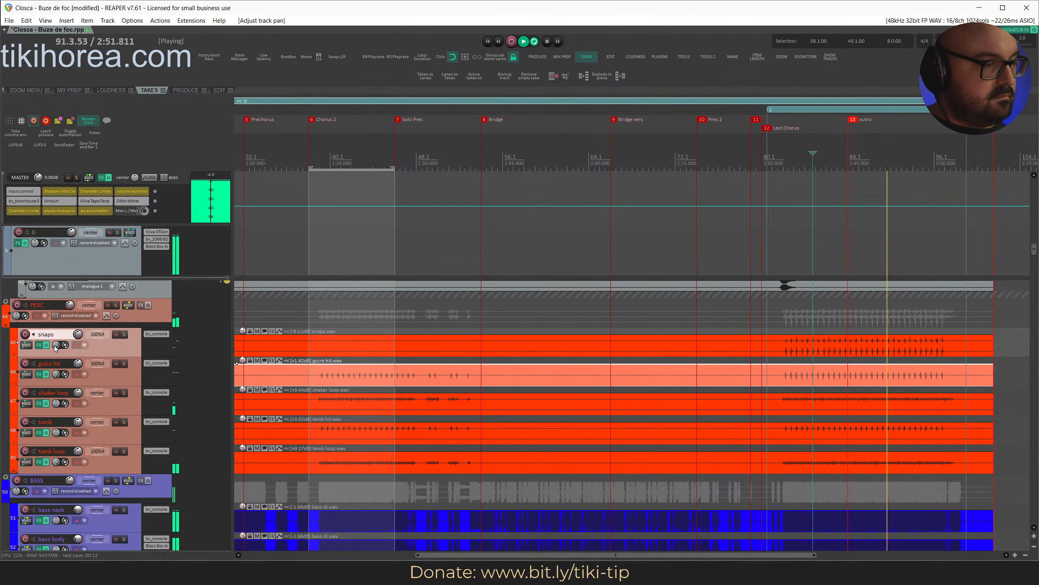
double_click(55, 345)
key(s)
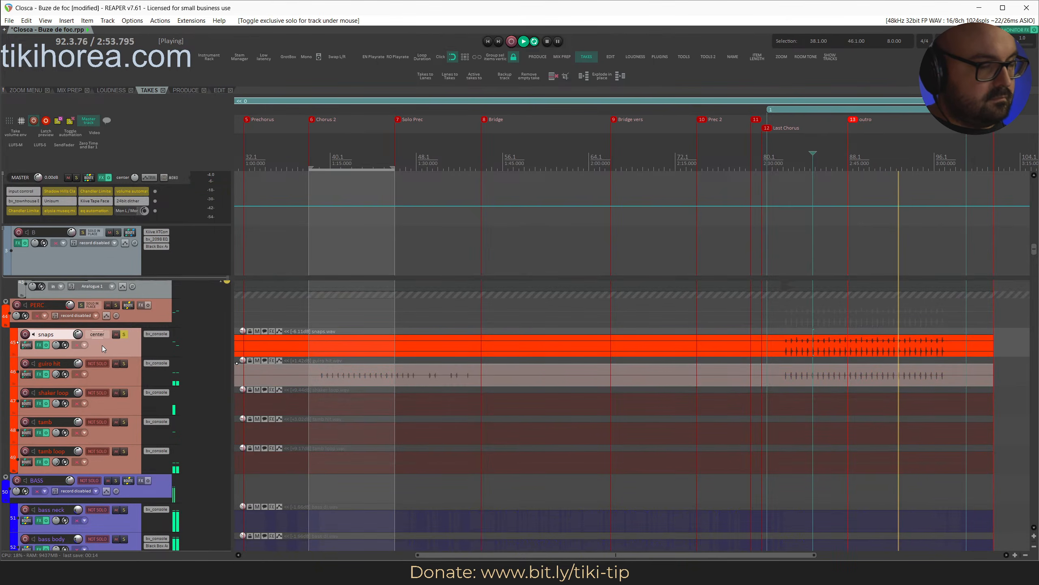
key(ctrl+alt+s)
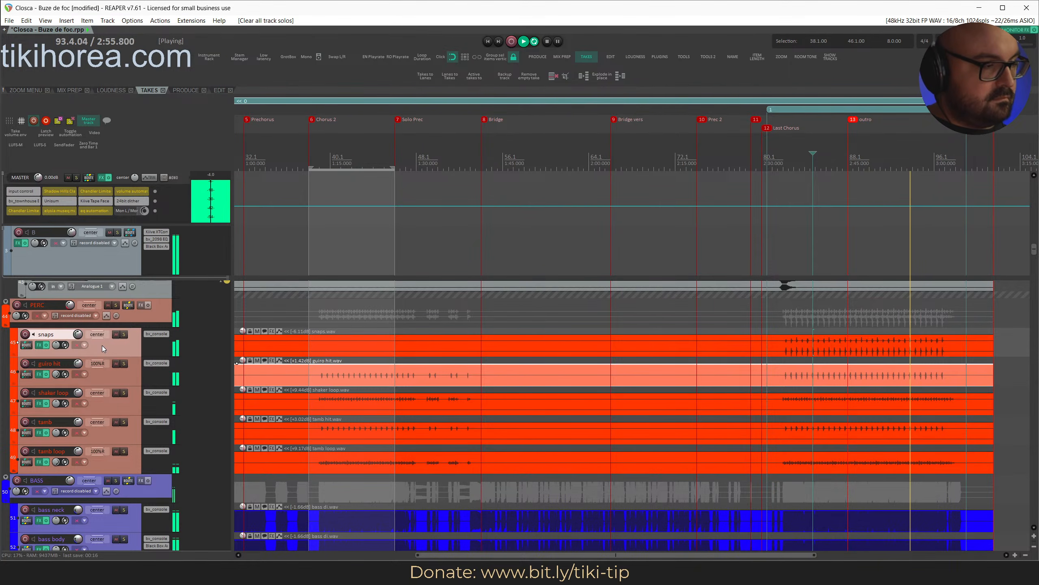
Raise the snaps item's volume by 2 dB to -4.11 dB in 1 dB nudges and save the project.
key(ctrl+s)
double_click(102, 345)
key(ctrl+Up)
key(ctrl+Up)
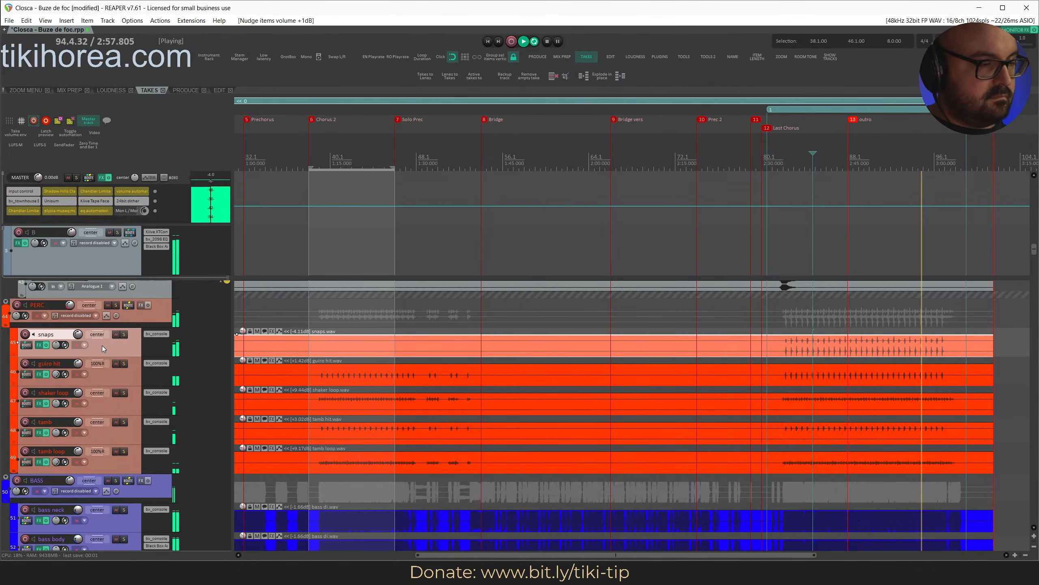
key(ctrl+s)
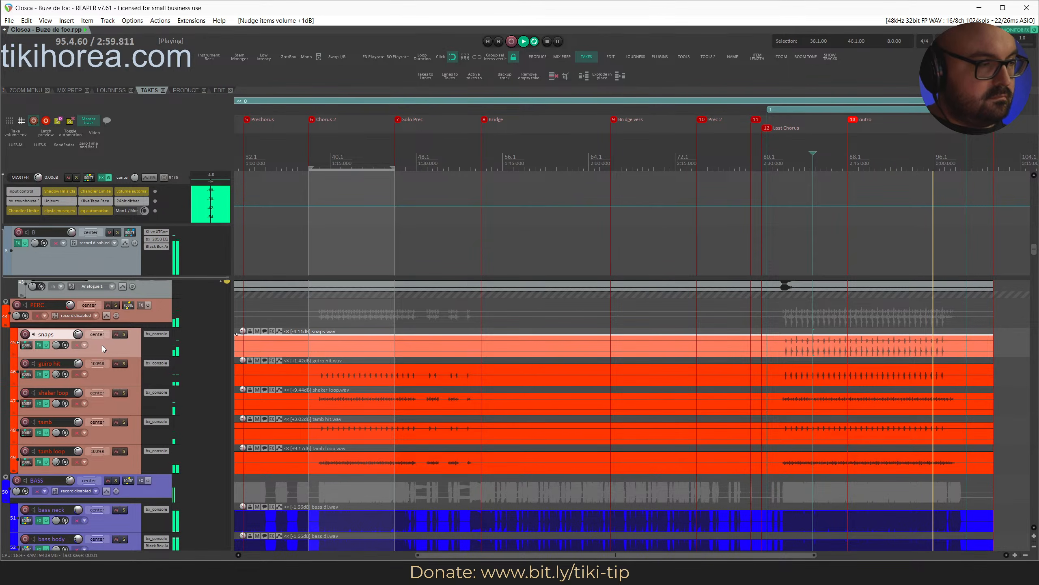
Play Chorus 2 and the outro while examining the bass, sub bass and electric guitar tracks.
click(327, 172)
scroll(164, 480, down, 6)
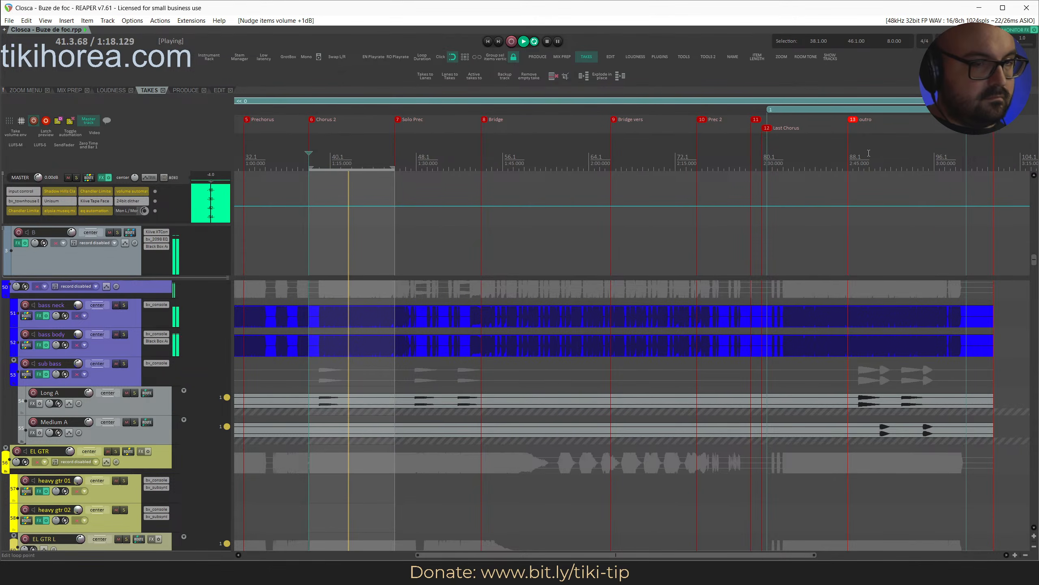
click(852, 166)
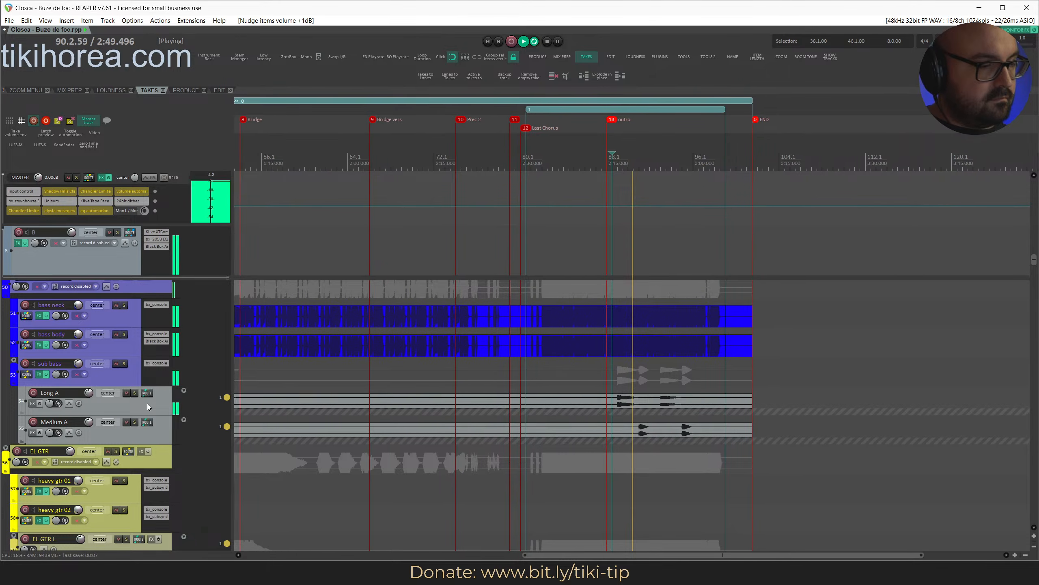
scroll(334, 186, left, 5)
click(384, 156)
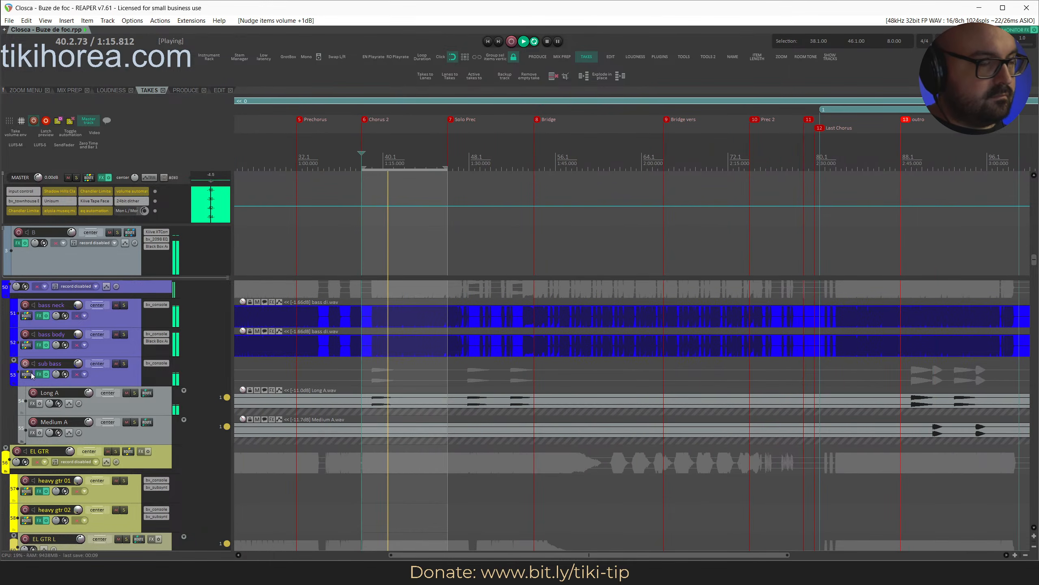
scroll(633, 413, down, 2)
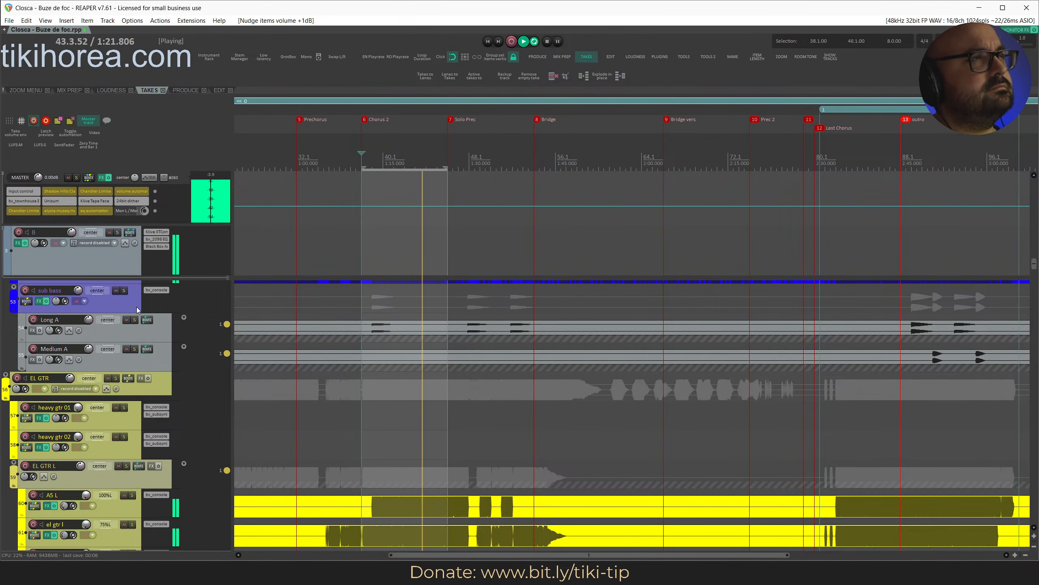
scroll(123, 469, down, 5)
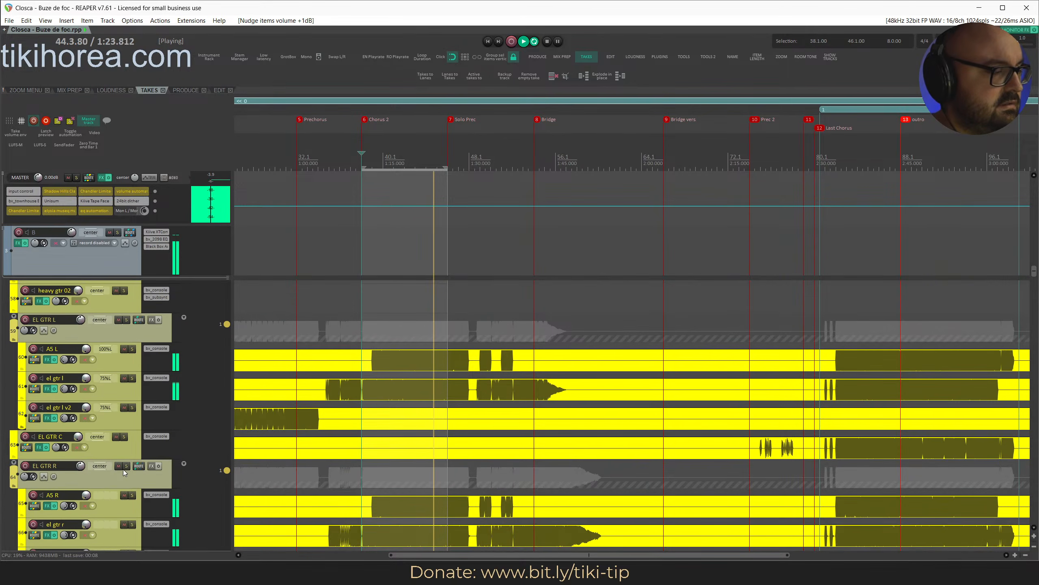
key(space)
Set the el gtr l and el gtr l v2 track volumes to 0 dB and save the project.
click(114, 393)
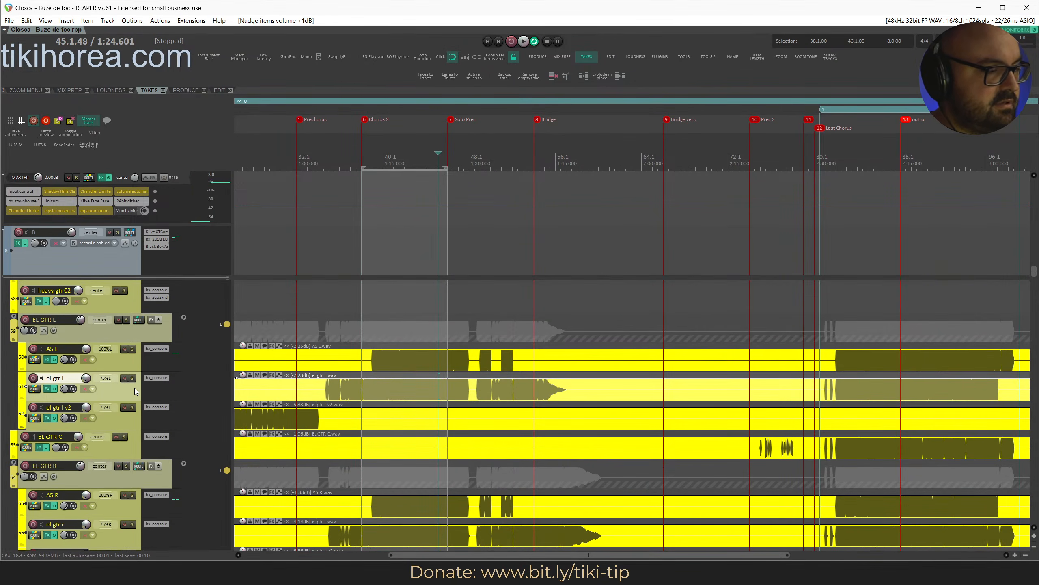
drag(86, 379, 97, 407)
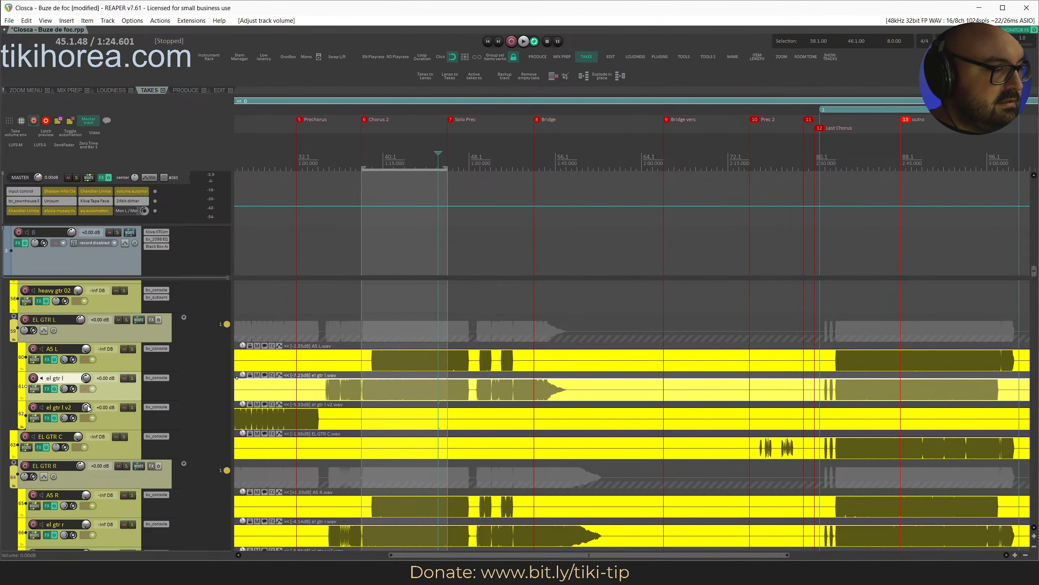
key(ctrl+s)
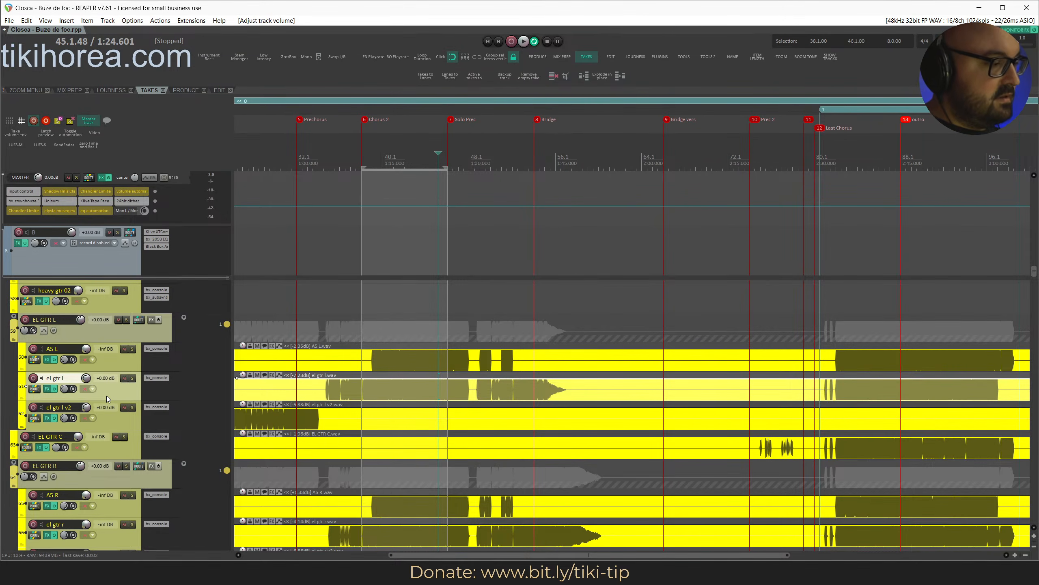
Nudge the el gtr l item's volume up by 1 dB during Chorus 2 playback and reduce the waveform peak display height.
key(space)
key(space)
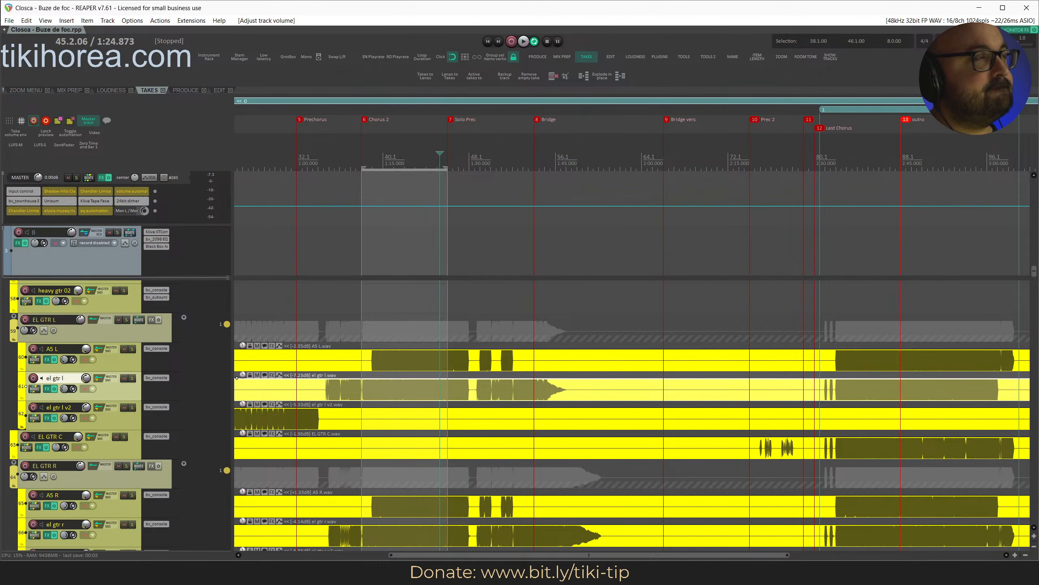
key(space)
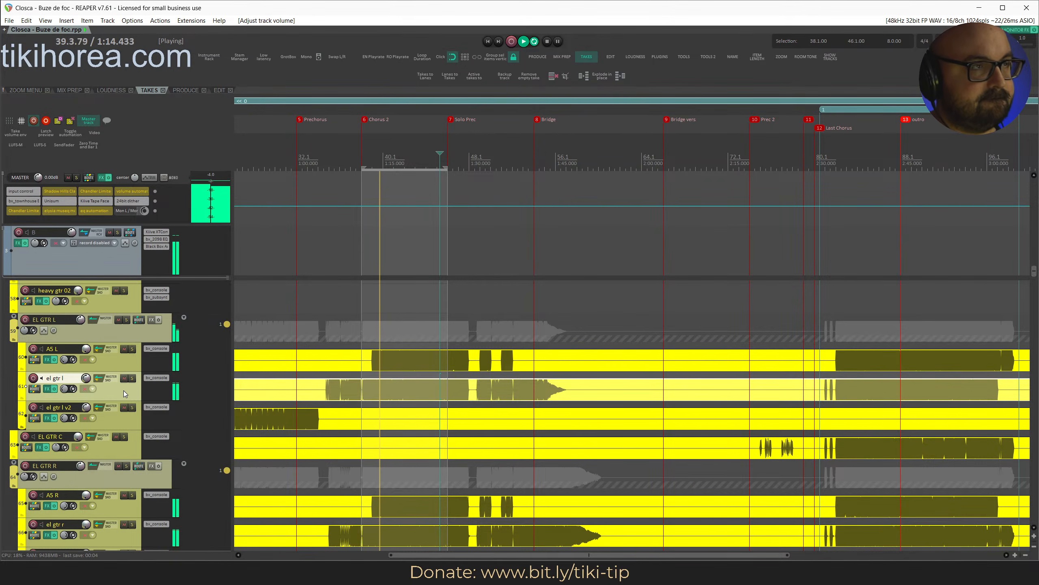
key(KP_8)
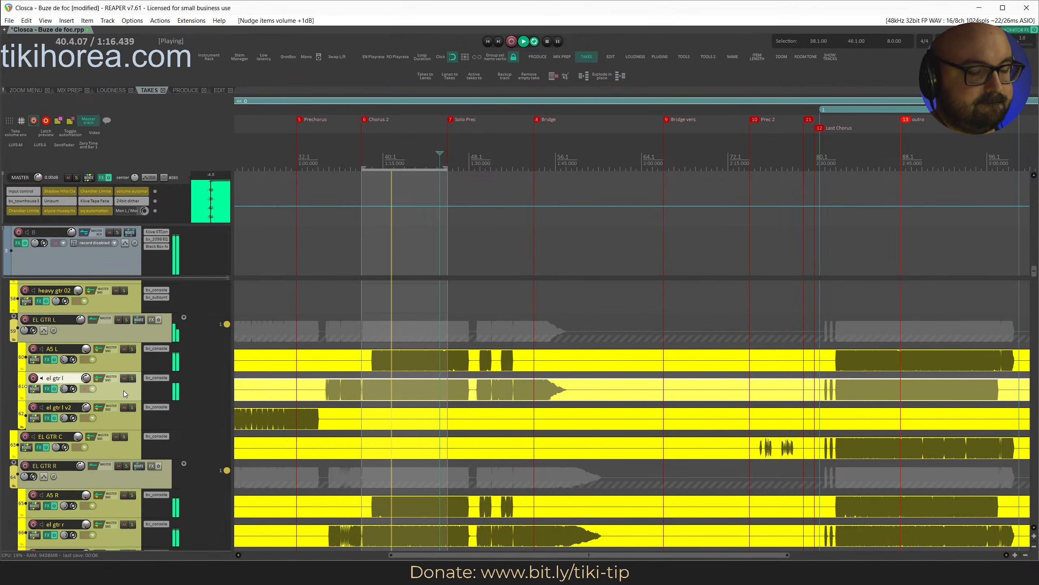
key(shift+Down)
key(shift+Down)
key(shift+Down)
key(shift+Down)
key(shift+Down)
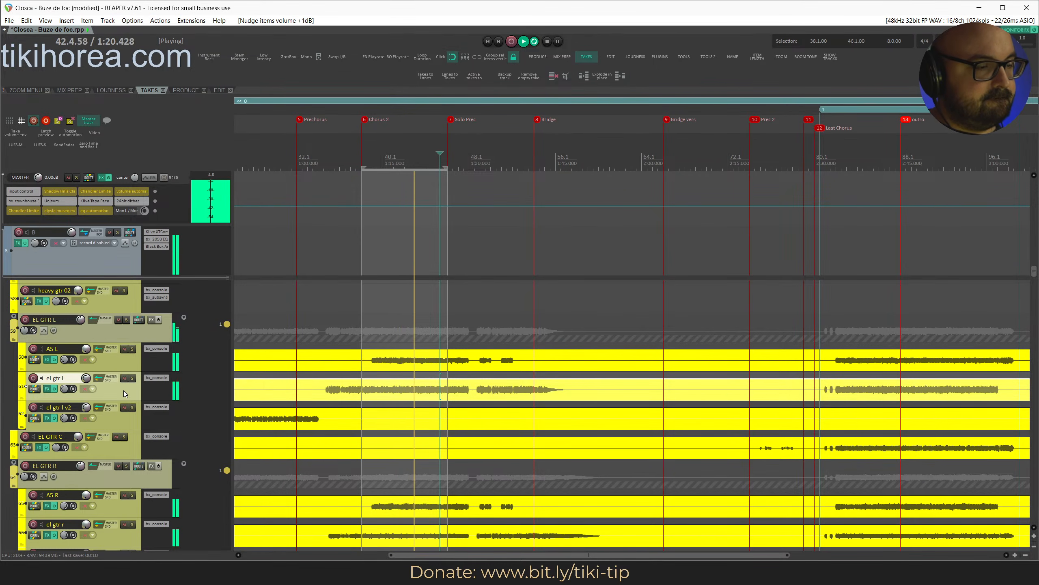
key(space)
Pin track C to the top of the arrange view beneath track B.
scroll(123, 390, up, 20)
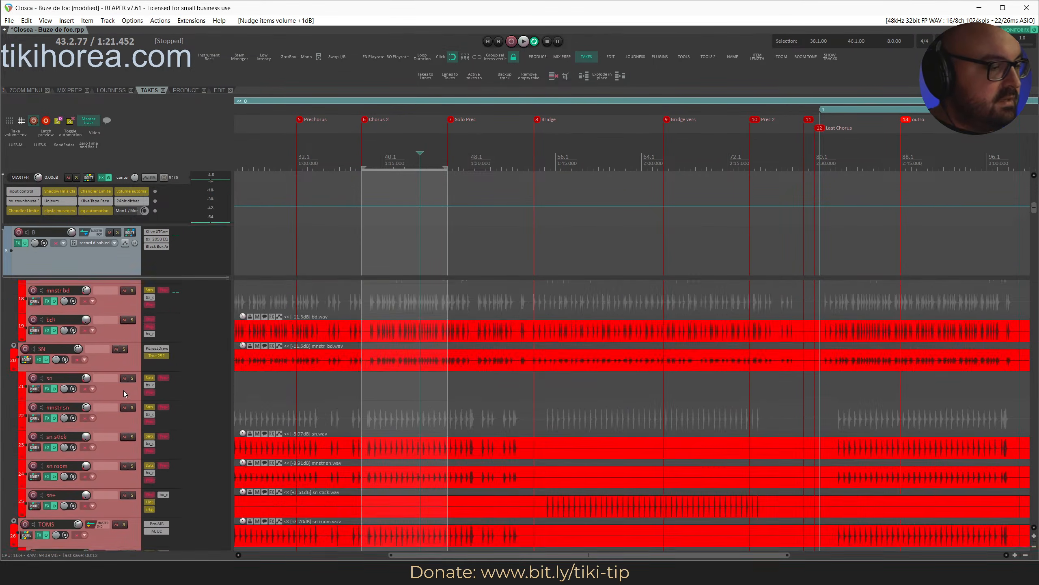
scroll(124, 390, down, 1)
scroll(123, 390, up, 1)
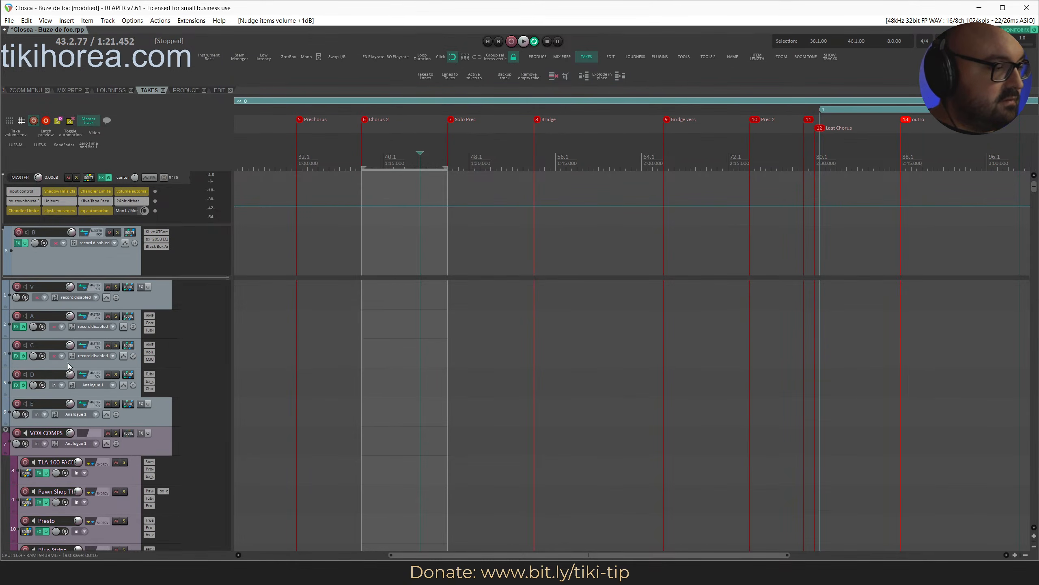
click(85, 273)
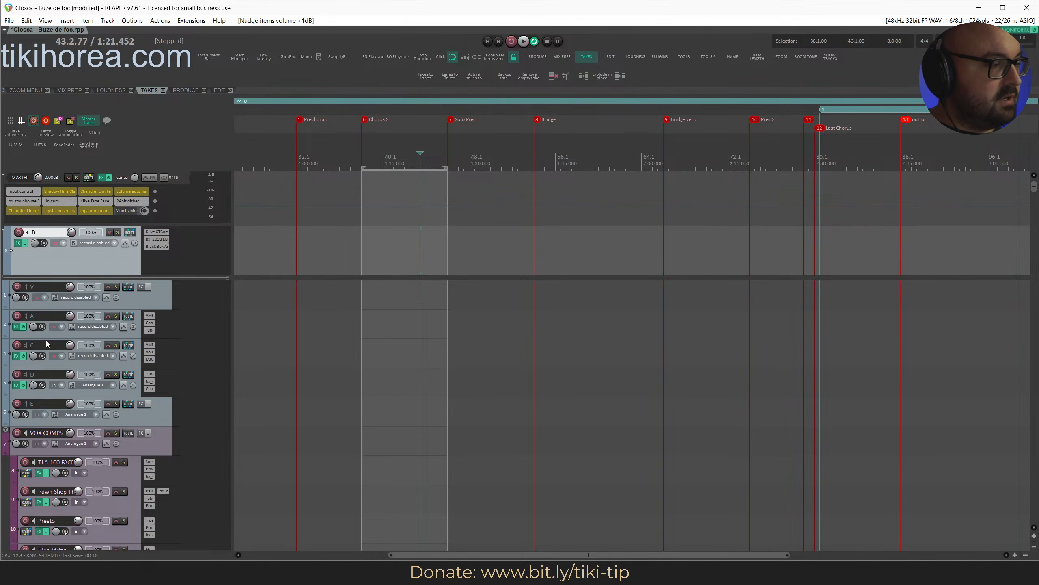
right_click(80, 360)
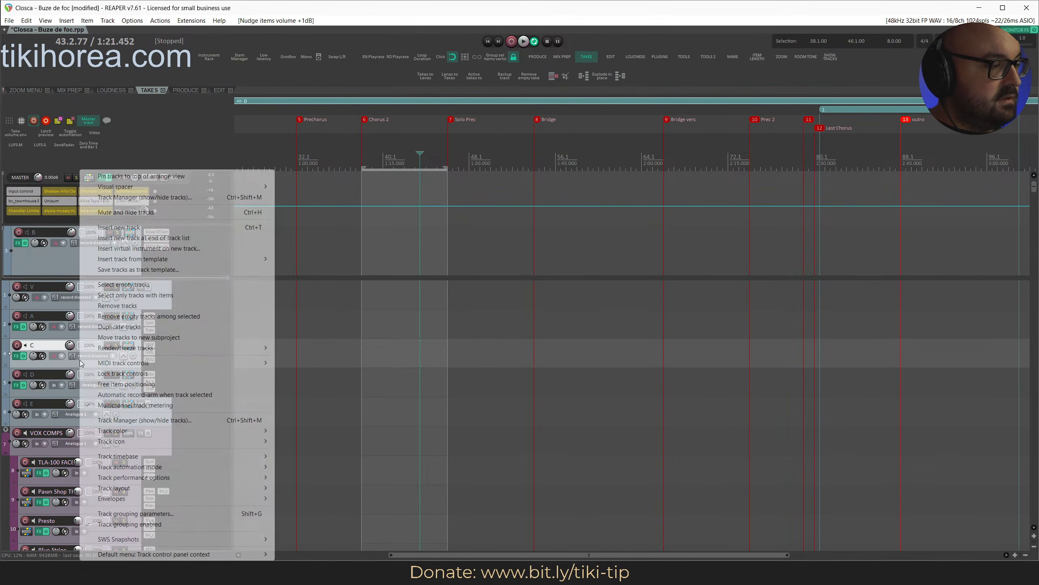
click(135, 176)
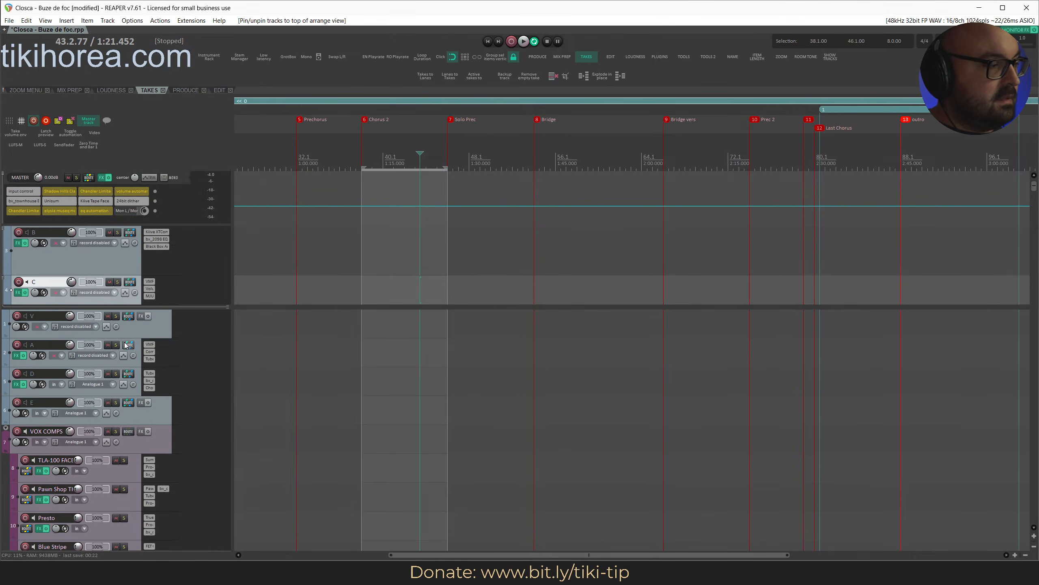
Pin tracks V, A, D and E to the top of the arrange view alongside tracks B and C.
click(138, 361)
click(164, 411)
shift+click(154, 330)
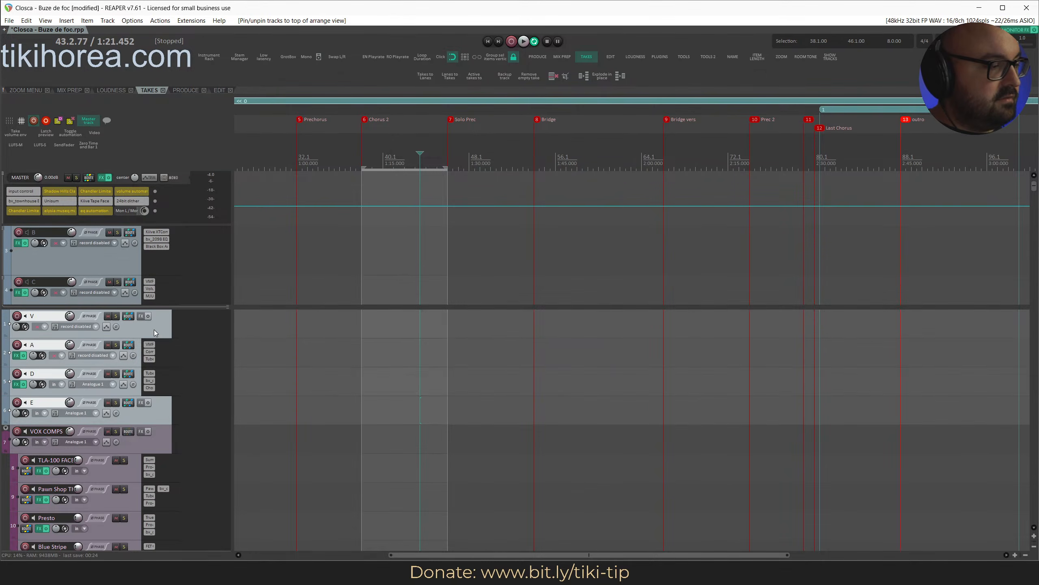
right_click(154, 331)
click(216, 176)
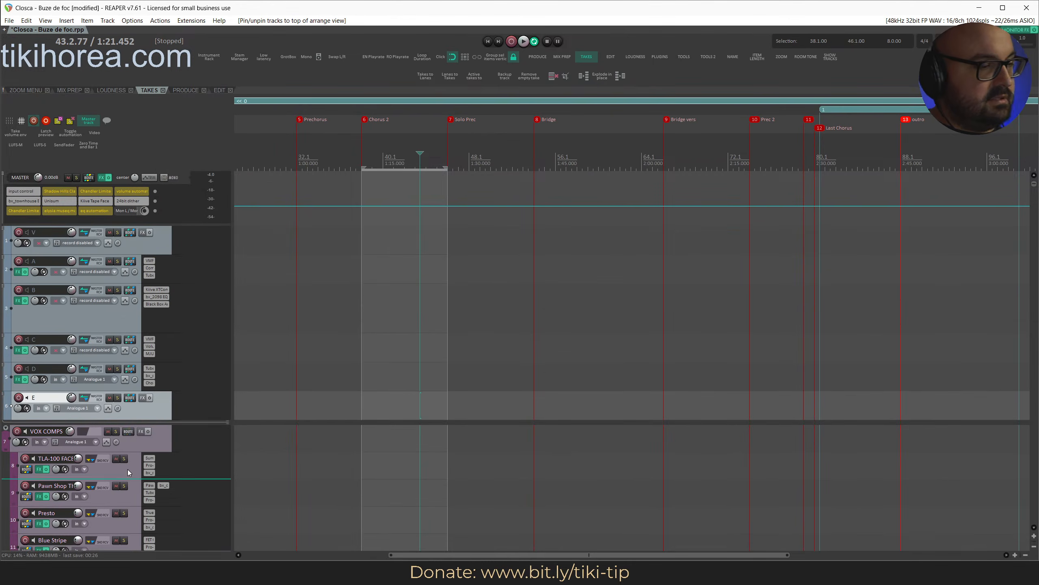
Unpin bus tracks V through E and the master track from the top of the arrange view.
click(139, 242)
shift+click(151, 405)
right_click(151, 404)
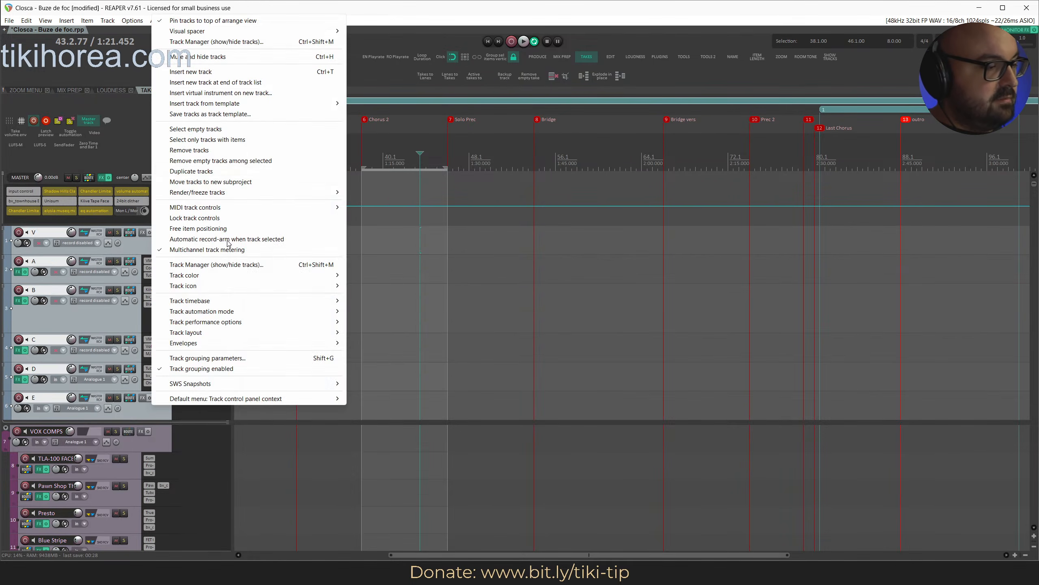
click(225, 23)
right_click(174, 199)
click(180, 173)
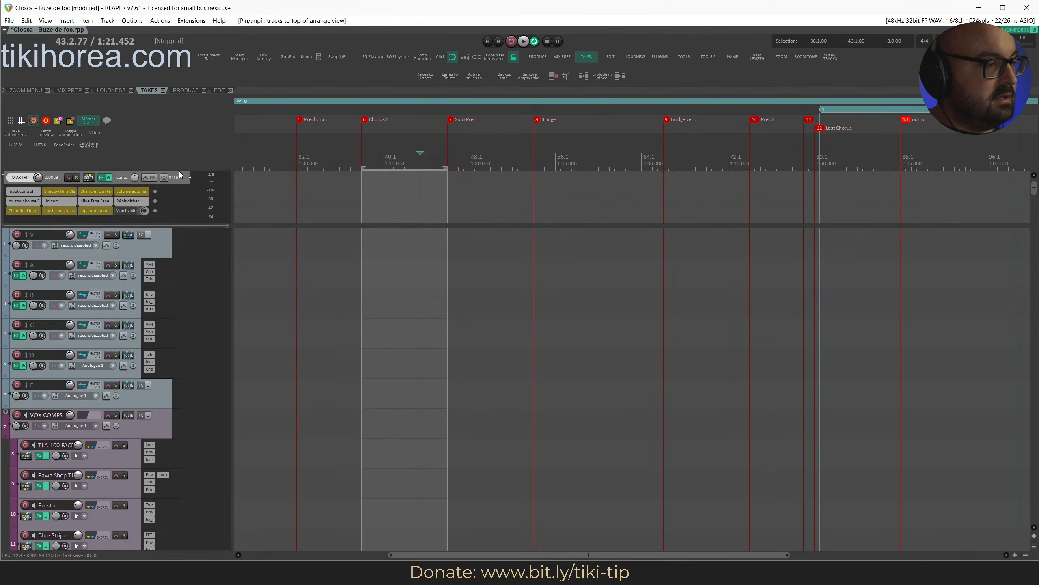
right_click(180, 173)
click(218, 177)
click(164, 208)
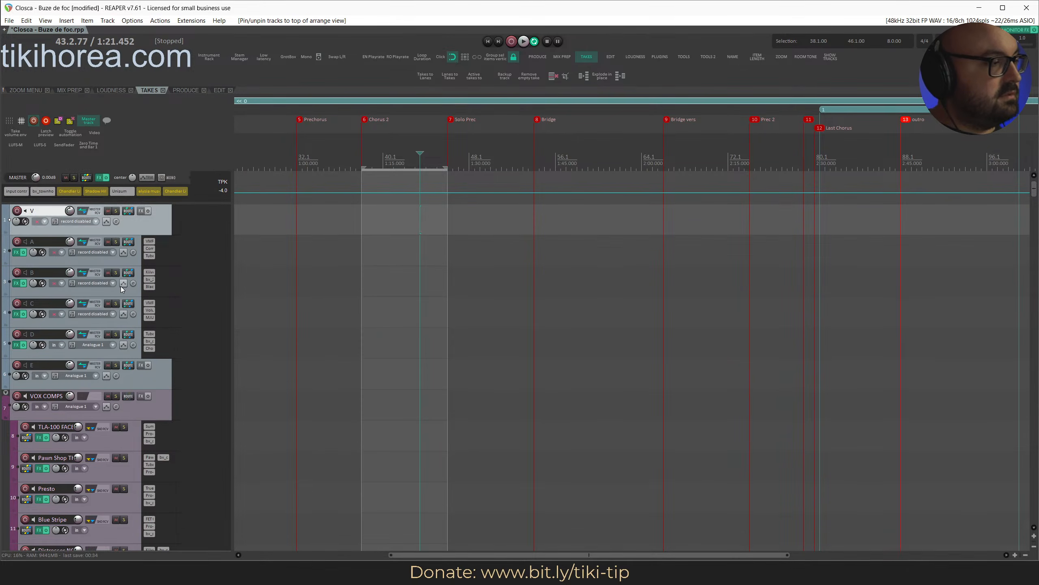
Pin only track C to the top of the arrange view and save the project with Chorus 2 playing.
click(128, 320)
right_click(128, 321)
click(205, 179)
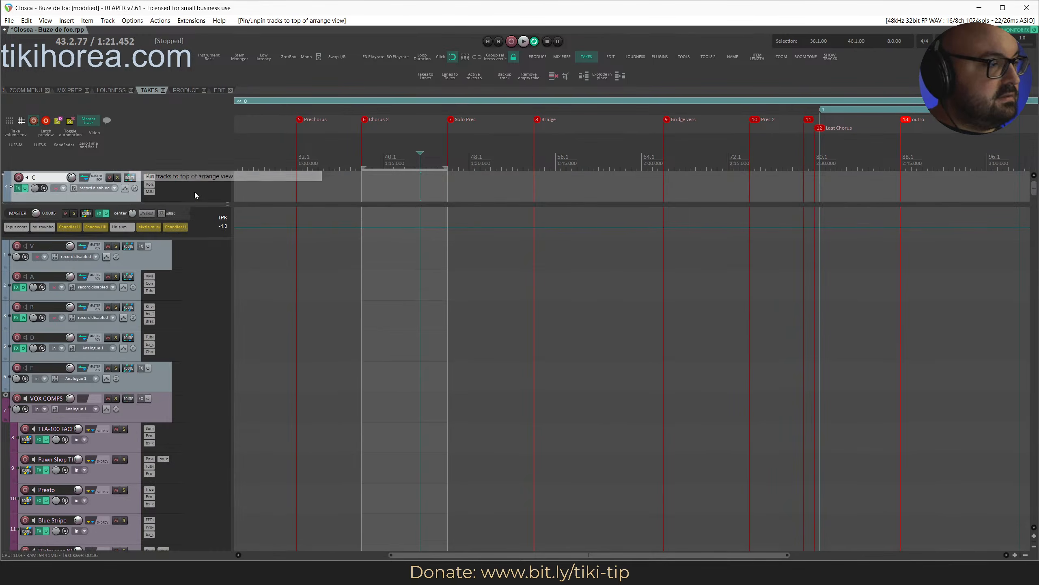
key(space)
key(ctrl+s)
Review the VMR, Volume utility and MJUC effects on track C during playback.
click(17, 188)
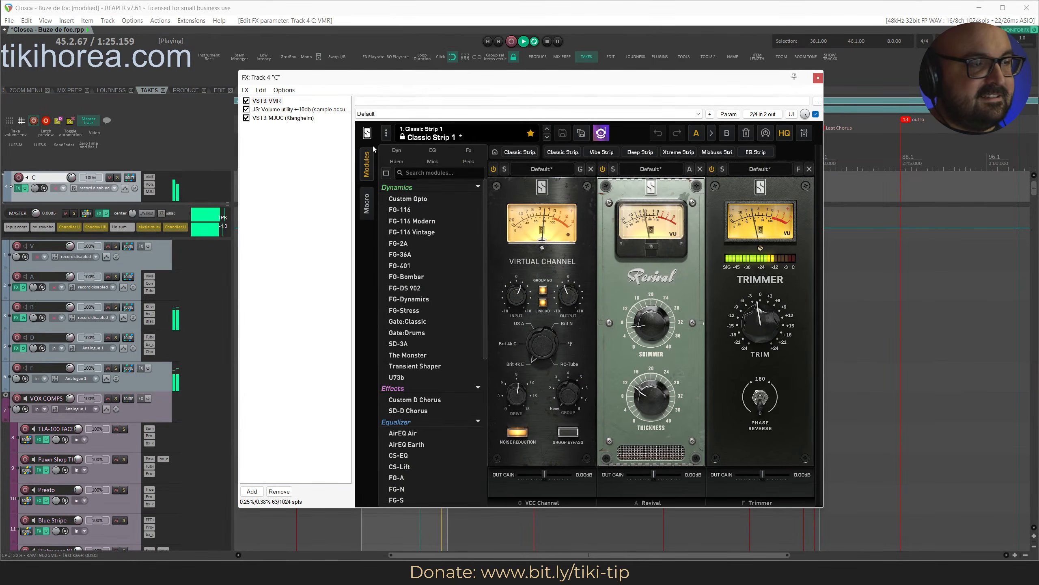
click(298, 110)
click(298, 117)
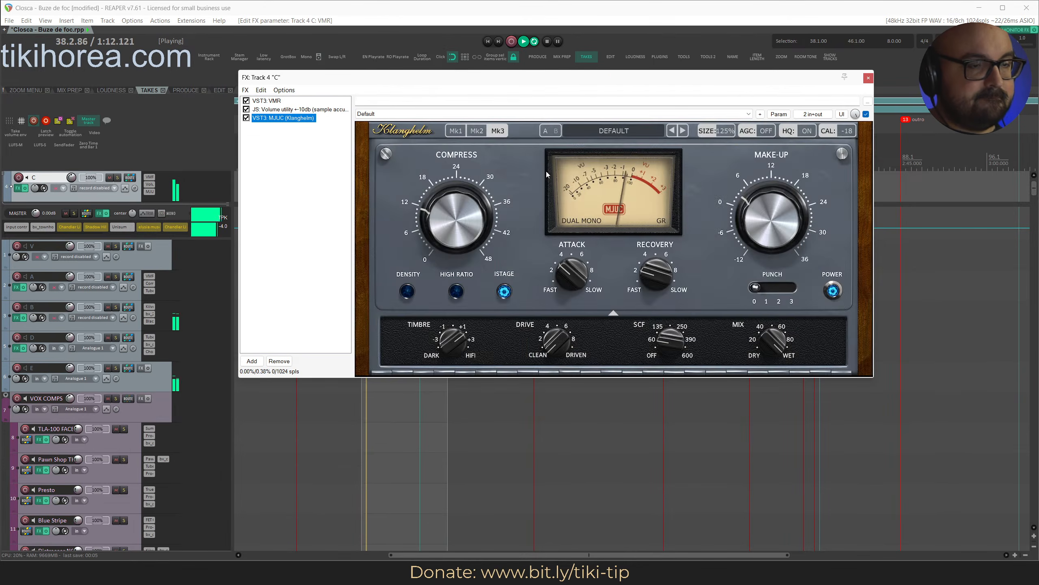
click(869, 79)
Try the el gtr l item's volume 3 dB louder during Chorus 2, bring it back down by 3 dB and save.
scroll(266, 410, down, 10)
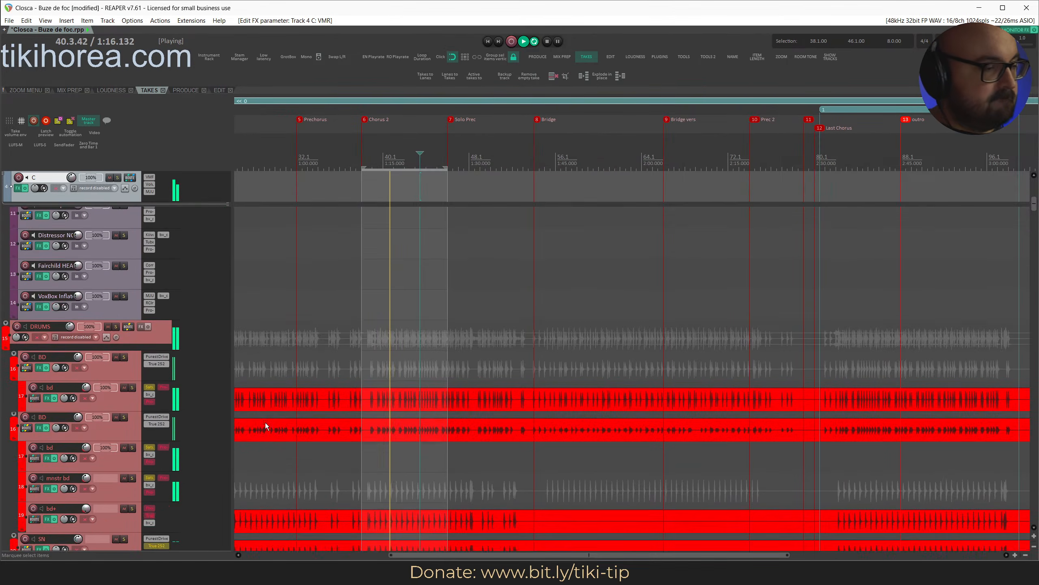
scroll(267, 423, down, 20)
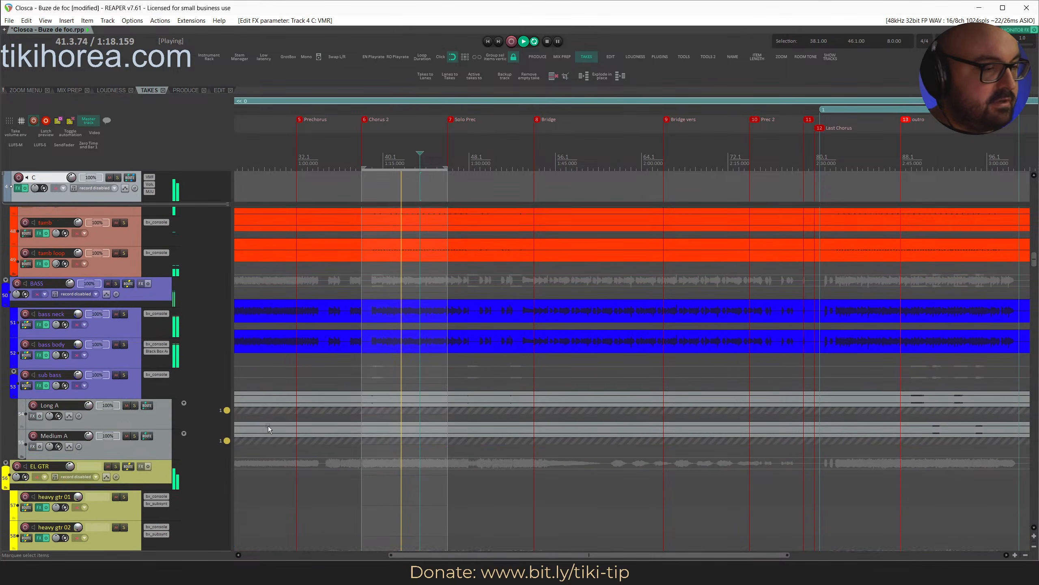
scroll(268, 426, down, 5)
key(ctrl+s)
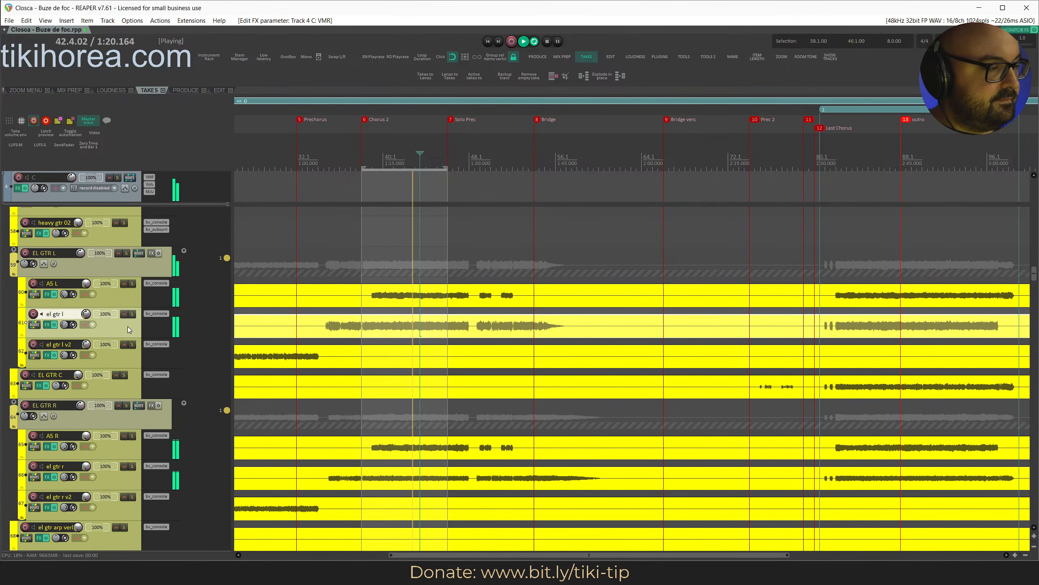
key(shift+Up)
key(shift+Up)
key(shift+Up)
key(shift+l)
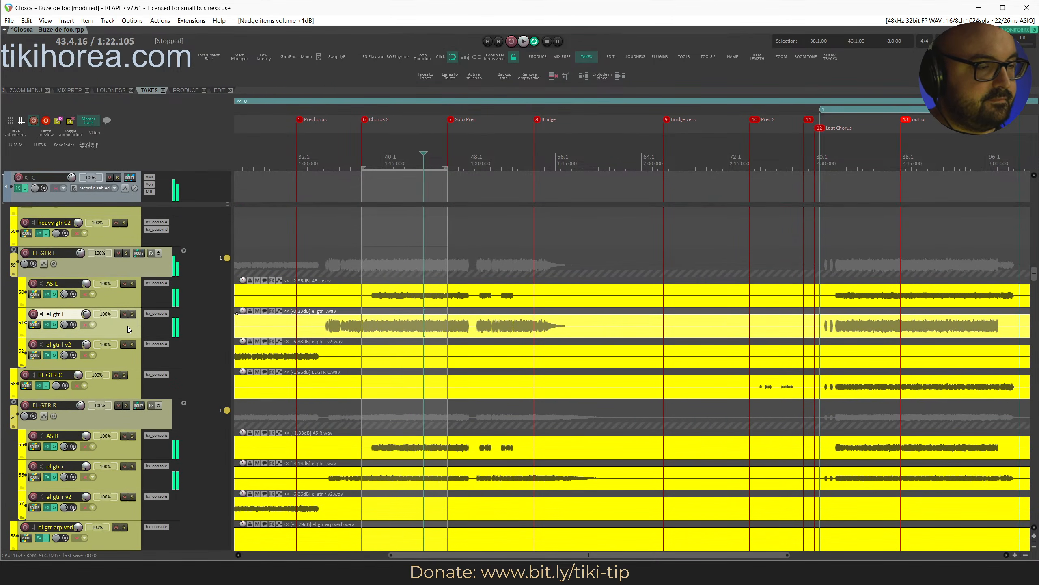
key(shift+Down)
key(shift+Down)
key(shift+Down)
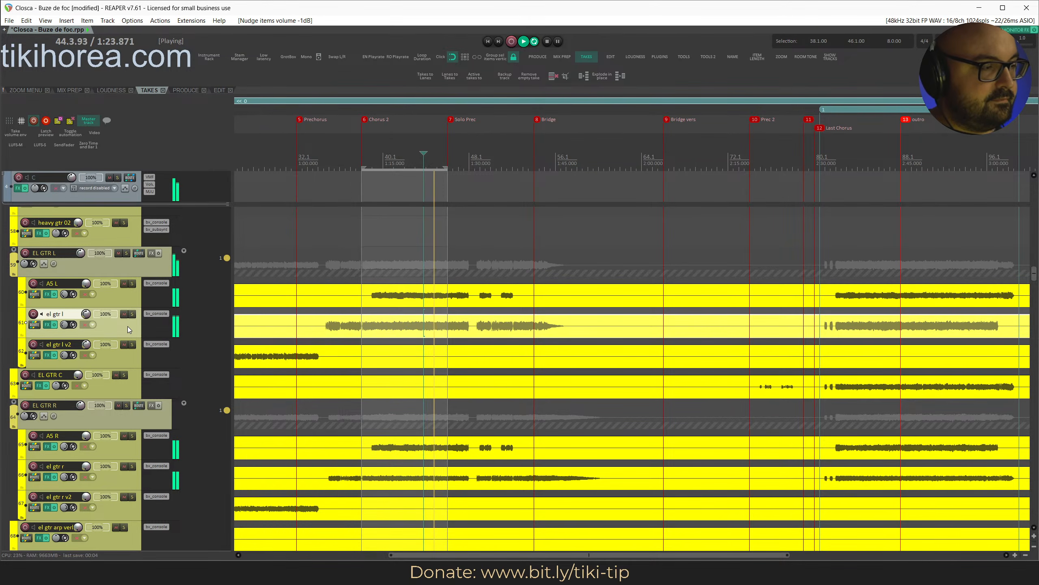
key(space)
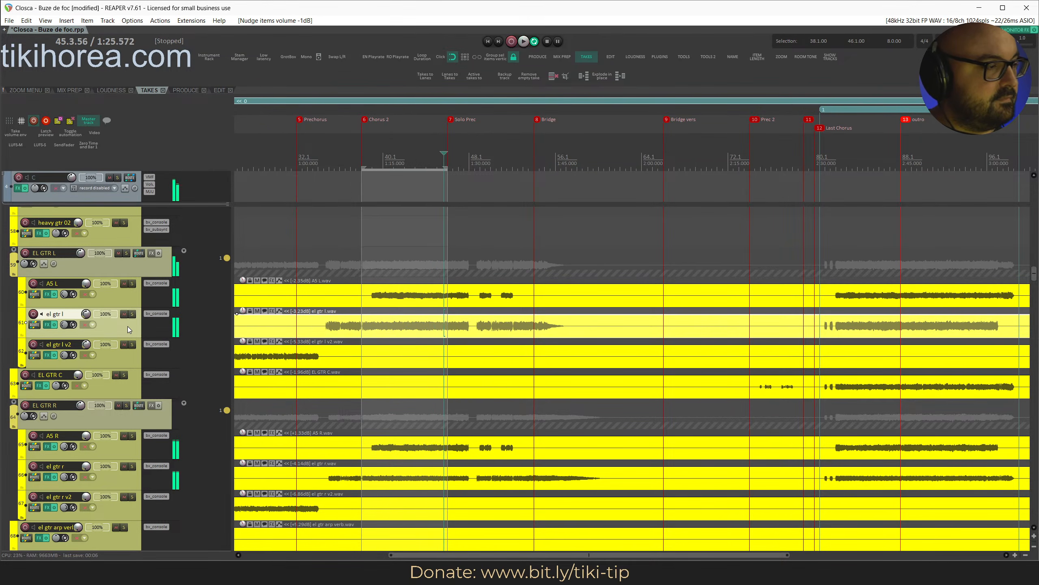
scroll(127, 327, up, 1)
key(ctrl+s)
Move the el gtr l item to the heavy gtr 01 track and audition it in solo, inspecting that track's bx_subsynth.
click(310, 355)
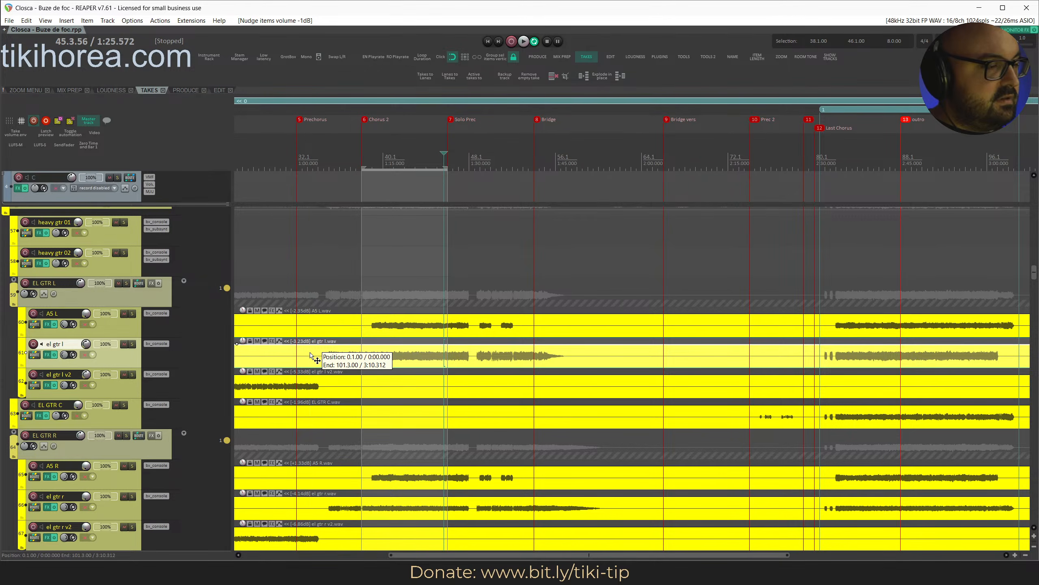
drag(310, 356, 157, 229)
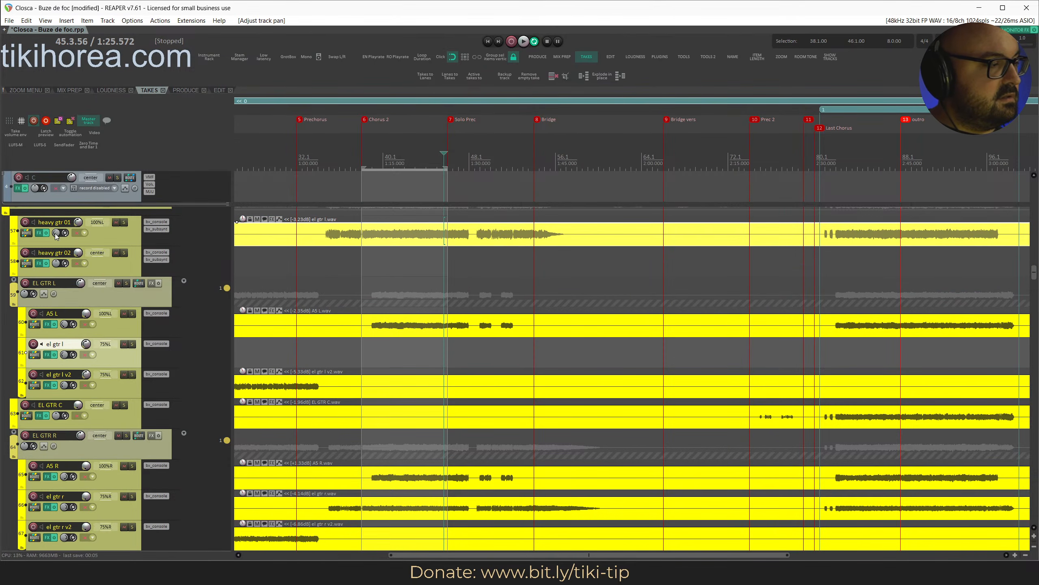
key(space)
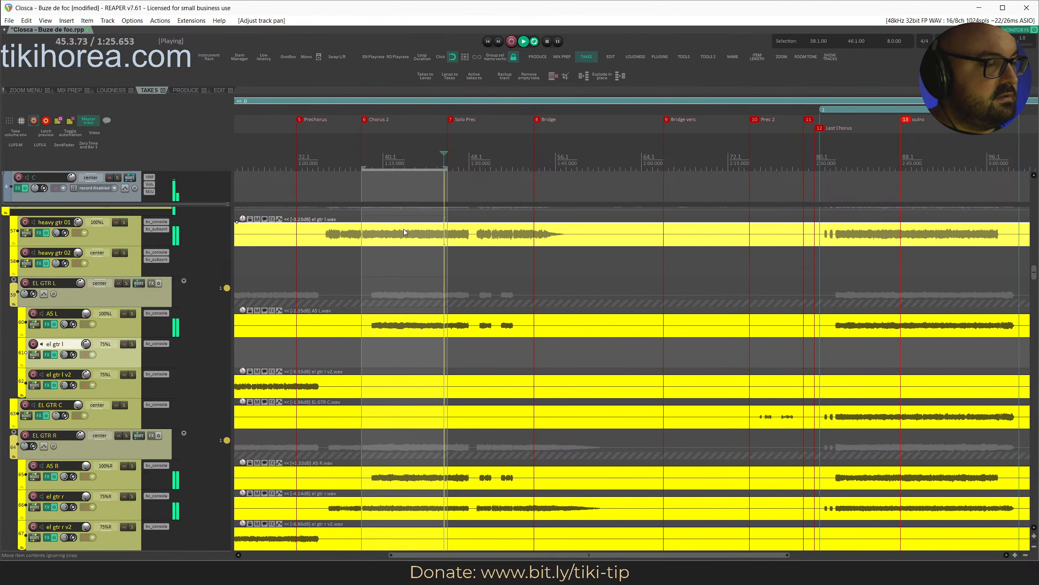
key(s)
click(150, 229)
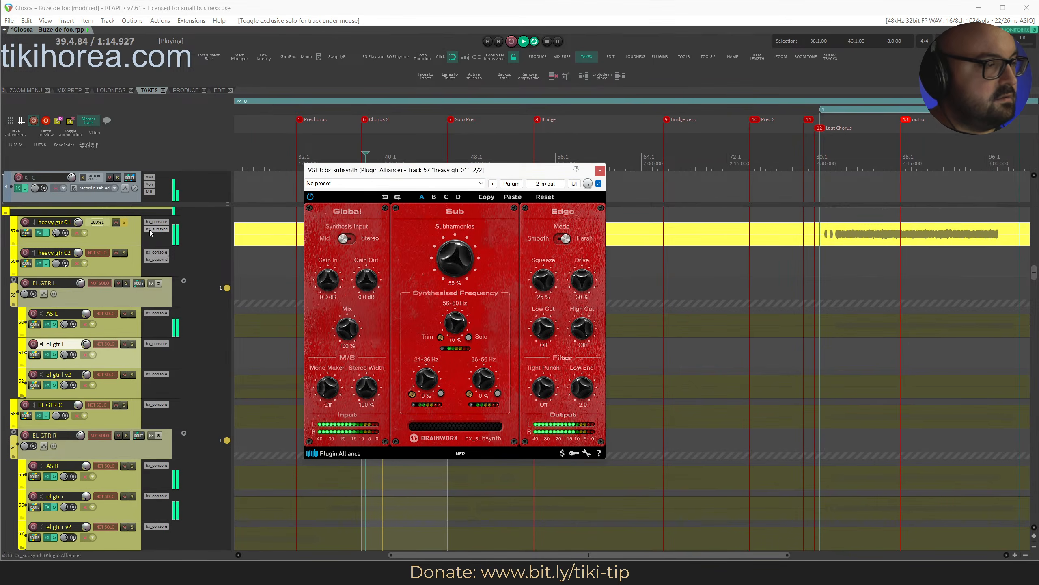
click(600, 172)
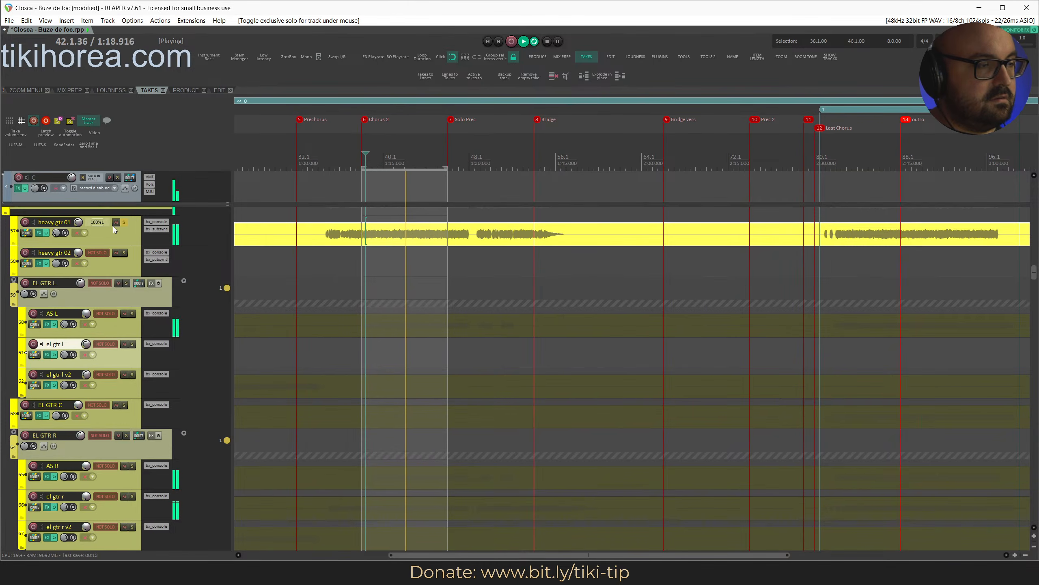
Return the el gtr l item to its own track, turn heavy gtr 01 down to -inf dB and save.
key(shift+s)
drag(246, 239, 228, 349)
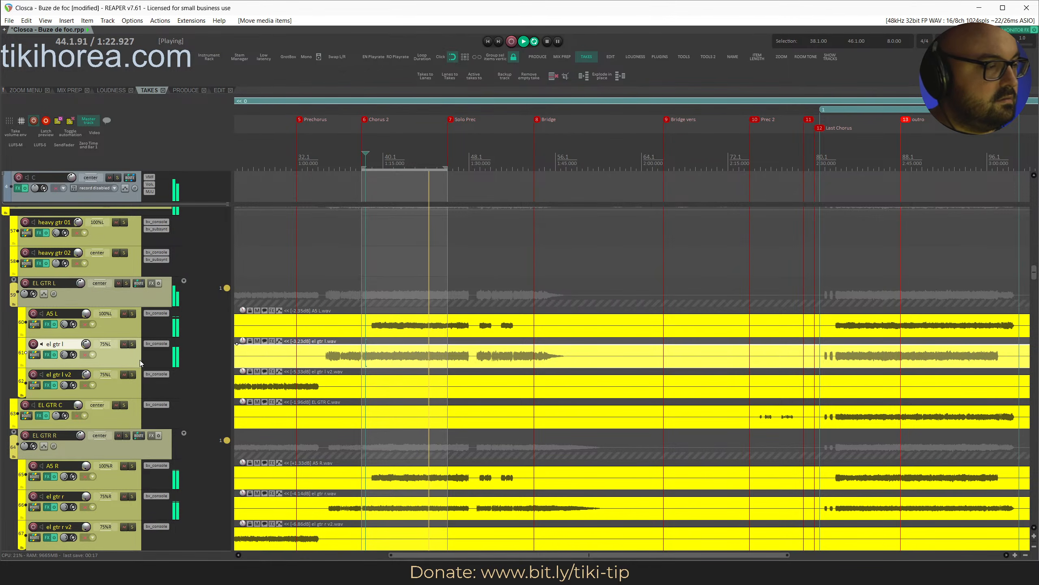
drag(77, 223, 97, 304)
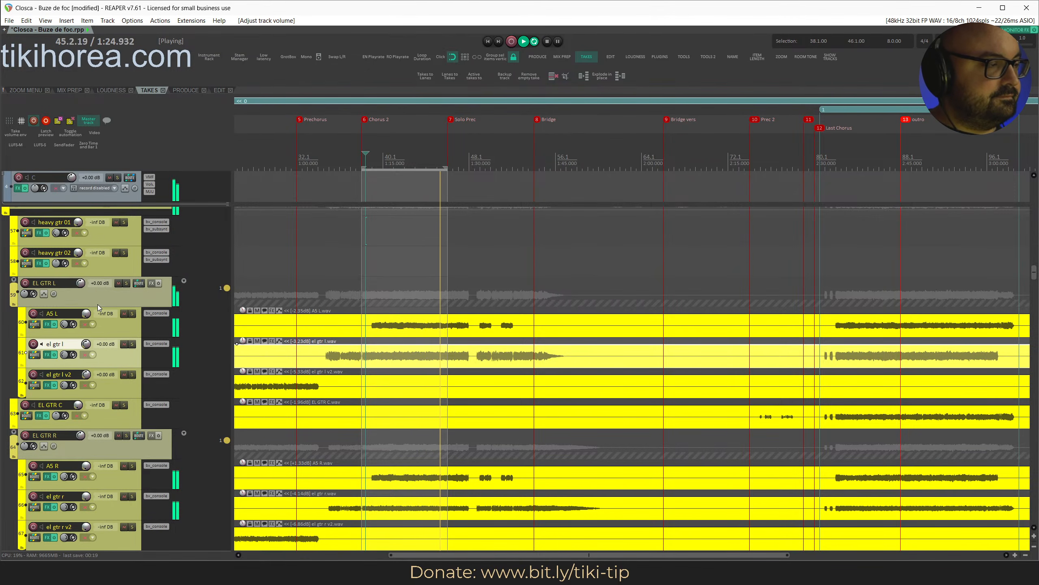
key(ctrl+s)
Set the el gtr r track volume to 0 dB and nudge its item's volume up by 2 dB, then back by 1 dB.
scroll(112, 513, down, 3)
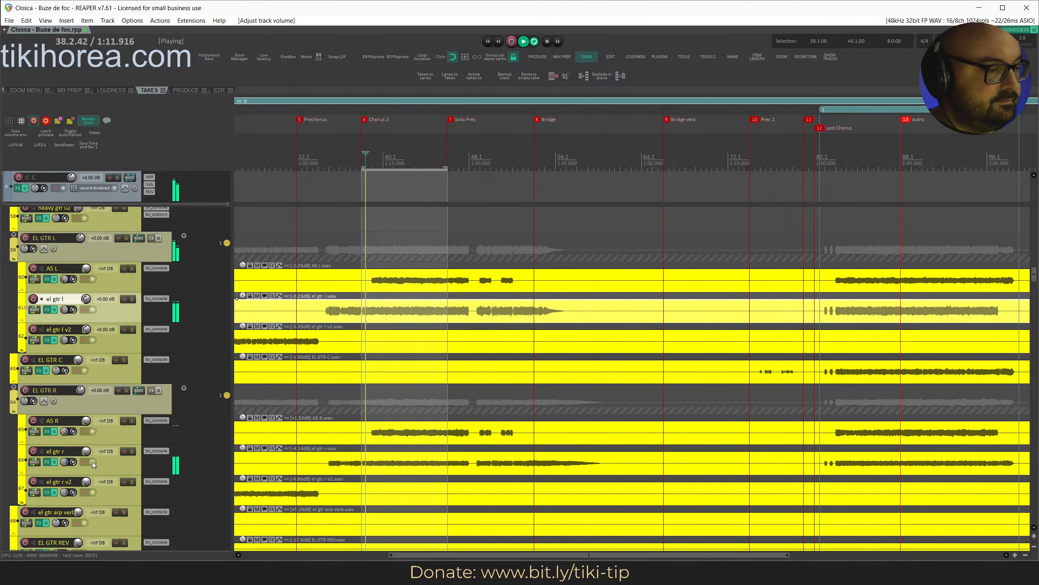
click(120, 465)
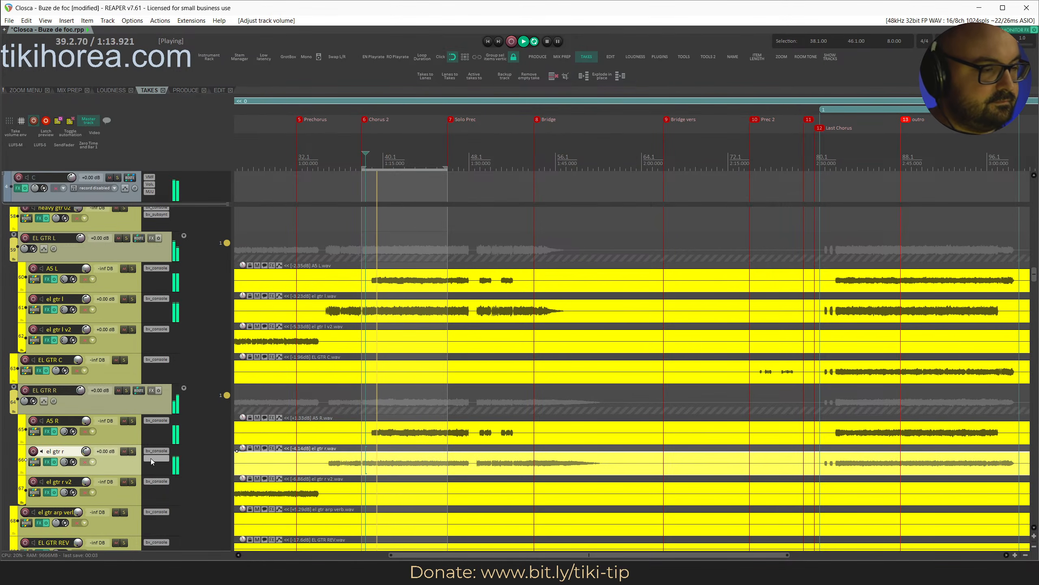
key(shift+Up)
key(shift+Up)
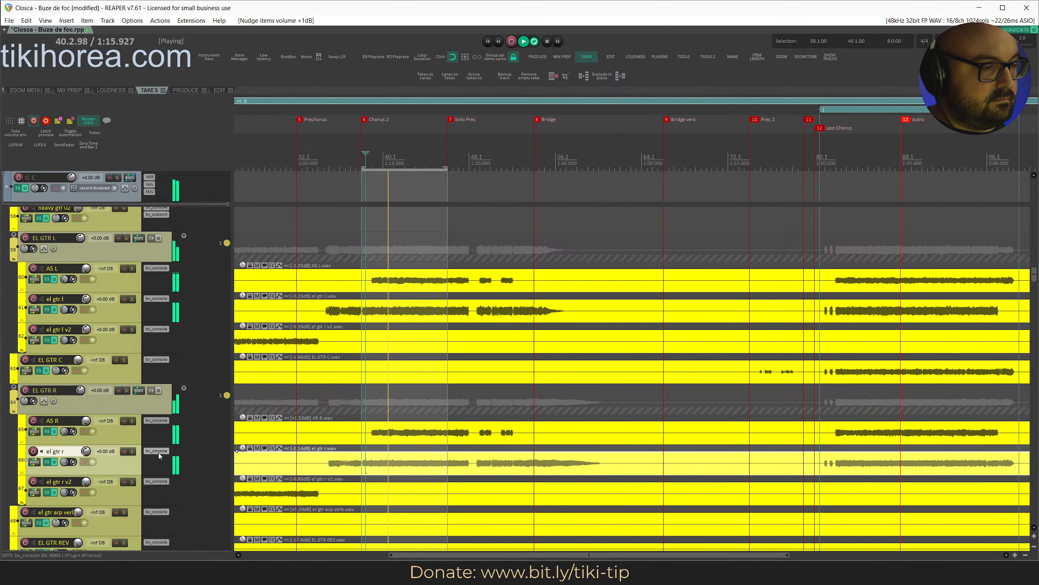
key(shift+Down)
Audition the el gtr r track in solo, clear the solo and save the project.
key(s)
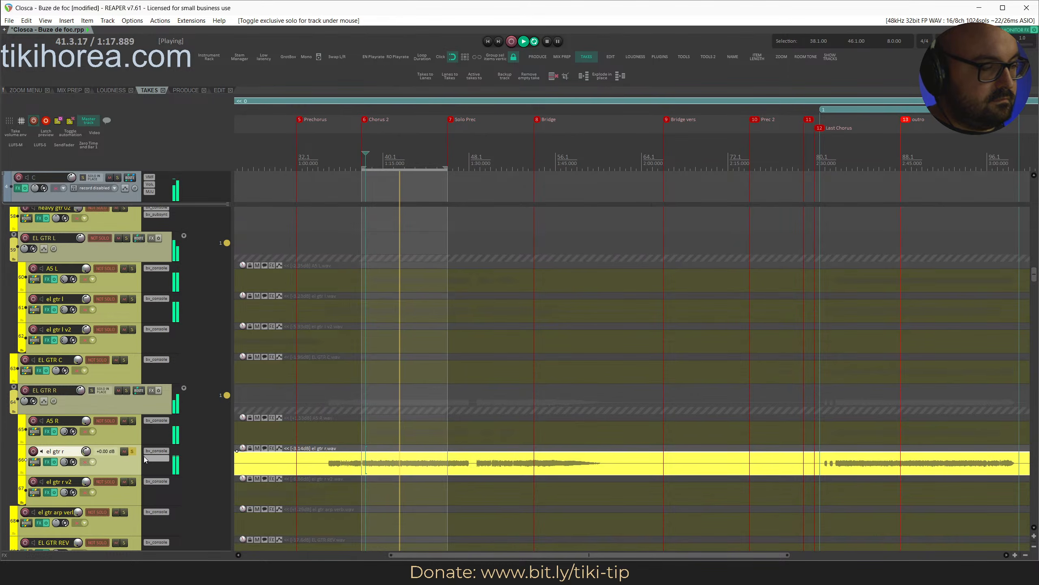
key(s)
key(ctrl+s)
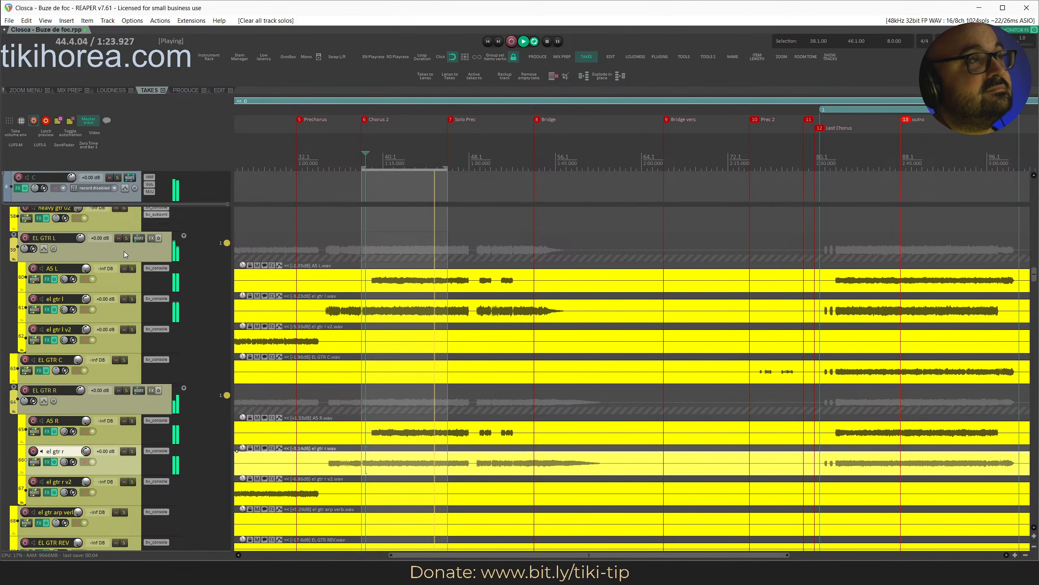
Set the A5 L and A5 R track volumes to 0 dB.
click(143, 370)
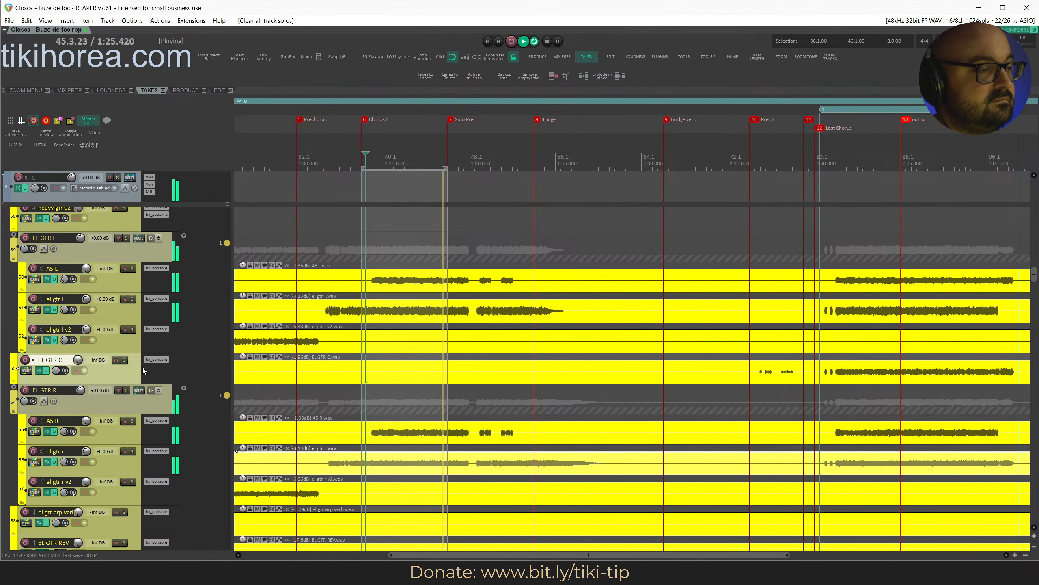
click(130, 317)
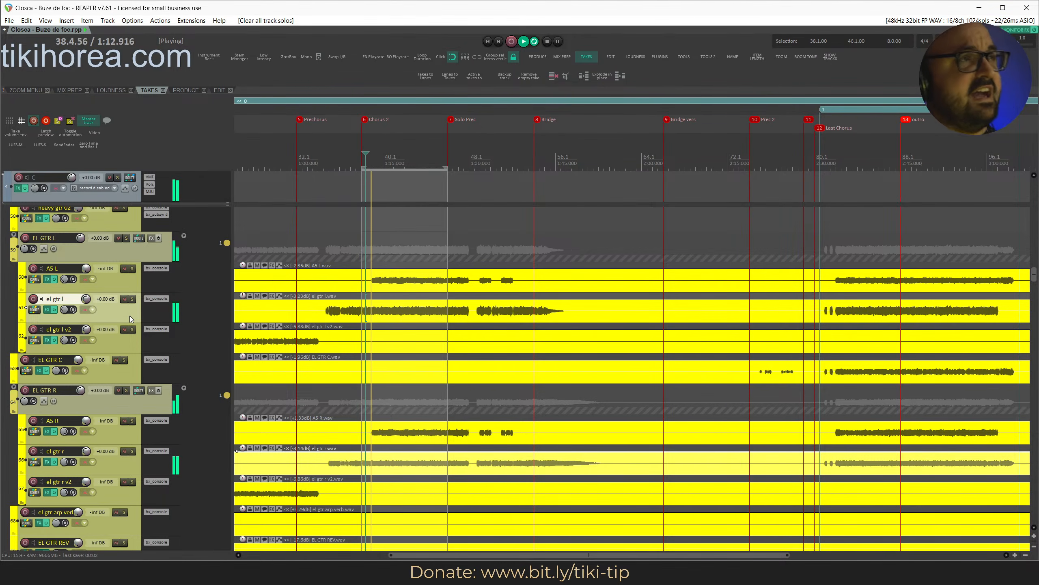
scroll(130, 315, up, 1)
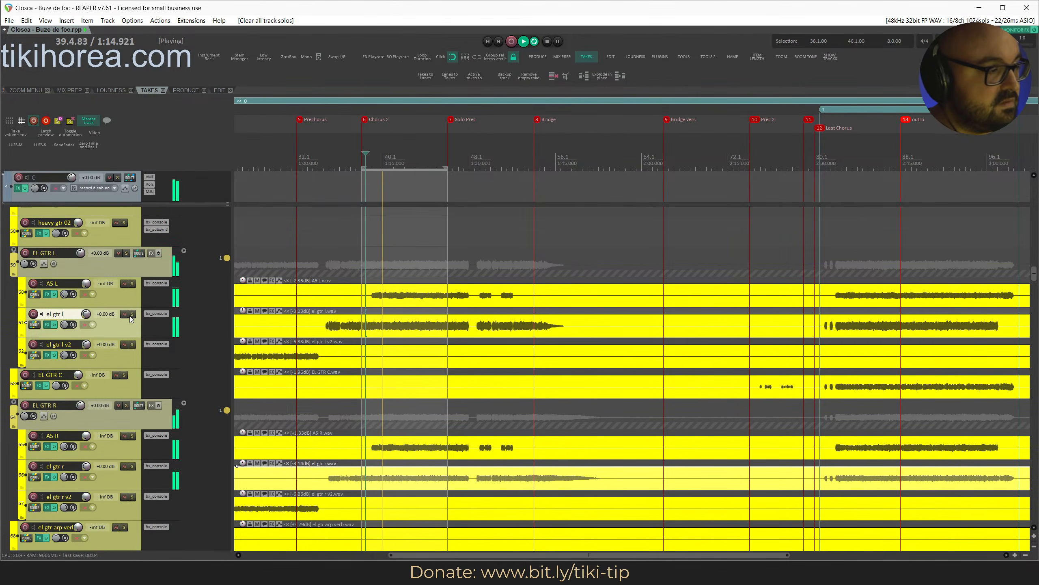
double_click(86, 285)
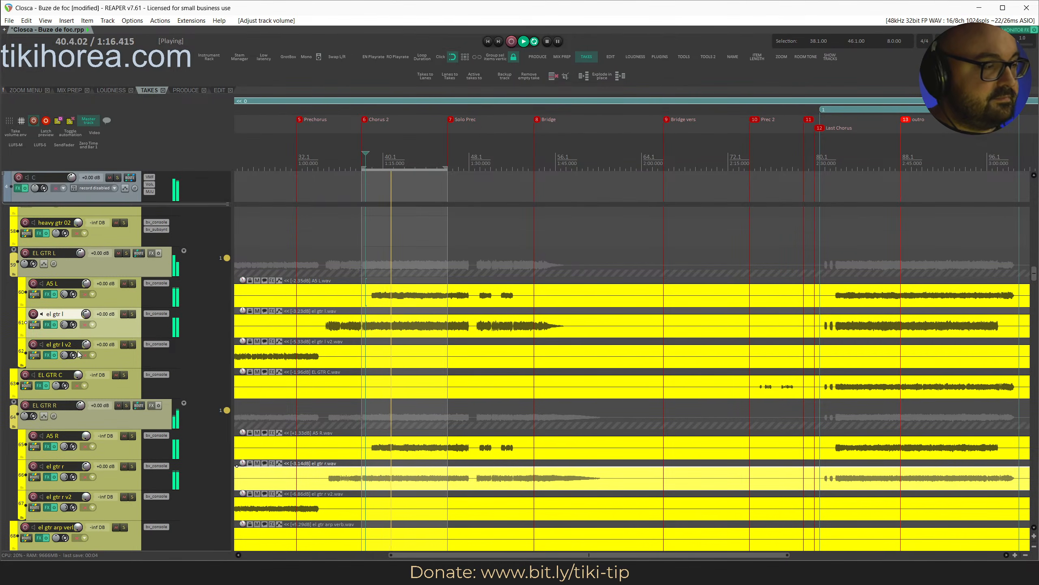
double_click(85, 436)
Solo the A5 L track and engage the high-pass and low-pass filters in its bx_console SSL 9000 J plugin.
key(s)
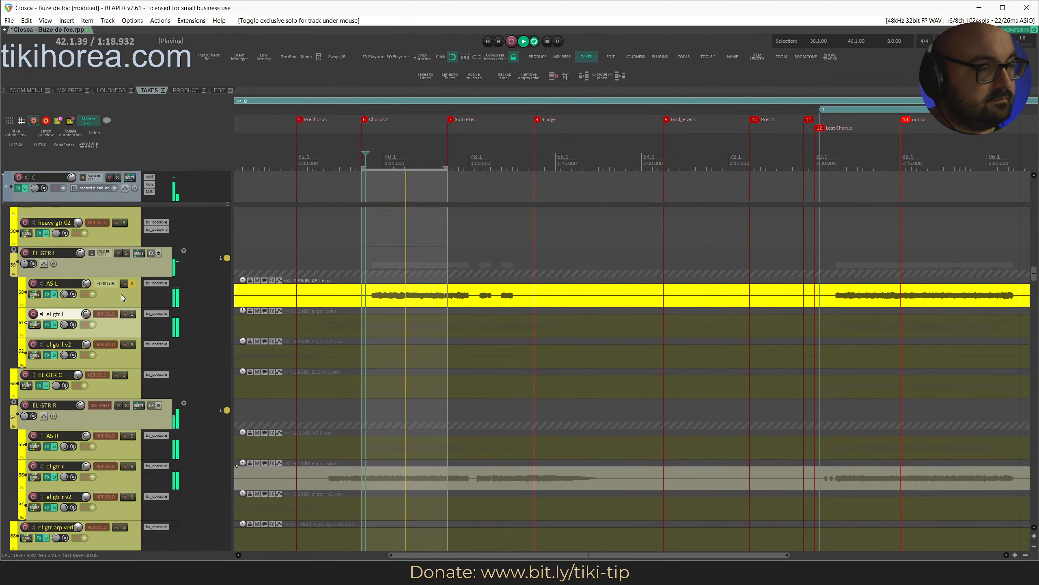
click(119, 289)
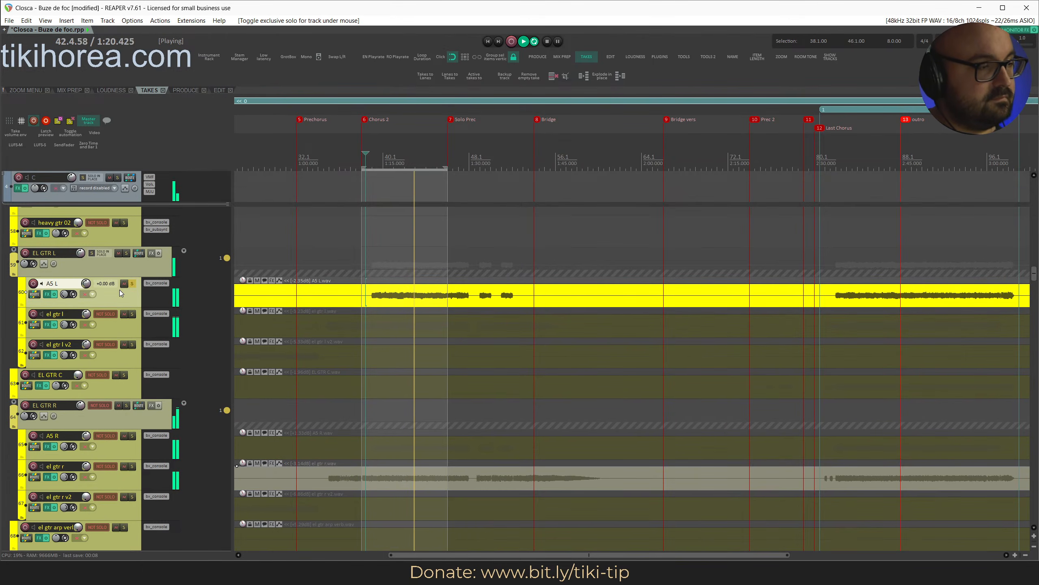
click(156, 283)
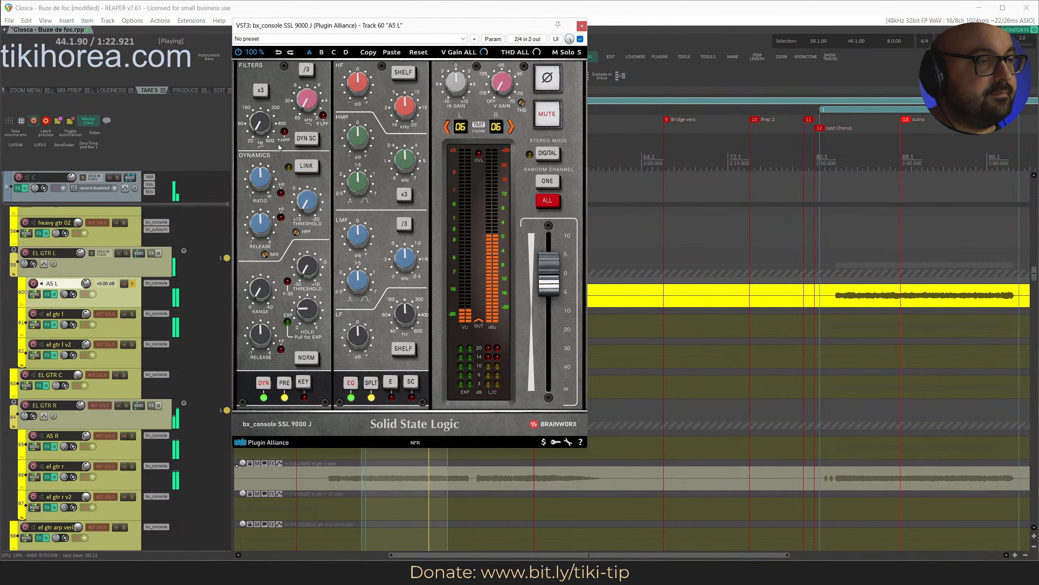
drag(261, 124, 261, 109)
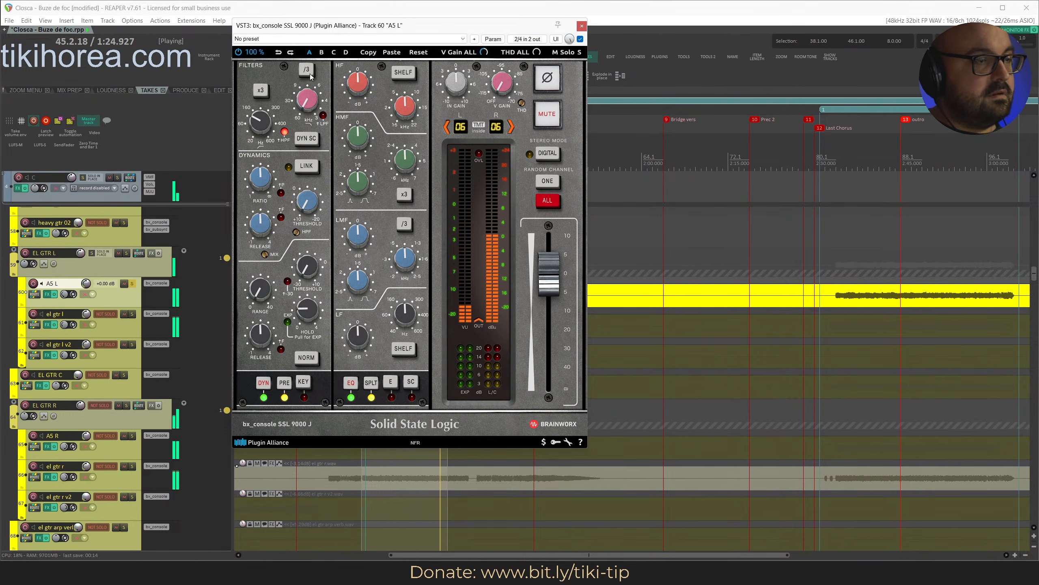
right_click(261, 124)
click(257, 121)
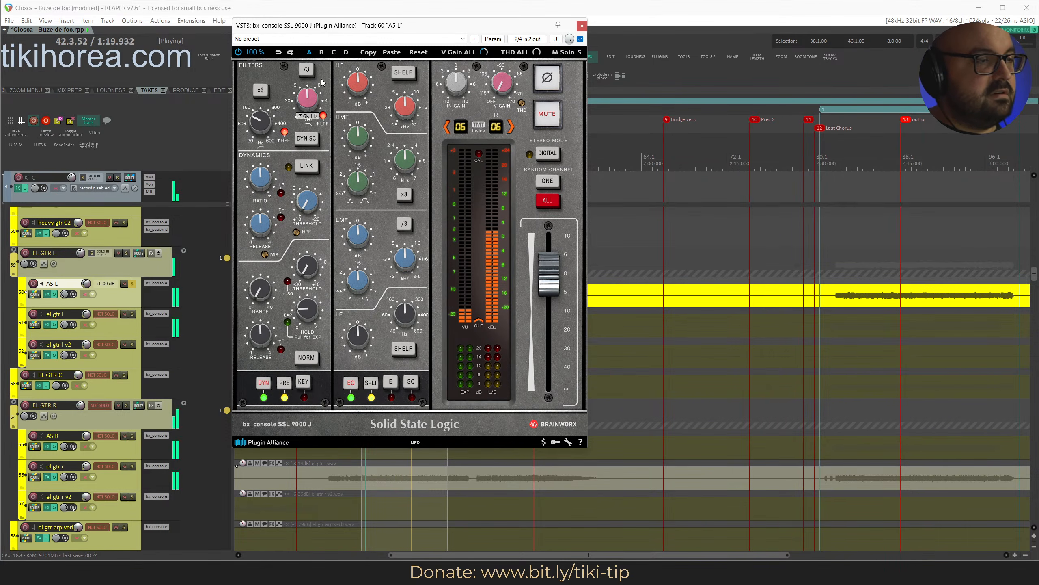
Clear the solo and fine-tune the low-pass filter in the A5 L console against the full mix.
click(218, 11)
key(F6)
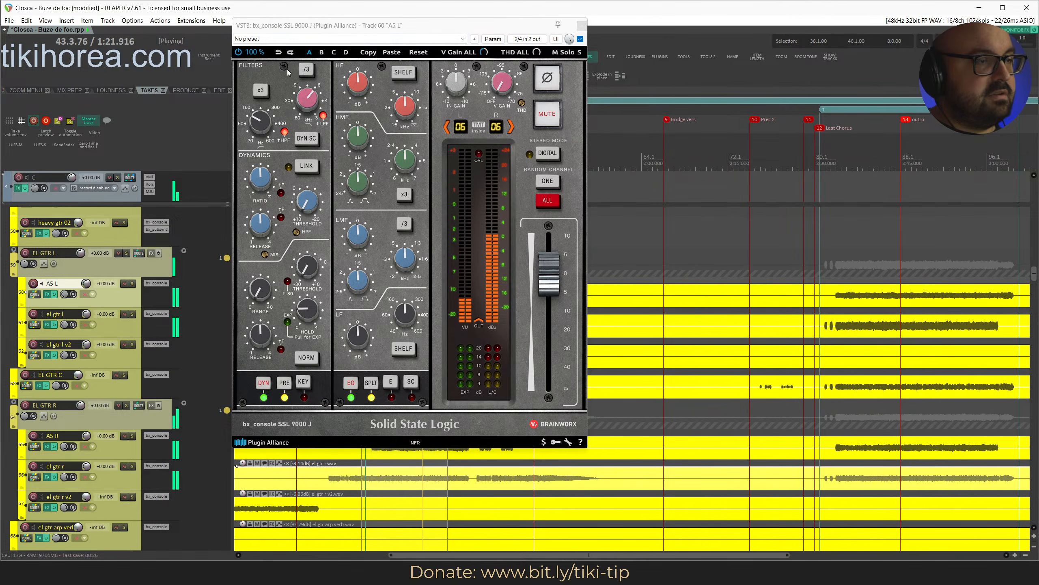
drag(306, 97, 306, 94)
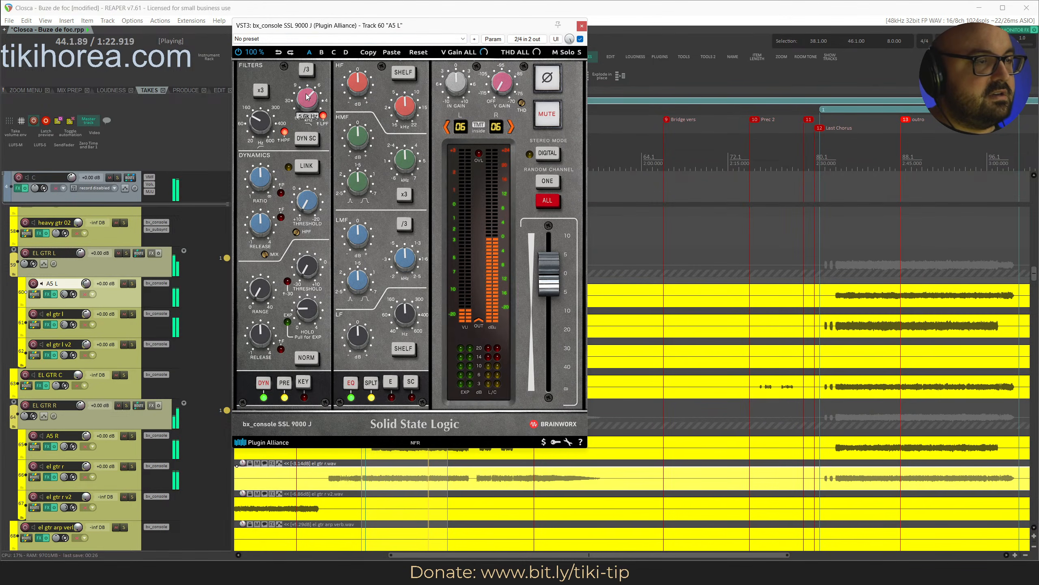
click(585, 27)
Engage matching high-pass and low-pass filters in the A5 R track's bx_console plugin and save the project.
scroll(131, 369, down, 1)
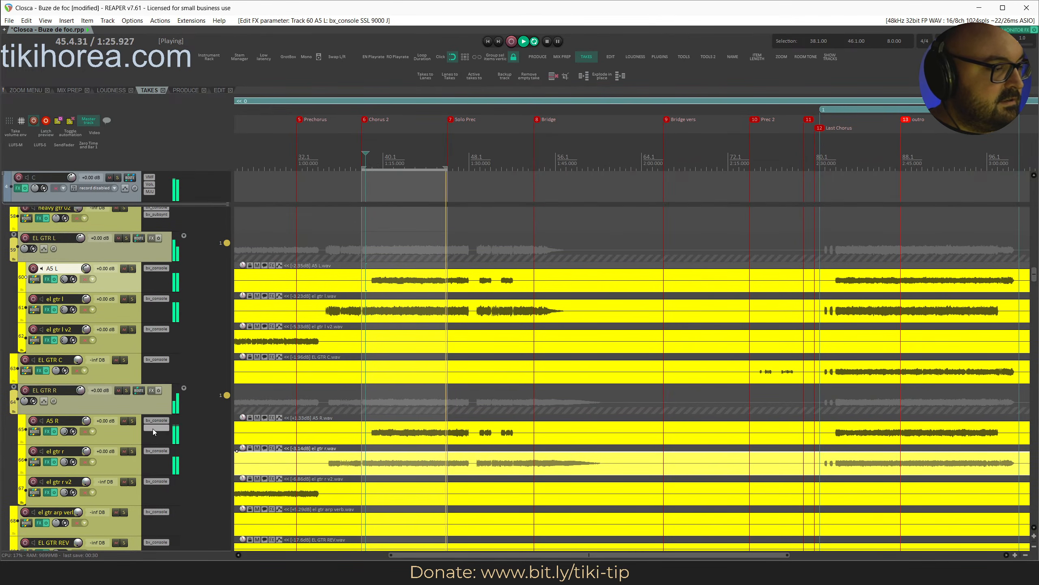
click(86, 420)
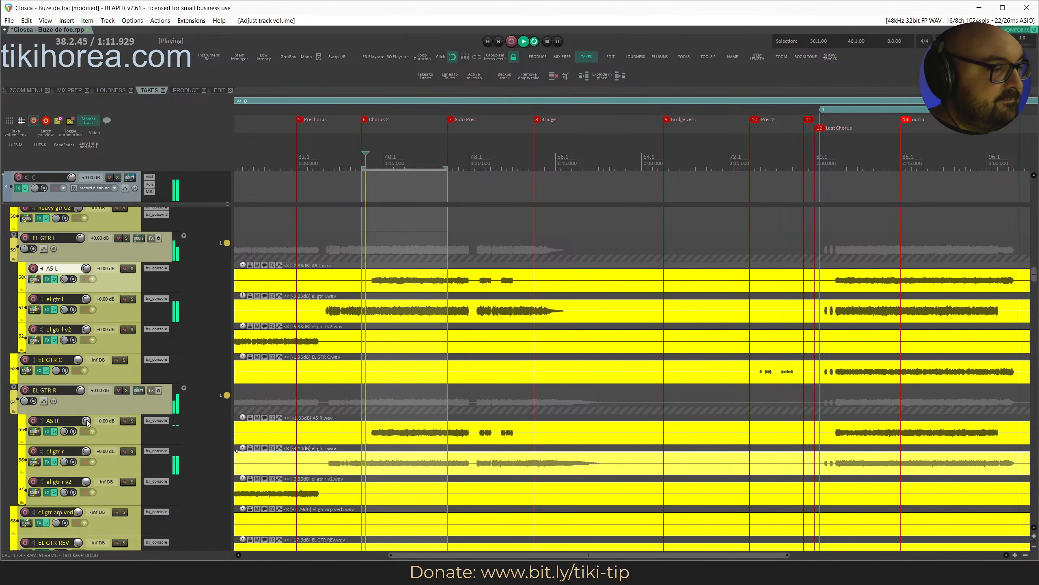
click(154, 420)
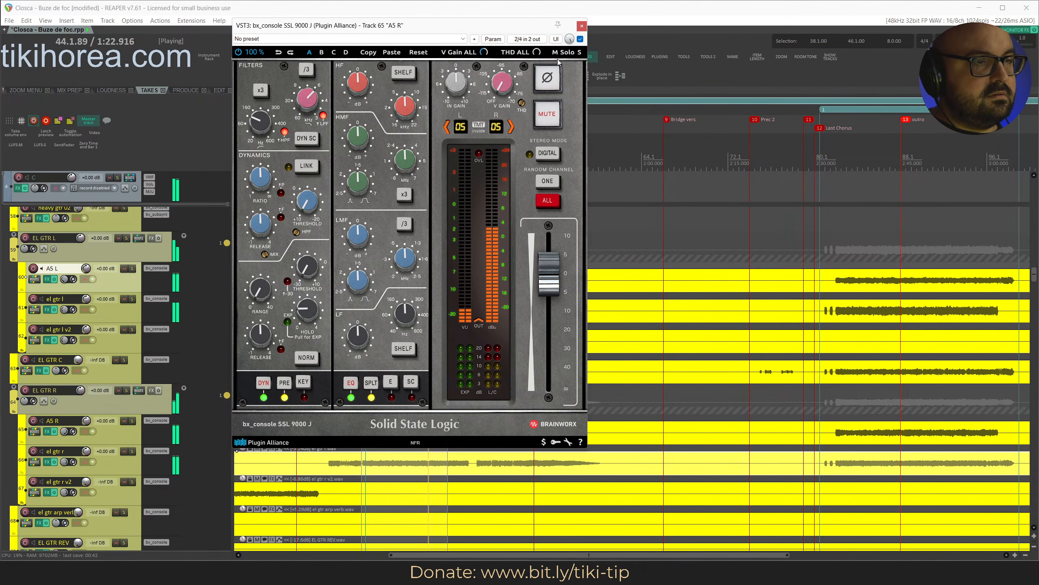
click(582, 26)
key(ctrl+s)
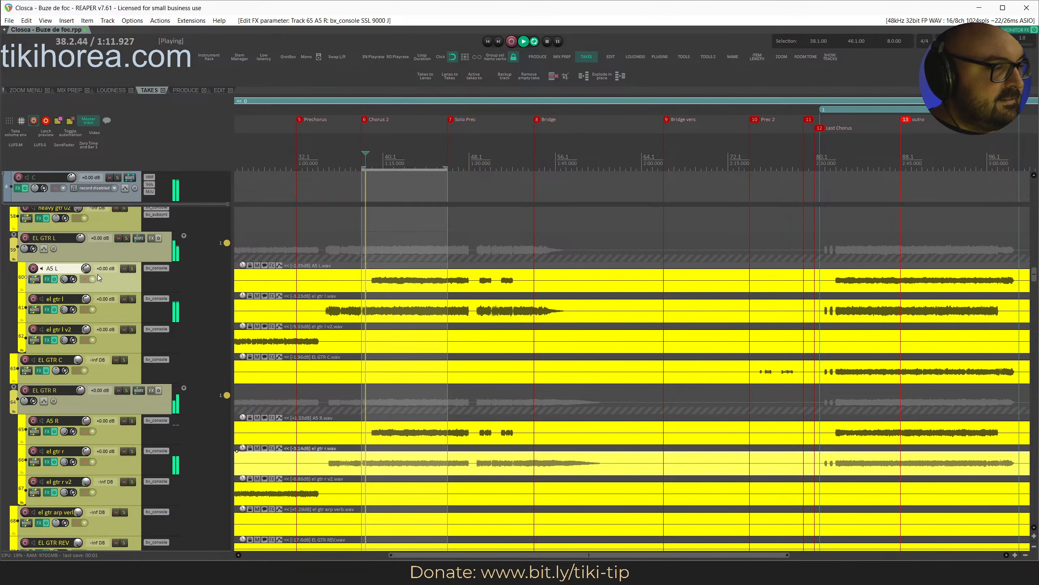
Nudge the volume of the A5 L and A5 R items up by 3 dB each.
double_click(126, 289)
key(alt+Up)
key(alt+Up)
key(alt+Up)
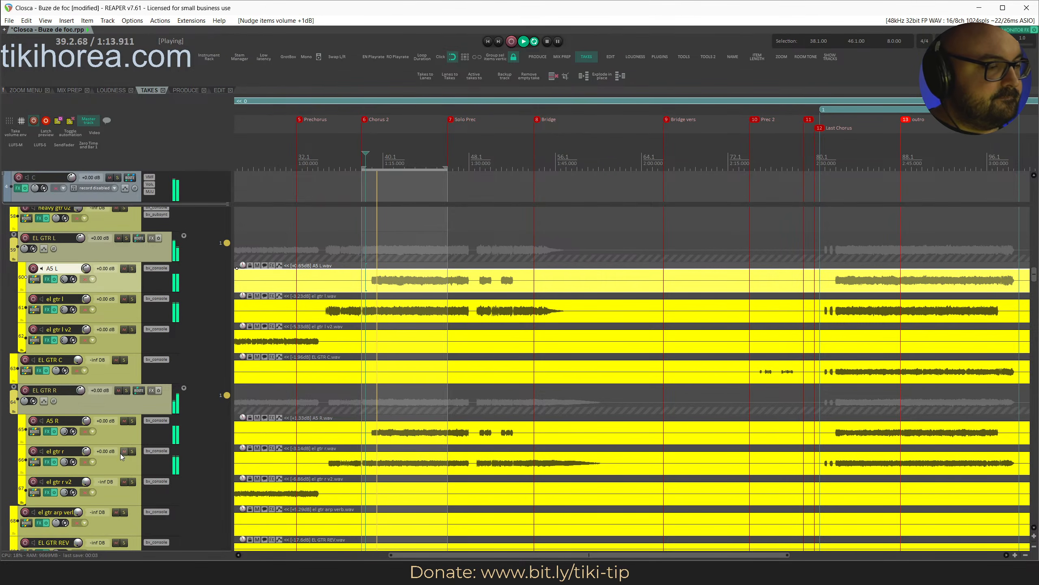
double_click(117, 439)
key(alt+Up)
key(alt+Up)
key(alt+Up)
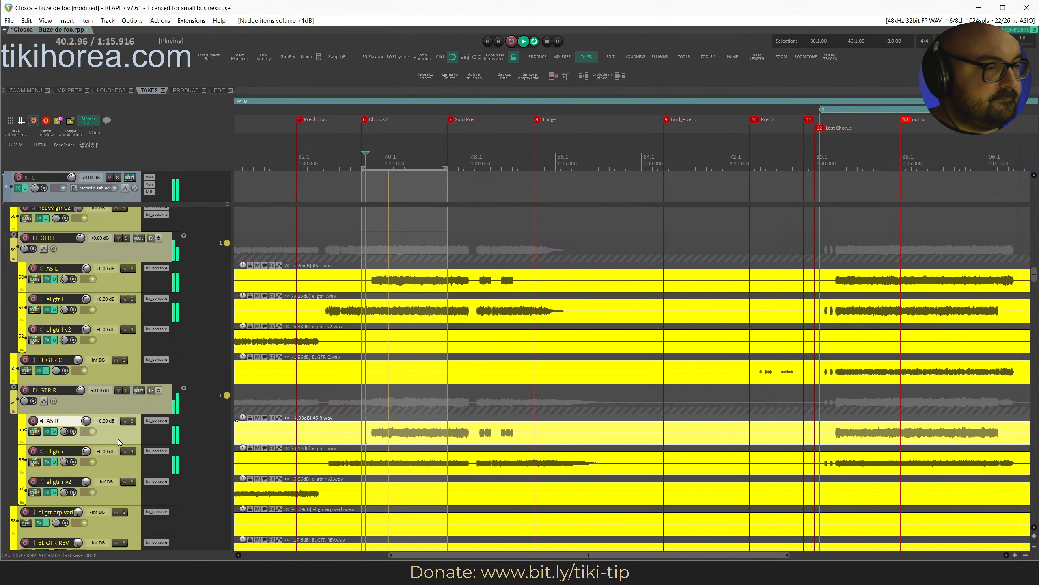
Compare the A5 R and A5 L guitars in the mix by muting and unmuting them.
click(124, 421)
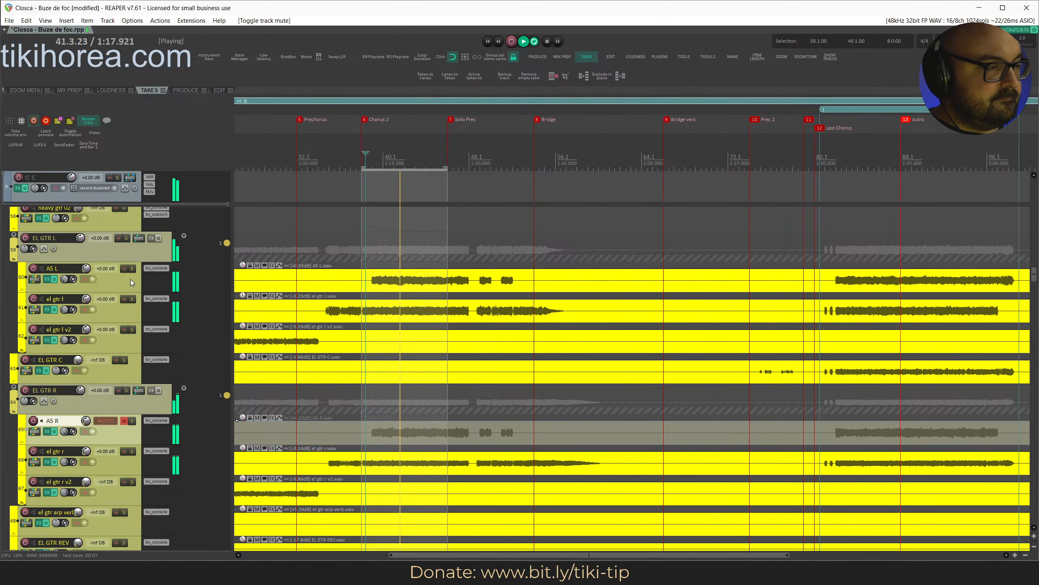
click(124, 269)
click(124, 269)
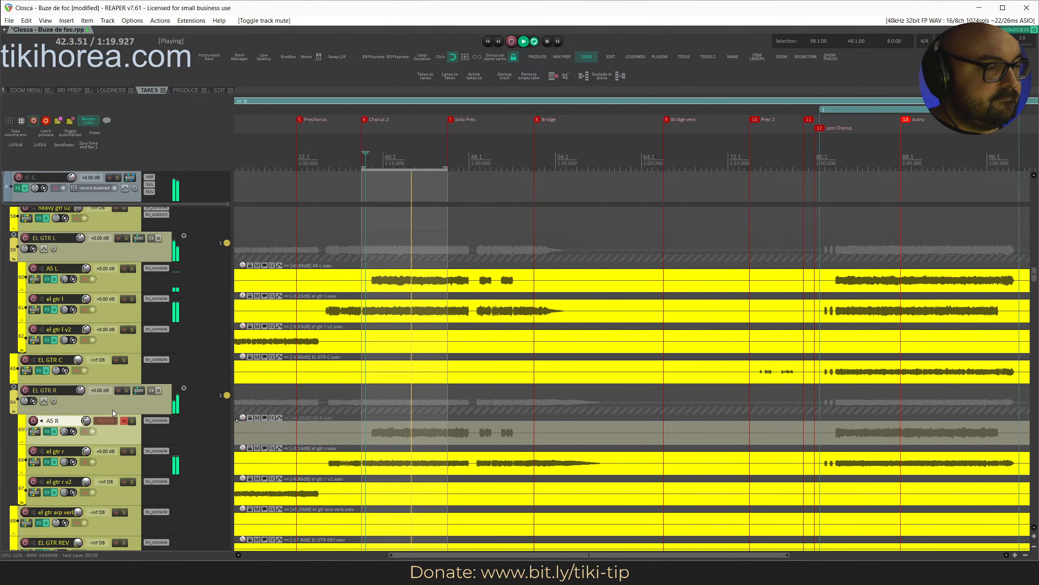
click(125, 421)
Solo A5 L and A5 R together and readjust the low-pass filter frequency in the A5 L console.
click(133, 269)
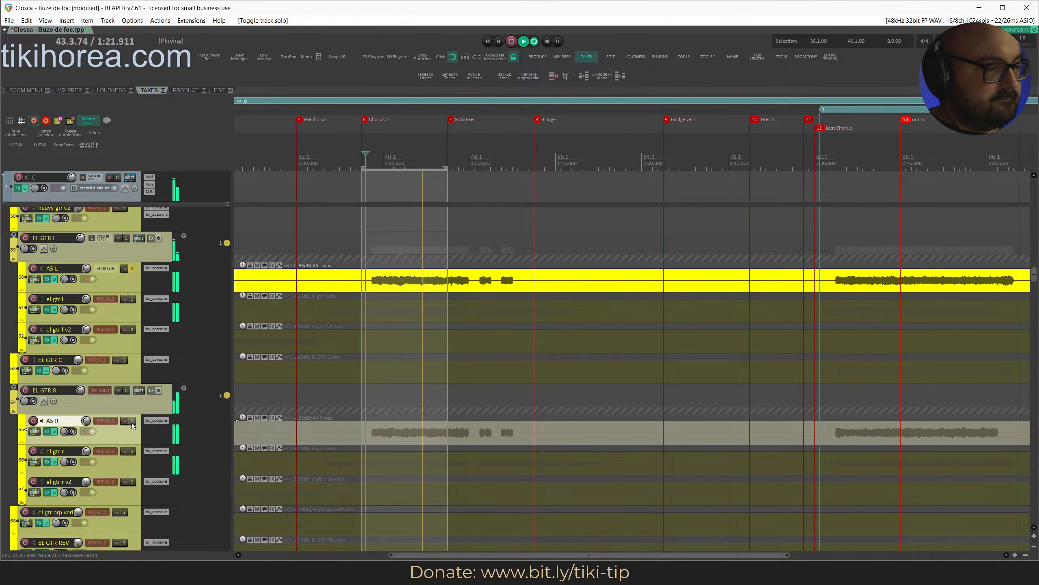
click(133, 421)
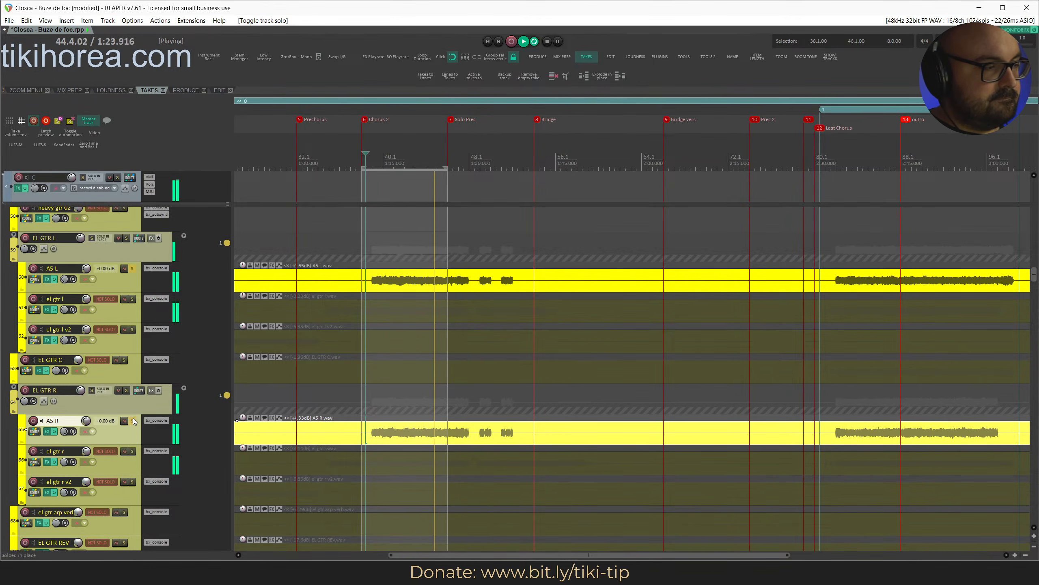
click(157, 269)
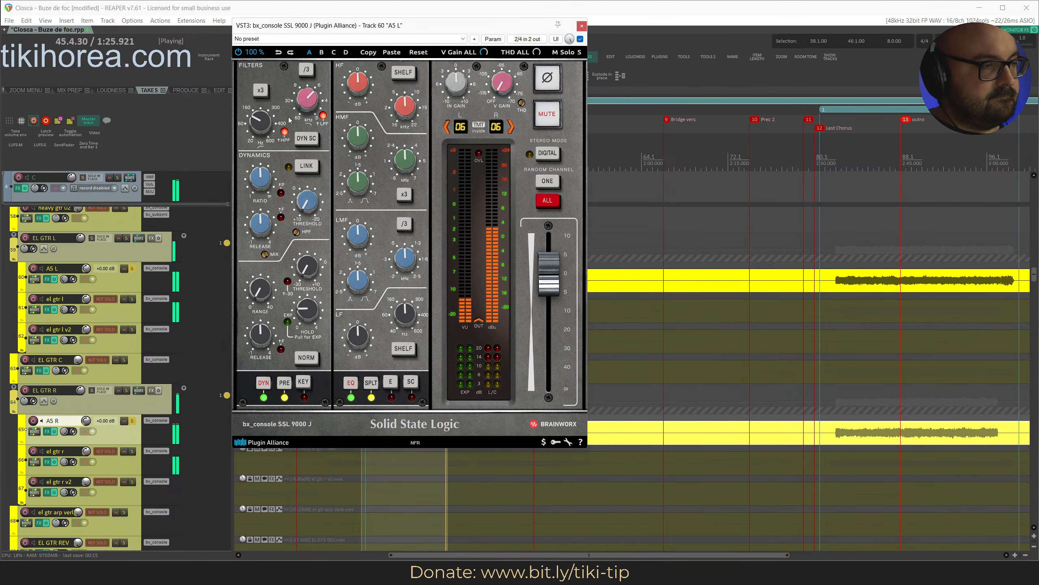
mouse_move(305, 101)
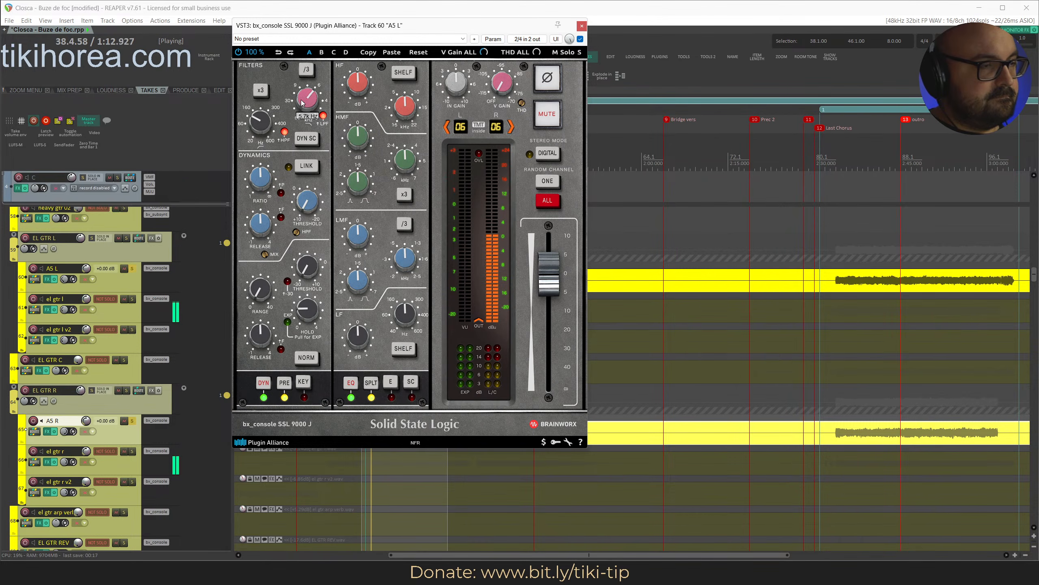
drag(305, 101, 311, 103)
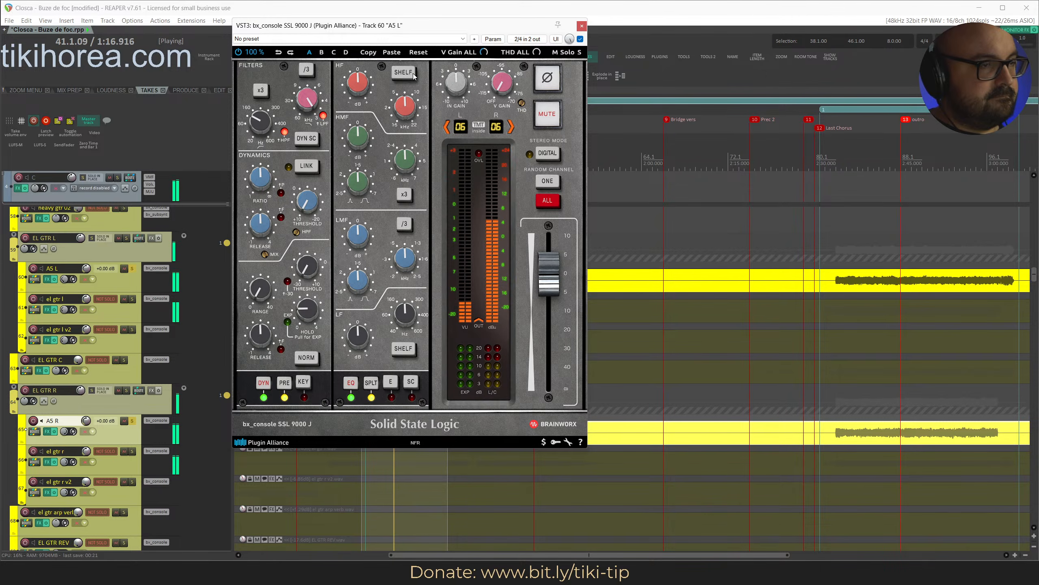
click(582, 27)
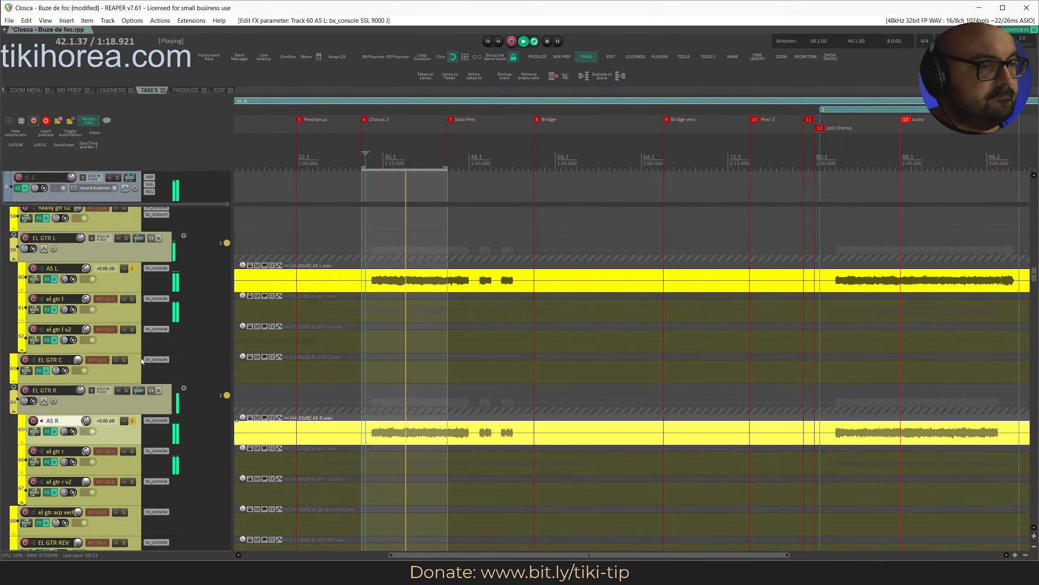
Match the low-pass filter in the A5 R console to A5 L, clear all solos and save.
click(151, 418)
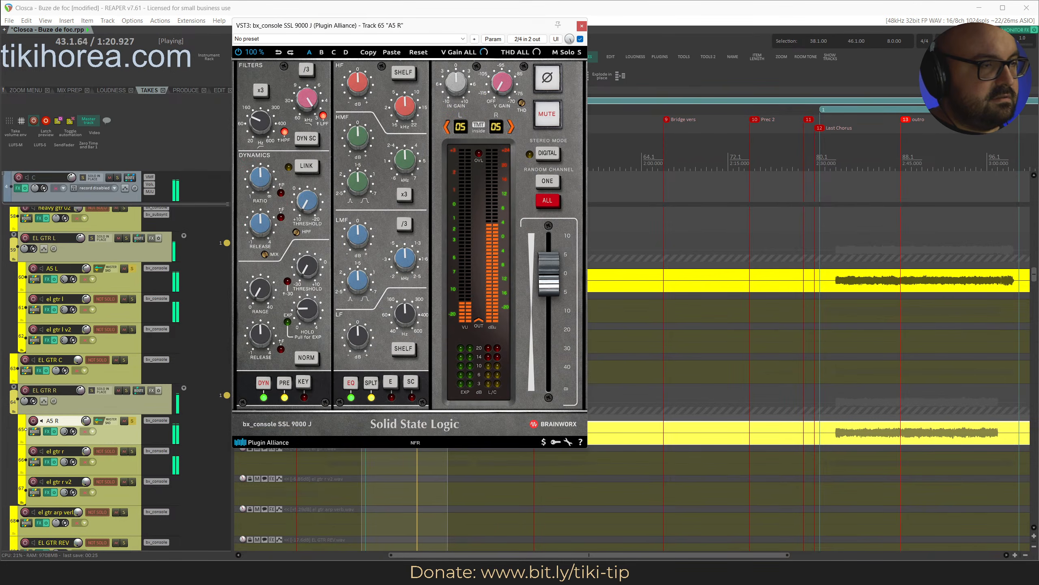
click(582, 26)
key(alt+F6)
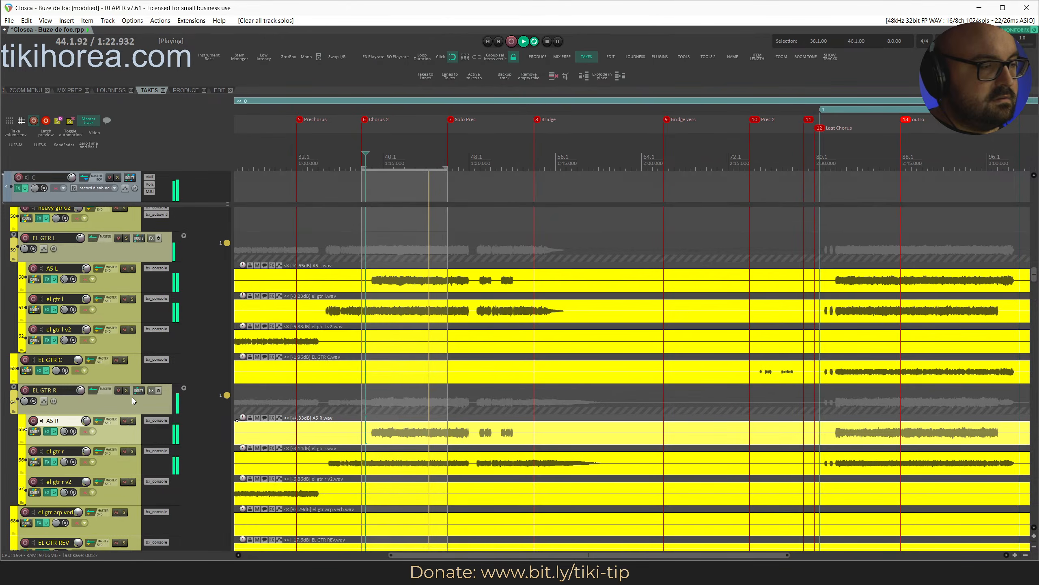
key(ctrl+s)
Set the A5 L and A5 R track volumes to +3 dB.
drag(86, 269, 87, 256)
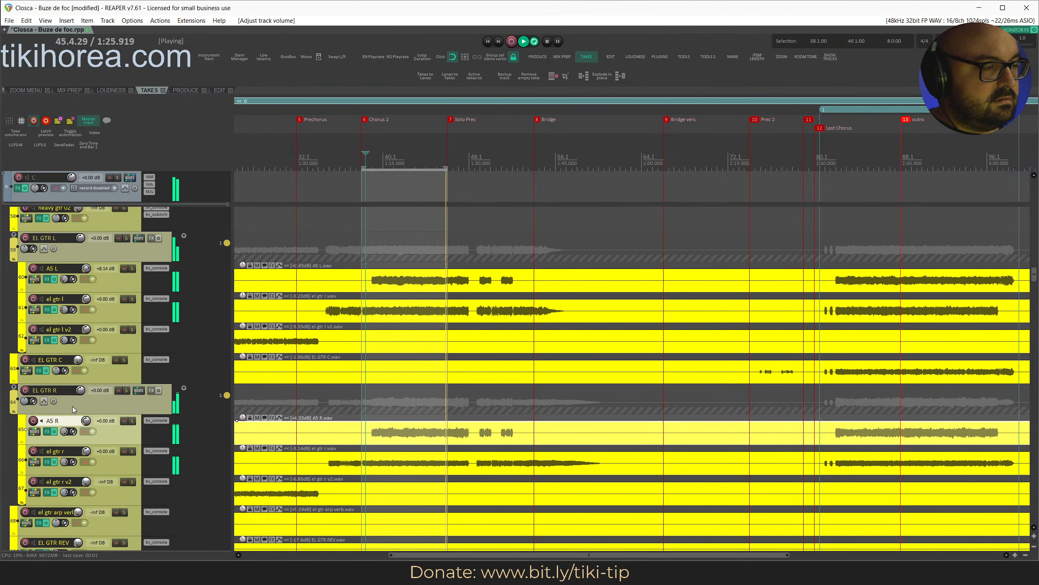
right_click(86, 271)
text(3)
key(Return)
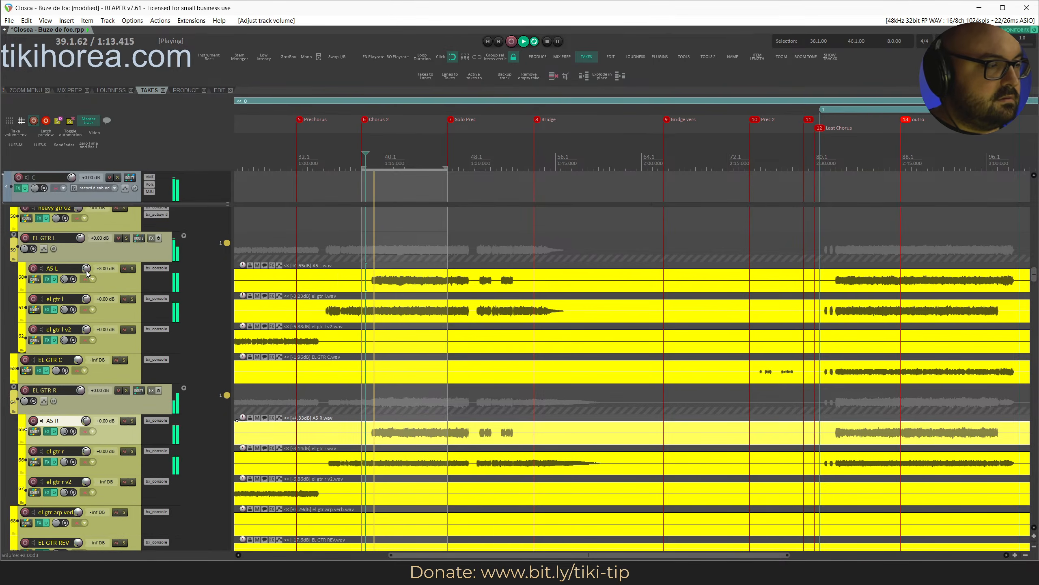
right_click(86, 421)
text(3)
key(Return)
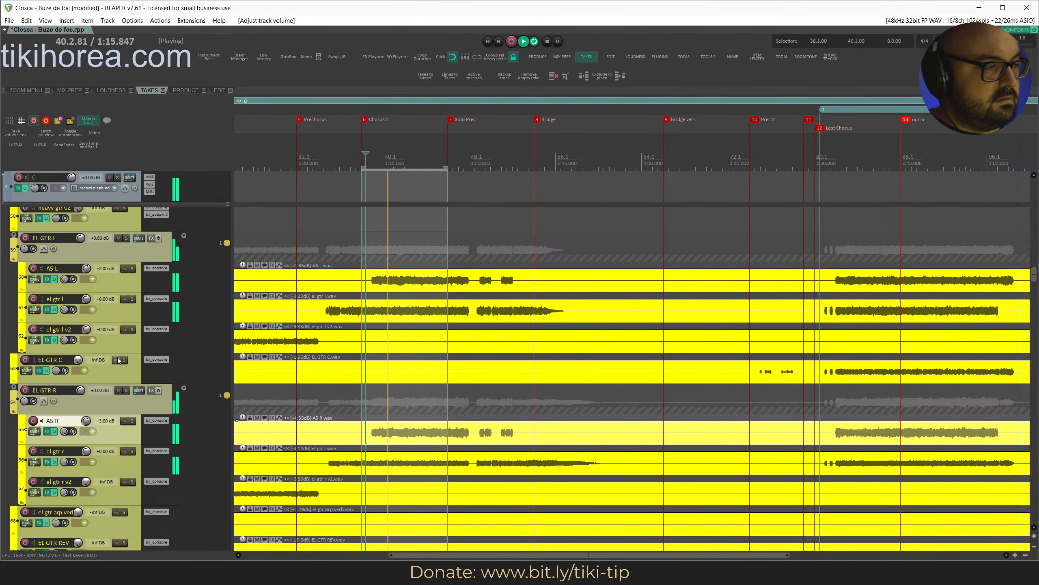
Audition the el gtr l track in solo and clear the solo.
key(s)
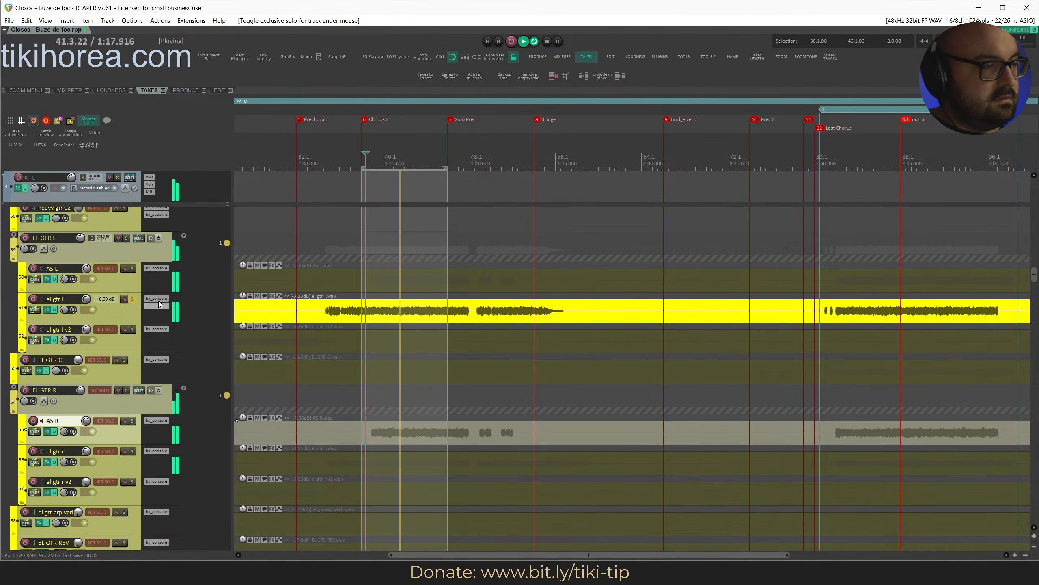
key(s)
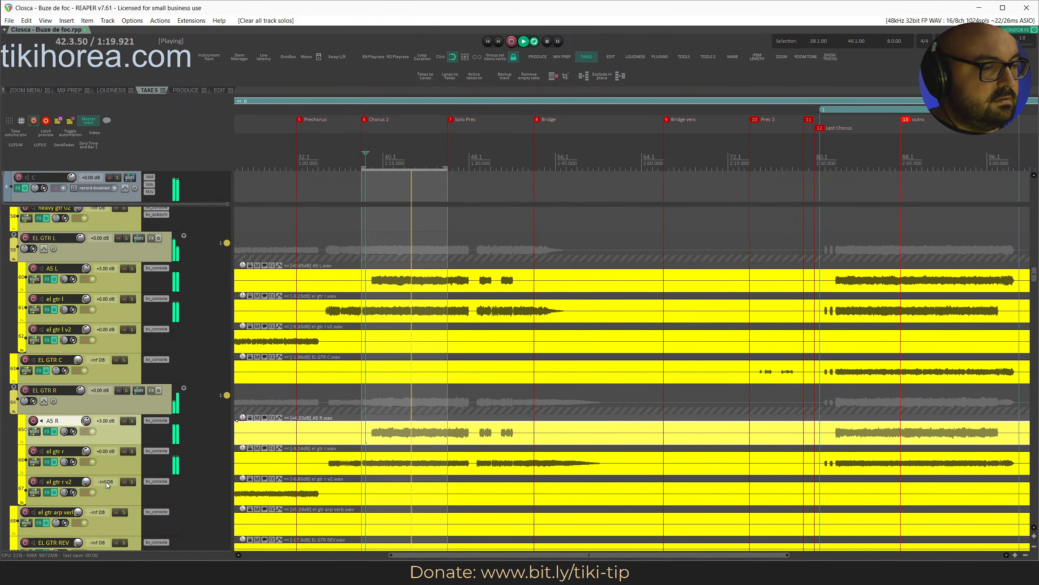
Set the A5 L and A5 R track volumes to +2 dB, stop playback and save the project.
click(114, 283)
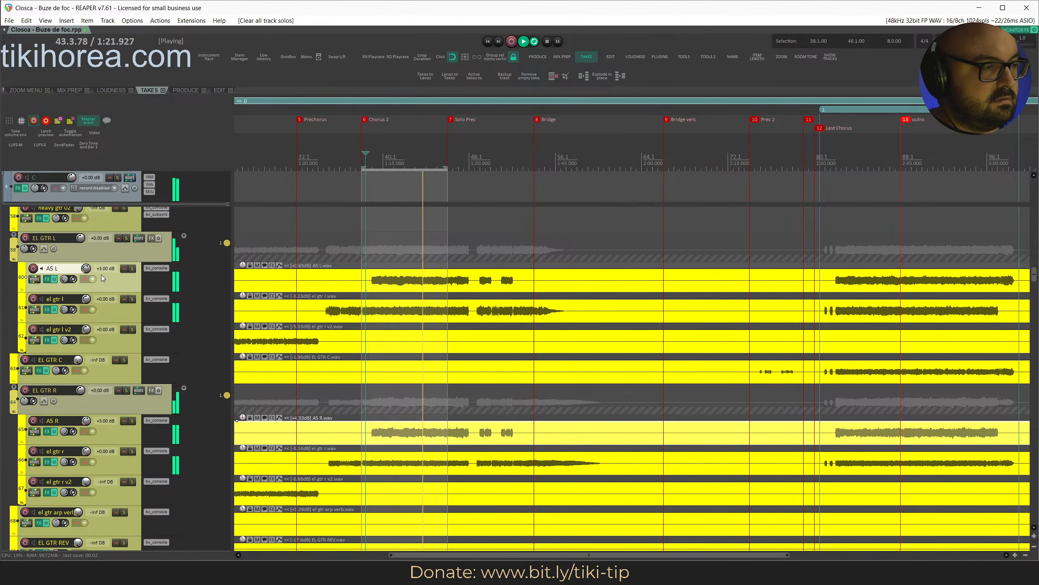
right_click(86, 268)
text(2)
key(Return)
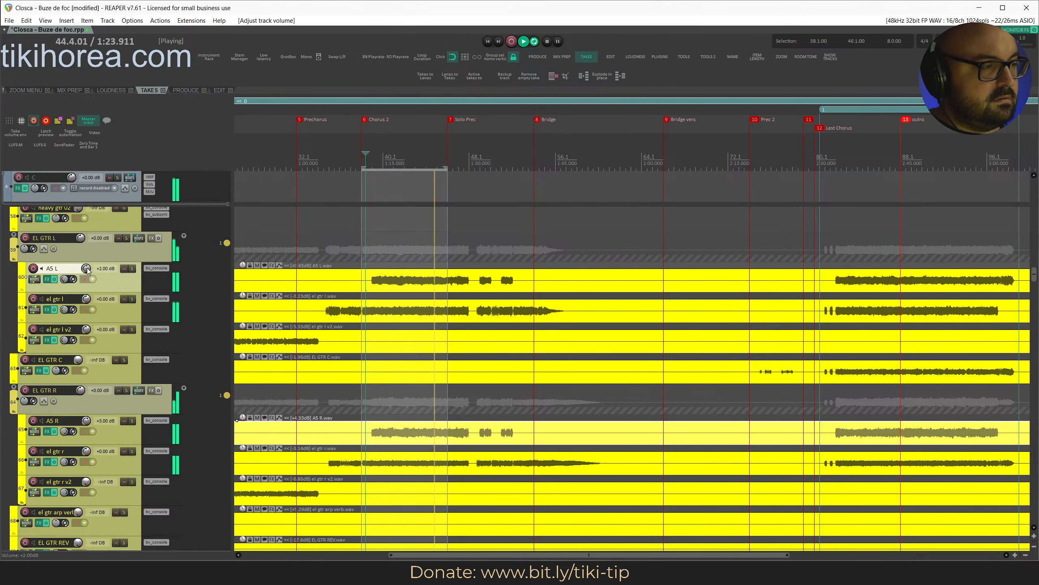
right_click(86, 421)
text(2)
key(Return)
key(space)
key(ctrl+s)
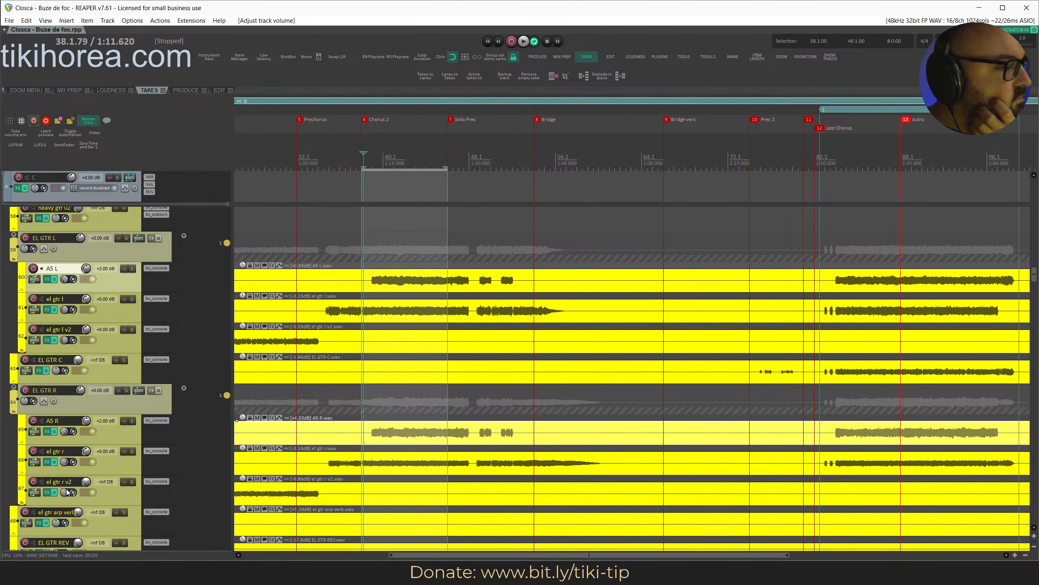
Select the VCA EL GTR track, start playback and mute that VCA.
scroll(63, 498, down, 20)
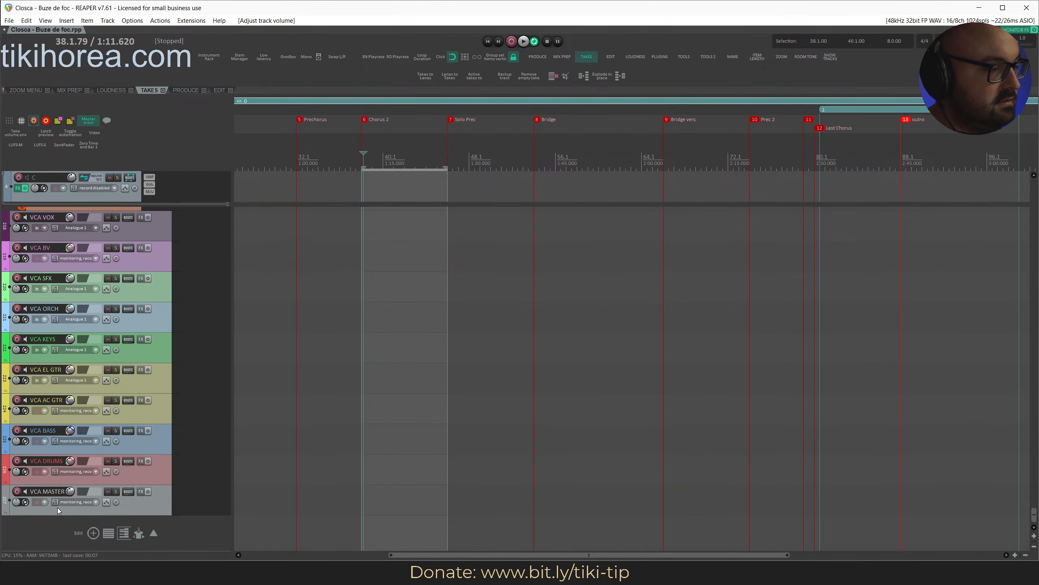
click(172, 263)
click(161, 238)
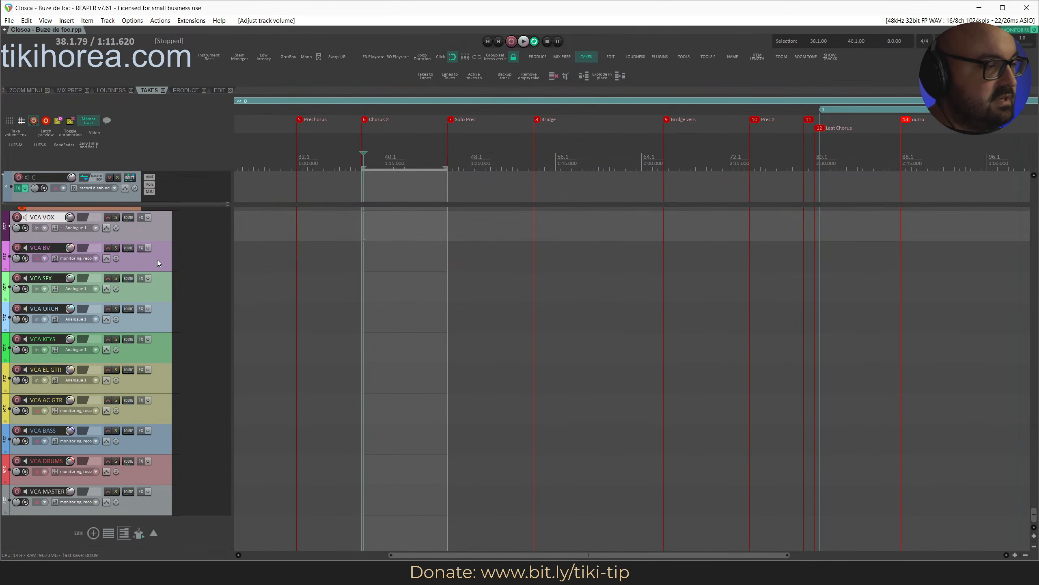
drag(157, 260, 152, 310)
click(167, 384)
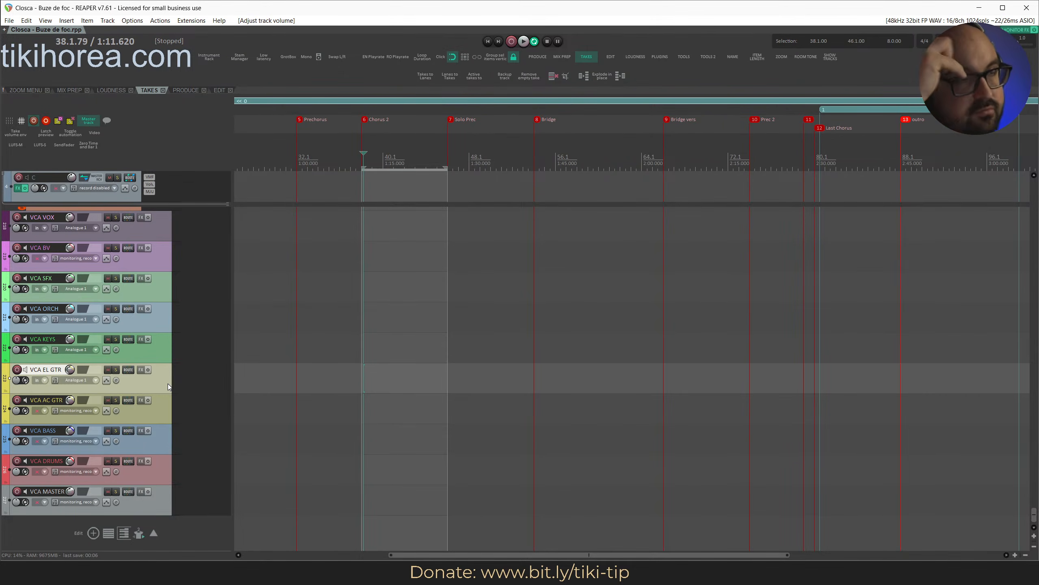
key(space)
click(108, 369)
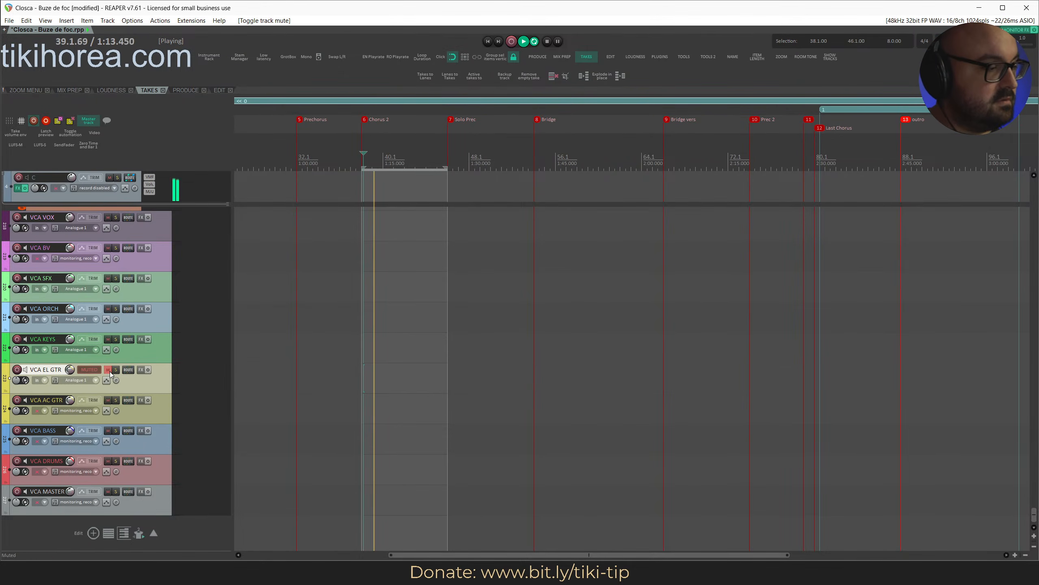
Unmute the VCA EL GTR track and undo its accidental move in the track order.
click(109, 371)
mouse_move(65, 387)
mouse_down()
mouse_move(62, 478)
mouse_move(62, 389)
mouse_up()
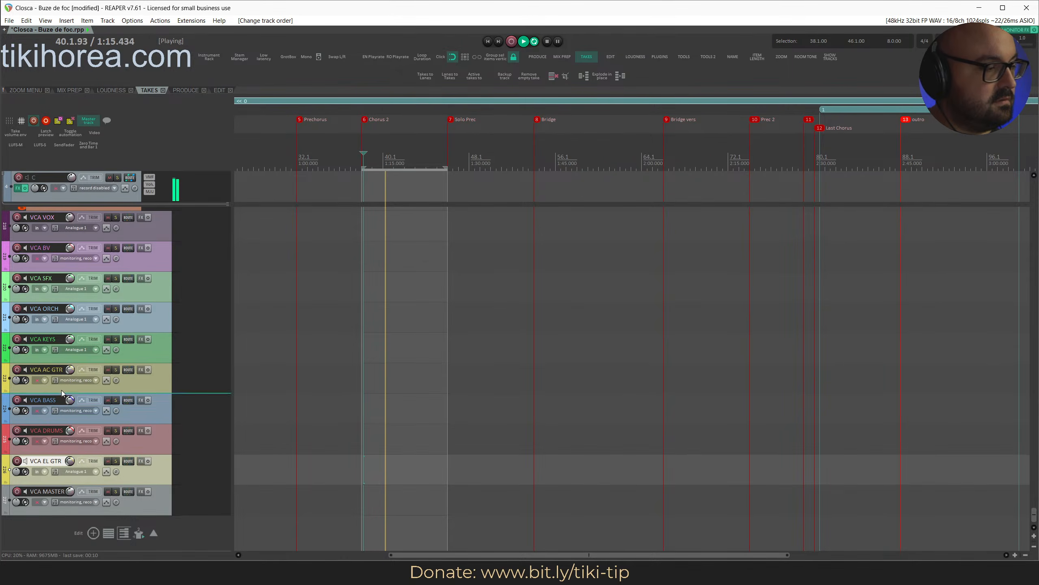
key(z)
key(z)
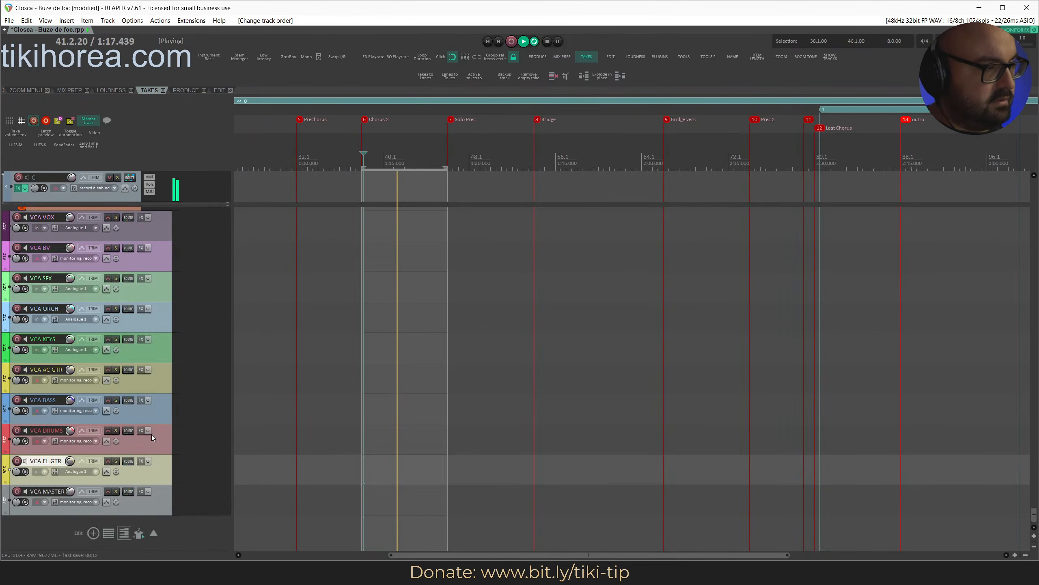
key(ctrl+z)
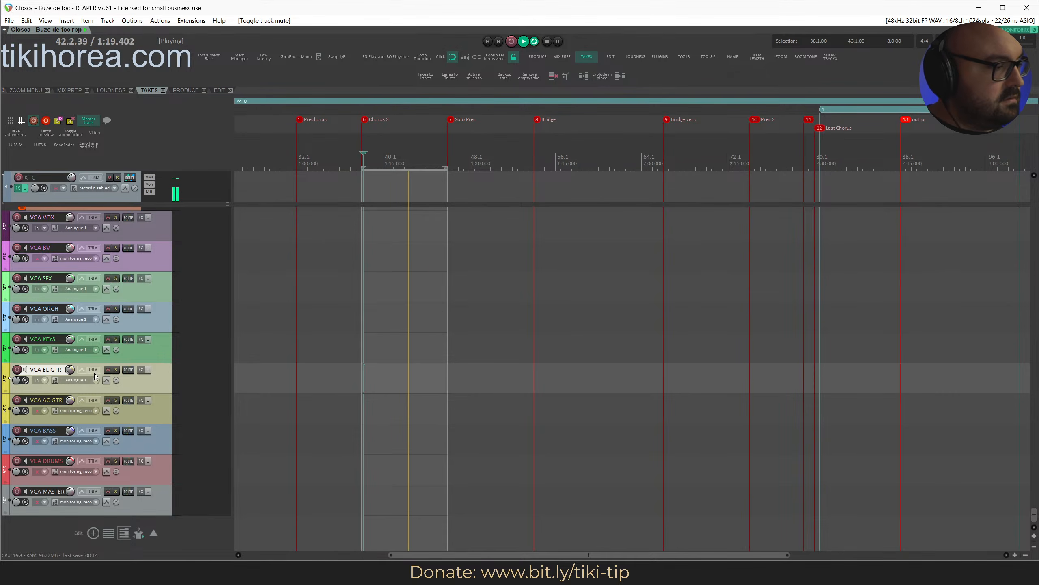
Audition the mix with the VCA EL GTR volume lowered to -inf and partly raised, and reset it to 0 dB.
drag(69, 370, 67, 372)
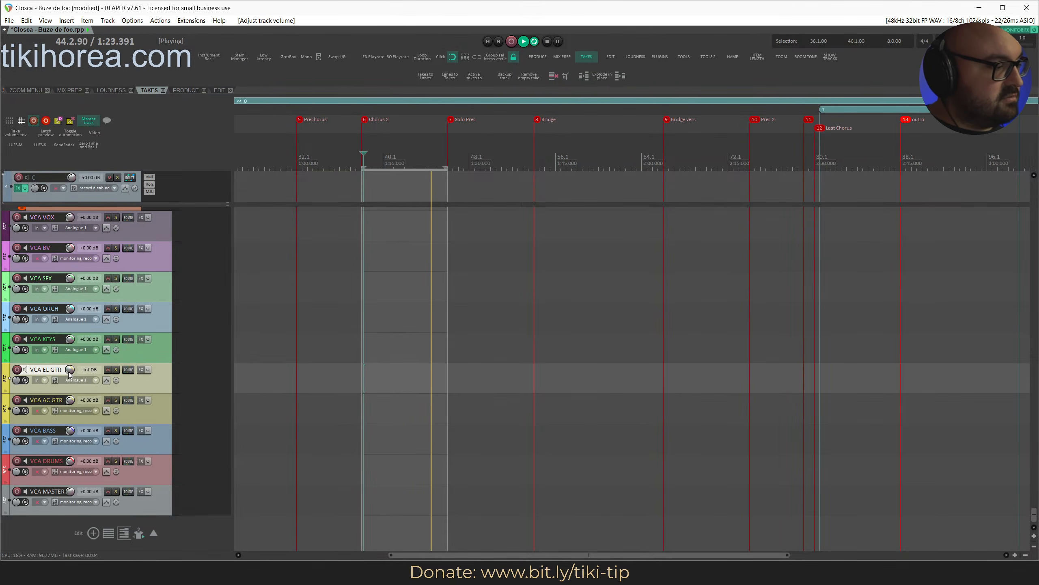
drag(69, 371, 69, 360)
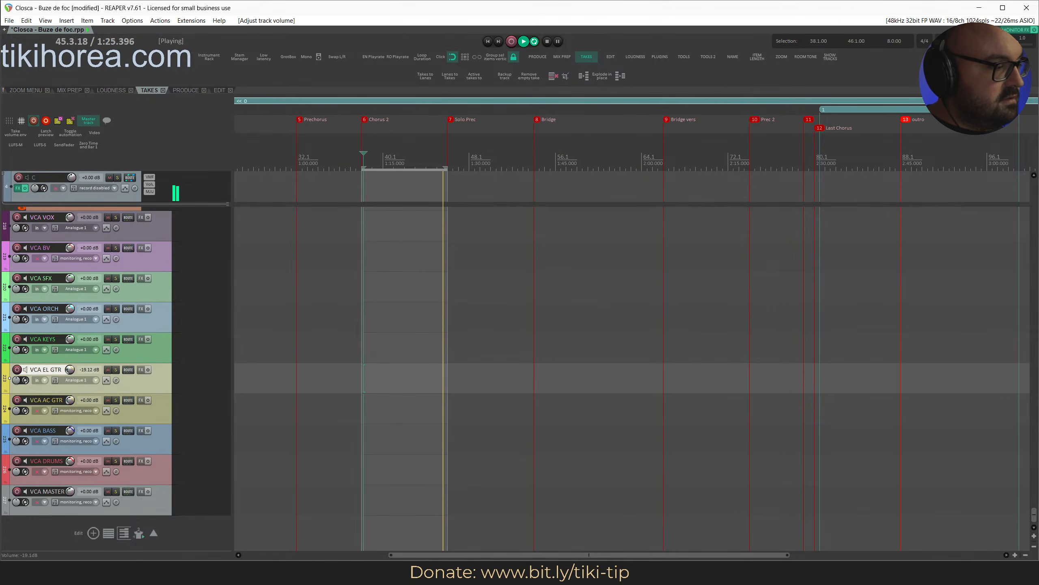
double_click(70, 369)
Set the VCA EL GTR track's input to None and save the project.
click(97, 380)
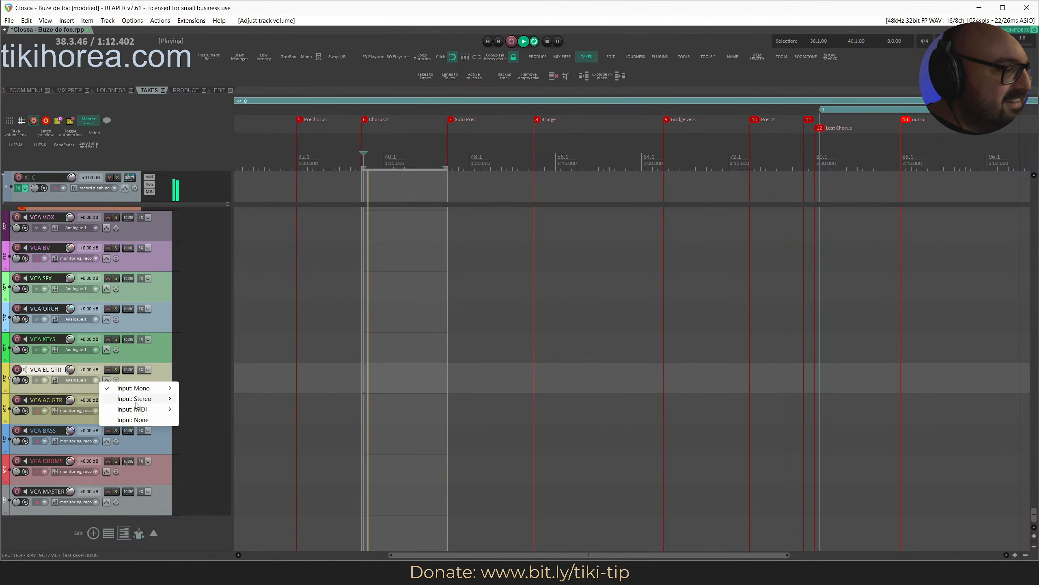
click(143, 418)
key(ctrl+s)
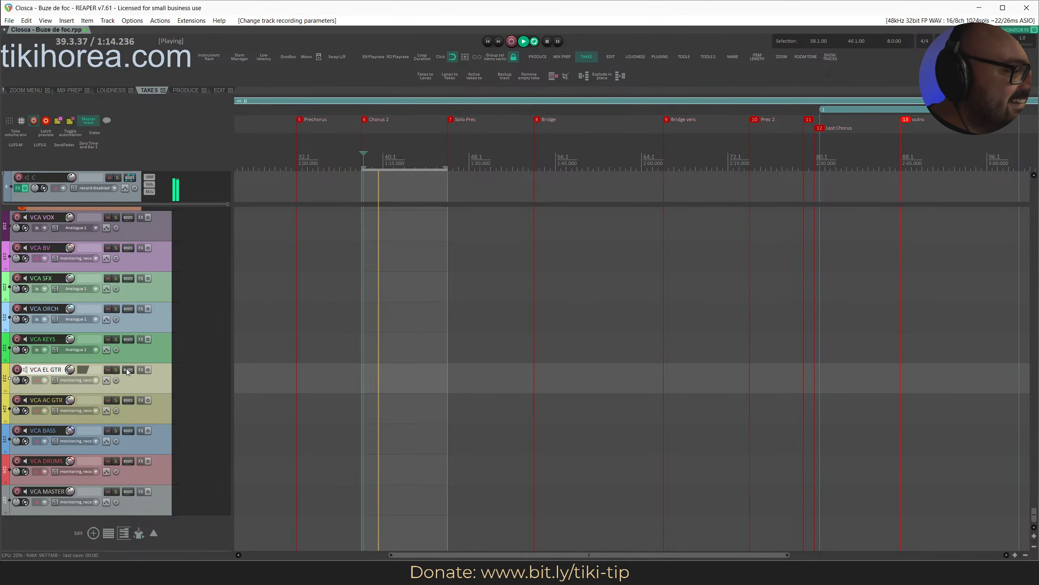
Check the VCA EL GTR track's routing, audition a lower VCA level and restore its volume to 0 dB.
click(128, 369)
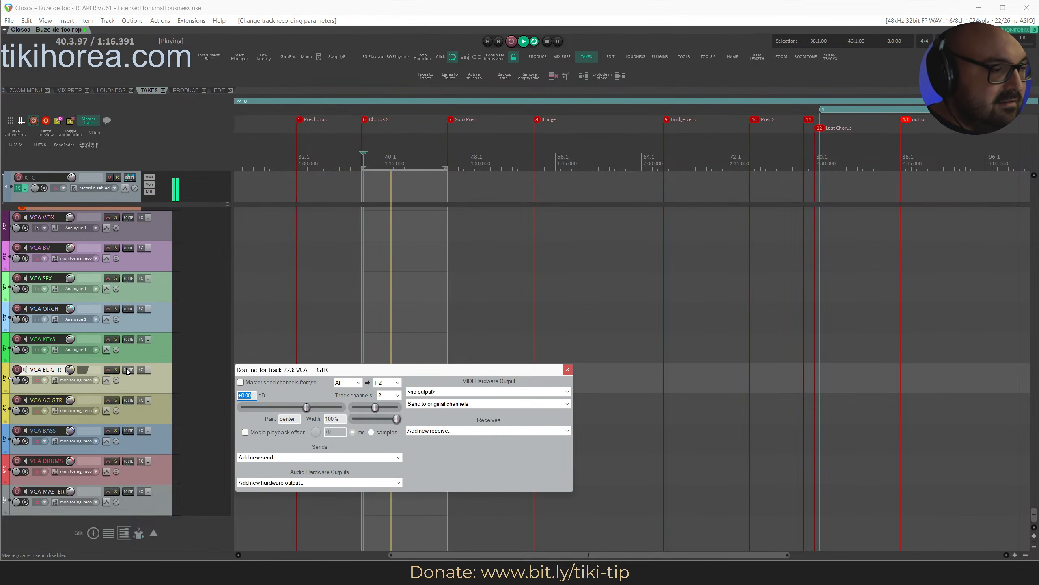
click(127, 369)
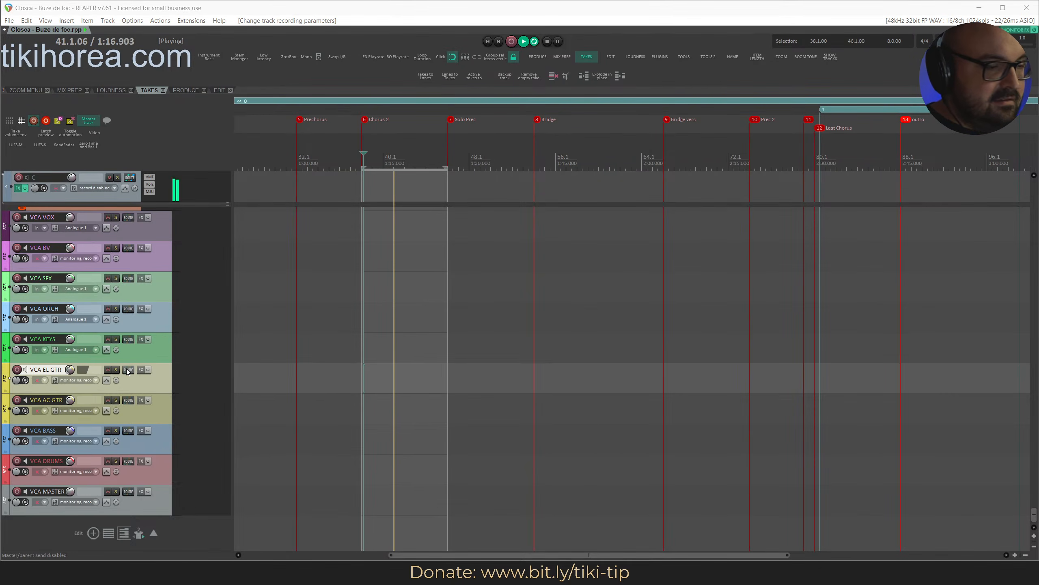
drag(70, 370, 70, 399)
double_click(70, 370)
Audition the mix with the VCA AC GTR volume pulled down, reset it to 0 dB and stop playback.
drag(159, 353, 67, 456)
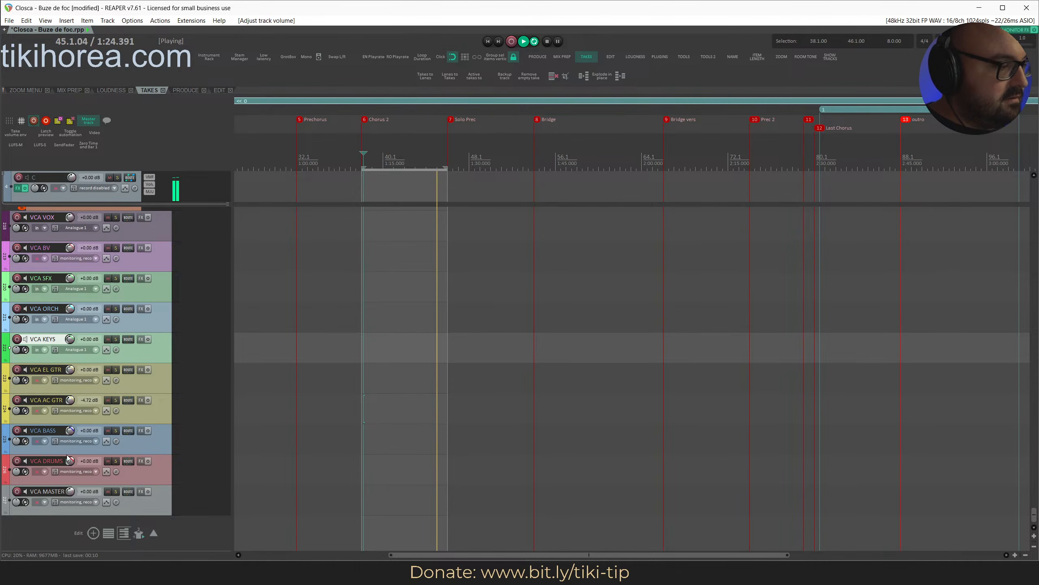
drag(69, 400, 68, 455)
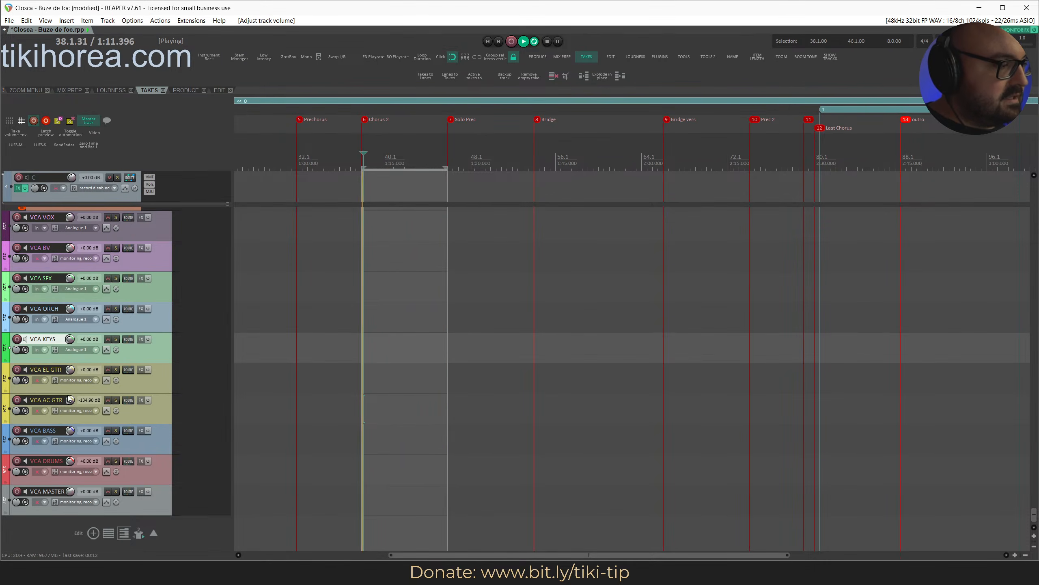
double_click(69, 400)
key(space)
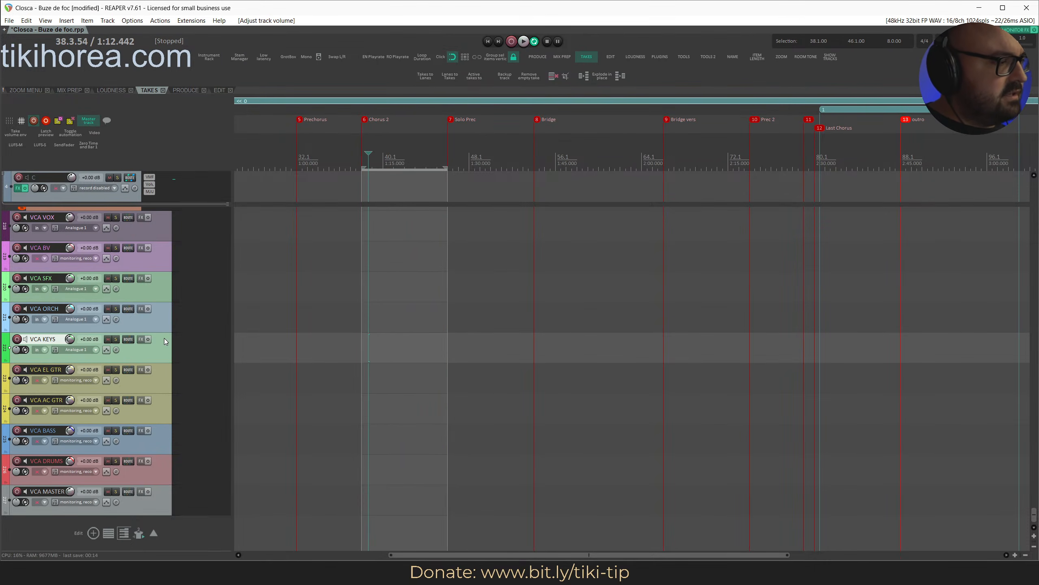
Launch Notepad.
scroll(164, 339, up, 10)
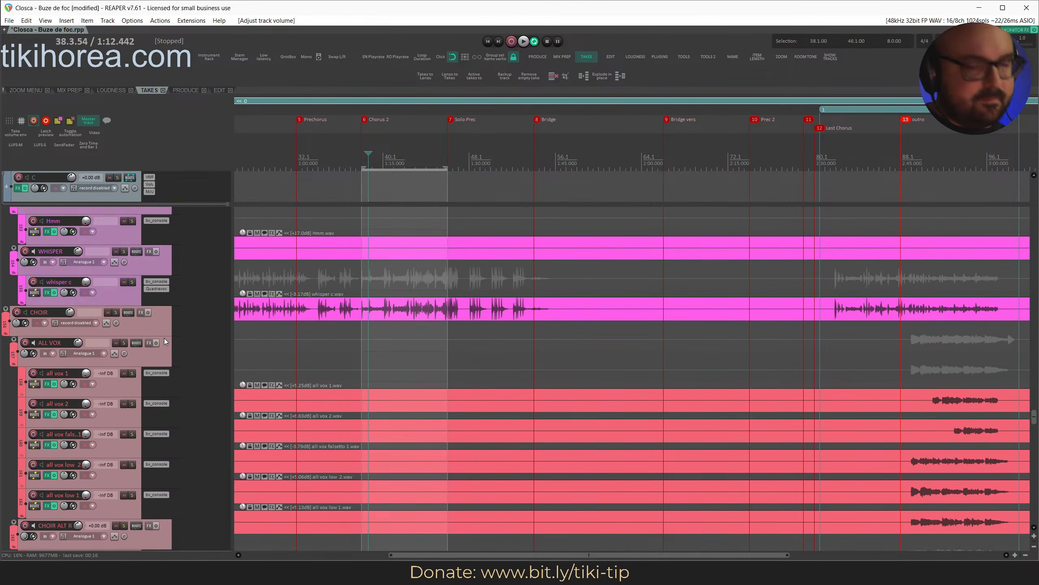
scroll(165, 338, up, 15)
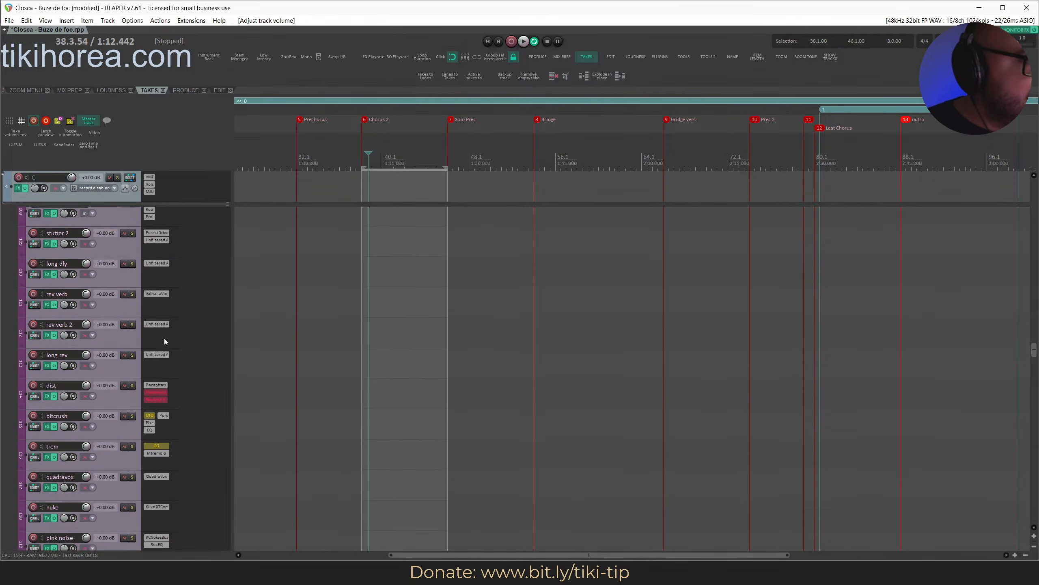
scroll(164, 339, up, 10)
key(super)
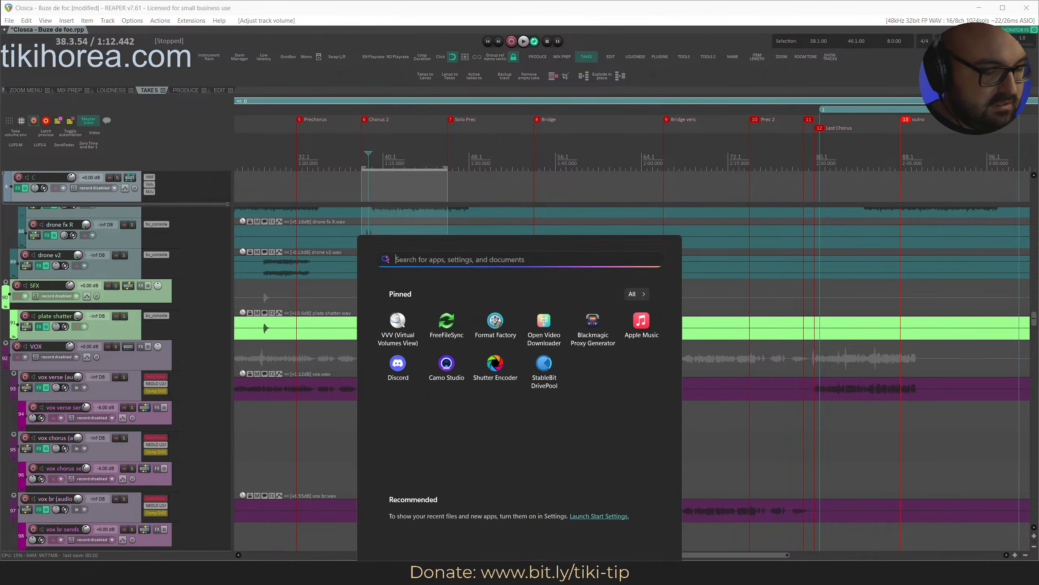
text(notepad)
key(Return)
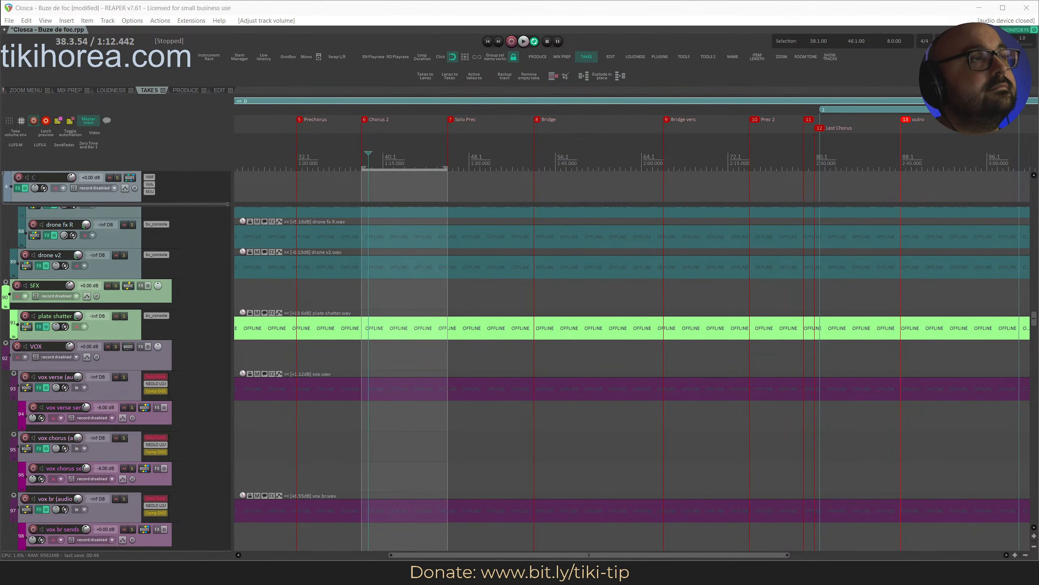
Return to REAPER, save the project and play the song from just after the V2 marker.
click(444, 201)
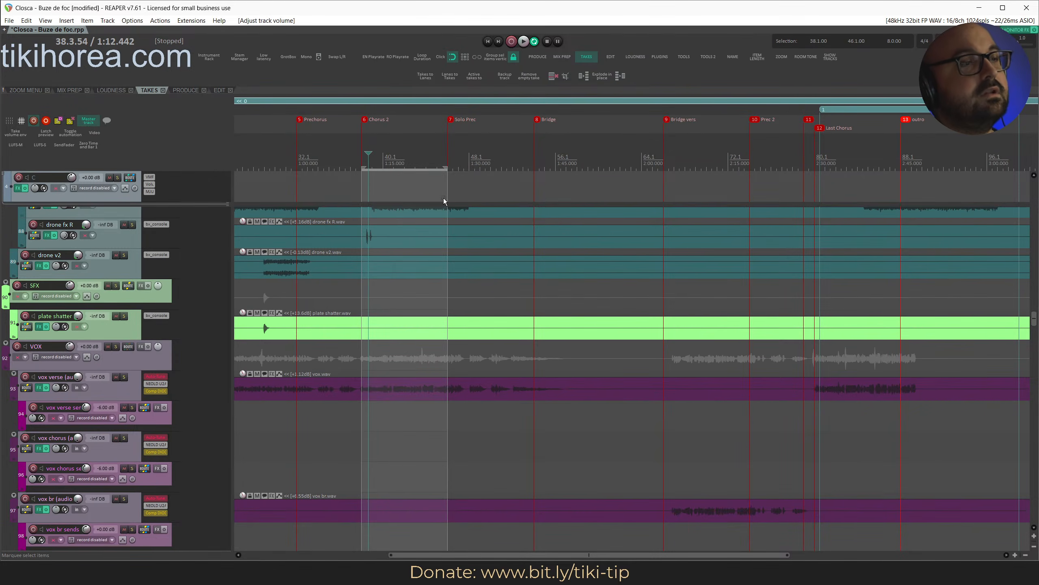
key(space)
key(ctrl+s)
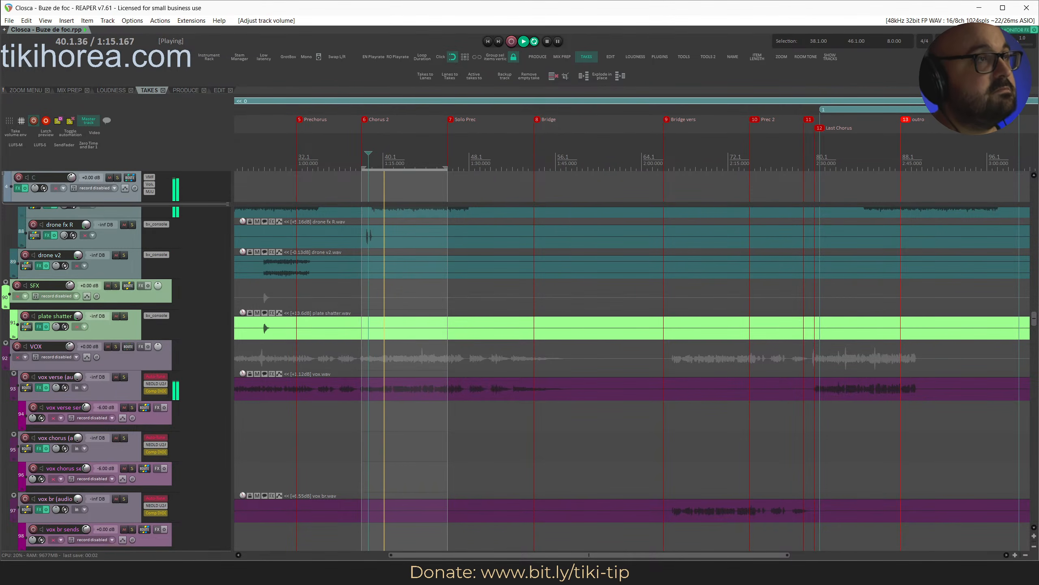
scroll(90, 266, up, 3)
scroll(93, 273, up, 8)
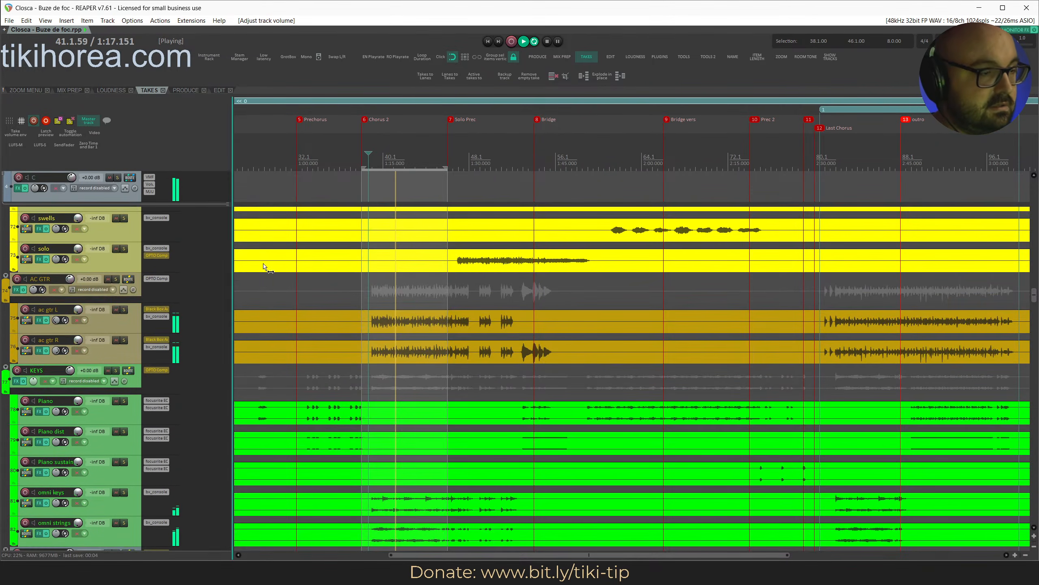
scroll(509, 209, left, 5)
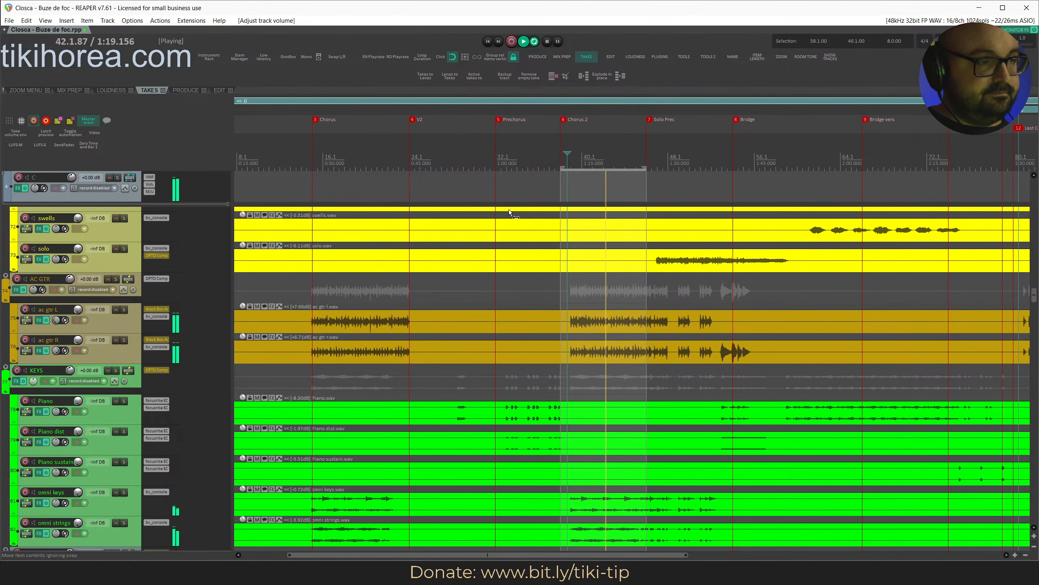
click(424, 157)
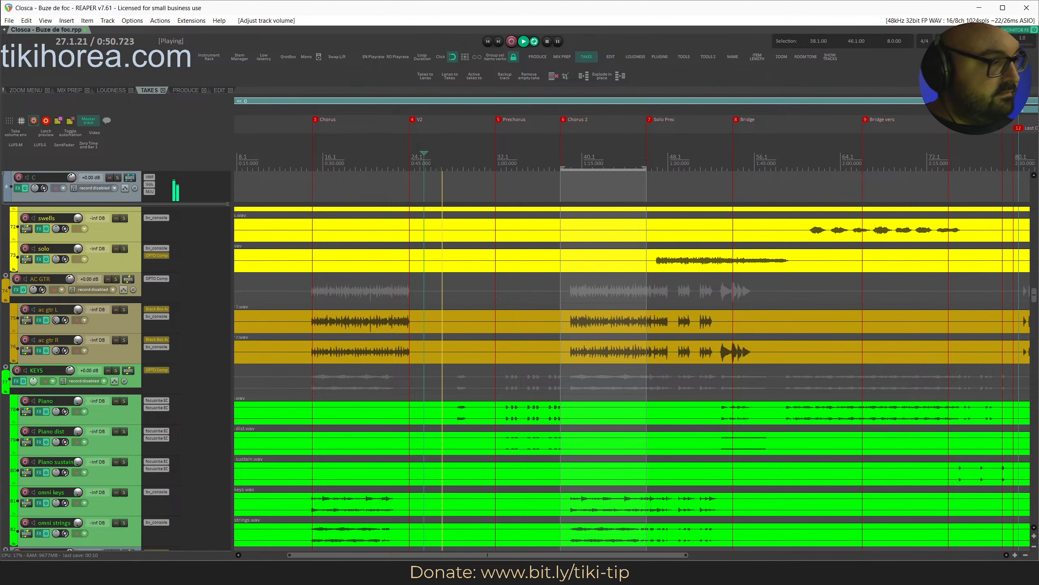
Raise the item volumes on the el gtr r v2 and el gtr l v2 tracks by 1 dB each.
scroll(106, 444, up, 8)
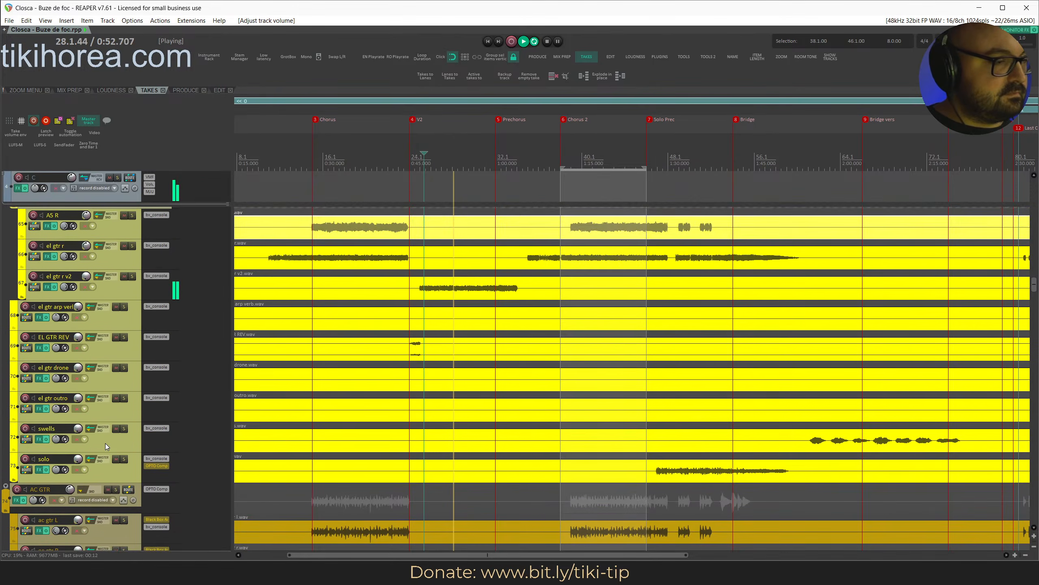
double_click(123, 417)
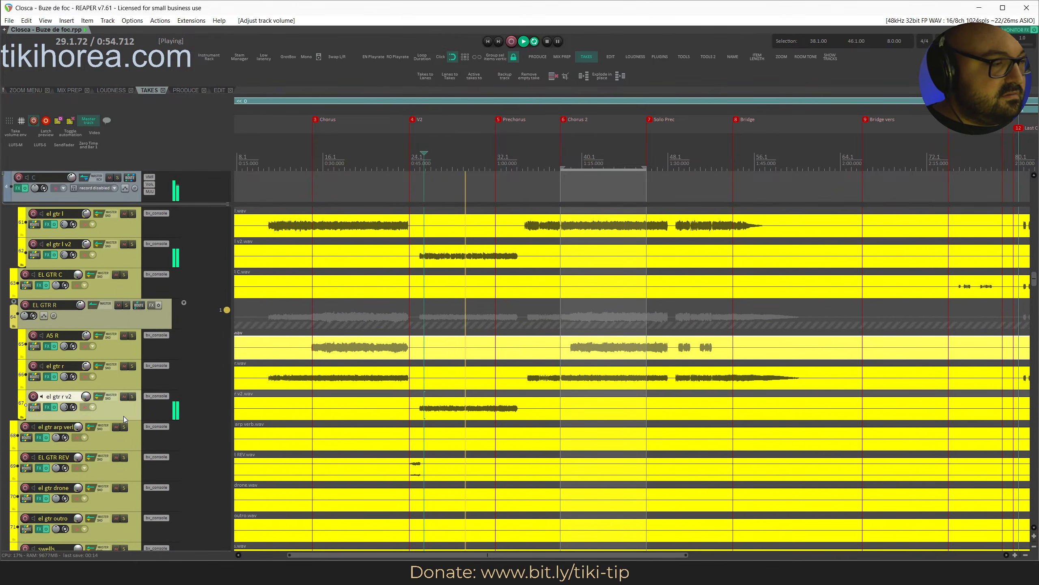
key(shift+Up)
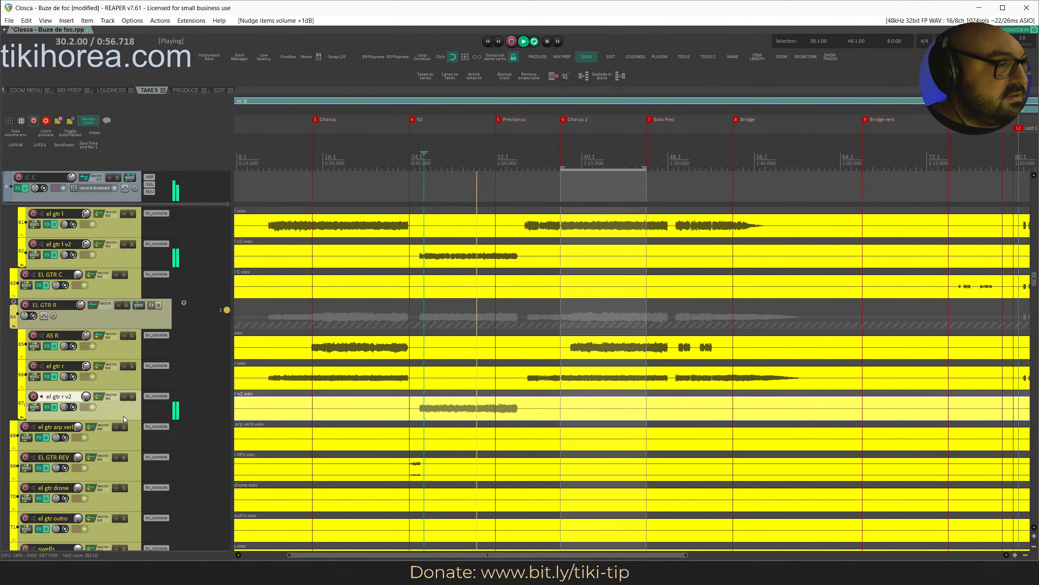
scroll(122, 409, up, 1)
double_click(112, 288)
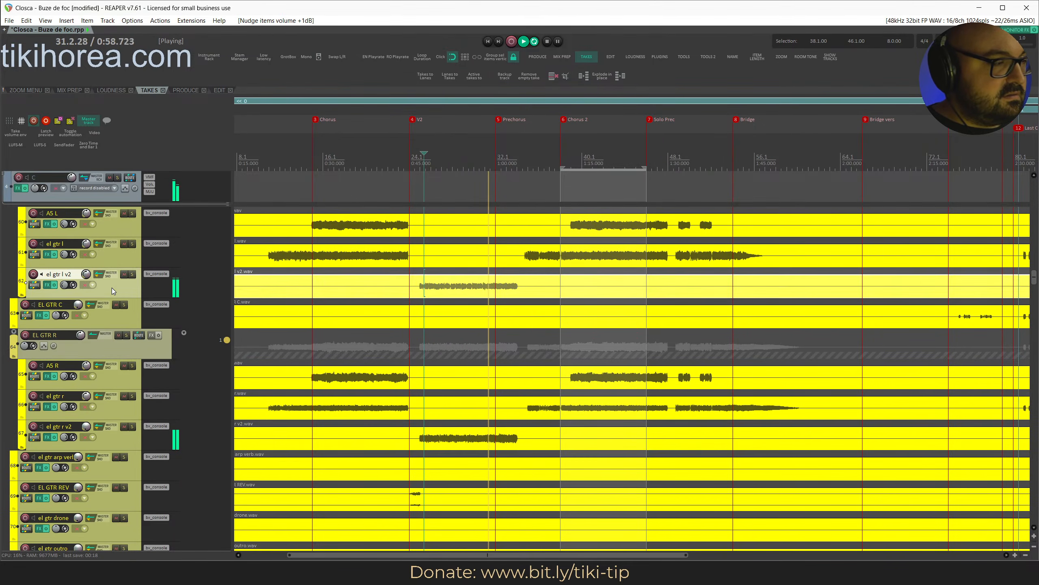
key(shift+Up)
Replay the V2 section and try the el gtr r v2 item 1 dB louder, nudging it back down 1 dB.
click(418, 161)
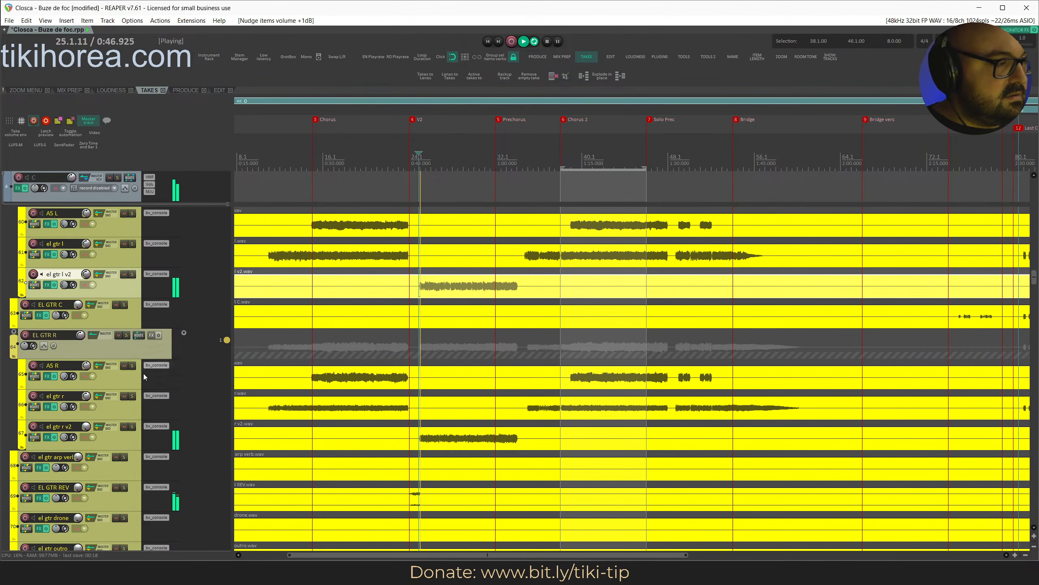
double_click(87, 427)
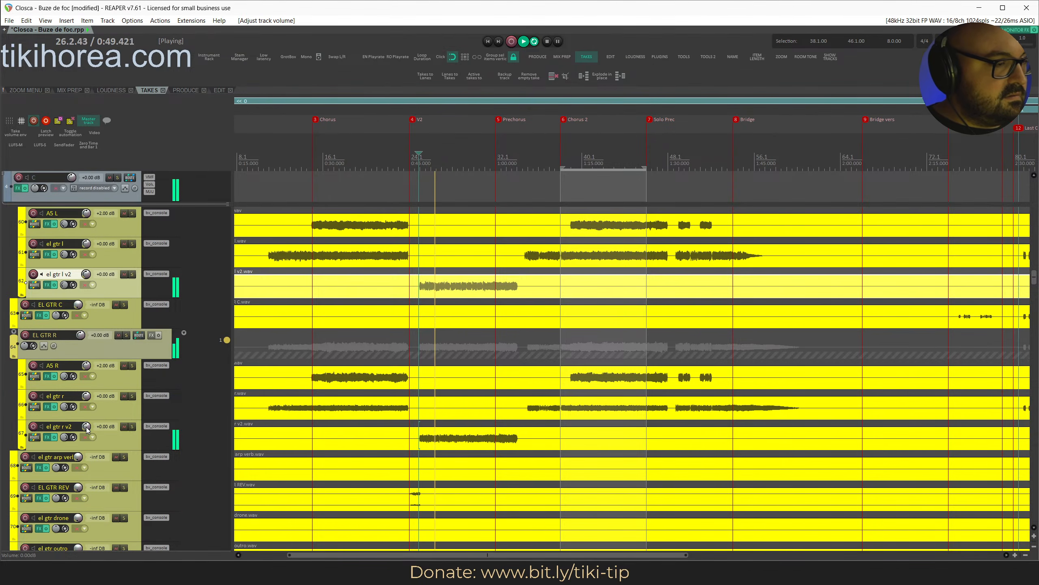
click(118, 436)
key(shift+Up)
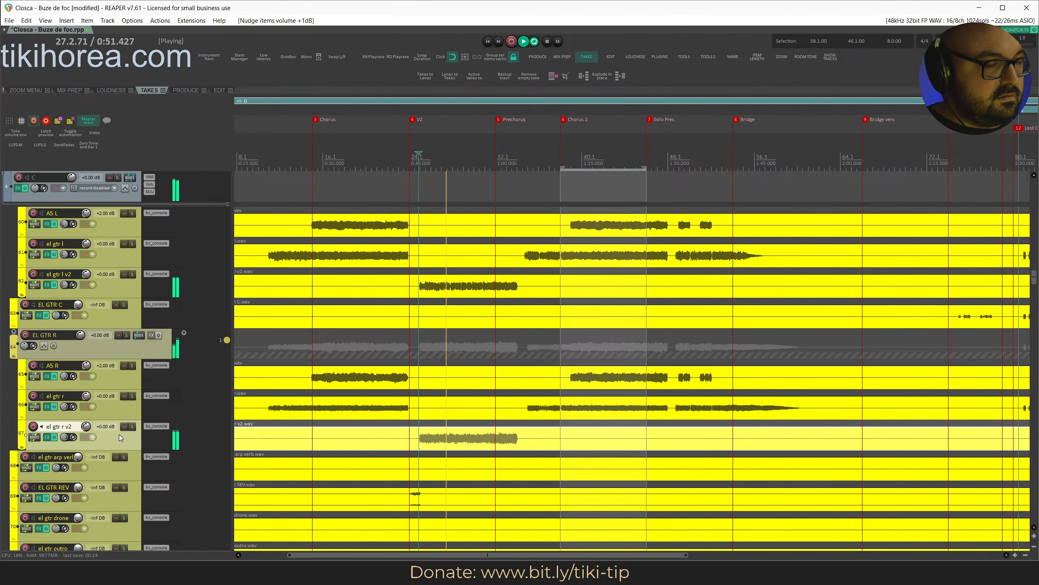
key(shift+Down)
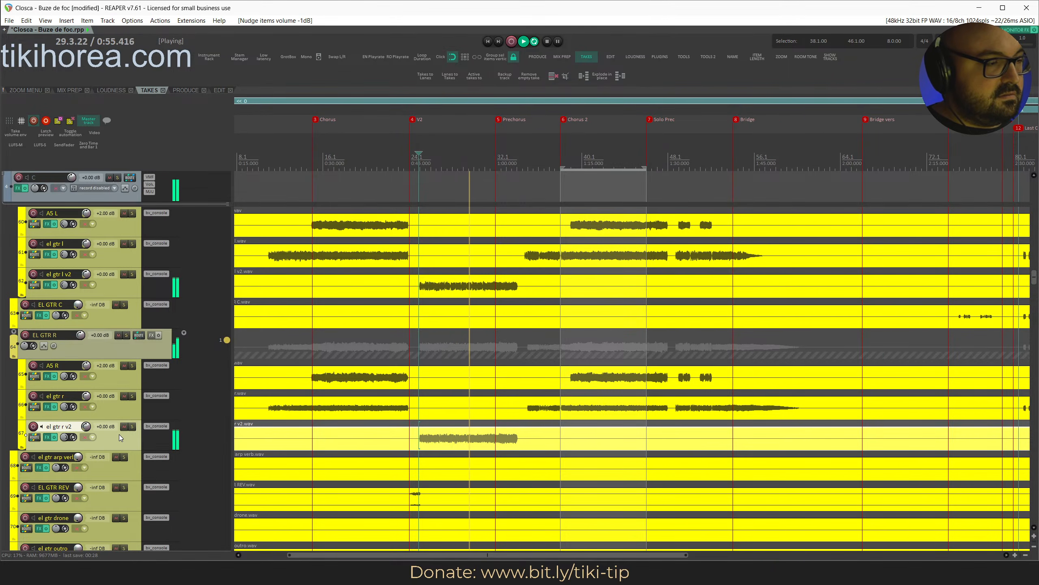
Engage the low-pass filter in bx_console SSL 9000 J on the el gtr r v2 track, close the plugin and stop playback.
click(152, 426)
mouse_move(413, 167)
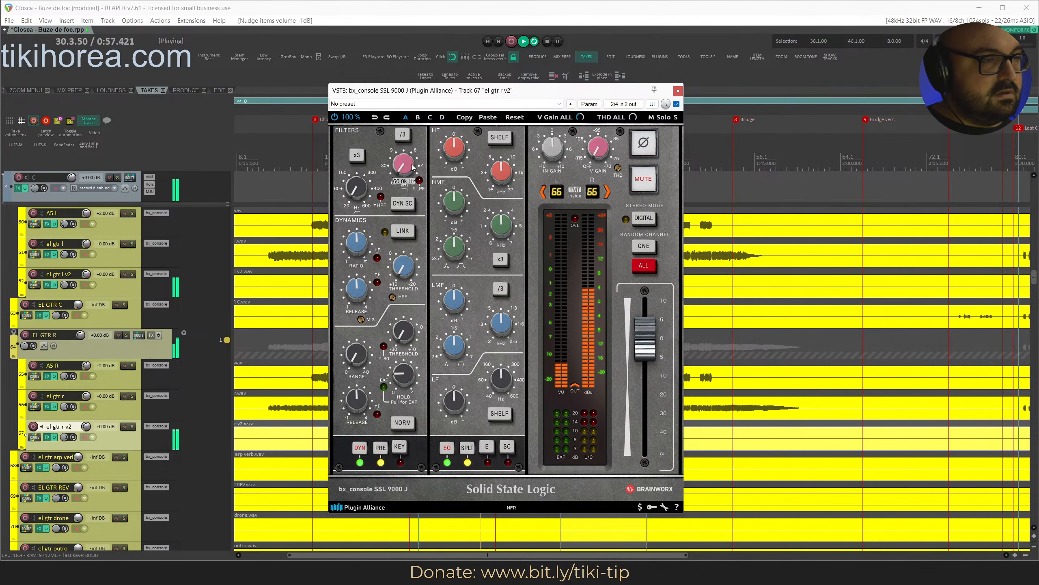
scroll(405, 165, up, 8)
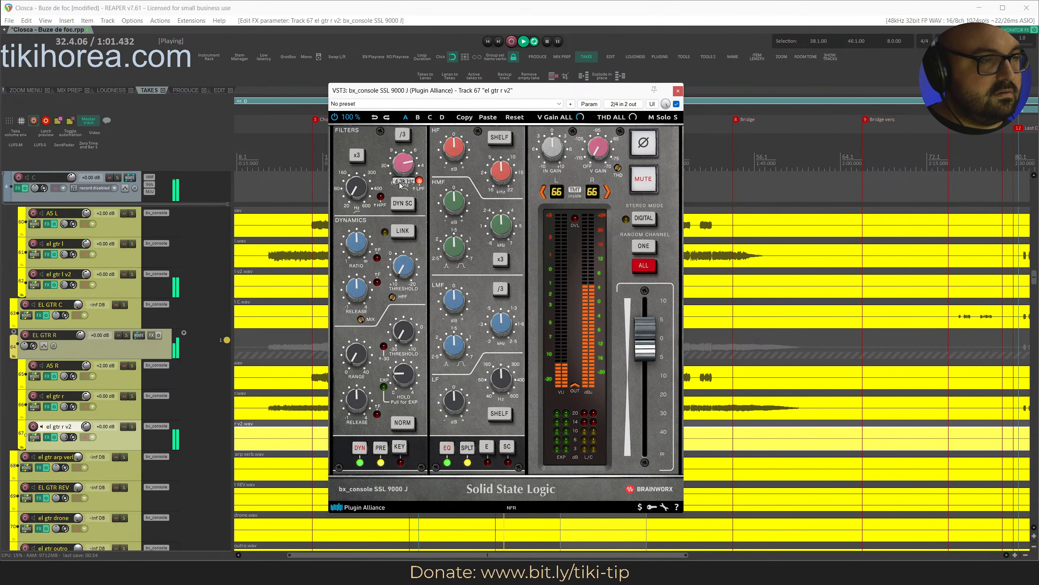
click(677, 91)
key(space)
Solo the EL GTR L track exclusively and check the routing of EL GTR L and A5 L.
scroll(123, 322, up, 6)
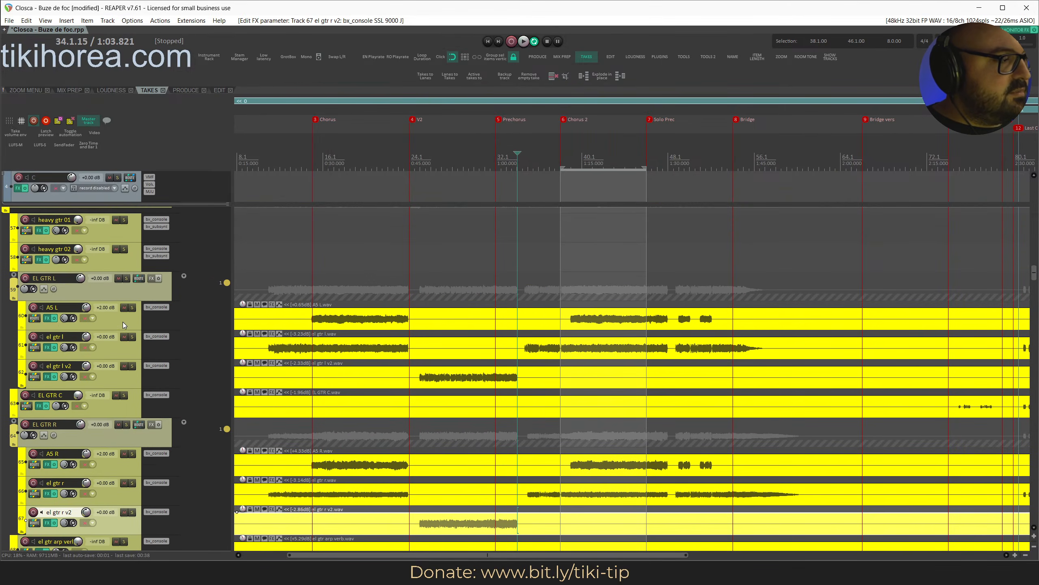
key(s)
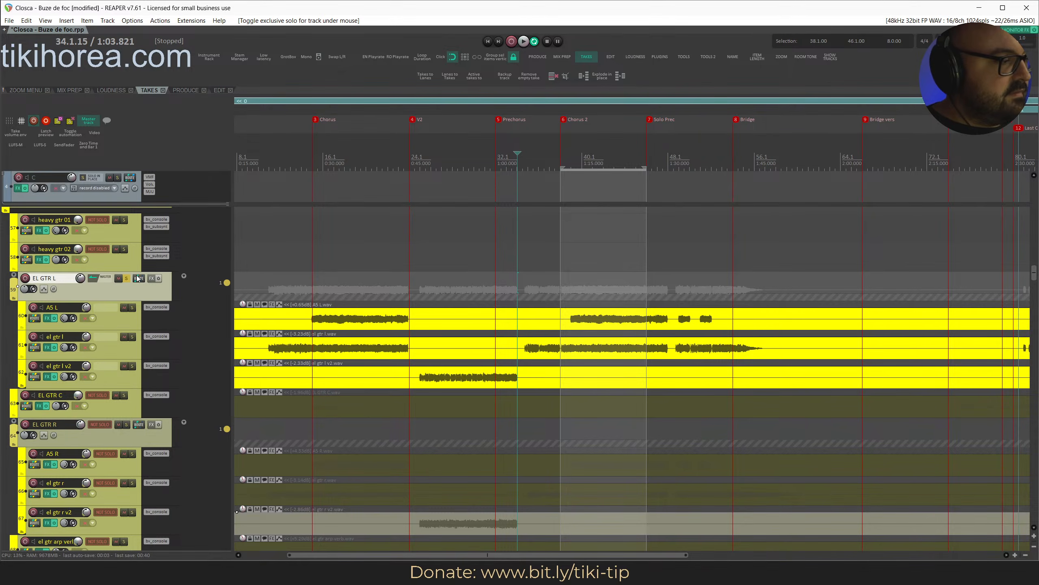
click(138, 278)
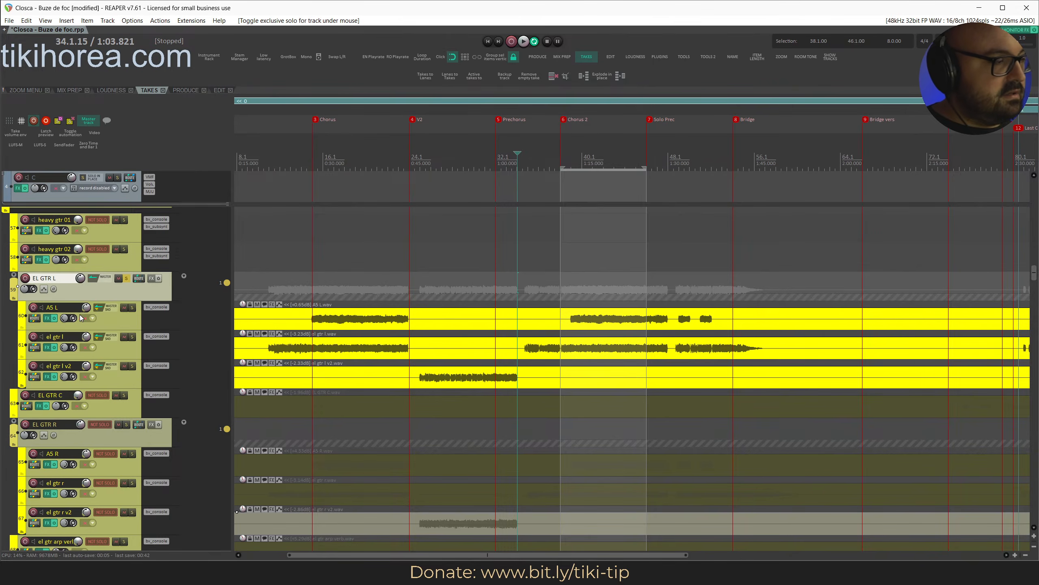
click(35, 319)
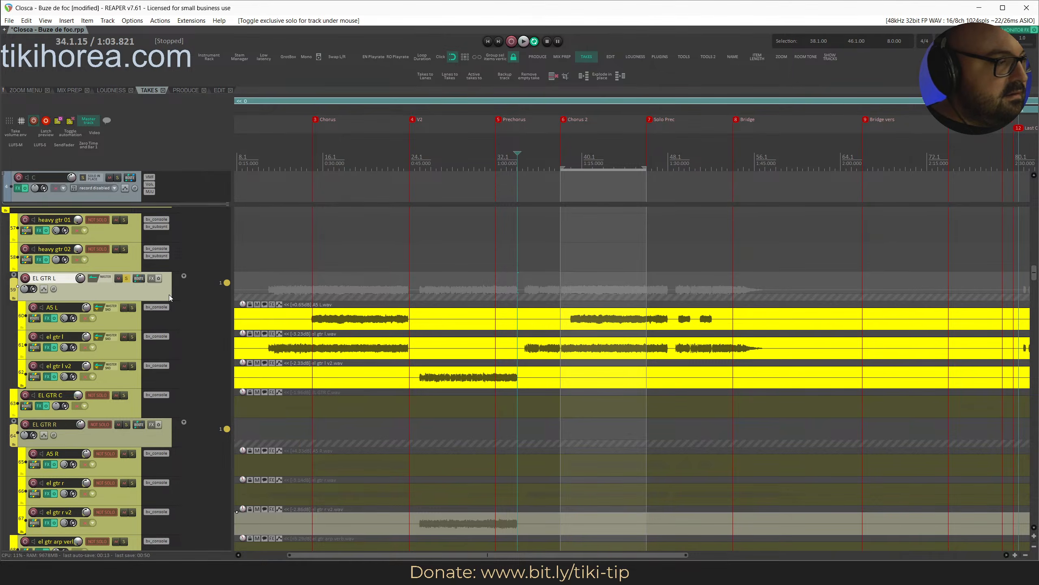
Clear the EL GTR L solo, save the project and play from Chorus 2.
key(s)
key(ctrl+s)
key(space)
click(586, 161)
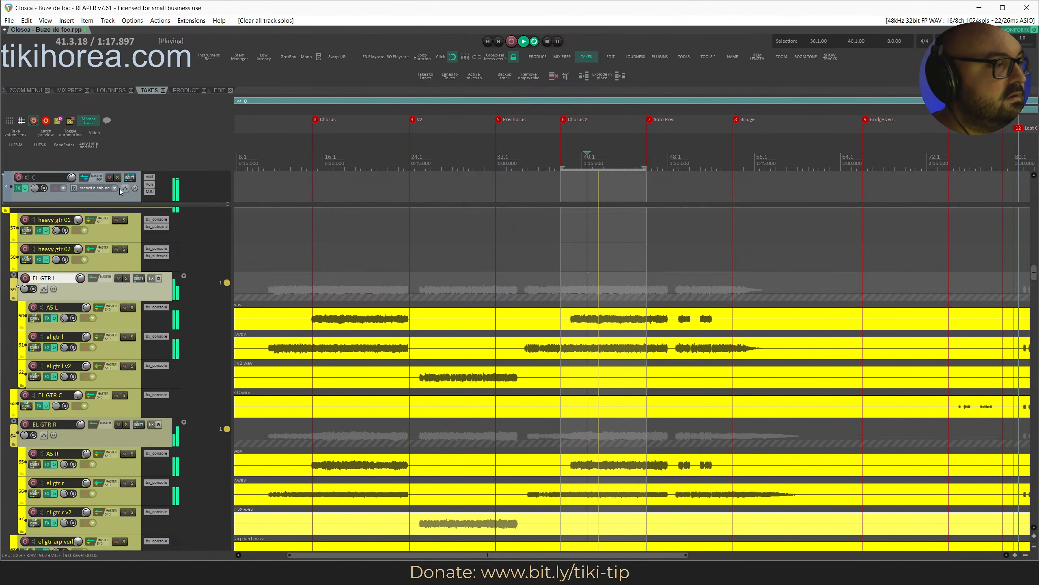
Audition the MJUC compressor's delta signal on track C, then close the plugin, stop playback and save the project.
click(17, 188)
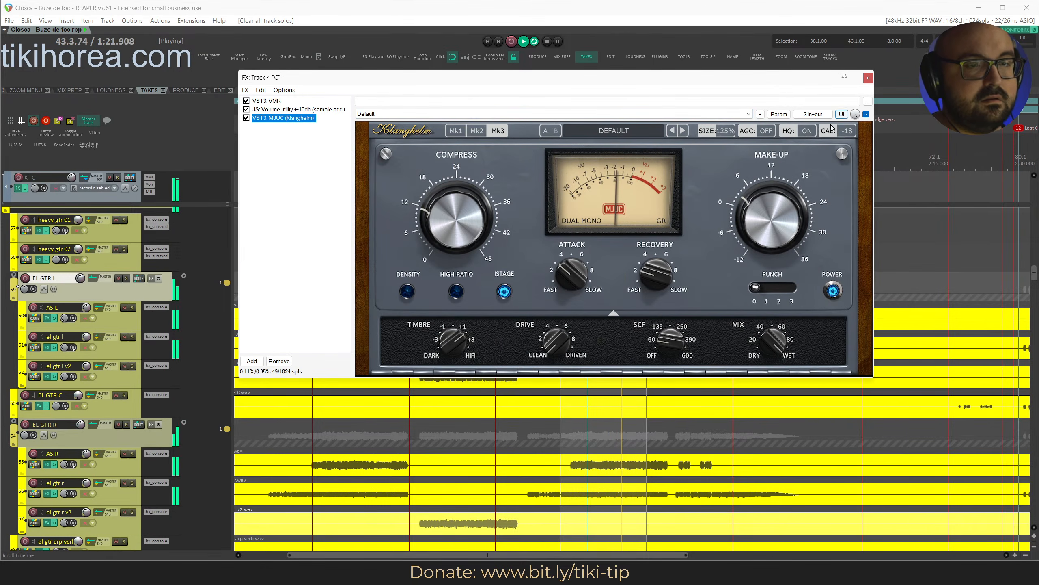
right_click(855, 116)
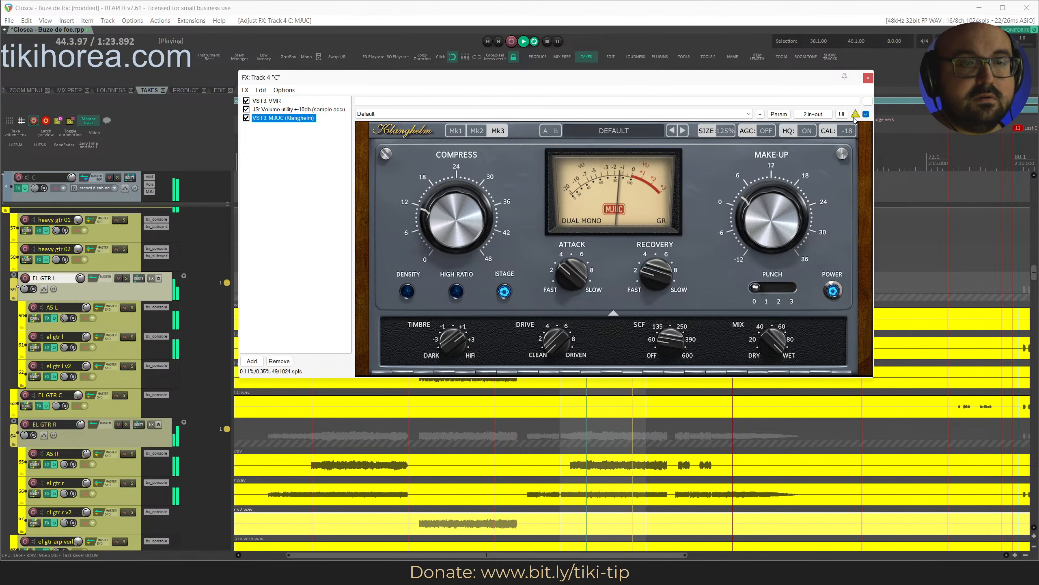
right_click(855, 117)
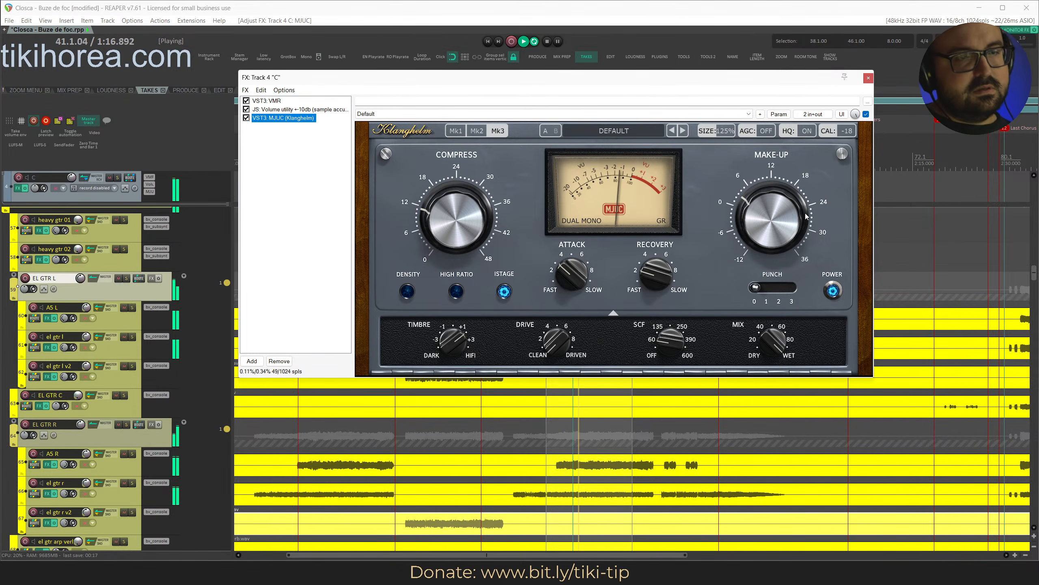
click(868, 78)
key(space)
key(ctrl+s)
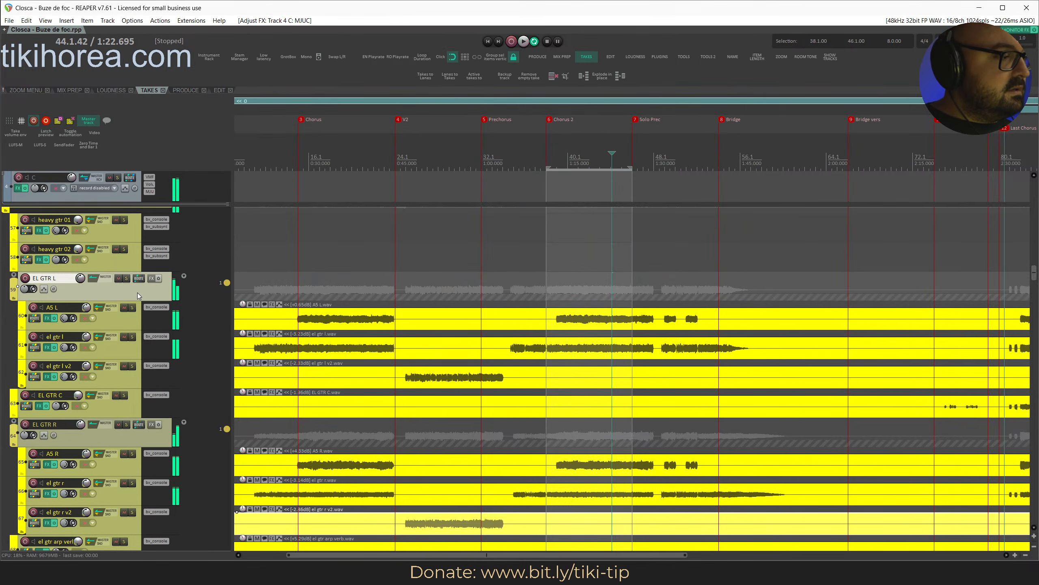
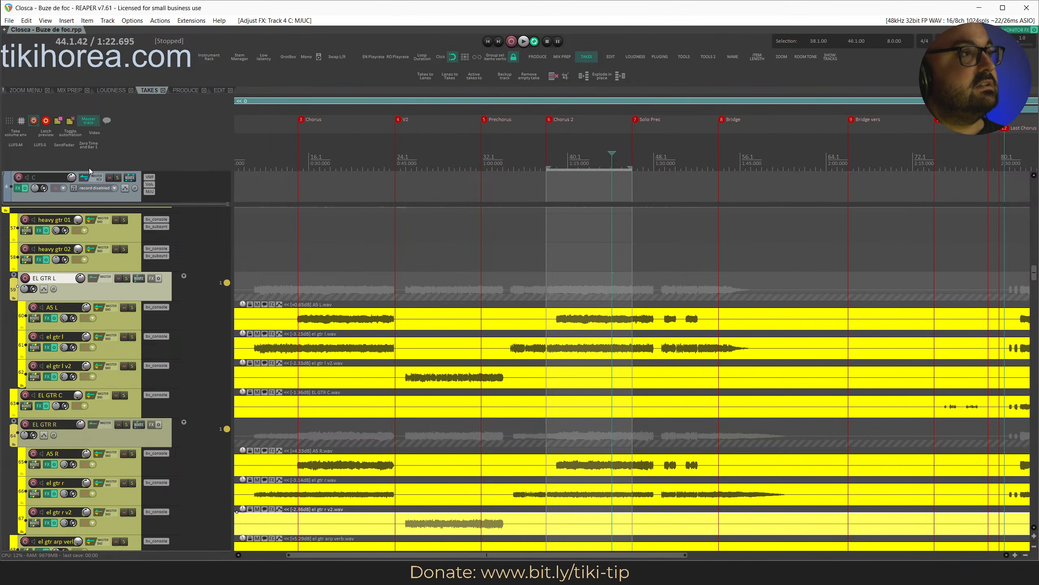
Play back the V2 section and select the short passage at its start.
scroll(42, 233, down, 4)
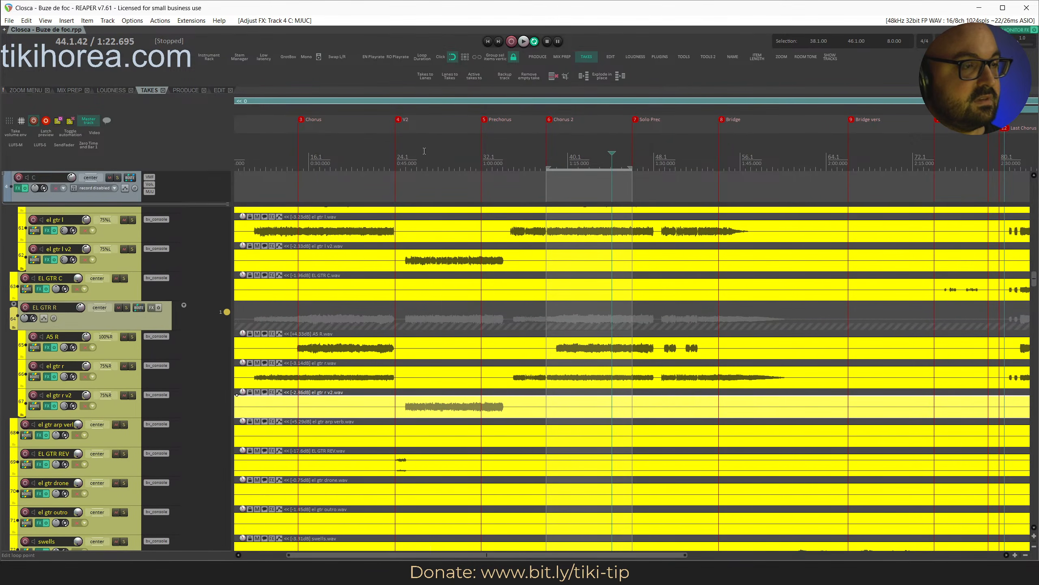
double_click(423, 149)
key(space)
scroll(463, 161, down, 3)
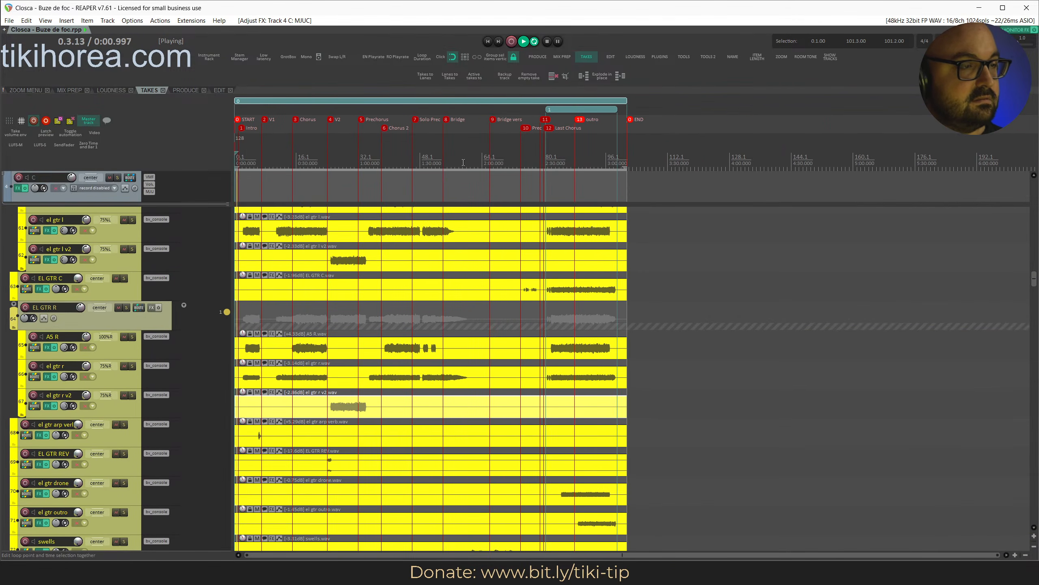
double_click(351, 163)
scroll(352, 161, up, 6)
click(271, 167)
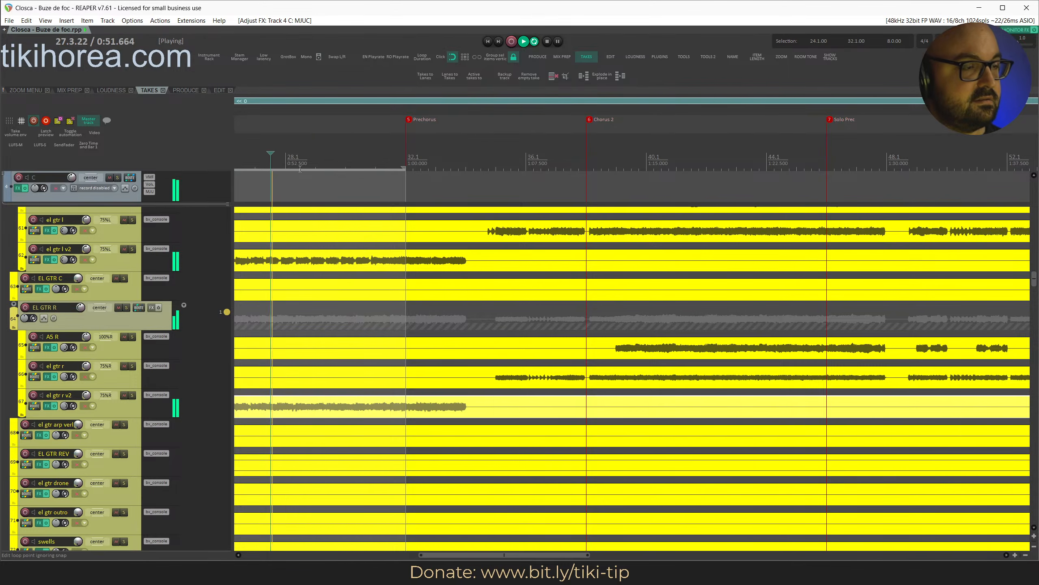
scroll(300, 169, left, 4)
drag(466, 169, 503, 168)
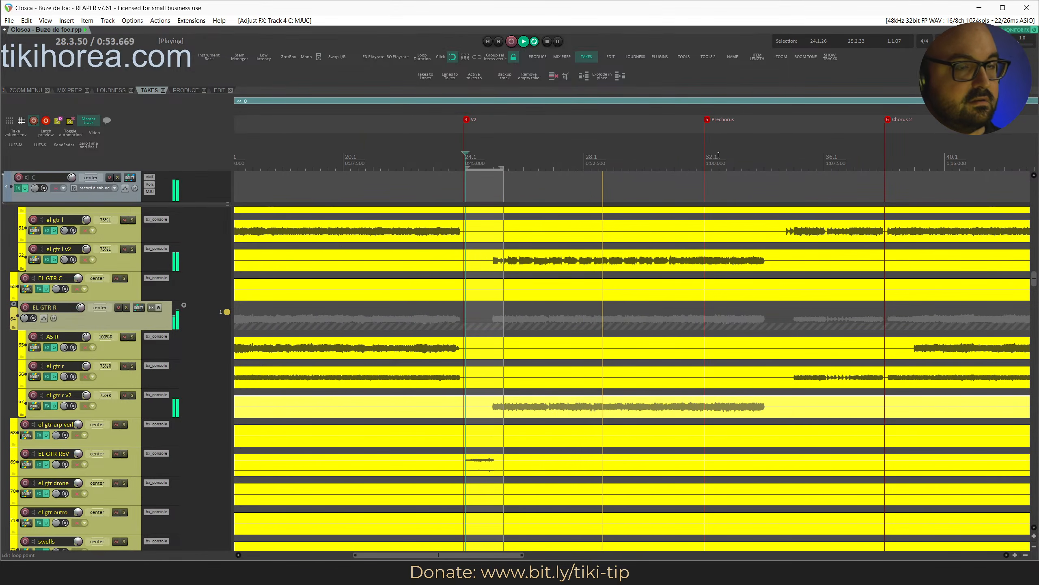
Set the time selection to Chorus 2 and play it with the EL GTR L folder soloed exclusively.
double_click(915, 156)
scroll(131, 348, up, 5)
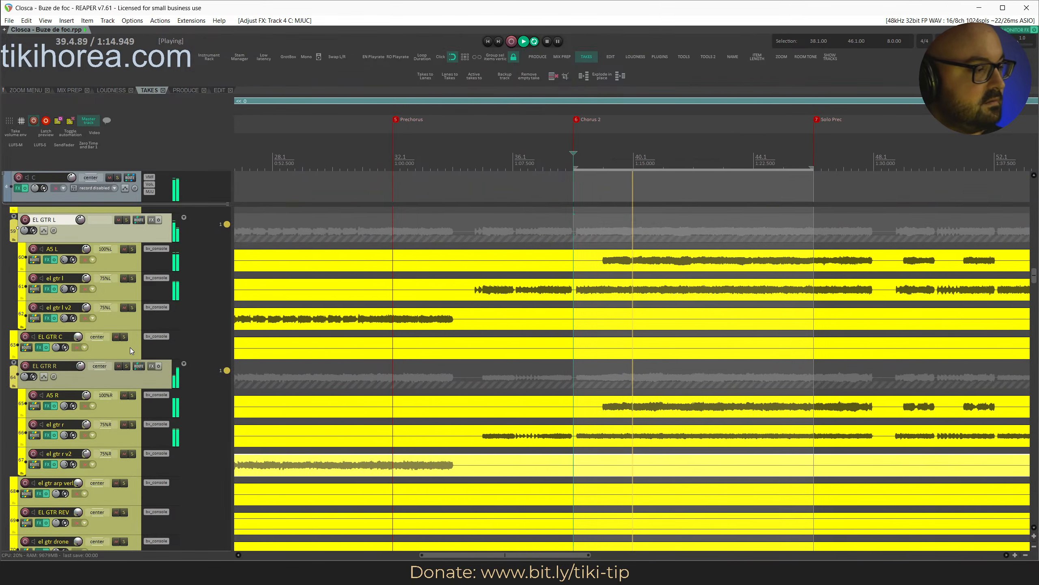
key(space)
scroll(119, 304, down, 1)
key(s)
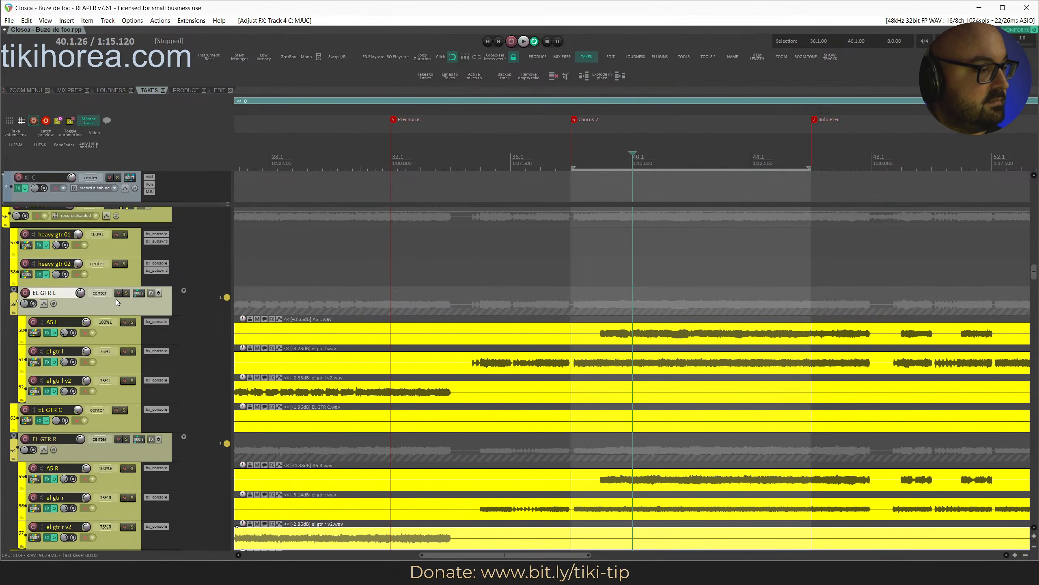
key(space)
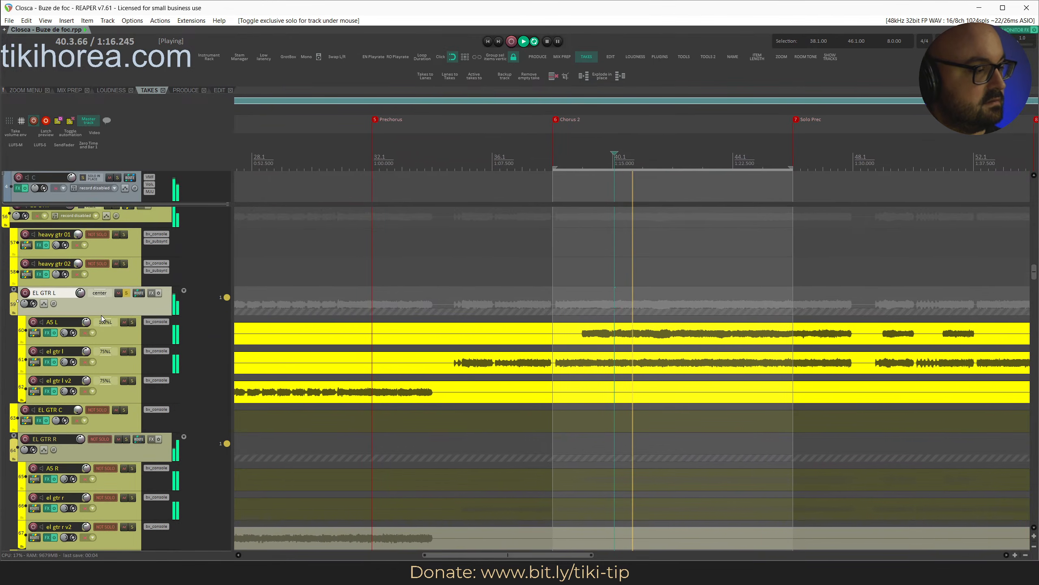
Search the effects for korneff and add Amplified Instrument Processor (Korneff Audio) to the EL GTR L folder track.
click(151, 293)
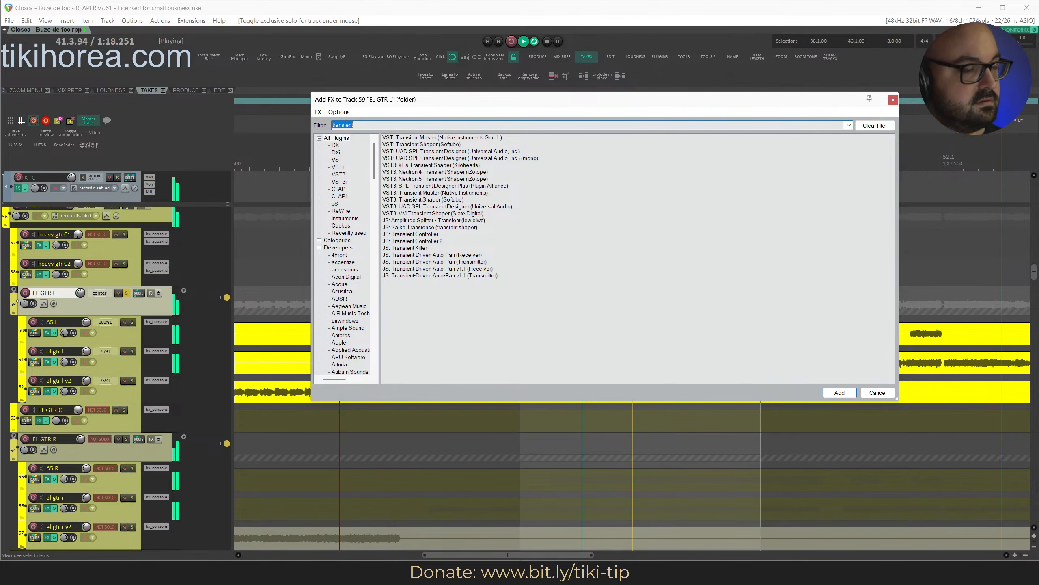
text(aip)
key(BackSpace)
key(BackSpace)
key(BackSpace)
text(kron eff)
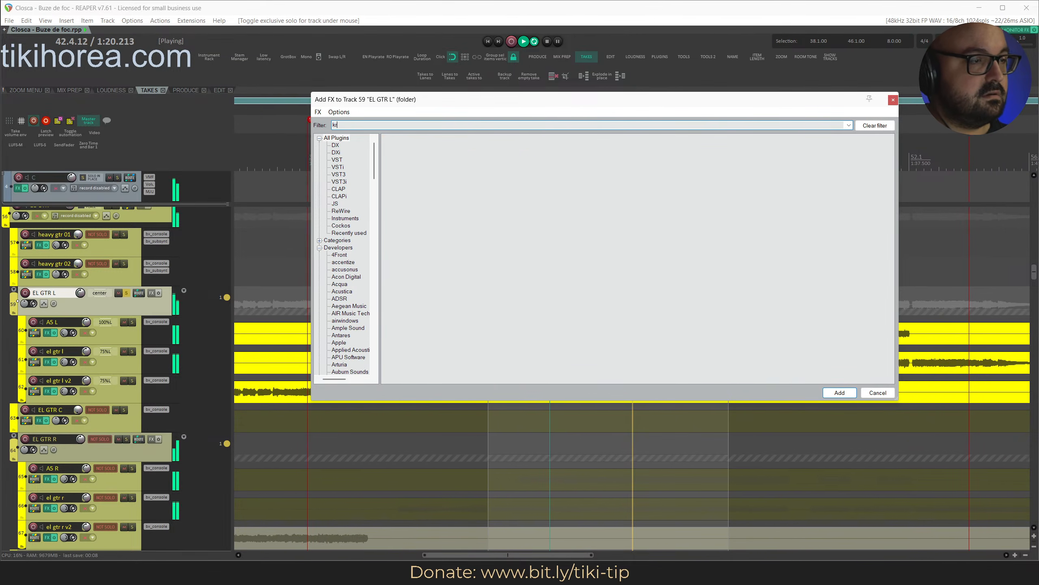
key(BackSpace)
key(BackSpace)
key(BackSpace)
key(BackSpace)
key(BackSpace)
key(BackSpace)
key(BackSpace)
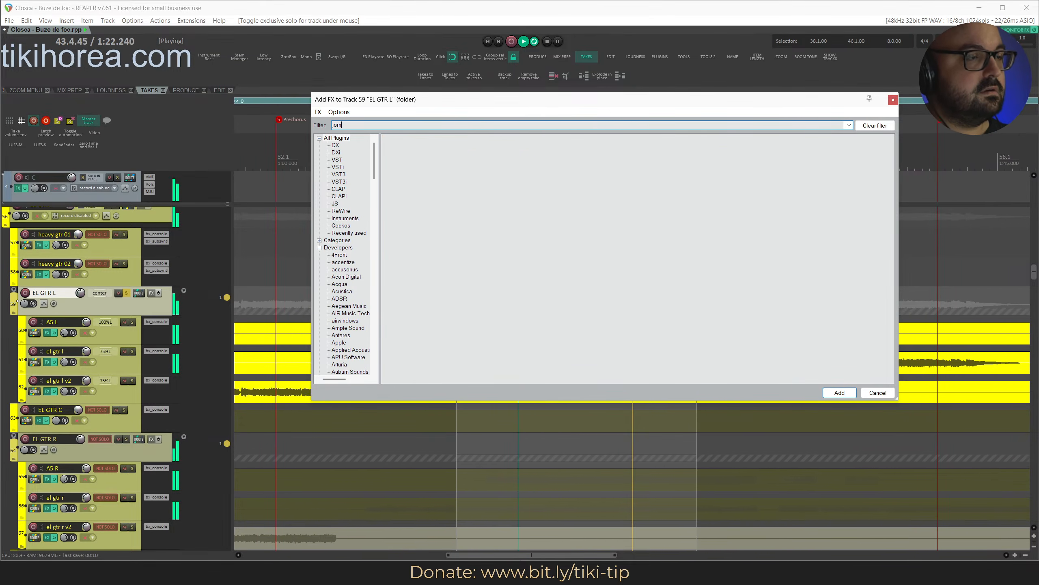
text(orneff)
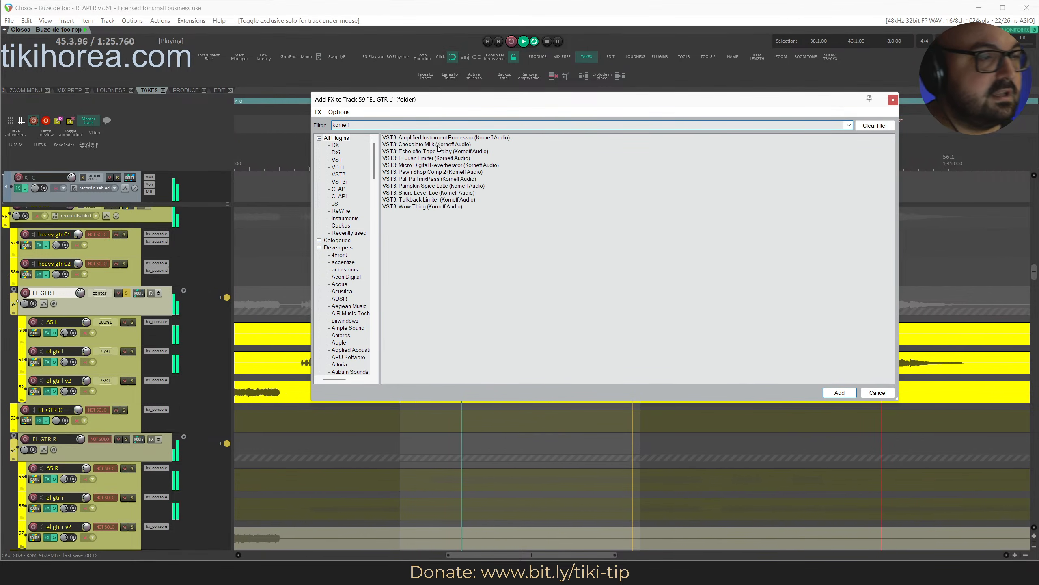
click(441, 139)
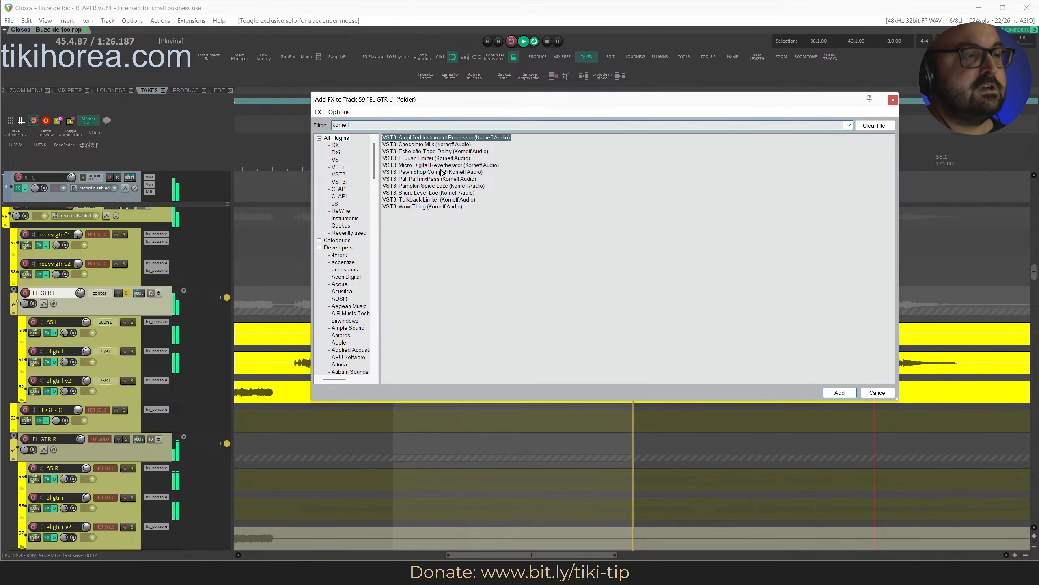
key(Return)
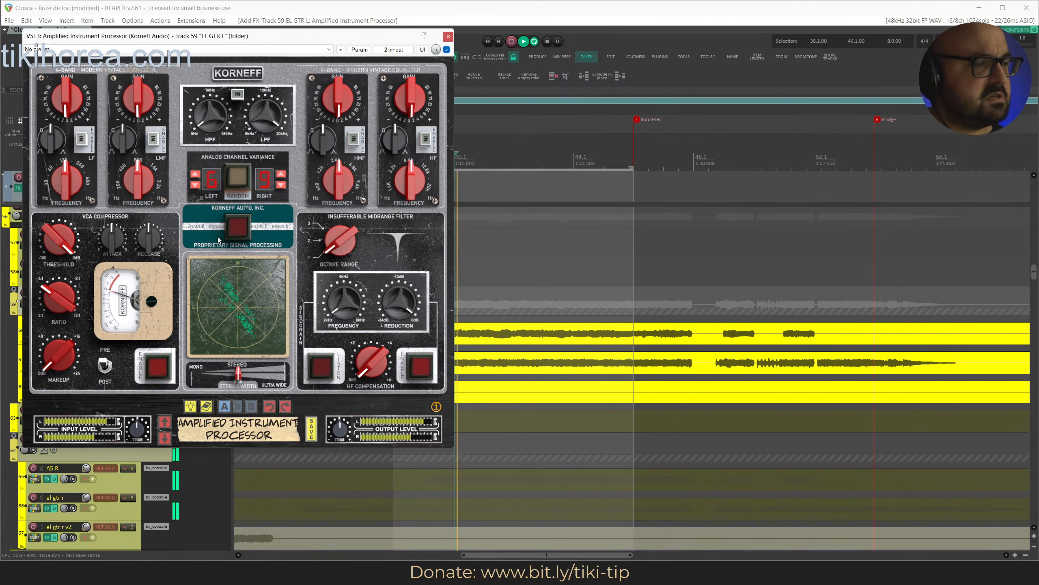
Try the Proprietary Signal Processing switch and narrower and wider stereo widths in the Amplified Instrument Processor during playback.
key(space)
click(238, 234)
key(space)
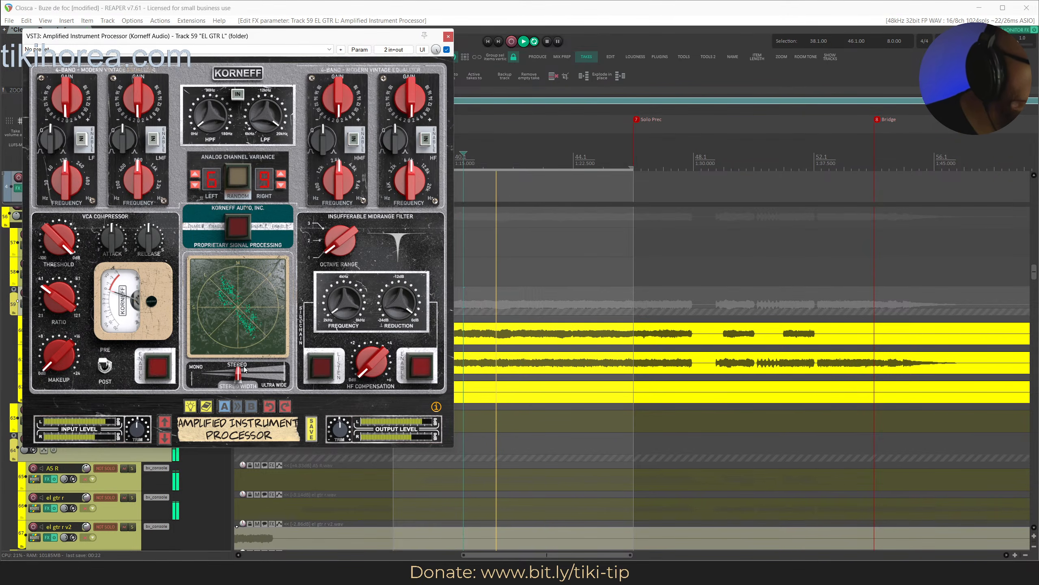
drag(238, 375, 209, 361)
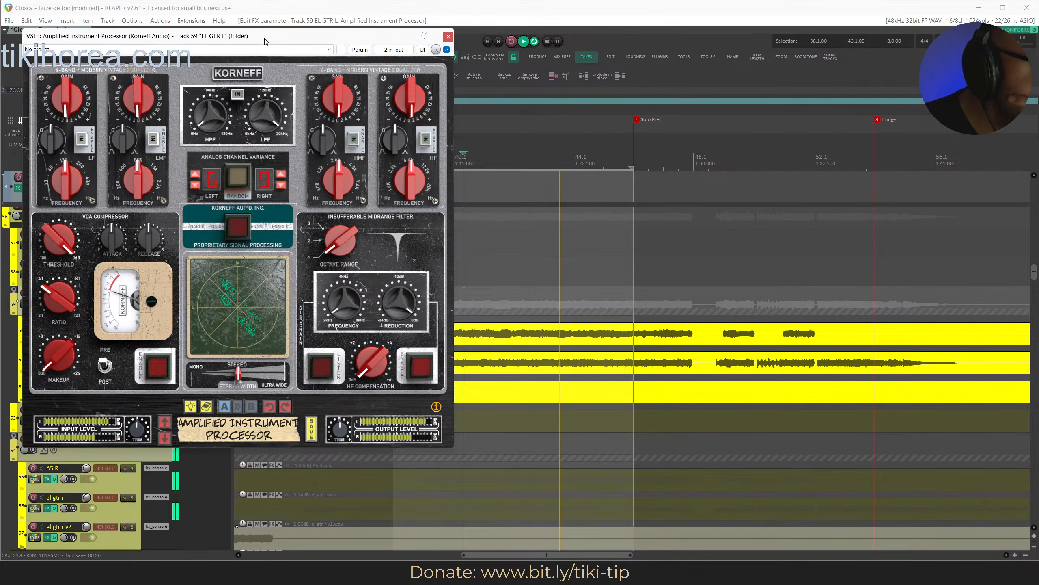
drag(262, 39, 518, 48)
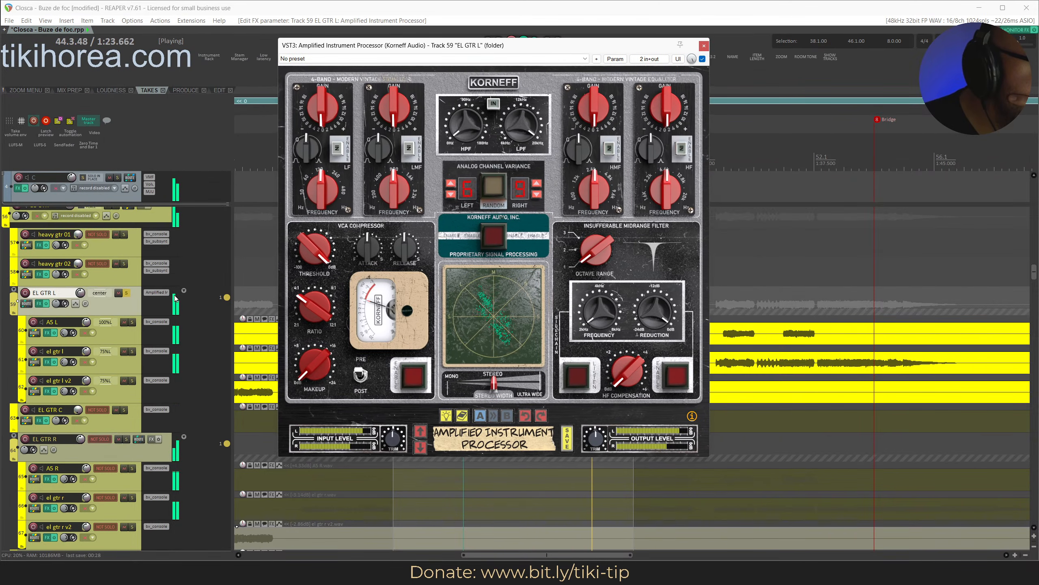
drag(493, 383, 541, 386)
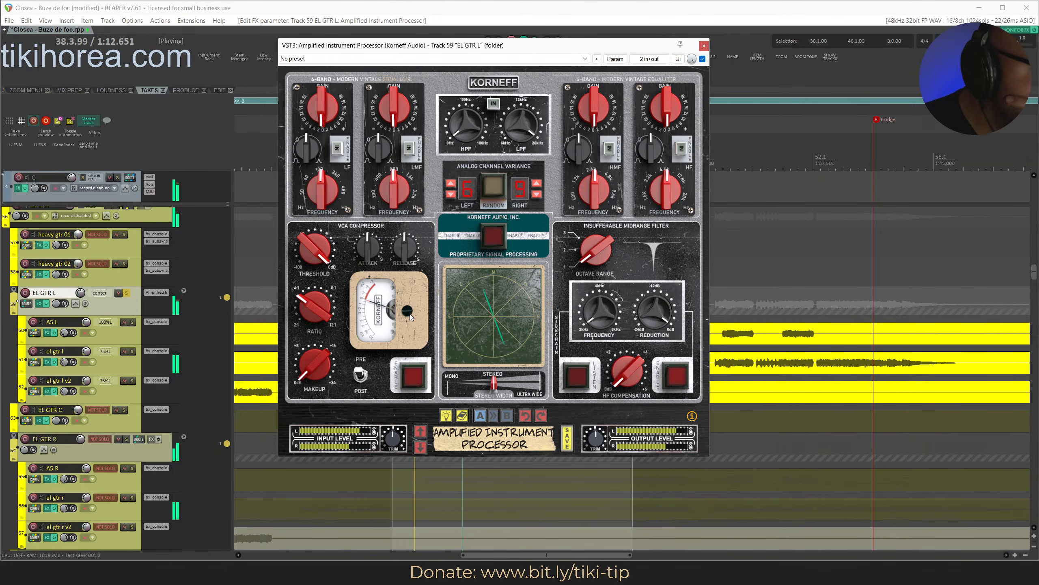
Audition the guitar presets Rock Guitars 1, 2 and 3, Guitar Pump, Big Bottom and Clean Guitar 2 in the Amplified Instrument Processor.
click(506, 445)
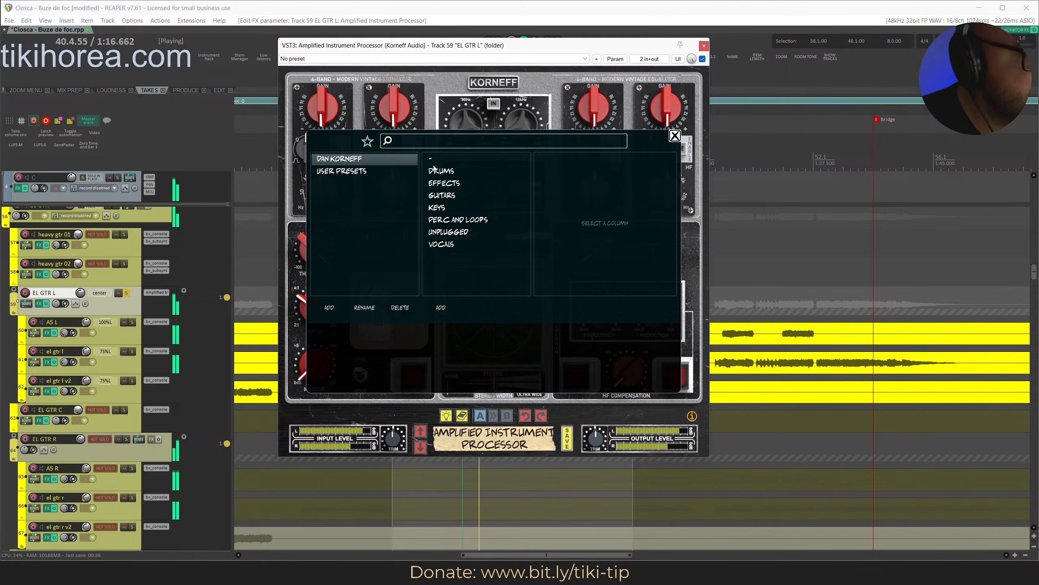
click(442, 195)
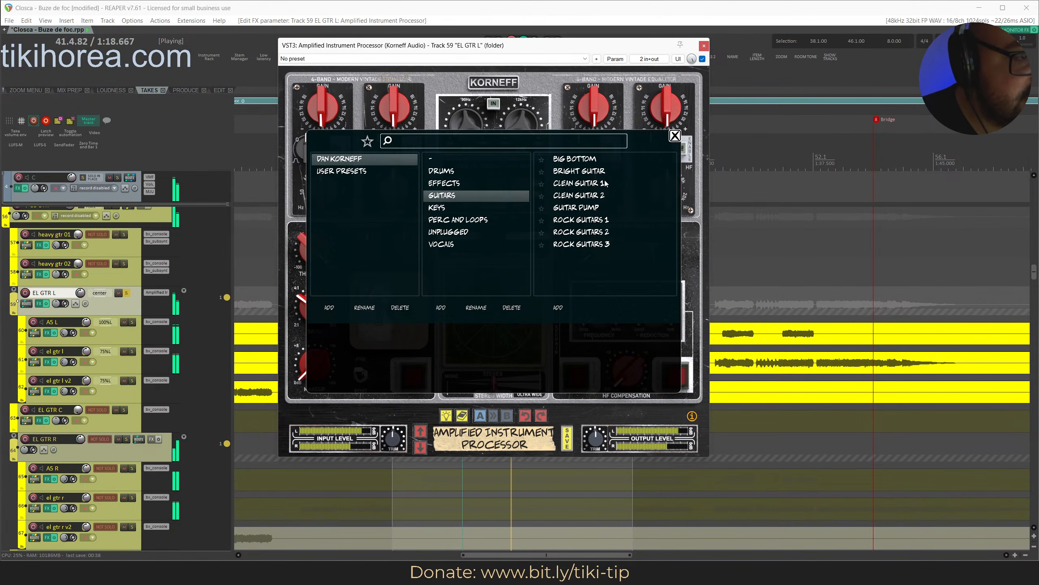
click(605, 220)
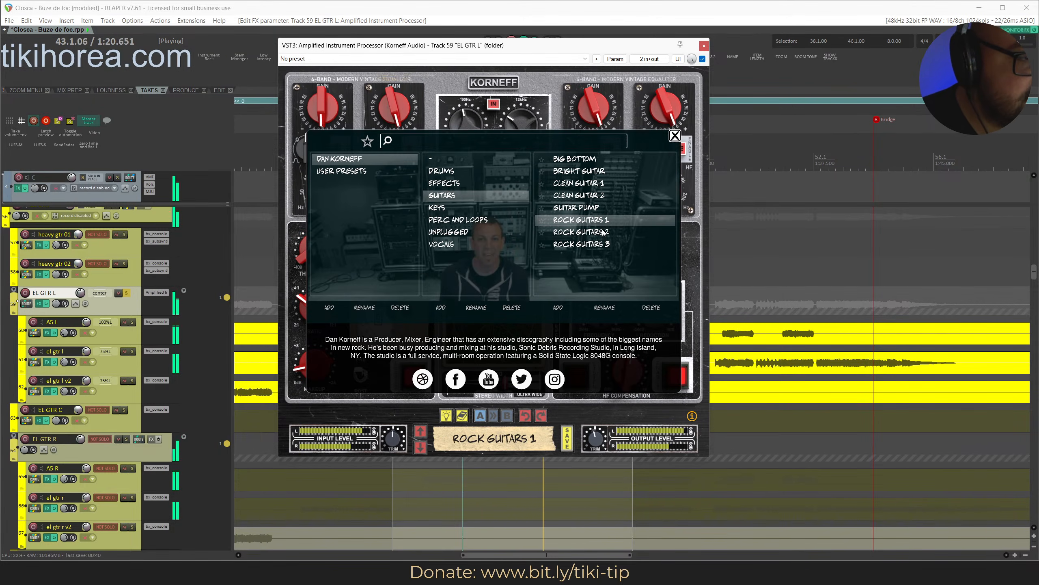
click(603, 232)
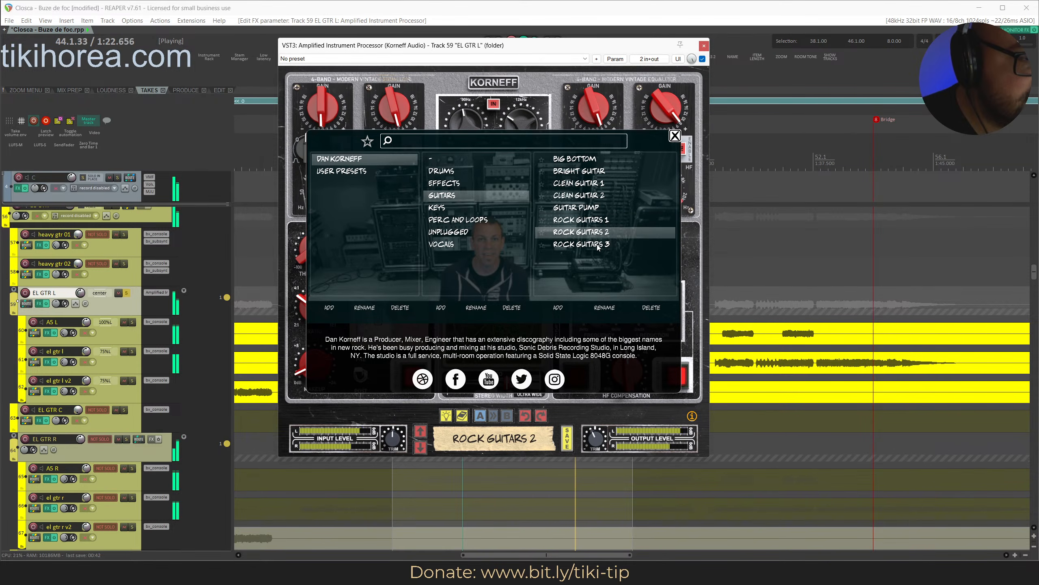
click(598, 245)
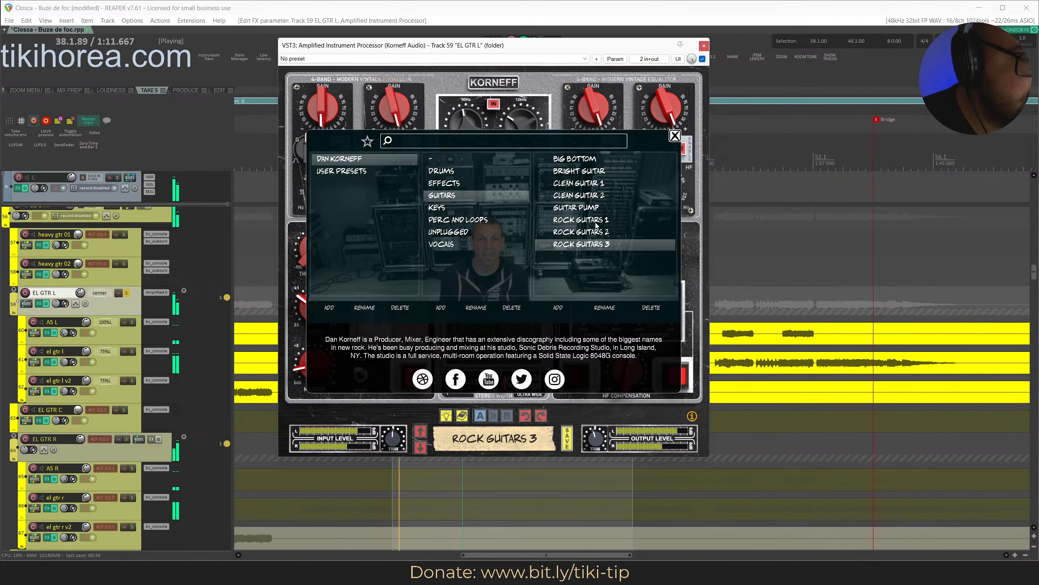
click(588, 207)
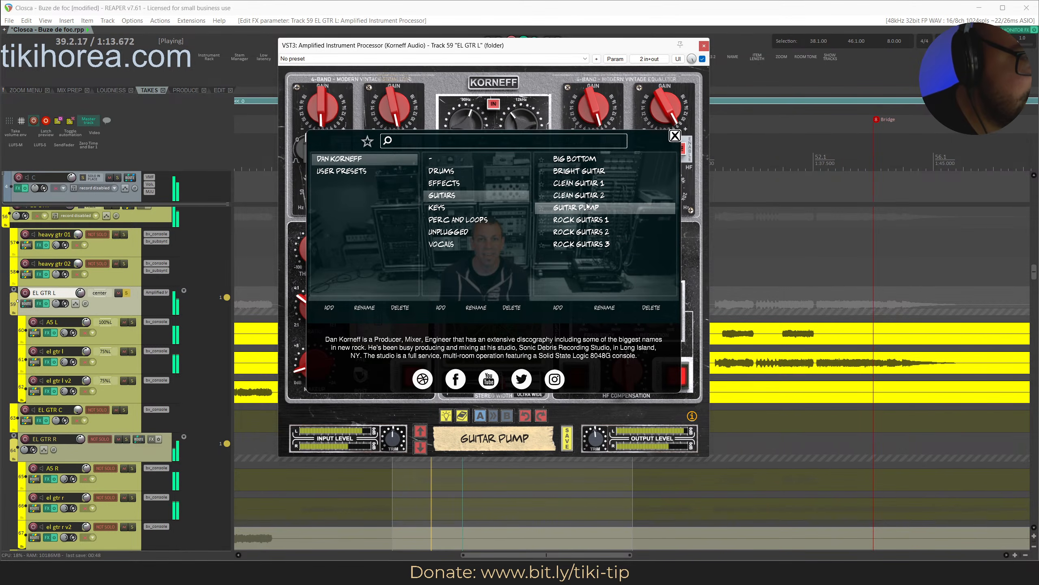
click(576, 220)
click(572, 160)
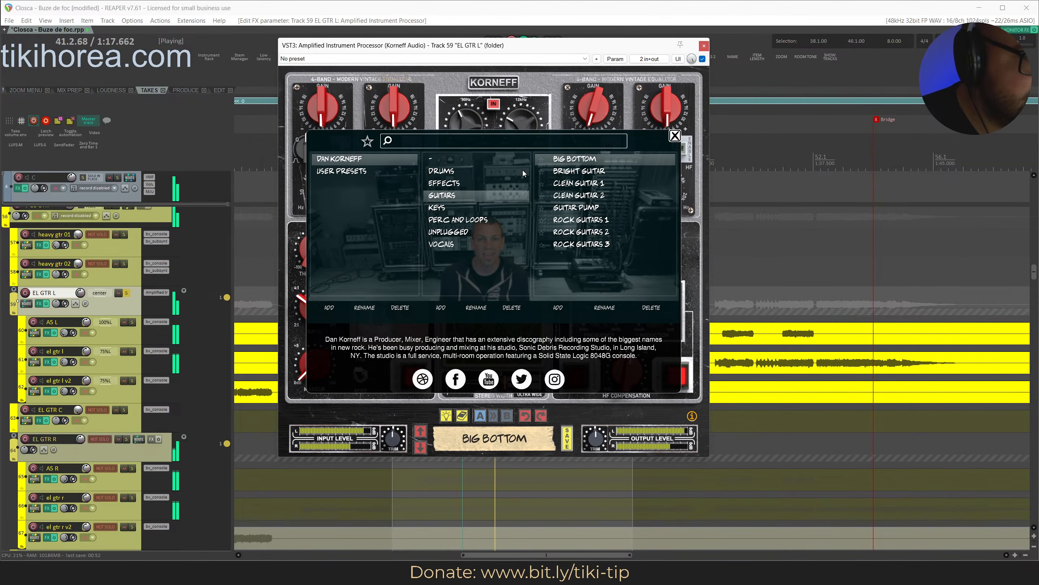
click(502, 173)
click(488, 183)
click(478, 195)
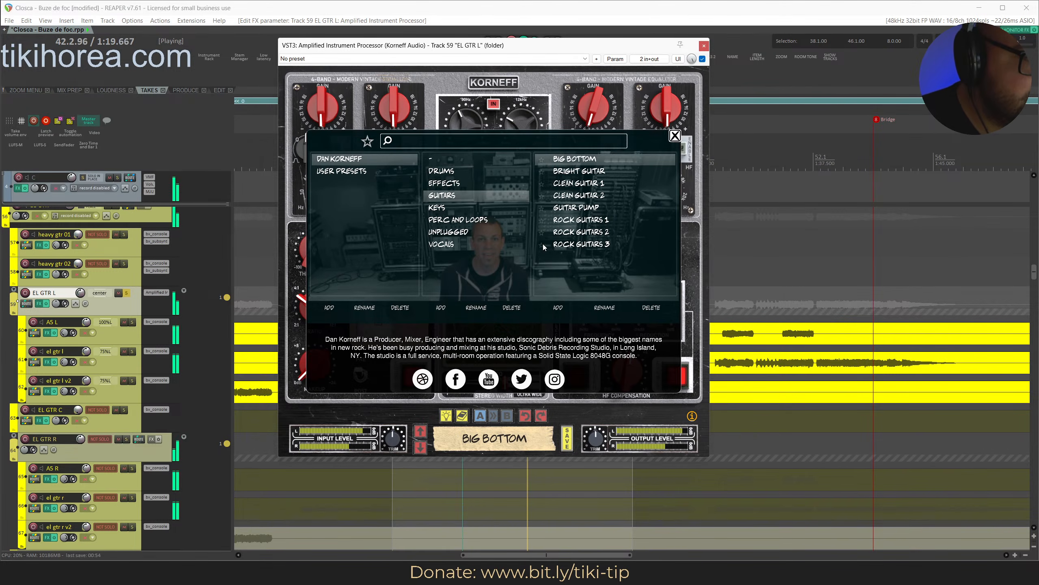
click(580, 244)
click(580, 231)
click(577, 207)
click(579, 195)
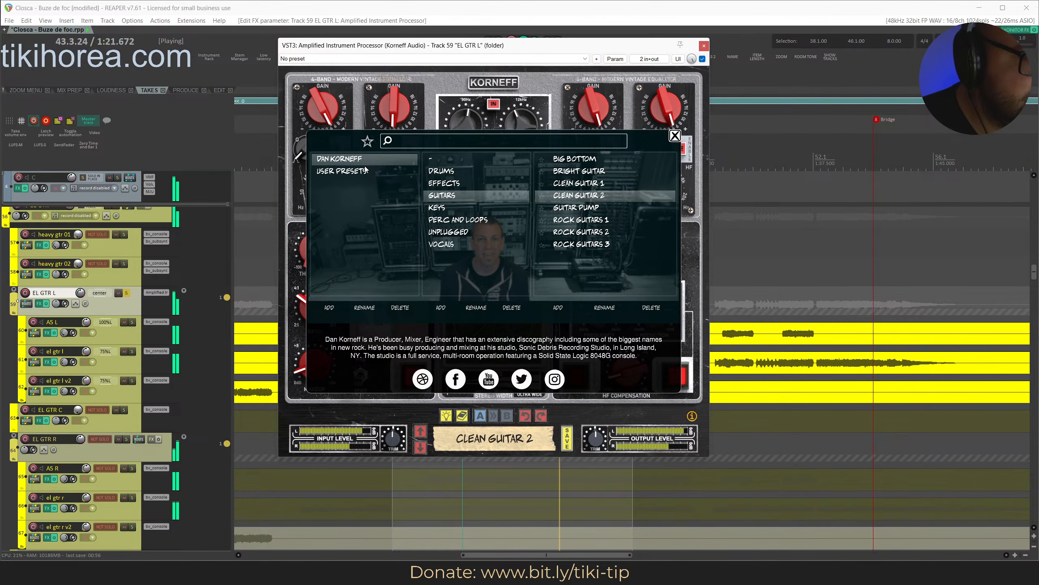
Load the Factory Reset user preset in the Amplified Instrument Processor and set its stereo width to 0% (mono).
click(360, 158)
click(369, 172)
click(464, 159)
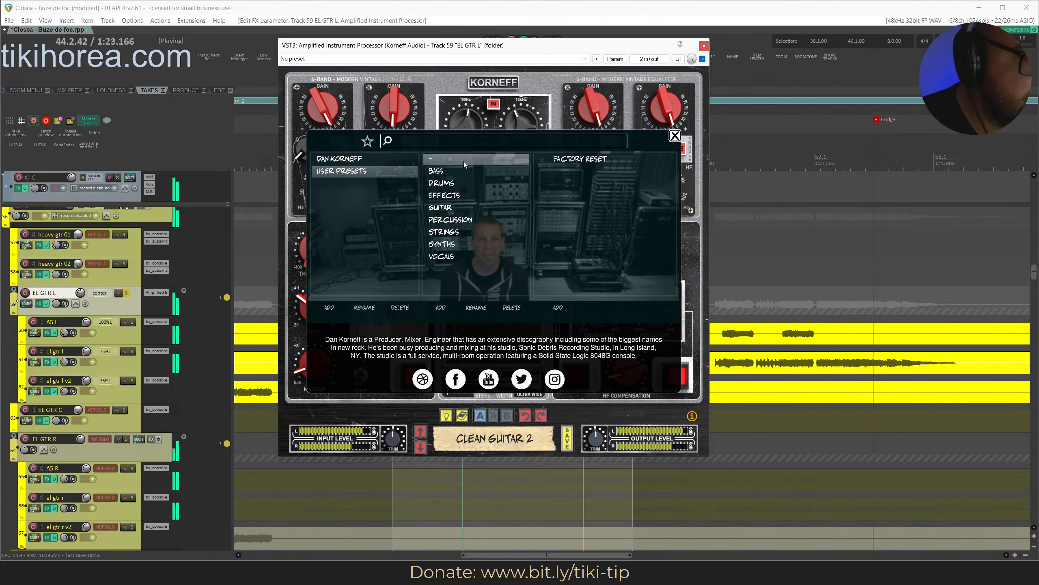
click(609, 159)
click(675, 136)
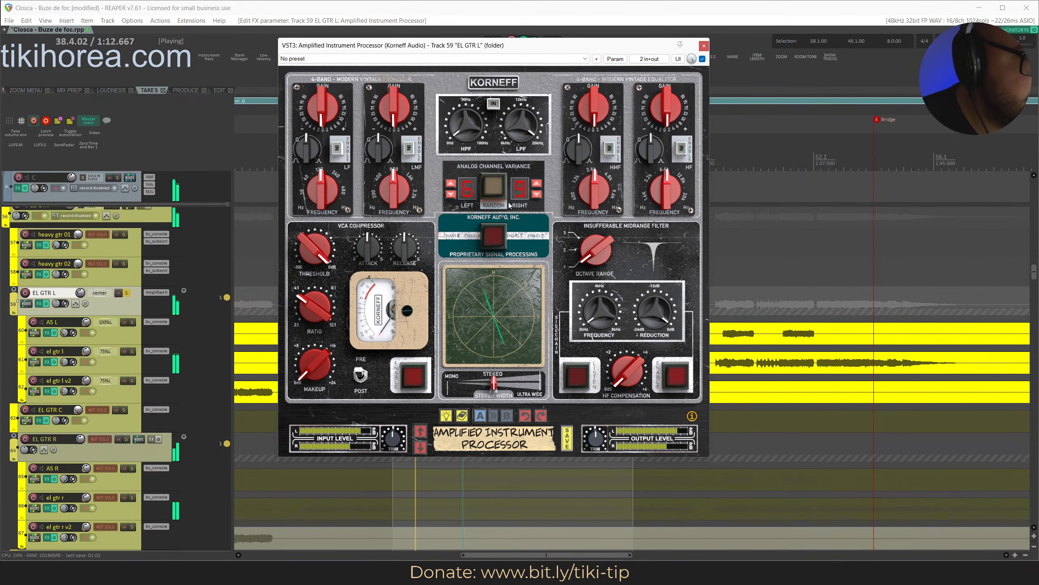
drag(495, 383, 449, 383)
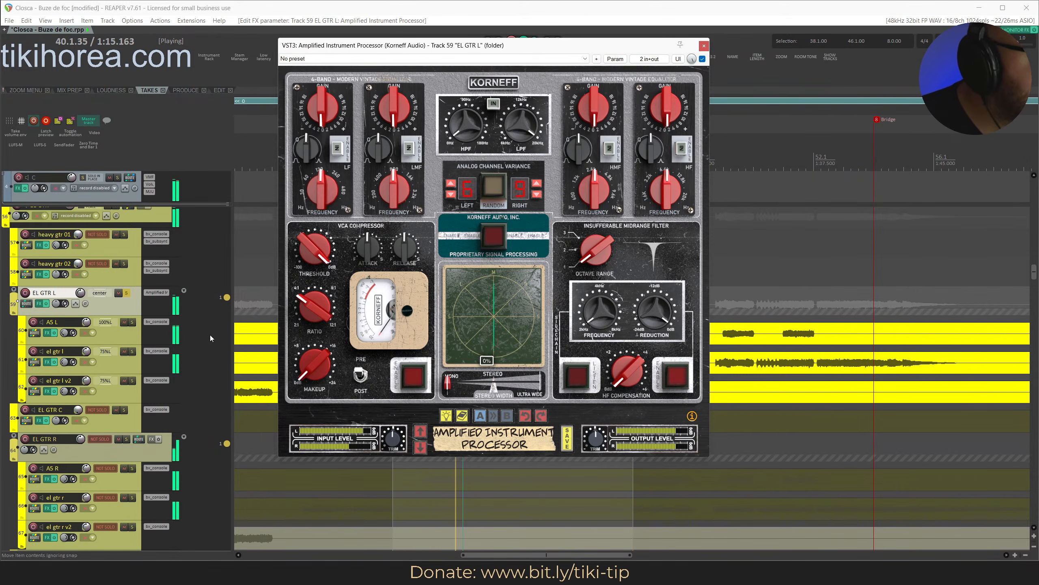
Reset the Amplified Instrument Processor's stereo width to 100% and try the midrange filter's HF compensation up to 6.0 dB.
double_click(449, 390)
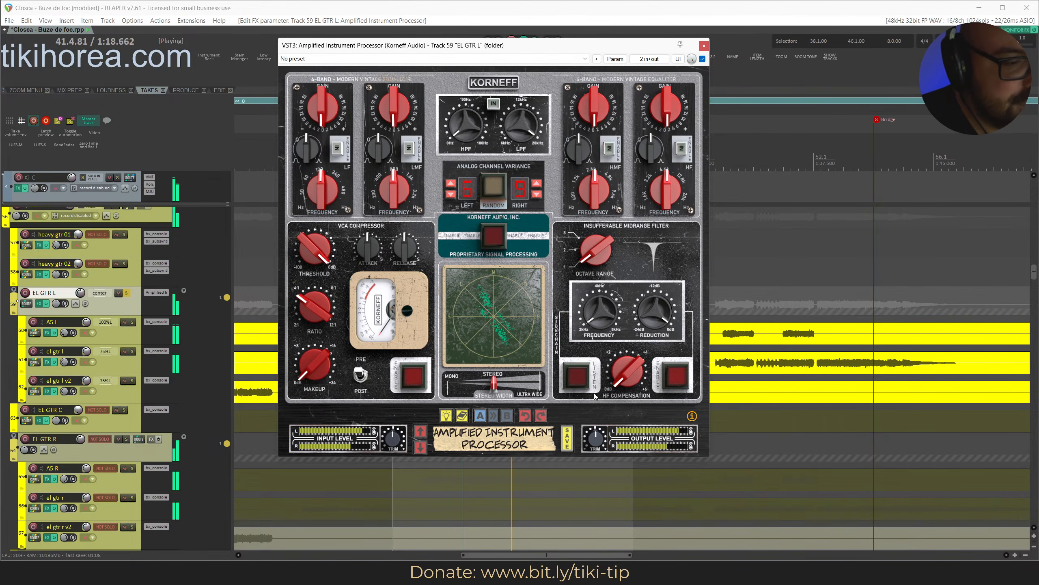
drag(626, 373, 636, 253)
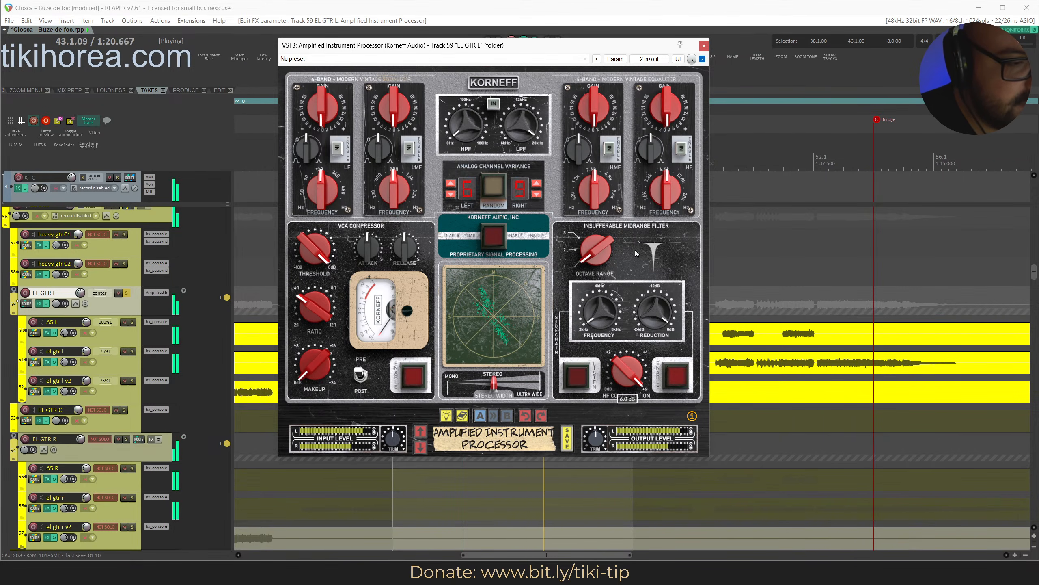
drag(627, 372, 630, 295)
Try a wider octave range, another frequency and a -24.0 dB reduction in the Insufferable Midrange Filter.
drag(597, 251, 581, 236)
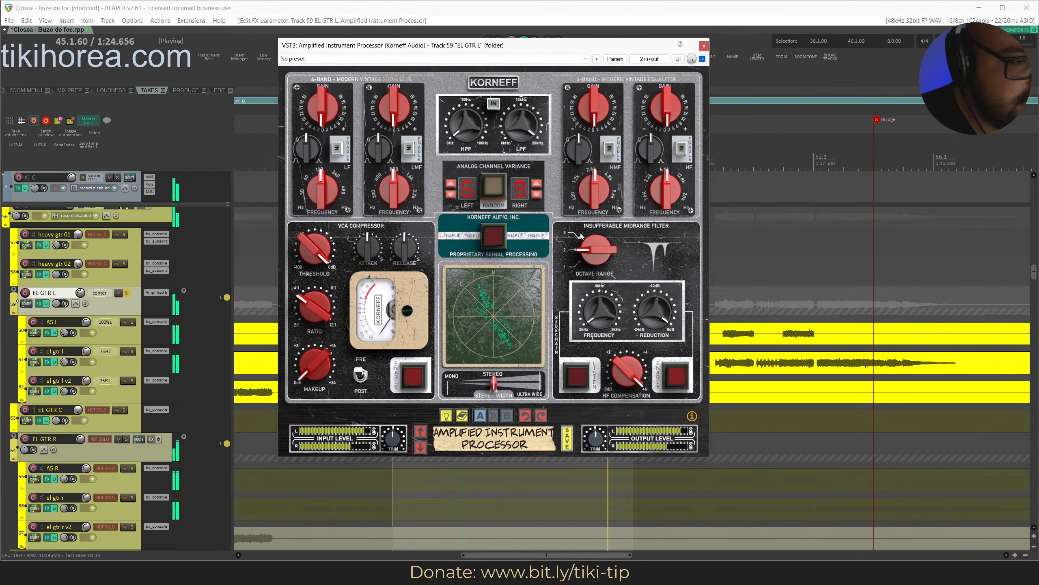
click(580, 236)
click(575, 266)
drag(595, 312, 592, 278)
drag(641, 310, 643, 450)
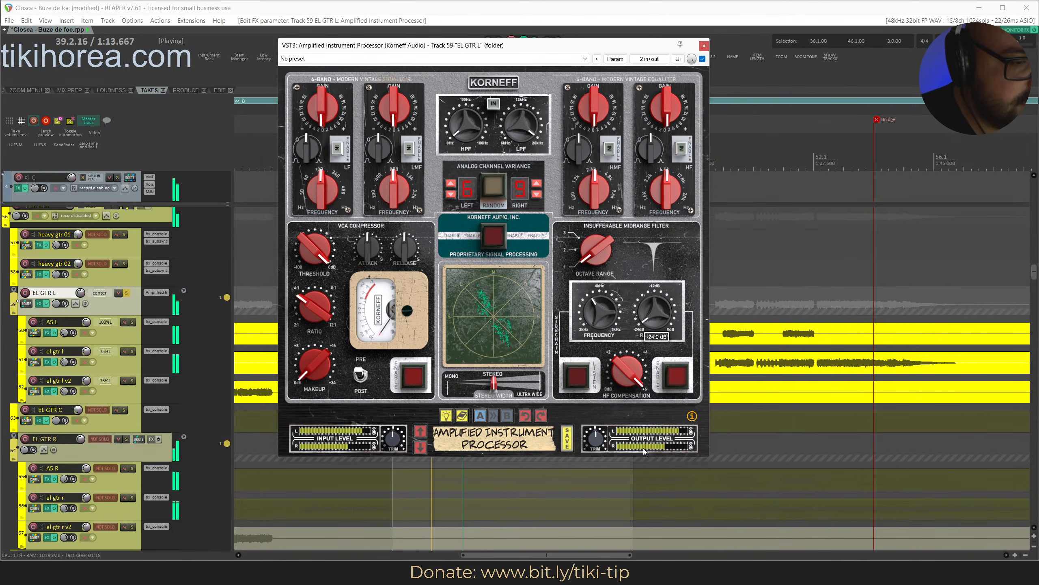
Audition the Insufferable Midrange Filter on and off with sidechain listening, trying a -17.0 dB reduction, and stop playback.
click(676, 376)
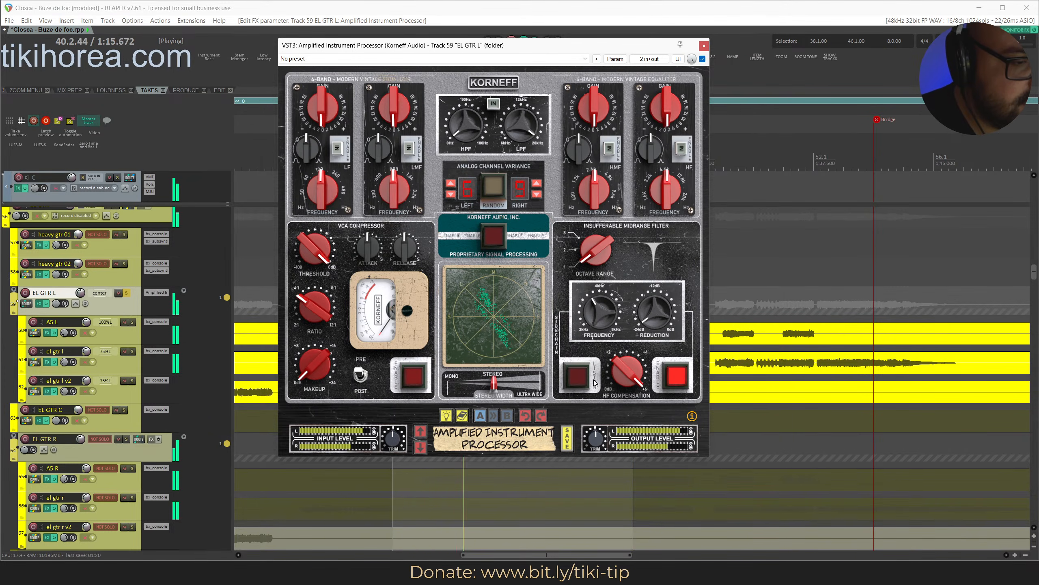
click(593, 381)
click(659, 374)
click(581, 376)
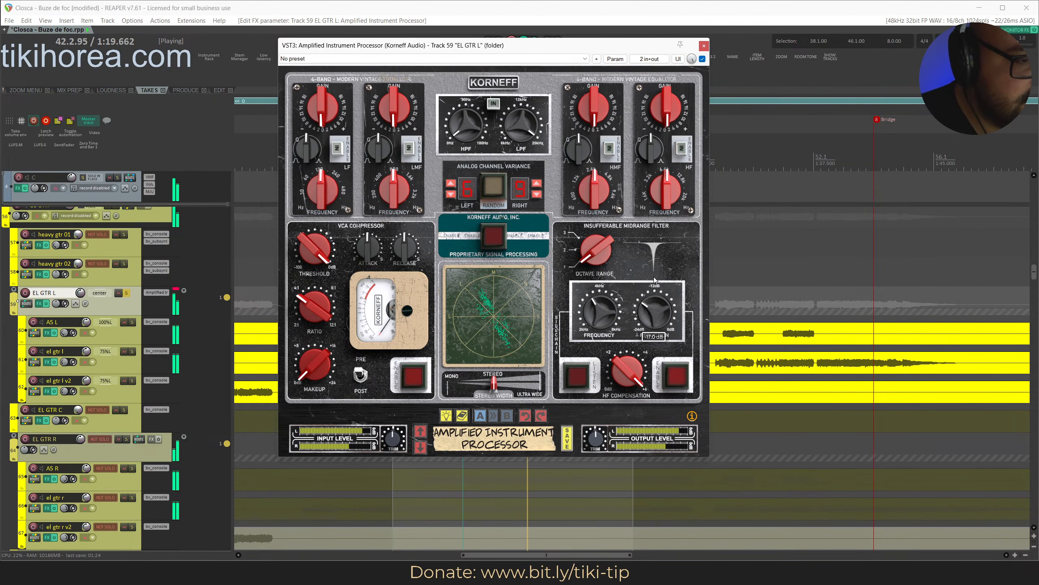
mouse_move(596, 250)
mouse_down()
mouse_move(594, 172)
mouse_move(596, 259)
mouse_up()
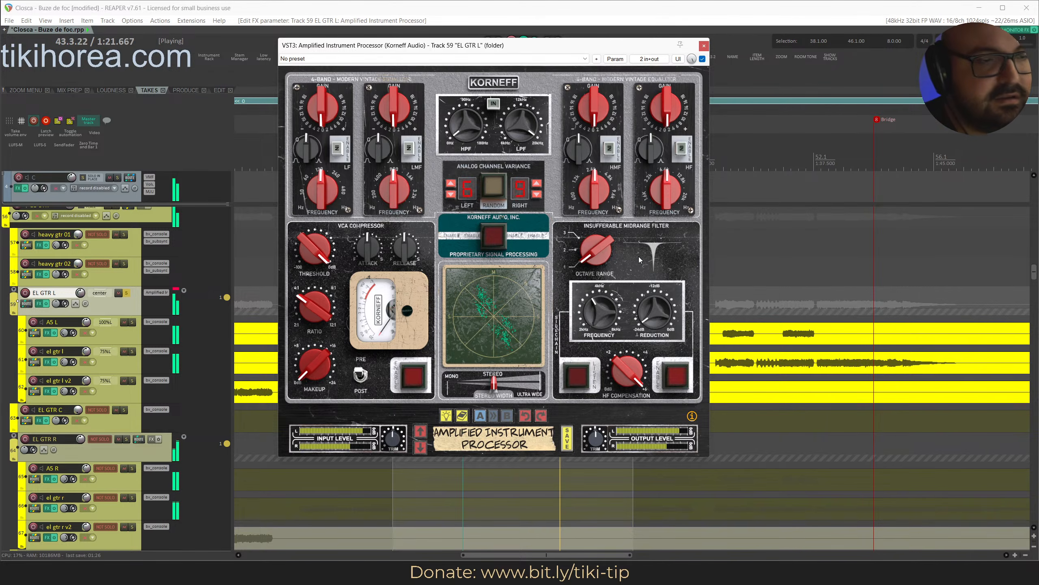
key(space)
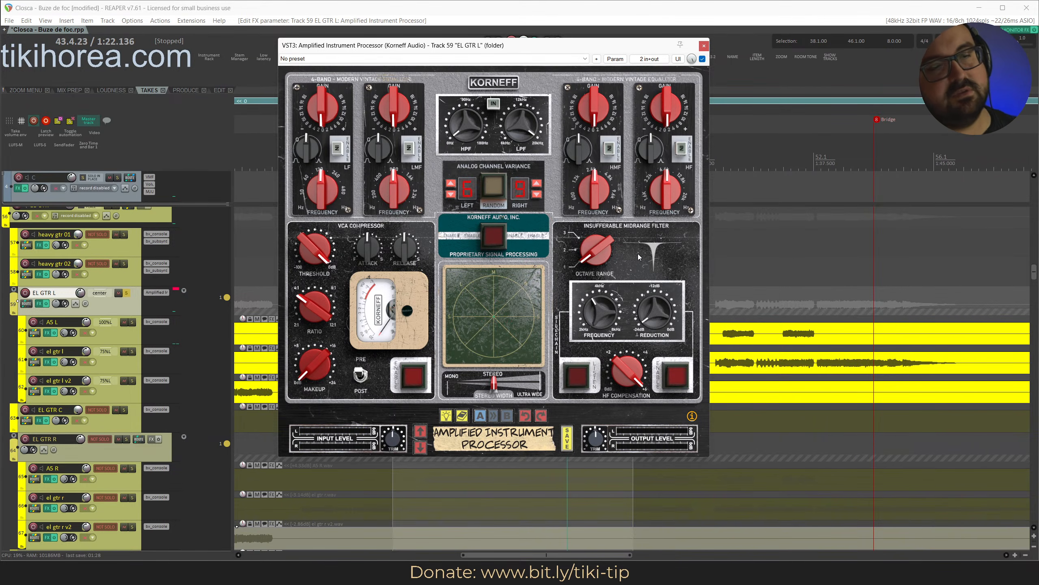
Look over the stereo width control, the preset browser and the internal panel of the Amplified Instrument Processor.
drag(606, 308, 791, 304)
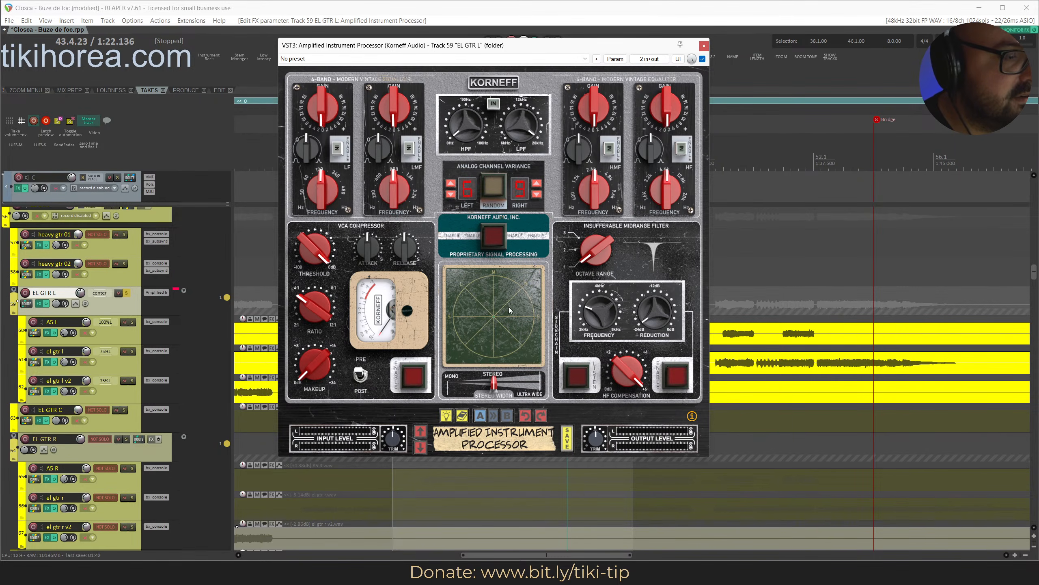
mouse_move(495, 383)
mouse_down()
mouse_move(443, 387)
mouse_move(502, 387)
mouse_move(490, 389)
mouse_up()
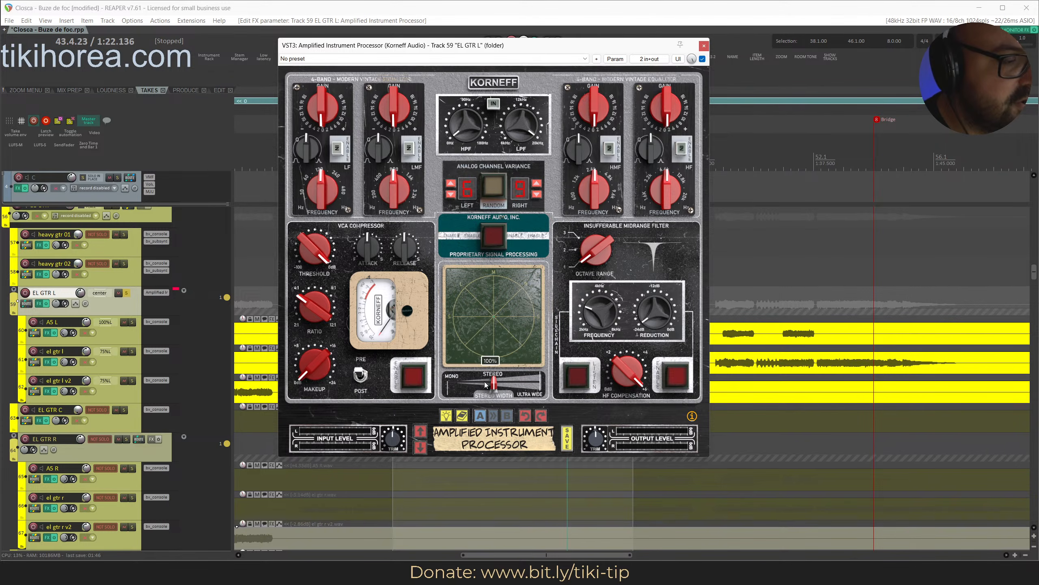
click(420, 433)
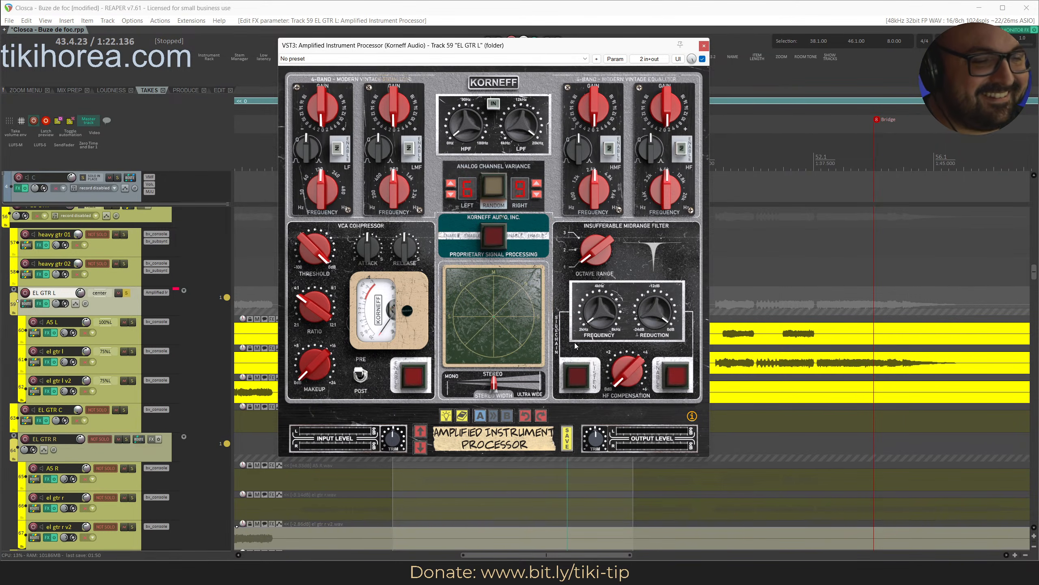
click(498, 445)
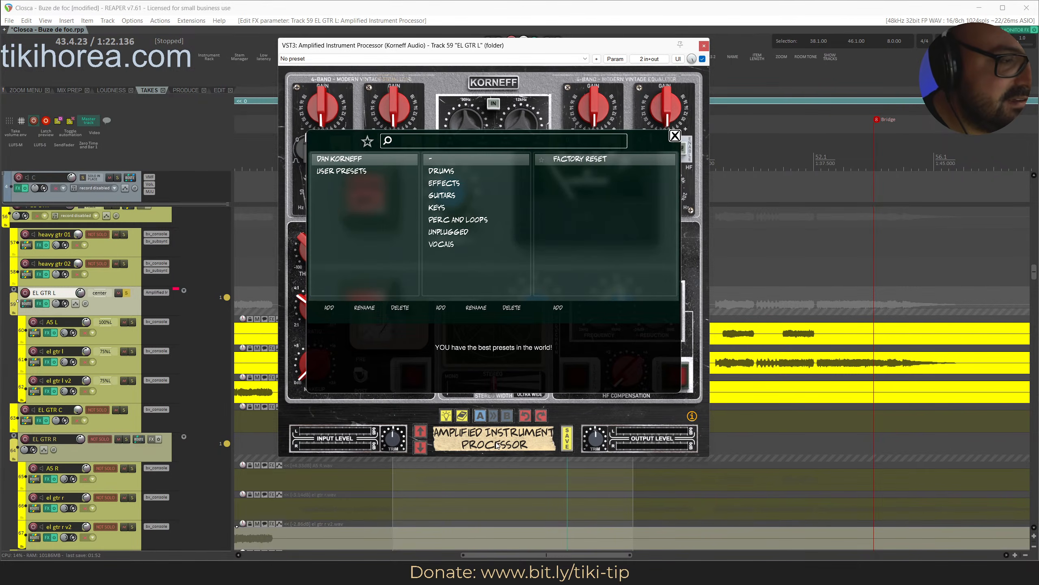
click(505, 84)
click(675, 136)
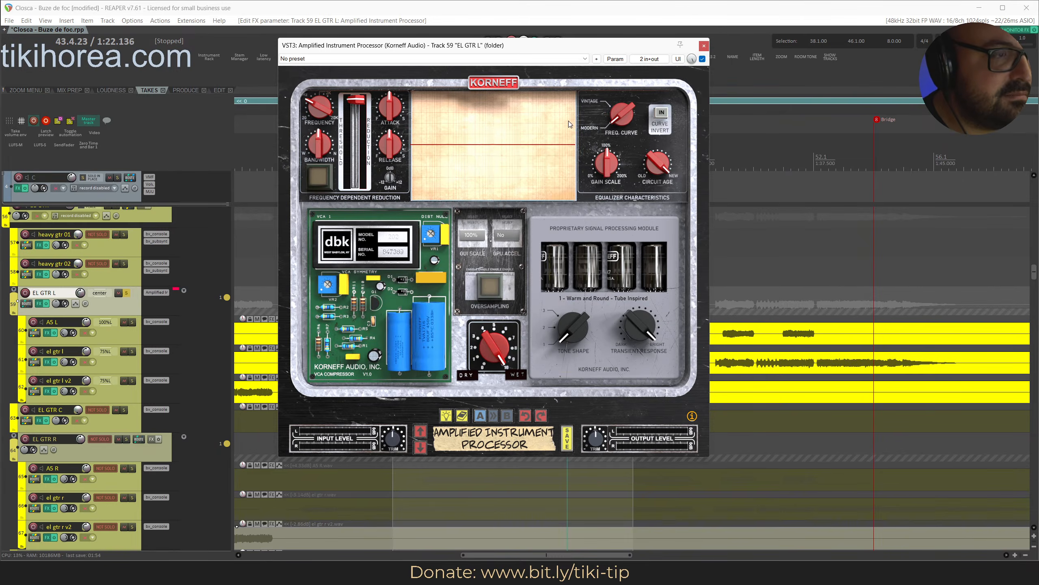
Randomize the analog channel variance on the front panel and look at the internal panel again.
click(507, 86)
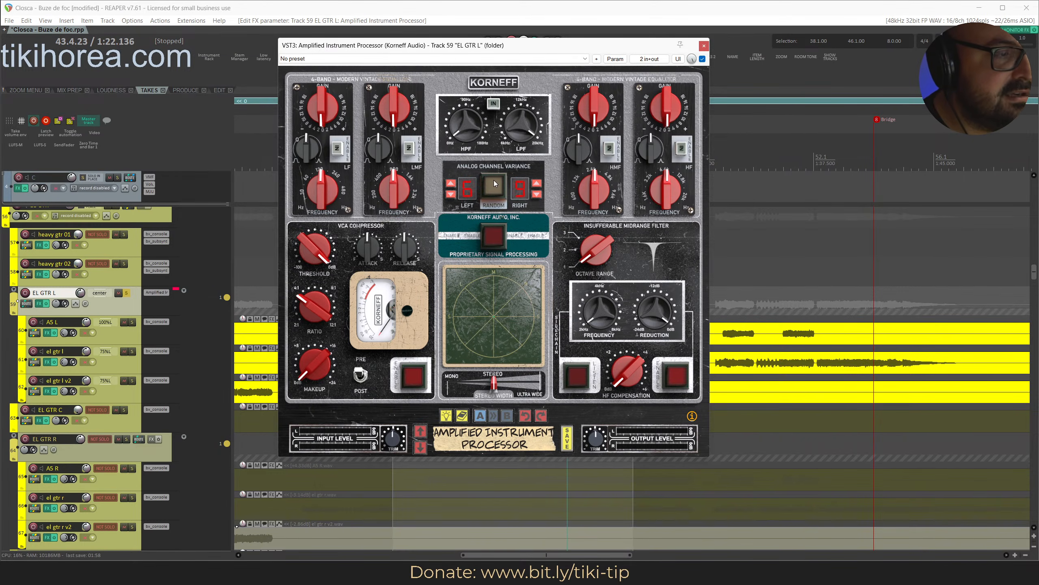
click(492, 188)
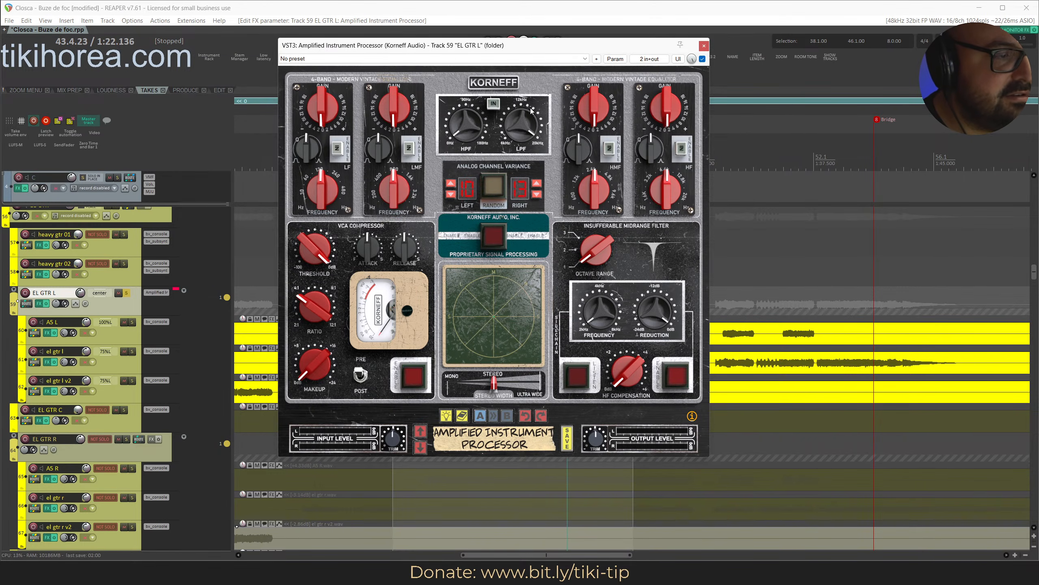
click(506, 86)
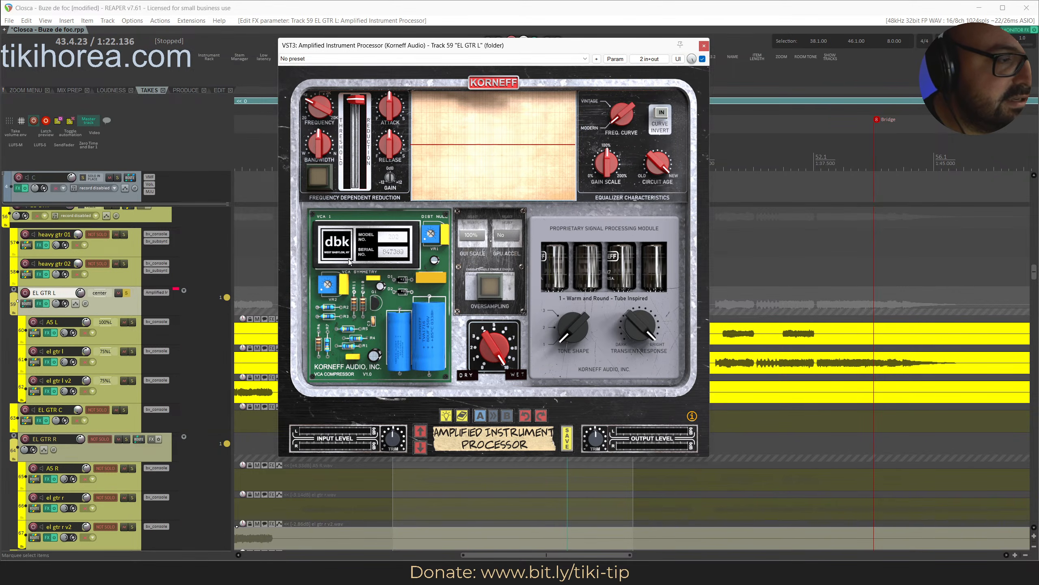
click(497, 86)
Remove the Amplified Instrument Processor from the EL GTR L folder track and resume playback.
click(704, 46)
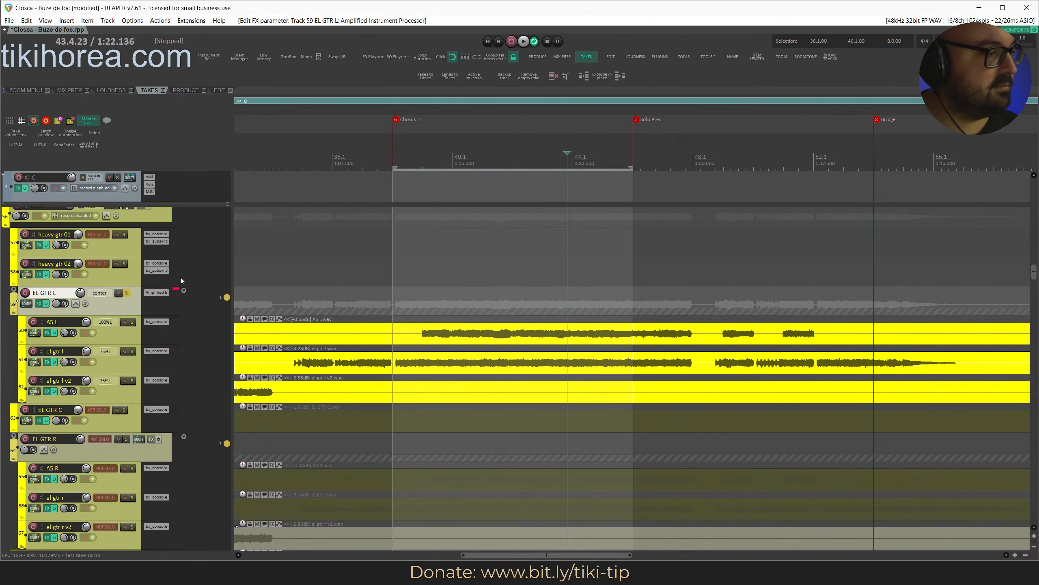
alt+click(158, 292)
key(space)
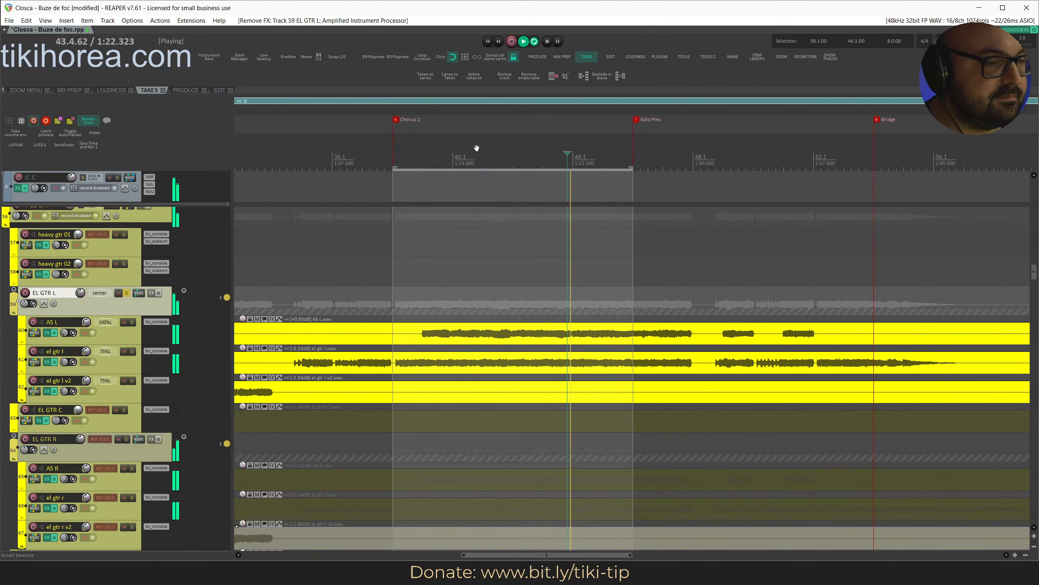
Exclusively solo the guitar tracks inside the EL GTR L folder in turn, ending on el gtr l.
key(s)
key(s)
key(s)
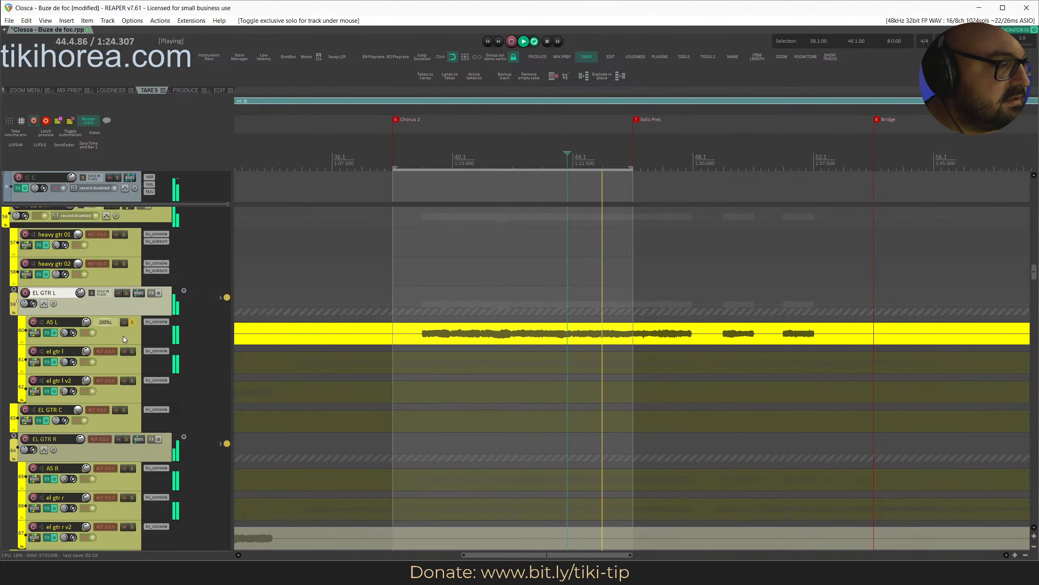
key(s)
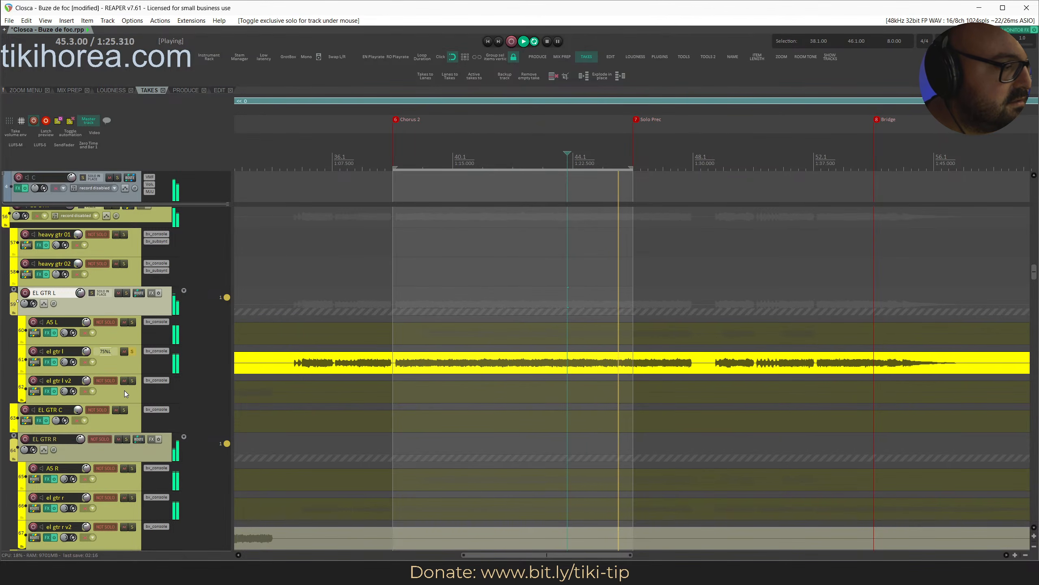
Set the high-pass filter to about 78 Hz and enable the low-pass filter in el gtr l's bx_console SSL 9000 J.
click(157, 351)
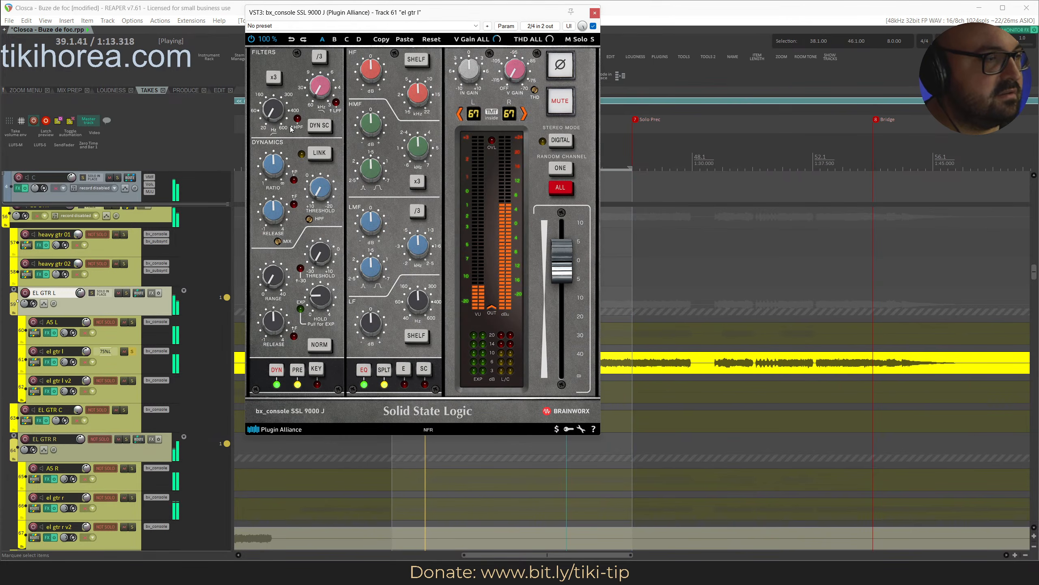
mouse_move(276, 110)
mouse_down()
mouse_move(278, 81)
mouse_move(281, 93)
mouse_up()
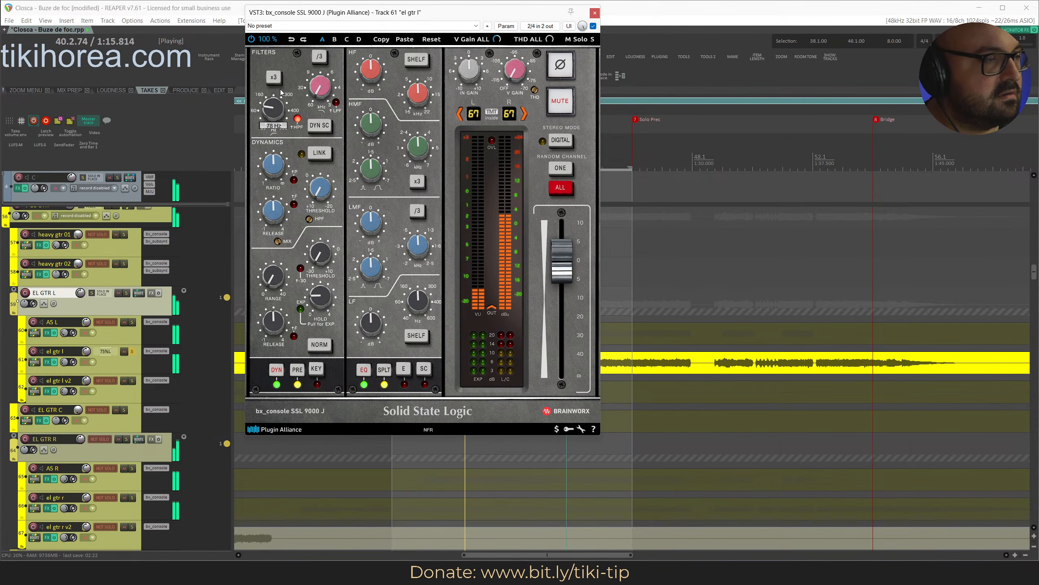
click(336, 102)
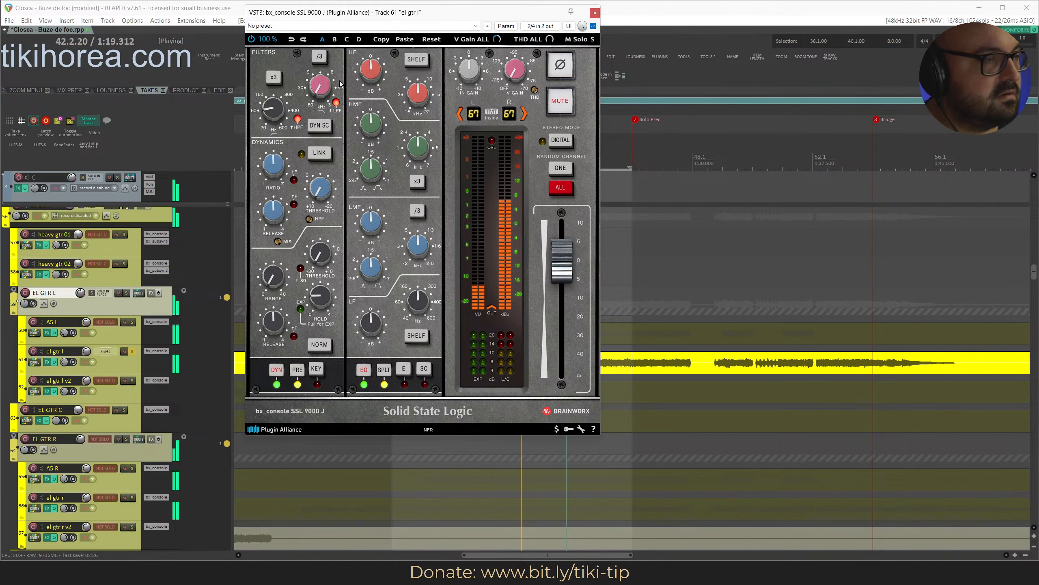
key(Escape)
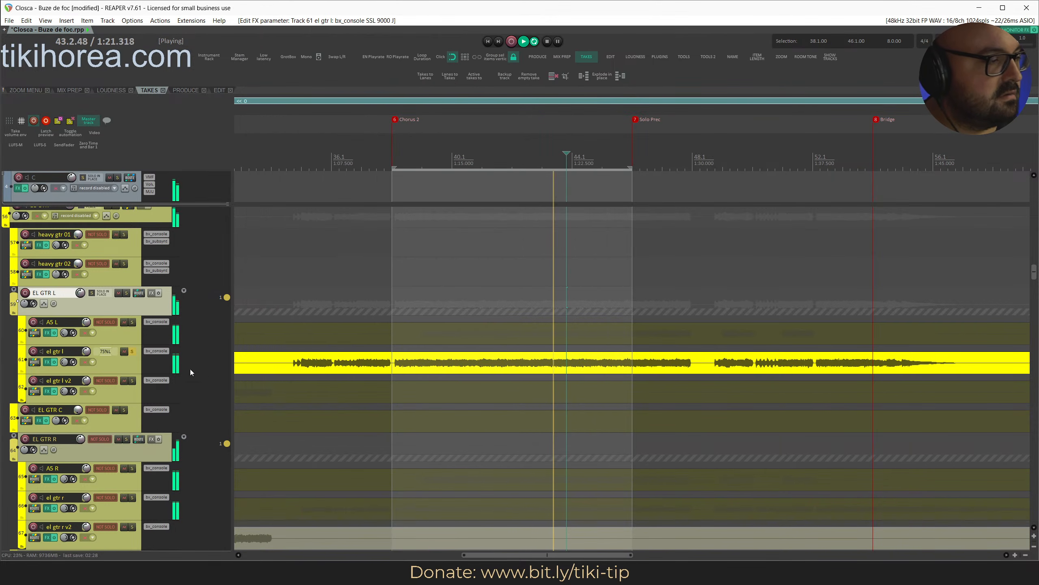
Add Amplified Instrument Processor (Korneff Audio) to the el gtr l track and play the chorus through it.
key(space)
click(158, 361)
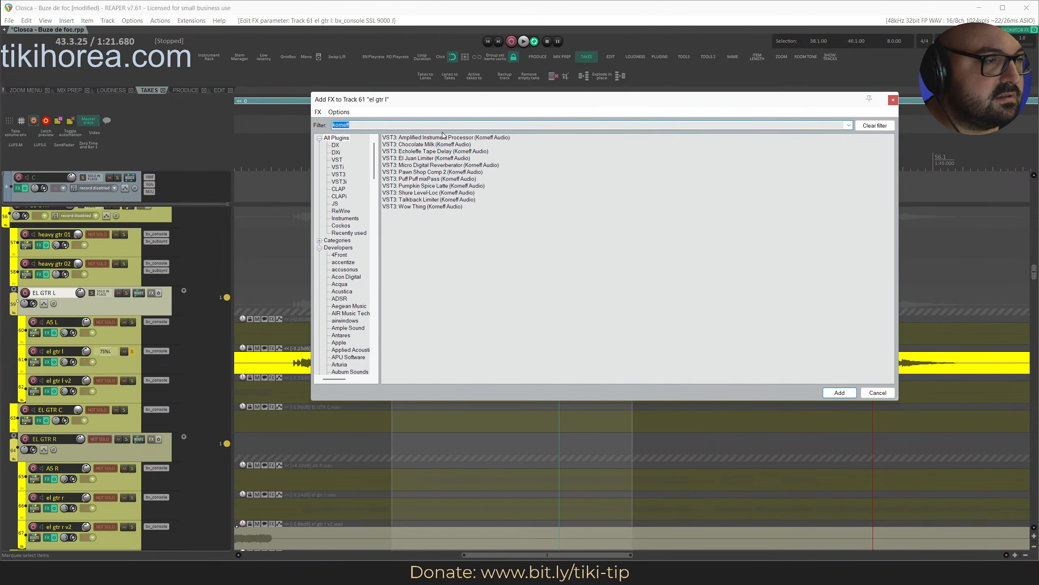
click(427, 139)
key(Return)
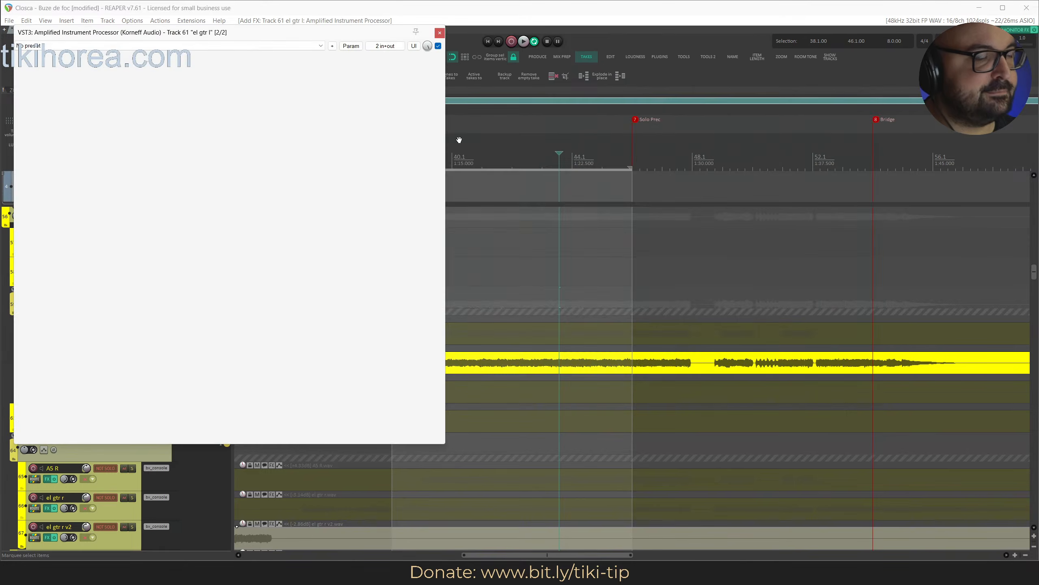
key(space)
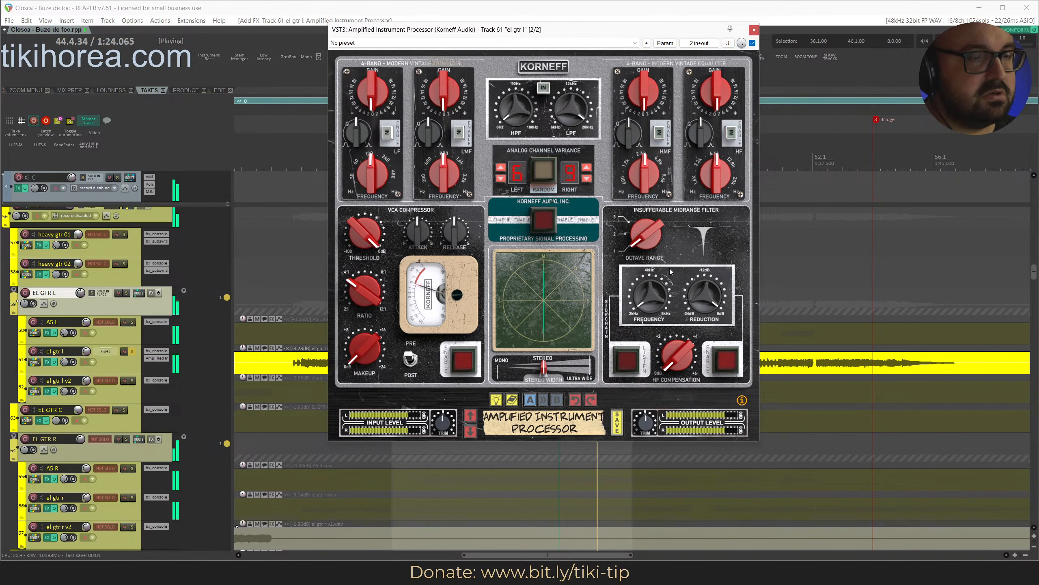
Switch on the Insufferable Midrange Filter for el gtr l, adjust its reduction and sweep its frequency with sidechain listening.
drag(653, 300, 707, 315)
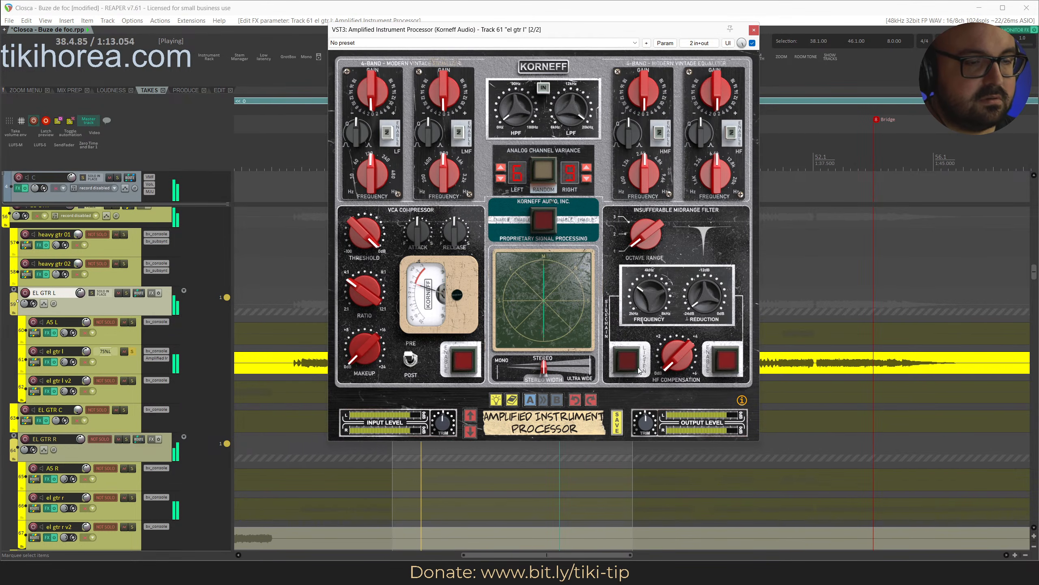
click(730, 358)
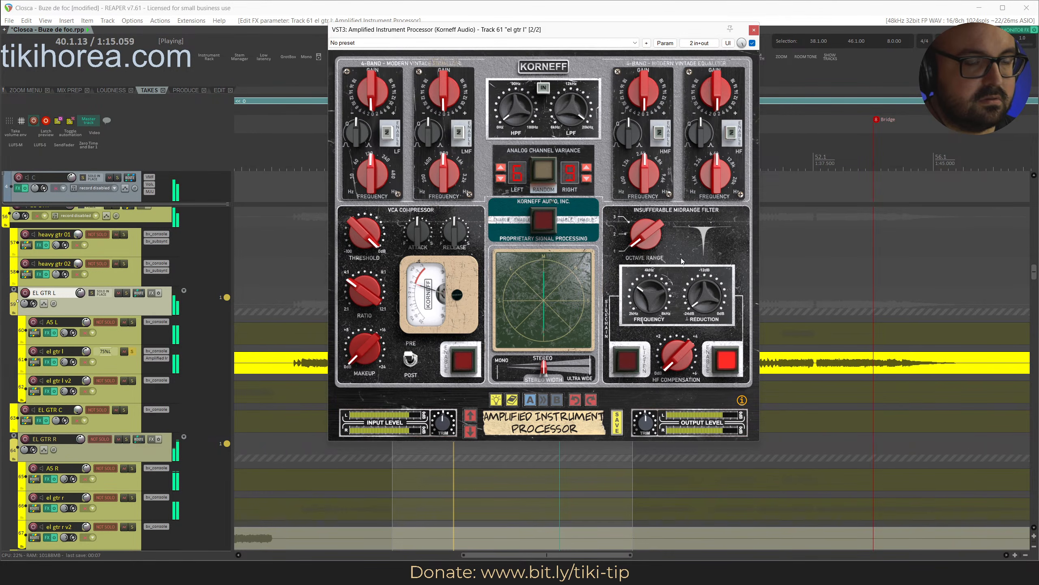
drag(704, 284, 720, 236)
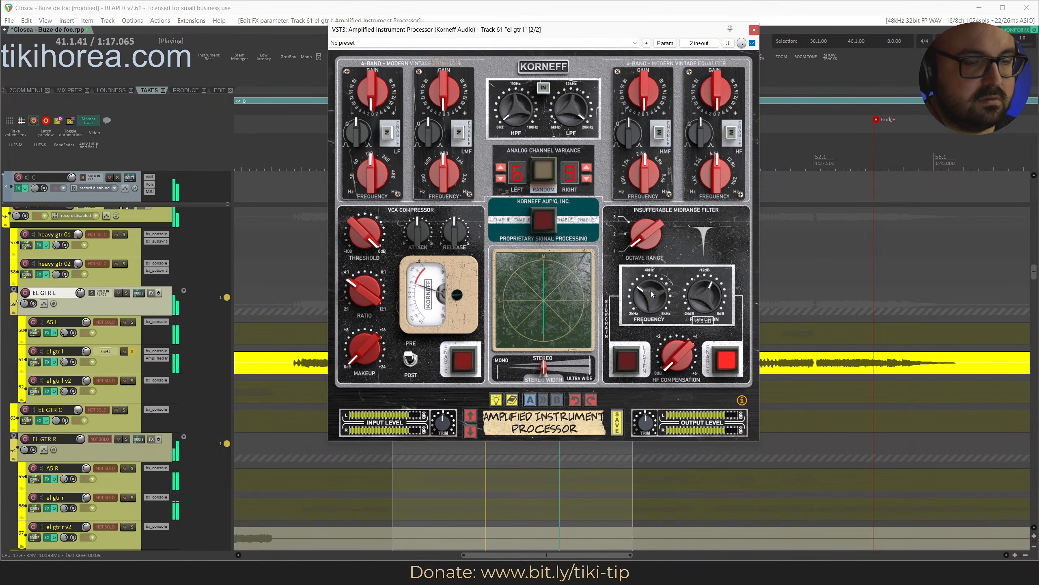
click(626, 360)
drag(652, 294, 655, 245)
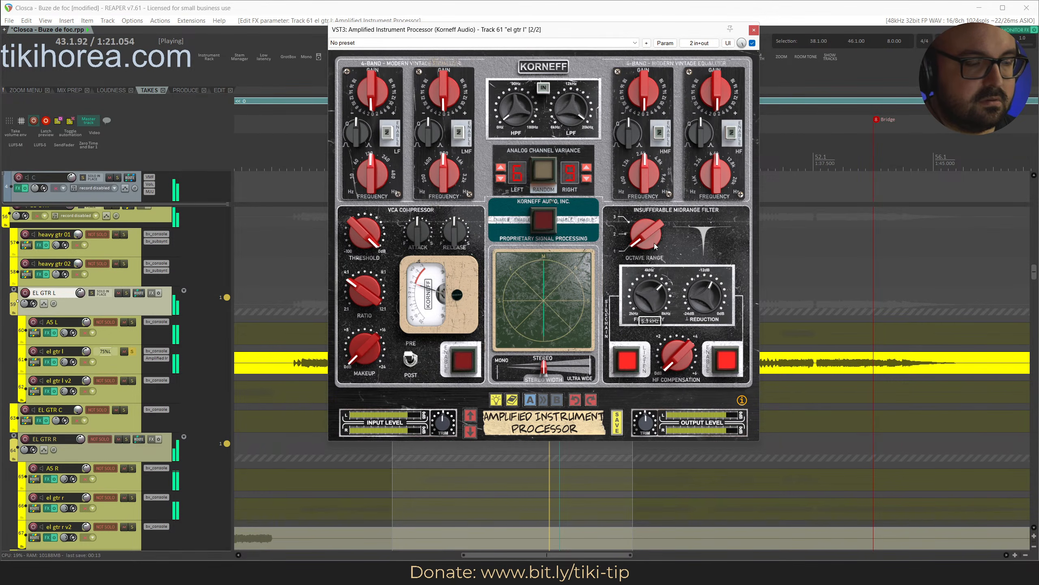
click(627, 360)
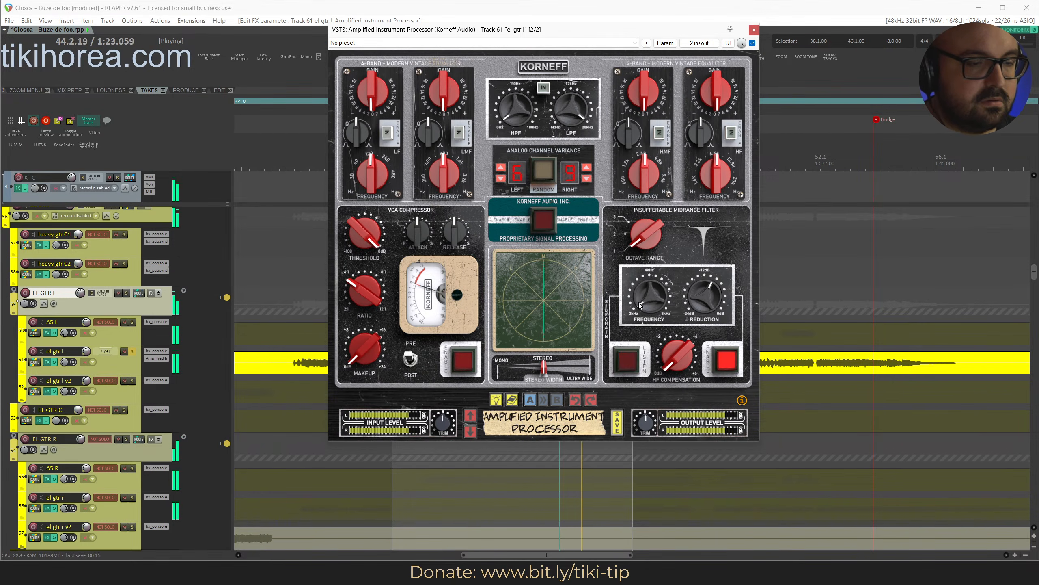
Fine-tune the midrange filter's frequency and reduction on el gtr l, trying a wider octave range.
drag(640, 305, 640, 274)
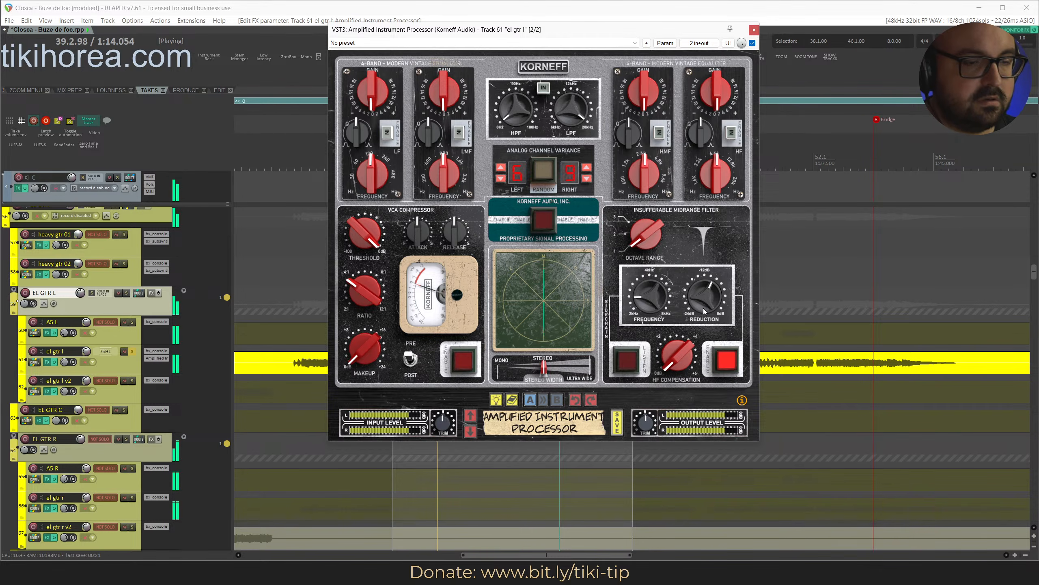
drag(651, 252, 647, 221)
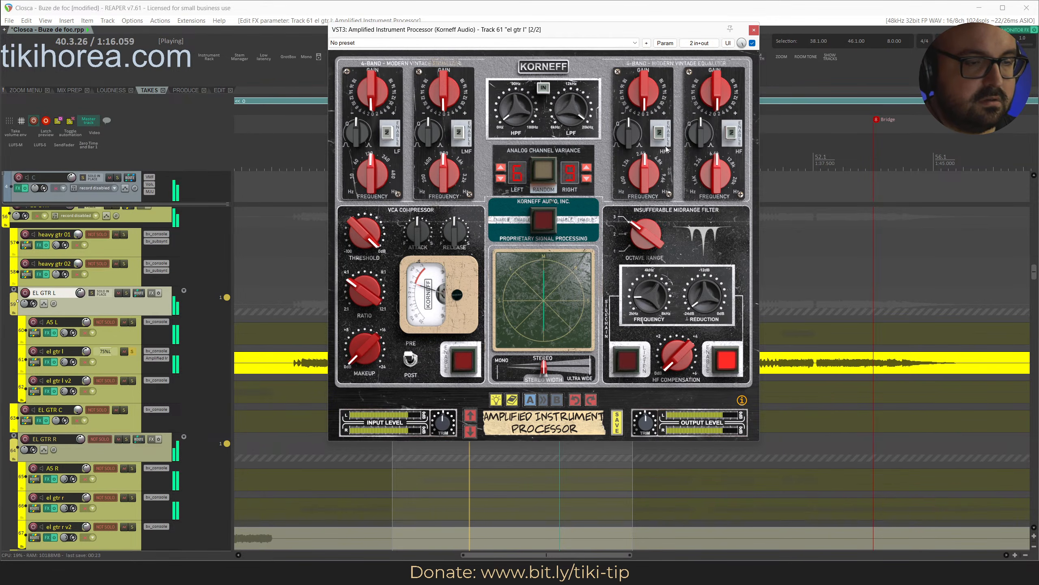
drag(703, 299, 694, 373)
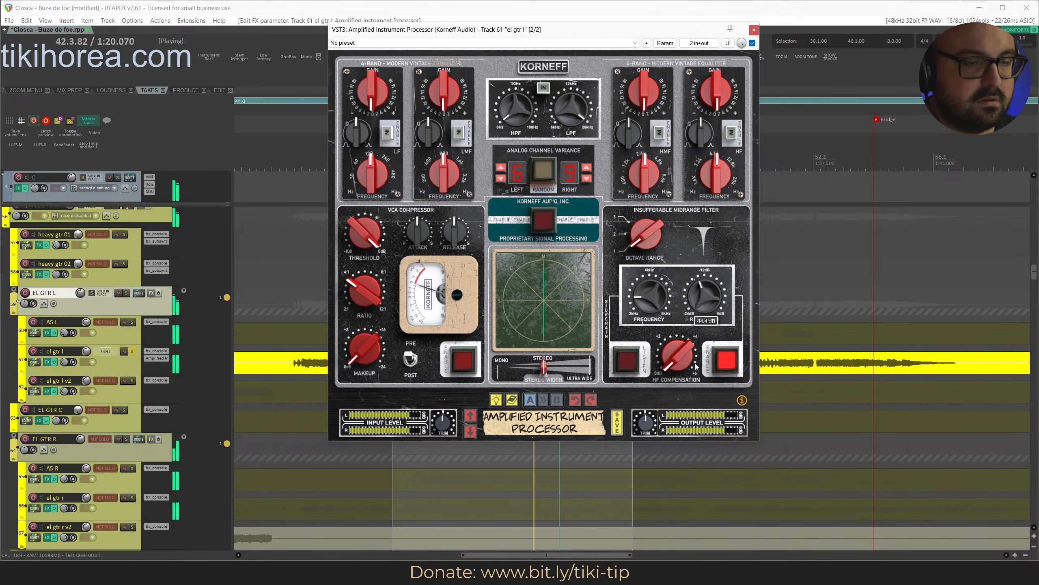
Sweep el gtr l's midrange filter between about 2 kHz and 8 kHz, using sidechain listening, and readjust its reduction.
click(627, 360)
drag(704, 298, 712, 225)
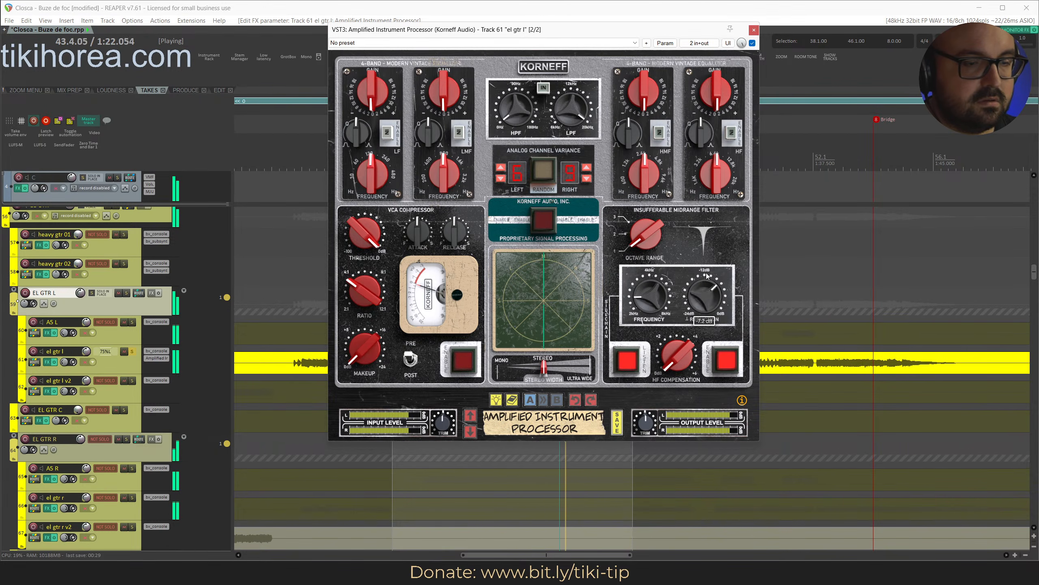
drag(657, 301, 642, 256)
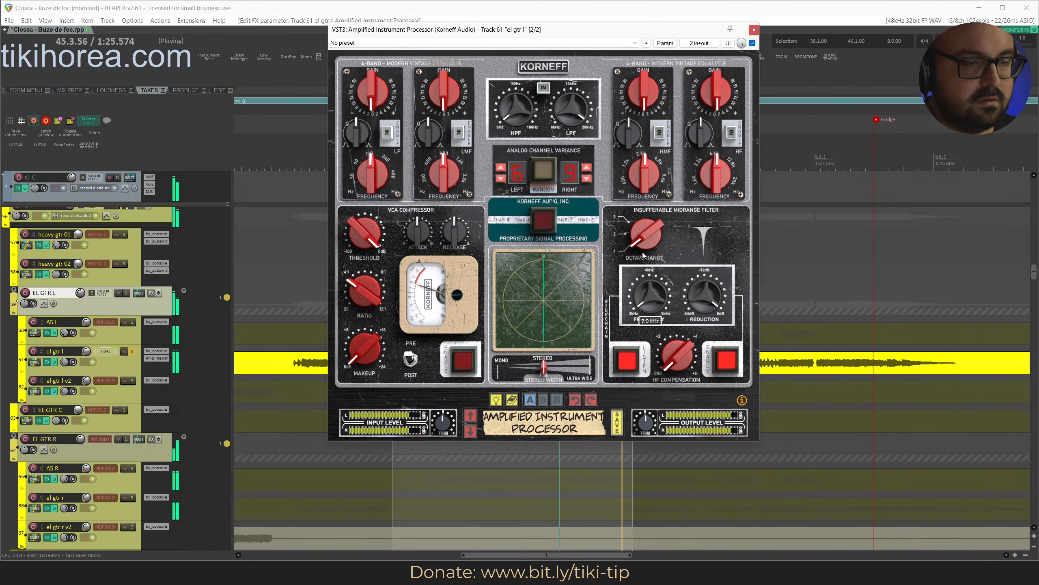
click(628, 360)
drag(652, 301, 674, 181)
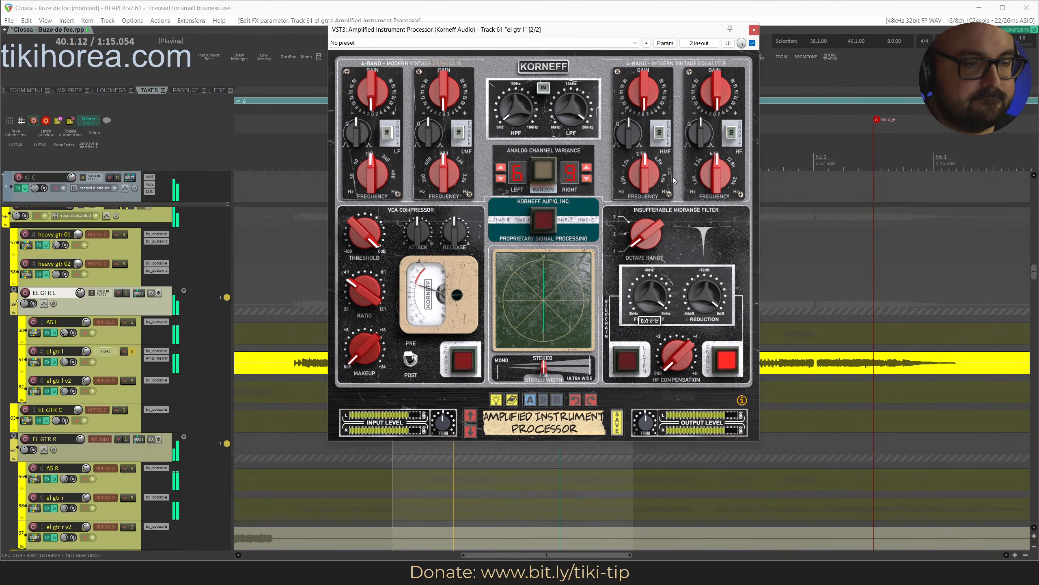
drag(705, 295, 705, 332)
drag(660, 299, 620, 369)
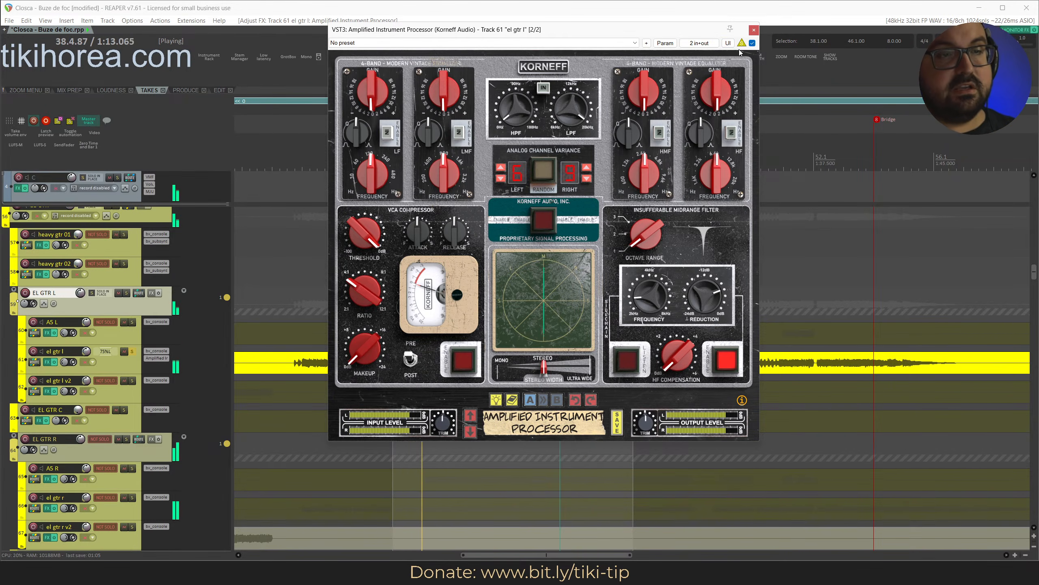
Audition Amplified Instrument Processor on el gtr l by varying its wet mix and toggling its bypass during playback.
drag(742, 43, 741, 86)
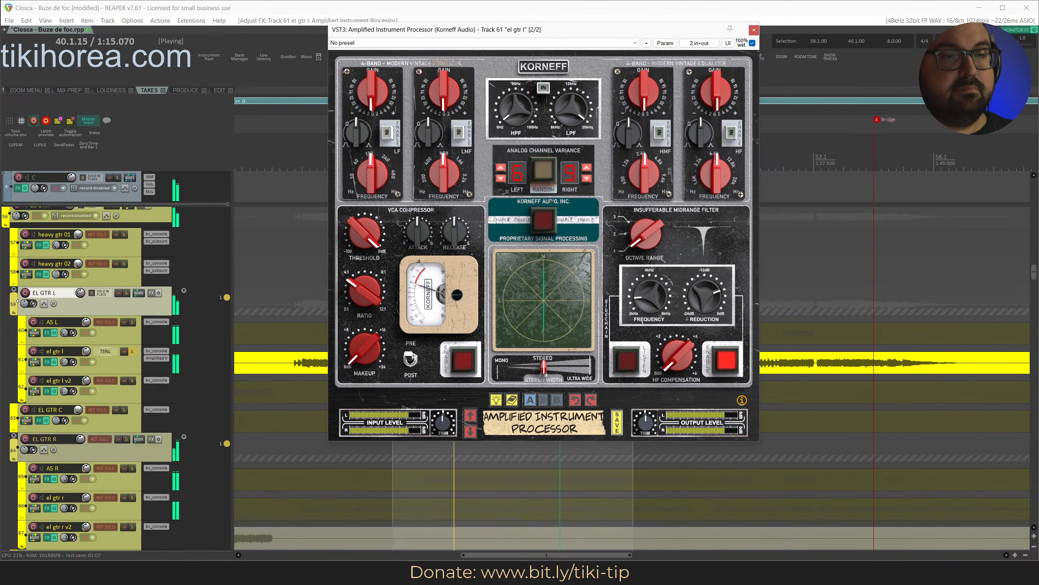
drag(741, 43, 742, 74)
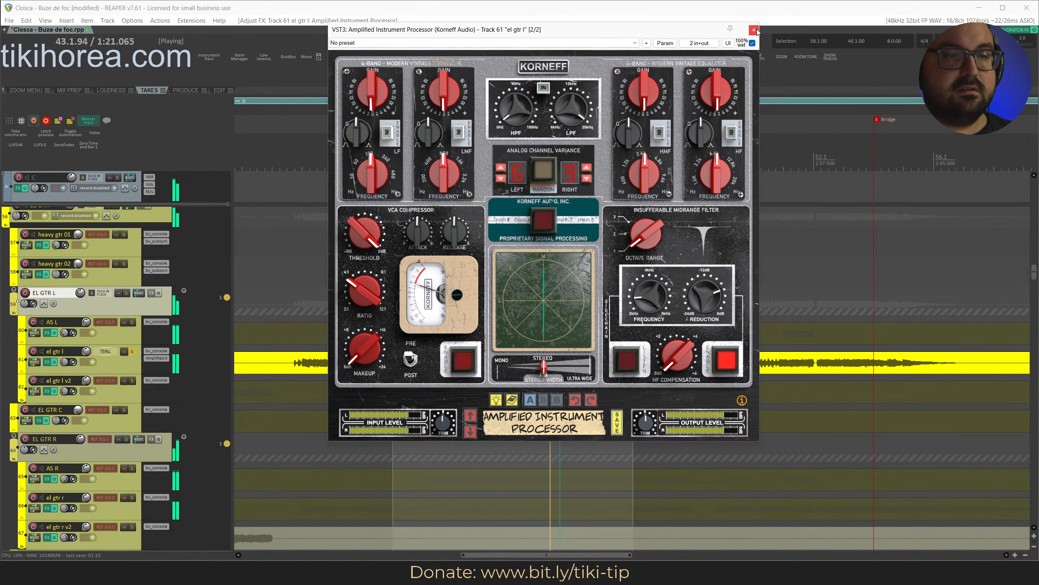
click(753, 43)
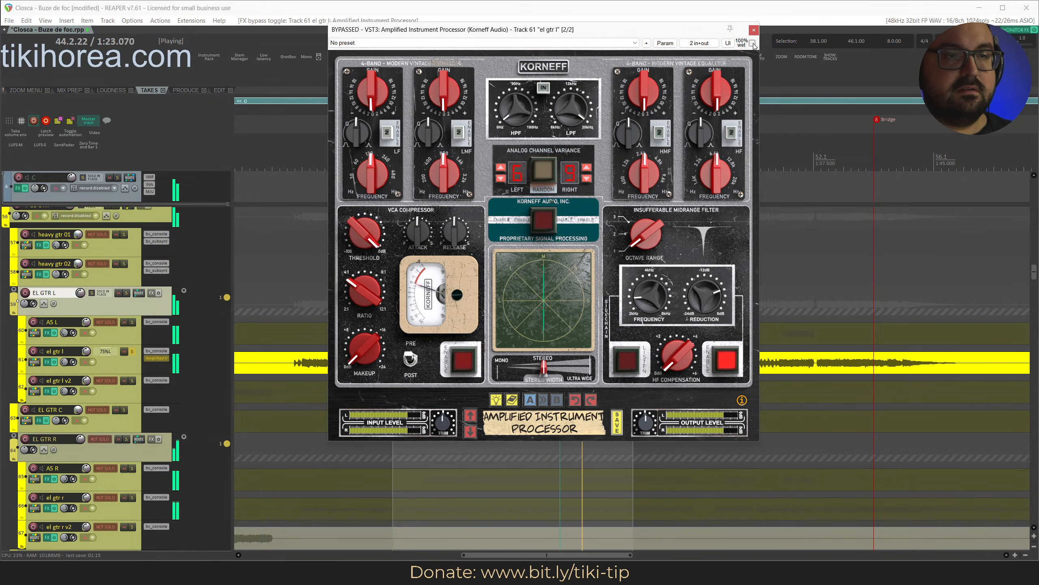
click(752, 43)
Fine-tune the midrange filter's frequency on el gtr l and compare the sound with the filter off and on.
drag(644, 290, 649, 294)
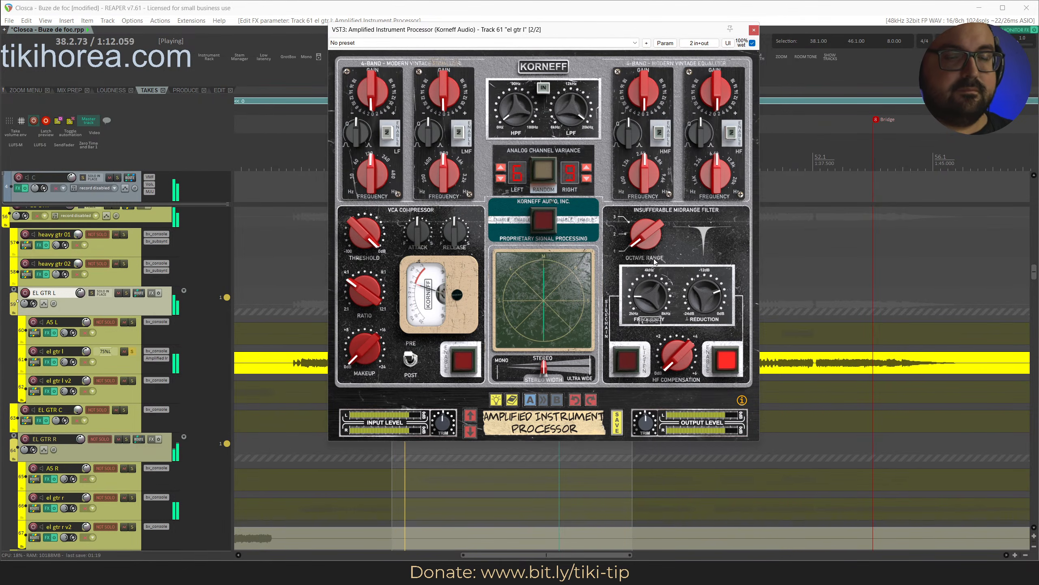
click(650, 234)
click(652, 228)
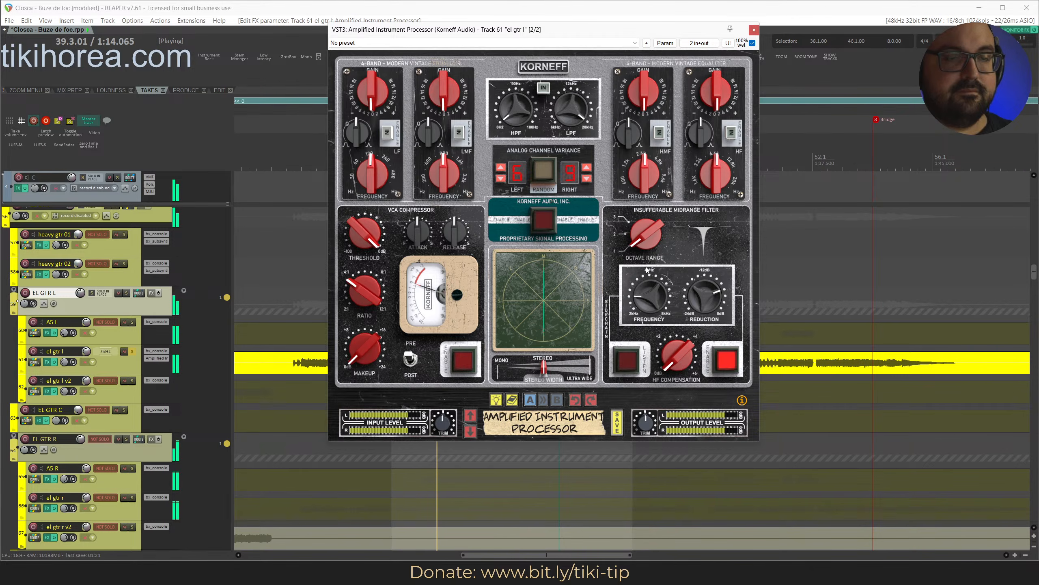
click(702, 307)
click(725, 364)
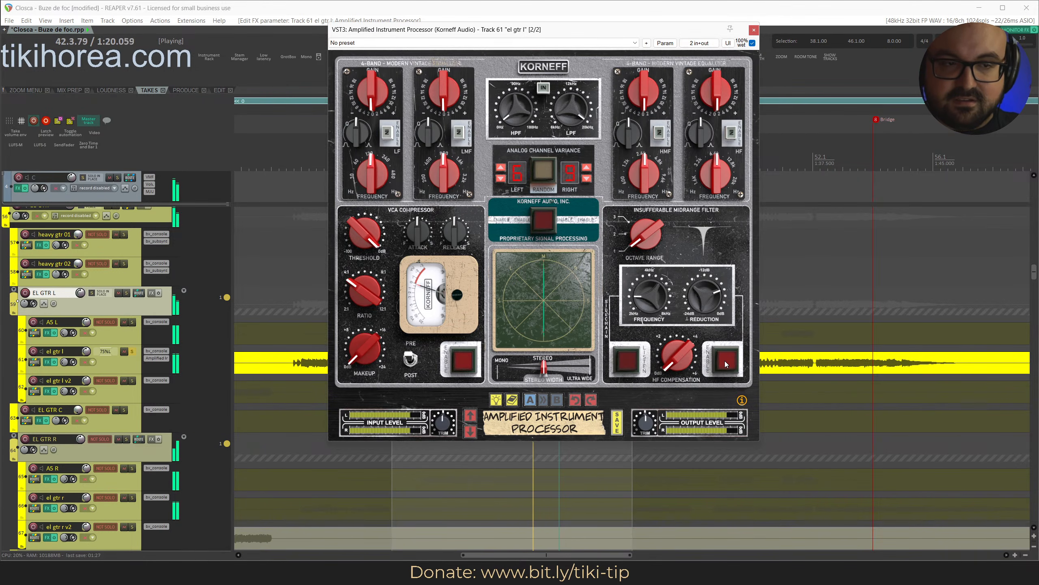
click(726, 364)
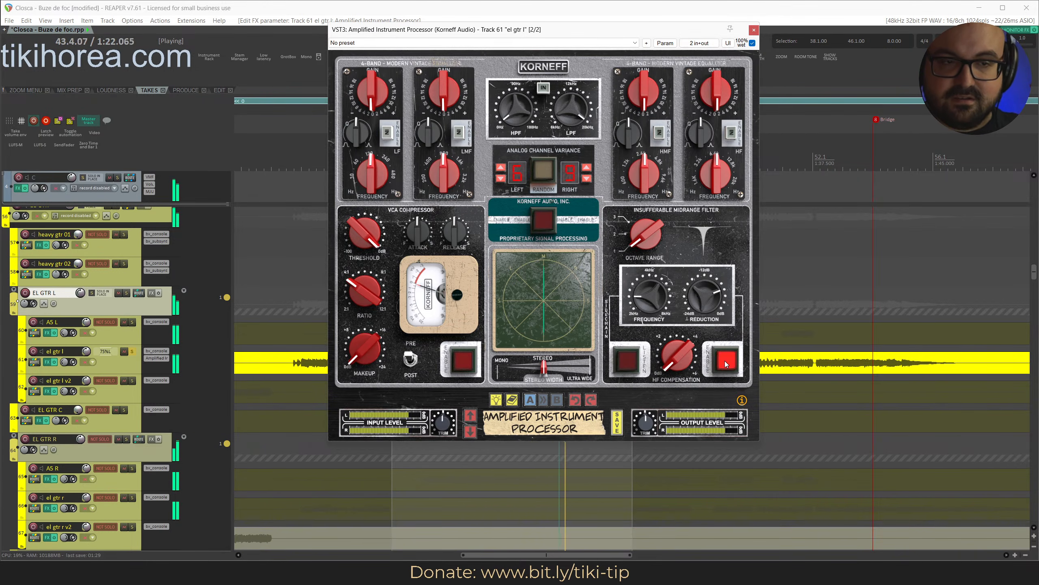
Stop playback and save the project, closing el gtr l's processor and clearing the track's solo.
key(space)
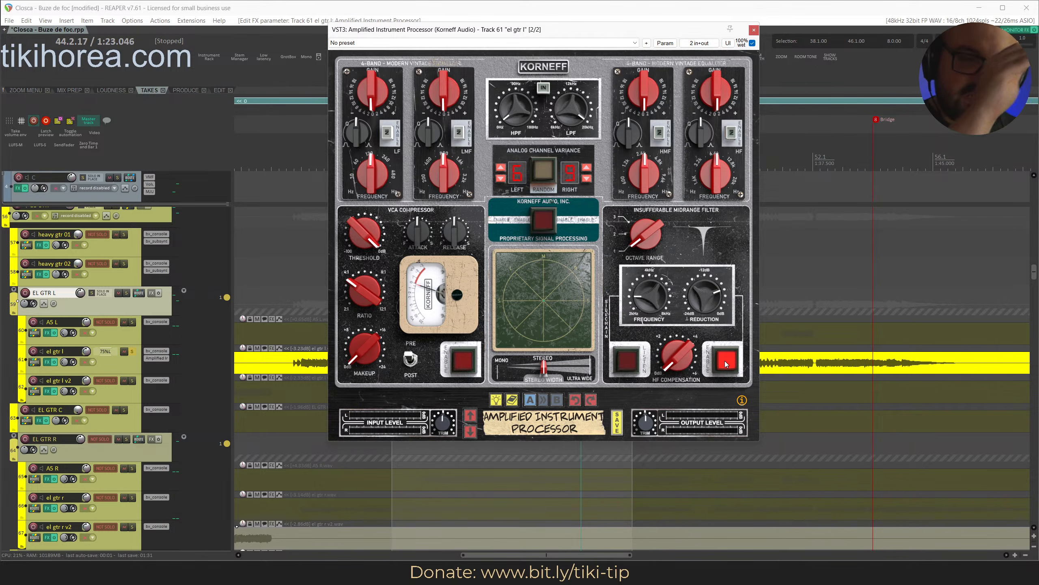
key(ctrl+s)
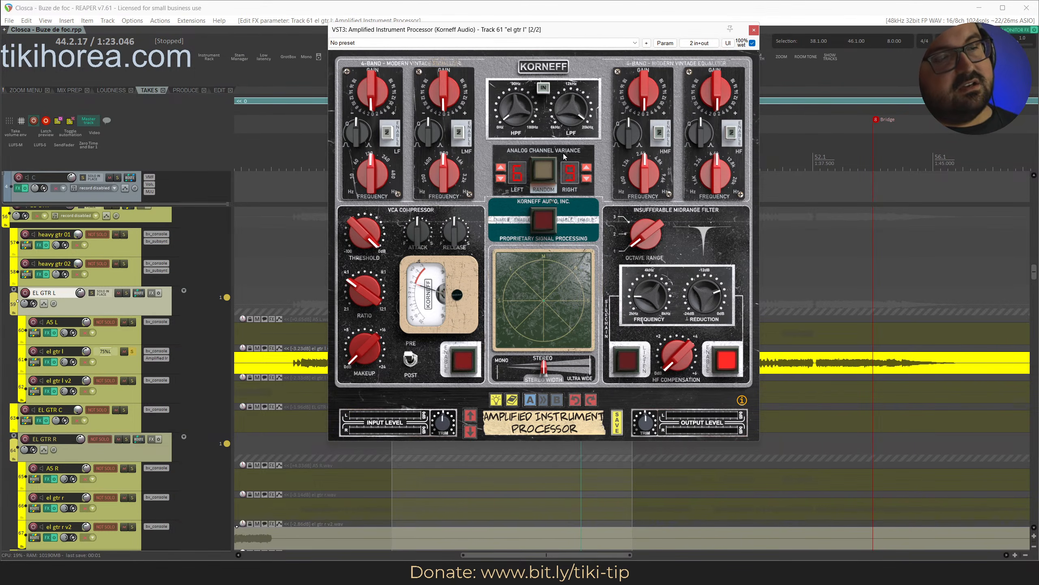
click(754, 31)
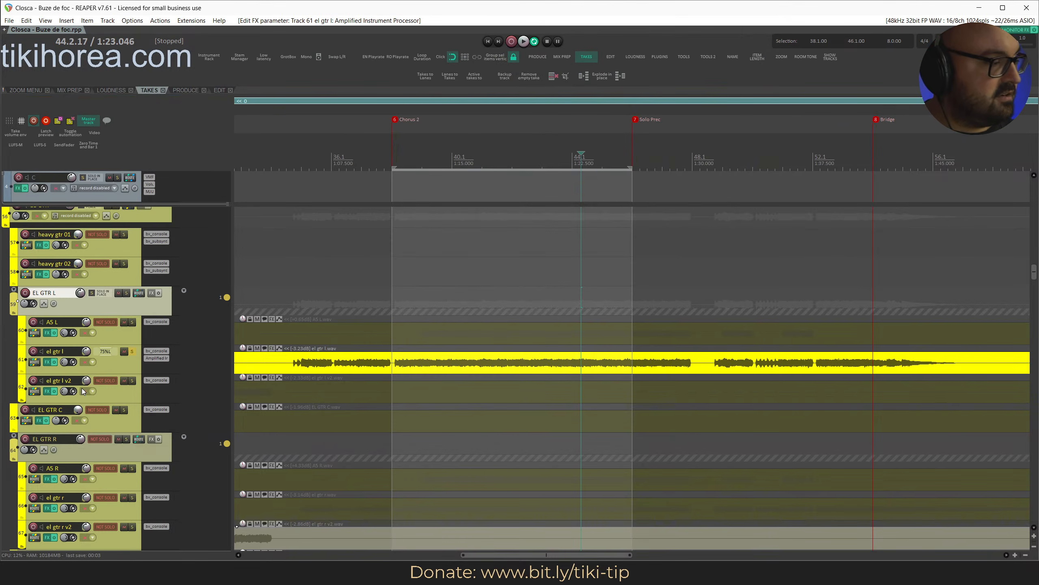
click(132, 352)
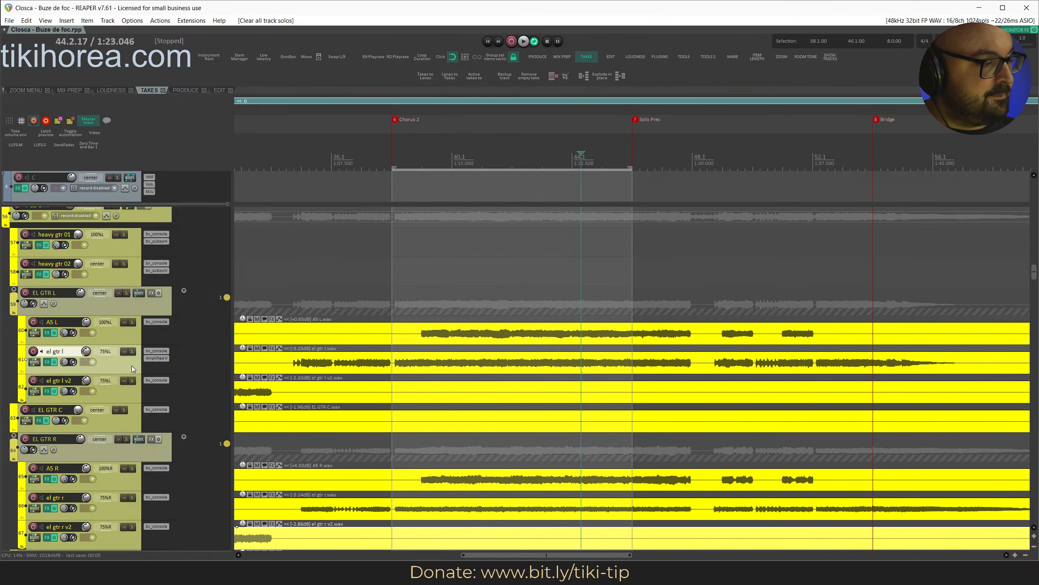
Copy Amplified Instrument Processor from el gtr l to el gtr r and open the copy with el gtr r playing soloed.
scroll(118, 390, down, 2)
scroll(155, 319, down, 4)
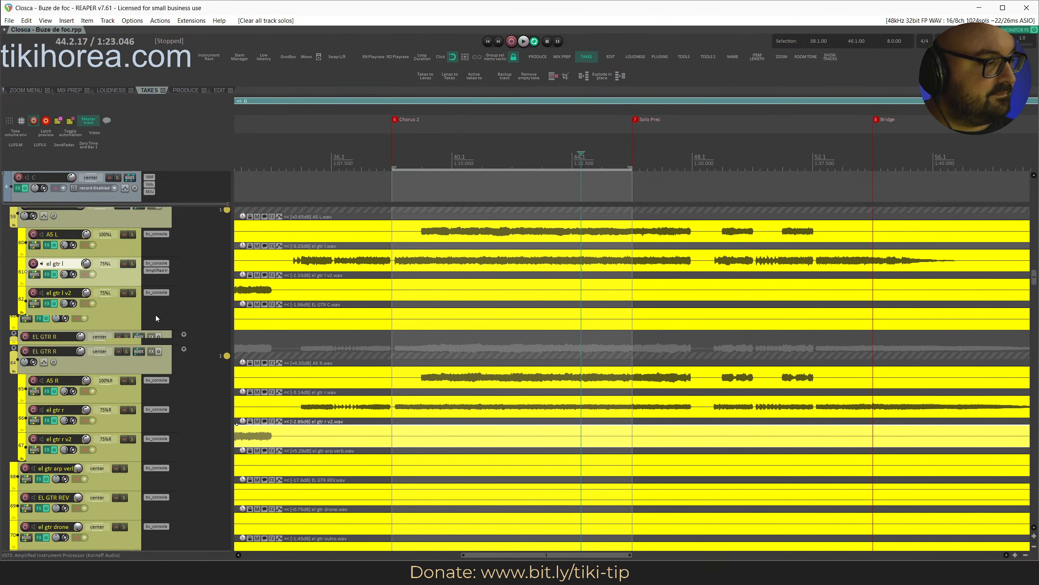
key(s)
key(space)
scroll(124, 401, up, 1)
drag(156, 285, 159, 433)
click(159, 434)
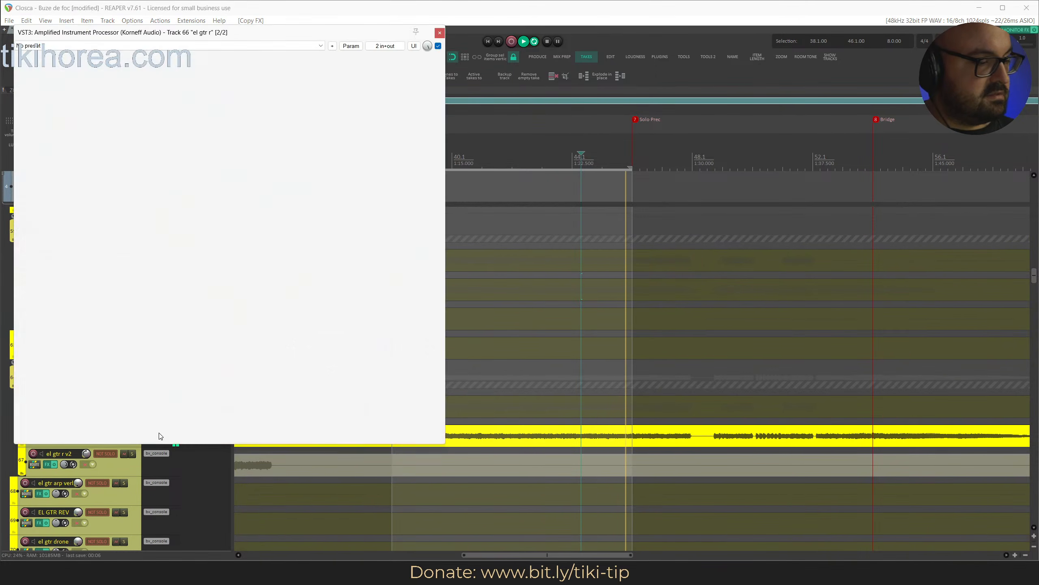
drag(285, 40, 511, 86)
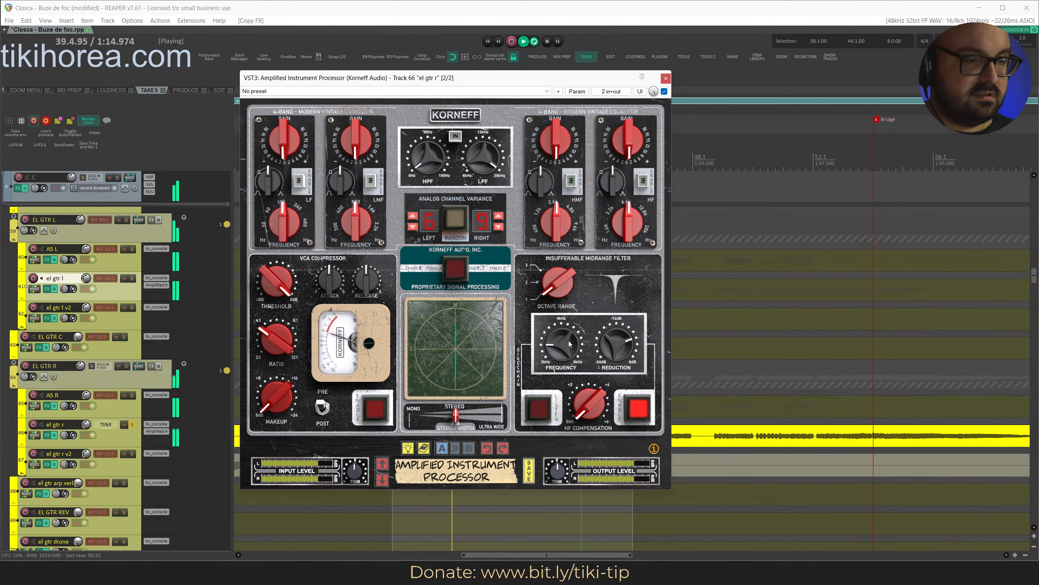
Adjust el gtr r's midrange filter frequency by ear, compare the filter off and on, and close the processor, clearing the solo.
mouse_move(568, 346)
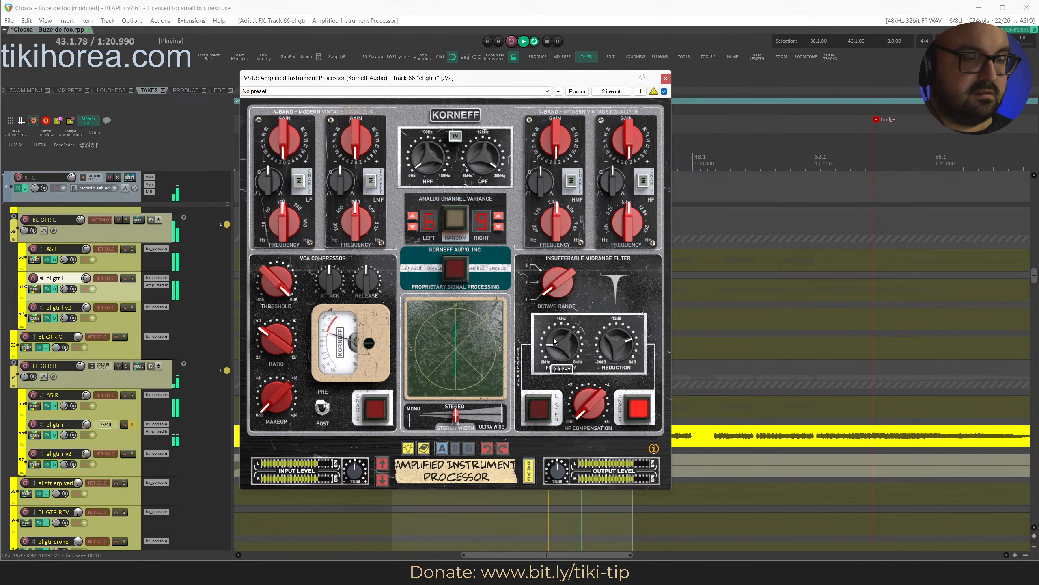
drag(554, 341, 547, 346)
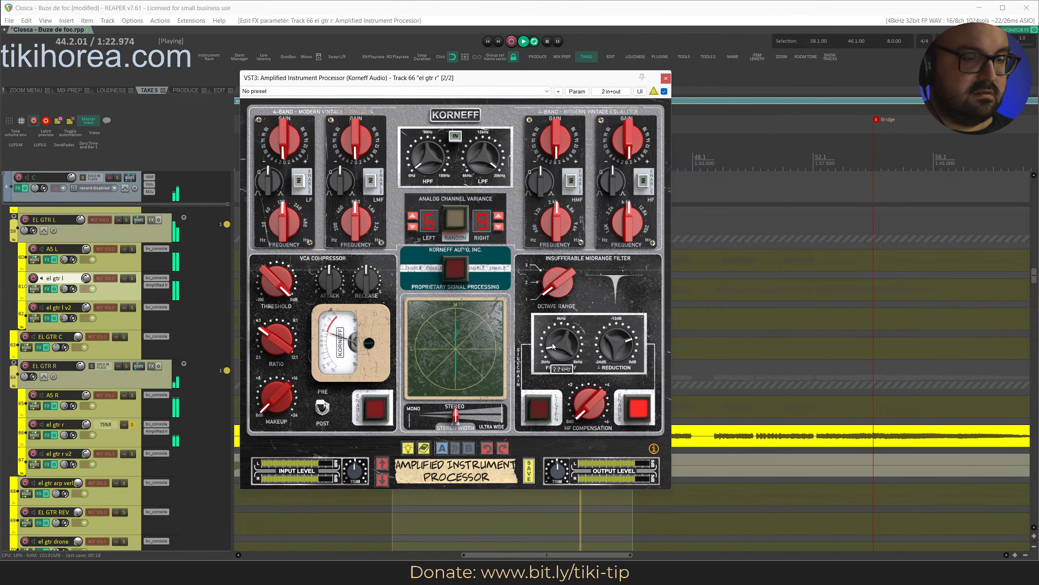
mouse_move(562, 346)
mouse_down()
mouse_move(583, 356)
mouse_move(573, 356)
mouse_up()
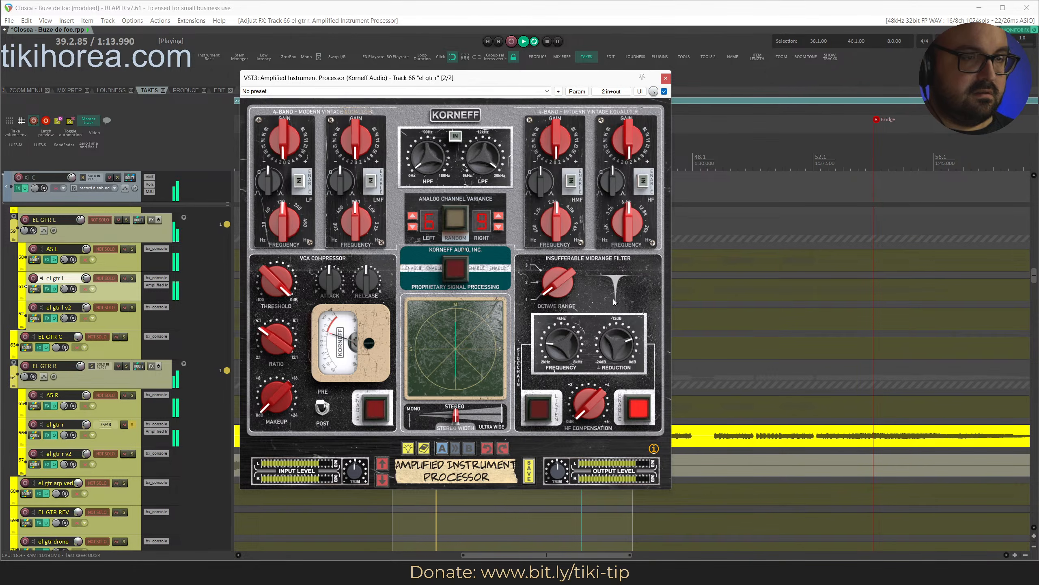
click(634, 416)
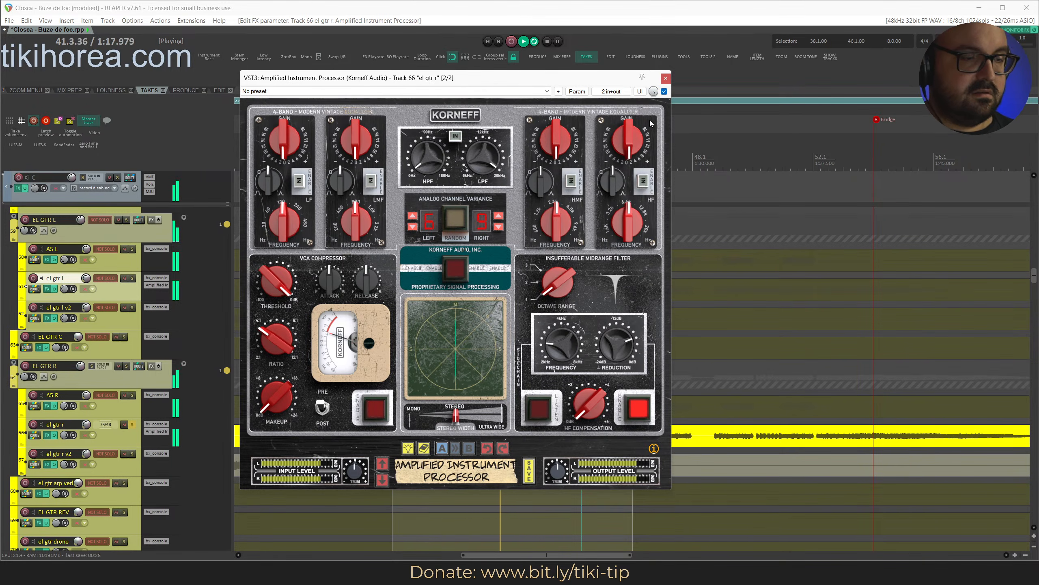
click(666, 78)
click(132, 425)
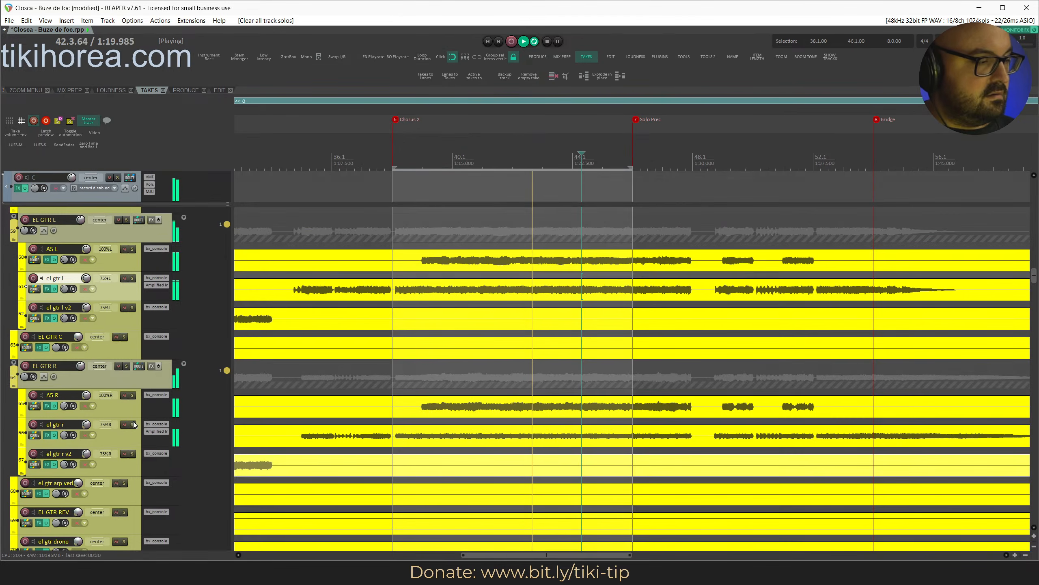
Play the song from the V2 section with all guitar tracks unsoloed.
scroll(130, 437, down, 1)
scroll(249, 429, down, 5)
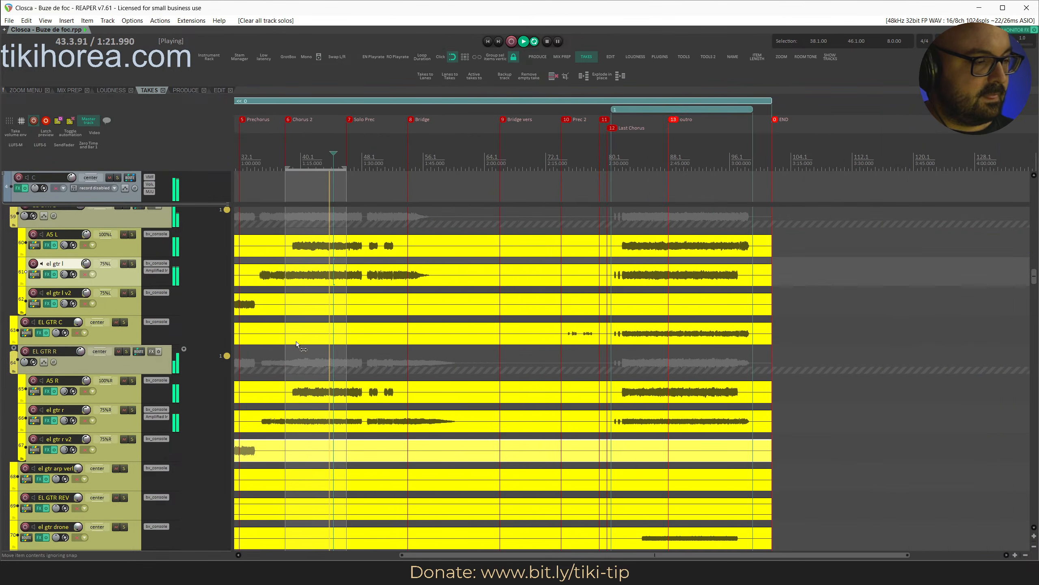
scroll(301, 332, left, 5)
click(437, 148)
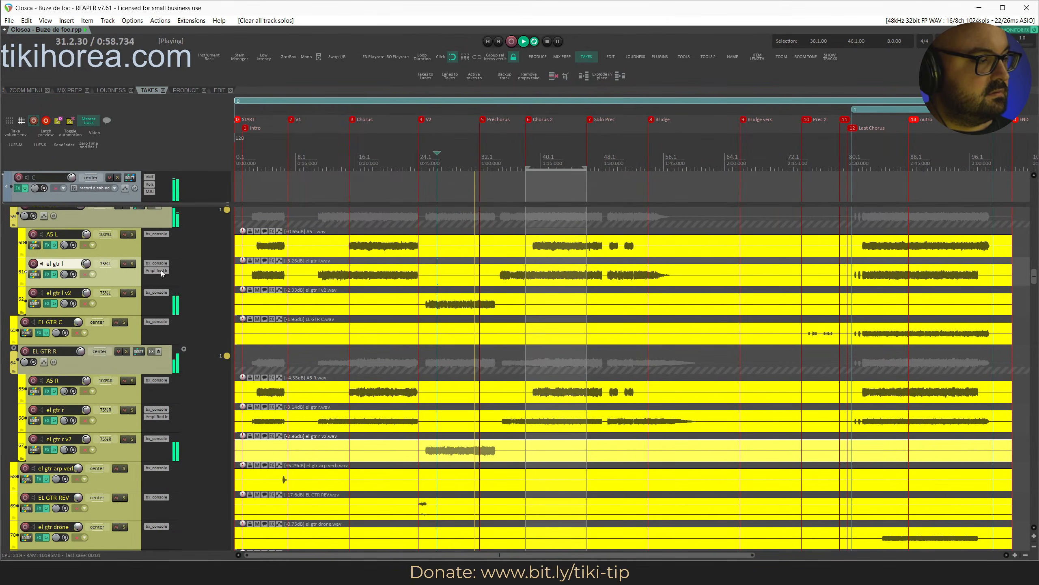
Try copies of Amplified Instrument Processor on el gtr l v2 and el gtr r v2, and remove them.
drag(156, 271, 164, 302)
drag(157, 417, 162, 441)
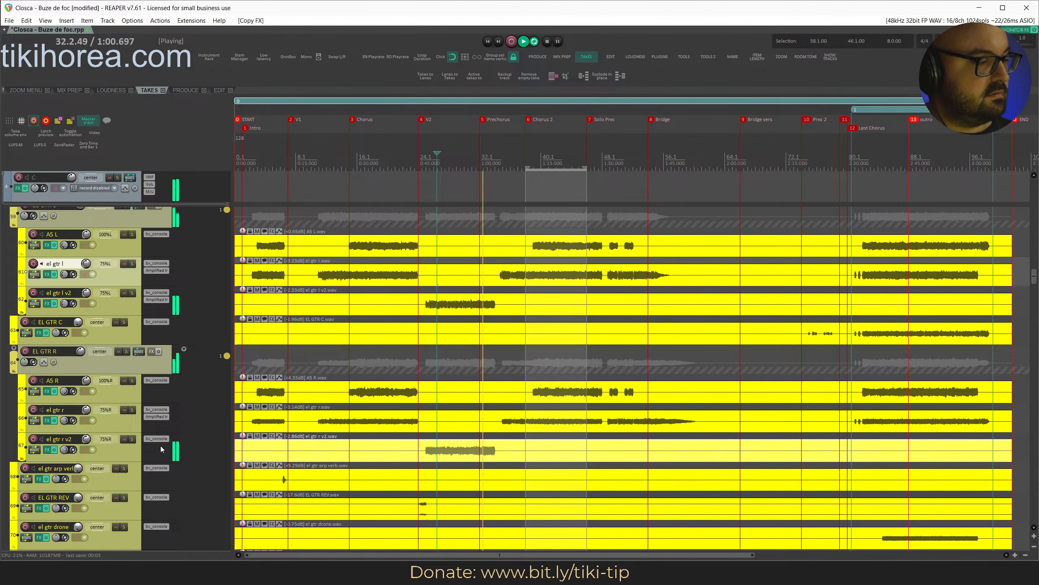
alt+click(160, 446)
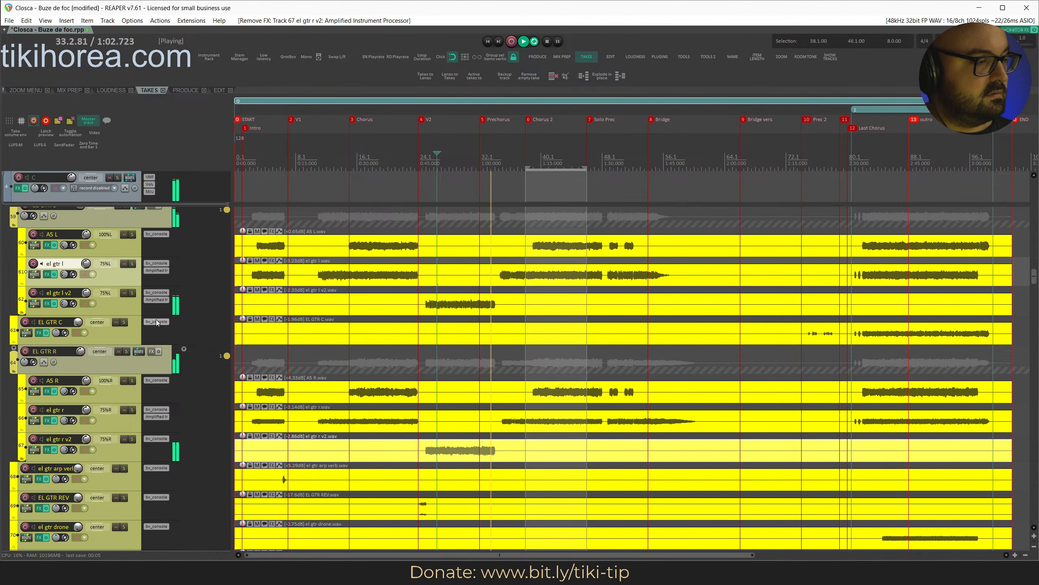
alt+click(156, 300)
Save the project and loop the first Chorus, comparing it with Chorus 2 and checking el gtr l in solo.
click(441, 158)
key(ctrl+s)
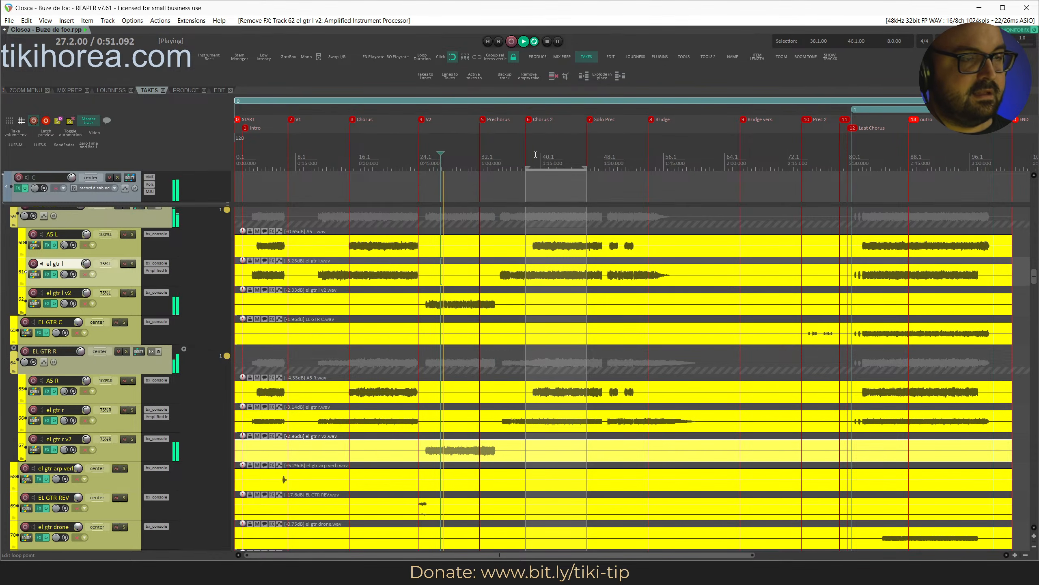
click(344, 159)
click(378, 159)
click(549, 161)
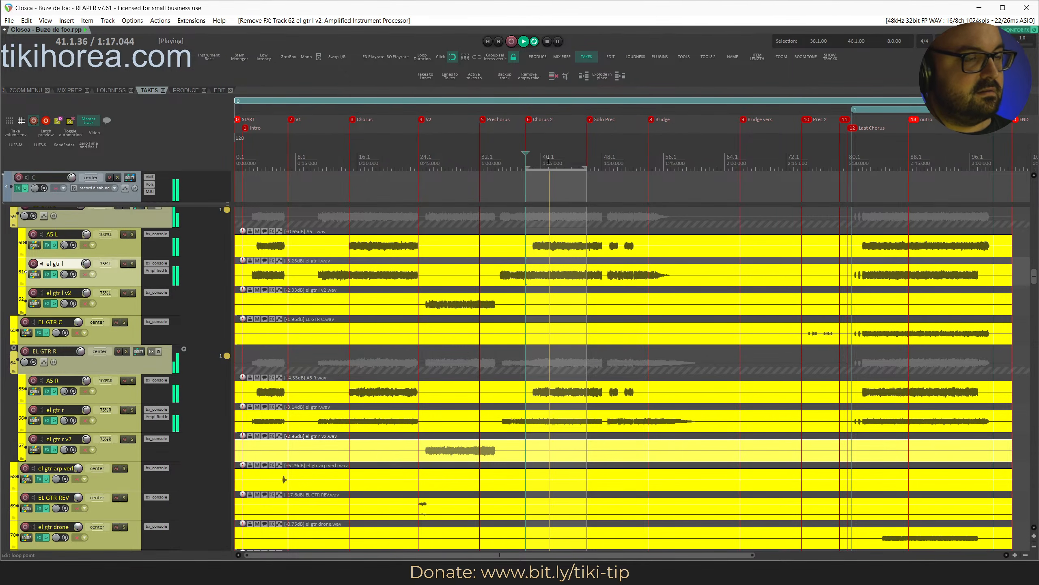
double_click(378, 158)
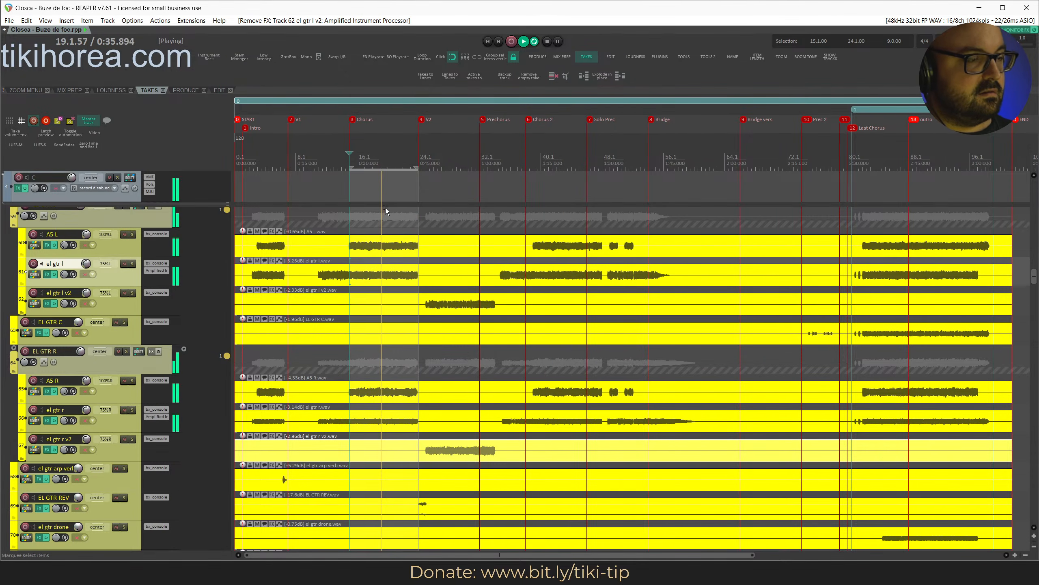
key(s)
key(s)
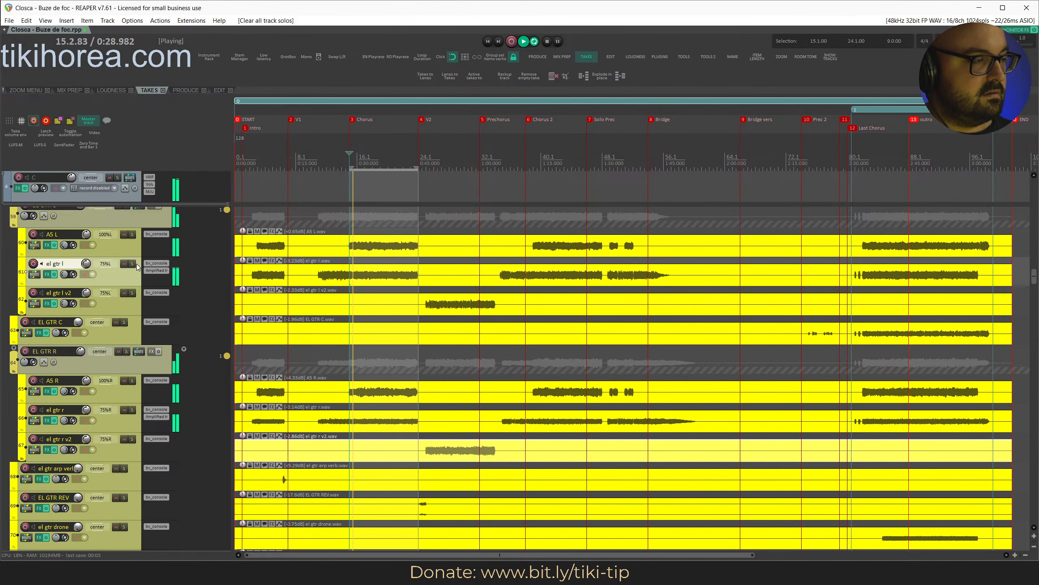
Raise the volume of el gtr l's audio item by 2 dB.
double_click(117, 275)
key(shift+Up)
key(shift+Up)
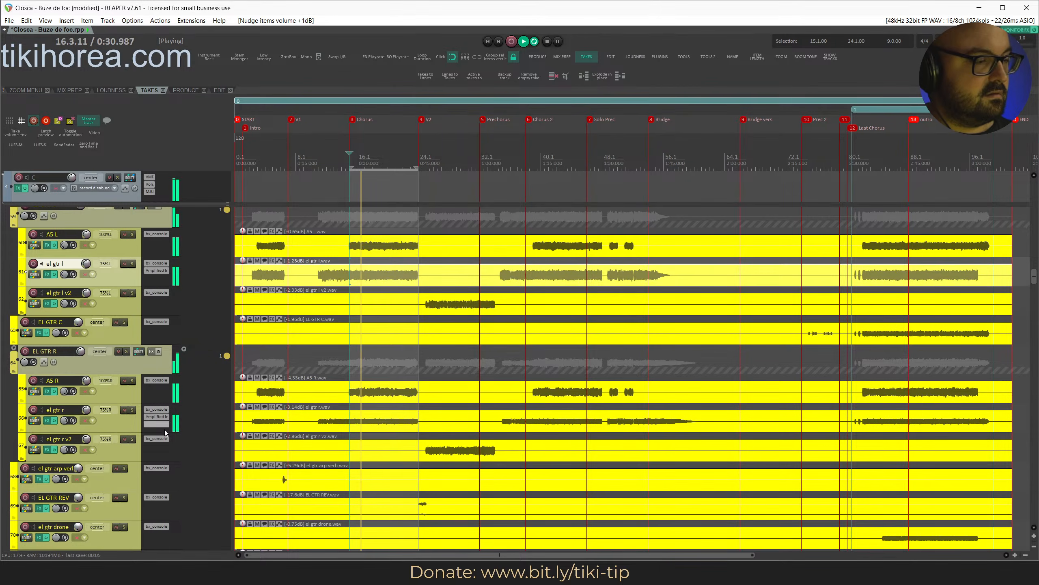
Raise the volume of el gtr r's audio item in 1 dB nudges while the first Chorus loops.
click(134, 422)
key(shift+Up)
key(shift+Up)
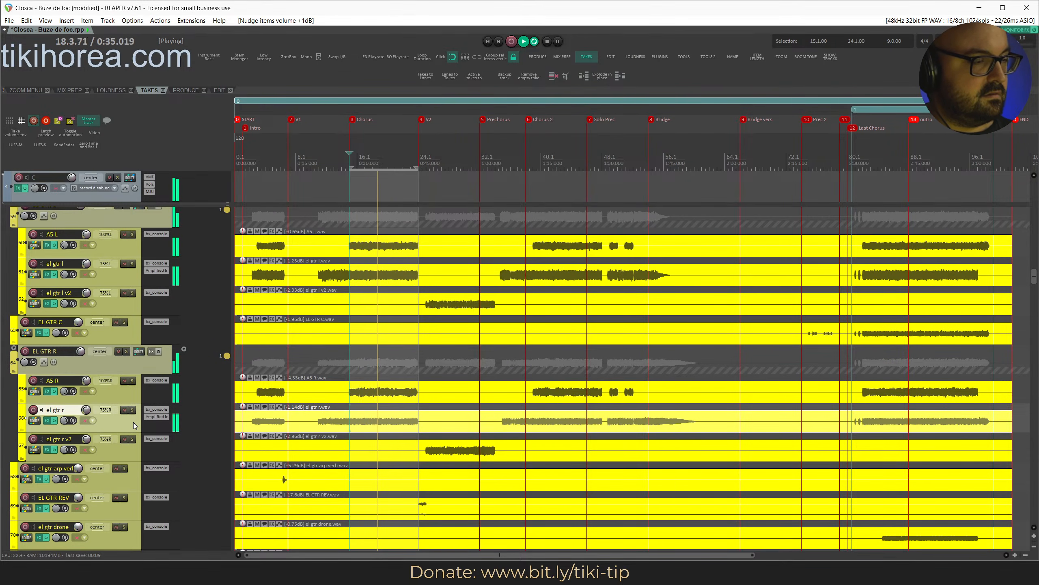
key(shift+Up)
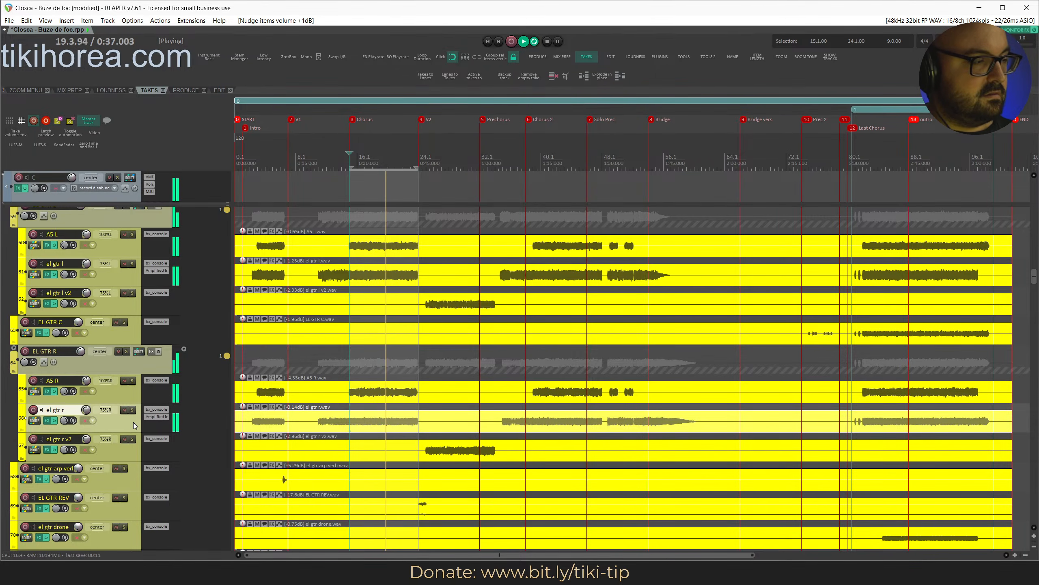
scroll(133, 423, up, 3)
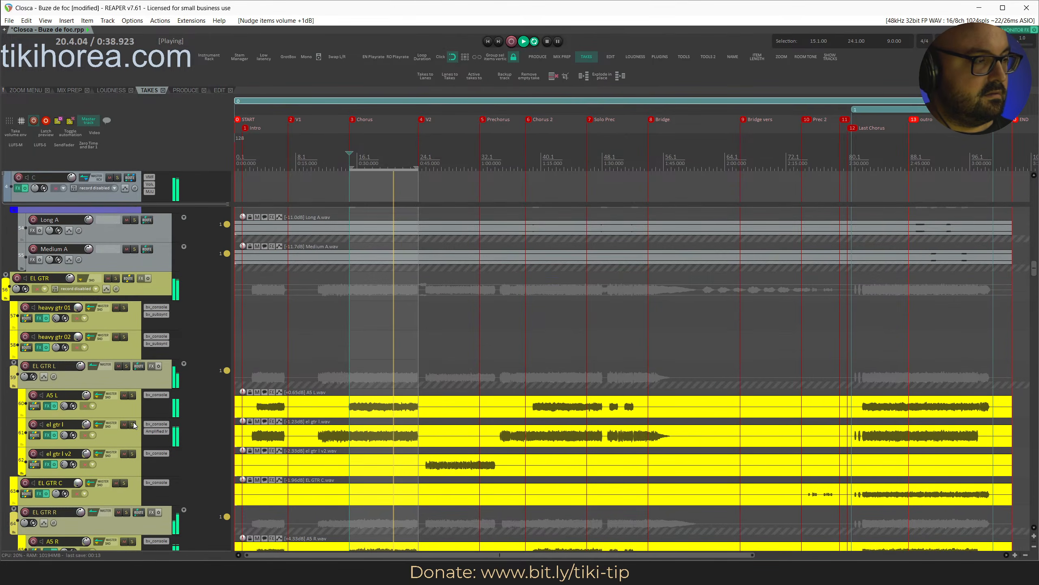
Set the volume of the EL GTR folder track to -3 dB and save the project.
scroll(135, 425, up, 3)
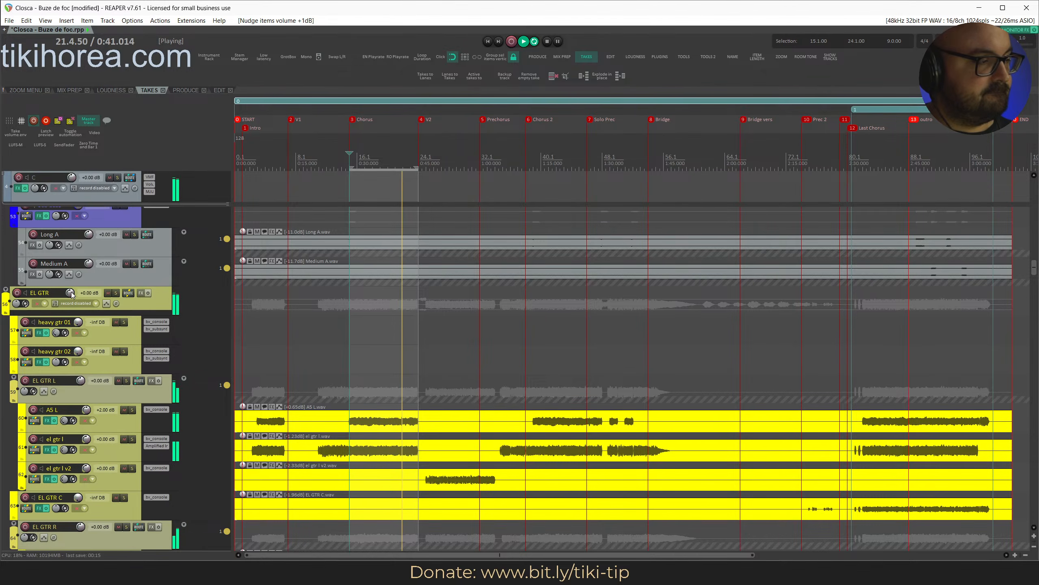
mouse_move(70, 294)
mouse_down()
mouse_move(70, 315)
mouse_move(70, 277)
mouse_up()
key(space)
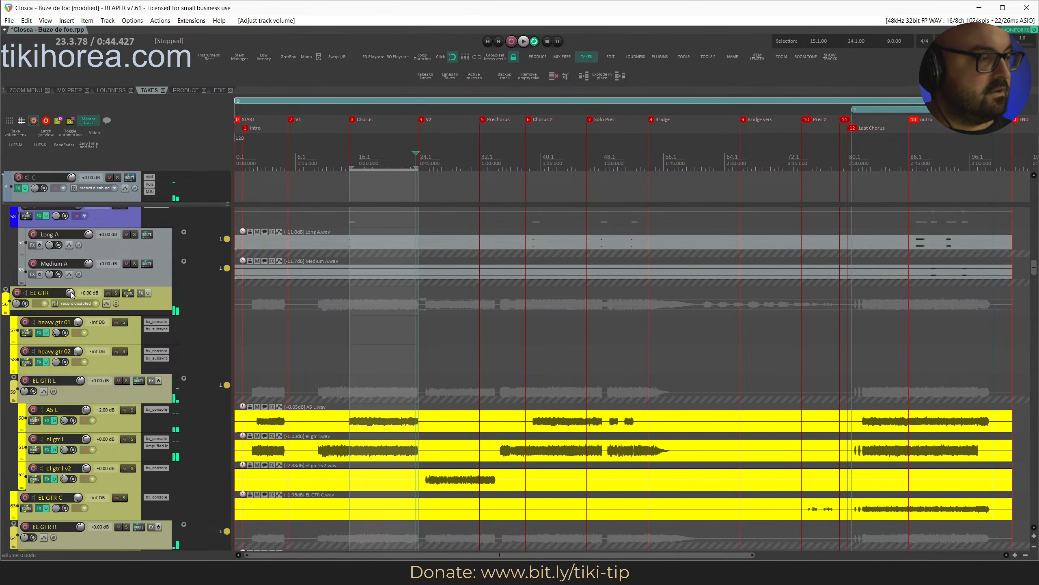
key(ctrl+s)
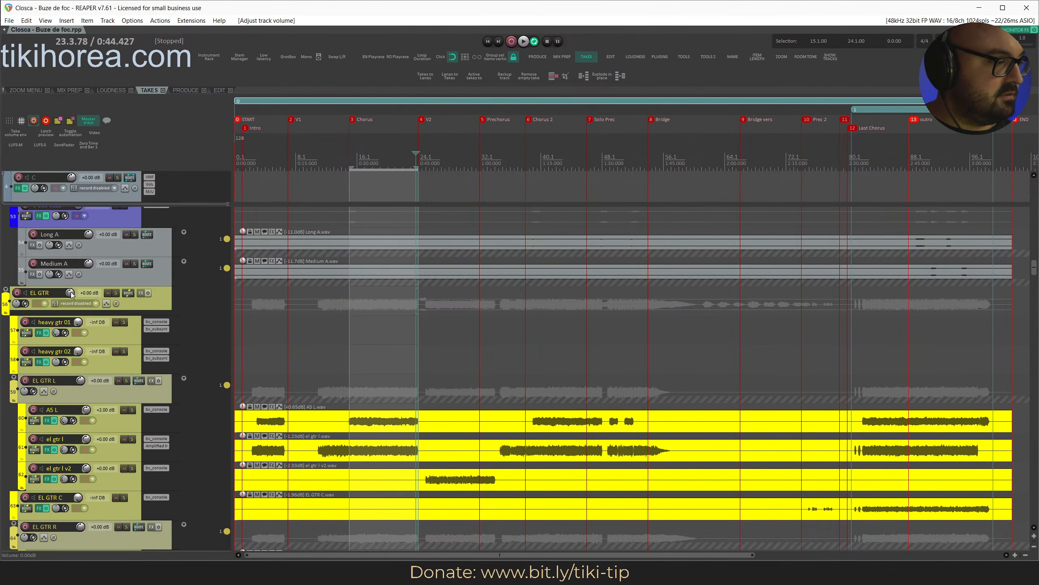
right_click(71, 293)
text(-3)
key(Return)
key(ctrl+s)
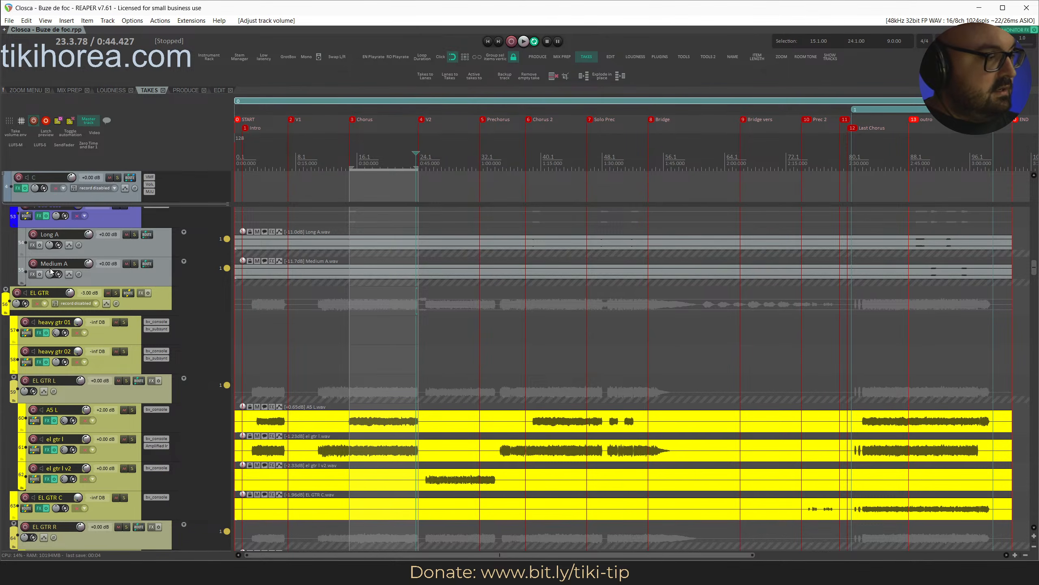
Play the looped first Chorus and compare the mix with EL GTR muted and unmuted.
click(156, 307)
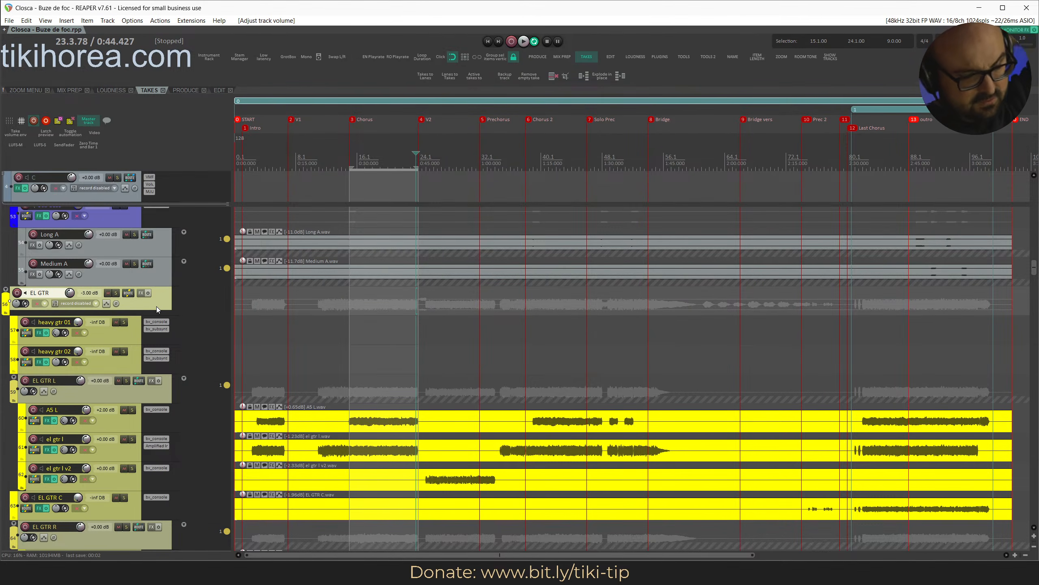
key(space)
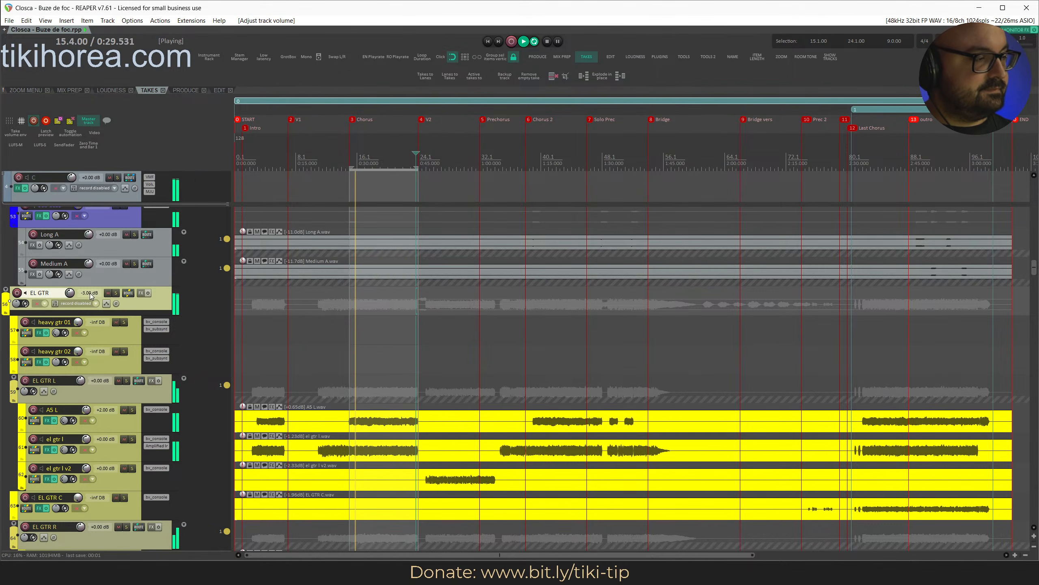
click(108, 292)
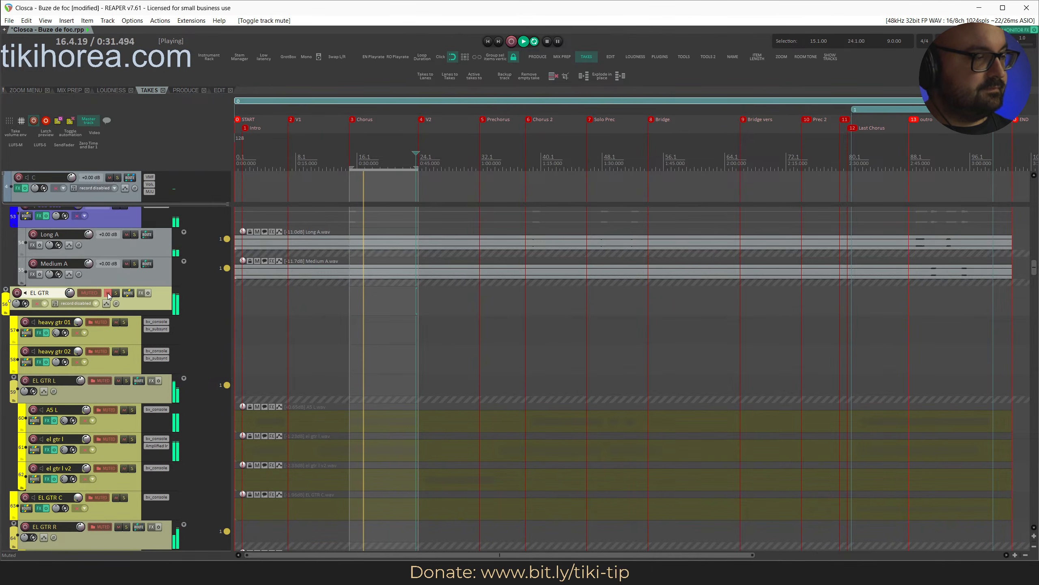
click(108, 293)
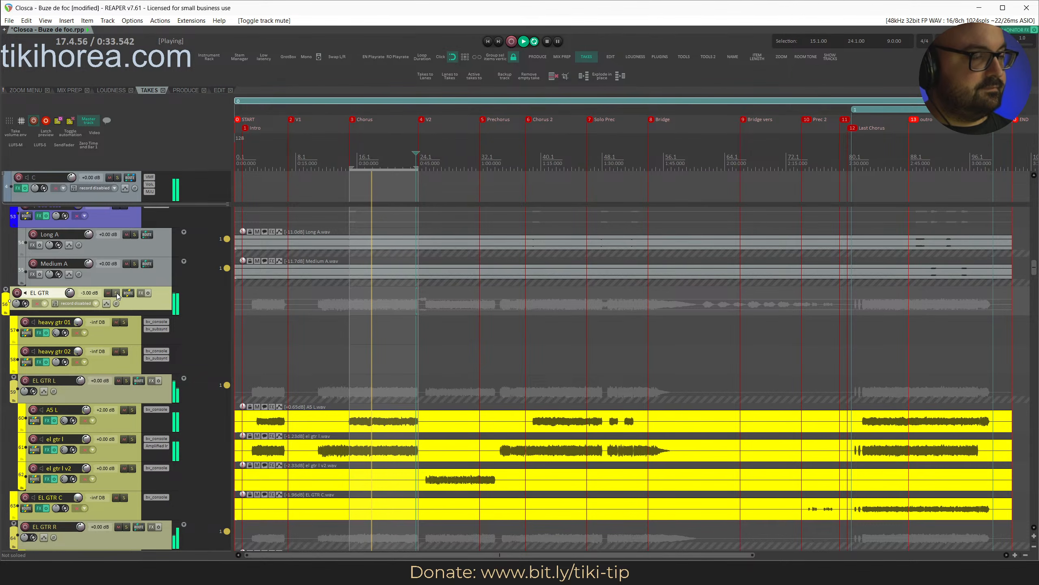
Open the MJUC compressor on track C to check its gain reduction during playback, and save the project.
click(149, 191)
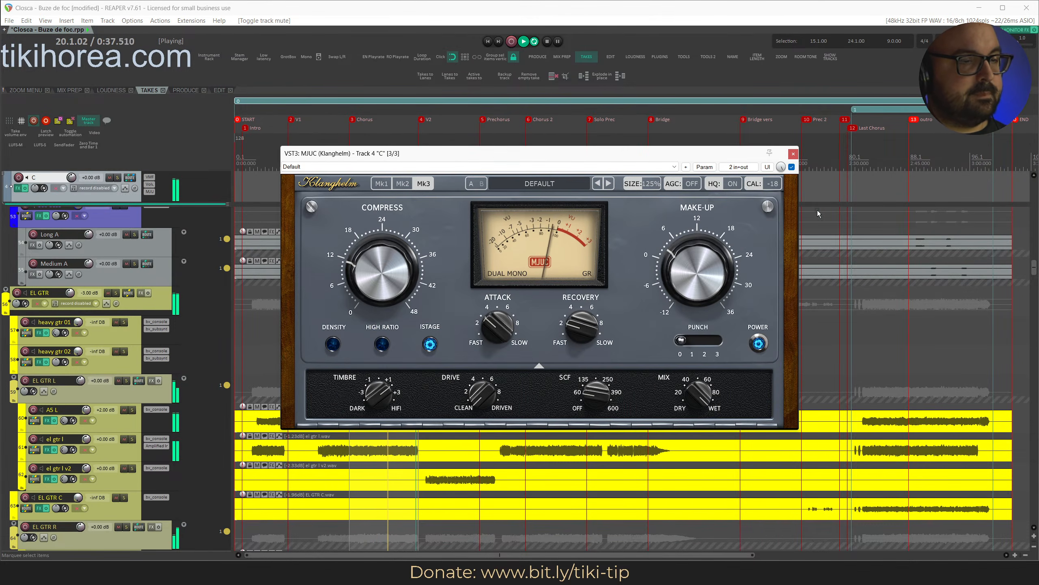
key(space)
key(ctrl+s)
Solo EL GTR and raise its volume to +15 dB during playback with track C's MJUC compressor in view.
key(s)
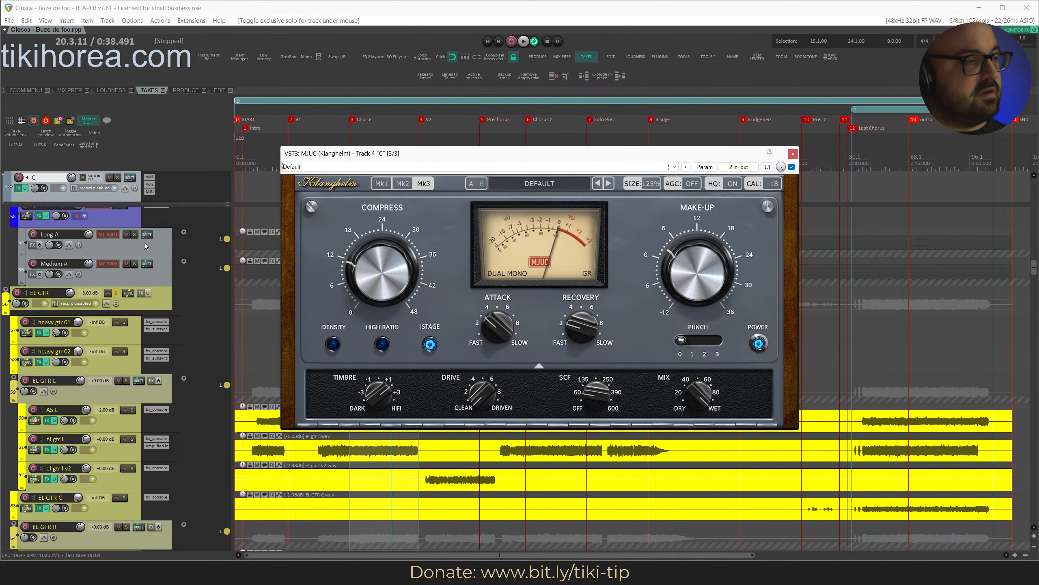
key(space)
drag(72, 293, 72, 252)
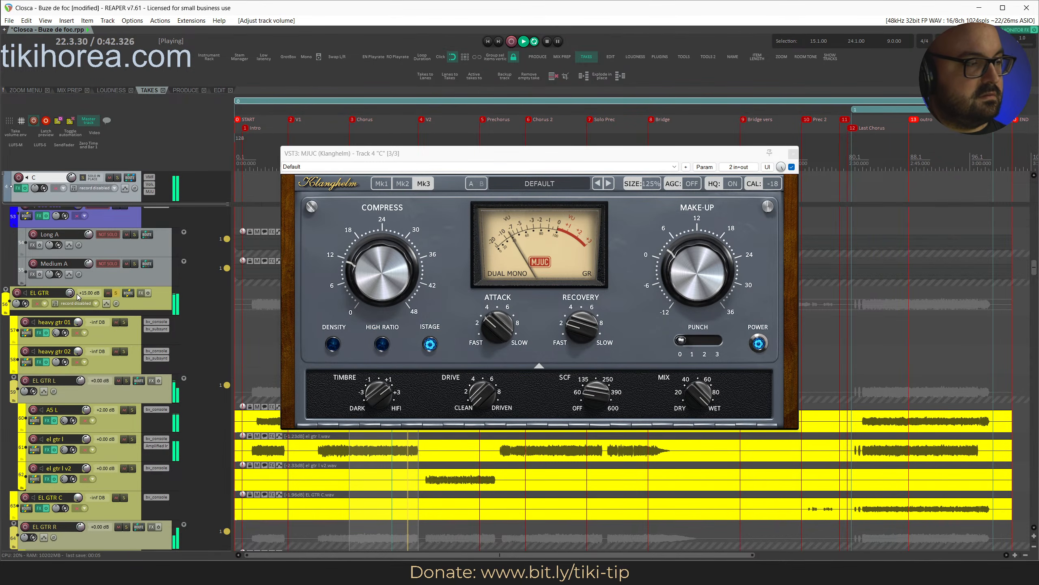
Bring the EL GTR group track's volume down to 0 dB and close the MJUC compressor of track C.
drag(72, 293, 72, 317)
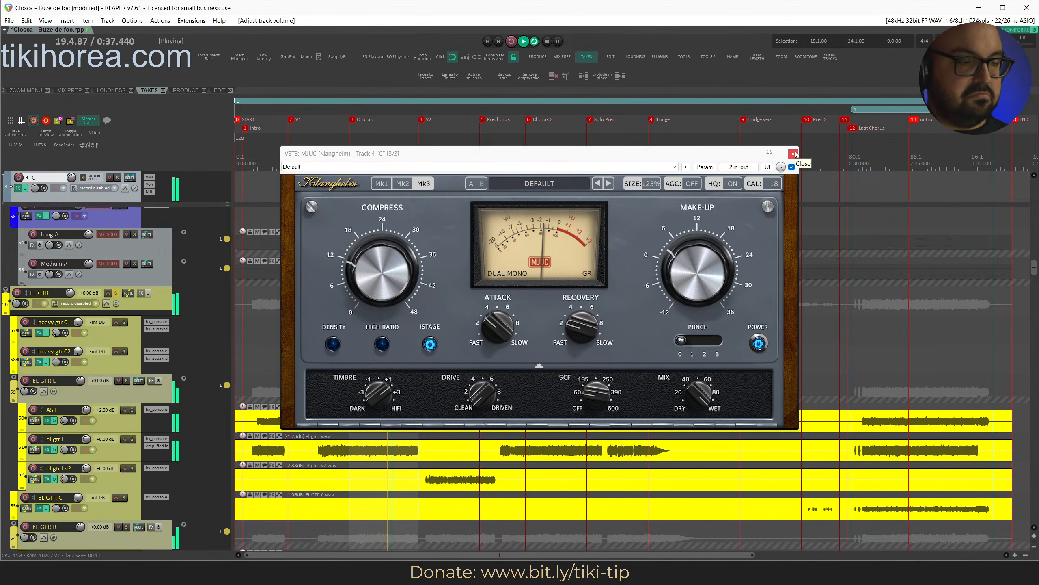
click(481, 403)
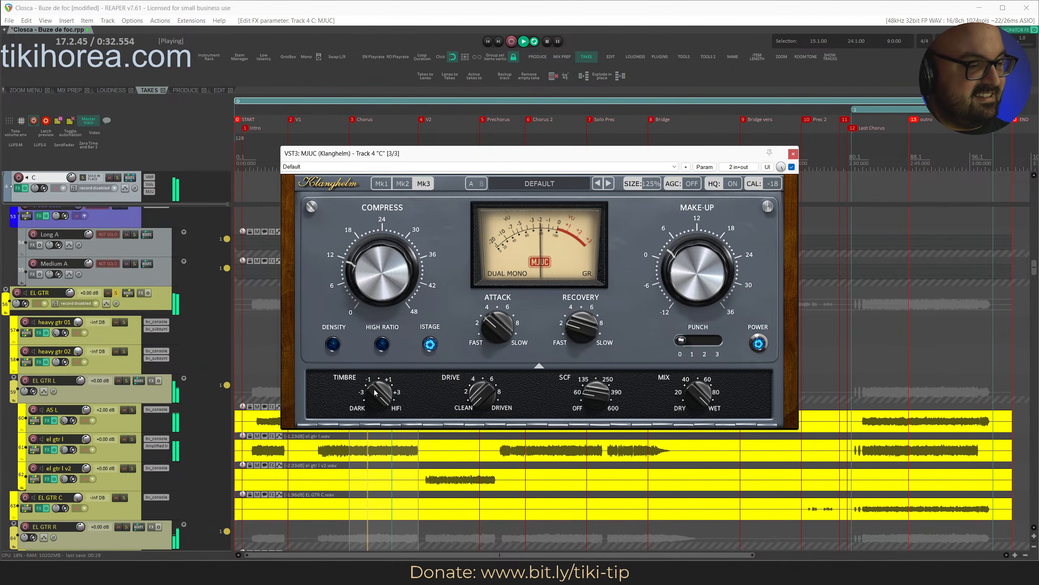
click(794, 154)
Clear all track solos, save the project and stop playback.
key(alt+s)
key(ctrl+s)
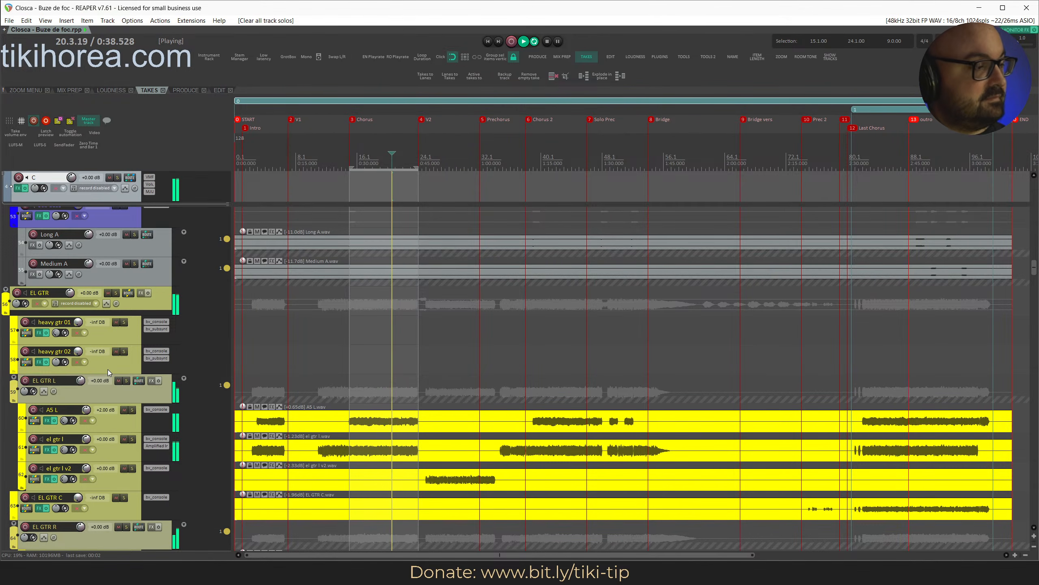
key(space)
Mute the BD folder inside DRUMS during chorus playback and save the project.
scroll(107, 369, up, 6)
scroll(107, 370, up, 2)
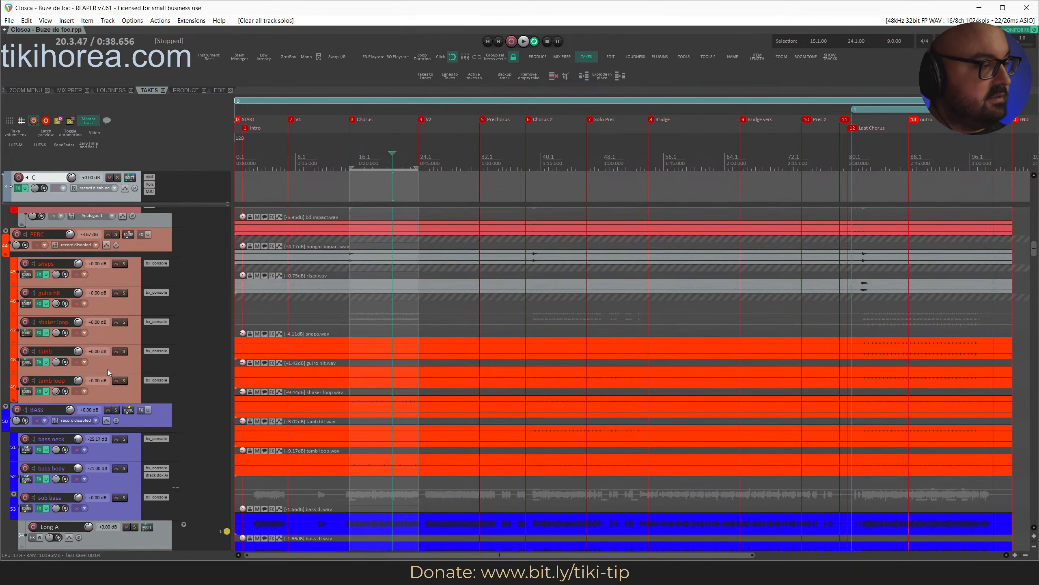
scroll(107, 369, up, 9)
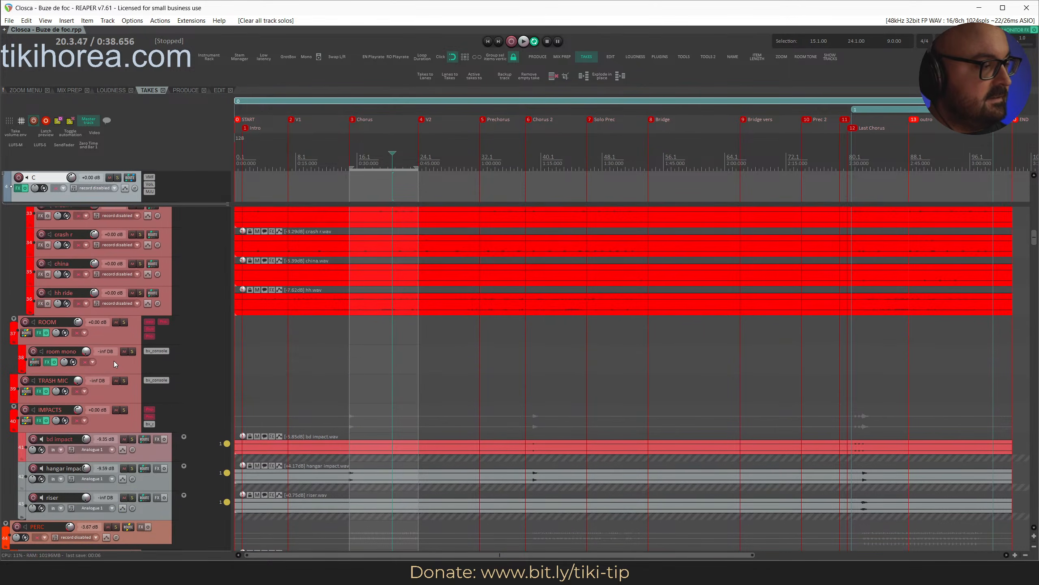
key(space)
scroll(114, 361, up, 12)
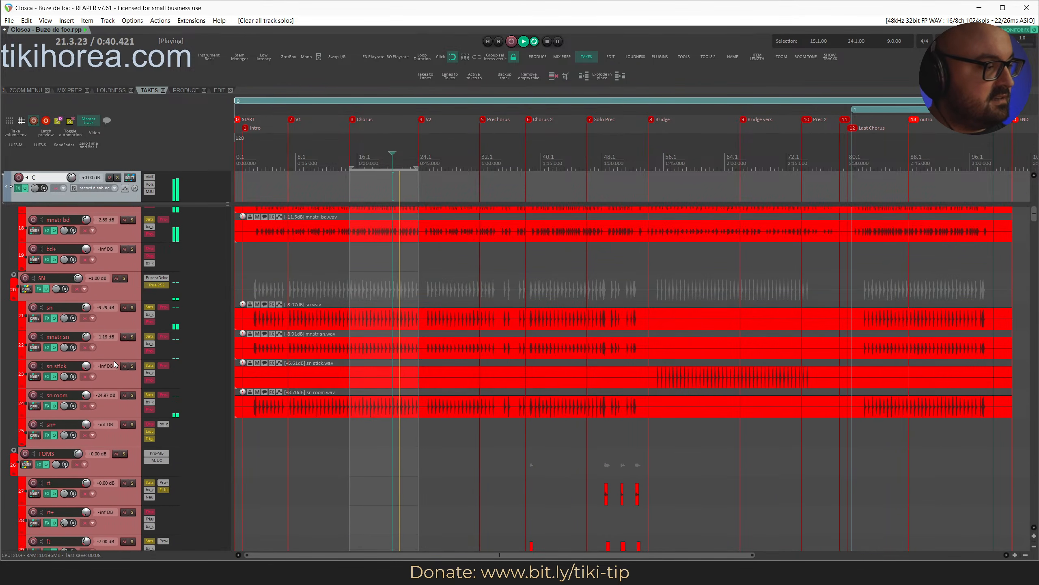
scroll(113, 361, up, 4)
click(116, 307)
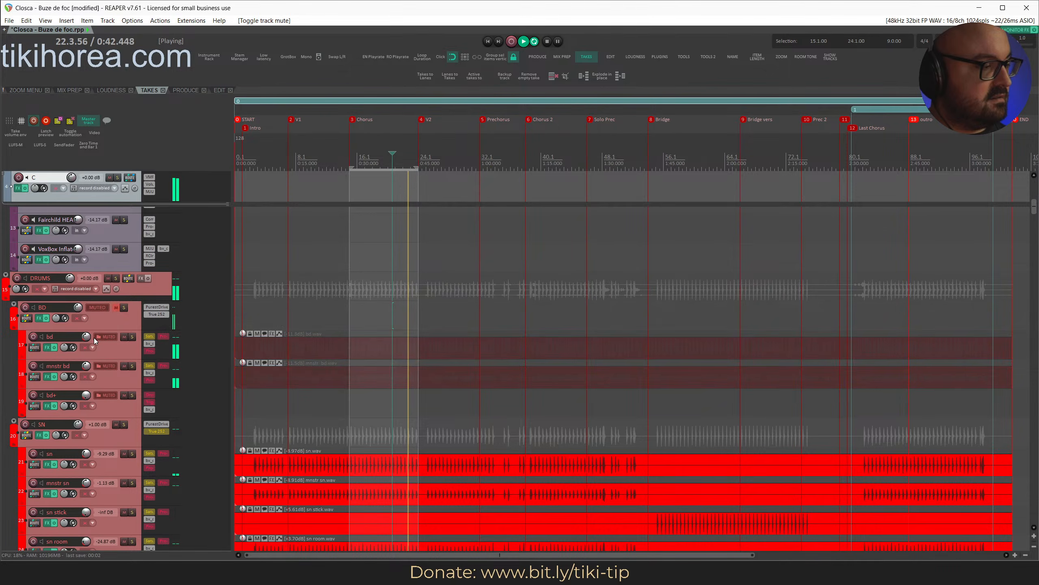
key(ctrl+s)
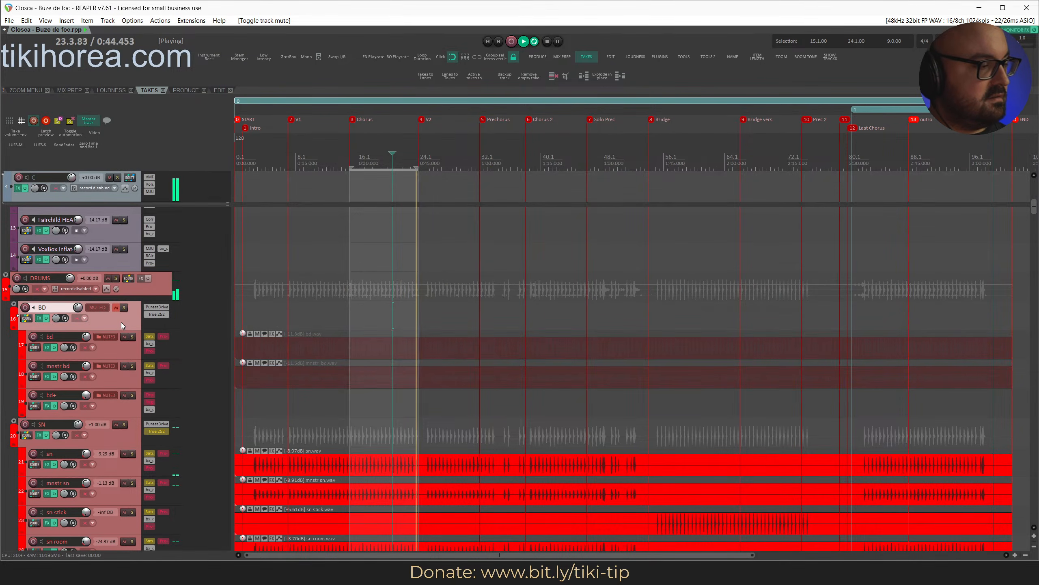
Try the BD folder's volume at -3 dB, unmute the folder and reset its volume to 0 dB.
right_click(78, 311)
key(Escape)
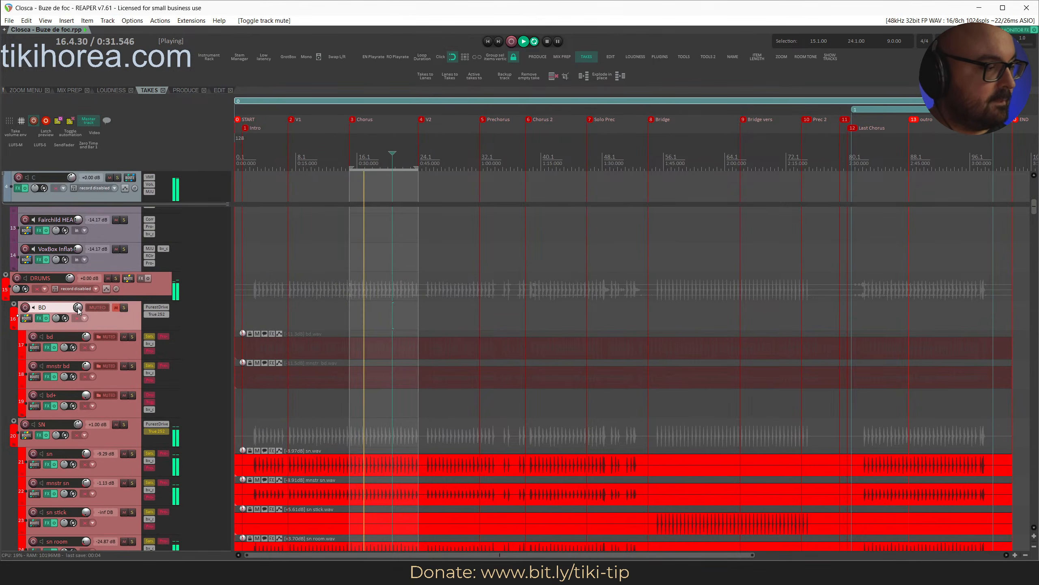
right_click(79, 311)
text(-3)
key(Return)
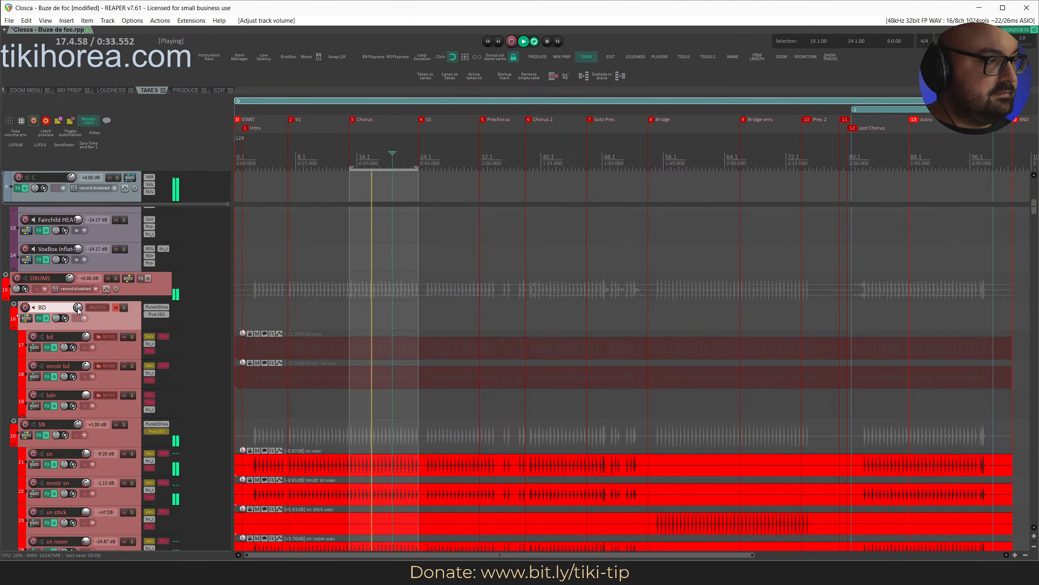
click(116, 308)
double_click(77, 309)
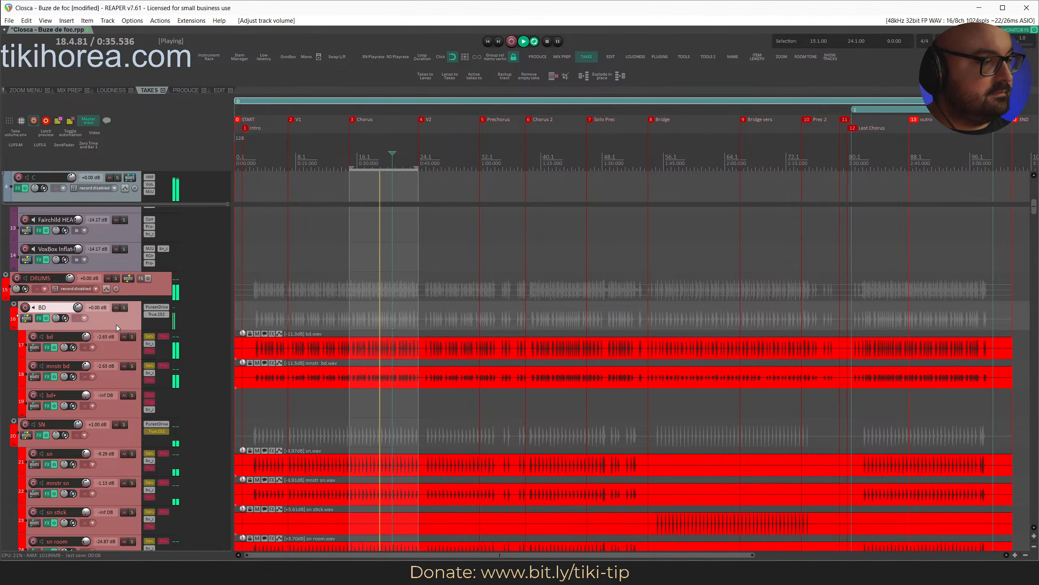
Stop playback and delete the DRUMS folder's send to track 3 "B" in its routing settings.
key(space)
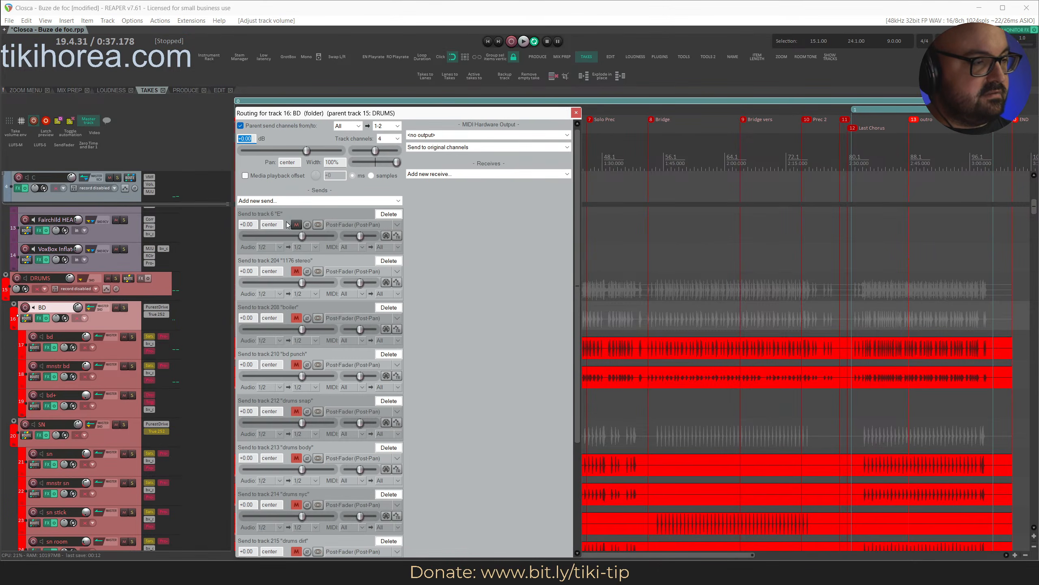
key(Escape)
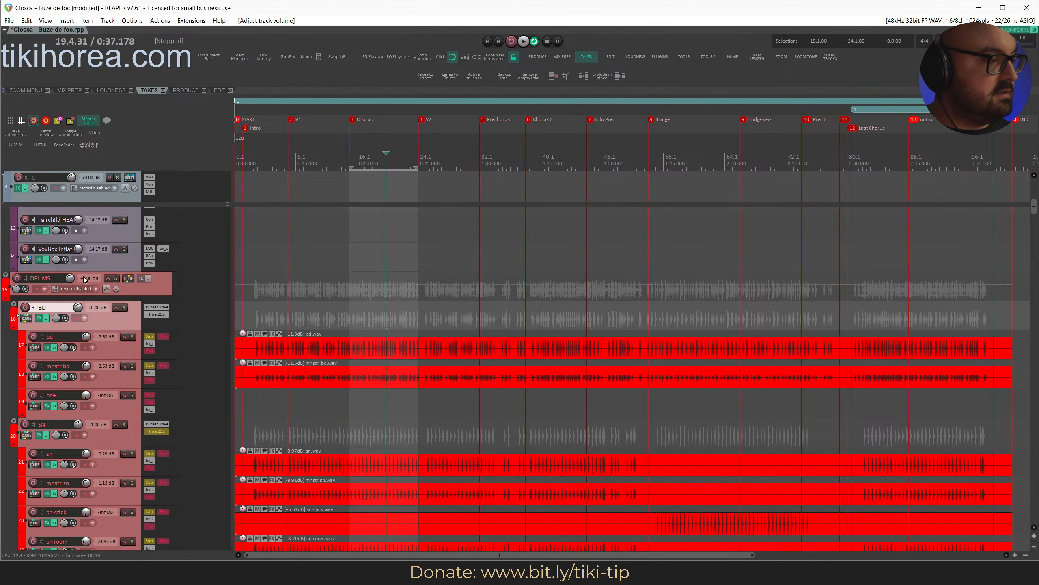
click(128, 279)
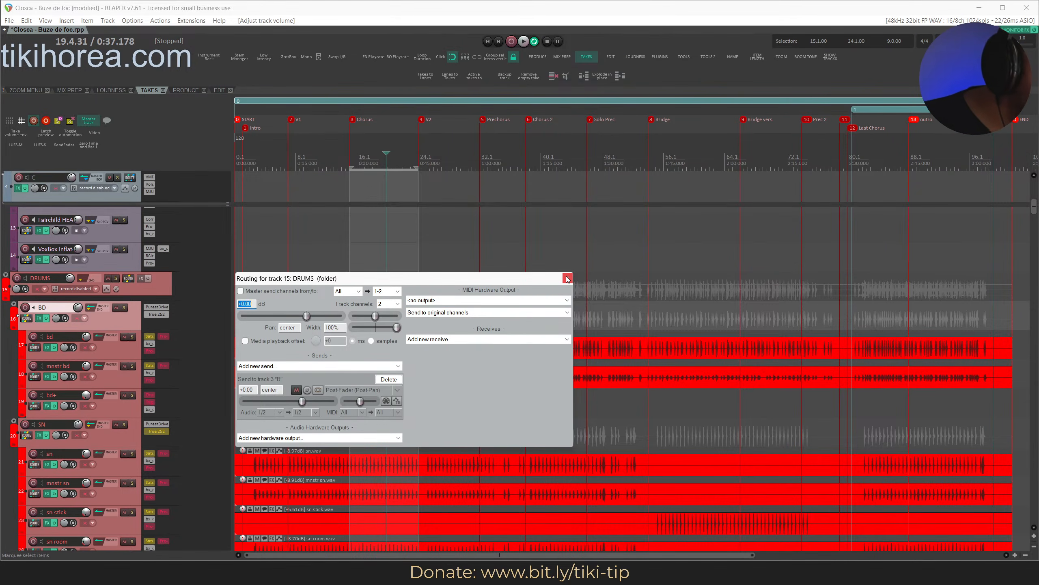
drag(515, 280, 659, 148)
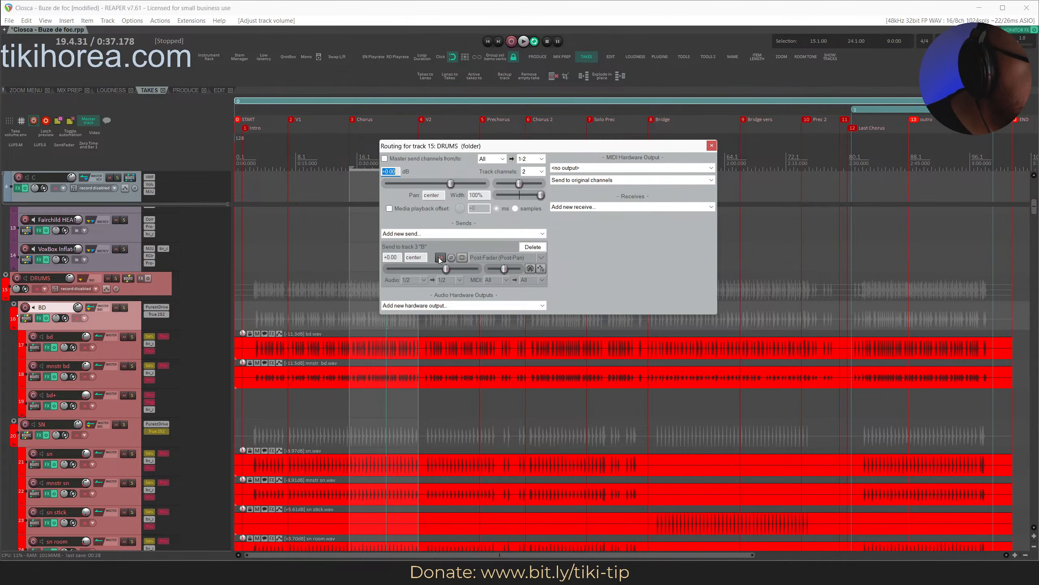
right_click(439, 258)
click(444, 251)
click(533, 247)
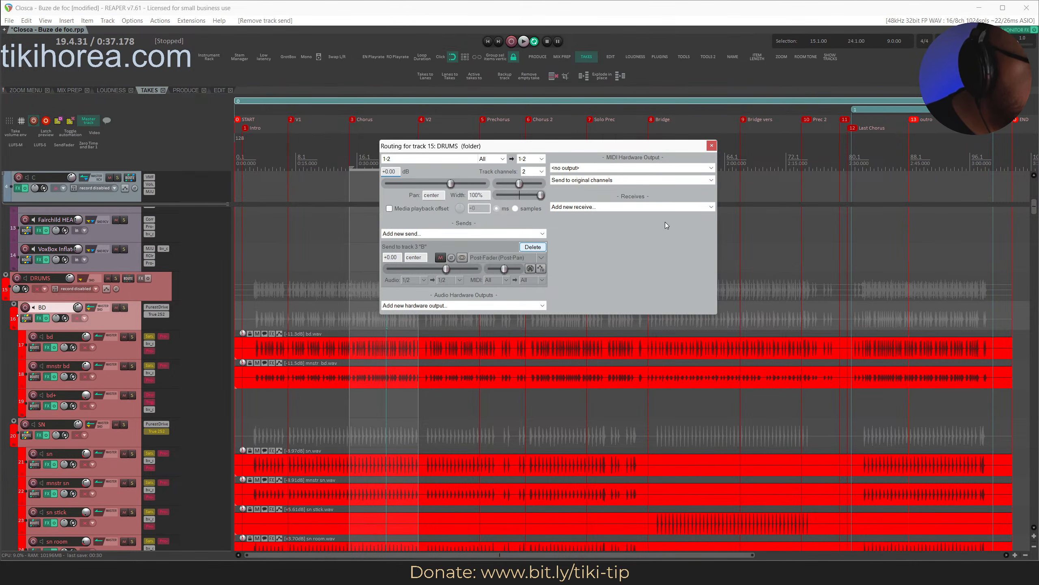
click(713, 144)
Add a send from the BD folder to track 3 "B" and close its routing settings.
scroll(121, 337, down, 1)
scroll(122, 337, down, 1)
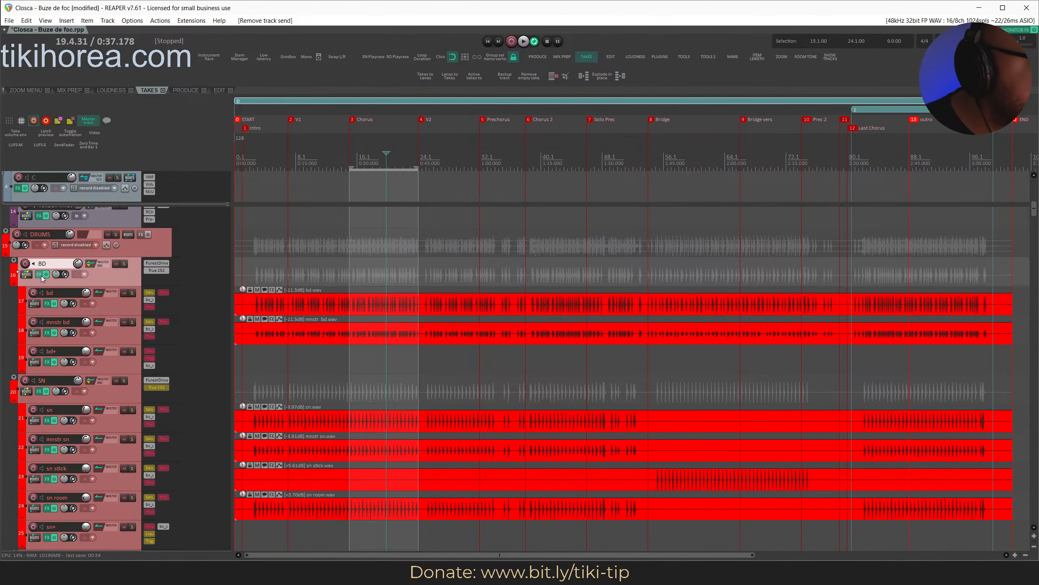
click(29, 274)
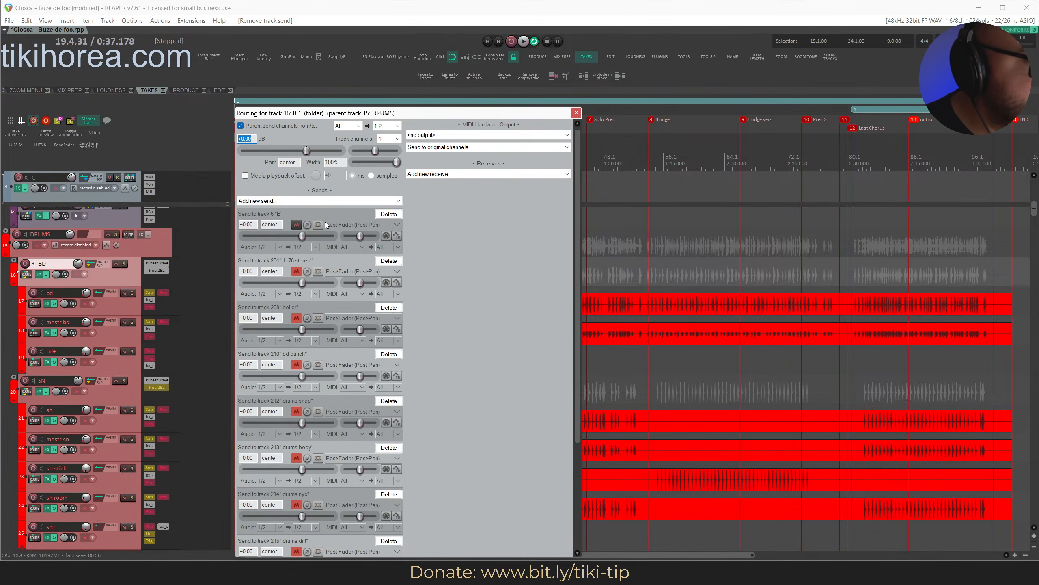
click(312, 201)
click(295, 234)
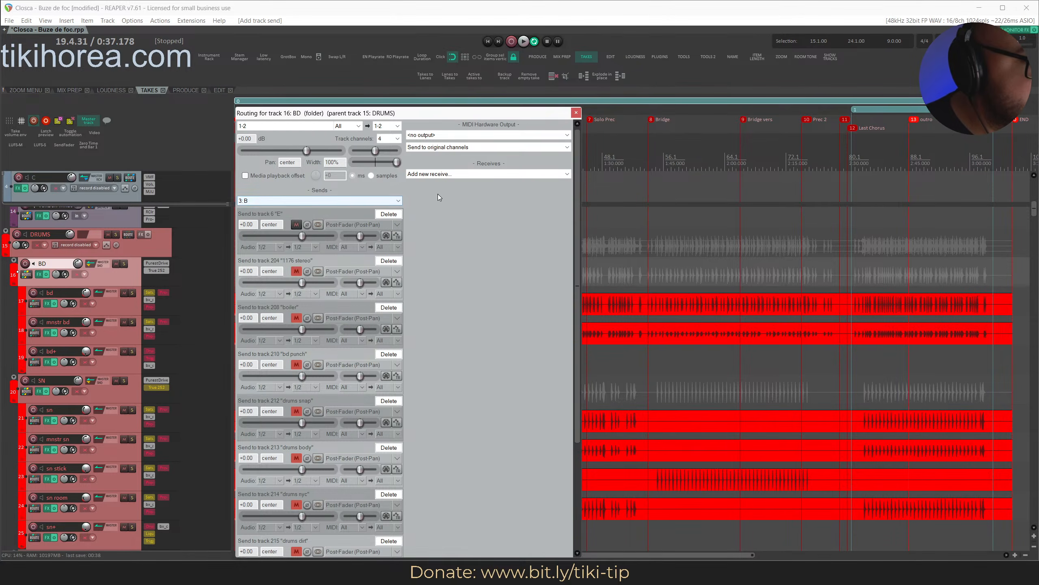
click(575, 112)
Add a send from the SN folder to track 3 "B" and close its routing settings.
scroll(70, 342, down, 2)
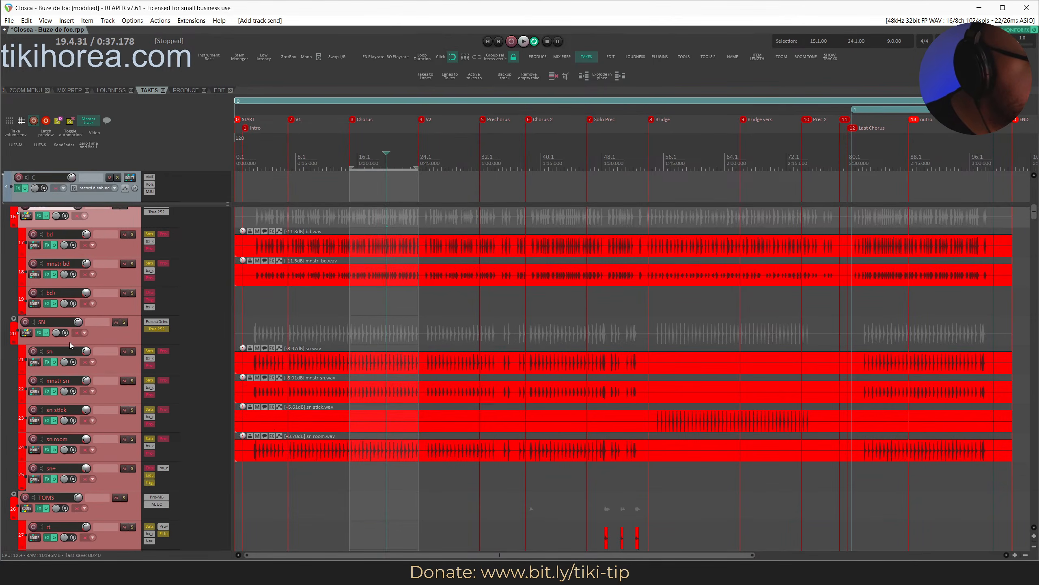
click(26, 333)
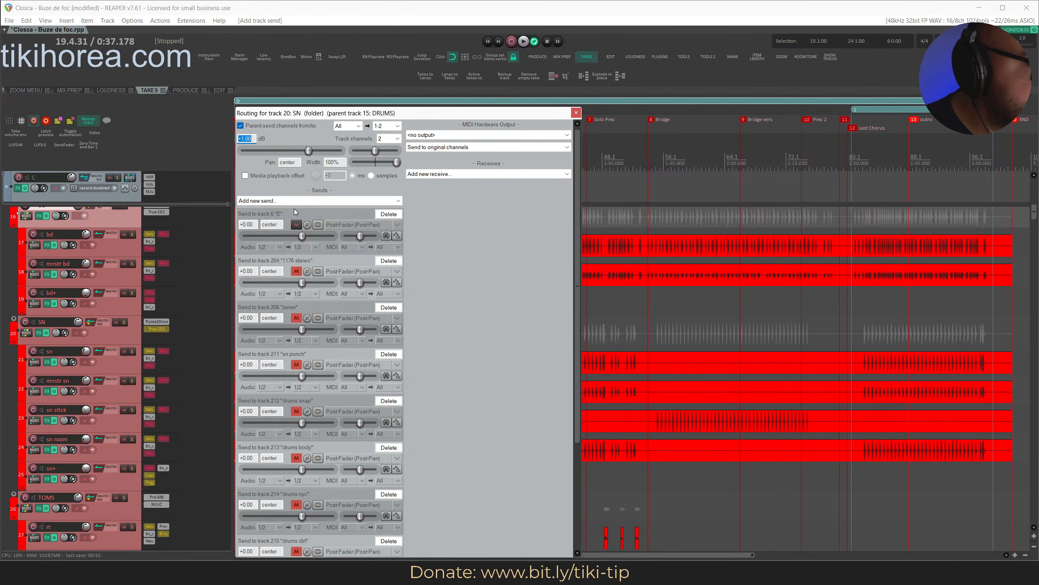
click(294, 200)
click(271, 236)
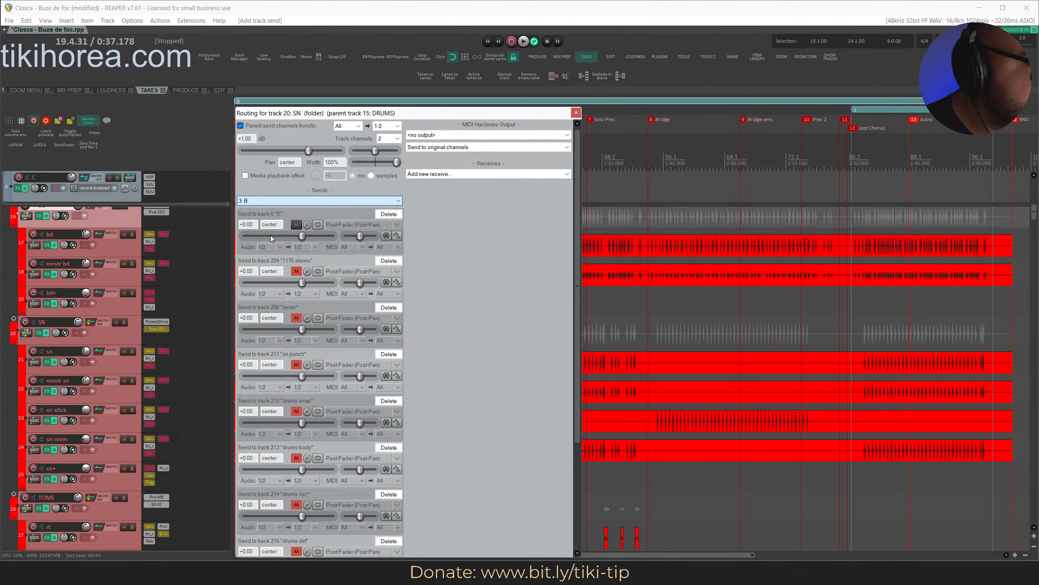
click(577, 112)
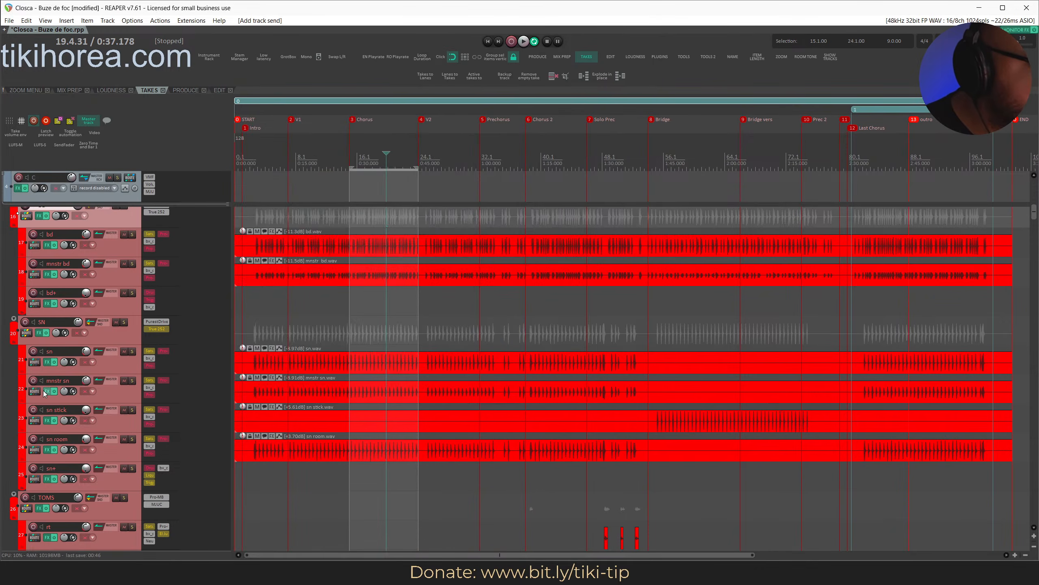
Add a send from the TOMS folder to track 3 "B" and close its routing settings.
scroll(43, 390, down, 3)
click(99, 384)
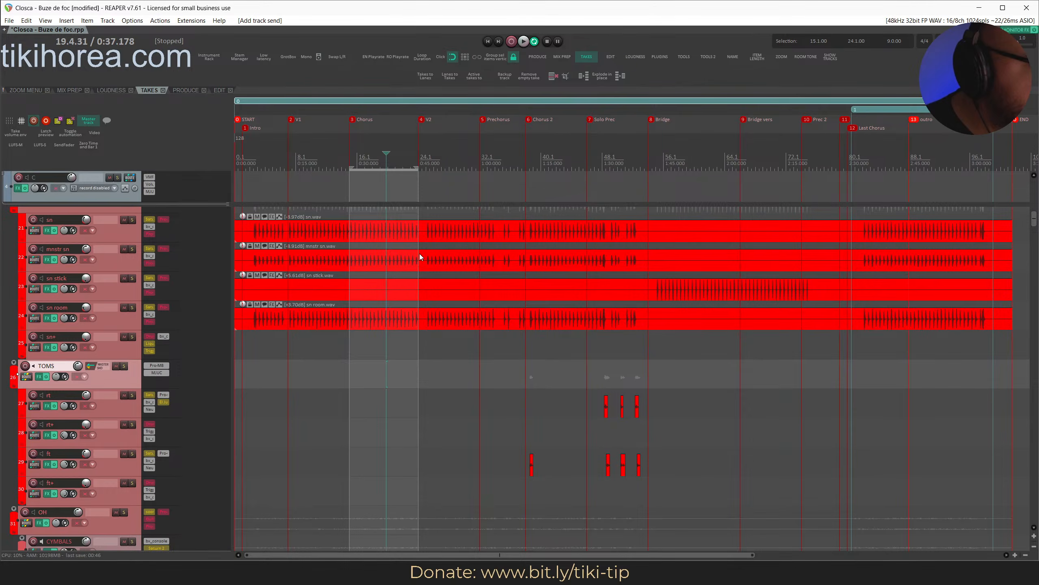
key(i)
click(270, 430)
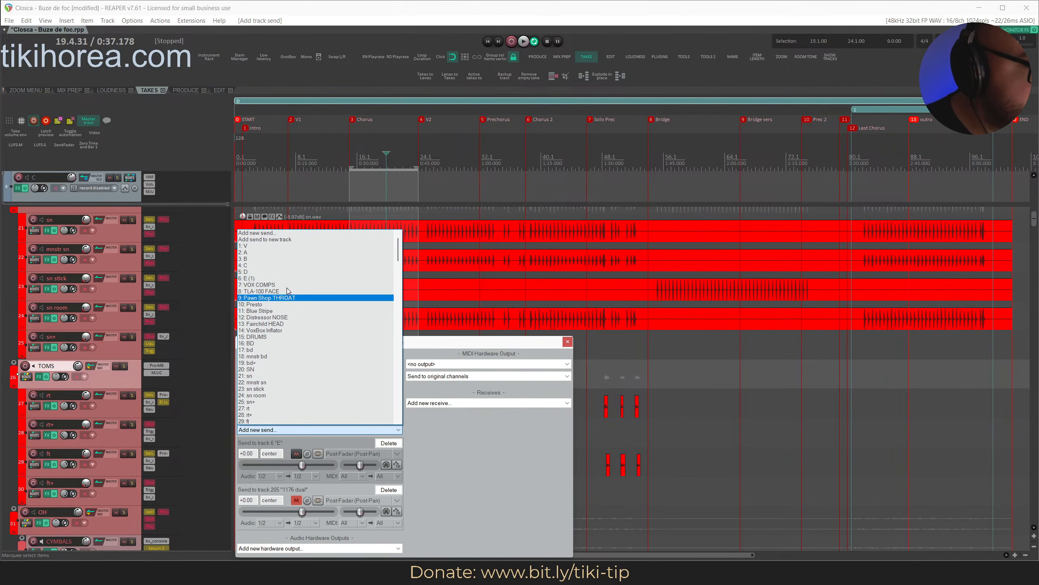
click(278, 262)
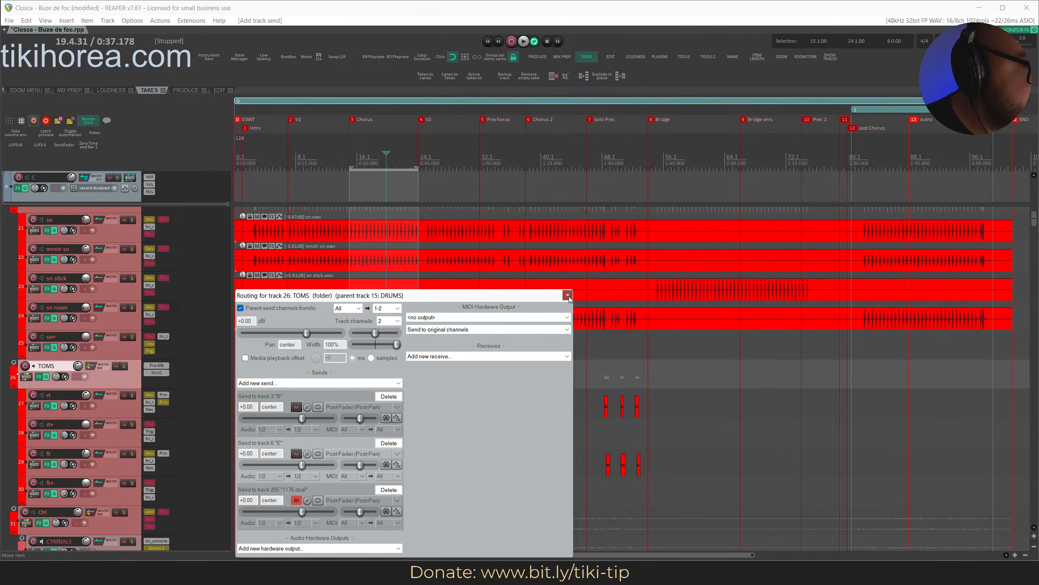
click(568, 296)
Turn off the OH folder's parent send and add a send from it to track 3 "B".
scroll(73, 379, down, 5)
click(132, 383)
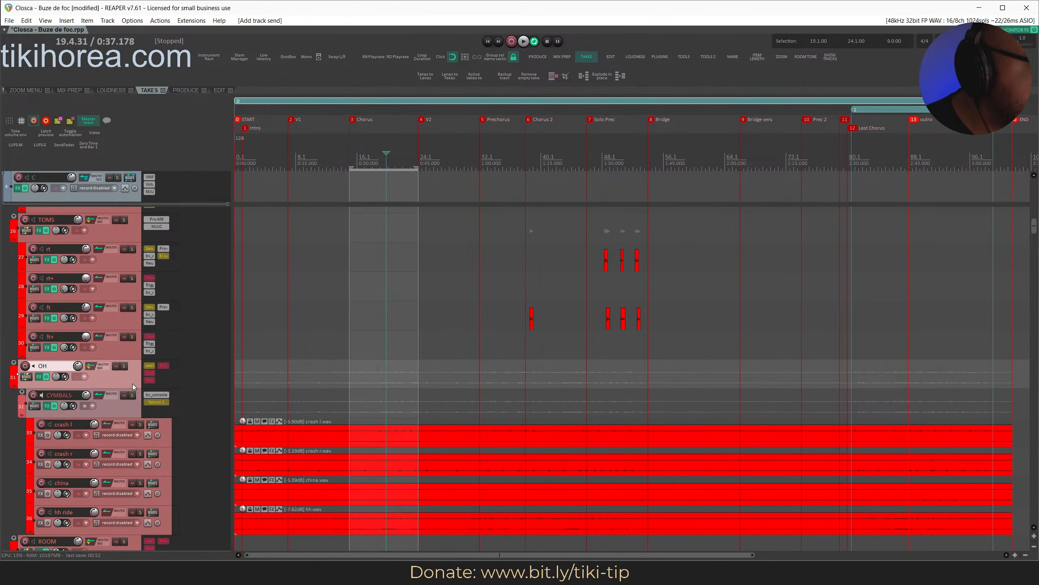
click(25, 378)
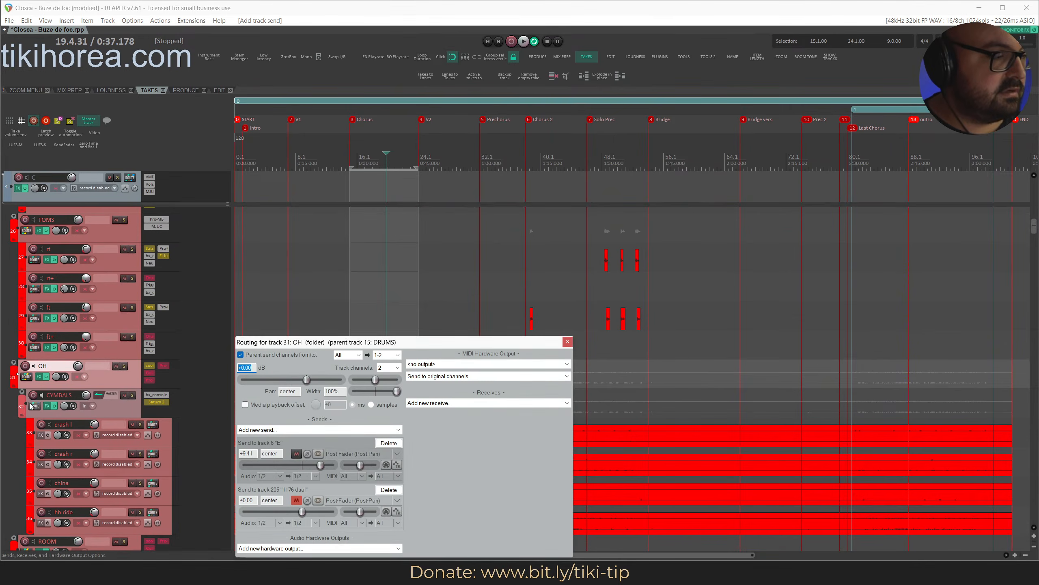
click(31, 406)
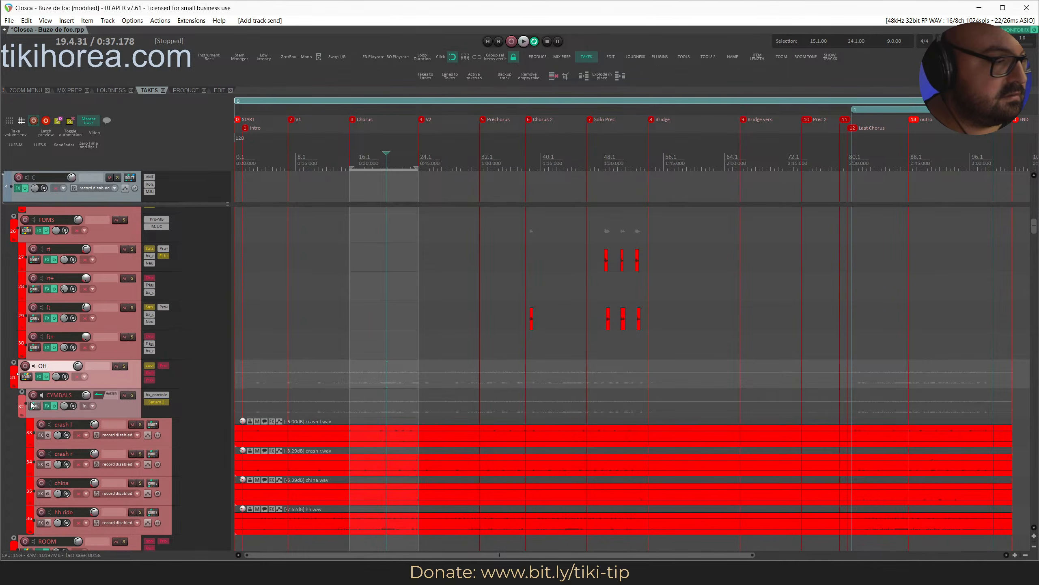
click(32, 379)
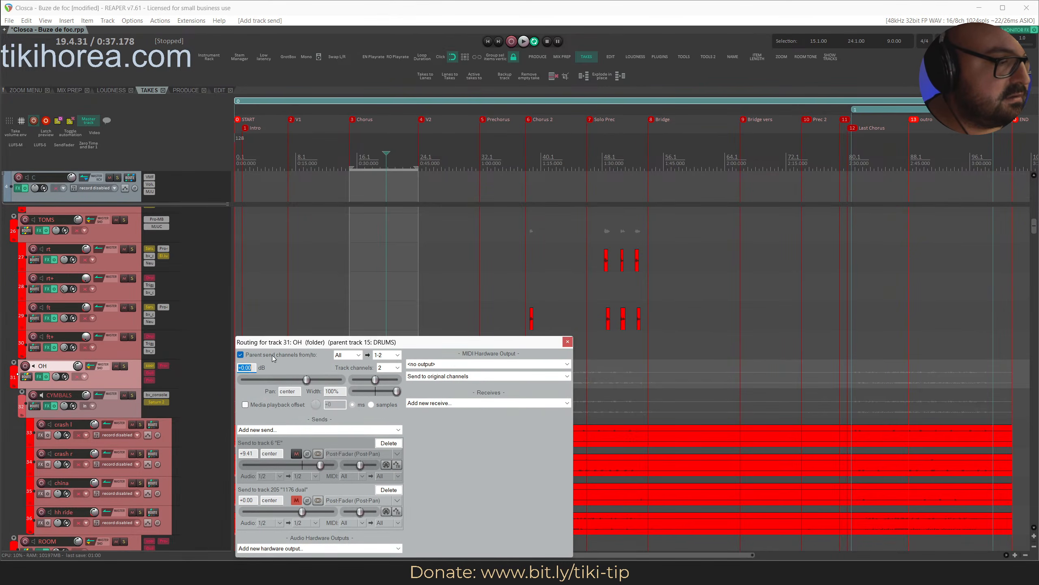
click(272, 355)
click(287, 429)
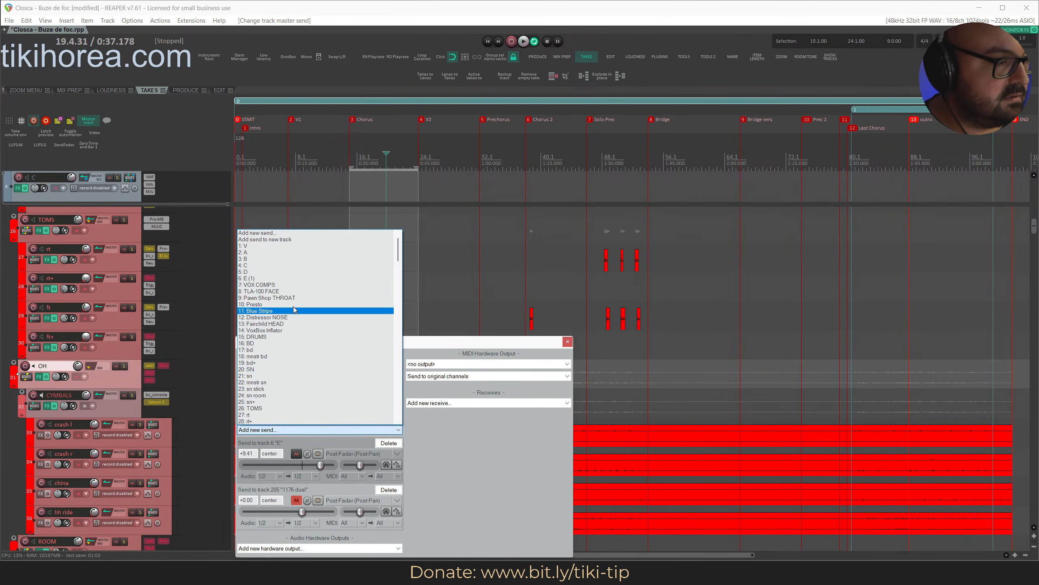
click(287, 261)
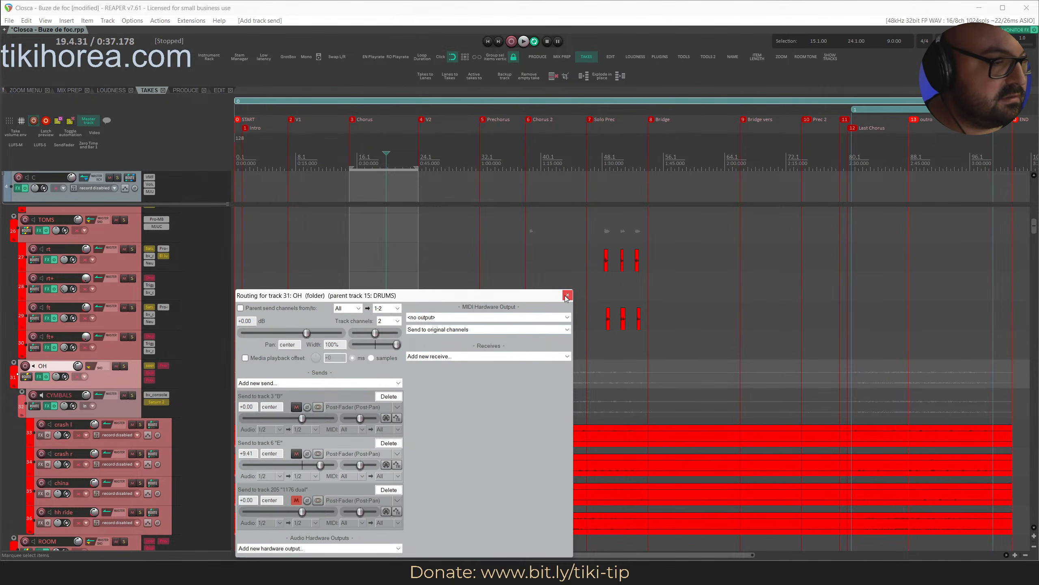
click(567, 295)
Turn off the TOMS folder's parent send to DRUMS.
scroll(23, 408, up, 2)
click(30, 303)
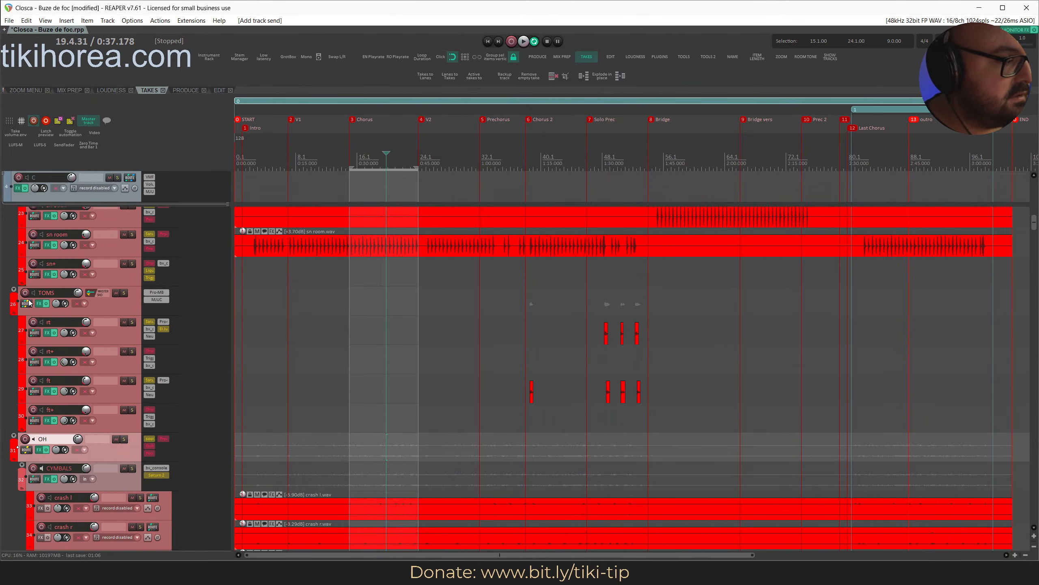
scroll(41, 319, up, 7)
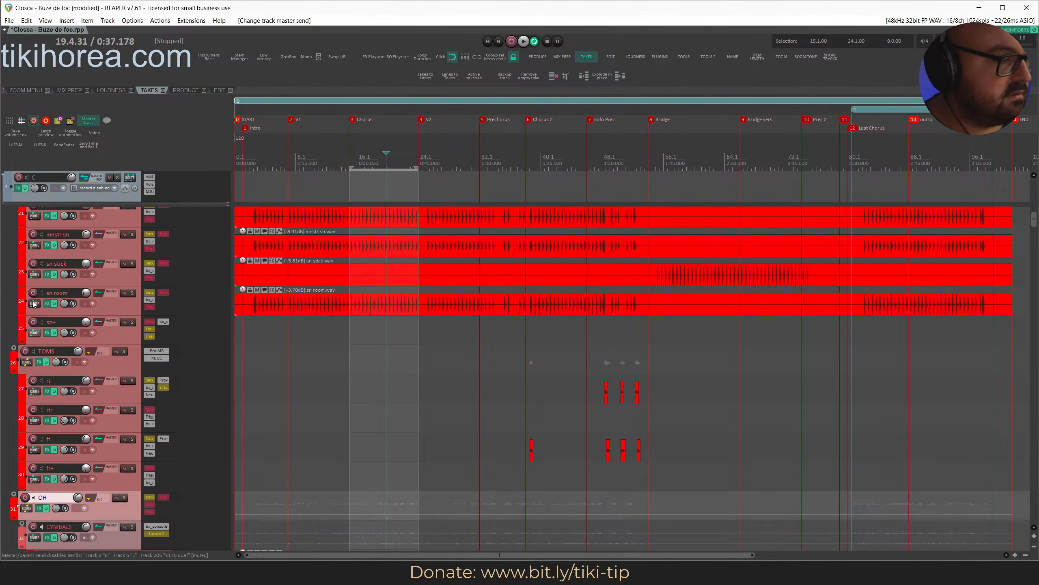
scroll(52, 329, up, 2)
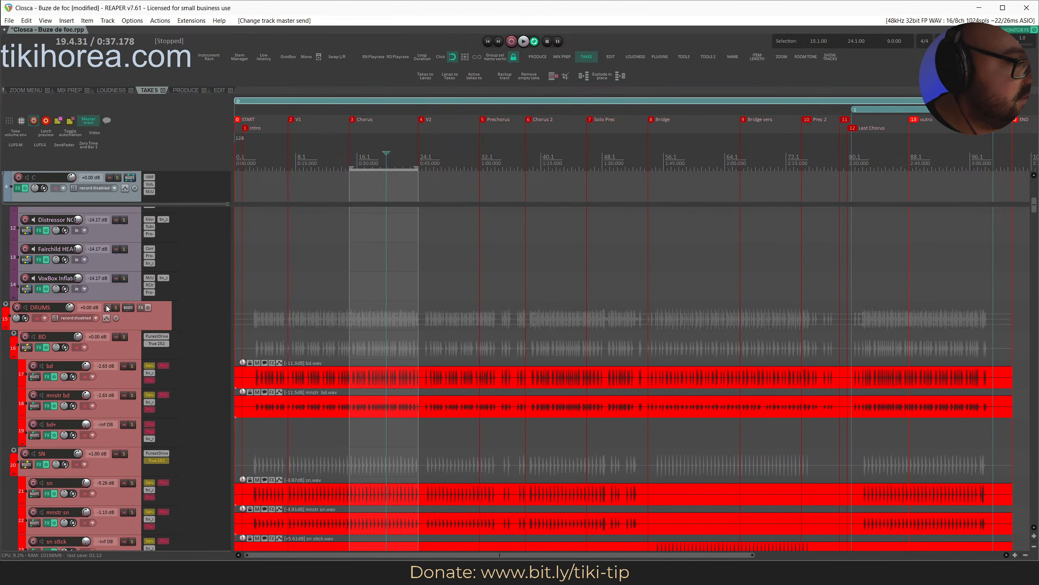
Play the chorus to check the DRUMS folder's routing, lower its volume to -inf dB and save the project.
scroll(71, 308, up, 10)
key(space)
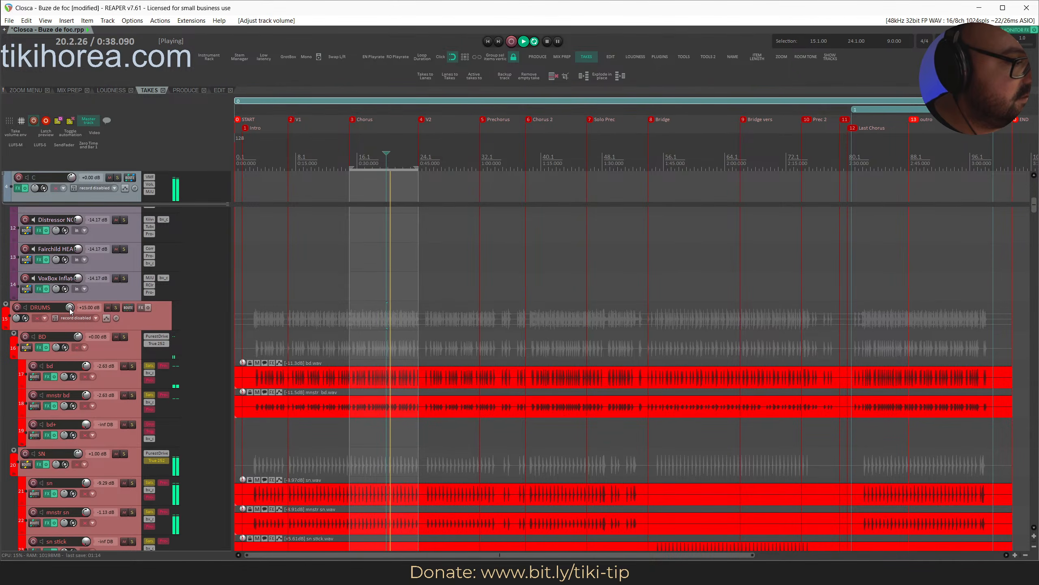
click(128, 307)
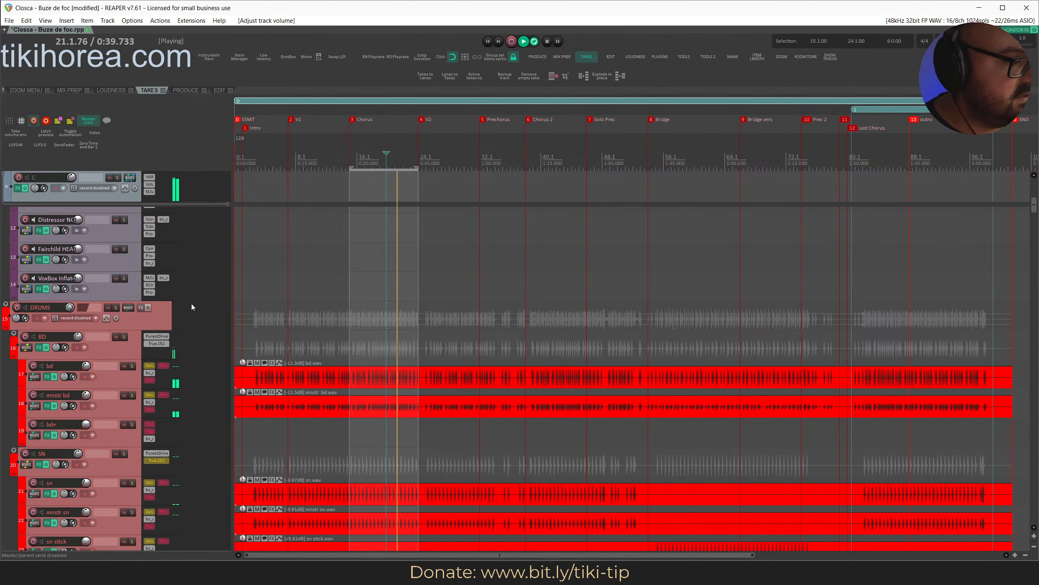
click(568, 307)
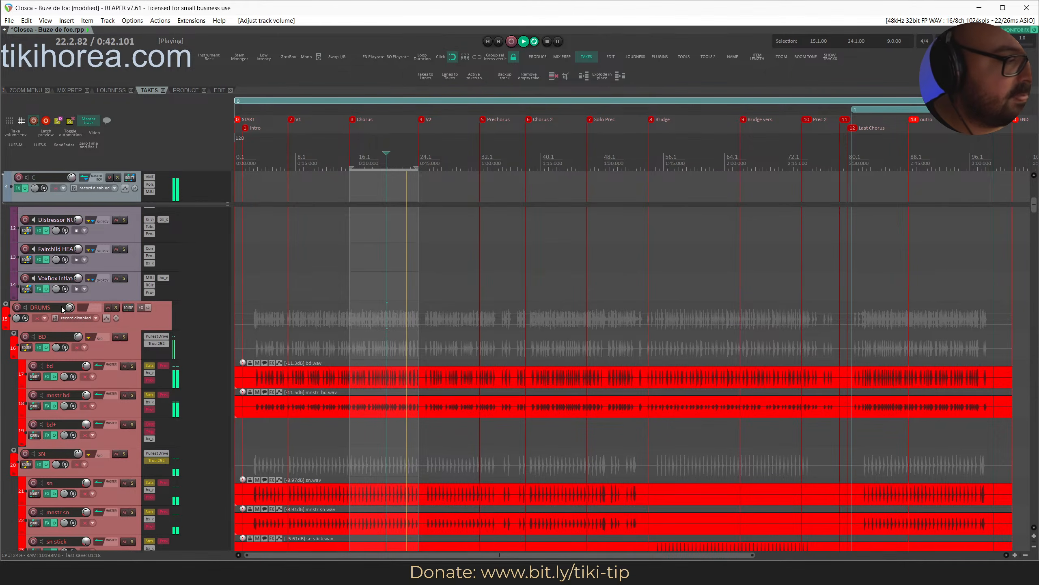
drag(70, 308, 70, 409)
scroll(64, 369, down, 10)
key(space)
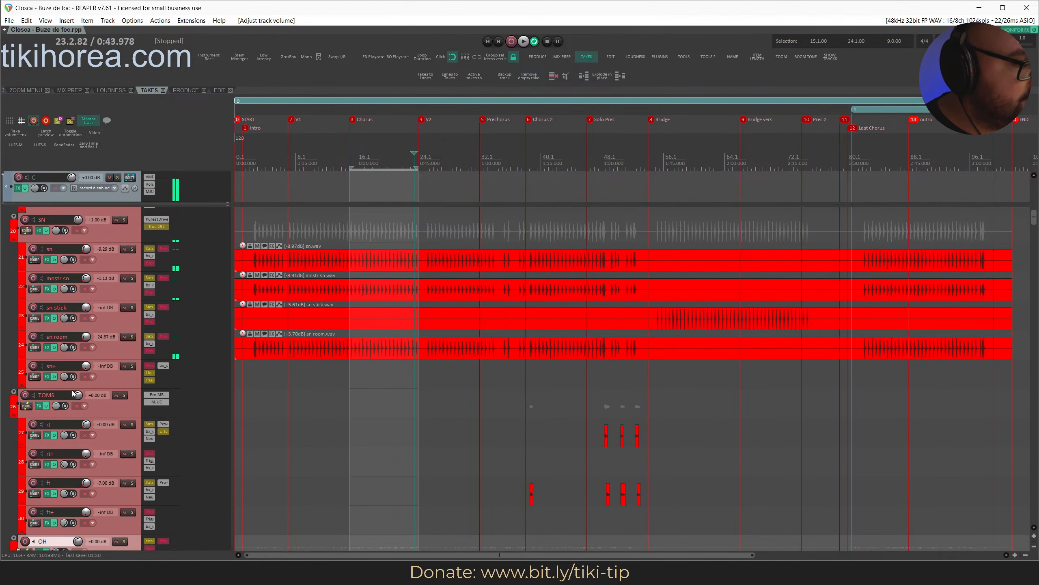
key(ctrl+s)
Check the parent sends and sends in the routing settings of the TOMS, OH and CYMBALS folders.
click(27, 347)
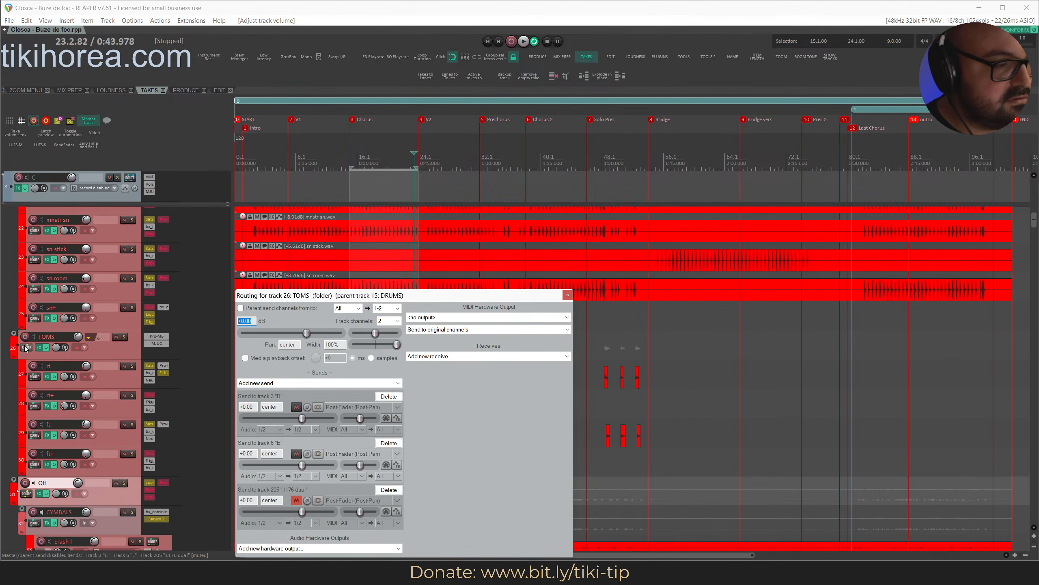
click(25, 347)
scroll(25, 345, down, 3)
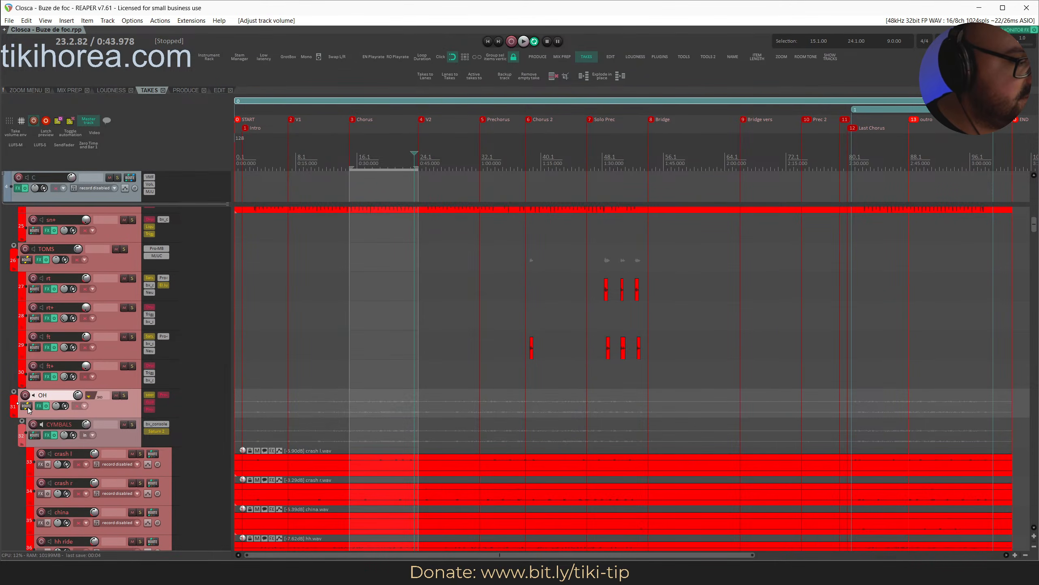
click(28, 407)
click(28, 407)
scroll(28, 407, down, 3)
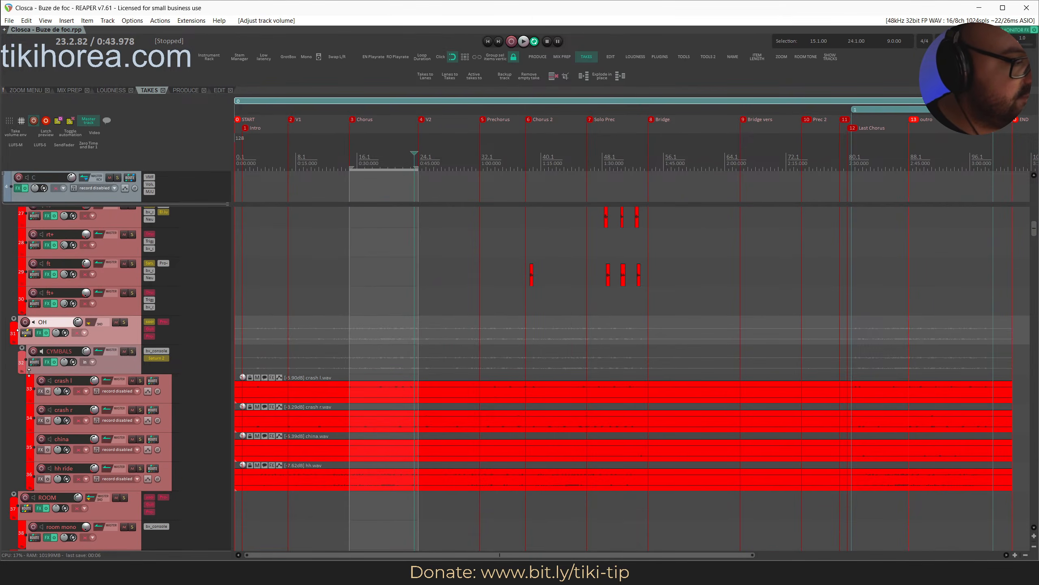
click(30, 362)
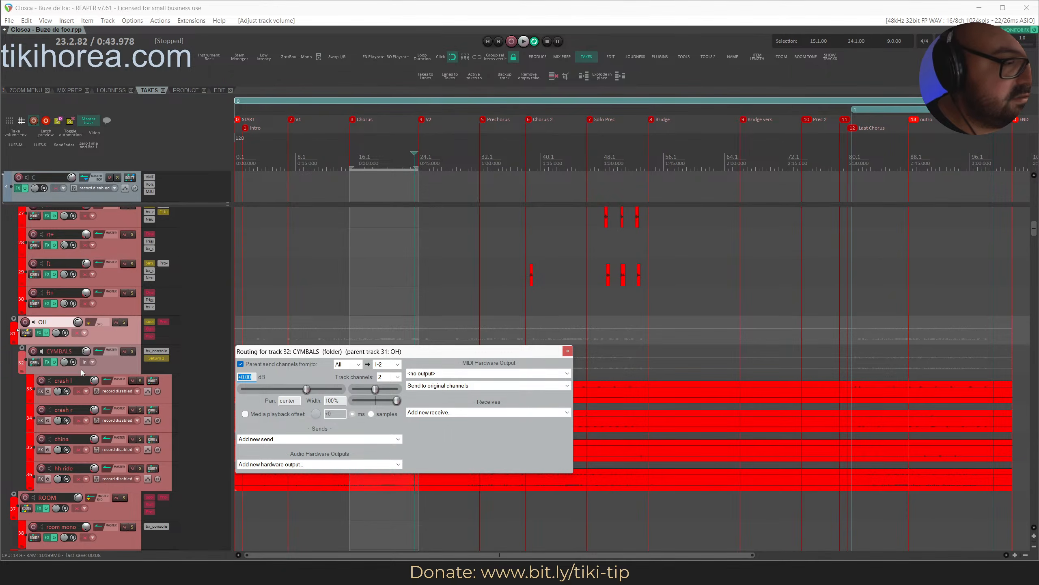
key(Escape)
scroll(55, 364, down, 3)
scroll(56, 363, up, 1)
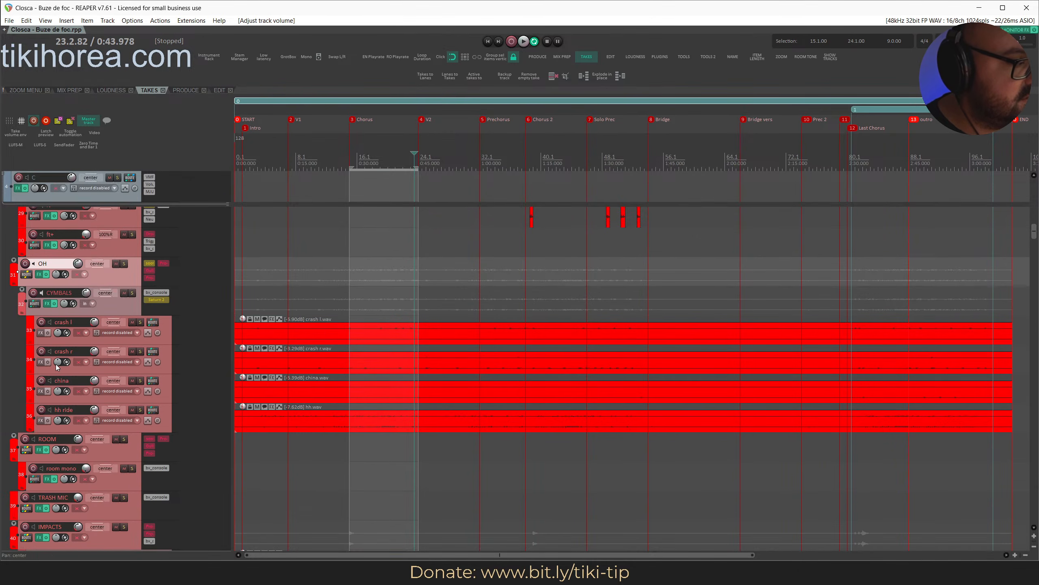
click(103, 306)
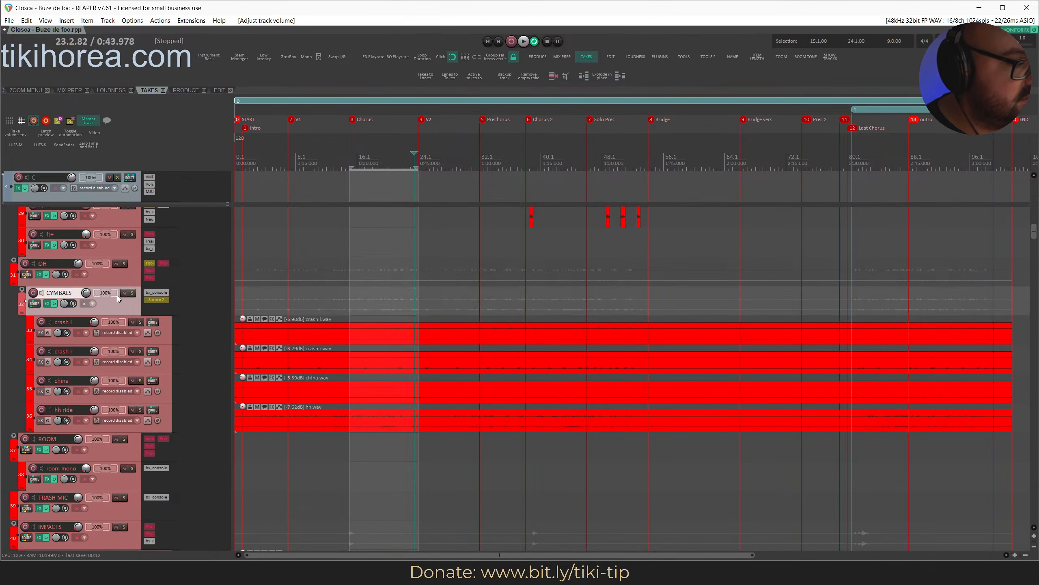
click(39, 303)
key(Escape)
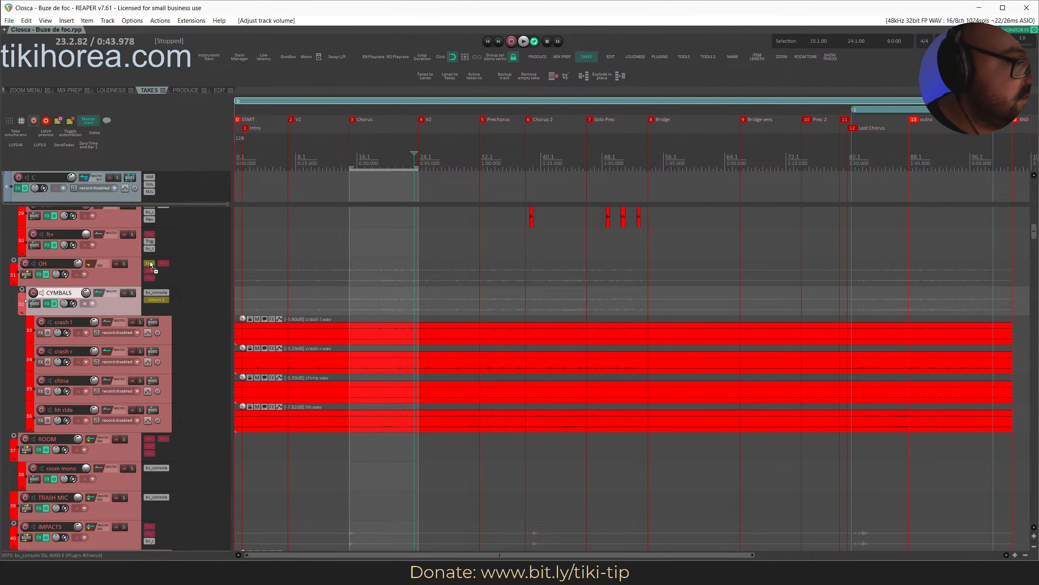
Copy the CYMBALS folder's effects to OH and move the crash l through hh ride tracks directly into the OH folder.
drag(150, 264, 161, 277)
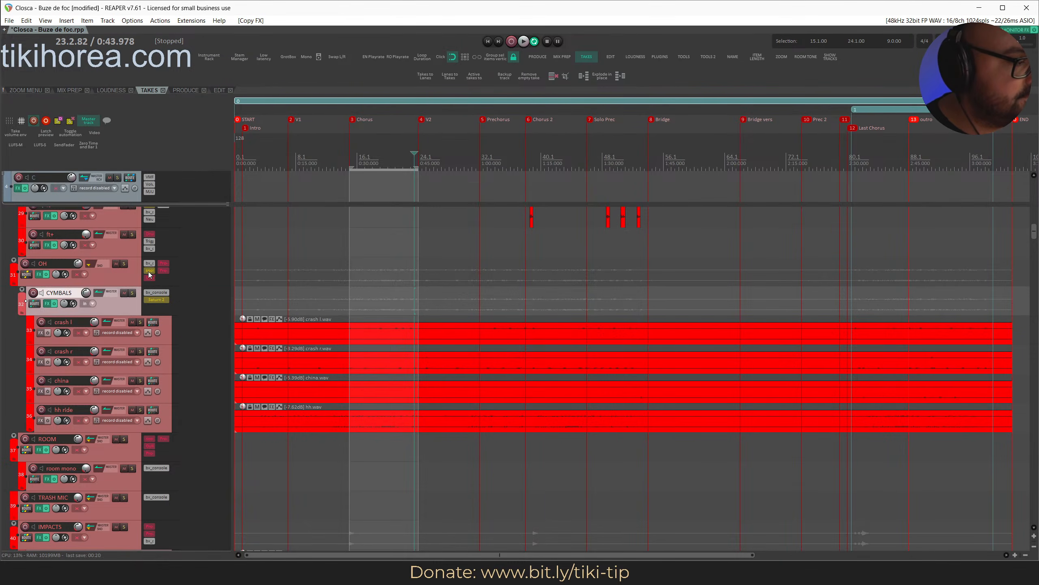
click(168, 320)
shift+click(164, 410)
drag(160, 329, 155, 284)
Delete the emptied CYMBALS track.
click(131, 420)
key(Delete)
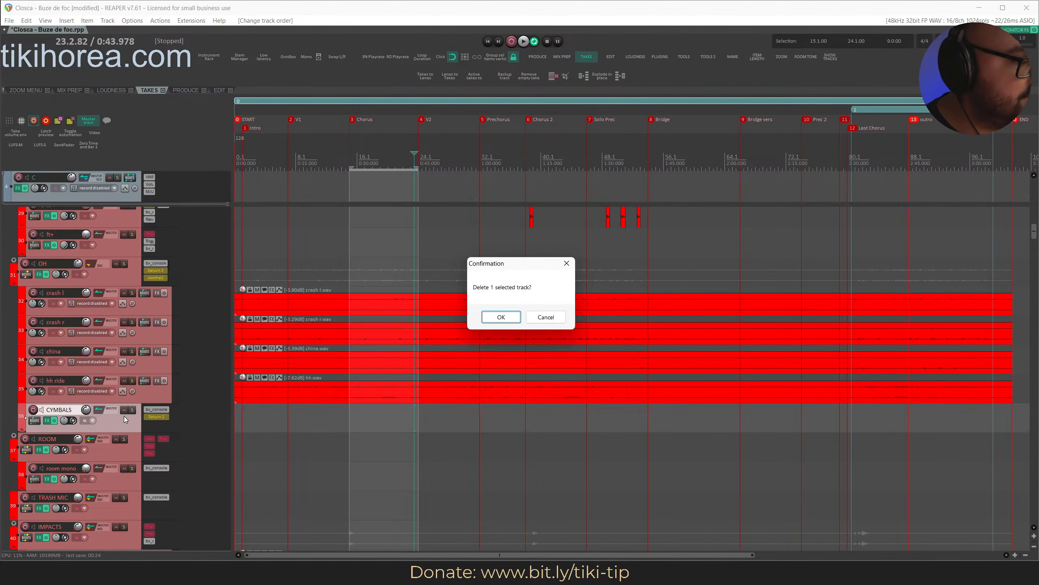
key(Return)
Check the OH folder's routing, rename the folder as CYMBALS and save the project.
click(28, 275)
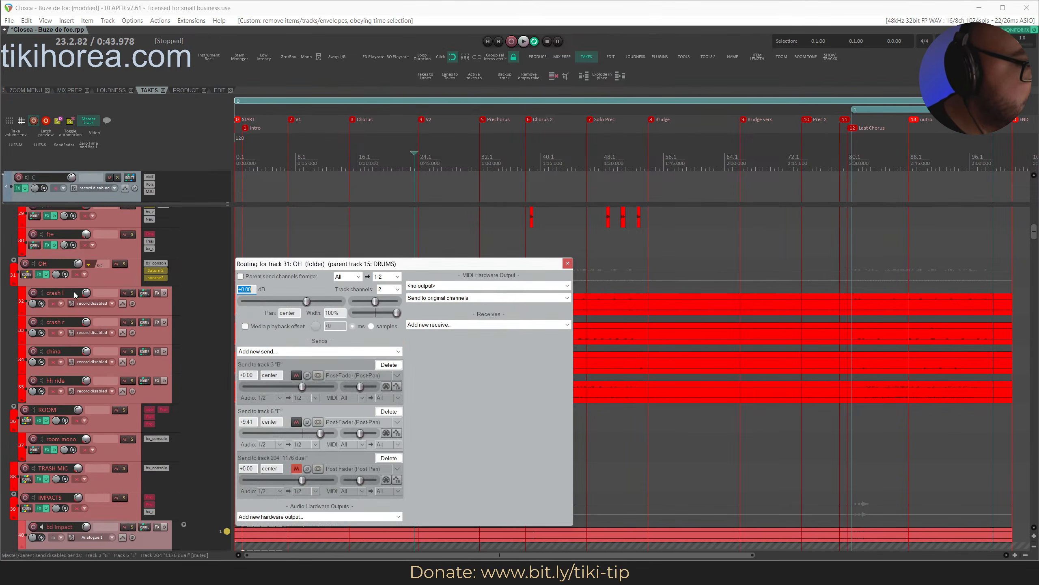
double_click(46, 263)
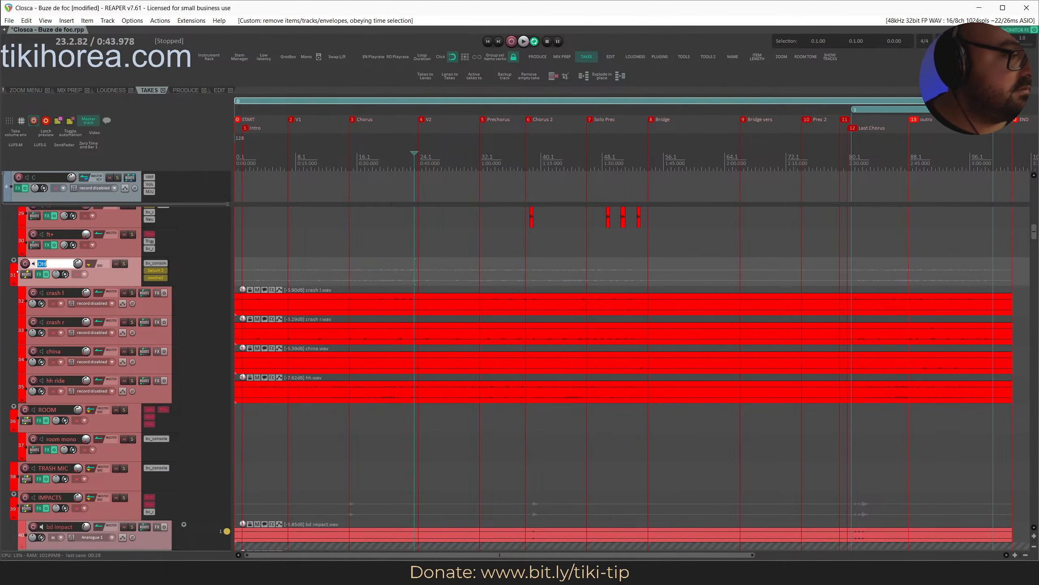
text(CYMBALS)
key(Return)
key(ctrl+s)
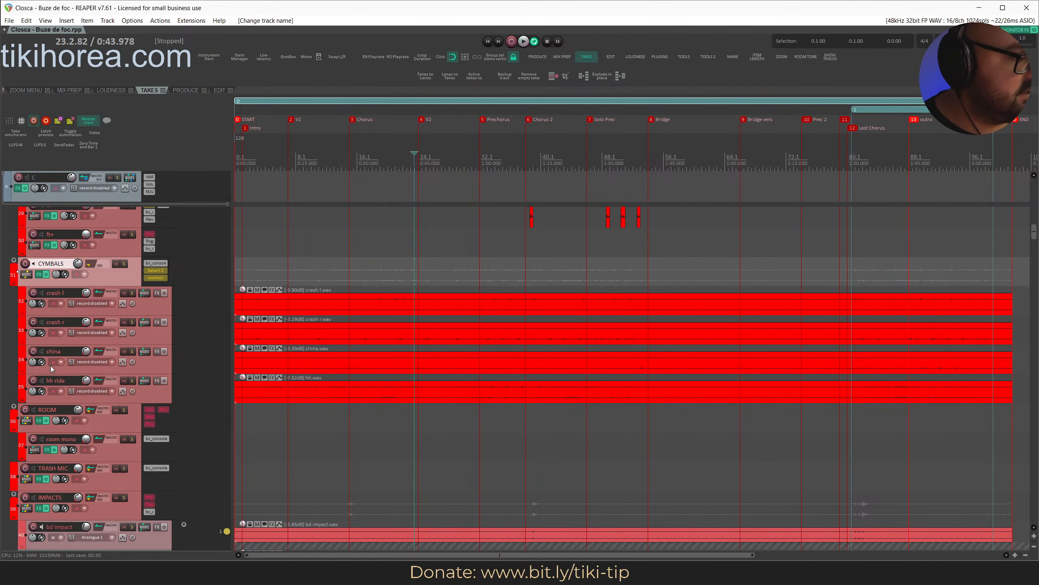
Clear all track solos and play the song with the time selection set to the Chorus section.
scroll(112, 426, down, 6)
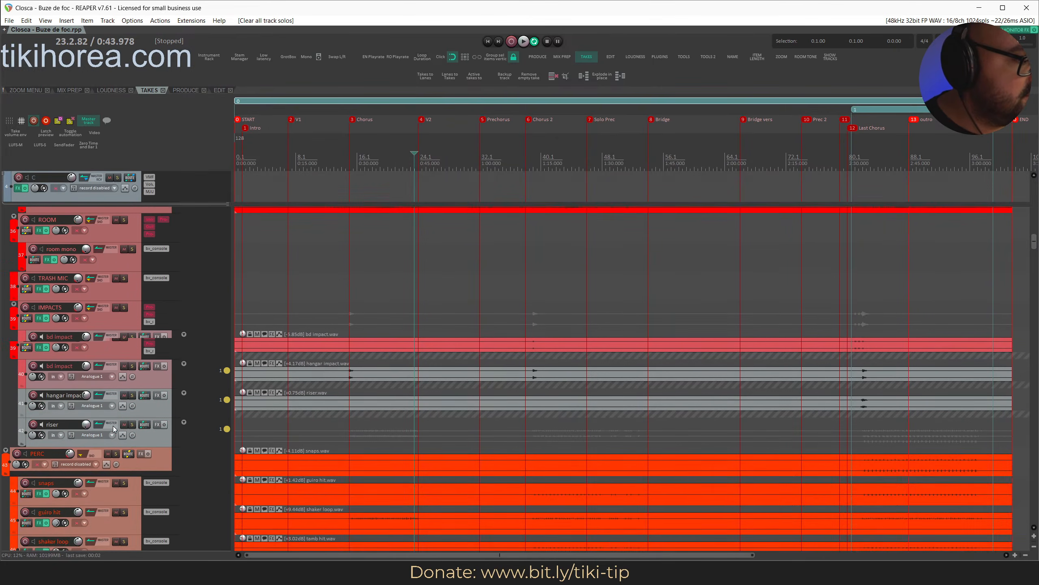
key(space)
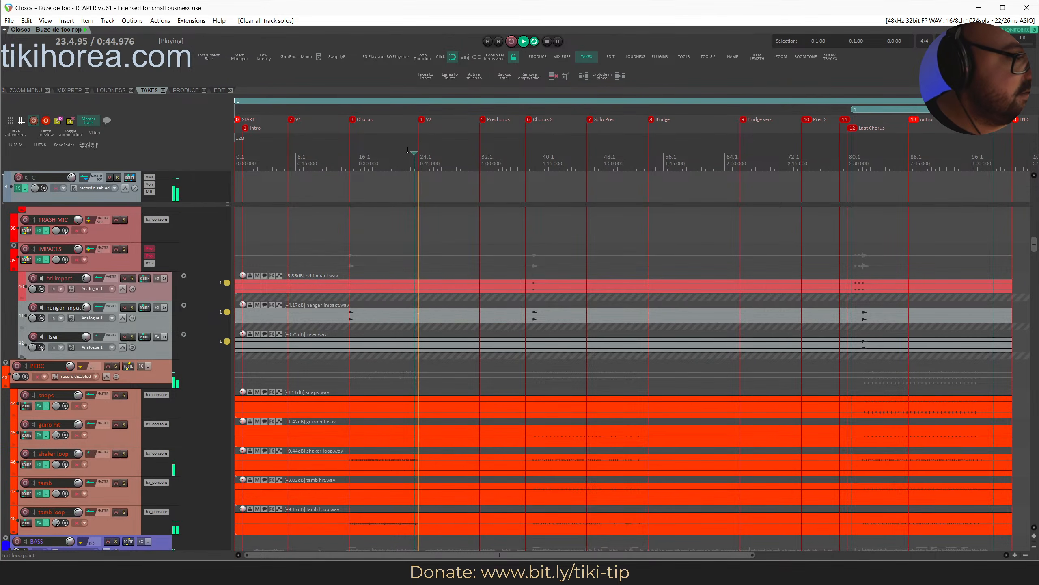
click(373, 159)
click(416, 160)
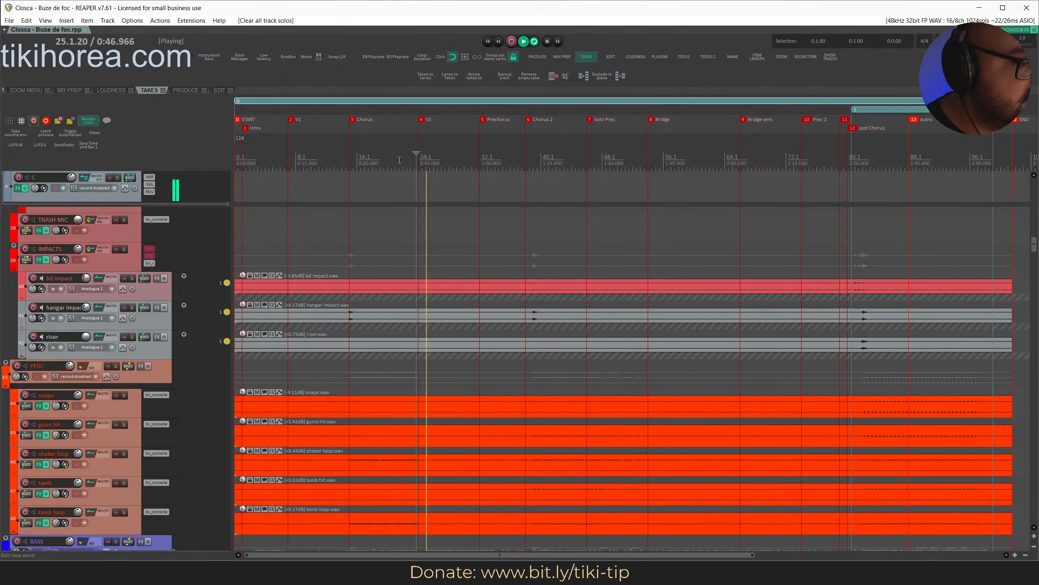
double_click(400, 160)
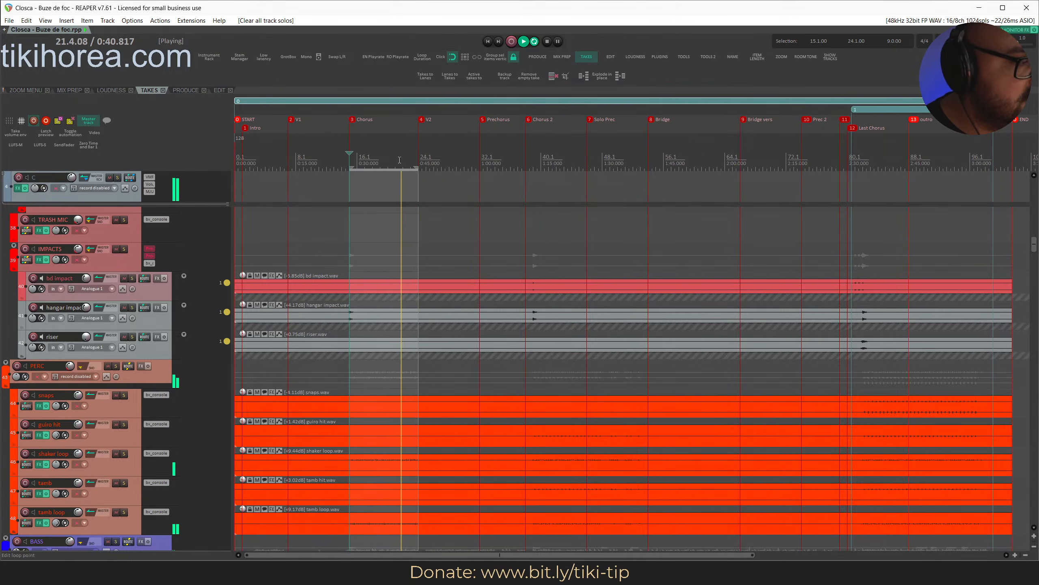
Audition the kick in the chorus by temporarily muting and soloing the BD folder and muting the mnstr bd track.
scroll(122, 344, up, 3)
scroll(123, 344, up, 7)
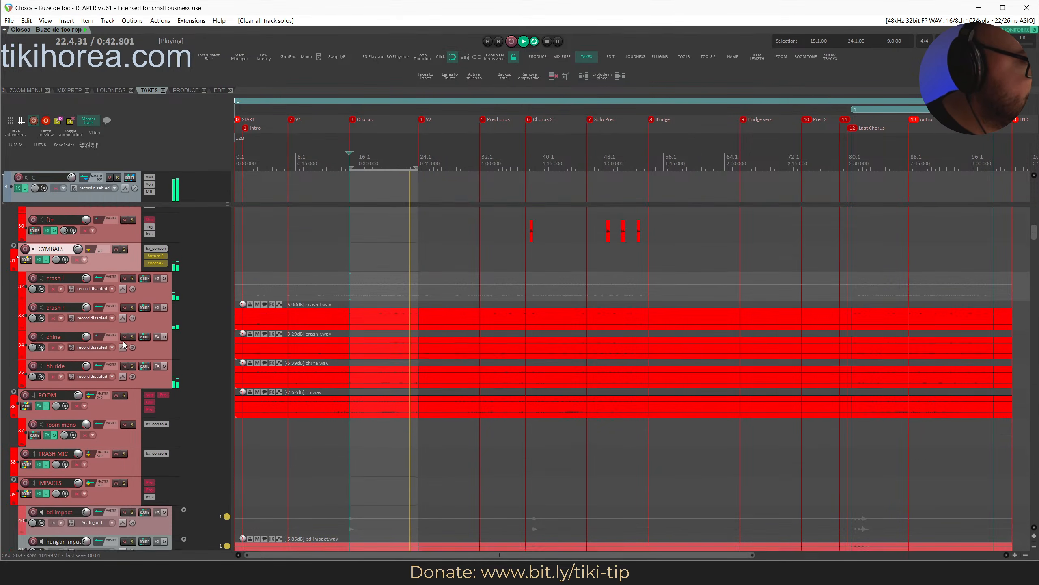
scroll(41, 369, up, 10)
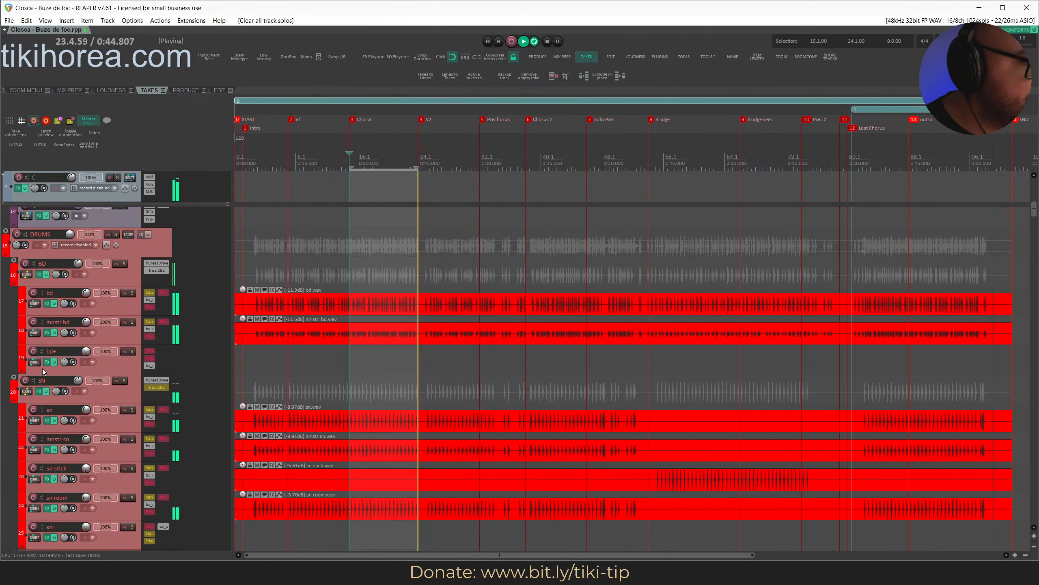
click(117, 293)
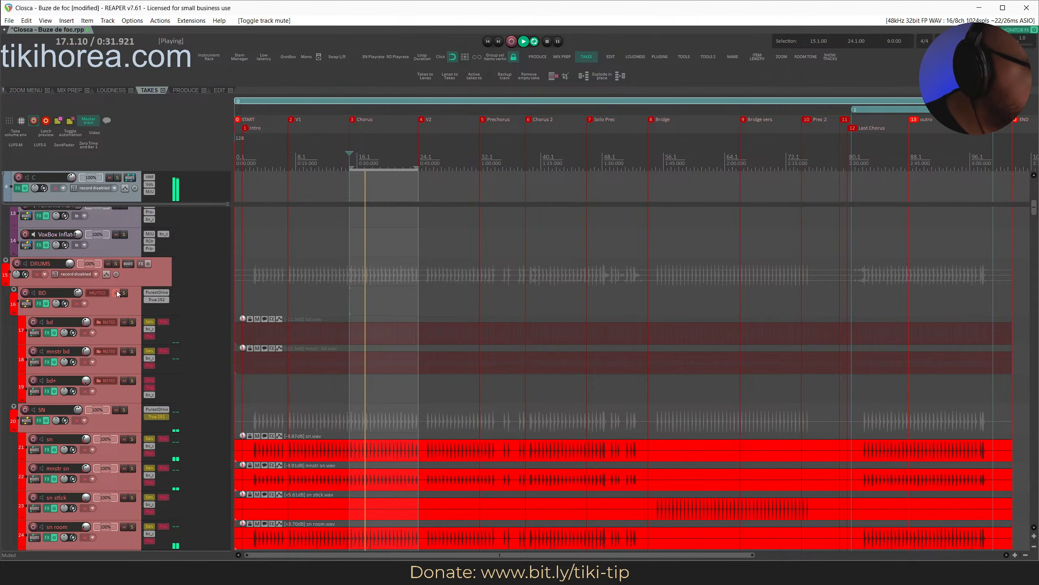
click(117, 293)
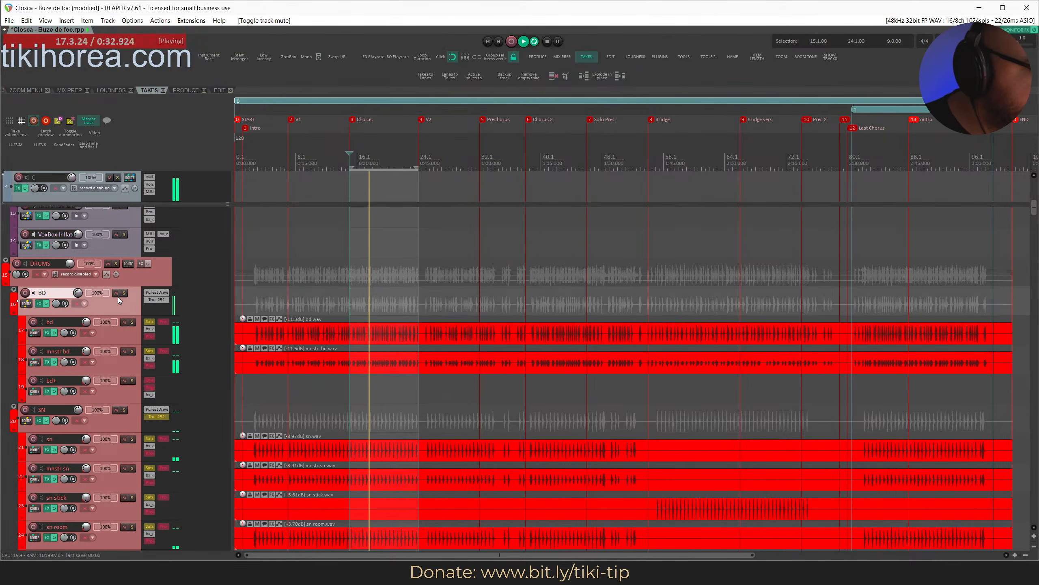
key(s)
key(s)
click(121, 352)
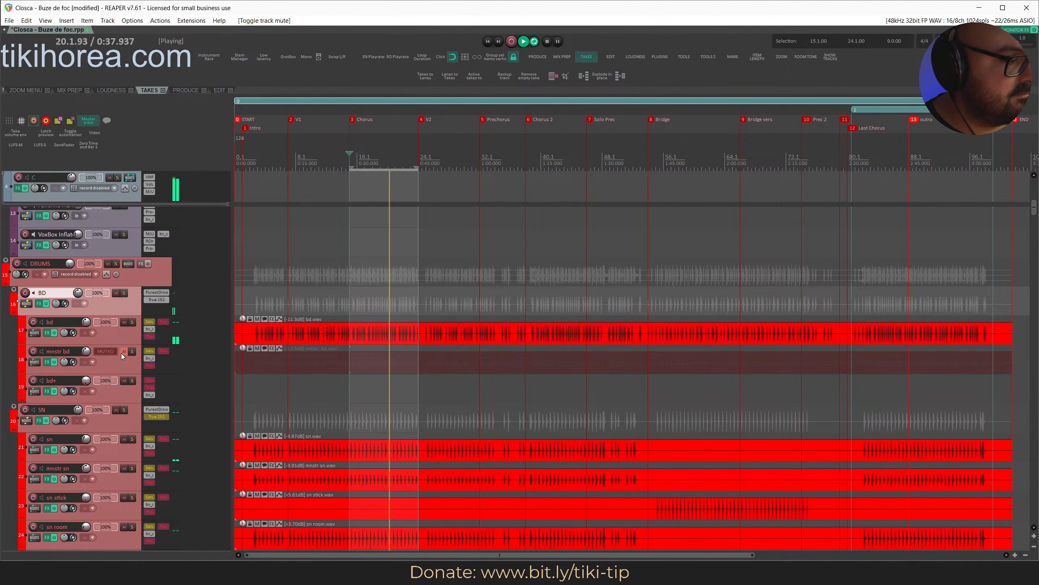
click(122, 353)
key(space)
Set the mnstr bd track's volume to -5 dB and save the project.
click(115, 366)
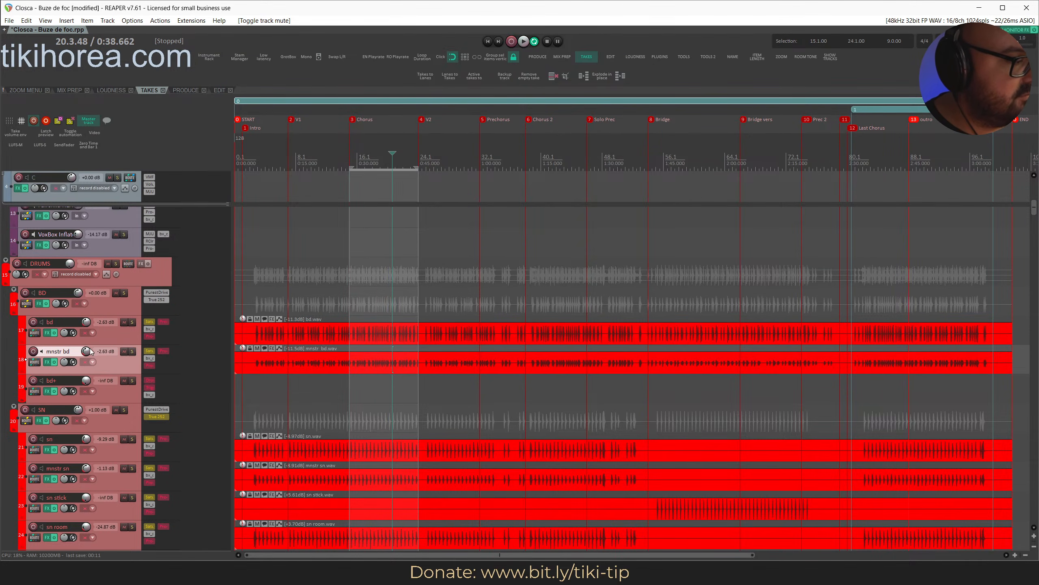
right_click(89, 351)
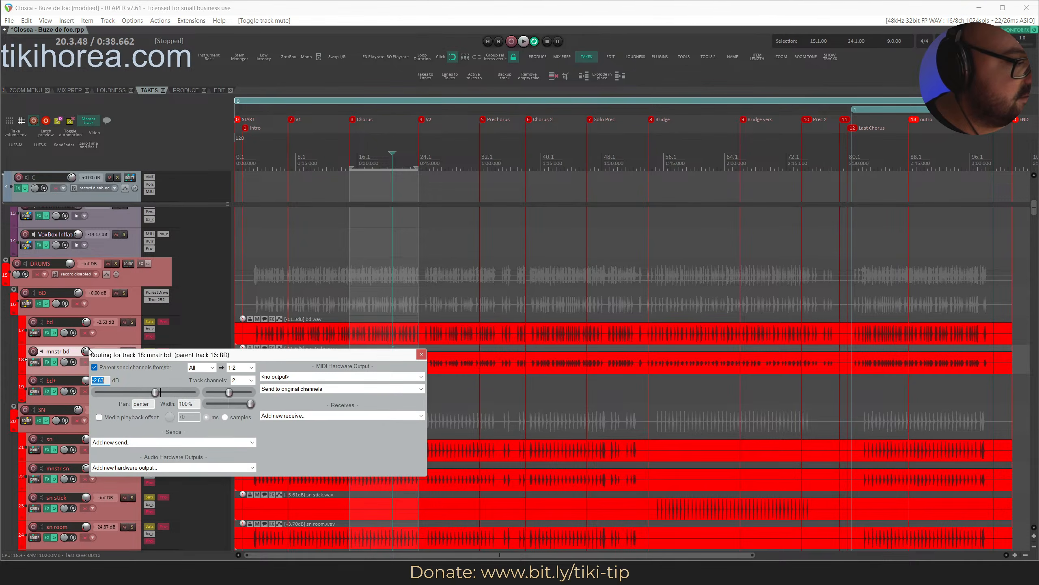
text(-5)
key(Return)
key(ctrl+s)
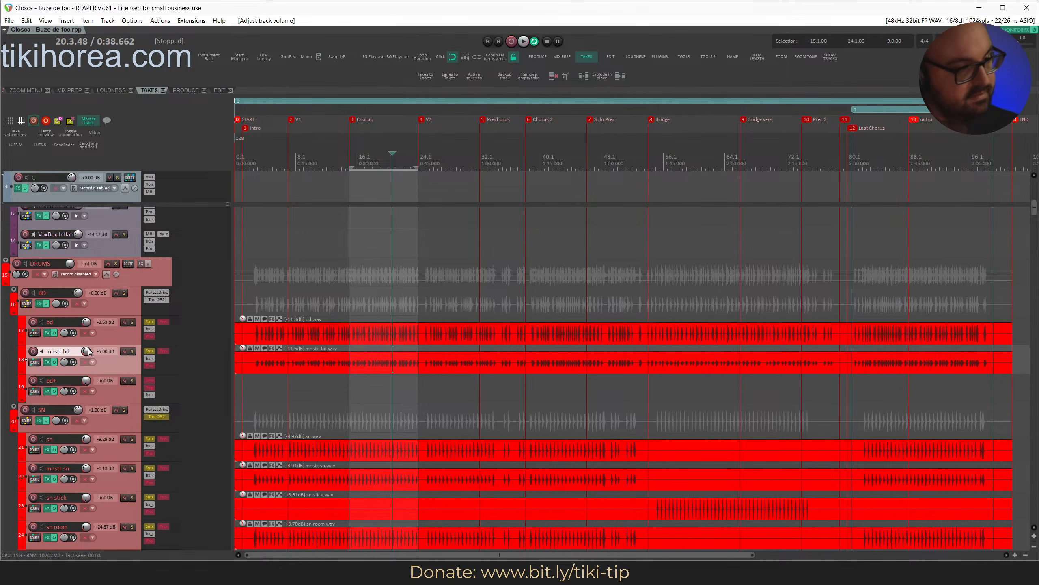
Compare the mnstr bd track muted and unmuted during playback, fine-tune its volume to -5.48 dB and save the project.
key(space)
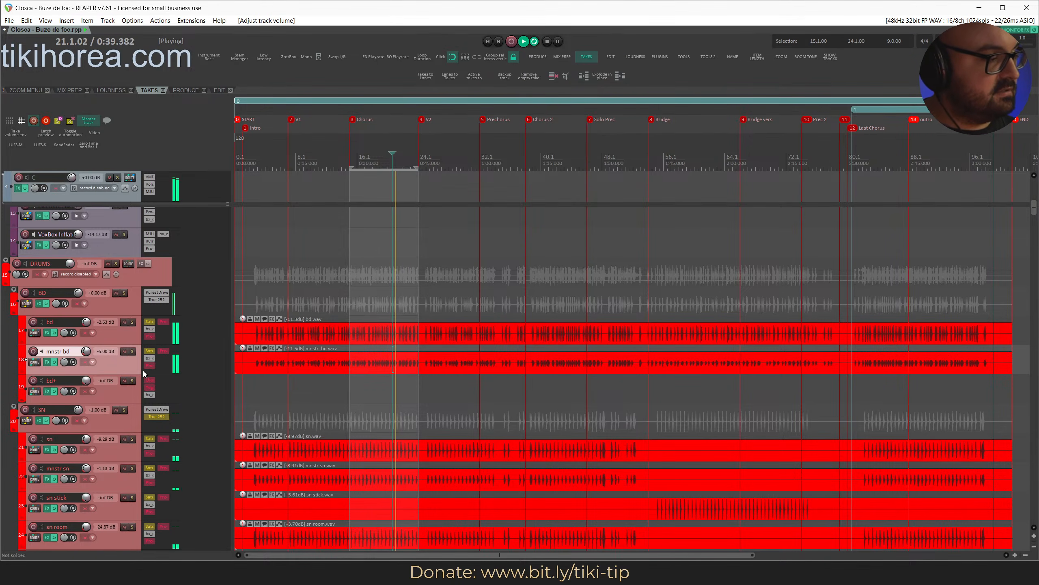
click(123, 354)
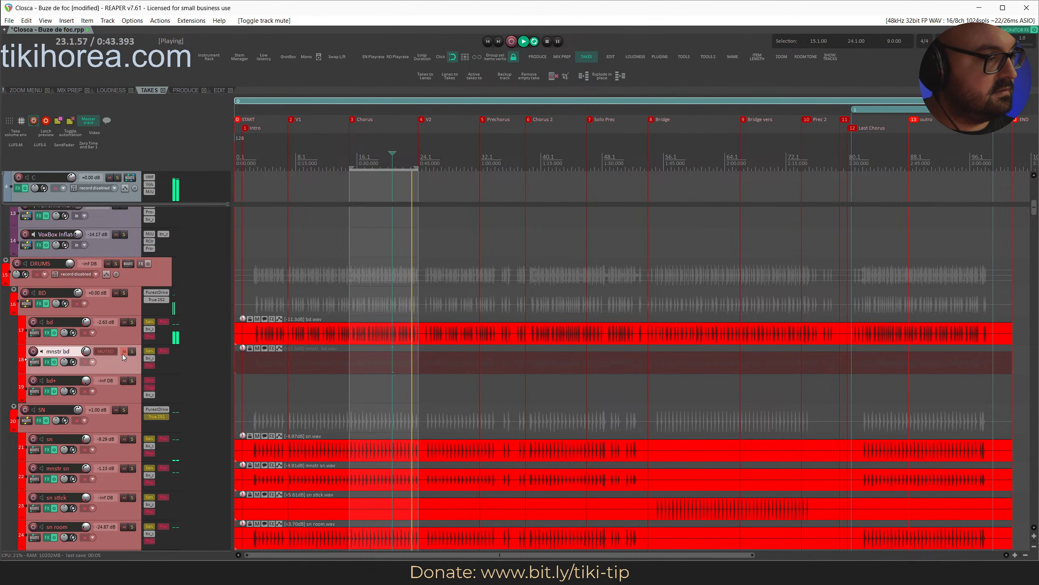
click(122, 354)
drag(88, 354, 88, 355)
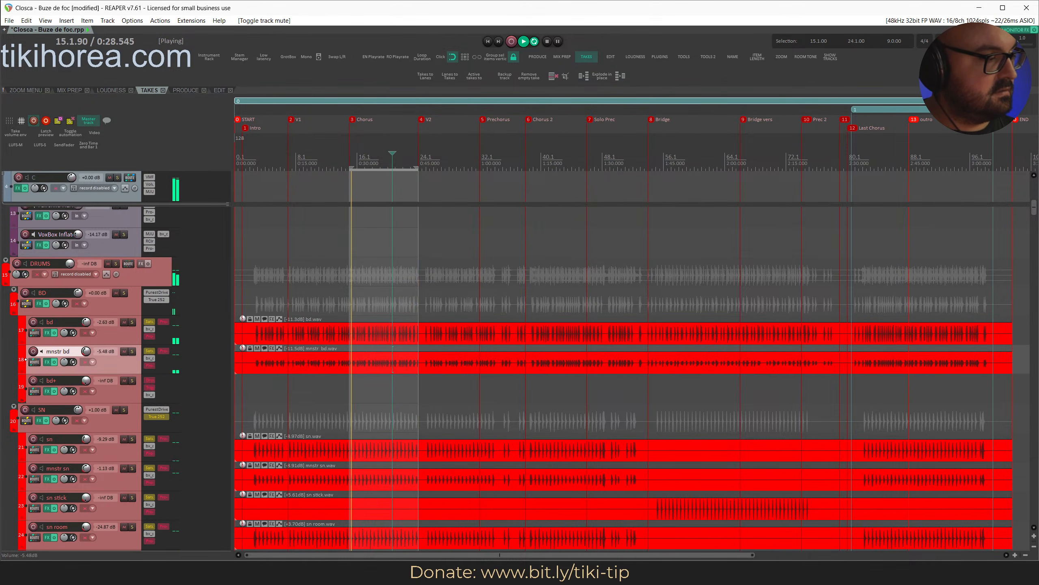
key(ctrl+s)
Mute the bass body and bass neck tracks in the BASS folder while the chorus plays.
scroll(115, 459, down, 3)
scroll(113, 456, down, 10)
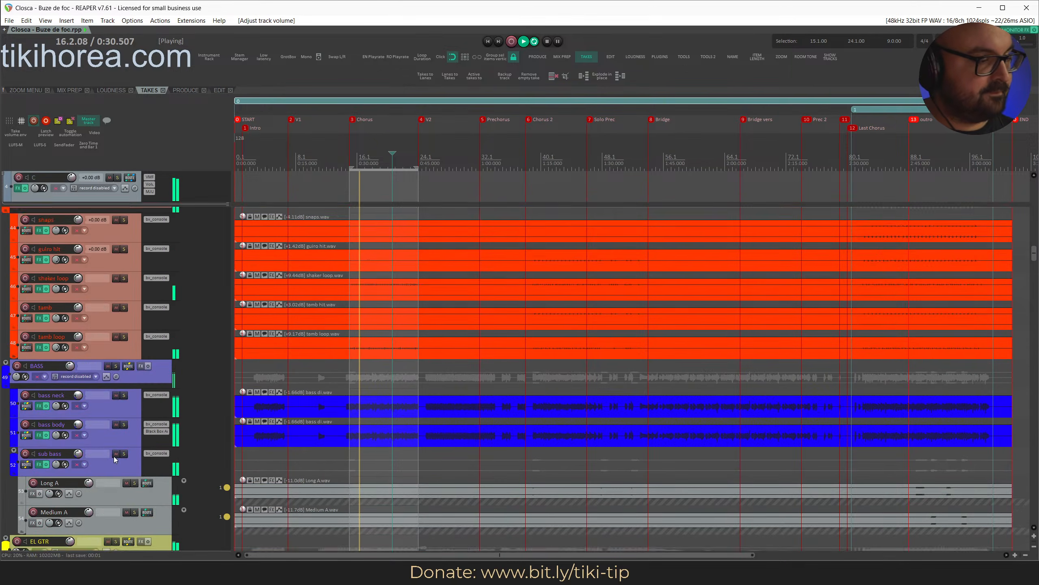
scroll(114, 456, down, 4)
scroll(114, 457, up, 3)
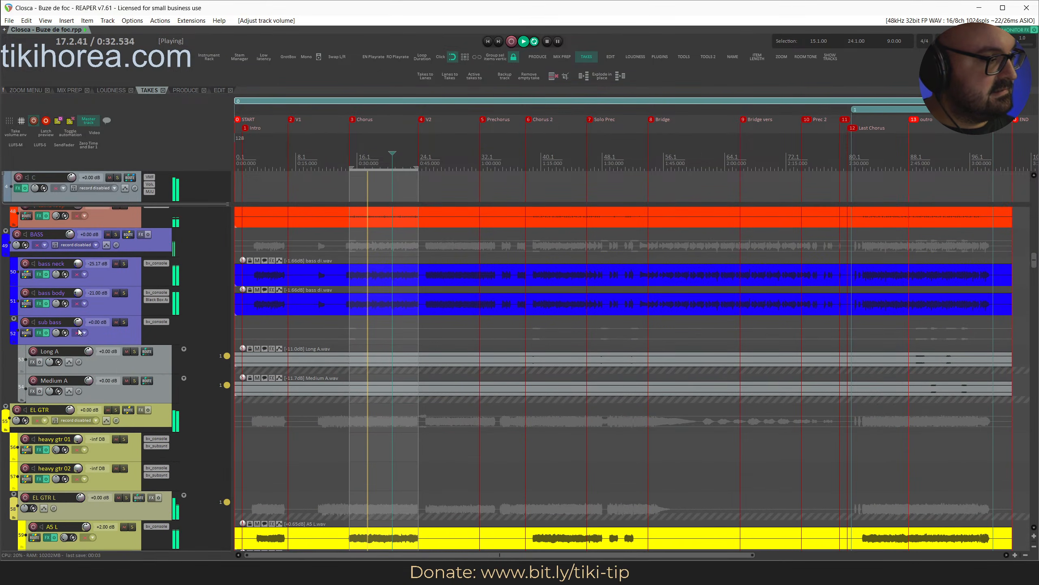
click(116, 293)
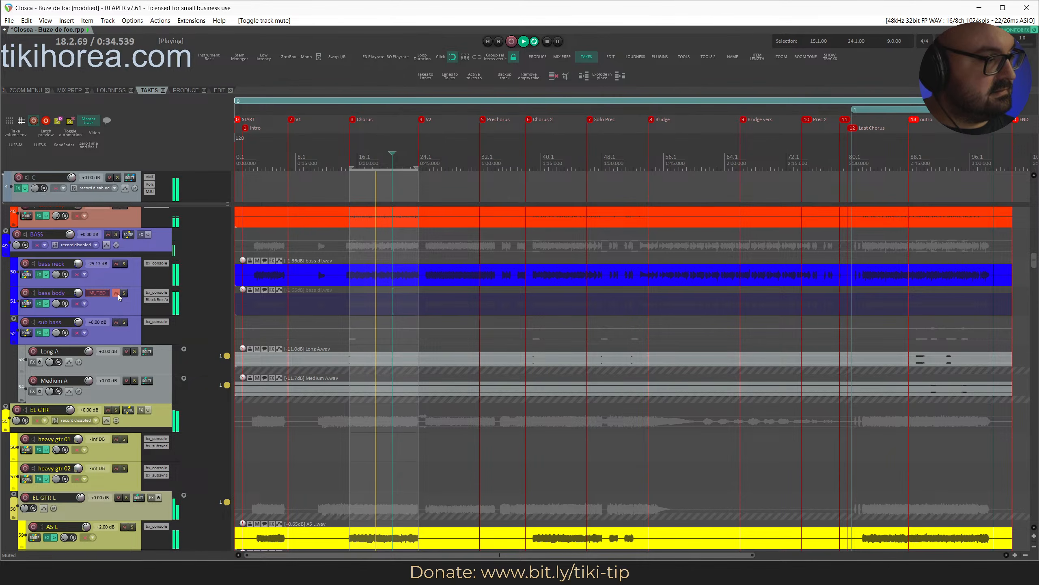
click(114, 263)
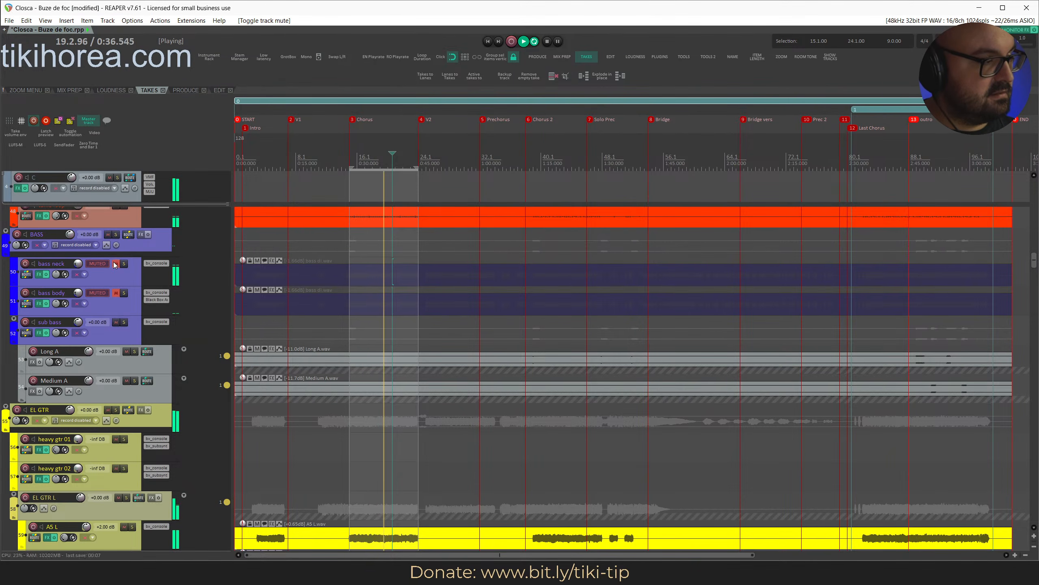
Unmute the bass neck and bass body tracks and check the routing of the BASS folder and the bass neck track.
drag(115, 264, 115, 293)
click(130, 235)
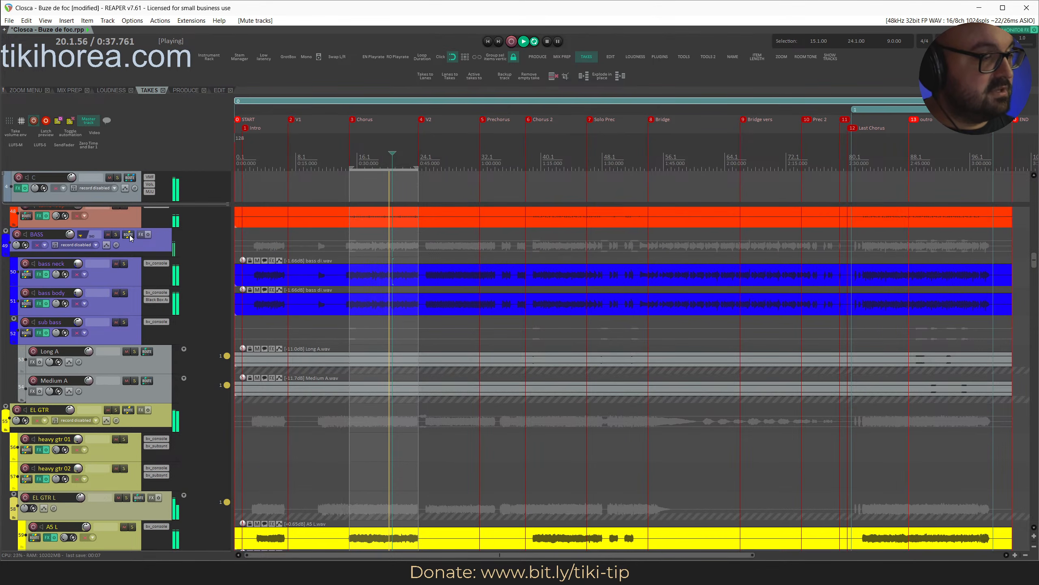
click(130, 236)
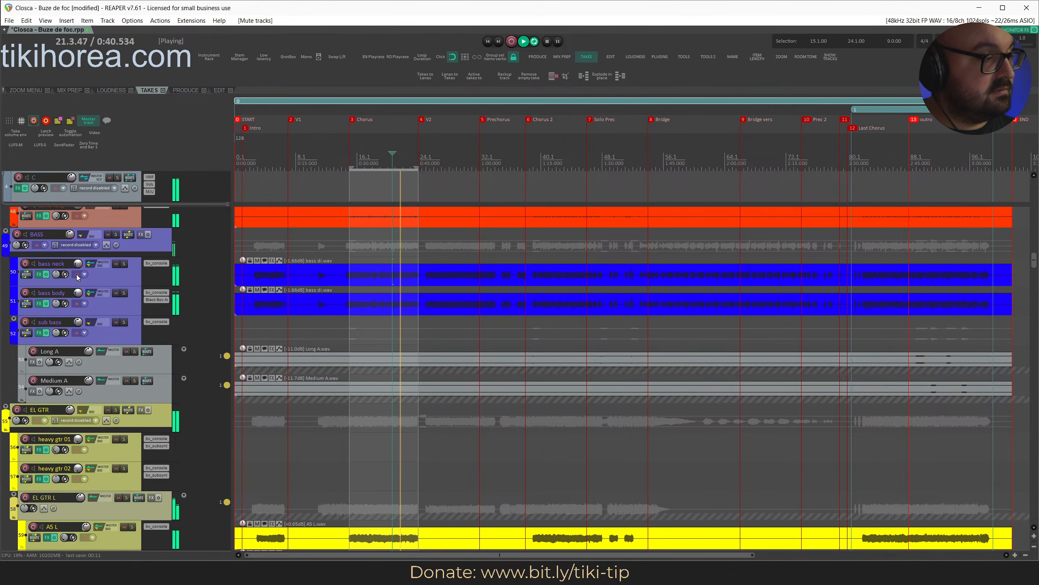
click(27, 275)
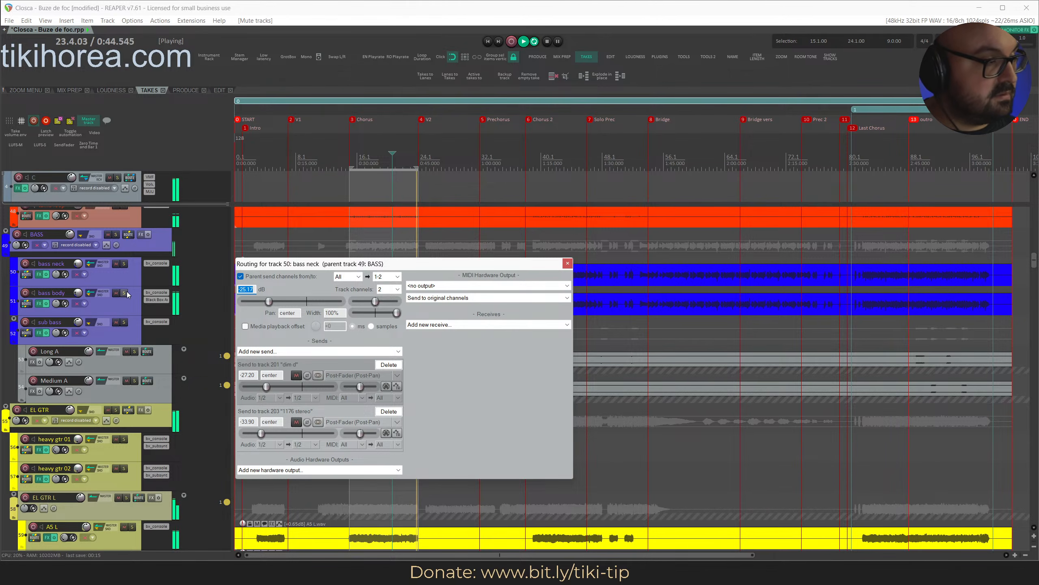
click(136, 304)
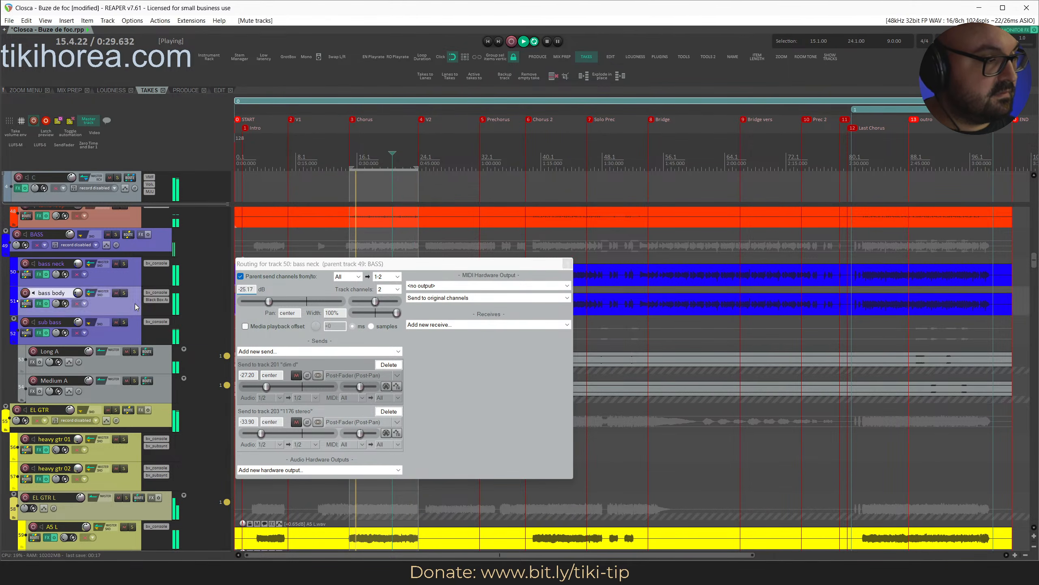
Solo the bass body track, lower its send to the federal track to -31.48 dB, save the project and clear the solo.
key(s)
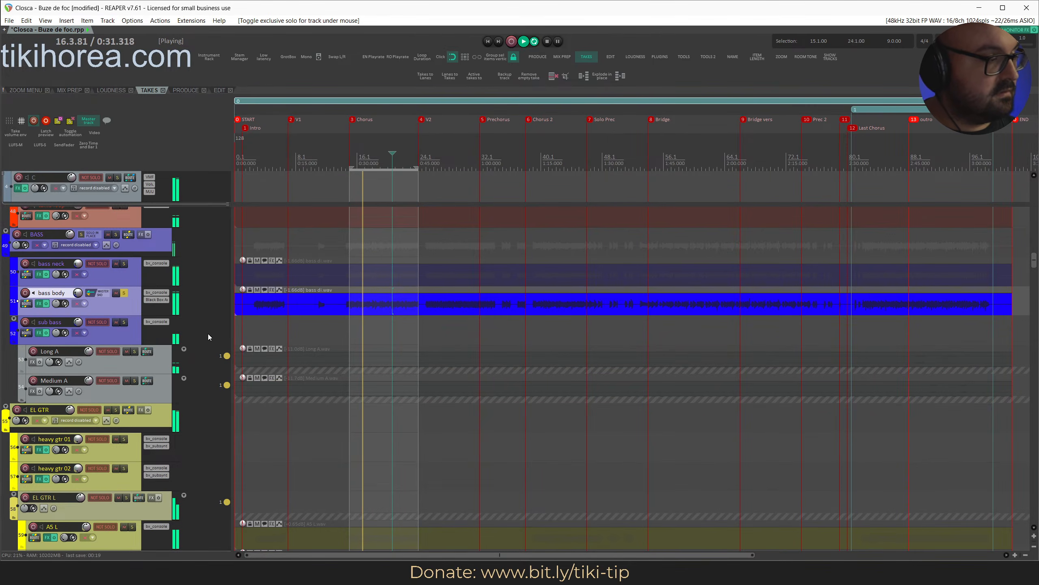
key(i)
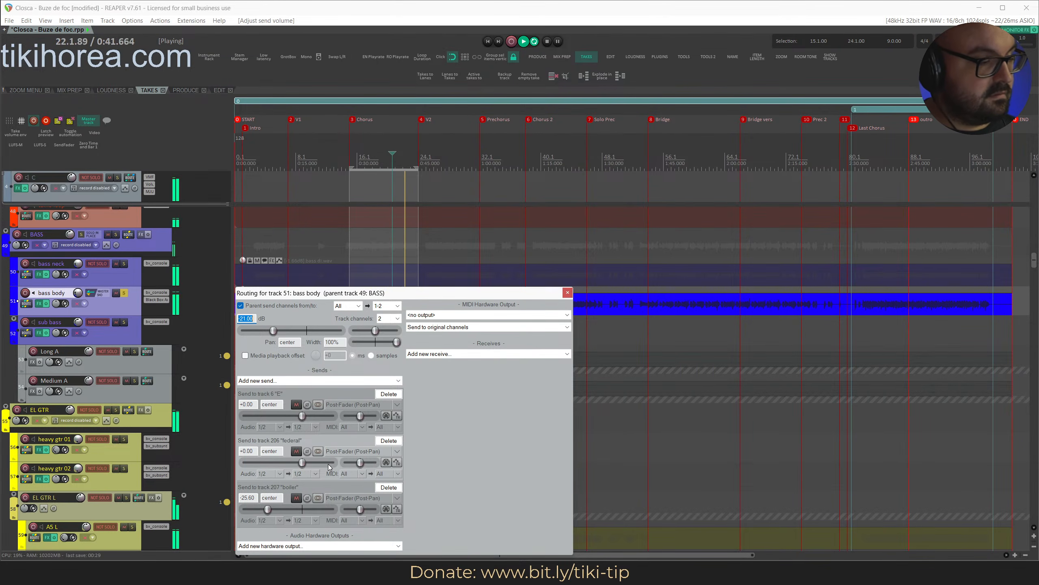
drag(301, 460, 264, 462)
click(568, 292)
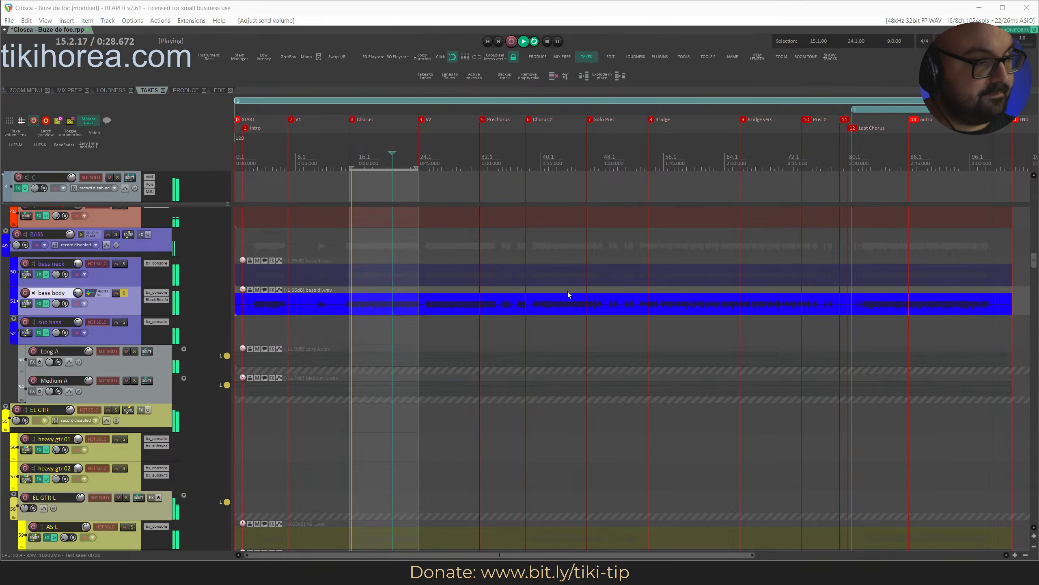
ctrl+click(123, 293)
key(ctrl+s)
key(s)
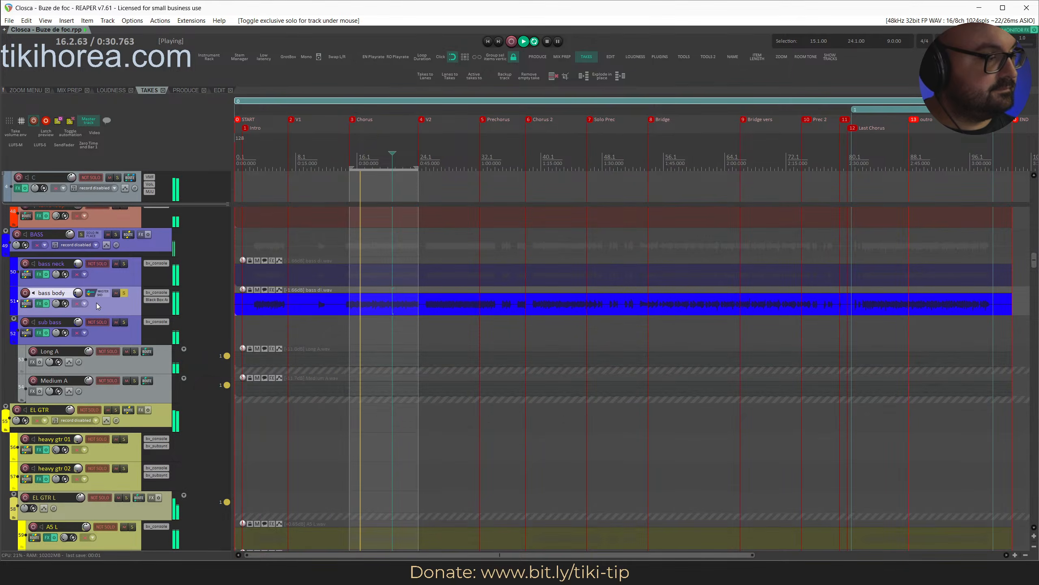
key(s)
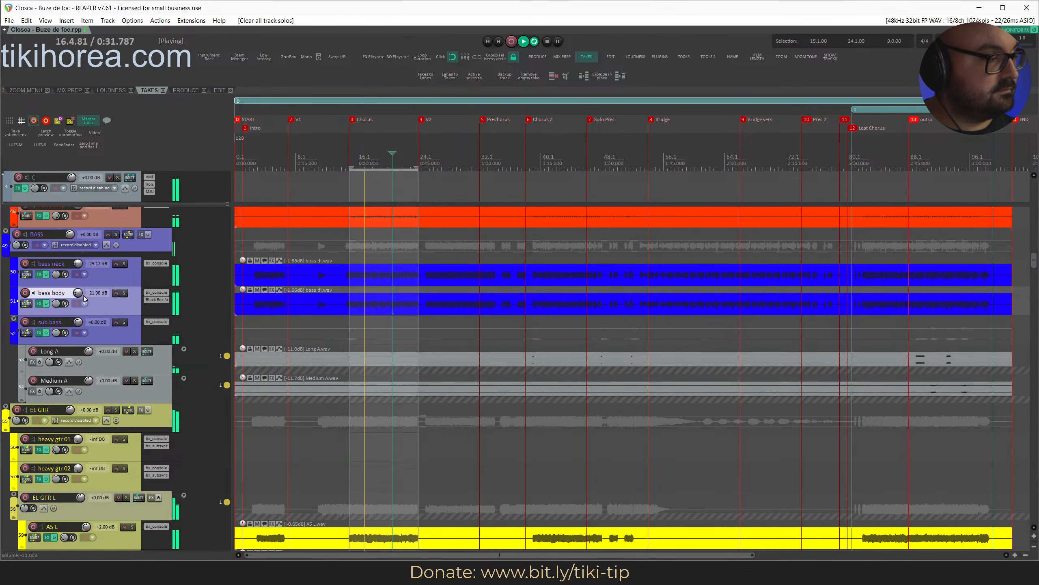
Check the routing of the bass neck track and the BASS folder with the folder temporarily muted, and save the project.
click(108, 234)
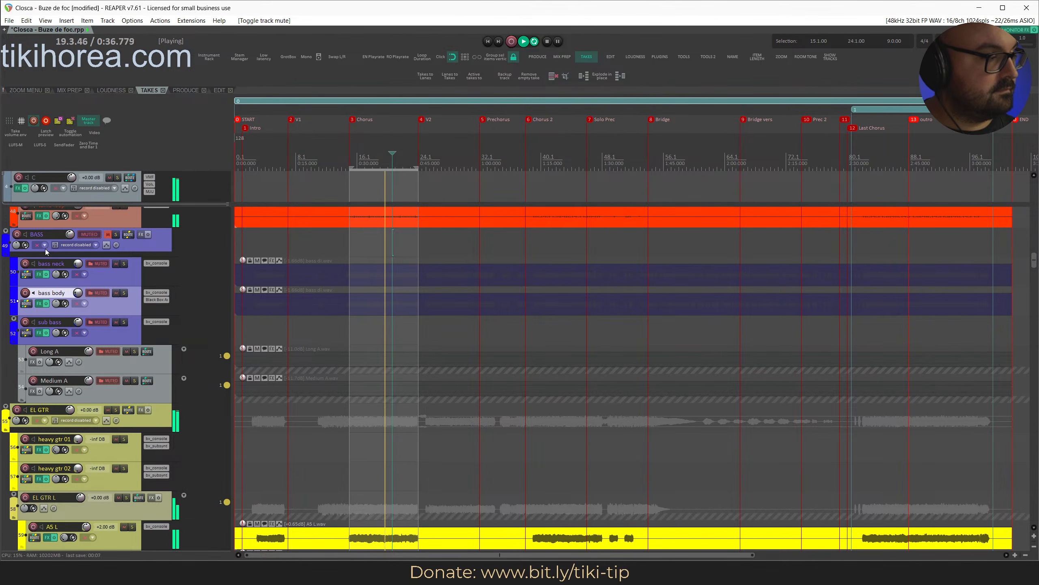
click(25, 276)
click(25, 275)
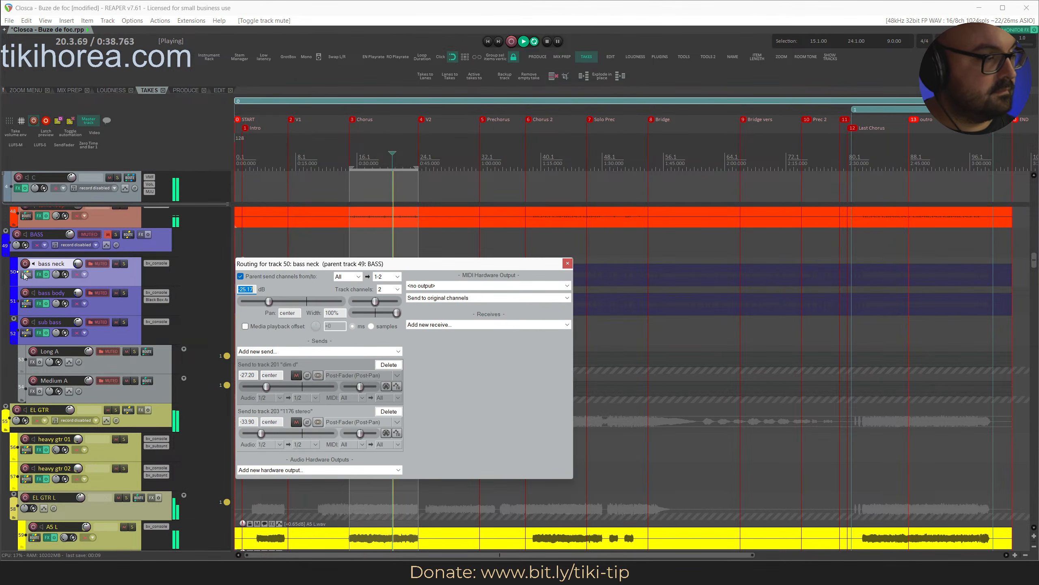
click(127, 235)
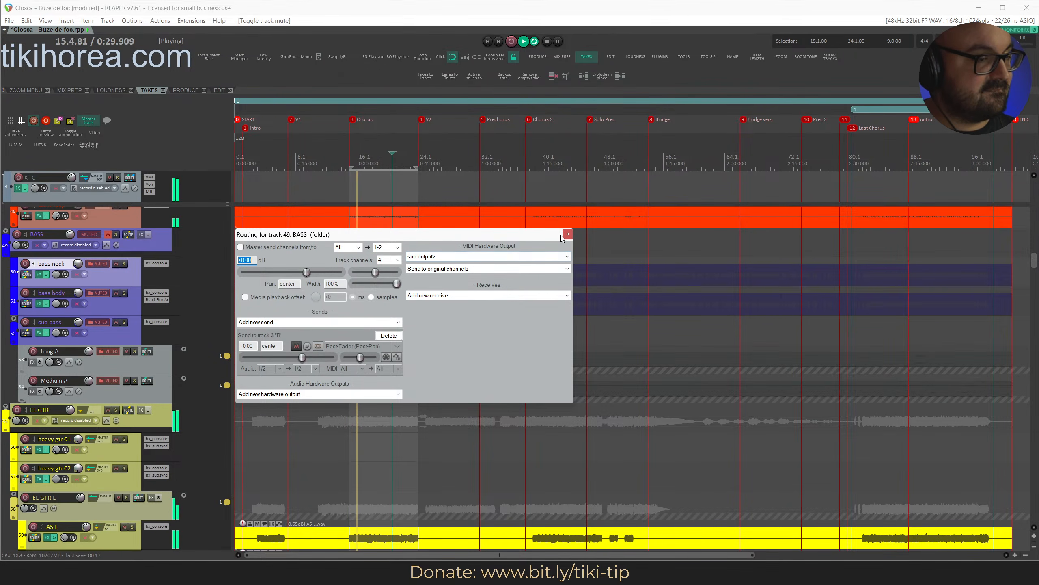
click(566, 235)
click(108, 234)
click(152, 245)
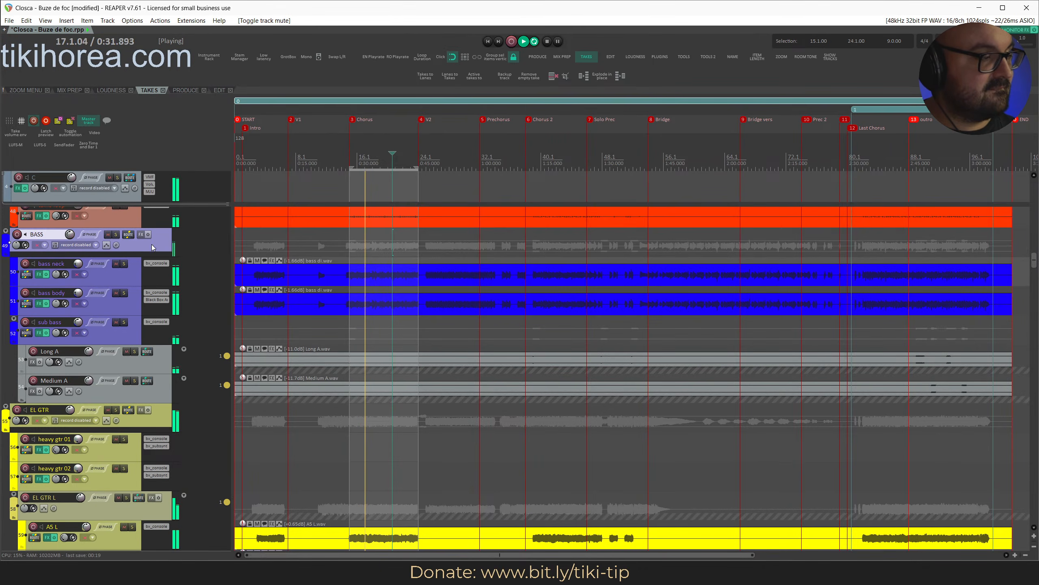
key(ctrl+s)
click(116, 303)
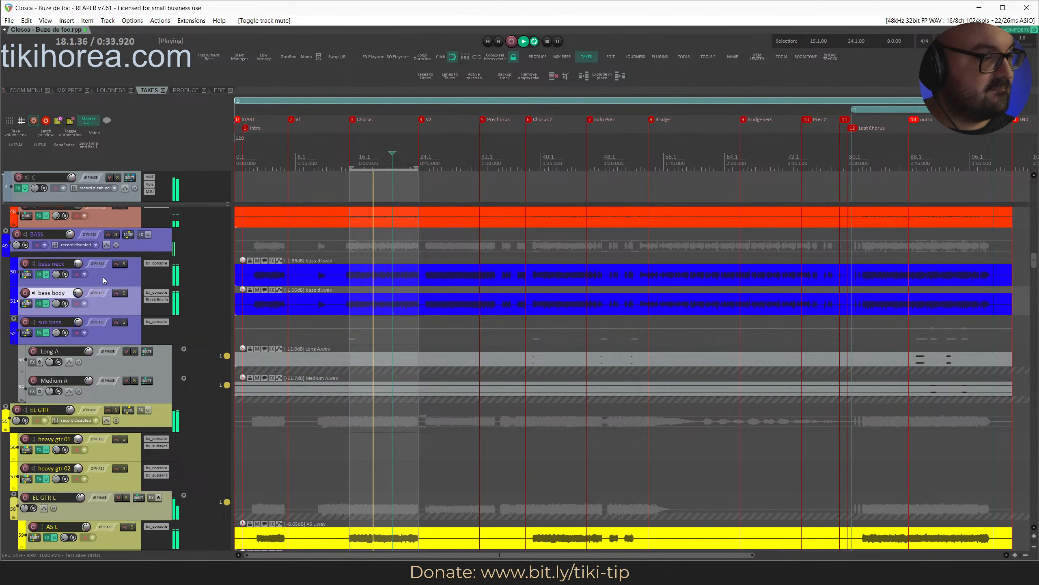
click(102, 277)
click(105, 298)
shift+click(115, 277)
click(117, 305)
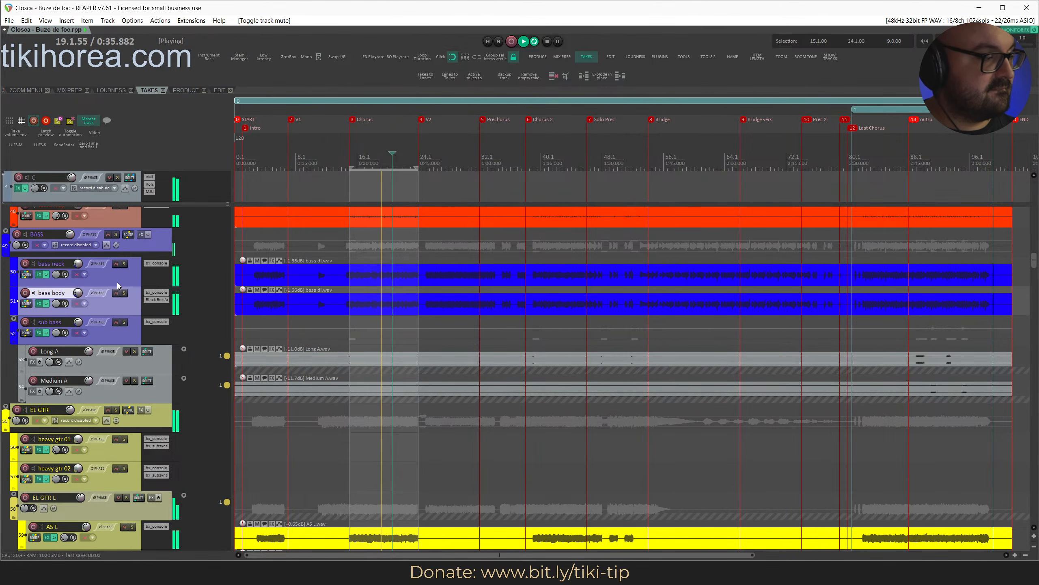
click(117, 279)
click(120, 306)
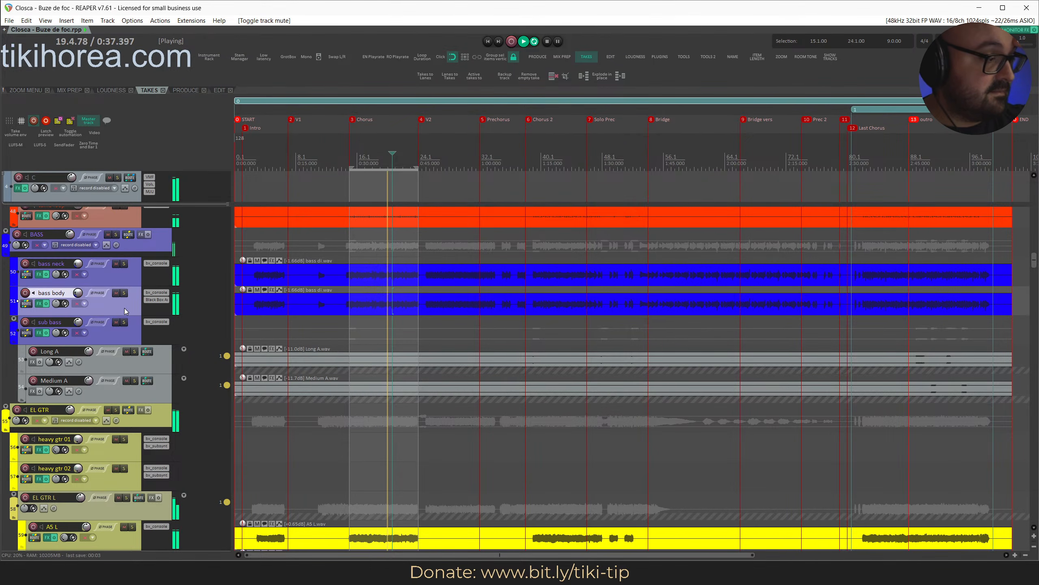
Inspect the routing of the sub bass folder, the bass body track and the BASS folder.
click(116, 336)
click(29, 340)
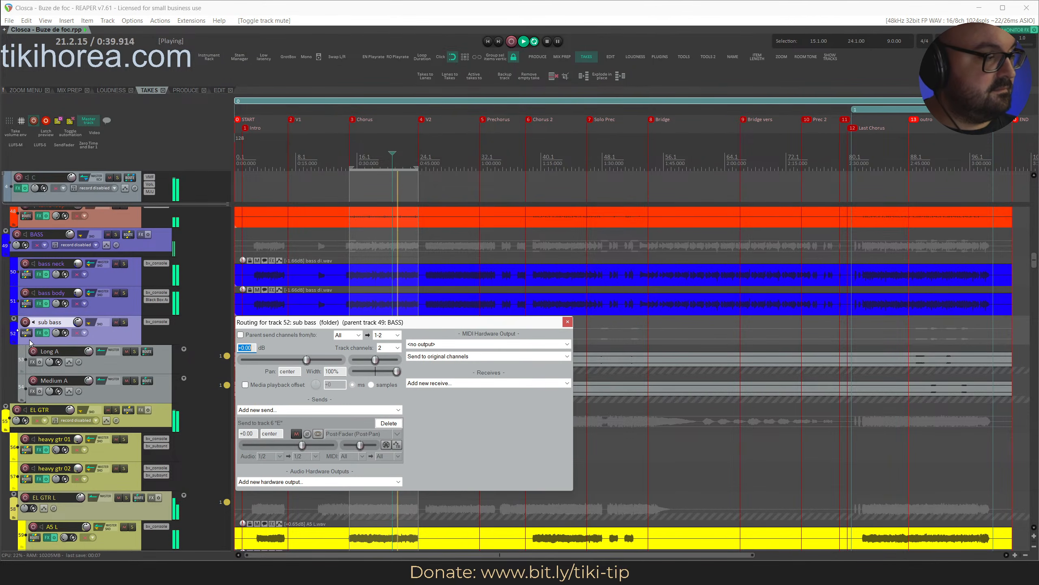
click(29, 340)
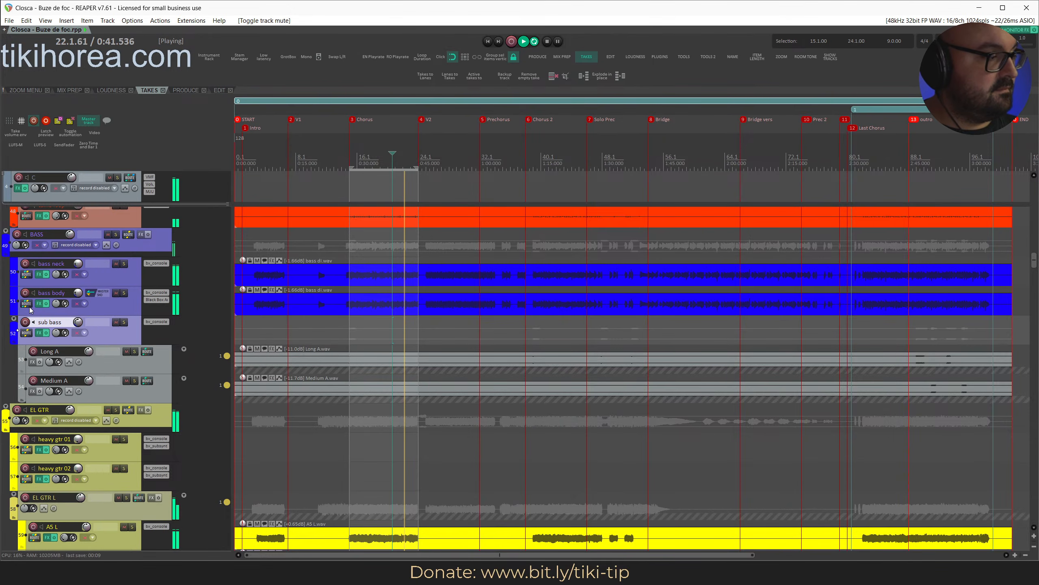
click(29, 307)
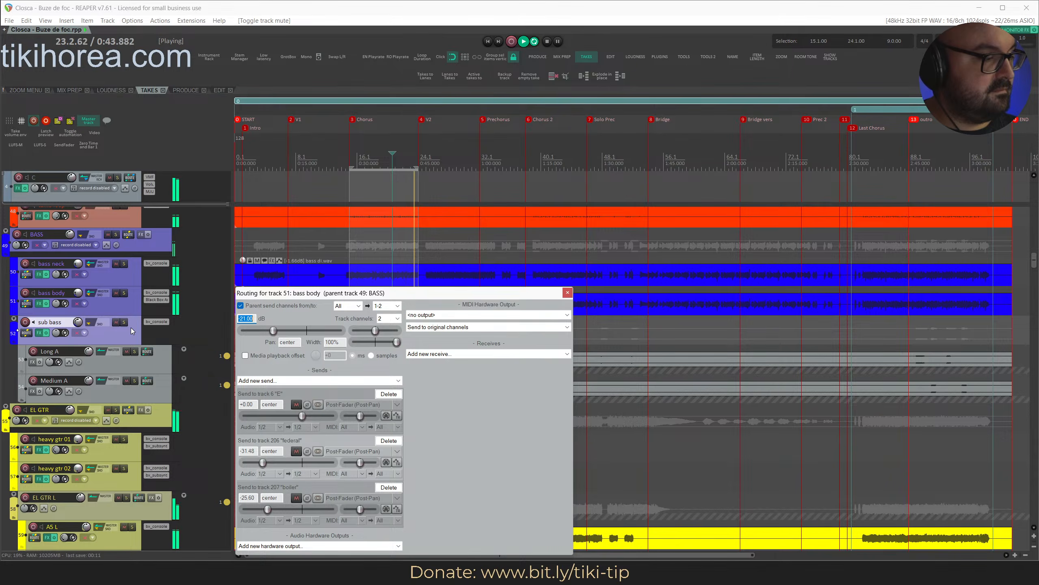
key(Escape)
click(128, 236)
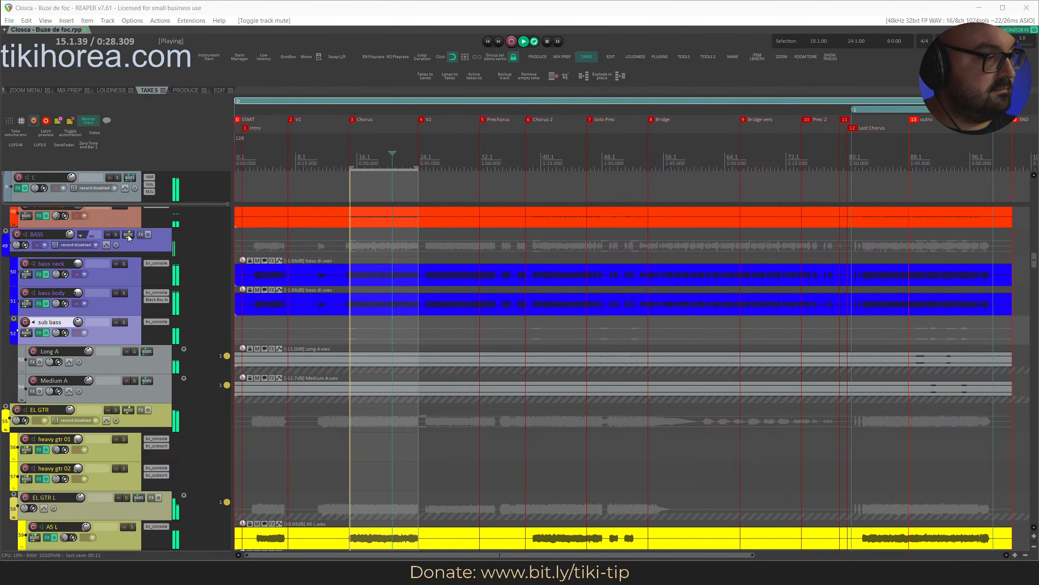
key(Escape)
Move the sub bass folder out of the BASS folder to just above it, rename it SUB and save the project.
drag(111, 335, 45, 241)
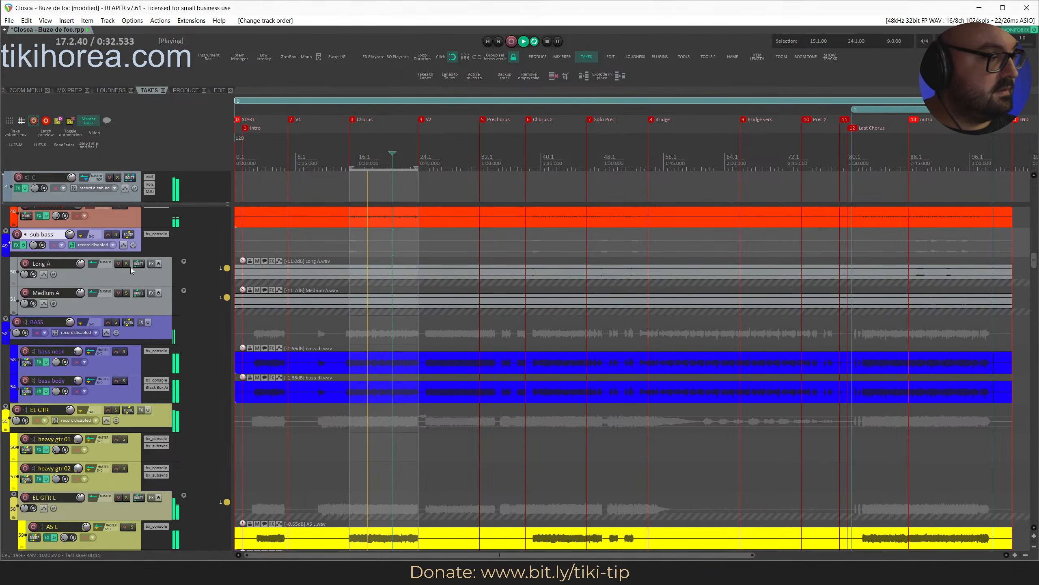
double_click(45, 237)
text(SUB)
key(Return)
key(ctrl+s)
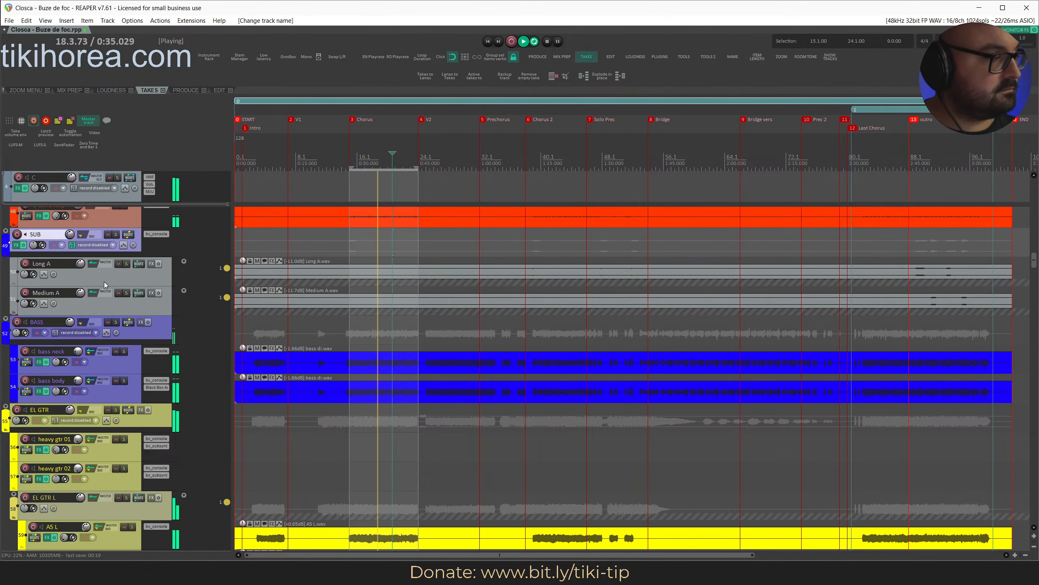
Delete the SUB folder's send to track E, enable its master send and save the project.
click(126, 235)
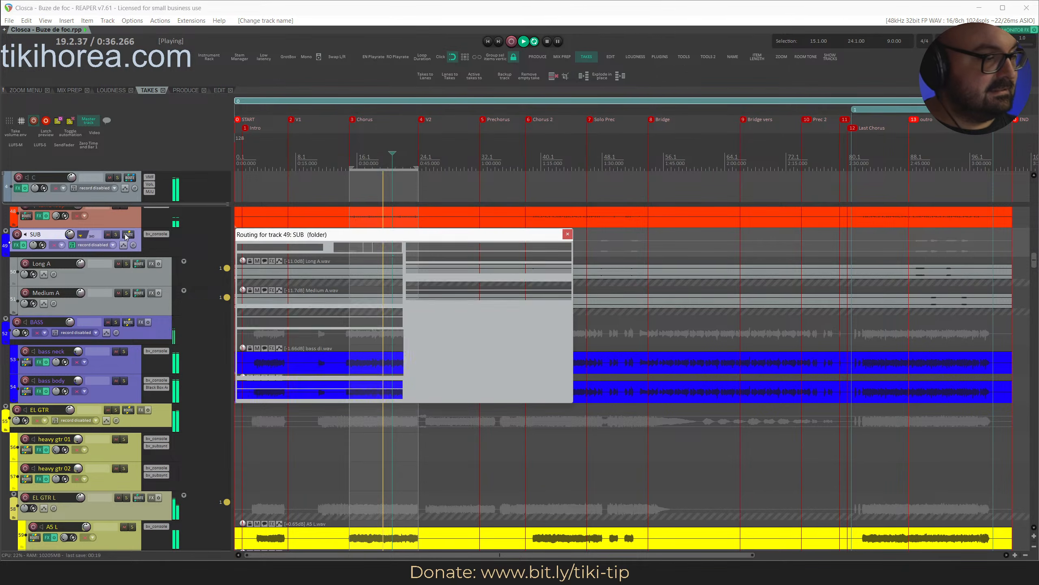
click(126, 236)
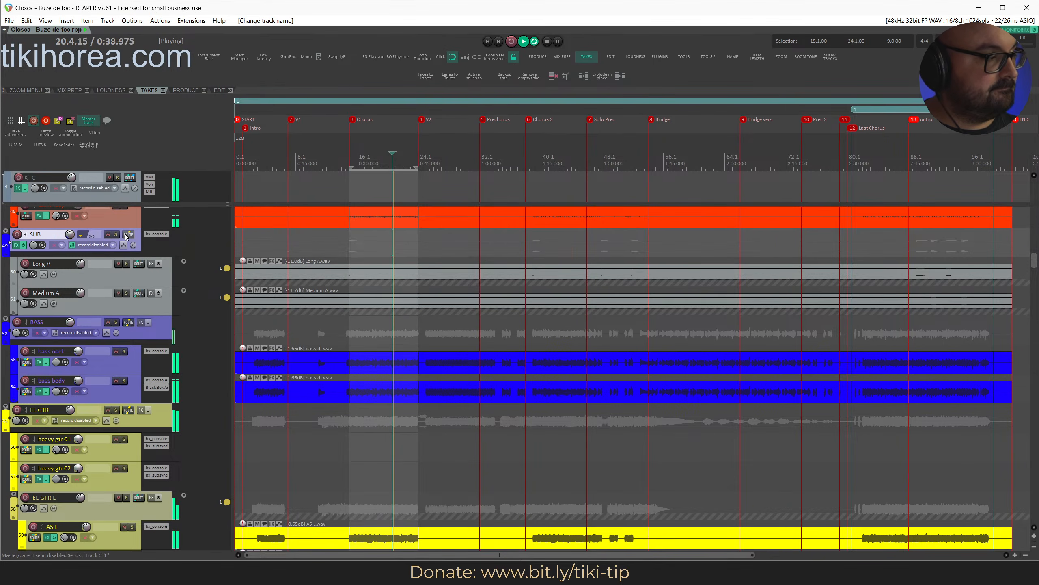
click(126, 237)
key(Escape)
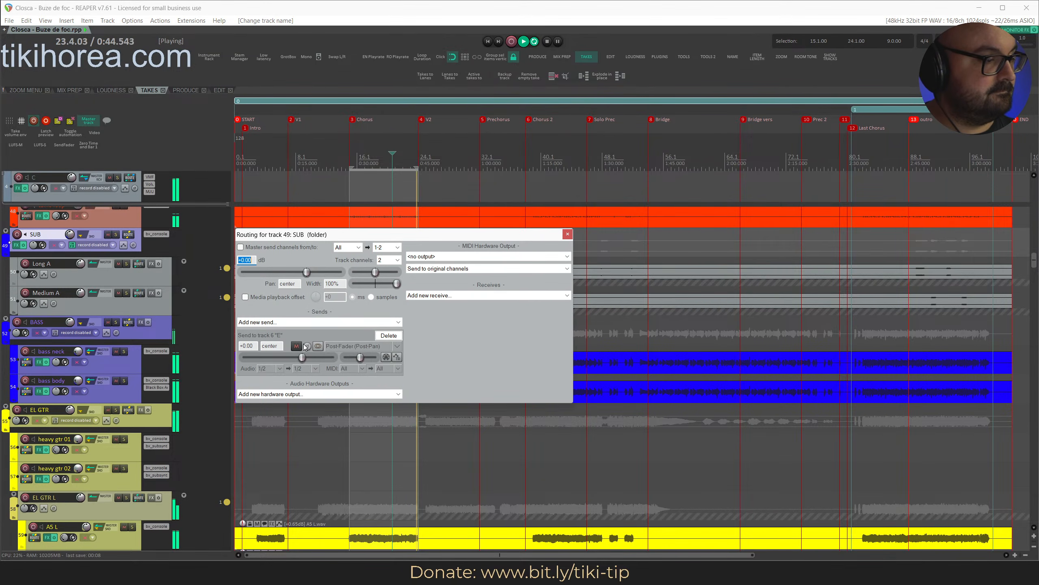
click(388, 335)
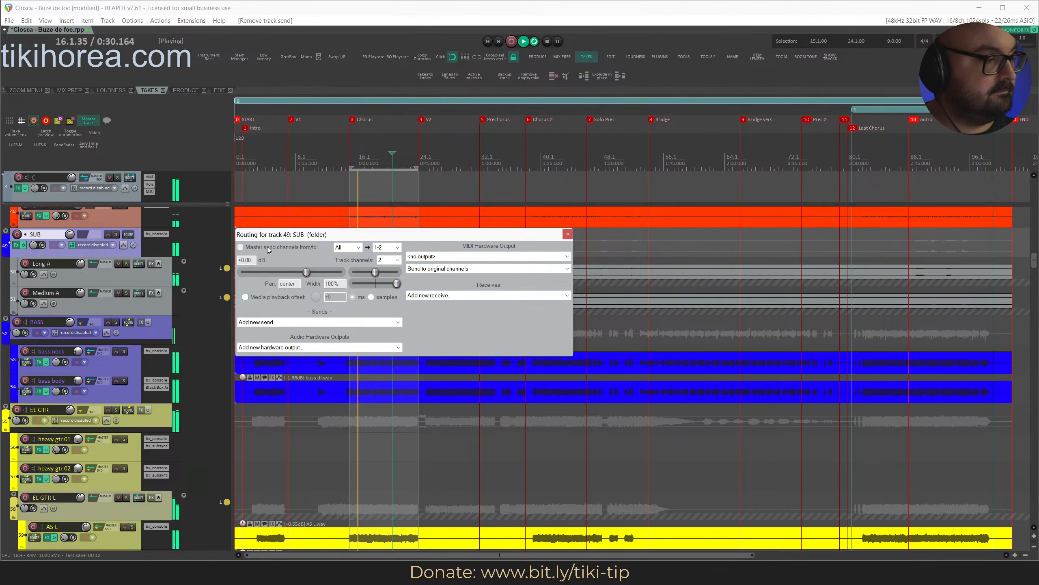
click(569, 232)
key(ctrl+s)
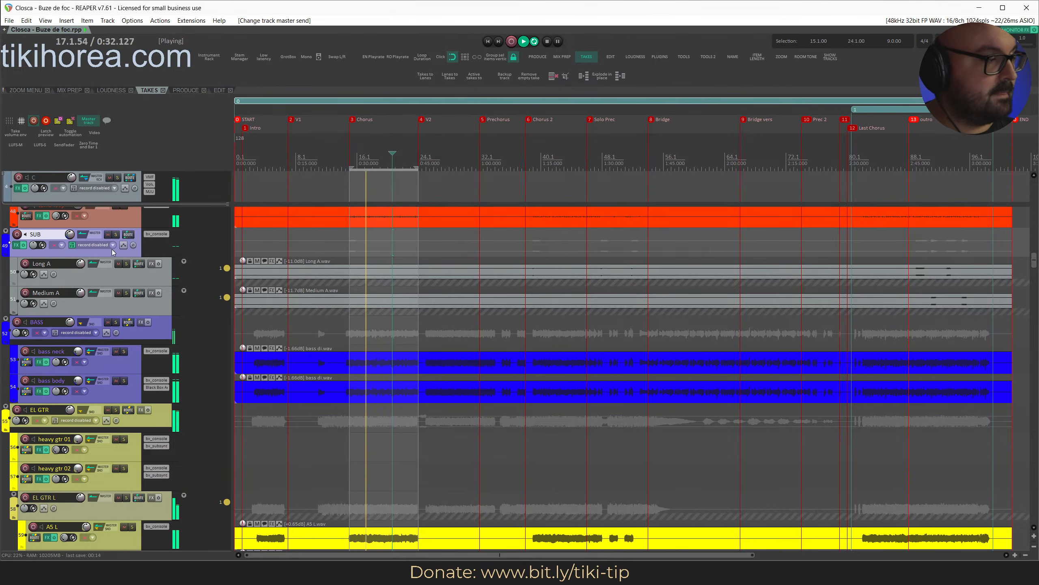
Audition the SUB folder in solo from the start of the Chorus, and clear the solo.
key(alt+s)
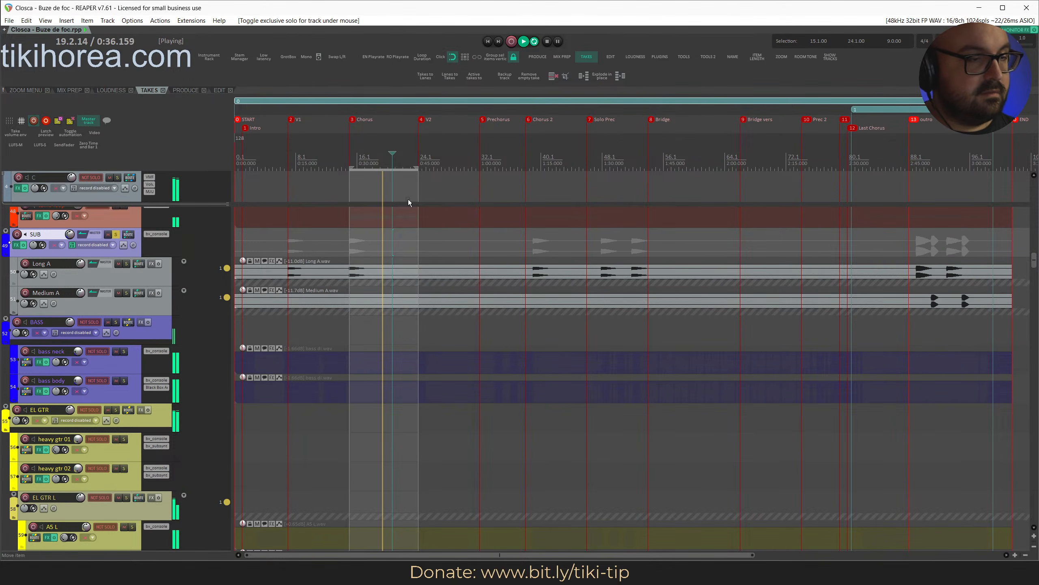
click(350, 167)
key(shift+s)
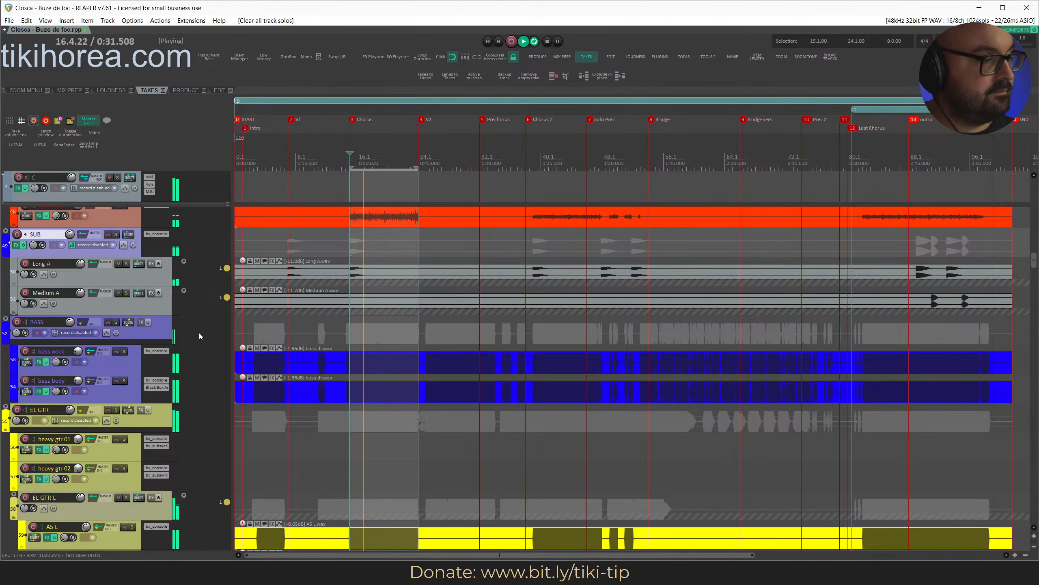
Audition the BASS folder in solo during the chorus, and clear the solo.
scroll(165, 330, down, 2)
scroll(165, 330, down, 3)
scroll(124, 255, up, 2)
key(s)
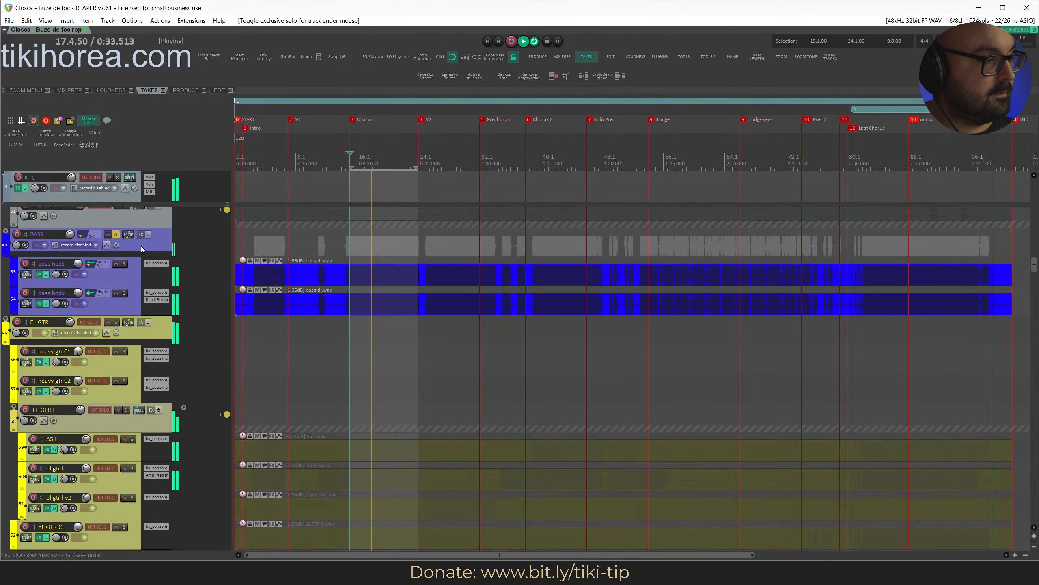
key(shift+s)
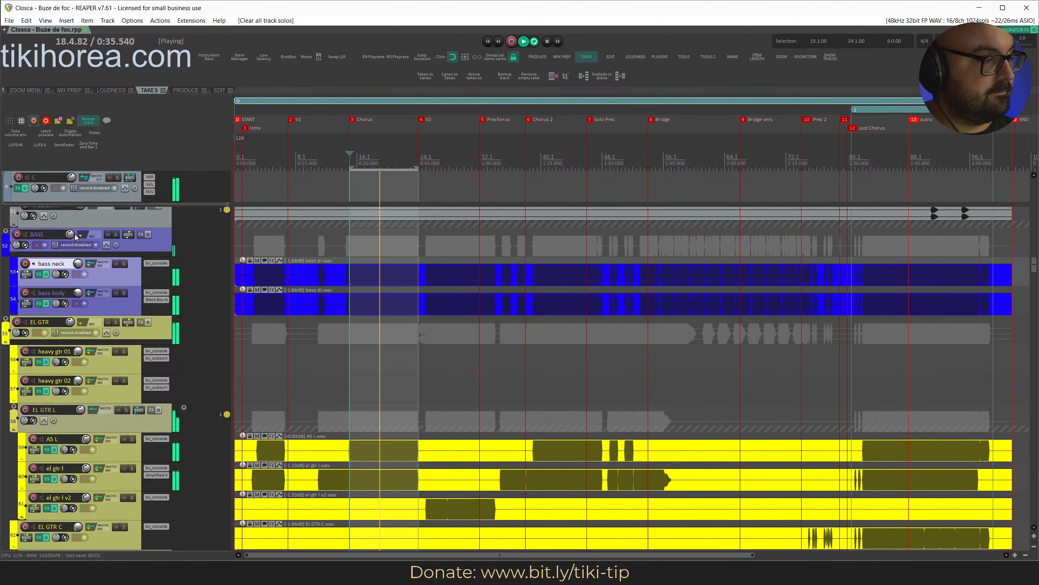
Compare the routing and sends of the bass neck track, the bass body track and the BASS folder.
click(26, 275)
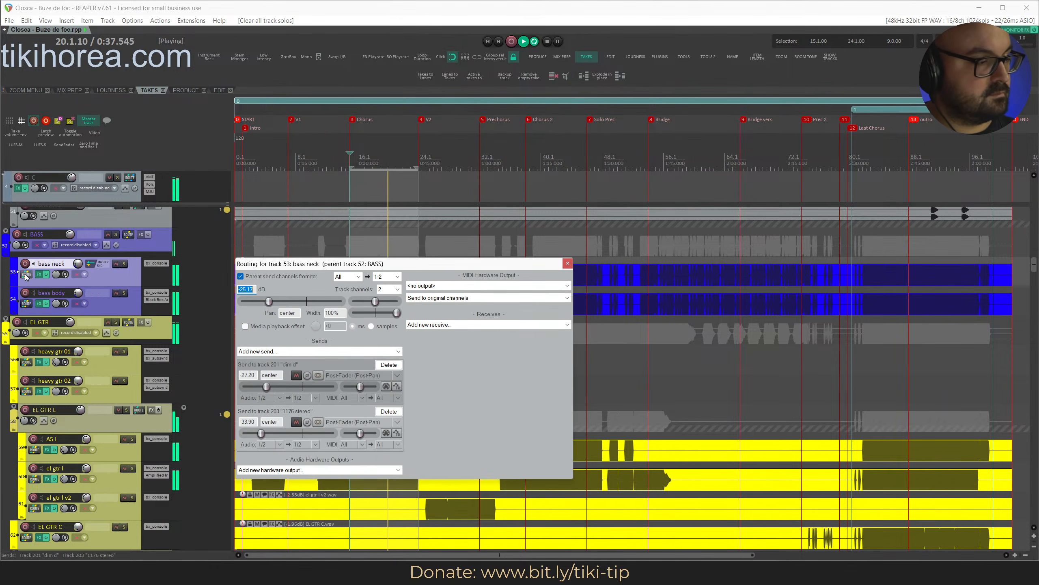
click(26, 304)
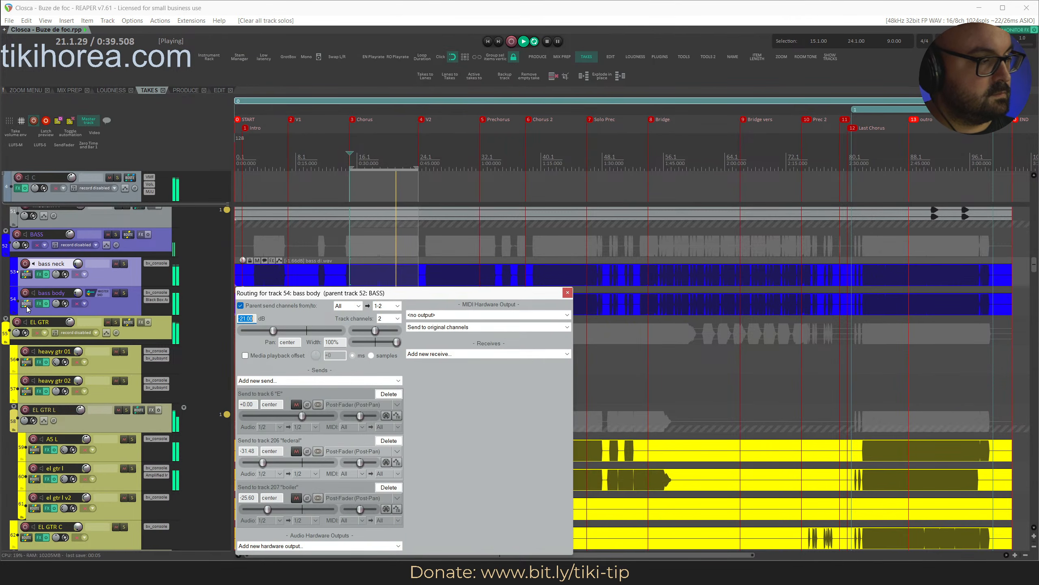
click(129, 294)
key(i)
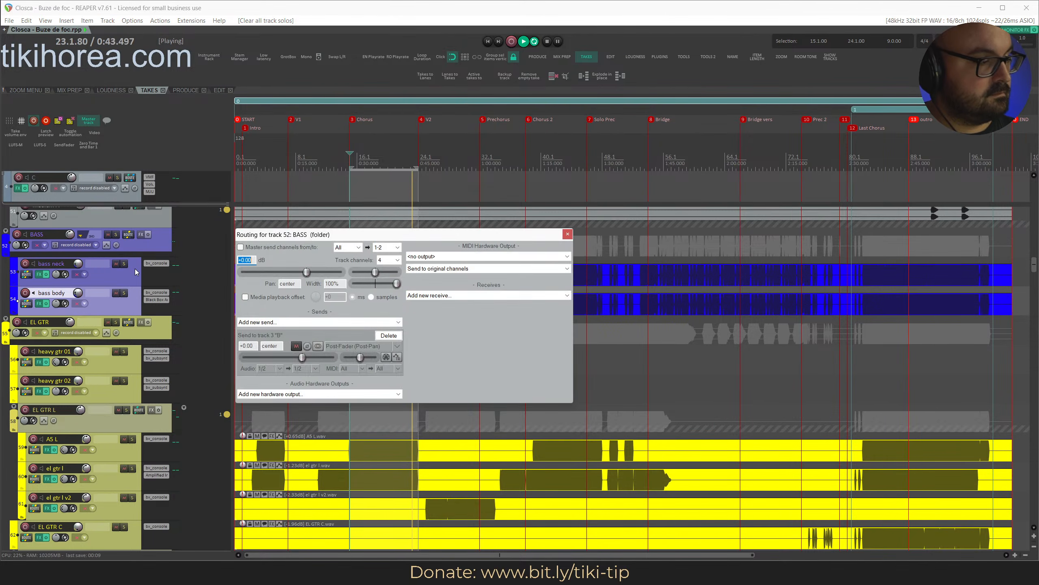
key(Escape)
Rebalance the bass tracks by ear, bass neck to -25.47 dB and bass body to -20.45 dB, and save the project.
click(140, 282)
shift+click(140, 304)
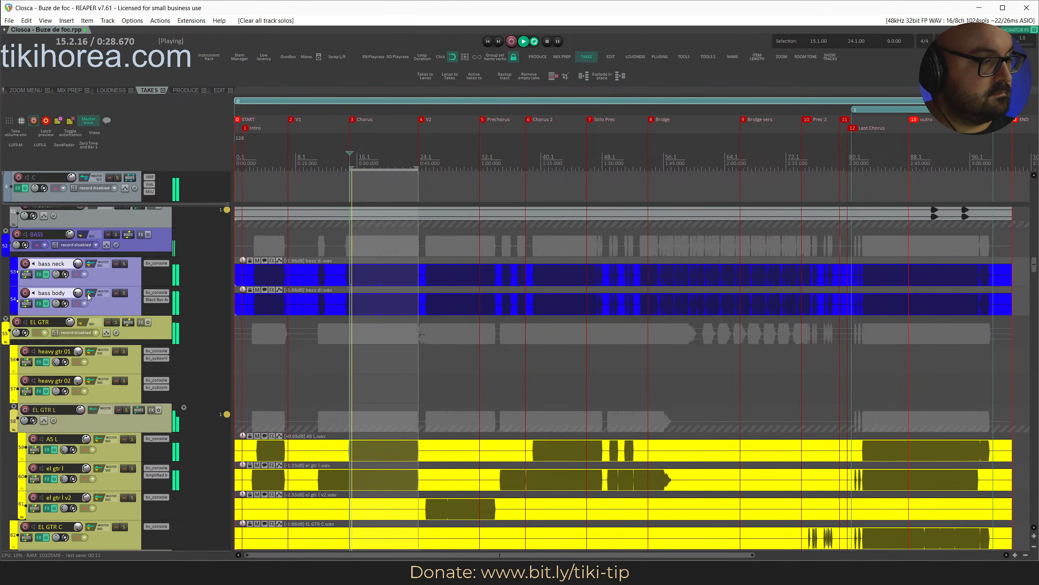
mouse_move(80, 292)
mouse_down()
mouse_move(80, 272)
mouse_move(77, 297)
mouse_up()
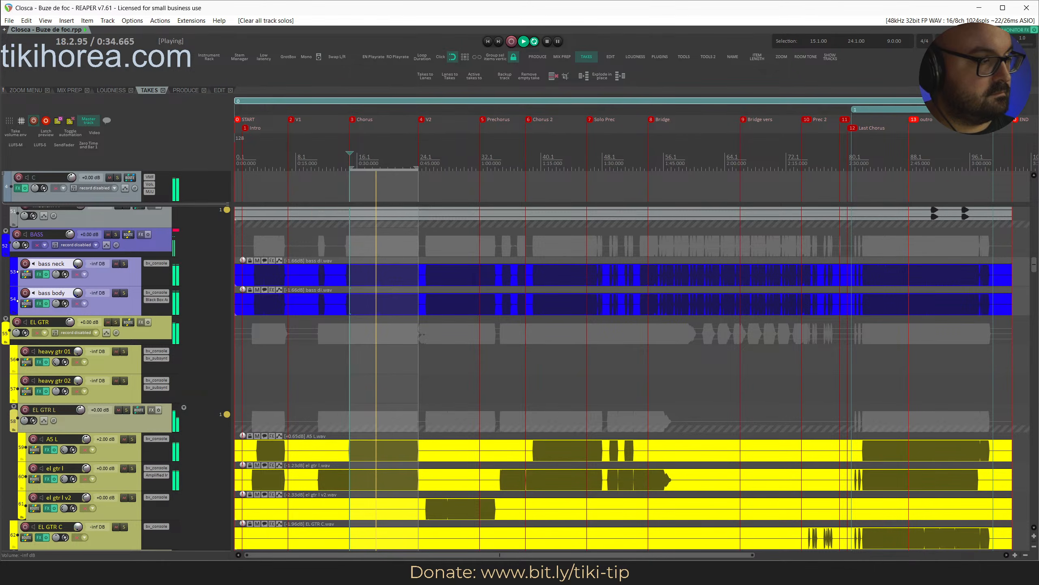
drag(77, 293, 77, 289)
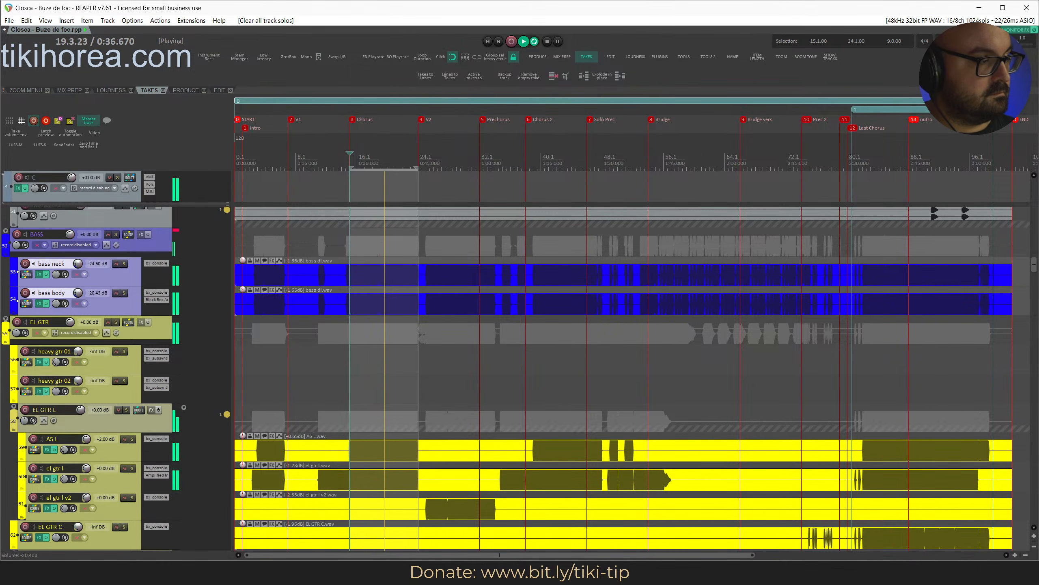
click(115, 282)
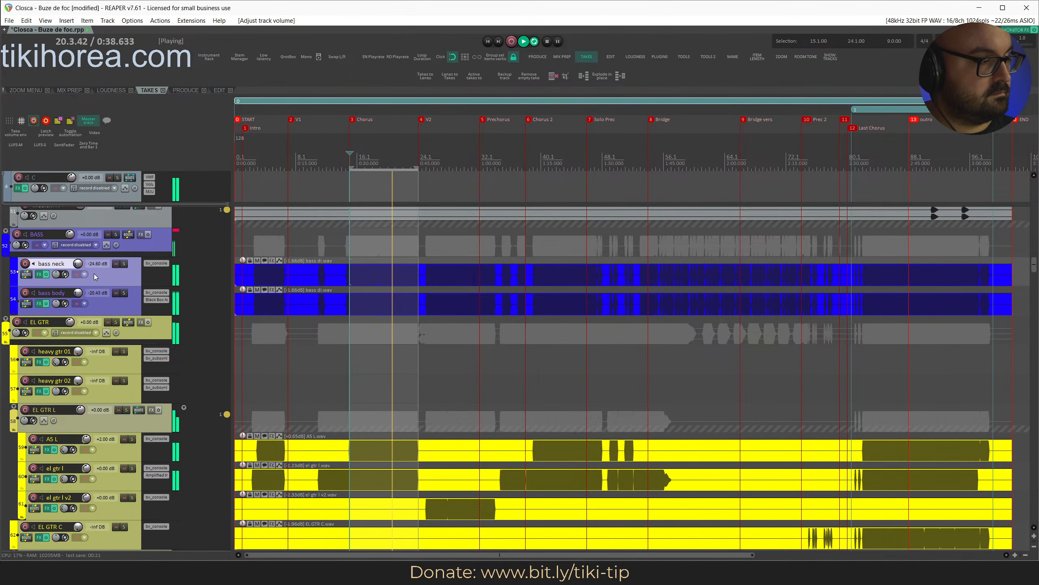
drag(79, 269, 77, 271)
key(space)
key(ctrl+s)
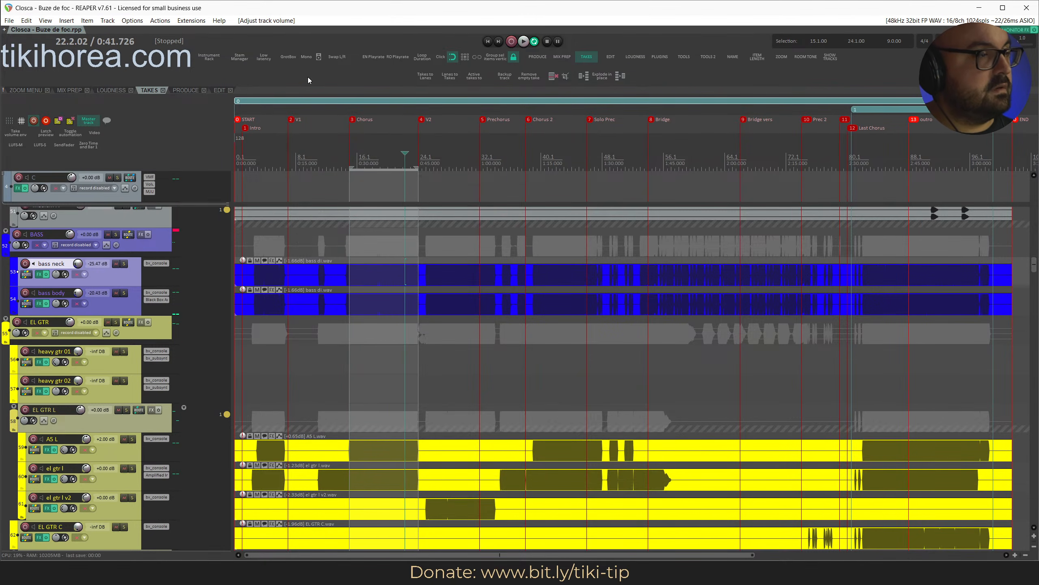
Set bass neck to -11.39 dB and bass body to -17.25 dB while monitoring through GrotBox, and save the project.
click(289, 57)
key(space)
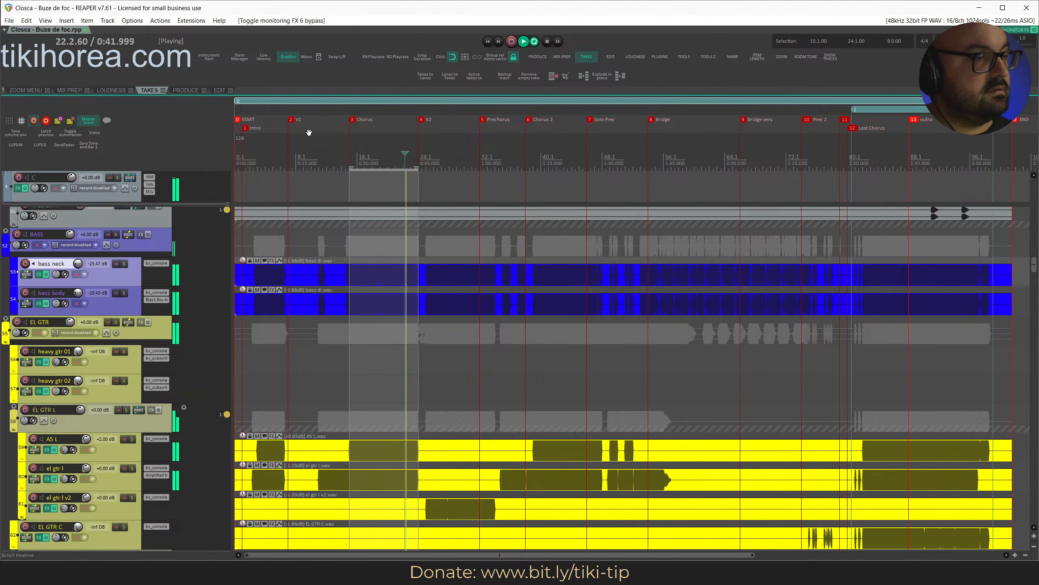
drag(78, 263, 77, 273)
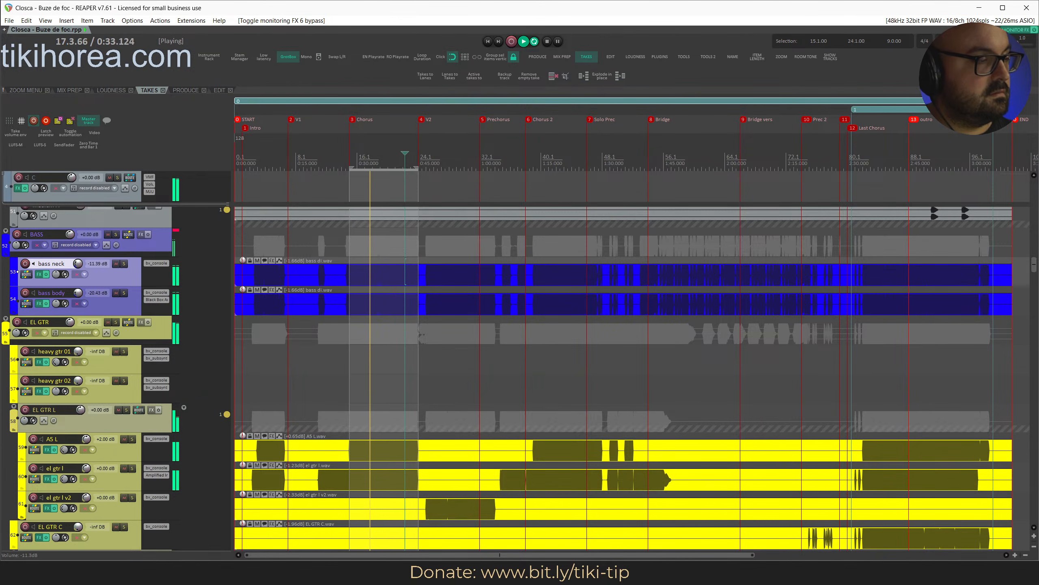
drag(78, 293, 77, 292)
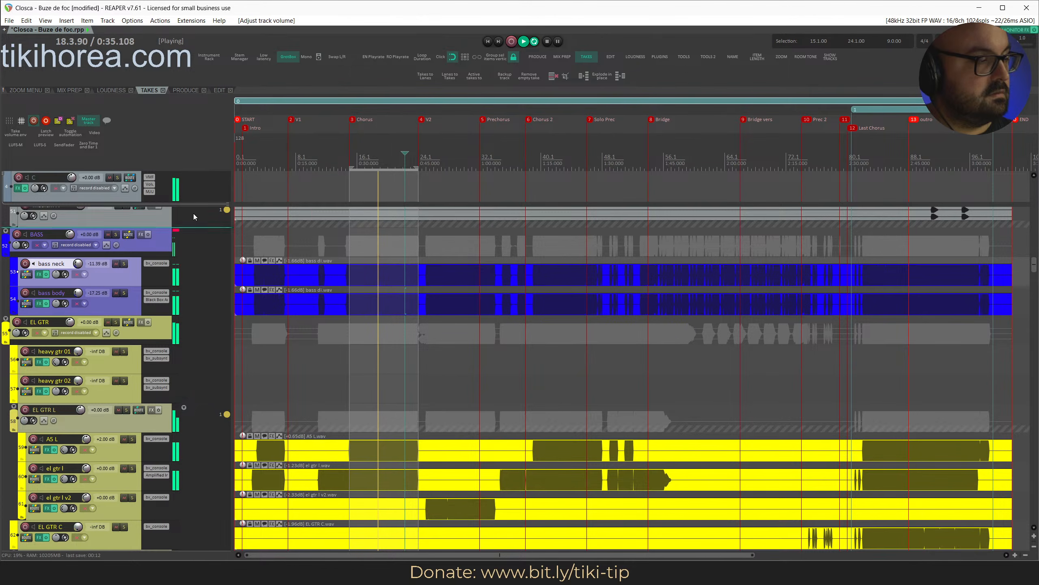
click(293, 60)
key(ctrl+s)
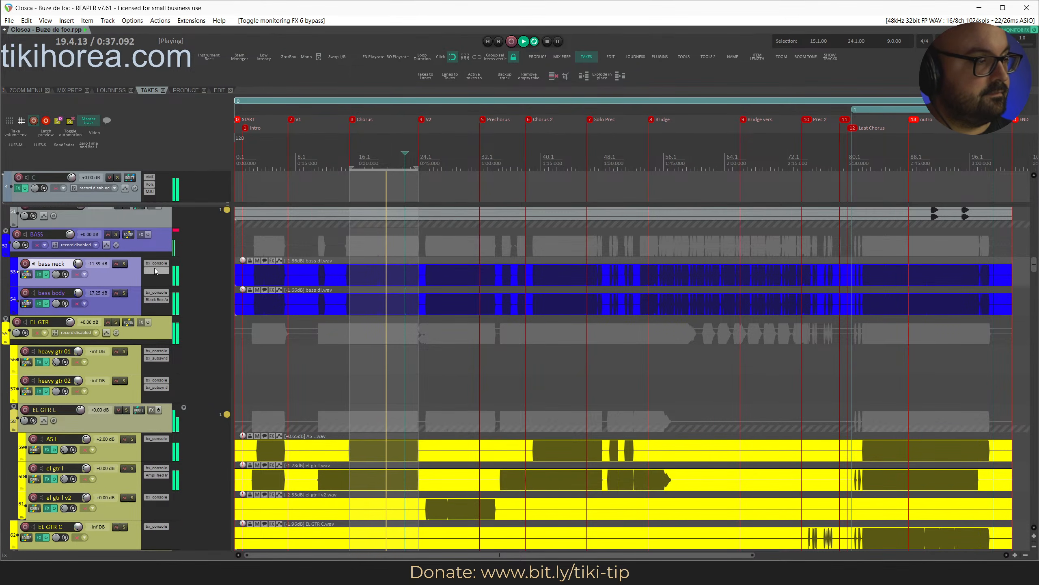
Readjust the bass tracks on full-range monitoring, bass body to -20.77 dB and bass neck to about -17.9 dB.
click(120, 303)
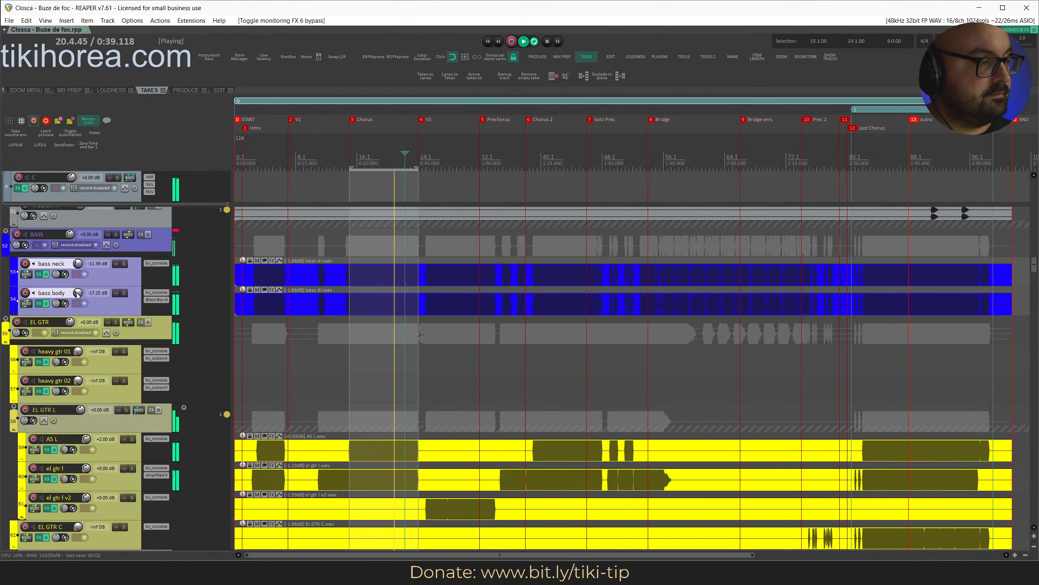
mouse_move(77, 294)
mouse_down()
mouse_move(78, 303)
mouse_move(78, 291)
mouse_up()
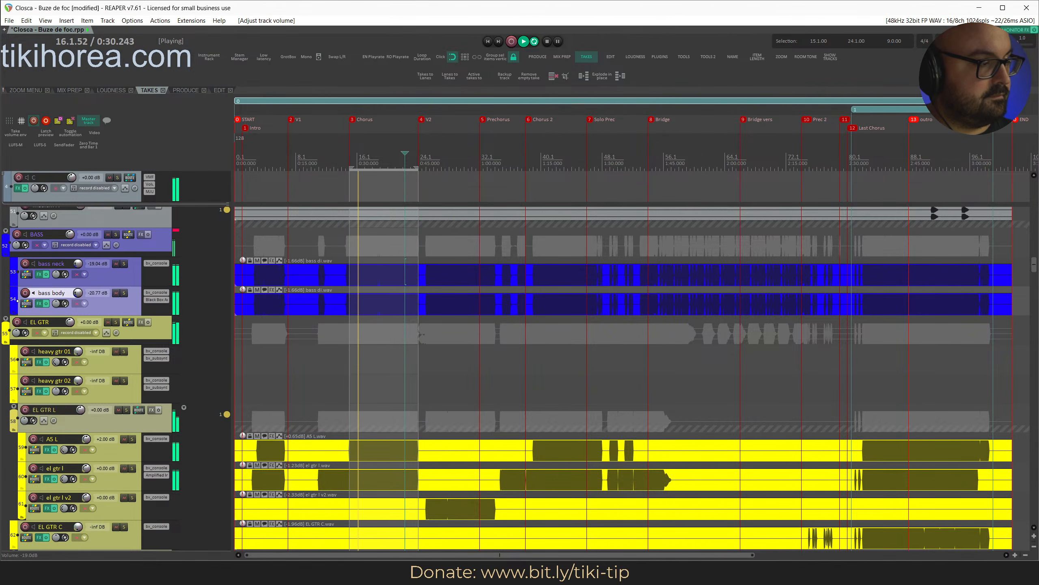
drag(78, 264, 77, 246)
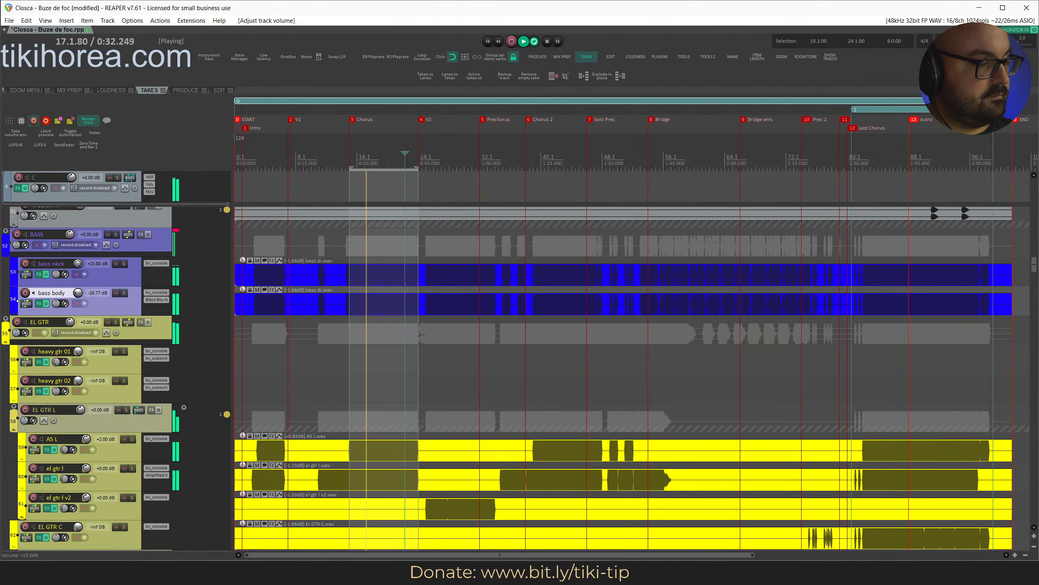
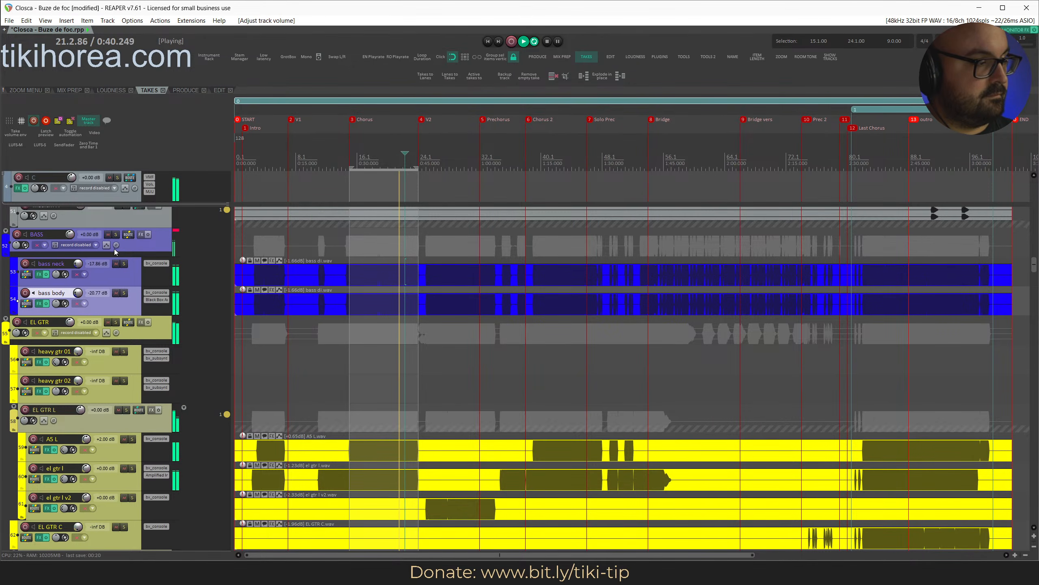
Mute the BASS folder, audition bass body and bass neck alternately in exclusive solo, and clear the solo.
click(108, 235)
click(122, 279)
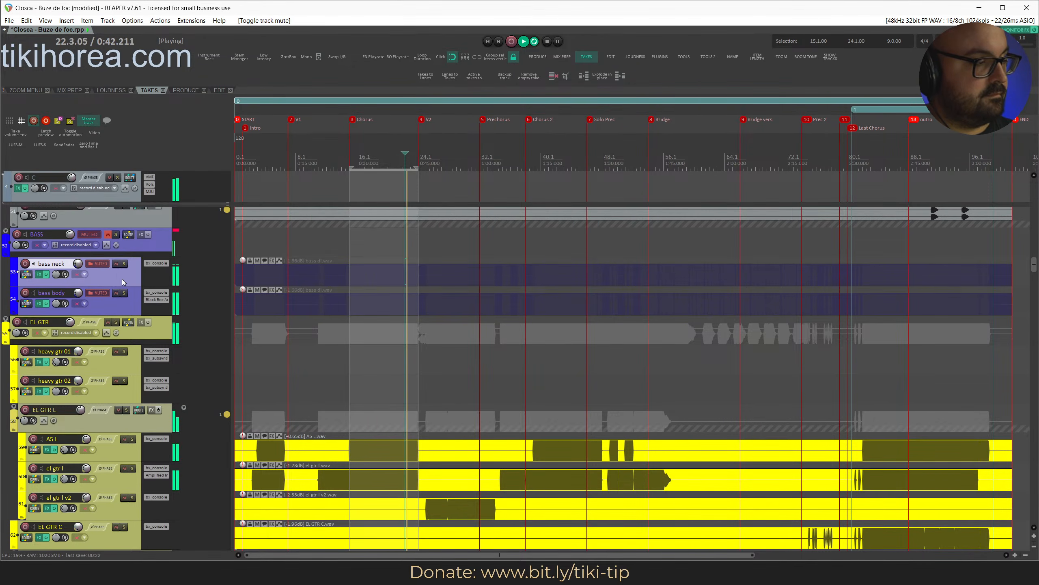
key(ctrl+s)
key(s)
key(s)
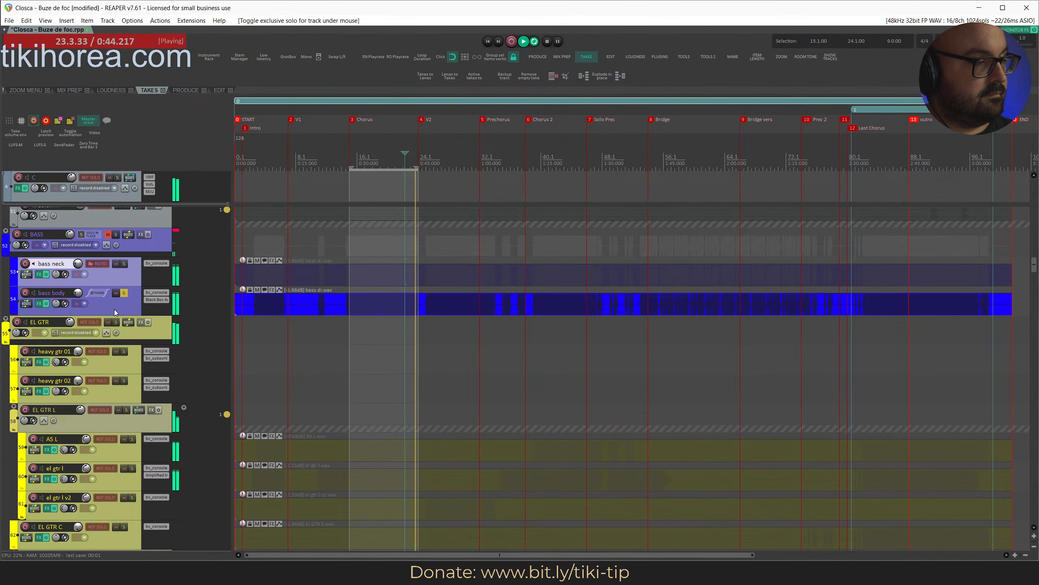
key(s)
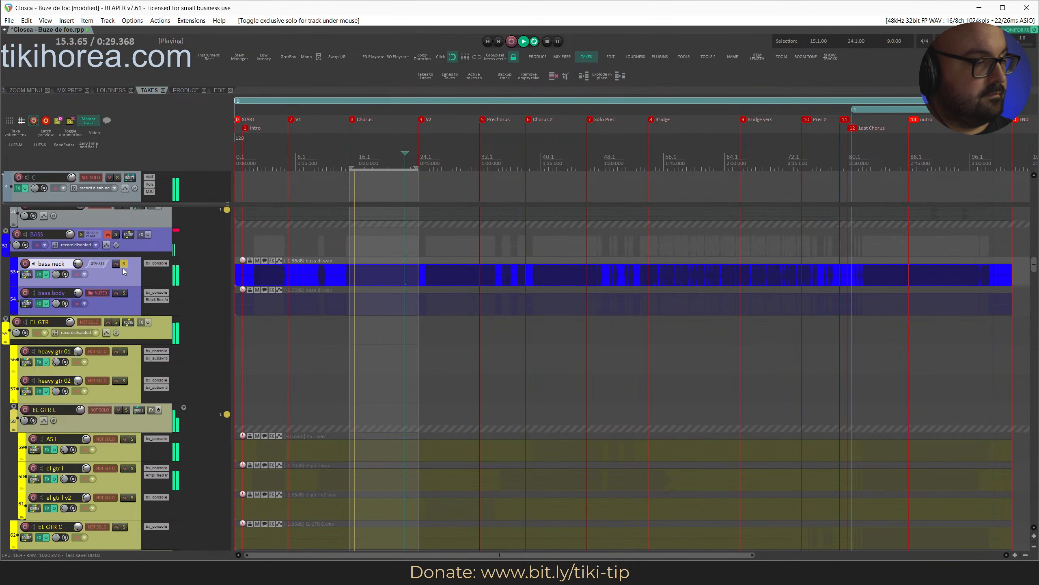
key(s)
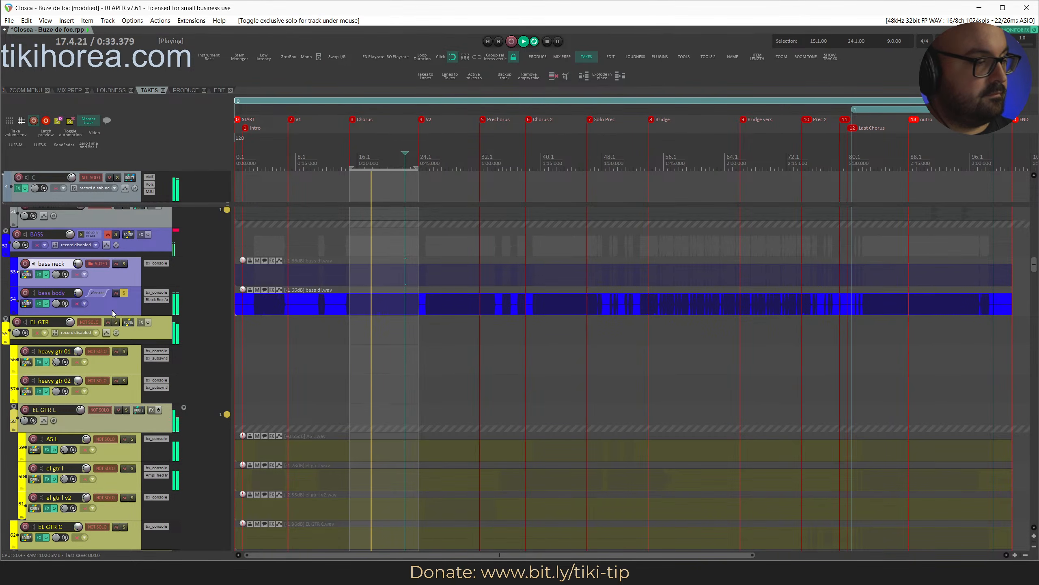
key(s)
key(ctrl+s)
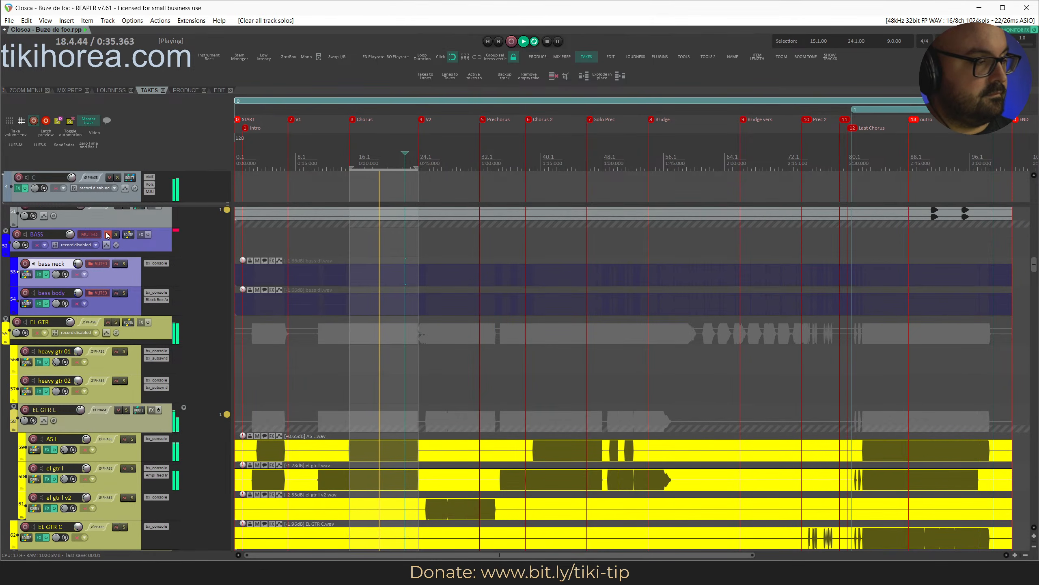
Unmute the BASS folder, save the project and check the routing of the bass body track.
key(m)
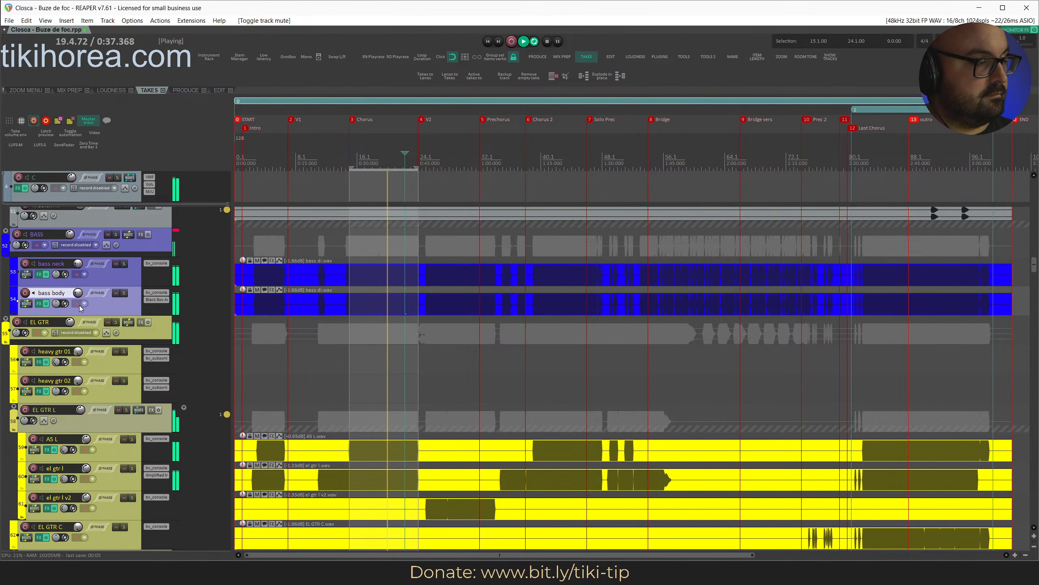
key(ctrl+s)
key(i)
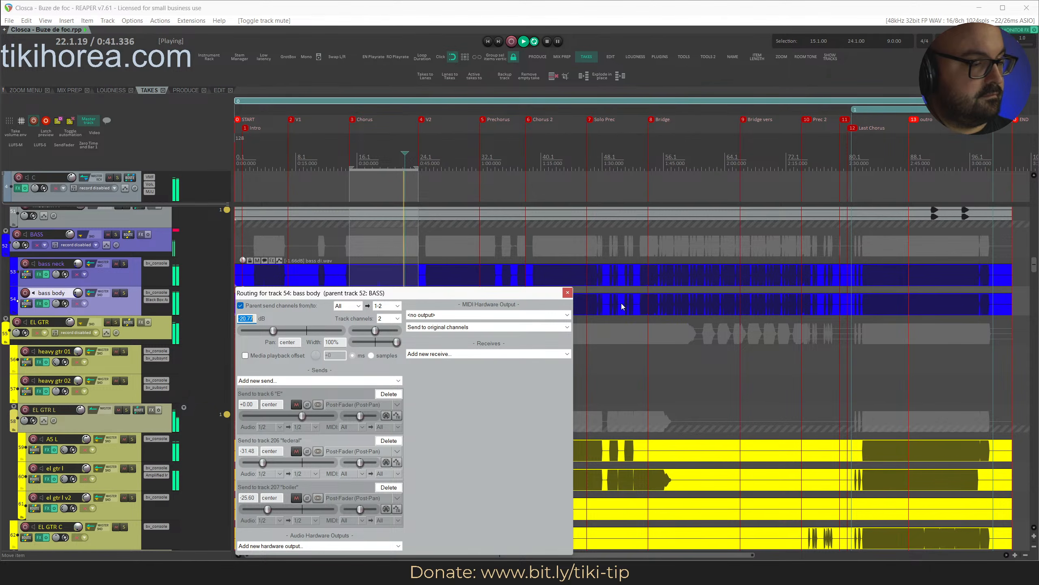
click(569, 291)
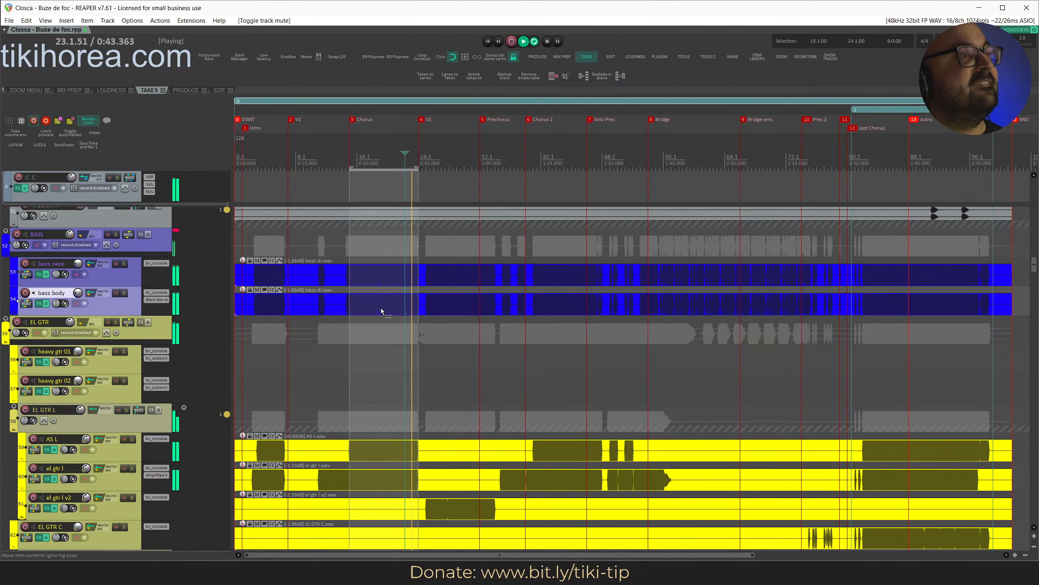
Lower the item volume of all five KEYS tracks, from Piano to omni strings, by 9 dB and save the project.
scroll(135, 385, down, 15)
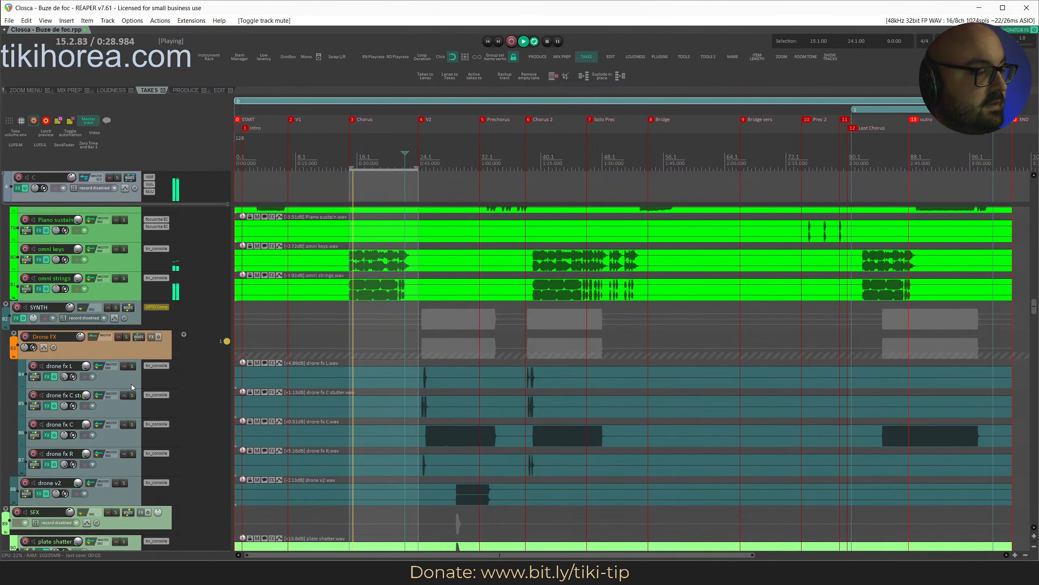
scroll(131, 383, up, 4)
key(space)
click(133, 453)
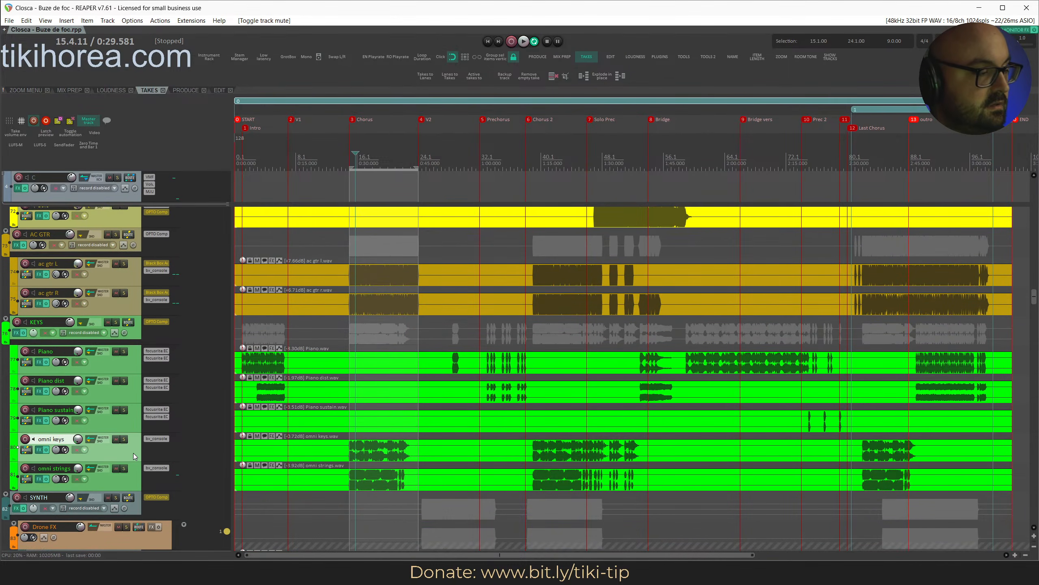
click(125, 372)
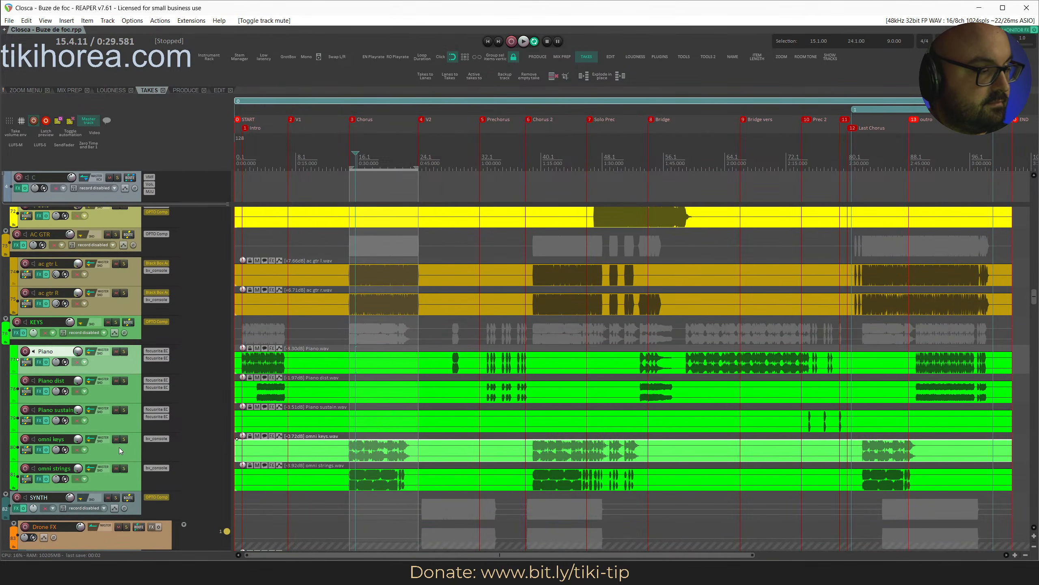
shift+click(123, 474)
click(129, 423)
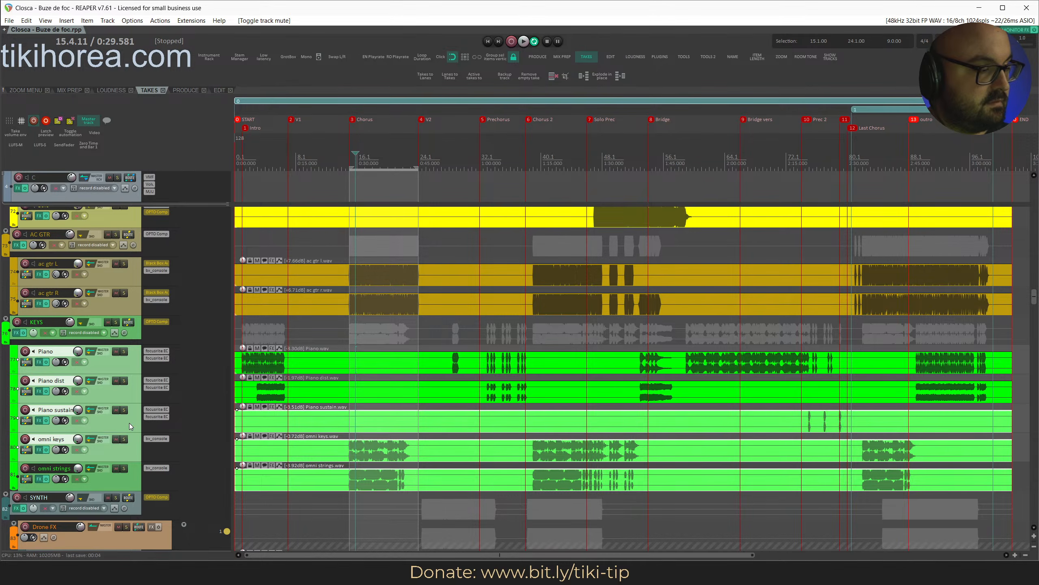
click(132, 391)
shift+click(129, 363)
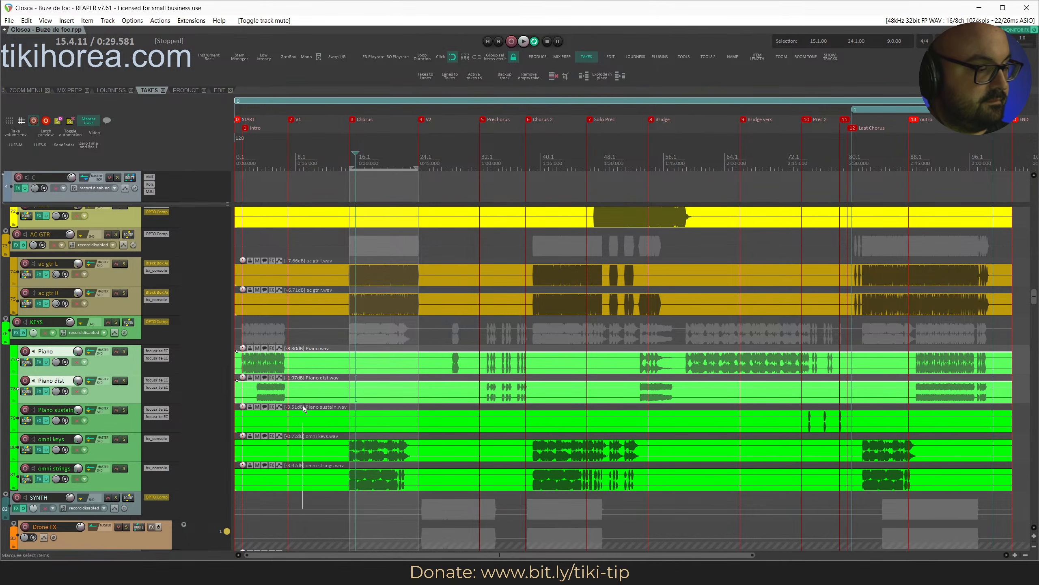
drag(304, 409, 291, 367)
key(alt+shift+Down)
key(alt+shift+Down)
key(alt+shift+Down)
key(alt+shift+Down)
key(alt+shift+Down)
key(alt+shift+Down)
key(alt+shift+Down)
key(alt+shift+Down)
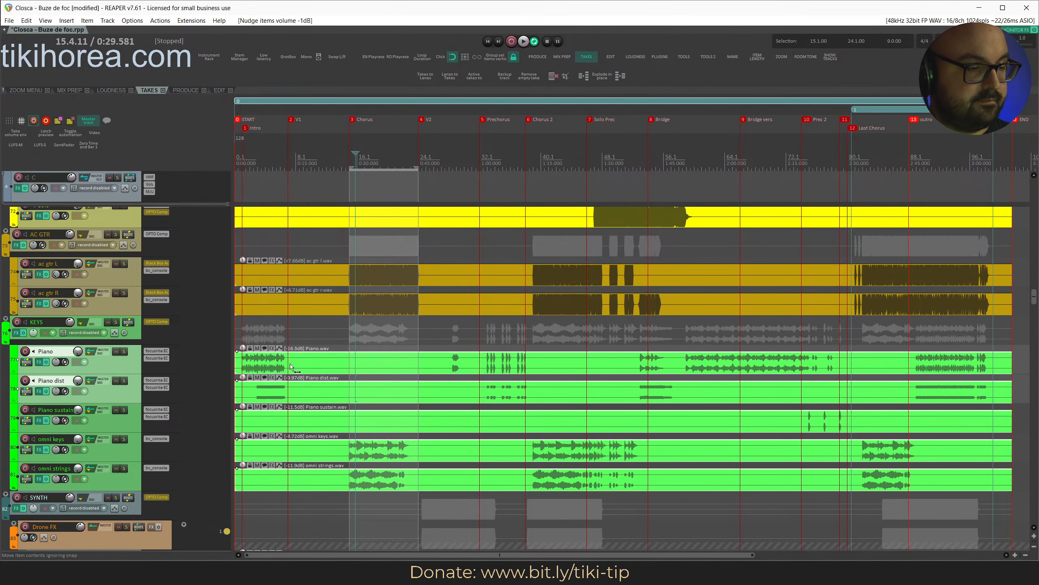
key(alt+shift+Down)
key(space)
key(ctrl+s)
Set the omni keys track volume to +15 dB during playback, save the project and solo the track.
click(126, 455)
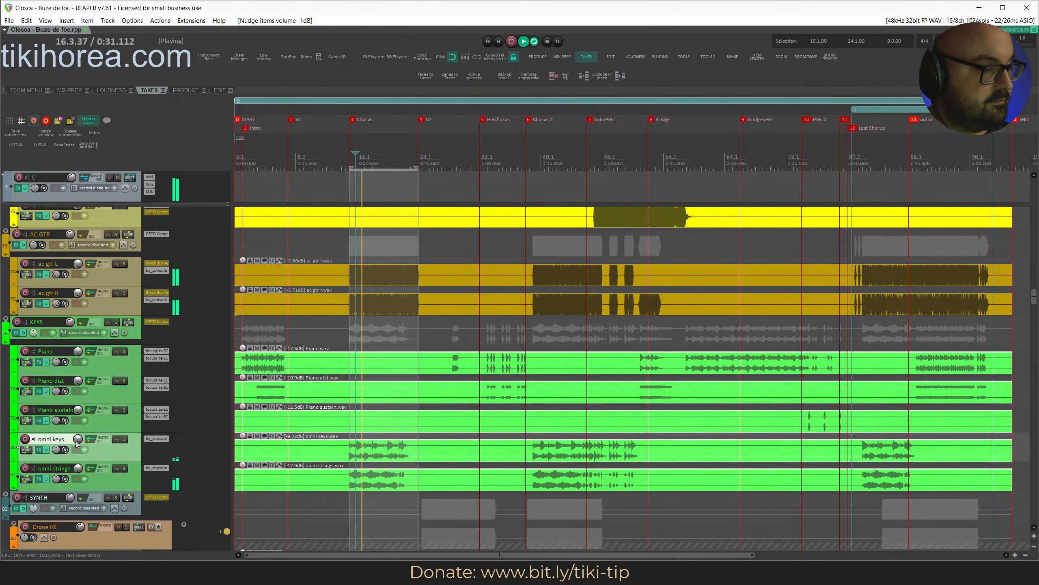
drag(76, 442, 76, 391)
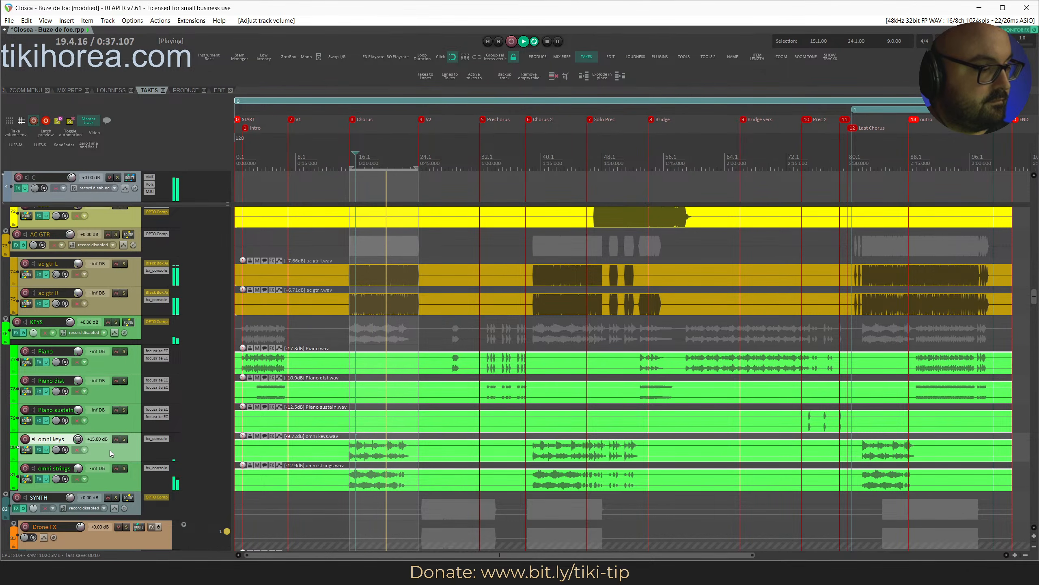
key(ctrl+s)
key(s)
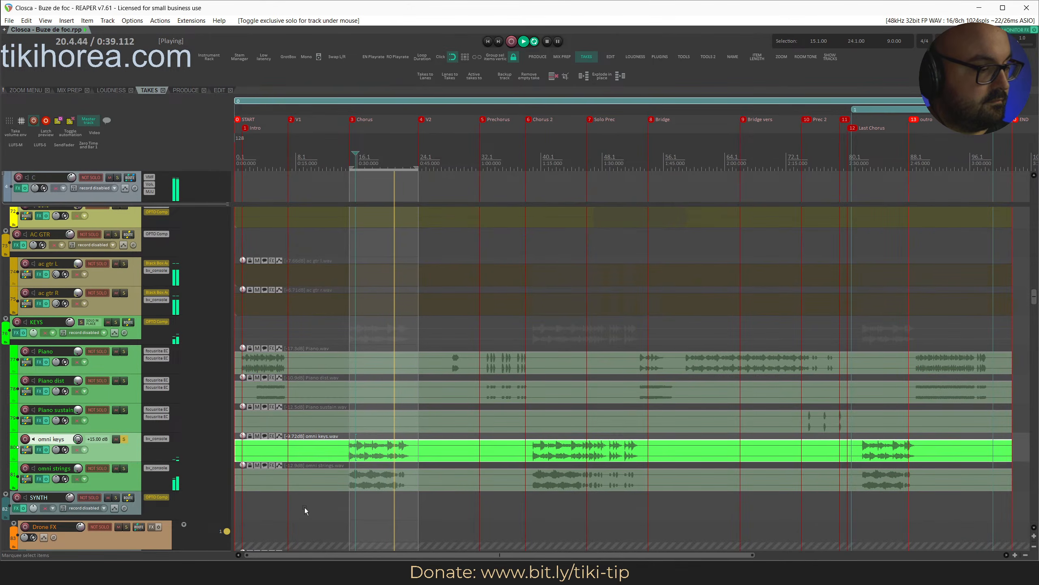
Raise the item volume of all five KEYS tracks in 1 dB increments and save the project.
drag(305, 507, 296, 348)
key(alt+Up)
key(alt+Up)
key(alt+Up)
key(alt+Up)
key(alt+Up)
key(alt+Up)
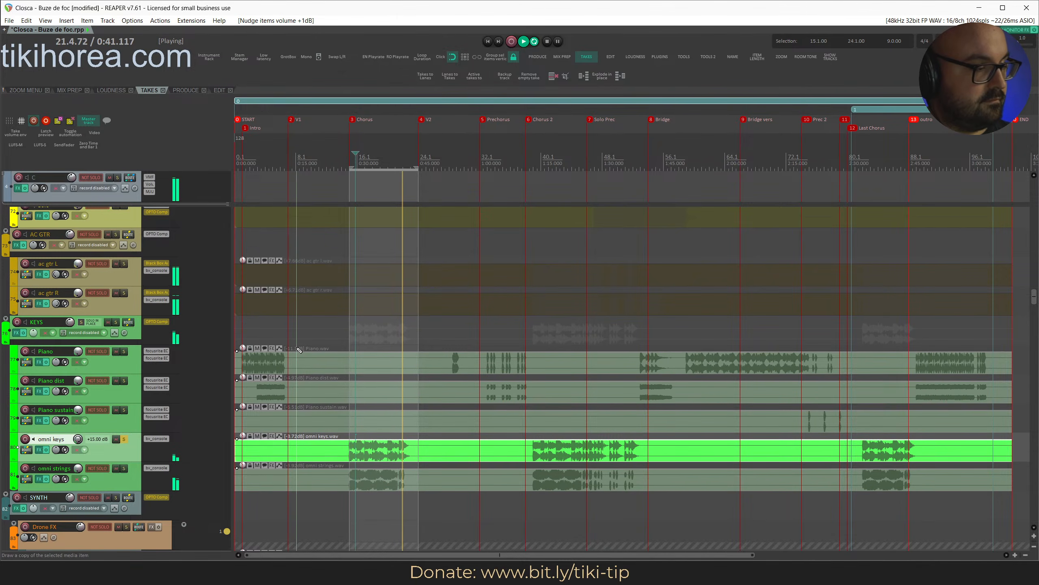
key(ctrl+s)
Clear the solo after listening from the Chorus, and loop Chorus 2 with the loop start moved to 38.4.63.
click(362, 159)
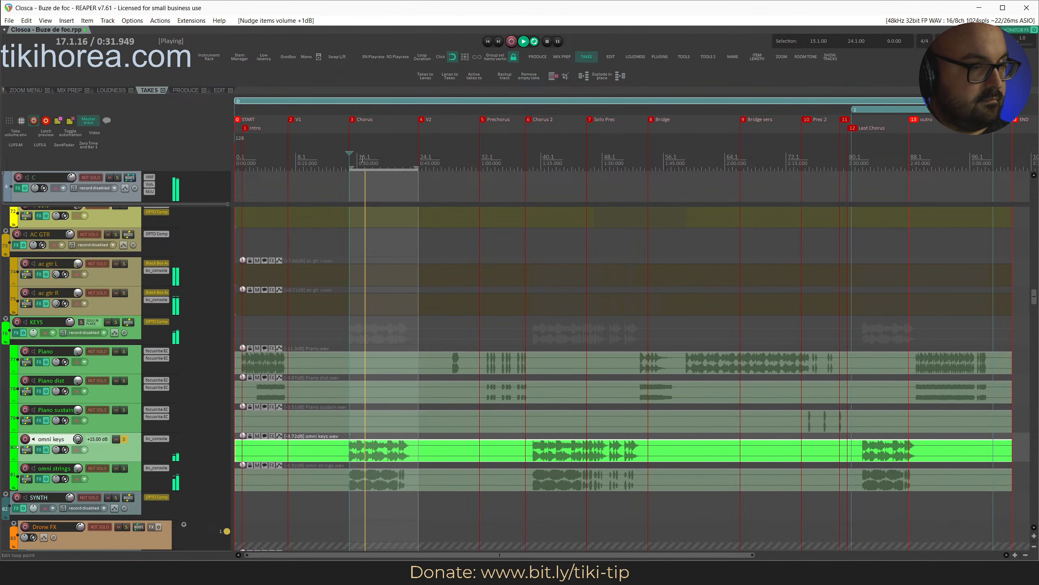
key(s)
double_click(547, 159)
scroll(501, 252, up, 4)
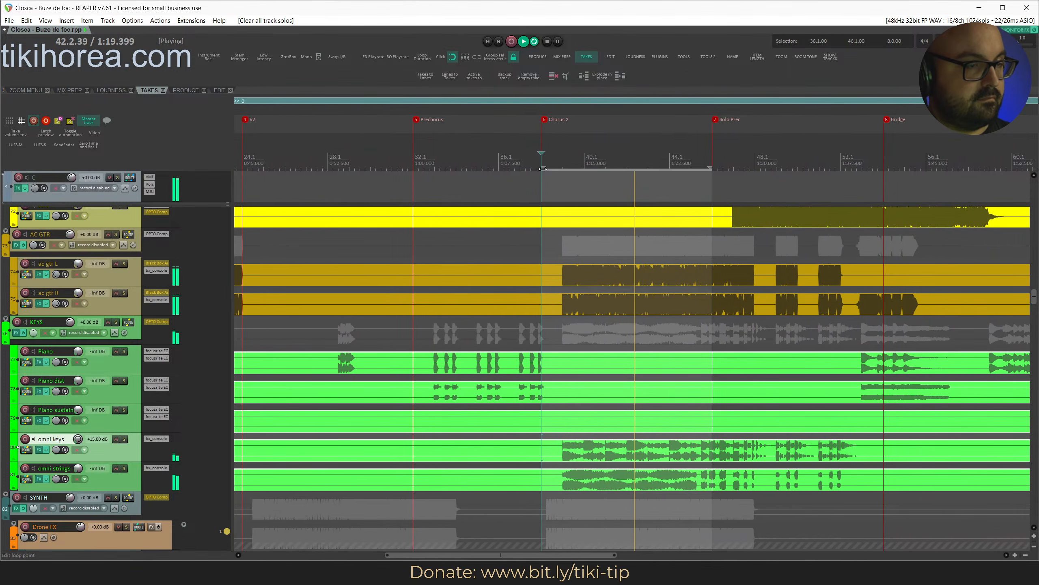
drag(542, 168, 560, 168)
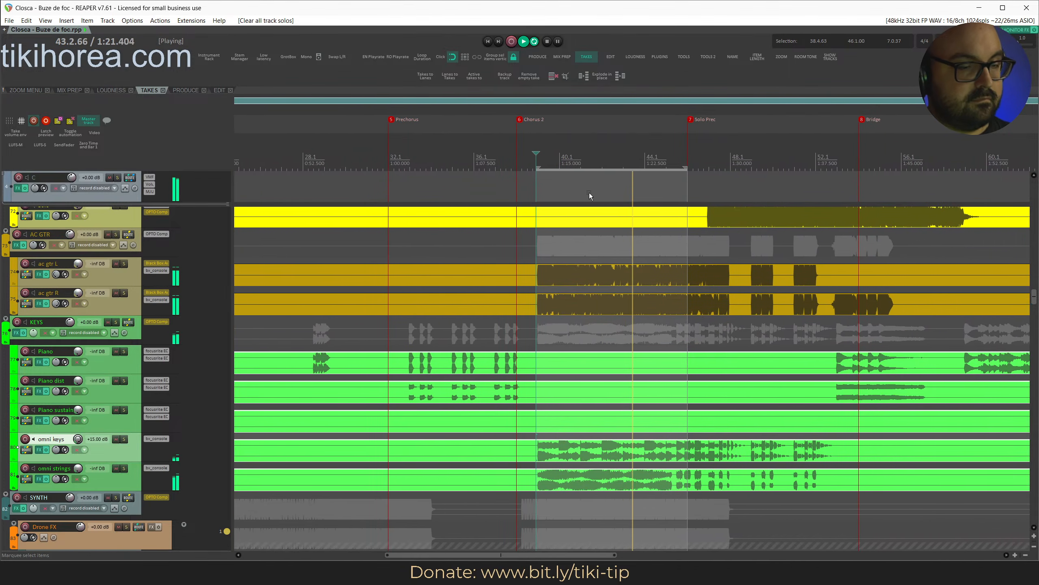
Reset the omni keys track volume to 0 dB.
click(115, 450)
double_click(77, 439)
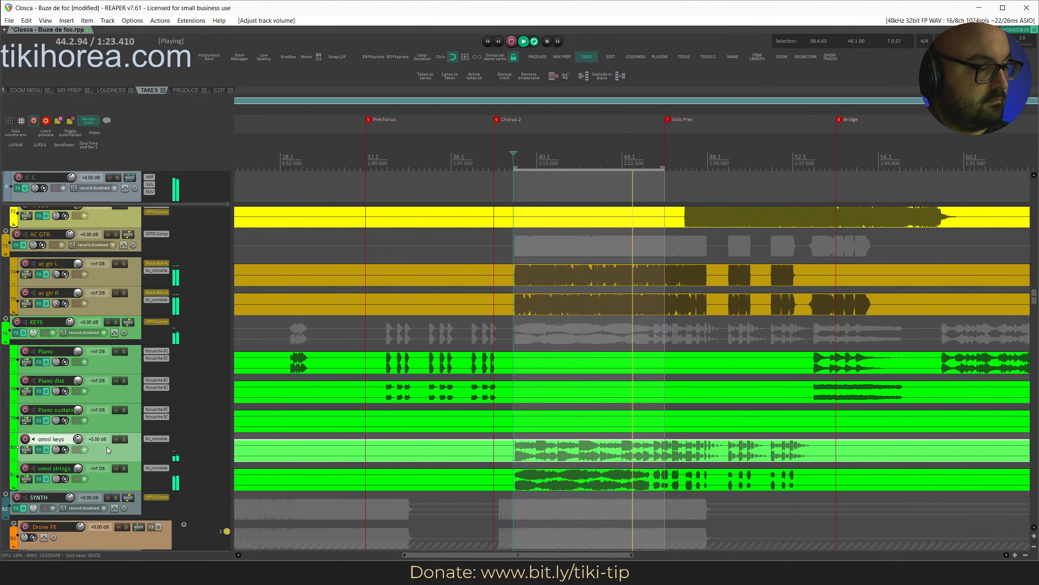
Raise the item volume of the omni keys track in 1 dB increments.
key(alt+shift+Up)
key(alt+shift+Up)
key(alt+shift+Up)
key(alt+shift+Up)
key(alt+shift+Up)
Reset the track volumes of omni strings, Piano sustain, Piano dist and Piano to 0 dB.
click(135, 485)
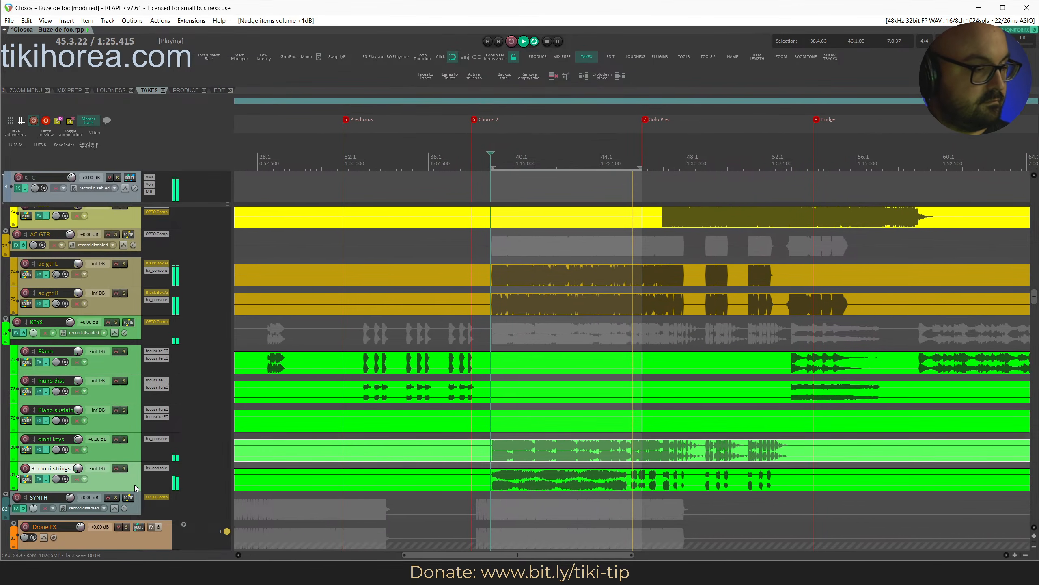
double_click(78, 468)
double_click(77, 410)
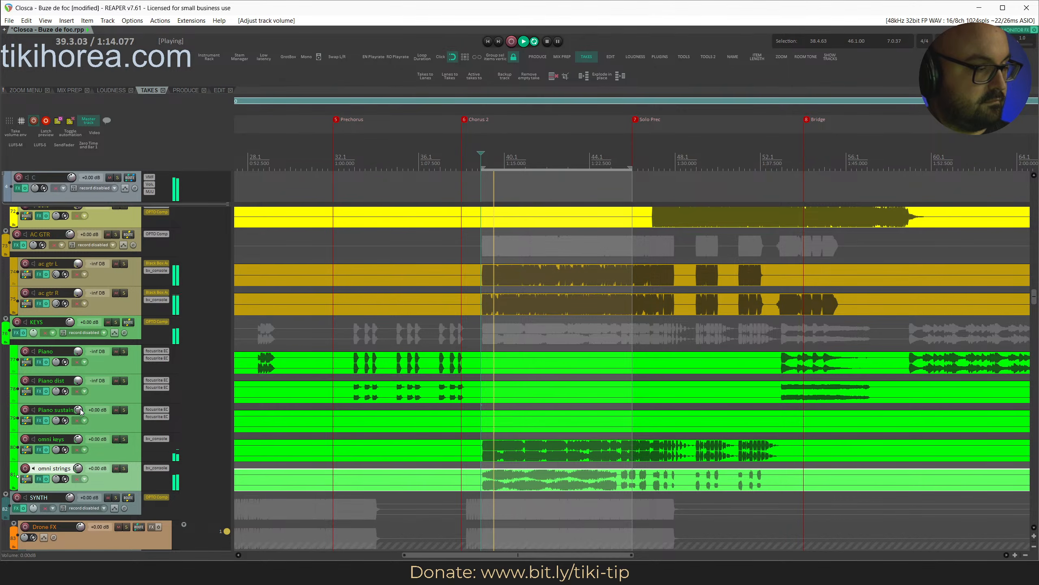
double_click(78, 381)
double_click(78, 351)
Save the project while listening to omni strings soloed, and inspect its bx_console SSL 9000 J plug-in before stopping playback.
scroll(187, 453, down, 4)
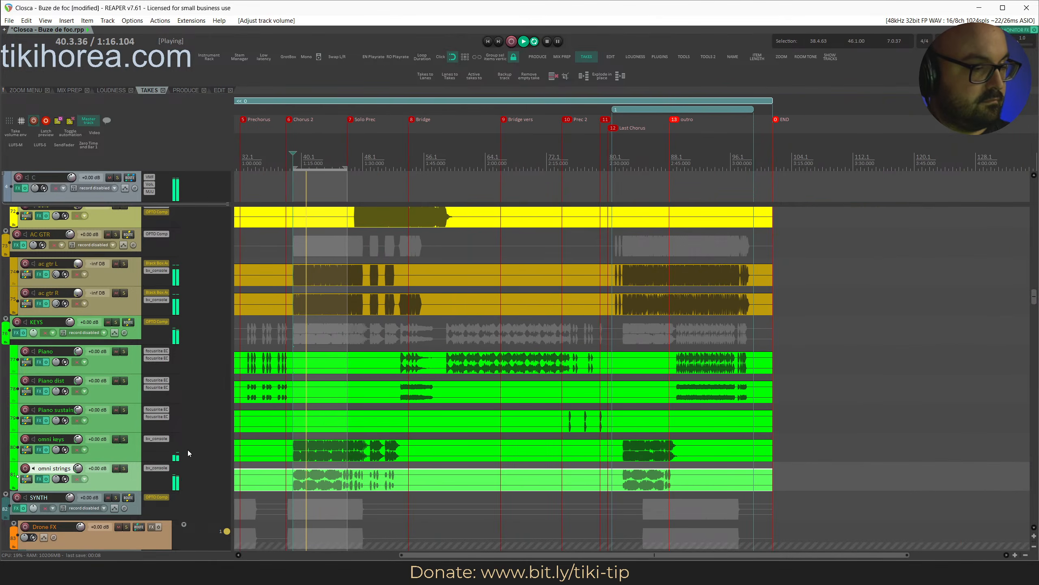
key(s)
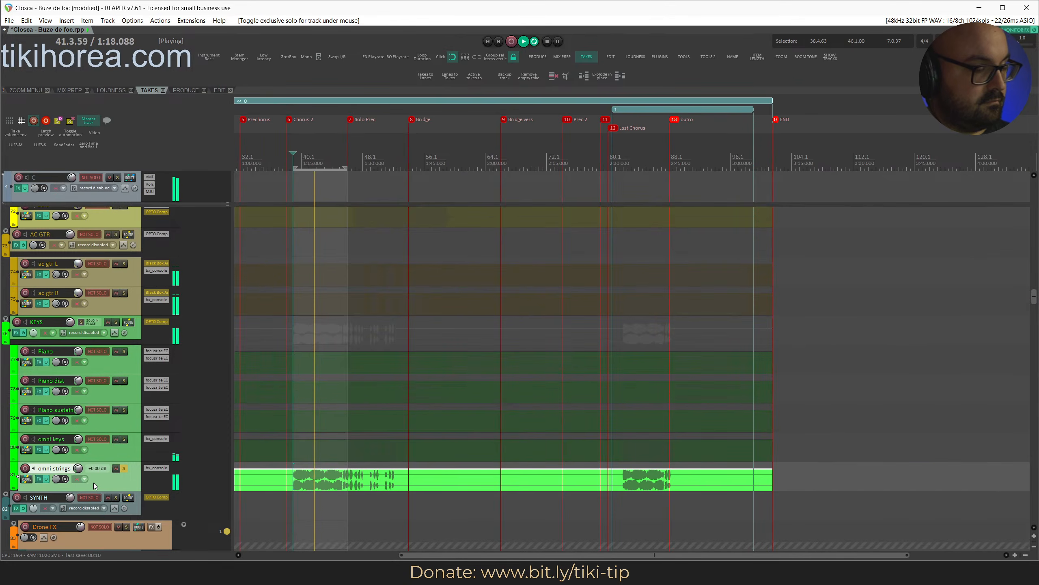
key(ctrl+s)
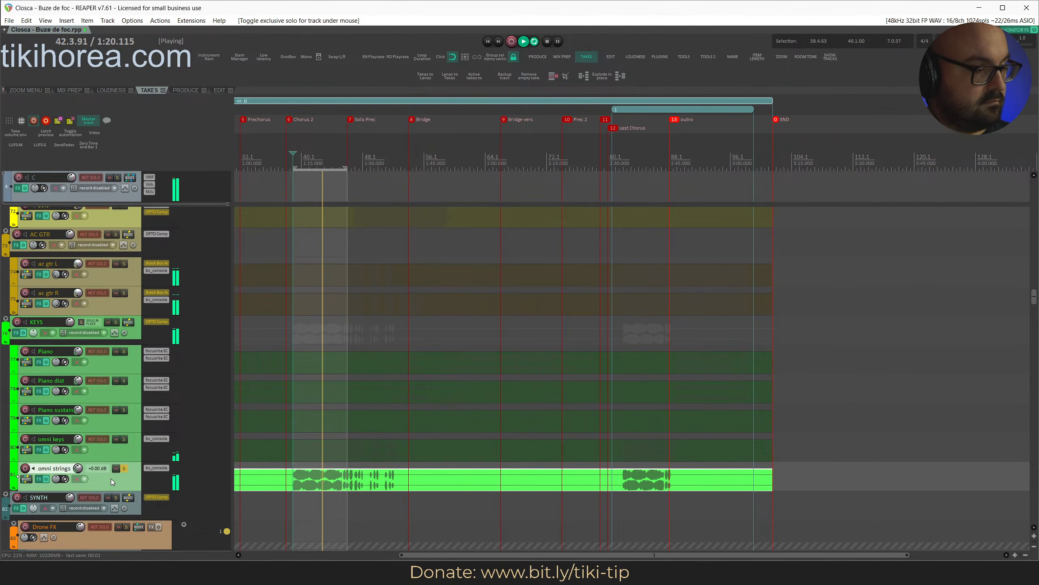
click(157, 467)
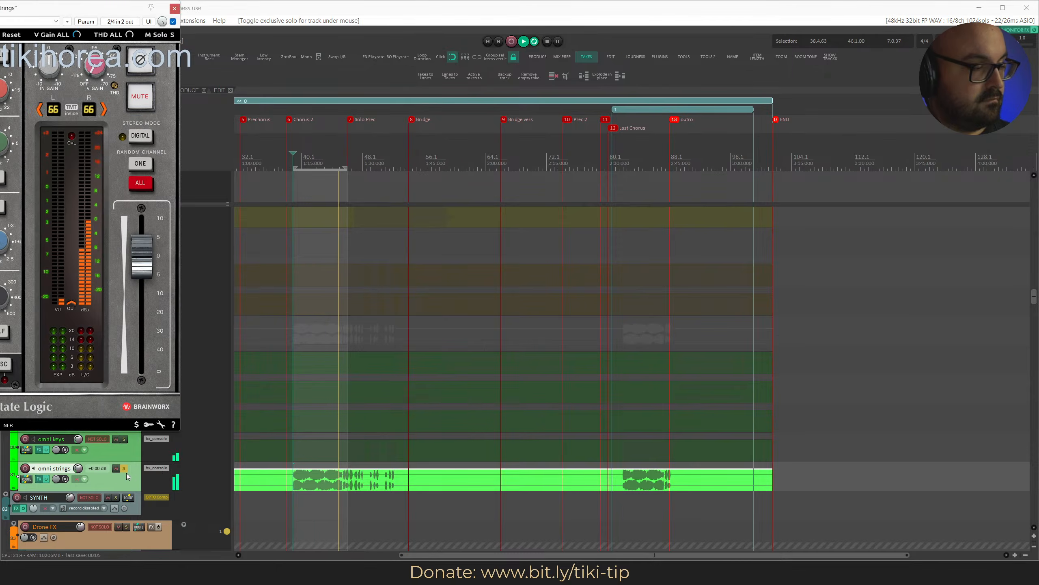
key(ctrl+alt+s)
drag(81, 15, 606, 67)
key(space)
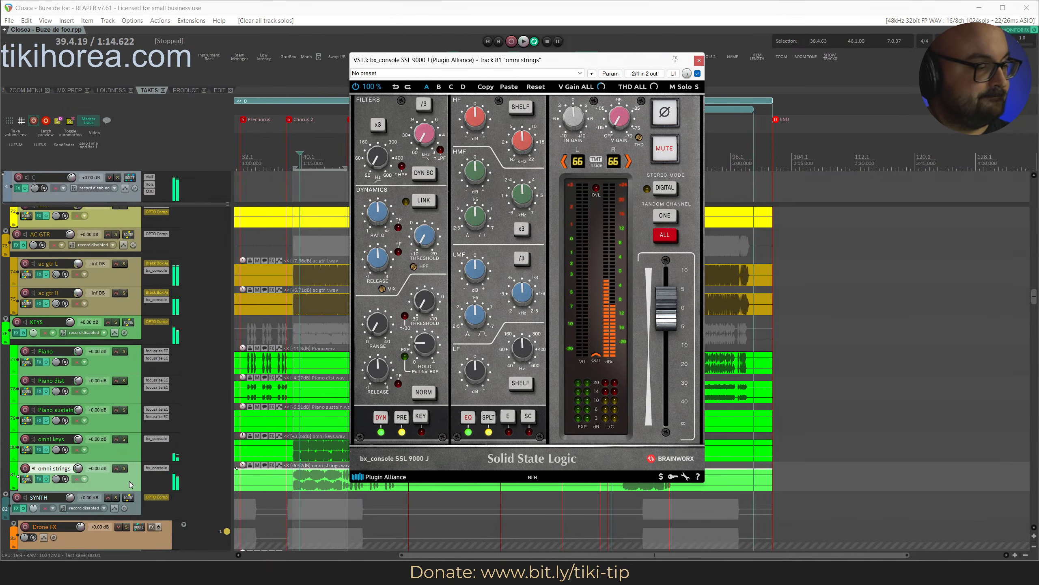
Add the MSED plug-in to the omni strings track with mid gain at -3.0 and audition it soloed.
click(156, 476)
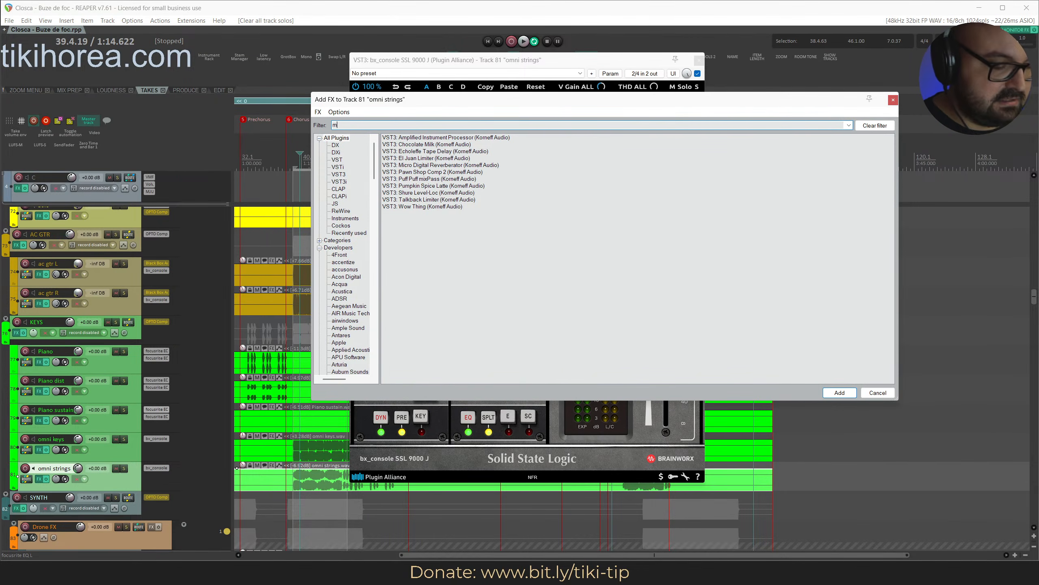
key(Return)
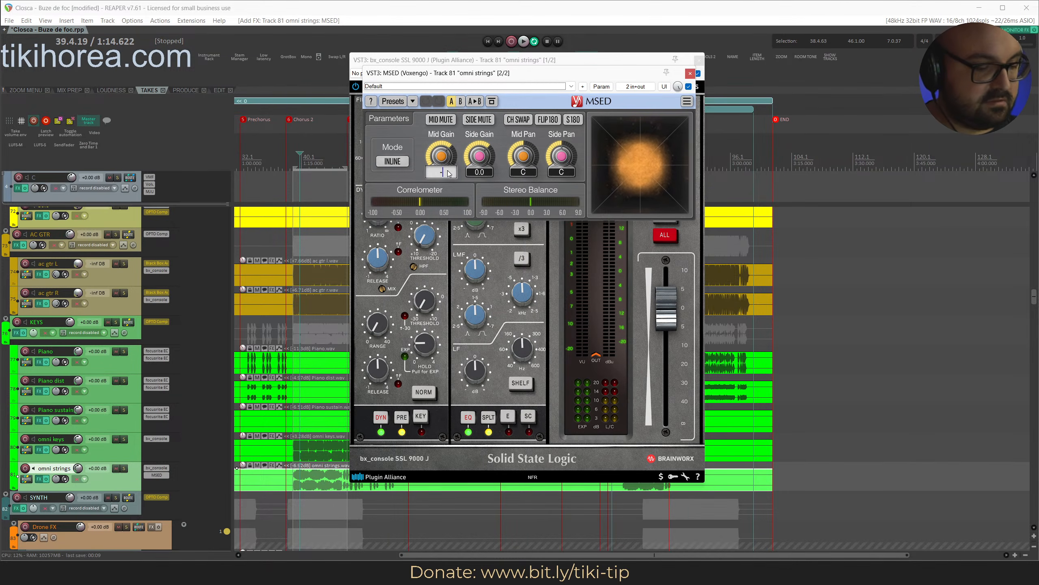
click(310, 17)
key(space)
key(s)
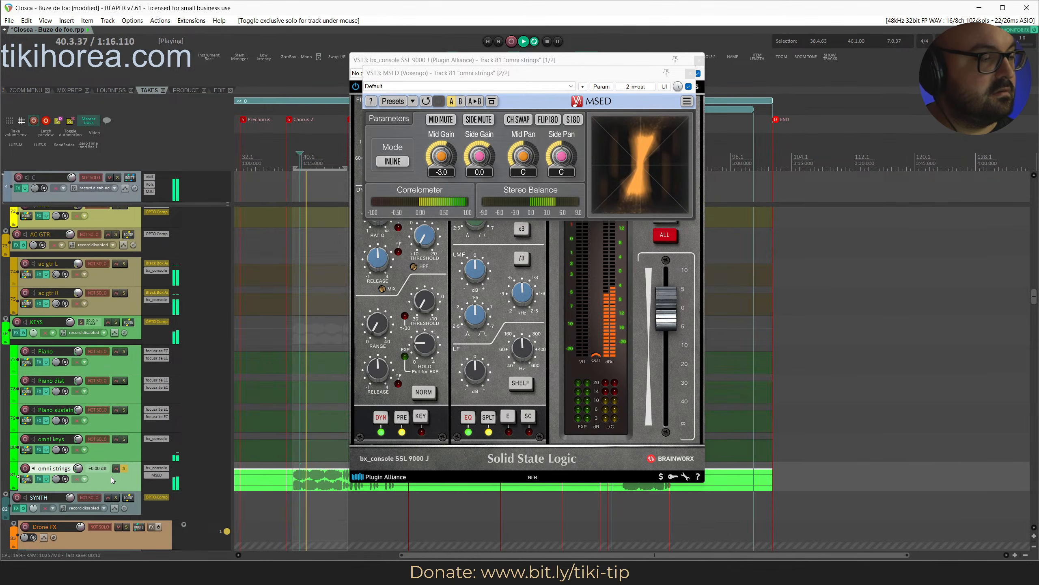
key(s)
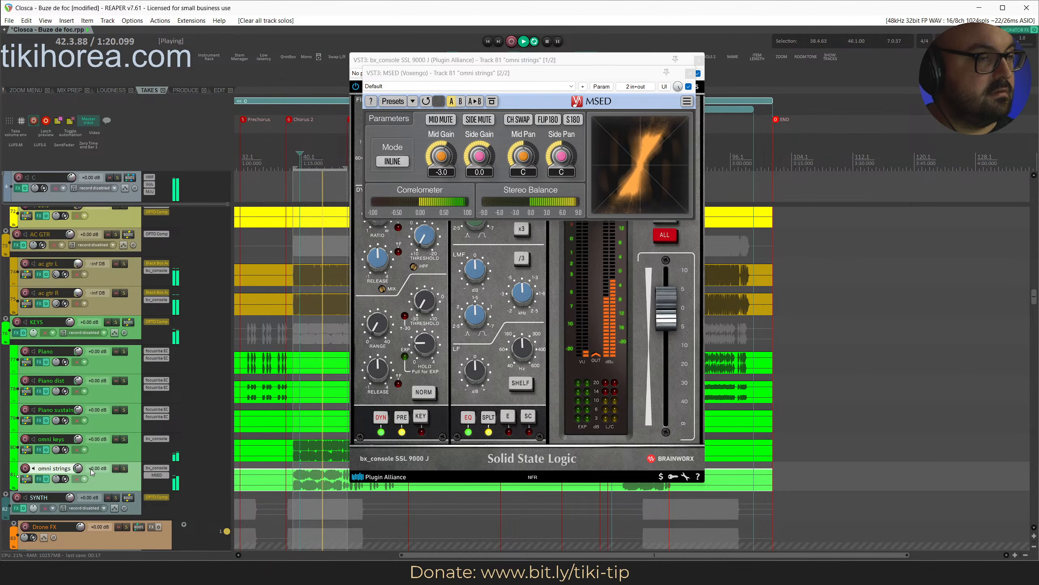
Set the MSED side gain on omni strings to 3.0 and close the plug-in window.
click(484, 176)
text(3)
key(Return)
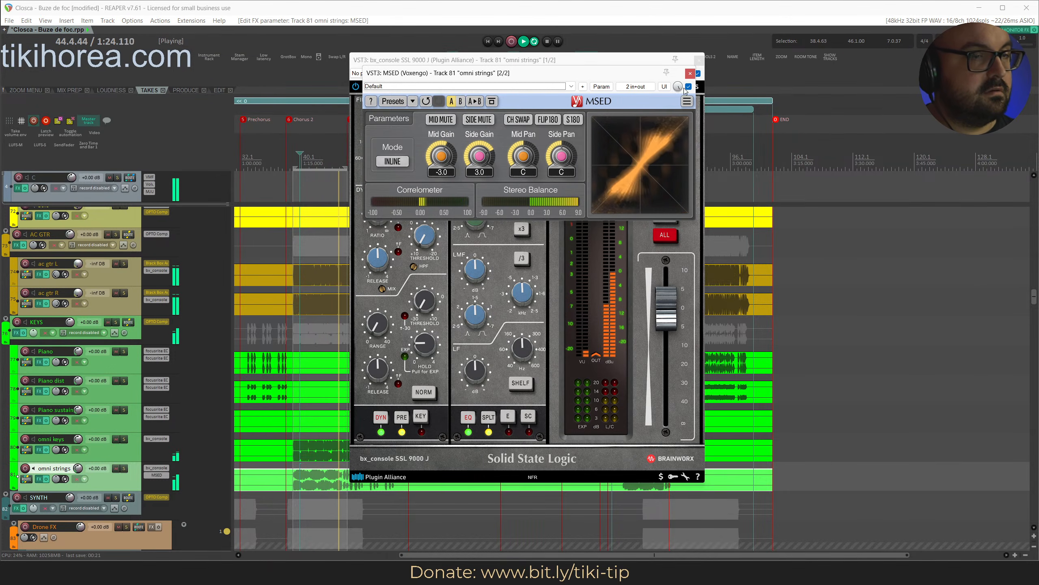
click(691, 74)
Move MSED ahead of bx_console SSL 9000 J in the omni strings effects chain and close the console plug-in.
key(s)
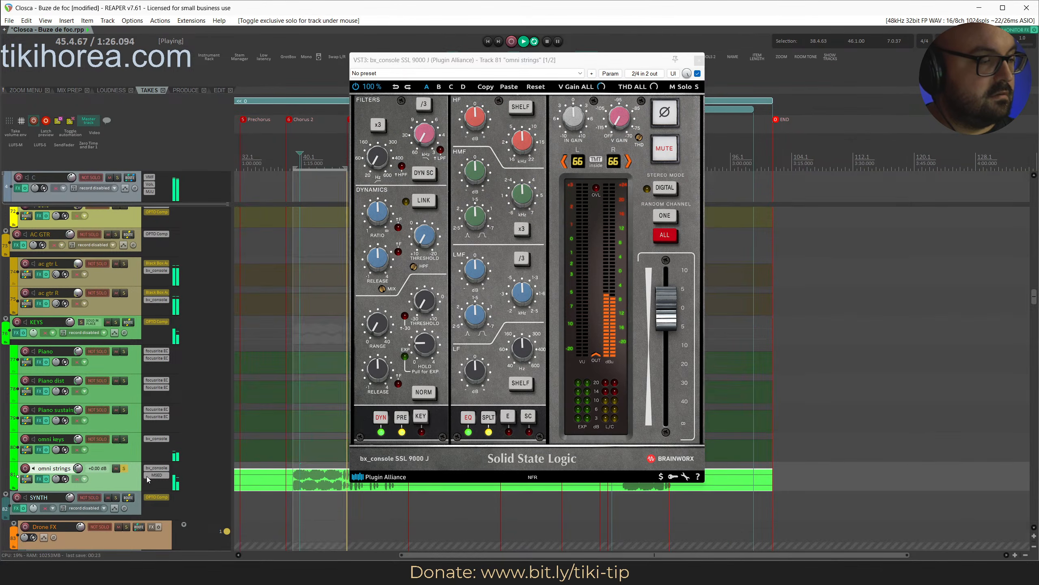
drag(155, 475, 155, 467)
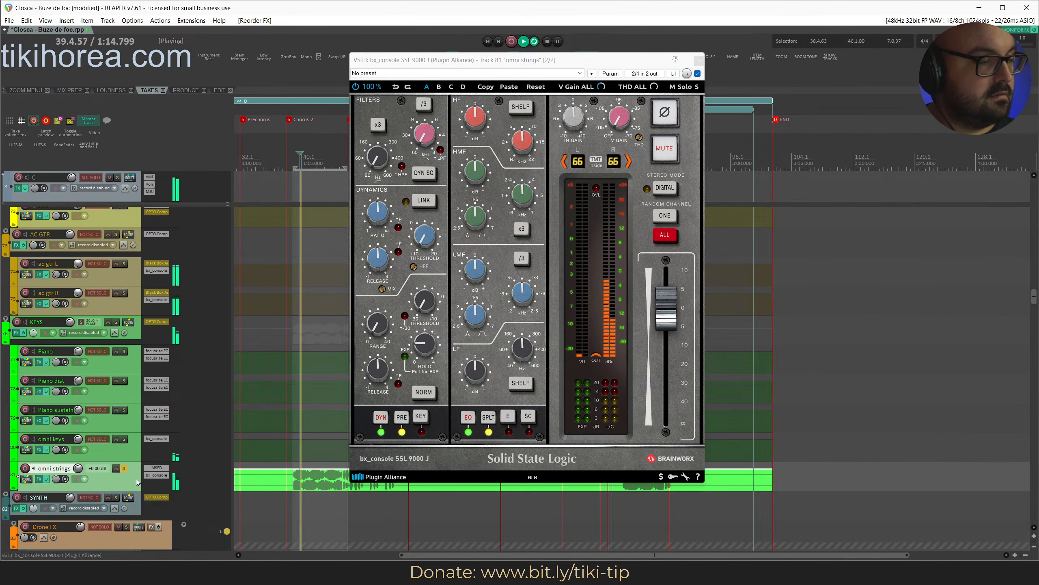
key(s)
click(155, 475)
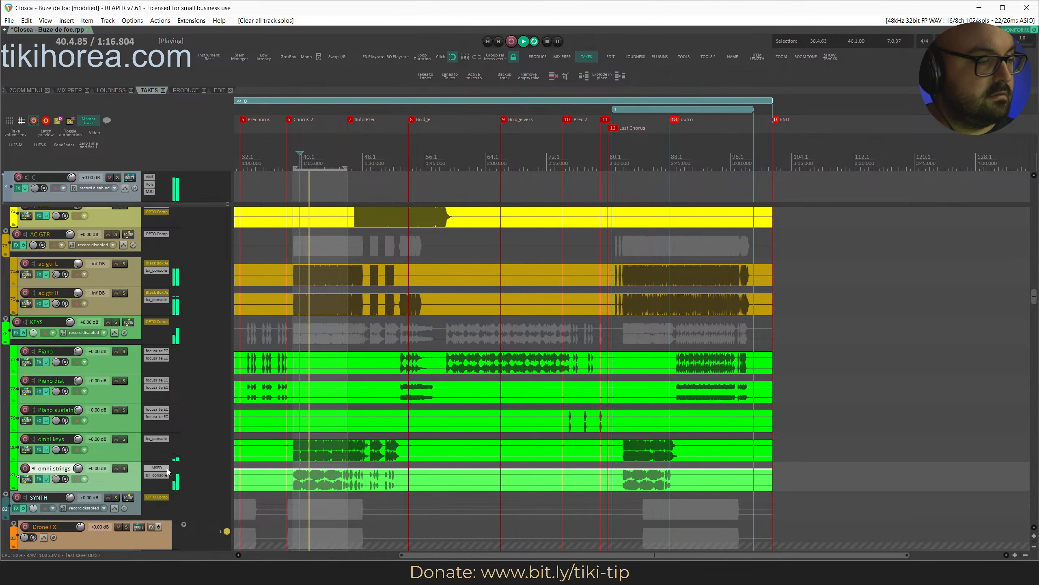
click(156, 475)
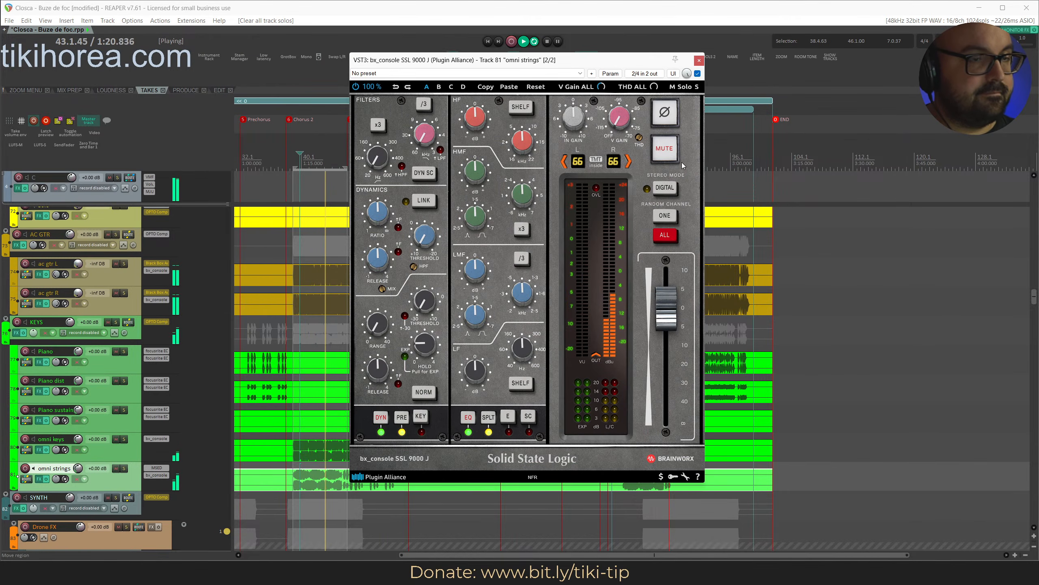
click(699, 60)
Copy the MSED plug-in from omni strings to the front of the soloed omni keys chain, then clear the solo and save.
key(s)
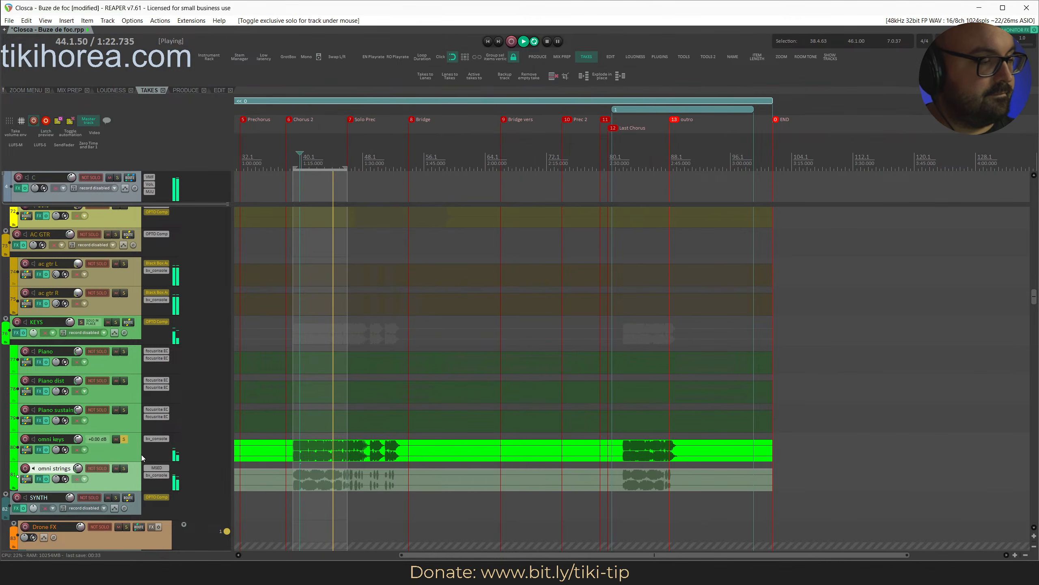
key(ctrl+s)
click(87, 444)
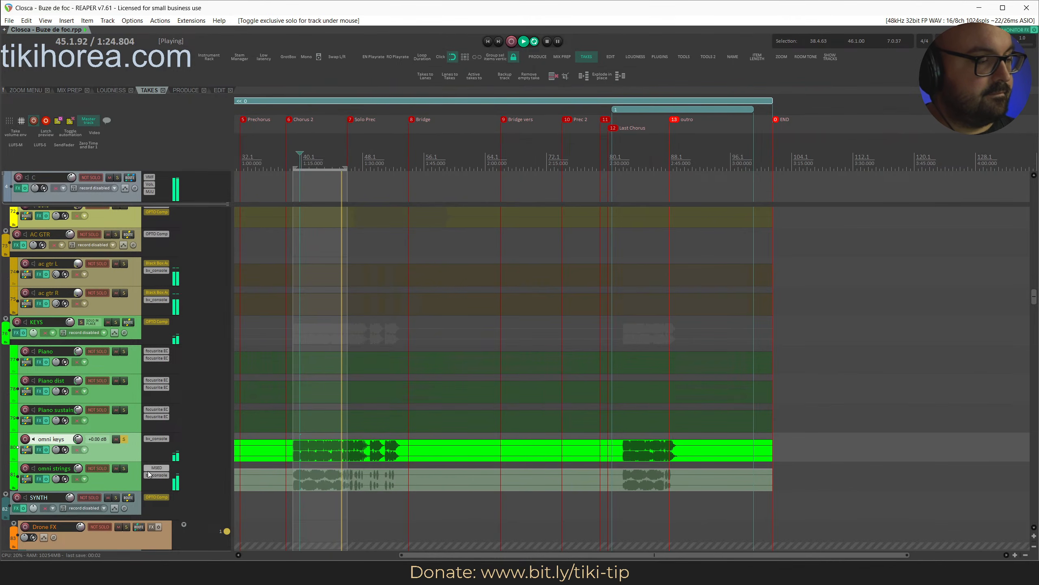
drag(155, 475, 166, 441)
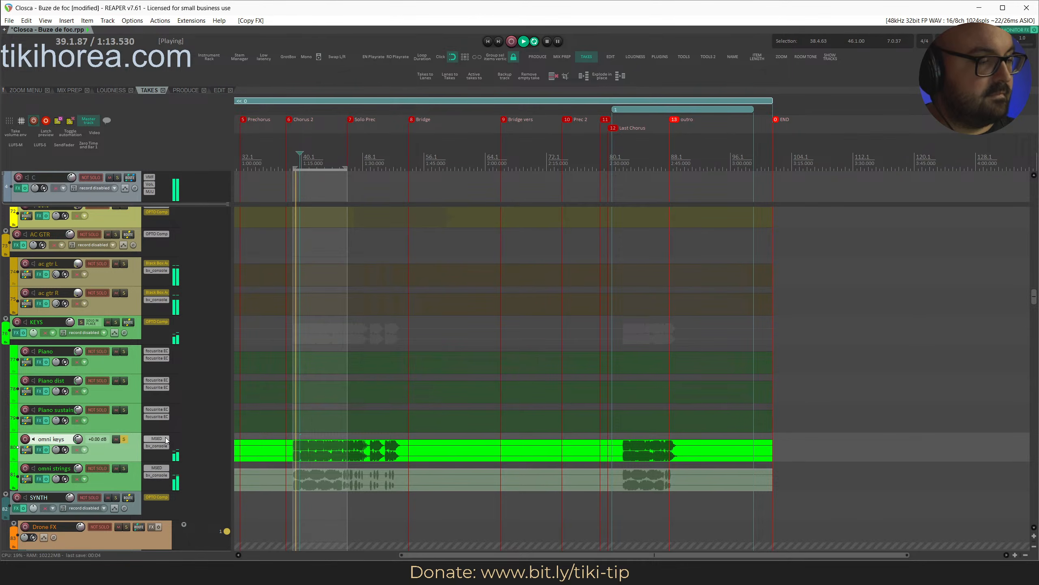
double_click(119, 459)
key(alt+F6)
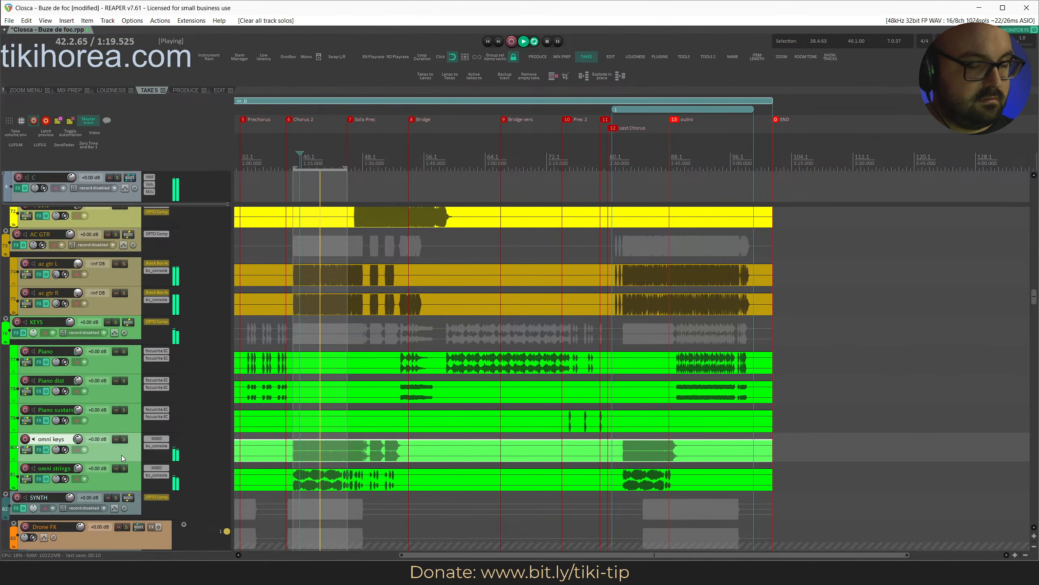
key(ctrl+s)
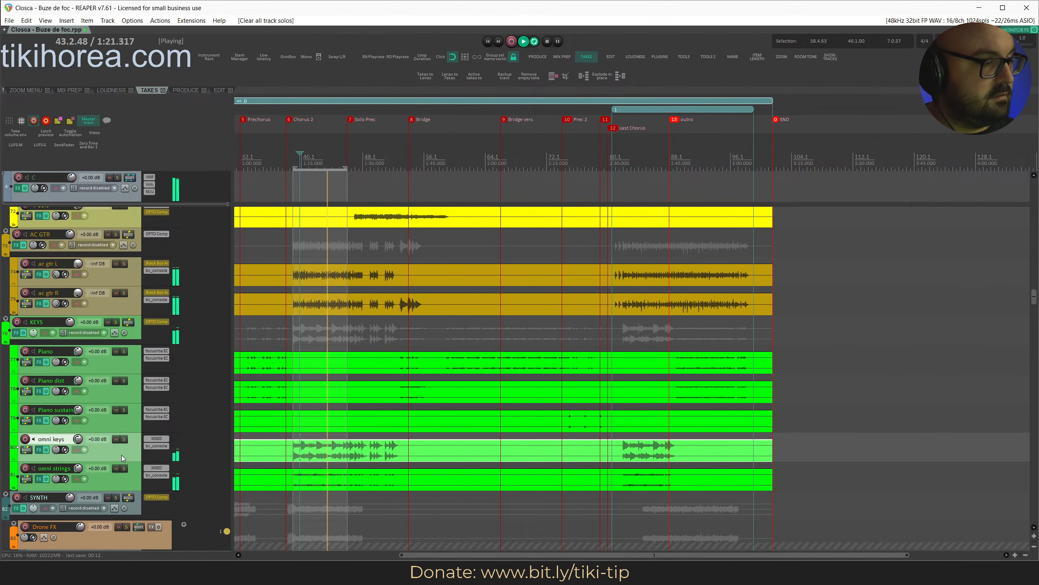
Solo the KEYS folder, inspect the effects chain on track C, then clear the solo and save the project.
click(117, 323)
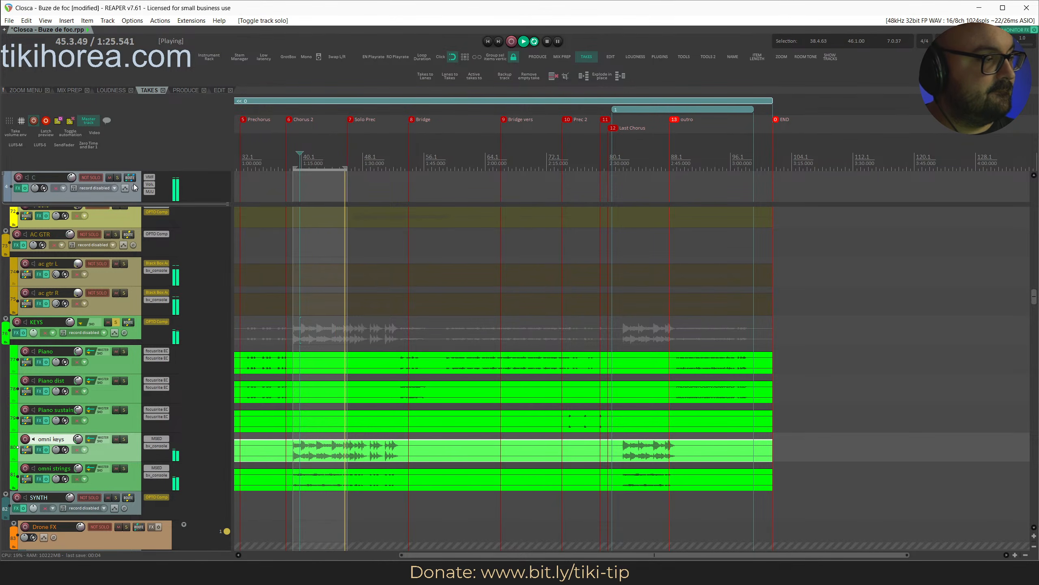
click(18, 188)
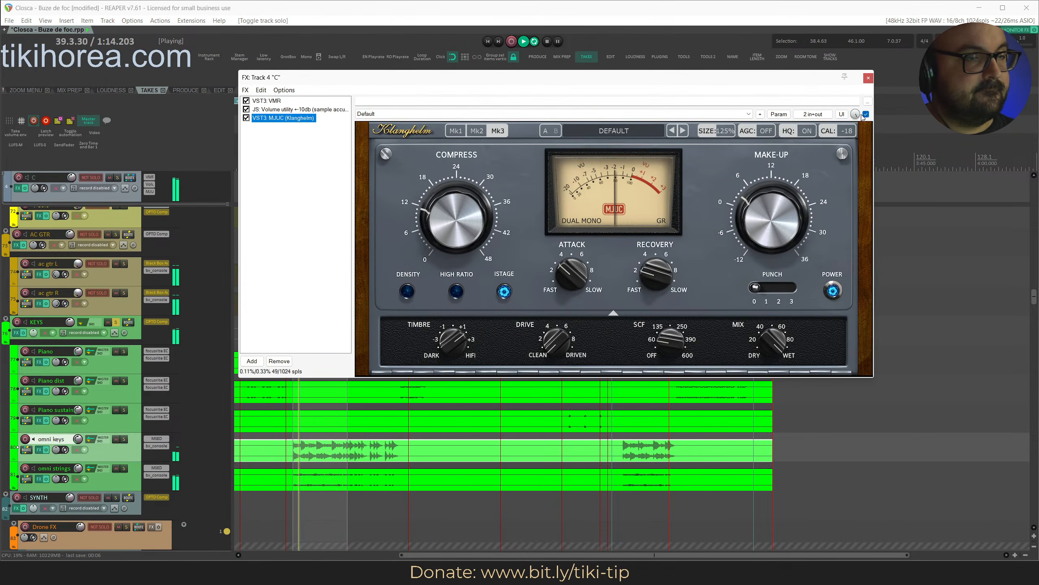
click(869, 78)
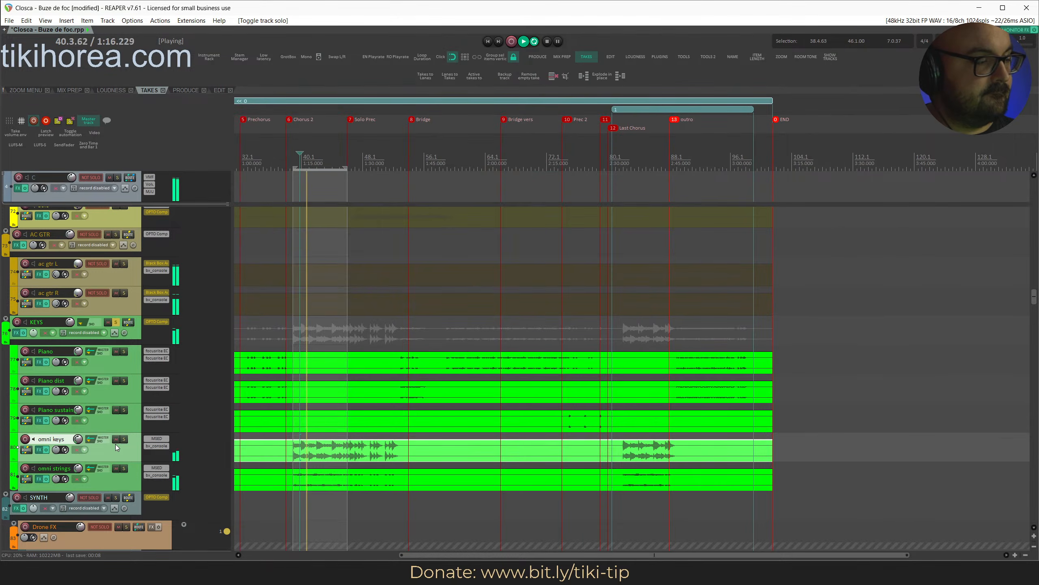
key(ctrl+alt+s)
key(ctrl+s)
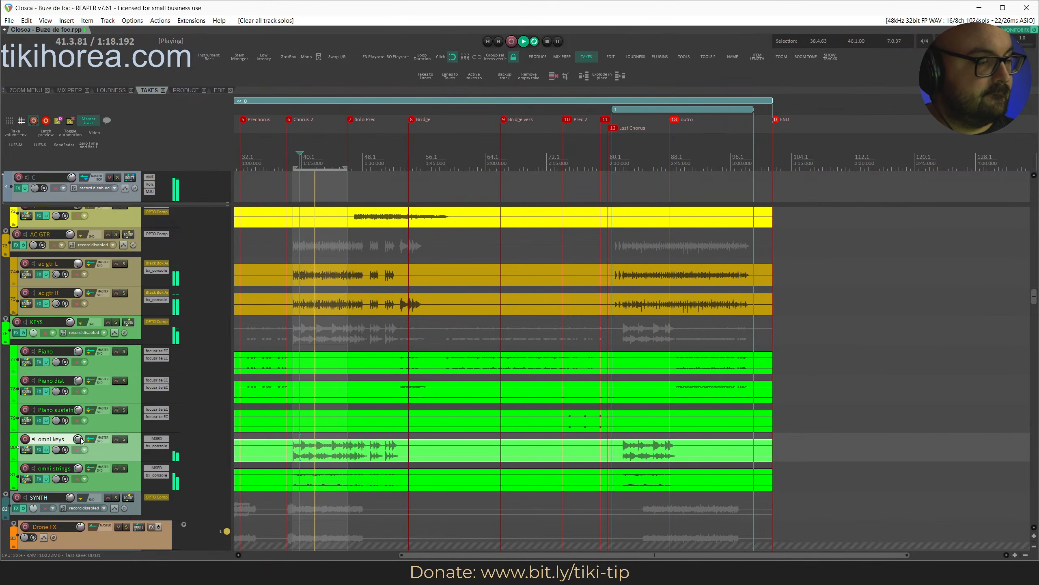
Boost the omni keys track volume to +15 dB and raise its item volume in 1 dB increments.
scroll(77, 437, up, 5)
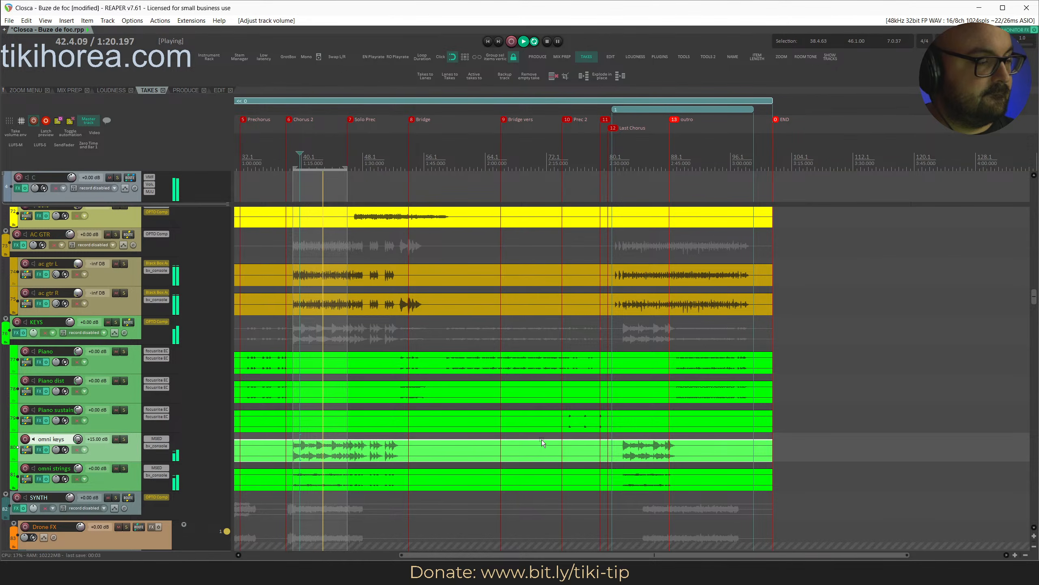
drag(807, 446, 761, 457)
key(shift+Up)
key(shift+Up)
key(shift+Up)
key(shift+Up)
key(shift+Up)
key(shift+Up)
key(shift+Up)
key(shift+Up)
key(shift+Up)
key(shift+Up)
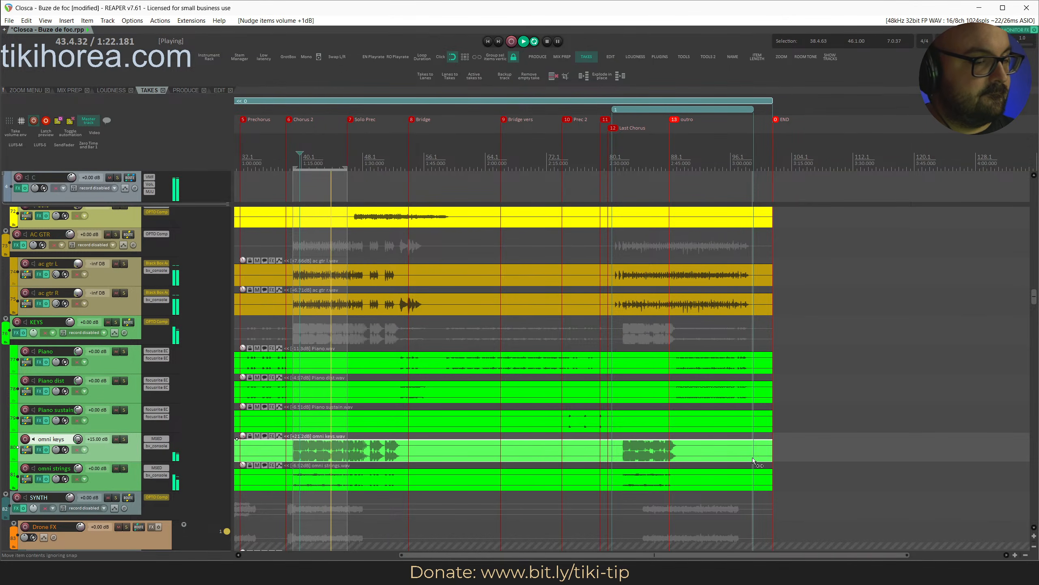
Reset the omni keys track volume to 0 dB and raise the omni strings and three Piano items in 1 dB increments.
click(455, 479)
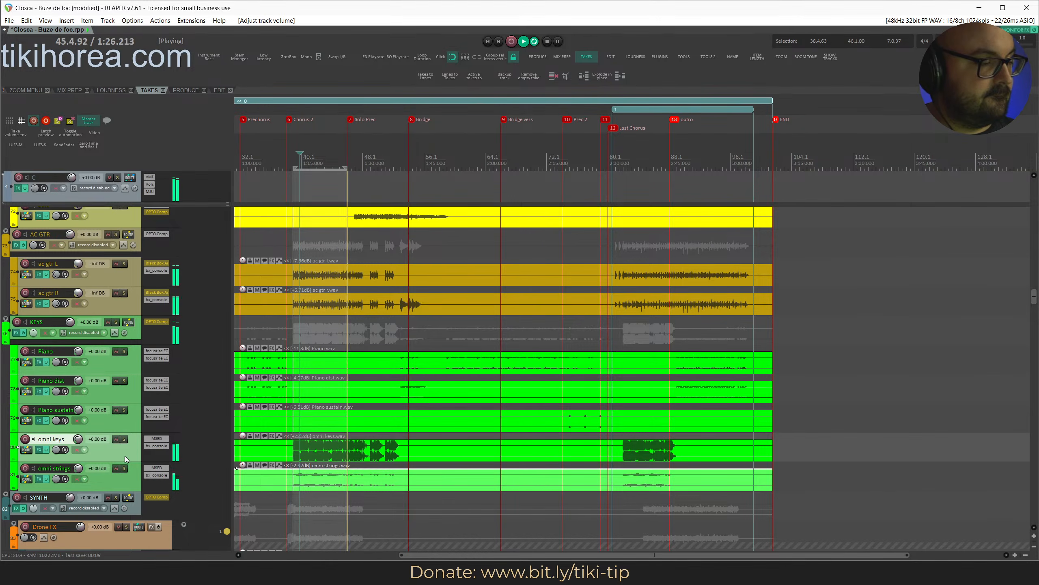
drag(798, 428, 628, 366)
key(shift+Up)
key(shift+Up)
key(shift+Up)
key(shift+Up)
key(shift+Up)
key(shift+Up)
key(shift+Up)
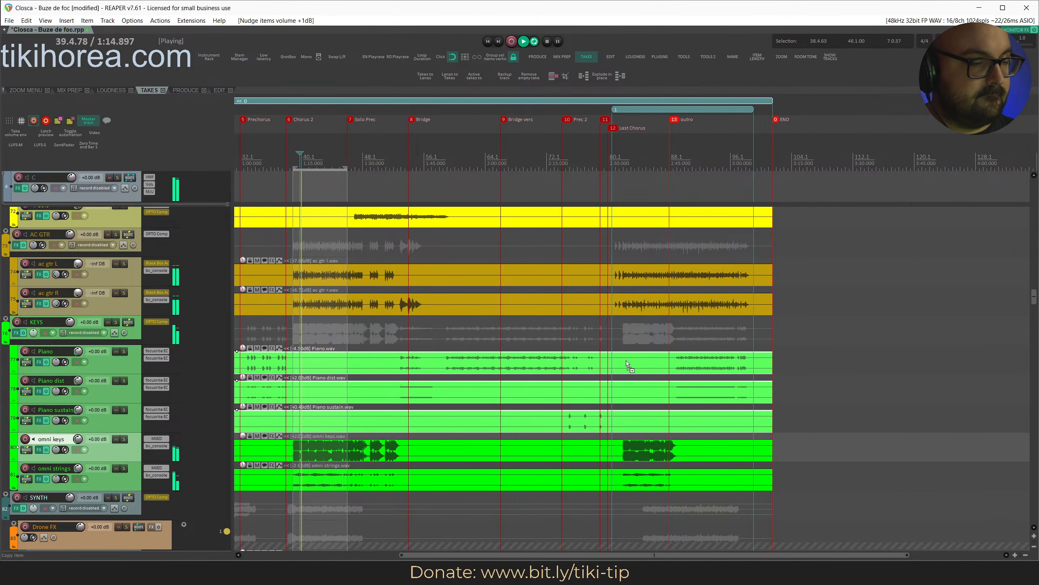
key(ctrl+Up)
key(ctrl+Up)
key(ctrl+Up)
key(ctrl+Down)
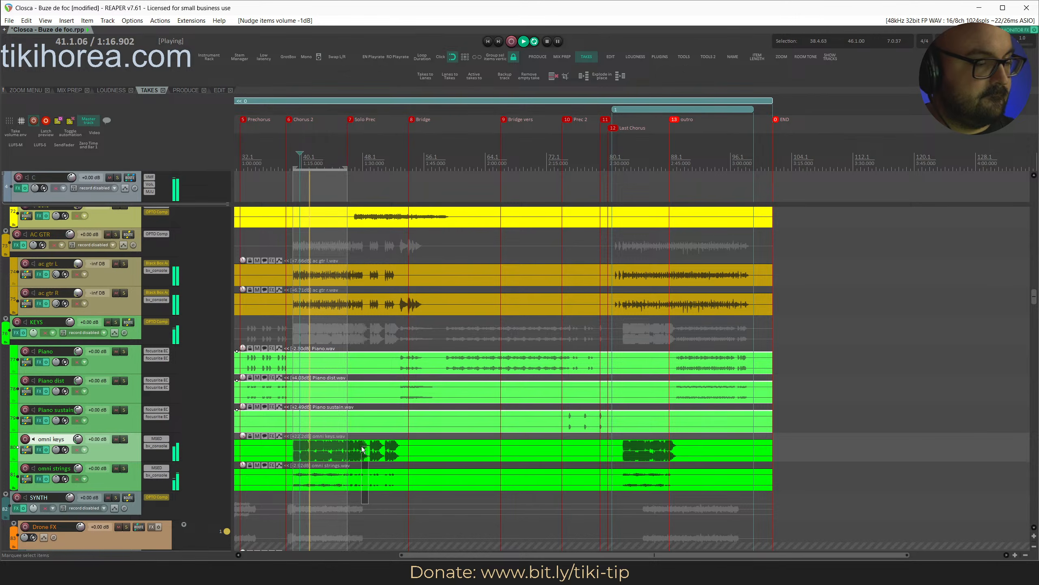
Lower the omni keys and omni strings items in 1 dB increments, save, and raise the omni strings item by 1 dB.
drag(362, 449, 362, 449)
key(ctrl+Down)
key(ctrl+s)
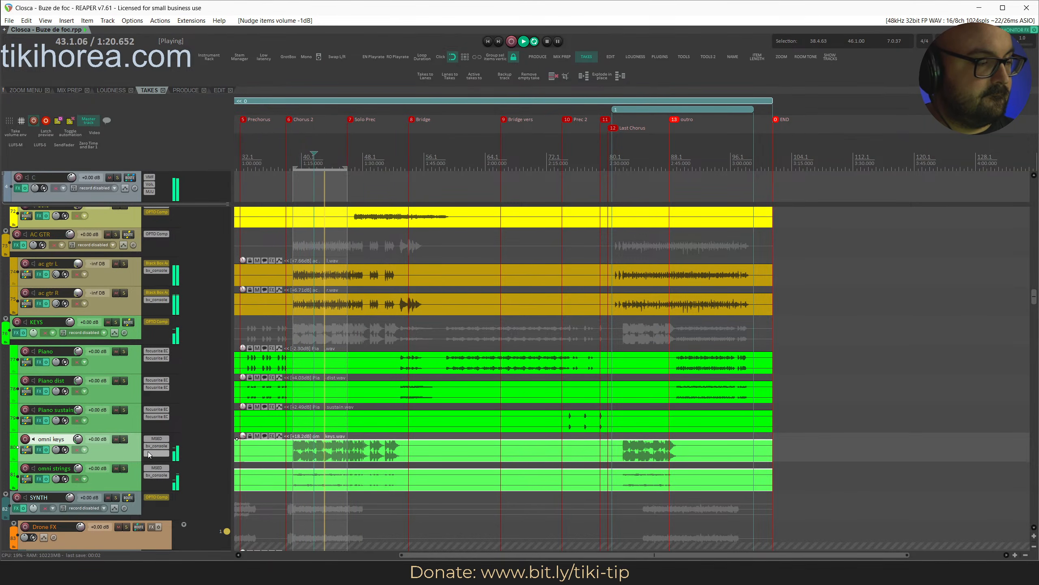
click(130, 480)
key(ctrl+Up)
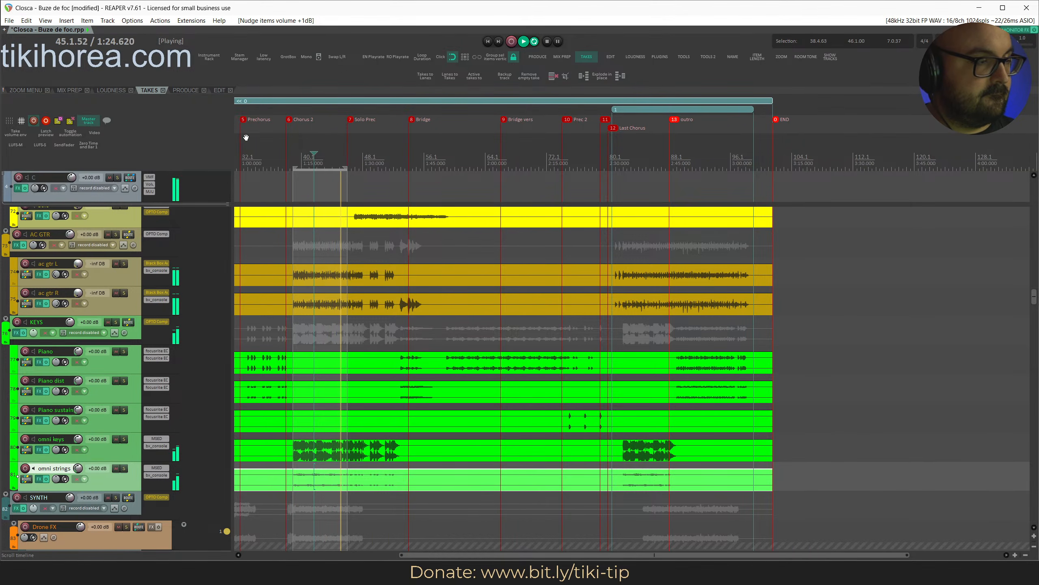
Play the song from its start, save the project and open the Piano track's focusrite EQ plug-in.
key(Home)
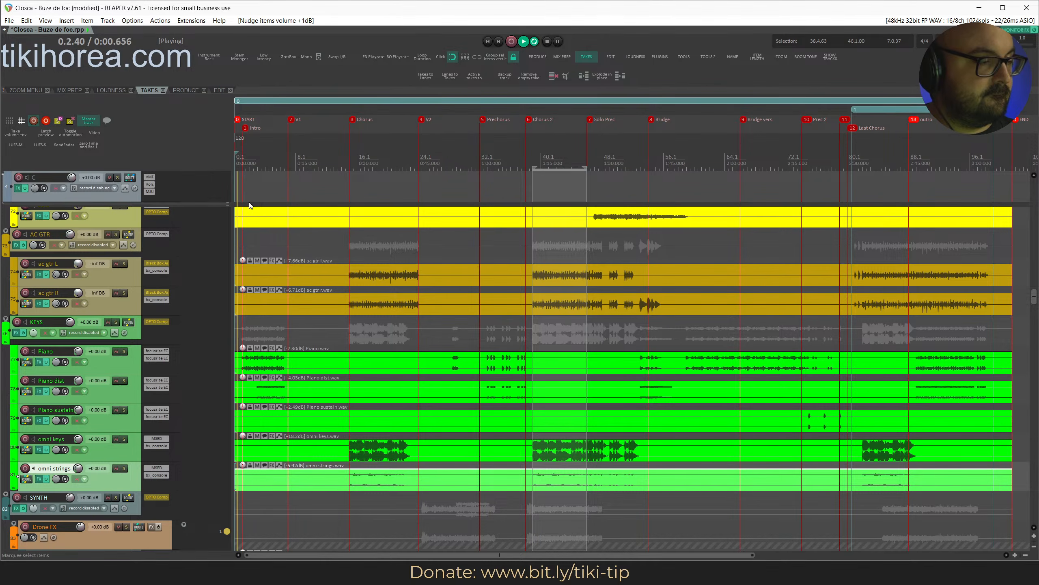
key(ctrl+s)
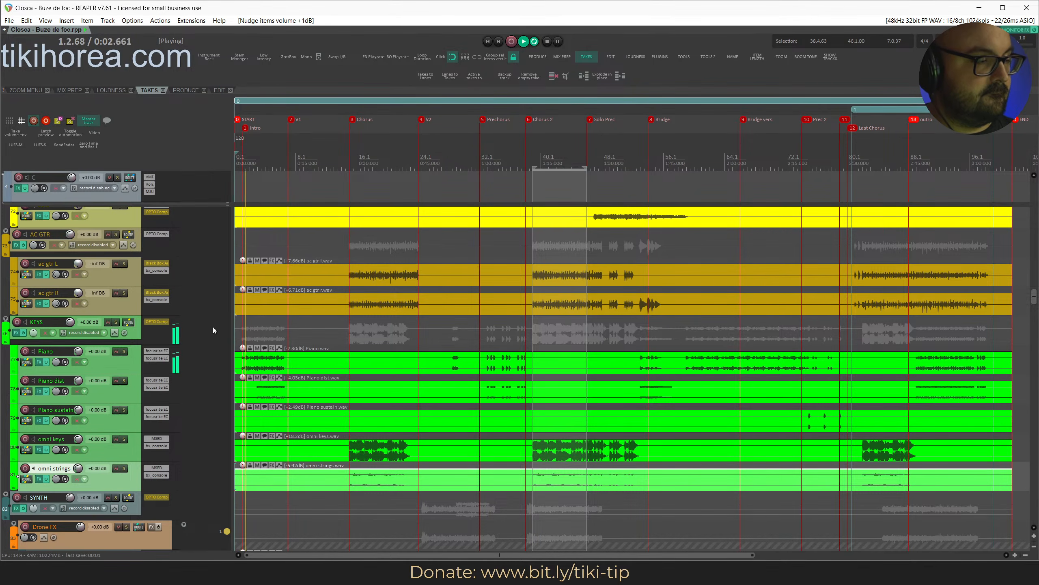
click(151, 359)
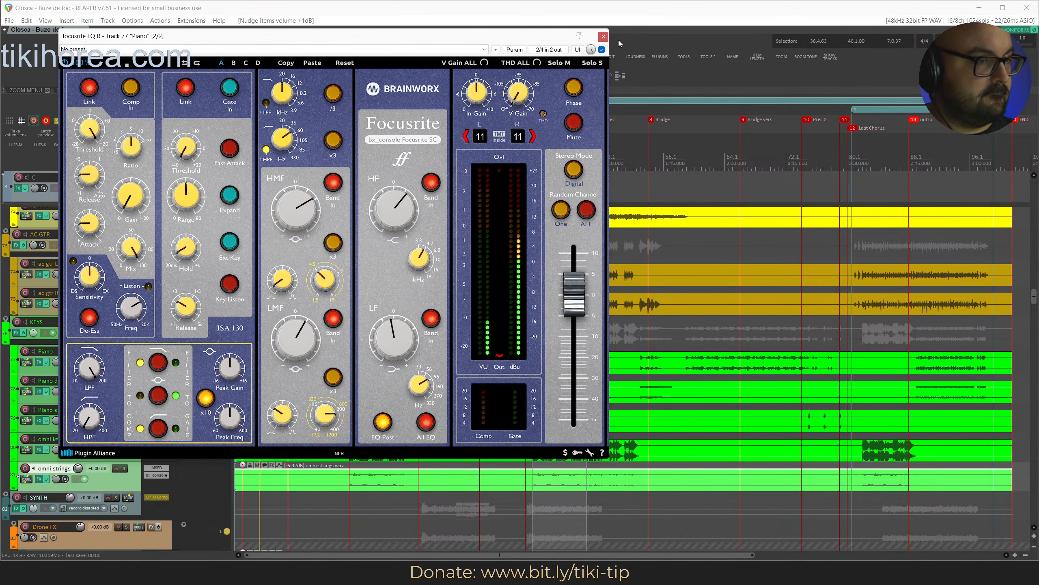
Close the Focusrite EQ window, lower the Piano, Piano dist and Piano sustain items by 5 dB in 1 dB increments, and save.
click(605, 36)
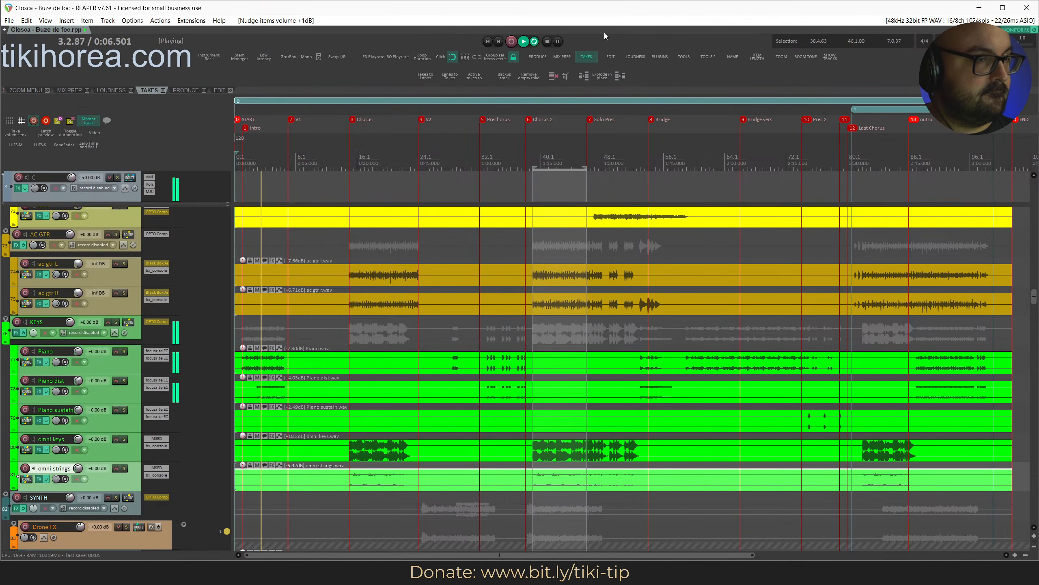
drag(293, 409, 280, 429)
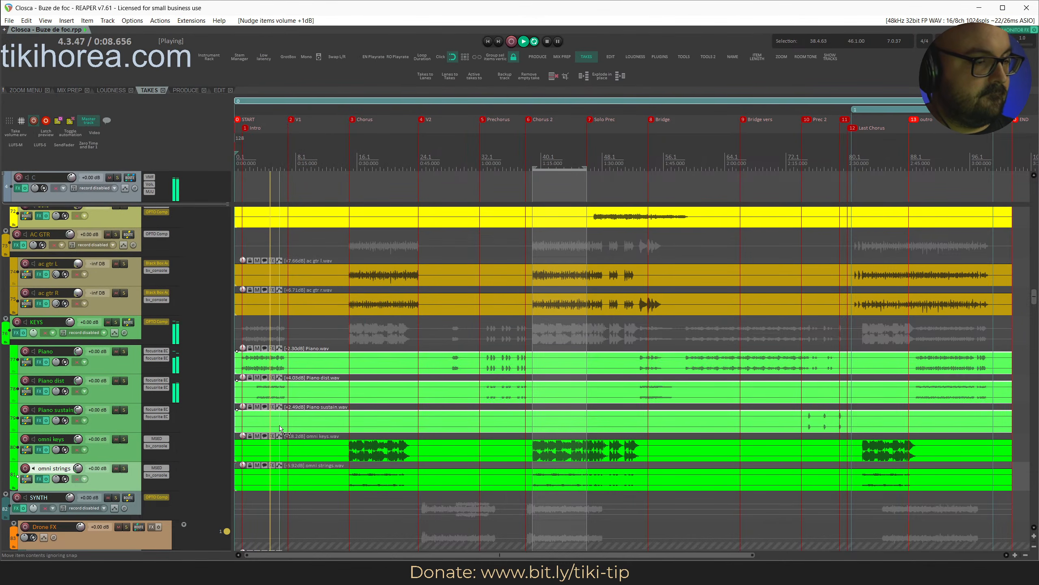
key(alt+Down)
key(alt+Down)
key(alt+Down)
click(253, 154)
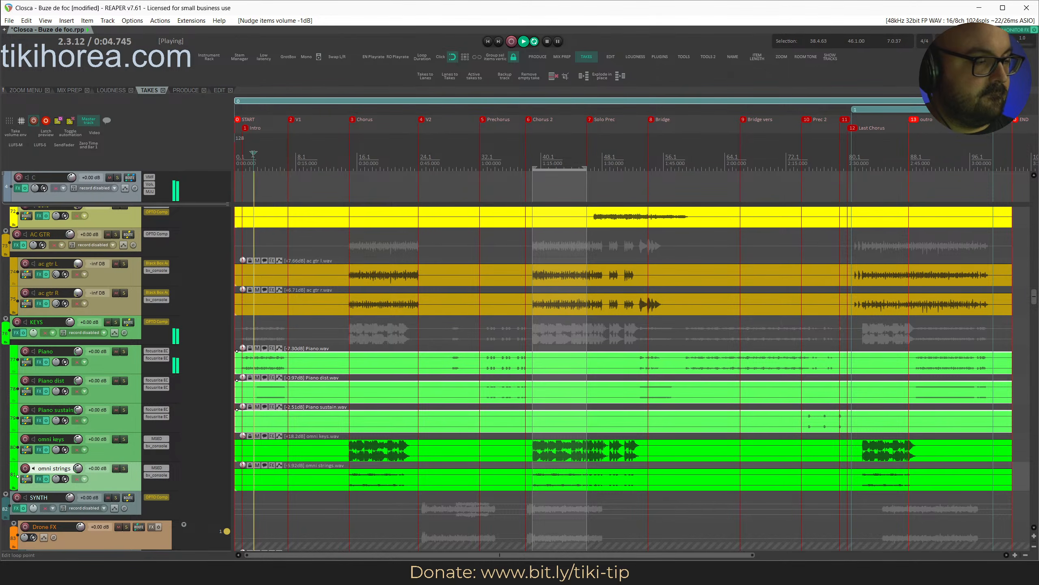
key(ctrl+s)
Lower the three Piano items by a further 4 dB while listening to the intro.
scroll(257, 215, up, 5)
scroll(285, 242, left, 2)
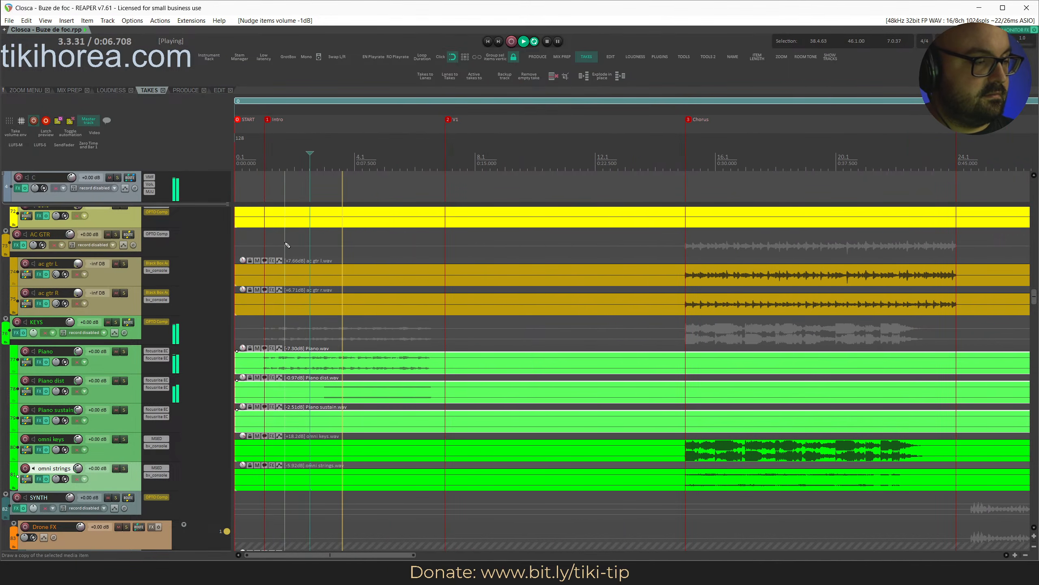
key(alt+Down)
key(alt+Down)
key(alt+Down)
key(alt+Down)
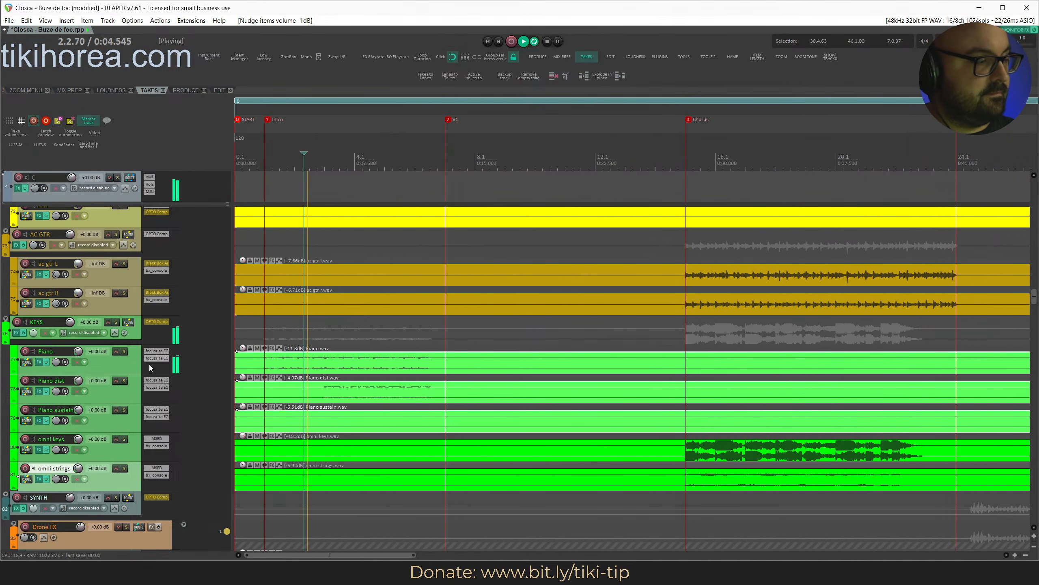
Lower only the Piano dist item by 4 dB in 1 dB increments and save the project.
click(132, 394)
key(alt+Down)
key(alt+Down)
key(alt+Down)
key(alt+Down)
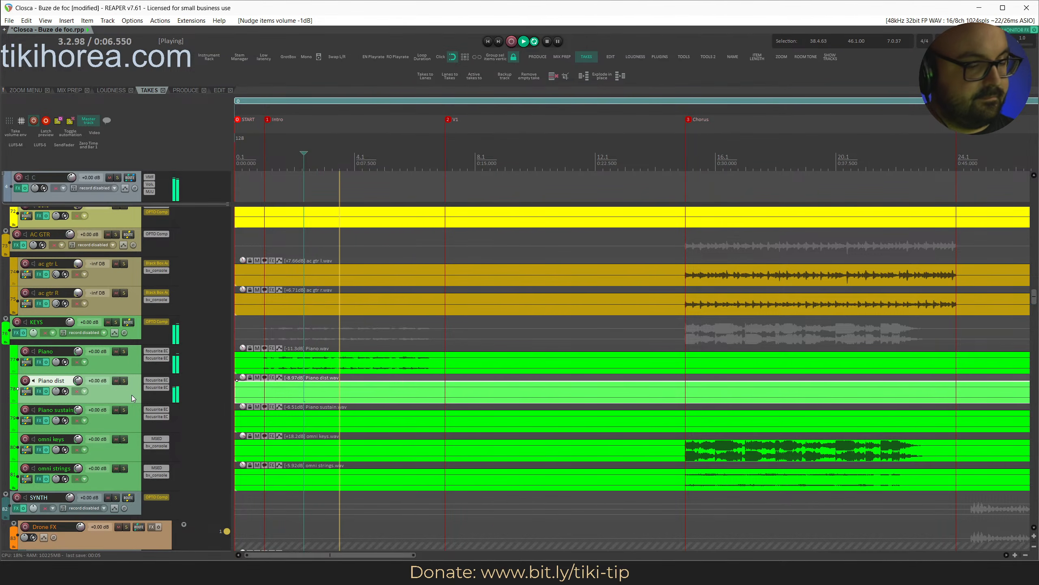
key(ctrl+s)
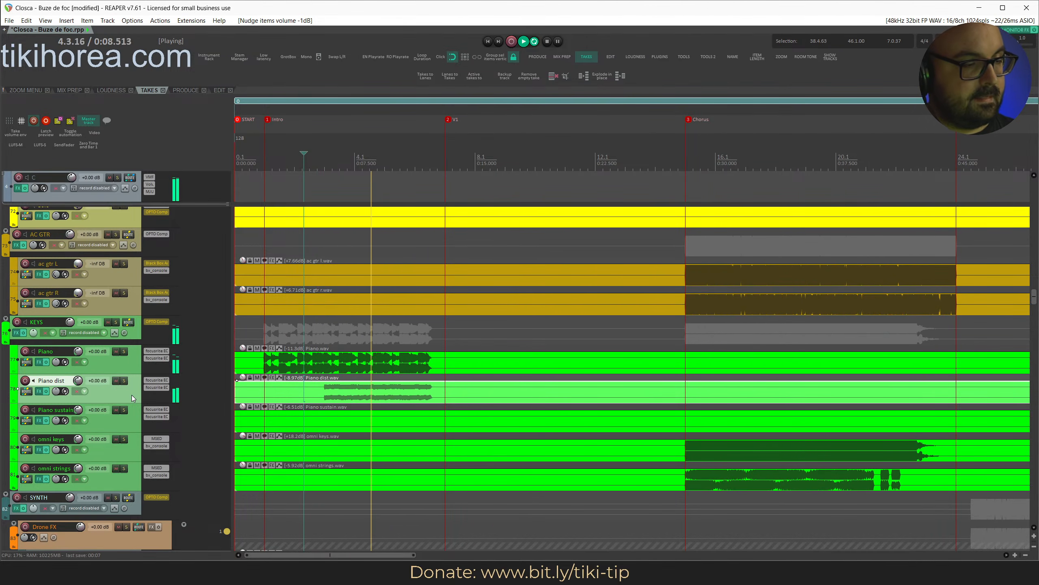
Split the Piano item at bar 3 of the intro, where Piano dist enters, and raise its first segment in 1 dB increments.
scroll(193, 439, down, 2)
key(w)
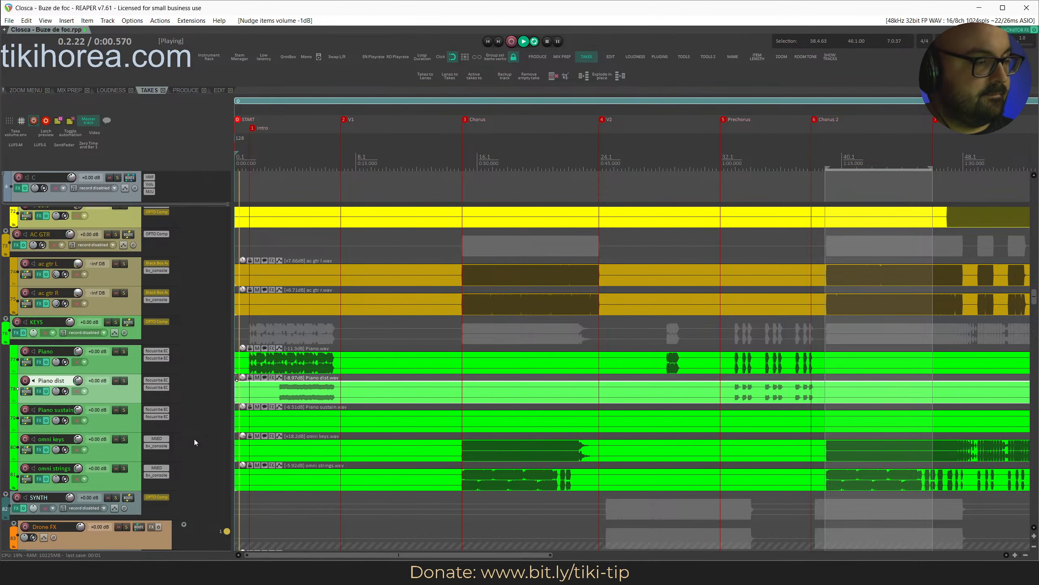
scroll(194, 439, up, 5)
scroll(339, 441, up, 2)
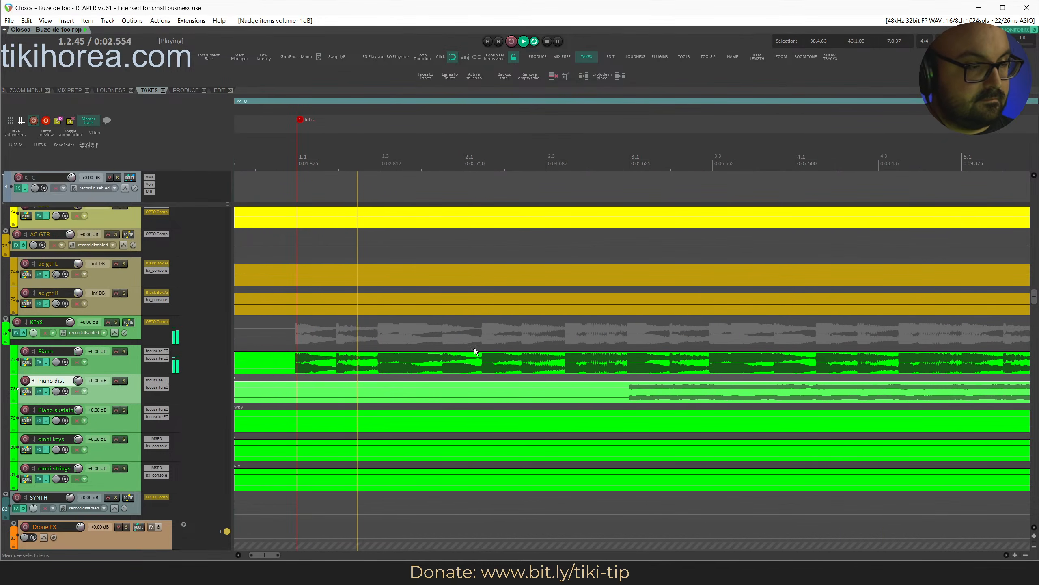
key(Escape)
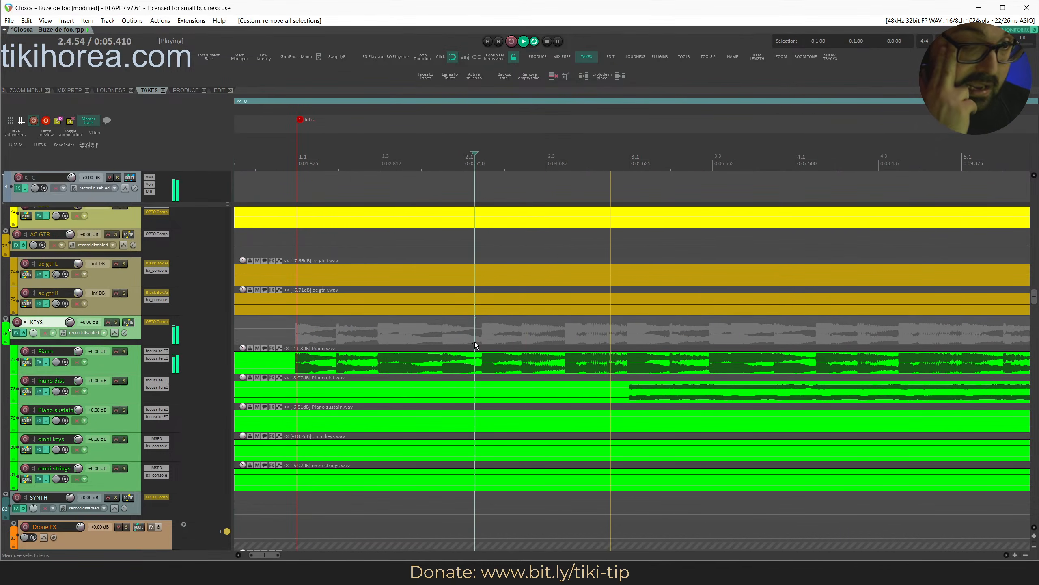
key(space)
click(627, 359)
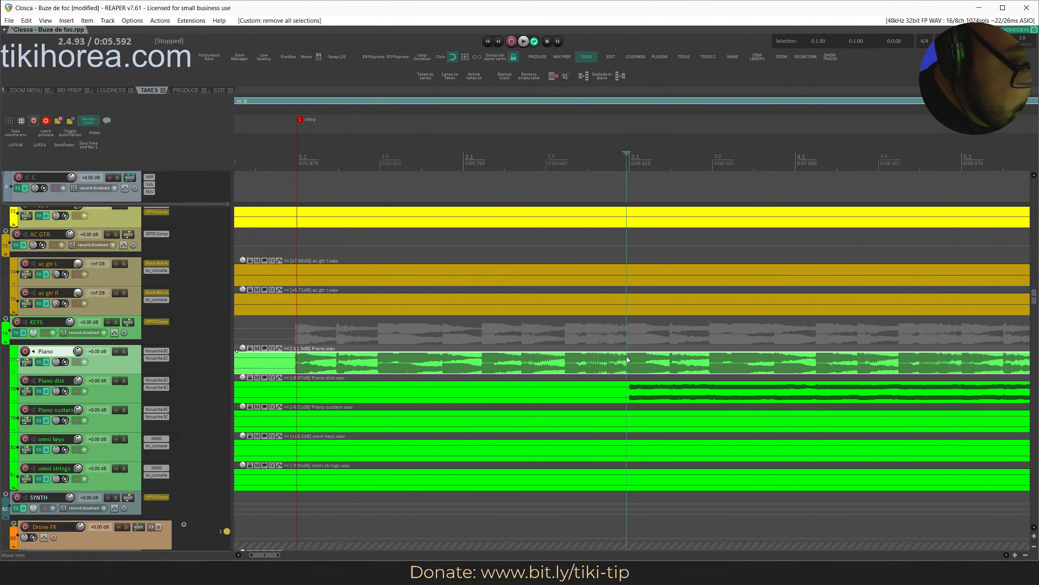
key(s)
key(shift+s)
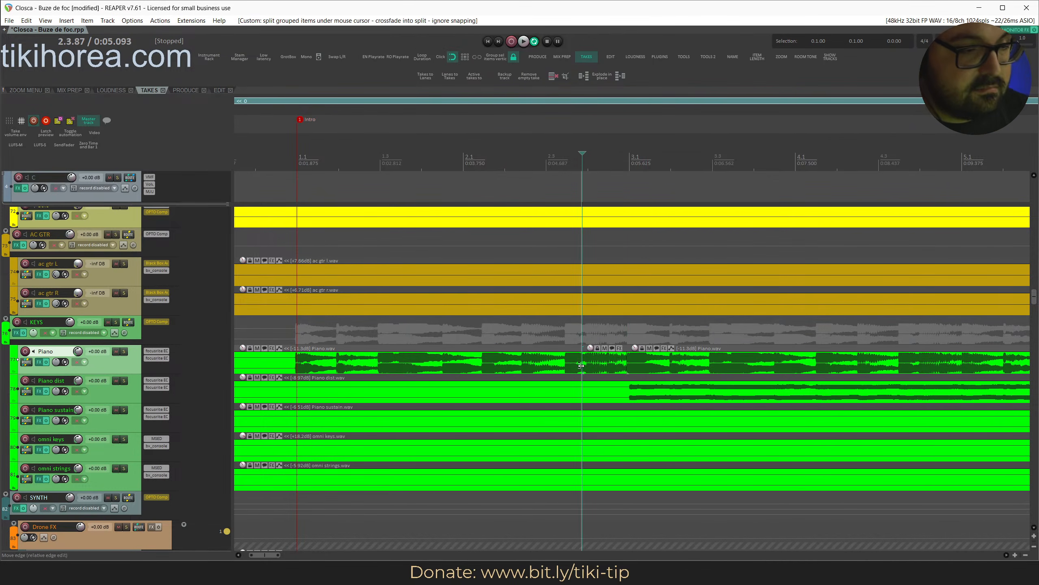
key(ctrl+z)
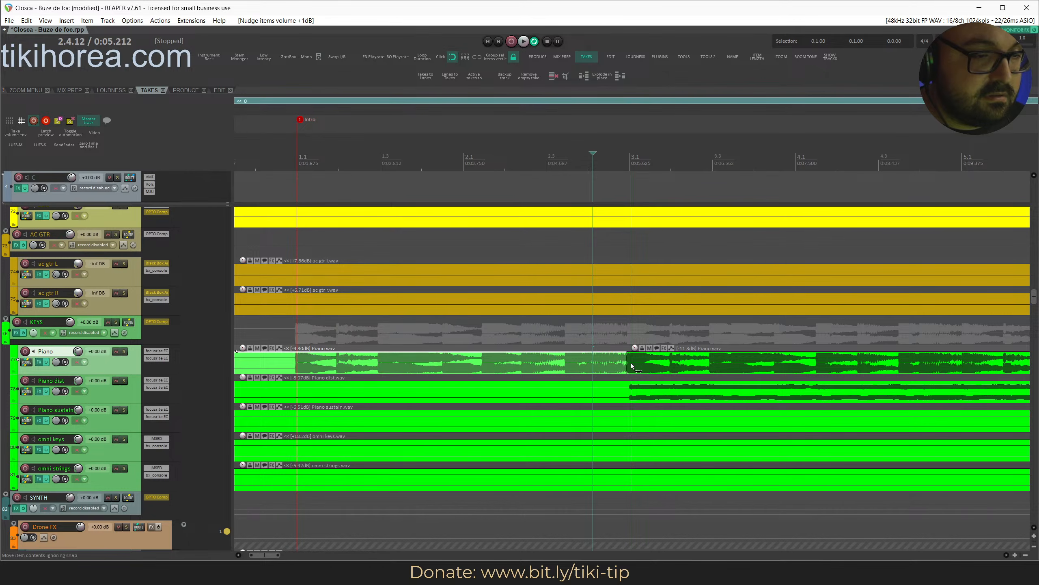
Lower the long Piano segment after the split to -15.3 dB in 1 dB increments, resume playback and save.
scroll(674, 360, down, 10)
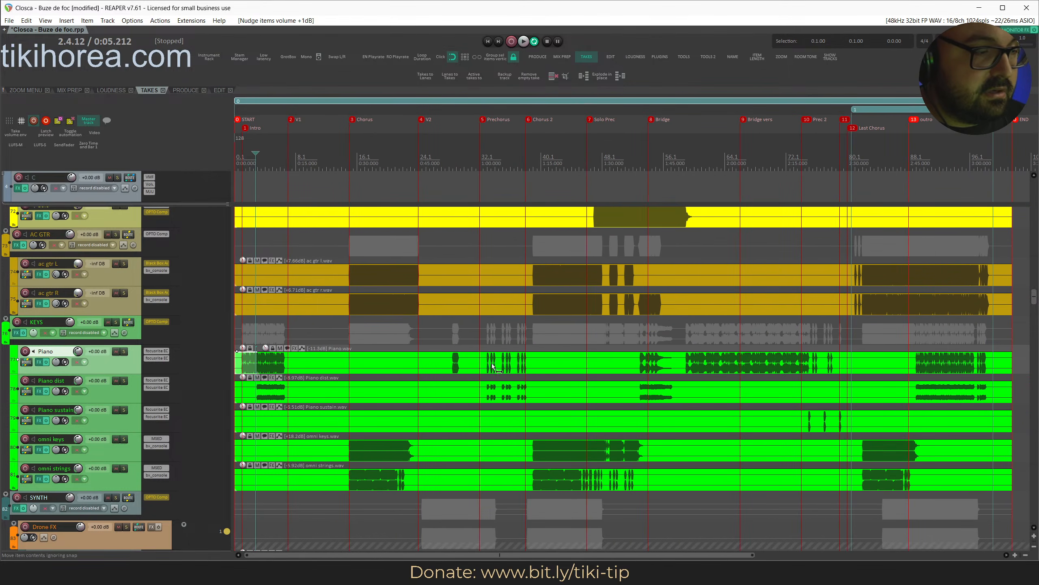
click(316, 362)
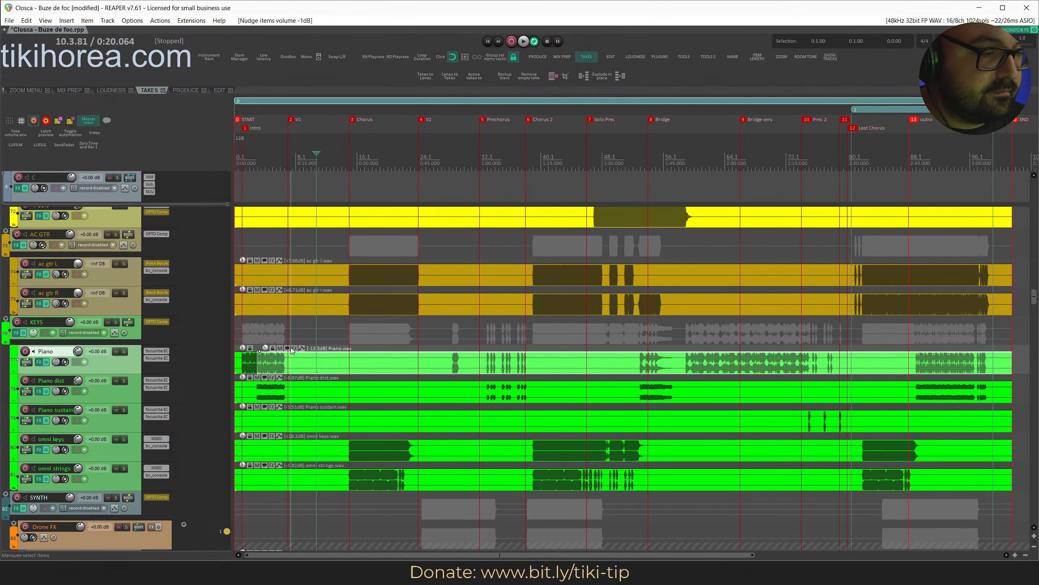
key(KP_Subtract)
key(KP_Subtract)
key(space)
key(ctrl+s)
Play the song from just before the first Chorus and toggle solo on the omni keys track to check its level.
scroll(280, 376, up, 6)
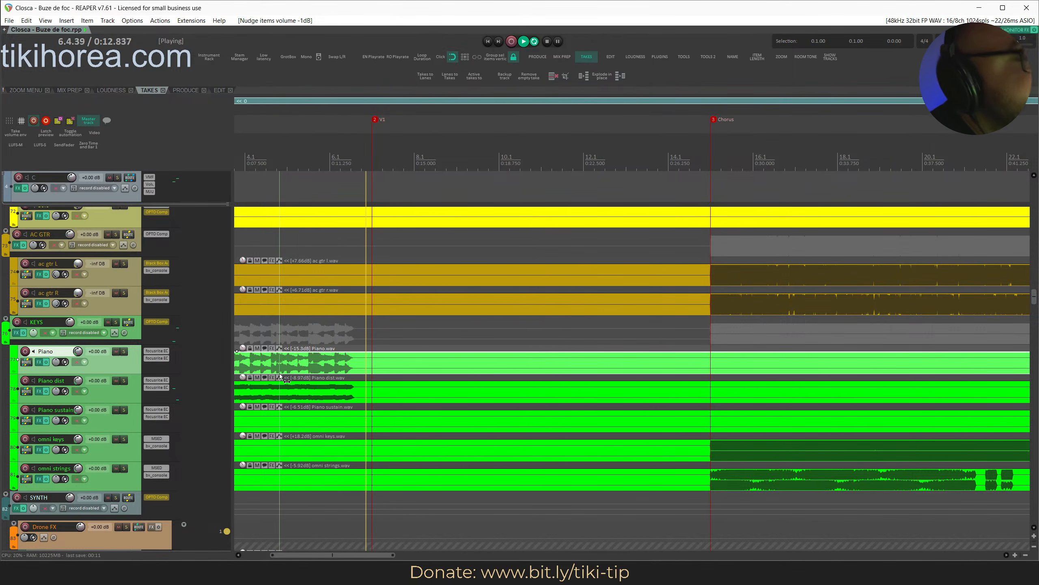
scroll(280, 374, down, 3)
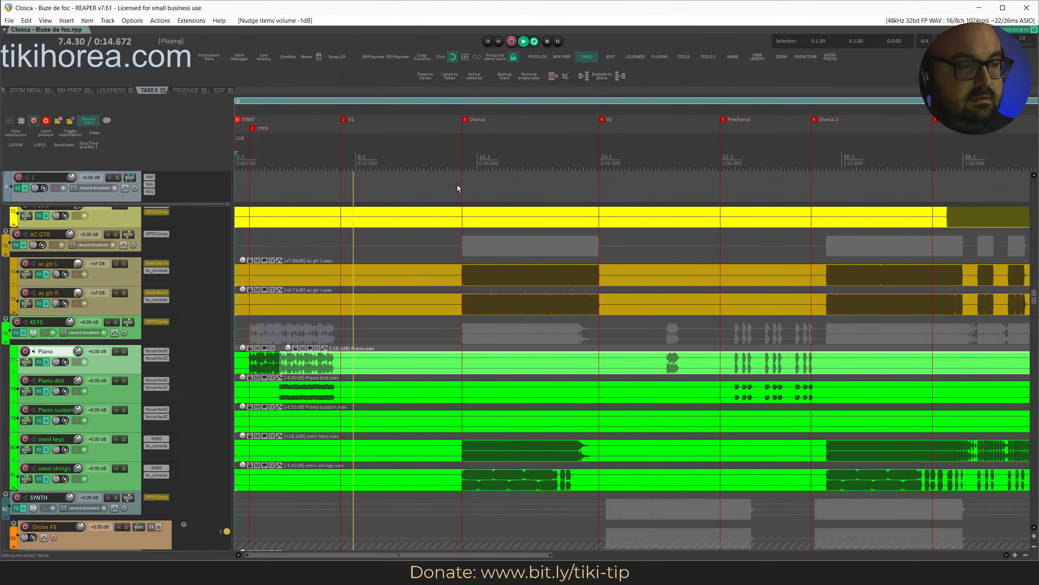
click(453, 153)
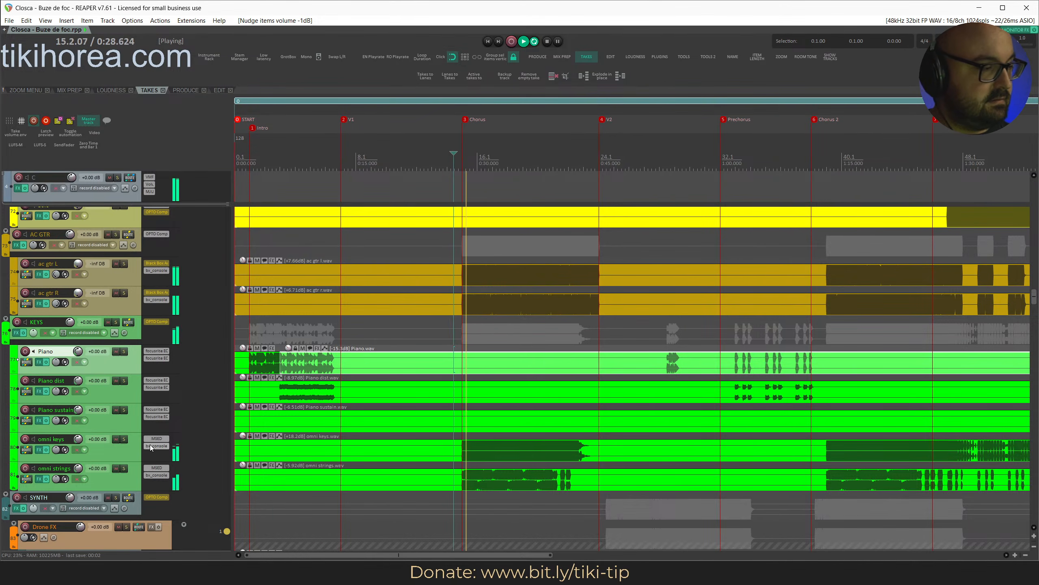
click(130, 445)
key(F6)
key(F6)
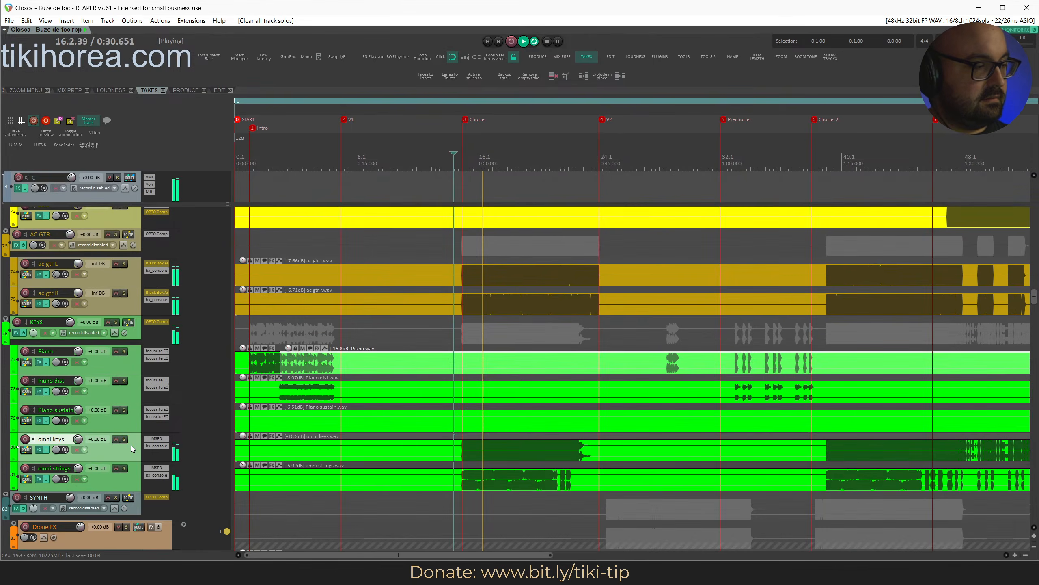
Lower the omni keys and omni strings items together by 2 dB, restart playback and save the project.
drag(570, 506, 554, 444)
key(KP_Subtract)
key(KP_Subtract)
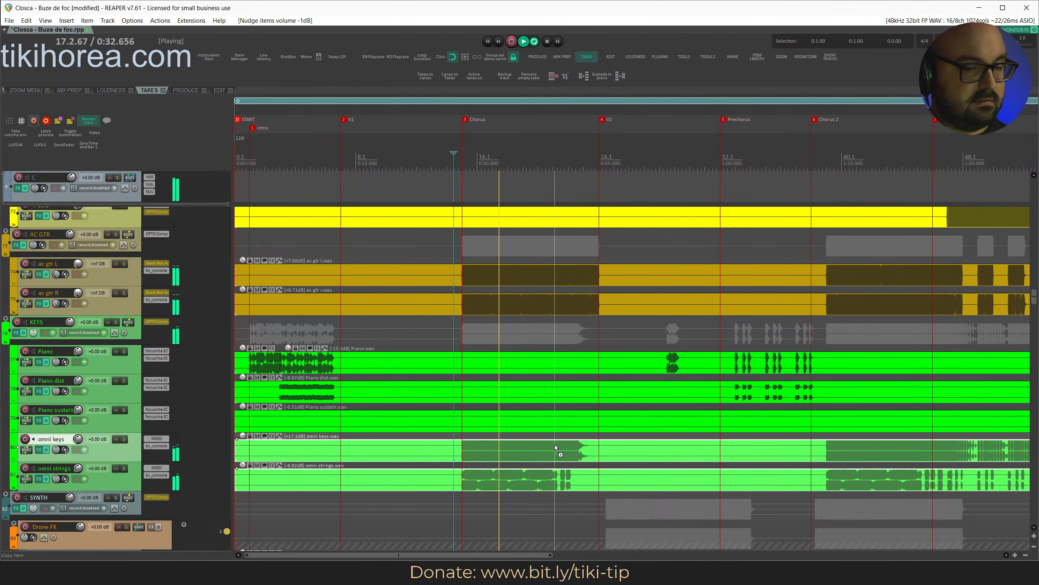
key(space)
key(space)
key(ctrl+s)
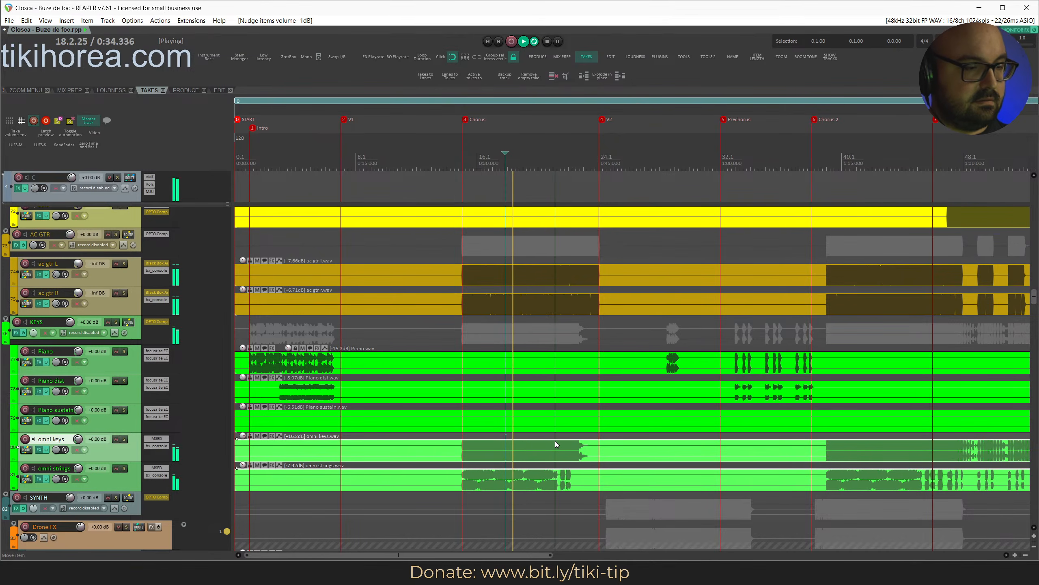
Listen to the omni strings track in solo, return to the full mix and save the project.
scroll(555, 440, down, 1)
click(113, 473)
click(124, 453)
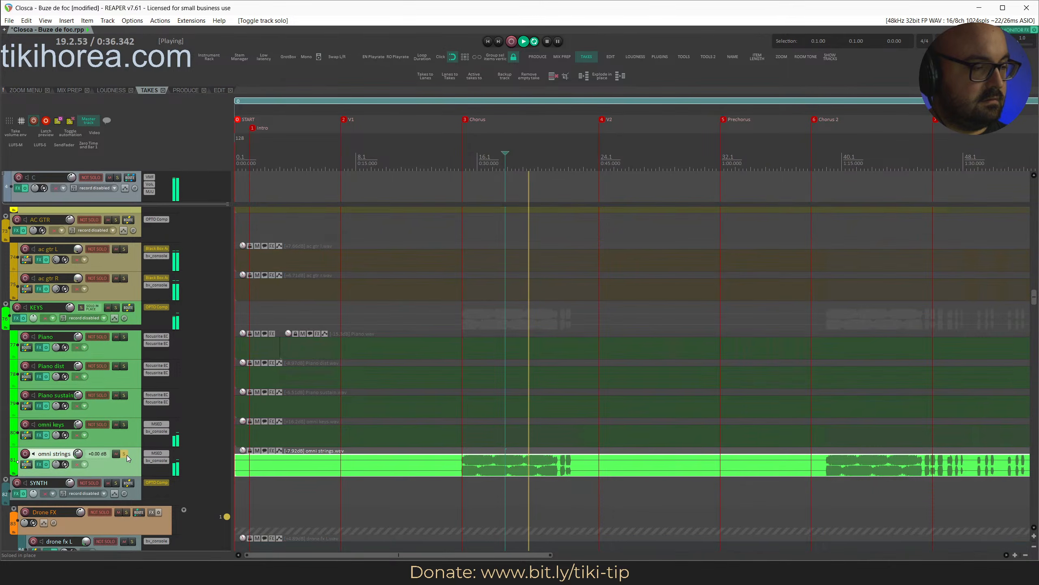
click(123, 454)
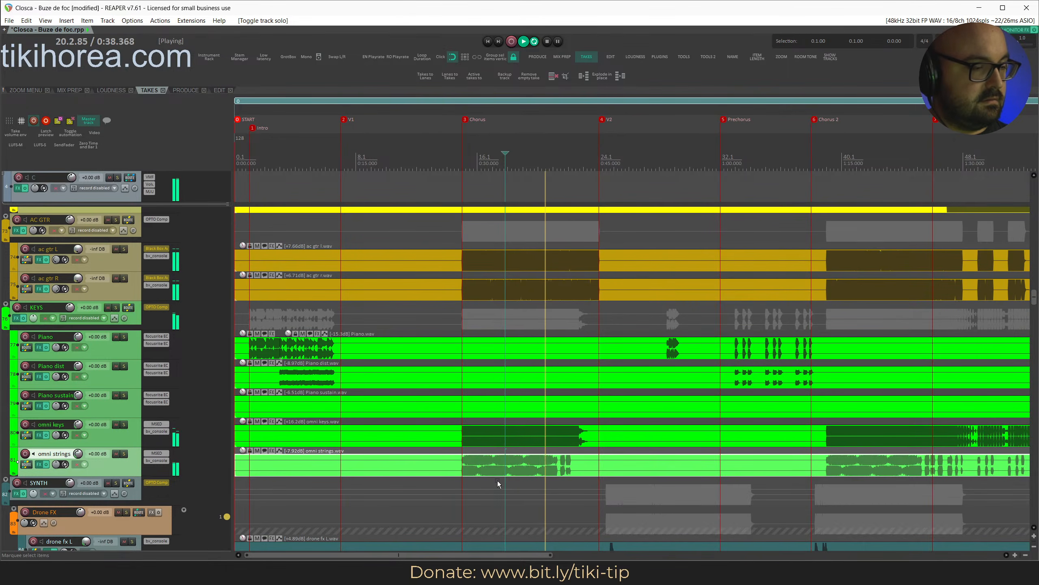
key(ctrl+s)
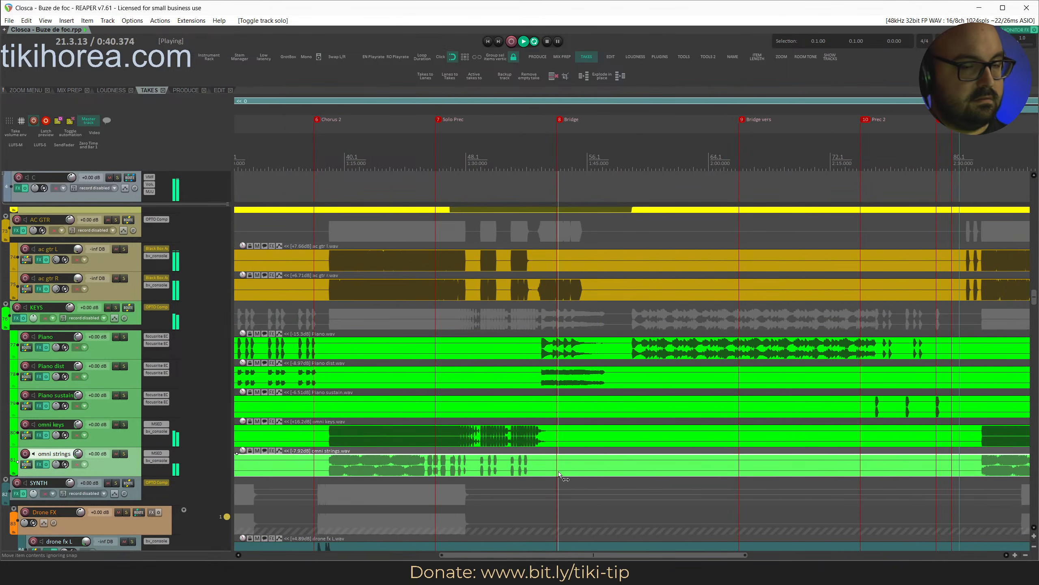
Play V2 from about bar 28, split out its short Piano phrase as a separate item with its gain trimmed up, and clear the selection.
scroll(636, 381, right, 2)
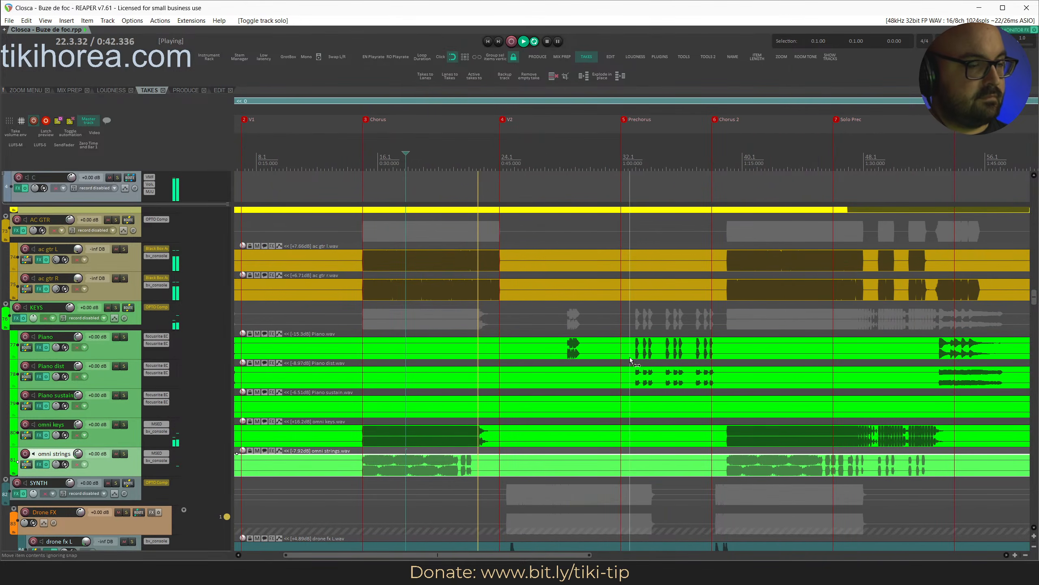
click(562, 154)
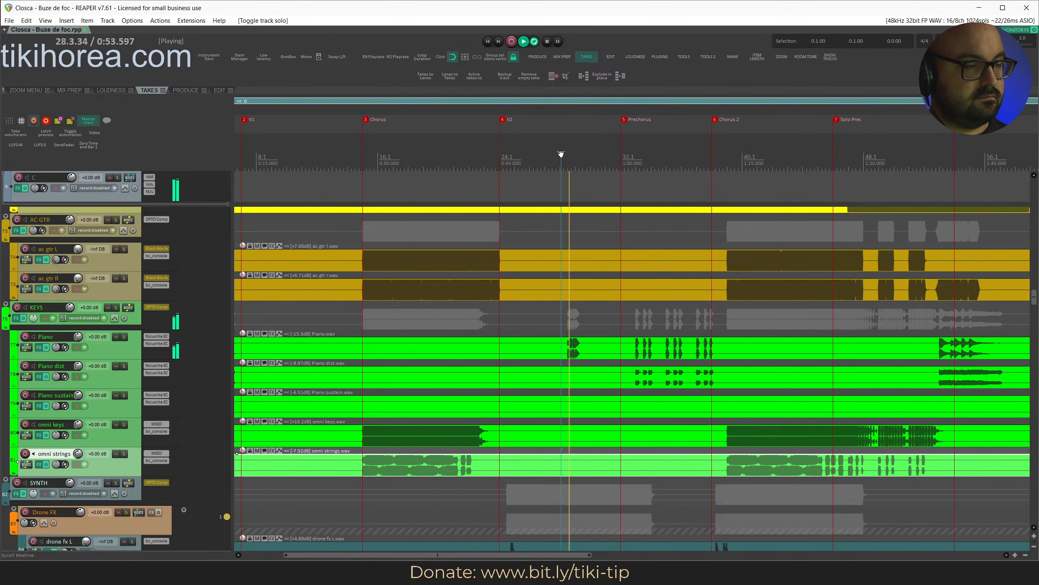
scroll(605, 315, up, 2)
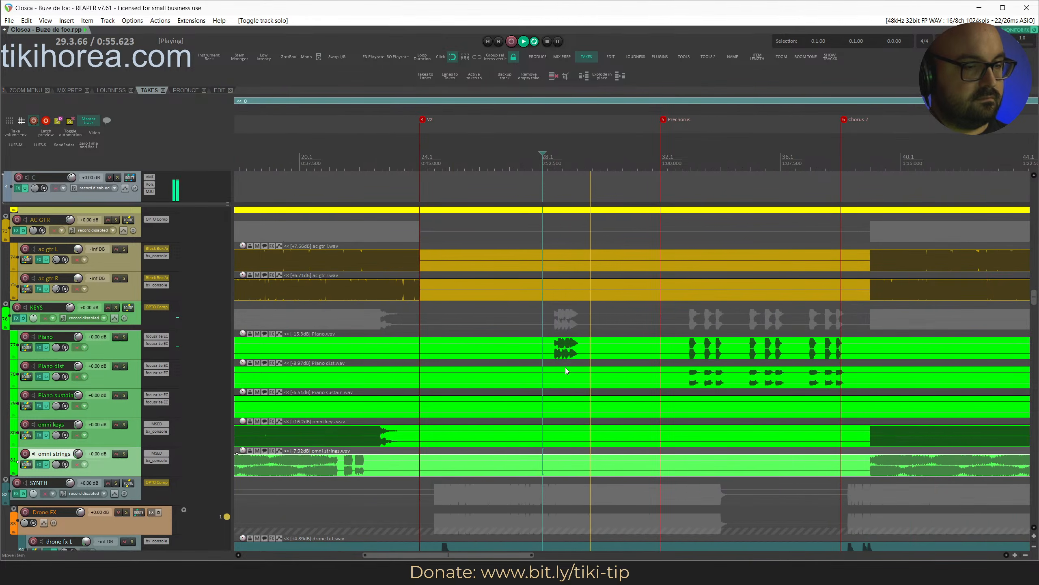
drag(590, 352, 547, 349)
key(s)
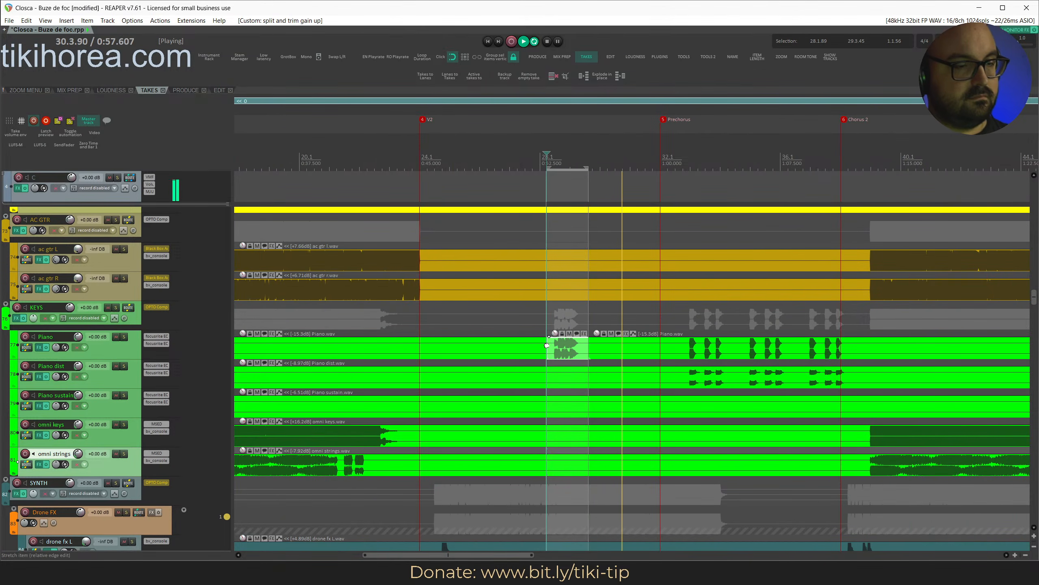
key(Escape)
scroll(557, 361, down, 3)
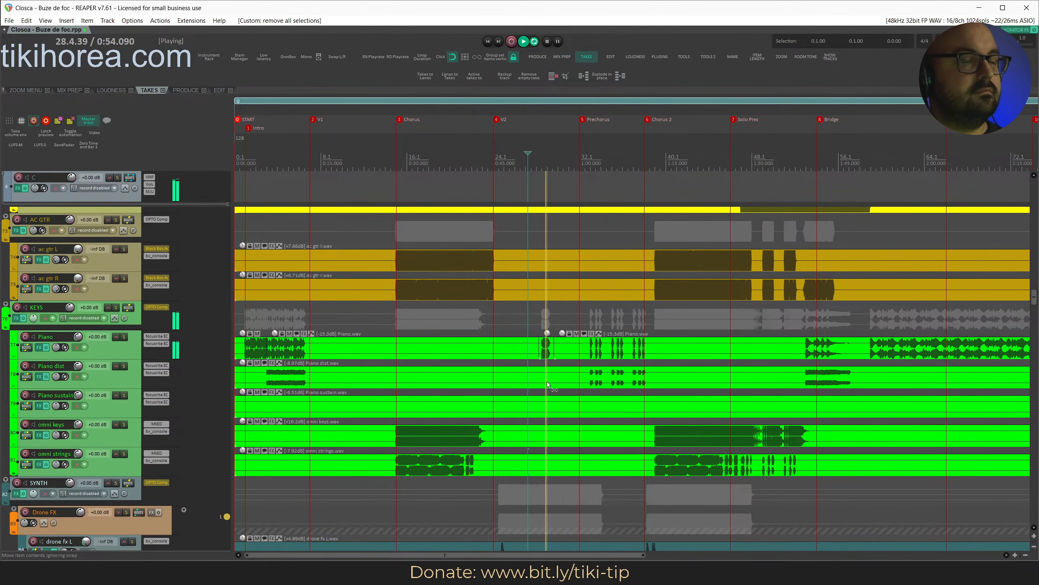
Play the Prechorus, listen to the Piano dist track in exclusive solo, and clear all track solos.
scroll(547, 382, up, 2)
click(607, 150)
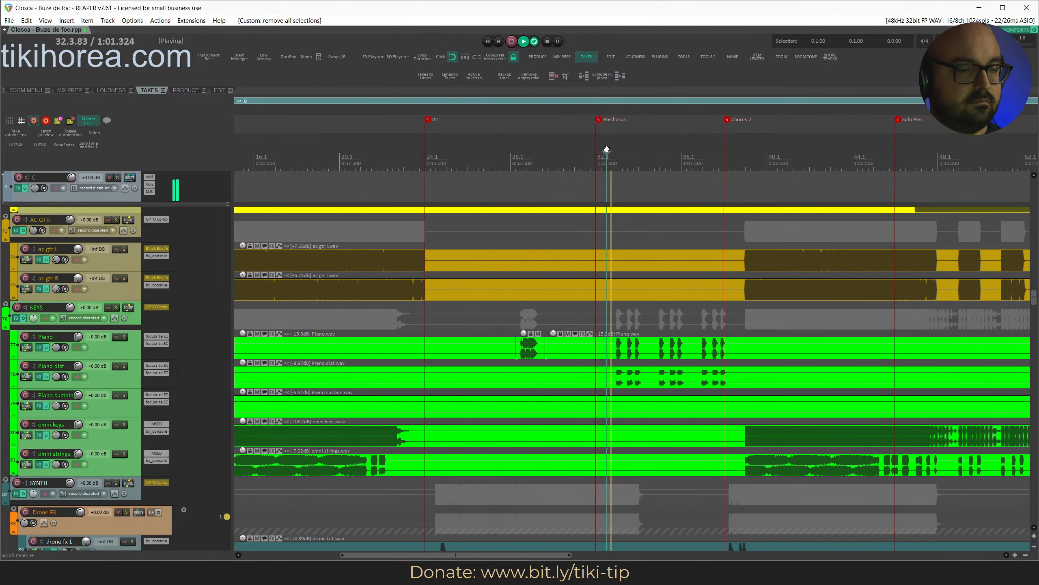
scroll(569, 355, right, 2)
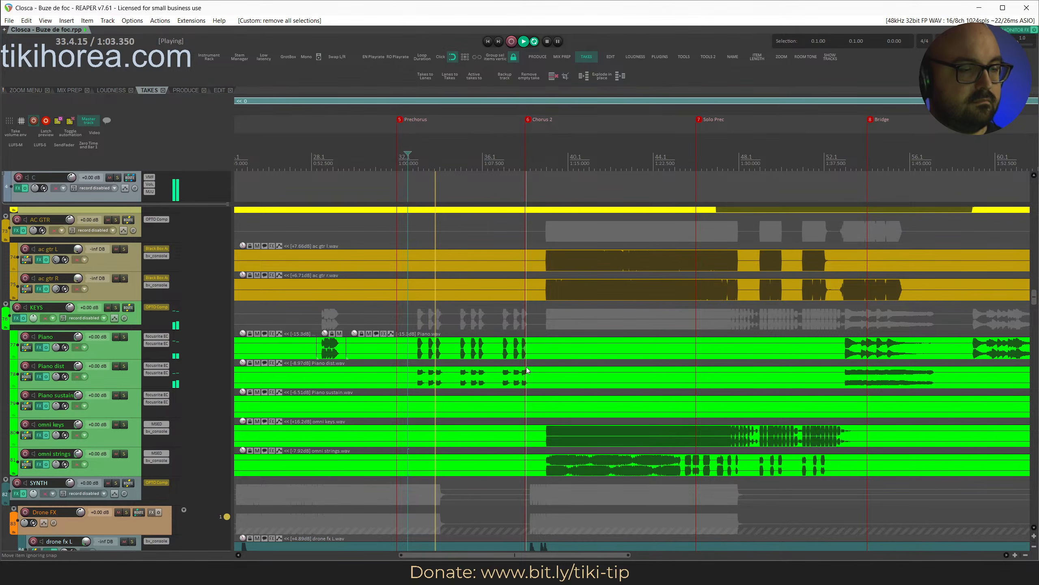
key(s)
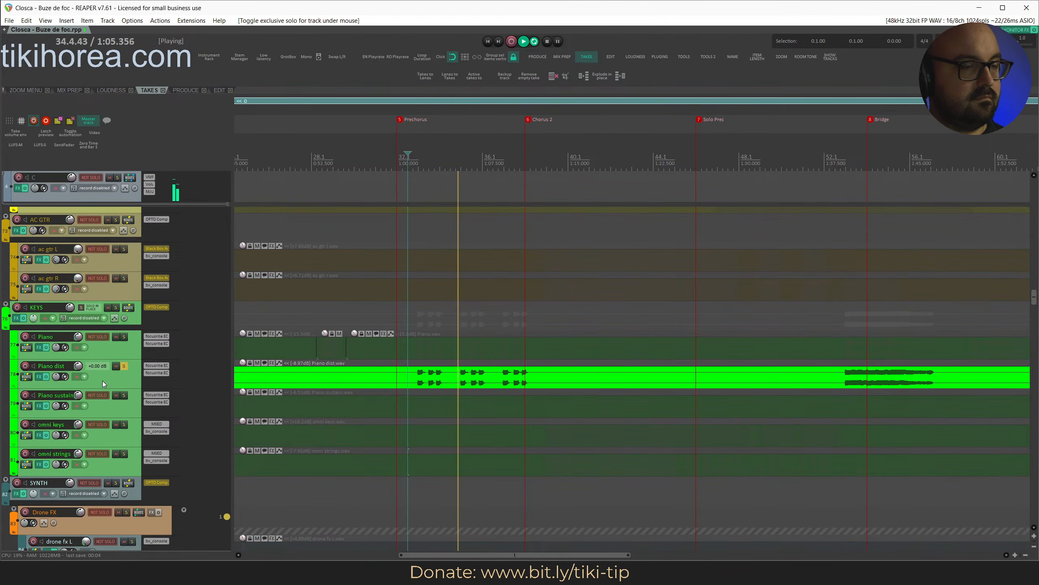
key(shift+s)
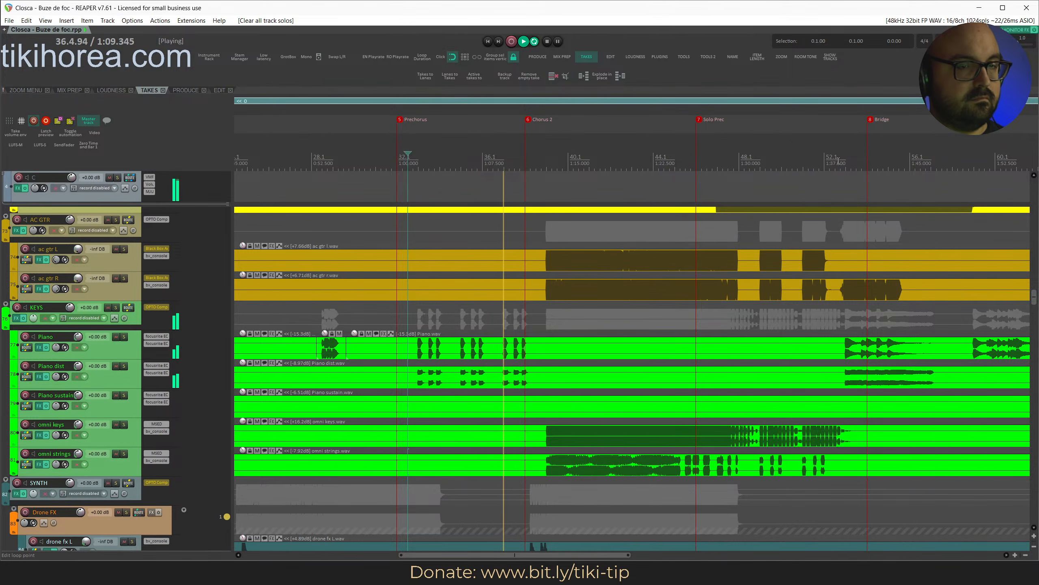
Play from about bar 52 into the Bridge, listen to the Piano dist track in exclusive solo, and clear all track solos.
click(838, 309)
scroll(811, 293, right, 3)
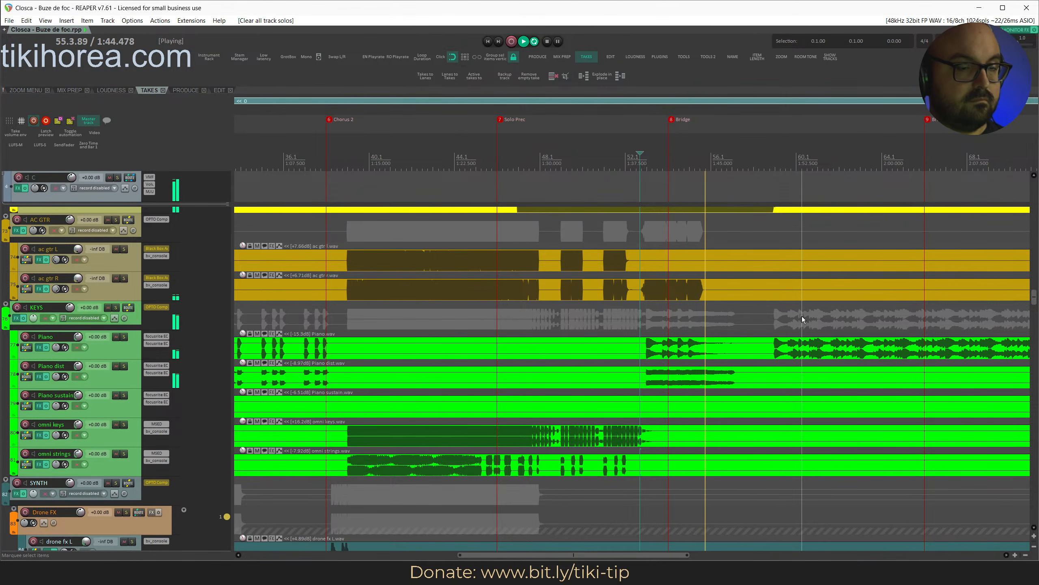
key(s)
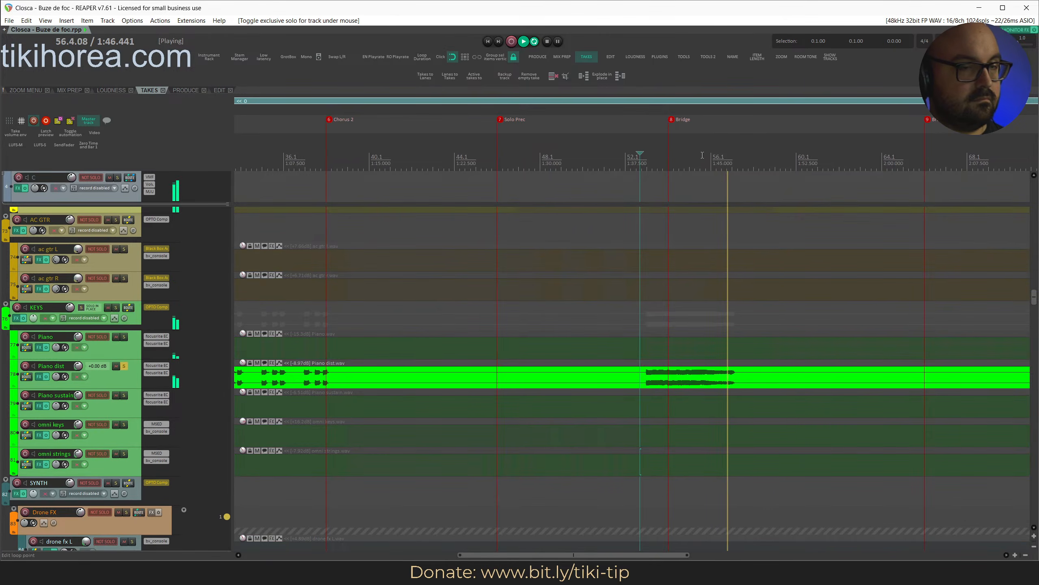
click(706, 265)
key(shift+s)
scroll(706, 266, left, 1)
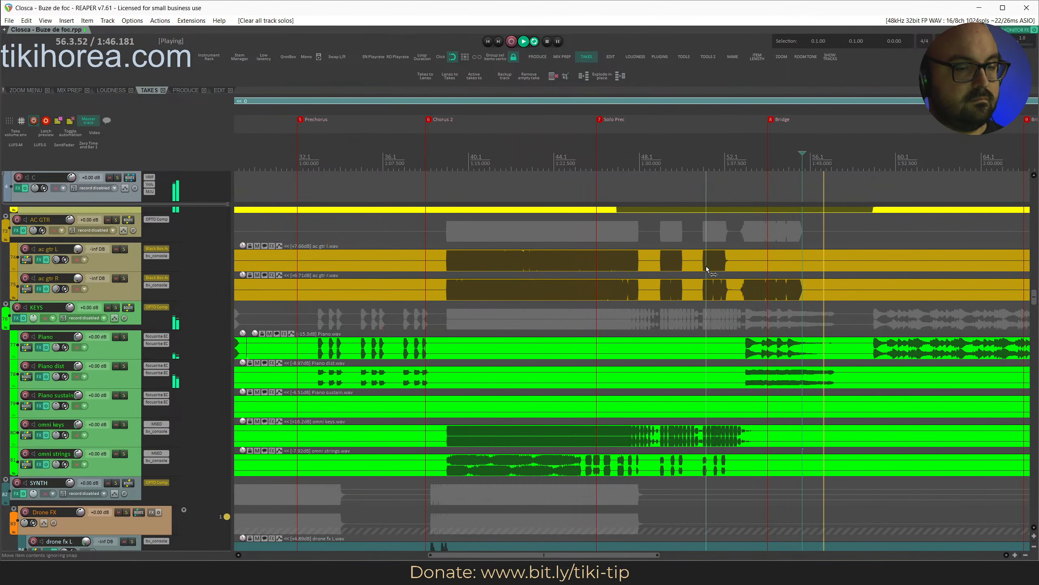
Split out and mute the Piano dist tail from 55.3.15 to 57.4.25, and play from just before the Bridge.
scroll(707, 266, right, 2)
scroll(706, 266, up, 5)
scroll(707, 267, up, 5)
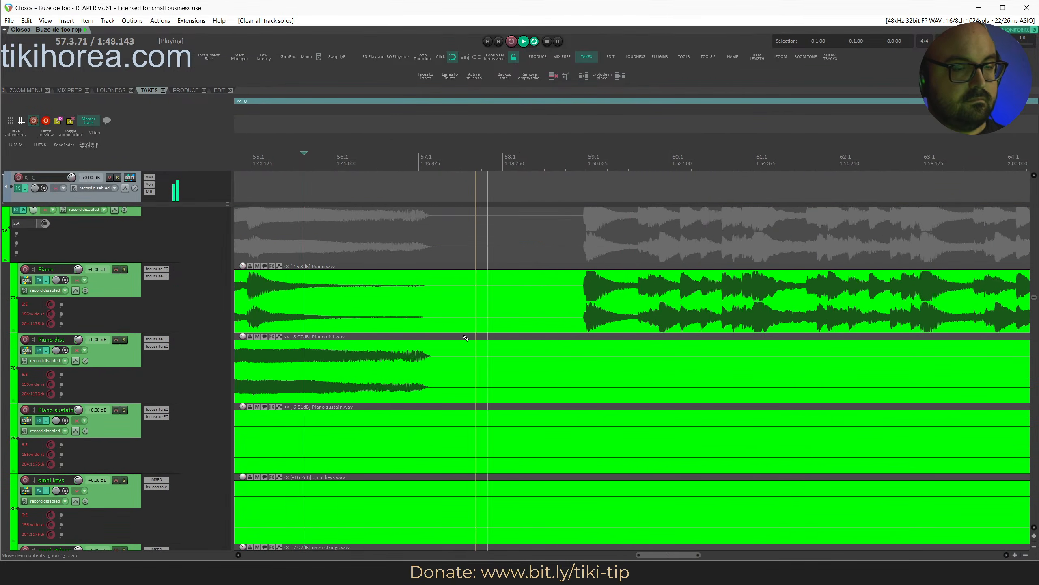
scroll(488, 355, left, 2)
key(space)
drag(496, 377, 686, 381)
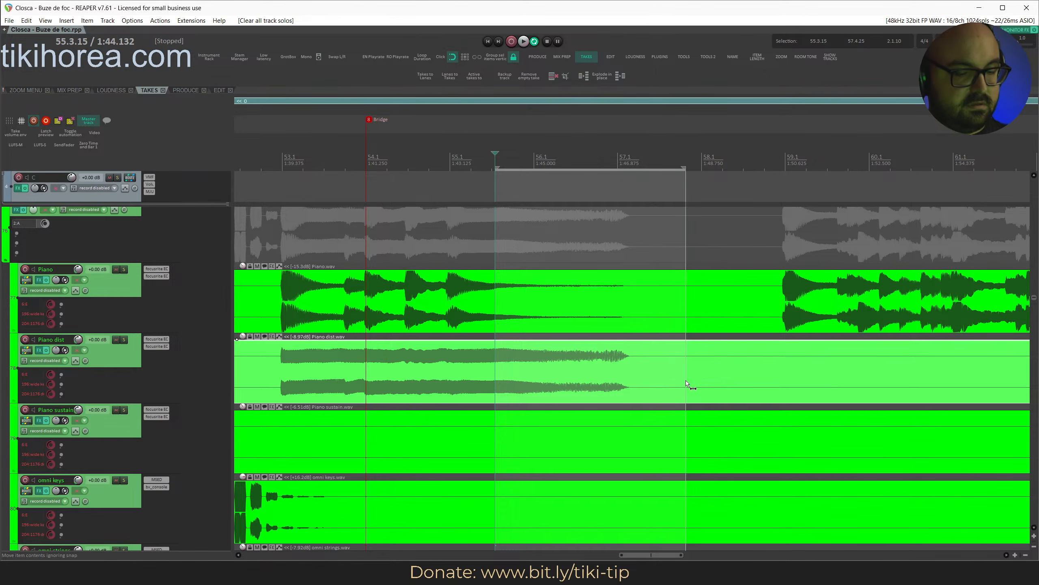
key(m)
click(340, 162)
key(space)
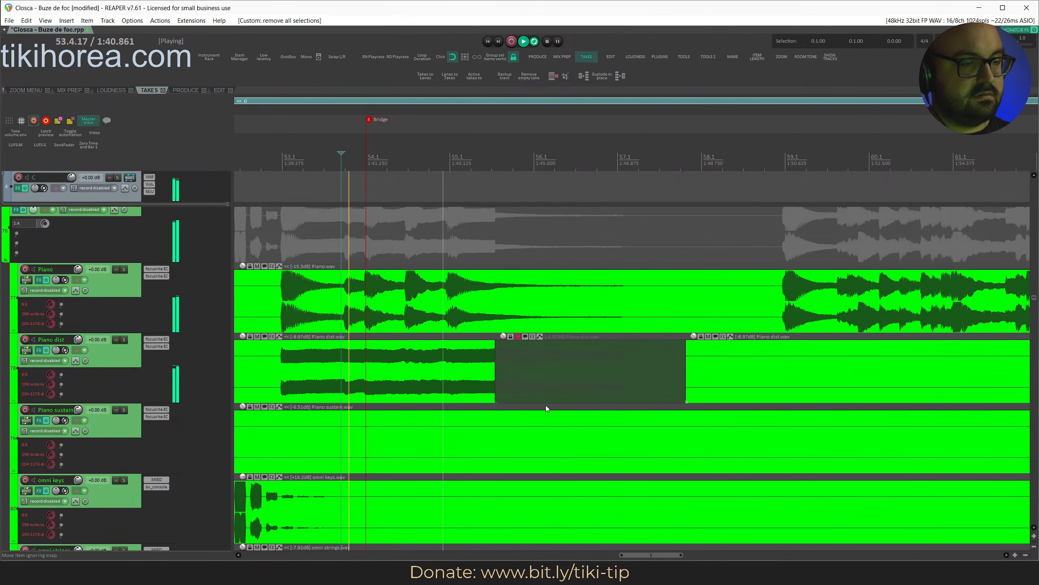
Fade out the Piano dist item into its muted tail, change the fade shape, replay the passage and save the project.
drag(494, 342, 447, 348)
right_click(447, 349)
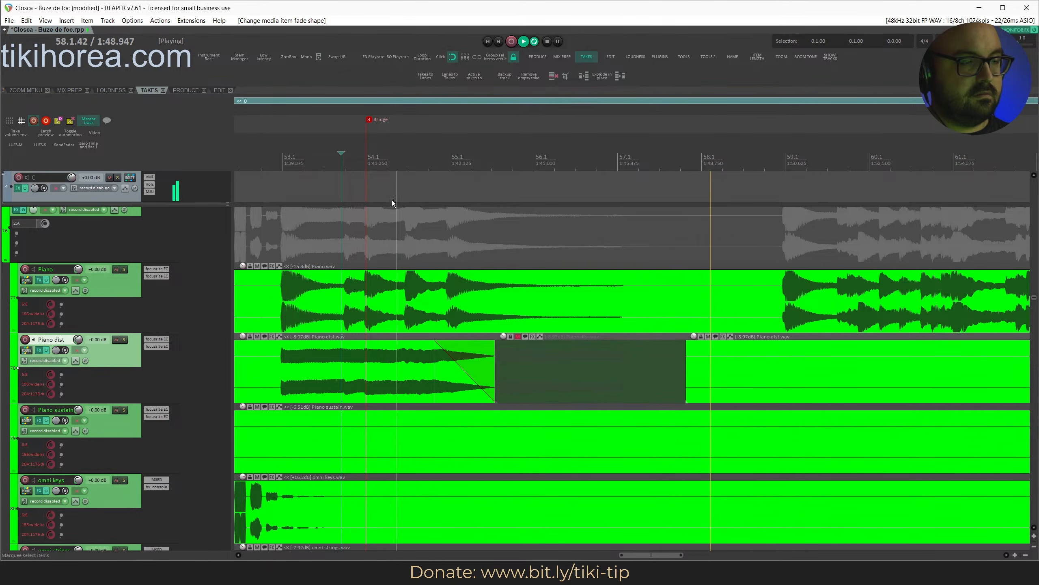
click(334, 158)
key(ctrl+s)
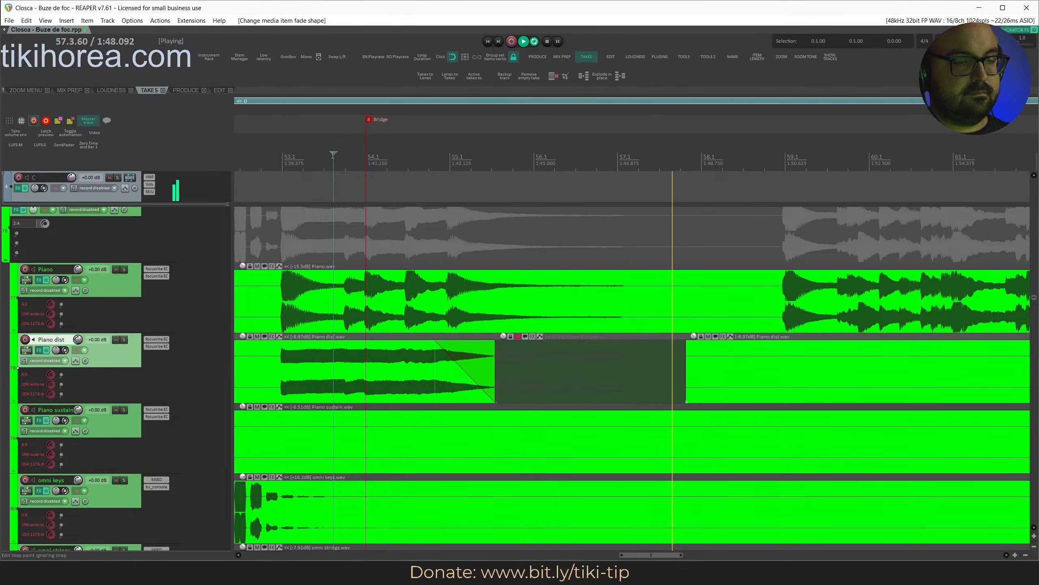
Split out the Piano part from 58.3.50 to 75.1.00, raise its gain to -11.3 dB, and replay from just before it.
scroll(535, 389, down, 5)
scroll(536, 389, down, 4)
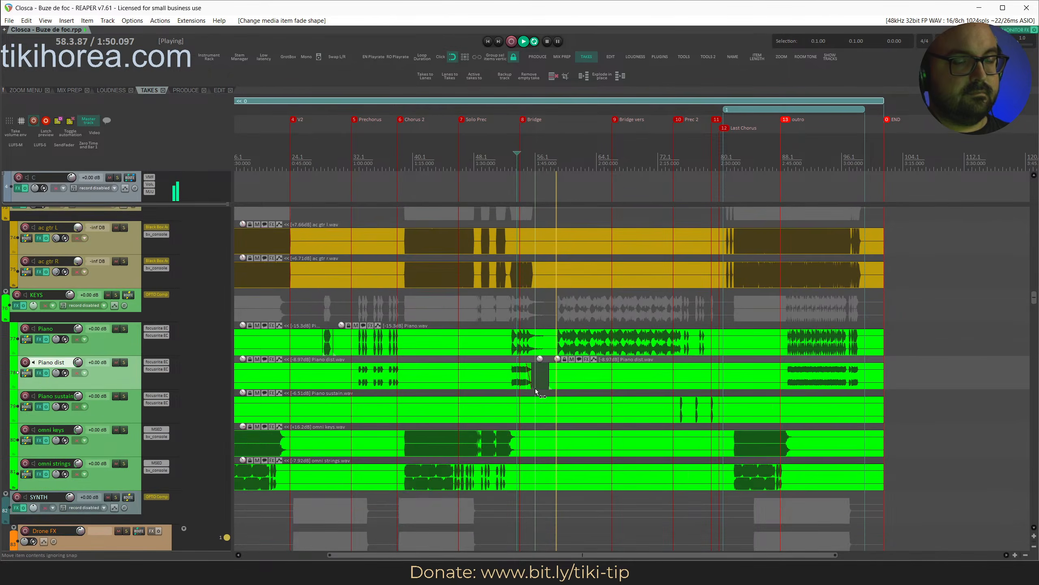
scroll(535, 389, up, 2)
scroll(535, 388, up, 2)
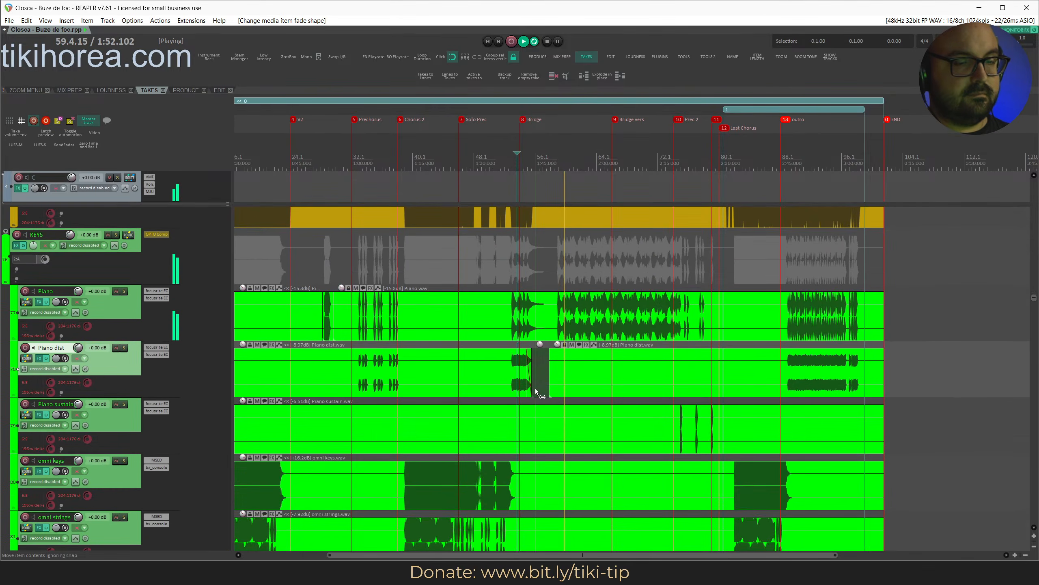
scroll(536, 388, up, 3)
scroll(552, 381, right, 3)
scroll(552, 381, left, 3)
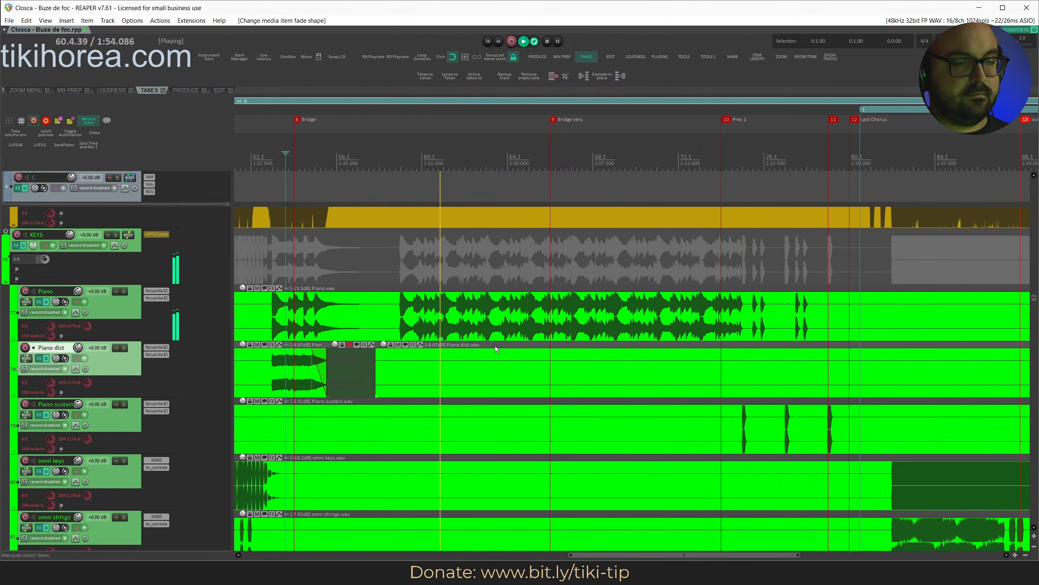
drag(392, 287, 742, 335)
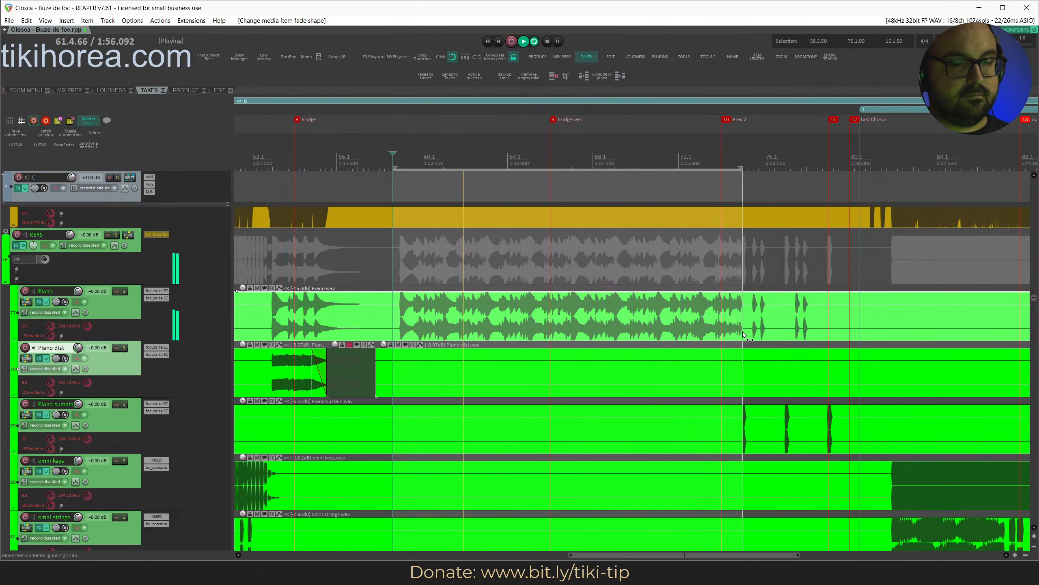
key(shift+s)
drag(651, 293, 650, 283)
key(Escape)
click(371, 182)
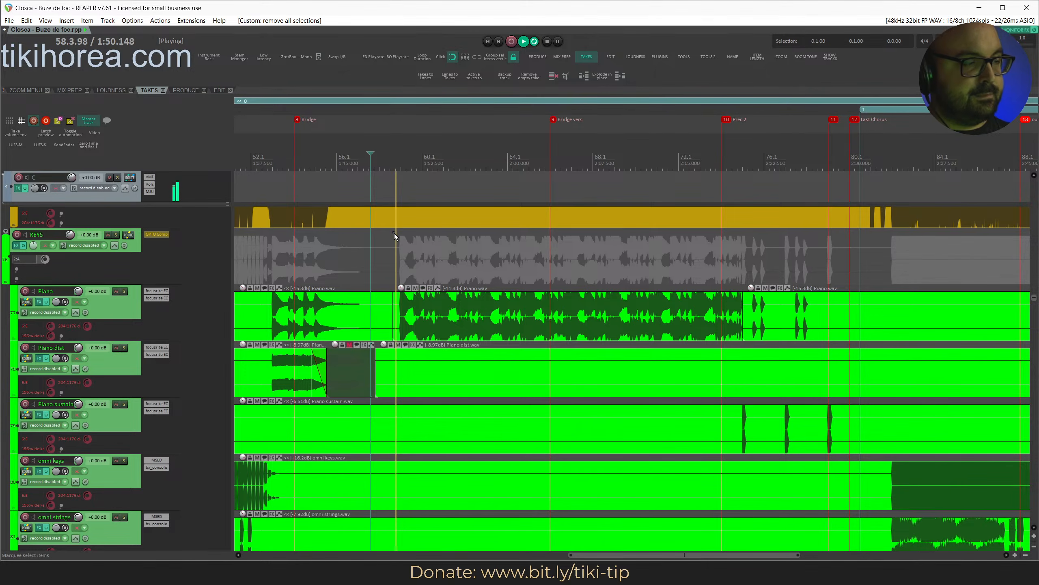
Examine the Piano track's Focusrite SC console plugin, listen to bus C in exclusive solo, and clear all track solos.
click(166, 291)
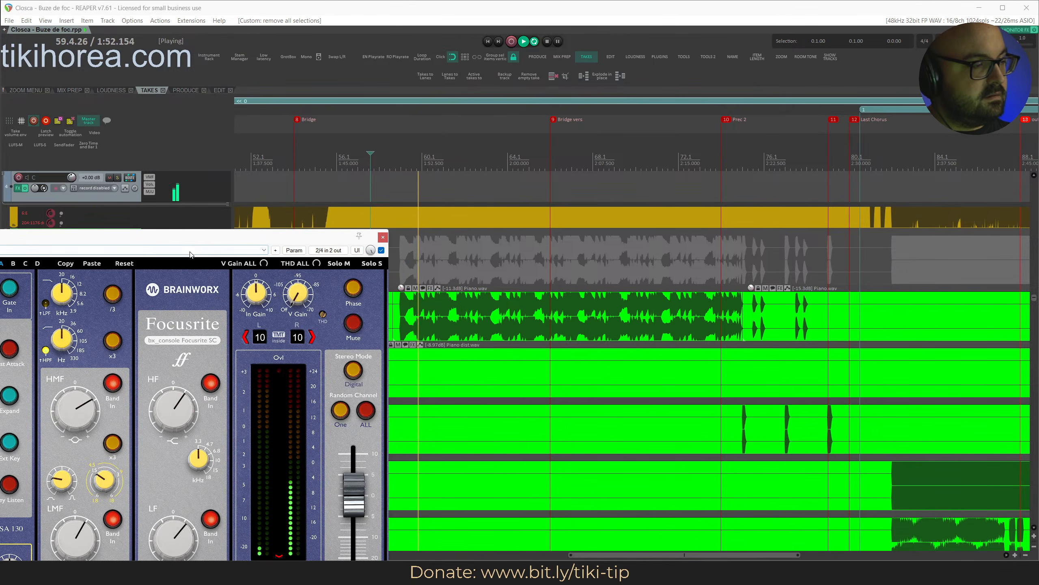
drag(221, 221, 326, 103)
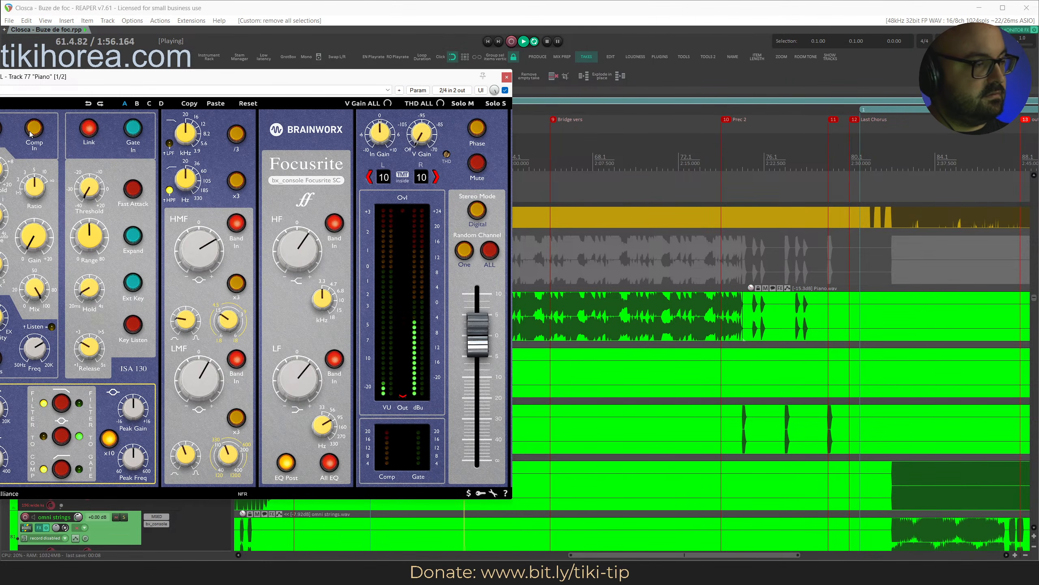
click(505, 78)
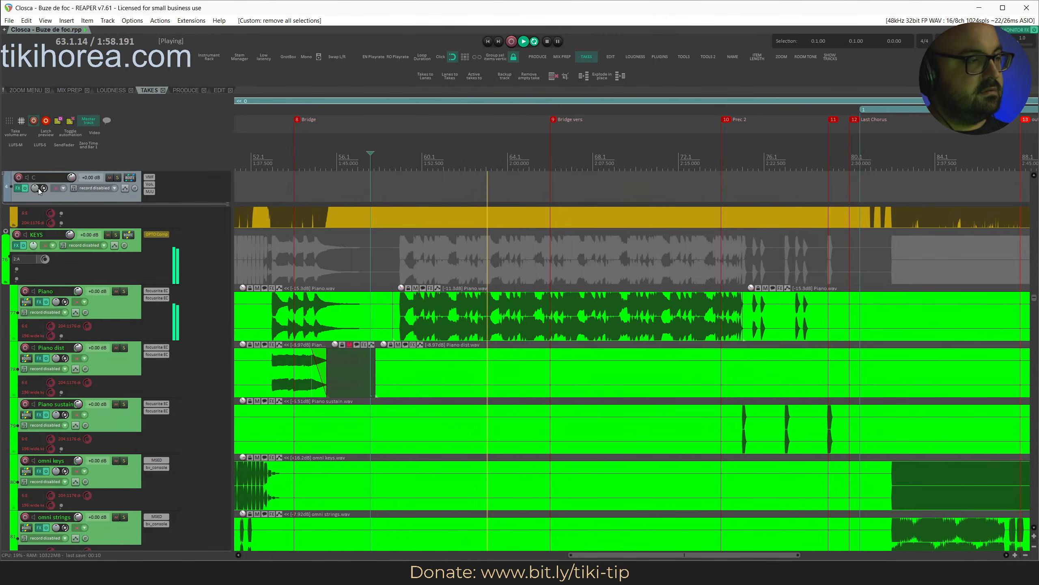
key(s)
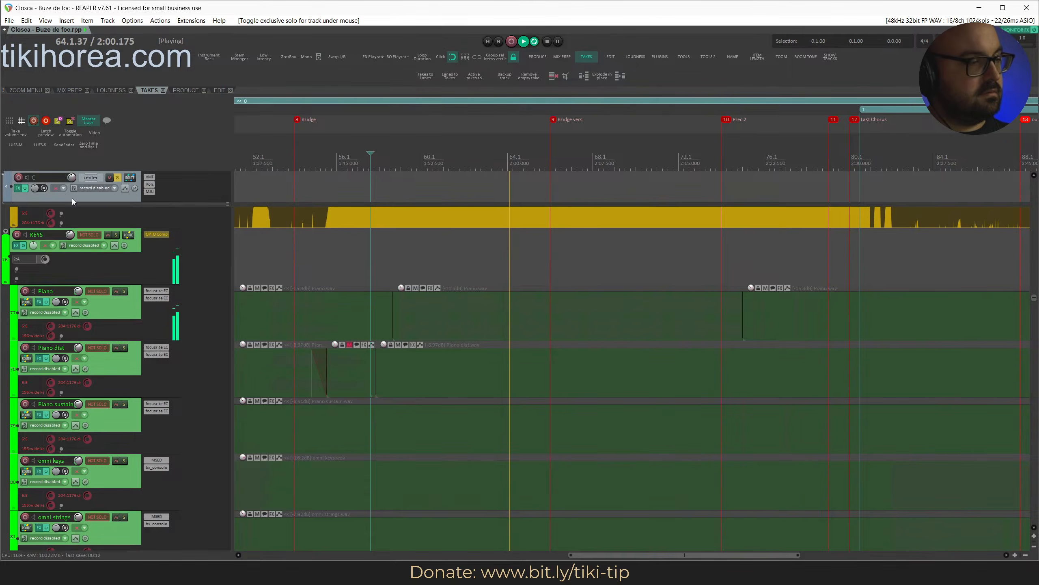
key(alt+s)
Unpin track C from the top of the arrange view, pin track A there instead, and put it in exclusive solo.
scroll(93, 402, up, 20)
scroll(94, 398, up, 10)
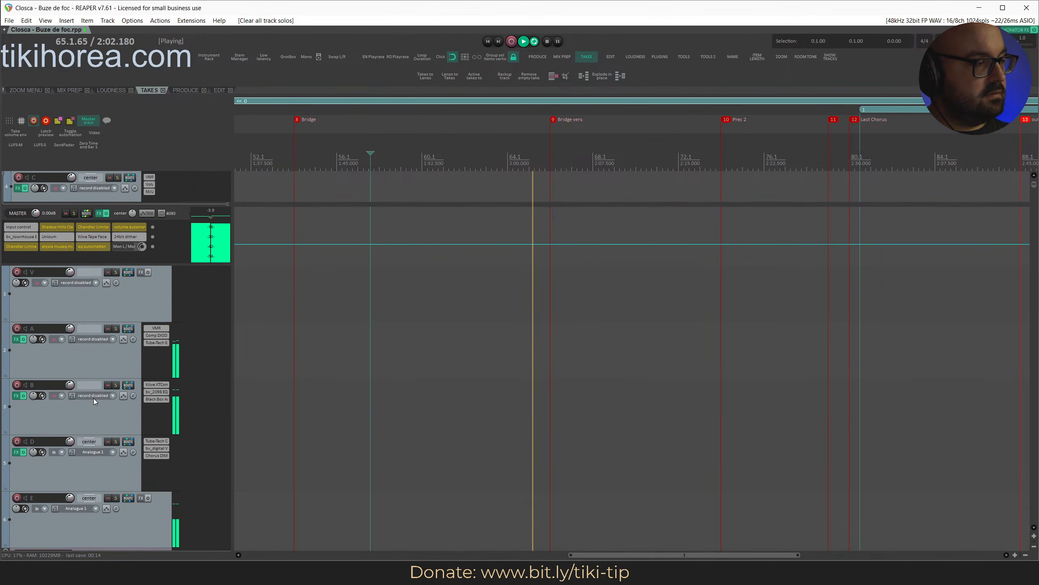
right_click(124, 197)
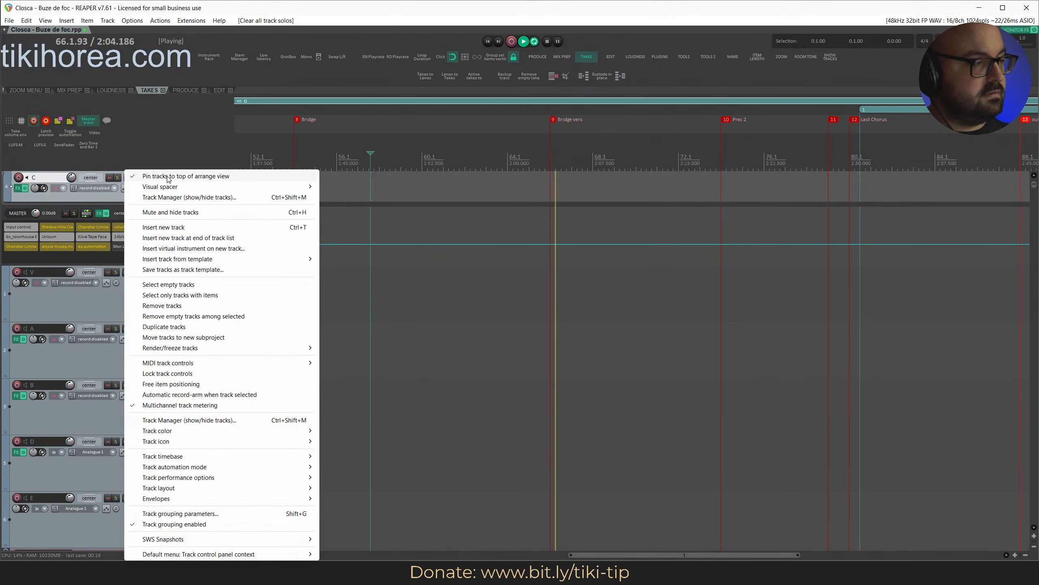
click(167, 177)
click(105, 339)
right_click(105, 340)
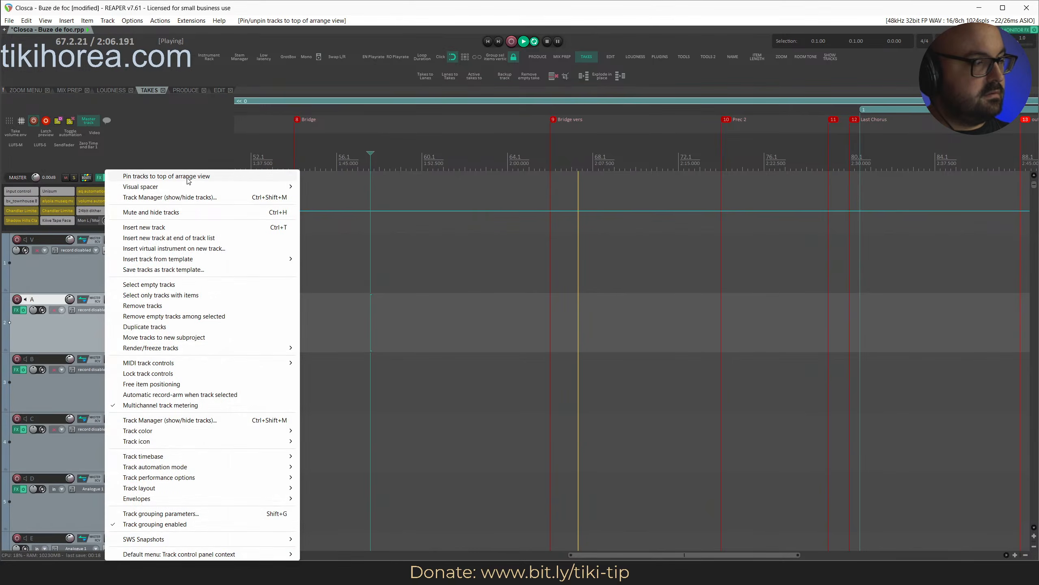
click(139, 176)
key(s)
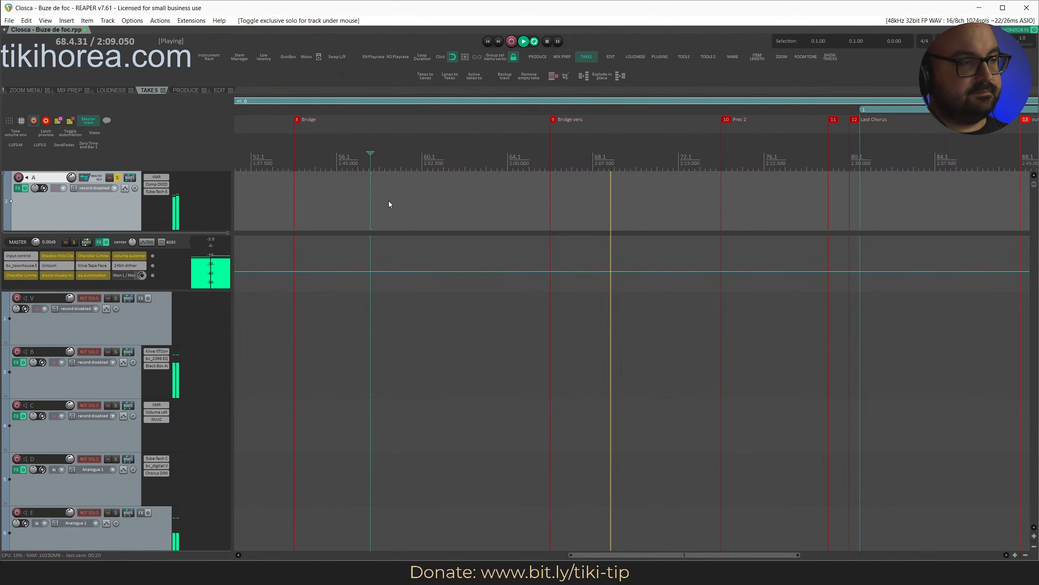
Examine the Comp DIODE-609 and VMR plugins on track A during solo playback.
drag(408, 216, 410, 208)
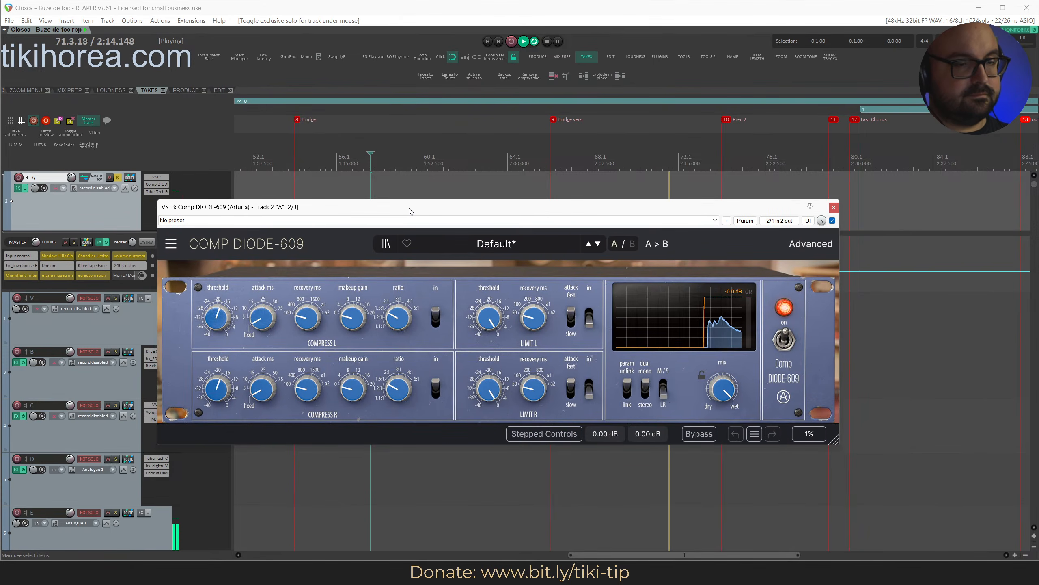
click(834, 207)
click(156, 177)
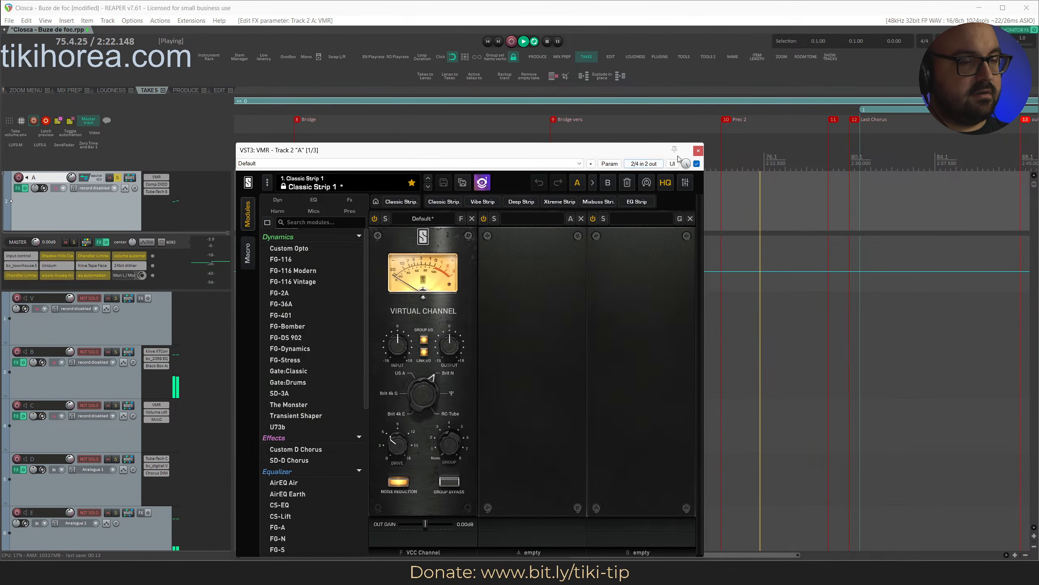
click(698, 150)
Replay the full mix from about bar 68, save the project, and review track A's Tube-Tech equalizer and Comp DIODE-609.
click(599, 155)
key(alt+F6)
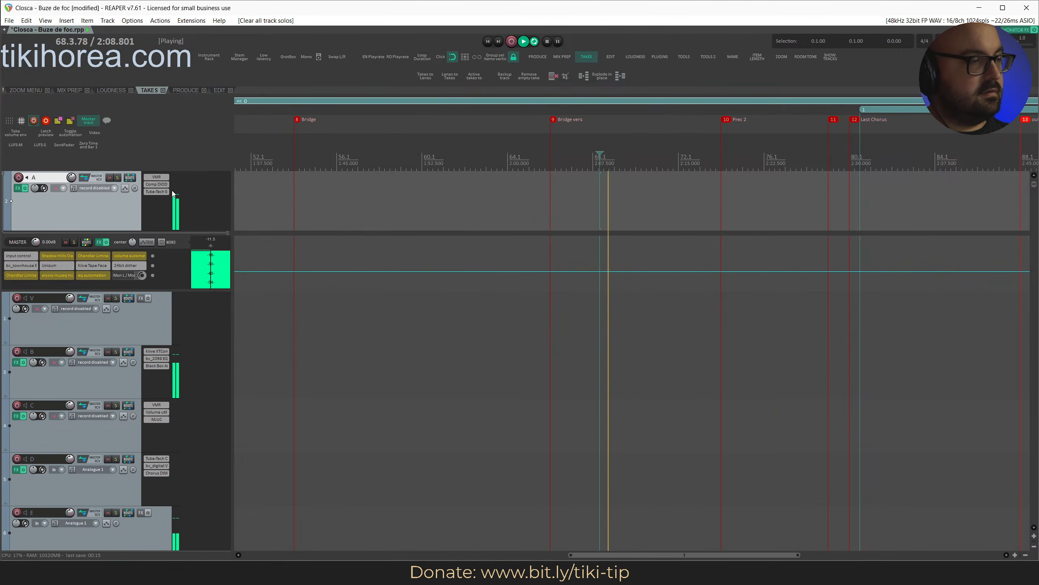
key(ctrl+s)
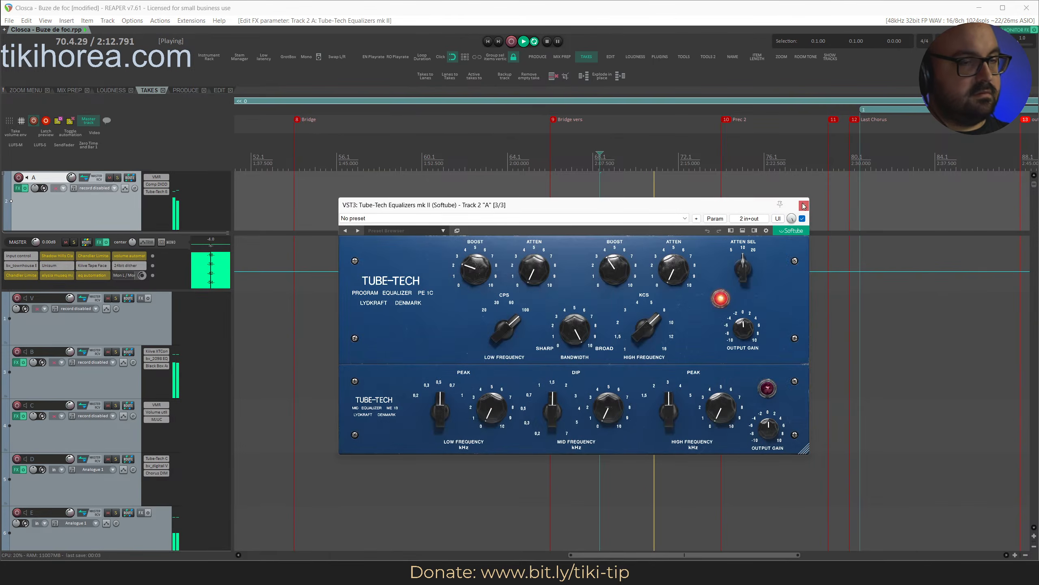
click(804, 205)
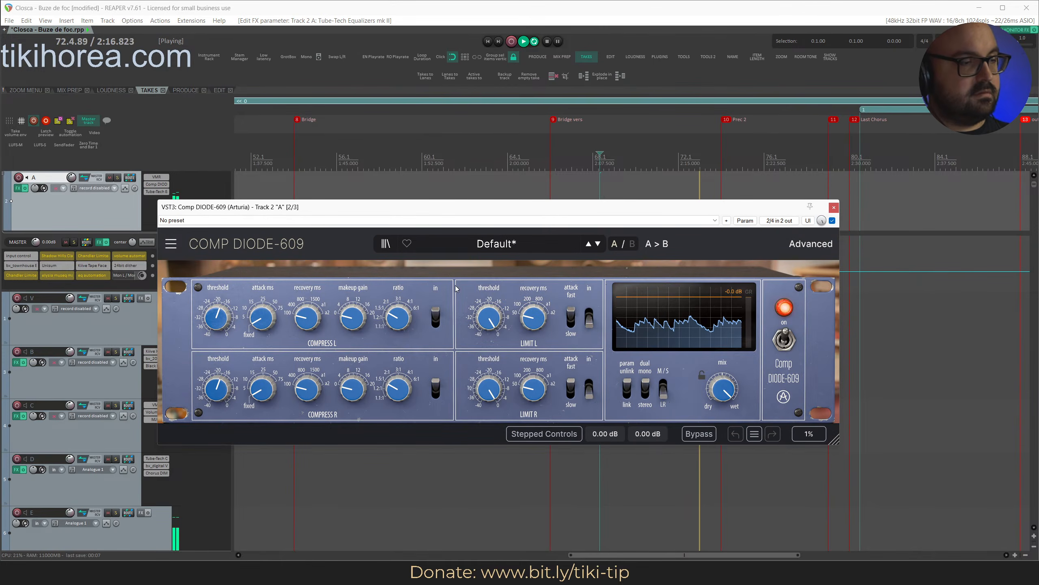
click(835, 208)
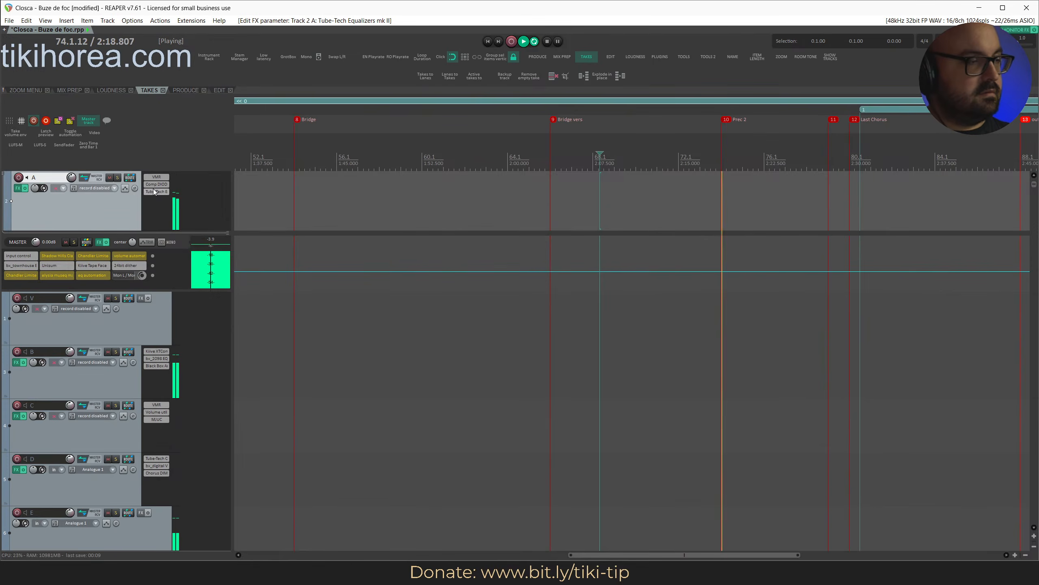
Reset the Virtual Channel's input and output in track A's VMR, unlink them, and raise the input to +18.0 dB.
click(156, 177)
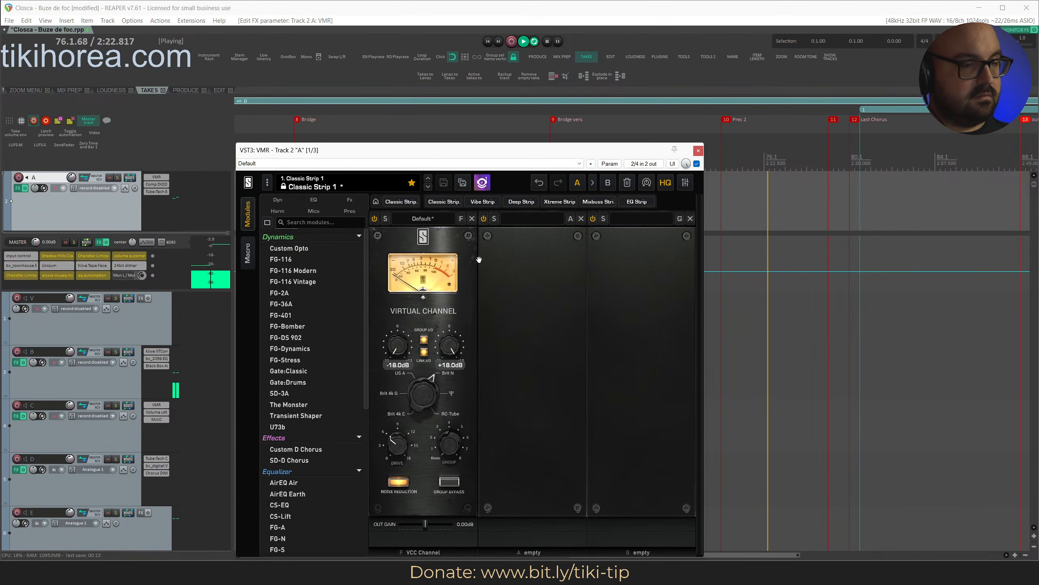
double_click(400, 345)
drag(400, 345, 403, 283)
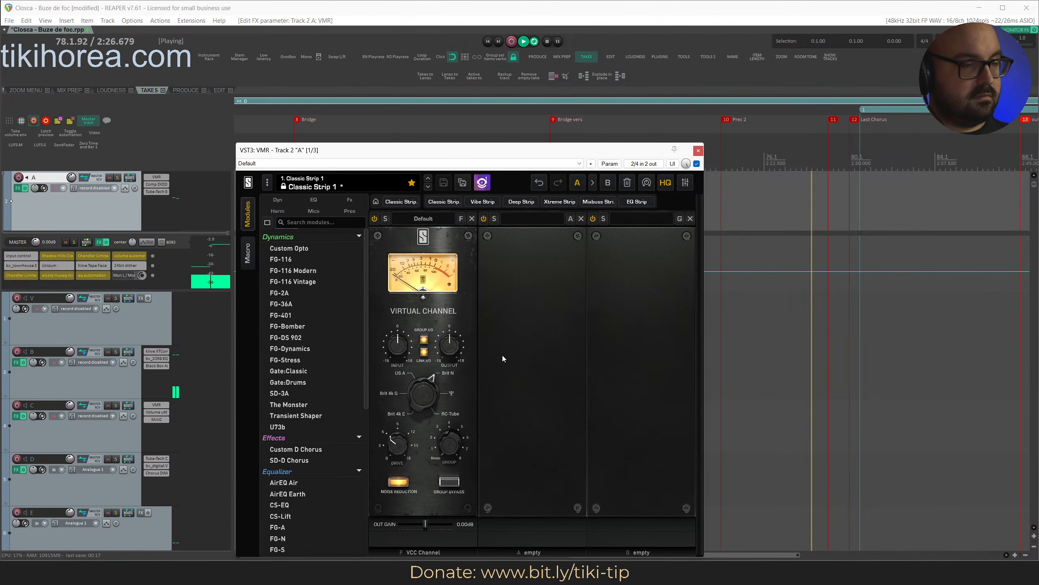
double_click(443, 349)
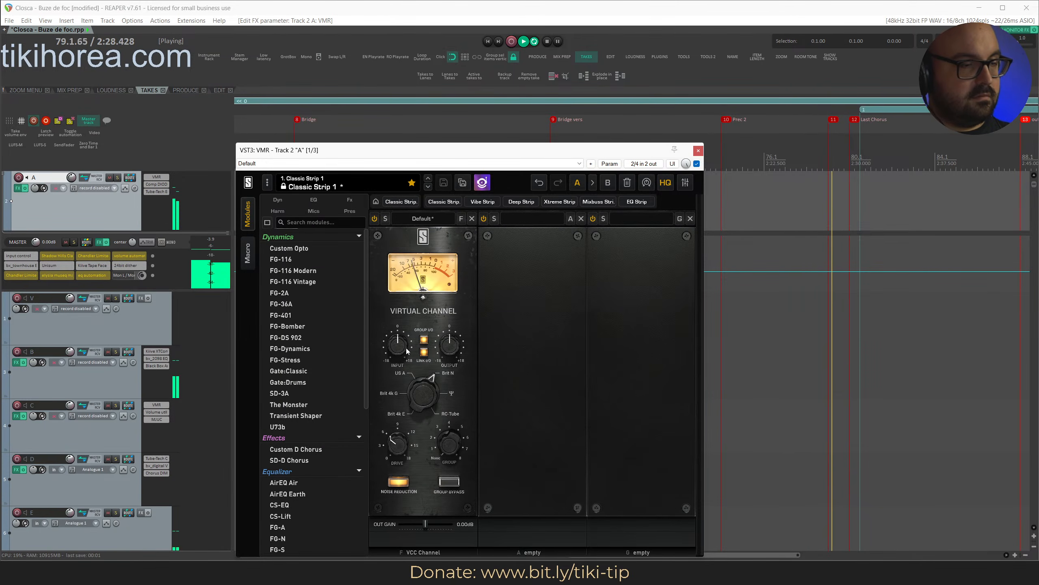
click(424, 352)
drag(400, 345, 420, 237)
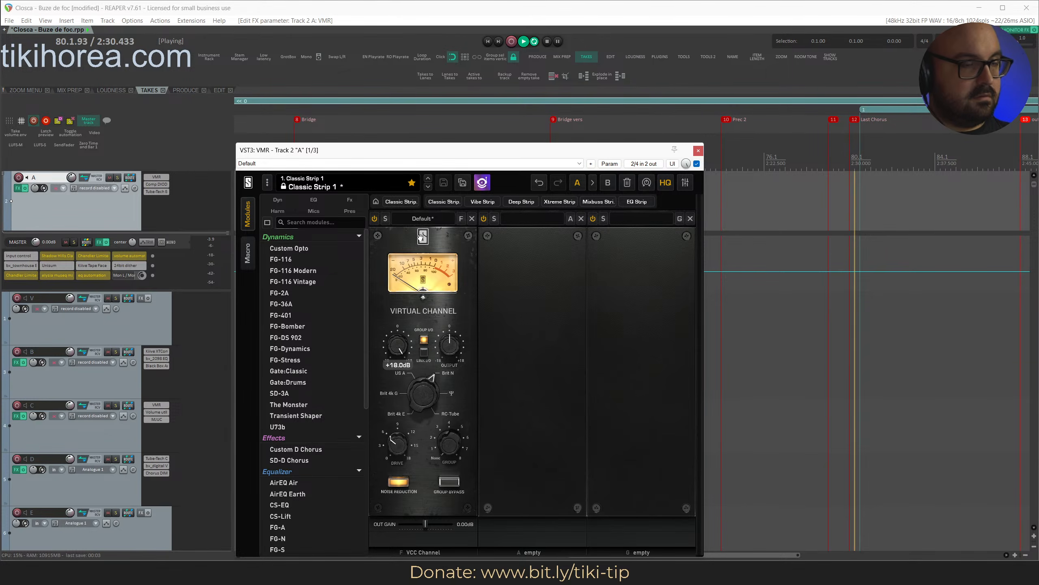
Check the Comp DIODE-609's gain reduction on track A, then set the Virtual Channel's input to 0.00 dB.
drag(639, 153, 643, 130)
click(583, 200)
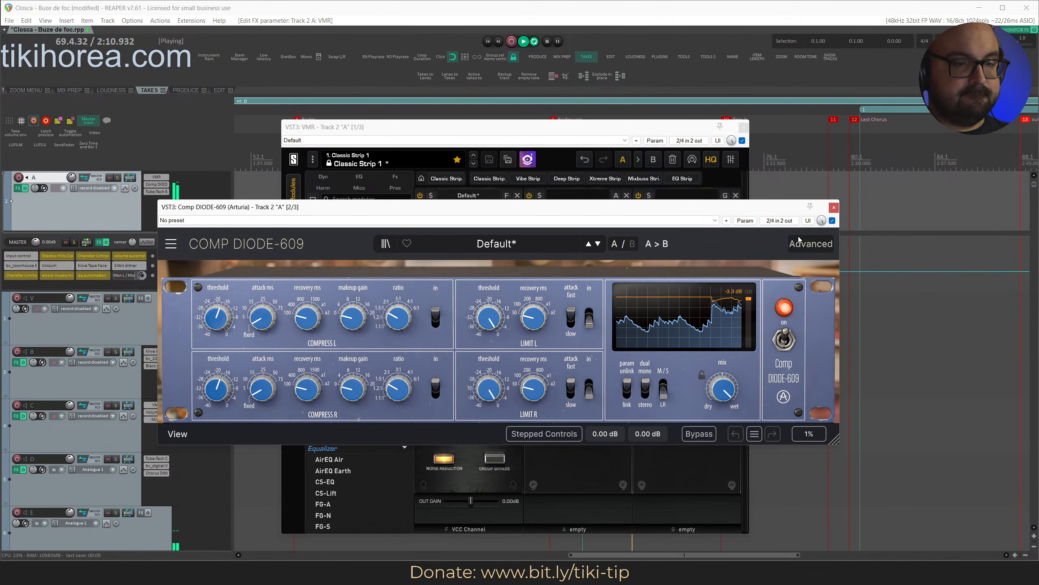
click(834, 209)
click(449, 329)
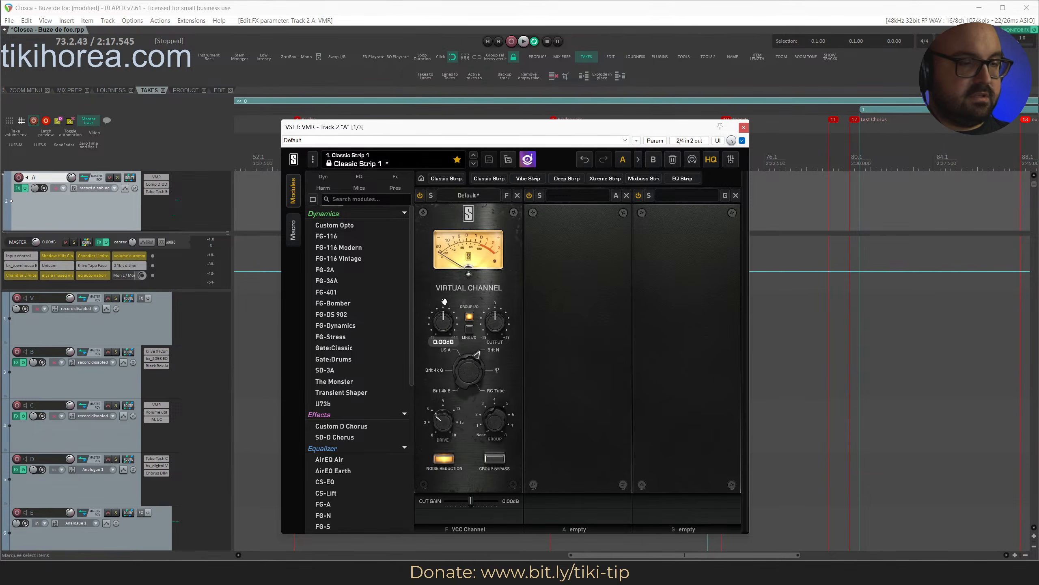
Lower the Comp DIODE-609's left compressor threshold on track A to -34.2 dBm during playback.
click(157, 192)
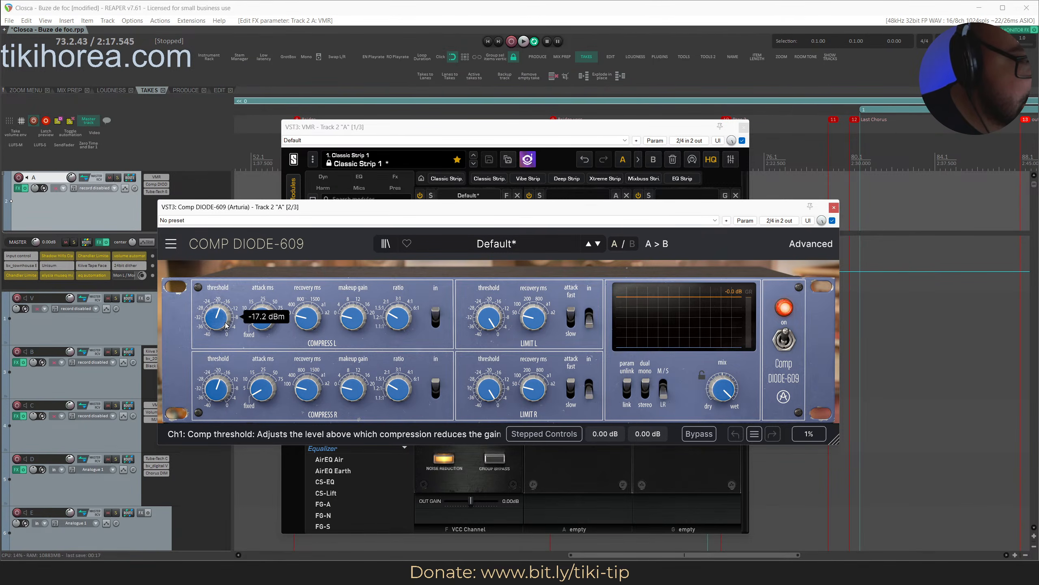
key(space)
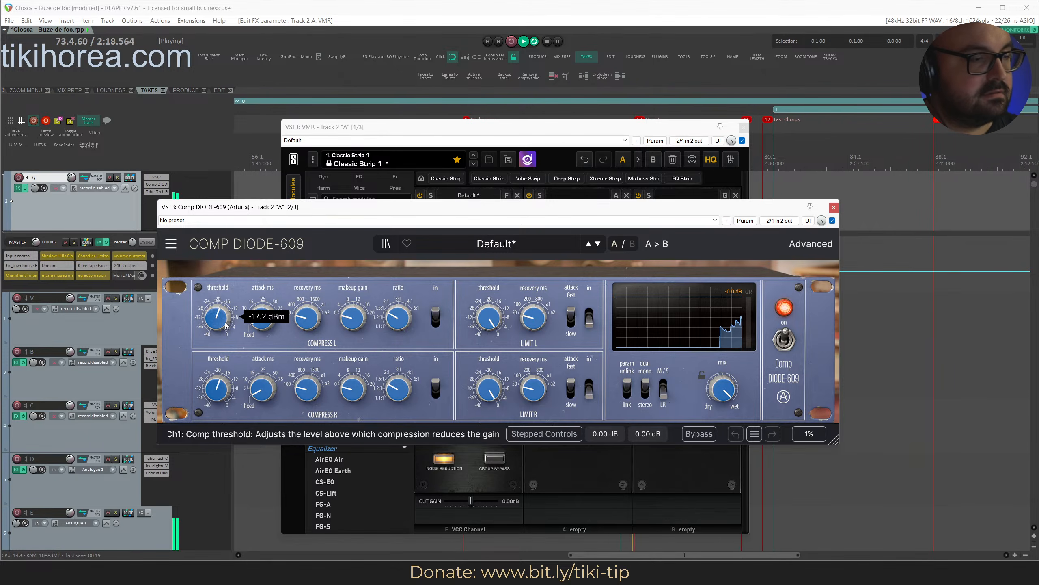
drag(225, 325, 225, 360)
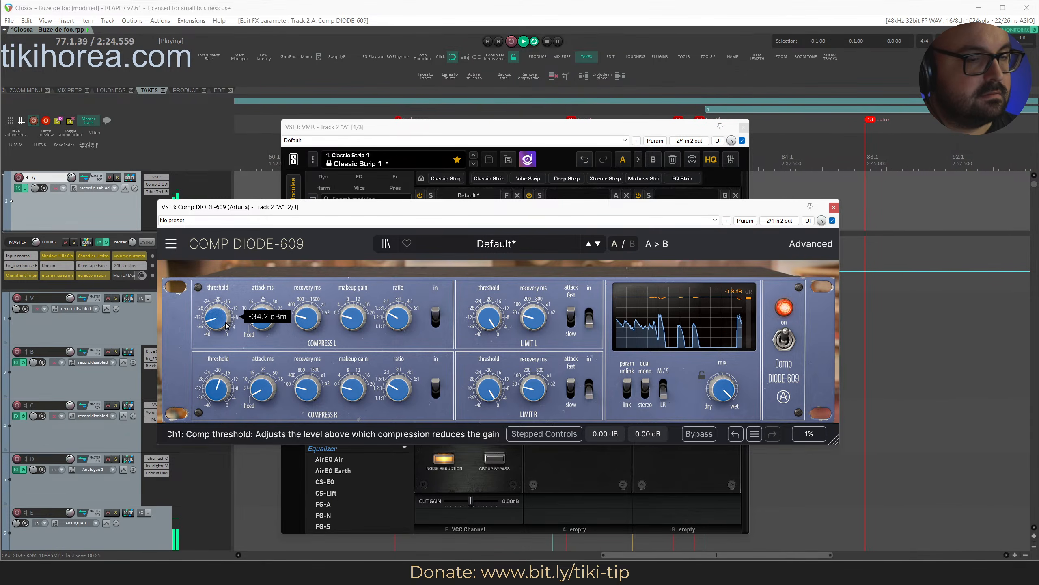
Save the project and close track A's VMR and Comp DIODE-609 windows.
drag(556, 130, 544, 223)
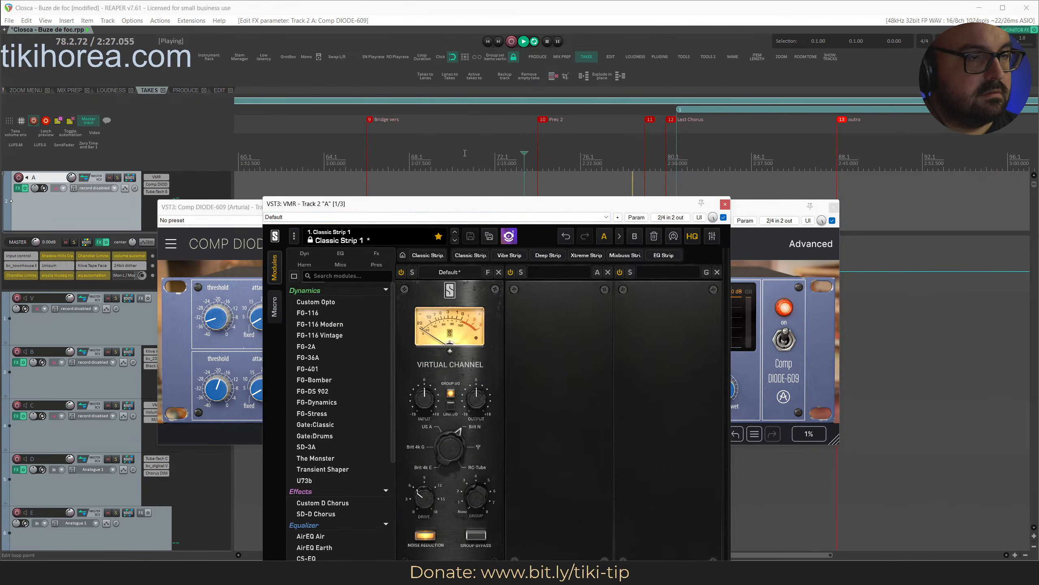
click(750, 213)
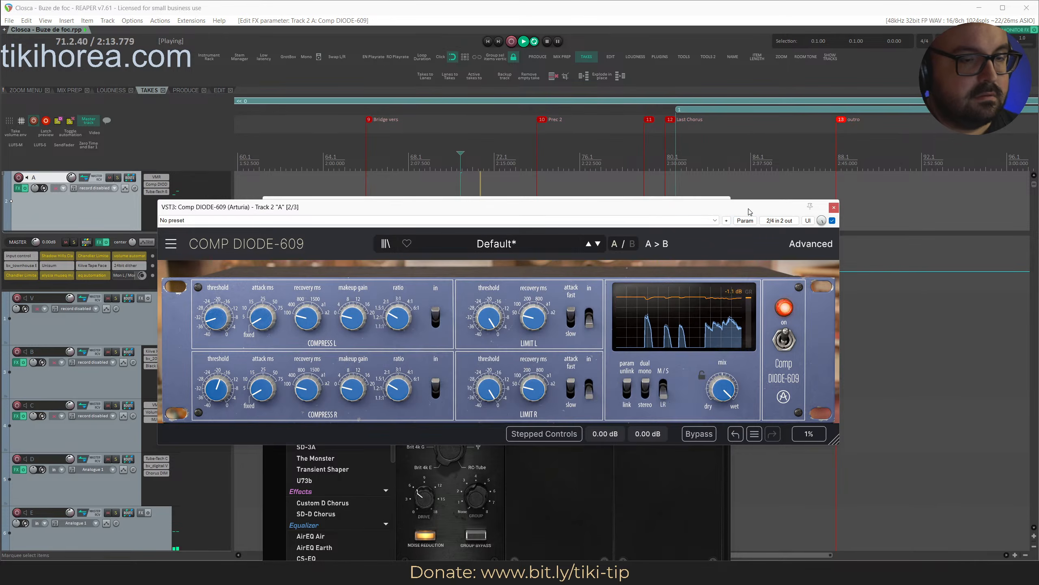
click(835, 207)
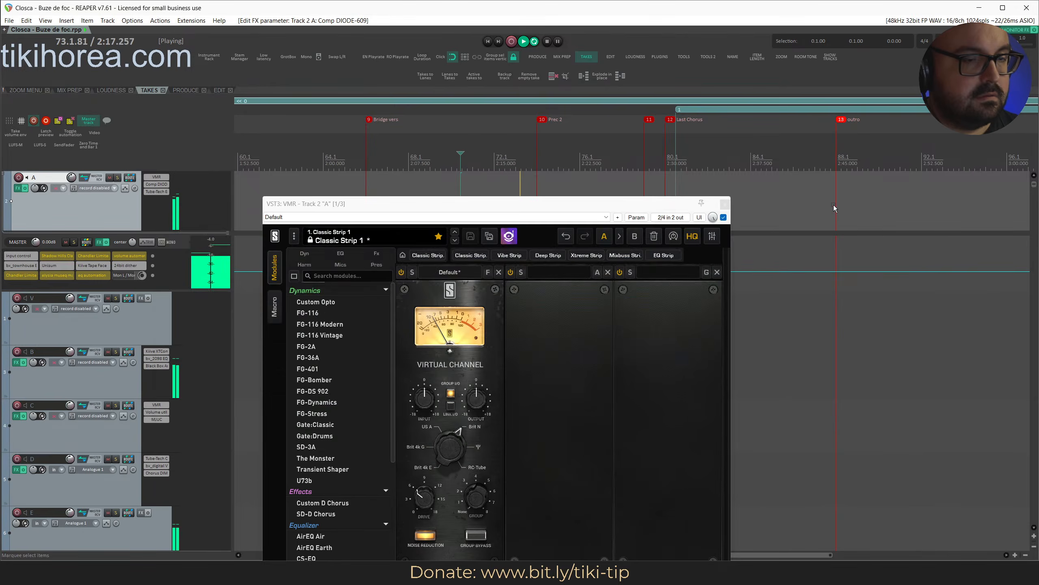
click(727, 205)
In the Piano track's routing, mute the send to E and unmute wide keys at -7.54 dB and 1176 dual at -24.48 dB.
scroll(435, 373, down, 5)
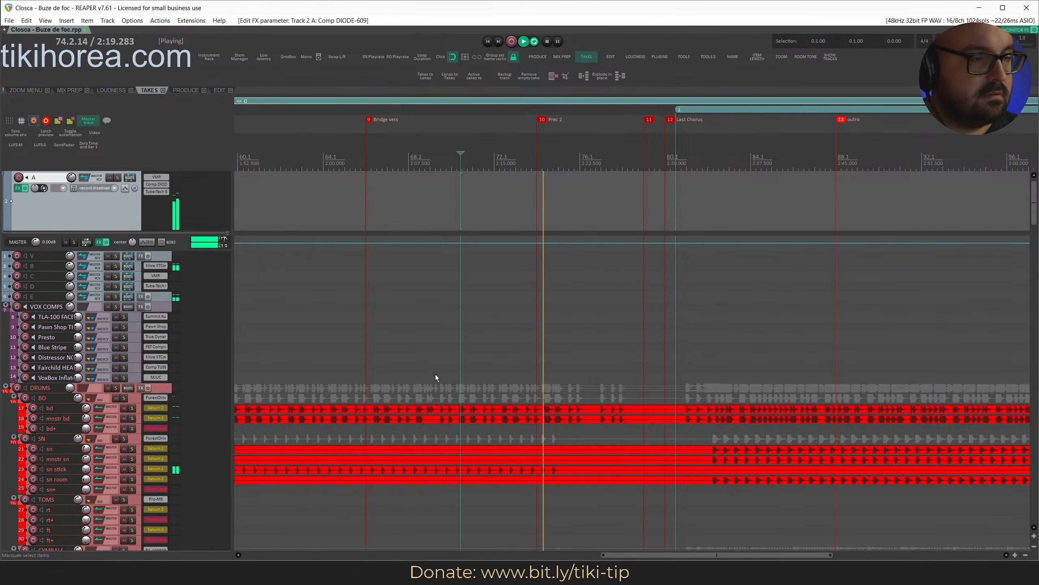
scroll(435, 374, down, 4)
scroll(432, 384, down, 10)
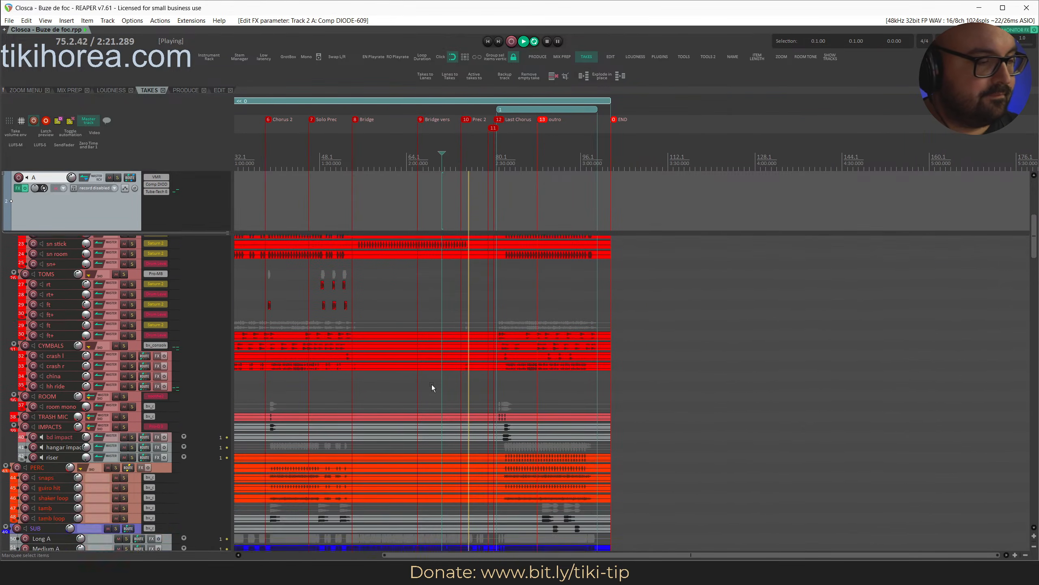
scroll(432, 385, down, 5)
scroll(432, 385, up, 4)
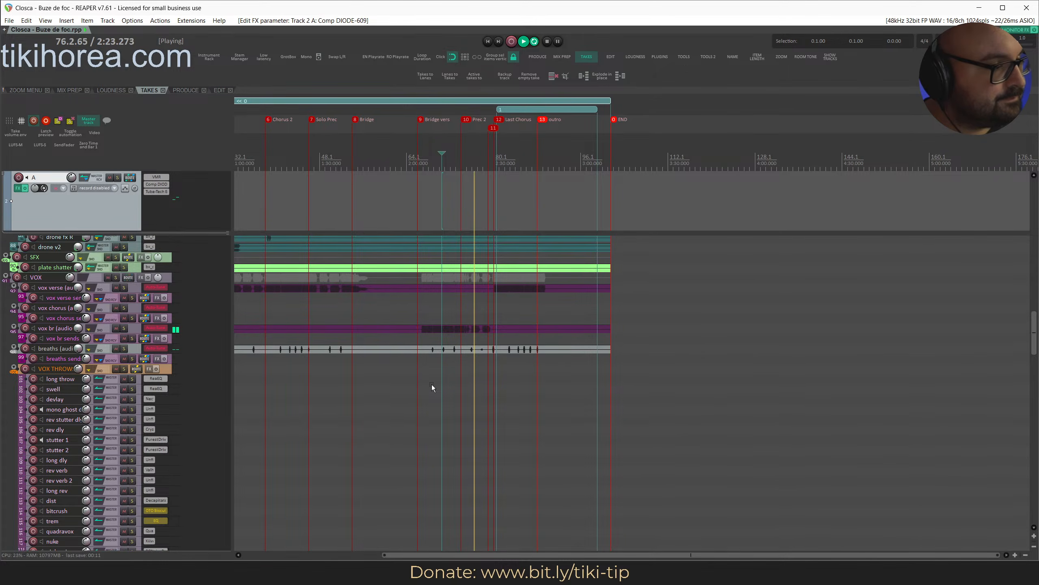
scroll(432, 384, up, 4)
scroll(349, 372, up, 4)
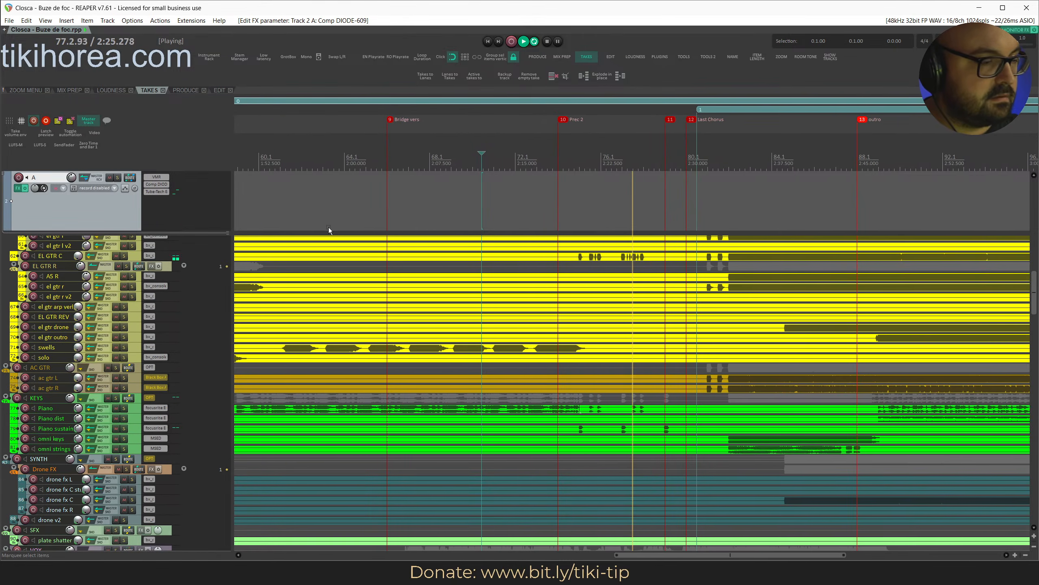
click(403, 154)
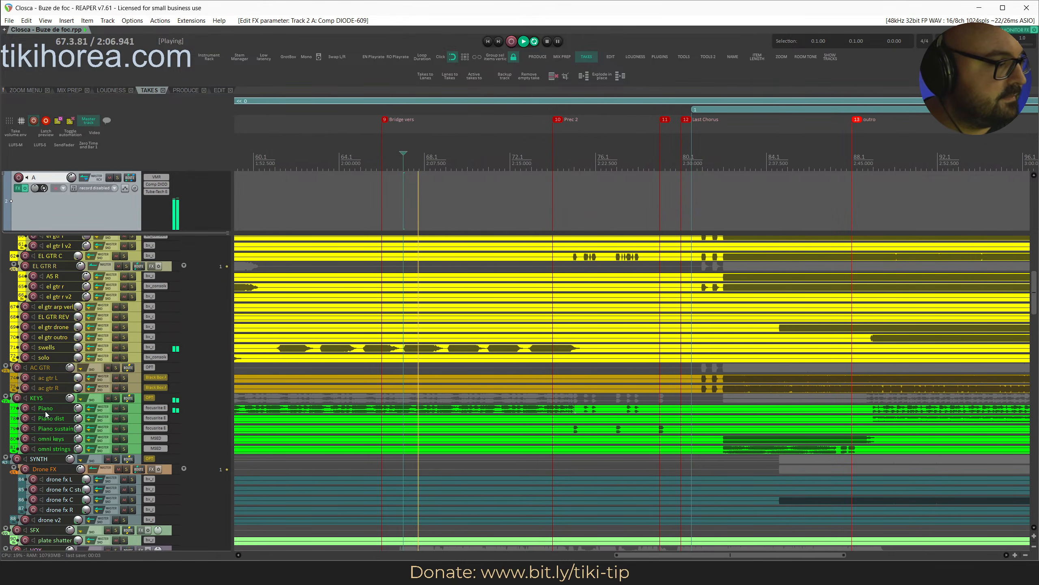
scroll(46, 411, up, 3)
click(25, 424)
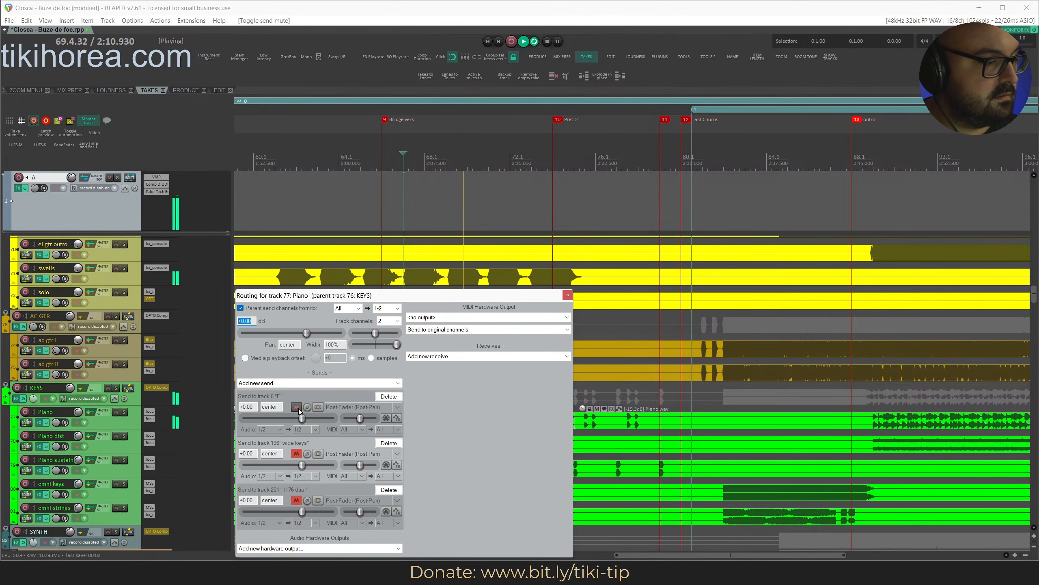
drag(302, 422, 294, 426)
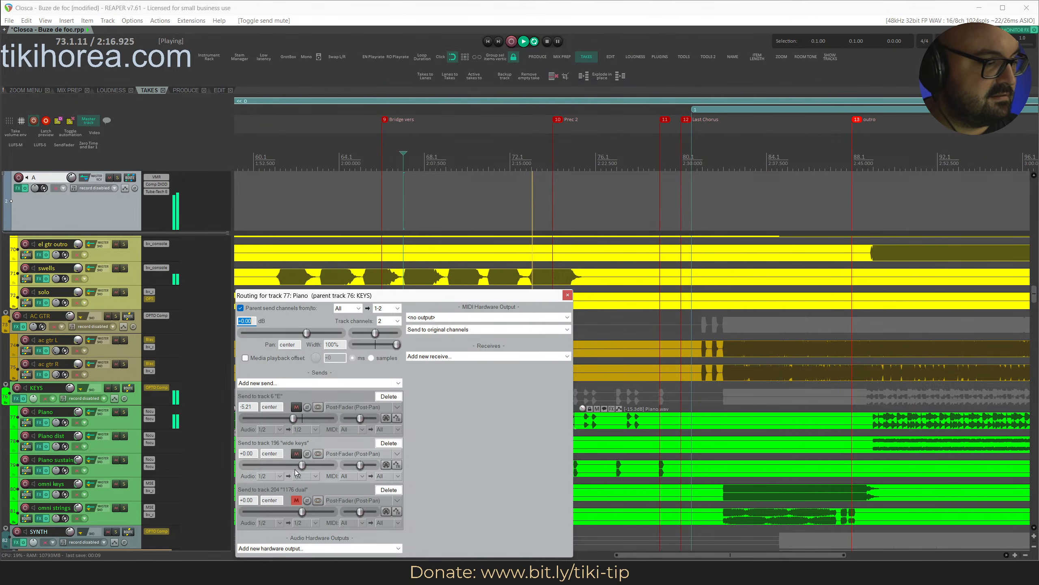
drag(302, 465, 244, 466)
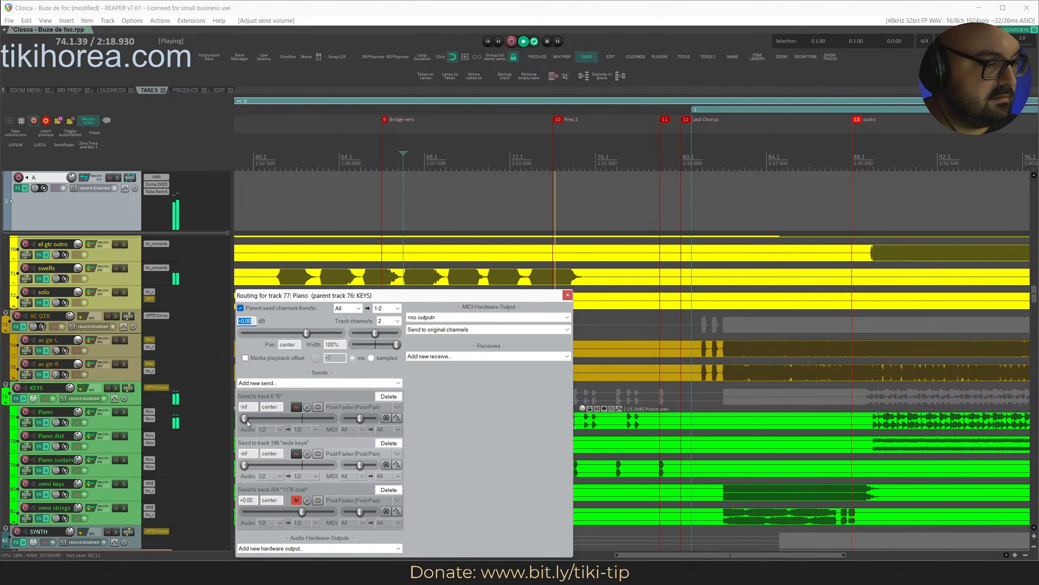
drag(246, 467, 409, 513)
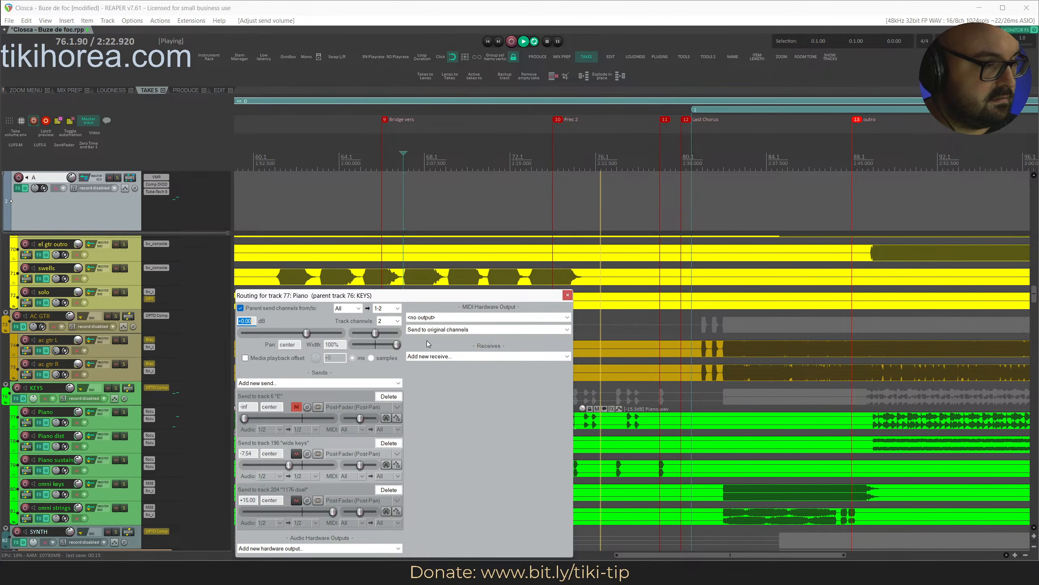
click(400, 166)
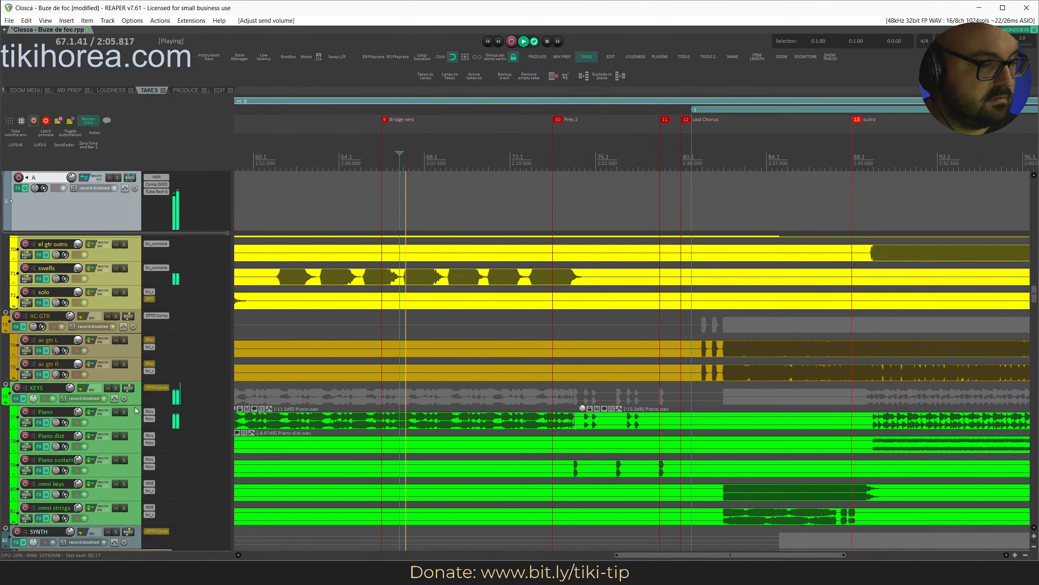
Check the sends of the Piano dist track in its routing window.
click(125, 444)
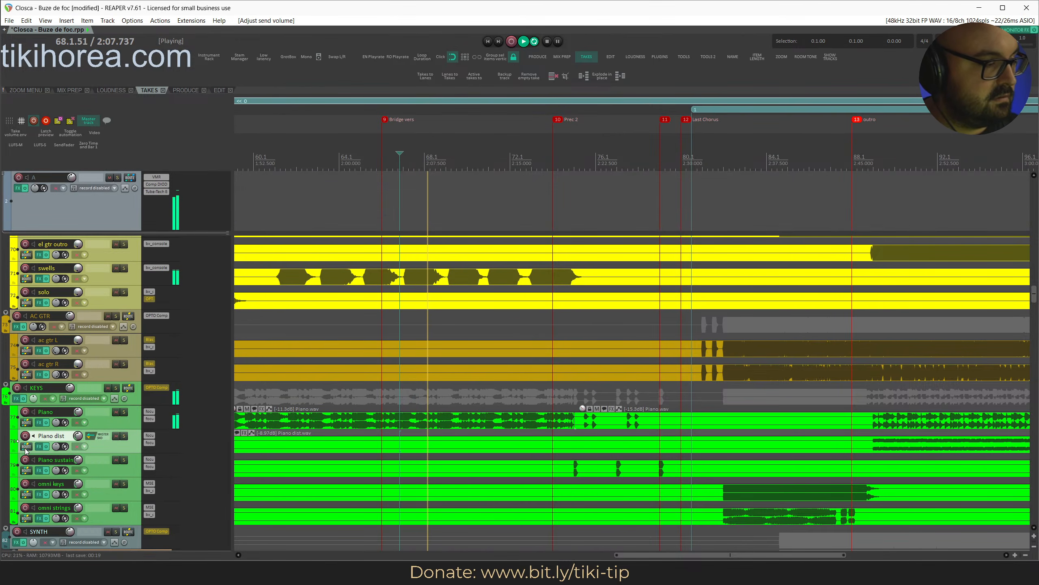
key(i)
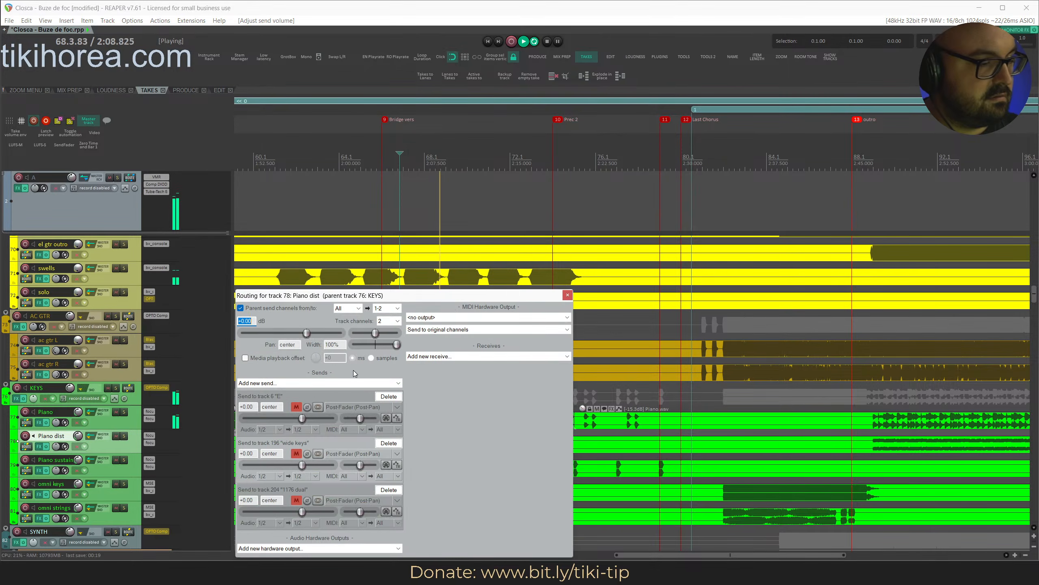
click(568, 295)
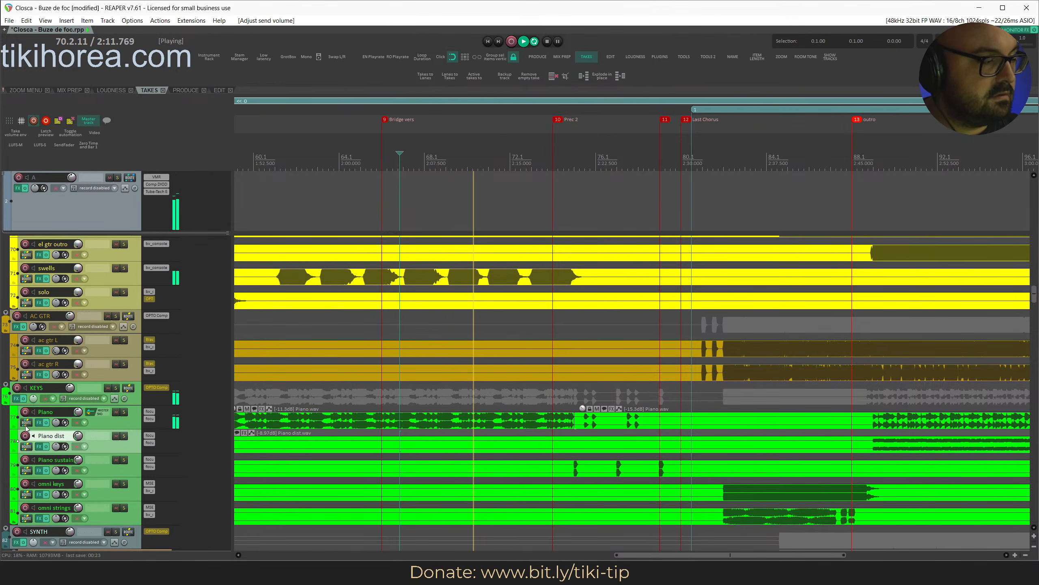
Lower the Piano track's send to wide keys to -18.64 dB and close its routing window.
key(i)
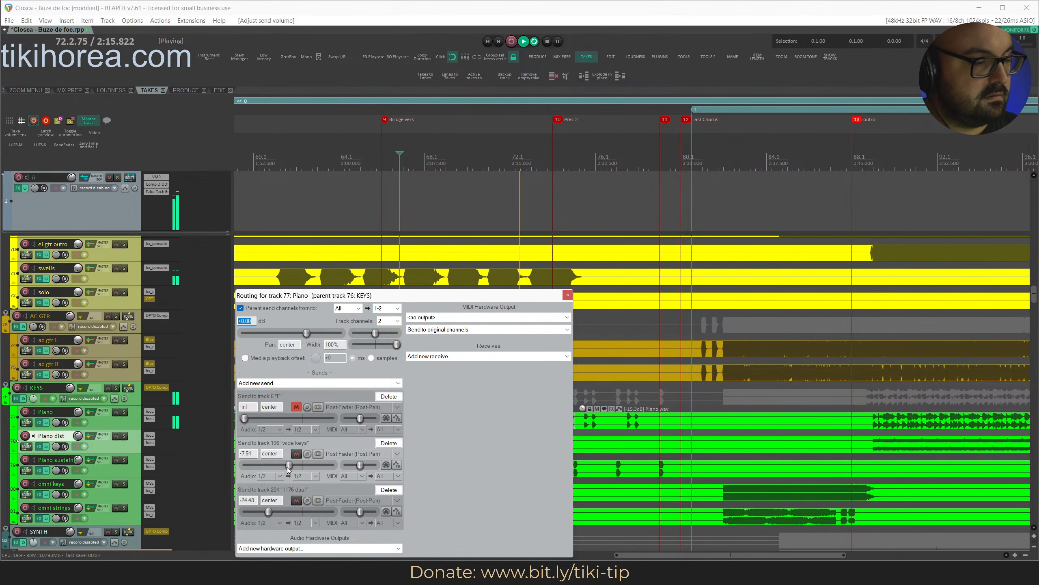
drag(271, 467, 275, 467)
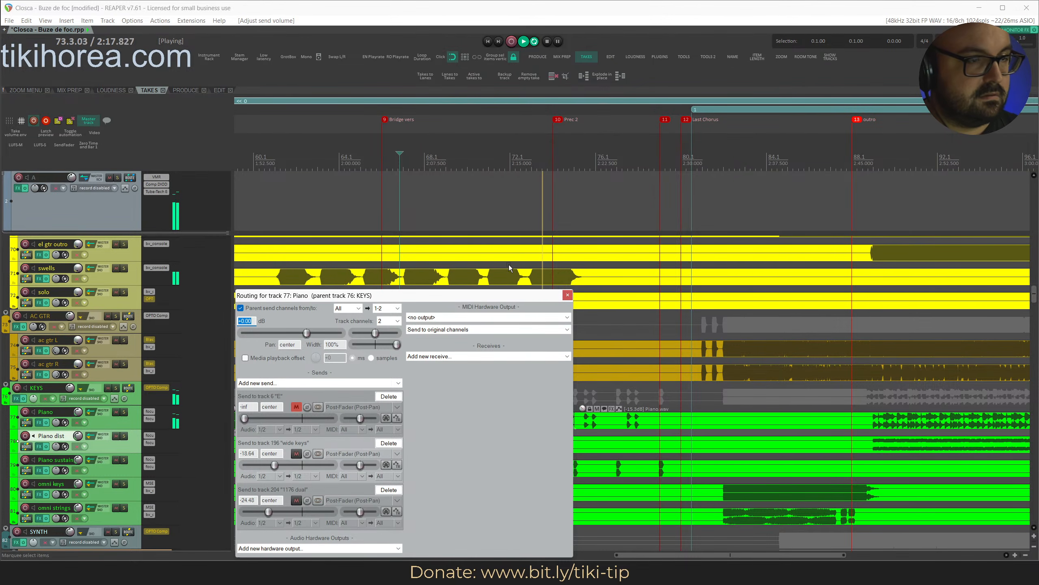
drag(500, 294, 430, 161)
Play the outro and compare the Piano dist and Piano tracks soloed one after the other.
click(877, 146)
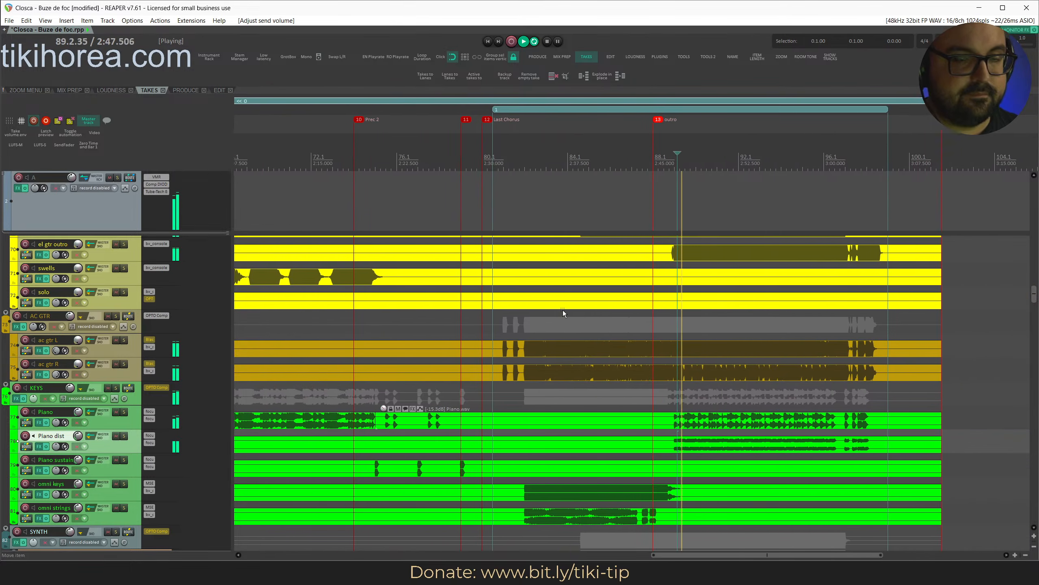
key(s)
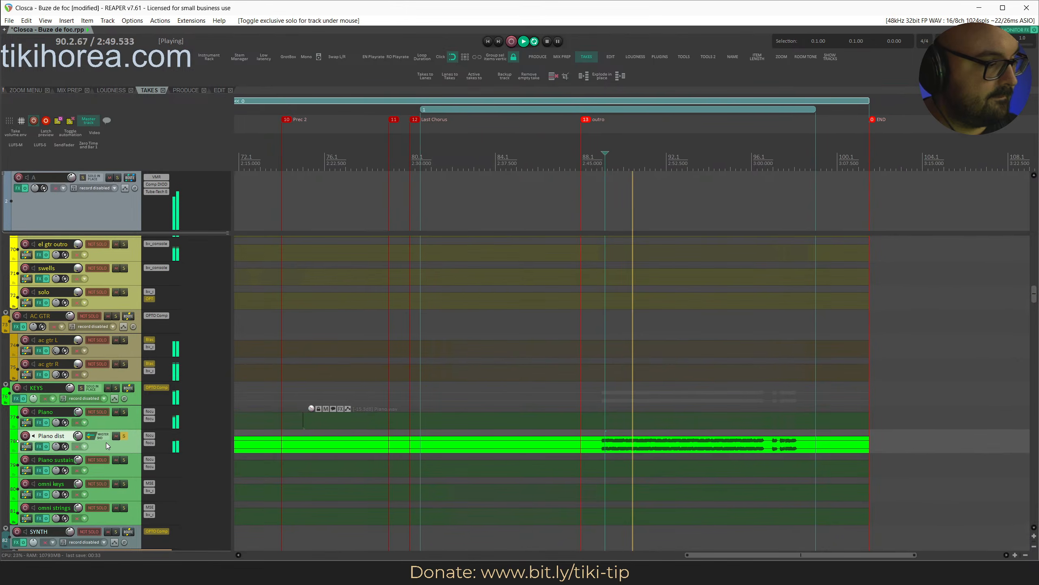
key(s)
key(s)
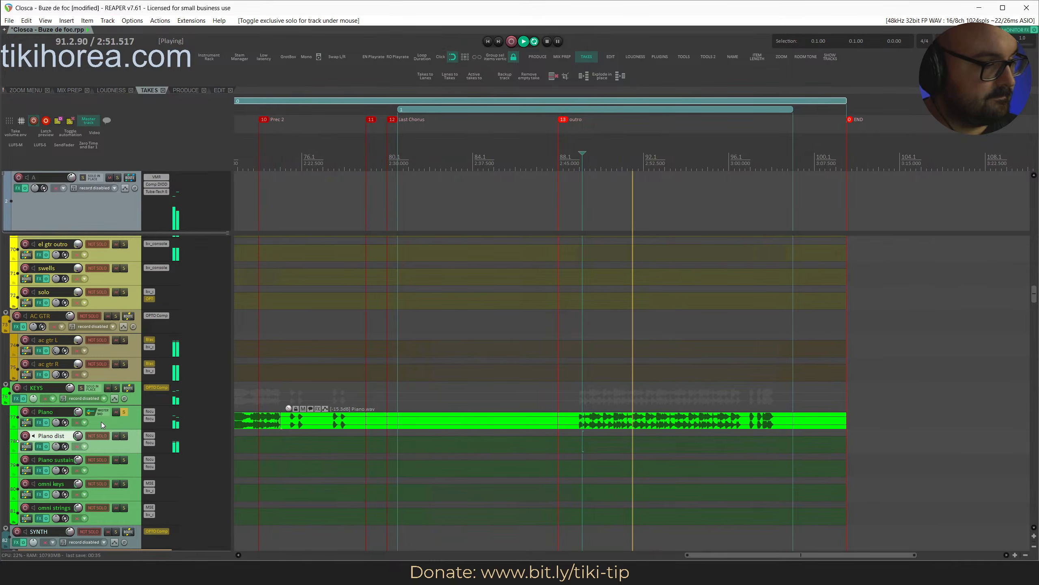
key(s)
Nudge the Piano dist item's volume down by 1 dB and replay from the Last Chorus.
double_click(115, 443)
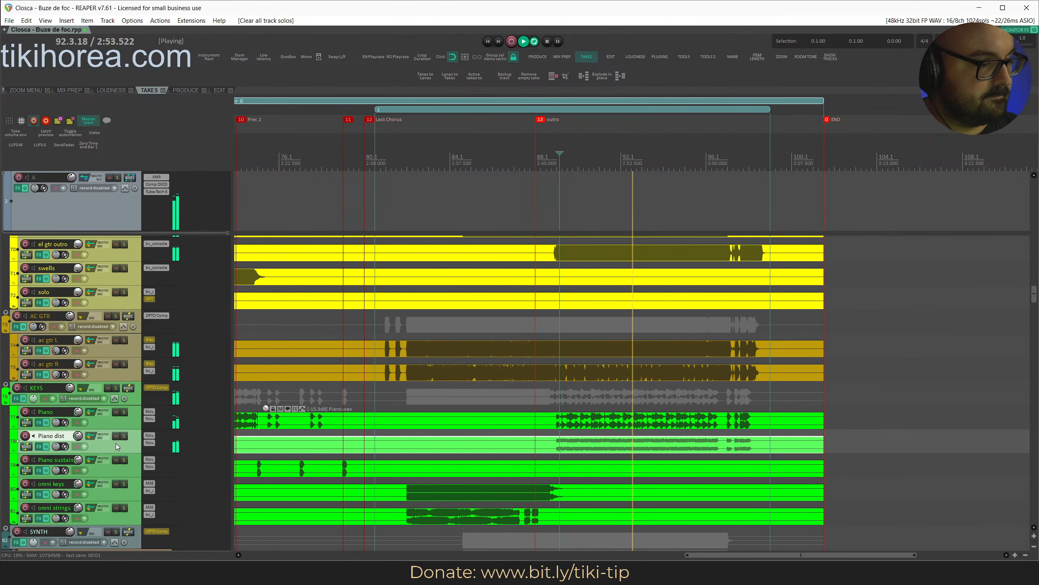
key(ctrl+Down)
scroll(116, 444, down, 4)
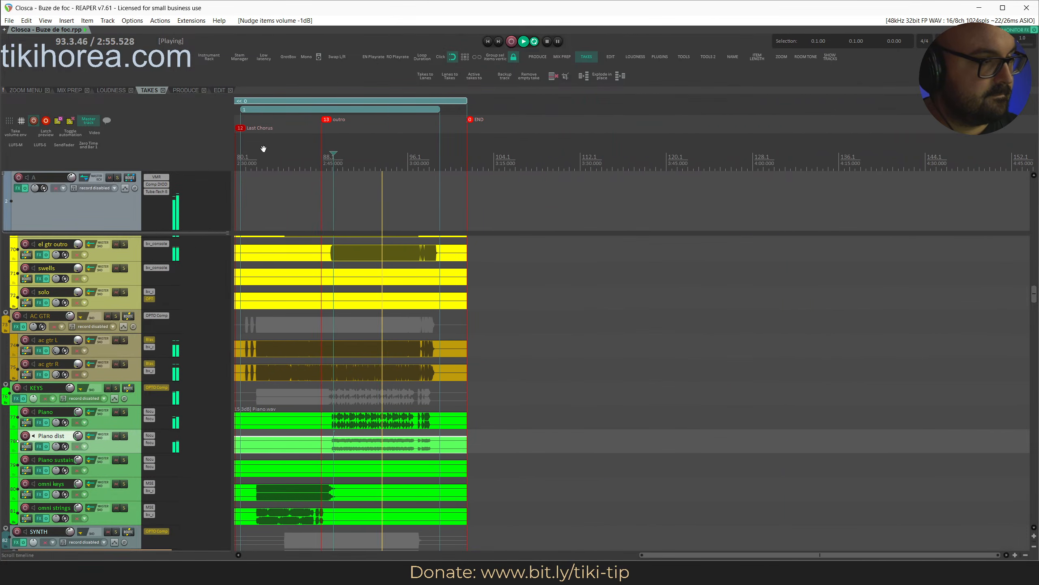
click(264, 148)
Audition the Piano sustain track in solo during the Prec 2 section, then clear all solos.
scroll(99, 475, down, 5)
scroll(119, 434, up, 3)
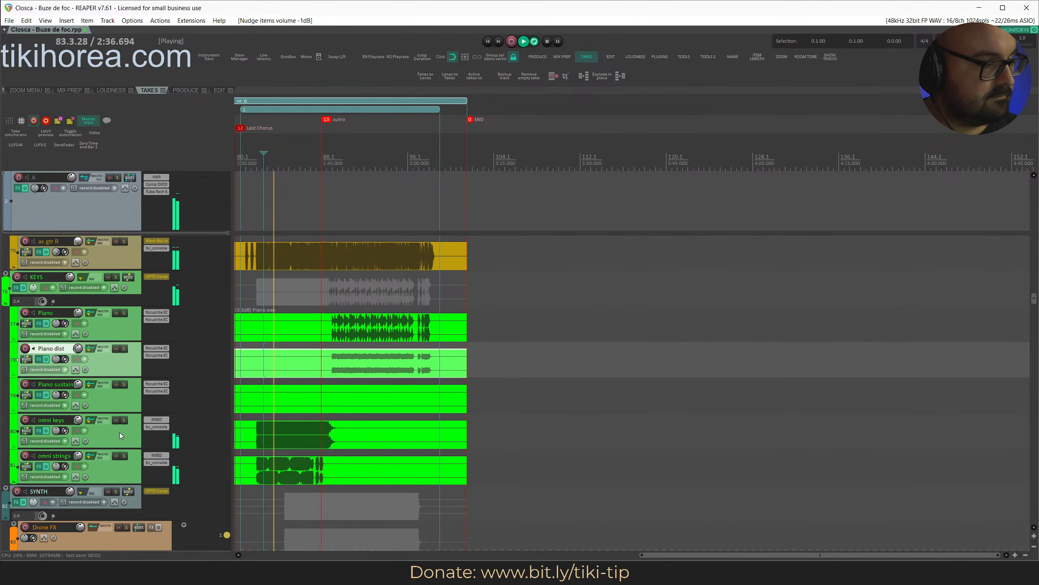
scroll(120, 434, up, 2)
scroll(119, 435, up, 3)
click(288, 151)
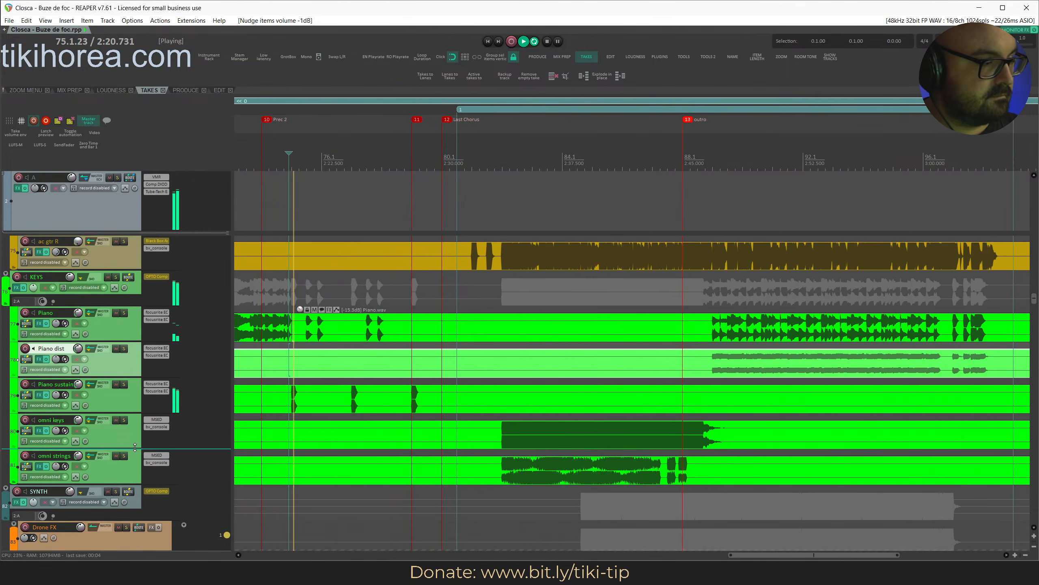
key(s)
click(277, 159)
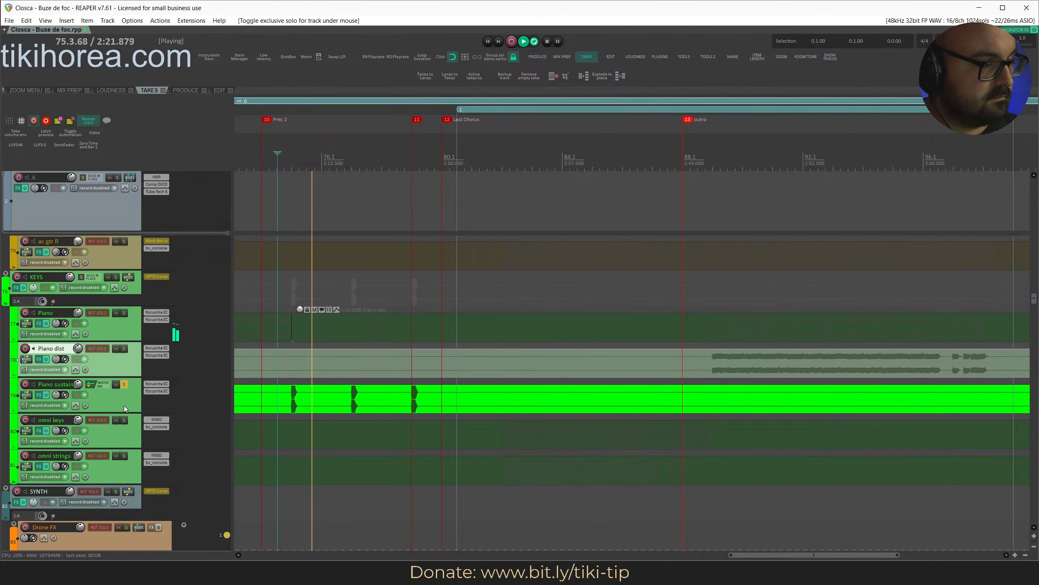
key(s)
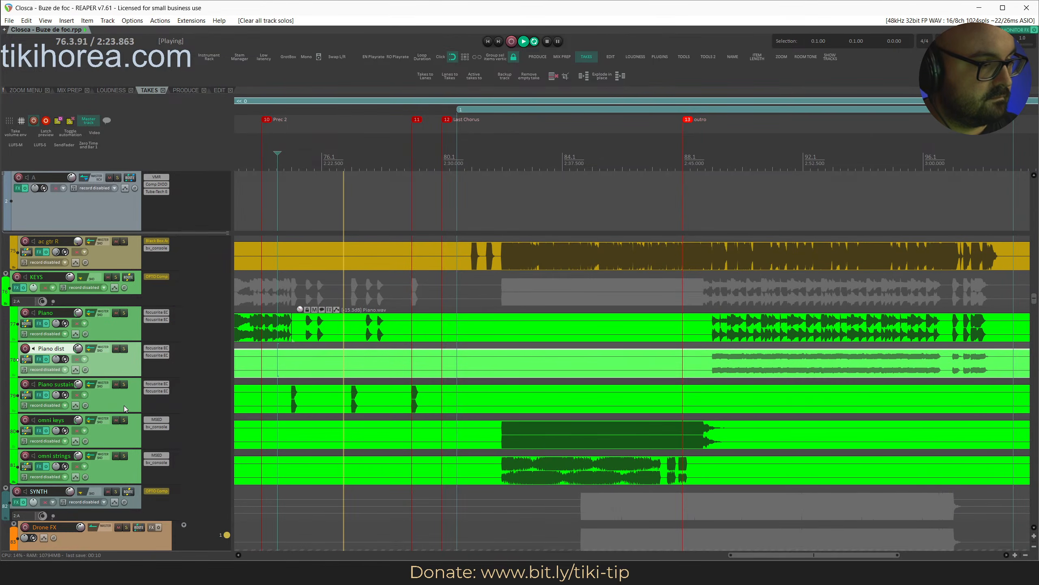
Examine the piano, omni keys and omni strings tracks during playback from Prec 2 into the Last Chorus.
key(ctrl+Up)
key(ctrl+Up)
key(Up)
key(Up)
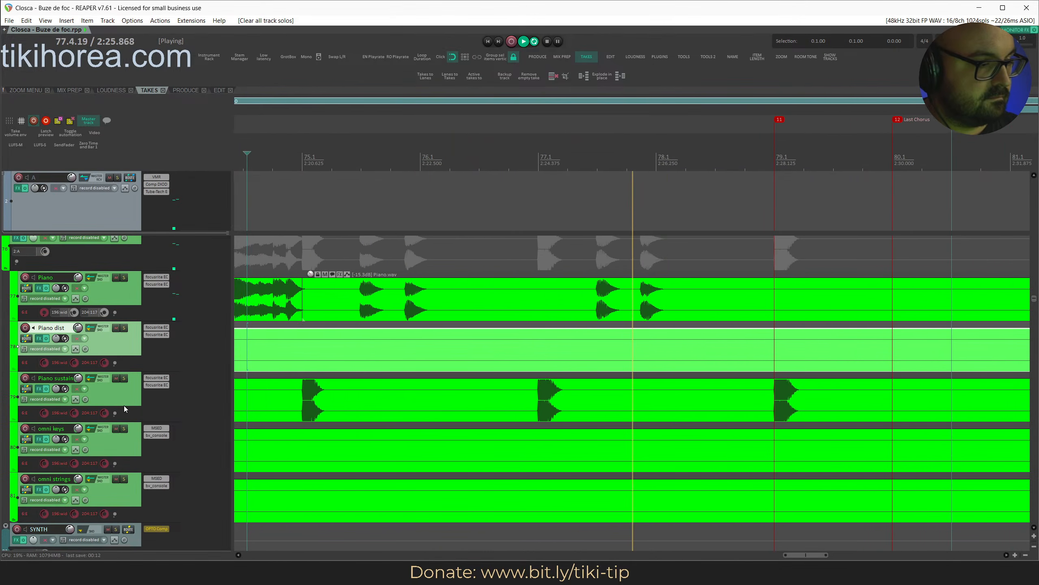
key(ctrl+Up)
key(ctrl+Down)
key(ctrl+Down)
key(ctrl+Down)
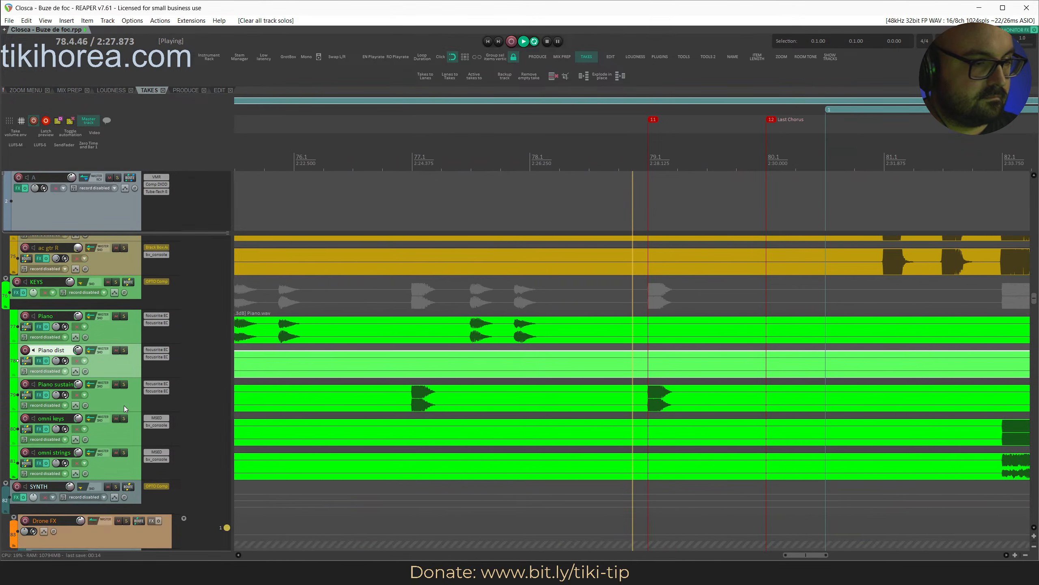
scroll(123, 405, down, 4)
scroll(123, 405, down, 2)
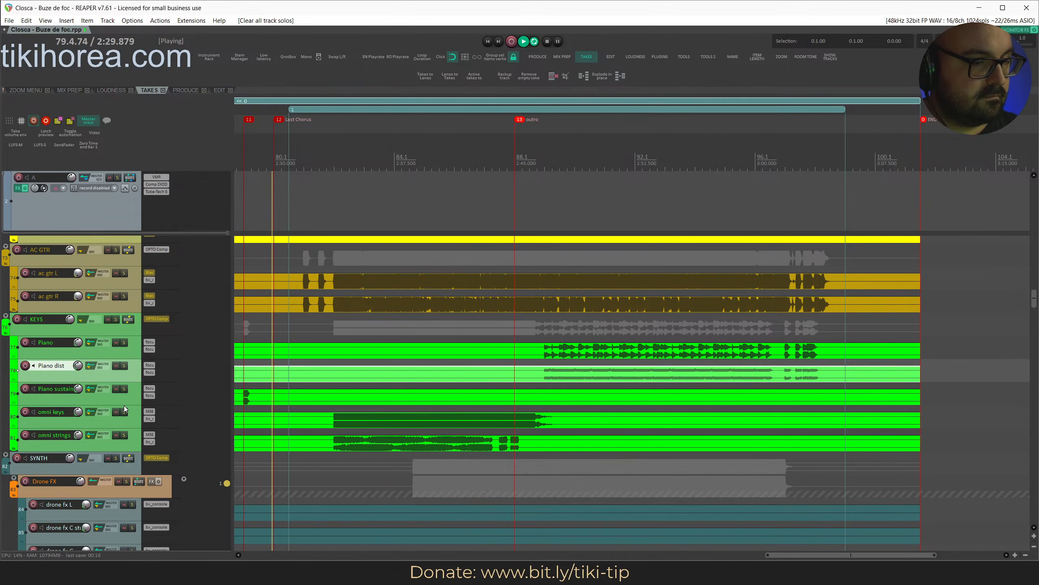
scroll(123, 405, down, 4)
scroll(124, 405, up, 2)
scroll(123, 405, up, 1)
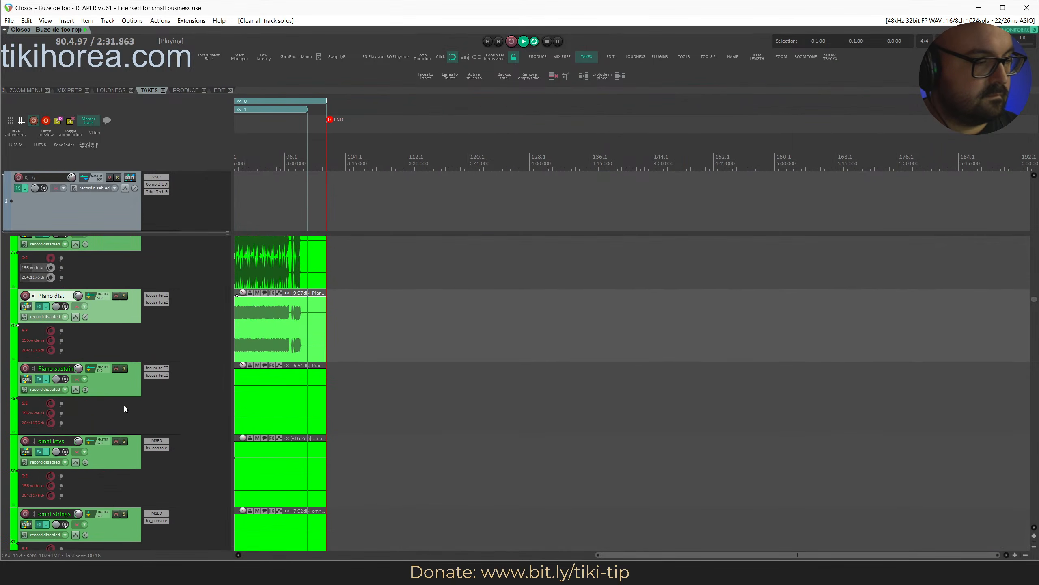
scroll(123, 405, down, 2)
scroll(123, 405, up, 10)
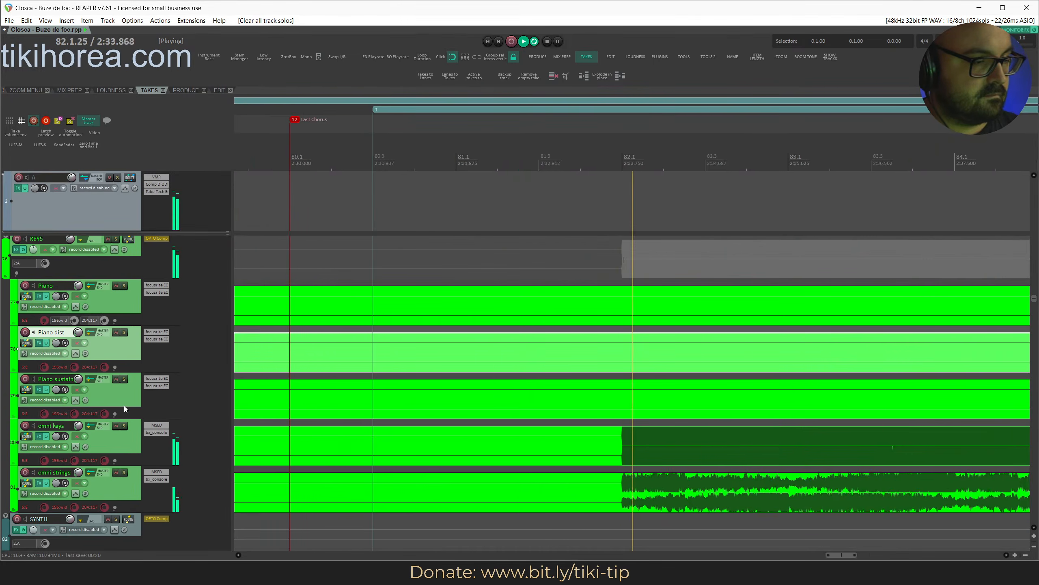
Examine the keys tracks and the drone FX tracks below them while the Last Chorus plays.
scroll(123, 405, down, 5)
scroll(123, 405, up, 1)
scroll(124, 405, down, 2)
scroll(124, 405, up, 2)
scroll(124, 406, down, 2)
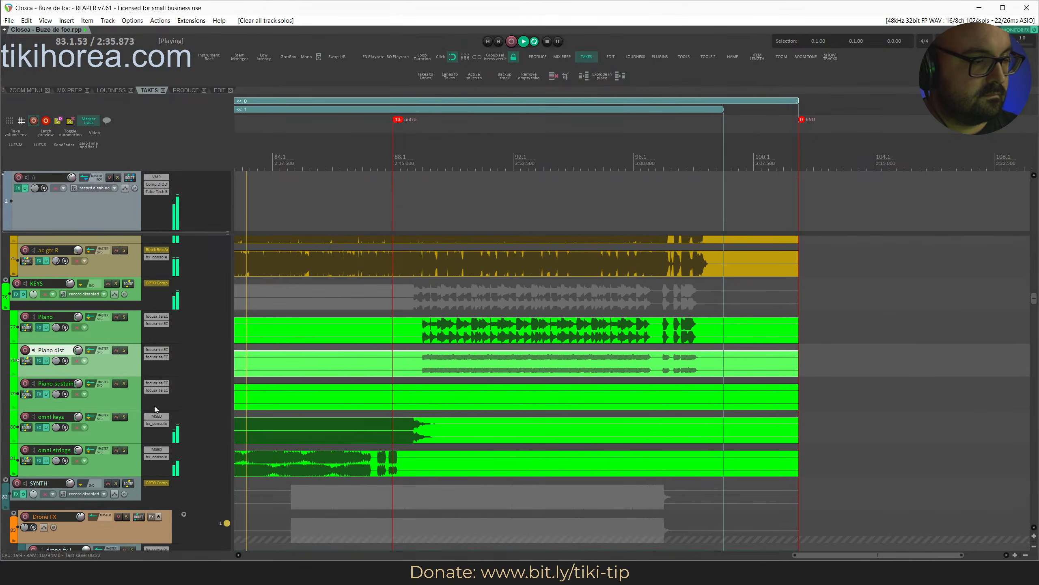
scroll(355, 415, up, 2)
scroll(354, 414, down, 4)
scroll(354, 415, left, 5)
scroll(354, 415, down, 1)
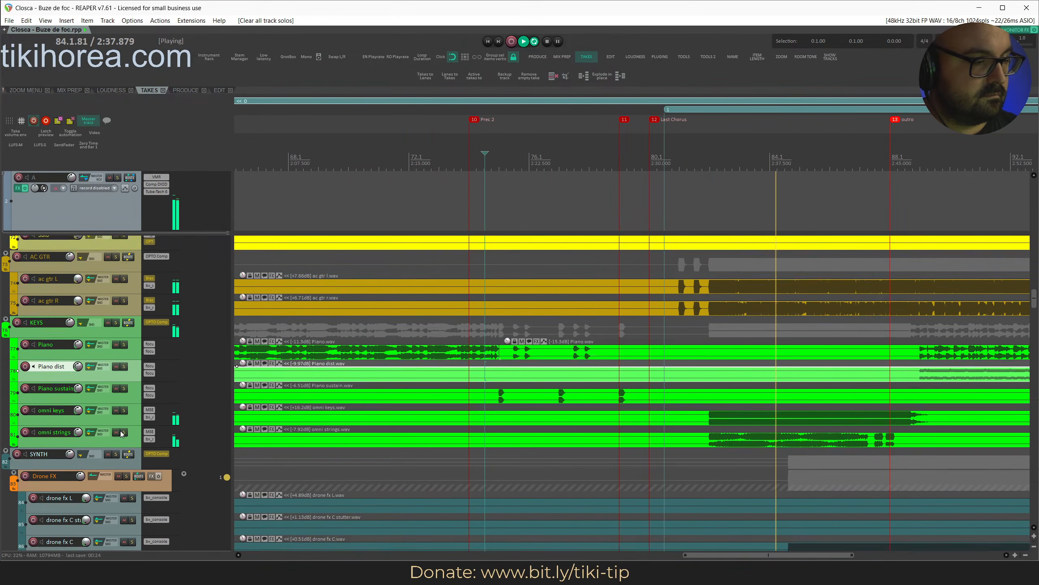
scroll(120, 431, up, 3)
scroll(377, 460, right, 2)
scroll(377, 459, down, 2)
scroll(379, 458, down, 2)
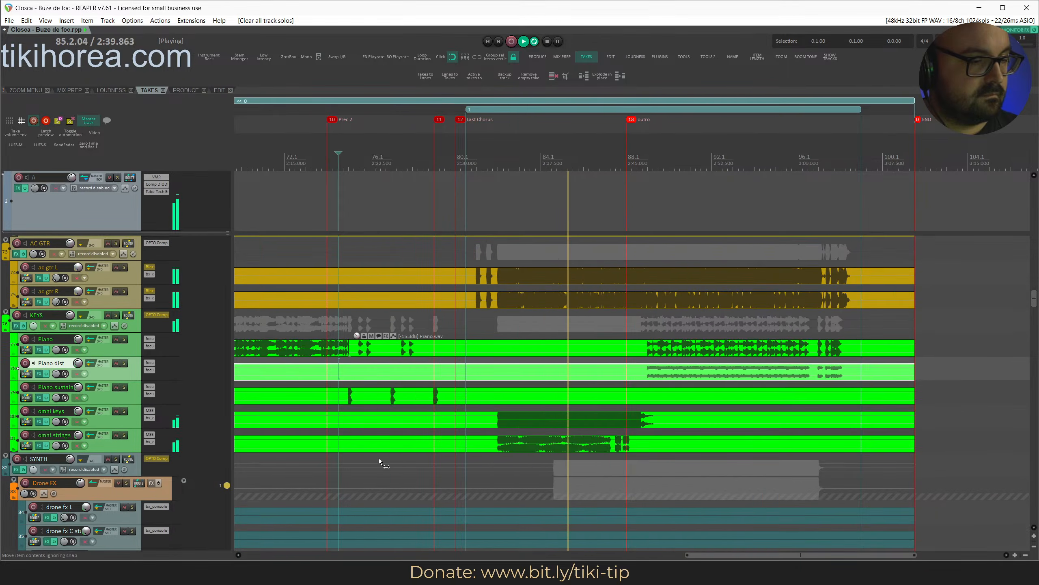
scroll(379, 458, down, 3)
scroll(379, 458, down, 6)
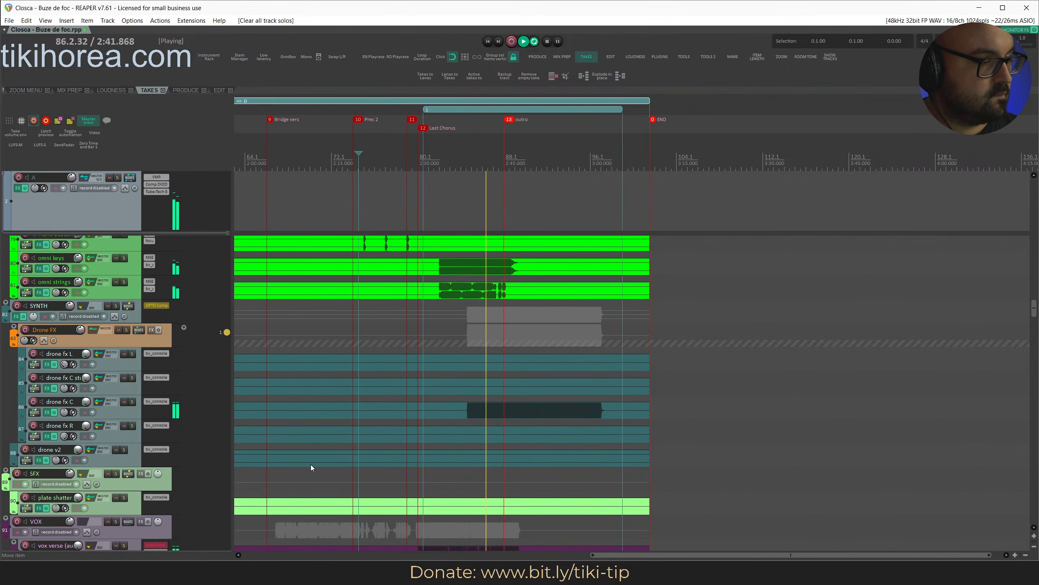
Audition the drone fx C track soloed at 0 dB, clear all solos and return its volume to -inf dB.
click(132, 402)
double_click(86, 402)
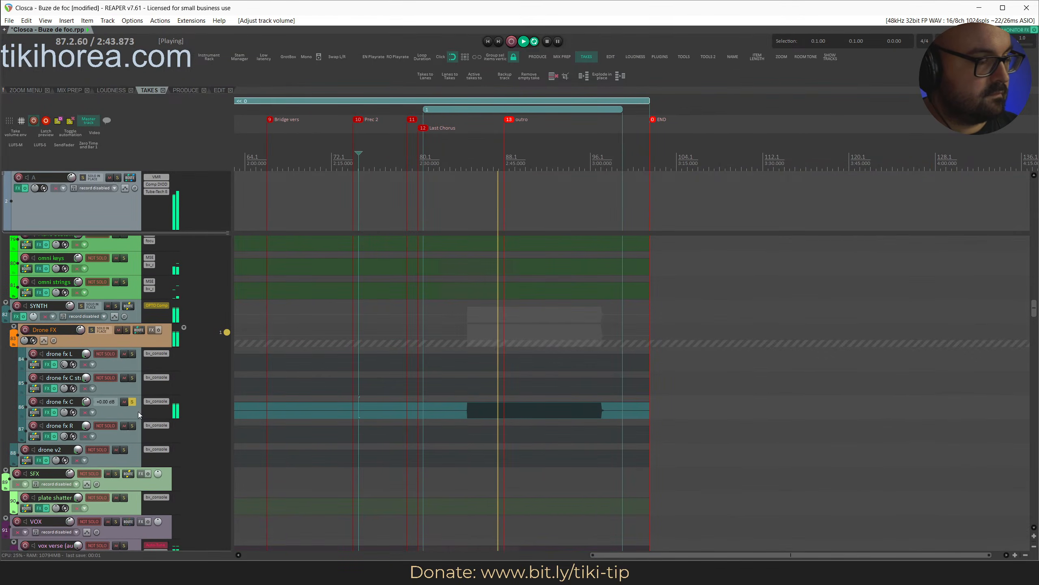
key(alt+F6)
scroll(156, 406, left, 2)
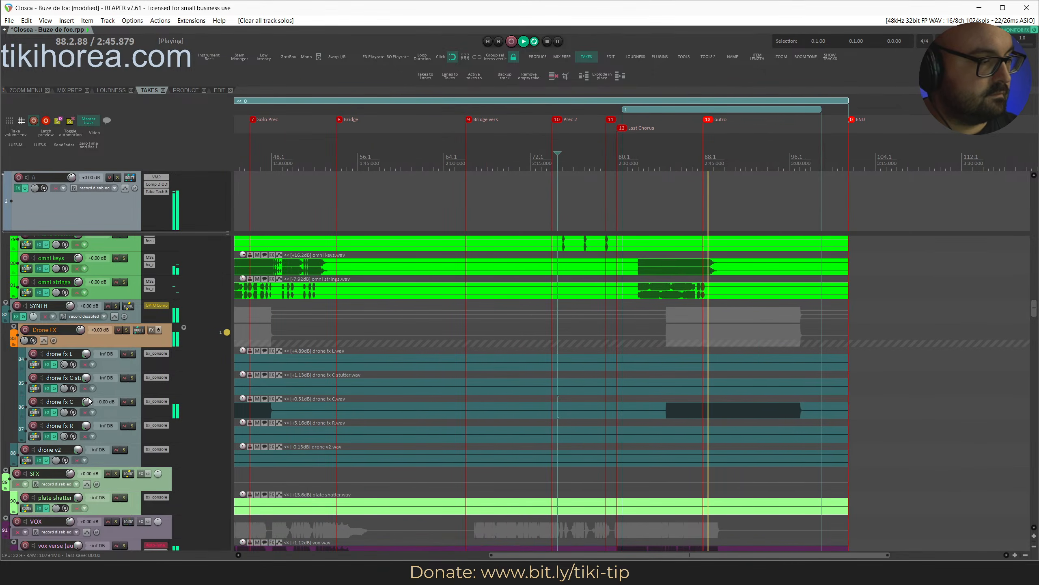
drag(87, 402, 86, 407)
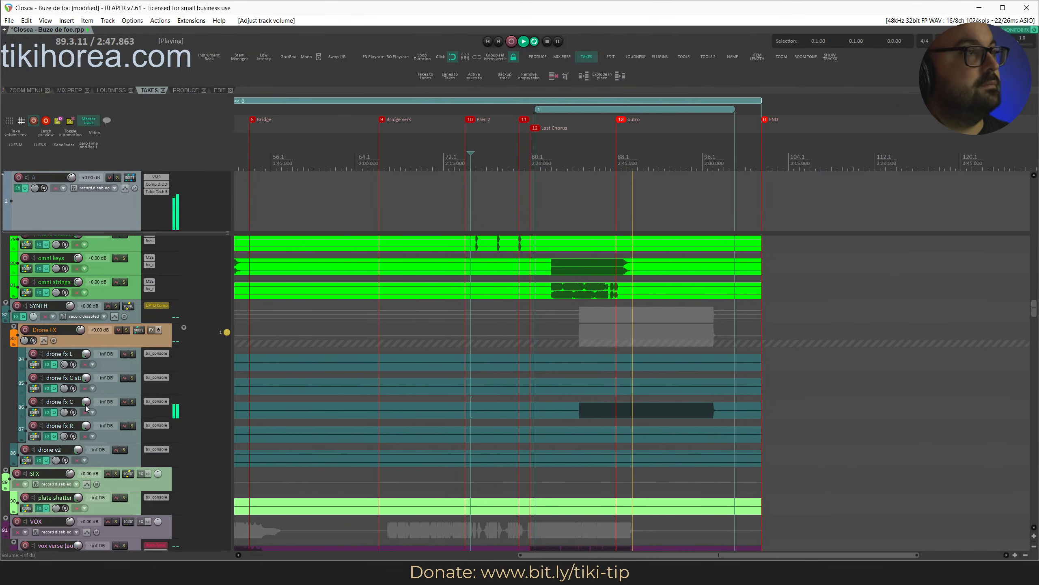
Save the project, stop playback and return to the start of the song.
key(ctrl+s)
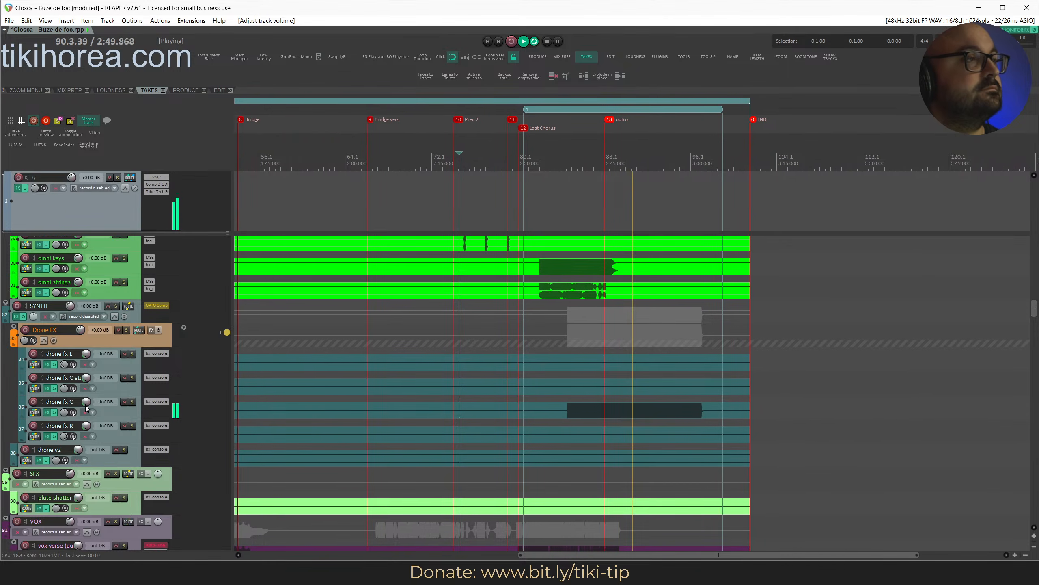
scroll(104, 389, up, 3)
key(space)
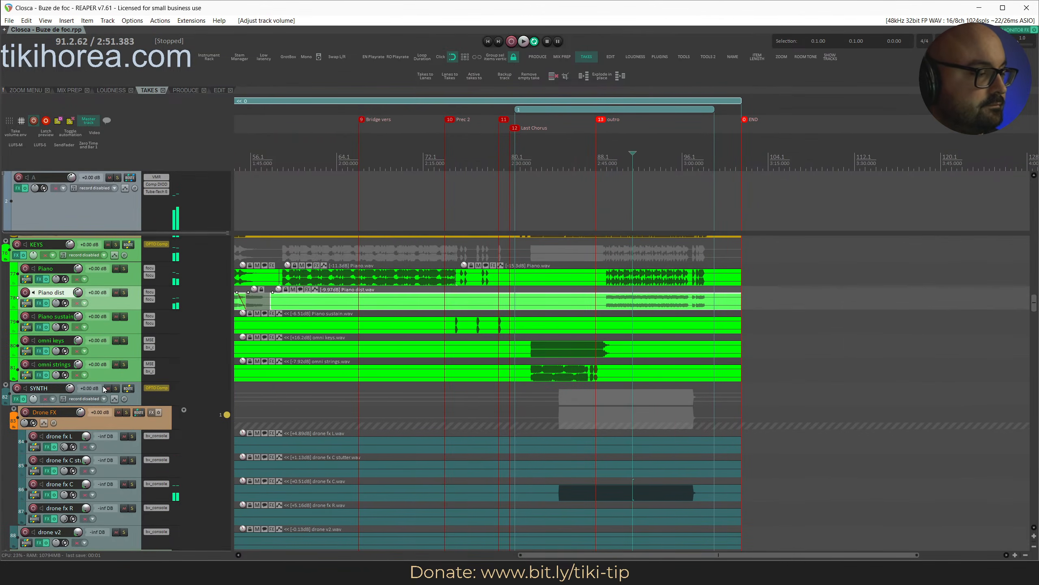
scroll(95, 416, down, 3)
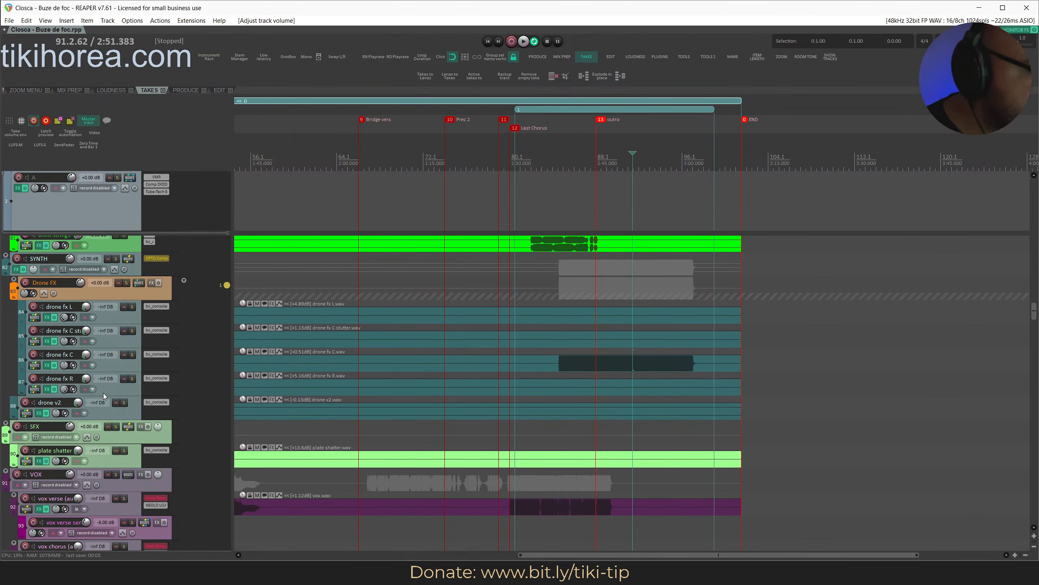
key(Home)
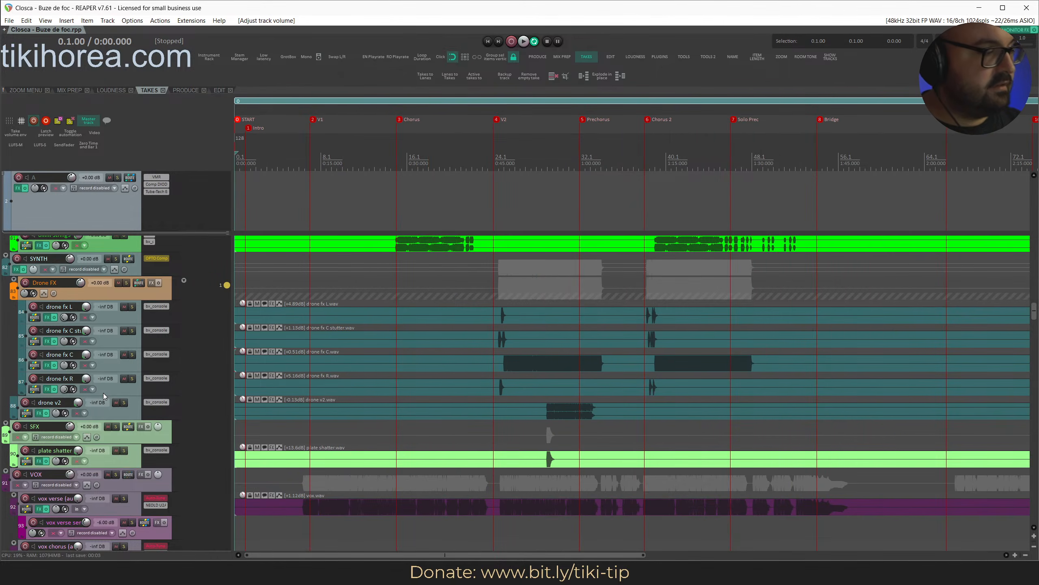
click(108, 290)
click(137, 285)
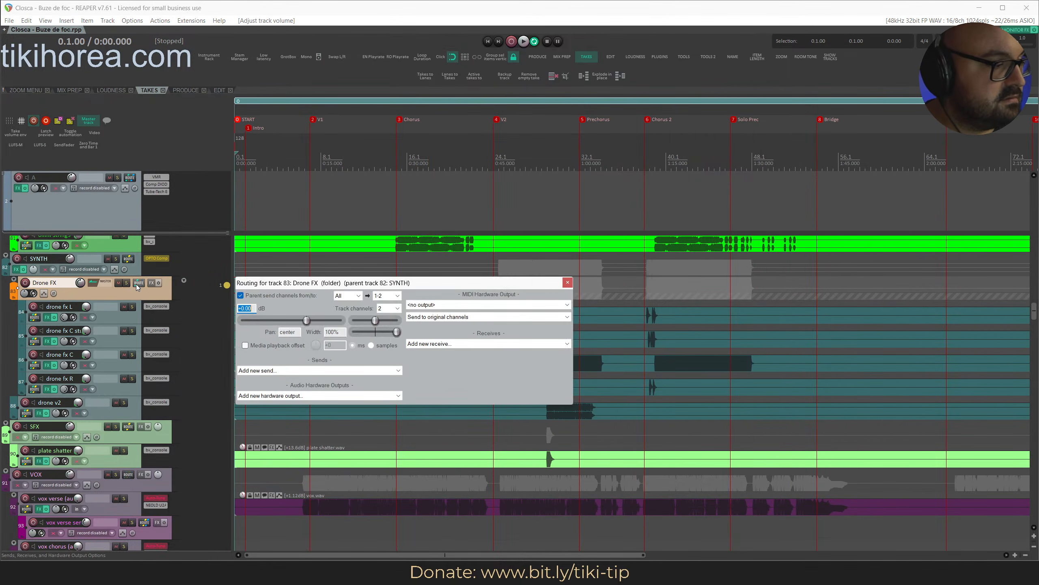
drag(44, 271, 15, 270)
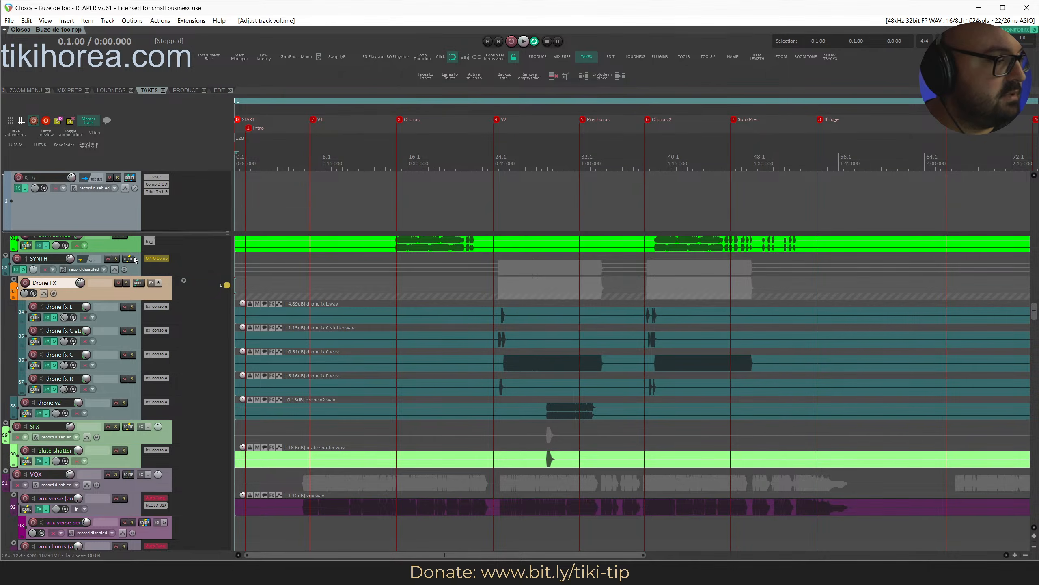
Replace the SYNTH folder's send to track A with a send to track D and save the project.
click(133, 259)
click(307, 345)
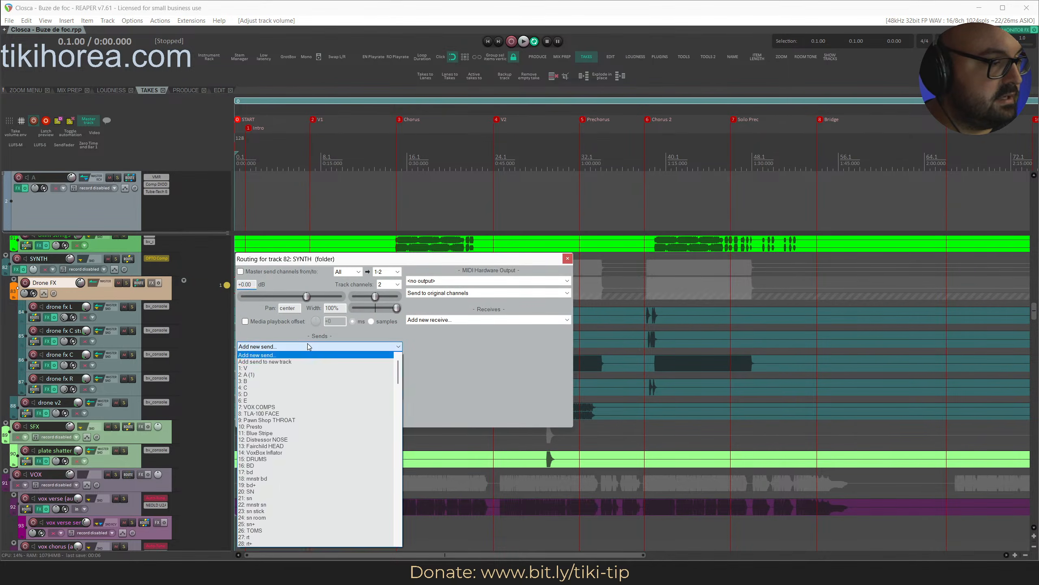
click(307, 345)
click(387, 359)
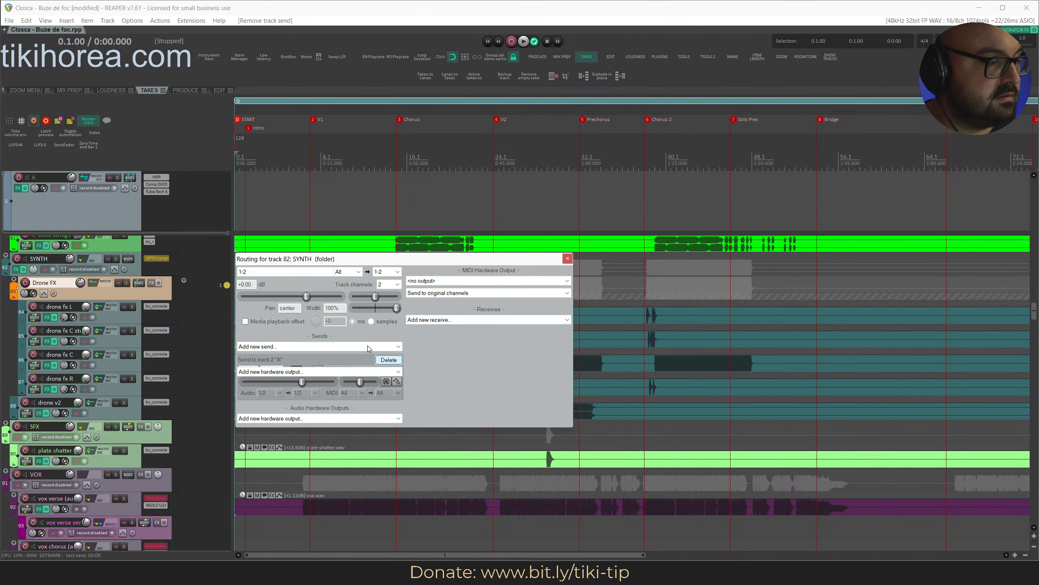
click(330, 346)
click(316, 394)
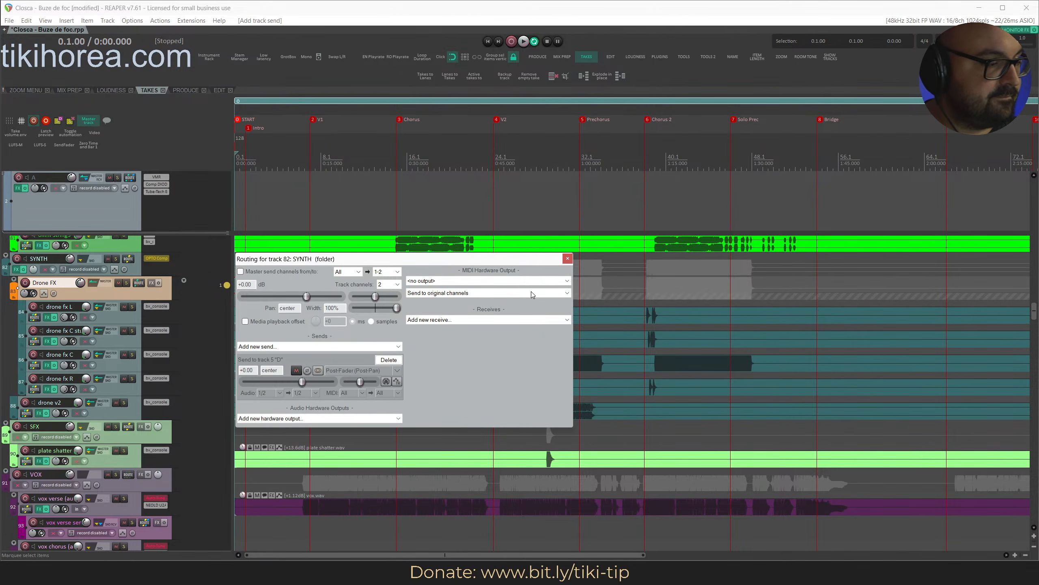
click(567, 259)
key(ctrl+s)
Play from the Chorus, set all four drone fx tracks and drone v2 to 0 dB, and save the project.
key(space)
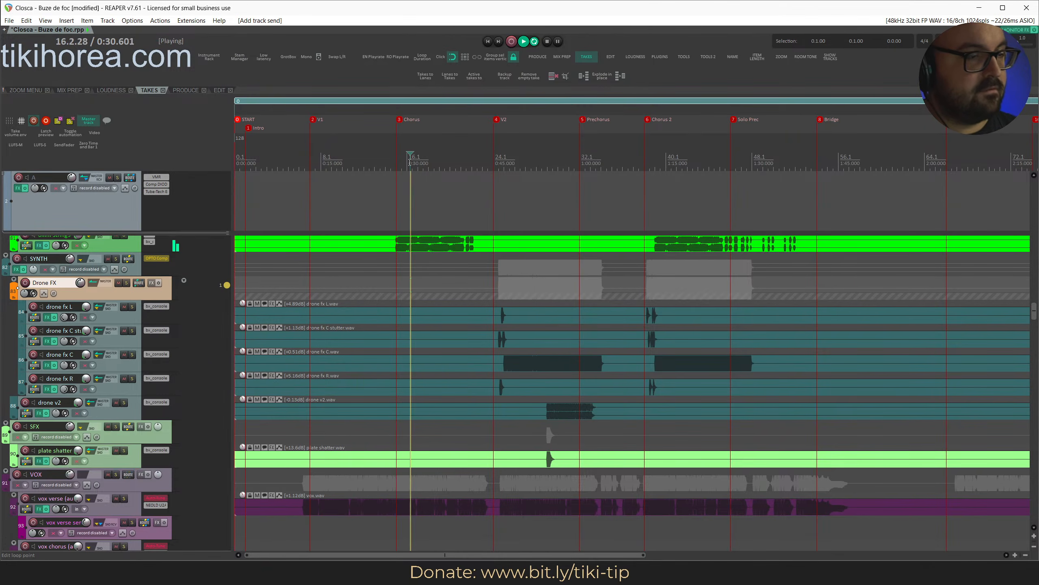
click(89, 307)
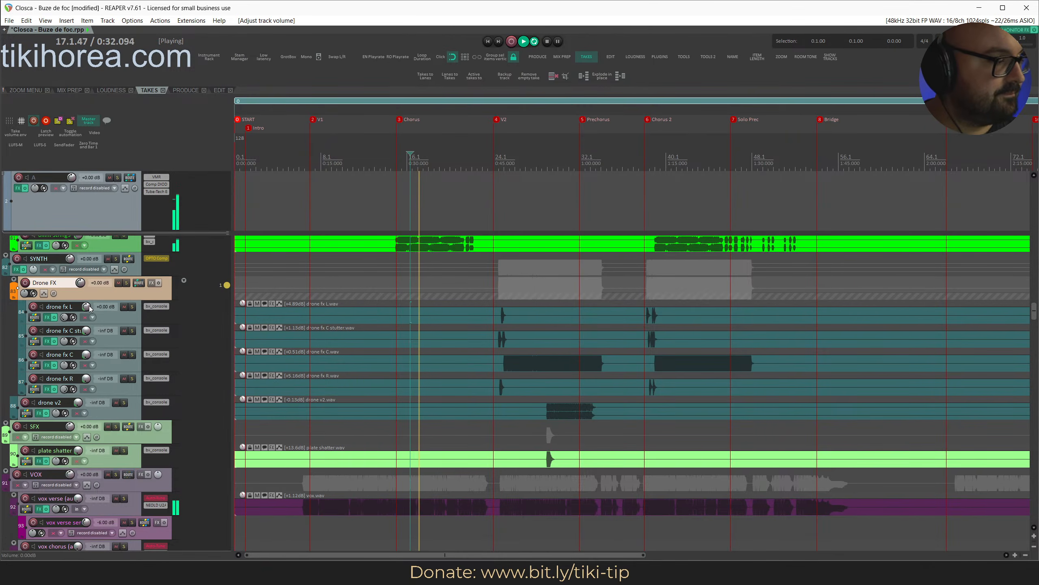
double_click(86, 330)
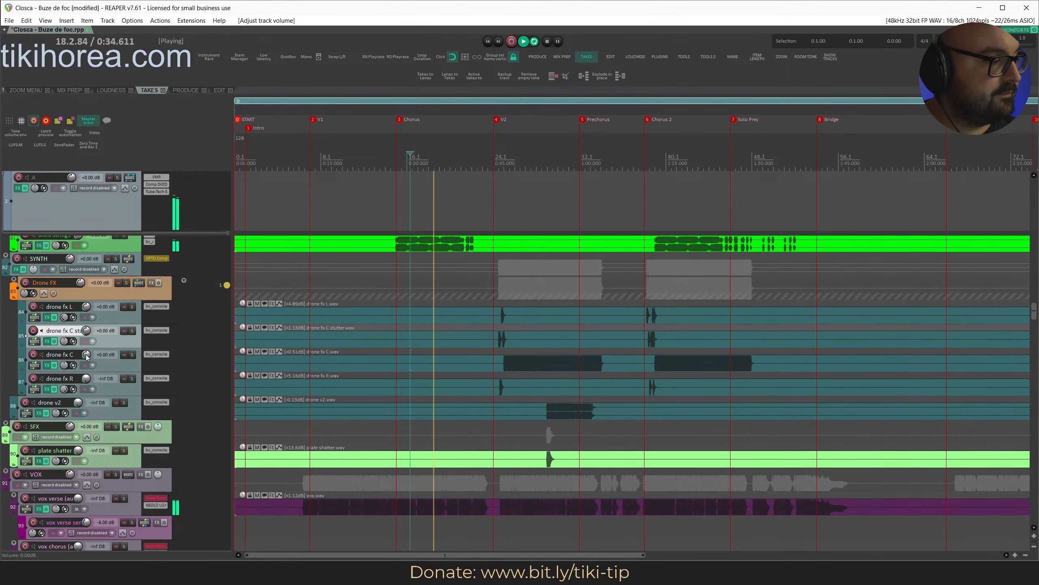
double_click(86, 354)
double_click(77, 403)
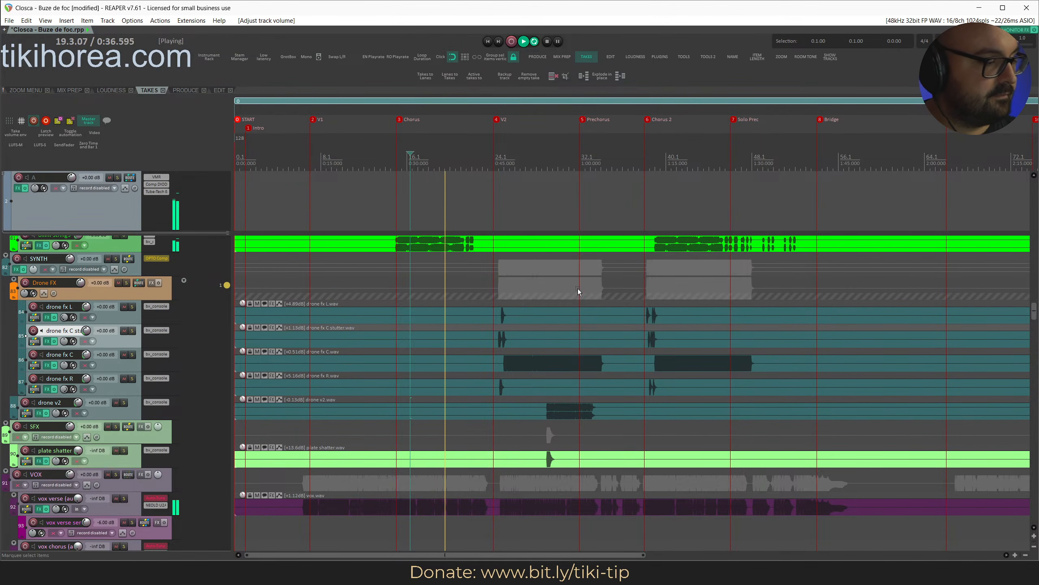
key(ctrl+s)
Compare the V2 section with the Drone FX folder muted and unmuted.
scroll(498, 196, up, 5)
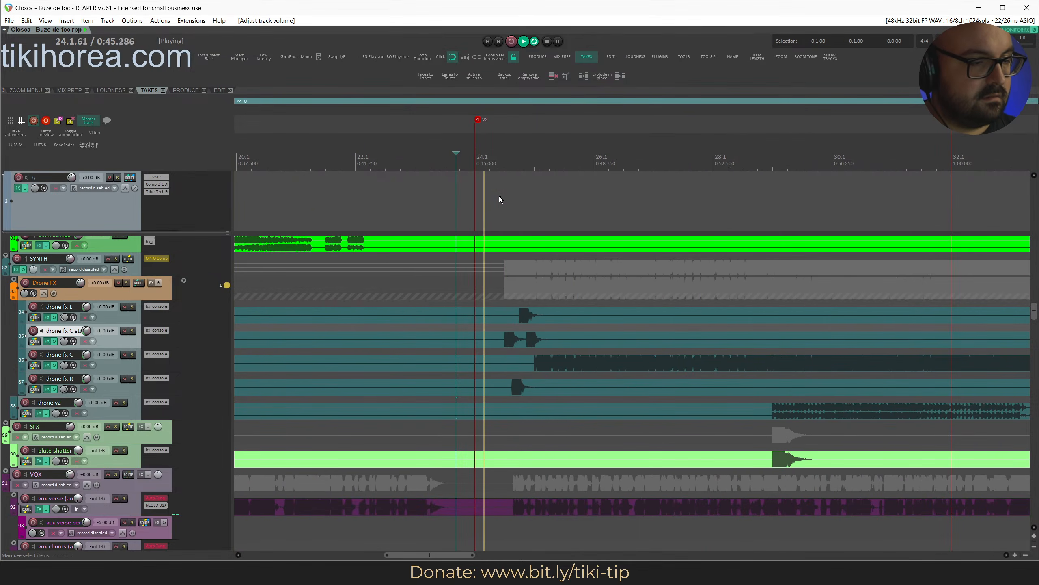
click(77, 295)
click(120, 283)
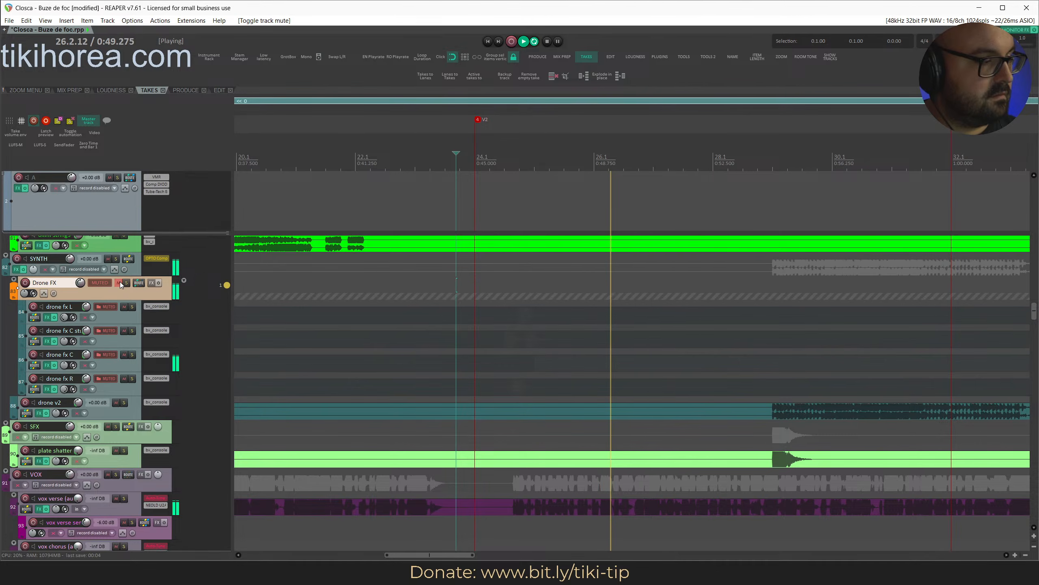
click(120, 283)
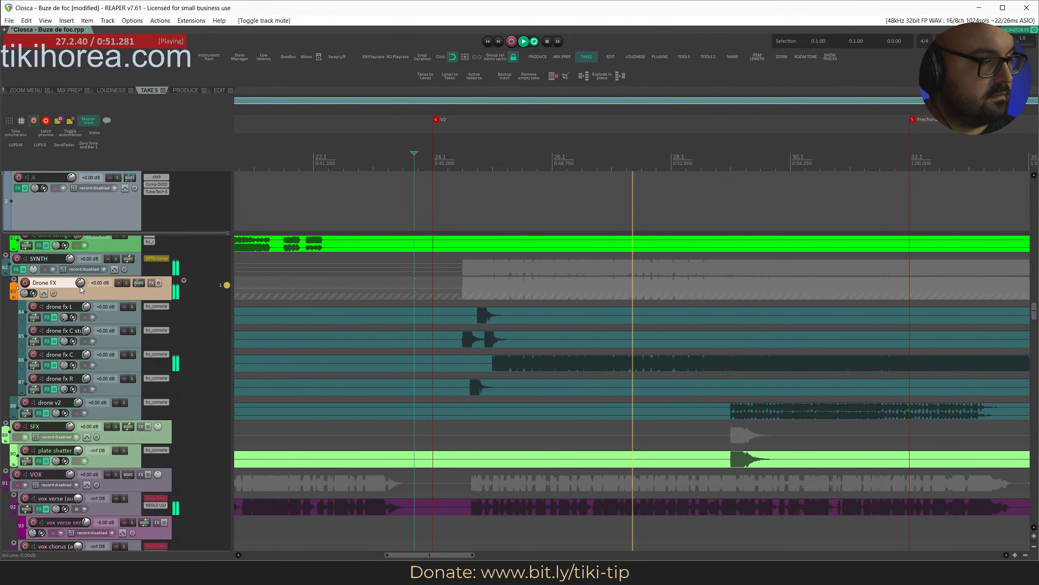
Save the project and inspect the bx_console SSL 9000 J plugin on the drone fx C track.
scroll(354, 312, down, 4)
scroll(354, 315, down, 5)
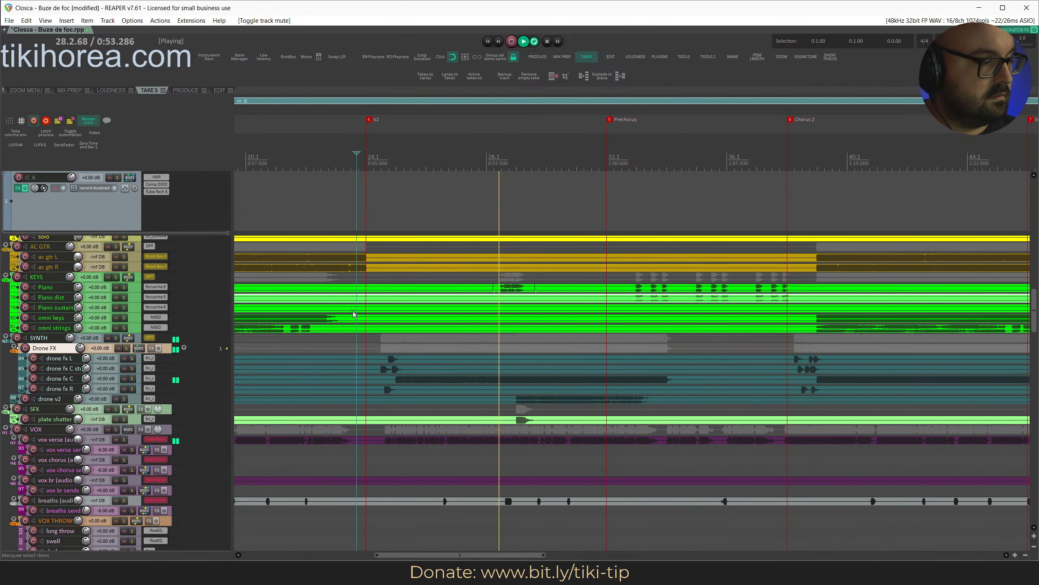
key(ctrl+s)
click(151, 379)
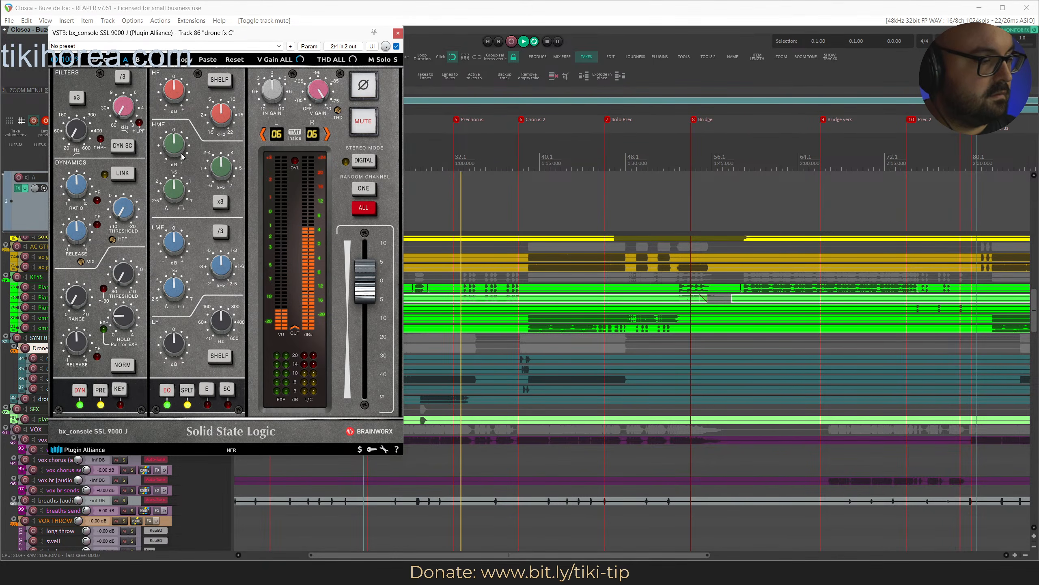
click(398, 33)
Nudge all drone fx and drone v2 items down by 1 dB, replay from just before V2 and save.
scroll(421, 351, down, 3)
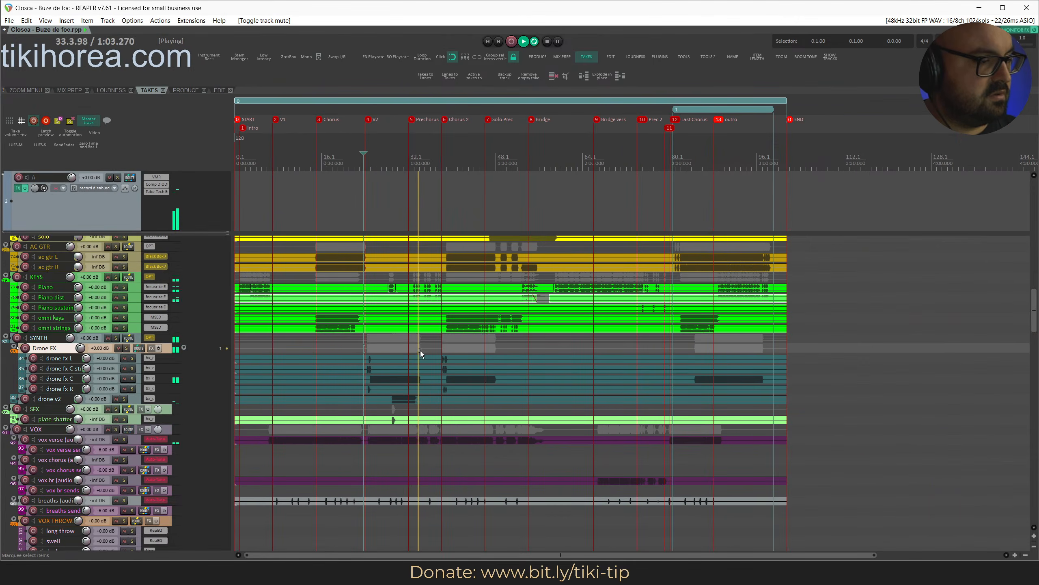
drag(400, 392, 403, 347)
key(minus)
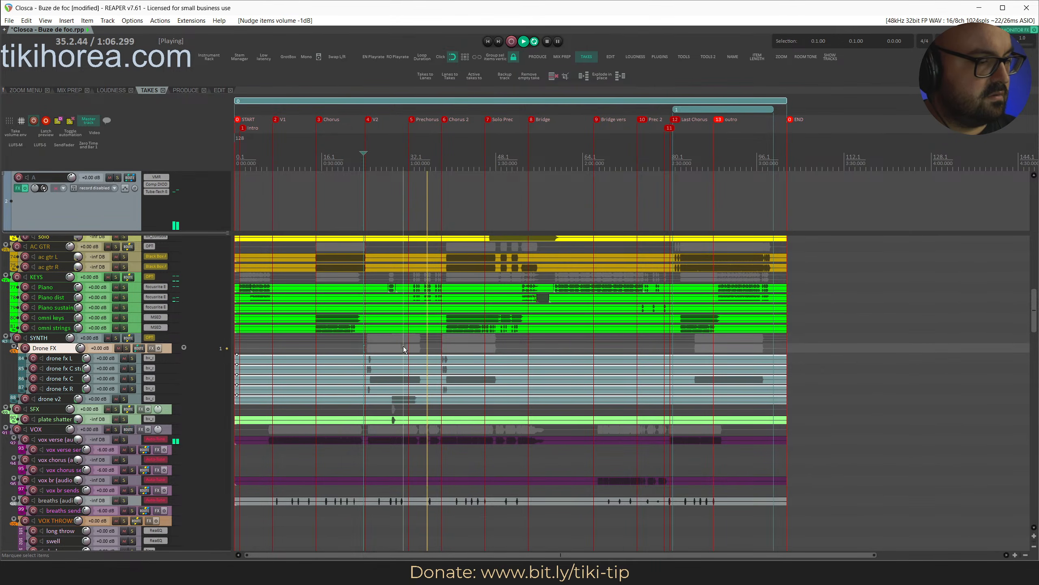
click(385, 156)
scroll(360, 295, up, 4)
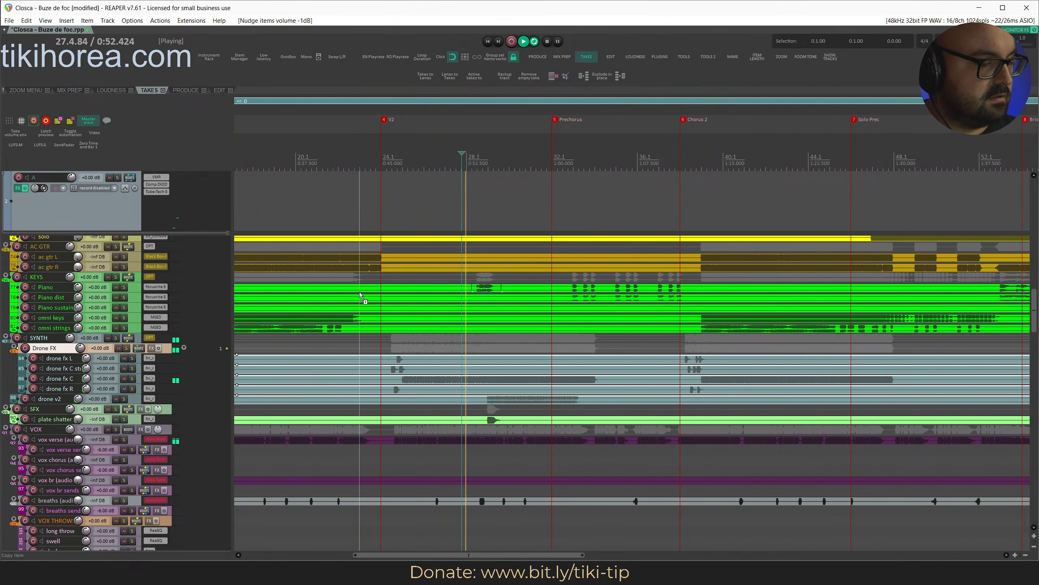
click(373, 248)
scroll(371, 238, up, 3)
scroll(371, 238, up, 4)
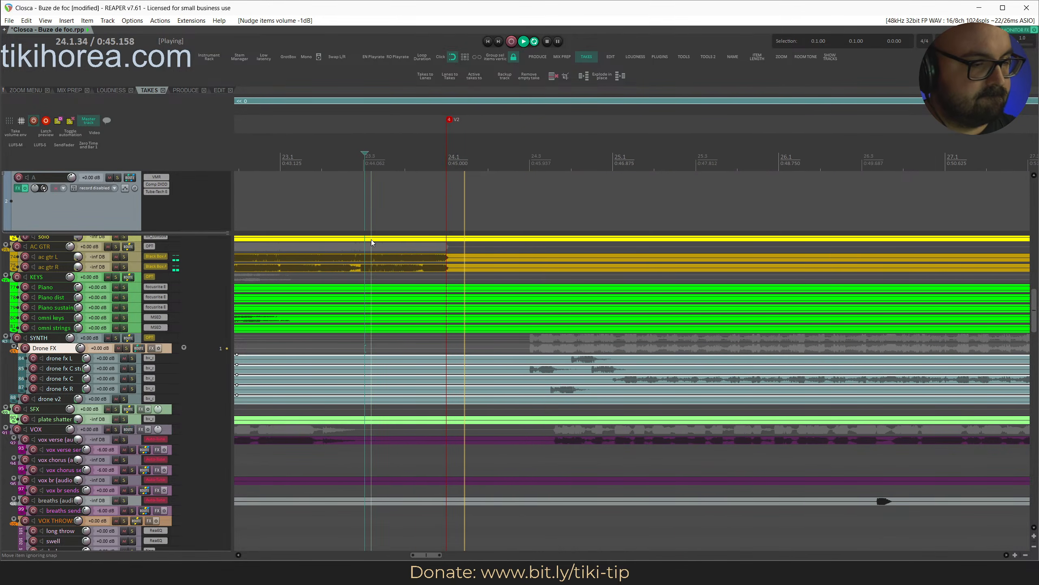
key(ctrl+s)
Split out the drone fx C sustained part from 24.4.77 to 34.1.86 and nudge its volume down.
scroll(471, 381, down, 5)
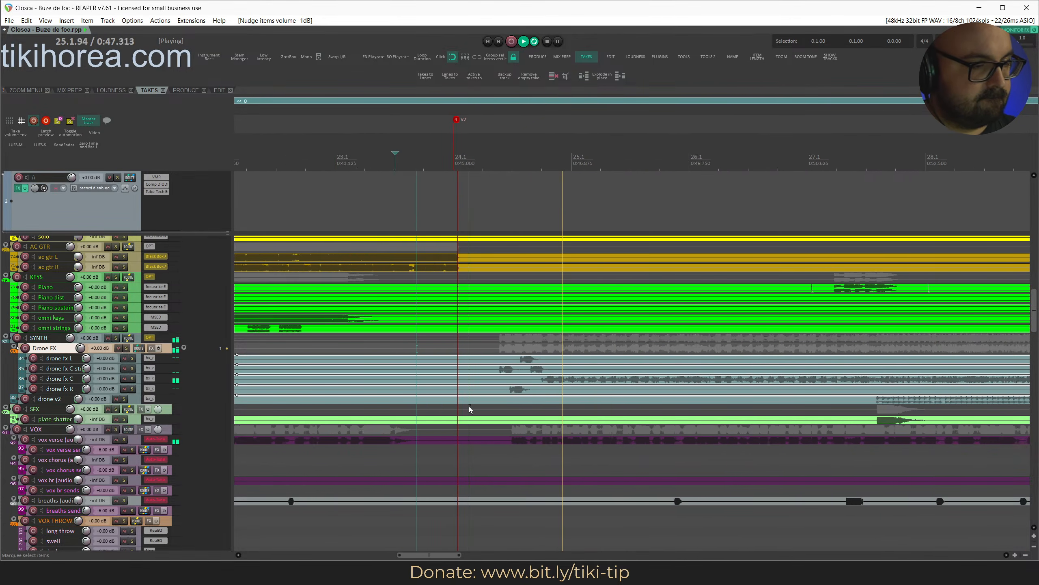
key(space)
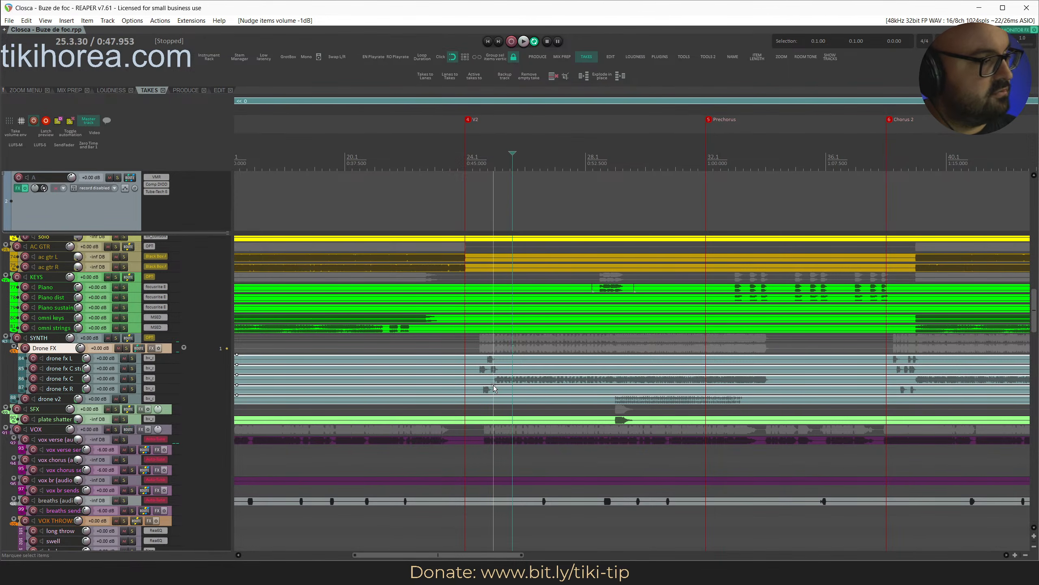
drag(494, 389, 773, 380)
key(shift+s)
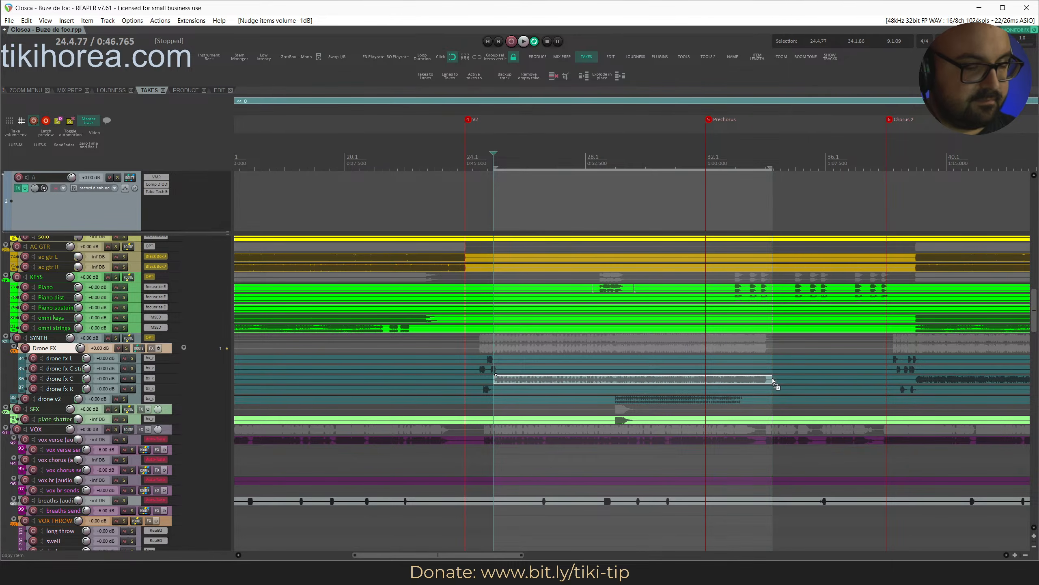
key(alt+Down)
key(Escape)
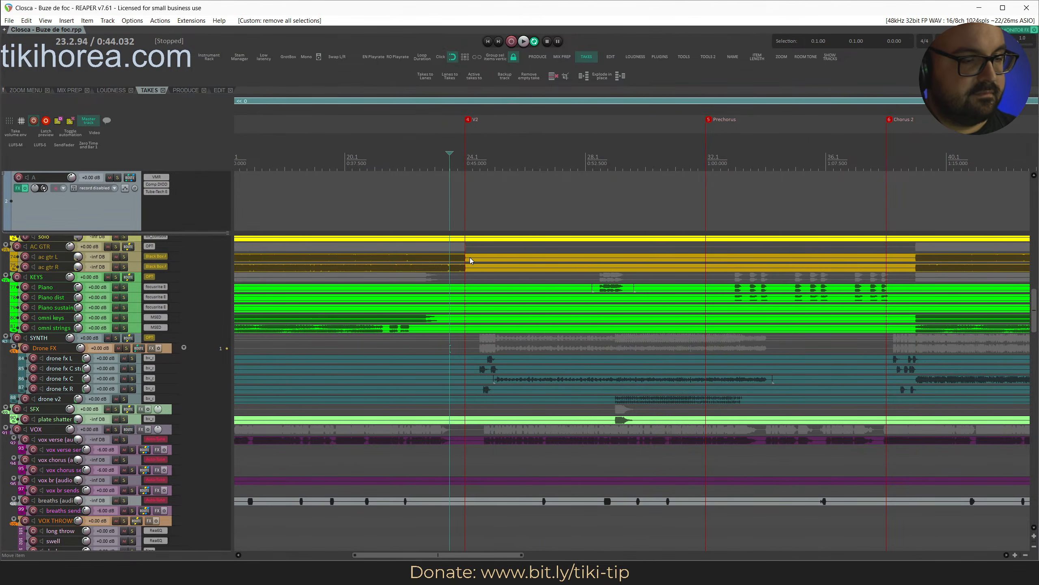
Replay from just before V2 to check the drone fx C level against the other tracks.
key(space)
scroll(470, 259, up, 3)
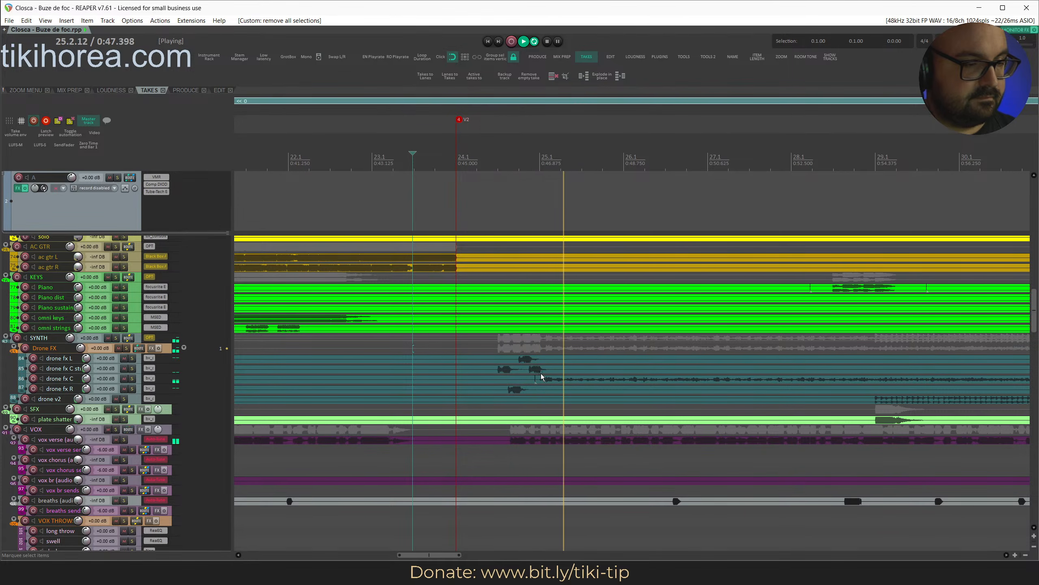
scroll(541, 374, down, 6)
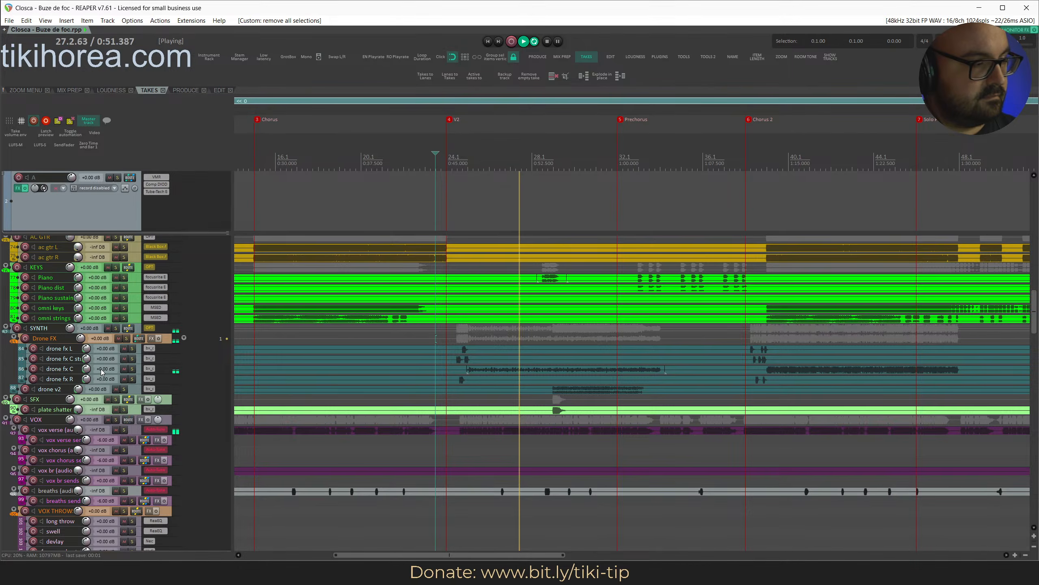
Nudge the sustained drone fx C item in V2 up by 3 dB, back it off by 1 dB, and save the project.
click(522, 370)
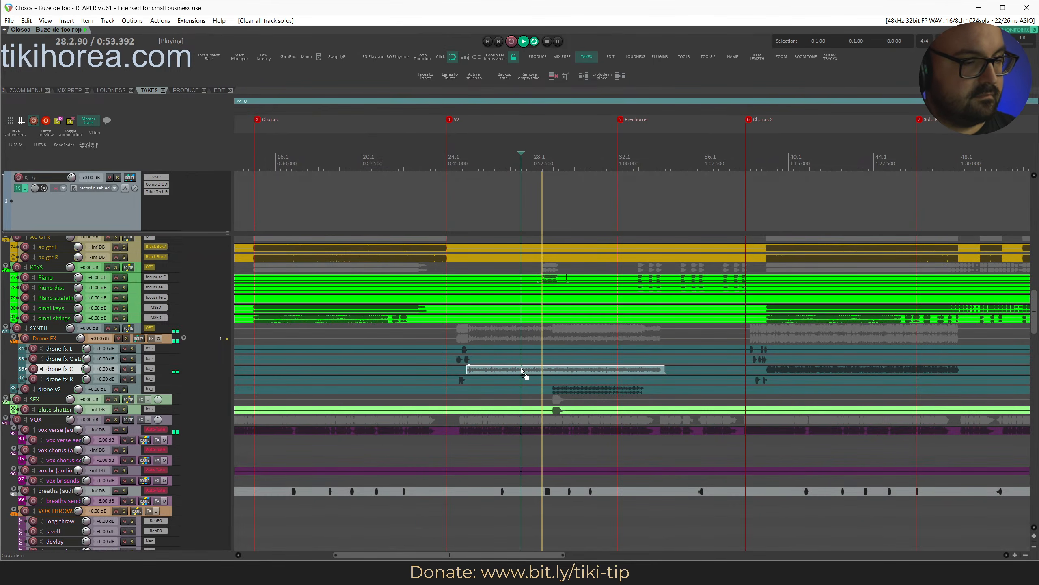
key(ctrl+Up)
key(ctrl+Up)
key(ctrl+Up)
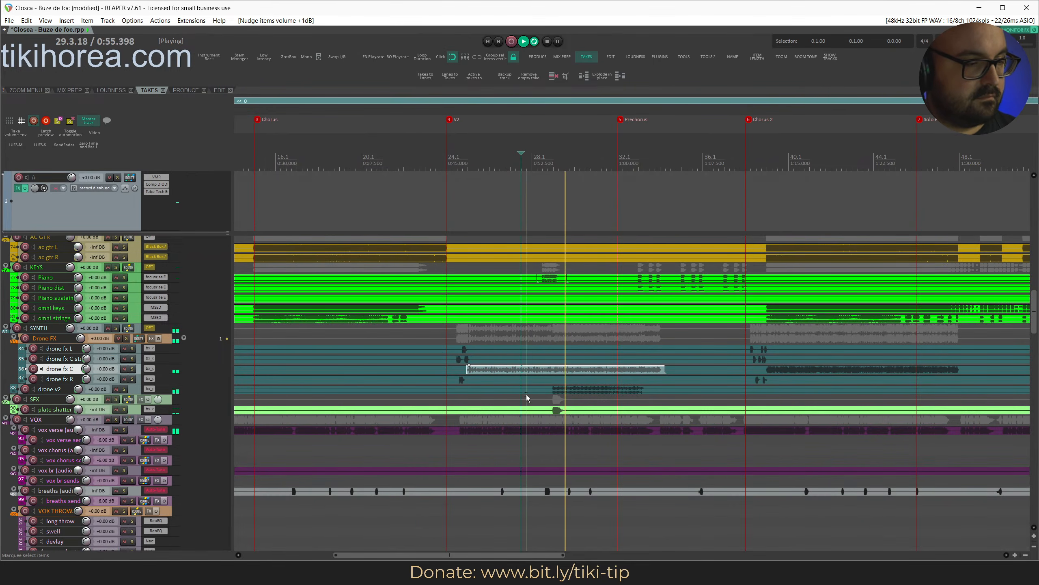
key(ctrl+Down)
click(557, 391)
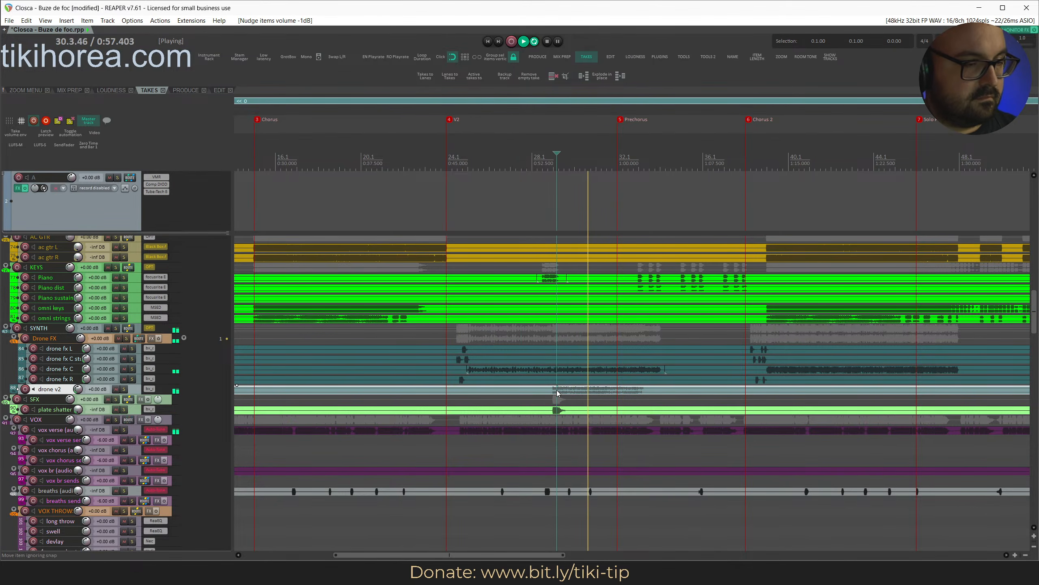
key(ctrl+s)
Audition the soloed SYNTH folder and drone v2 track, replay from shortly before the Prechorus, and clear the solos.
scroll(557, 391, right, 4)
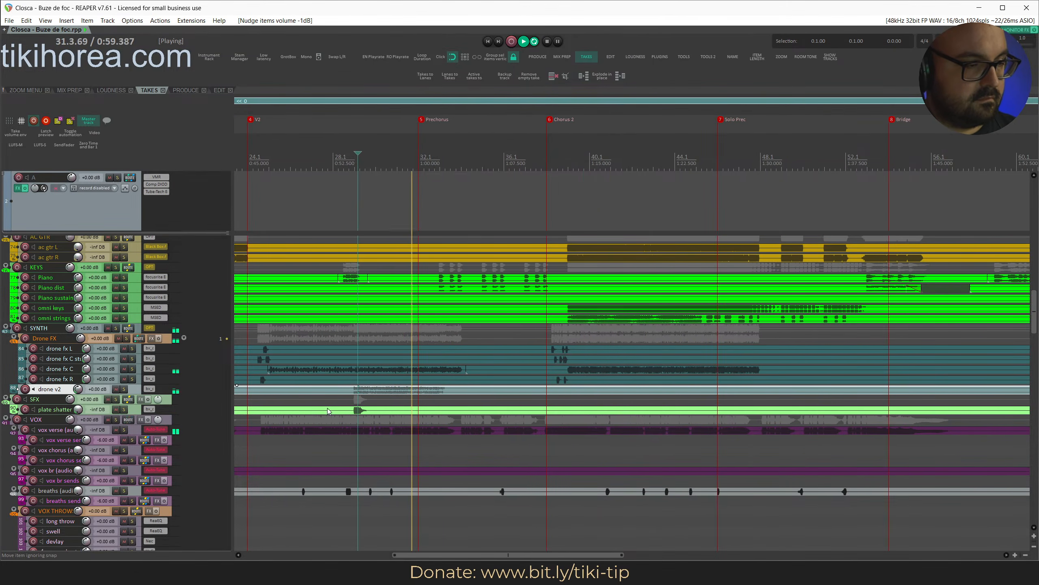
key(s)
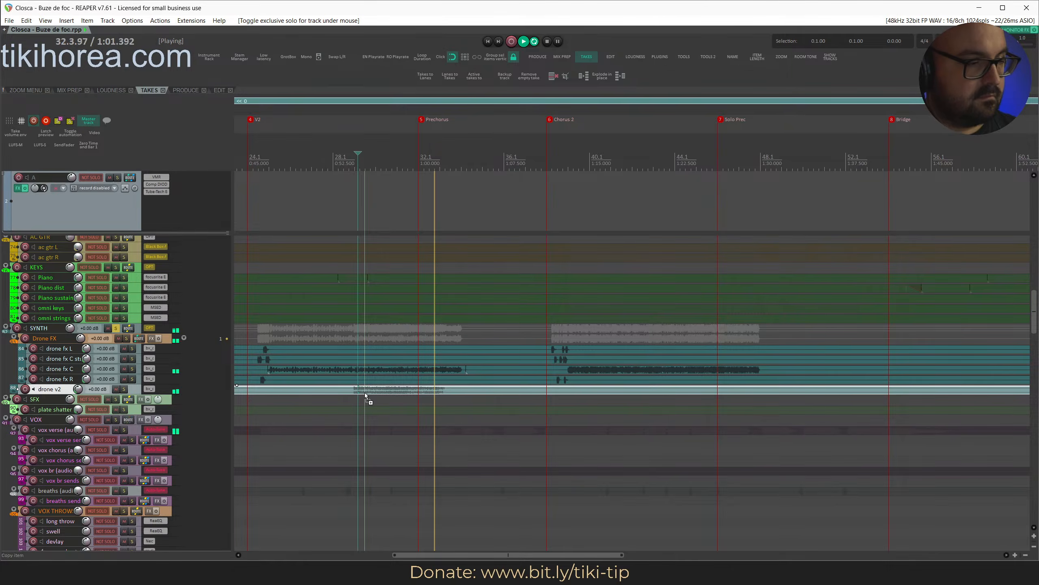
key(s)
key(s)
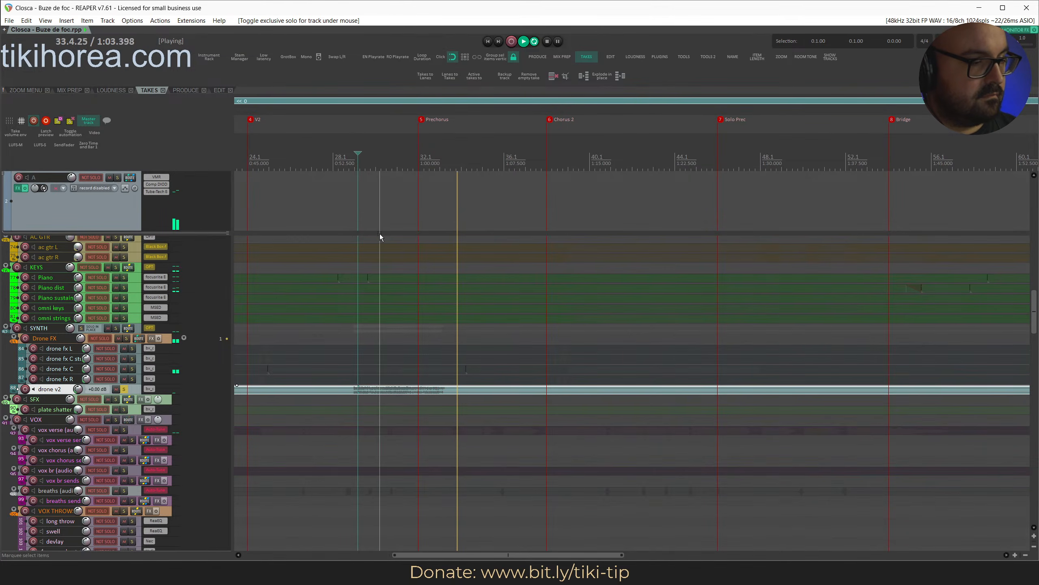
click(372, 153)
key(s)
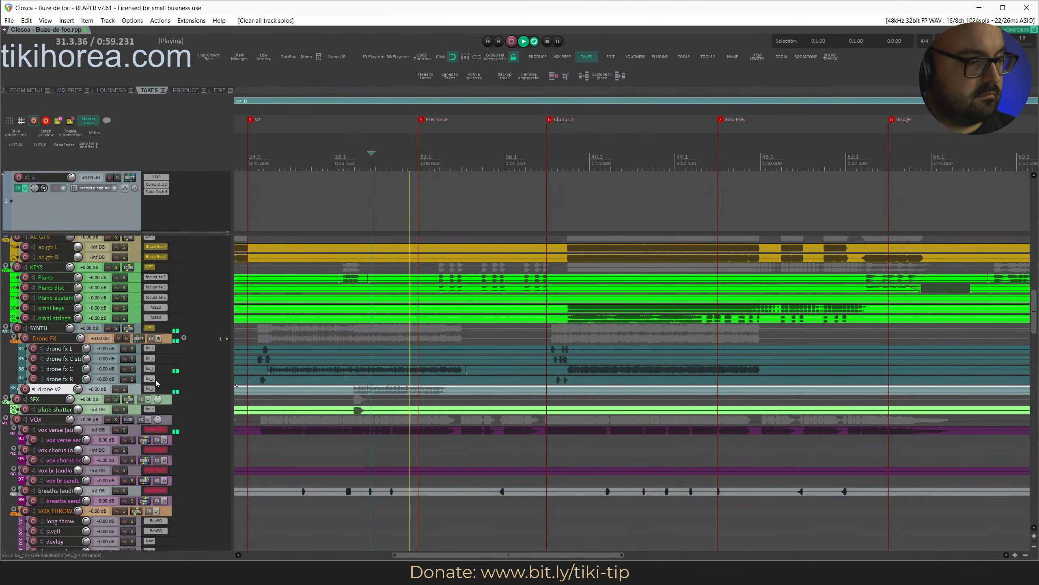
Nudge the drone v2 item up by 1 dB, replay from shortly before the Prechorus, and save the project.
click(78, 389)
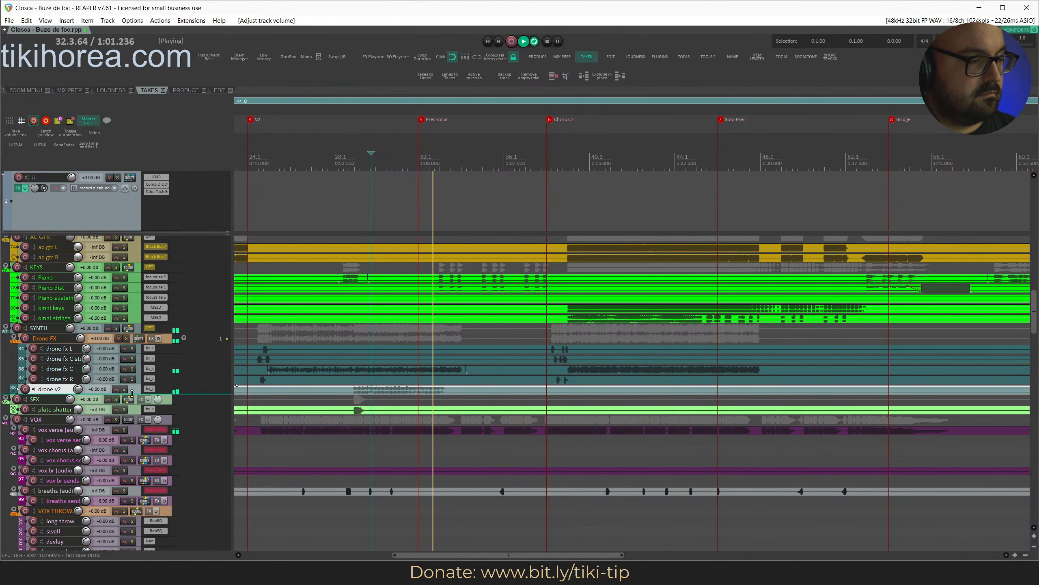
key(shift+Up)
click(373, 154)
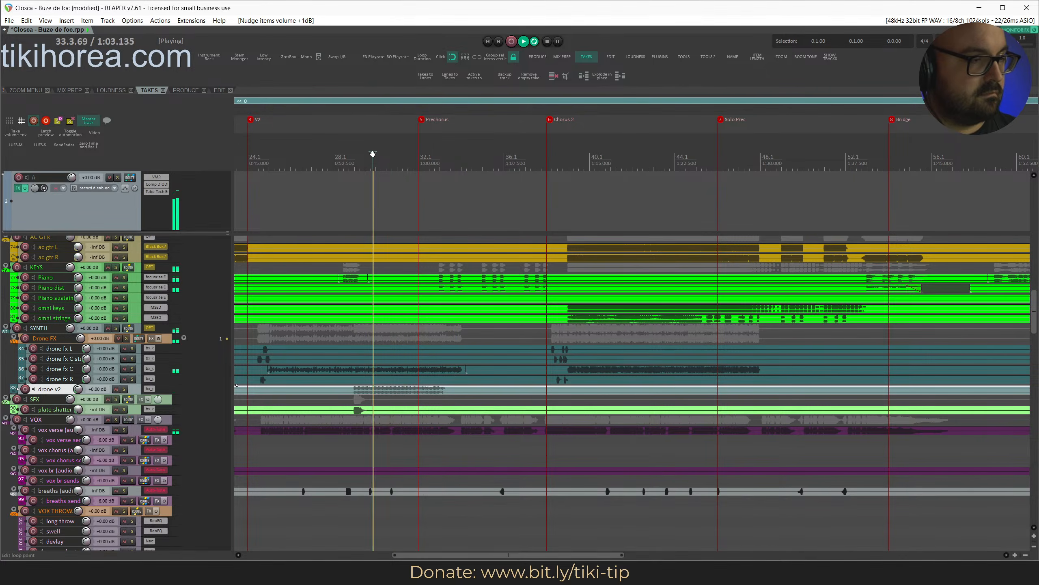
key(ctrl+s)
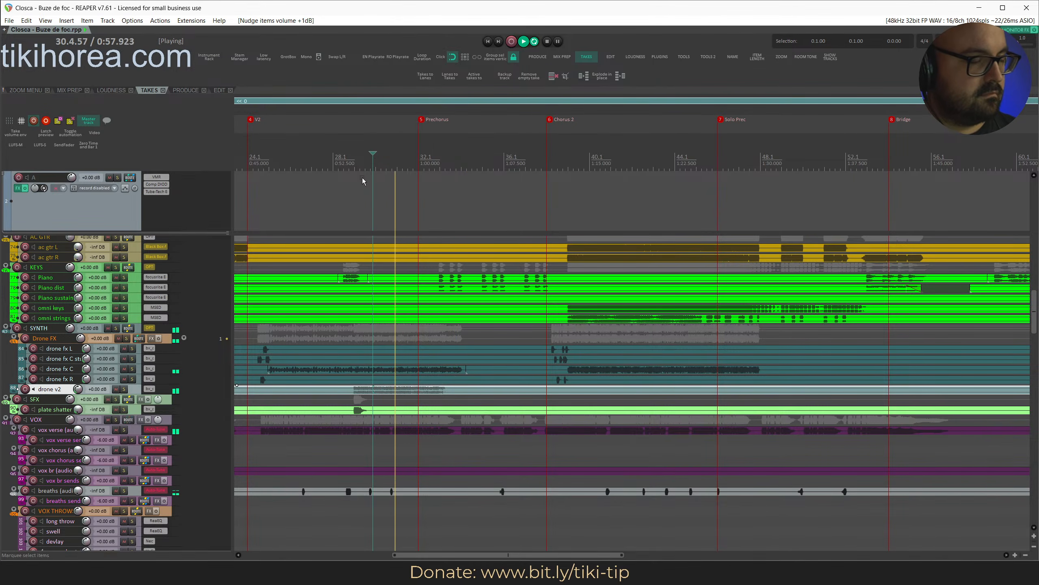
drag(130, 389, 131, 391)
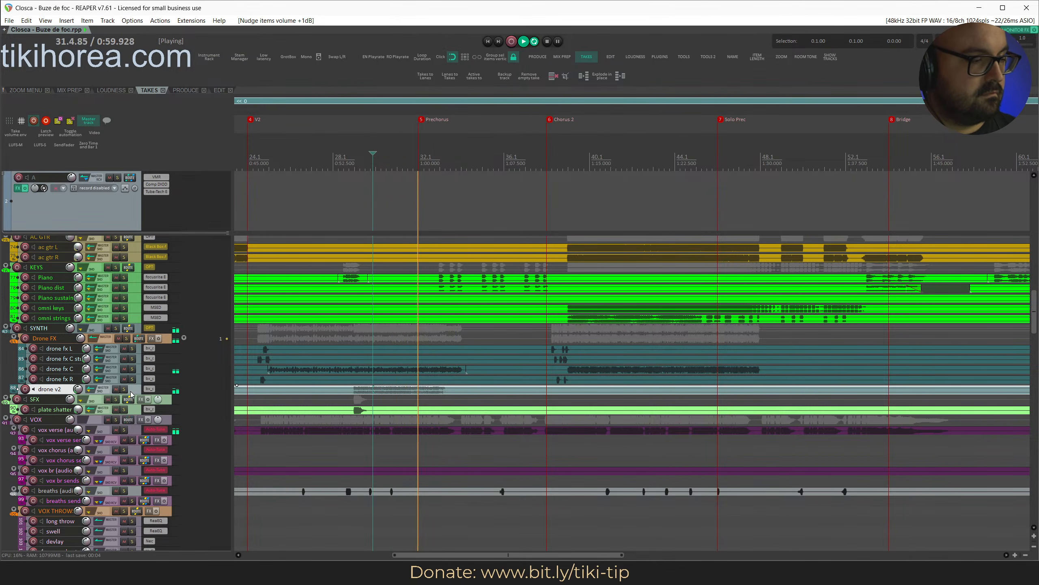
Nudge the drone v2 item down 1 dB and the drone fx C item up 1 dB, then save the project.
key(shift+Down)
click(139, 370)
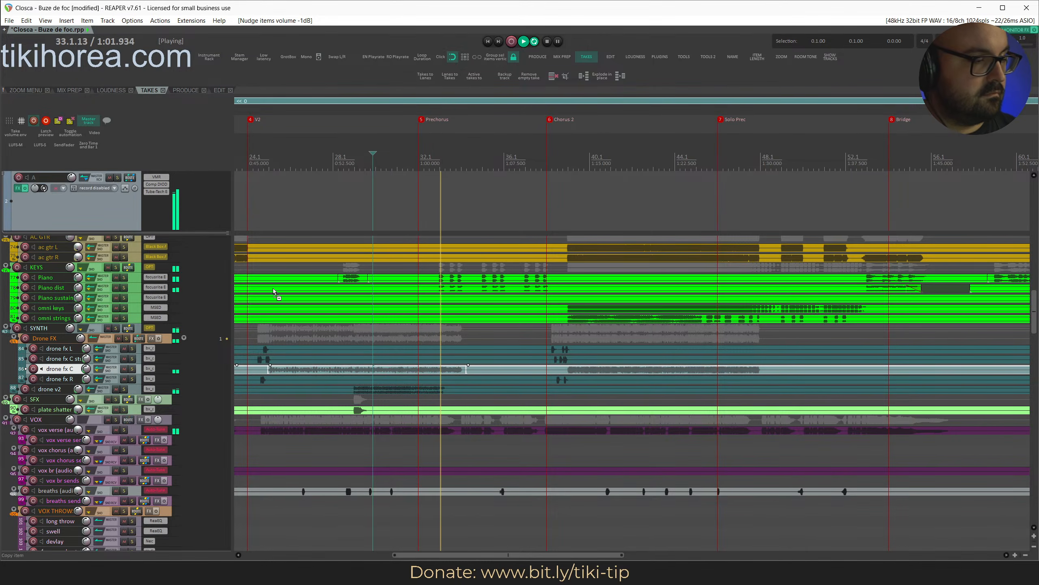
click(362, 161)
key(ctrl+Up)
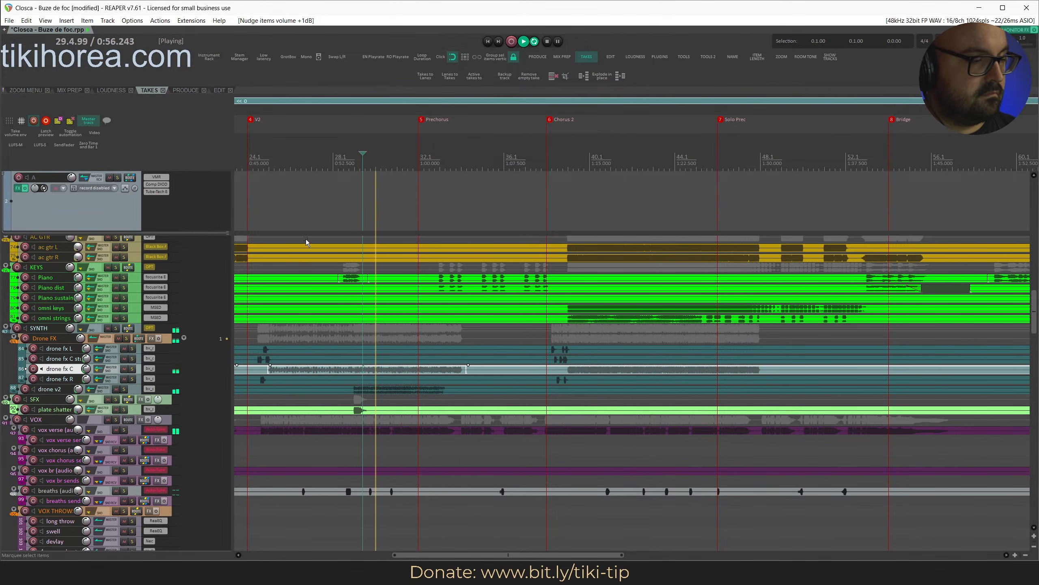
click(132, 368)
click(132, 370)
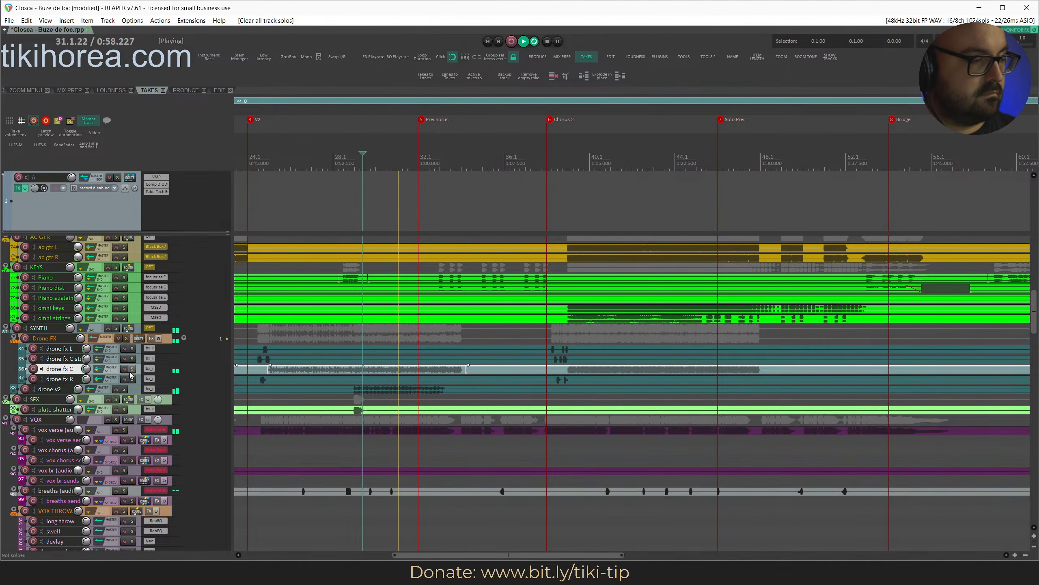
key(ctrl+s)
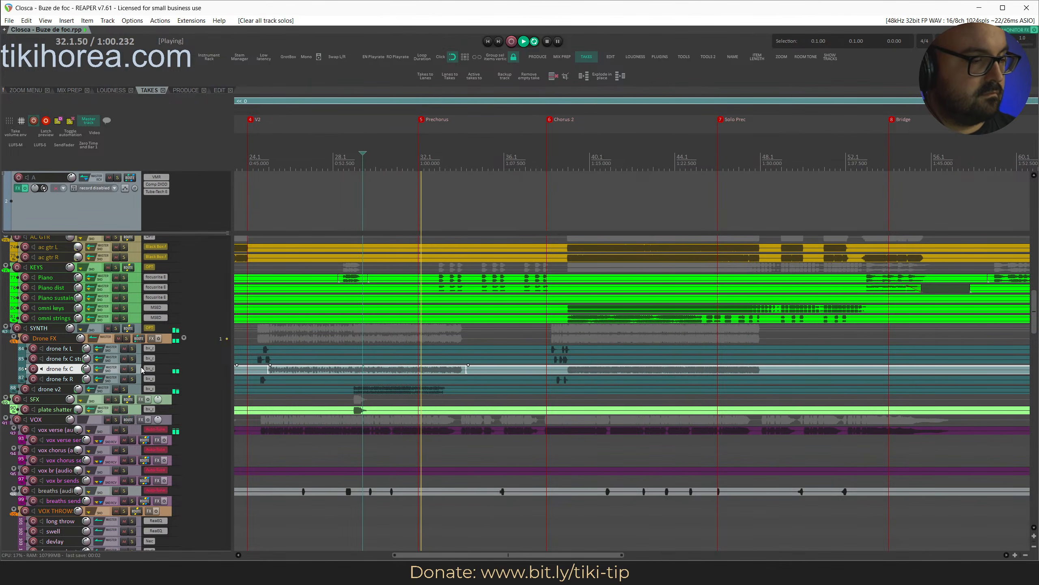
Play from the V2 marker, reset the plate shatter track's volume to 0 dB and save the project.
click(248, 164)
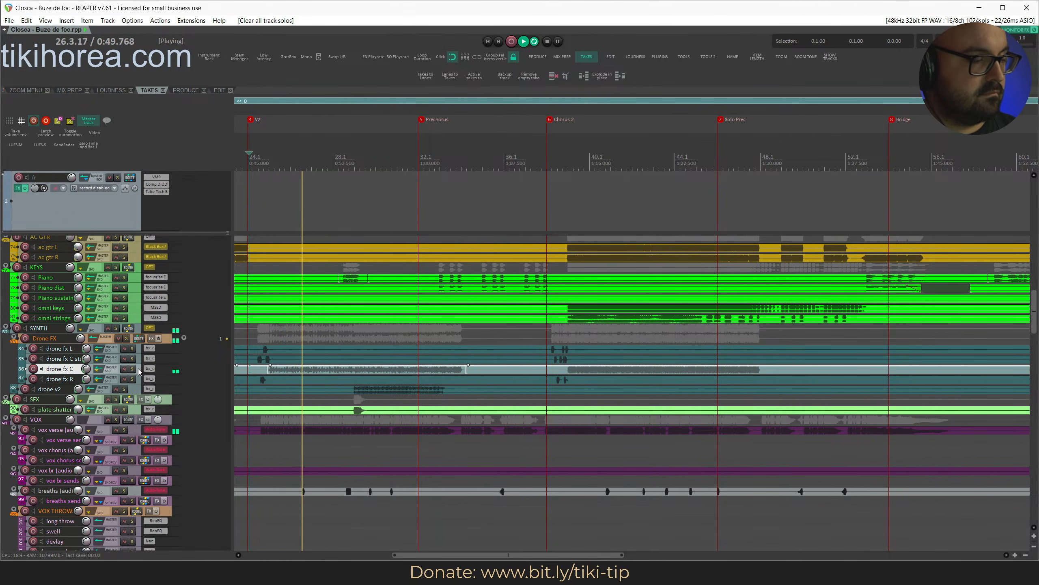
scroll(133, 383, down, 3)
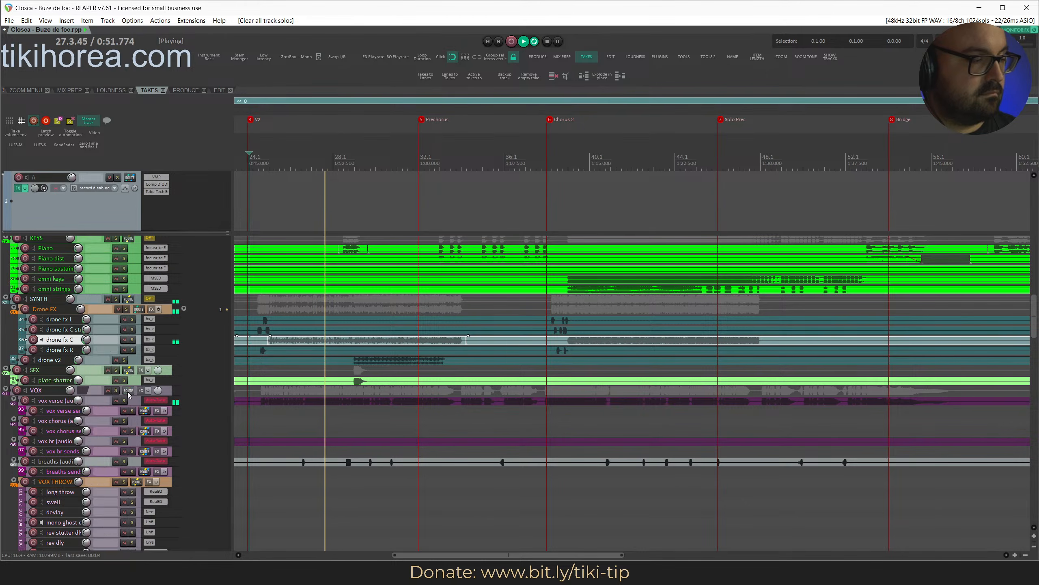
double_click(77, 380)
key(ctrl+s)
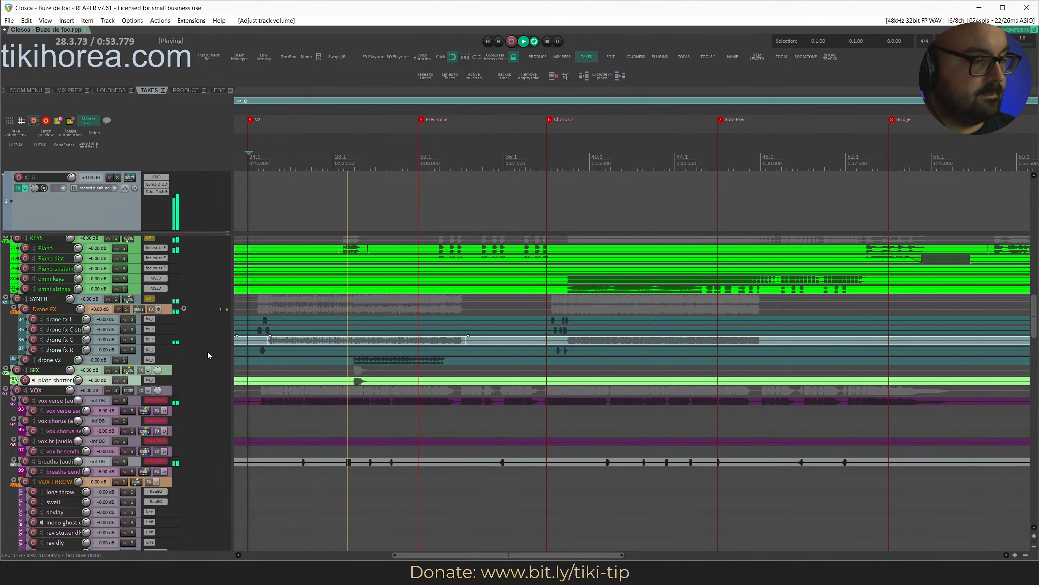
Nudge the plate shatter item down 1 dB, save, and replay the passage from bar 28.
double_click(134, 381)
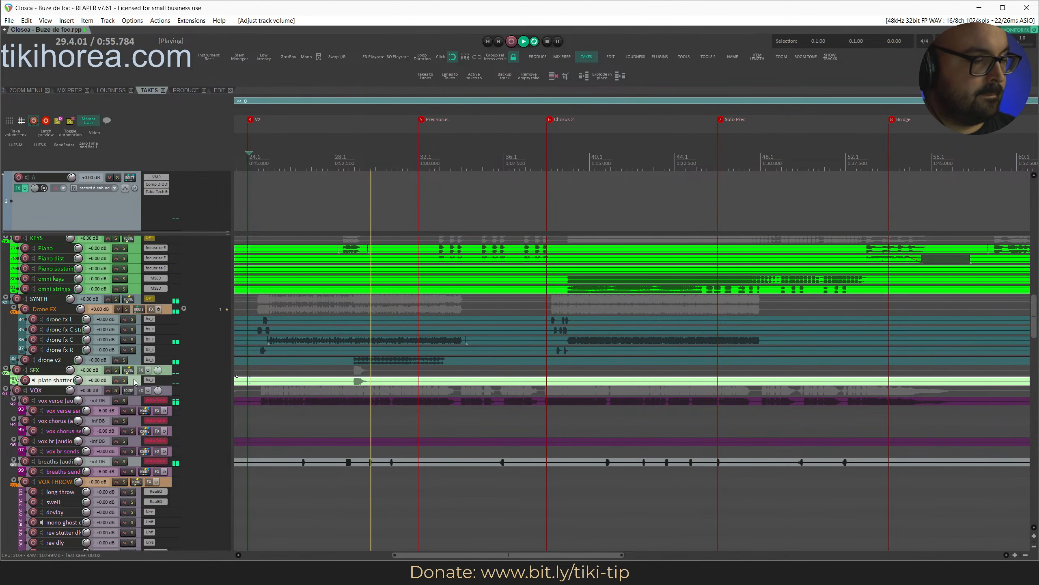
key(alt+Down)
key(ctrl+s)
click(353, 155)
click(353, 154)
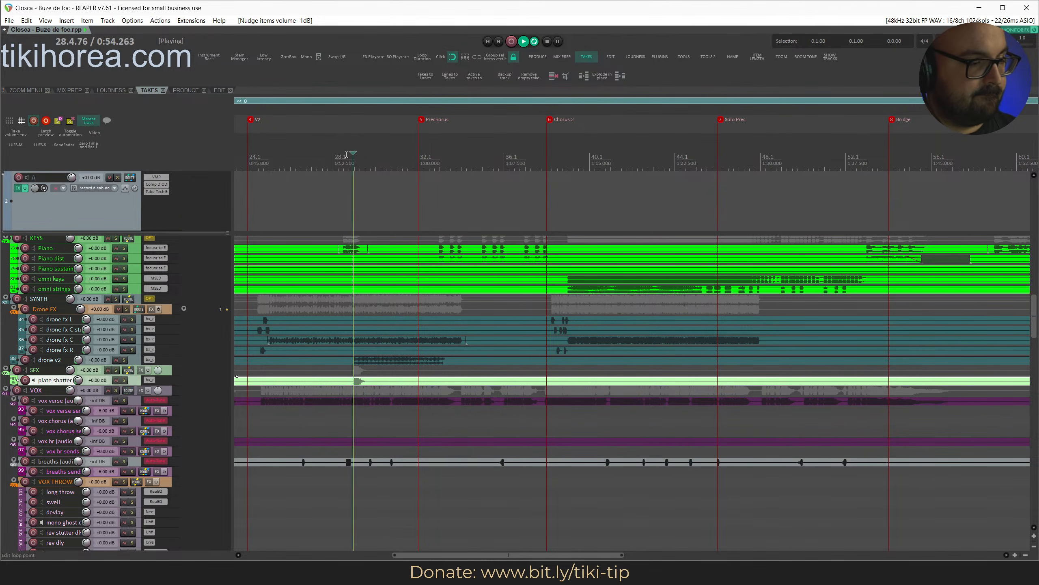
click(335, 156)
Look through the vocal, percussion, bass, guitar and keys tracks while the second verse plays, stopping playback at the Prechorus.
scroll(273, 380, down, 1)
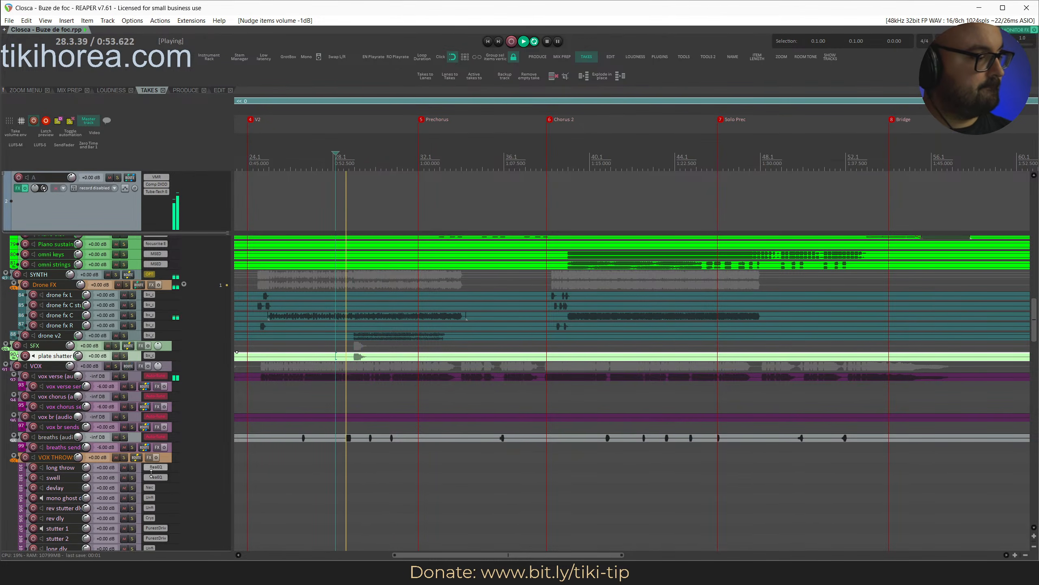
scroll(151, 474, up, 12)
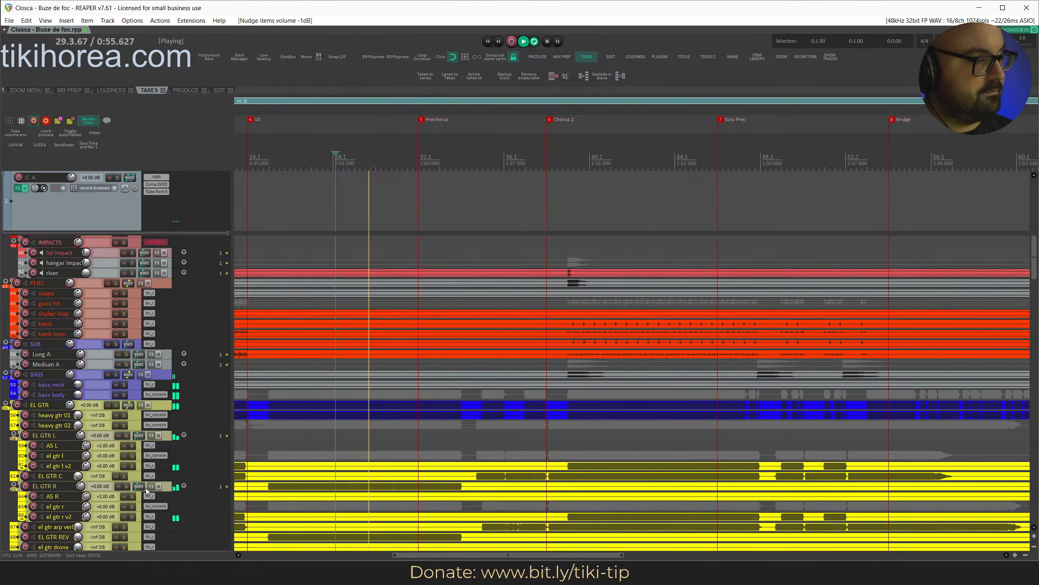
scroll(146, 488, up, 3)
scroll(147, 488, down, 6)
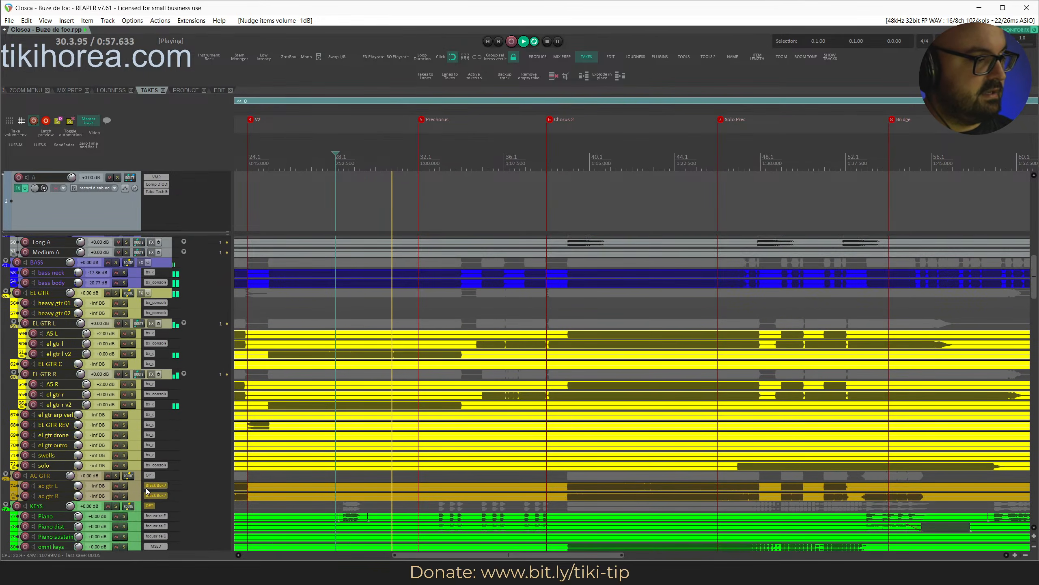
scroll(146, 488, down, 3)
scroll(146, 488, up, 5)
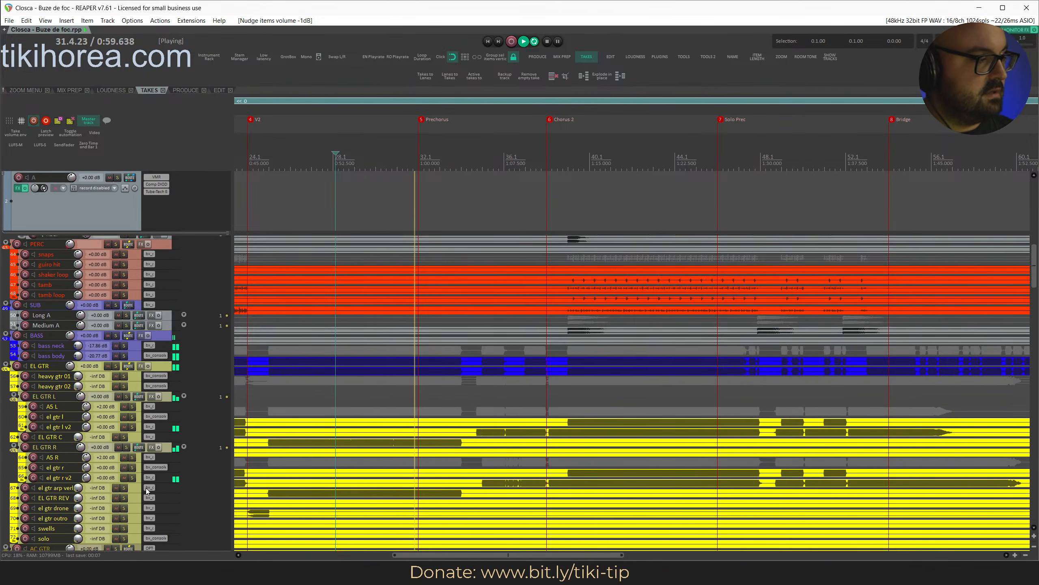
scroll(147, 488, up, 2)
key(space)
Split the PERC items around the first Chorus with gain trimmed down, nudge them up 1 dB and save.
scroll(352, 320, down, 5)
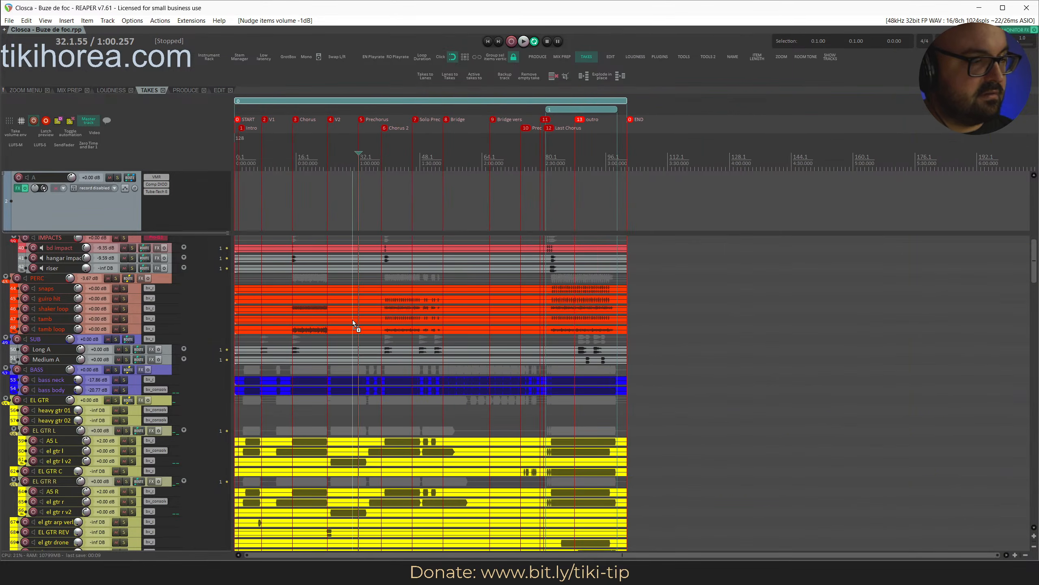
drag(287, 279, 331, 340)
key(shift+s)
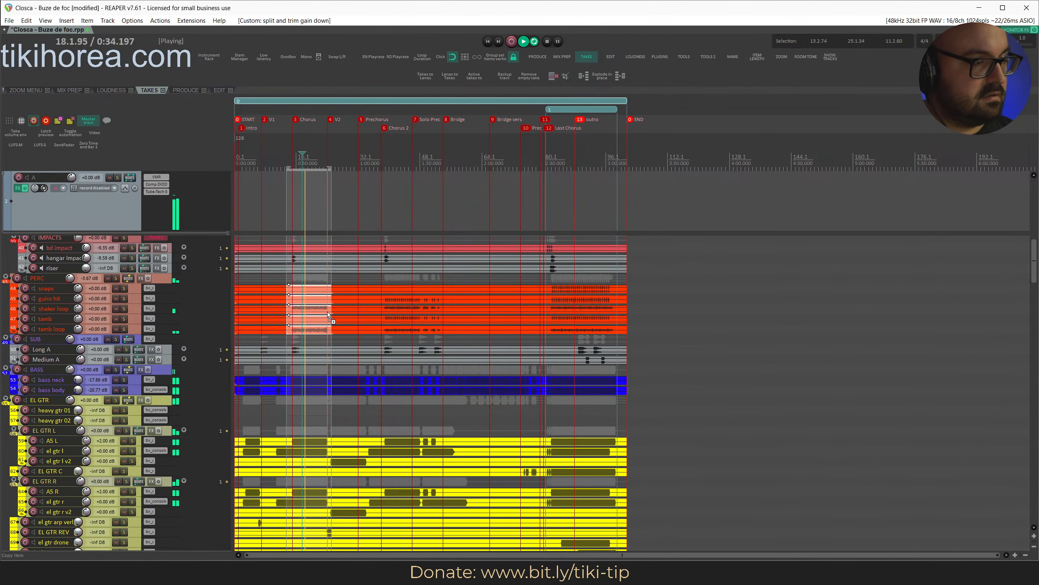
key(space)
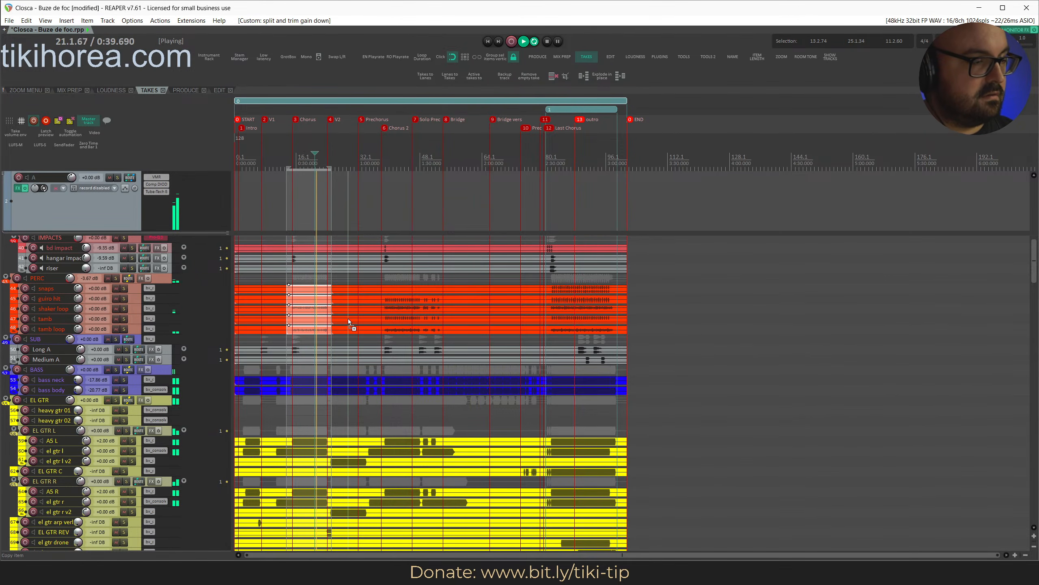
click(296, 162)
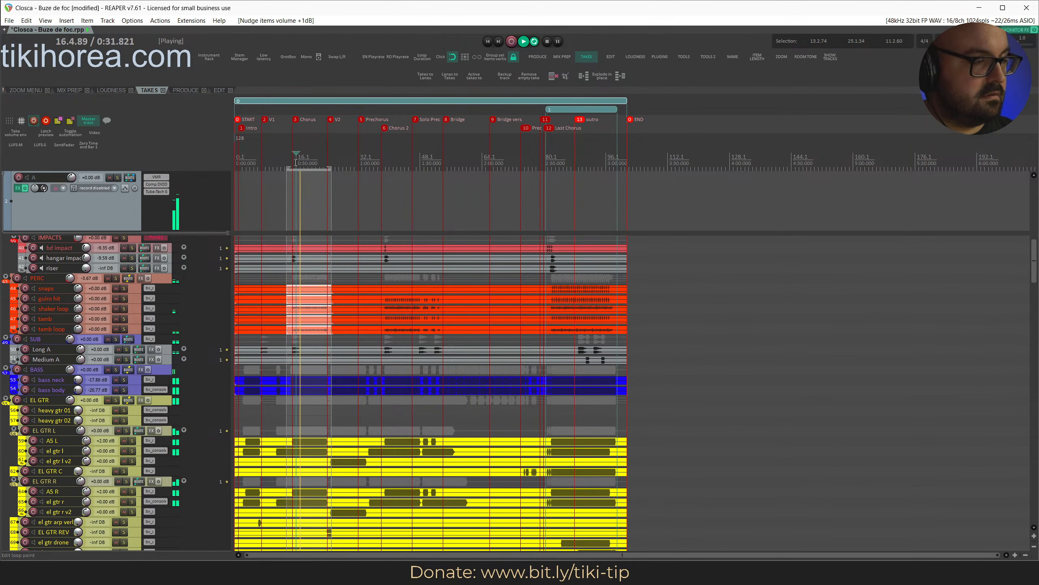
key(ctrl+s)
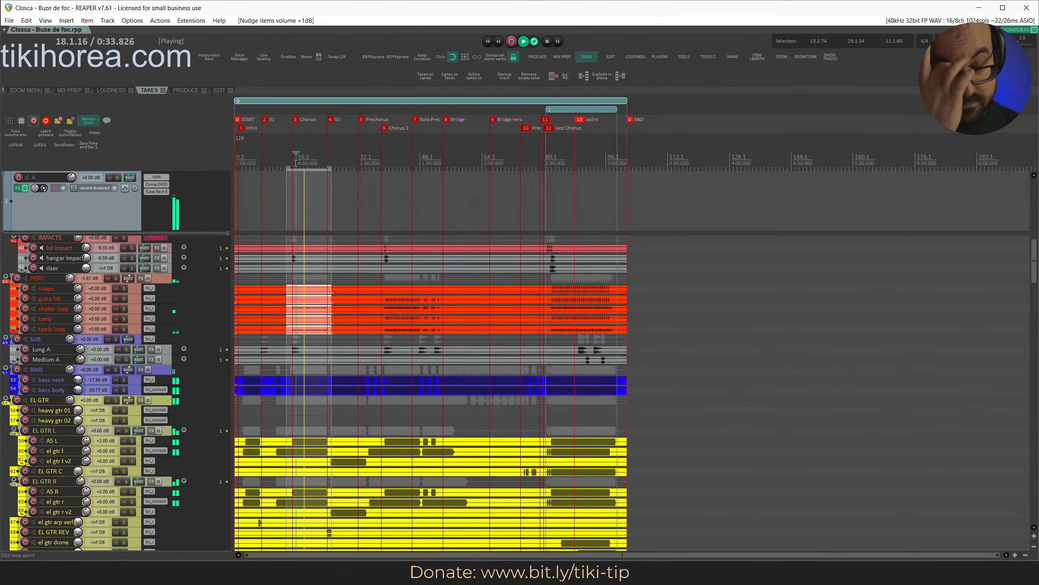
Split the PERC items from Chorus 2 to the Bridge with their gain trimmed down, and save the project.
click(381, 159)
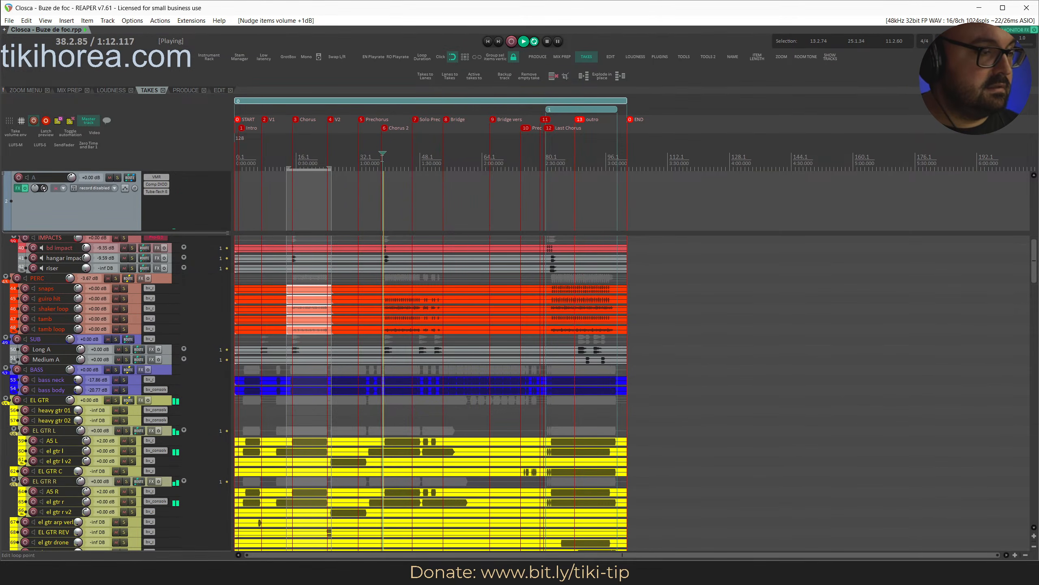
scroll(393, 266, up, 5)
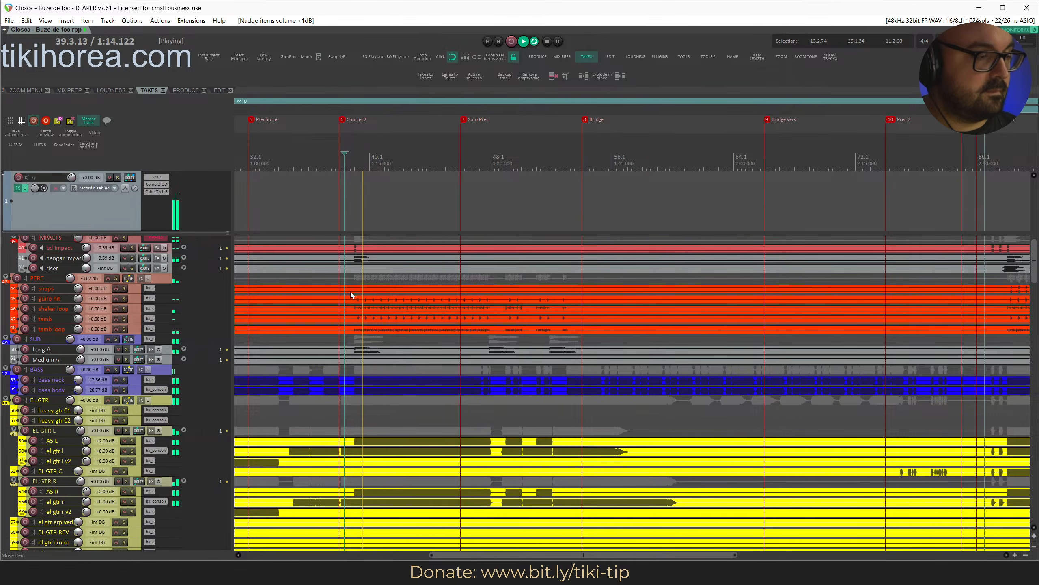
drag(352, 293, 584, 337)
key(shift+s)
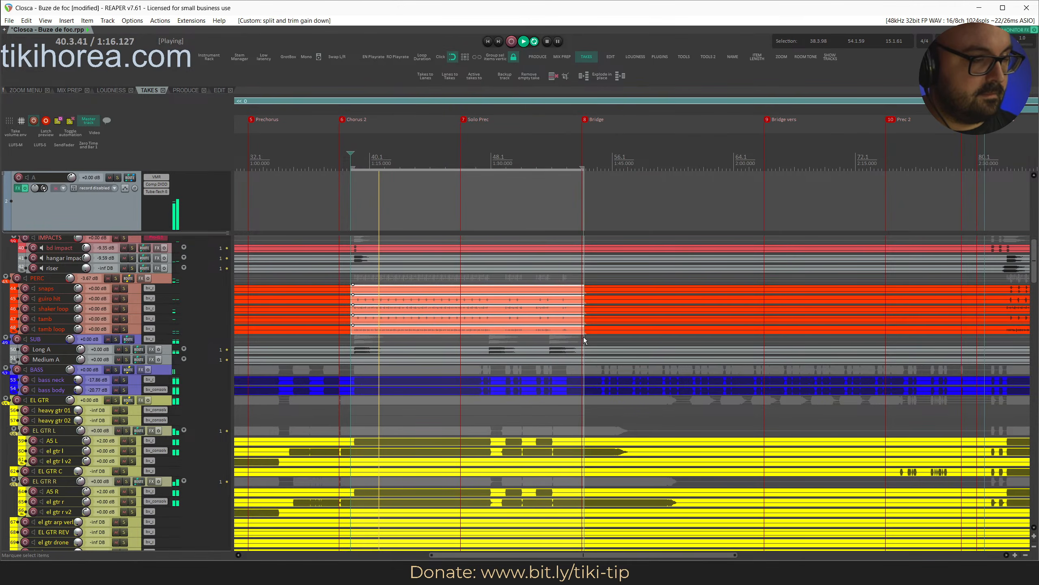
click(351, 154)
key(ctrl+s)
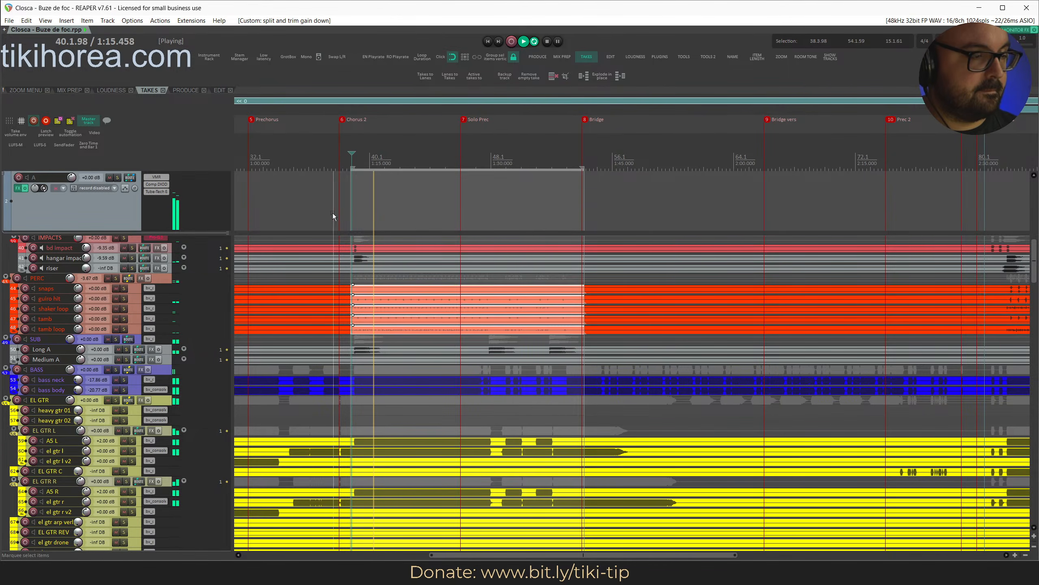
Briefly solo the guiro hit track, nudge the selected Chorus 2 percussion items up 1 dB and save.
key(s)
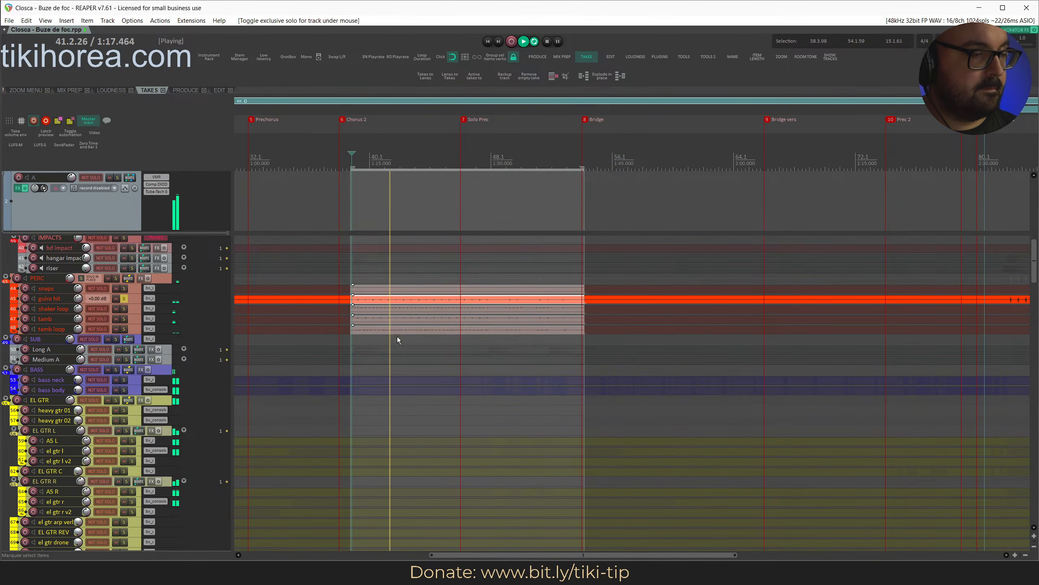
key(s)
key(ctrl+Up)
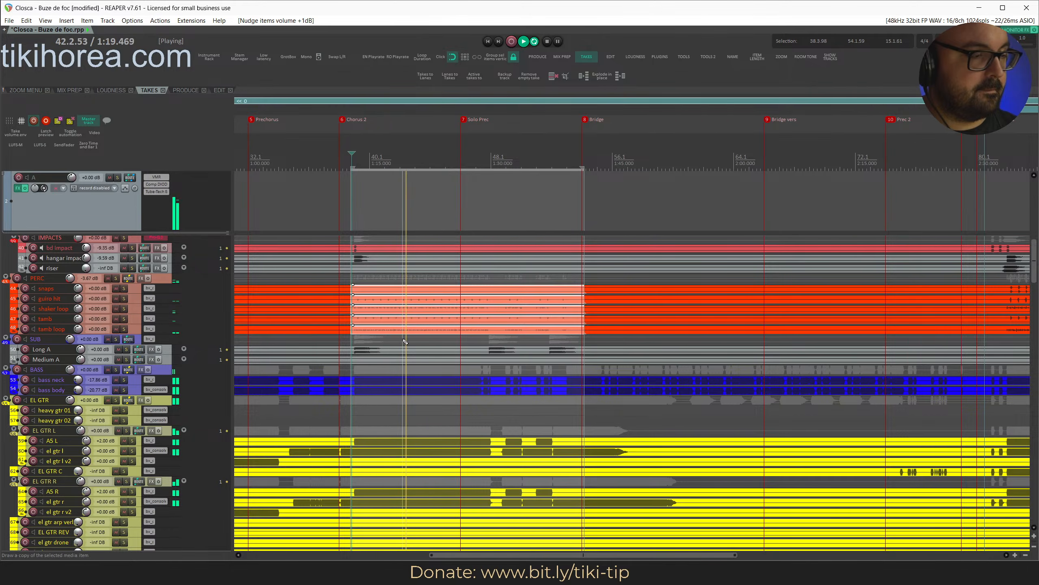
key(ctrl+s)
Compare Chorus 2 with the BASS folder muted and unmuted, then stop playback and save the project.
scroll(403, 340, down, 5)
scroll(403, 340, up, 2)
scroll(403, 340, down, 4)
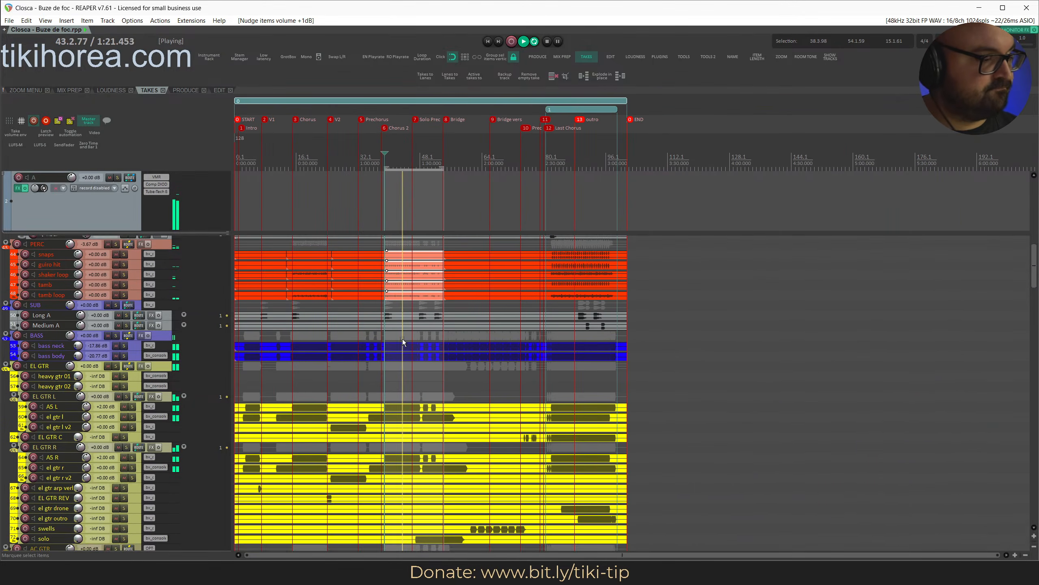
scroll(402, 339, down, 3)
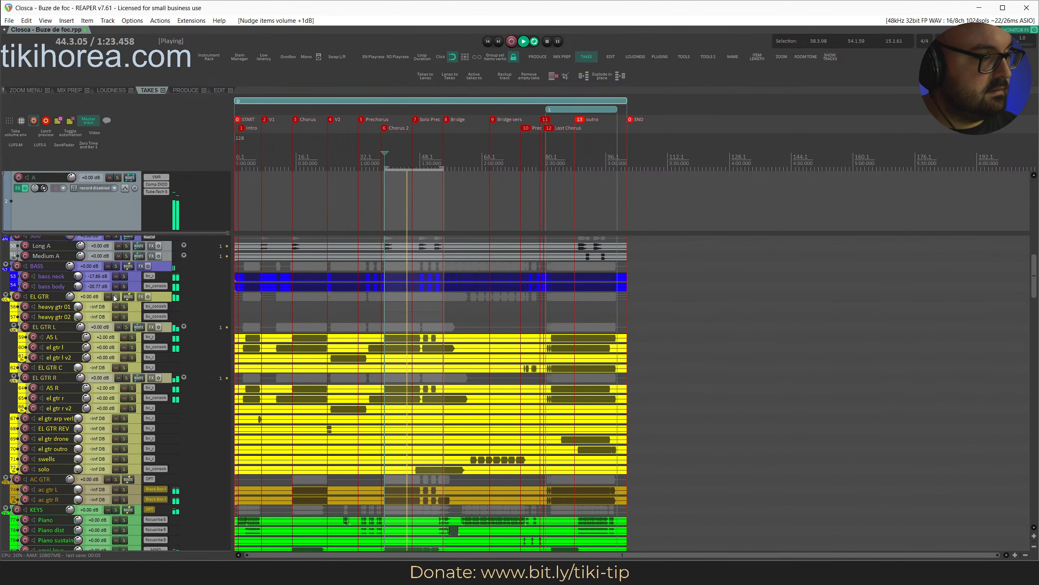
click(109, 266)
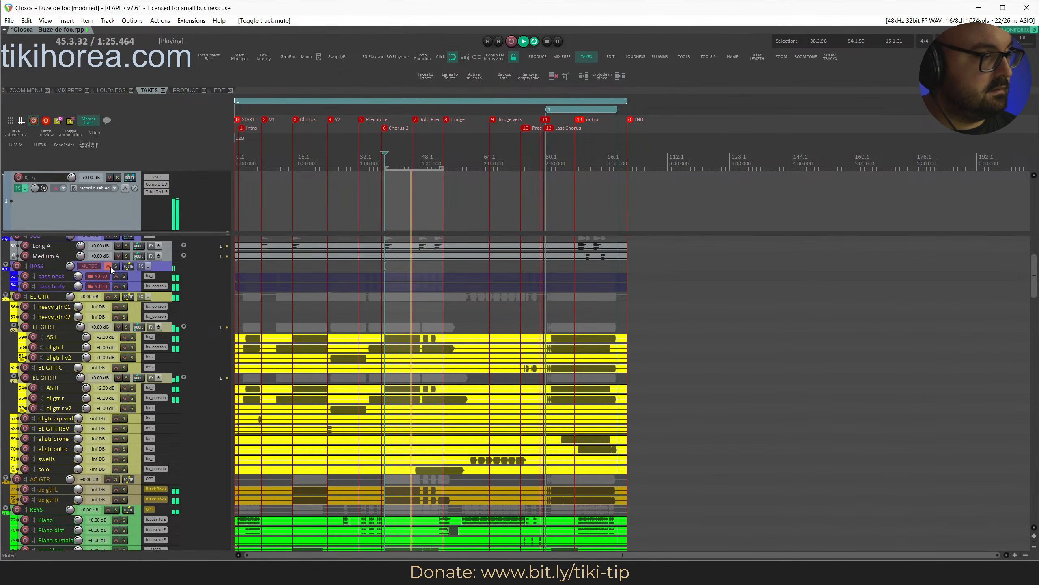
click(109, 266)
key(space)
key(ctrl+s)
Audition the EL GTR folder in solo during Chorus 2, then clear the solo.
click(116, 296)
key(ctrl+s)
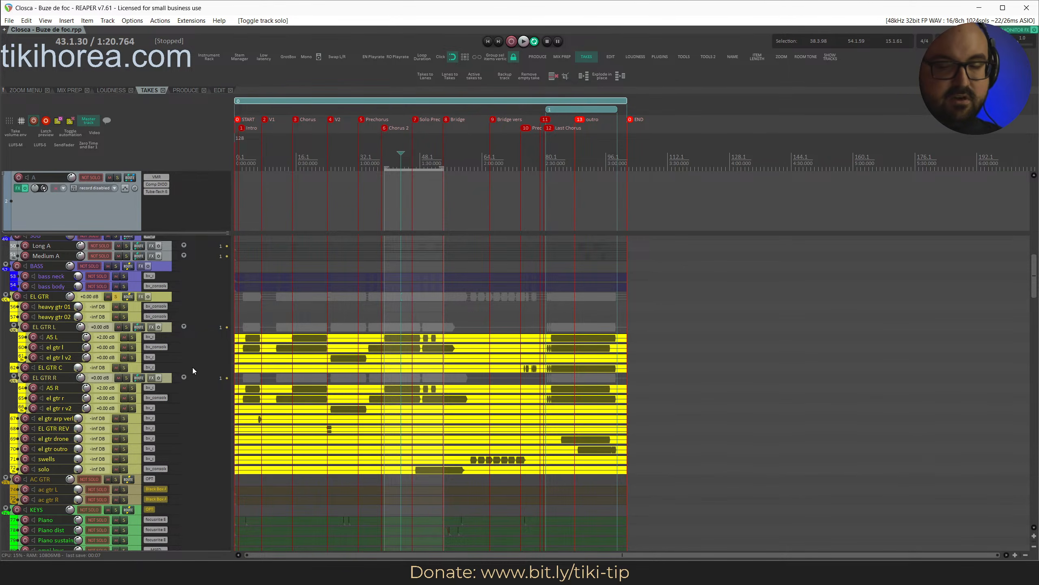
drag(192, 367, 106, 350)
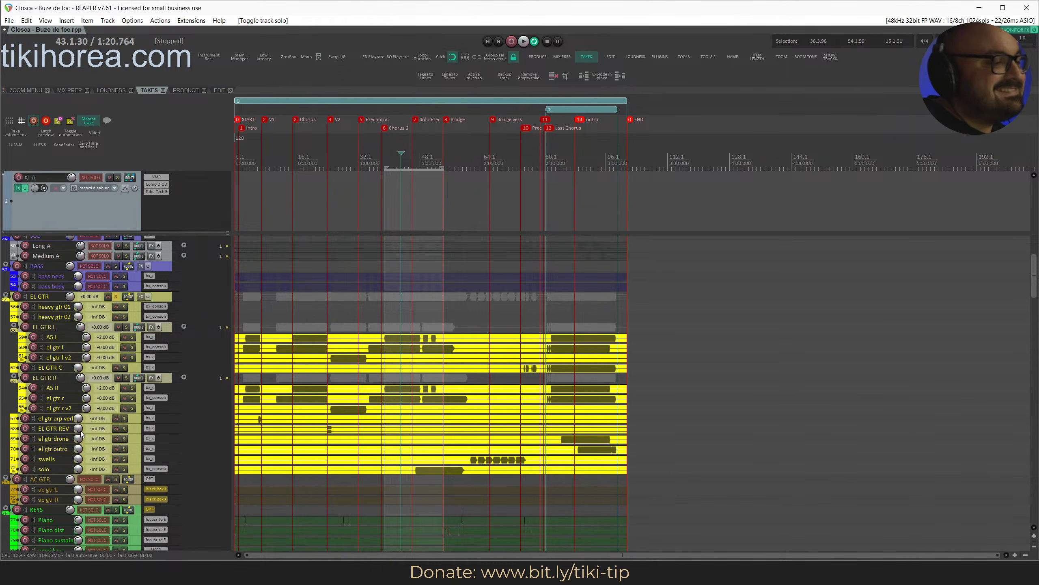
key(space)
scroll(318, 389, up, 4)
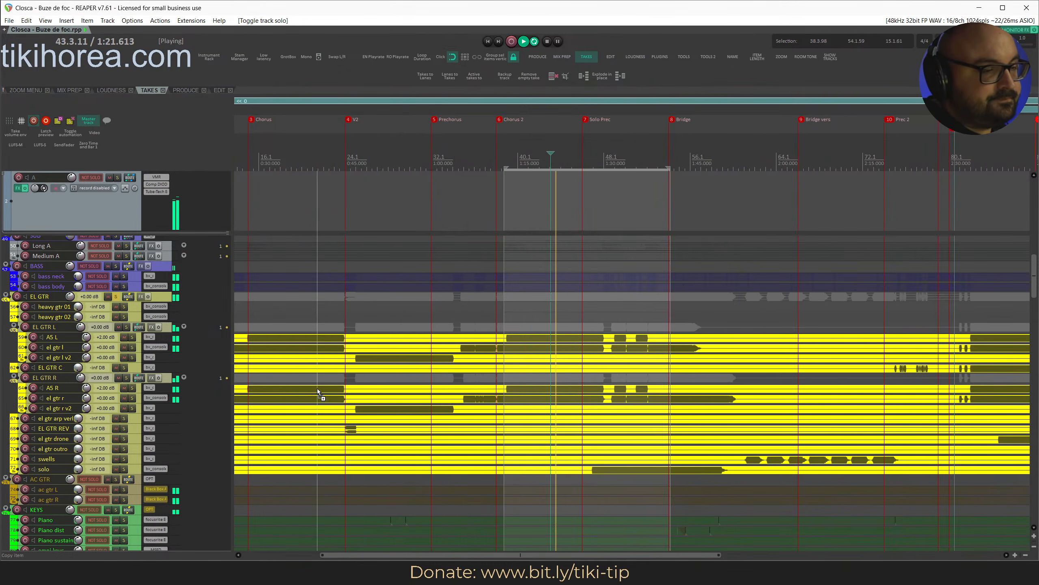
ctrl+click(116, 297)
key(ctrl+s)
key(s)
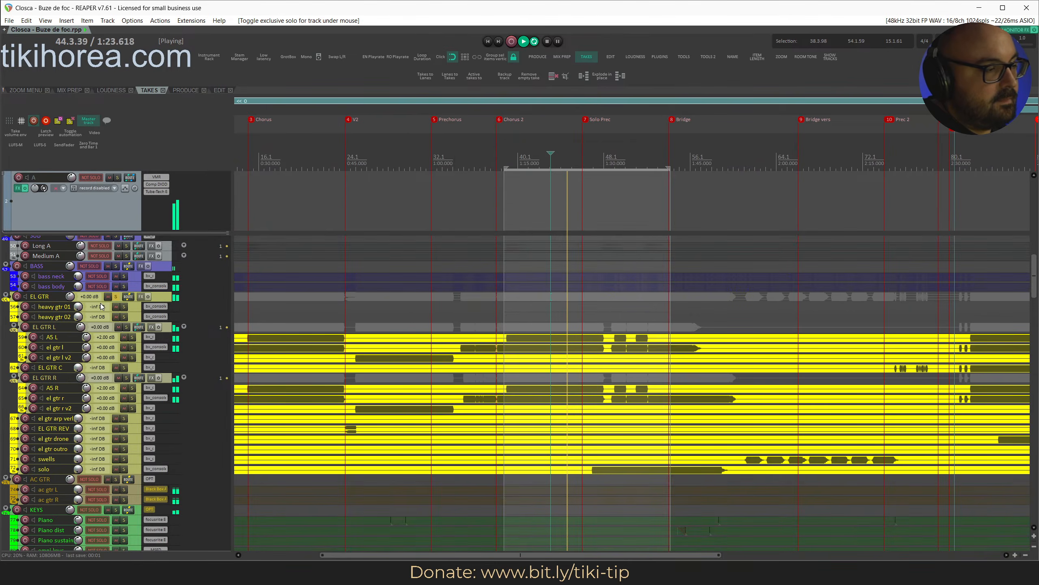
key(s)
Stop playback, pin the master track to the top of the arrange view and shrink pinned track A to minimum height.
scroll(127, 398, down, 2)
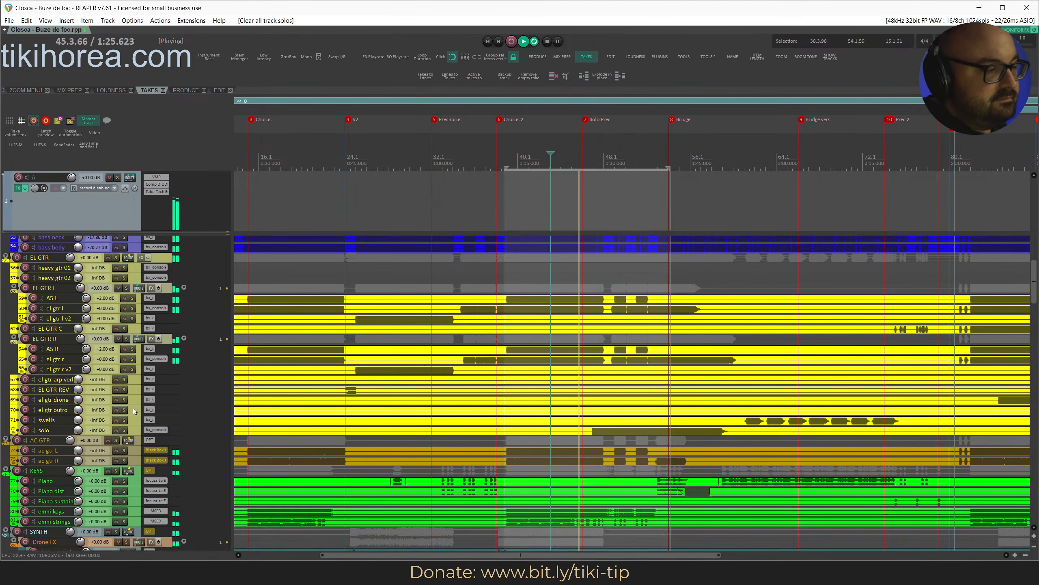
scroll(128, 398, up, 1)
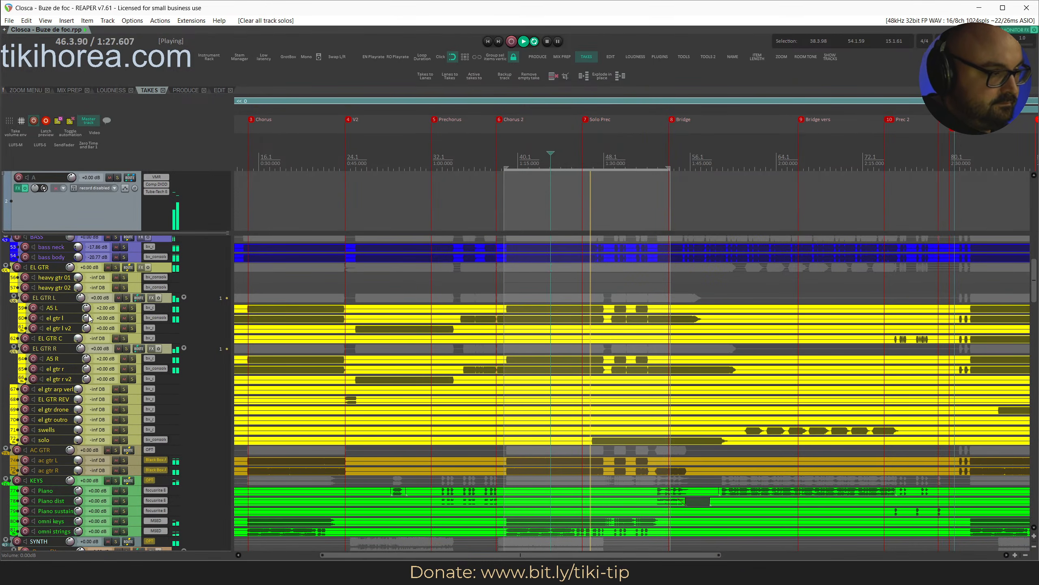
key(space)
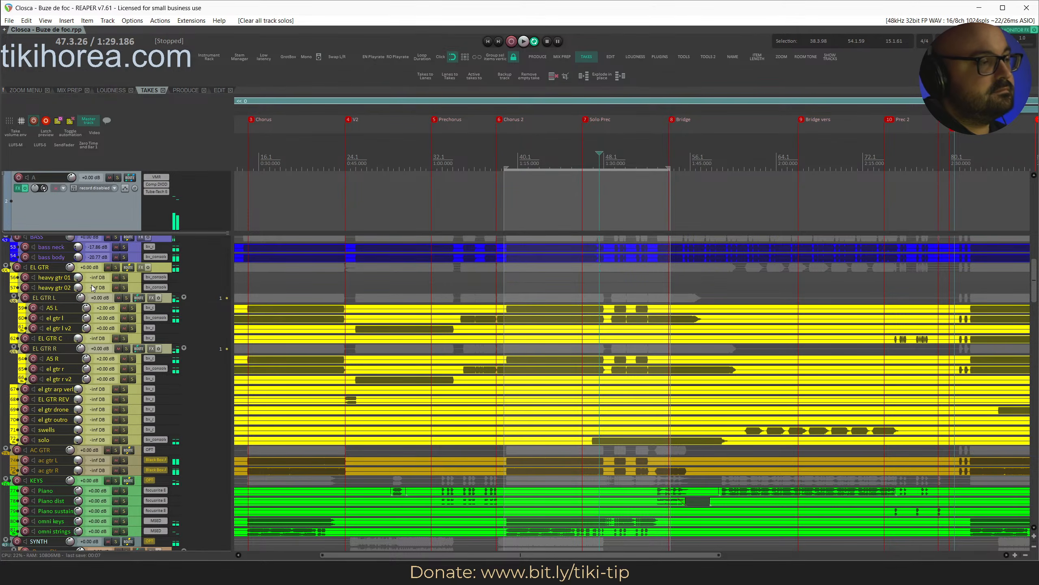
scroll(97, 260, up, 10)
scroll(97, 259, up, 10)
right_click(52, 243)
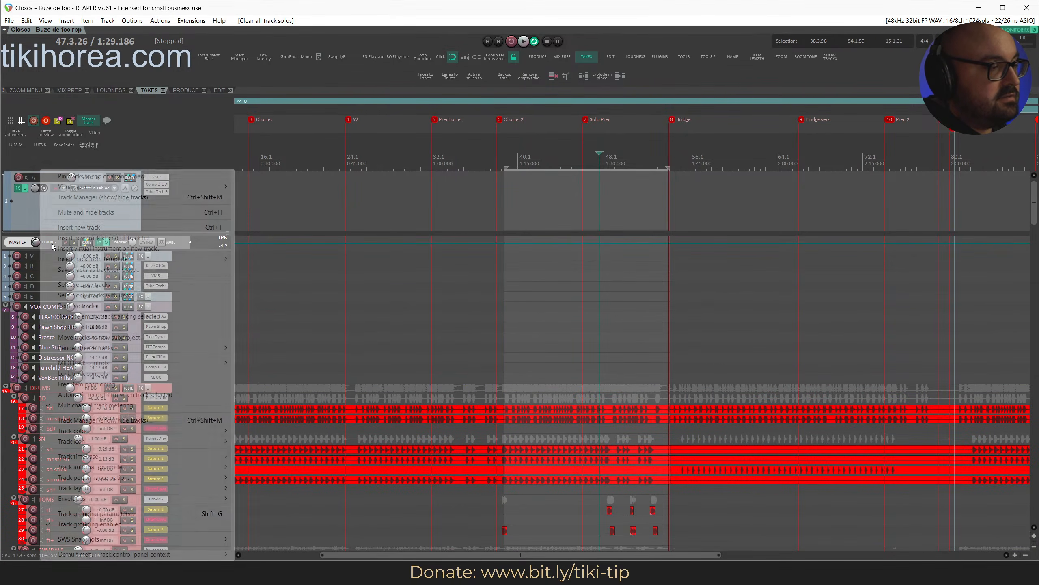
click(118, 176)
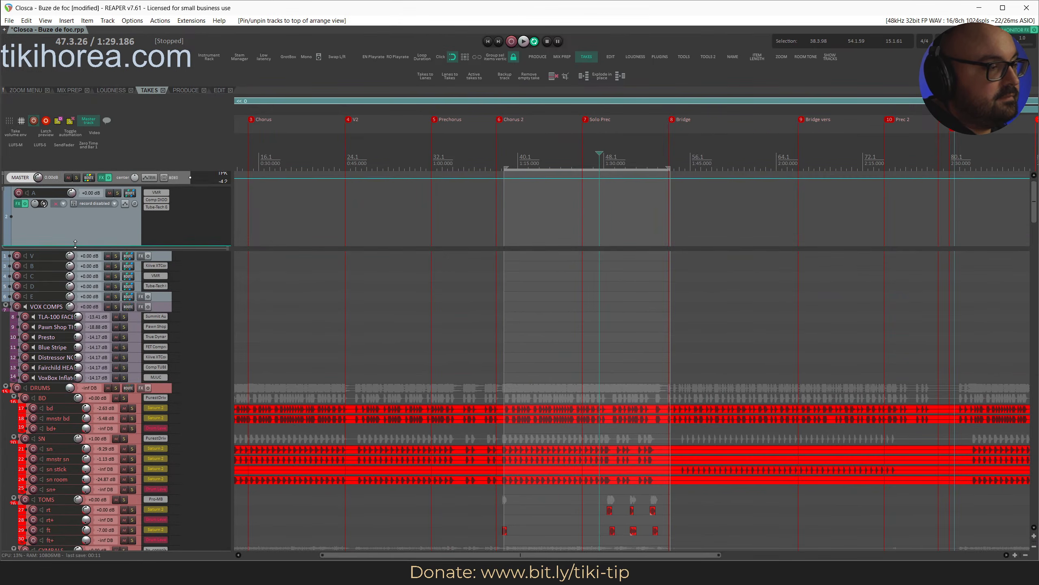
drag(79, 245, 149, 184)
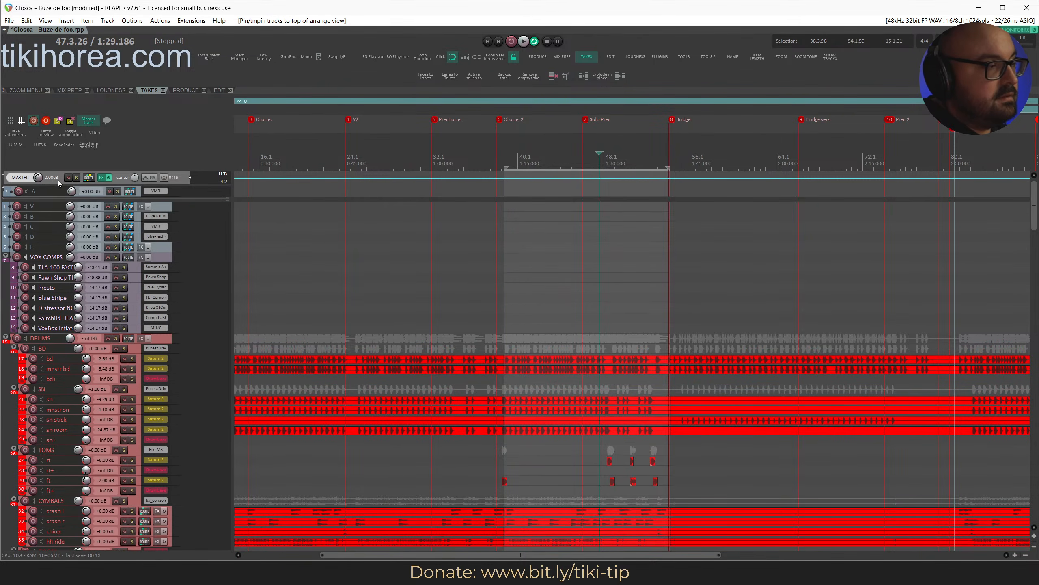
Pin tracks V, B, C, D and E to the top of the arrange view alongside the master.
click(40, 207)
shift+click(42, 249)
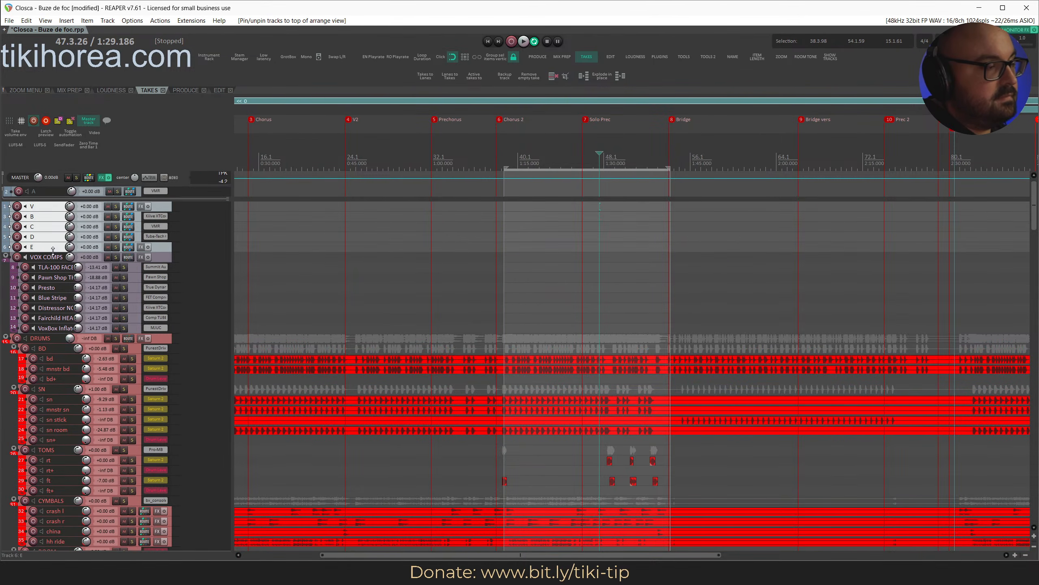
right_click(49, 237)
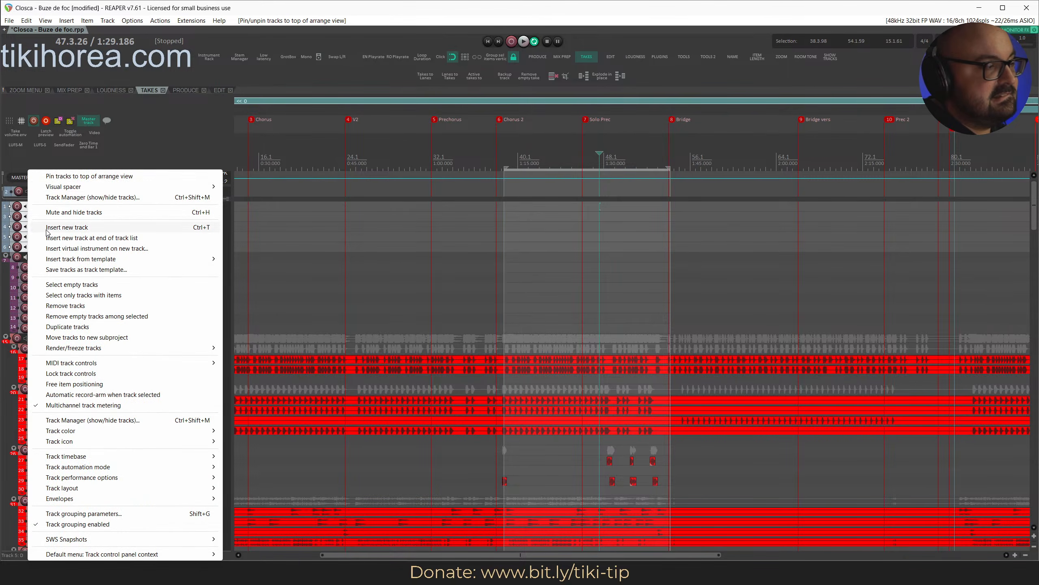
click(84, 177)
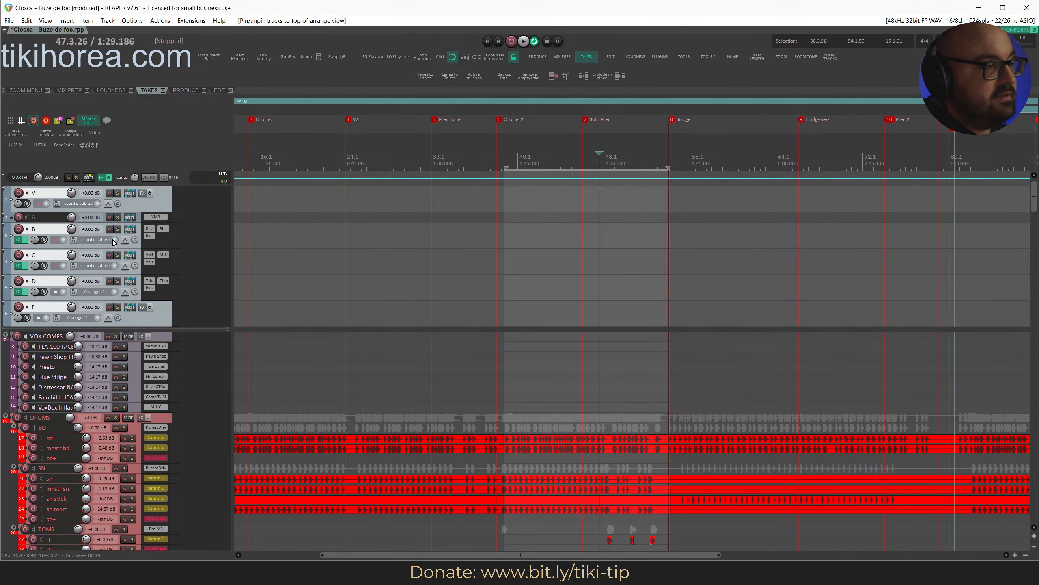
Shrink all pinned V and A to E tracks to minimum height, save the project and select only track A.
drag(117, 246, 67, 233)
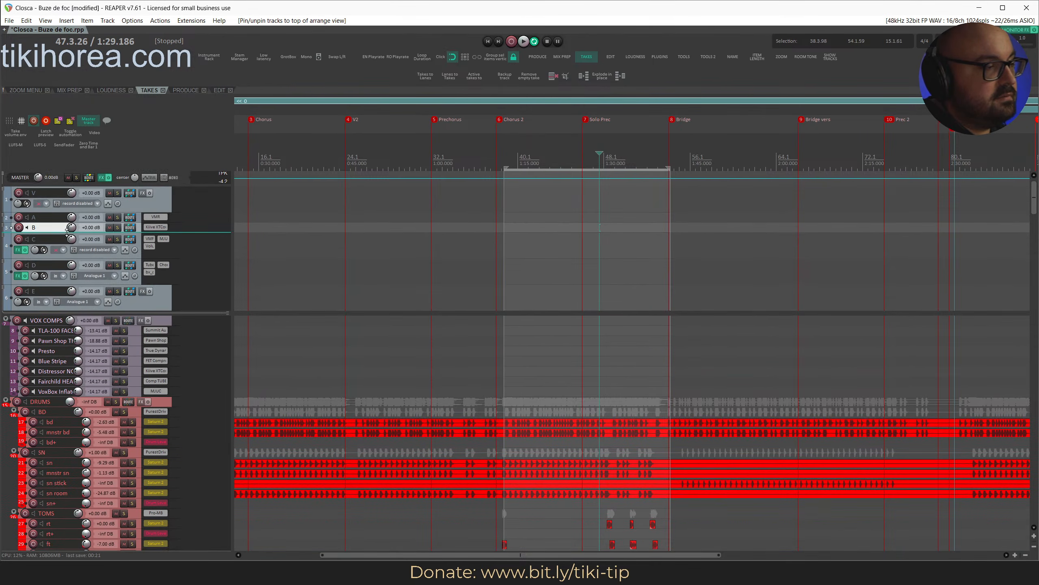
click(142, 303)
shift+click(137, 203)
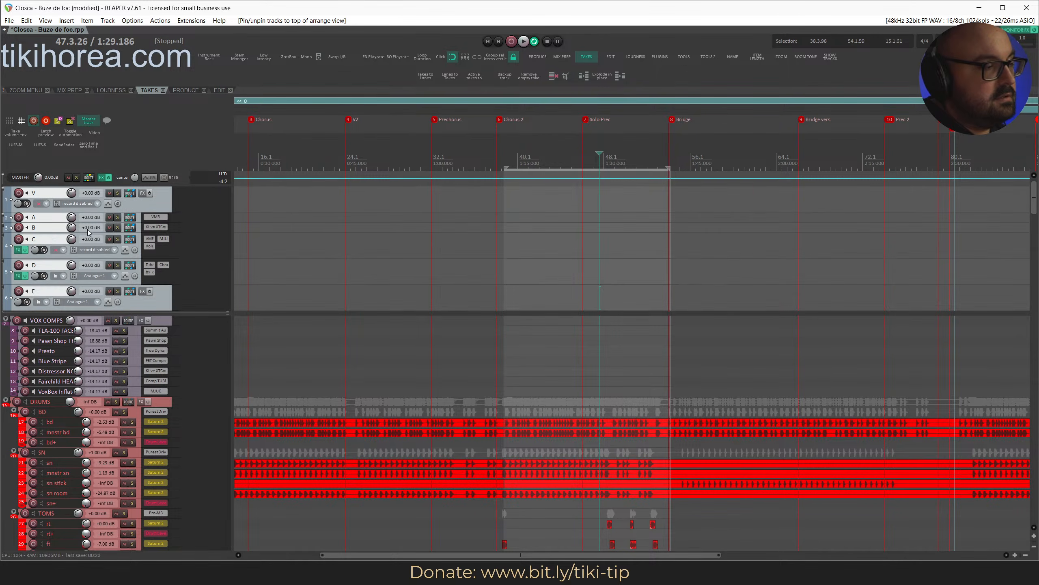
drag(63, 257, 64, 242)
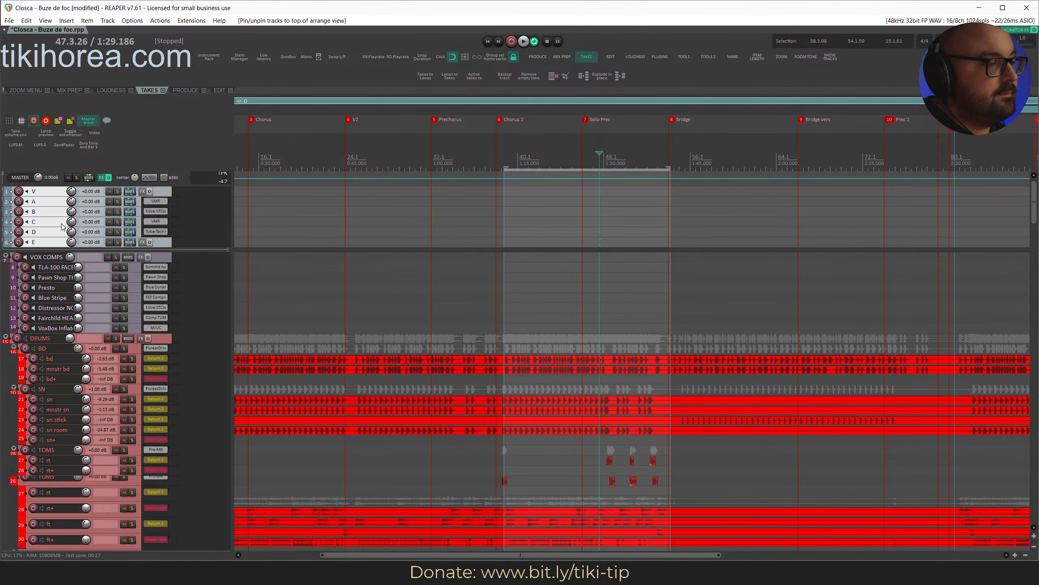
key(ctrl+s)
click(85, 199)
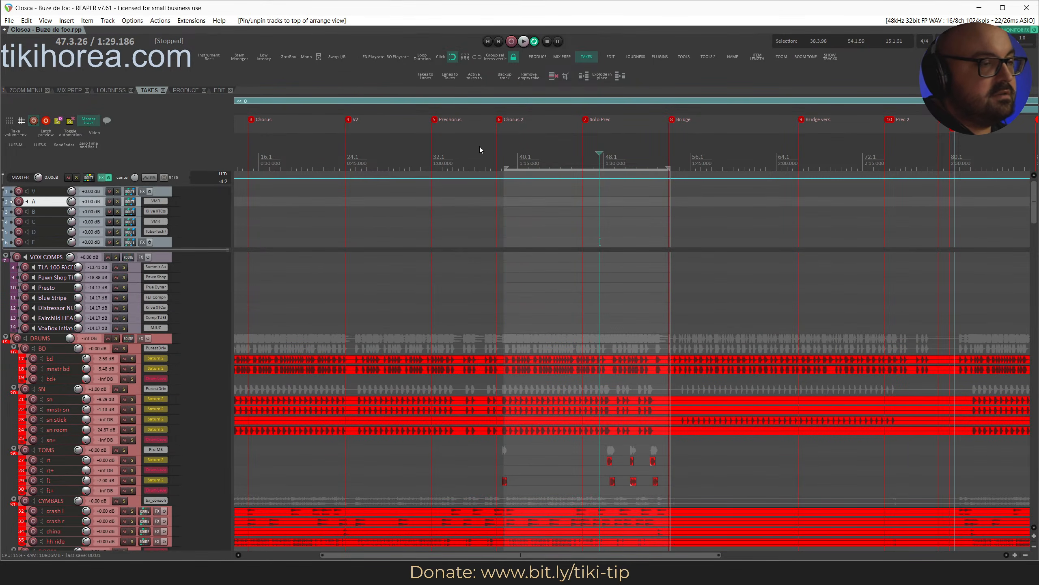
Open the Unisum compressor in the master FX chain, play from the start of Chorus 2 and save the project.
key(shift+f)
key(space)
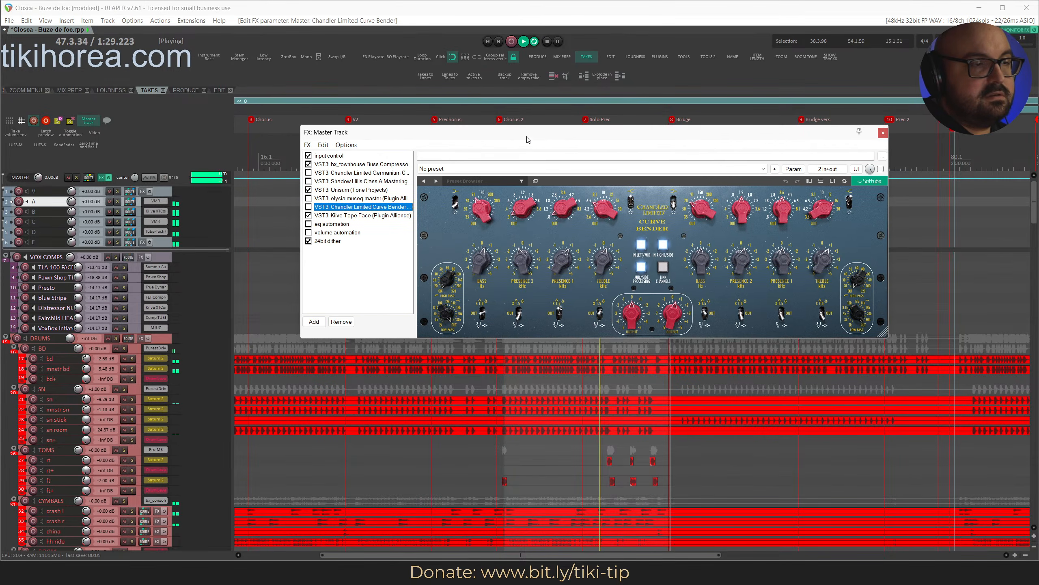
drag(527, 137, 475, 224)
click(317, 277)
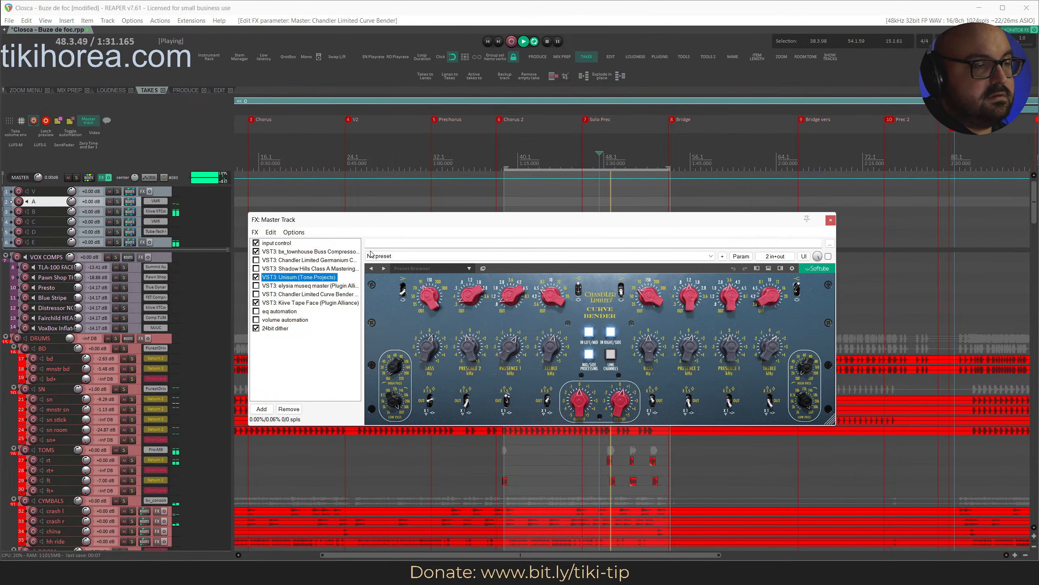
drag(427, 177, 5, 123)
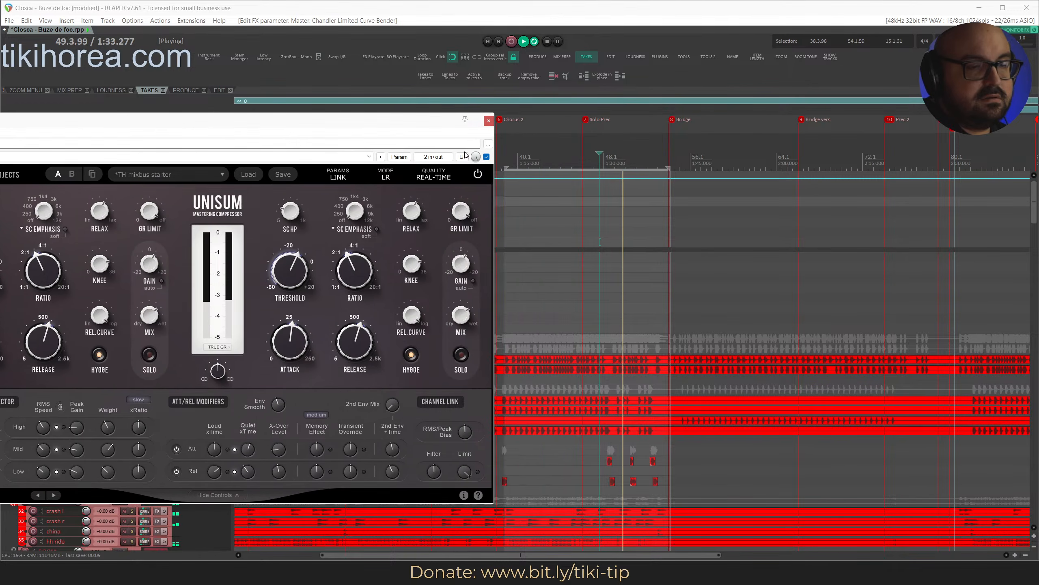
click(504, 156)
key(ctrl+s)
drag(285, 126, 519, 117)
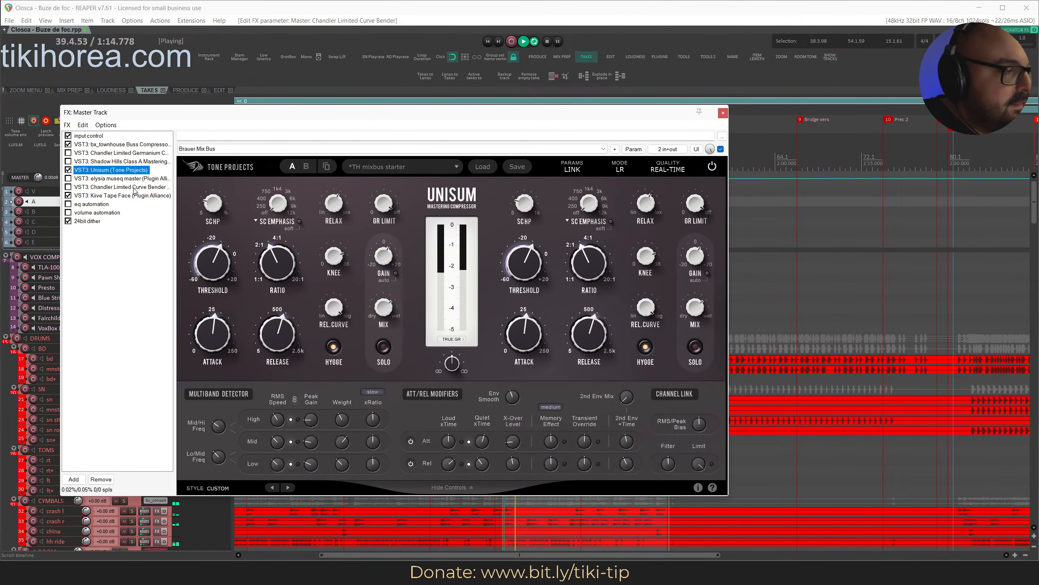
Audition the delta signal of the master's bx_townhouse Buss Compressor while adjusting its makeup gain.
click(126, 145)
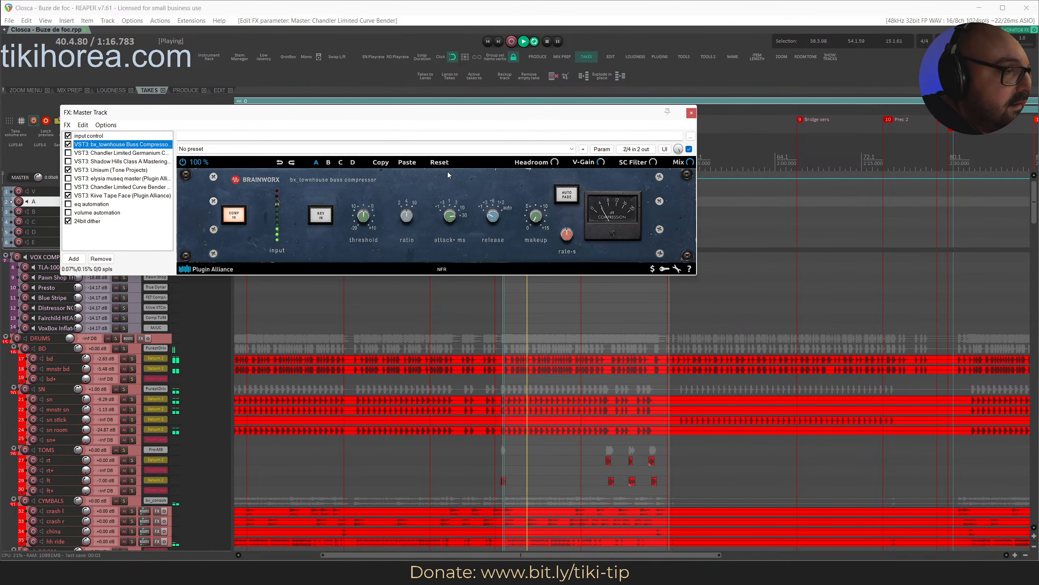
right_click(678, 149)
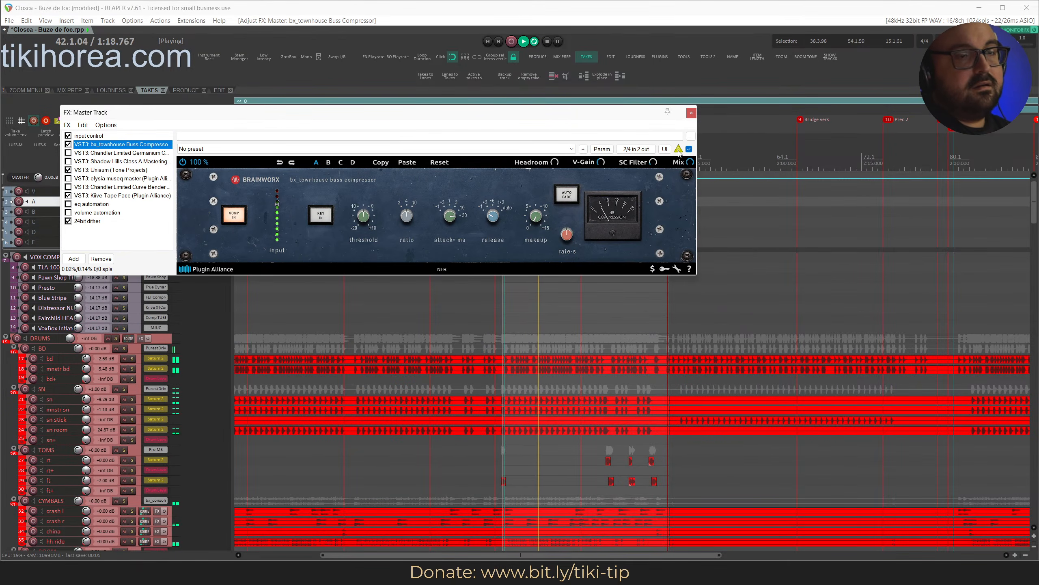
mouse_move(535, 222)
mouse_down()
mouse_move(547, 222)
mouse_move(537, 224)
mouse_up()
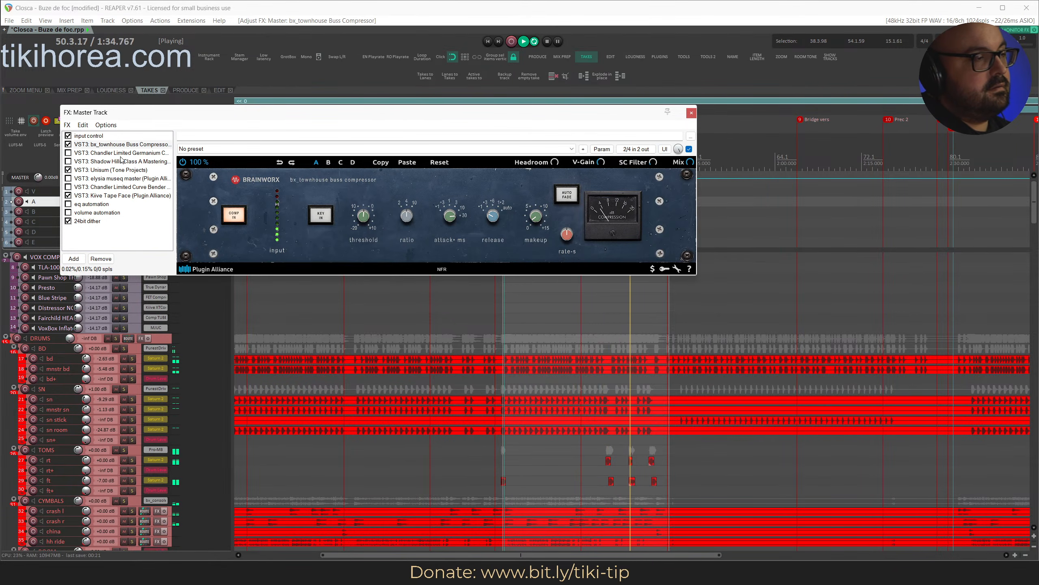
Replace bx_townhouse with the Chandler Limited Germanium Comp on the master and set its output to 3.15 dB using delta listening.
click(68, 144)
click(98, 154)
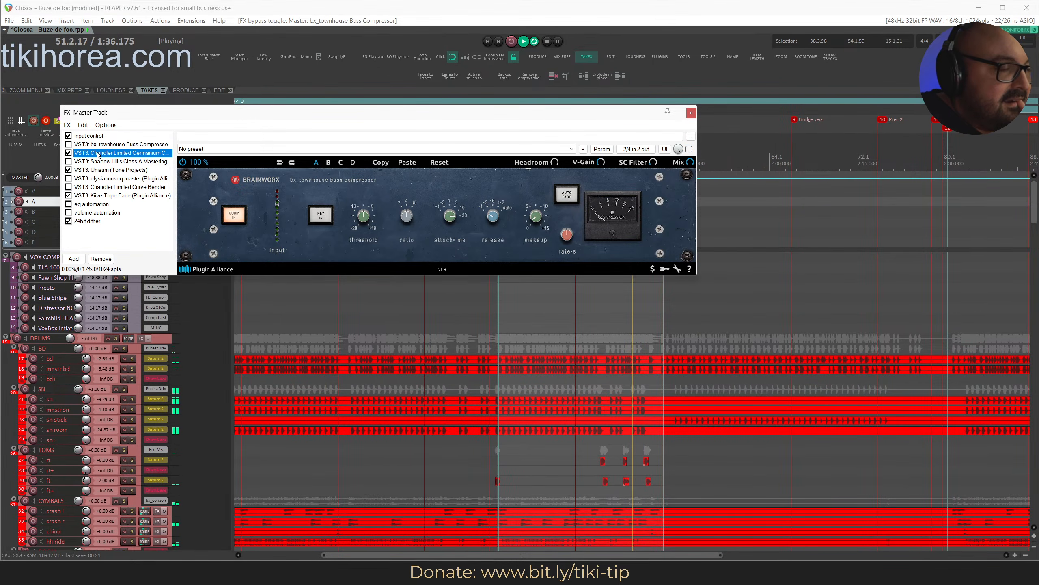
mouse_move(692, 230)
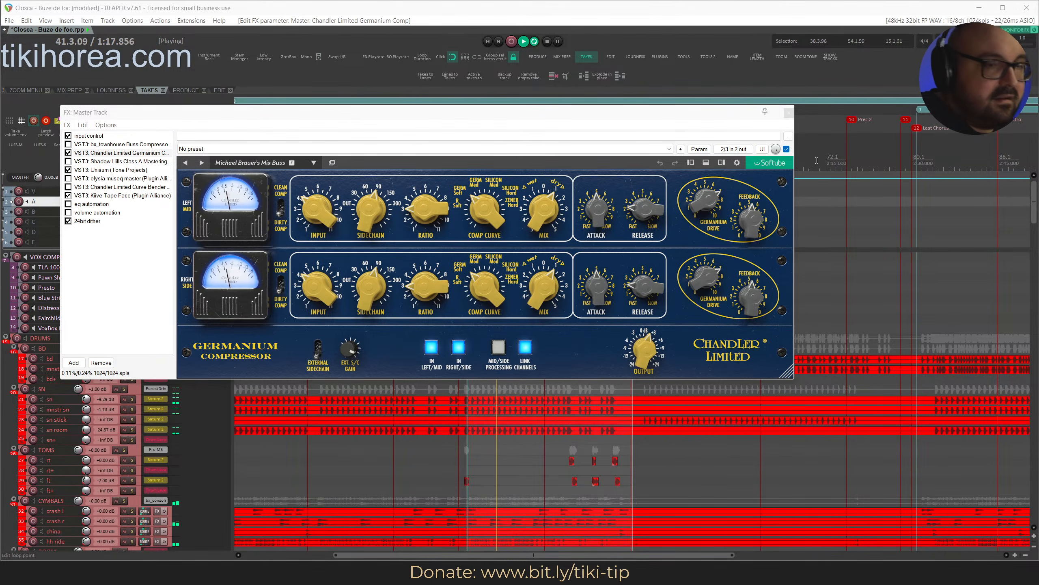
right_click(775, 150)
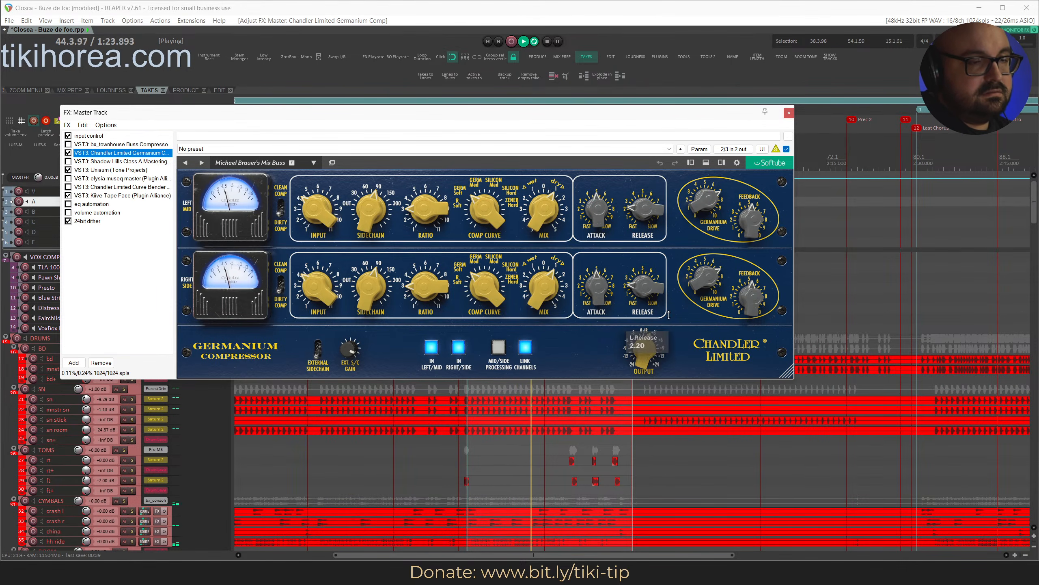
mouse_move(722, 290)
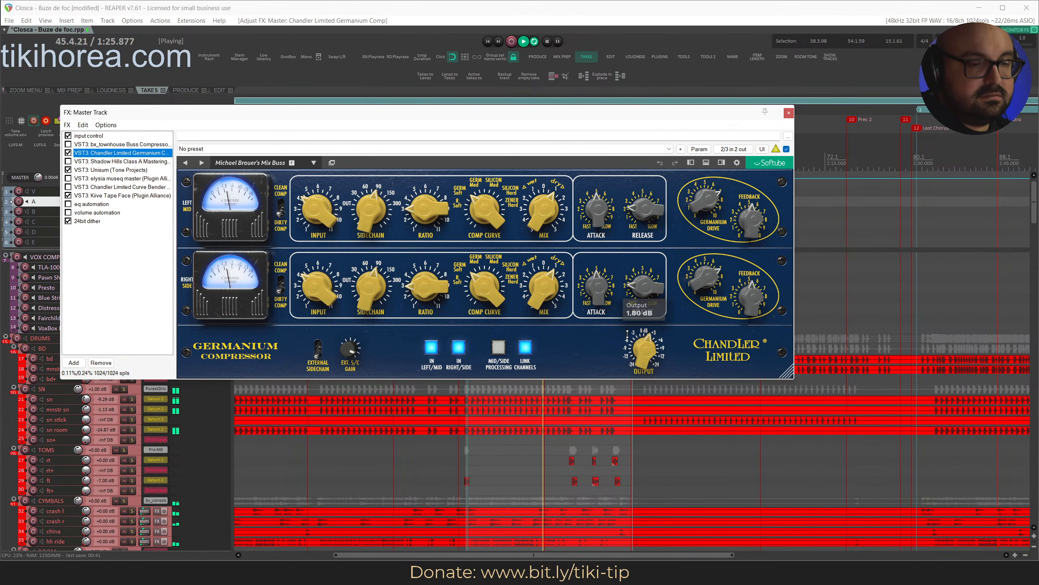
click(642, 348)
drag(642, 349, 658, 360)
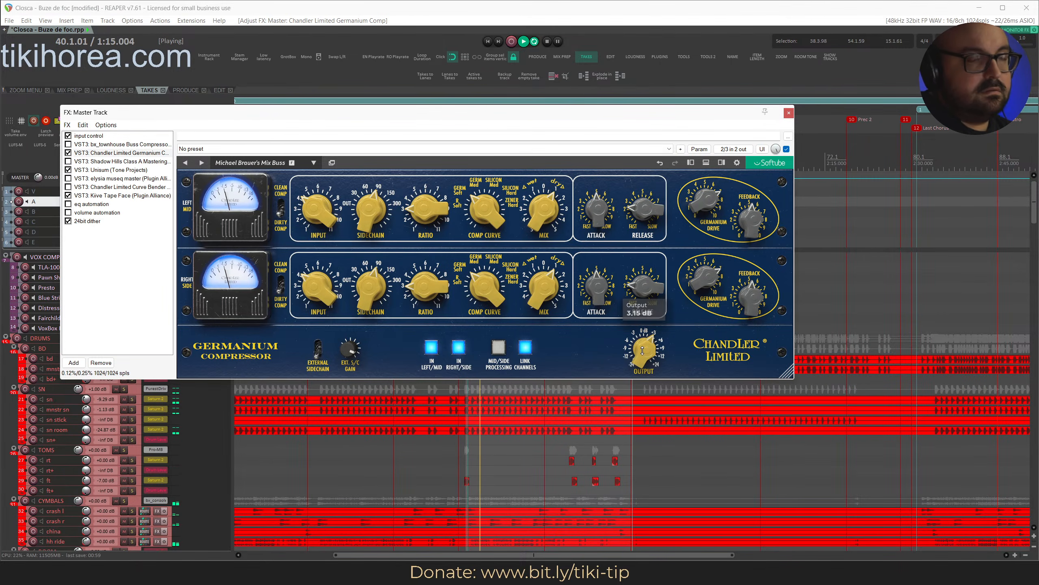
Try the Shadow Hills Class A Mastering Comp with adjusted discrete gain in place of the Germanium Comp, then switch back.
click(68, 161)
click(90, 161)
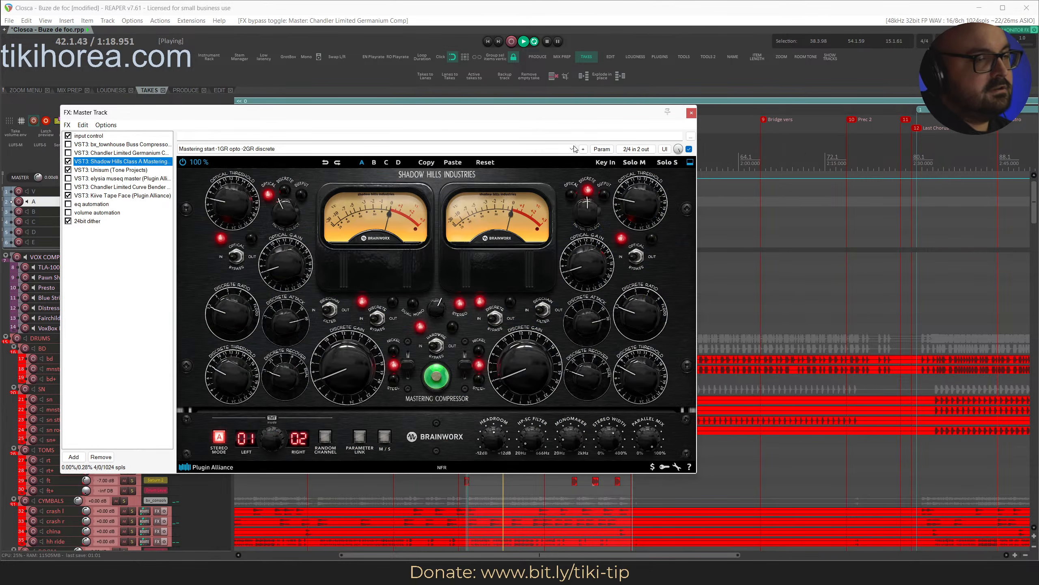
right_click(682, 150)
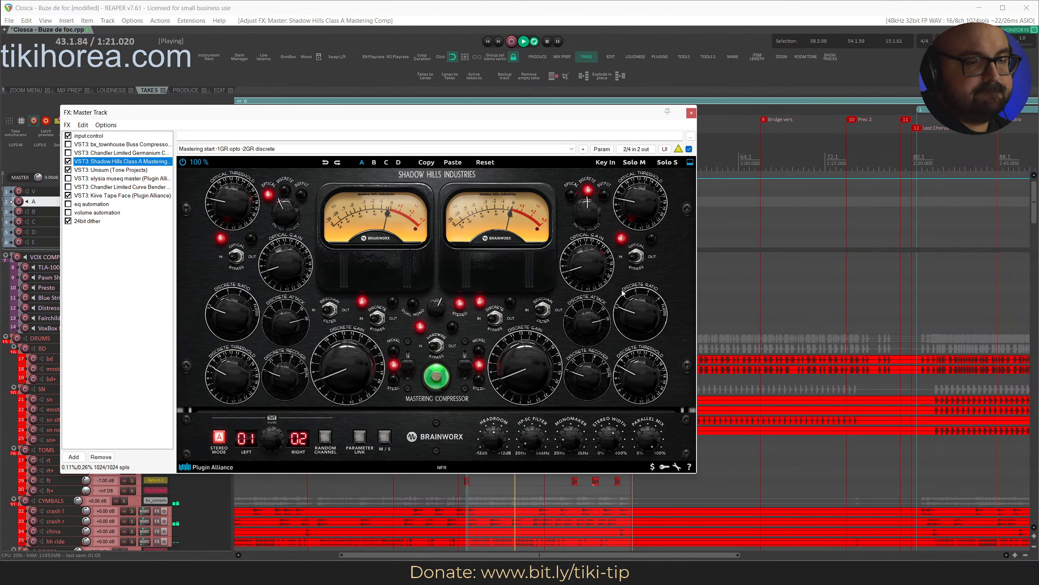
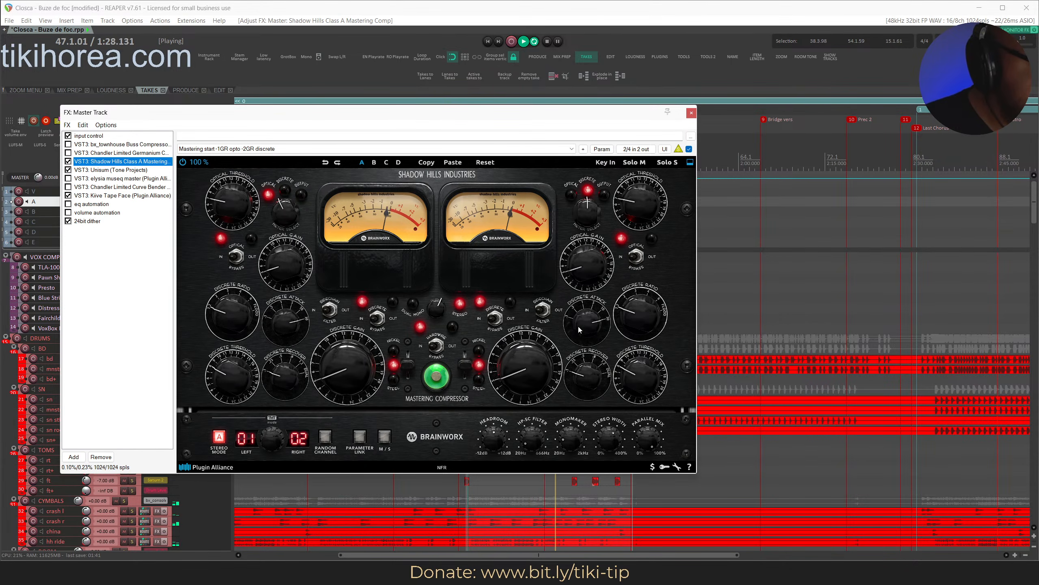
click(549, 369)
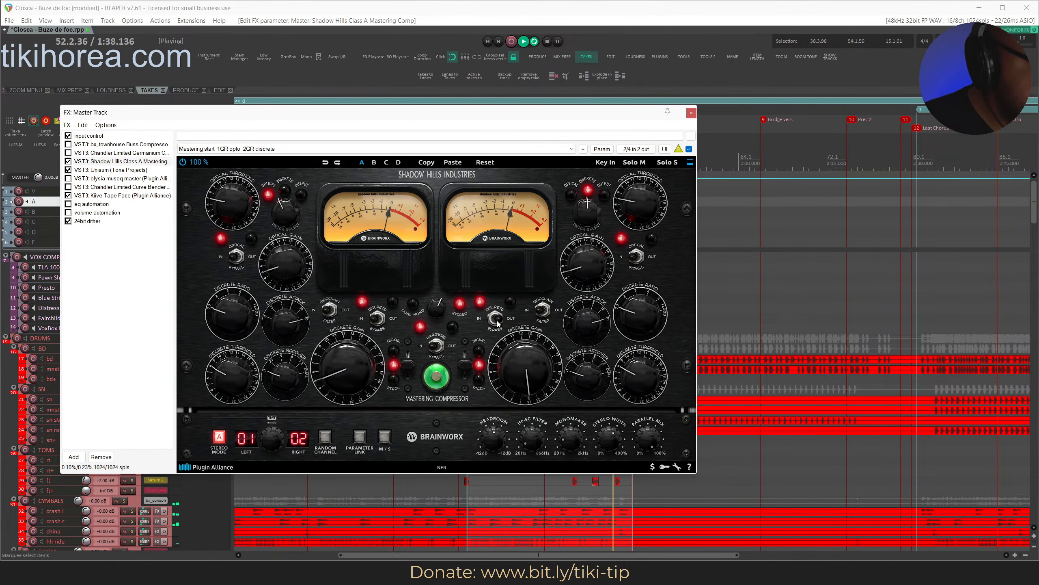
drag(539, 484, 559, 363)
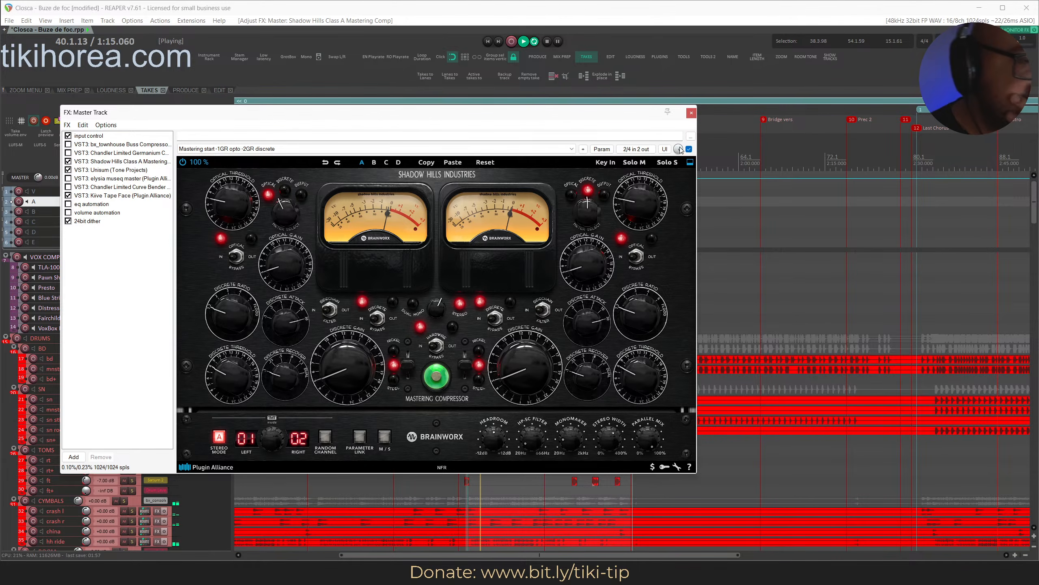
drag(68, 162, 68, 155)
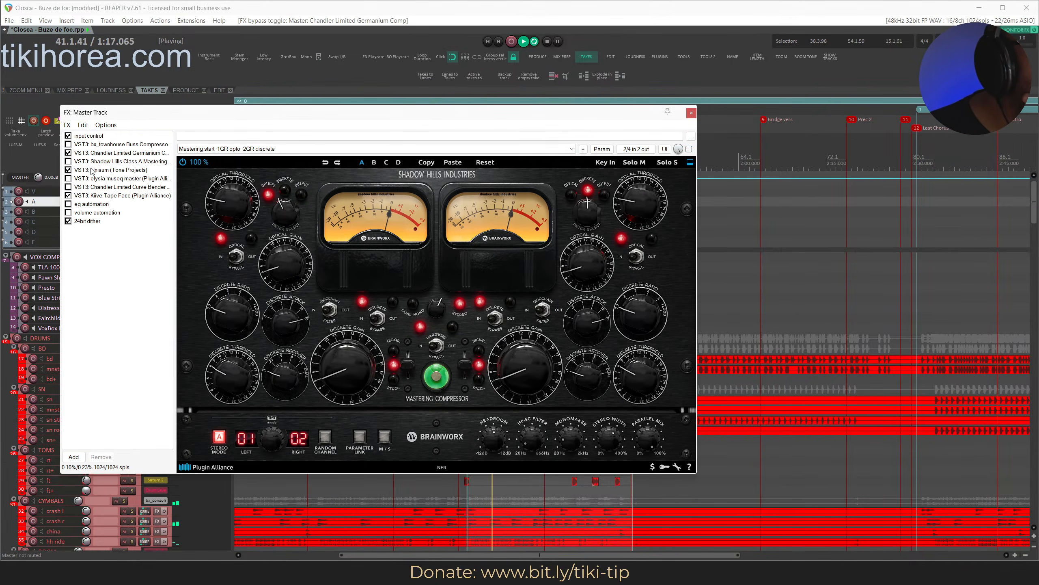
Compare the mix with Unisum enabled and bypassed on the master, leaving it bypassed.
click(92, 169)
click(68, 170)
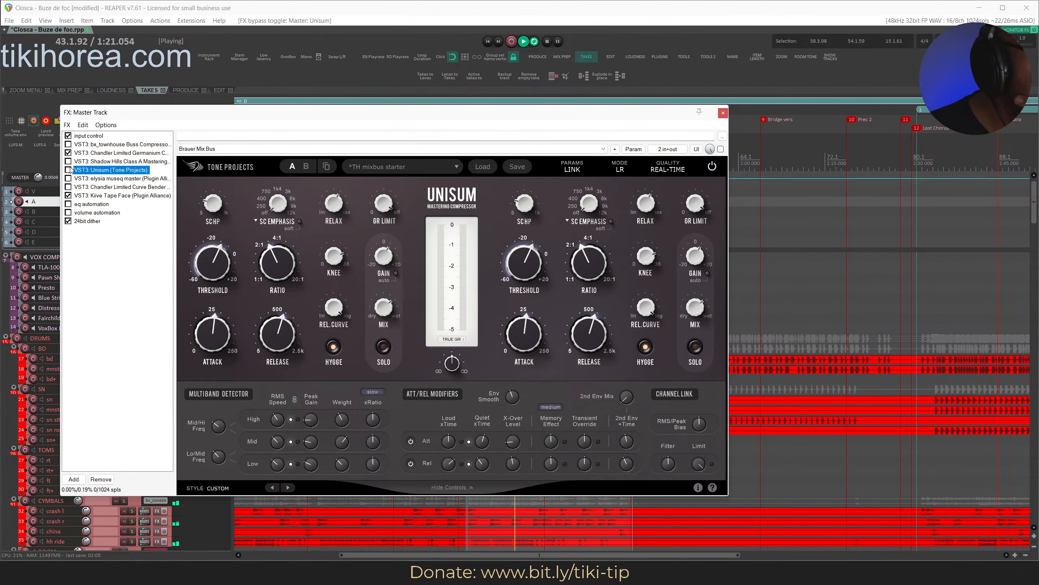
click(68, 169)
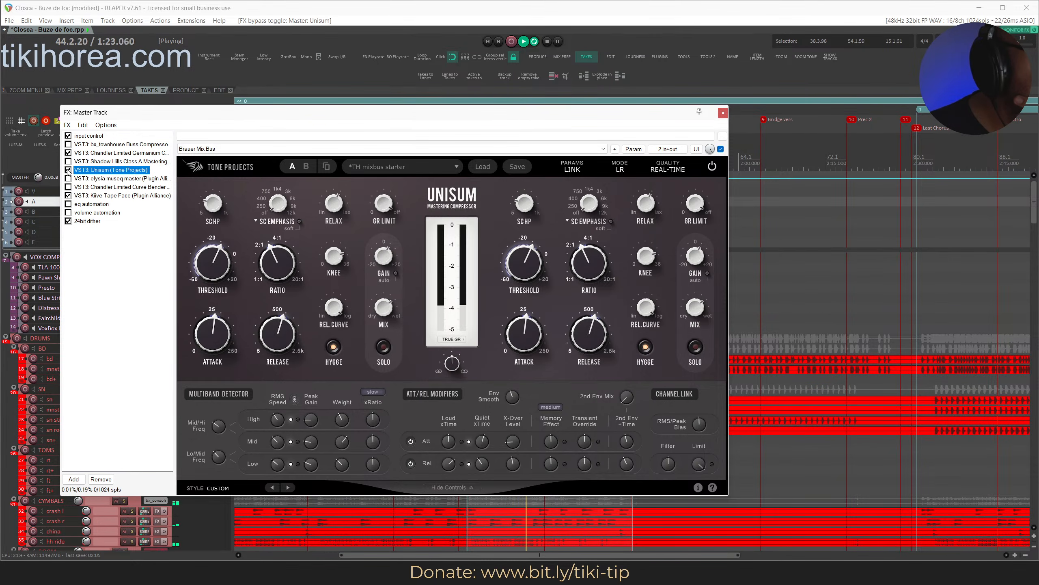
click(69, 170)
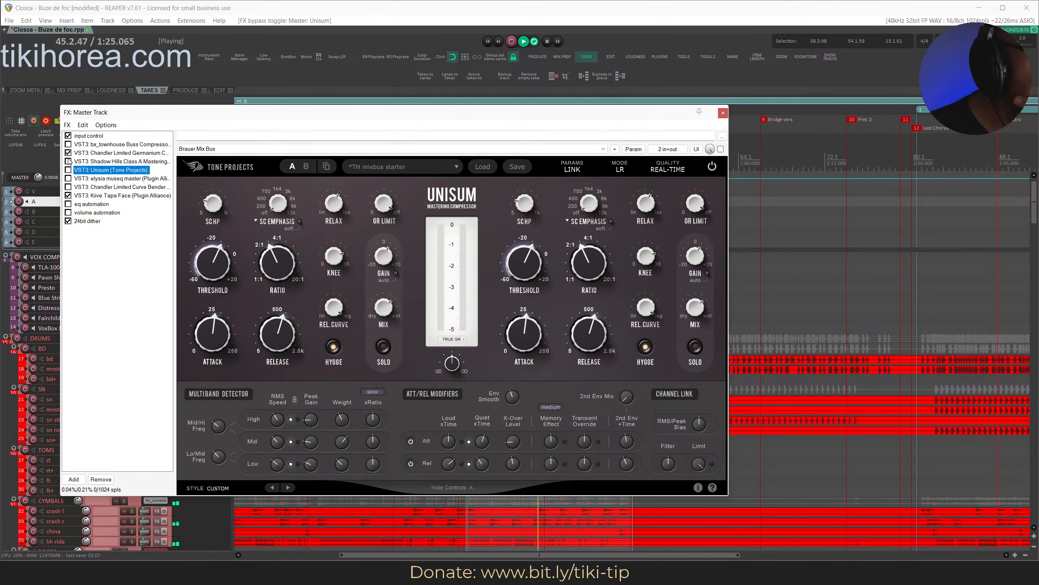
Return to the Chandler Limited Germanium Comp on the master and readjust its output level.
click(121, 153)
click(647, 356)
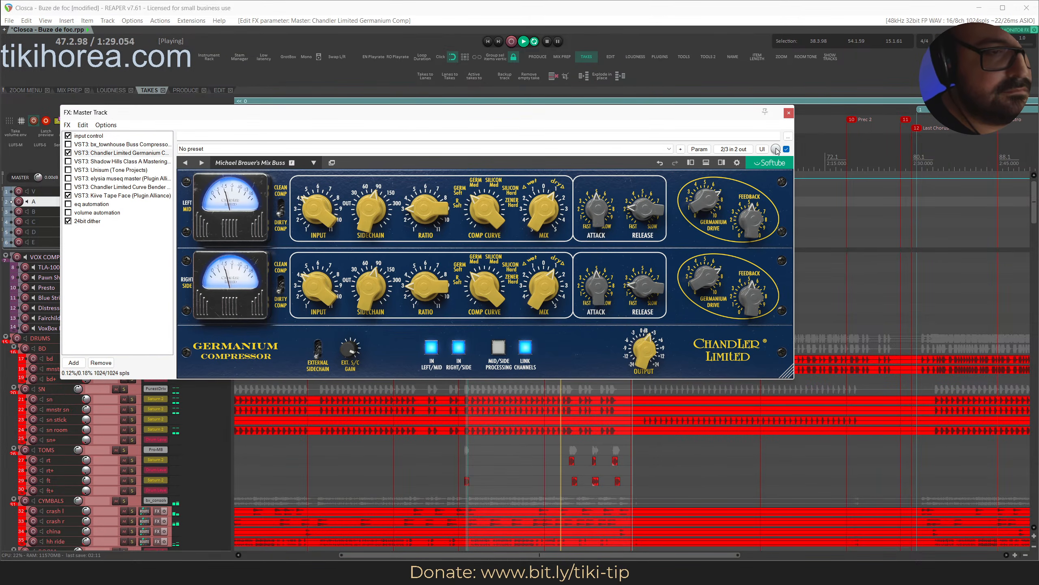
Replace the Chandler Limited Germanium Comp with Unisum on the master, listen to its delta signal and save the project.
drag(747, 119, 785, 138)
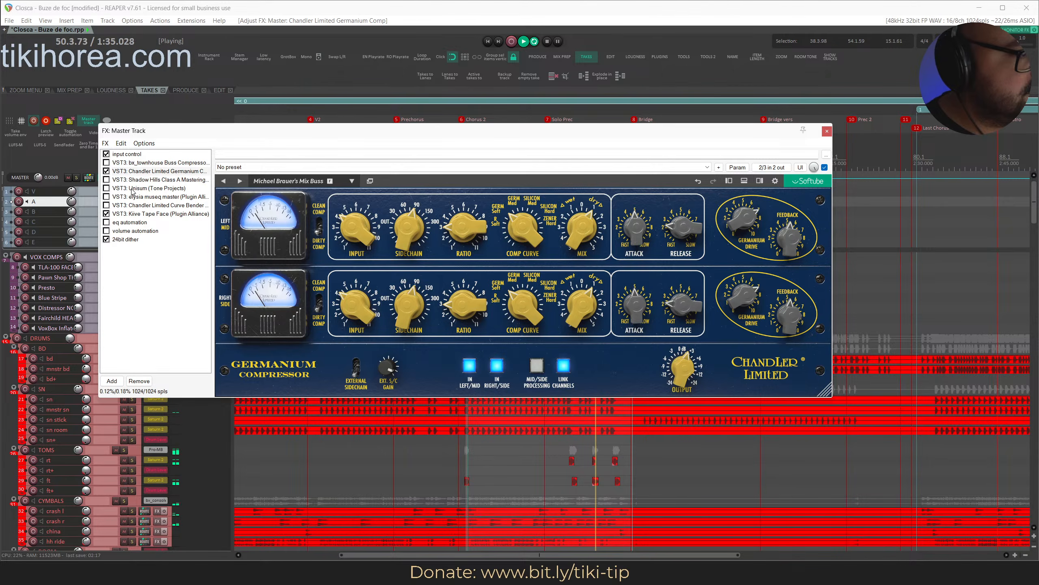
click(107, 188)
click(123, 189)
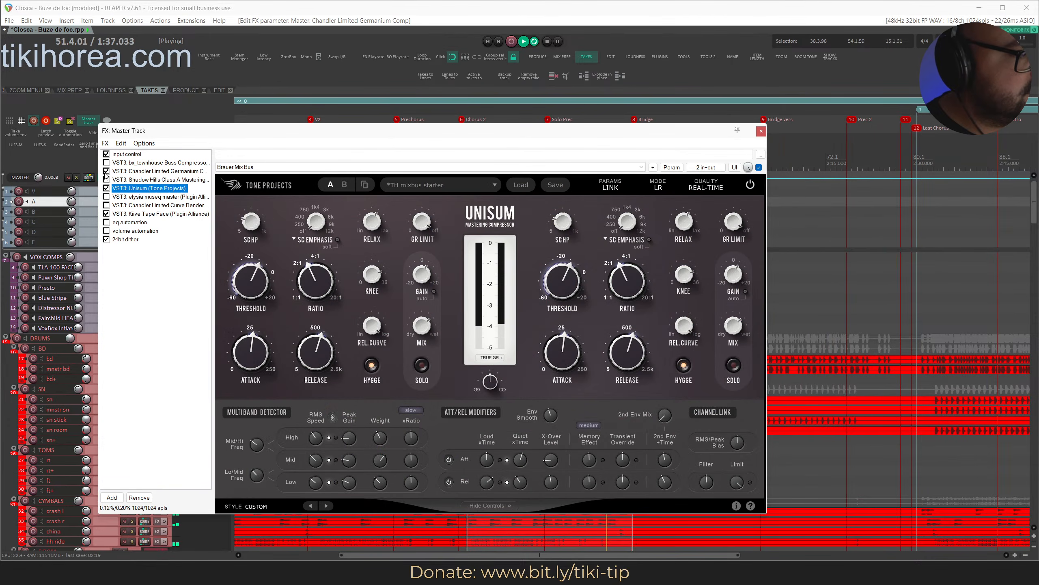
click(107, 171)
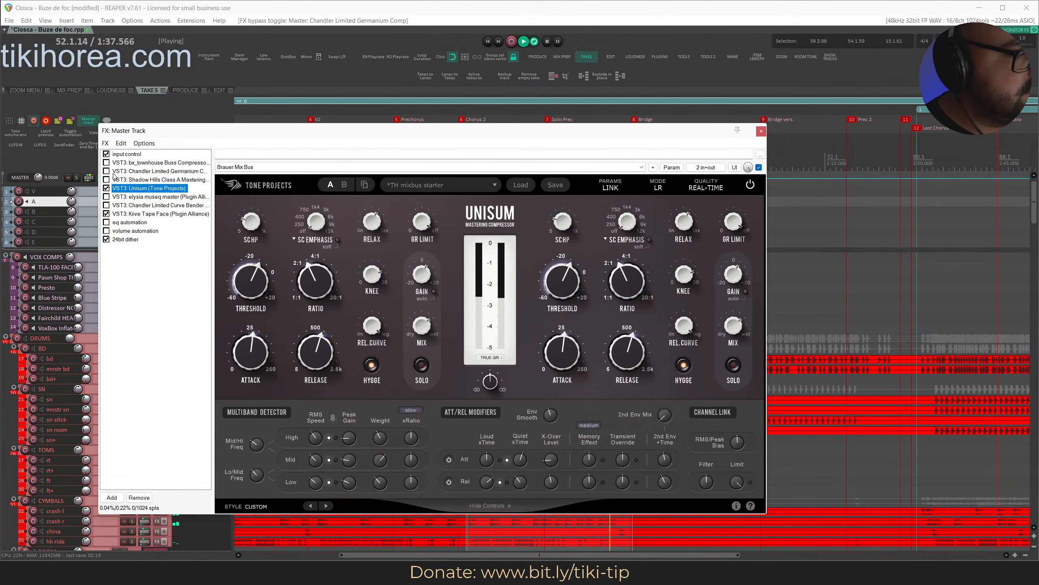
right_click(748, 167)
click(616, 13)
key(ctrl+s)
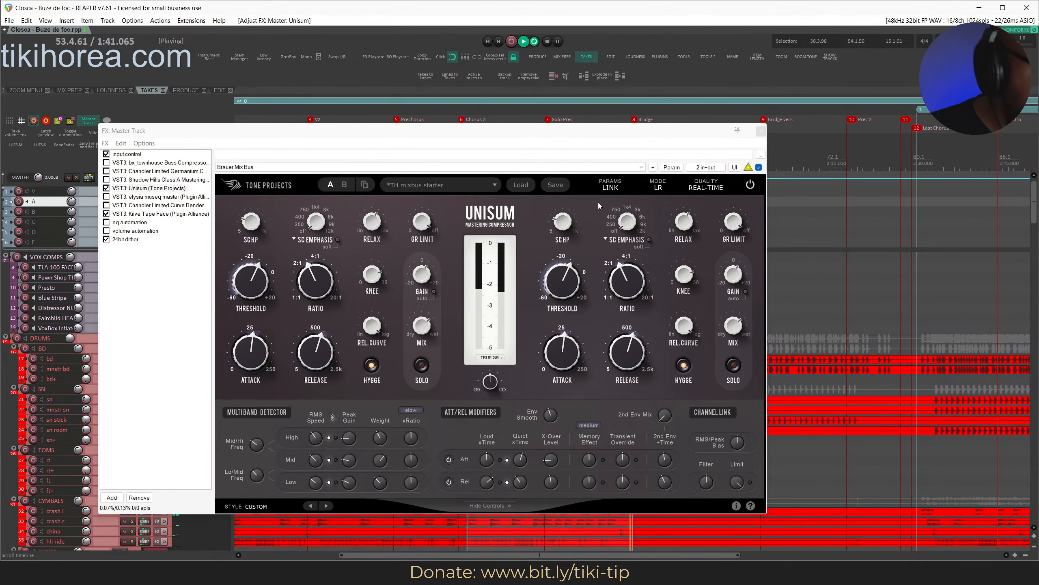
Compare Unisum against the Germanium Comp on the master, turn off delta listening and go back to the Germanium Comp.
mouse_move(621, 277)
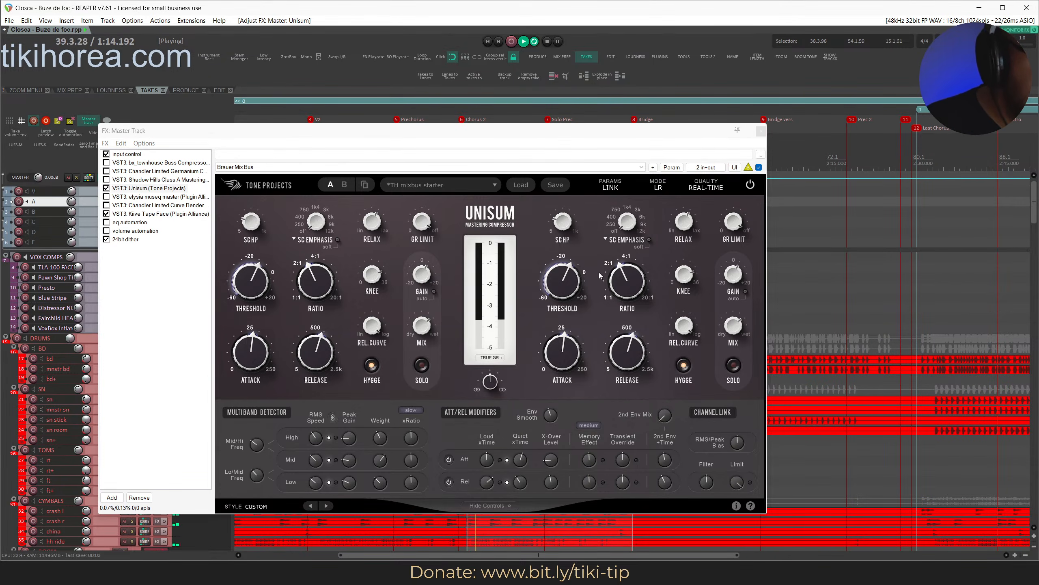
mouse_move(495, 278)
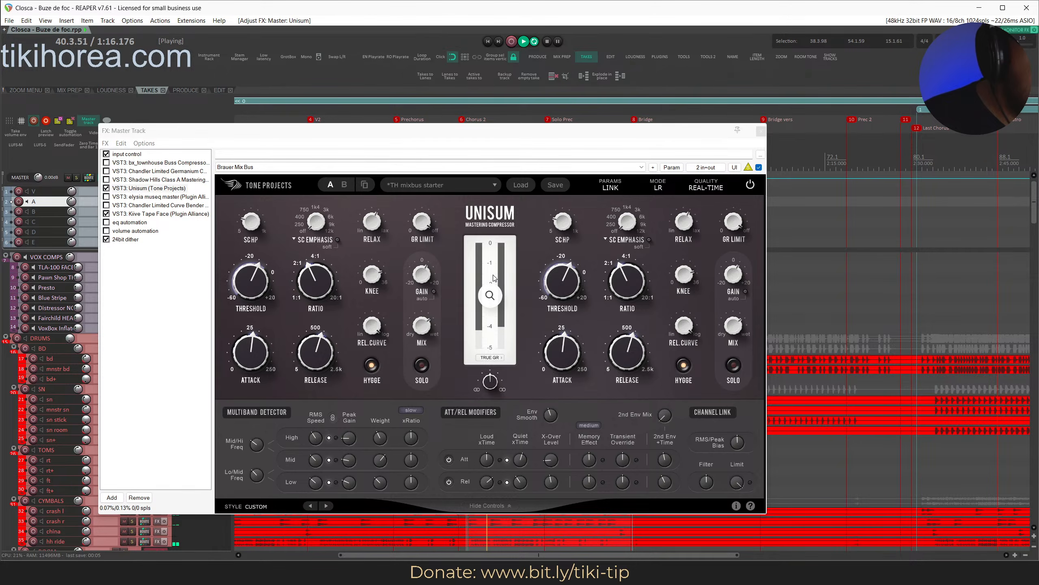
mouse_move(245, 233)
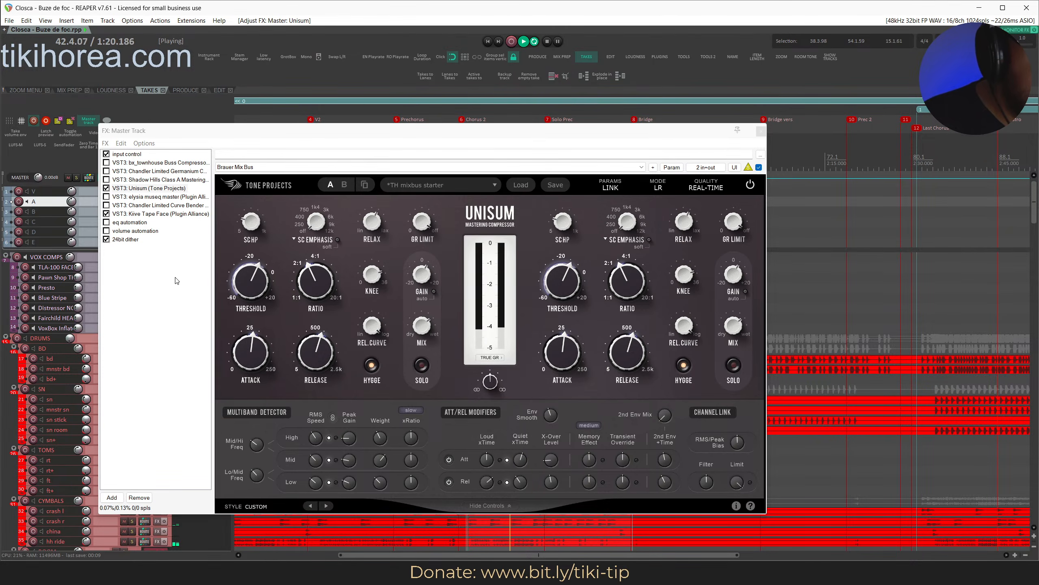
click(101, 193)
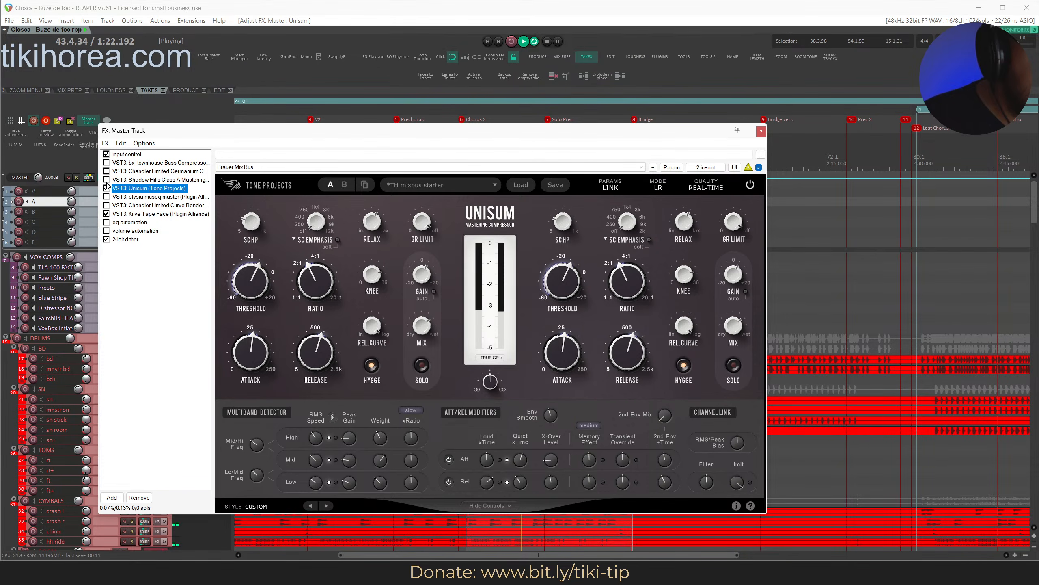
click(107, 188)
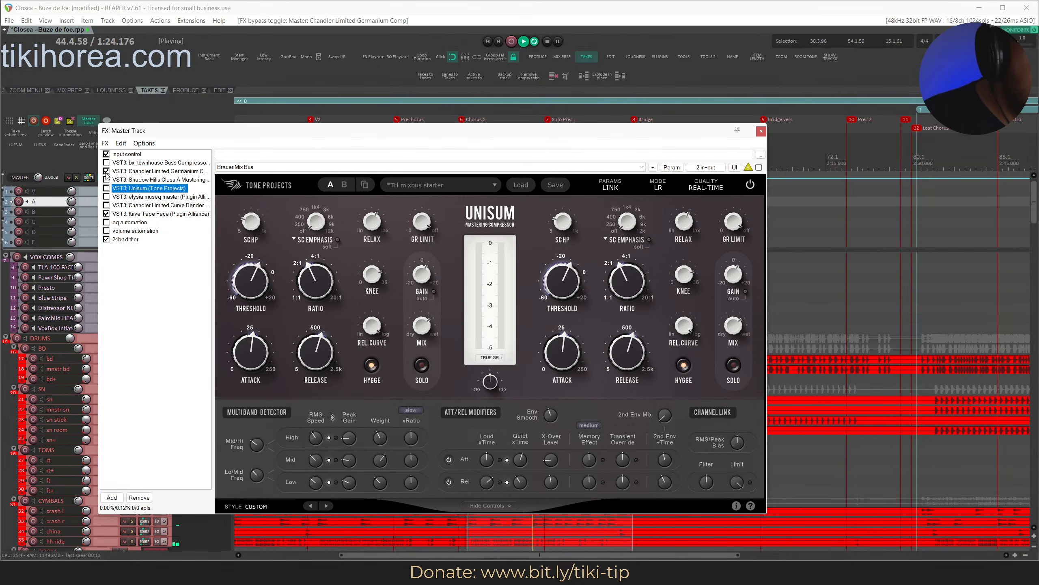
click(106, 189)
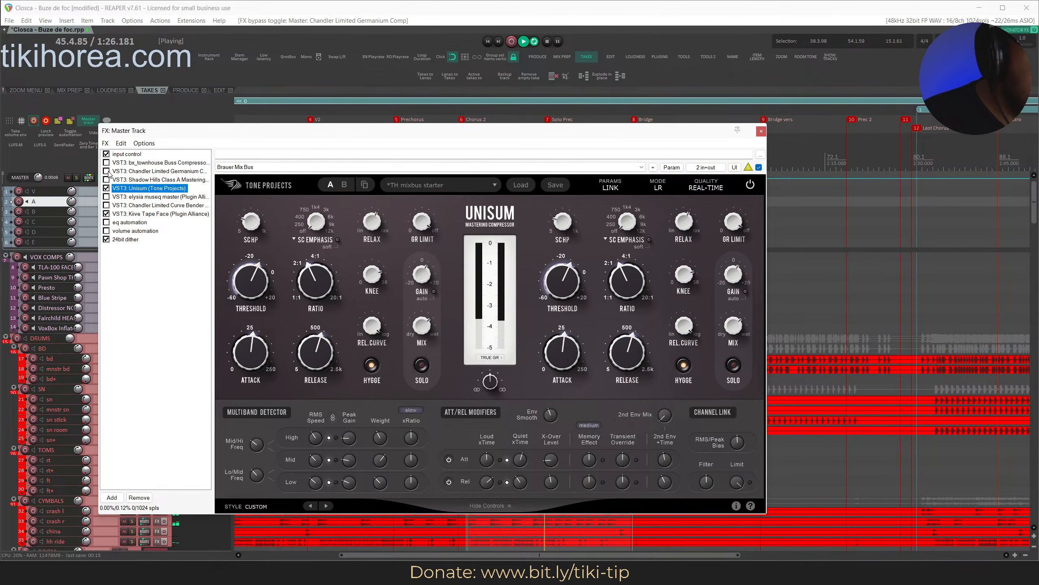
click(749, 168)
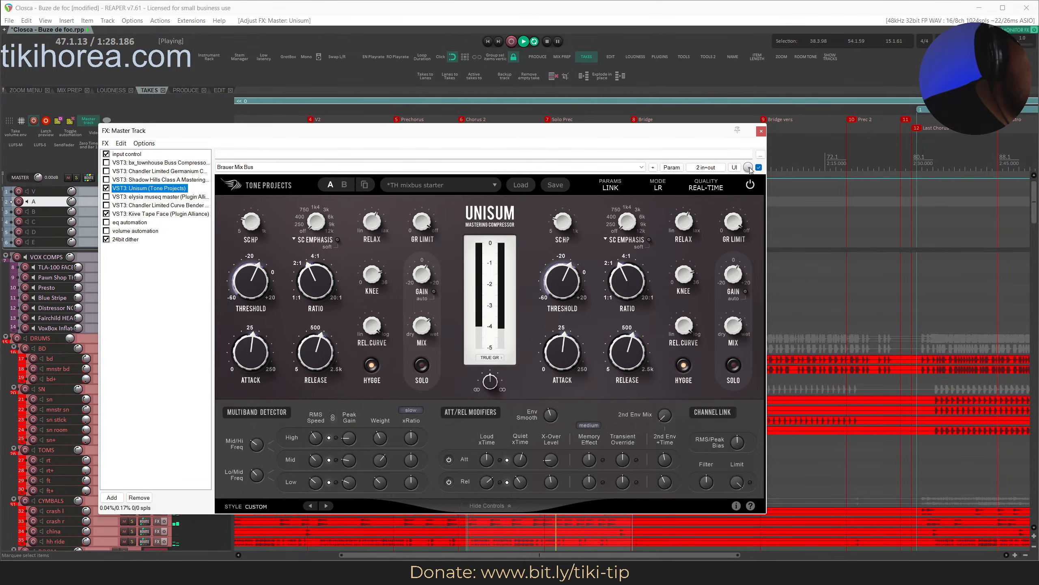
click(106, 171)
click(106, 188)
Enable the elysia museq master EQ on the master and compare it with the Chandler Limited Curve Bender.
click(115, 197)
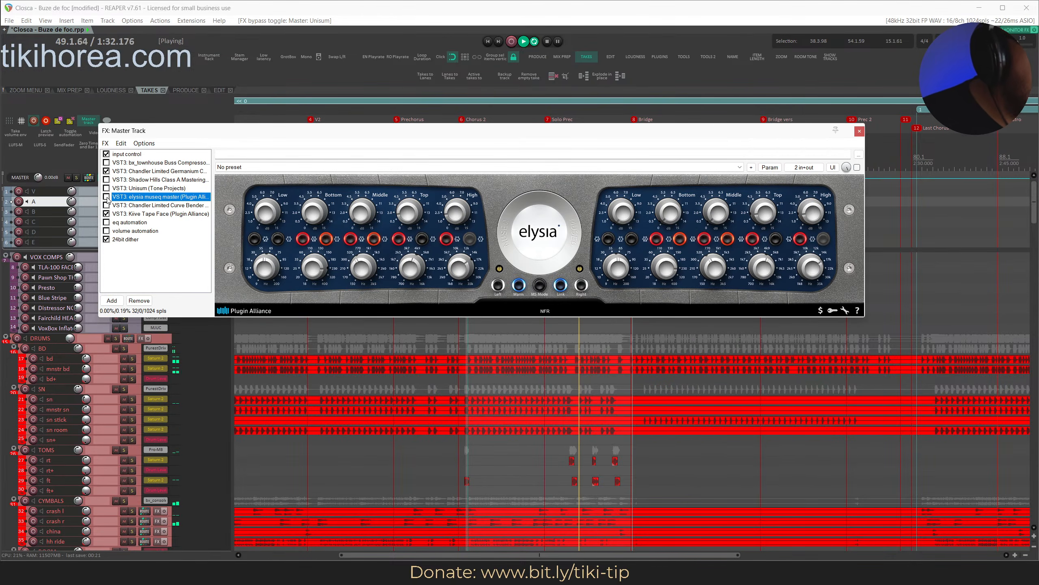
click(106, 197)
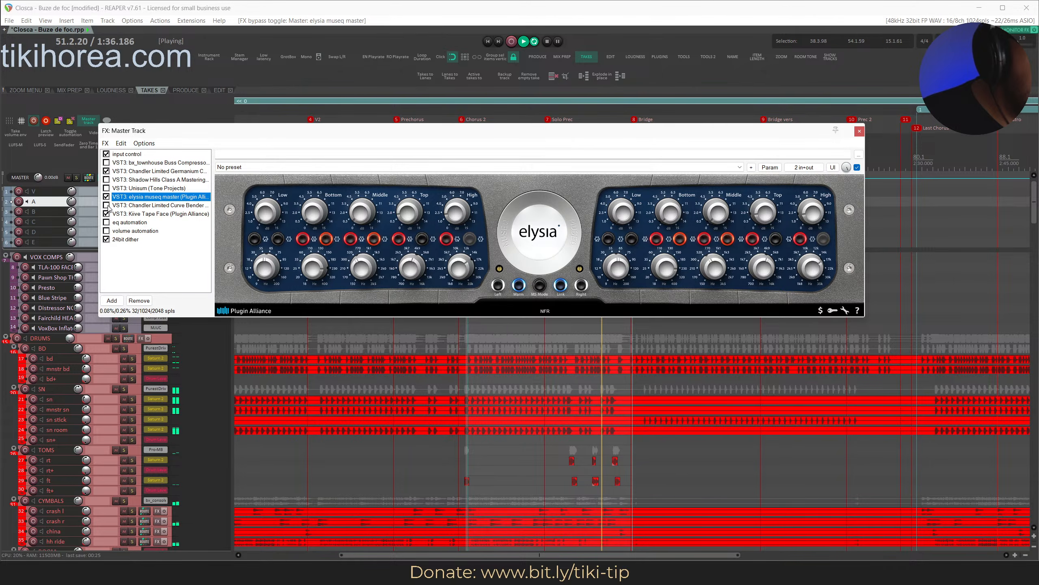
click(106, 197)
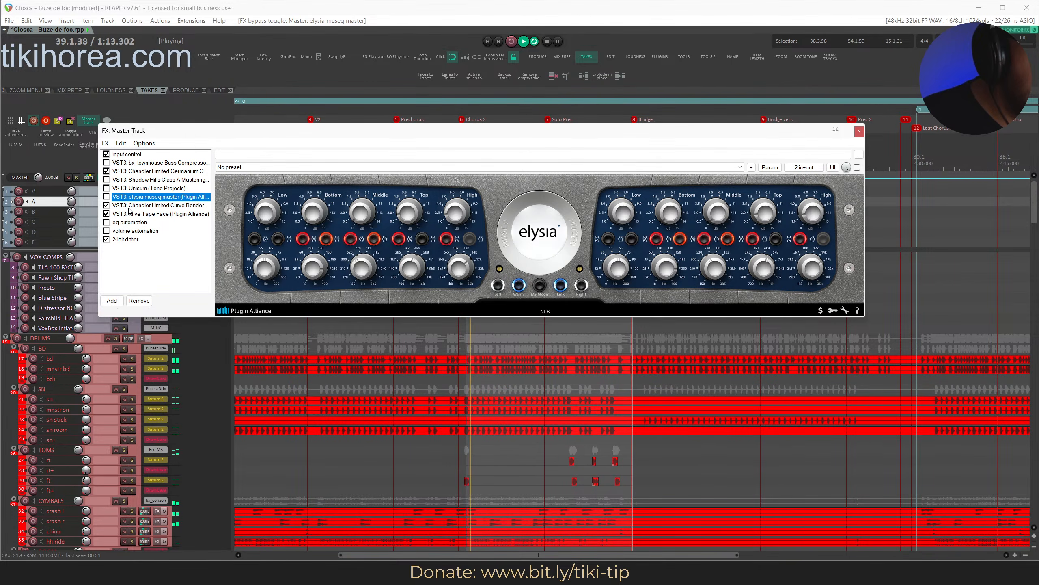
click(106, 205)
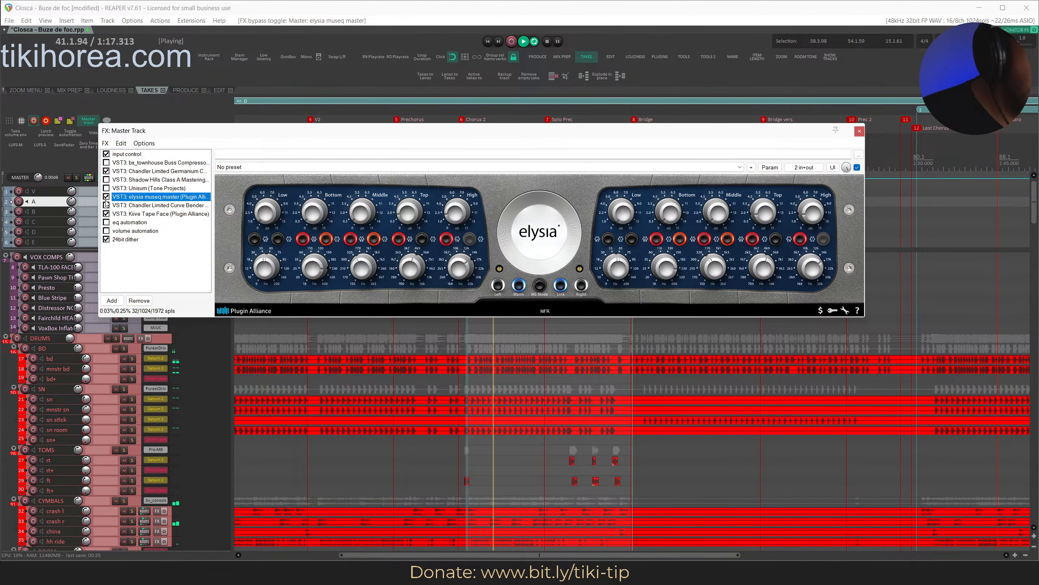
Compare the Curve Bender with the elysia museq again on the master, leaving the Curve Bender enabled and the museq bypassed.
click(107, 205)
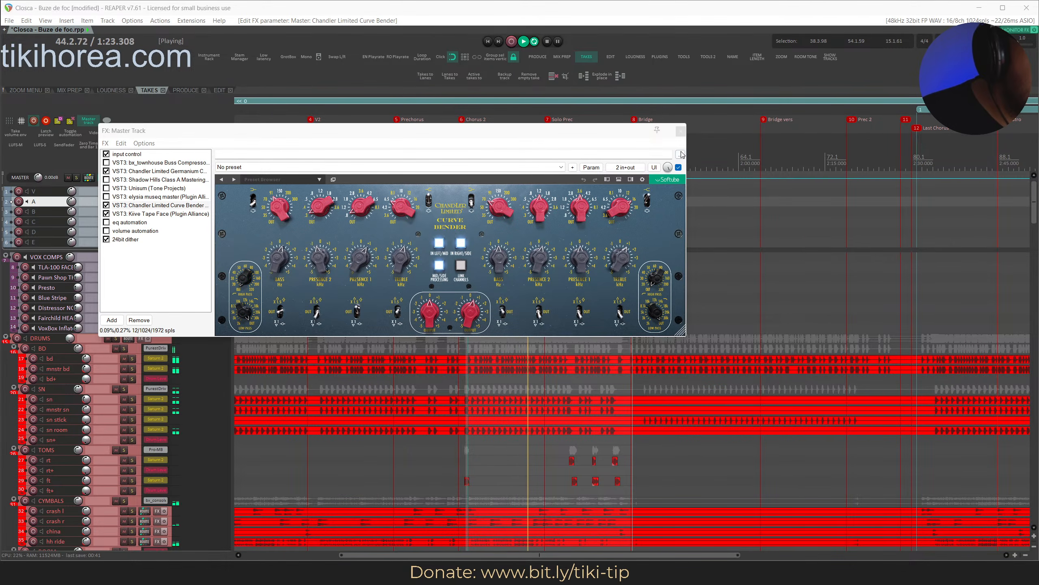
click(671, 167)
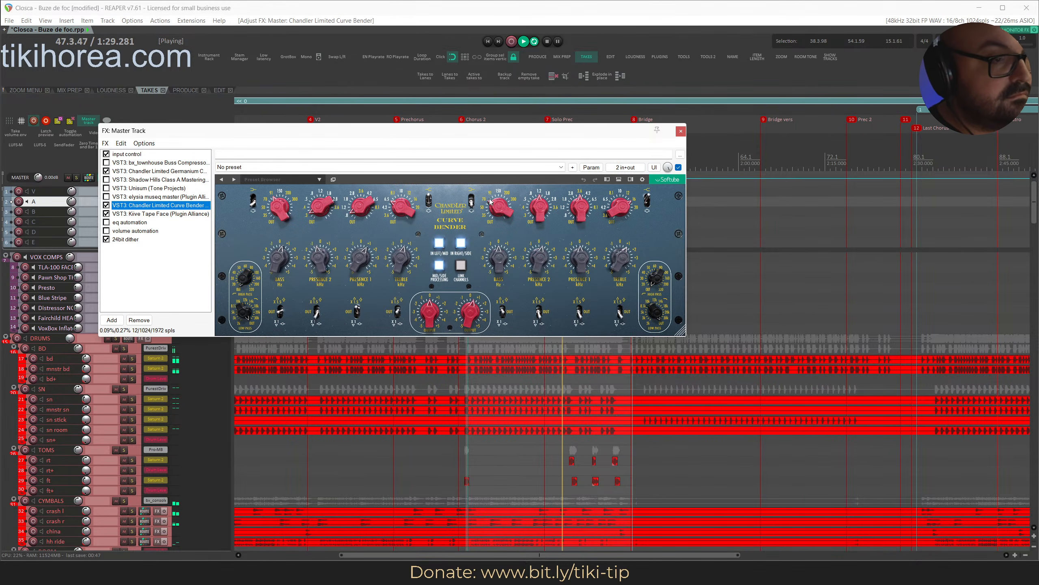
click(107, 205)
click(106, 196)
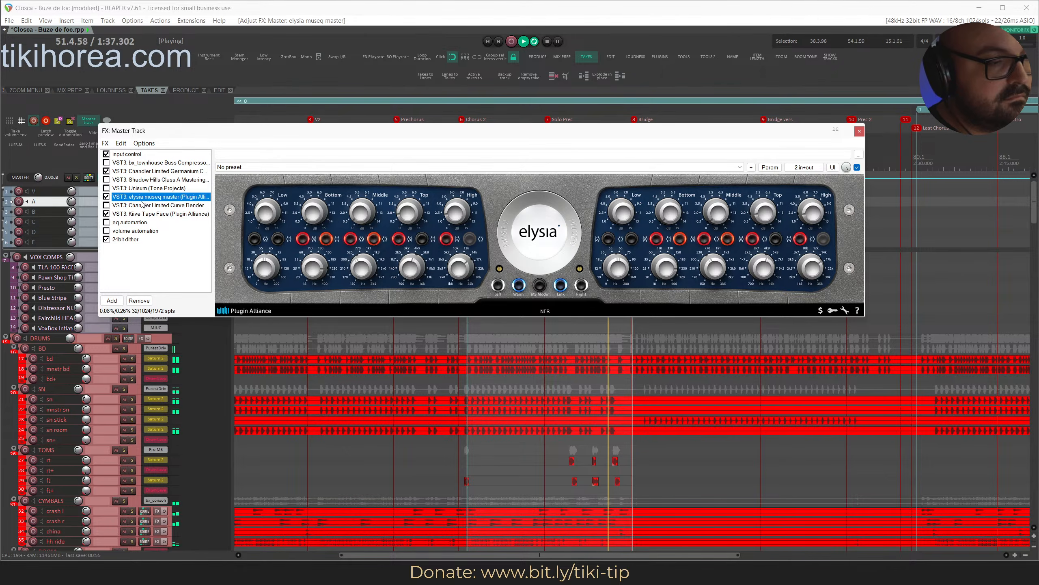
click(106, 205)
click(106, 196)
click(169, 205)
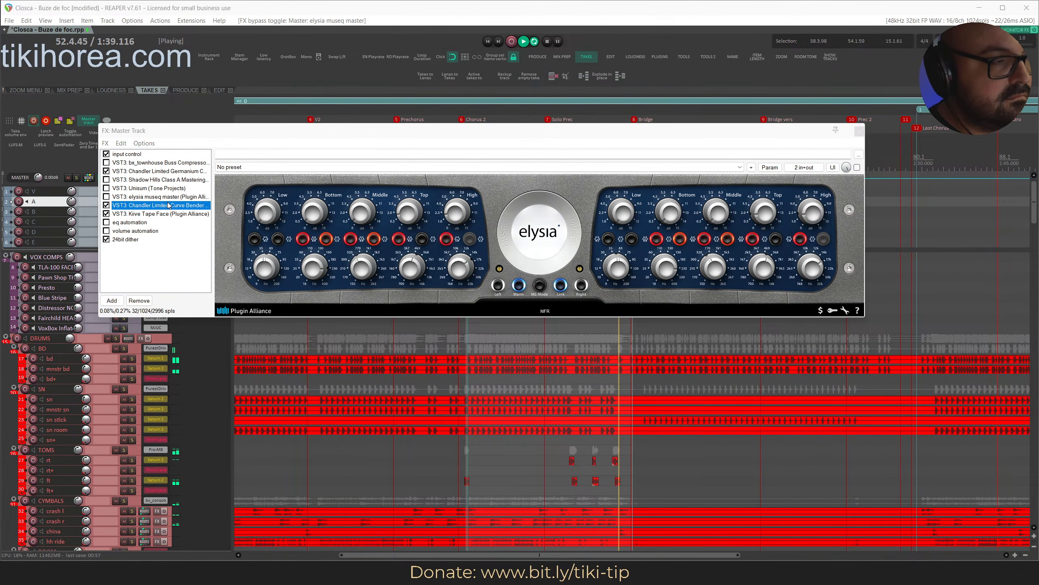
Open Kiive Tape Face on the master, save the project, and compare the tape switched off and on with and without delta listening.
click(165, 189)
click(173, 214)
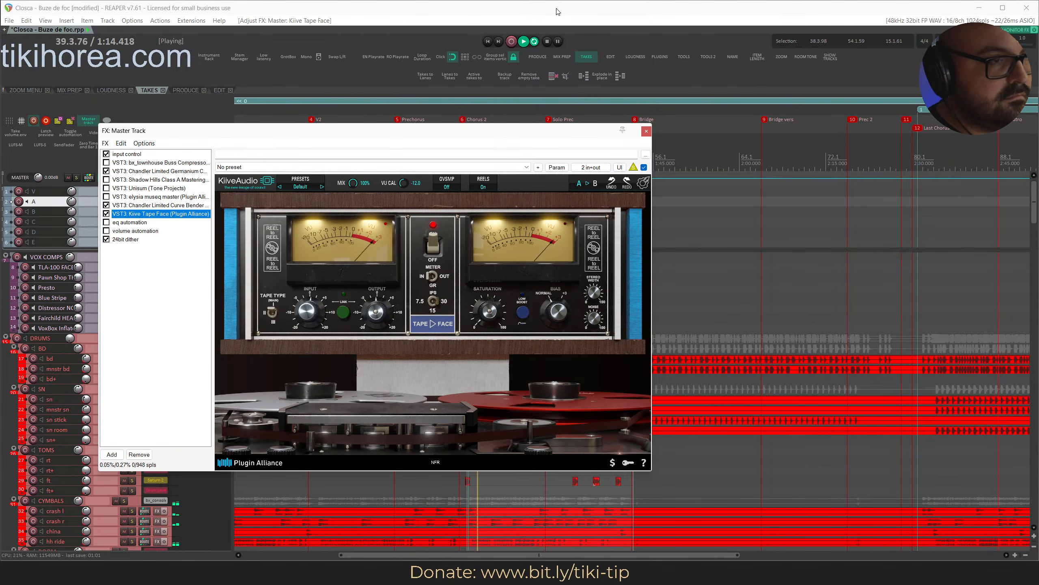
key(ctrl+s)
click(433, 248)
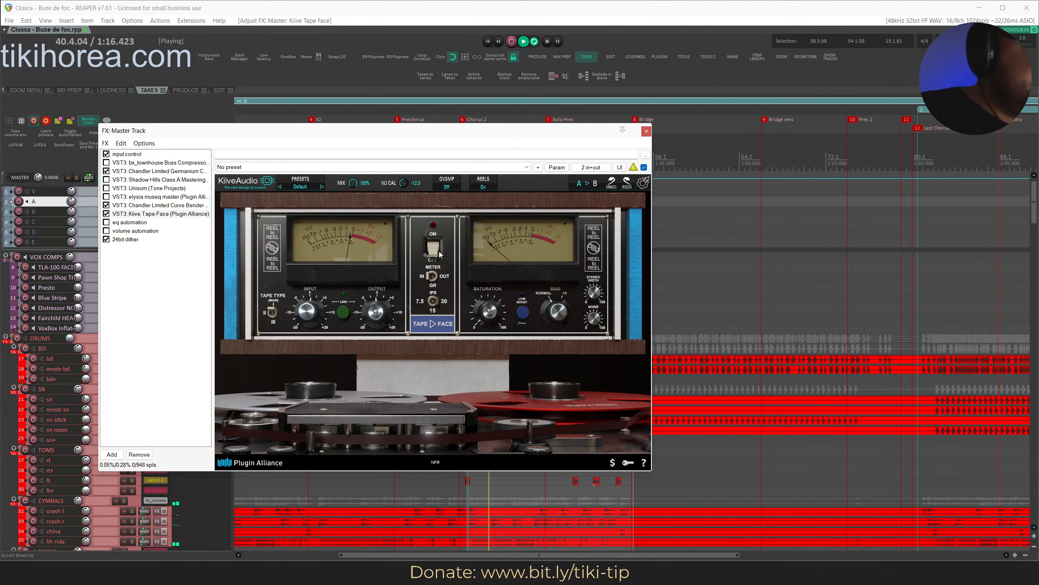
click(634, 167)
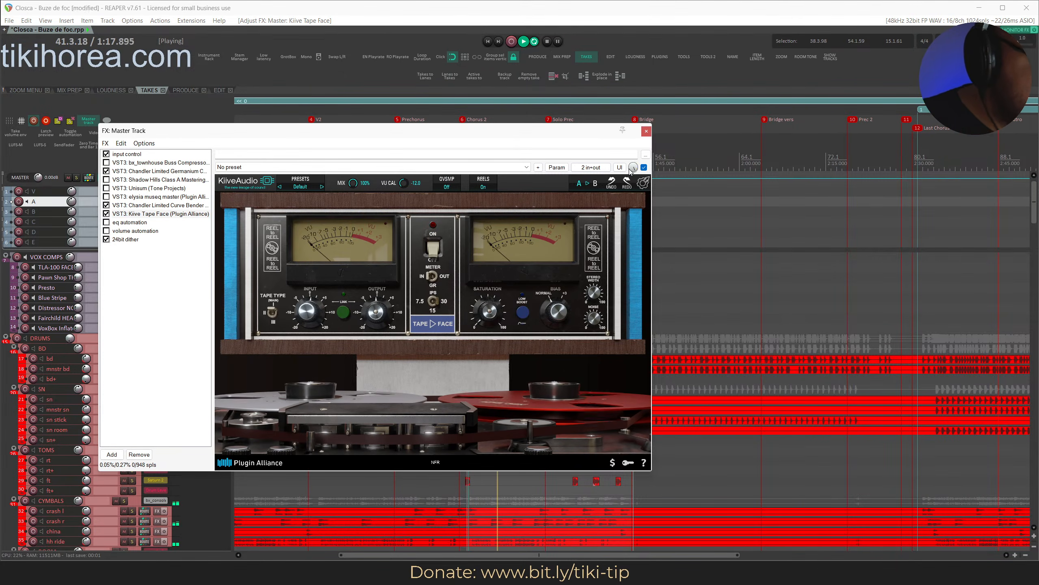
click(432, 251)
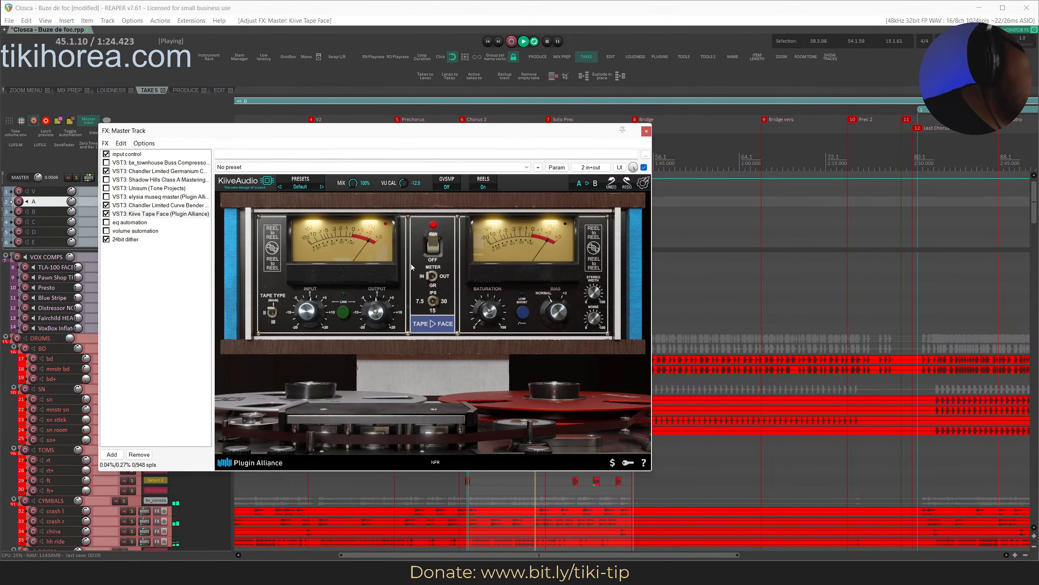
Try the Tape Face input control and compare the tape off, on and in delta listening.
drag(307, 315, 291, 357)
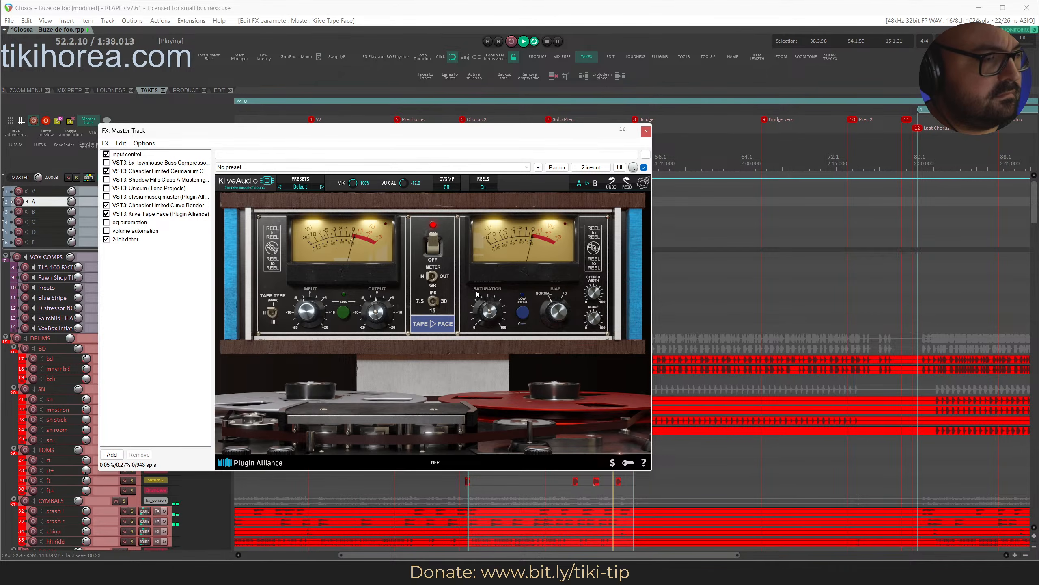
key(ctrl+b)
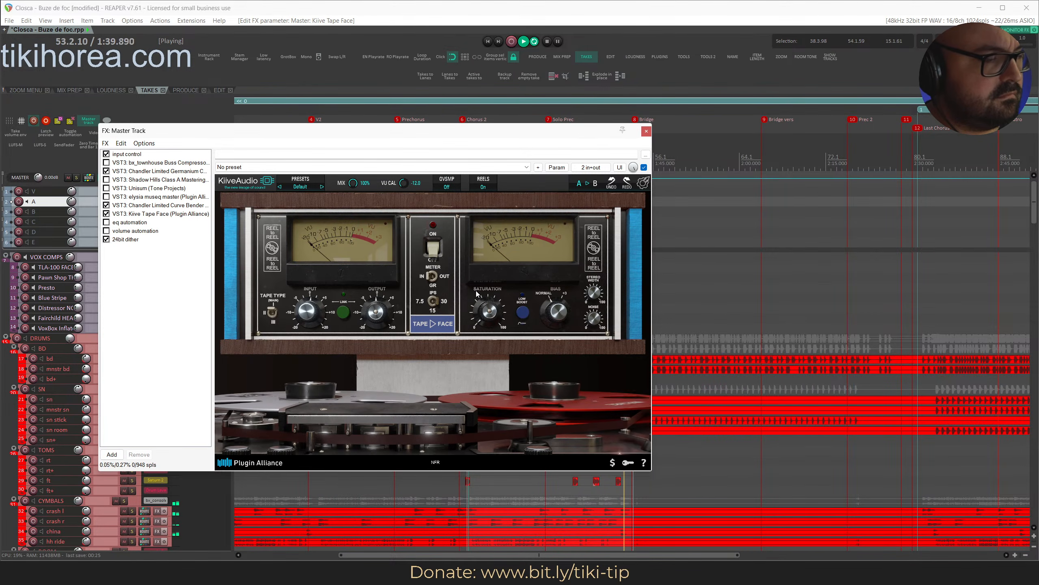
key(ctrl+b)
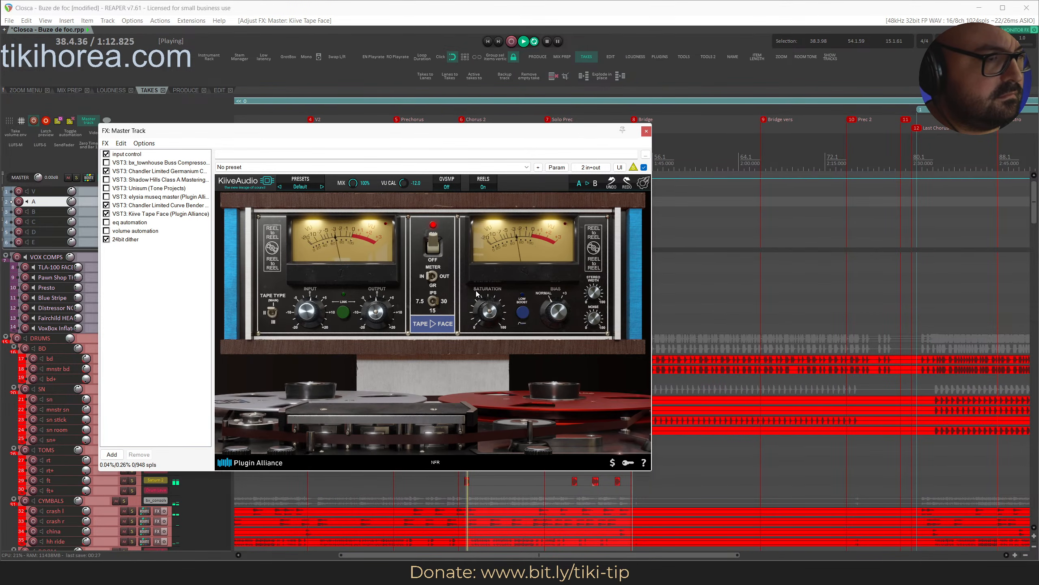
key(ctrl+s)
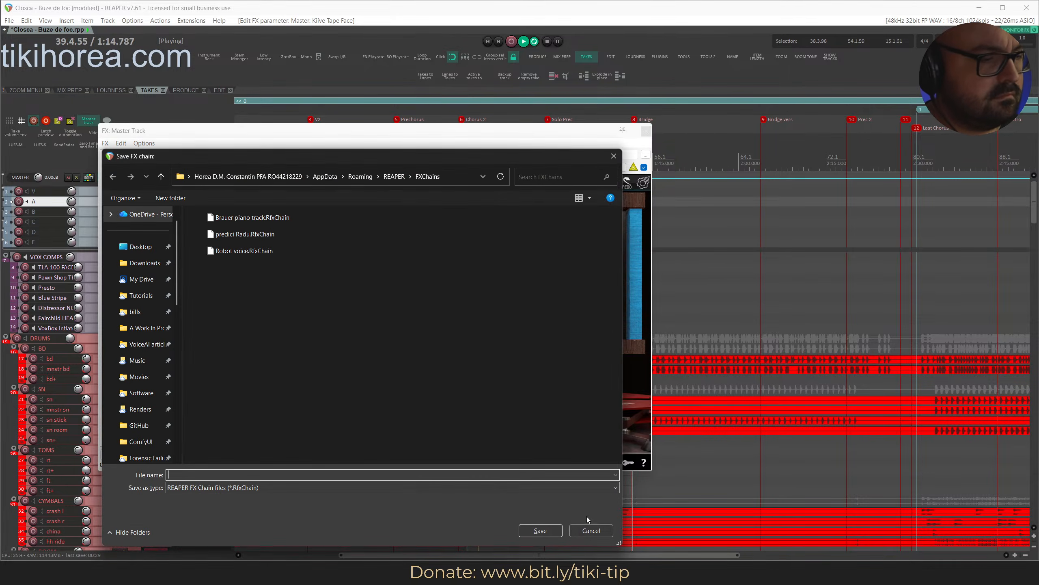
click(590, 532)
click(631, 171)
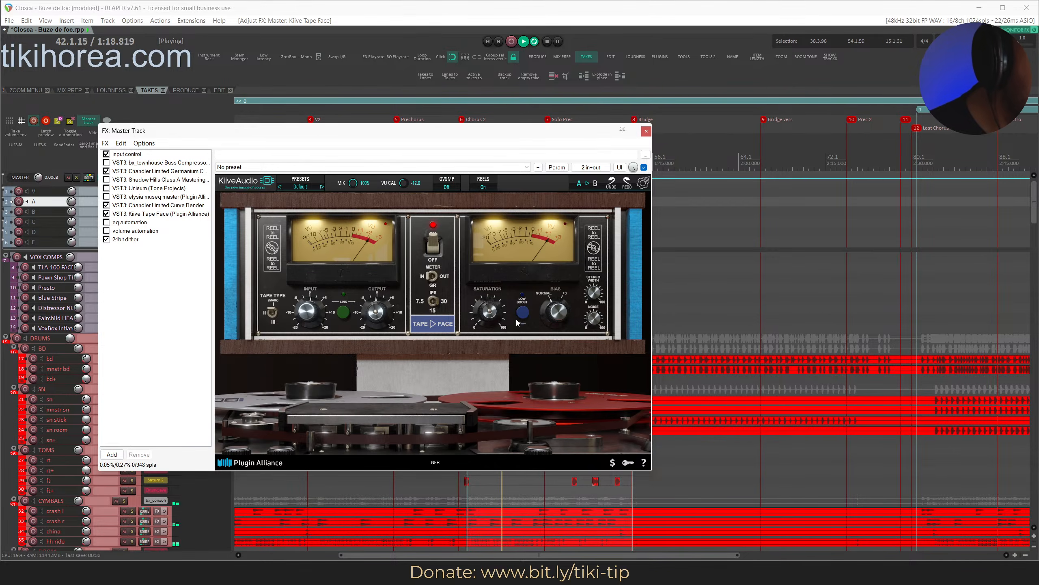
Check the Tape Face bias and audition its tape types, choosing the one with the blue reels.
click(557, 317)
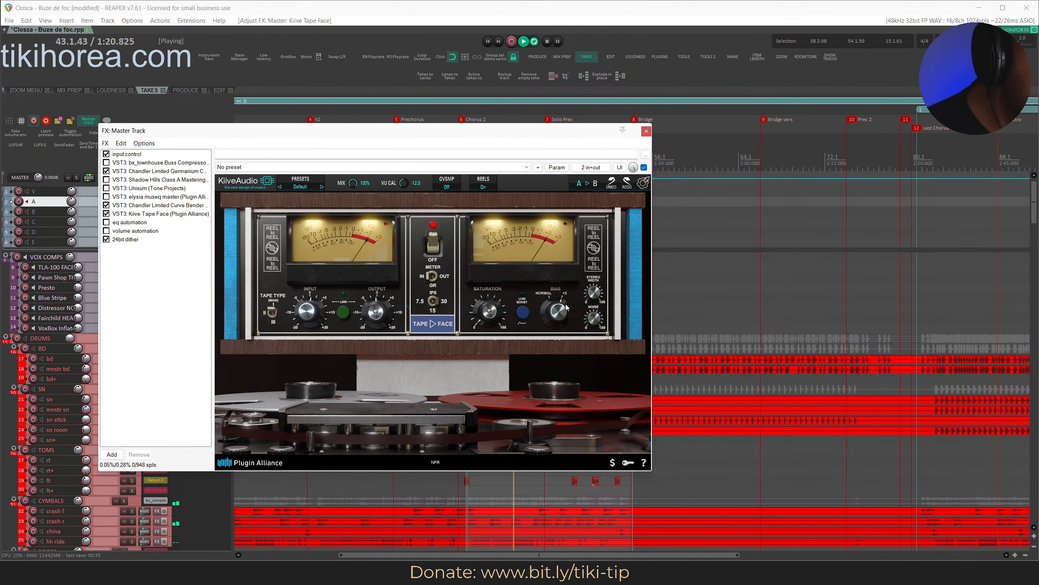
mouse_move(596, 292)
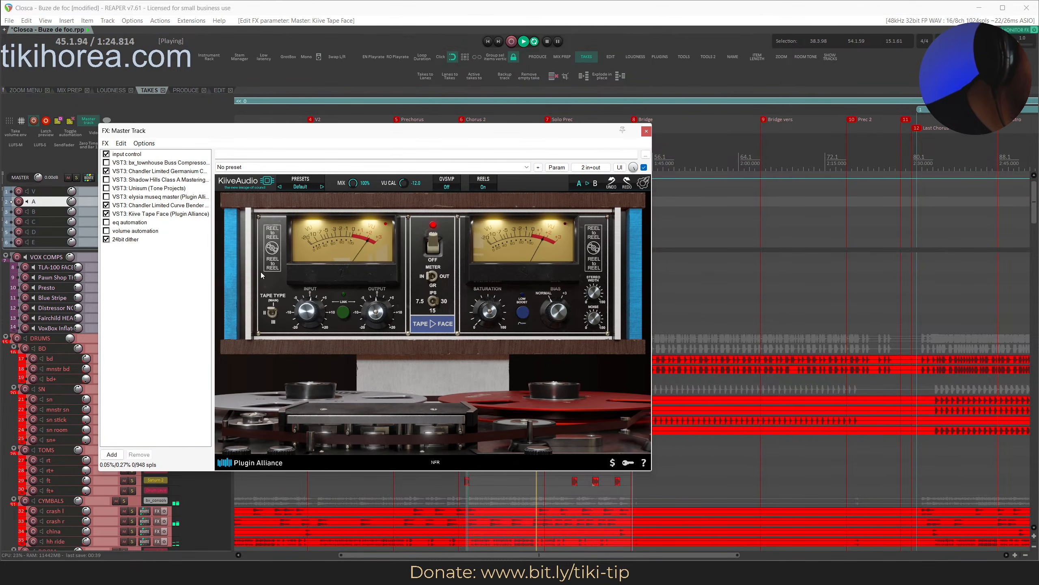
click(269, 315)
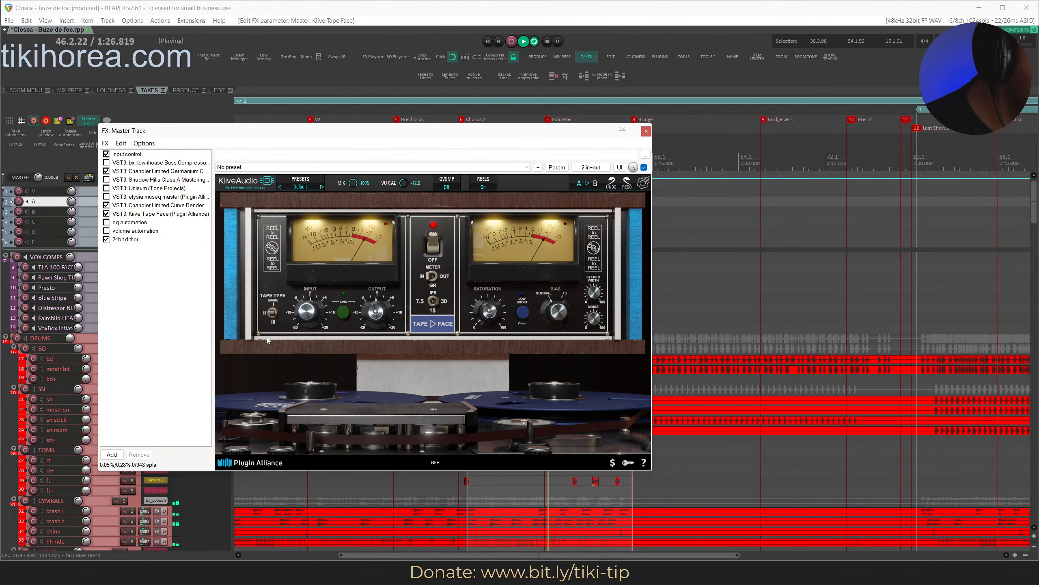
drag(266, 330, 263, 388)
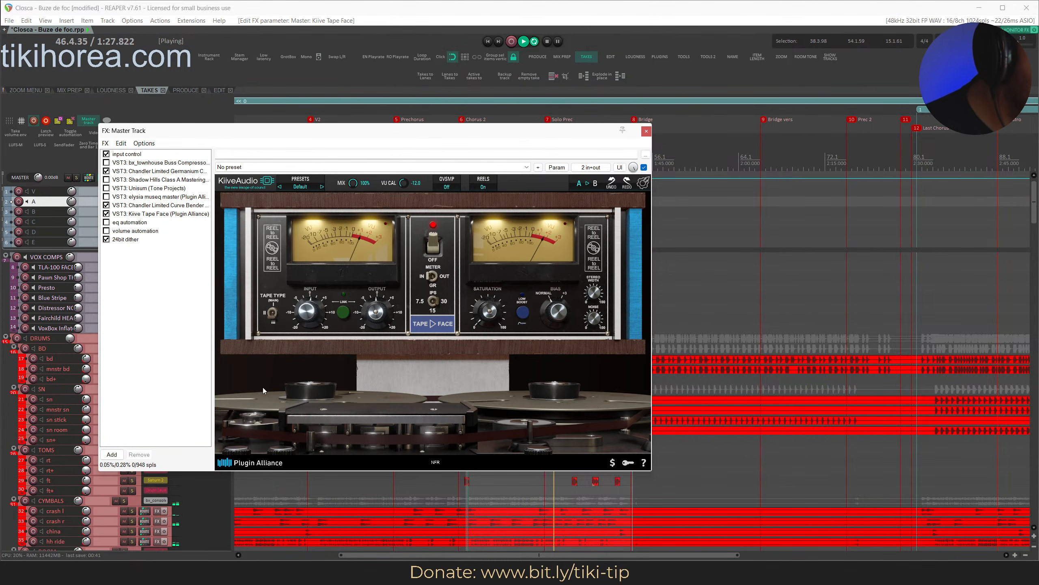
click(272, 317)
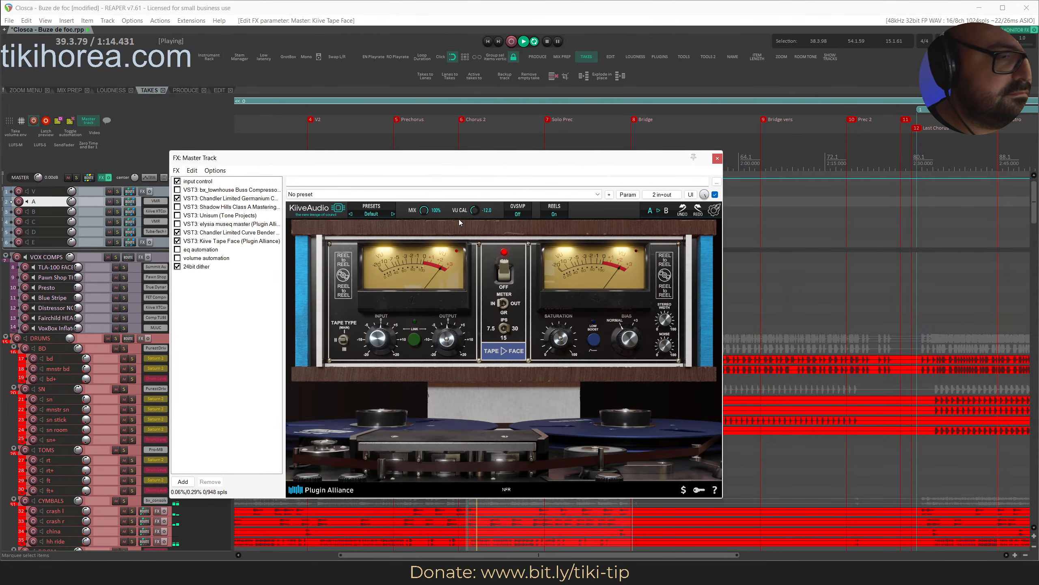
Set the Tape Face VU calibration to -9.2 and bypass the plug-in to compare.
drag(475, 210, 489, 213)
click(178, 240)
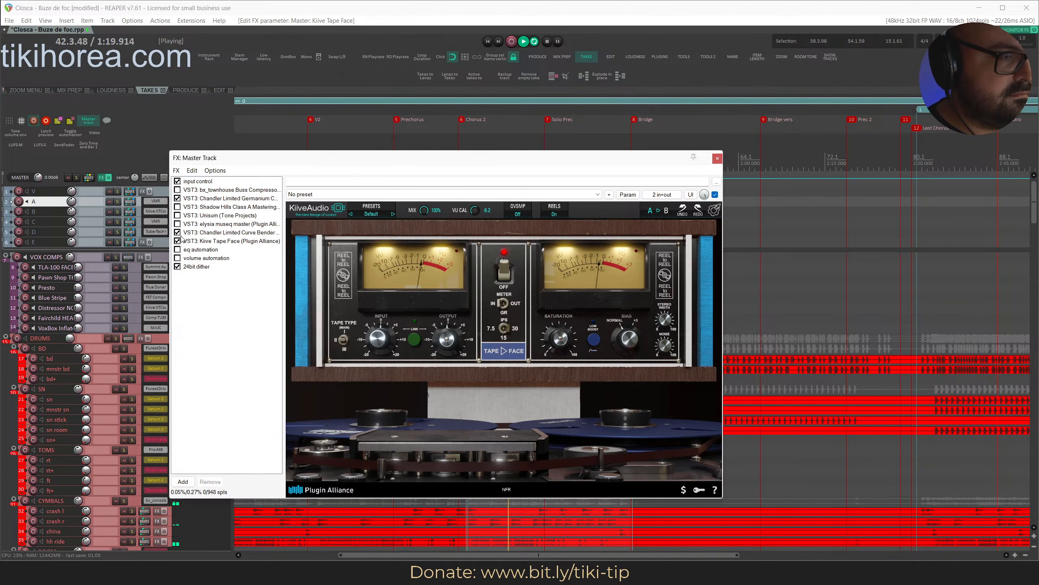
click(179, 240)
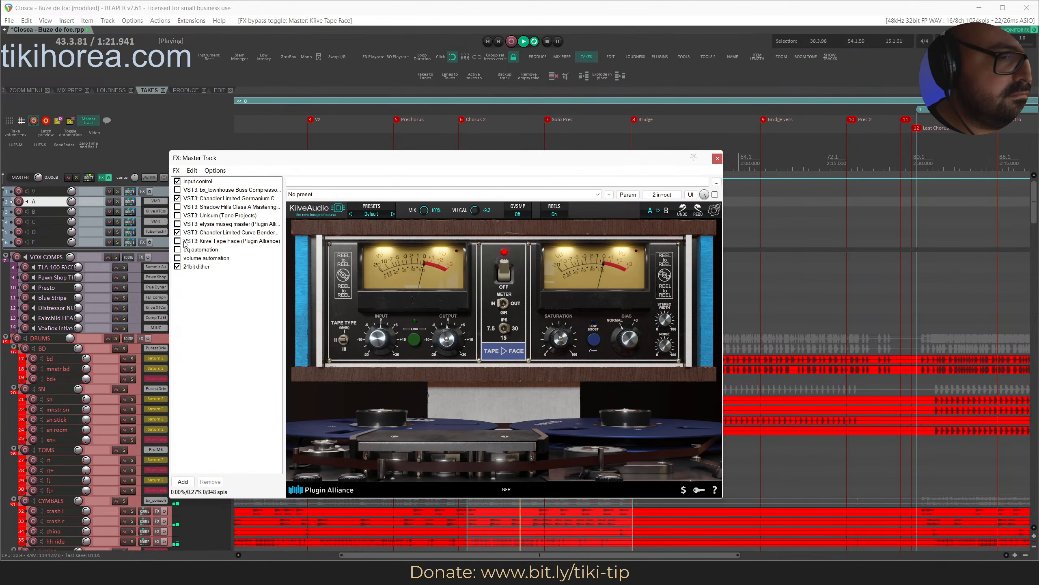
Replay Chorus 2 from its start and check the volume of the input control in the master effects chain.
key(space)
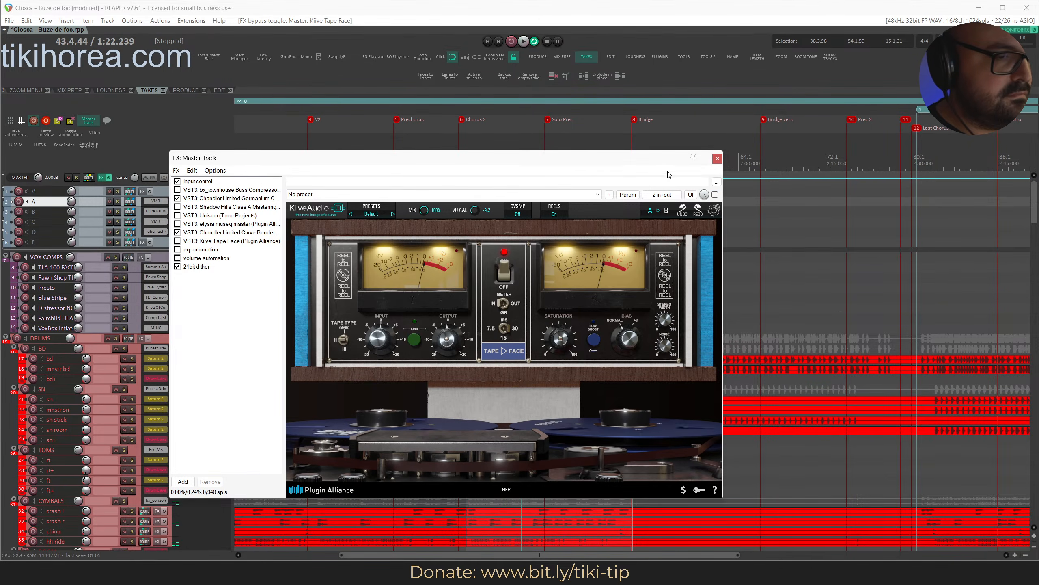
click(718, 159)
click(473, 154)
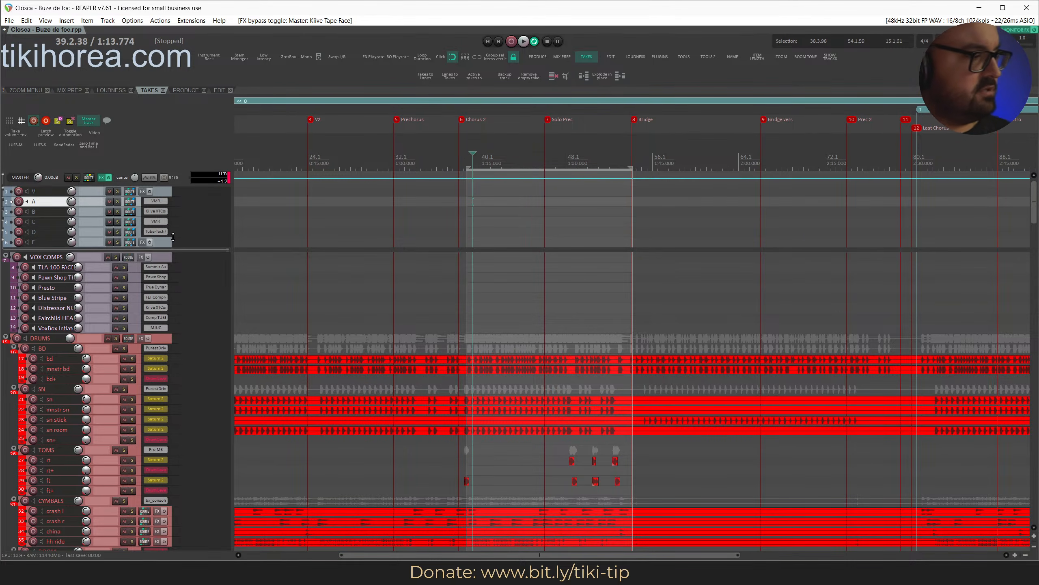
key(space)
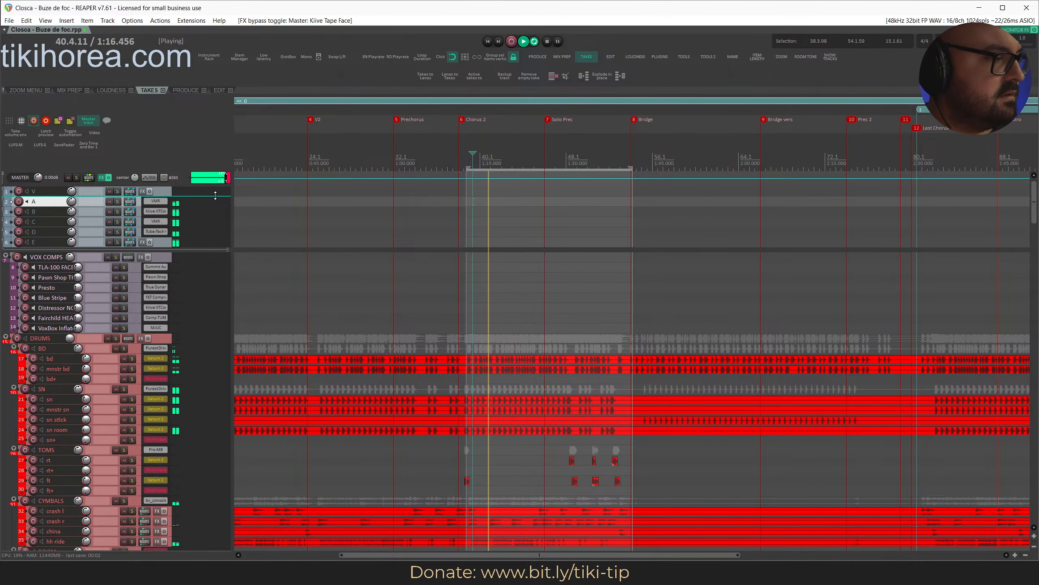
click(101, 177)
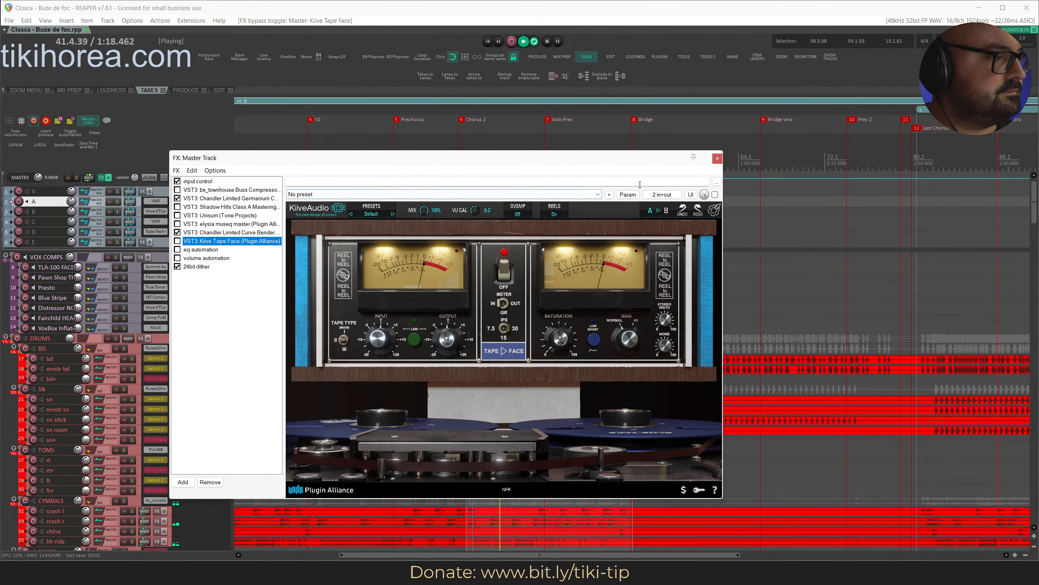
click(197, 181)
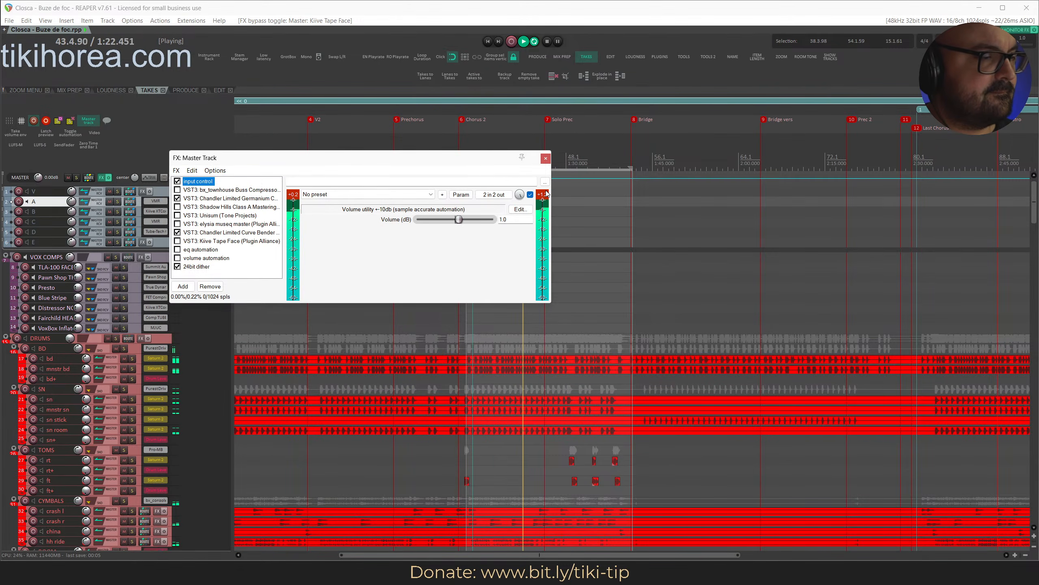
click(546, 158)
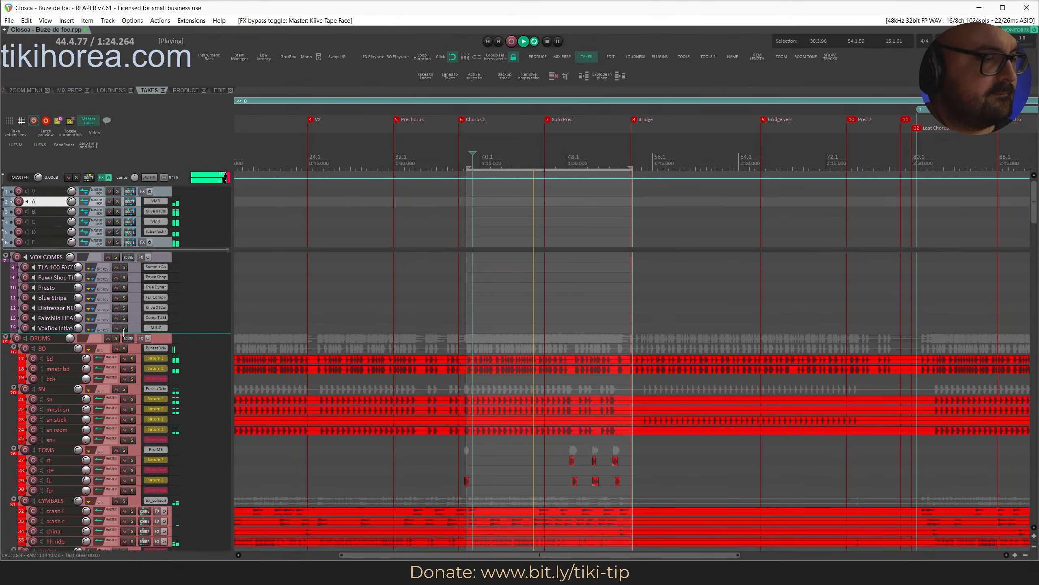
key(space)
Reset the EL GTR REV track volume to 0 dB, replay the lead-in to V2 and save the project.
scroll(155, 307, down, 6)
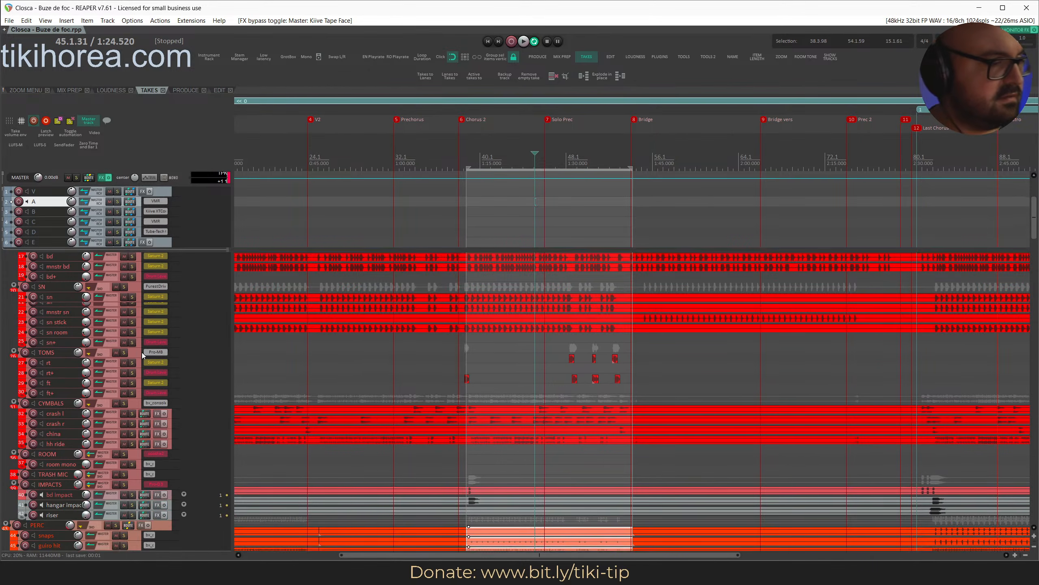
scroll(139, 361, down, 15)
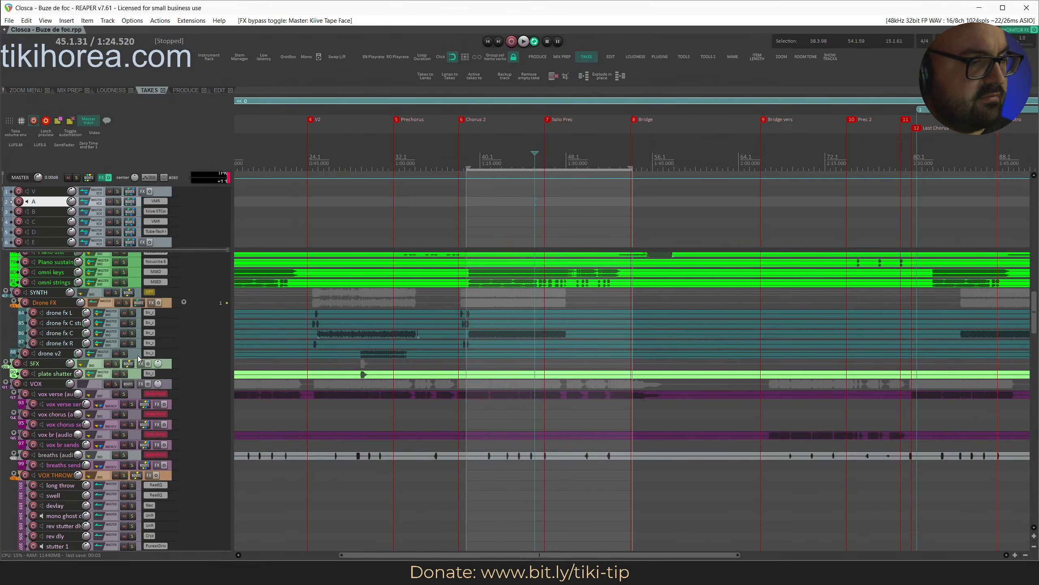
key(space)
scroll(93, 303, up, 3)
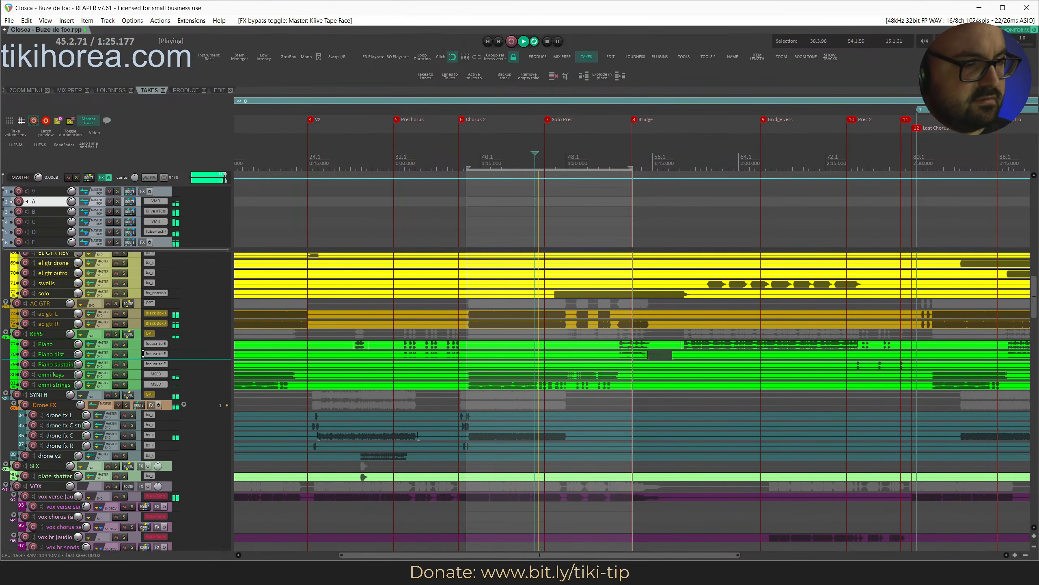
scroll(250, 332, up, 1)
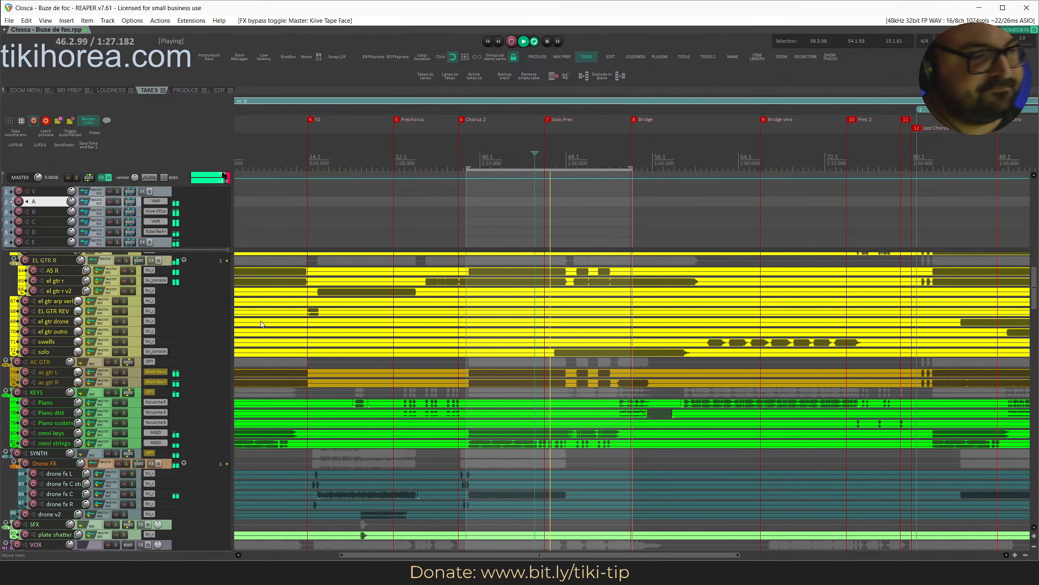
scroll(242, 371, up, 1)
scroll(242, 365, down, 3)
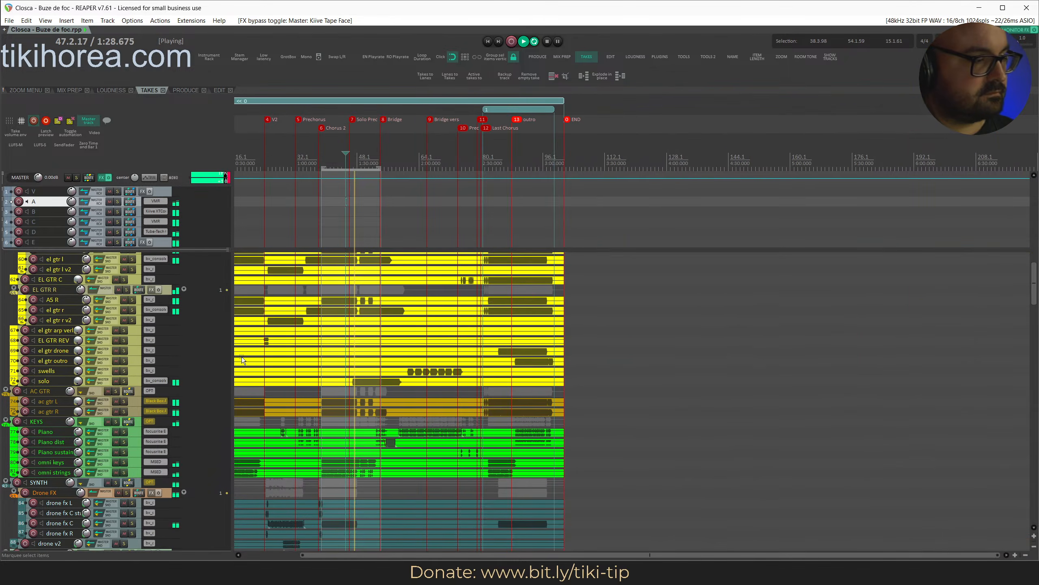
click(259, 161)
scroll(274, 235, up, 4)
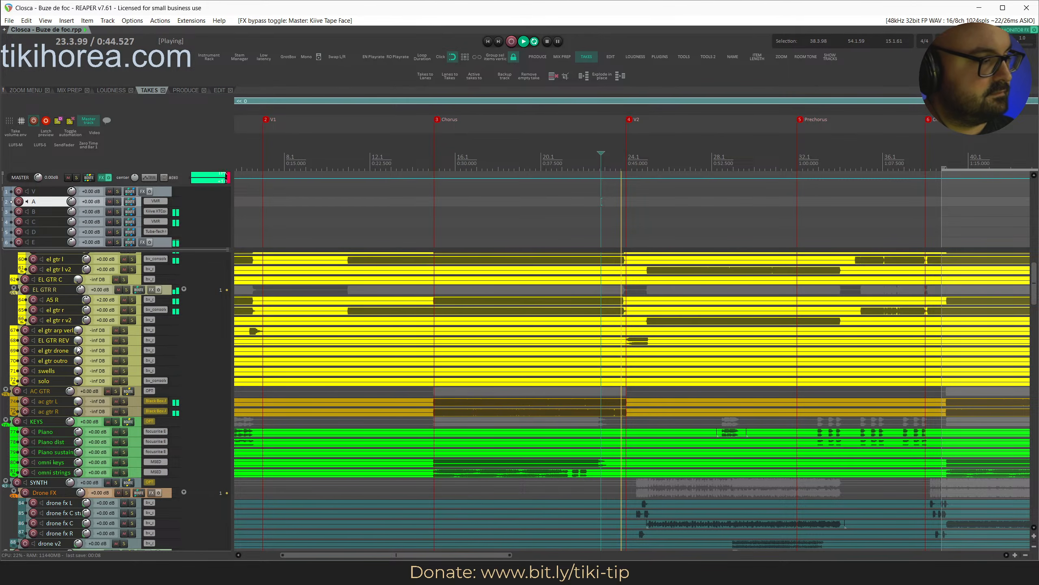
double_click(78, 341)
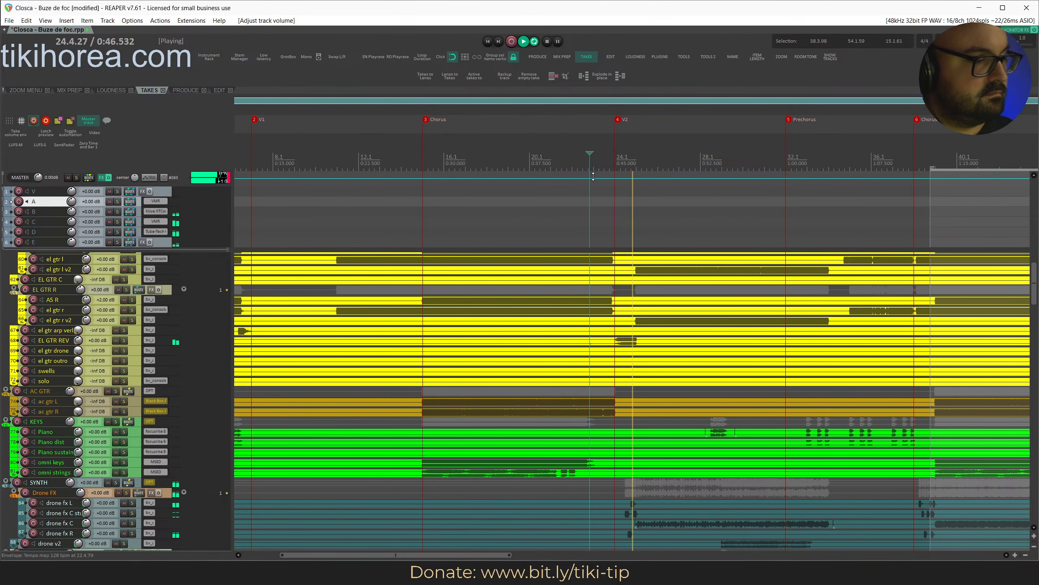
click(603, 158)
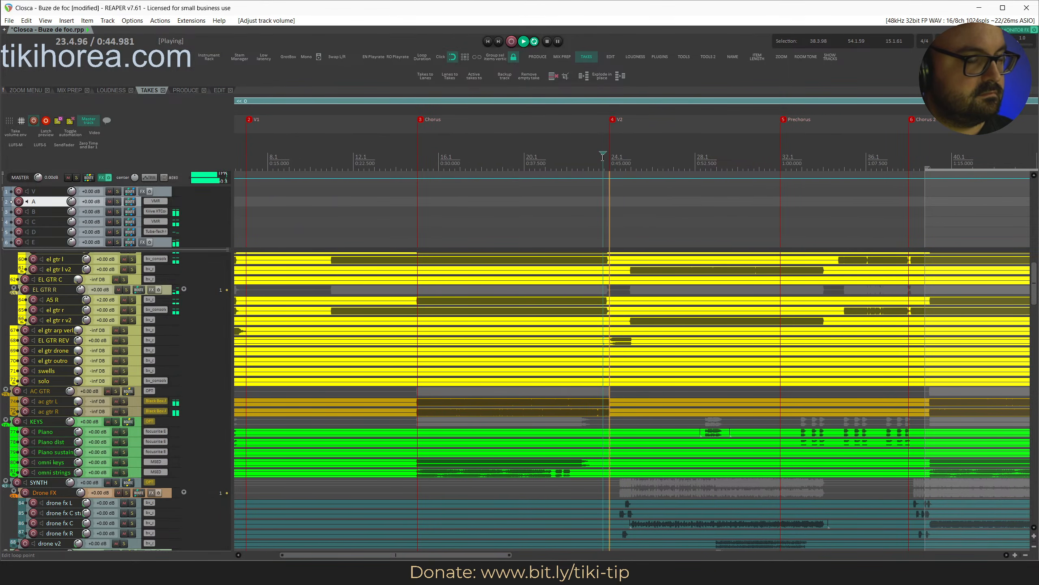
click(550, 156)
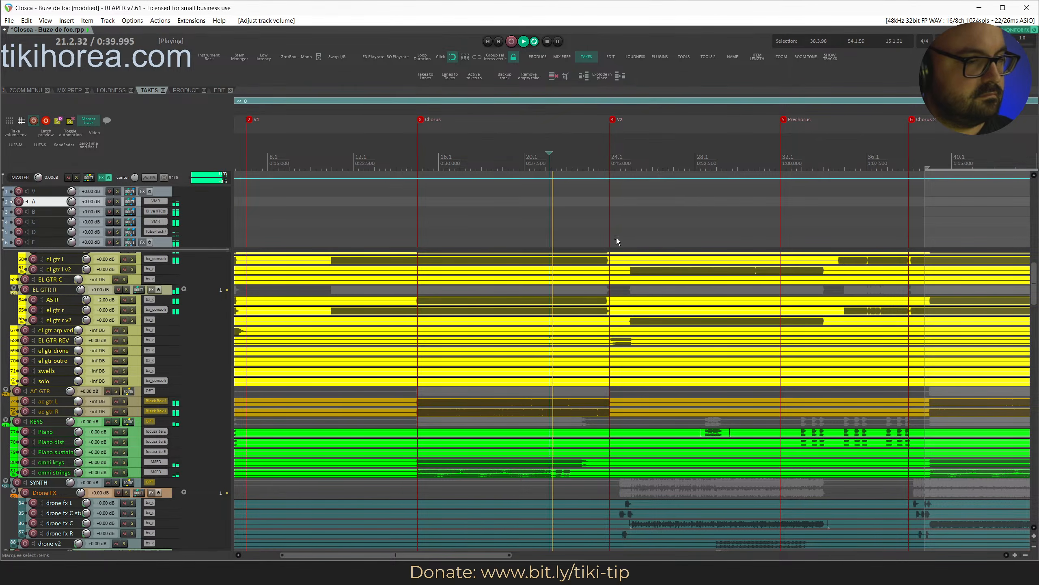
scroll(618, 241, up, 3)
key(ctrl+s)
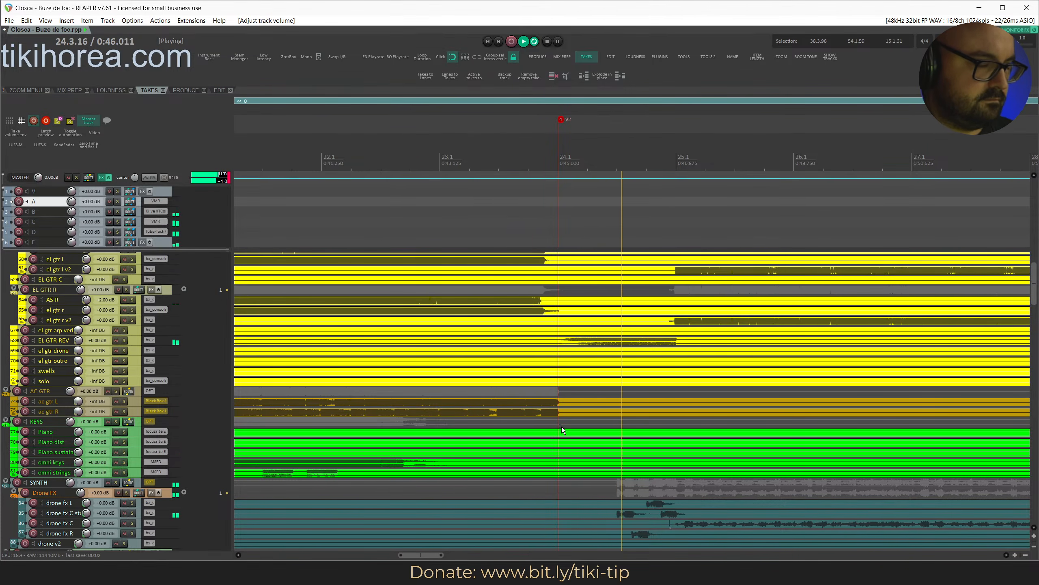
Raise the EL GTR REV item volume in 1 dB nudges, replay it from just before V2 and save the project.
double_click(136, 340)
key(alt+shift+Up)
click(324, 158)
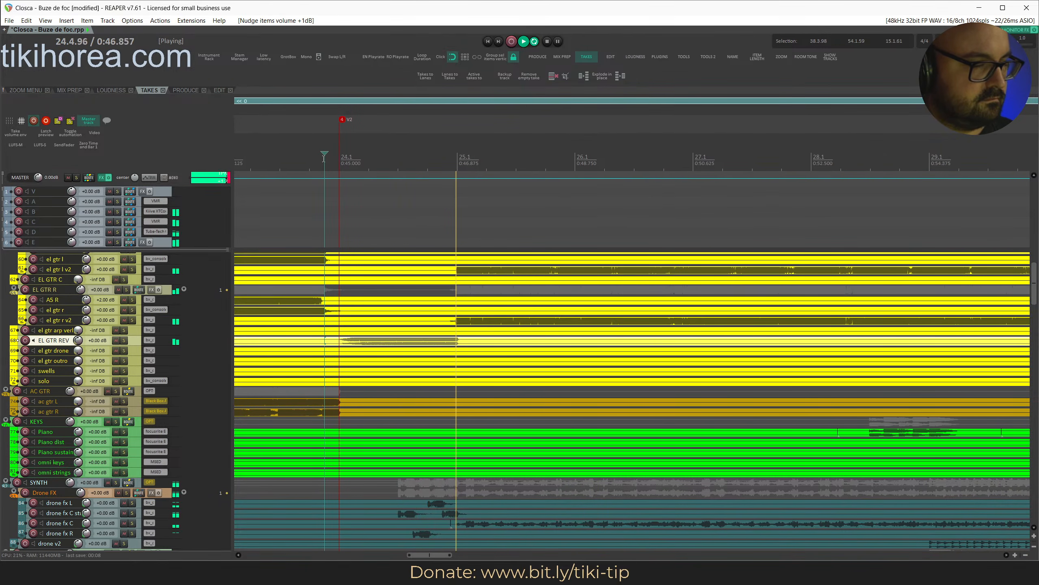
scroll(245, 357, down, 10)
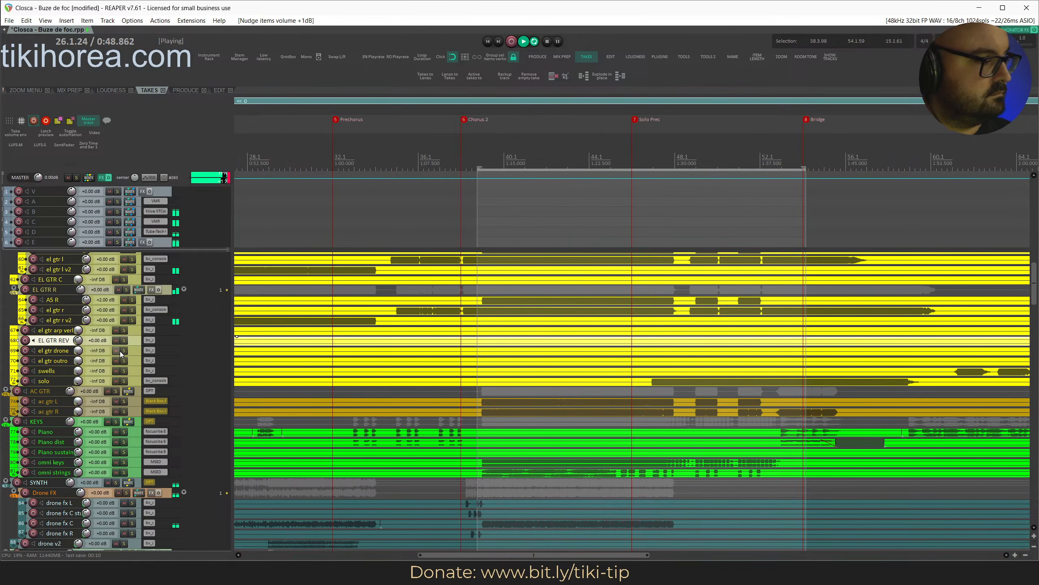
key(ctrl+s)
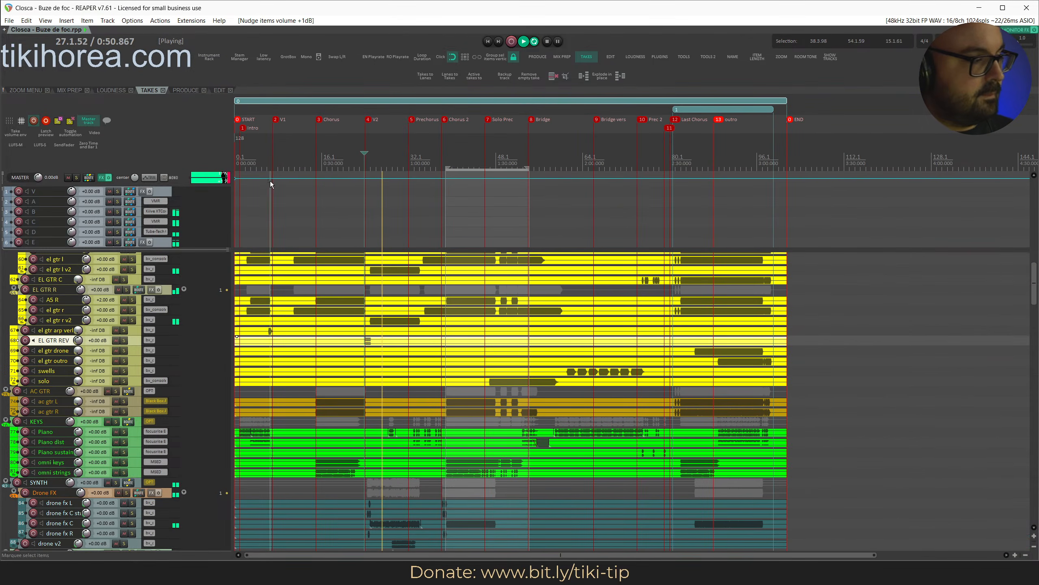
Reset the el gtr arp verb track volume to 0 dB, save the project and play the end of the intro.
double_click(74, 330)
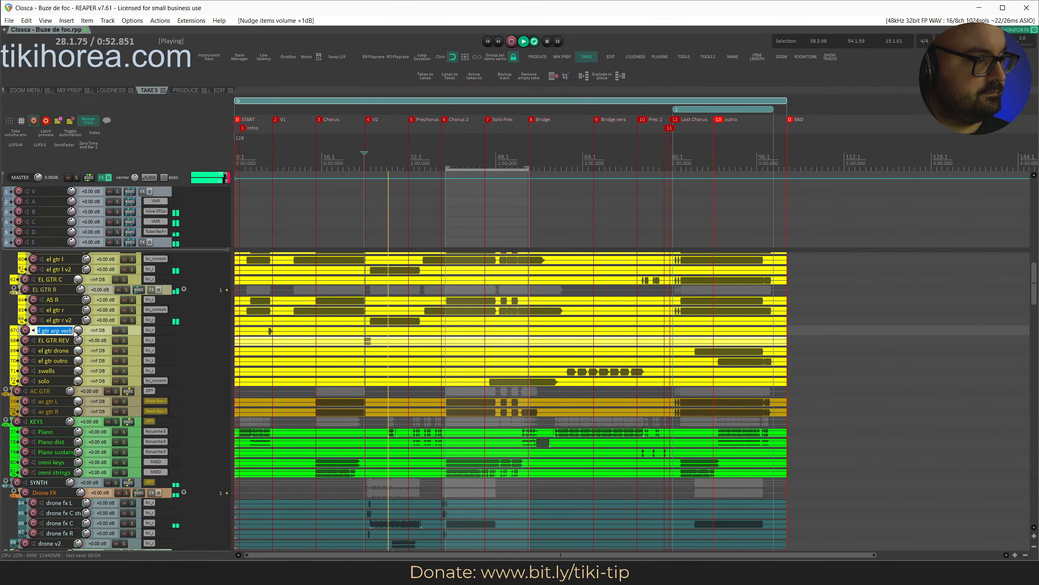
double_click(78, 330)
key(ctrl+s)
click(266, 169)
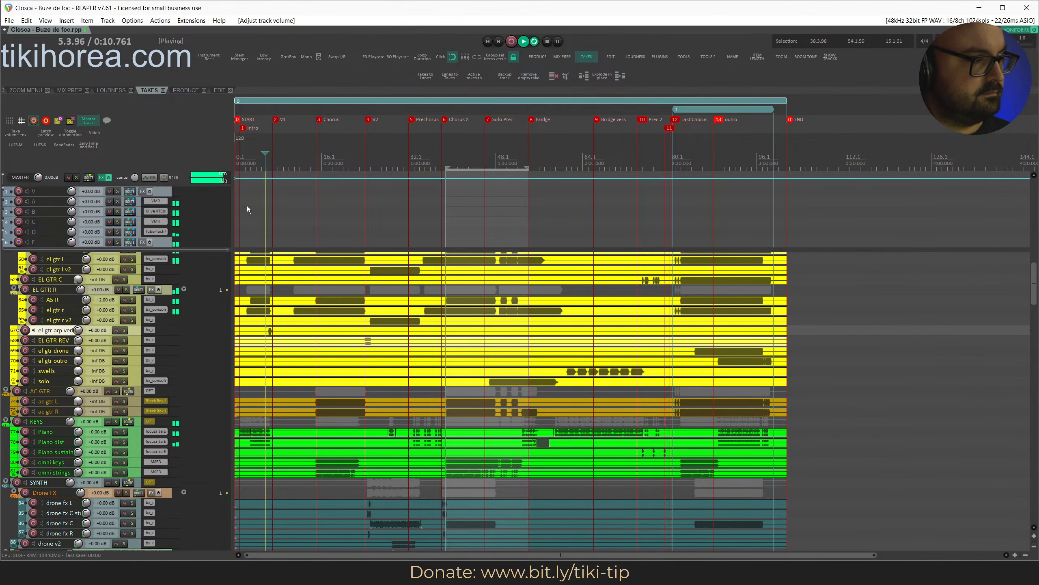
scroll(134, 328, up, 6)
Lower the el gtr arp verb item volume in 1 dB nudges while replaying the transition into V1, and save the project.
click(133, 329)
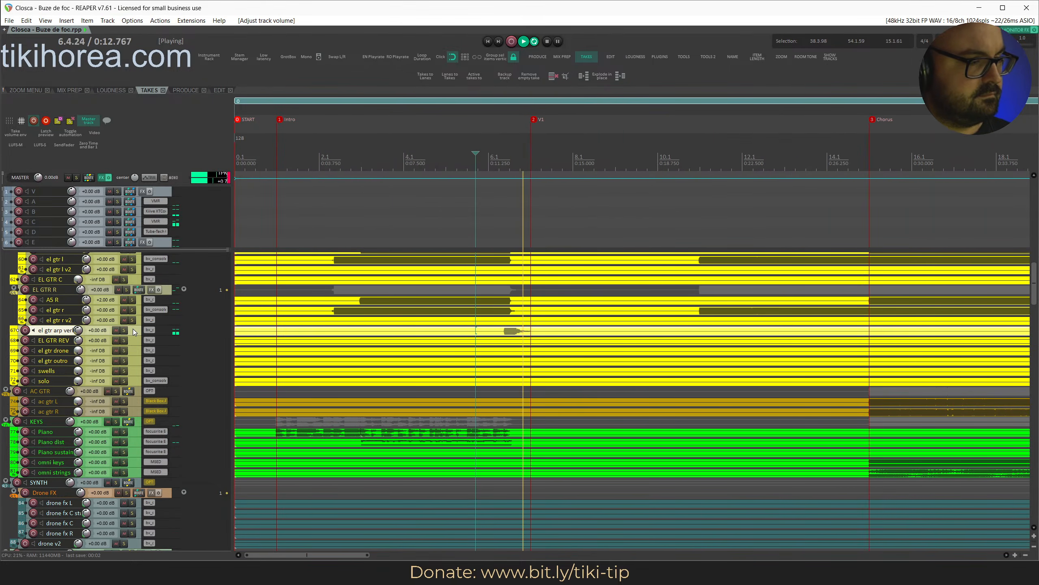
key(alt+Down)
key(alt+Down)
key(alt+Down)
key(alt+Down)
key(alt+Down)
key(alt+Down)
click(495, 154)
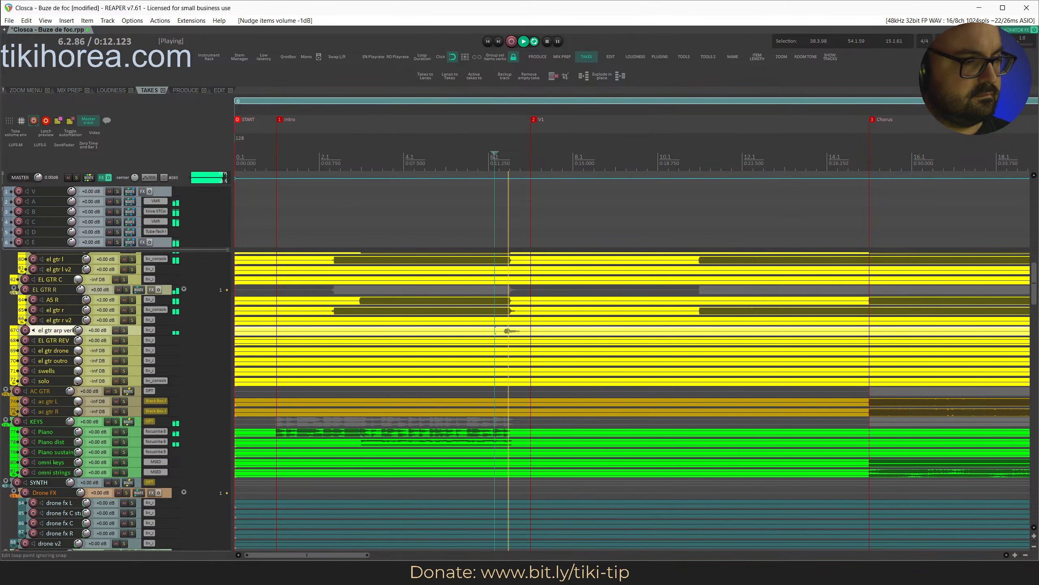
click(476, 154)
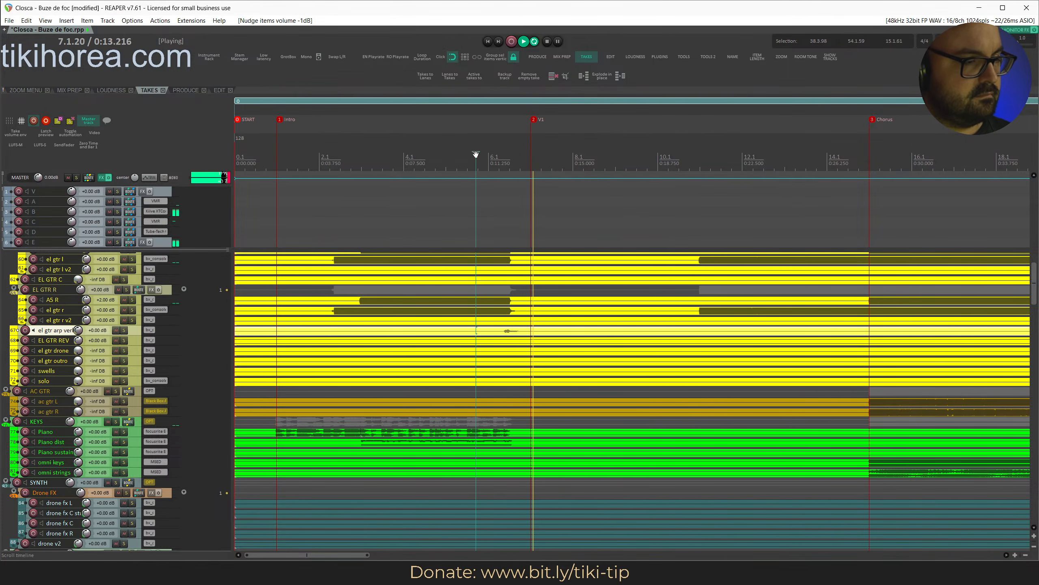
click(476, 154)
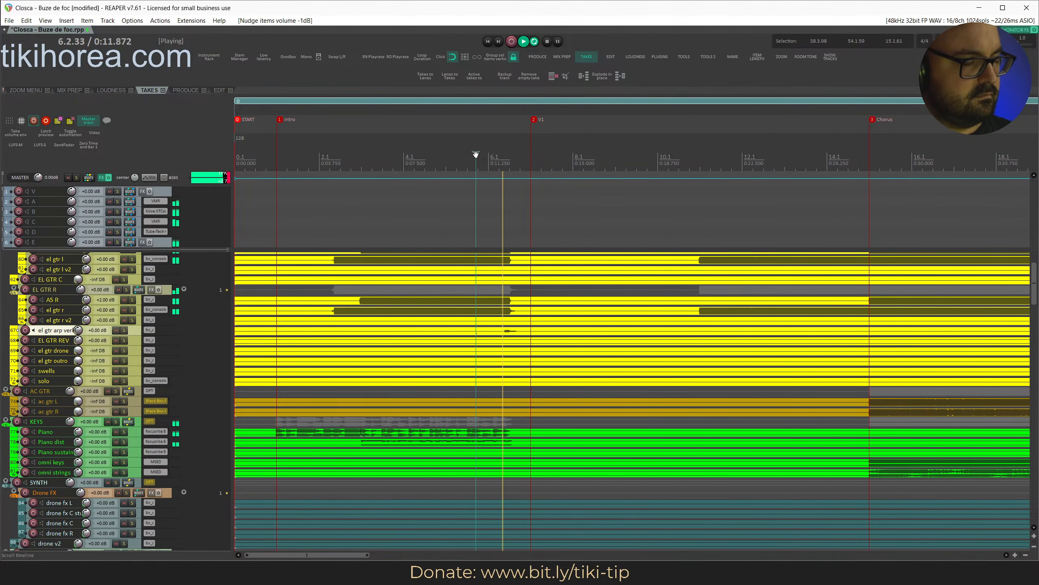
key(ctrl+s)
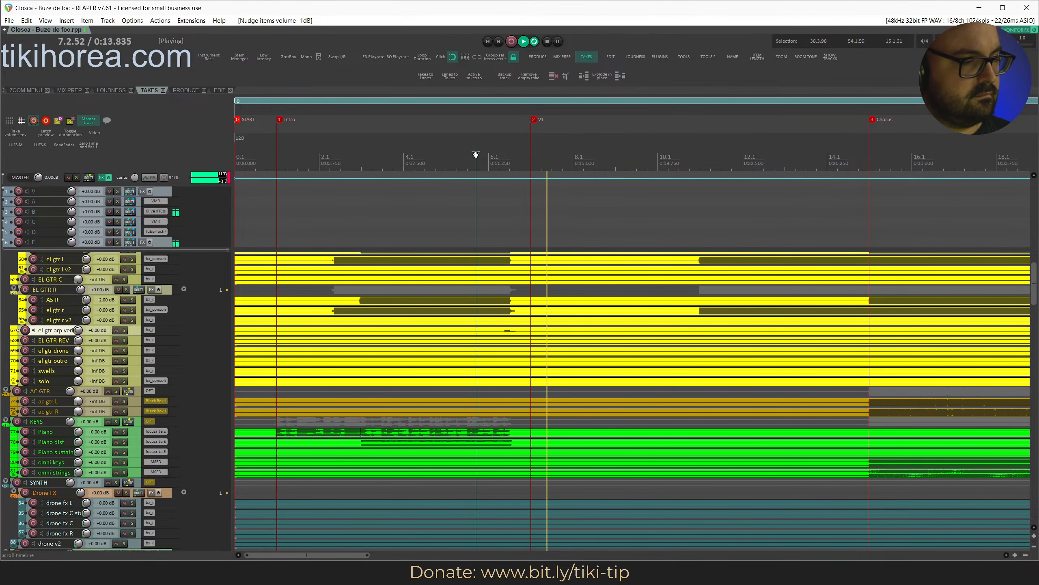
click(476, 154)
Reset the el gtr drone, el gtr outro, swells and solo track volumes to 0 dB and save the project.
scroll(385, 235, down, 3)
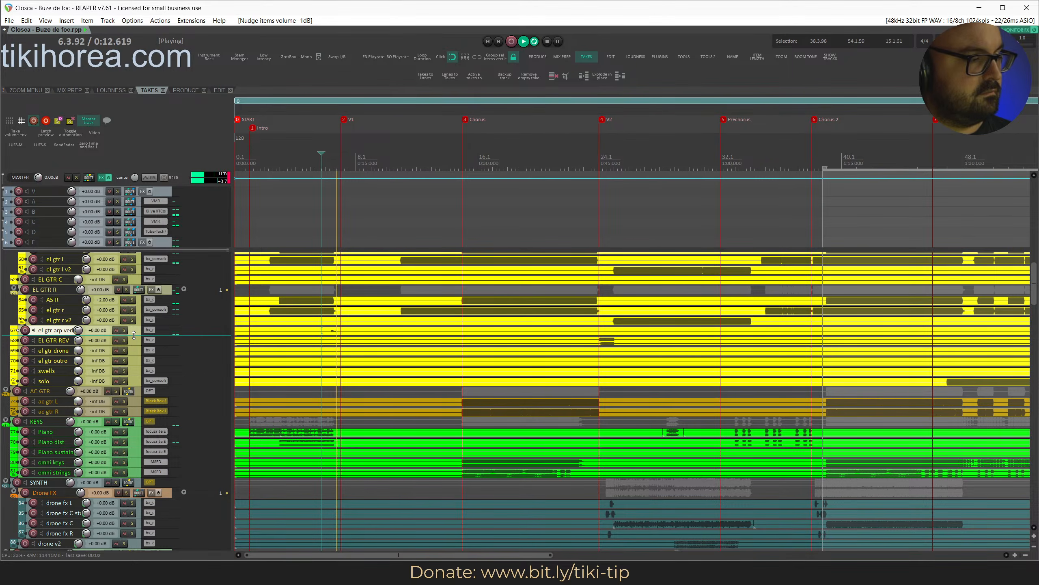
scroll(129, 409, down, 2)
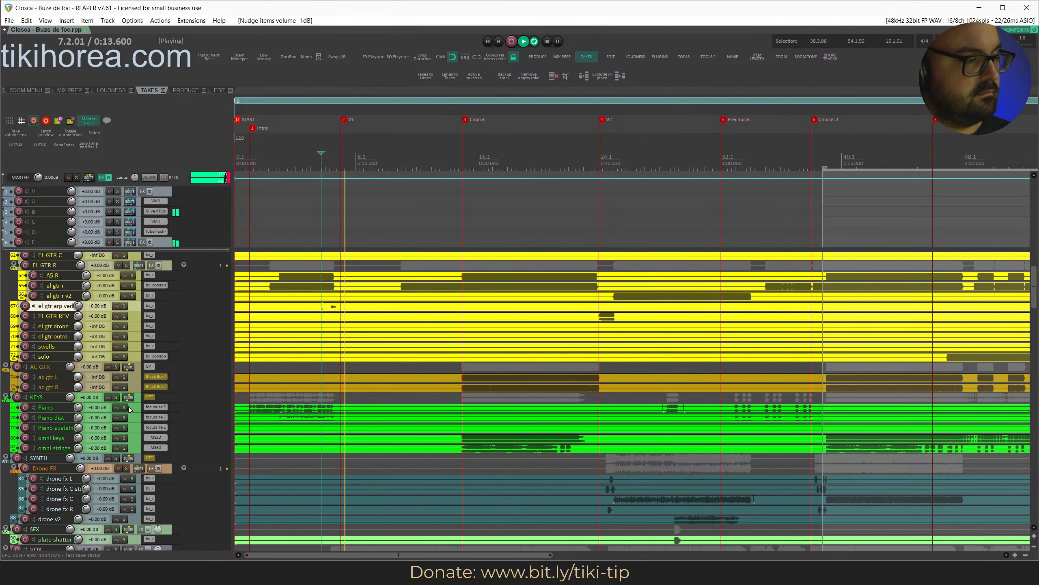
double_click(78, 326)
double_click(78, 336)
double_click(78, 346)
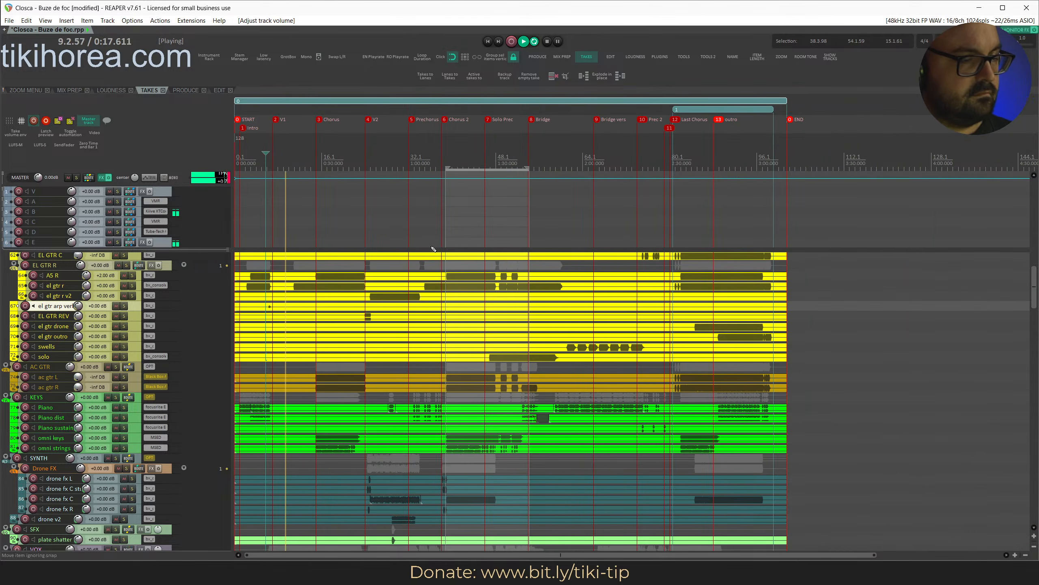
key(ctrl+s)
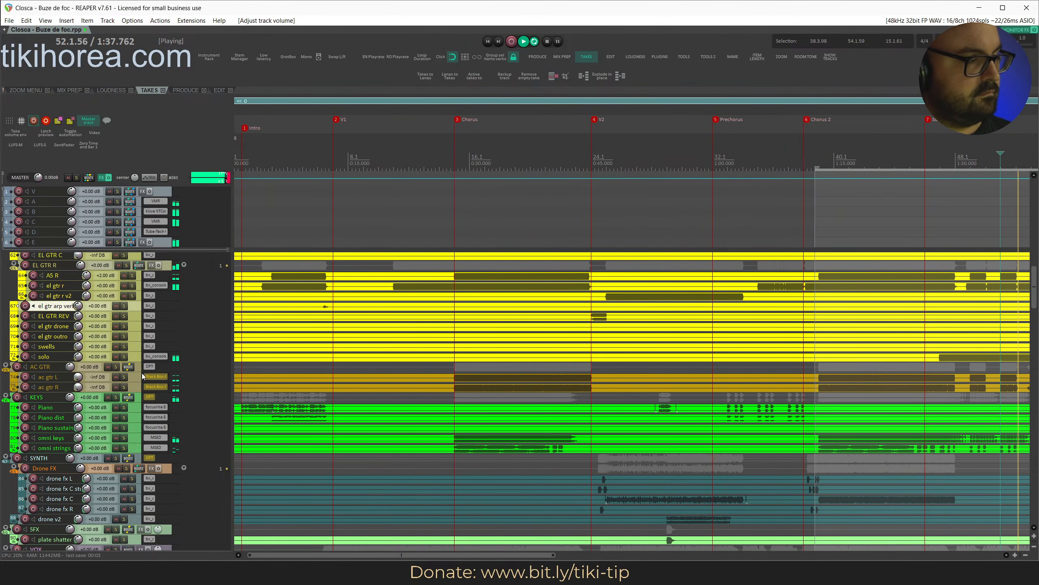
Raise the solo item volume in 1 dB nudges, replay from Solo Prec and inspect the track's bx_console SSL 9000 J.
click(151, 356)
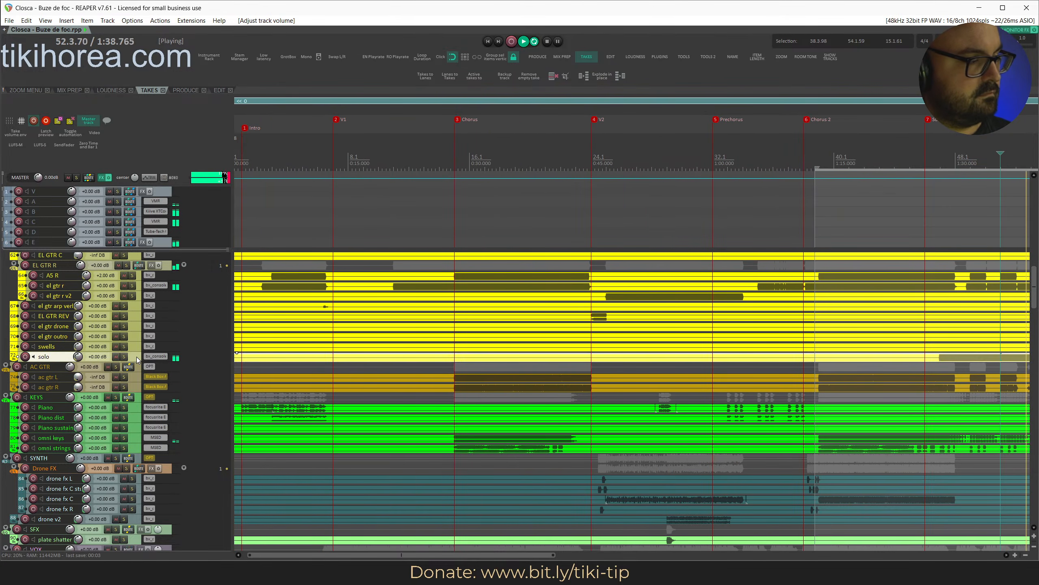
click(917, 153)
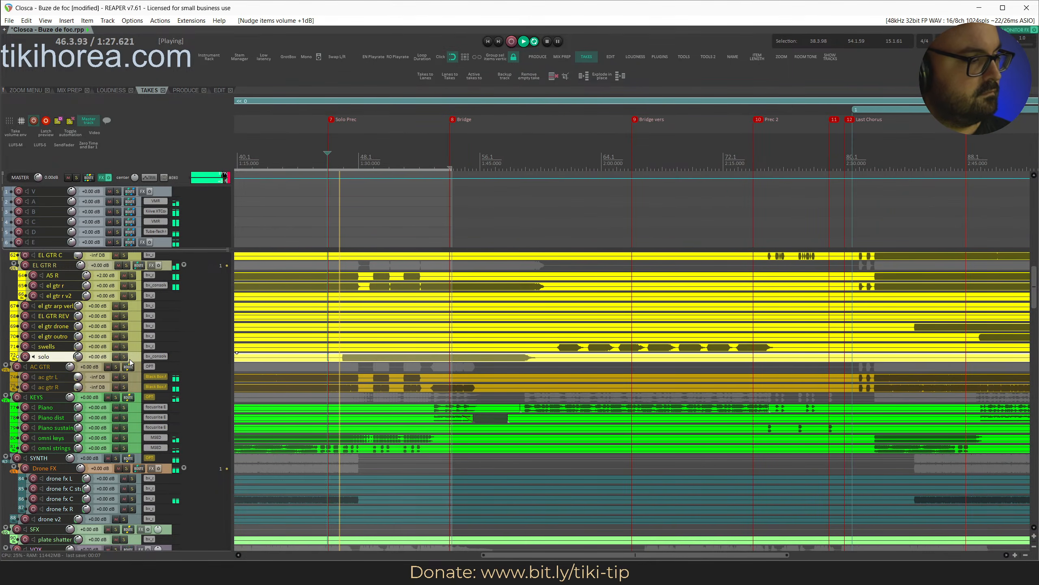
click(156, 356)
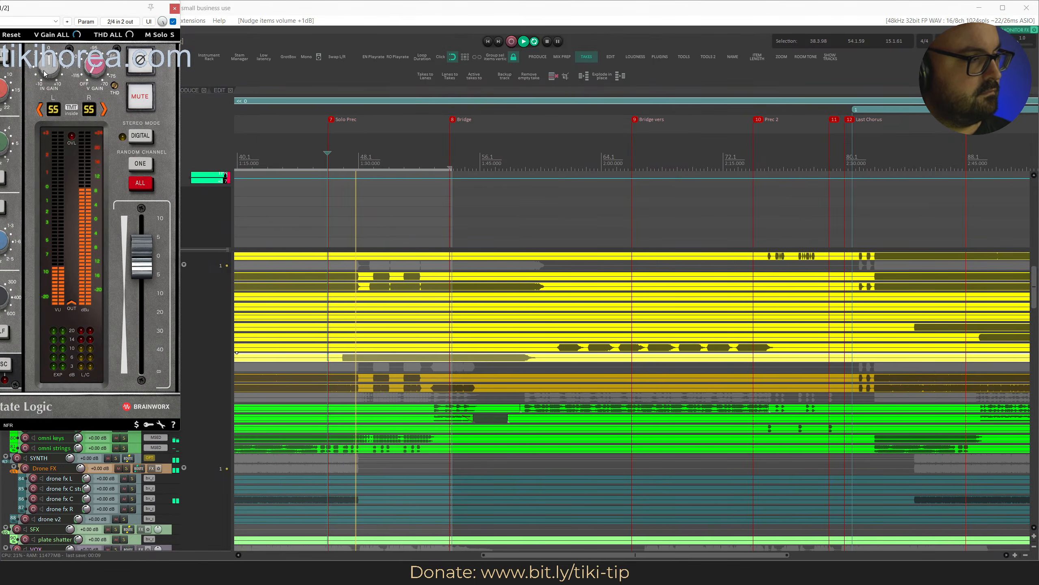
drag(95, 10, 479, 49)
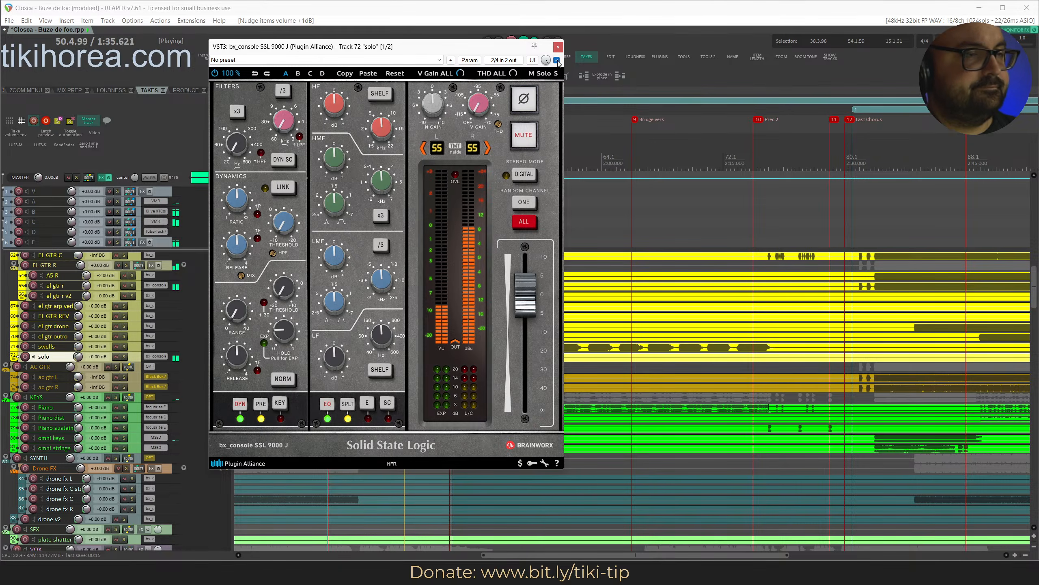
click(559, 46)
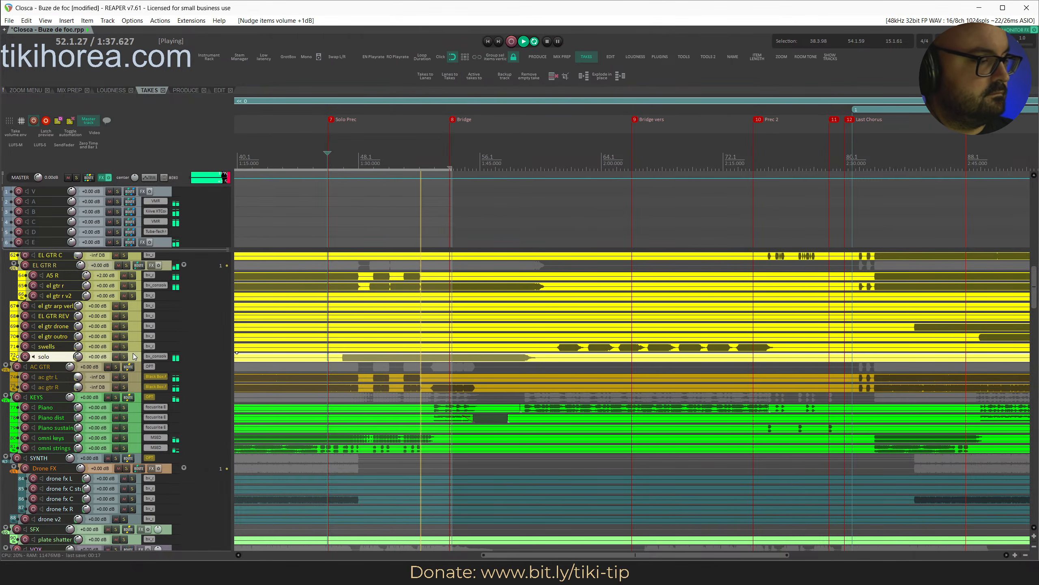
Save the project, replay from the Solo Prec marker and exclusively solo the solo track.
key(ctrl+s)
click(332, 157)
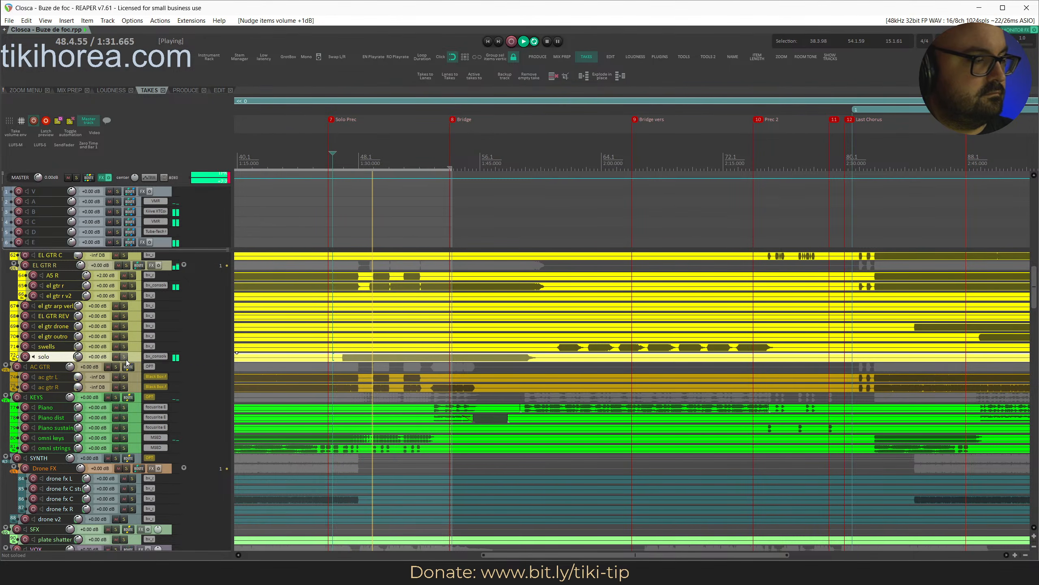
key(s)
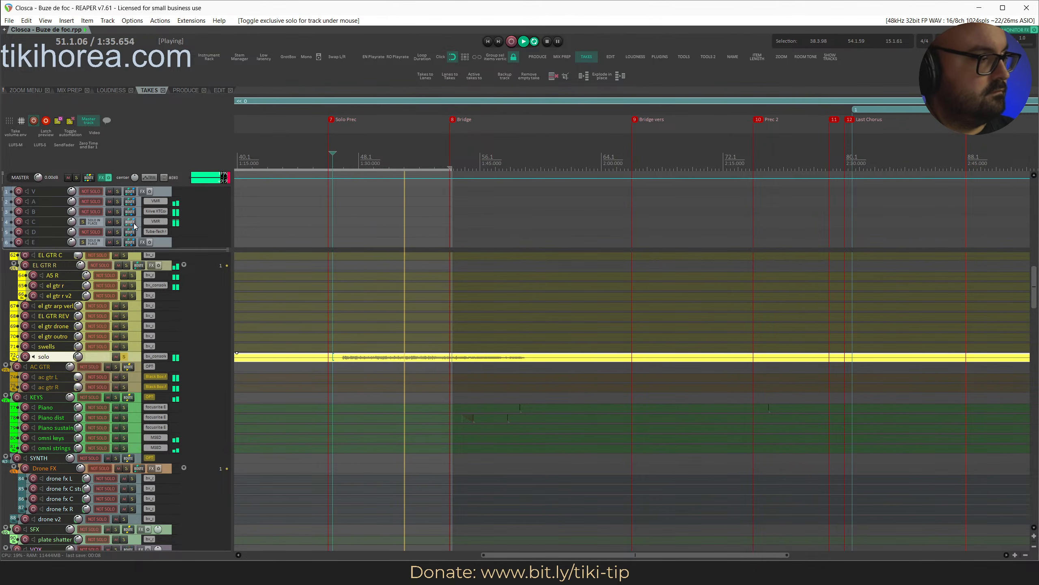
Bypass the VMR on bus C and set the loop selection around the solo item, from 46.4.07 to 58.4.84.
click(163, 222)
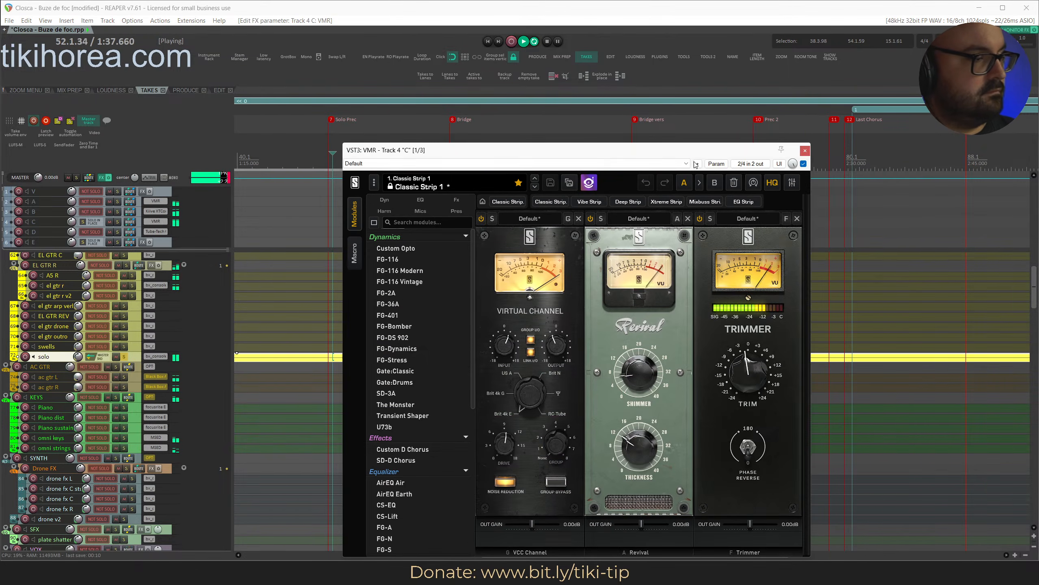
click(803, 164)
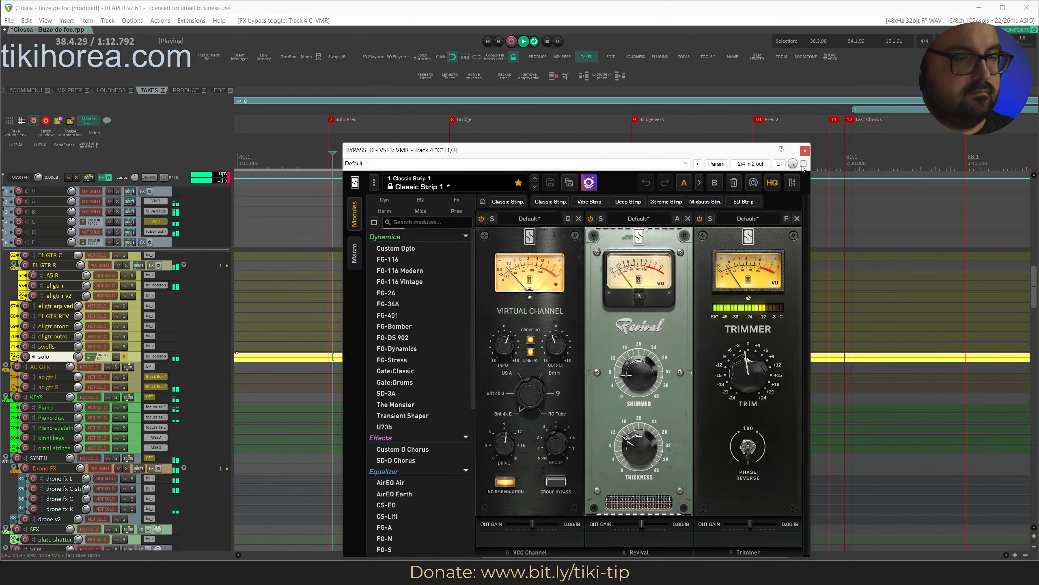
drag(651, 153, 1038, 183)
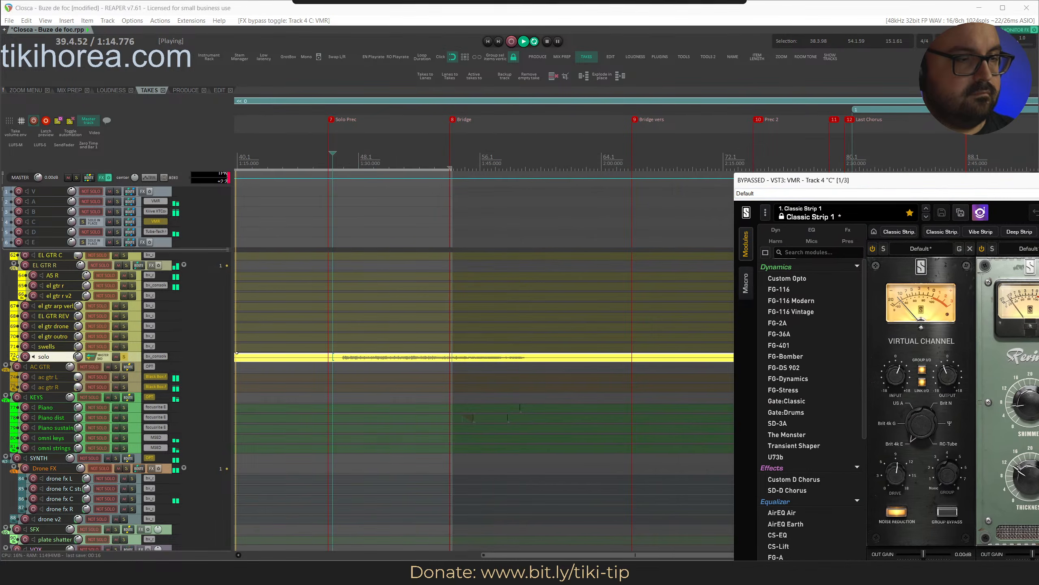
drag(331, 159, 525, 162)
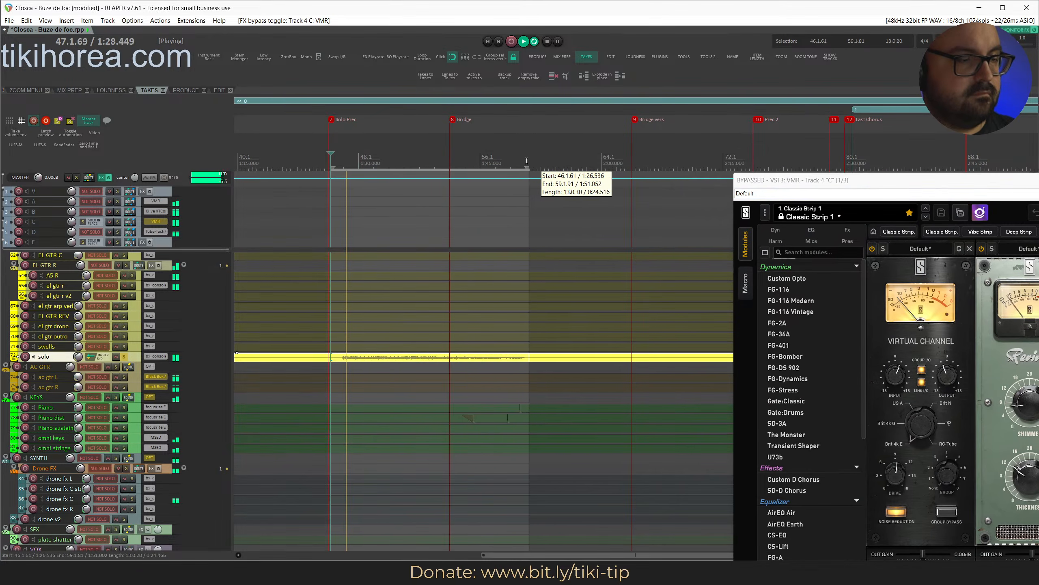
drag(330, 167, 340, 168)
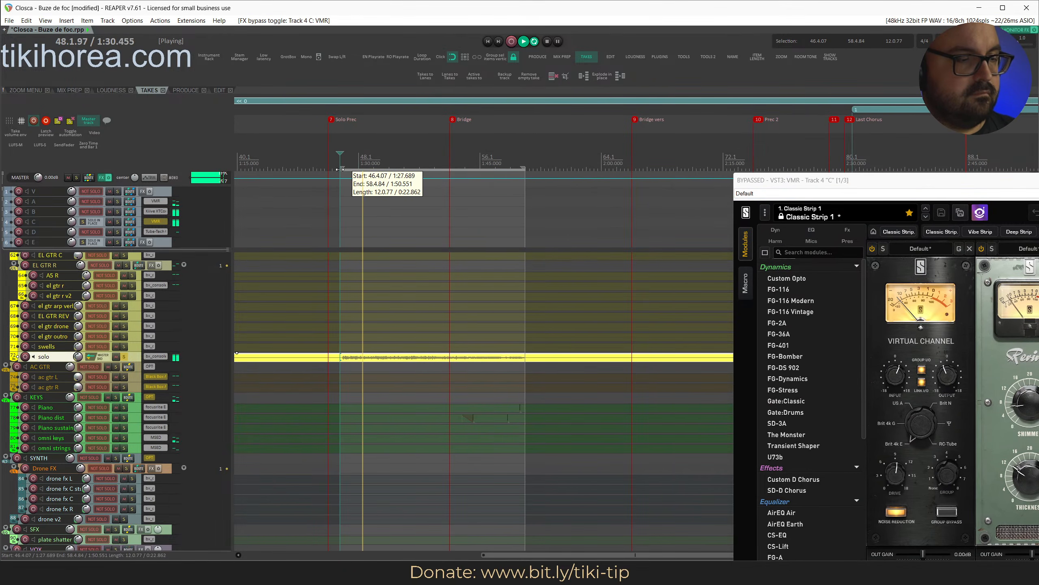
Re-enable the VMR on bus C, close its window and stop playback.
drag(780, 181, 332, 108)
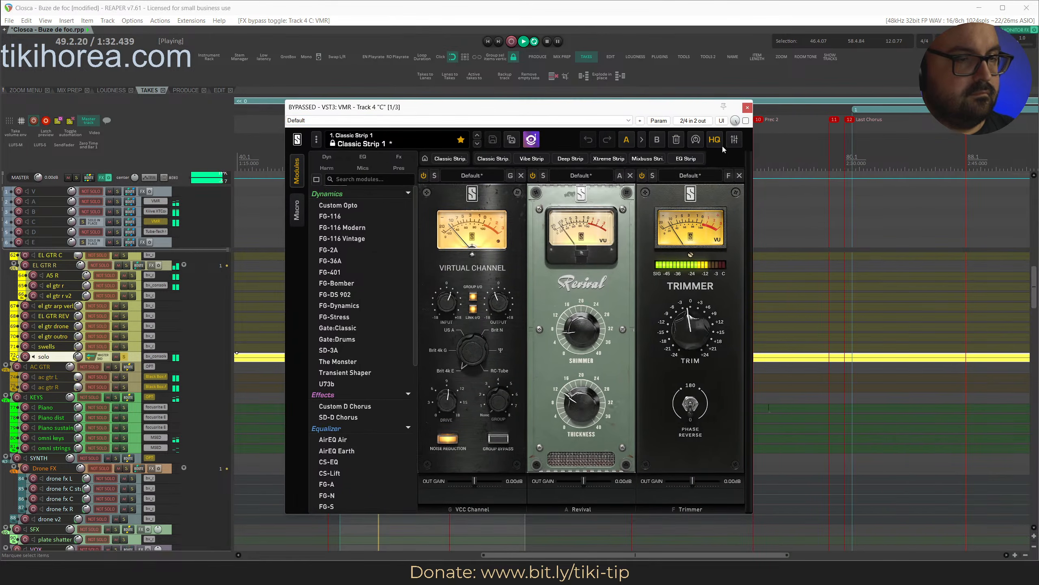
click(745, 121)
click(747, 108)
key(space)
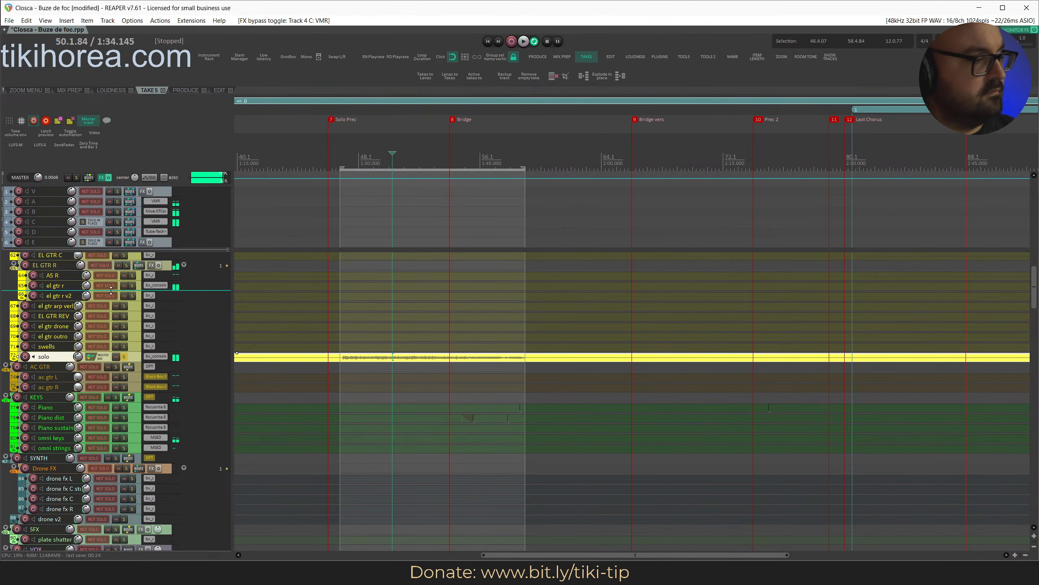
Bypass the master track's FX and save the project.
key(ctrl+s)
click(106, 177)
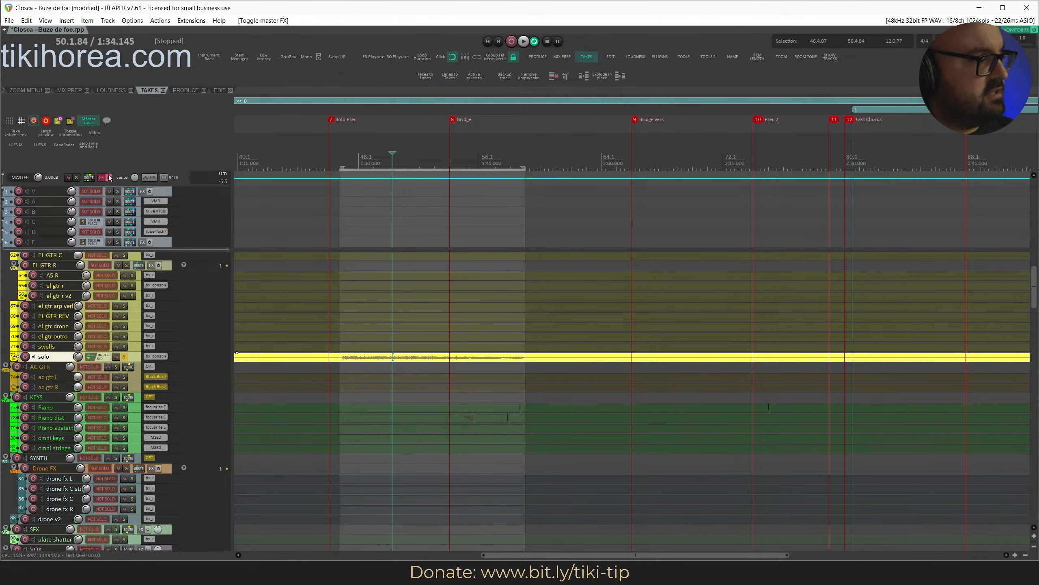
key(ctrl+s)
click(162, 191)
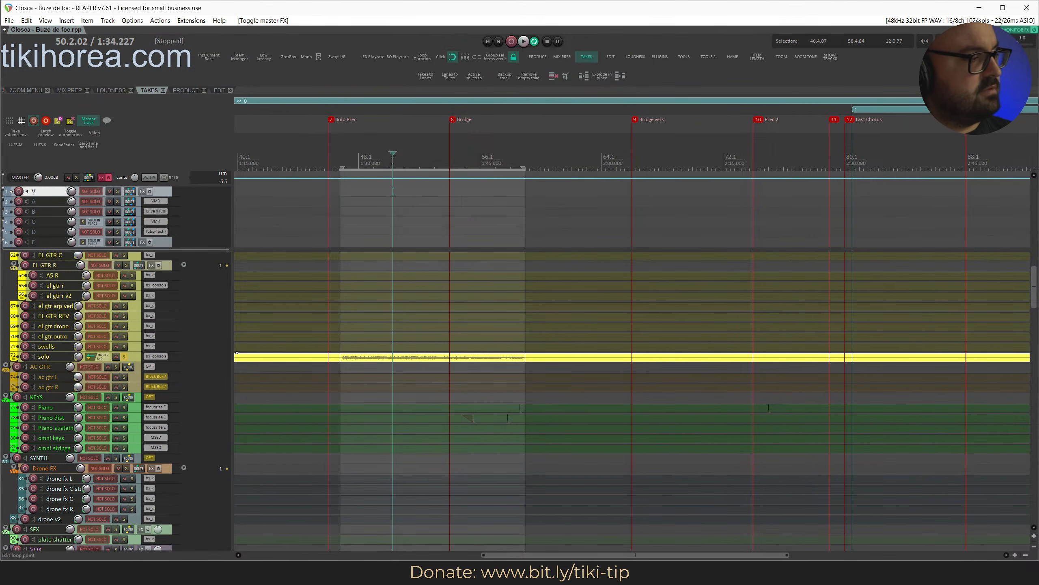
Play the soloed solo track without the master FX, stop playback and unsolo the track.
key(space)
scroll(91, 339, up, 4)
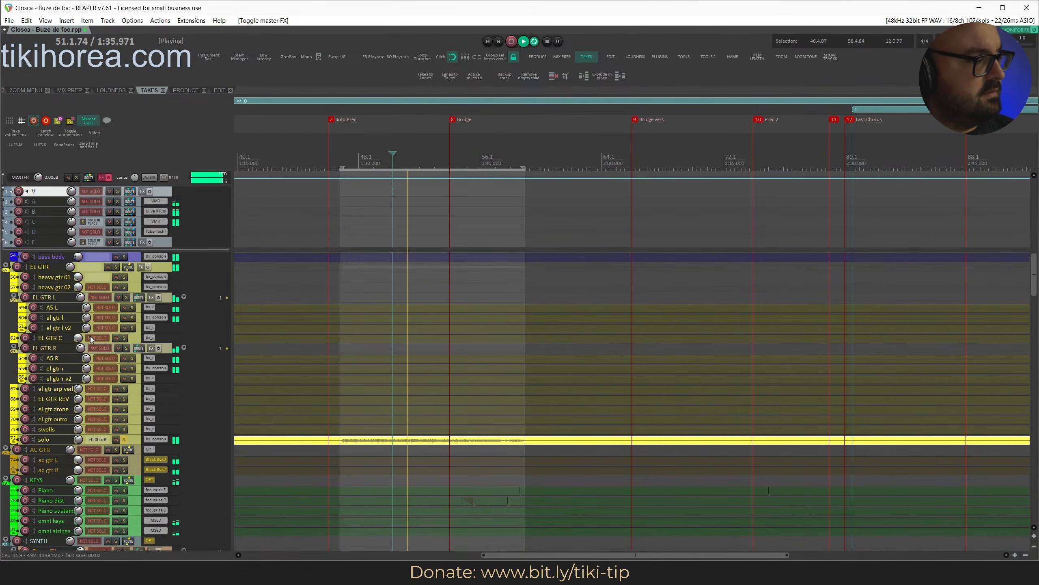
scroll(91, 338, up, 2)
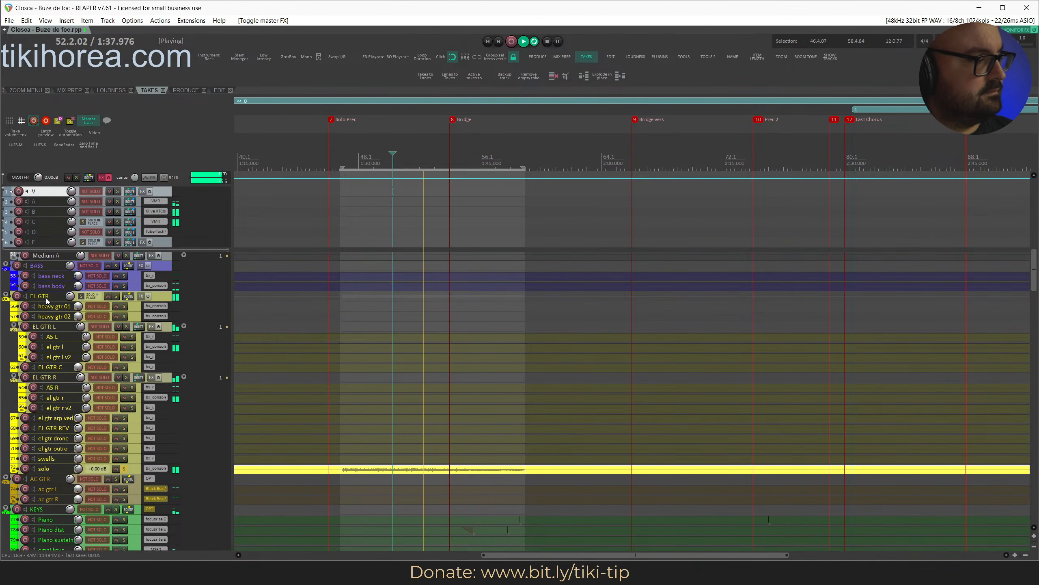
scroll(78, 452, down, 2)
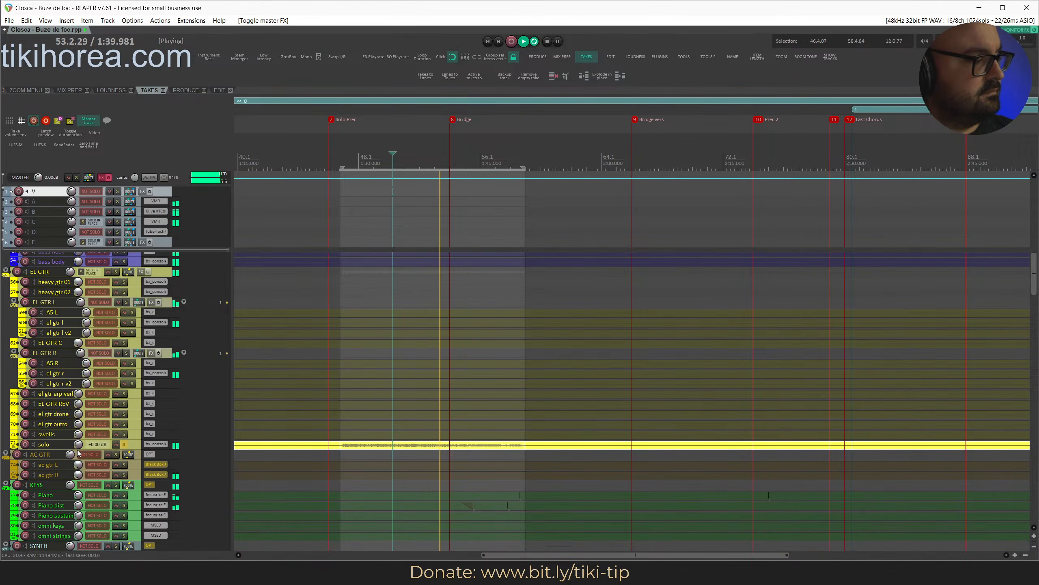
key(space)
click(125, 446)
click(135, 444)
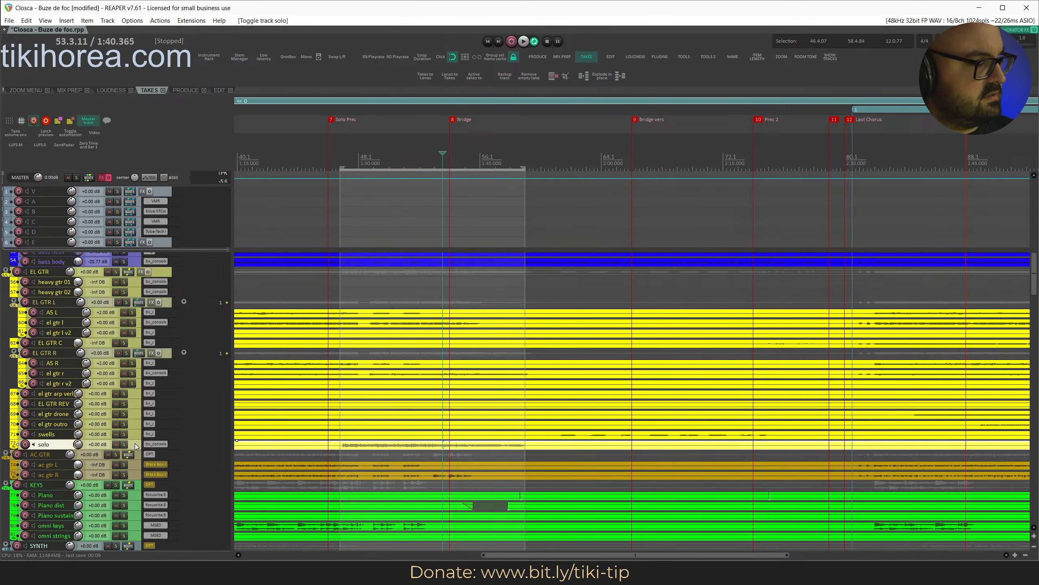
Open the solo track's bx_console SSL 9000 J and replay from the start of the solo item.
scroll(139, 443, up, 3)
scroll(141, 458, down, 2)
click(156, 477)
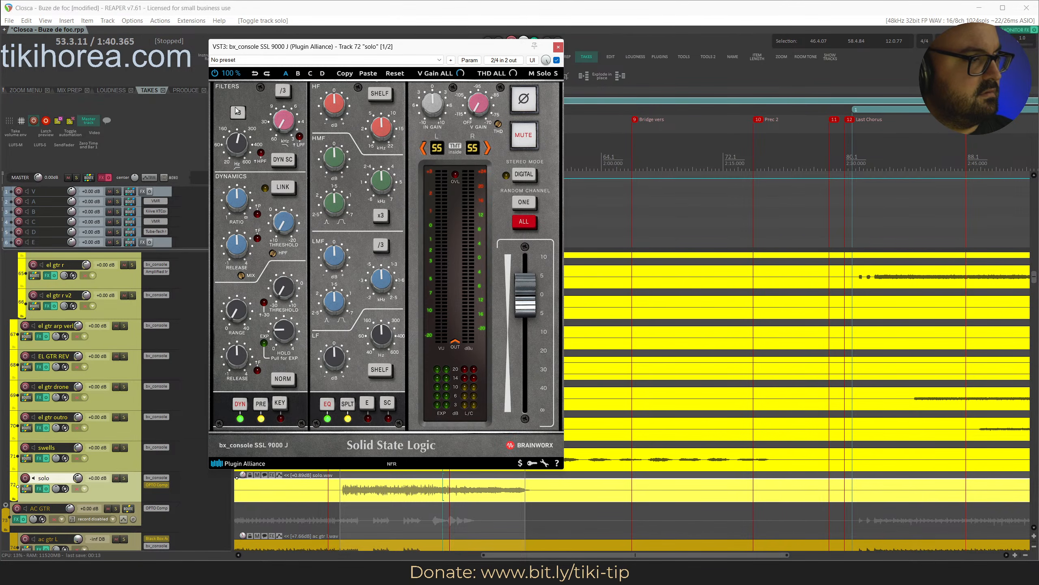
key(space)
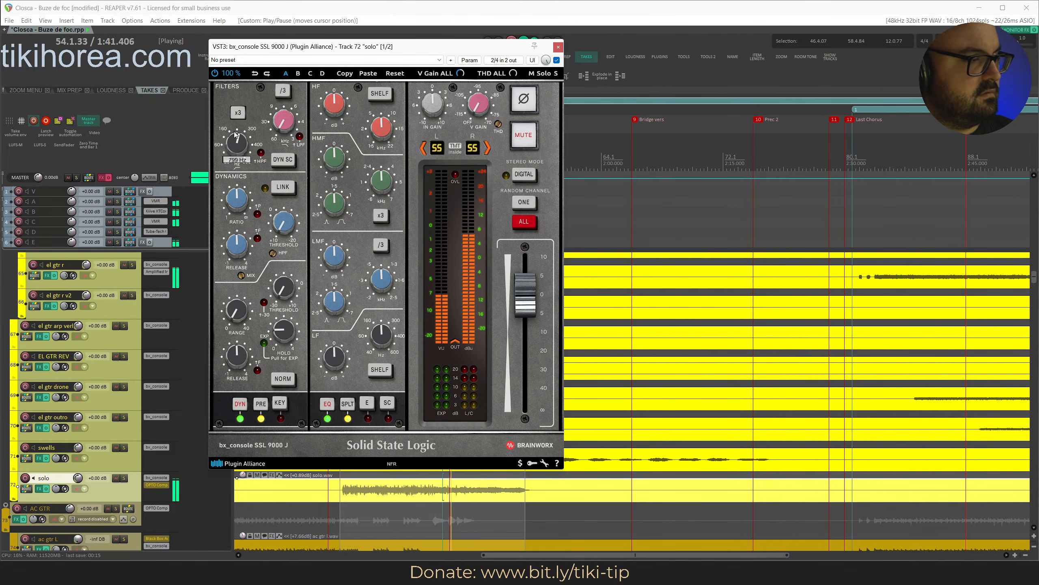
drag(450, 46, 748, 70)
click(341, 154)
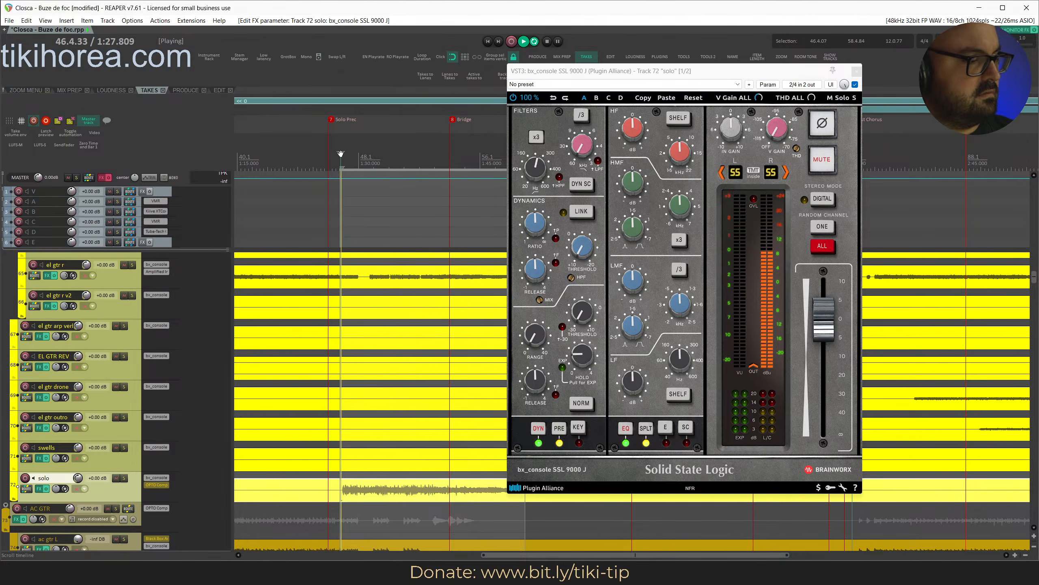
Engage the solo track's high-pass filter, boost its HMF band at about 1.3 kHz and replay the solo.
click(537, 168)
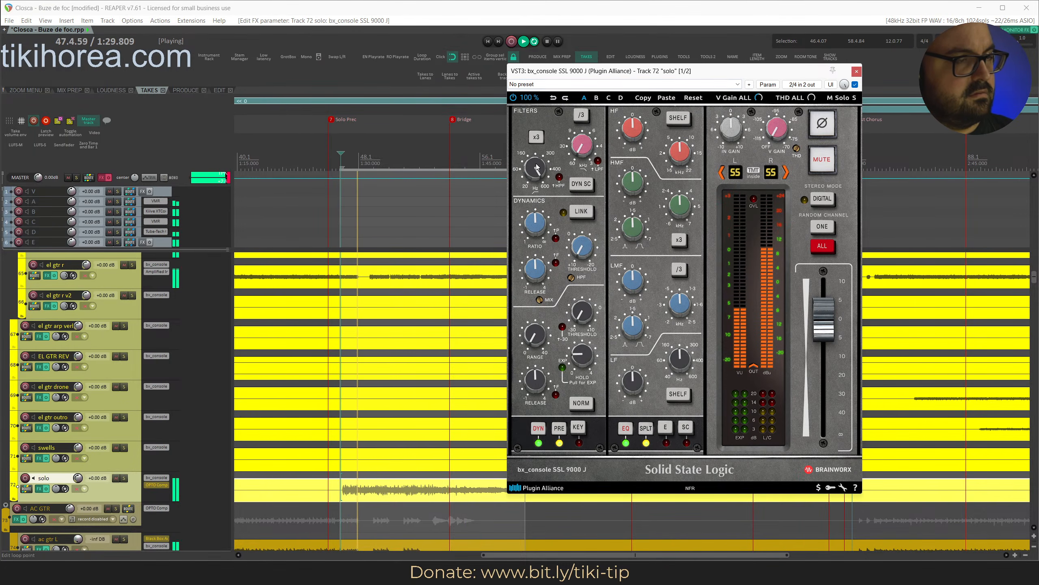
drag(537, 167, 497, 204)
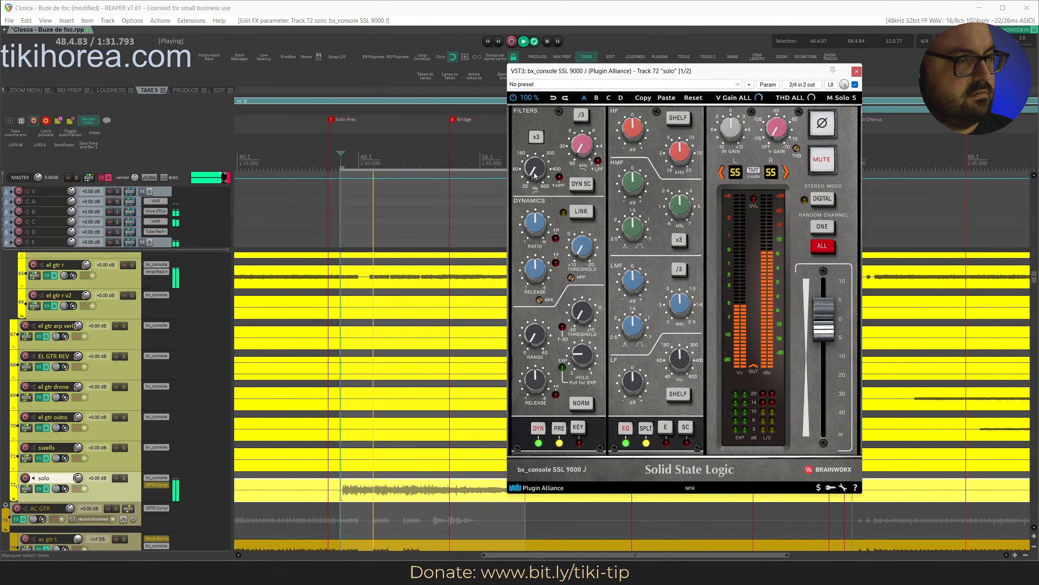
drag(535, 176, 569, 168)
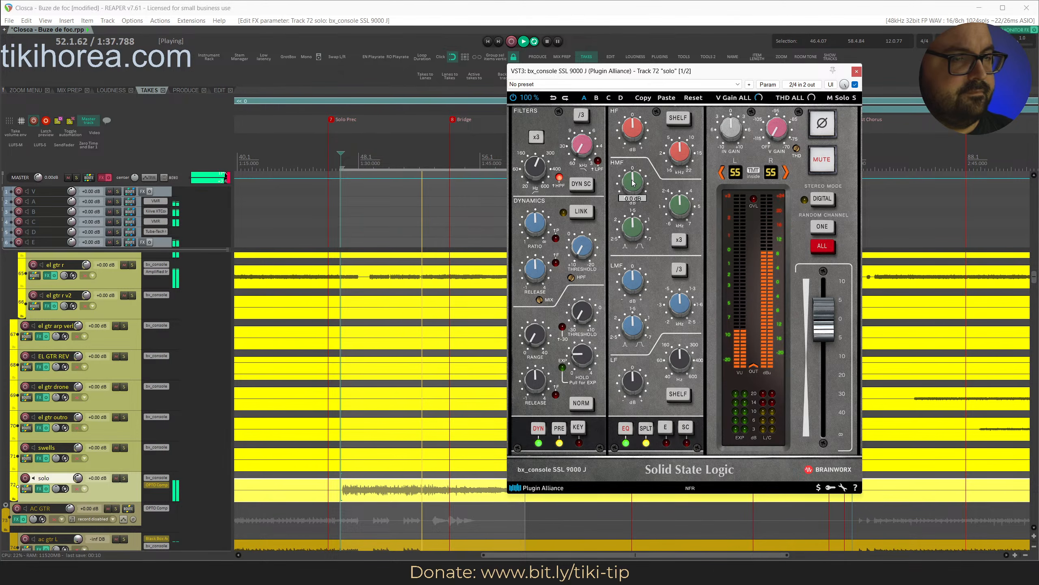
drag(676, 204, 669, 211)
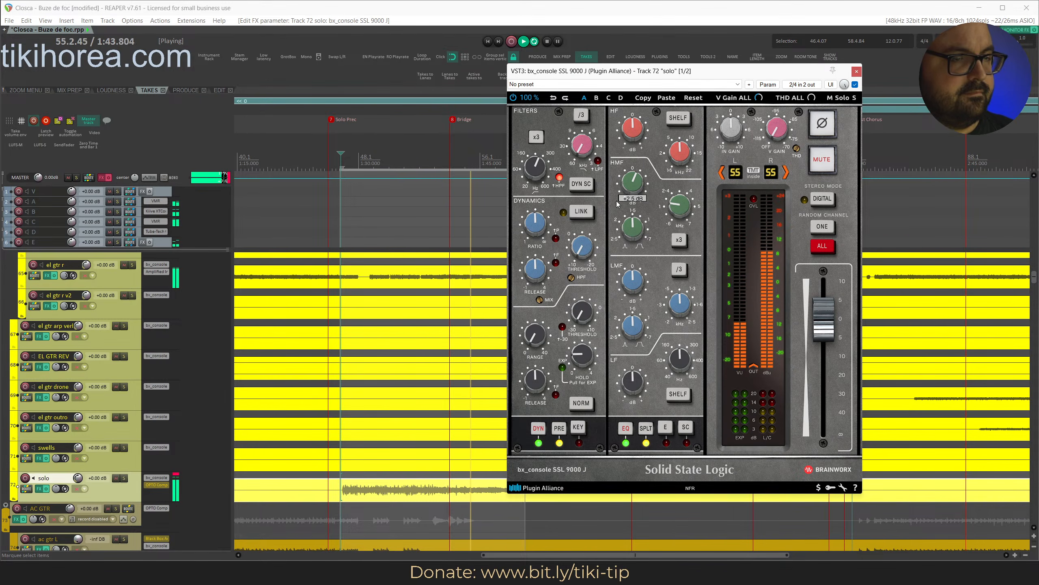
click(339, 163)
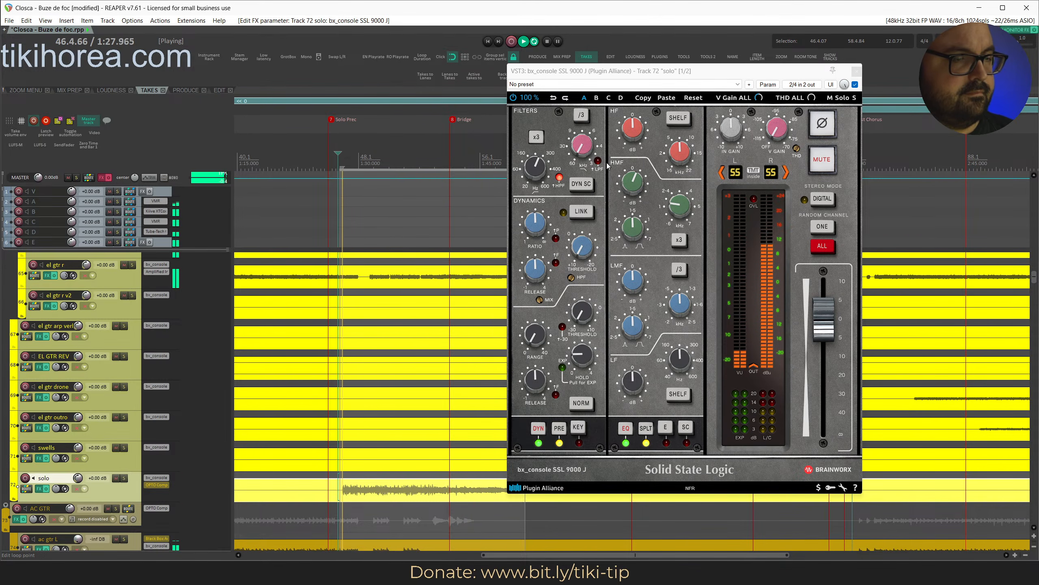
Set the solo track's HF gain to about +1.5 dB, close the bx_console SSL 9000 J and save the project.
drag(634, 131, 634, 97)
drag(678, 152, 677, 116)
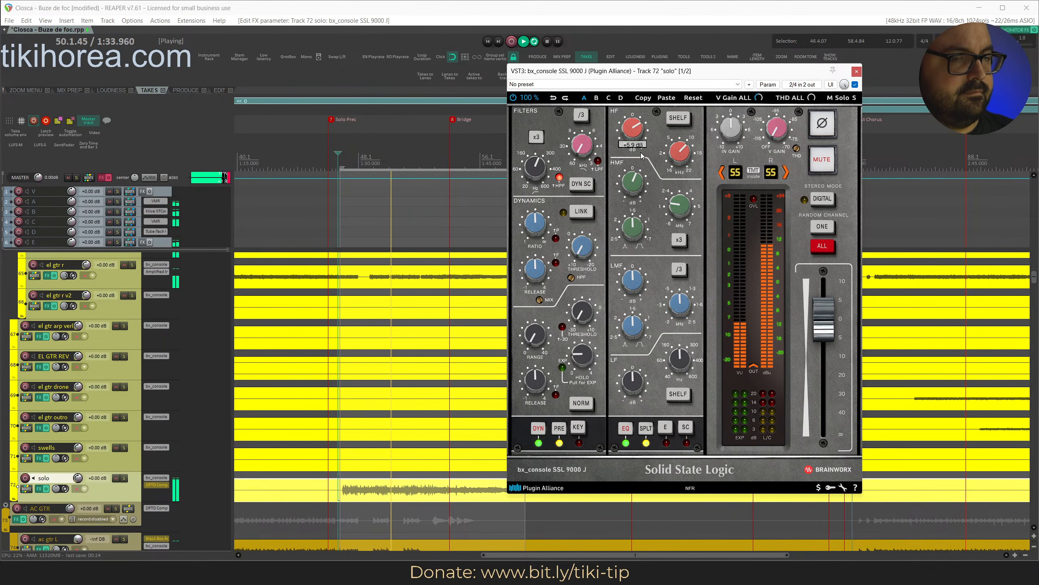
drag(641, 155, 678, 153)
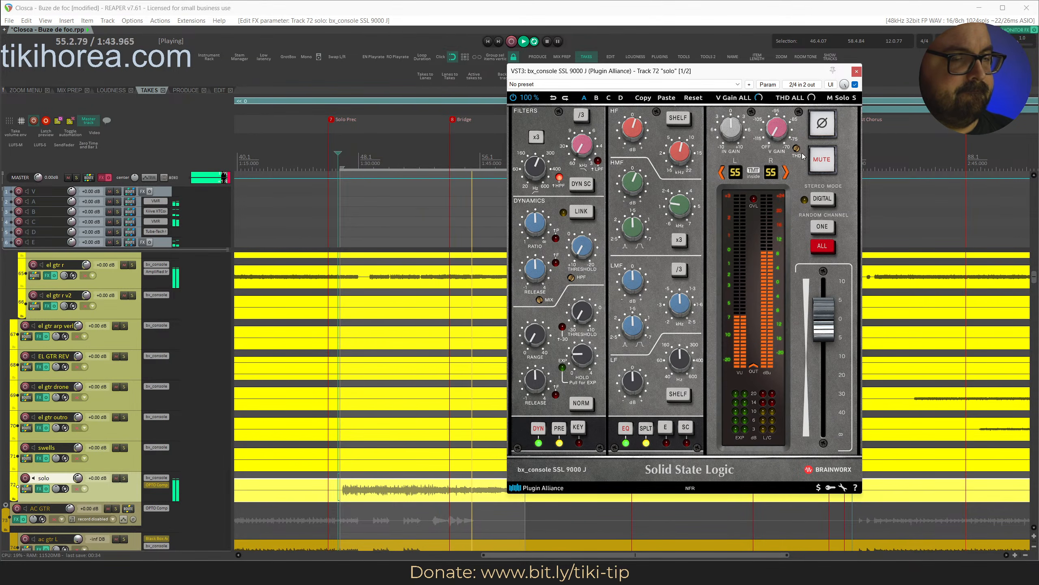
mouse_move(674, 206)
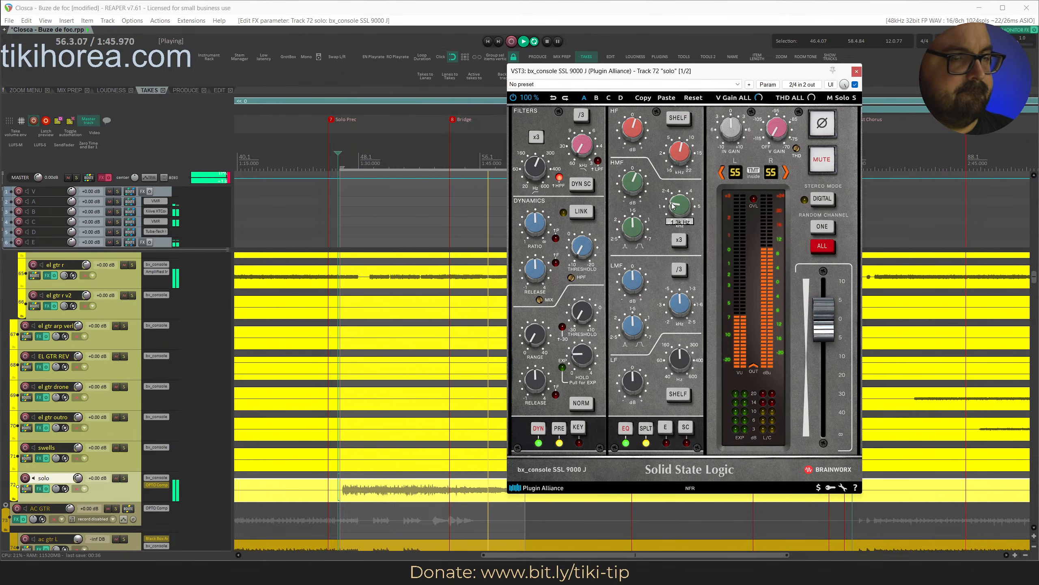
mouse_move(637, 154)
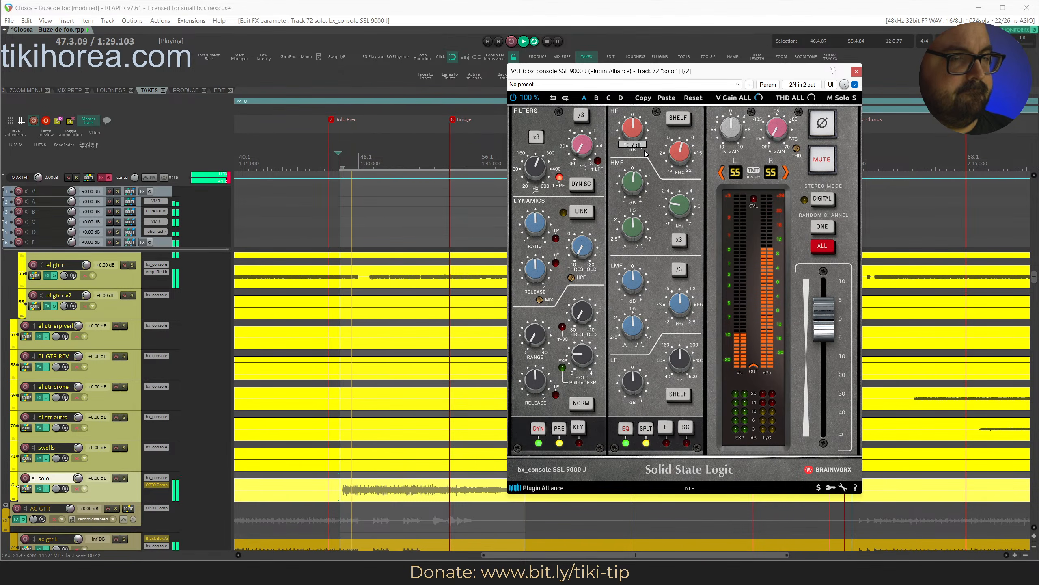
scroll(645, 153, up, 3)
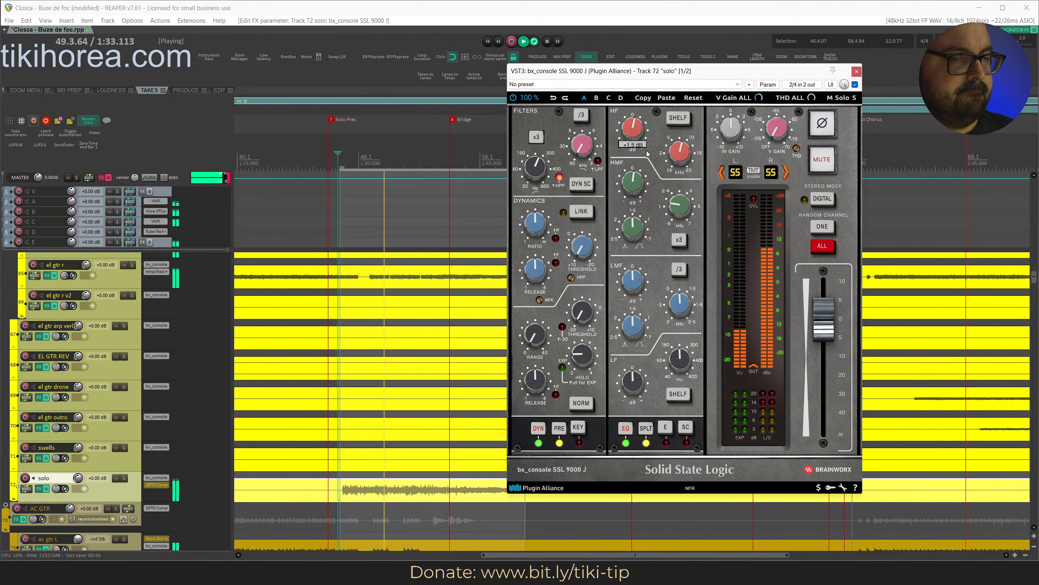
click(857, 71)
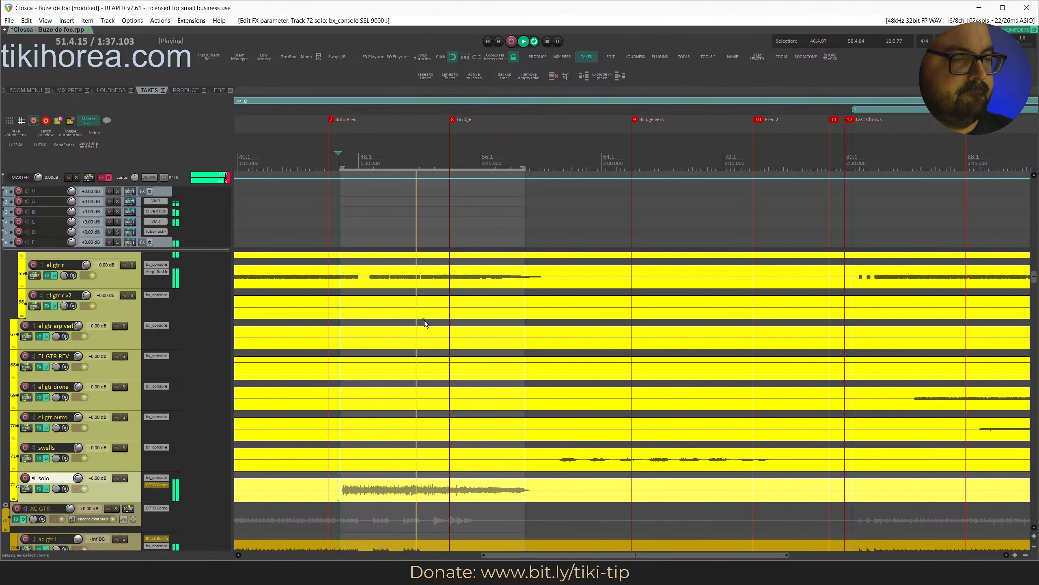
key(ctrl+s)
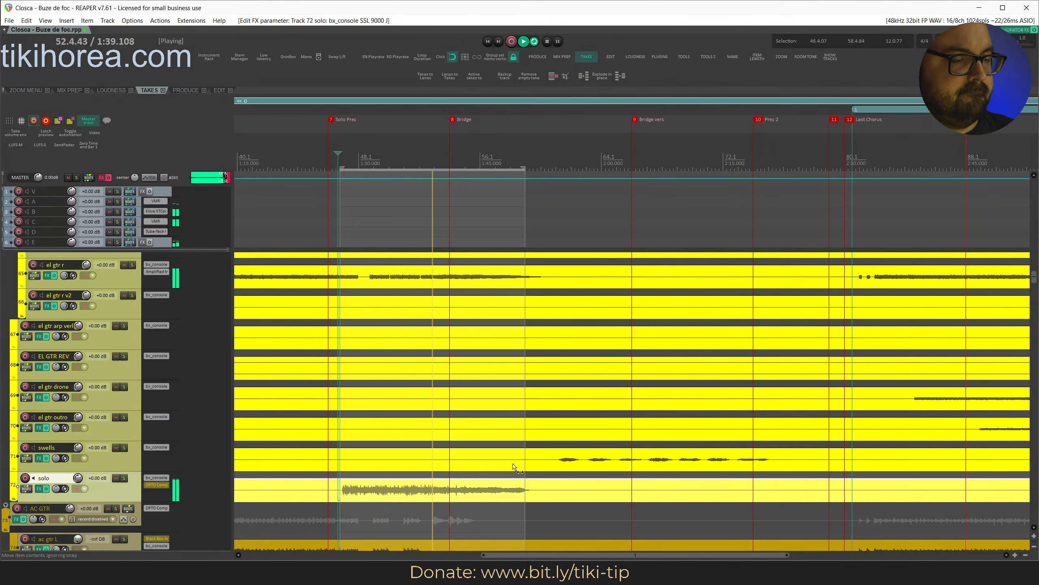
key(s)
key(s)
key(s)
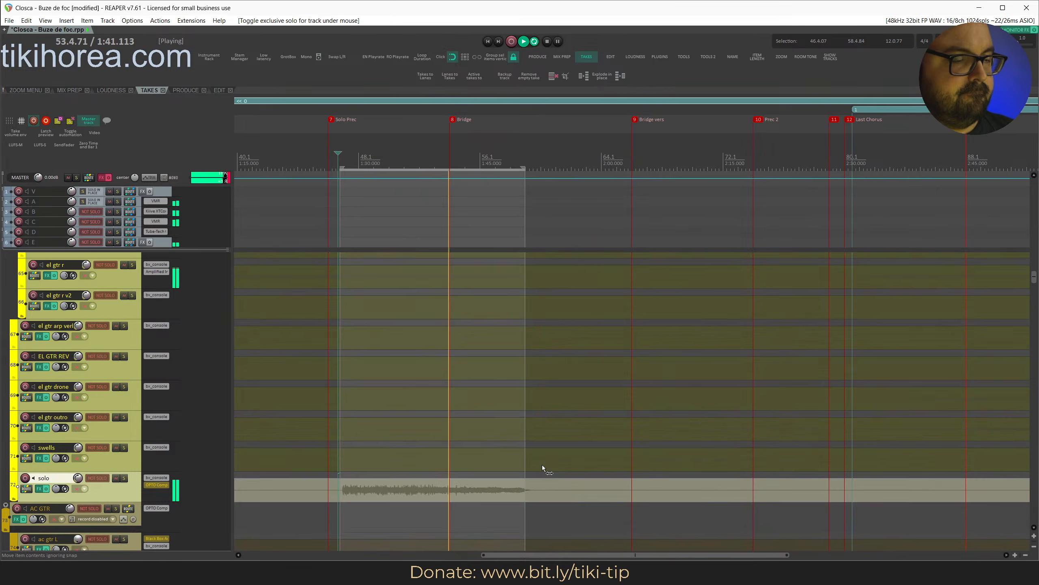
key(s)
key(s)
key(s)
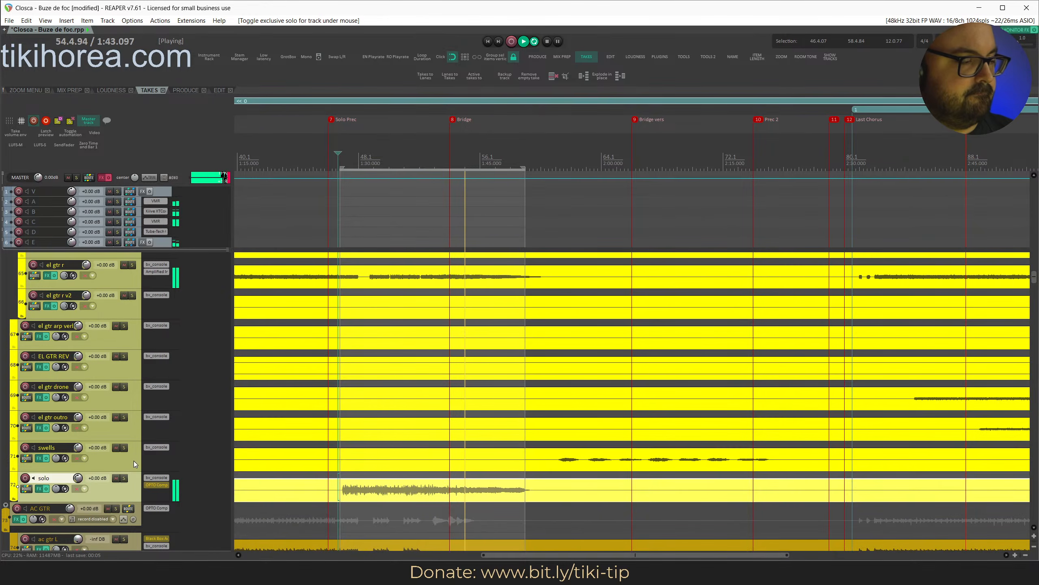
Solo the swells track, play from the start of its first swell and clear all track solos to hear it in the mix.
key(s)
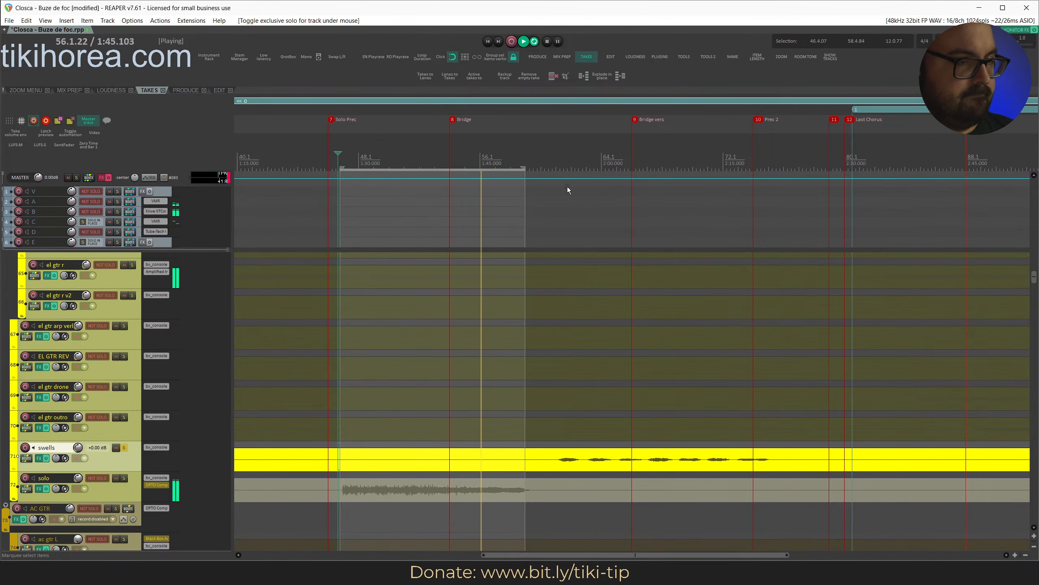
click(564, 162)
key(alt+s)
scroll(228, 494, down, 1)
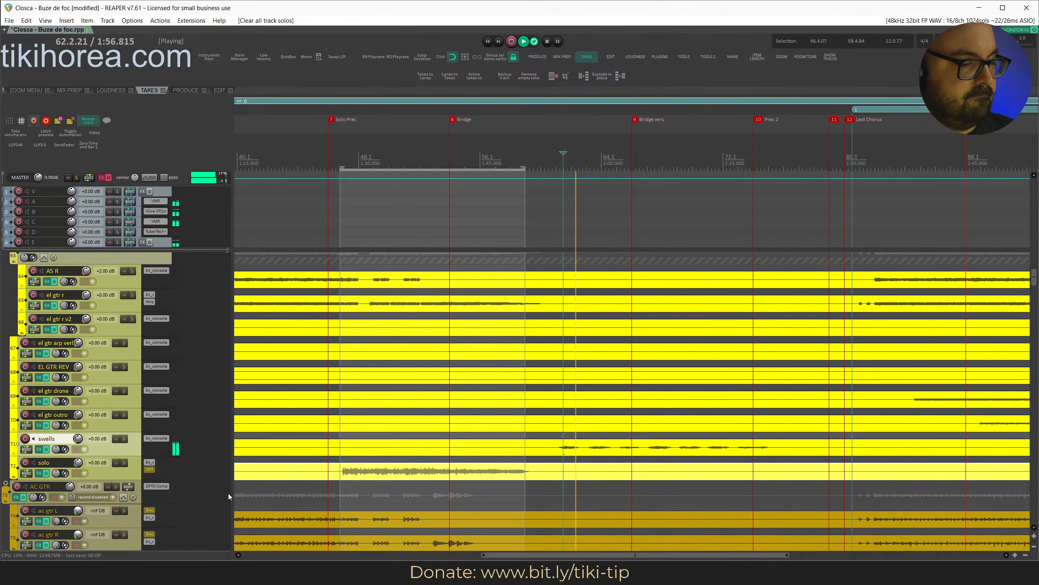
scroll(228, 494, up, 2)
scroll(228, 493, down, 3)
scroll(228, 493, down, 3)
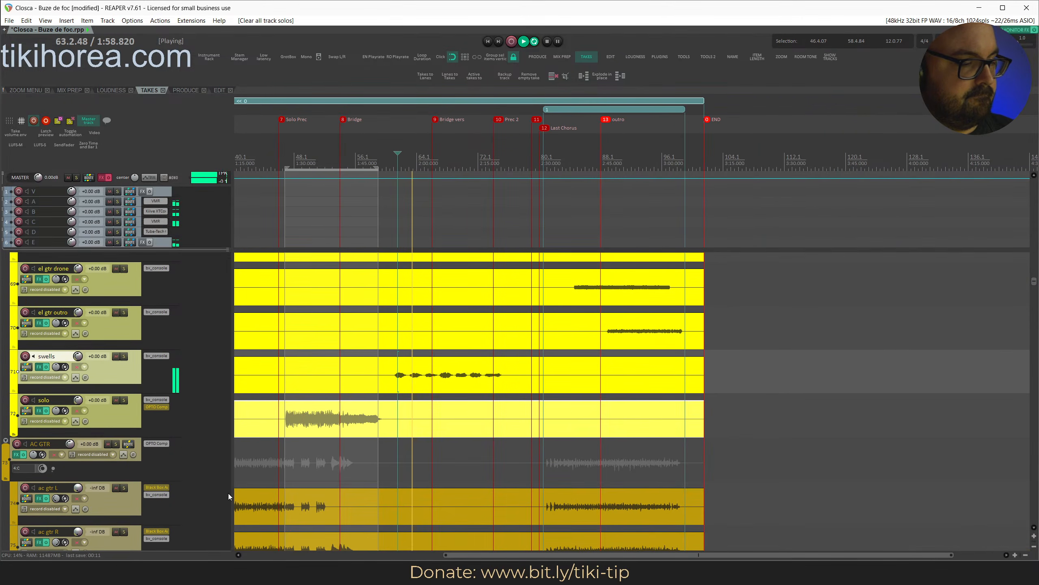
Stop playback of the swells and save the project.
click(40, 369)
key(Escape)
key(space)
key(ctrl+s)
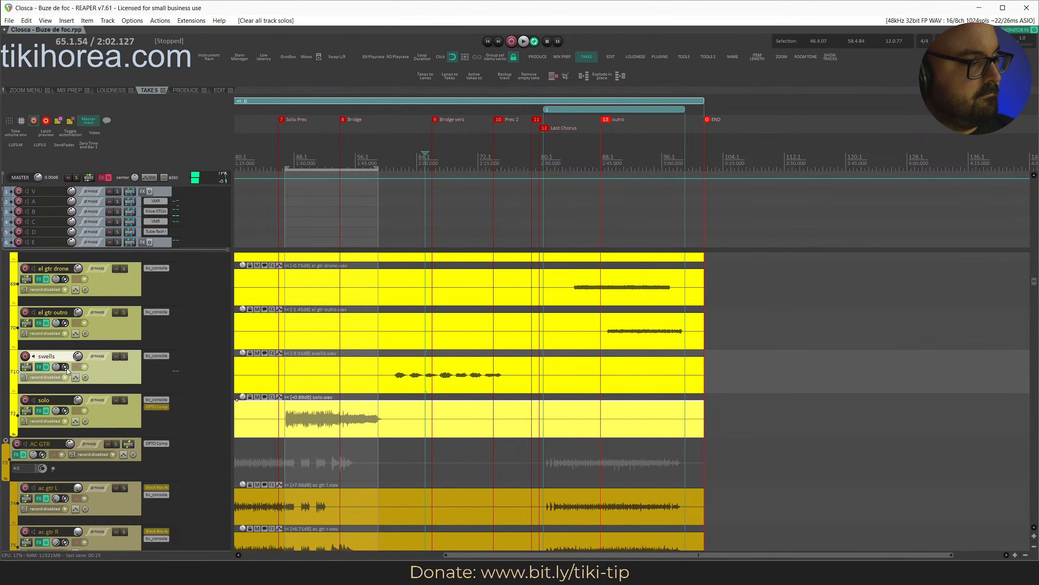
Unmute the swells track's wide gtr and zener sends, setting their levels to about -29.9 dB and -29.4 dB.
click(29, 367)
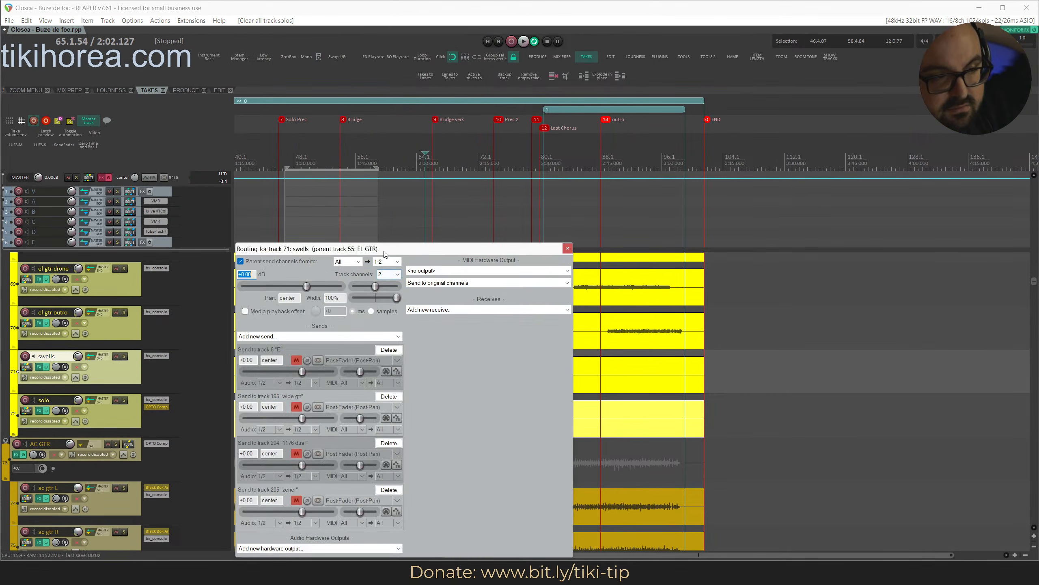
click(296, 406)
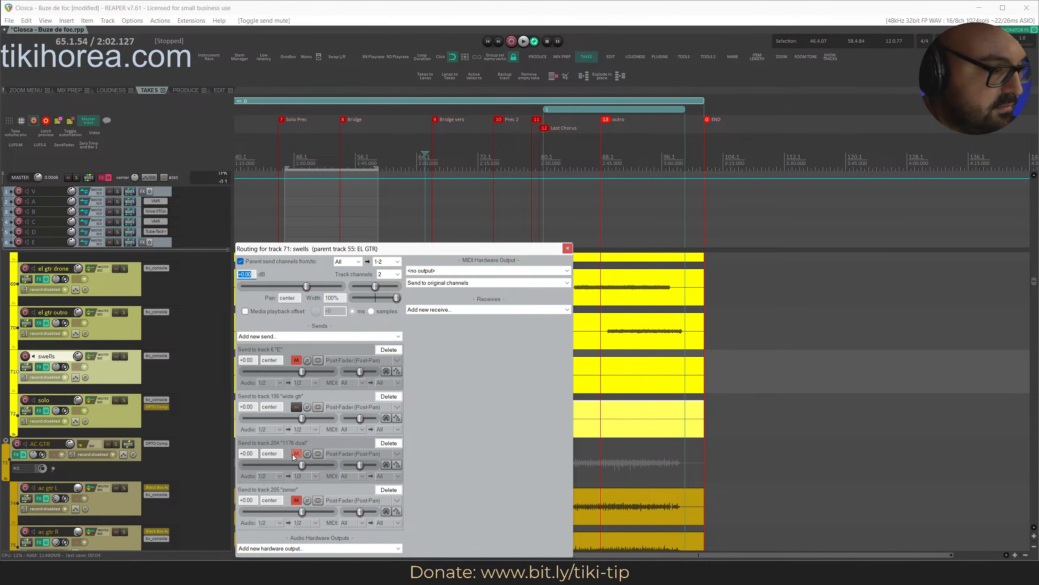
drag(389, 250, 557, 167)
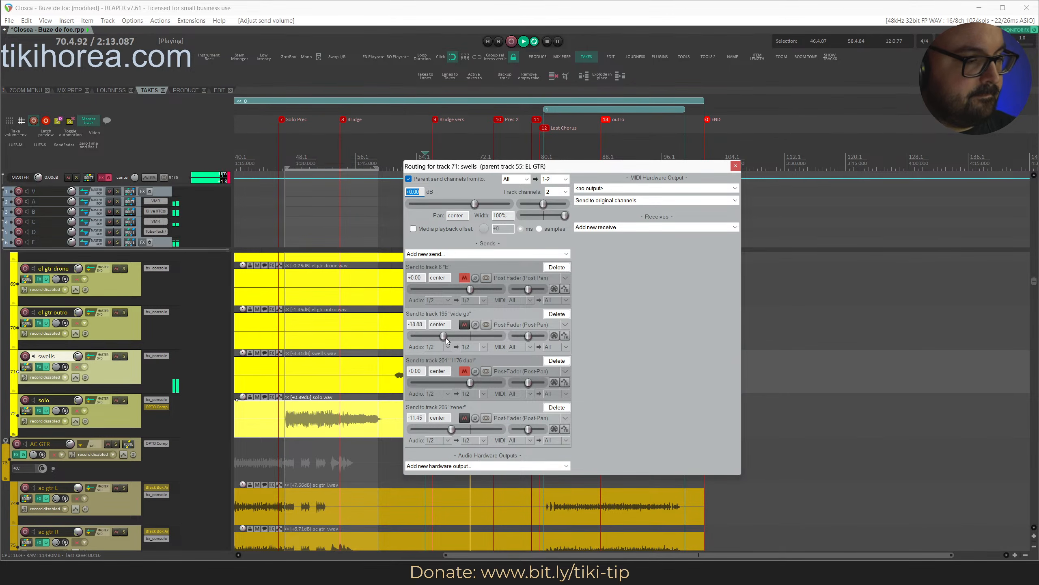
drag(445, 338, 439, 338)
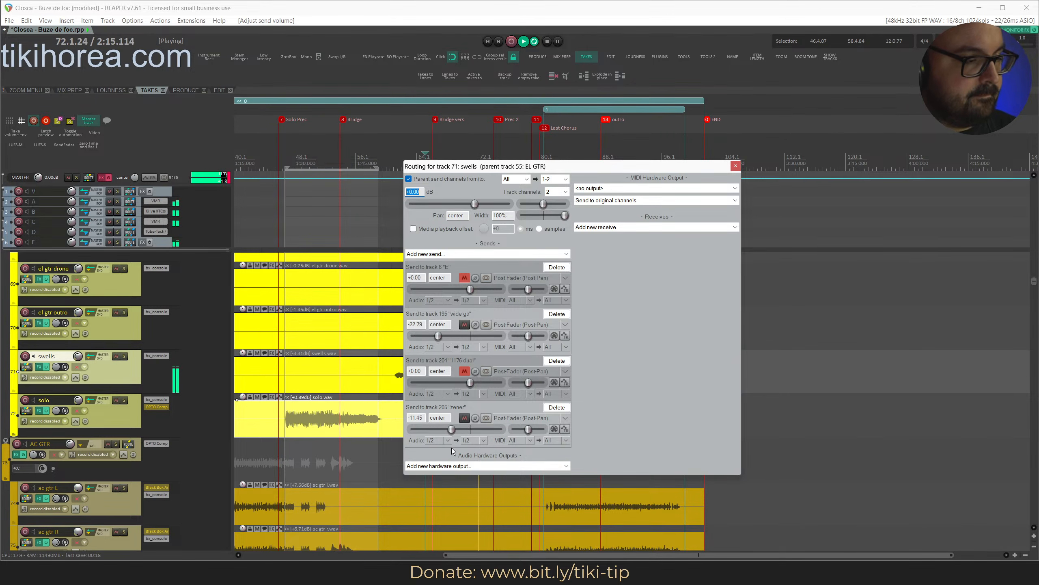
drag(452, 429, 429, 429)
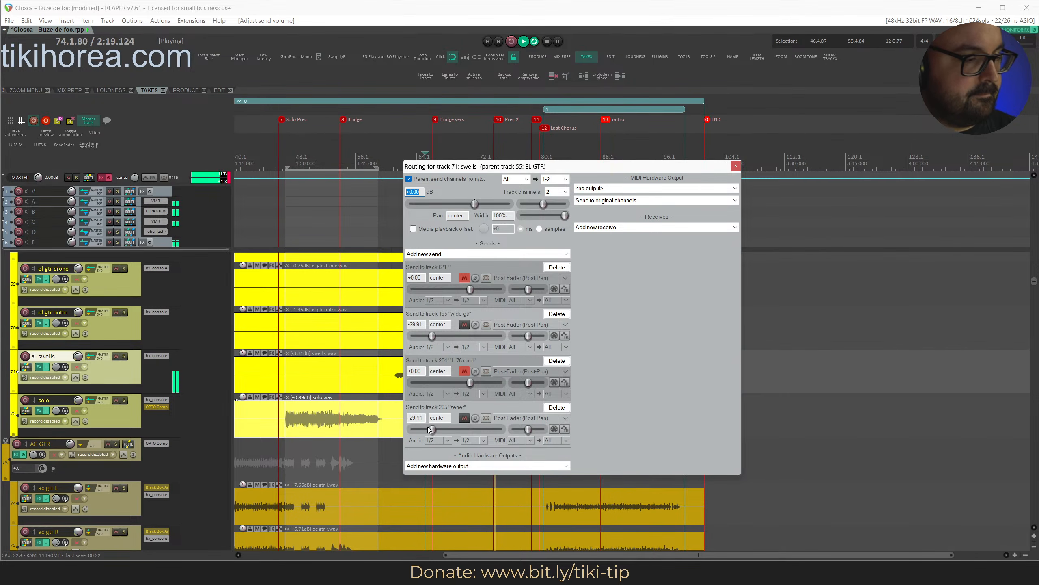
key(Escape)
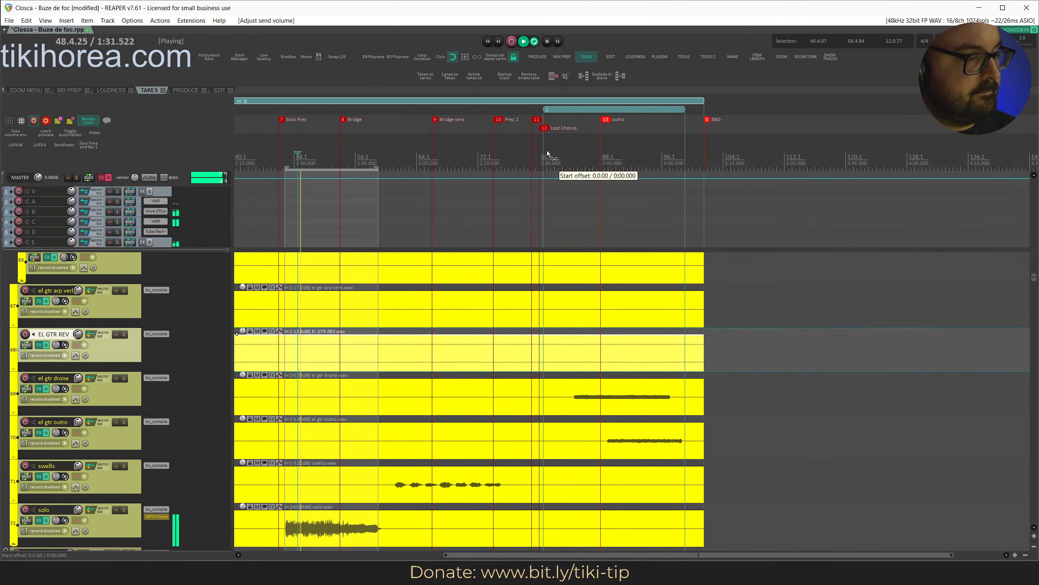
Listen to the solo section from about bar 48 and save the project.
scroll(309, 388, up, 1)
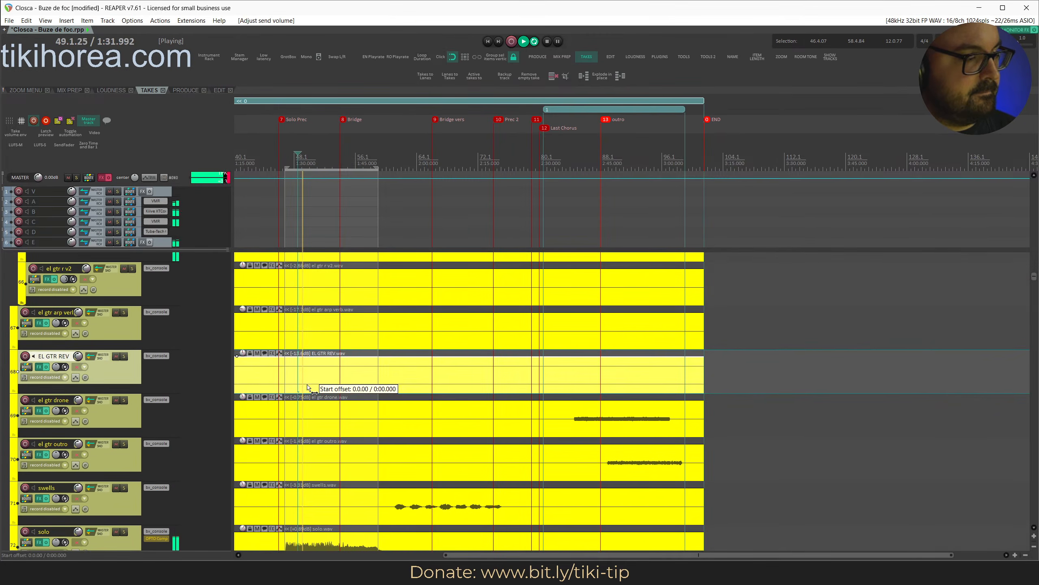
click(310, 391)
scroll(323, 434, right, 3)
scroll(324, 434, down, 11)
key(ctrl+s)
scroll(375, 393, left, 3)
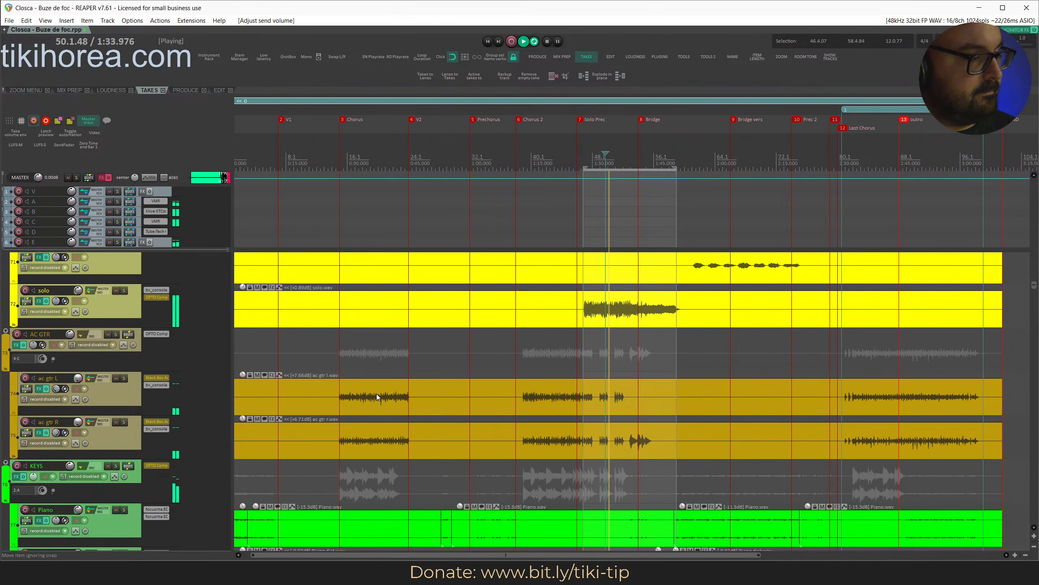
Unmute the solo track's wide gtr and zener sends, setting them to about -47.6 dB and -25.4 dB.
click(41, 303)
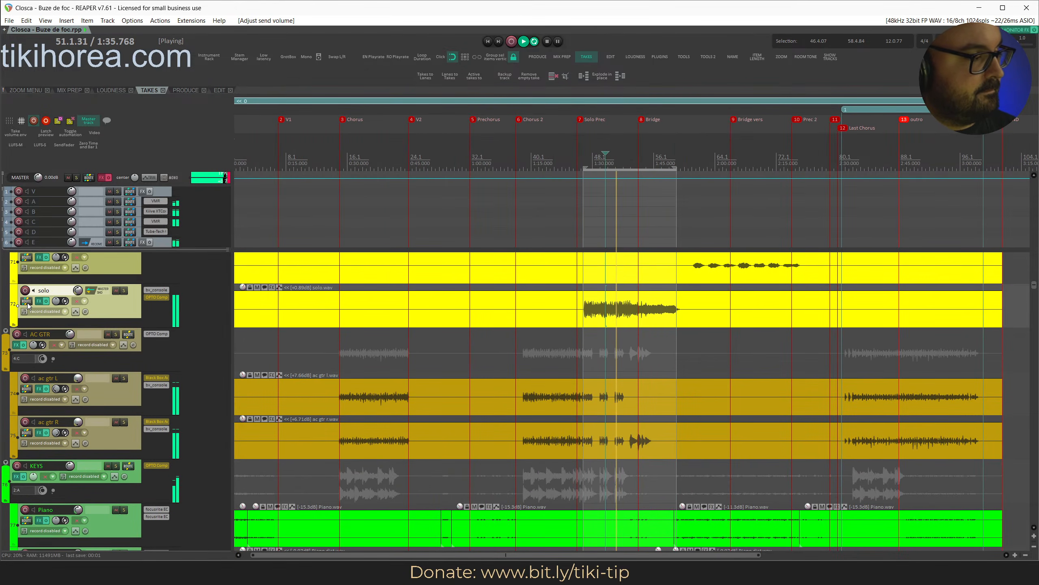
click(27, 301)
drag(333, 247, 521, 168)
click(485, 329)
drag(490, 339, 448, 345)
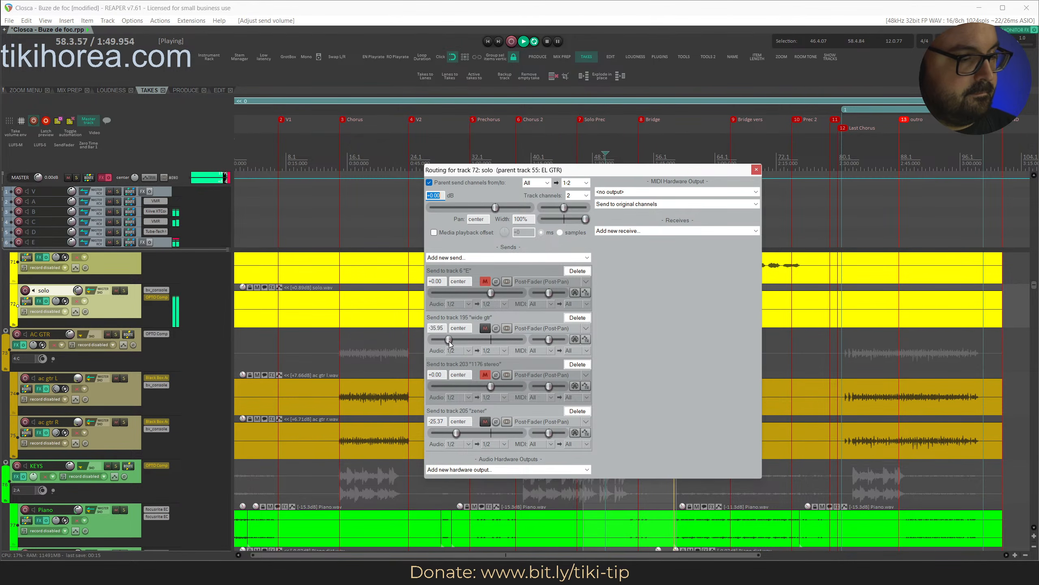
drag(457, 340, 443, 339)
Unmute the solo track's 1176 stereo send and pull the 1176 stereo and wide gtr sends down to -inf.
click(485, 374)
click(485, 282)
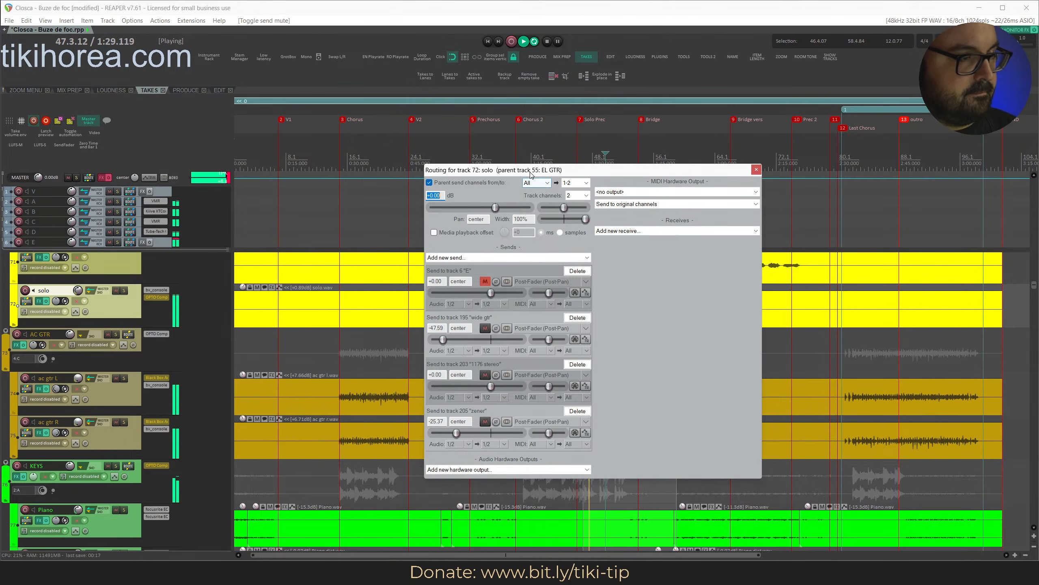
drag(511, 170, 256, 156)
drag(236, 373, 183, 369)
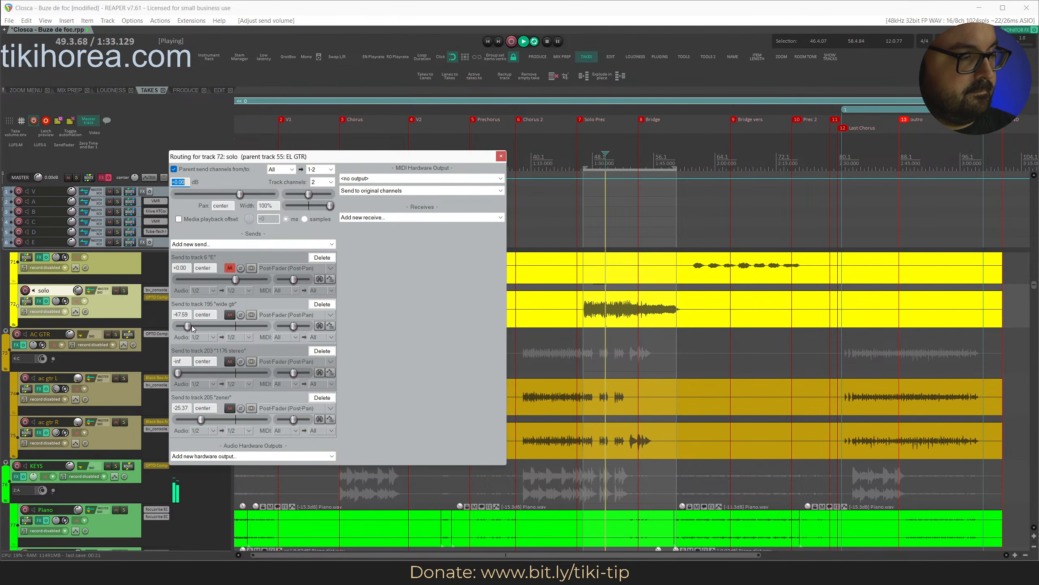
drag(190, 326, 176, 327)
Raise the solo's zener send to about -9.2 dB and wide gtr to about -25 dB, and unmute its E send at about -29.8 dB.
drag(203, 420, 224, 434)
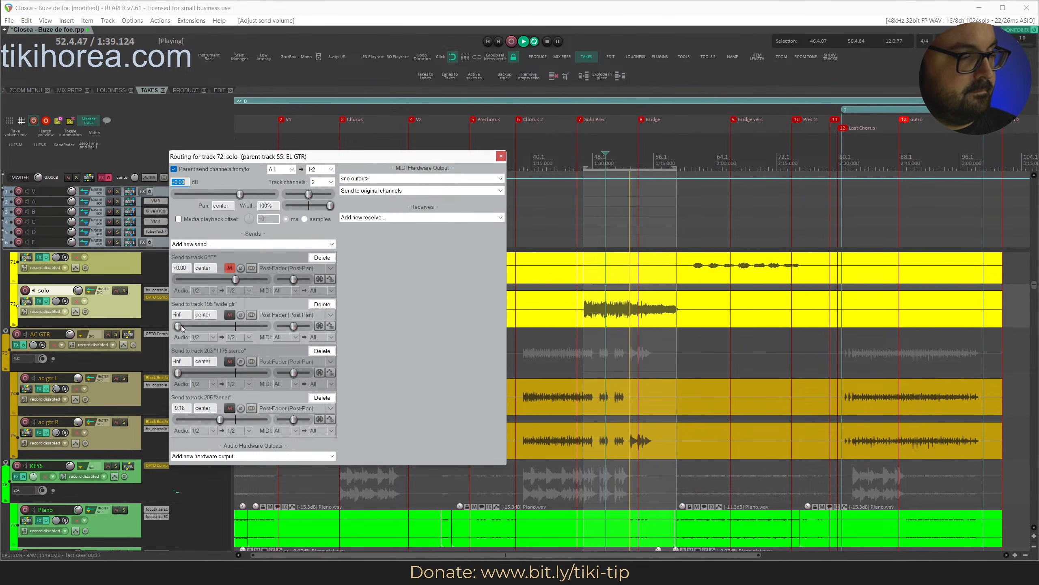
drag(178, 327, 205, 340)
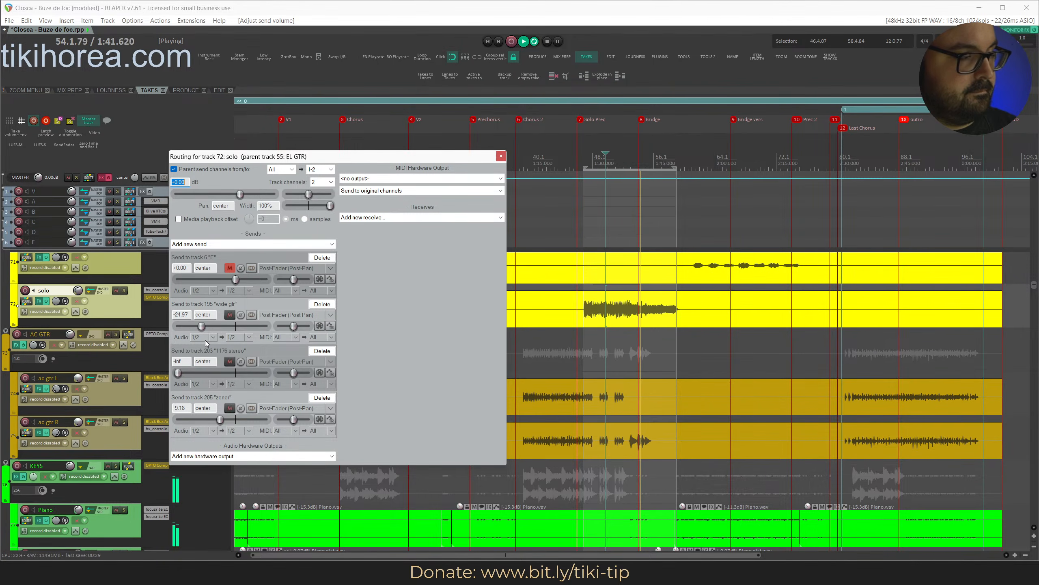
click(227, 266)
drag(236, 276, 204, 283)
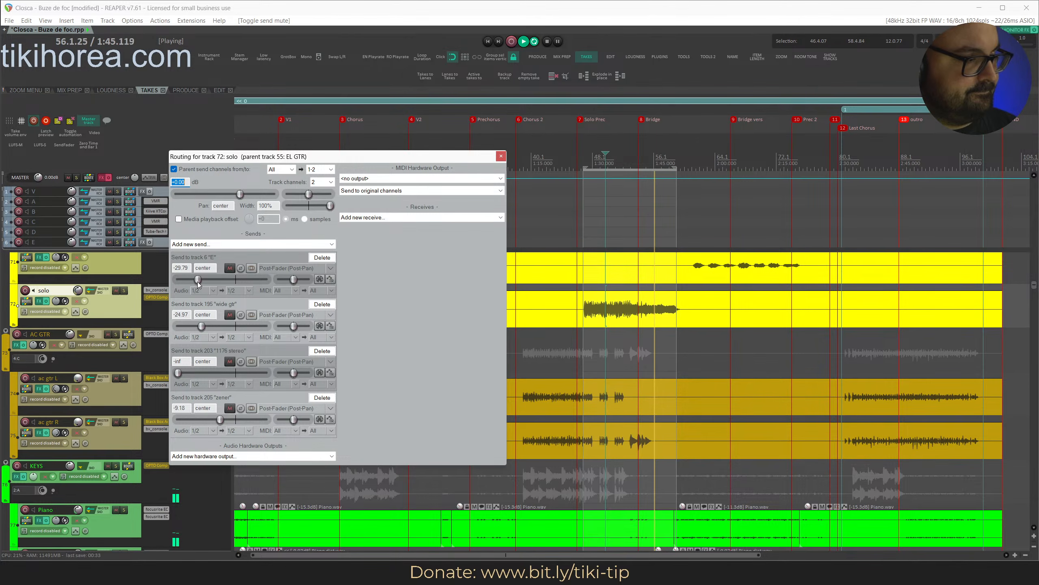
Pull the solo track's wide gtr, E and zener sends down to -inf.
drag(201, 327, 179, 329)
drag(204, 281, 176, 289)
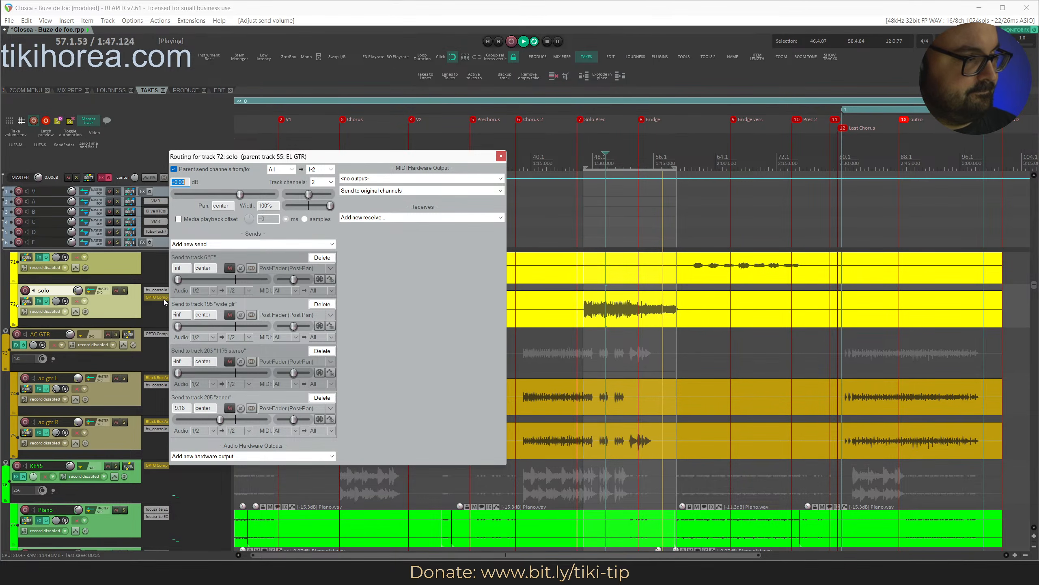
drag(220, 419, 127, 408)
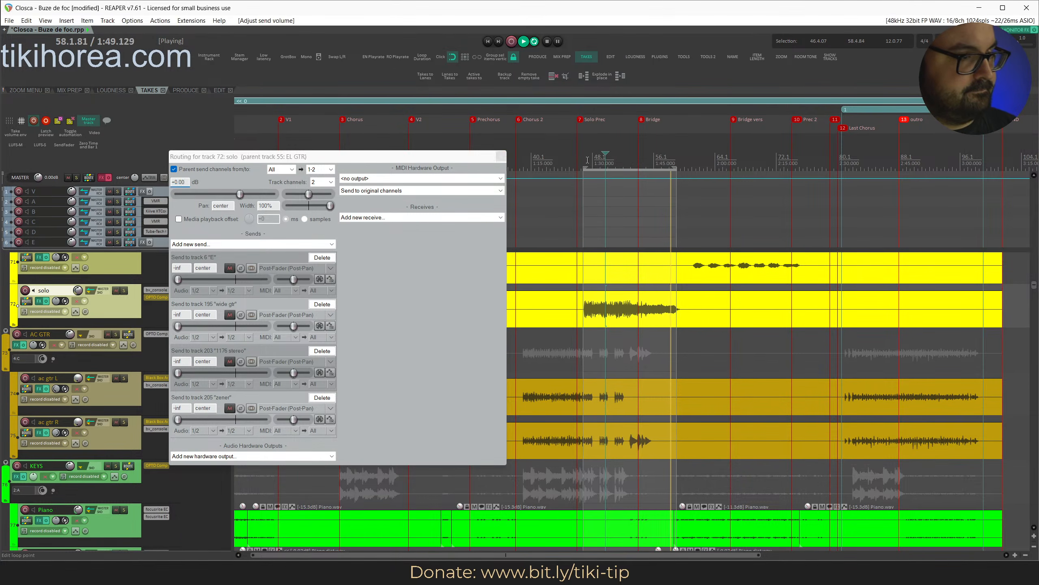
Set the solo's wide gtr, 1176 stereo, zener and E sends to about -50.5, -57.2, -29.7 and -34.9 dB and save the project.
click(26, 301)
key(ctrl+s)
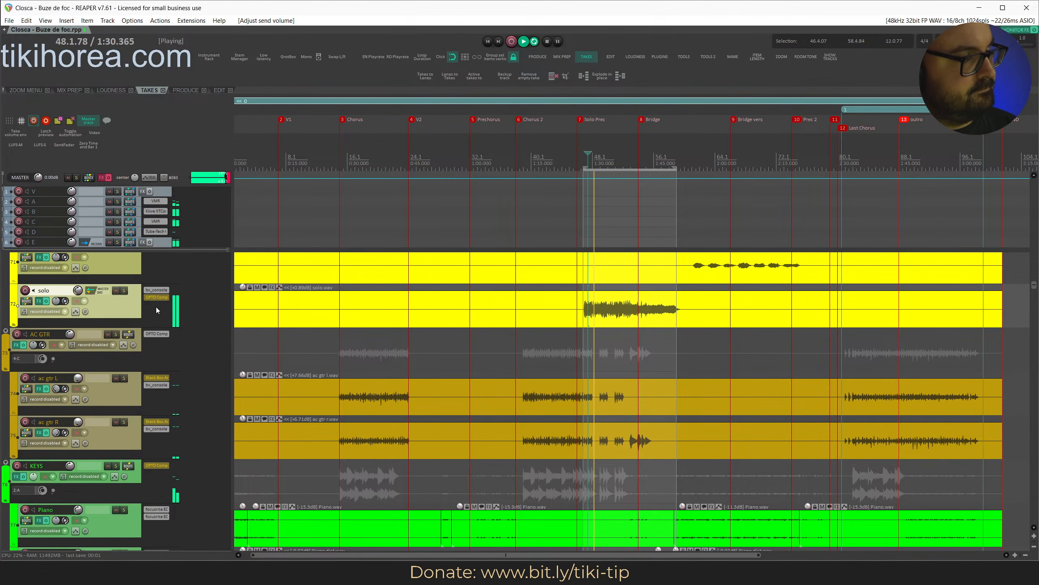
drag(282, 247, 331, 150)
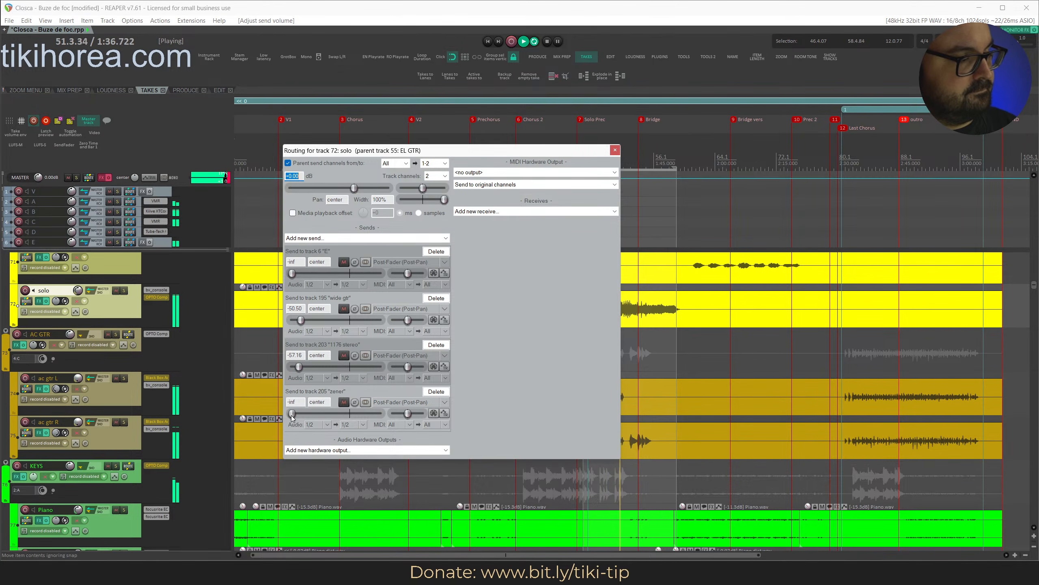
drag(292, 416, 314, 426)
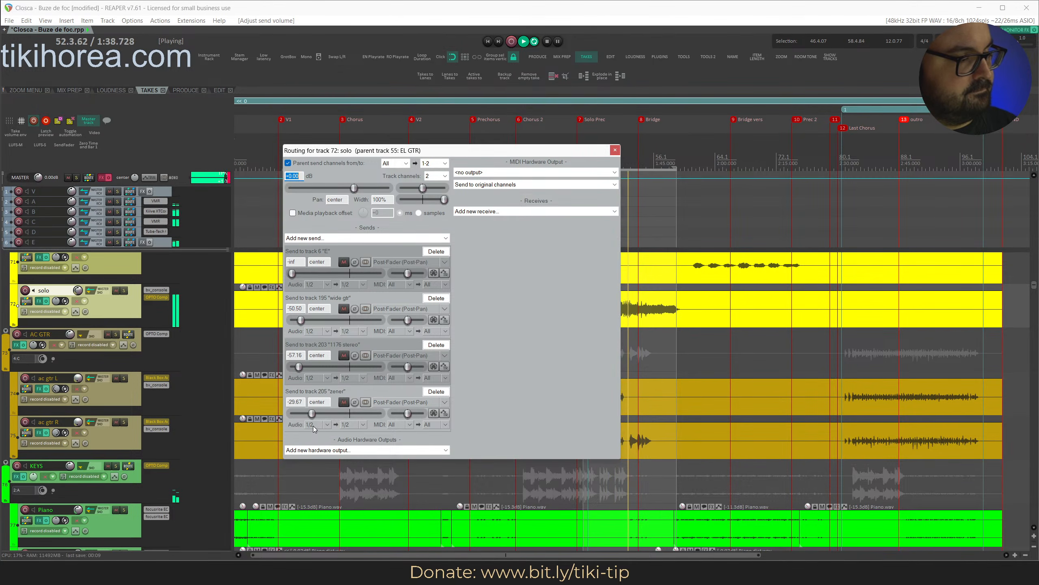
drag(292, 274, 308, 298)
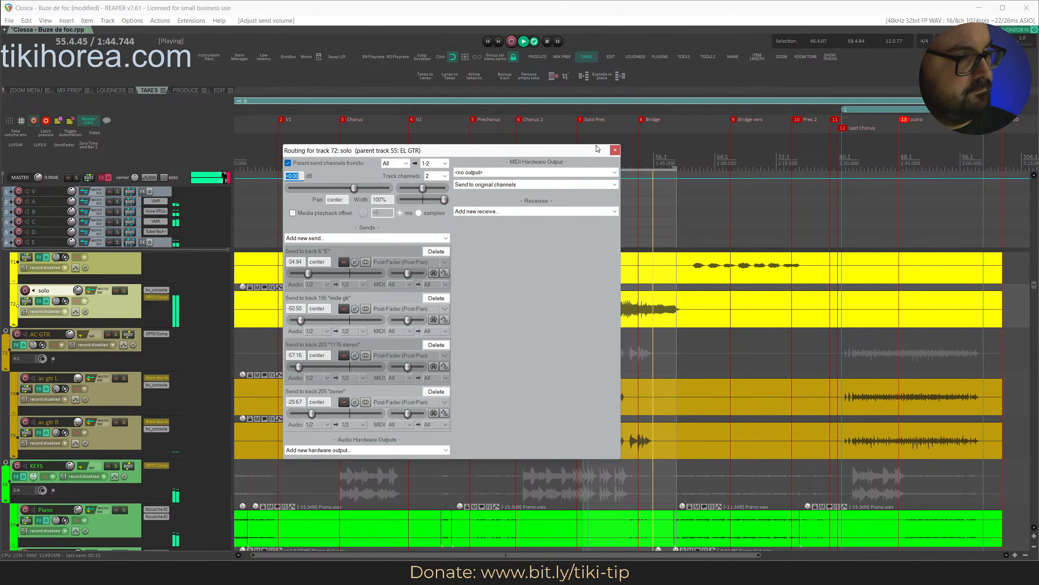
click(615, 150)
key(ctrl+s)
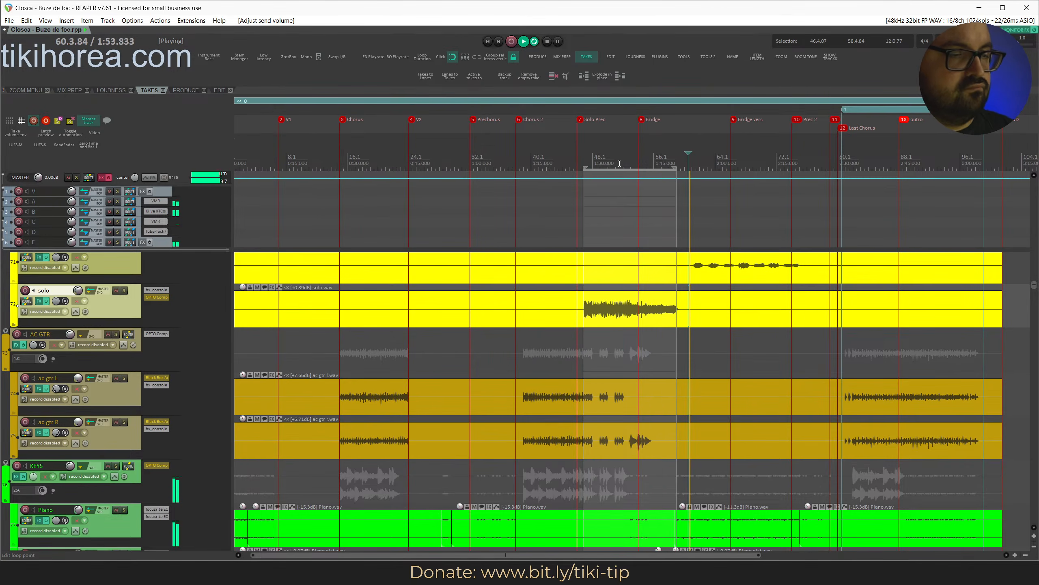
Clear all selections, replay from just before the Solo Prec marker and raise the solo item's volume by 1 dB.
key(Escape)
click(569, 161)
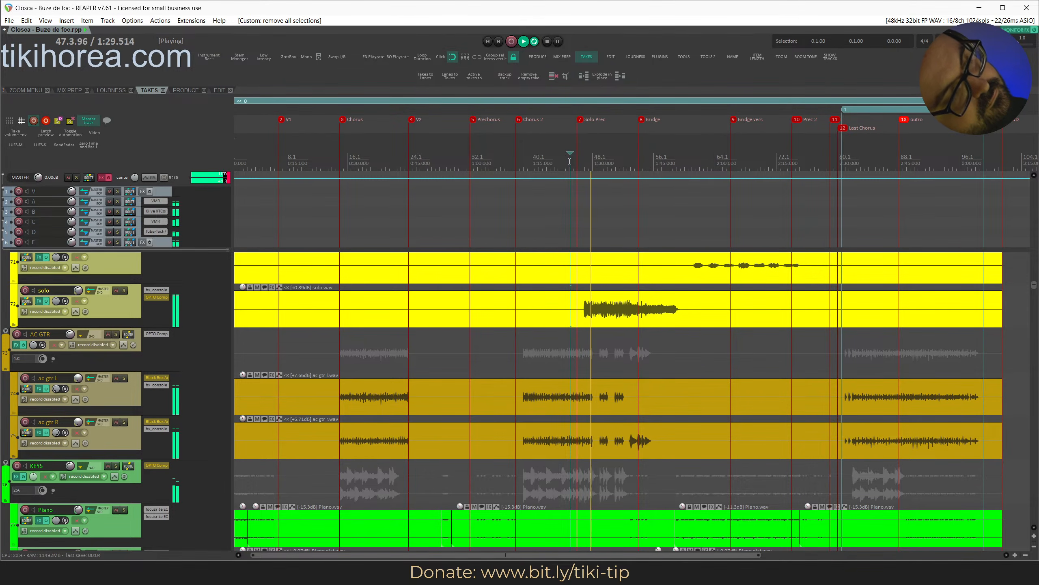
click(532, 305)
key(Up)
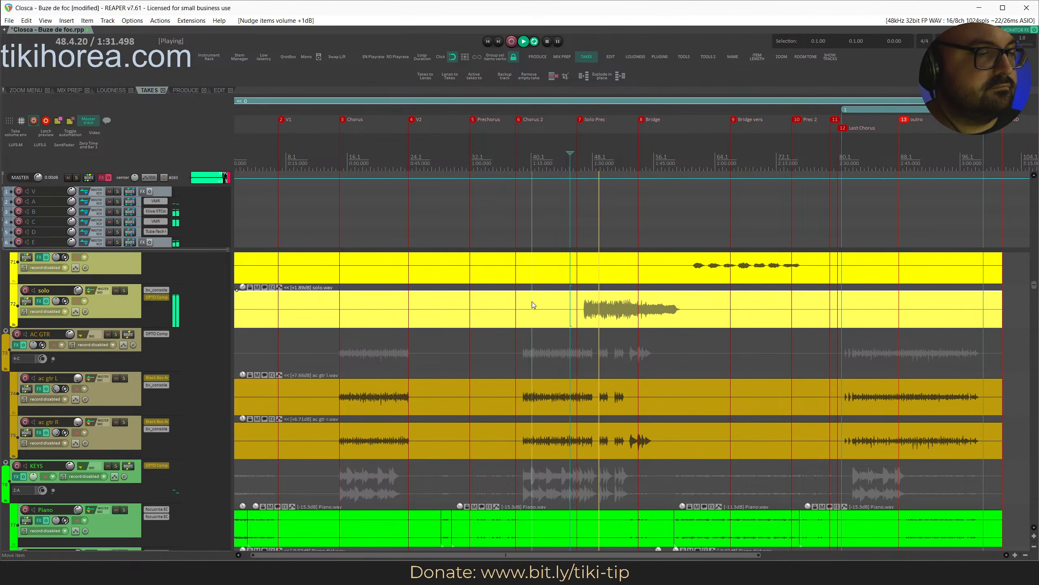
Enable and open the solo track's OPTO Compressor and adjust its compression while replaying from the Solo Prec marker.
shift+click(159, 298)
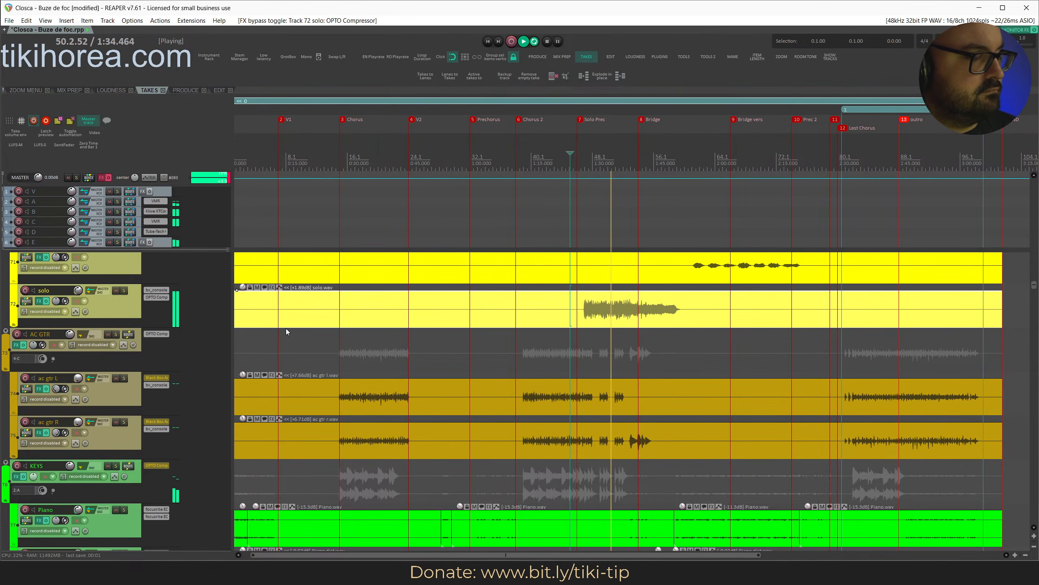
key(f)
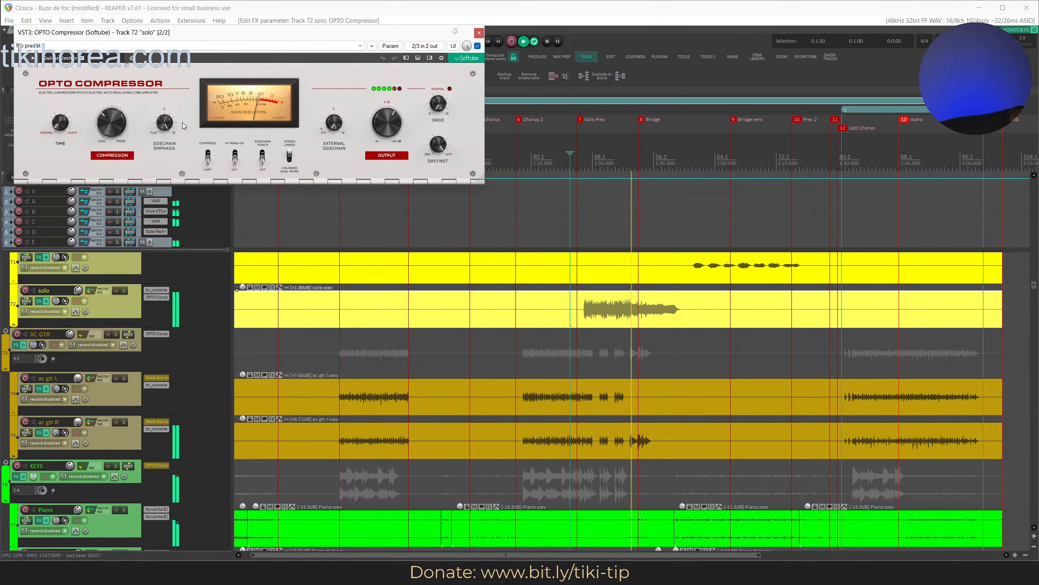
click(581, 164)
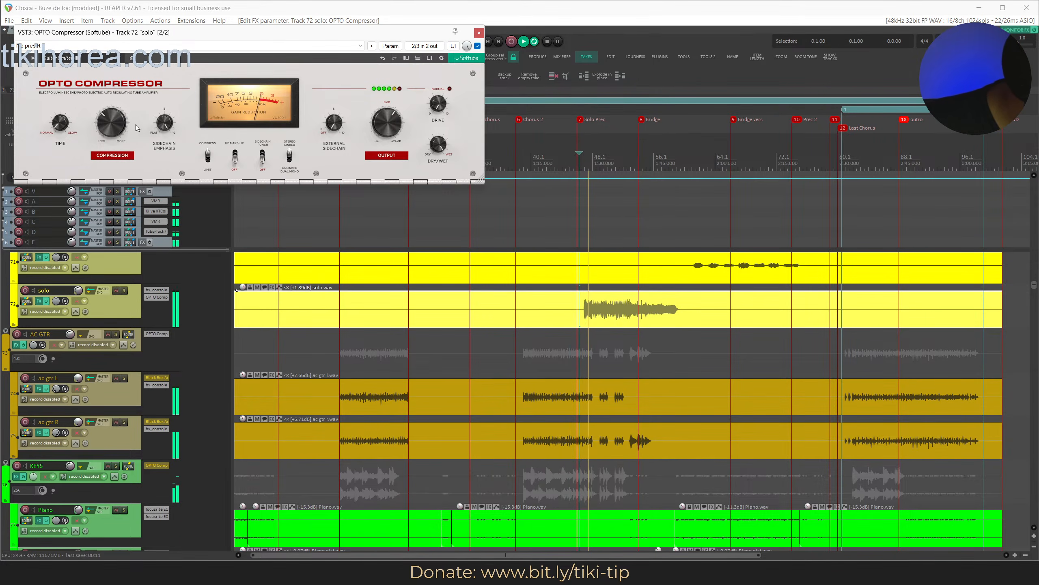
mouse_move(120, 108)
drag(119, 100, 112, 107)
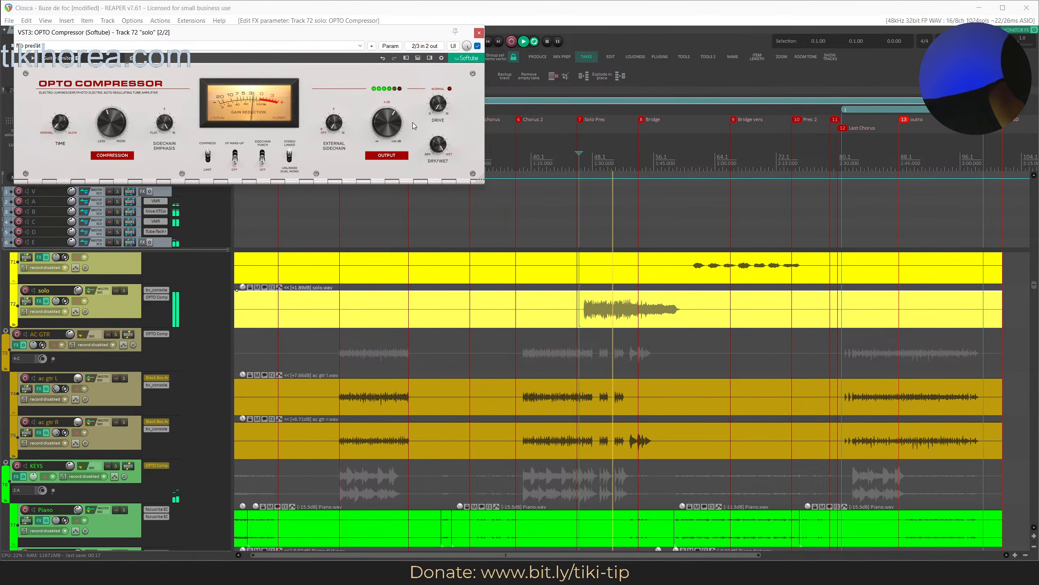
Lower the OPTO Compressor's output to about 2.6 dB, replay the solo from its start and save the project.
mouse_move(397, 117)
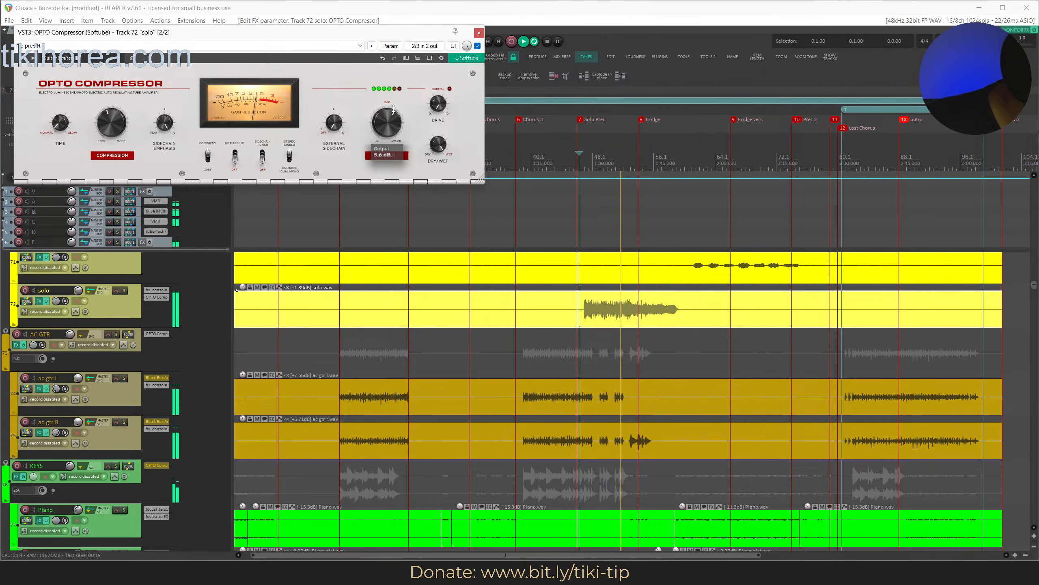
drag(394, 107, 381, 135)
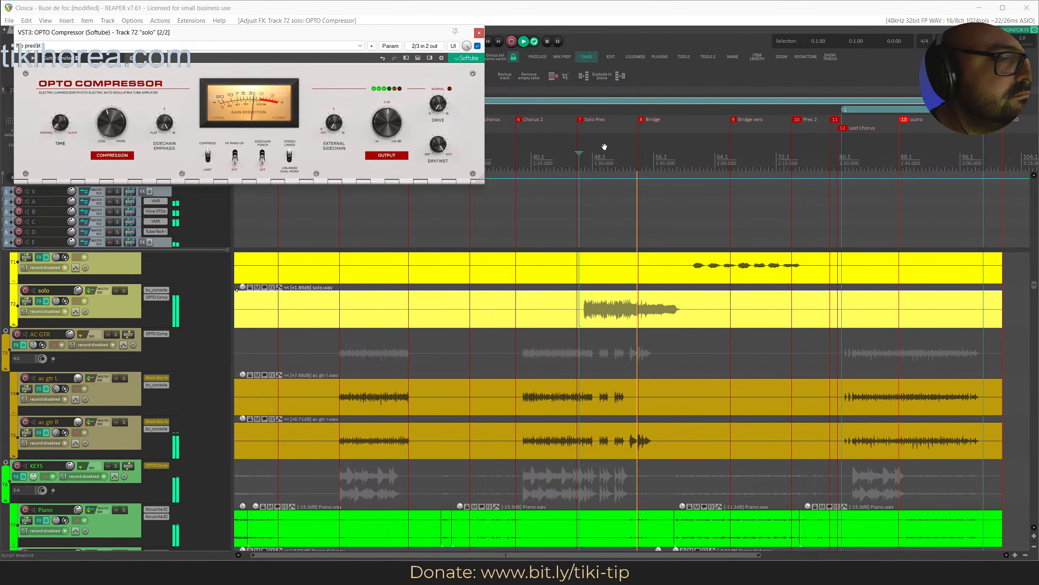
click(590, 151)
mouse_move(390, 122)
key(ctrl+s)
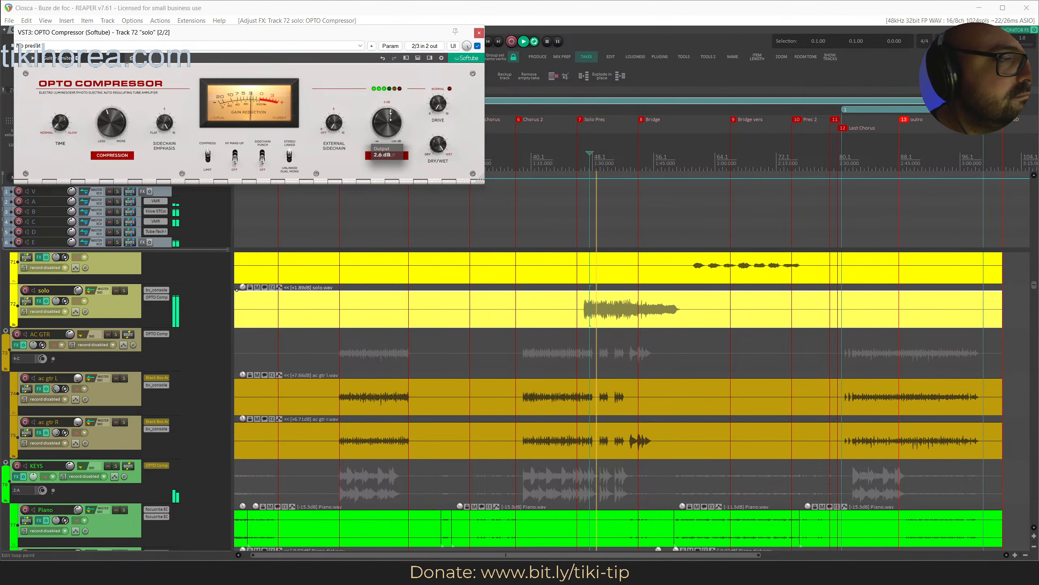
Fine-tune the OPTO Compressor's output to about 3.1 dB while the solo plays.
scroll(392, 111, up, 1)
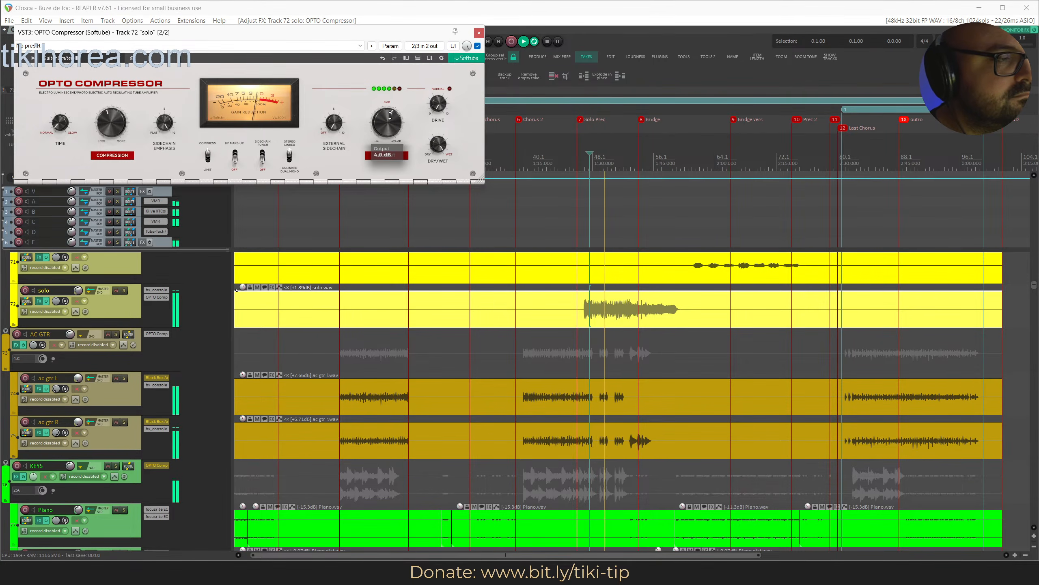
scroll(390, 117, down, 8)
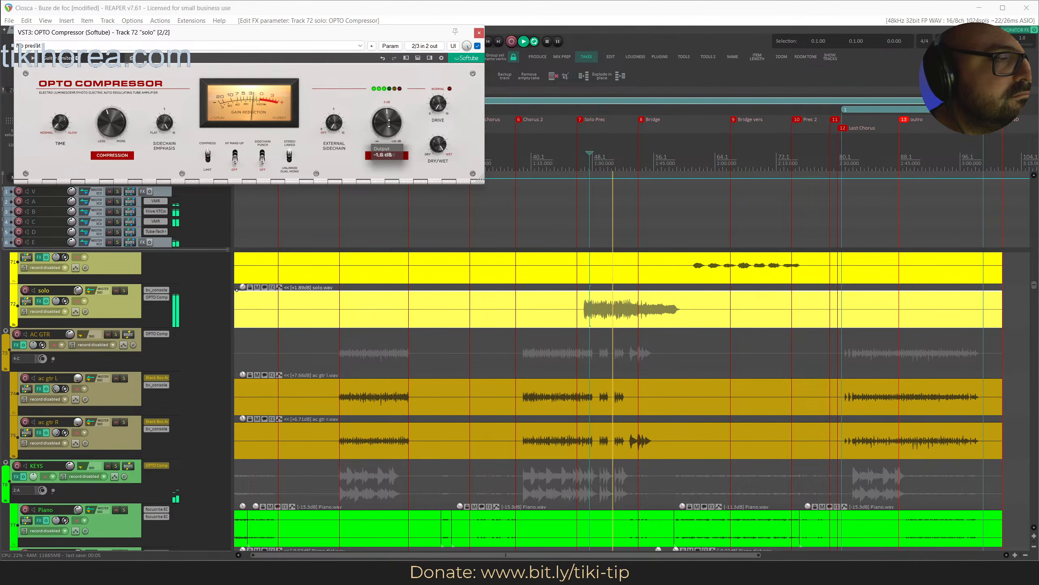
scroll(387, 132, down, 2)
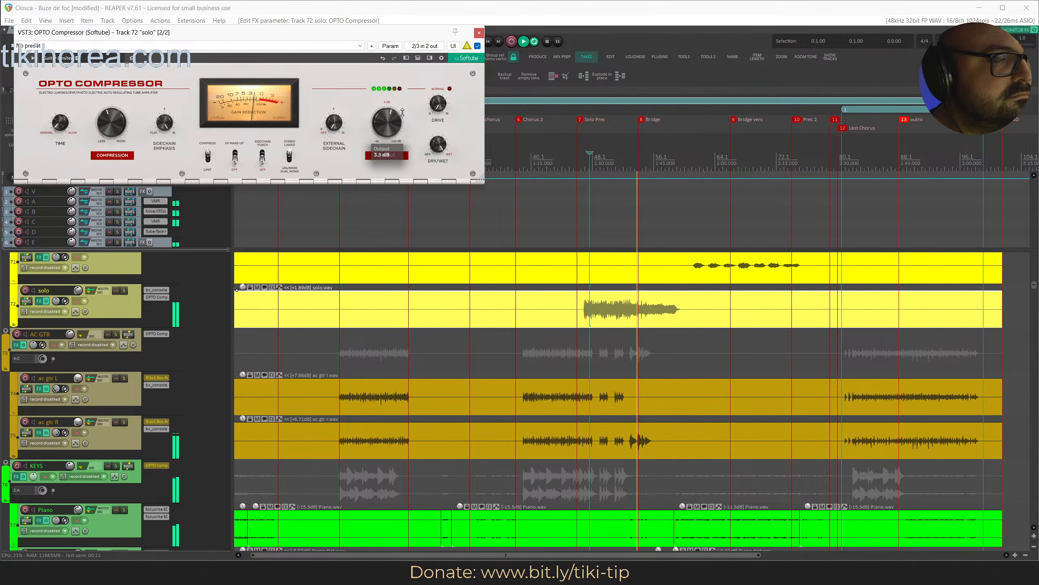
Close the solo's OPTO Compressor and check the solo track's bx_console SSL 9000 J during playback.
click(483, 34)
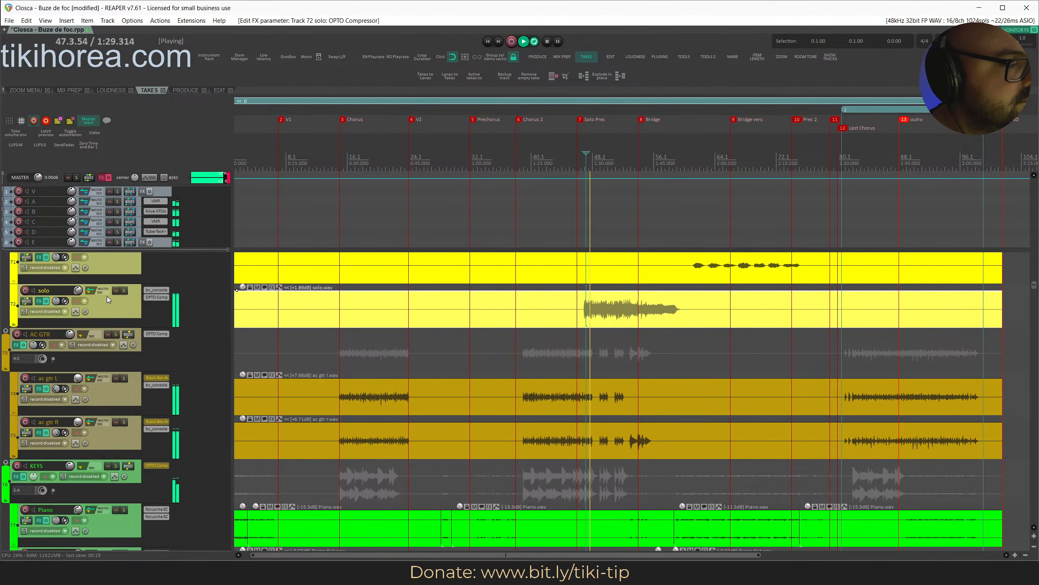
click(156, 290)
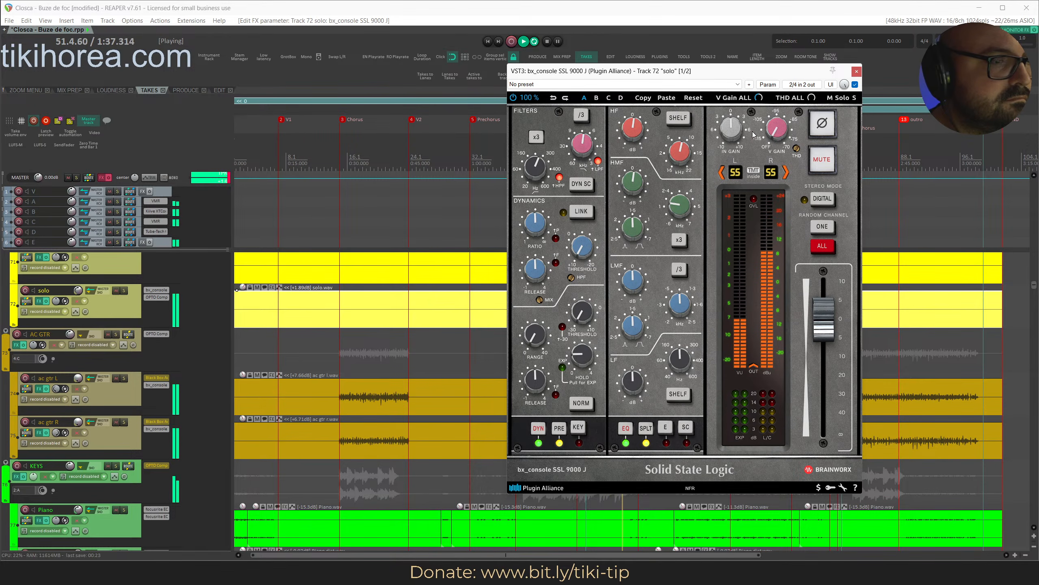
click(857, 72)
scroll(655, 321, down, 3)
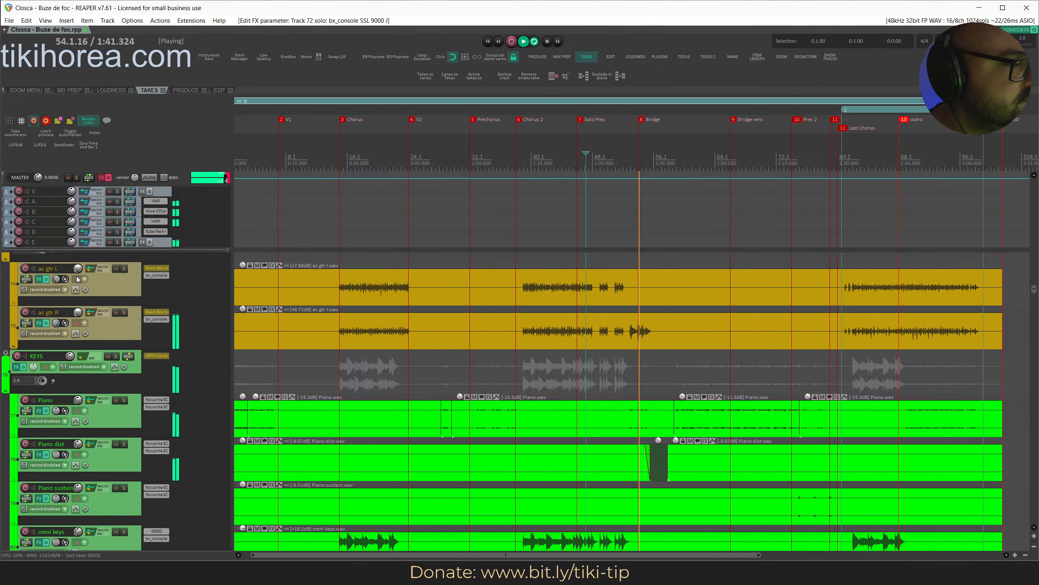
Reset the ac gtr R track's volume to 0.00 dB and save the project.
drag(78, 313, 81, 313)
double_click(77, 313)
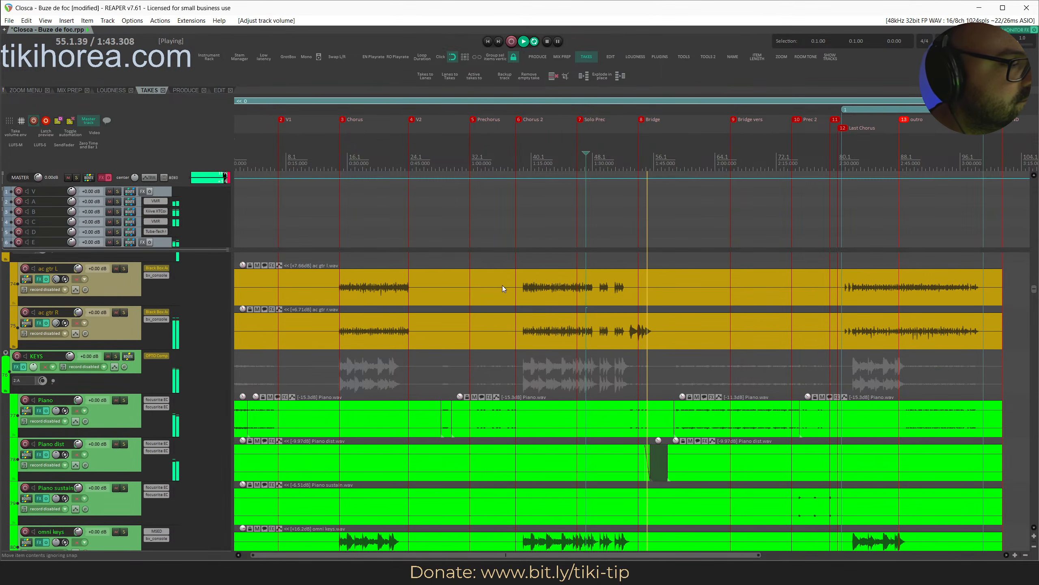
key(ctrl+s)
Mute the ac gtr L and R parts from 48.2.46 to 53.4.59, just before the Bridge marker, and save the project.
click(347, 158)
scroll(623, 208, up, 4)
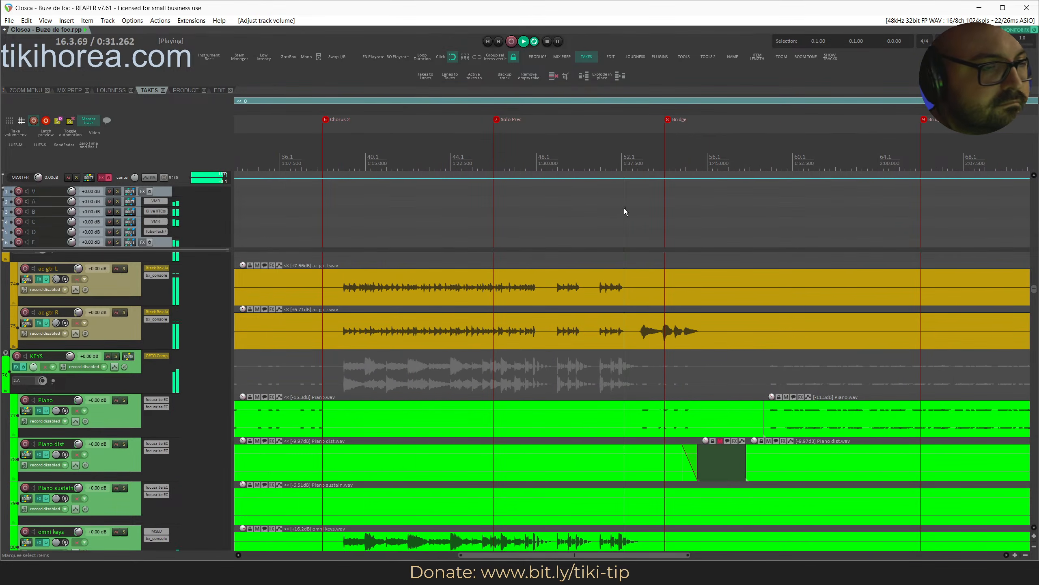
click(564, 161)
scroll(561, 189, up, 3)
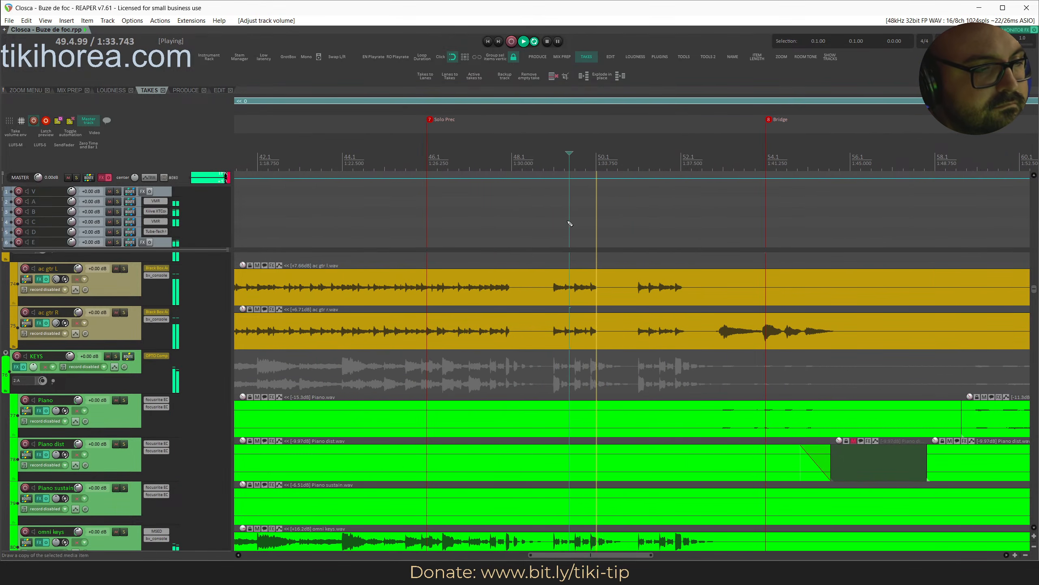
drag(527, 292, 762, 347)
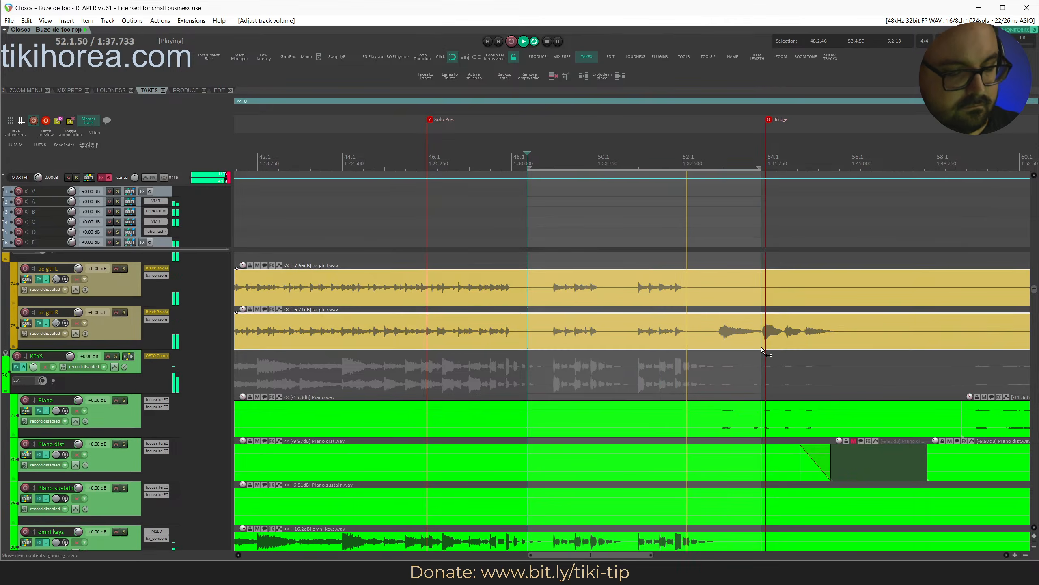
key(m)
key(ctrl+s)
scroll(534, 326, up, 5)
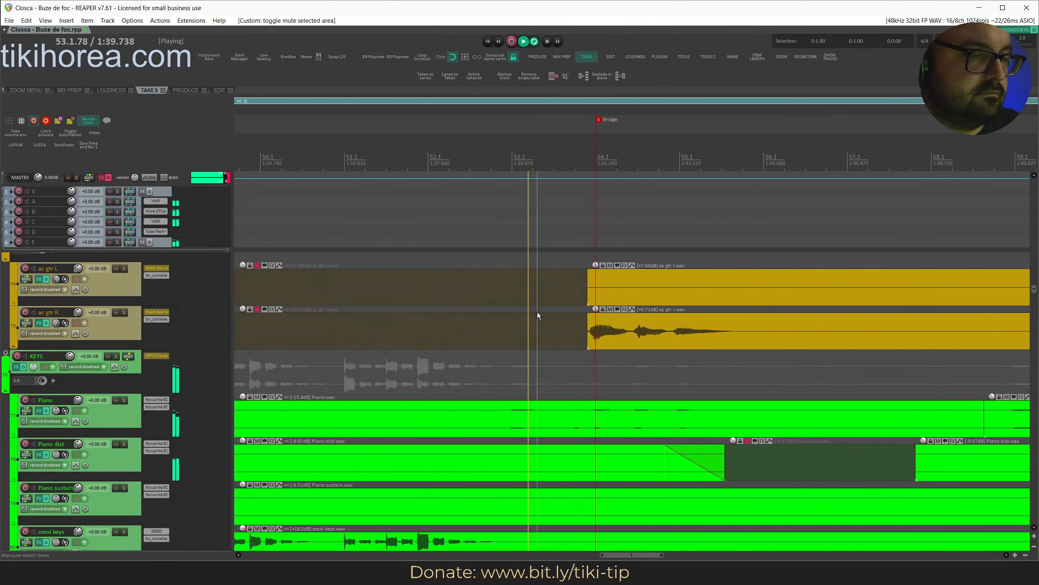
Trim the start of the ac gtr R item after the Bridge marker to its last note and split it just after that note.
scroll(537, 312, down, 3)
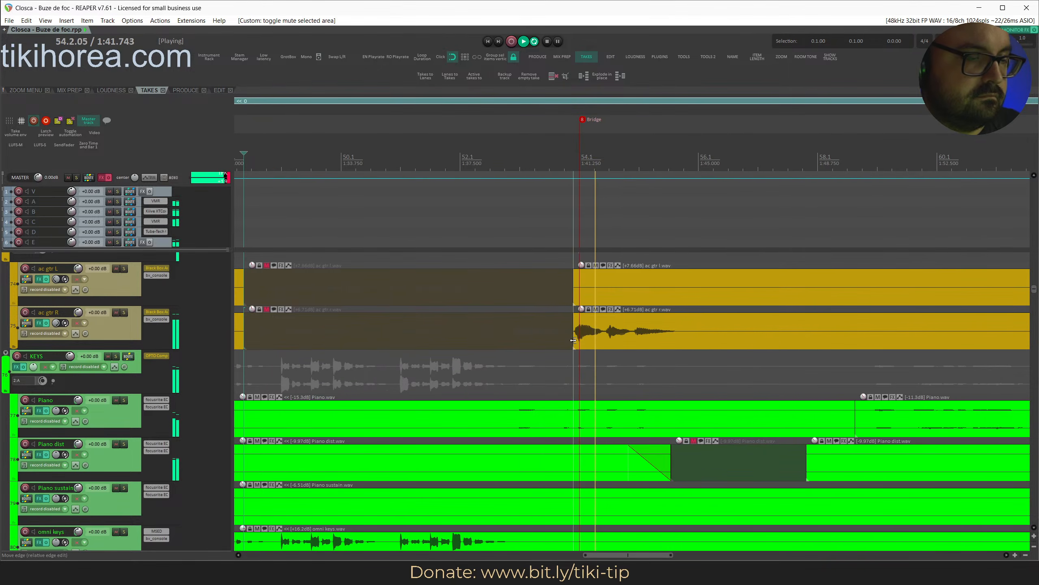
drag(575, 340, 635, 338)
click(622, 165)
key(s)
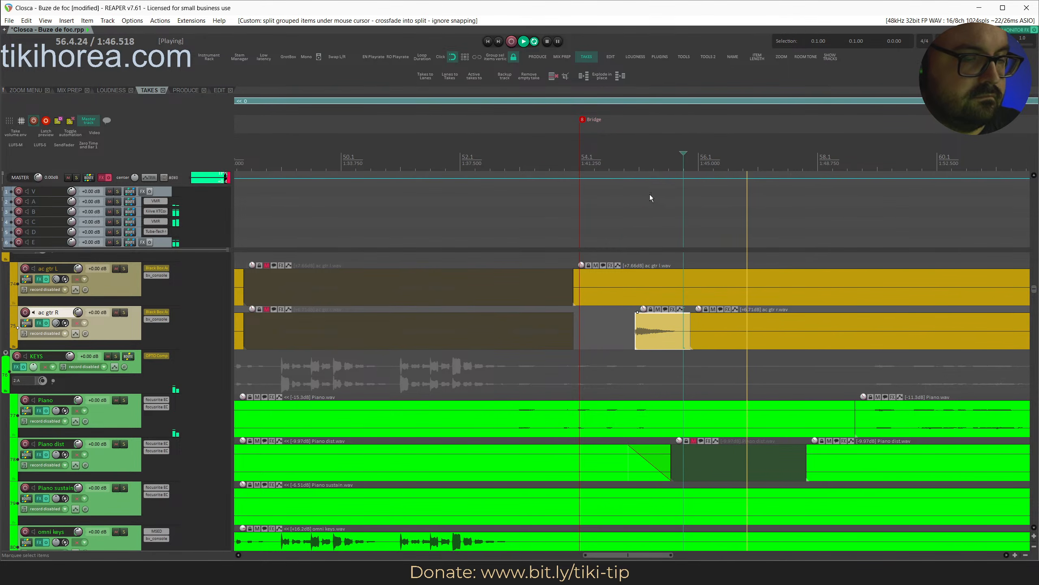
Raise the short ac gtr R item's volume by 1 dB, replay from just before the Bridge and save the project.
key(super+Up)
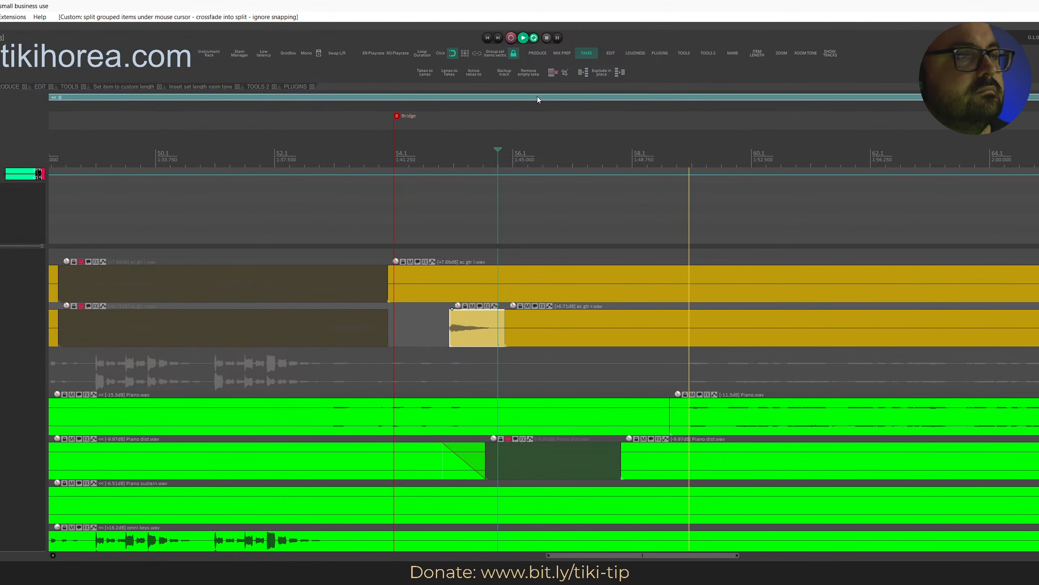
double_click(925, 9)
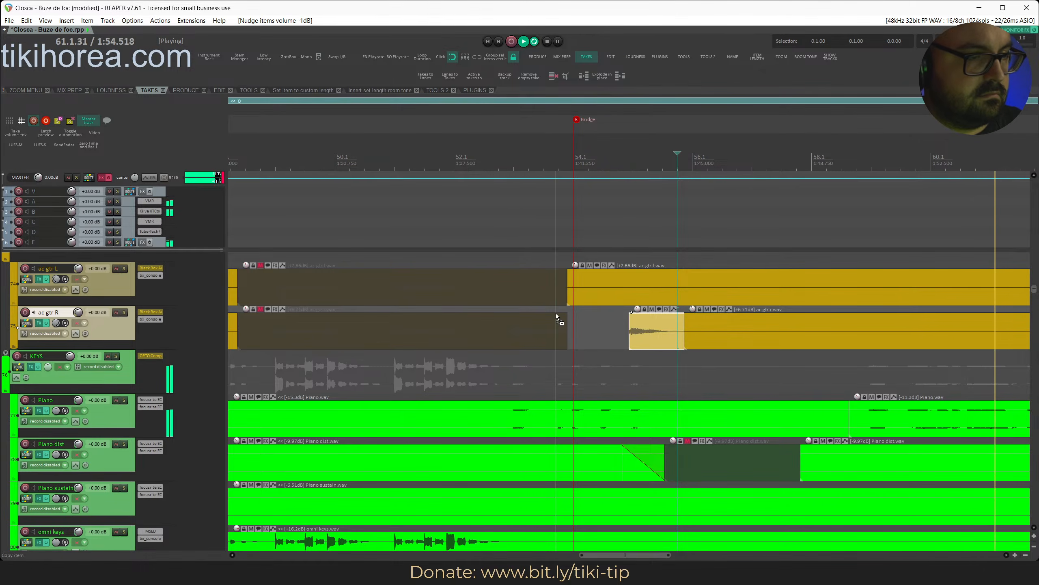
key(alt+shift+Up)
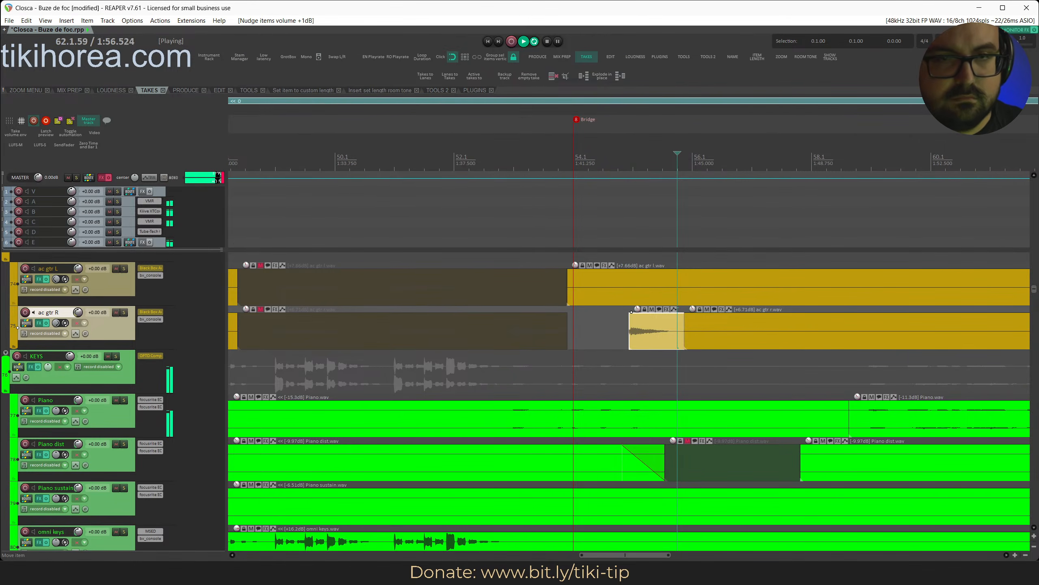
click(553, 173)
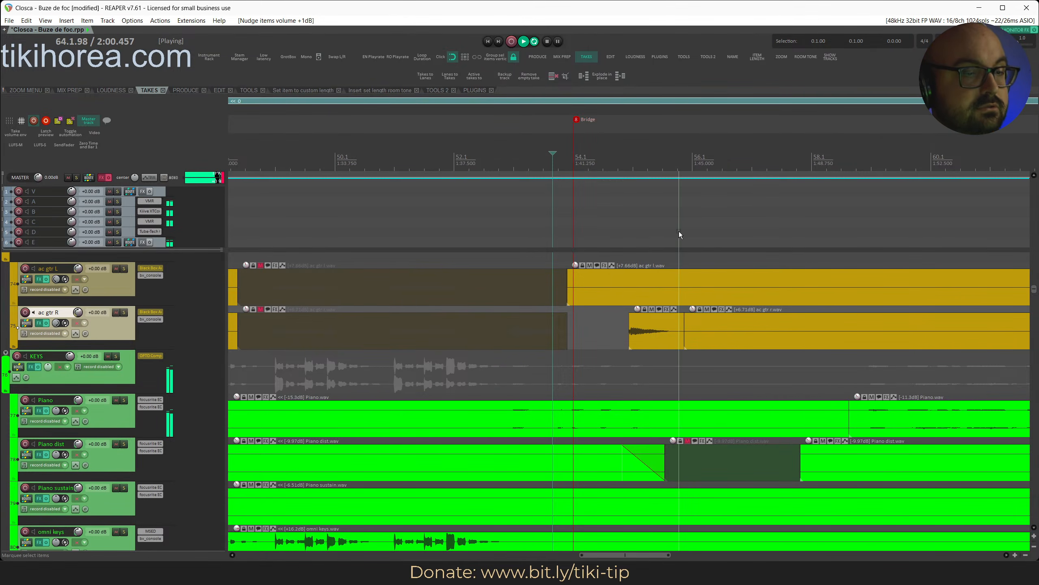
click(536, 170)
key(ctrl+s)
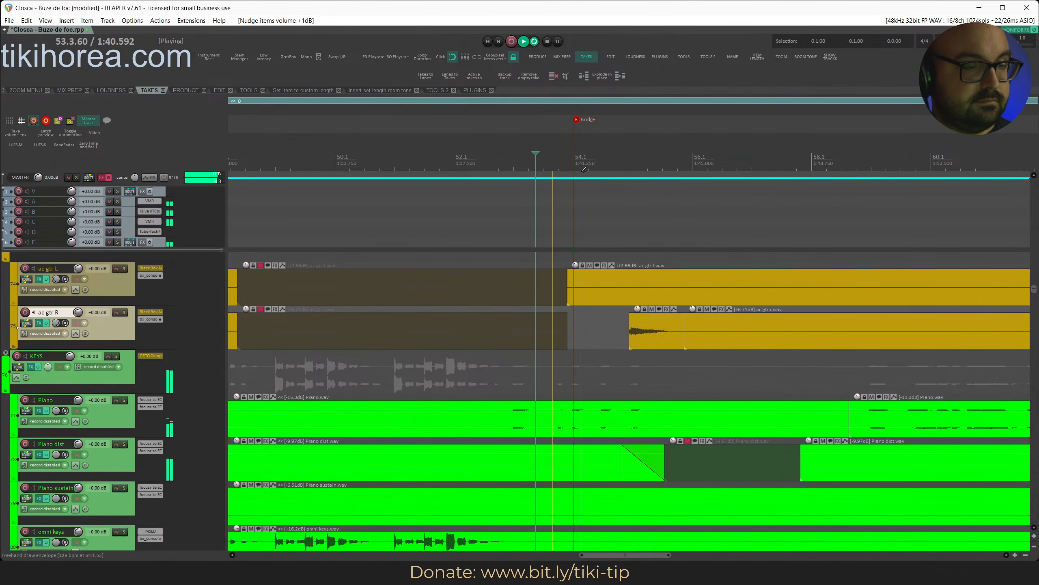
Move the start of the long ac gtr R item after the Bridge forward and stretch the short item before it to rate 0.745.
scroll(586, 224, down, 3)
scroll(585, 224, down, 5)
scroll(586, 225, up, 5)
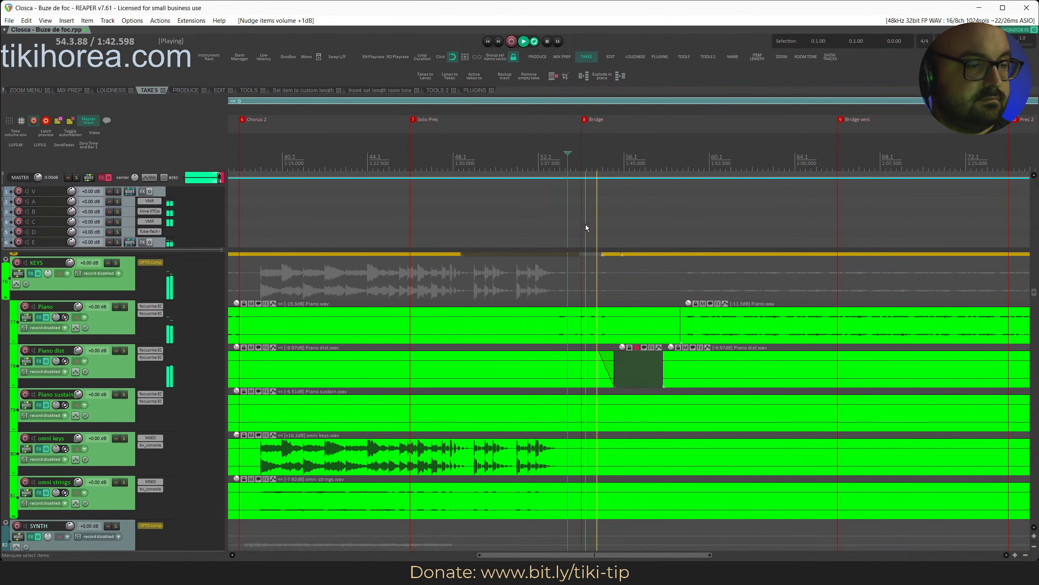
click(592, 208)
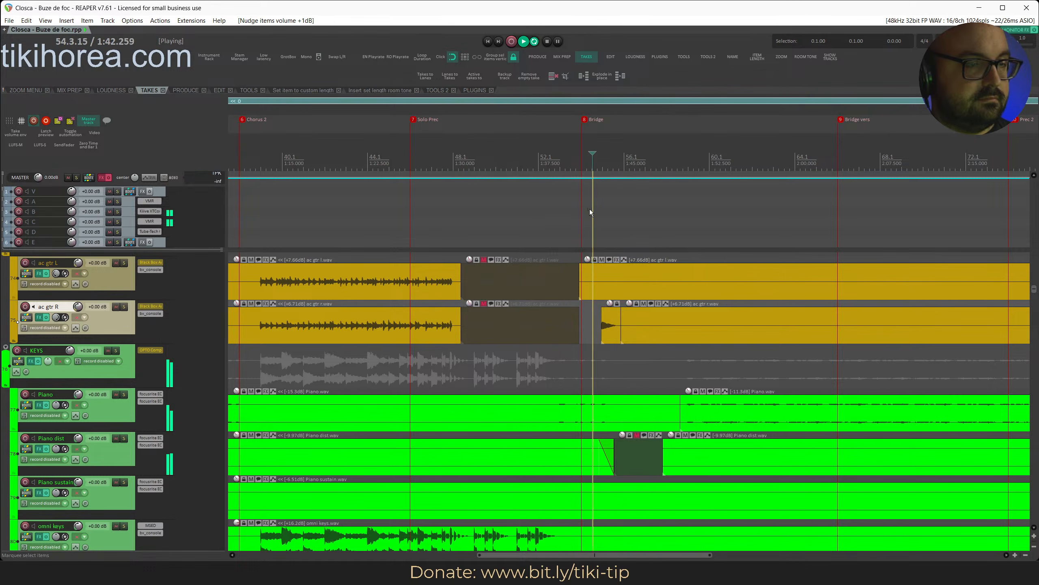
scroll(591, 208, up, 4)
scroll(650, 317, up, 4)
key(space)
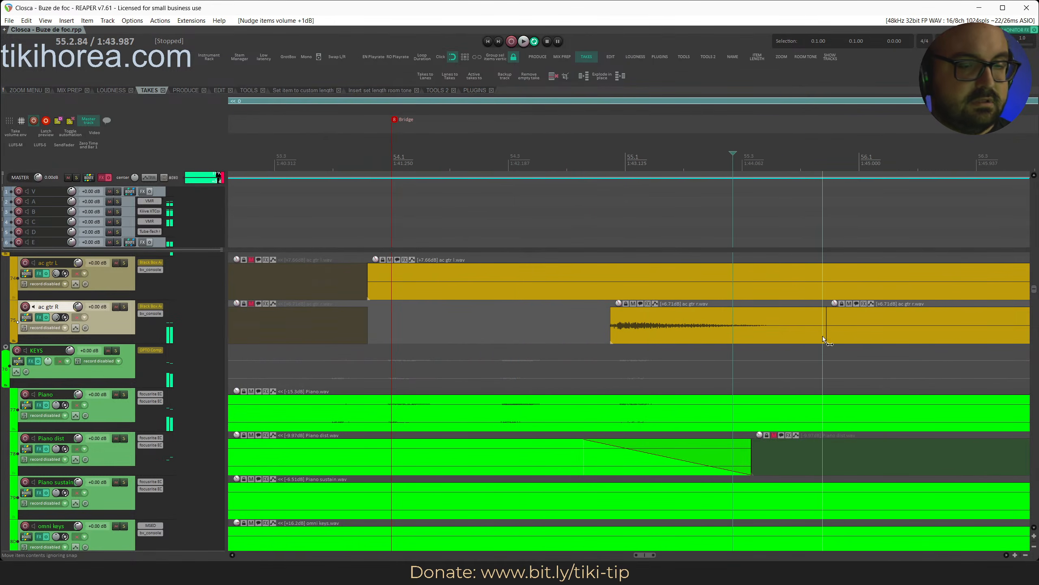
click(826, 336)
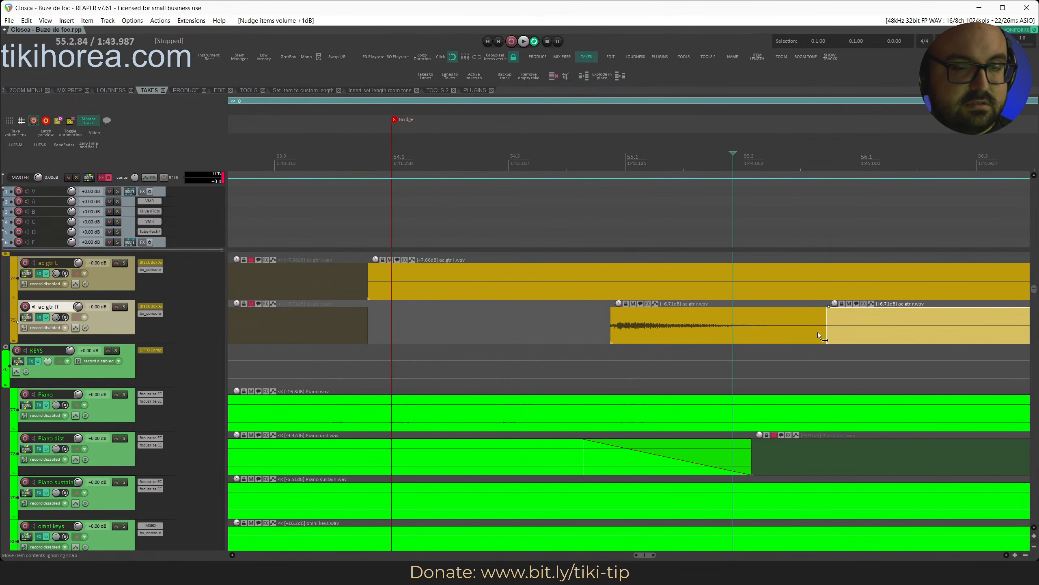
drag(847, 330, 901, 333)
Replay the stretched ac gtr R note and shorten its stretch to rate 0.963.
click(576, 158)
key(space)
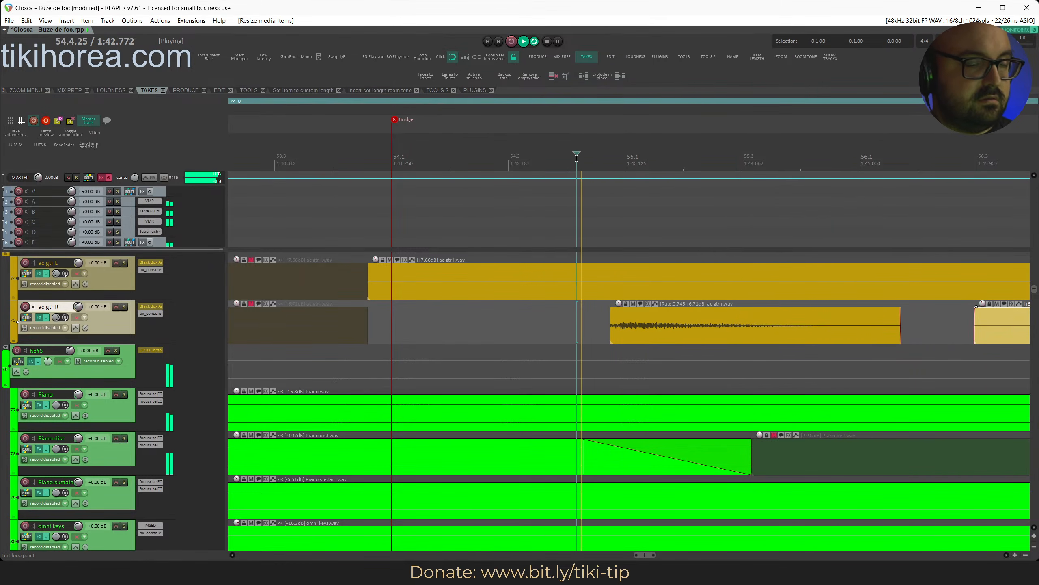
scroll(470, 158, right, 3)
click(370, 159)
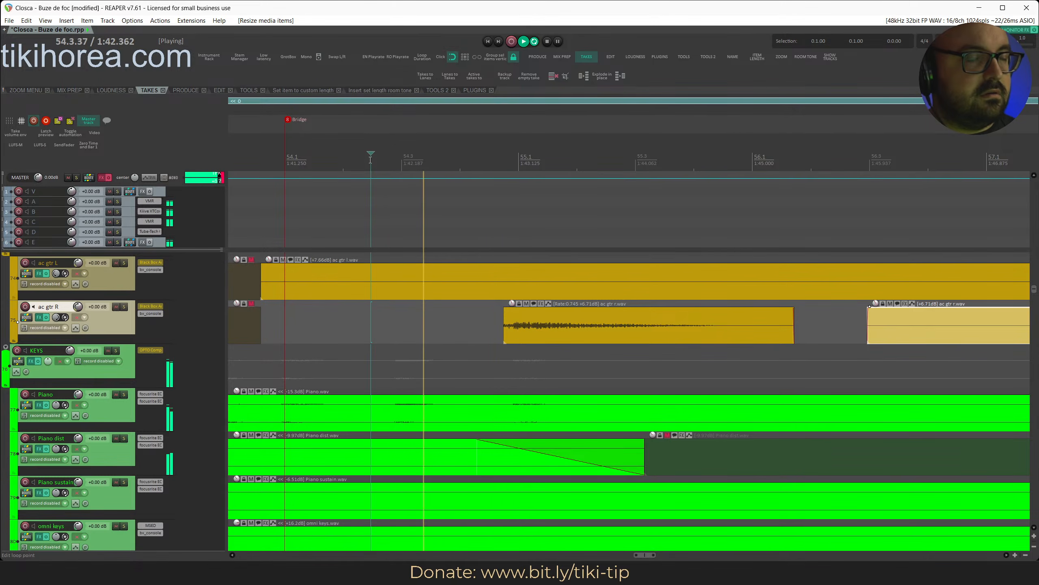
key(space)
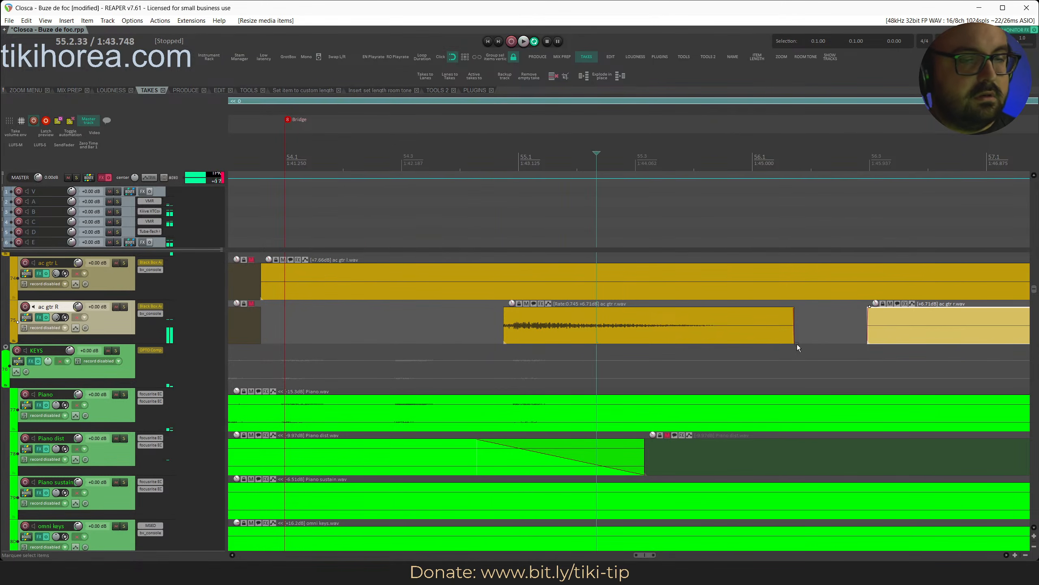
drag(797, 346, 729, 333)
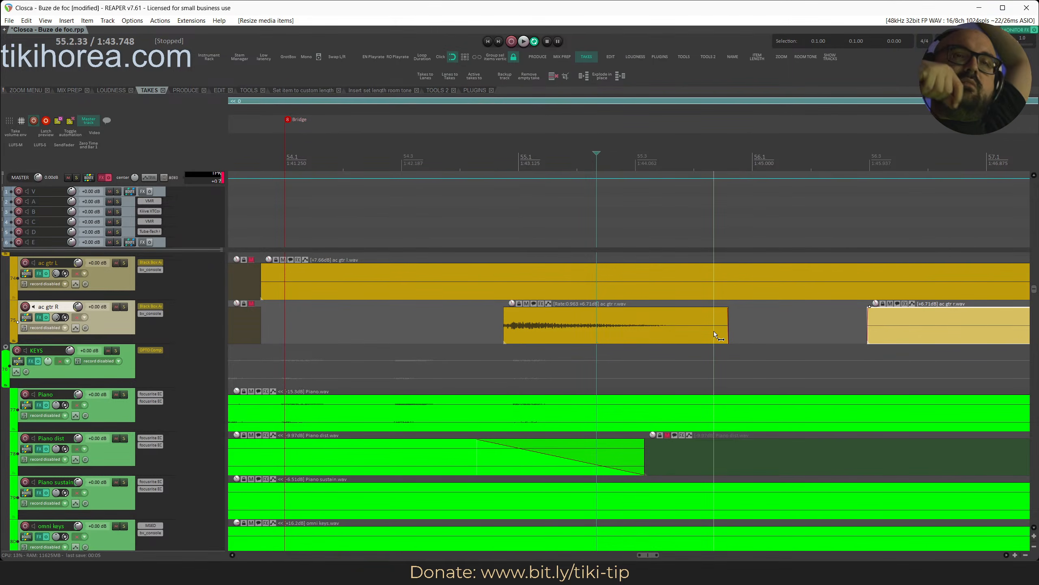
Trim the start of the stretched ac gtr R note slightly and replay it from just before.
click(435, 184)
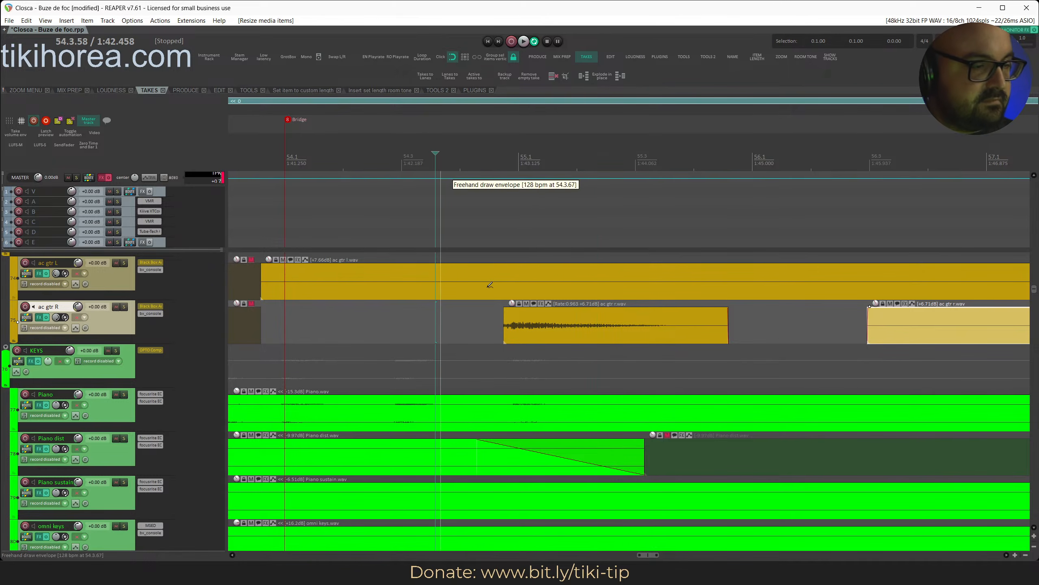
drag(505, 328, 509, 331)
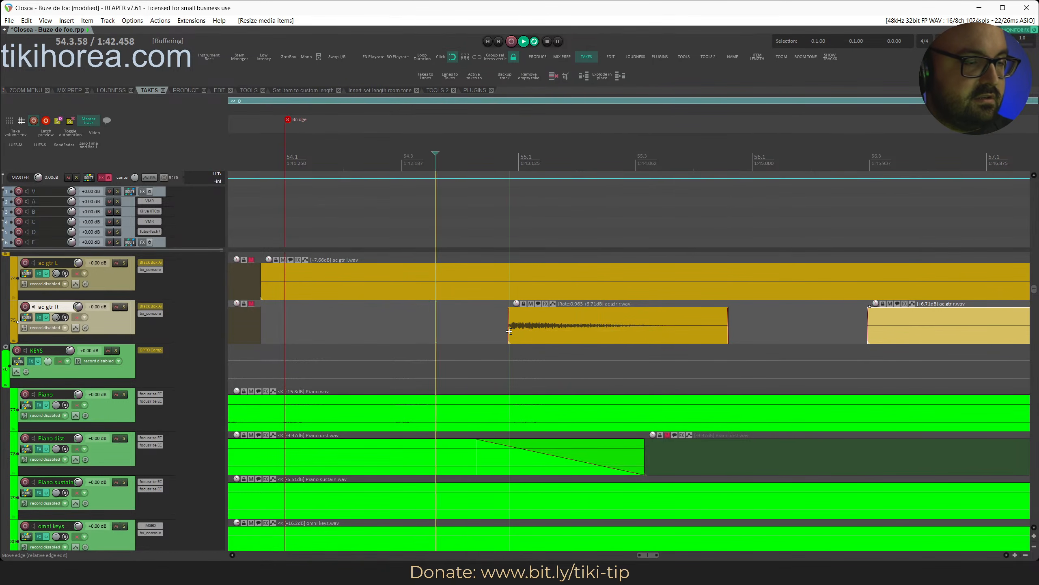
key(space)
scroll(509, 331, right, 2)
key(space)
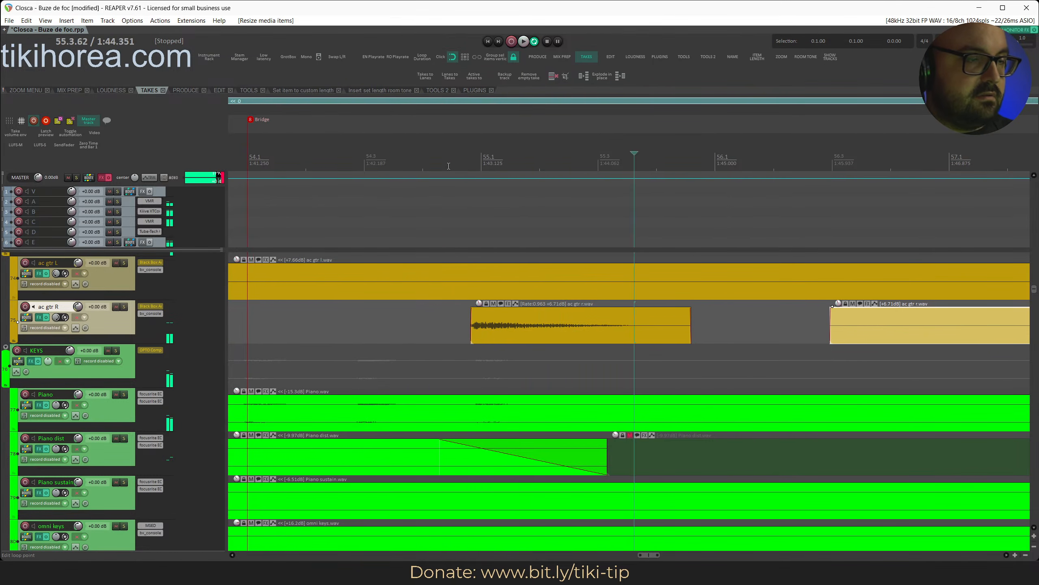
Stretch the short ac gtr R note to a rate of about 0.91, replaying it before and after.
click(438, 163)
key(space)
key(space)
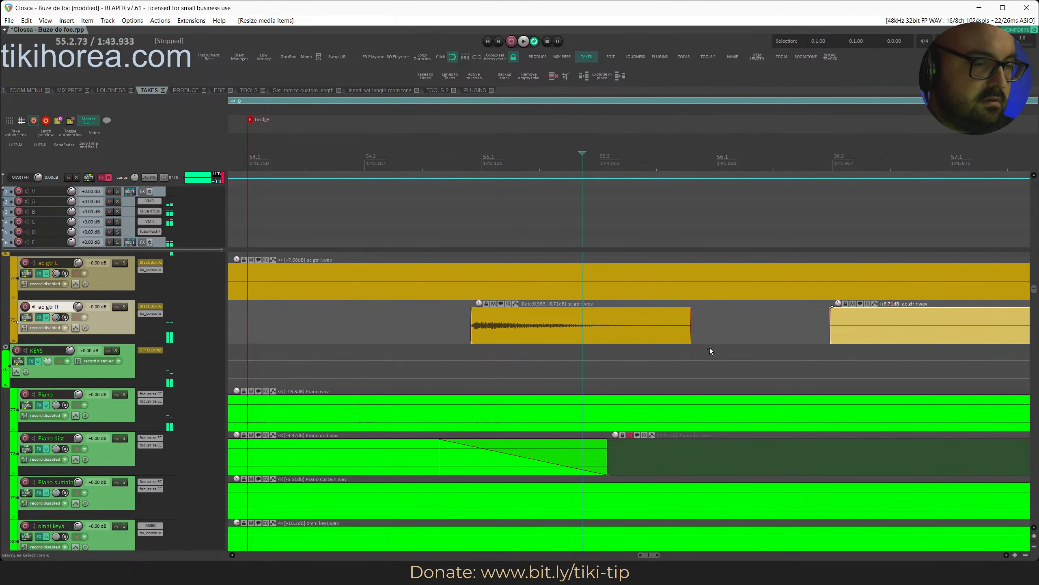
drag(691, 332, 703, 332)
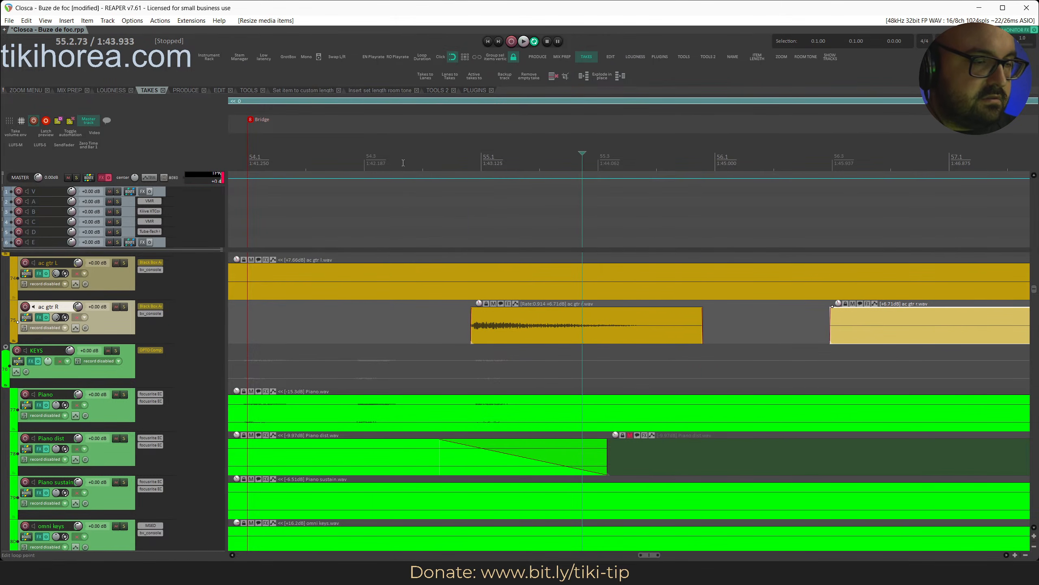
click(396, 156)
key(space)
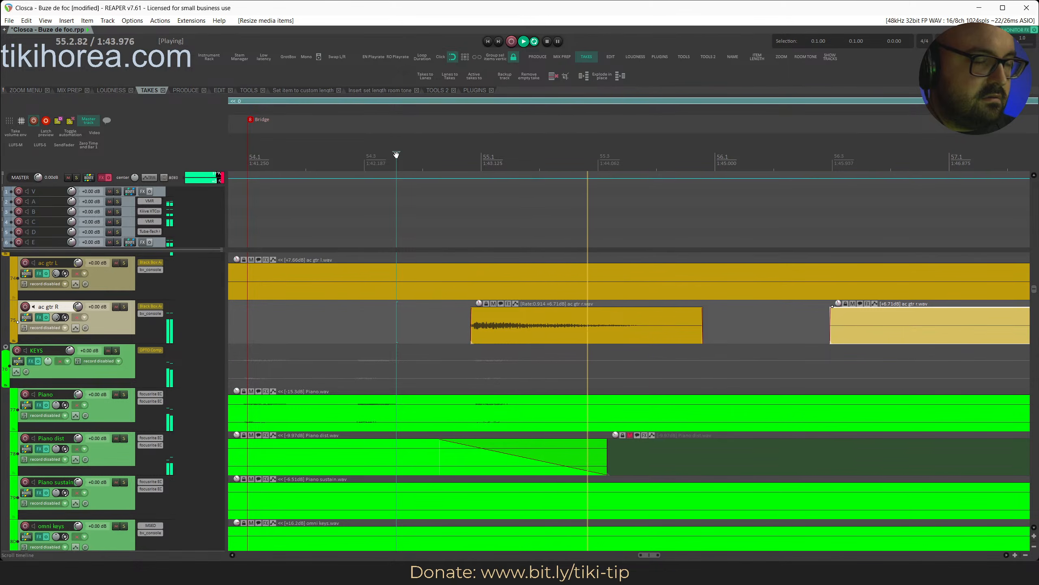
scroll(396, 155, right, 1)
click(397, 155)
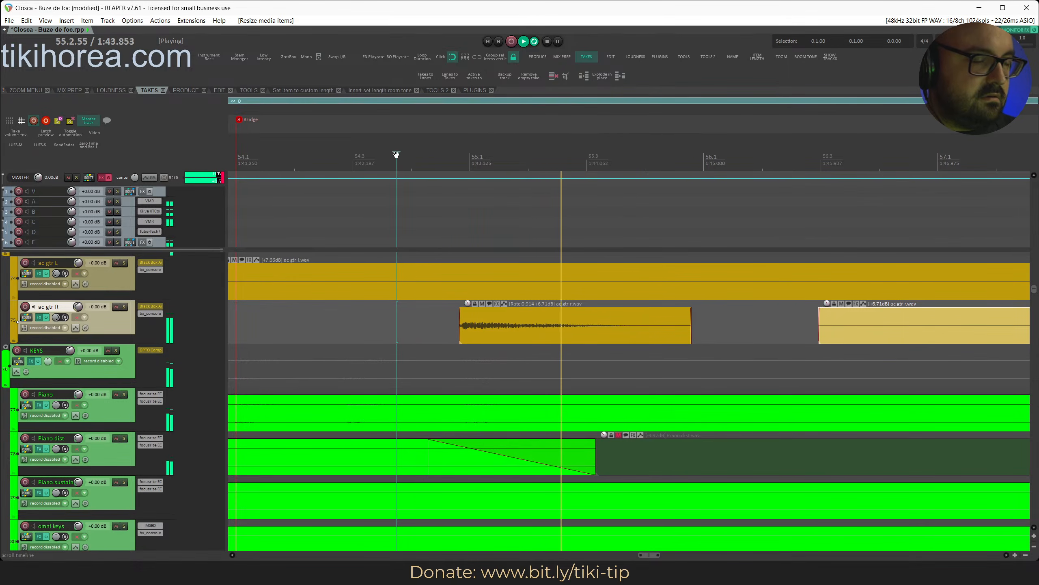
scroll(661, 319, right, 5)
Replay the song from the start of the first Chorus and save the project.
scroll(613, 351, down, 10)
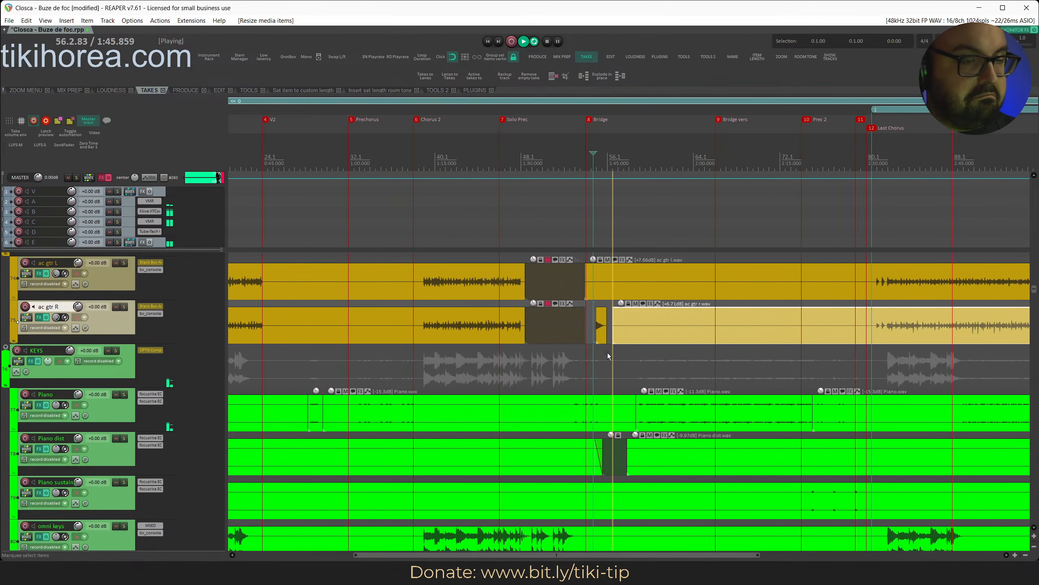
click(315, 158)
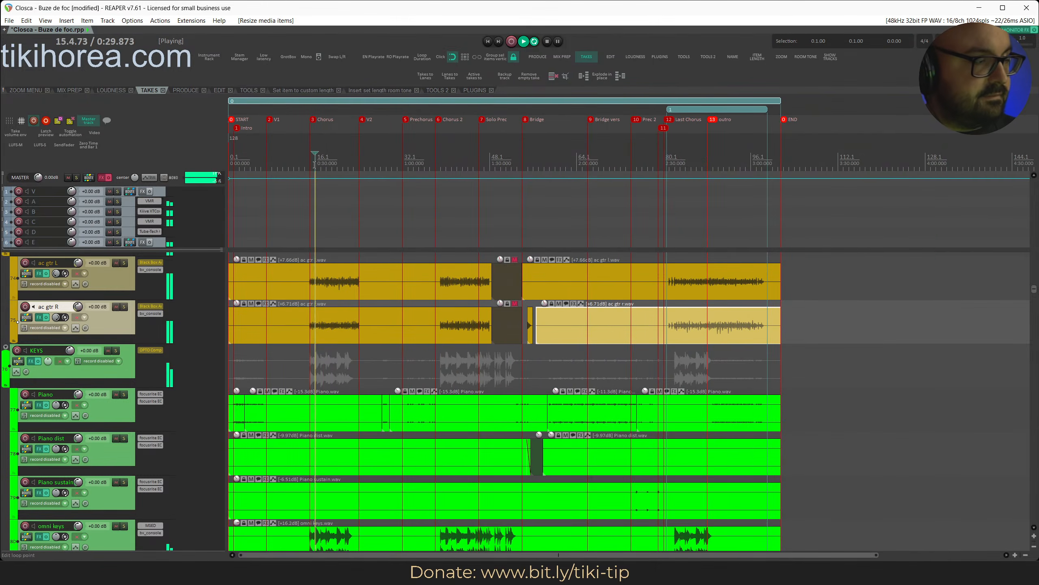
key(ctrl+s)
Lower the volume of all ac gtr L items by 5 dB to +2.66 dB.
scroll(93, 306, up, 2)
double_click(102, 343)
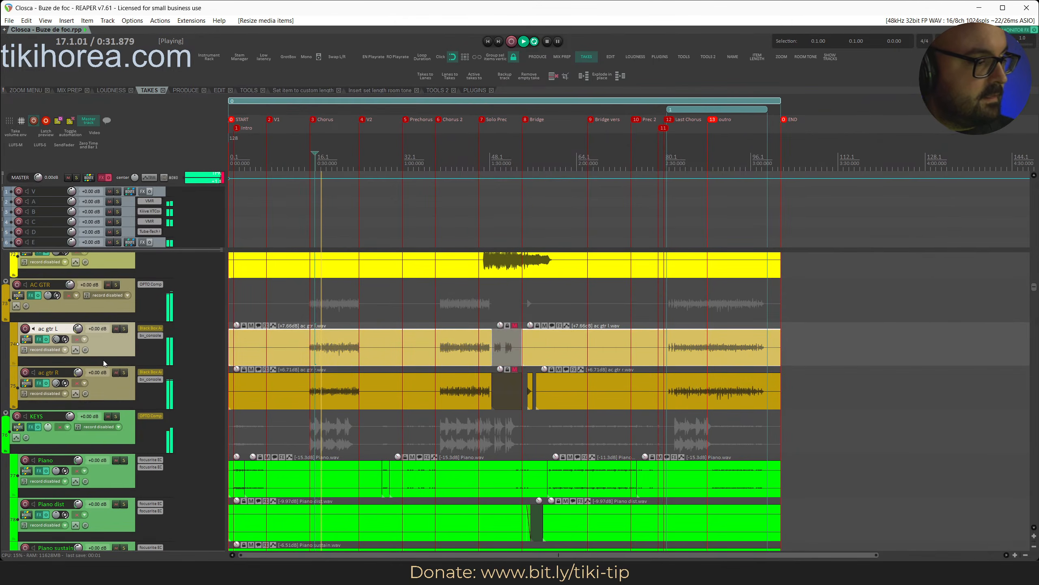
key(KP_Subtract)
key(KP_Subtract)
key(KP_Subtract)
key(KP_Subtract)
key(KP_Subtract)
Lower the volume of all ac gtr R items to +2.71 dB and save the project.
double_click(104, 391)
key(KP_Subtract)
key(KP_Subtract)
key(KP_Subtract)
key(KP_Subtract)
key(KP_Subtract)
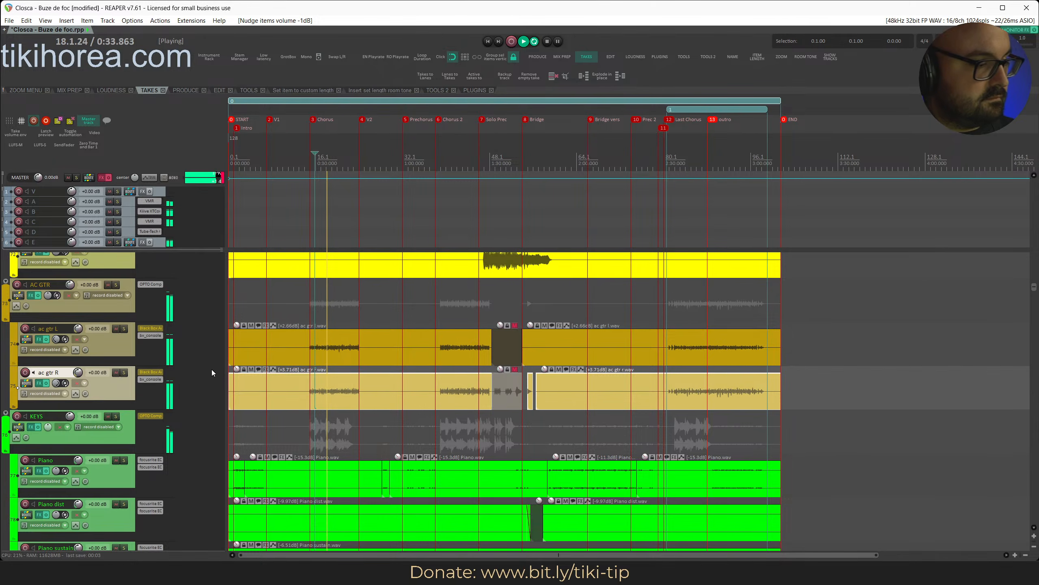
key(KP_Add)
key(ctrl+s)
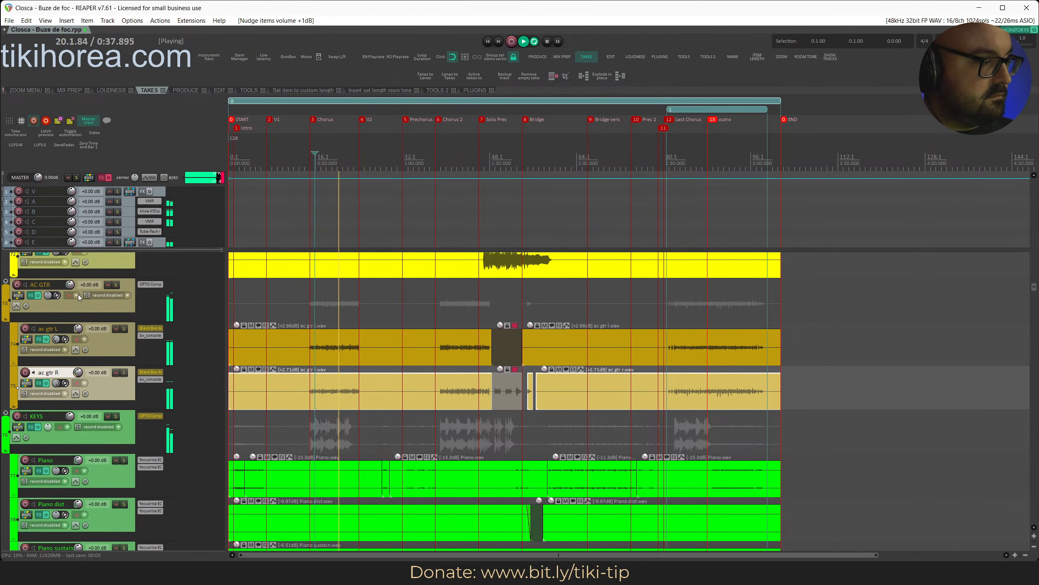
Solo the AC GTR folder track to hear the acoustic guitars during the first Chorus, and save the project.
click(115, 285)
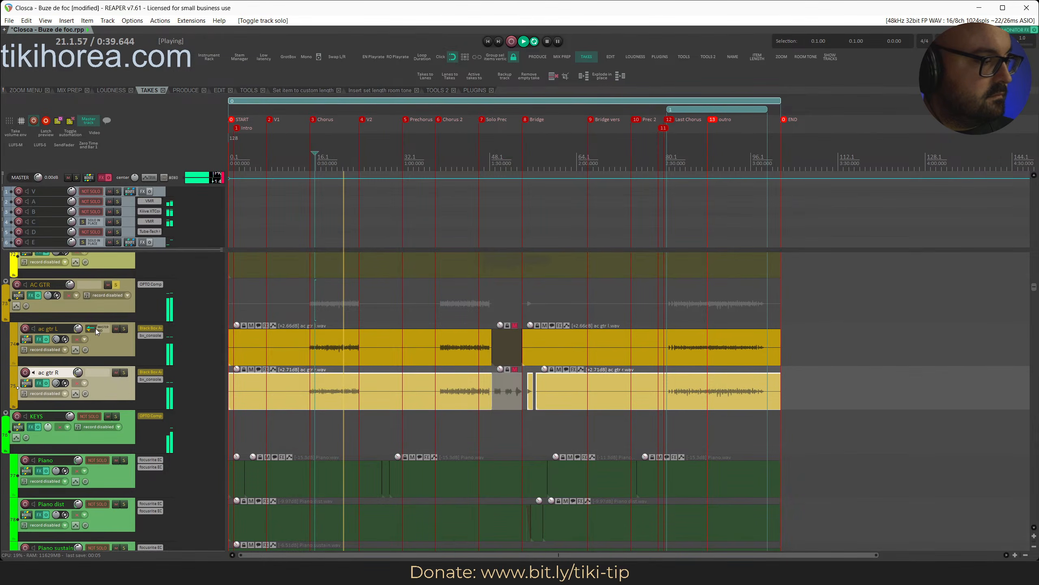
click(95, 328)
key(Escape)
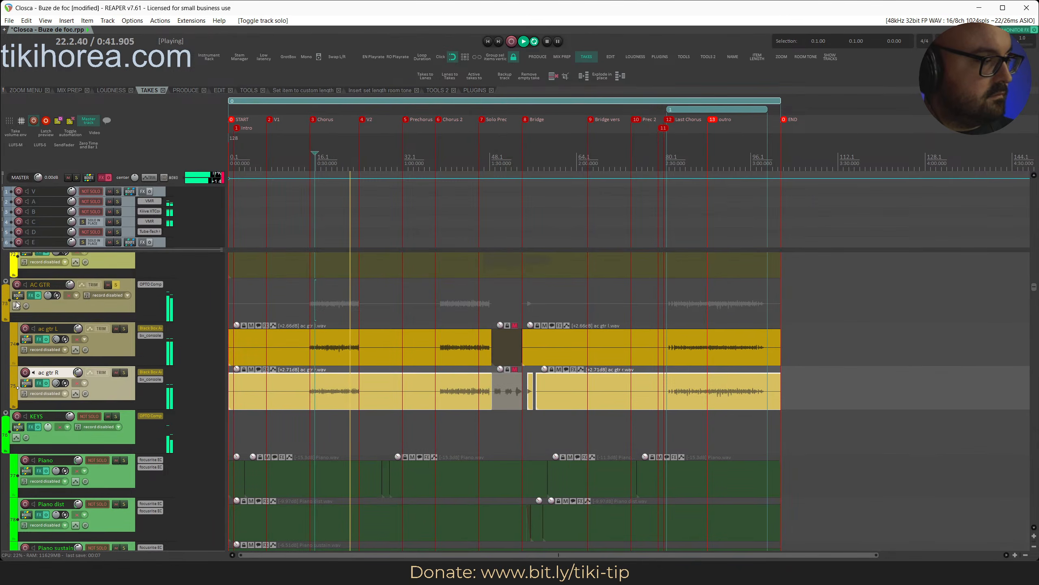
click(18, 295)
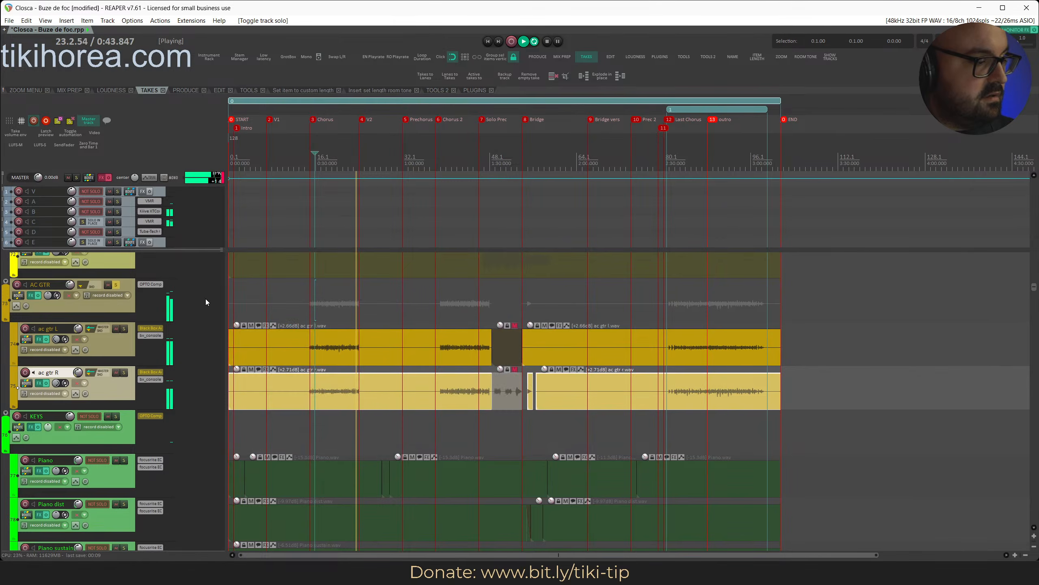
click(221, 182)
key(ctrl+s)
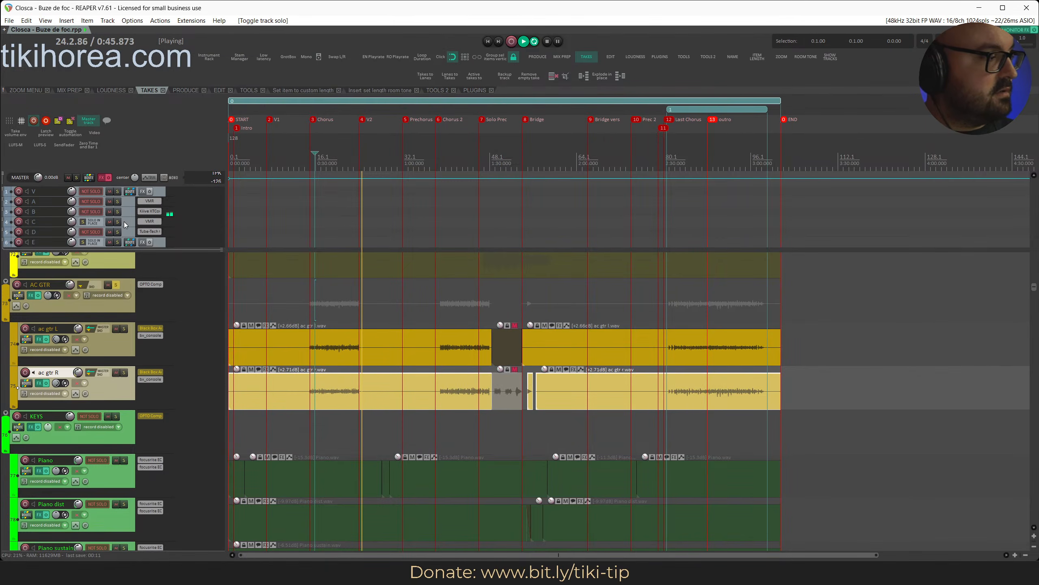
Inspect the MJUC compressor in bus C's effects chain, then clear all solos and replay the first Chorus.
click(71, 223)
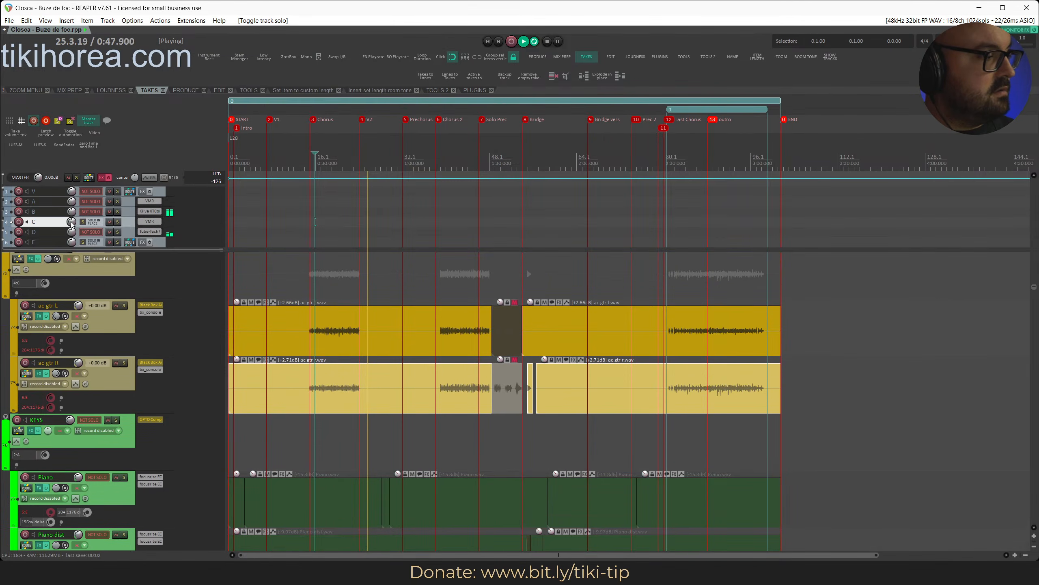
scroll(71, 224, down, 1)
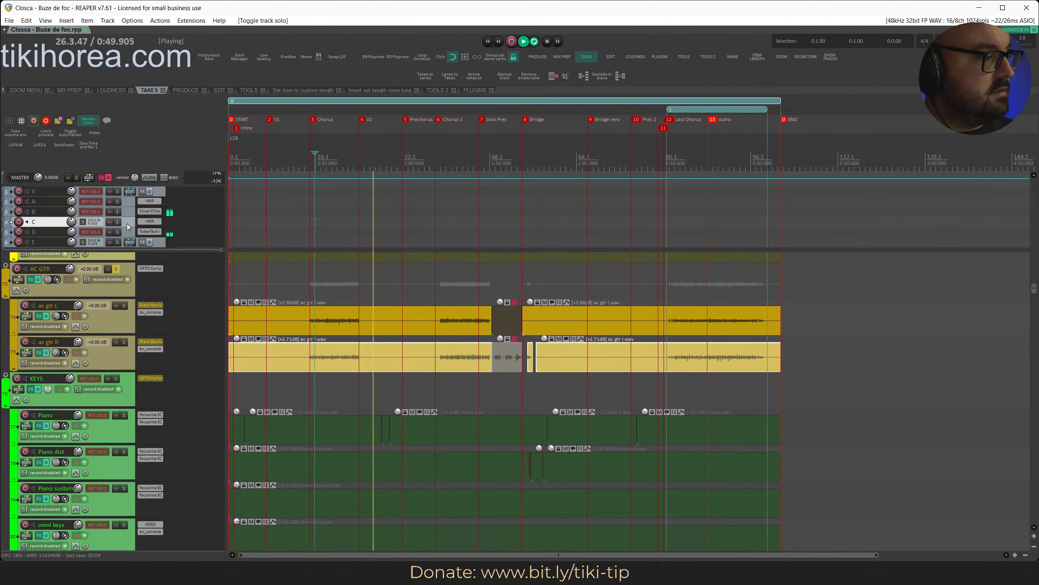
key(f)
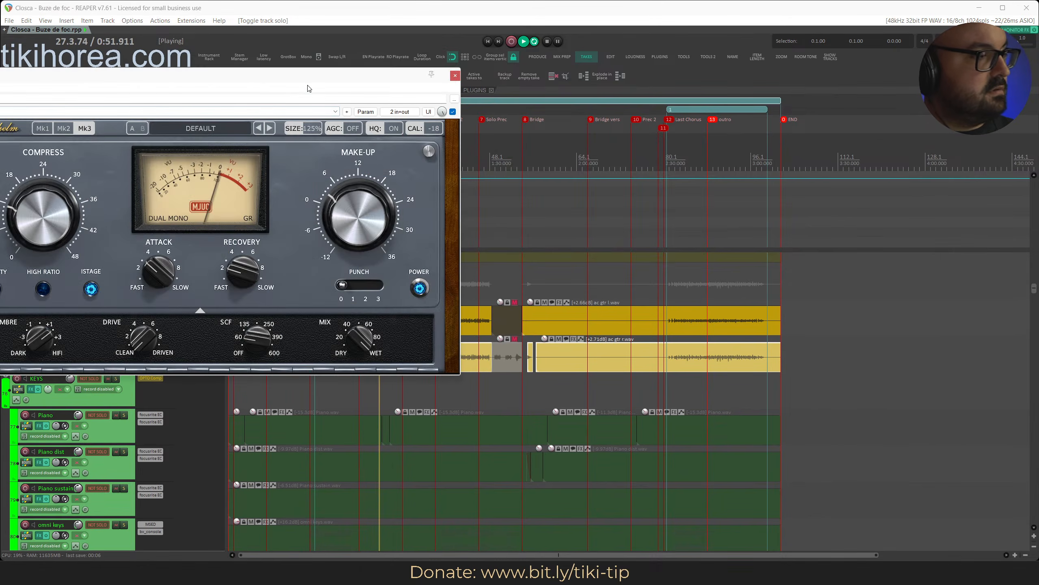
drag(314, 79, 831, 159)
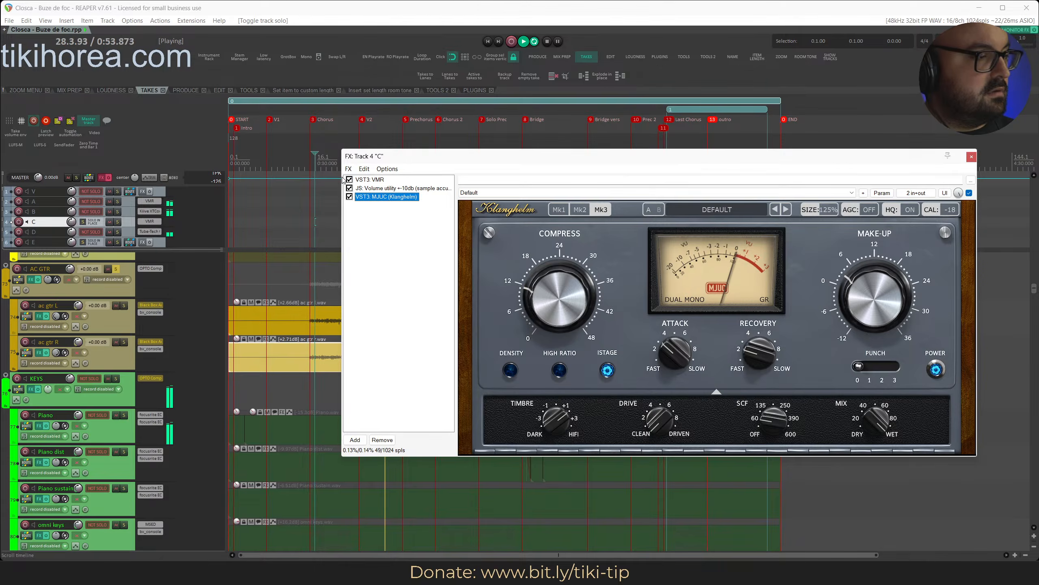
key(alt+F6)
click(329, 205)
drag(579, 155, 487, 138)
click(879, 139)
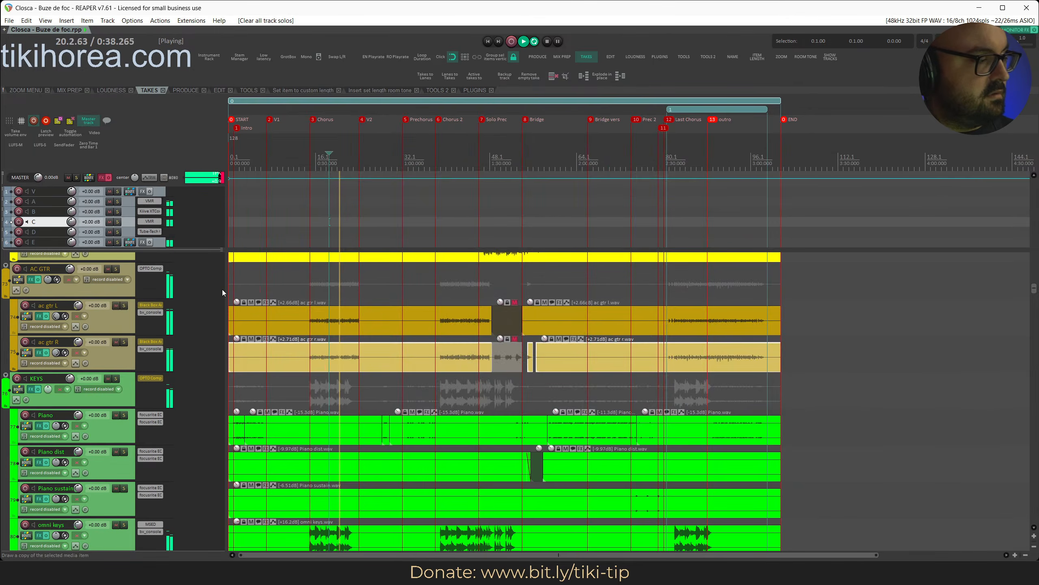
Solo ac gtr R and then ac gtr L exclusively, and check the bx_console SSL 9000 J on ac gtr L.
key(F6)
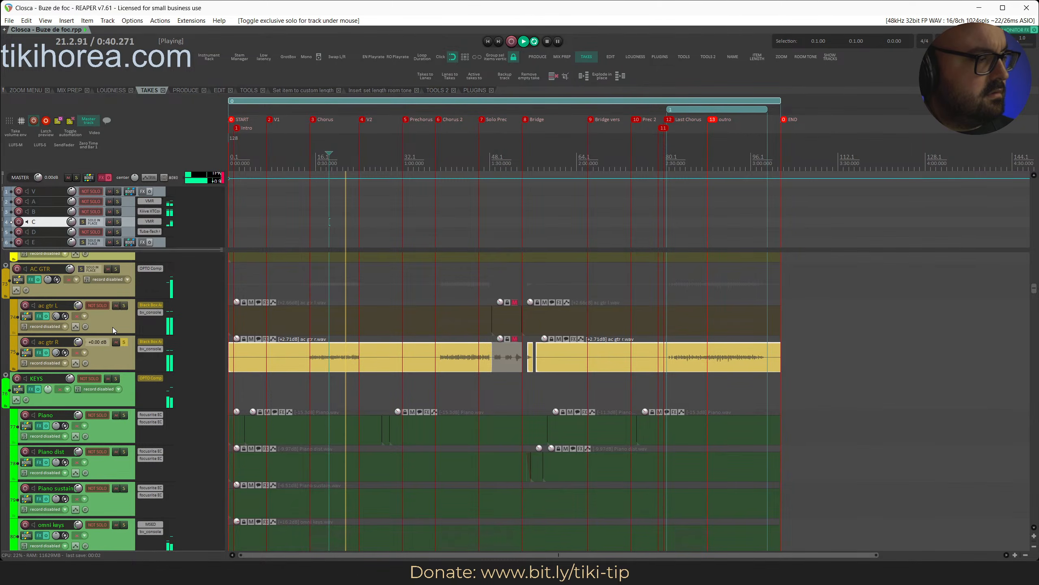
key(F6)
click(150, 312)
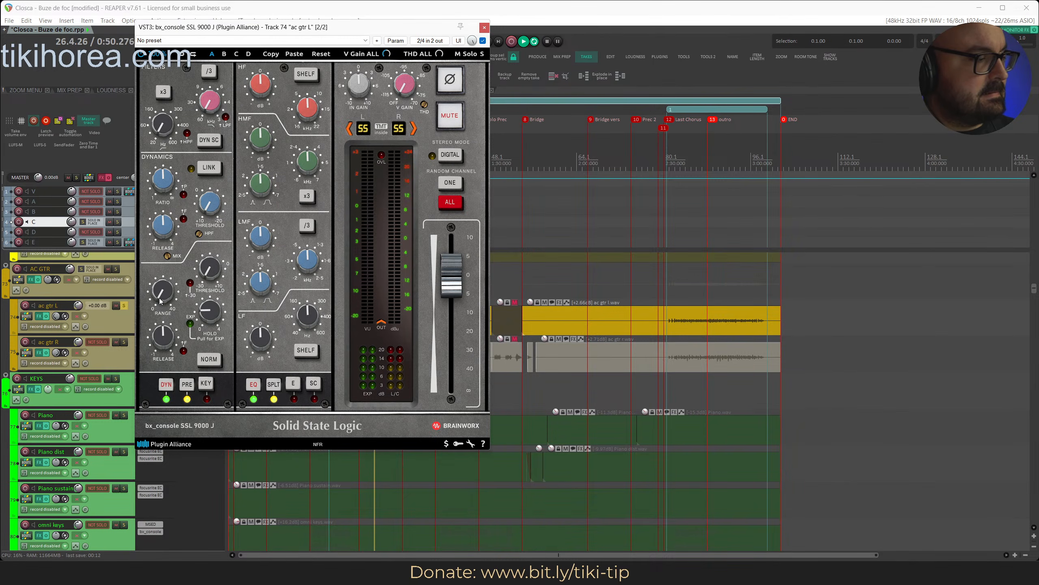
click(484, 28)
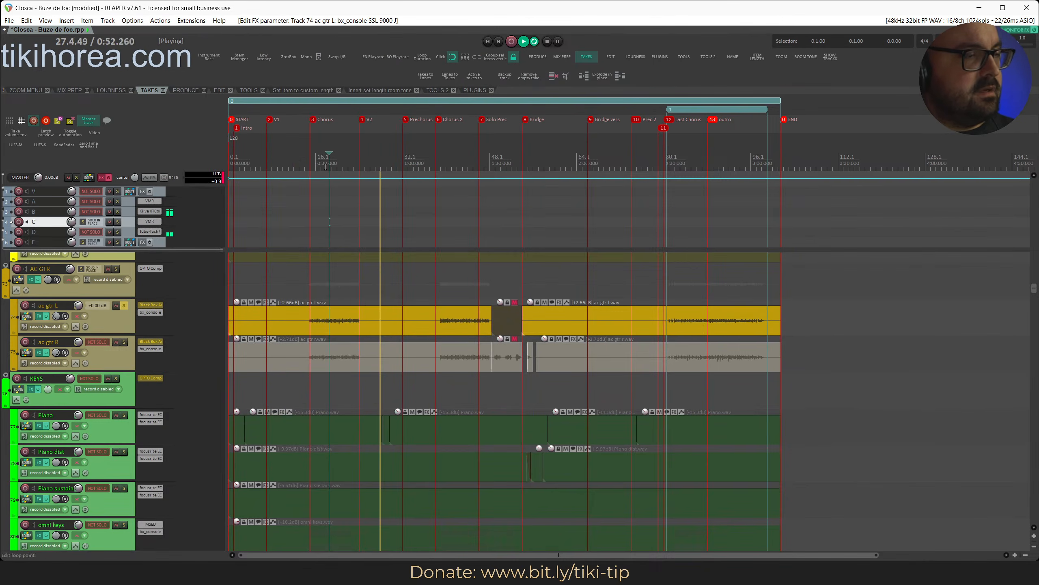
Engage the high-pass filter in ac gtr L's bx_console SSL 9000 J while replaying the Chorus, then clear the solos and save.
click(325, 222)
click(142, 313)
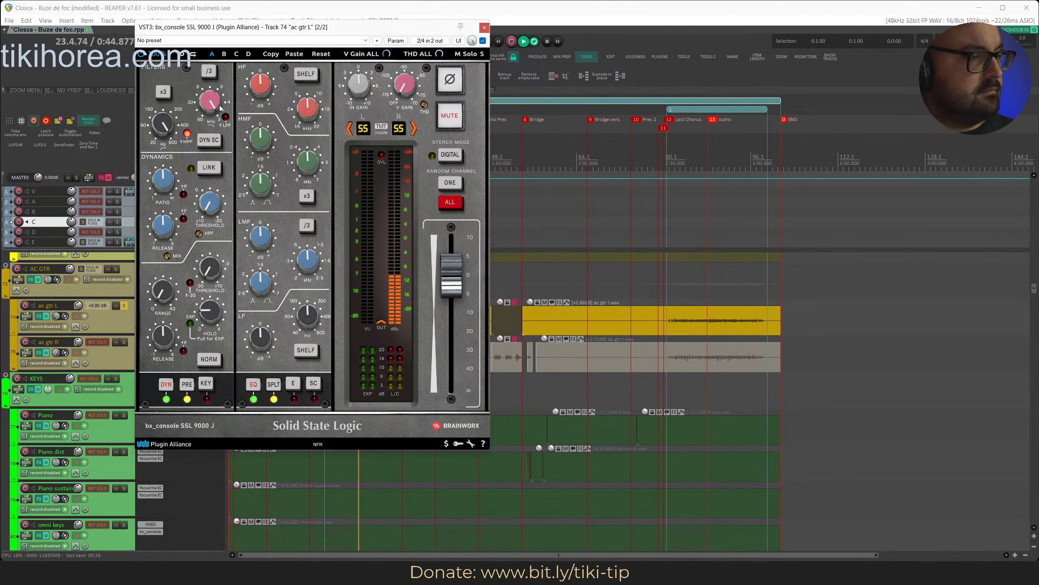
drag(315, 30, 717, 54)
click(313, 204)
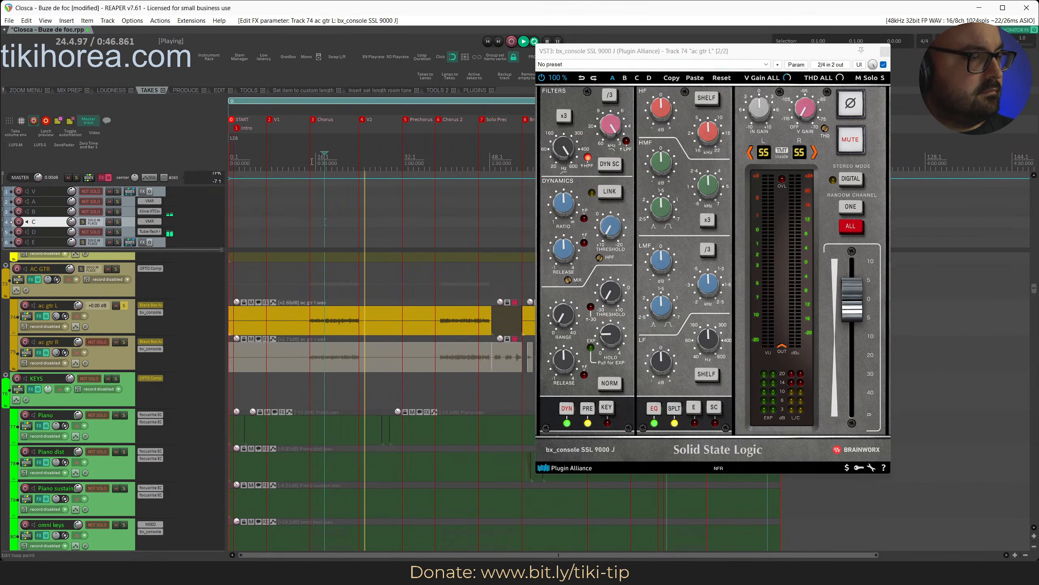
key(alt+F6)
key(ctrl+s)
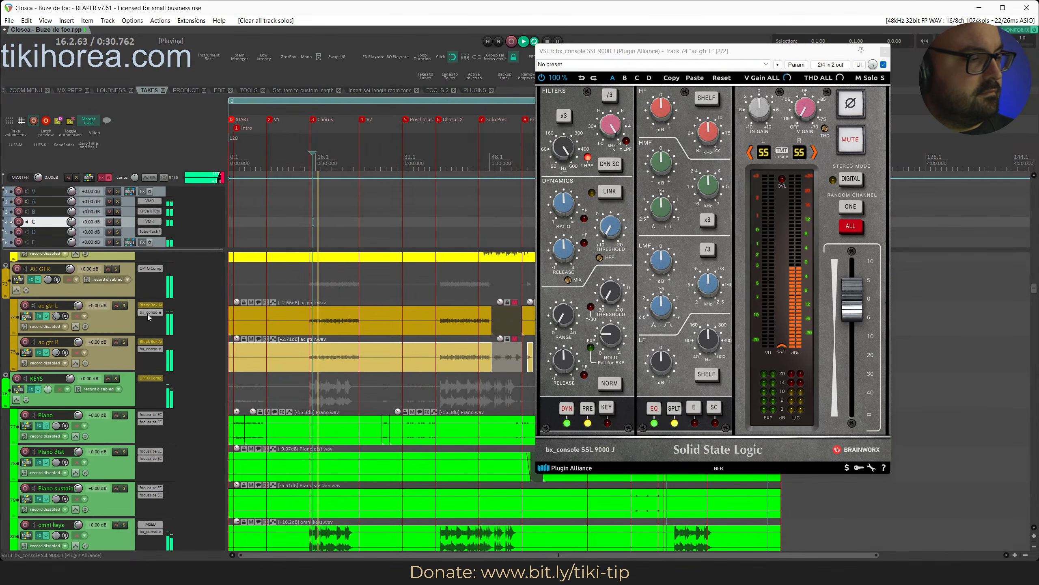
Replace ac gtr R's bx_console with a copy of ac gtr L's, randomize the console channels on ac gtr L, and save.
alt+click(146, 349)
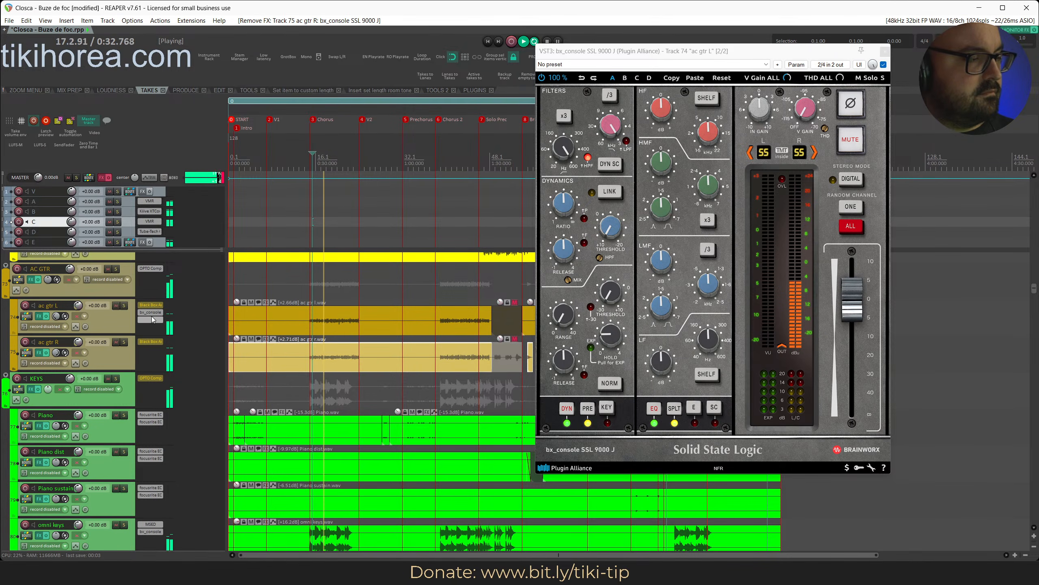
drag(149, 354, 149, 351)
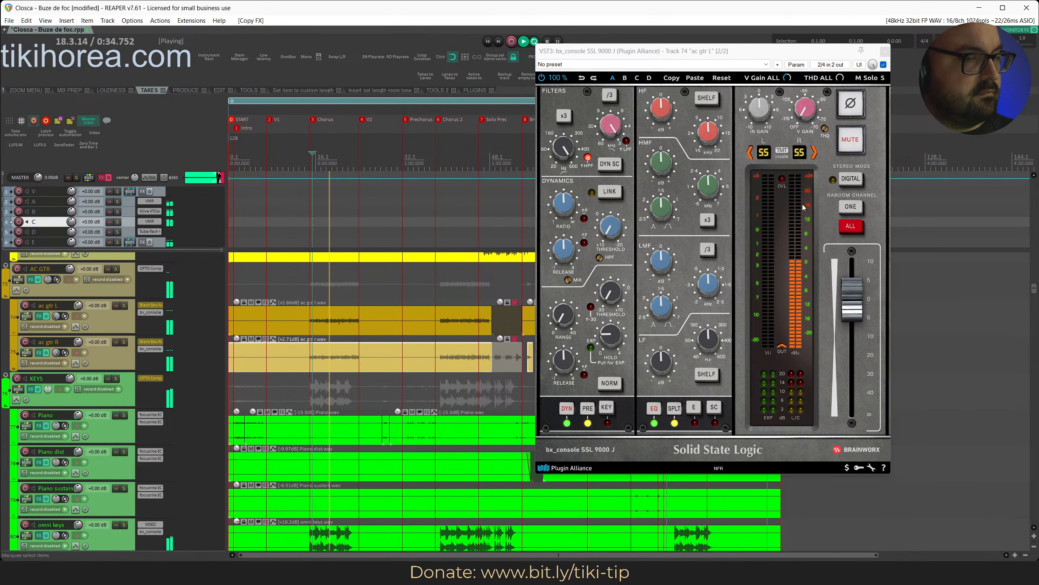
click(850, 230)
click(885, 52)
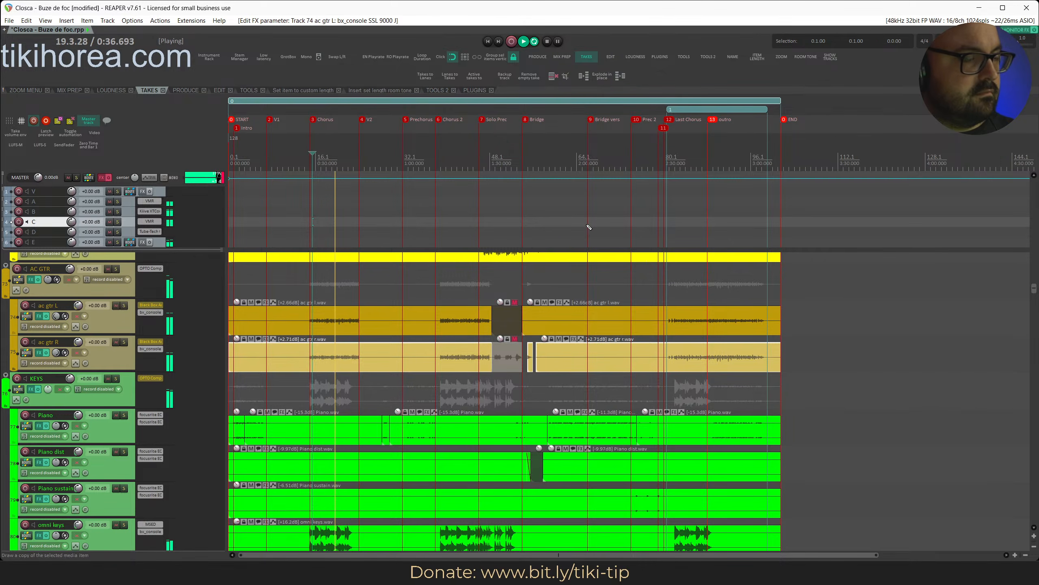
key(ctrl+s)
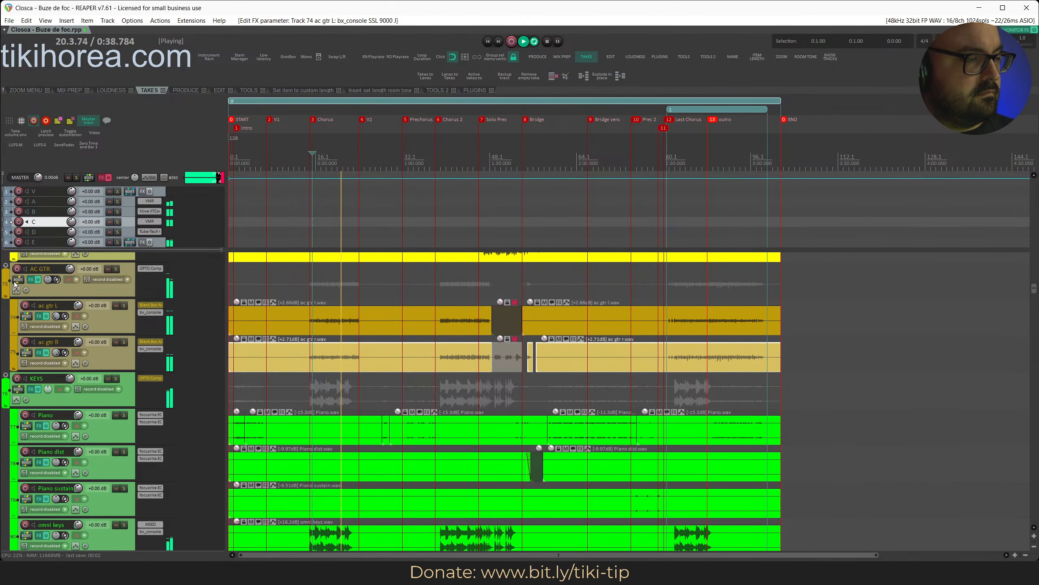
Check ac gtr L in exclusive solo, clear the solo, and try muting all the items on ac gtr L.
key(s)
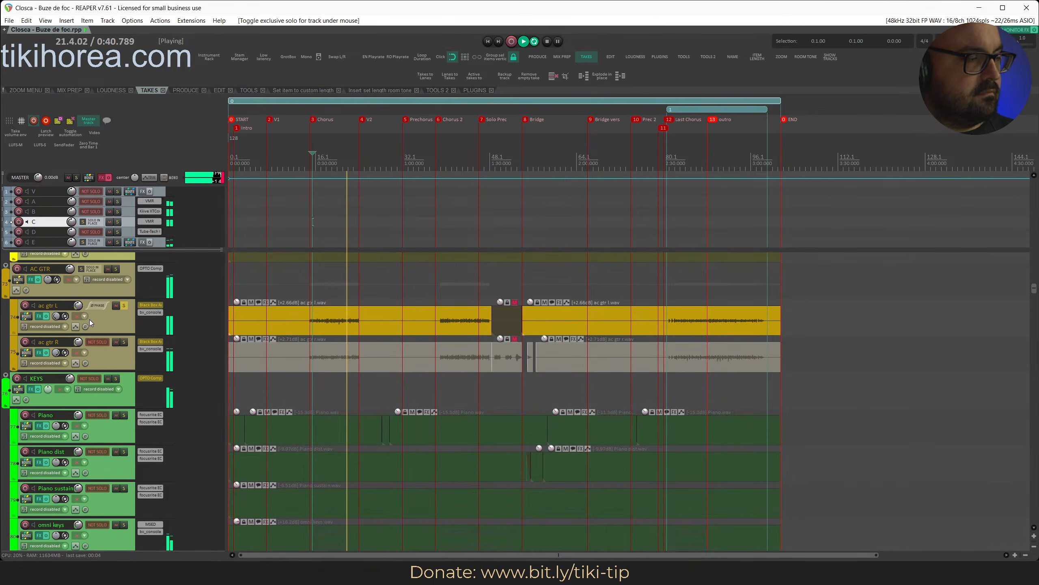
key(s)
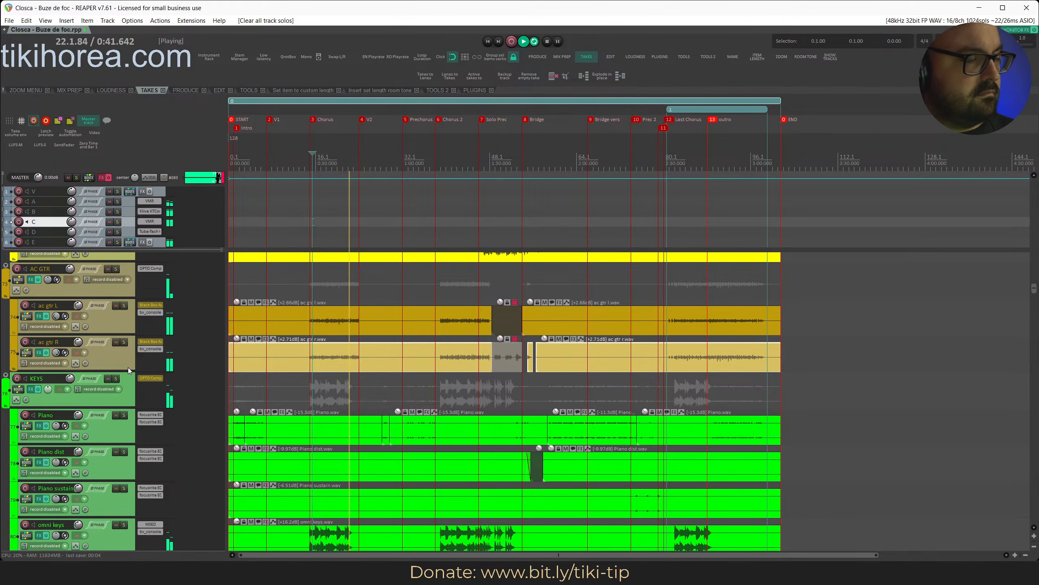
click(126, 320)
key(m)
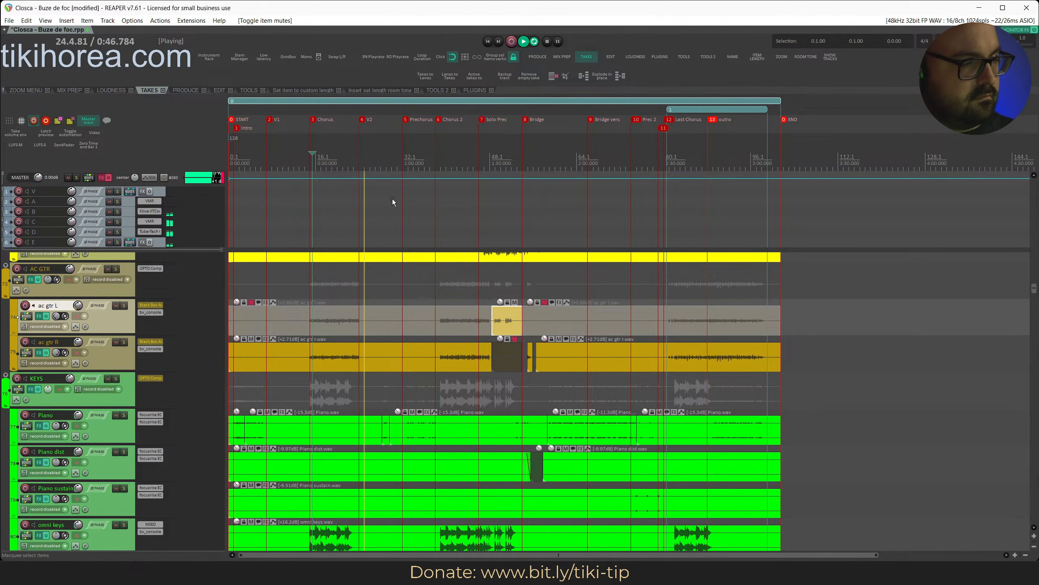
click(505, 314)
key(ctrl+z)
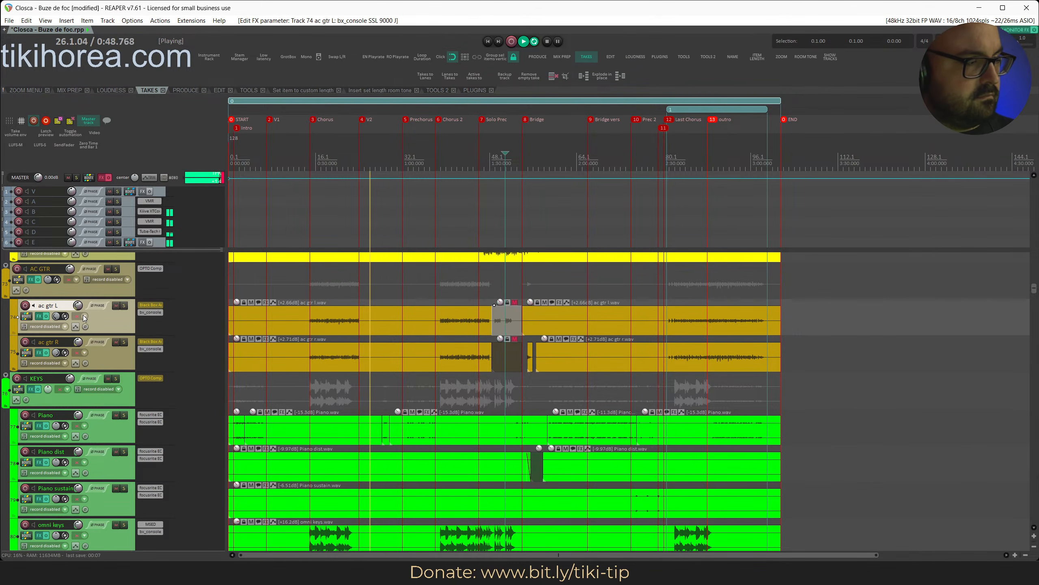
Compare the Chorus with ac gtr L muted and then ac gtr R muted, unmute both, stop playback and save.
click(116, 306)
click(321, 162)
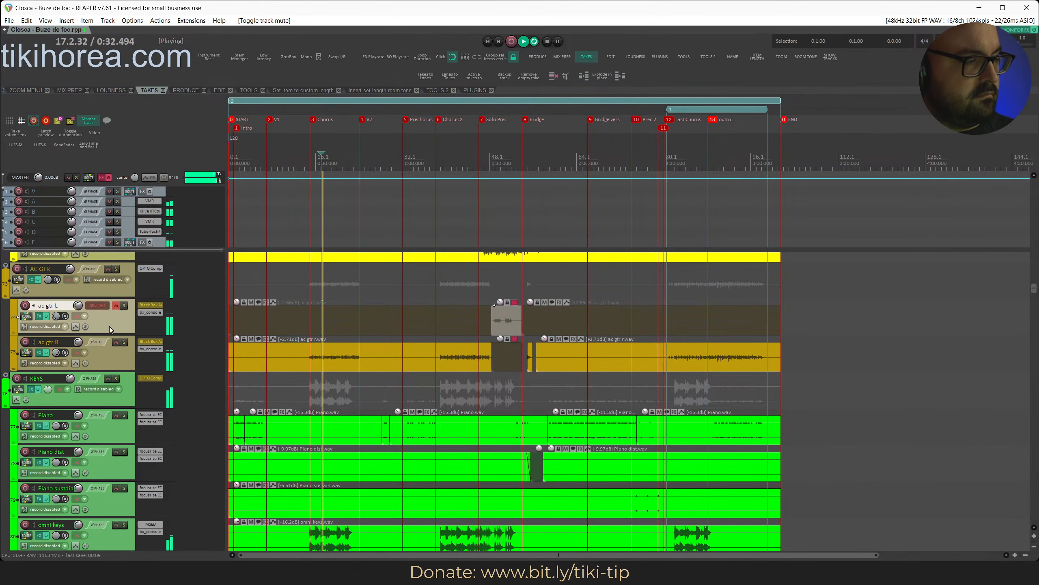
key(ctrl+s)
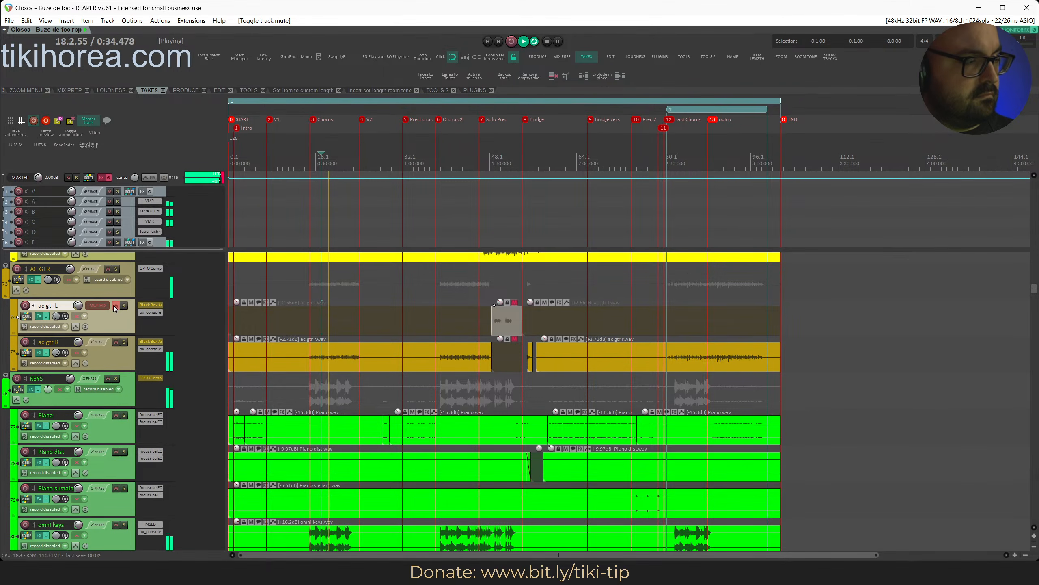
click(114, 305)
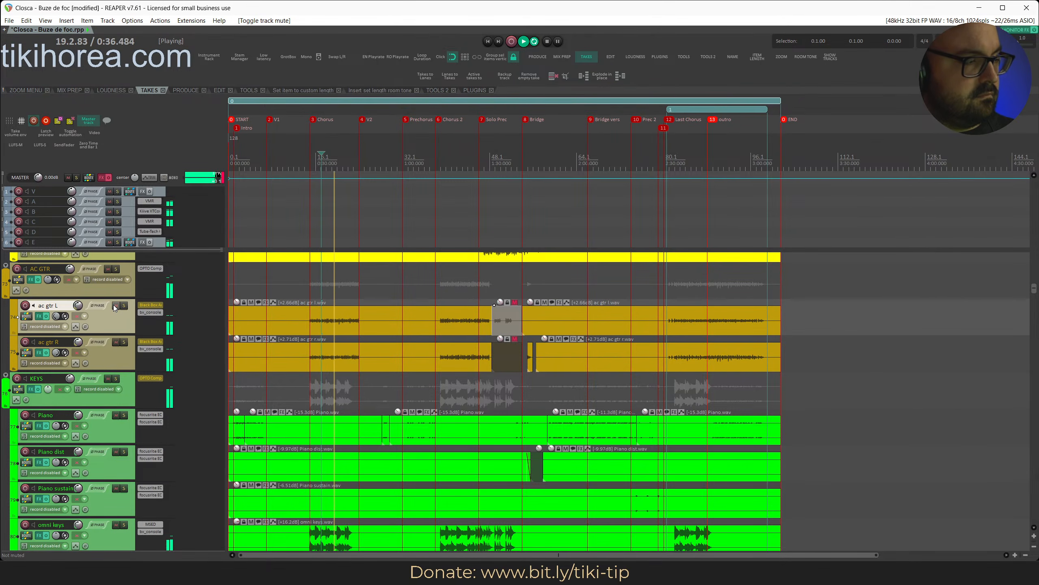
click(118, 346)
click(116, 342)
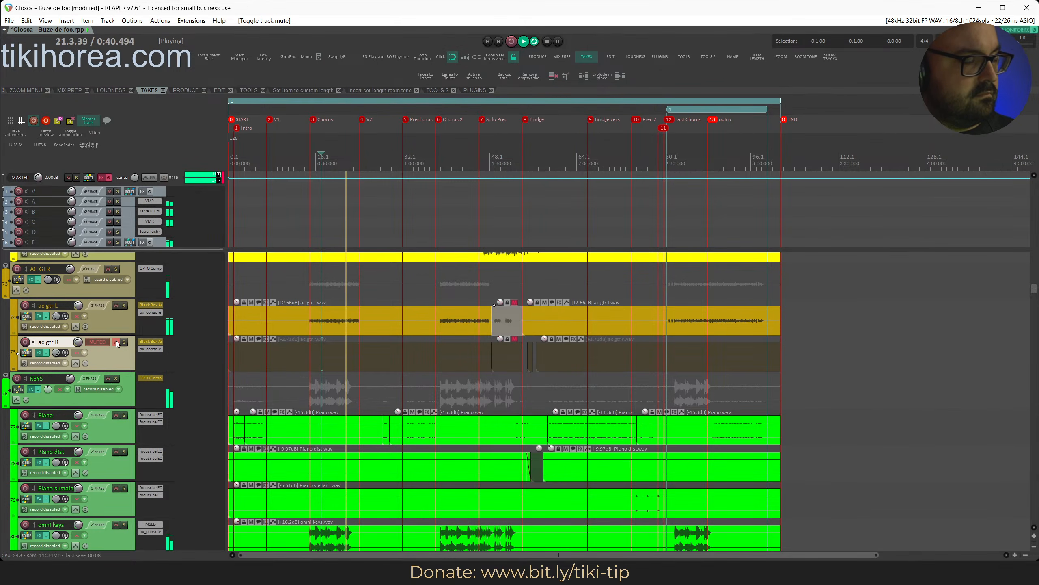
click(116, 340)
key(space)
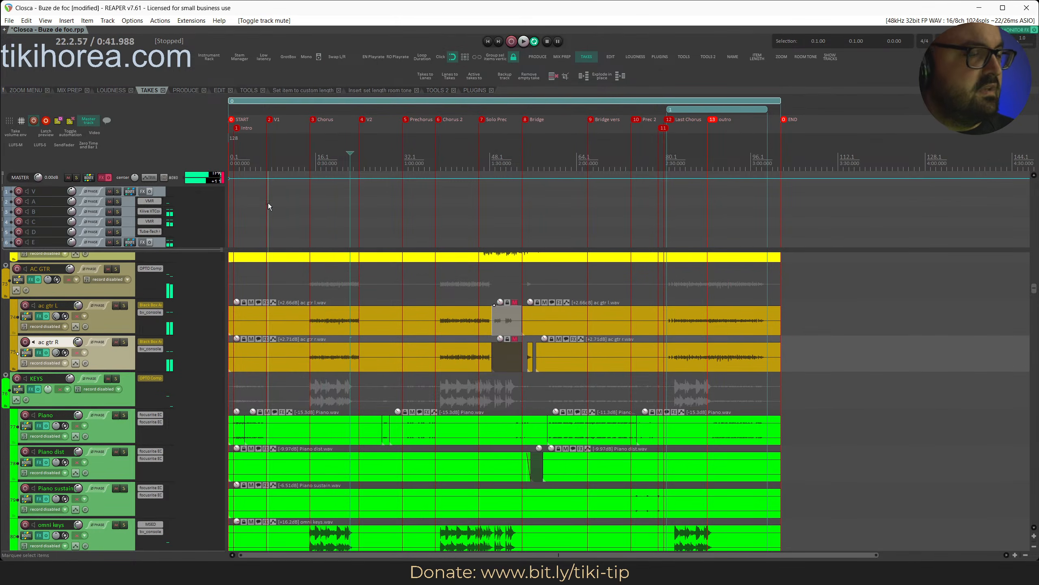
key(ctrl+s)
Make a time selection spanning the first Chorus, from bar 15 to bar 24.
double_click(329, 154)
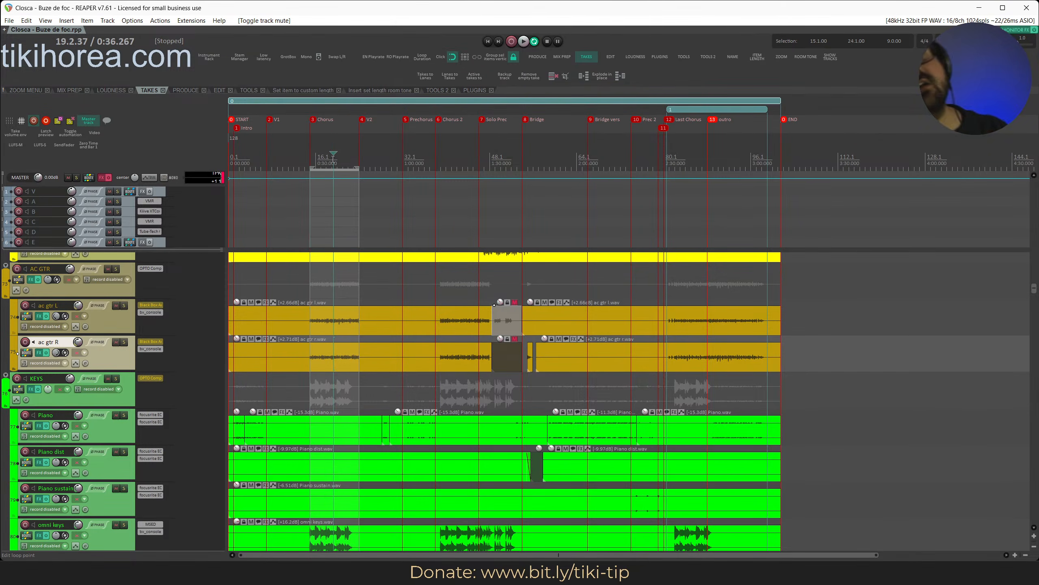
key(Escape)
double_click(333, 159)
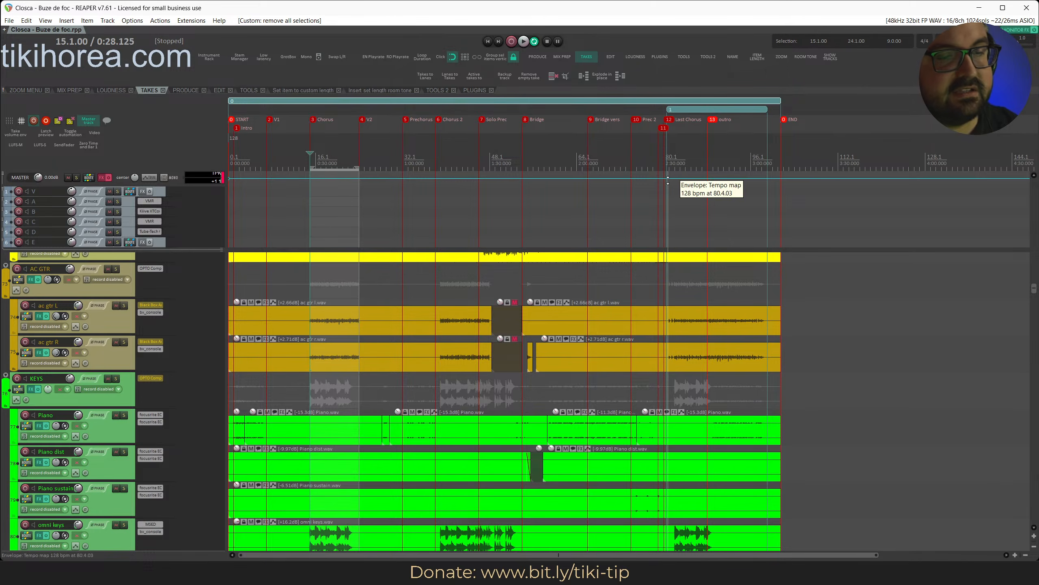
Open the last ac gtr R item in the external audio editor, process the whole file with Phase, then save and close it.
click(723, 352)
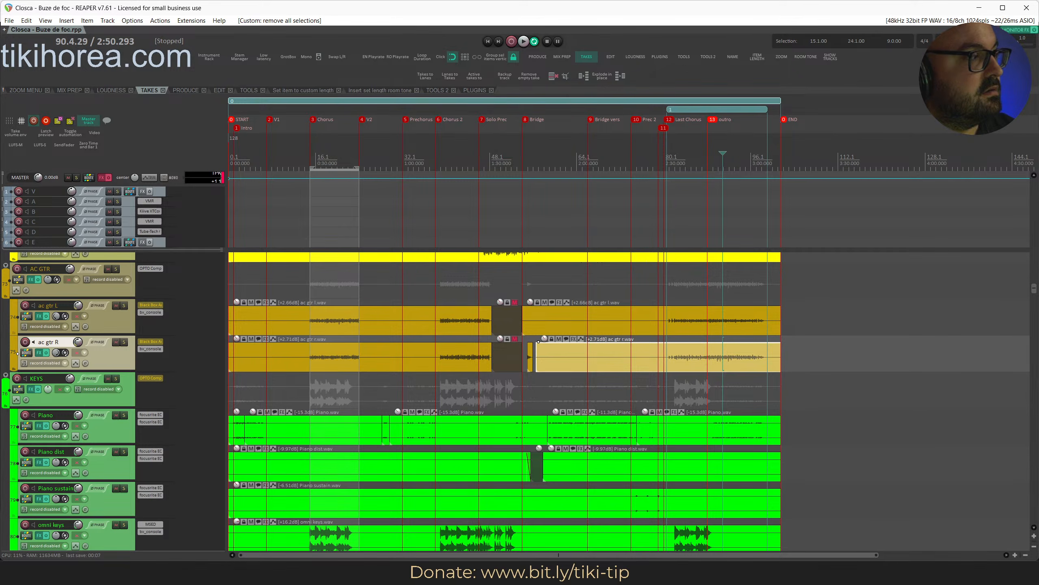
key(ctrl+alt+e)
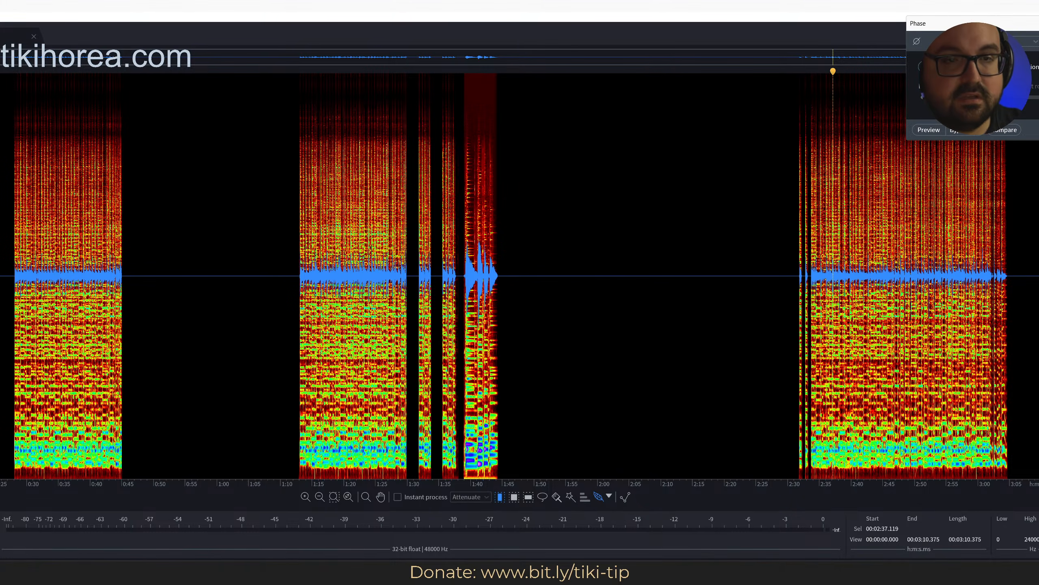
key(ctrl+a)
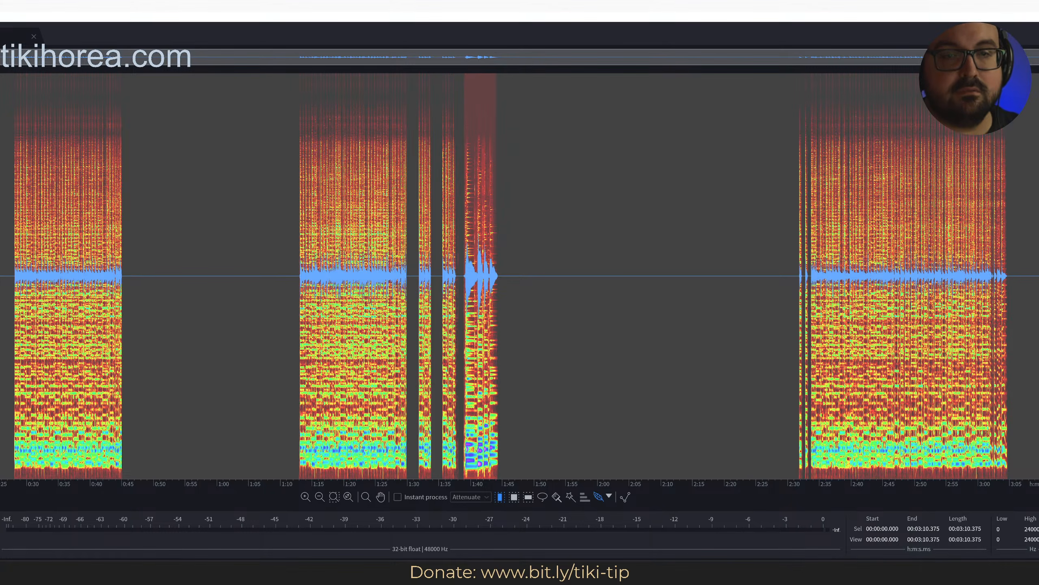
click(759, 189)
key(ctrl+s)
key(ctrl+w)
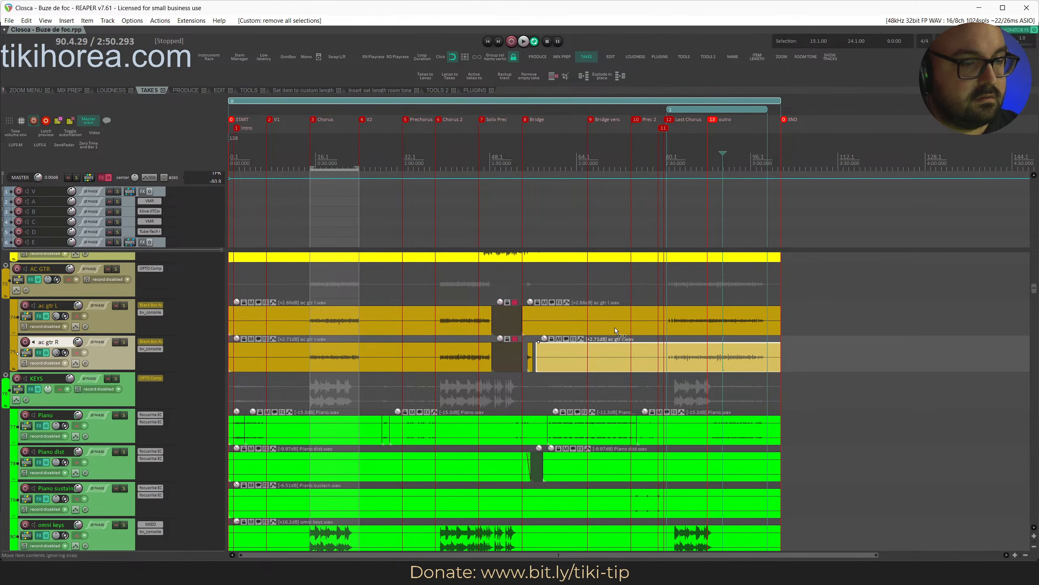
Split ac gtr L near bar 70, process its last item's whole file with Phase in the external audio editor, save and close it, then save the project.
key(s)
click(684, 317)
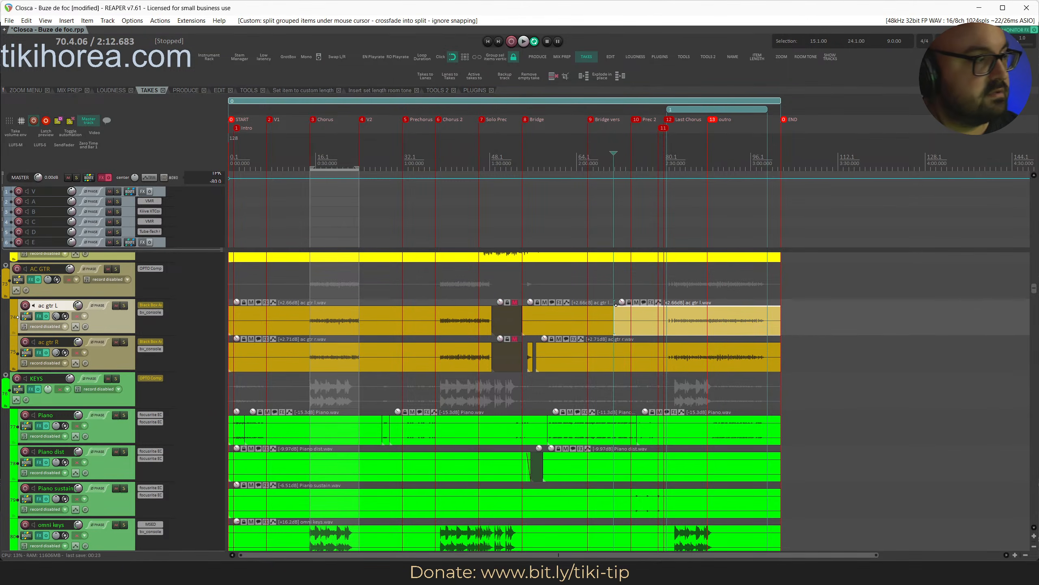
key(ctrl+alt+e)
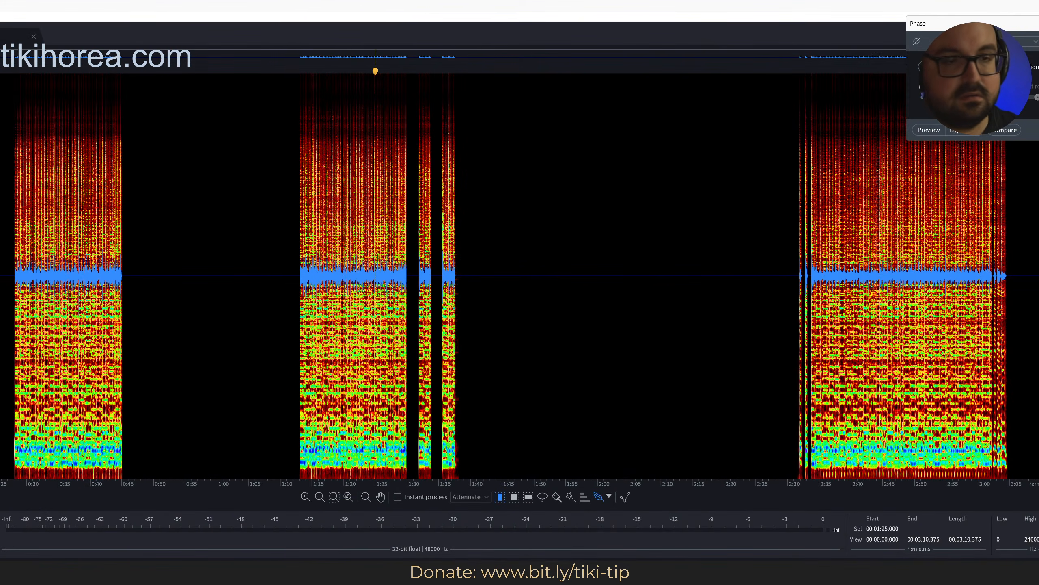
key(ctrl+a)
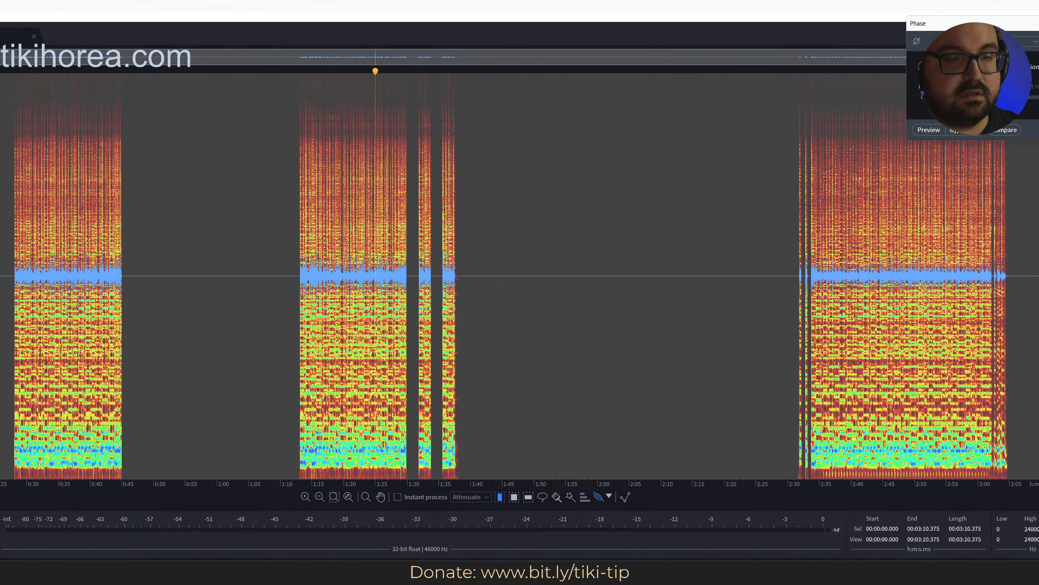
click(578, 189)
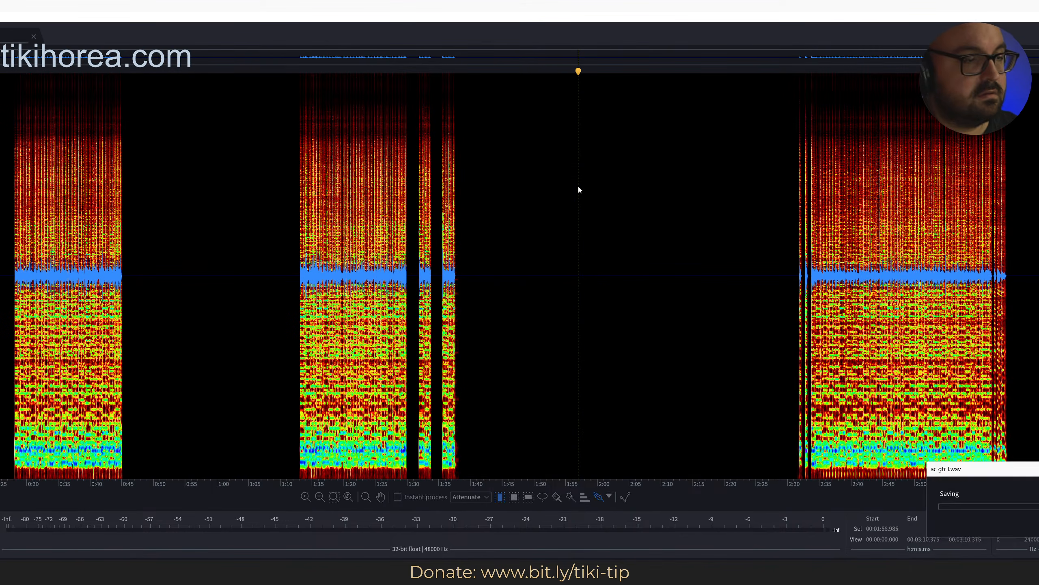
key(alt+w)
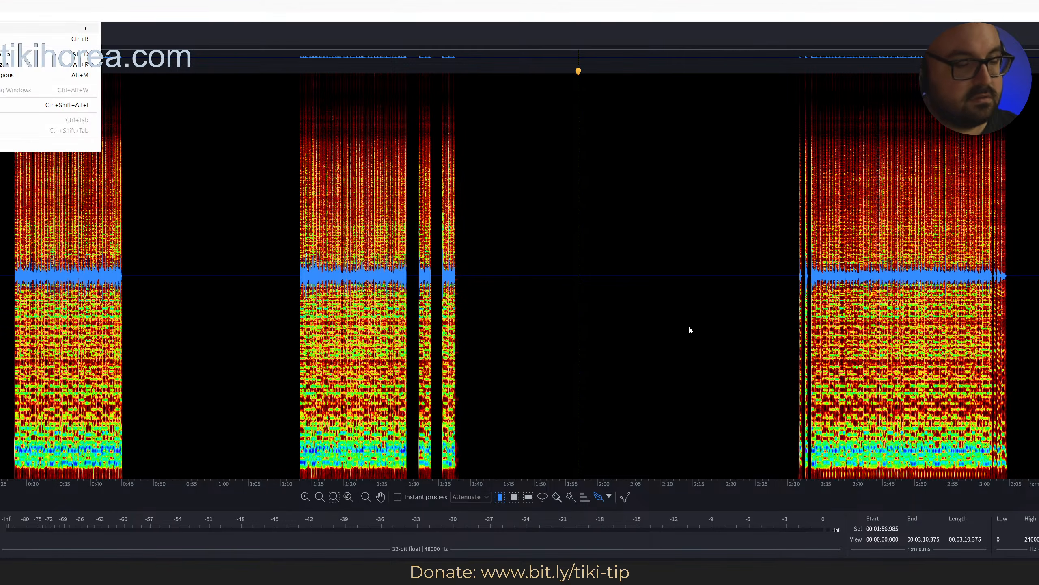
click(672, 296)
key(ctrl+w)
key(alt+Tab)
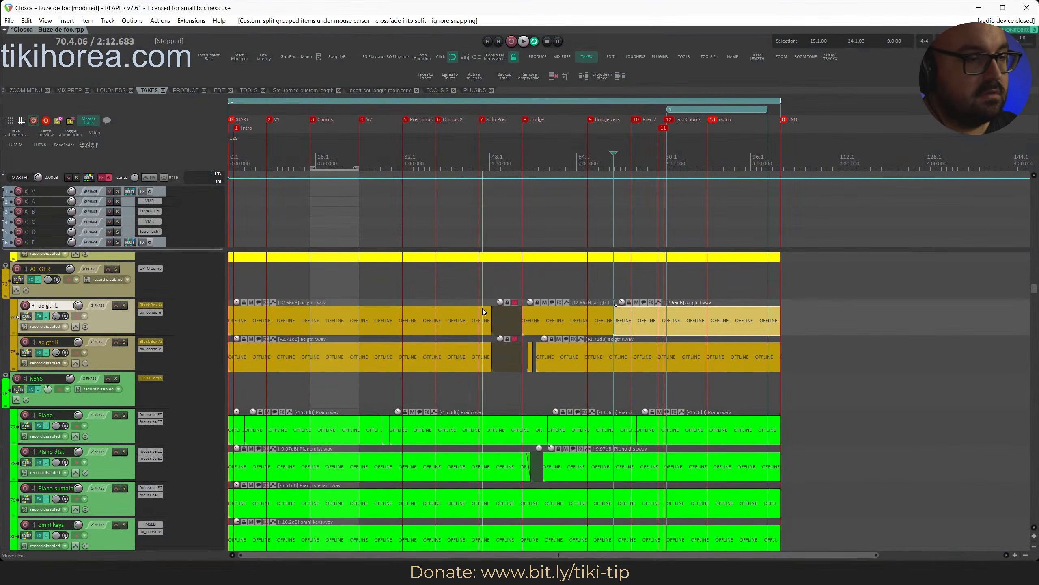
click(619, 163)
key(ctrl+s)
Play the song from just before the first Chorus.
click(366, 163)
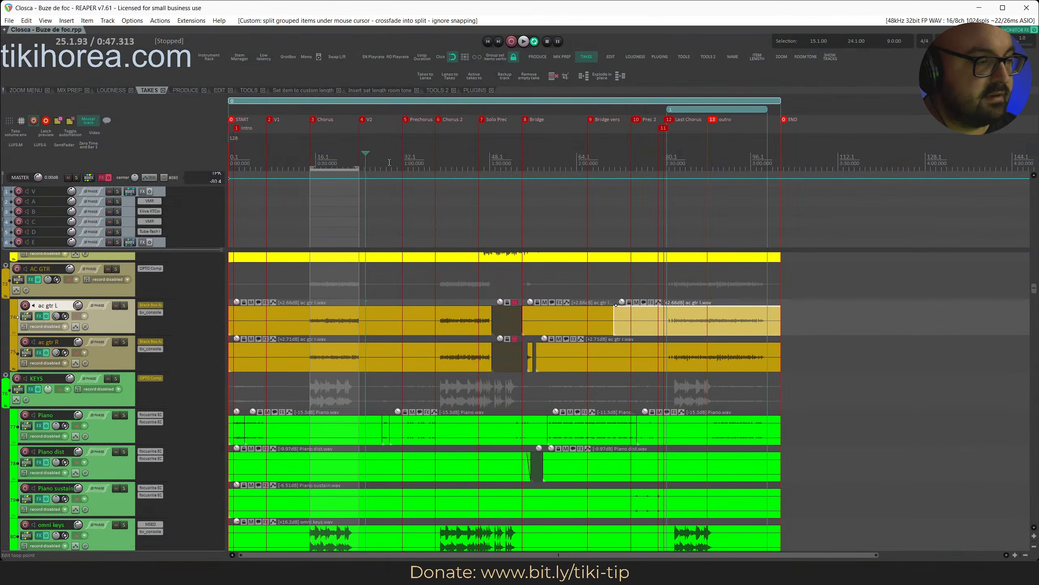
key(space)
click(301, 162)
scroll(510, 281, up, 6)
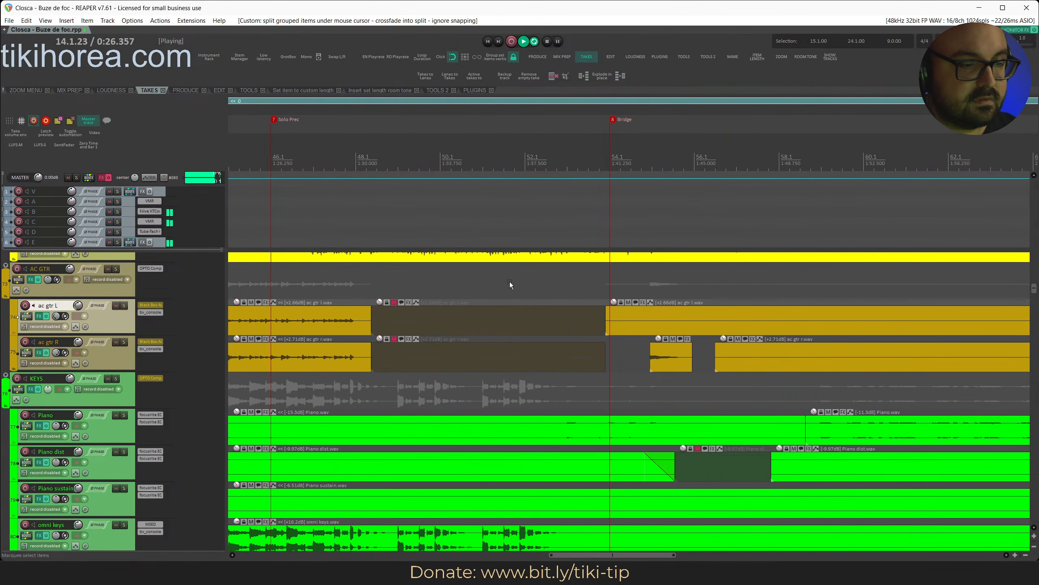
scroll(510, 282, down, 8)
scroll(510, 282, up, 4)
scroll(510, 281, left, 5)
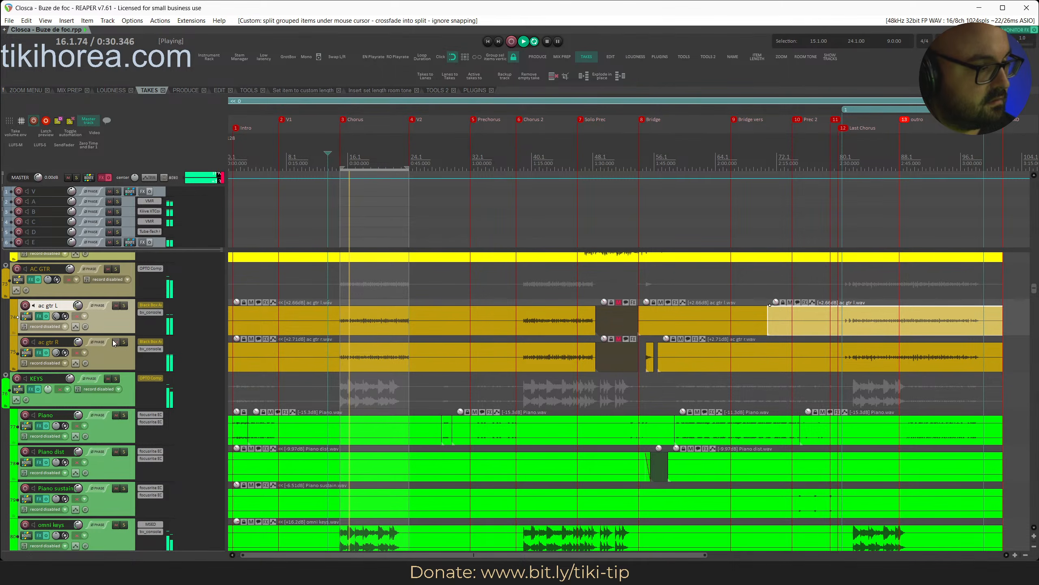
Check the routing of the ac gtr L track and of the AC GTR folder.
click(24, 320)
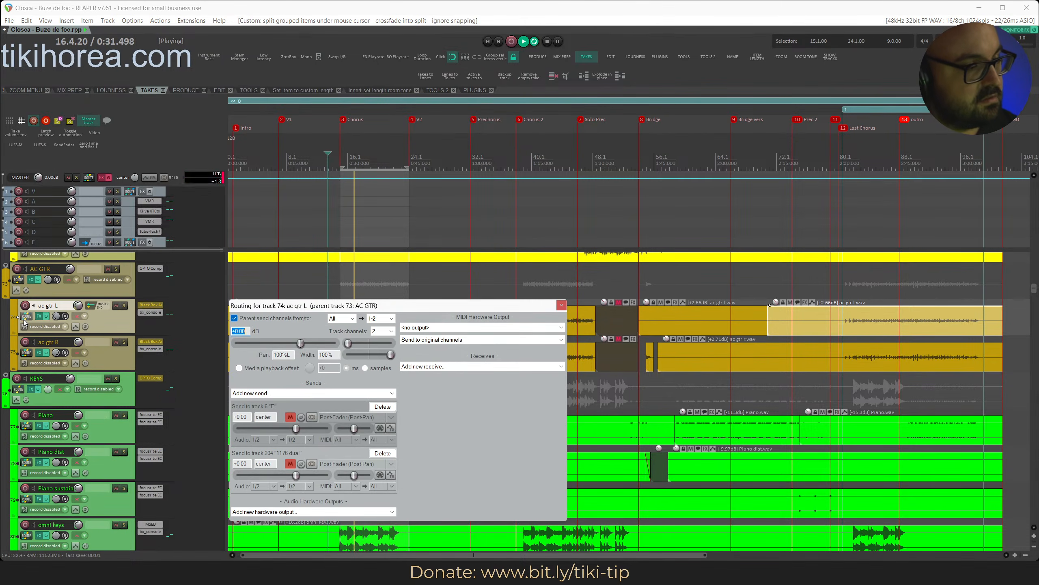
click(24, 320)
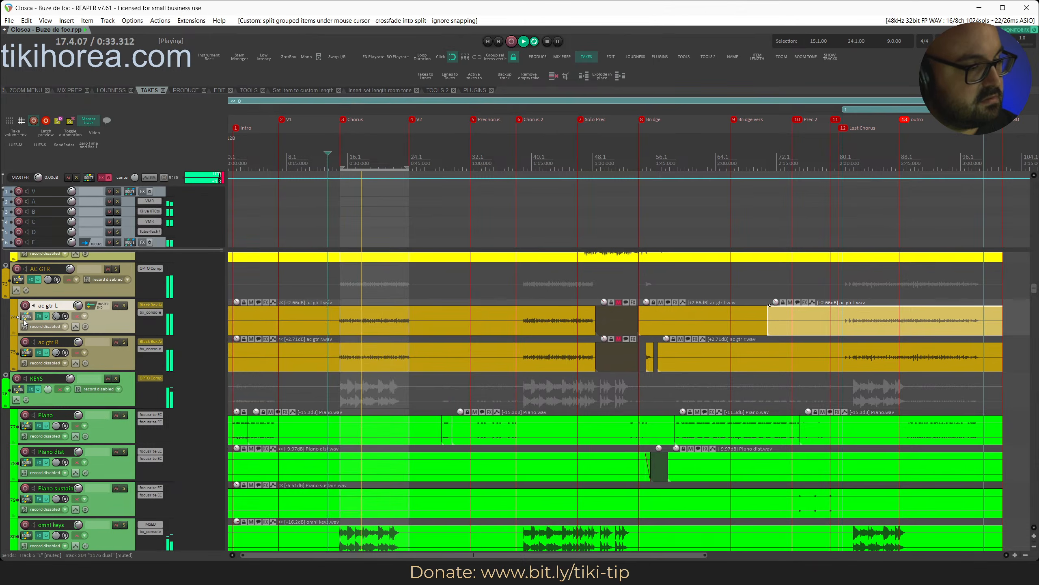
click(19, 282)
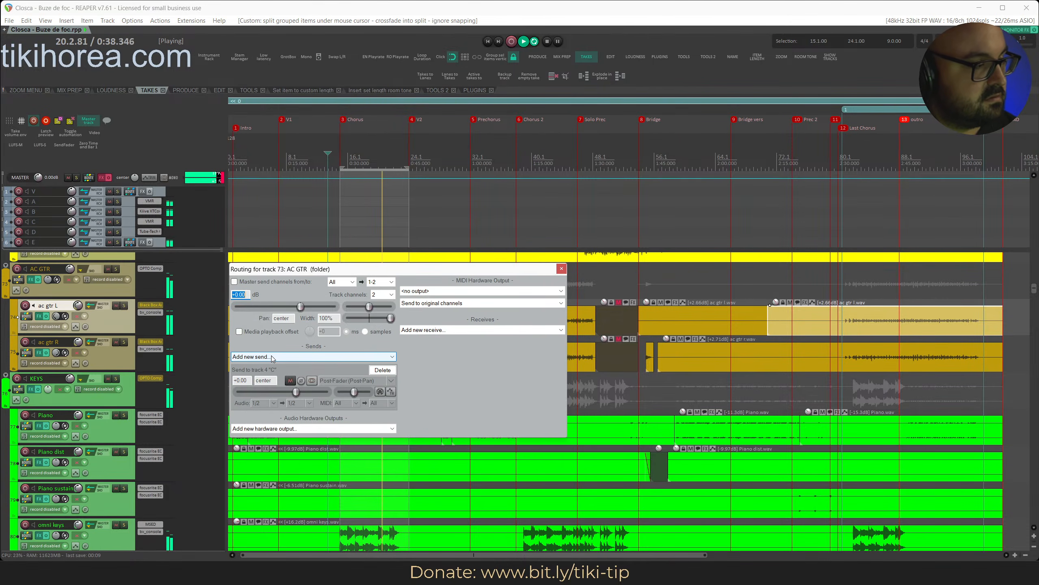
key(Escape)
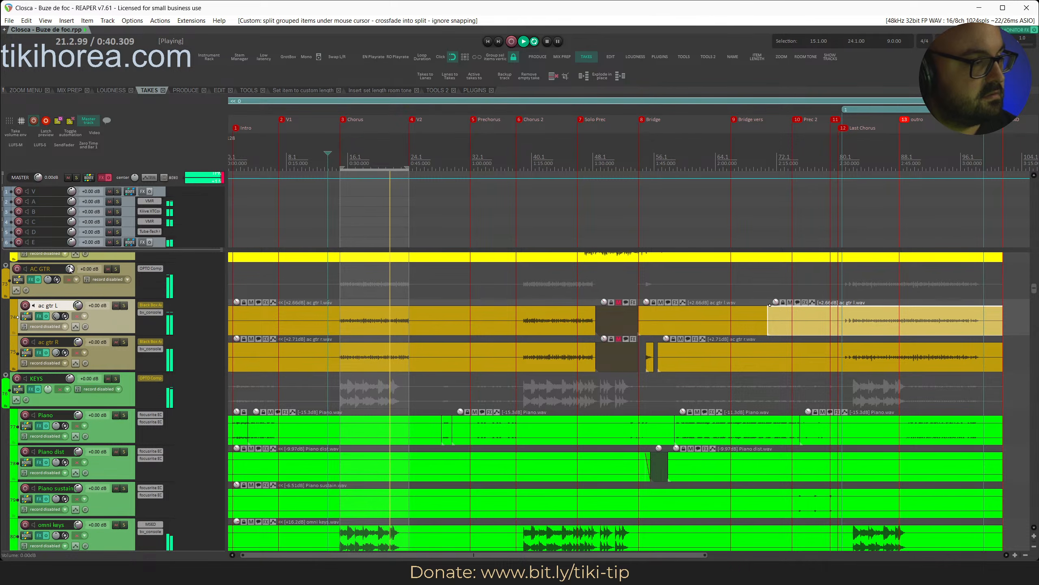
Try the AC GTR folder's volume at +15 dB and reset it to 0 dB.
drag(70, 269, 69, 268)
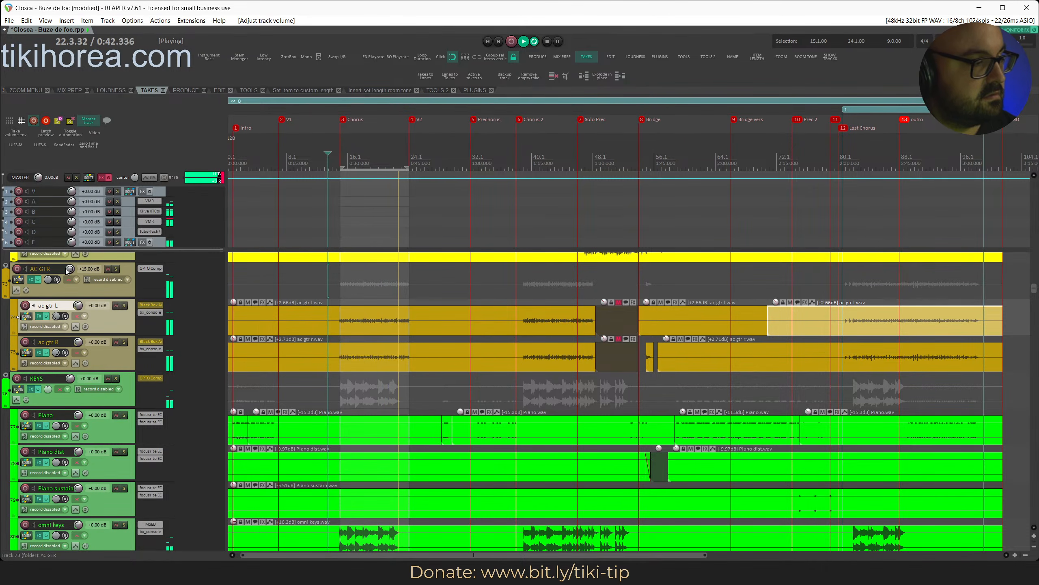
double_click(45, 269)
double_click(69, 270)
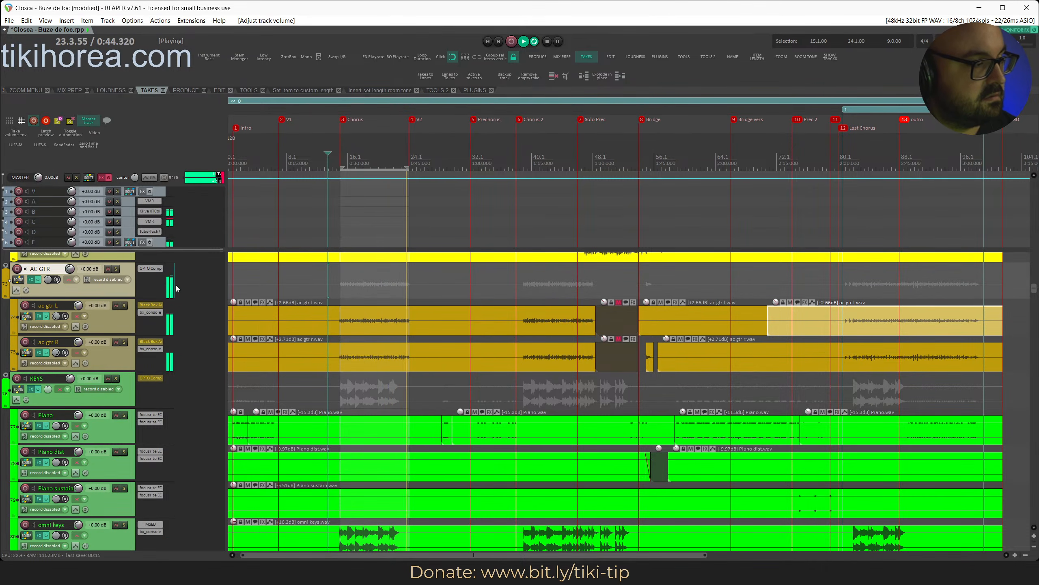
Lower all ac gtr L and ac gtr R items by 2 dB, compare the Chorus with AC GTR muted and unmuted, and save.
click(109, 322)
ctrl+click(102, 351)
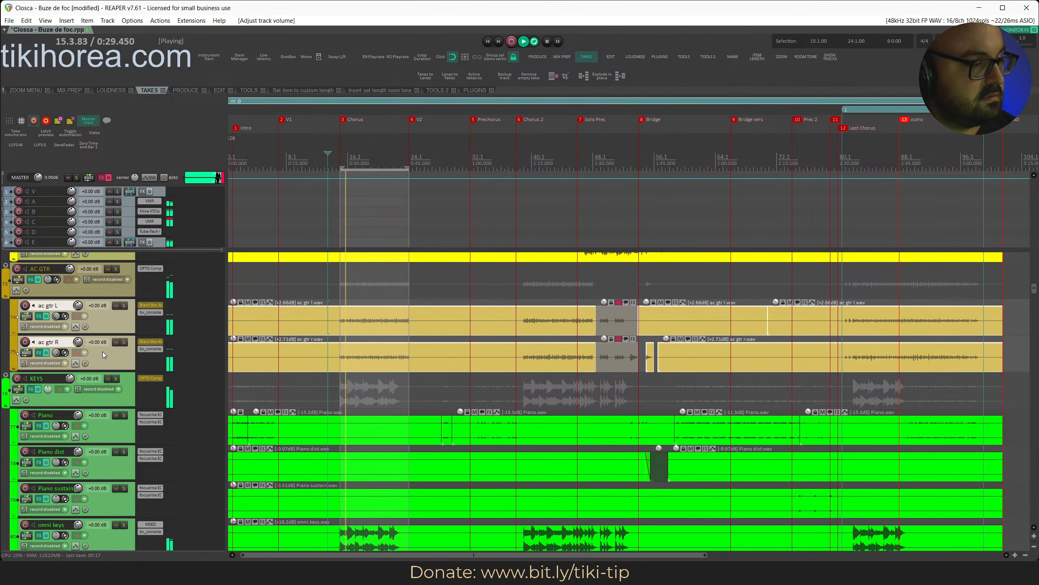
click(107, 269)
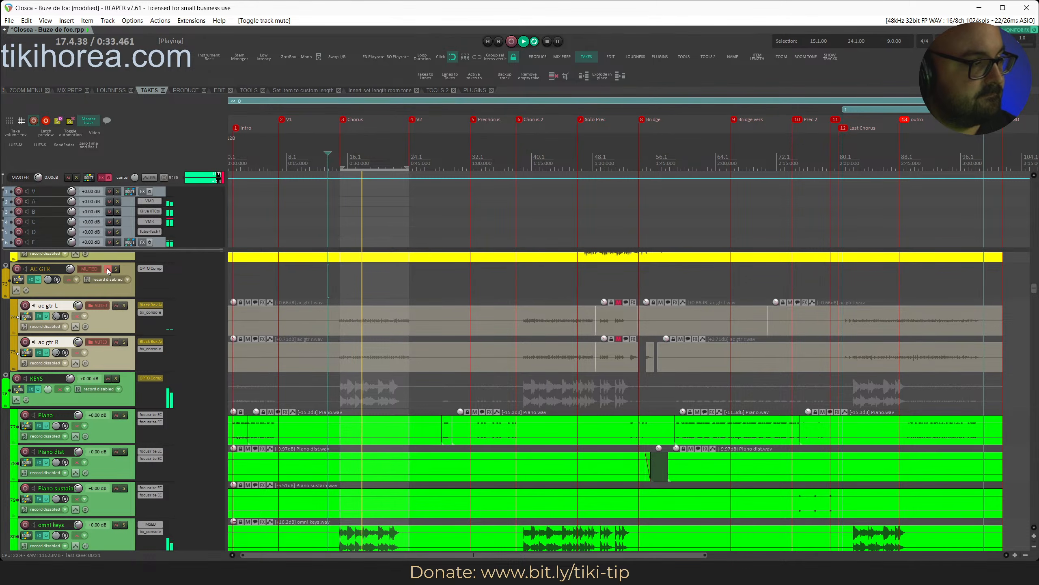
click(107, 269)
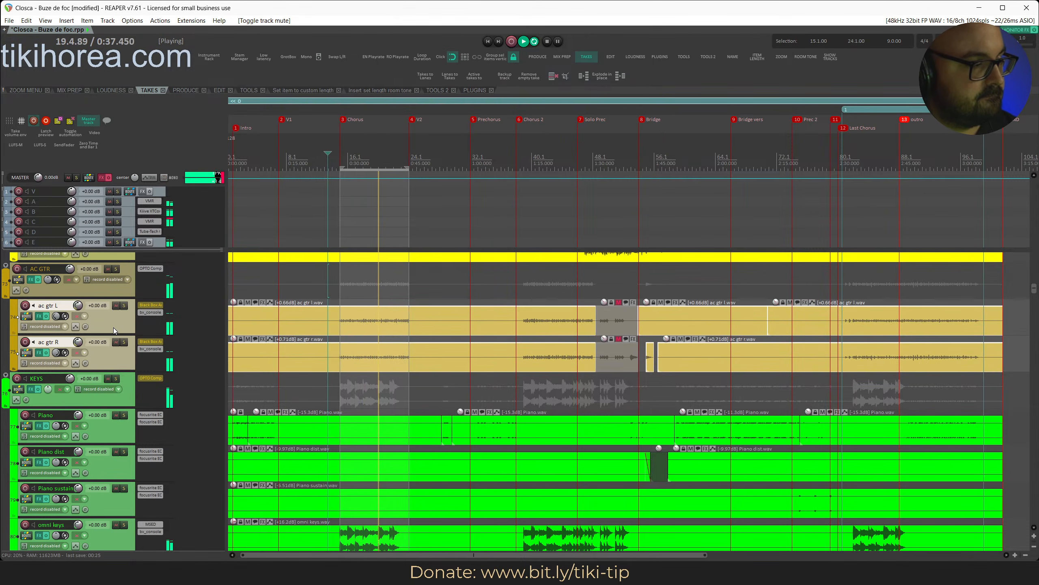
scroll(110, 387, down, 2)
scroll(110, 387, up, 3)
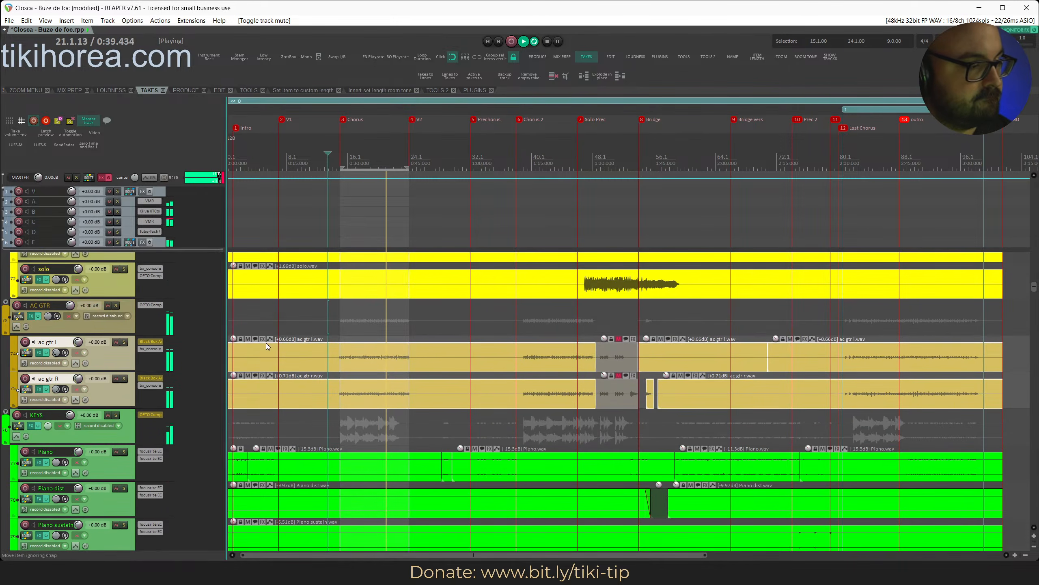
key(ctrl+s)
Lower all ac gtr L and ac gtr R items by 4 dB, then raise them by 3 dB while replaying the Chorus.
key(shift+Down)
key(shift+Down)
key(shift+Down)
key(shift+Down)
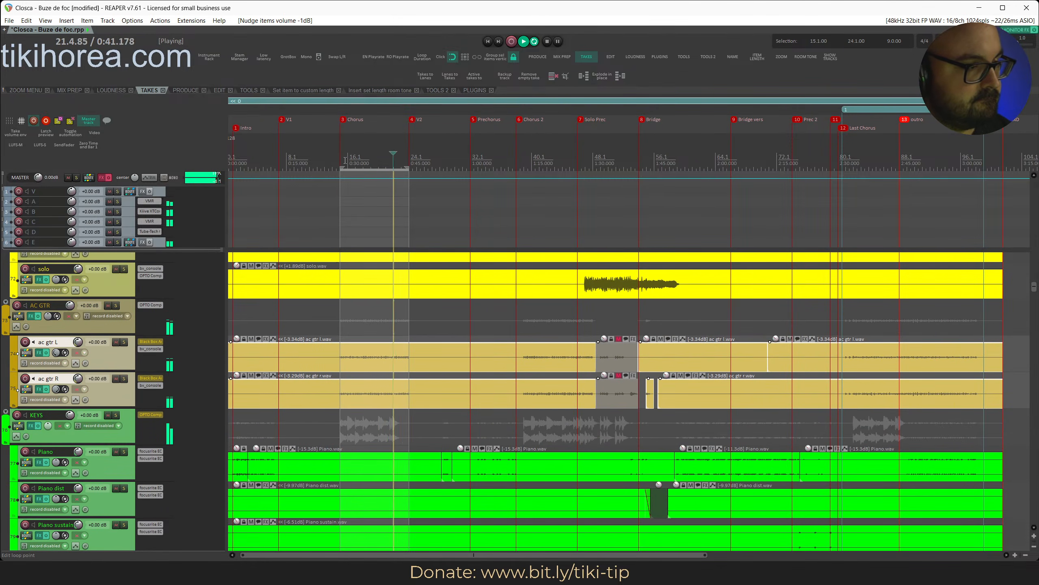
click(345, 160)
key(shift+Up)
key(shift+Up)
key(shift+Up)
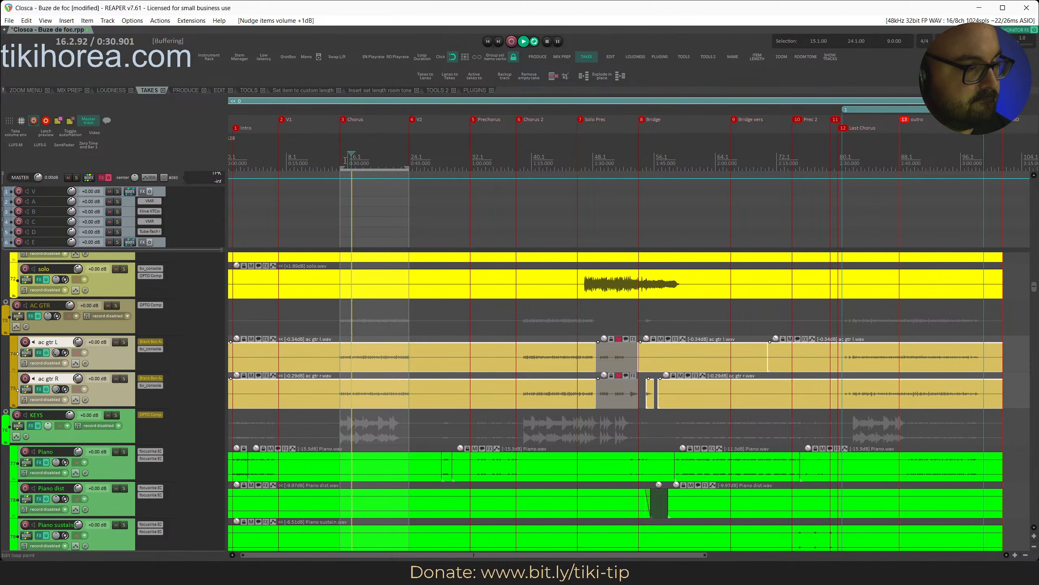
Raise all the ac gtr R items by 1 dB and save the project.
click(113, 401)
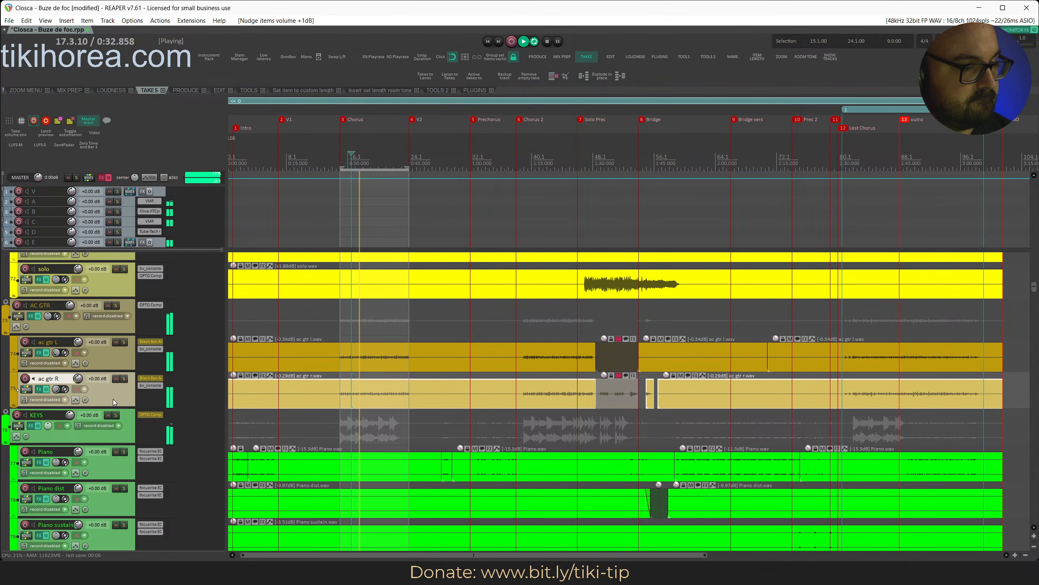
key(shift+Up)
key(ctrl+s)
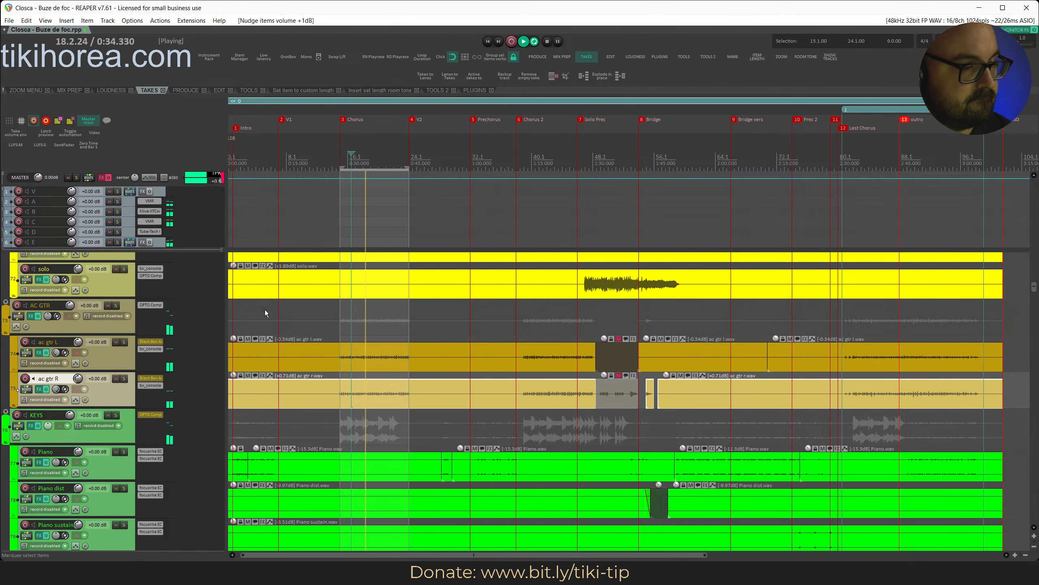
Lower all the items on ac gtr L and ac gtr R by 1 dB and save the project.
click(119, 353)
click(112, 327)
click(109, 355)
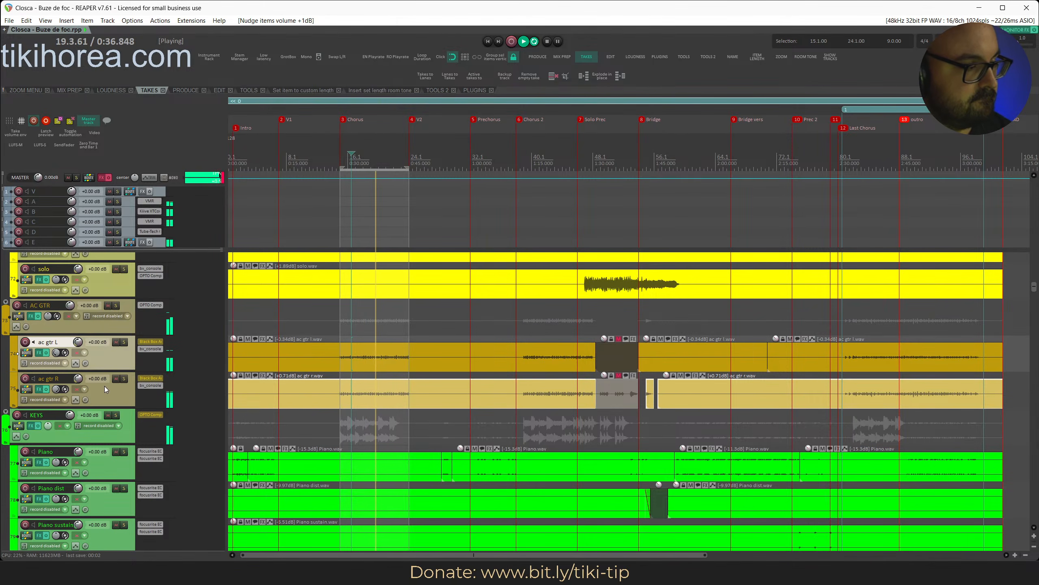
click(106, 361)
ctrl+click(107, 393)
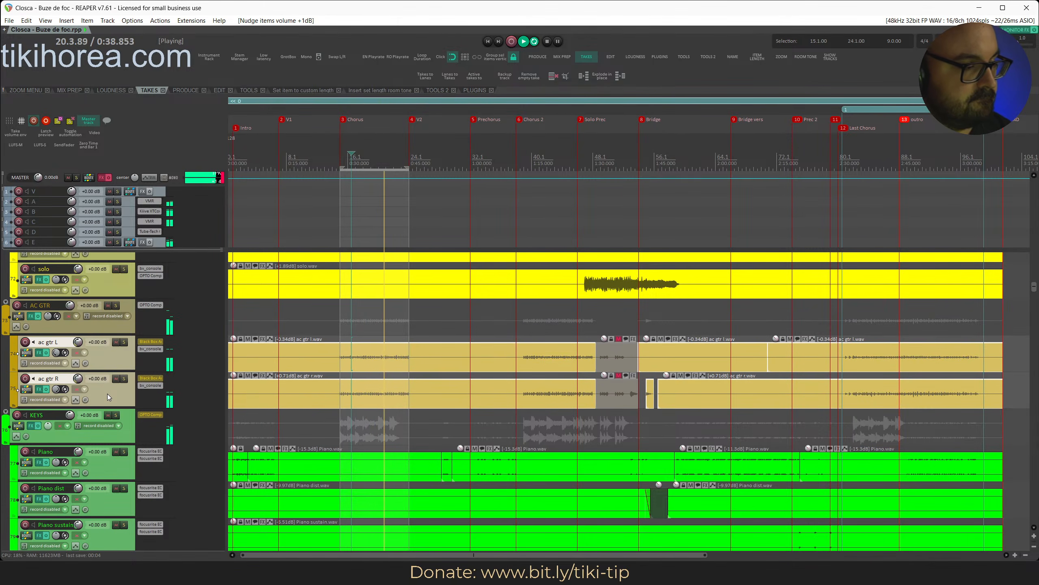
key(shift+Down)
scroll(109, 466, down, 5)
key(ctrl+s)
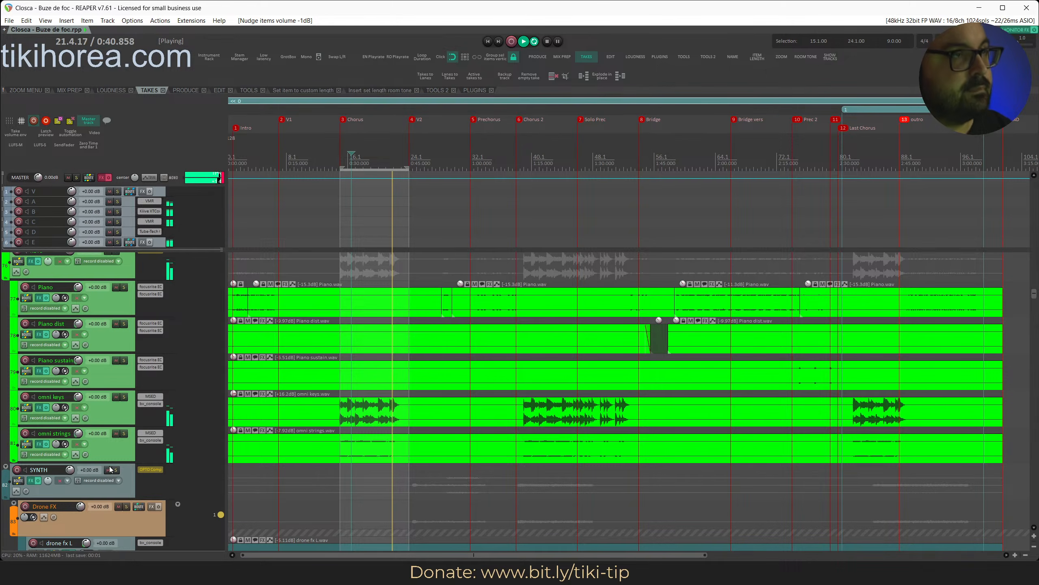
Stop playback at the vocal tracks, clear the Chorus time selection and play the start of the Chorus briefly.
scroll(111, 458, down, 12)
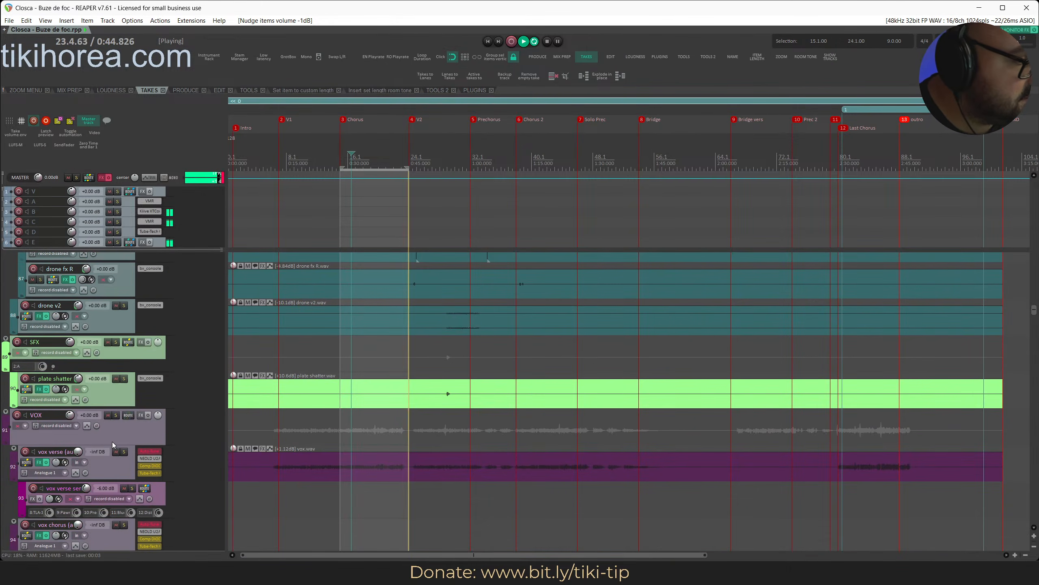
scroll(112, 443, down, 4)
key(space)
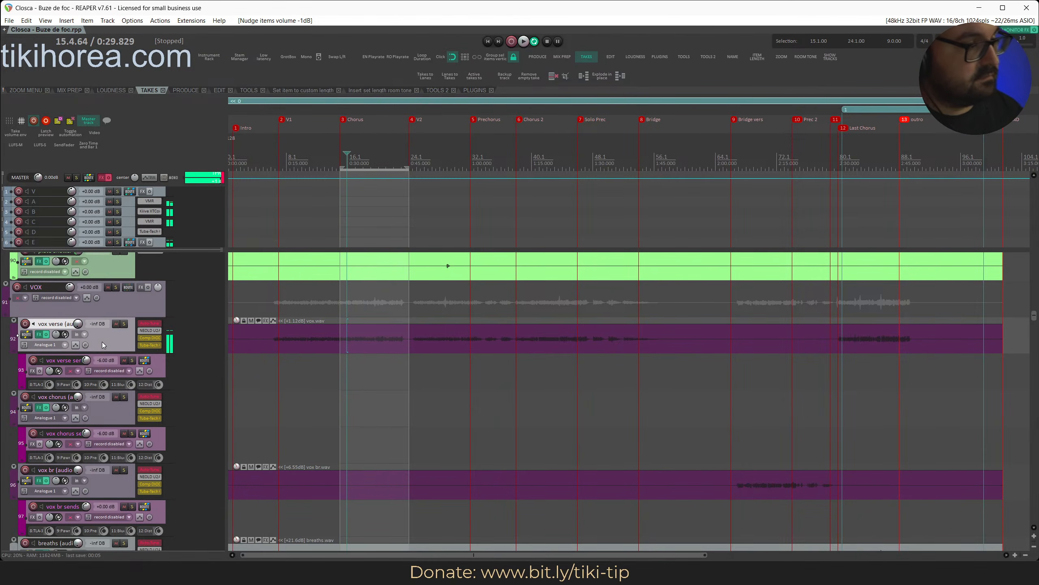
key(Escape)
key(space)
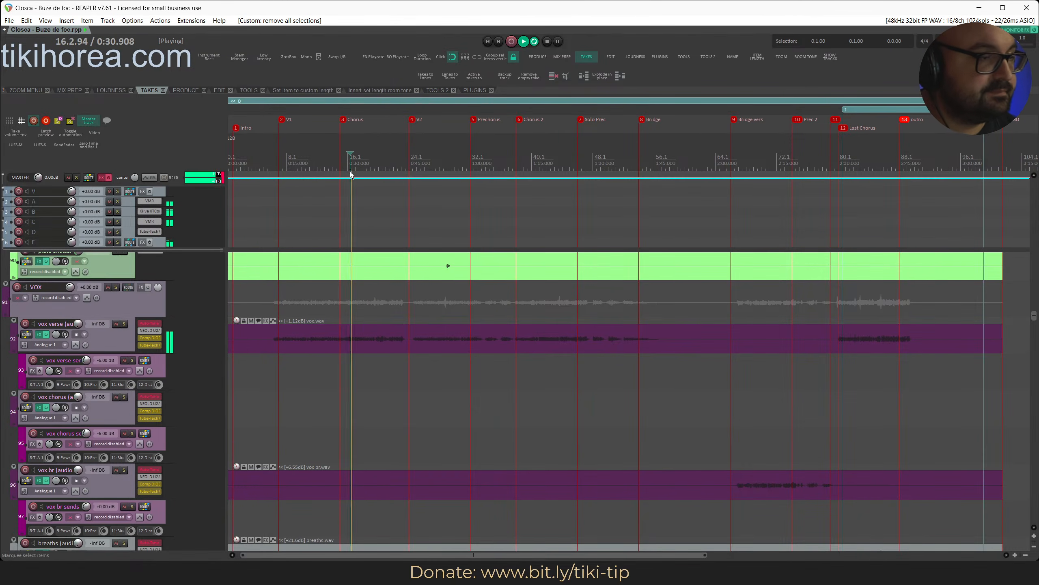
key(space)
Reset the vox verse, vox chorus, vox br and breaths track volumes to 0 dB and save the project.
double_click(78, 324)
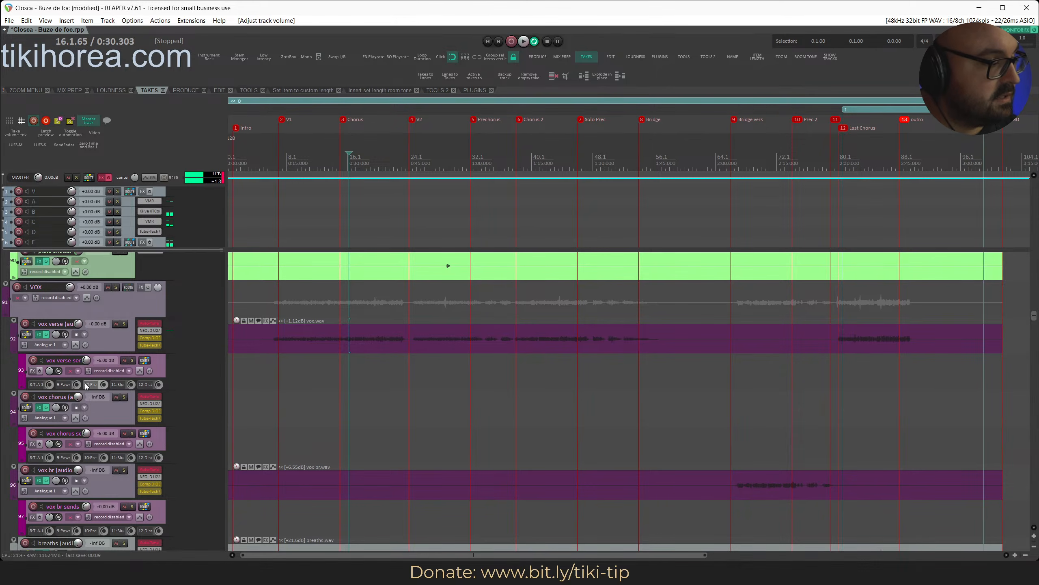
double_click(78, 470)
scroll(80, 485, down, 2)
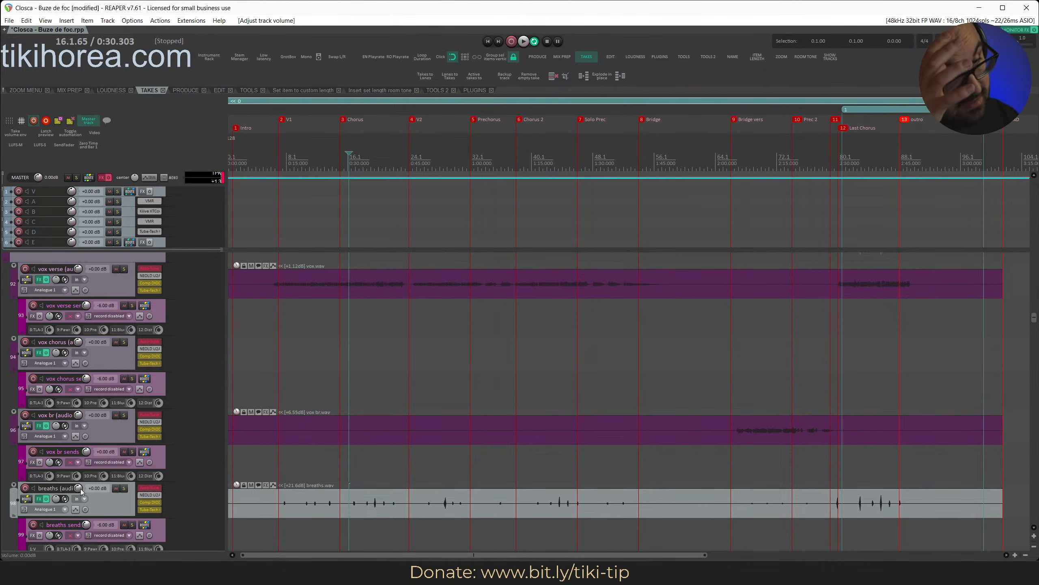
key(ctrl+s)
Solo the vox verse track exclusively, play it from within V1 and check its routing.
scroll(309, 356, up, 3)
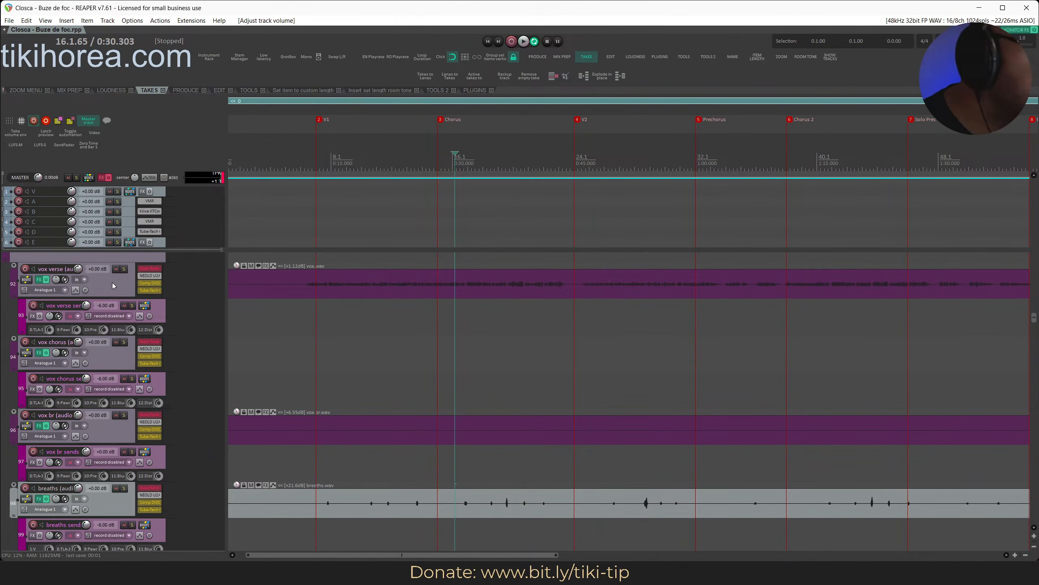
key(s)
click(364, 158)
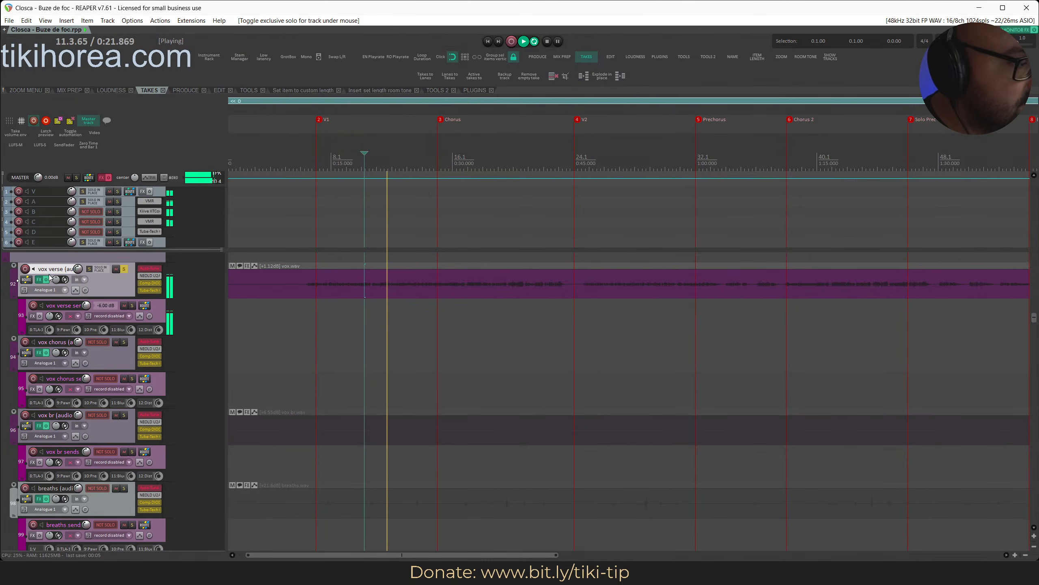
click(26, 279)
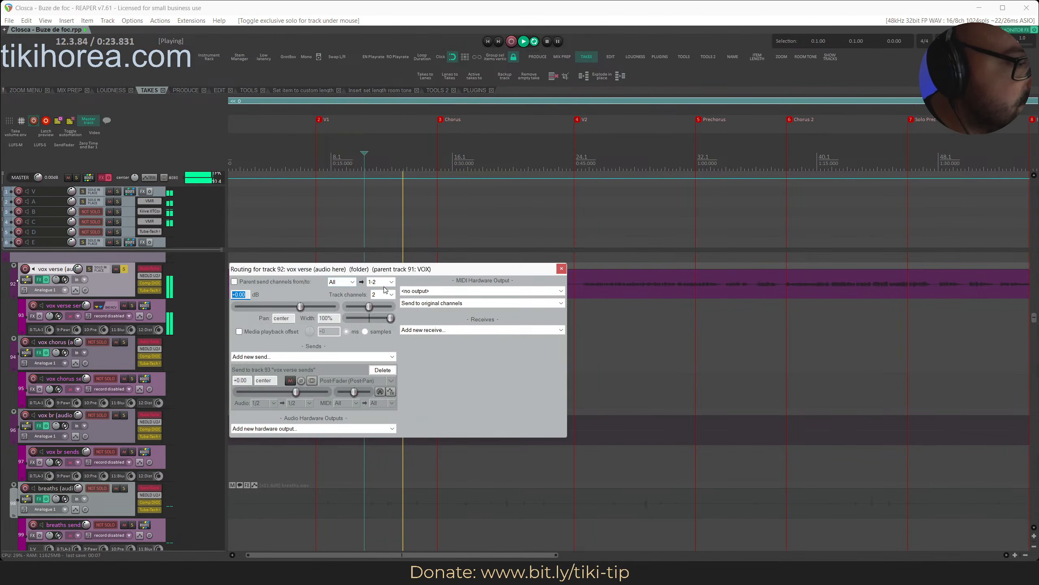
click(562, 269)
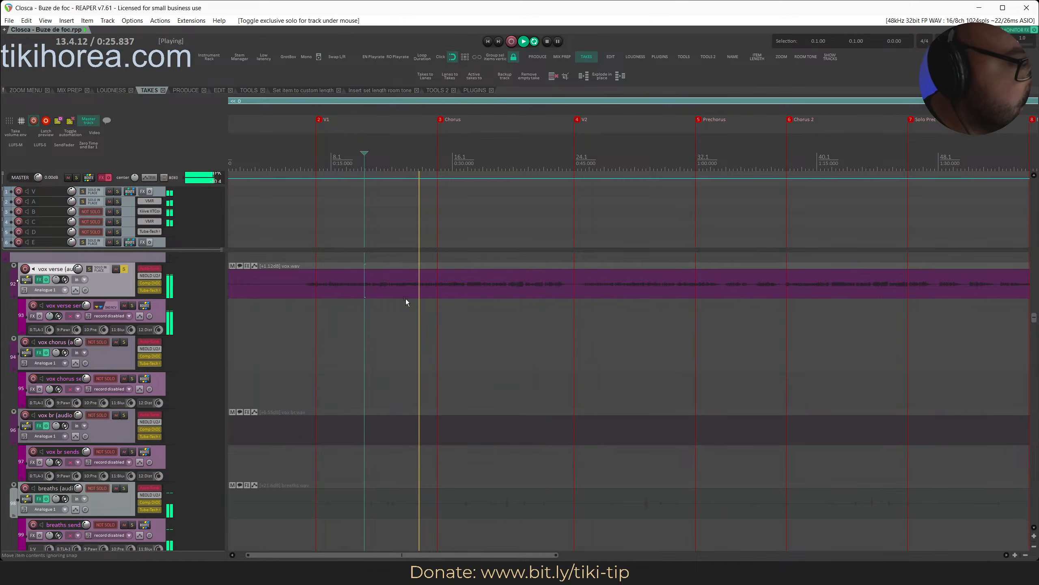
Check the routing of the vox verse sends track, close it, then reselect the vox verse track and stop playback.
click(149, 306)
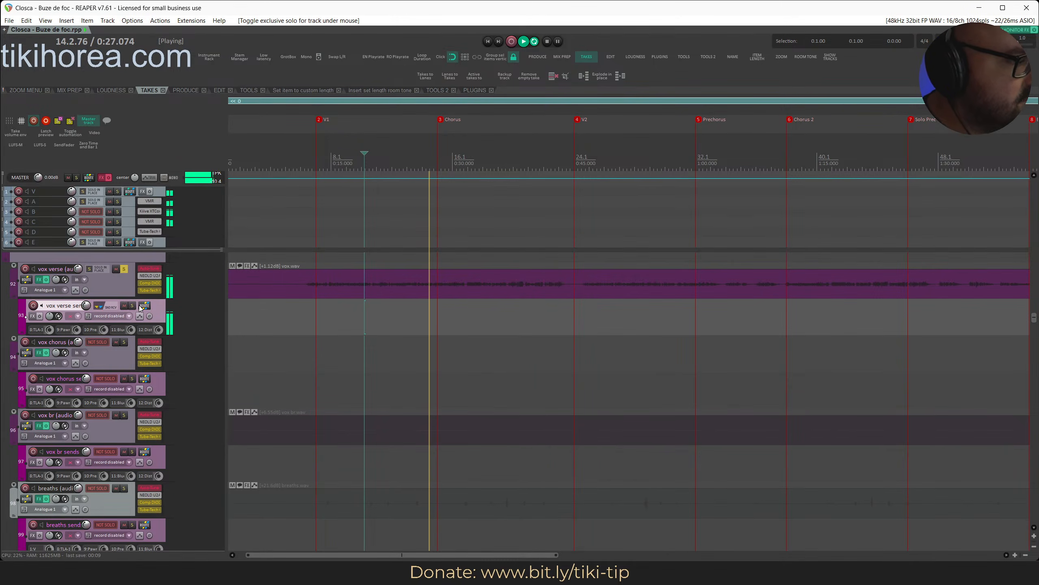
click(144, 306)
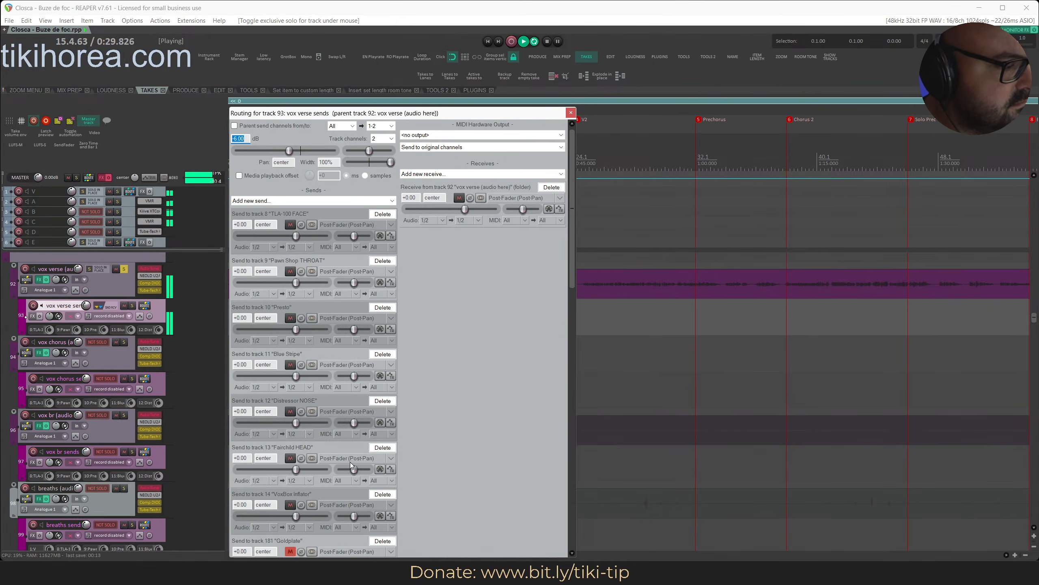
click(571, 113)
click(122, 285)
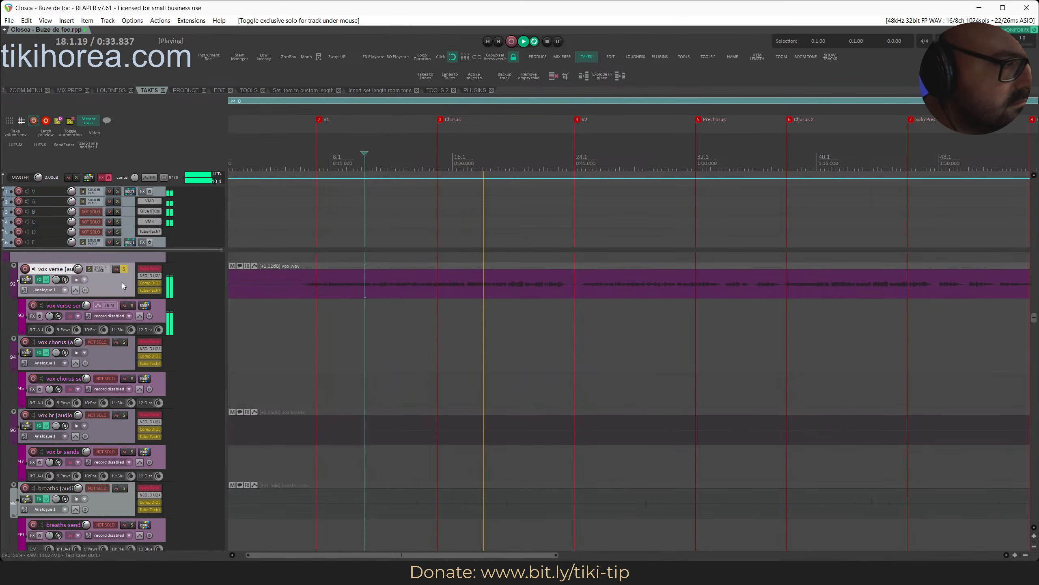
key(space)
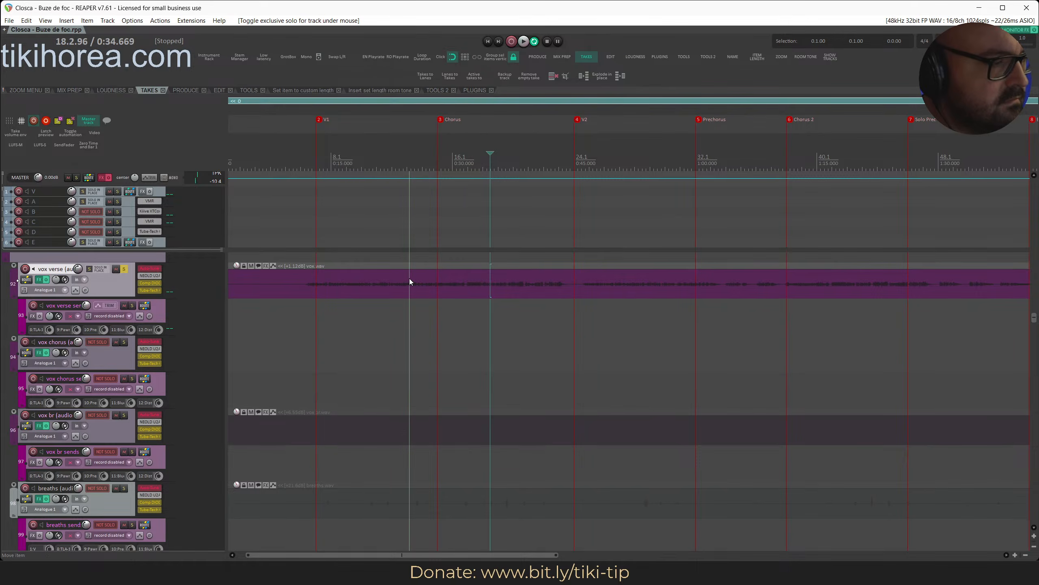
Open the vox verse item in the external spectral audio editor and audition the last vocal section from about 2:30.
click(410, 280)
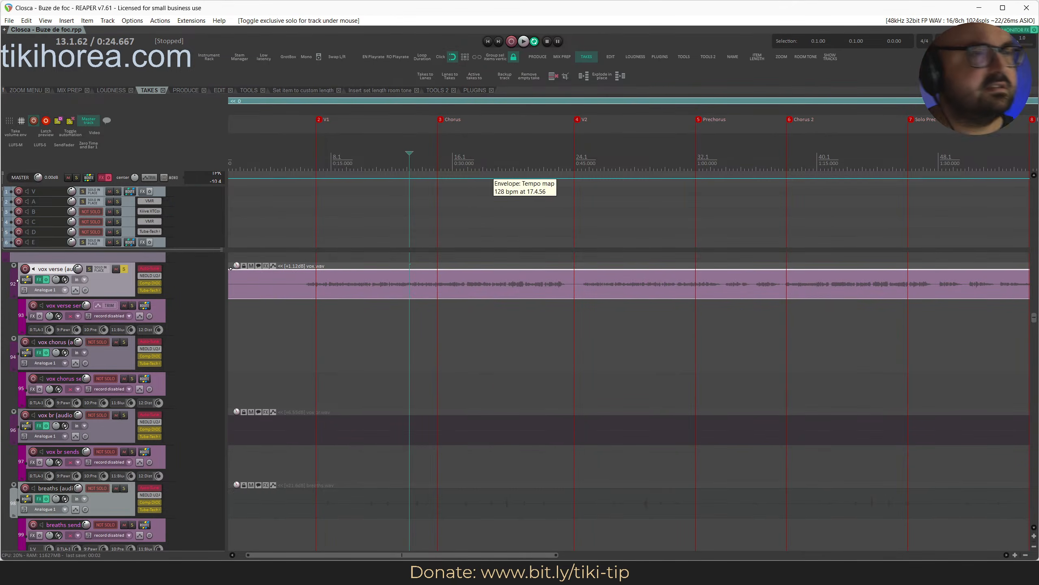
key(ctrl+alt+e)
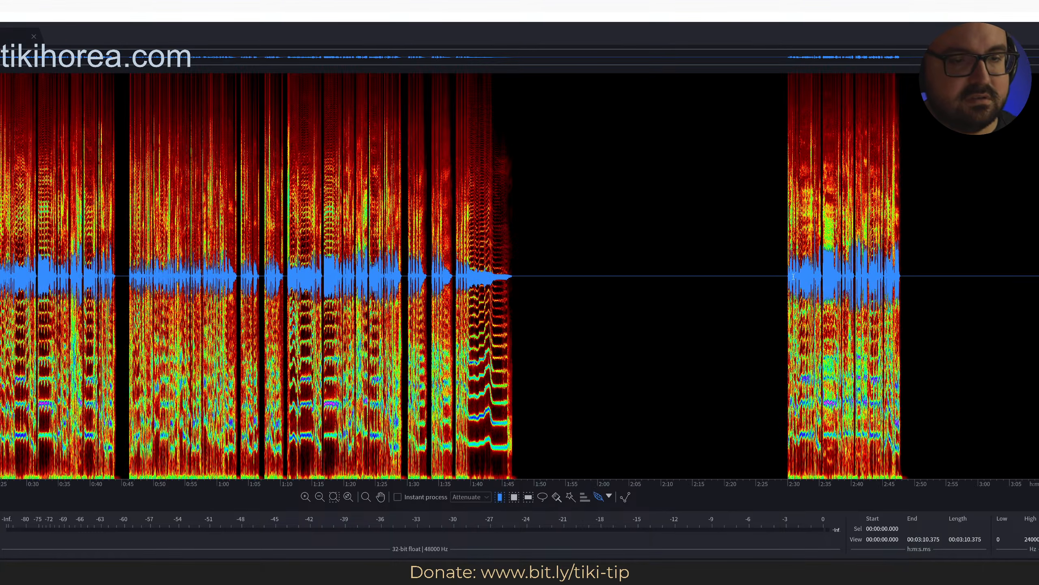
key(space)
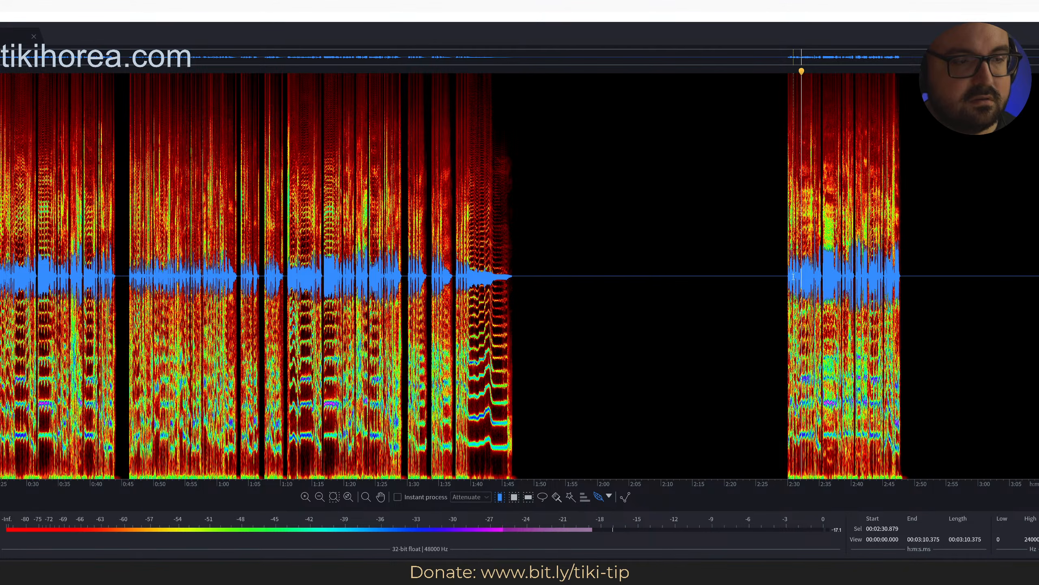
scroll(793, 277, up, 5)
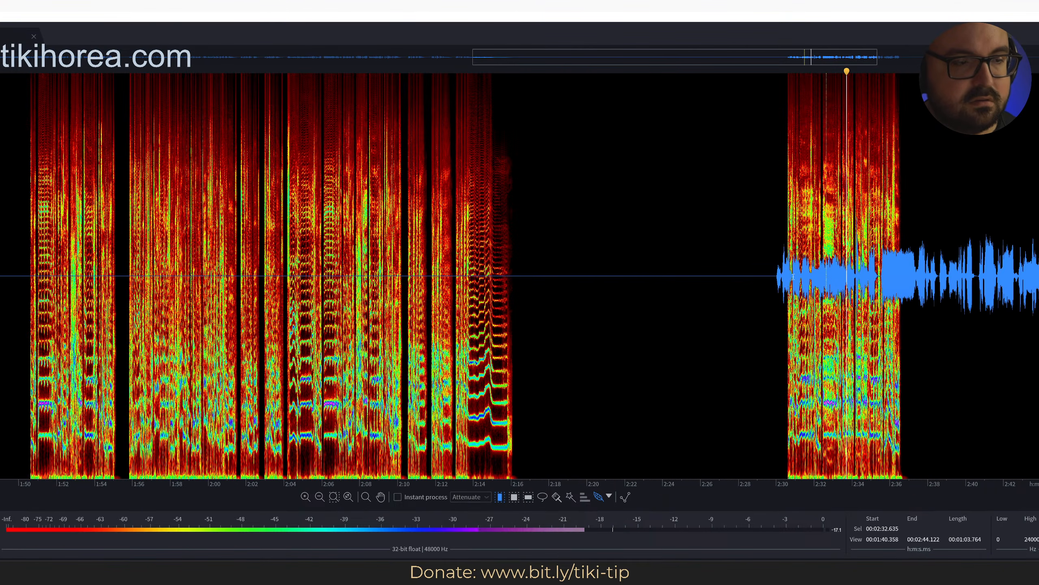
key(space)
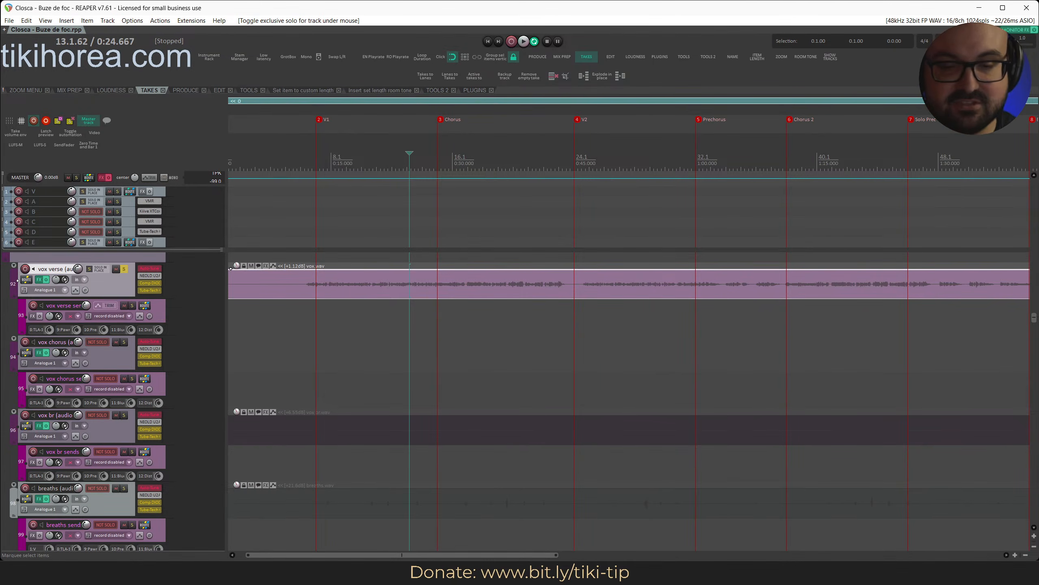
key(alt+Tab)
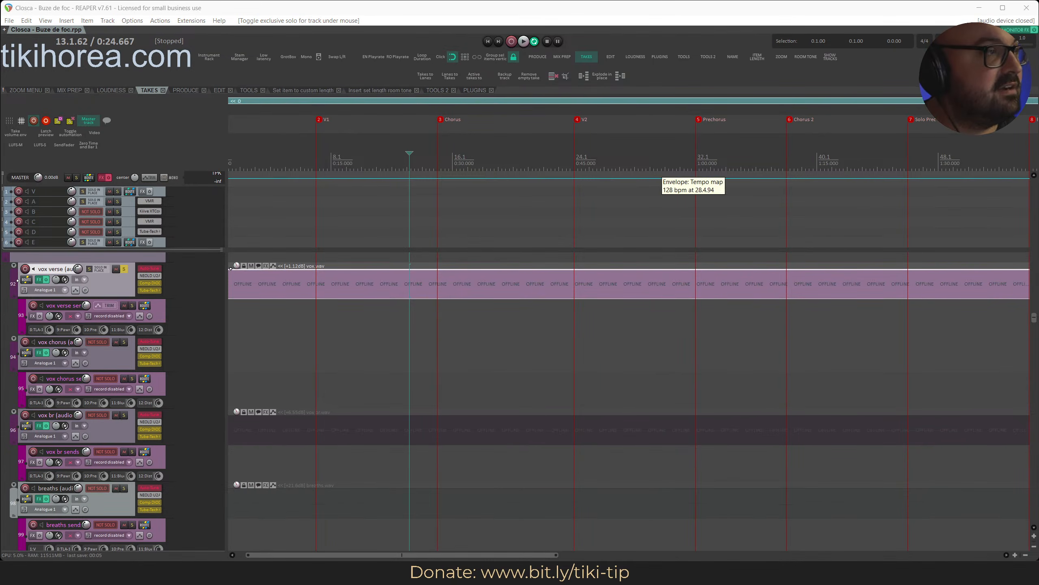